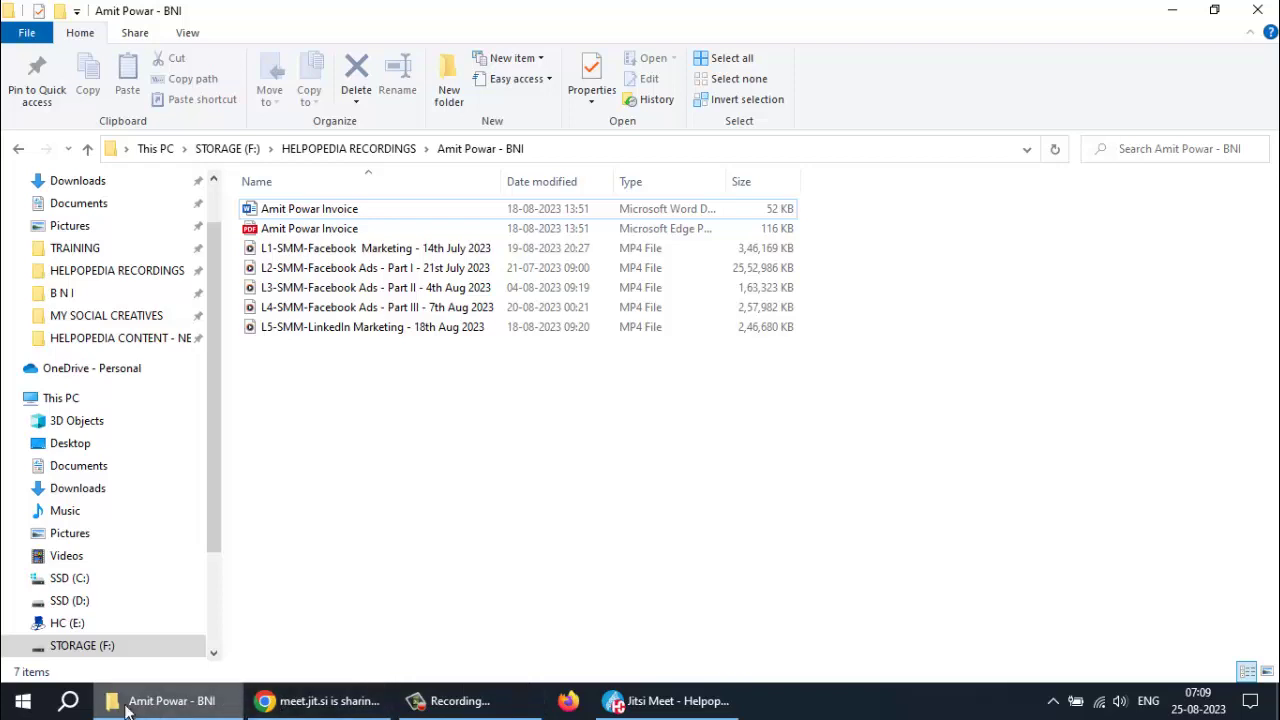
Close the File Explorer window and launch Google Chrome from the Start menu
{"action": "left_click", "coordinate": [1257, 10]}
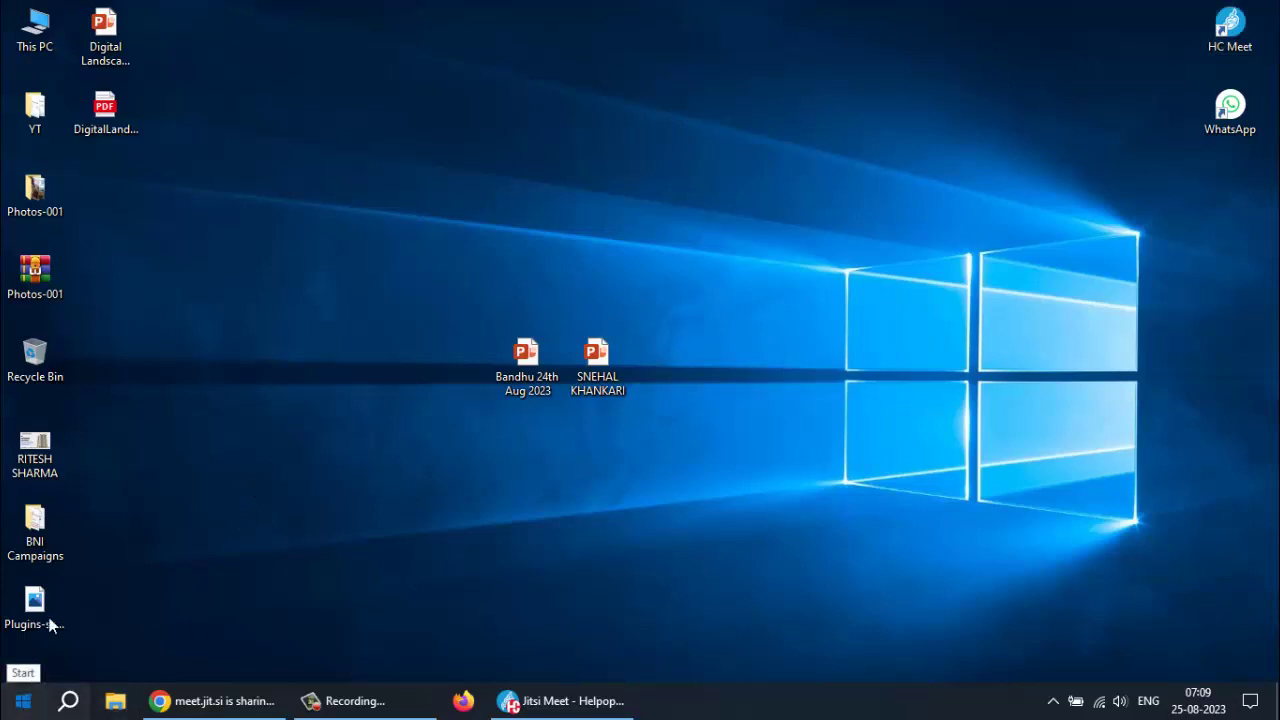
{"action": "left_click", "coordinate": [22, 703]}
{"action": "left_click", "coordinate": [352, 272]}
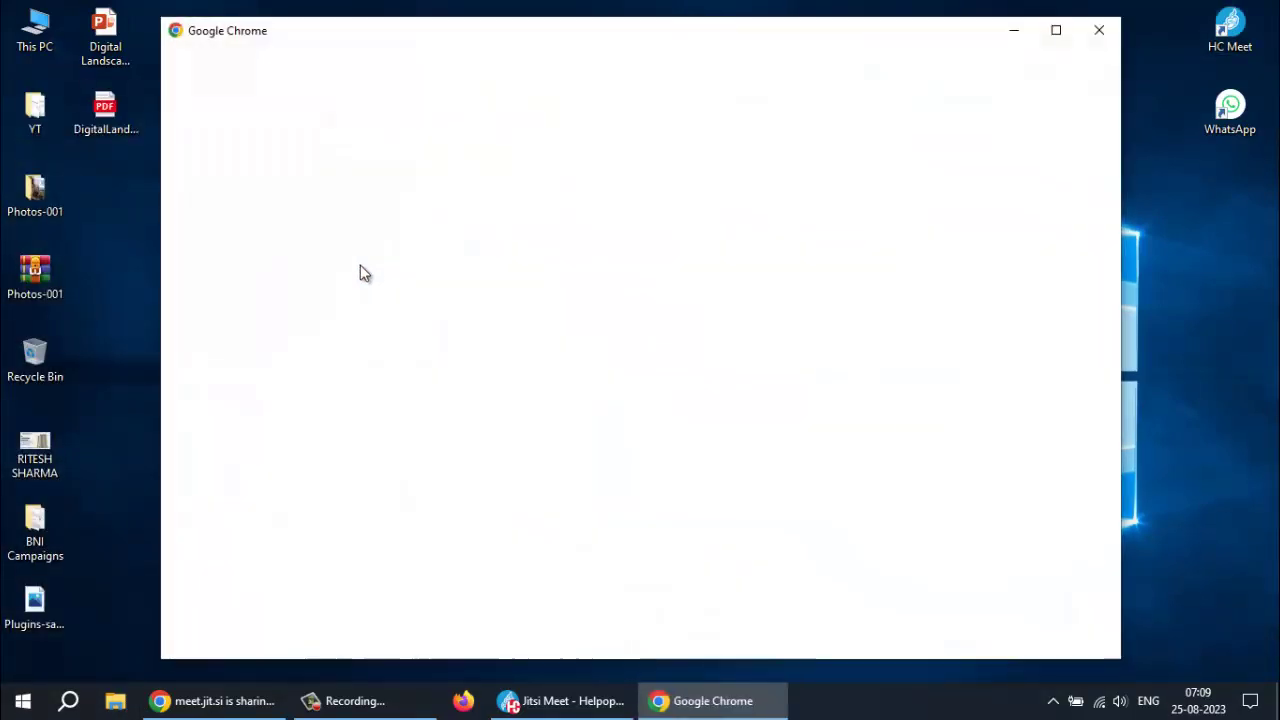
Open Chrome with the Helpopedia profile and go to linkedin.com
{"action": "left_click", "coordinate": [730, 422]}
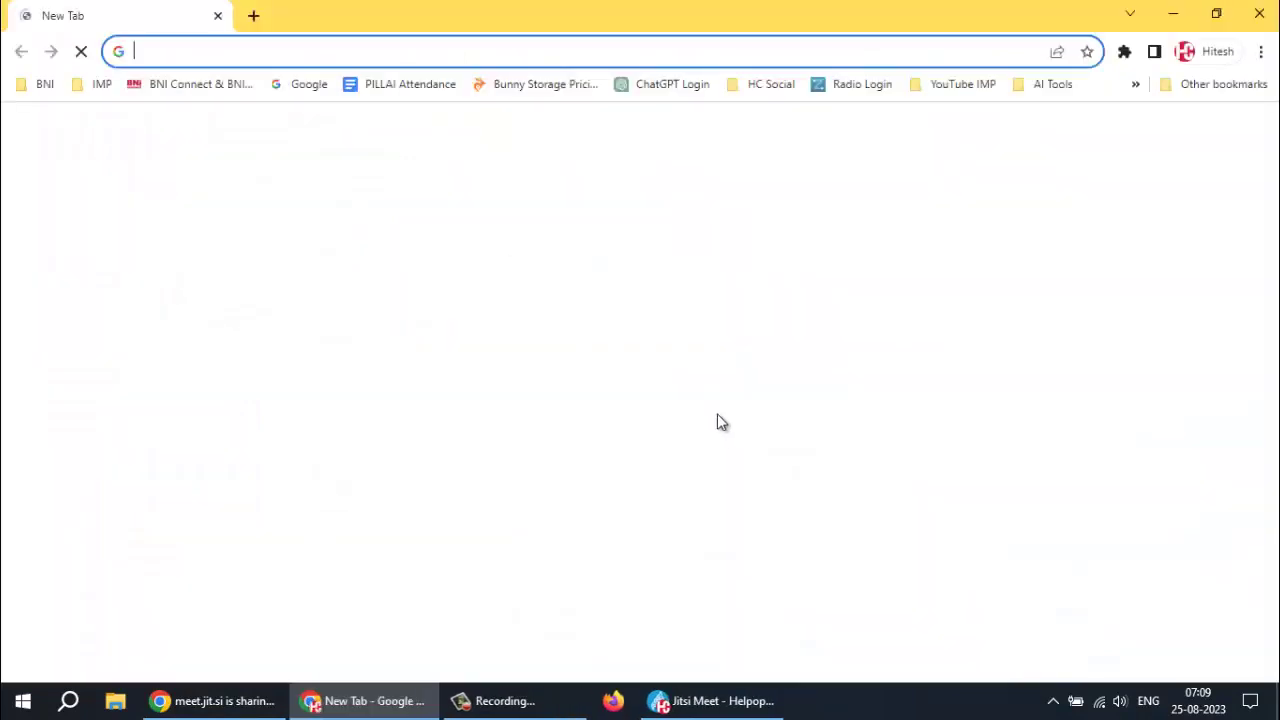
{"action": "left_click", "coordinate": [341, 43]}
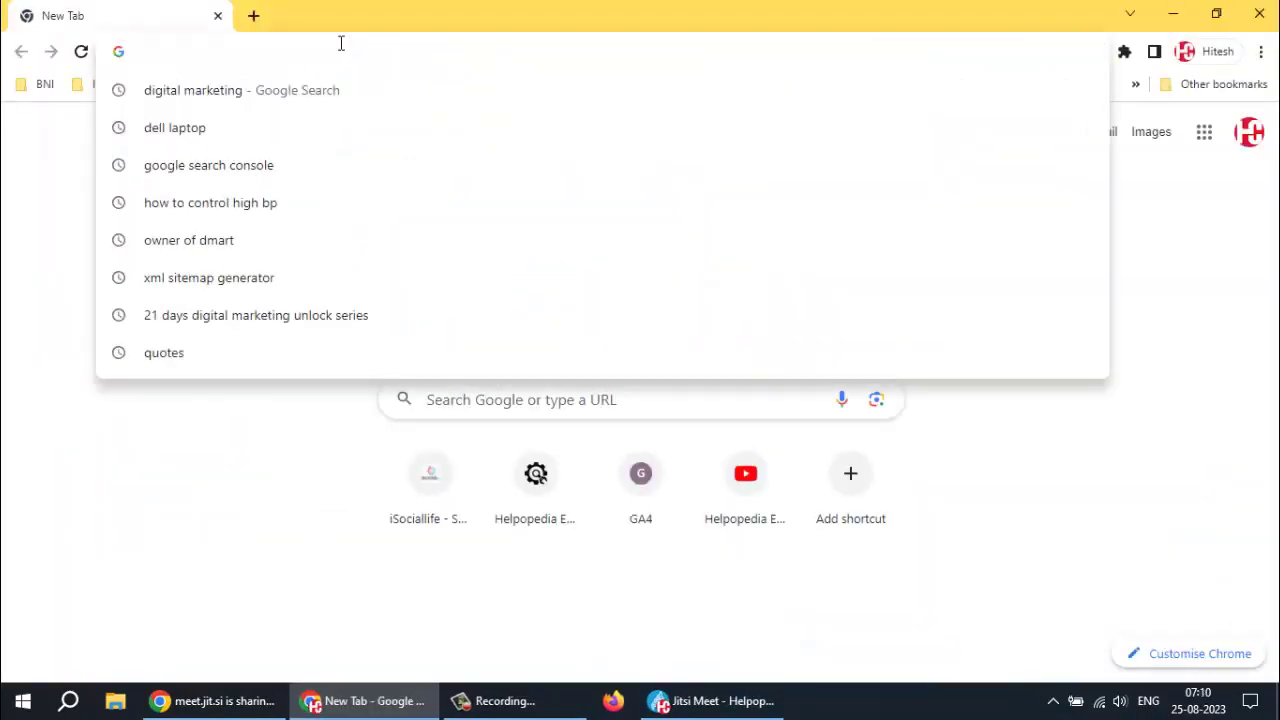
{"action": "type", "text": "linked"}
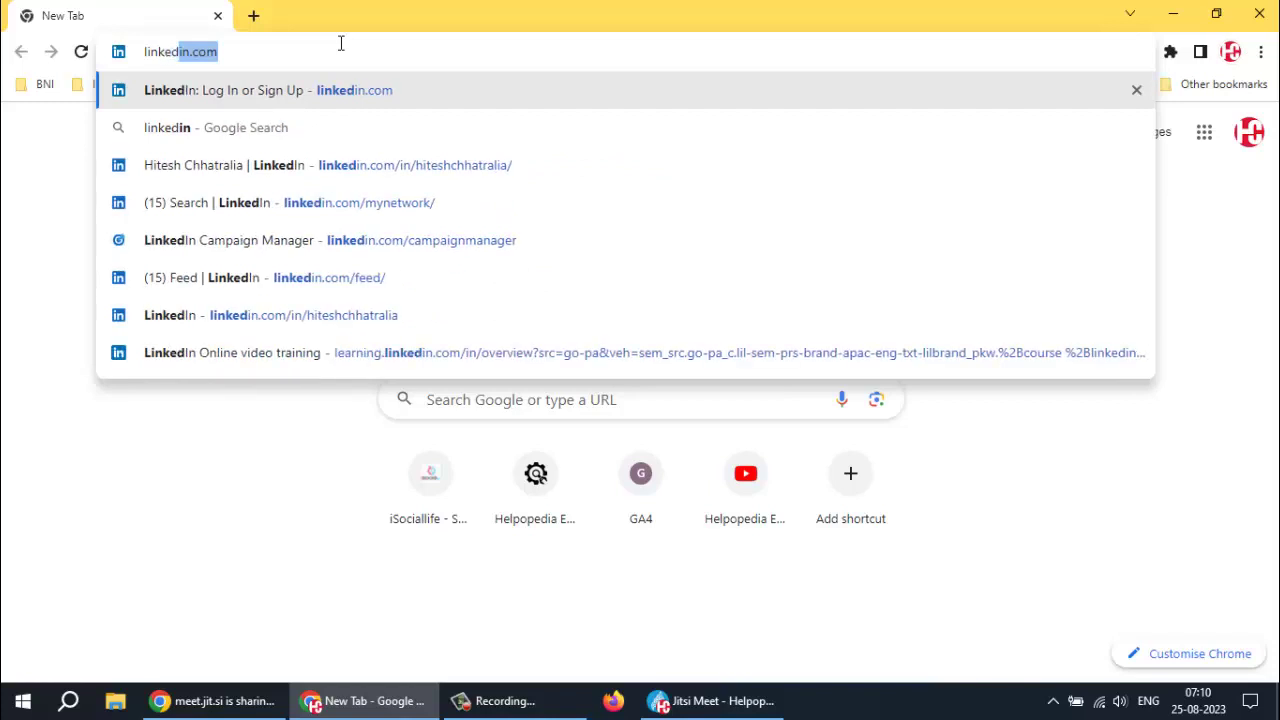
{"action": "type", "text": "in"}
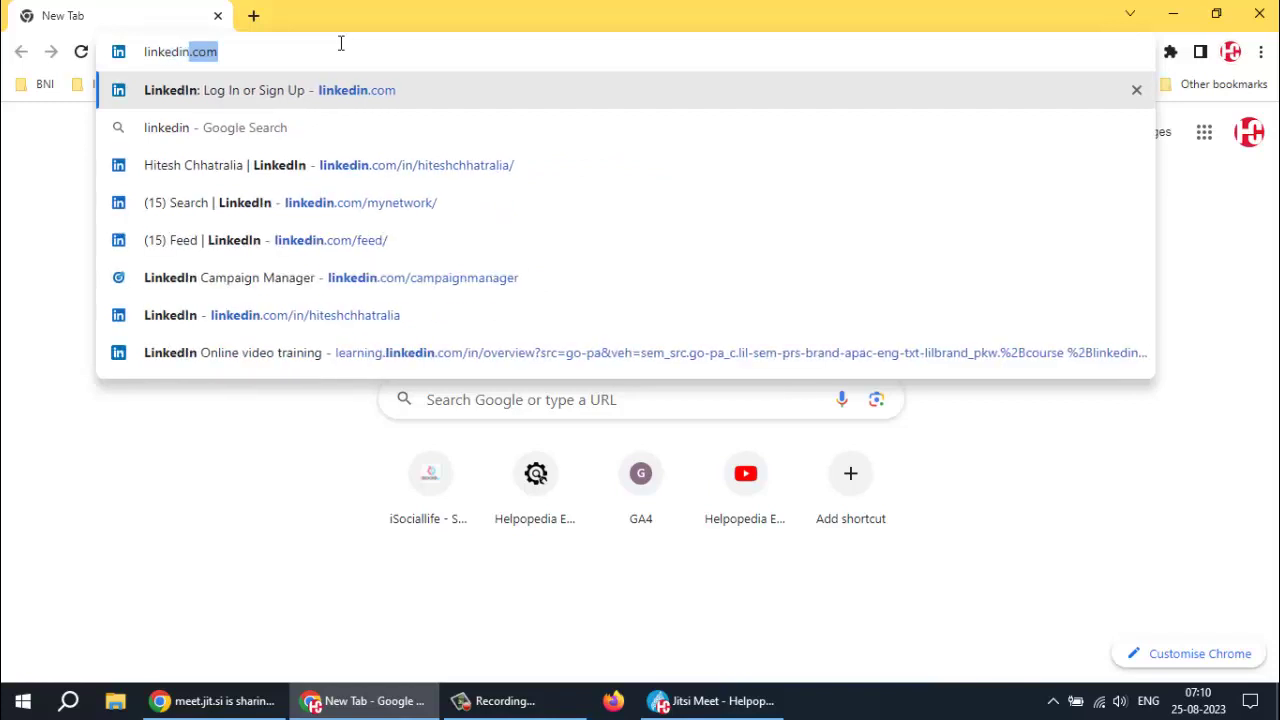
{"action": "type", "text": ".com"}
{"action": "key", "text": "Return"}
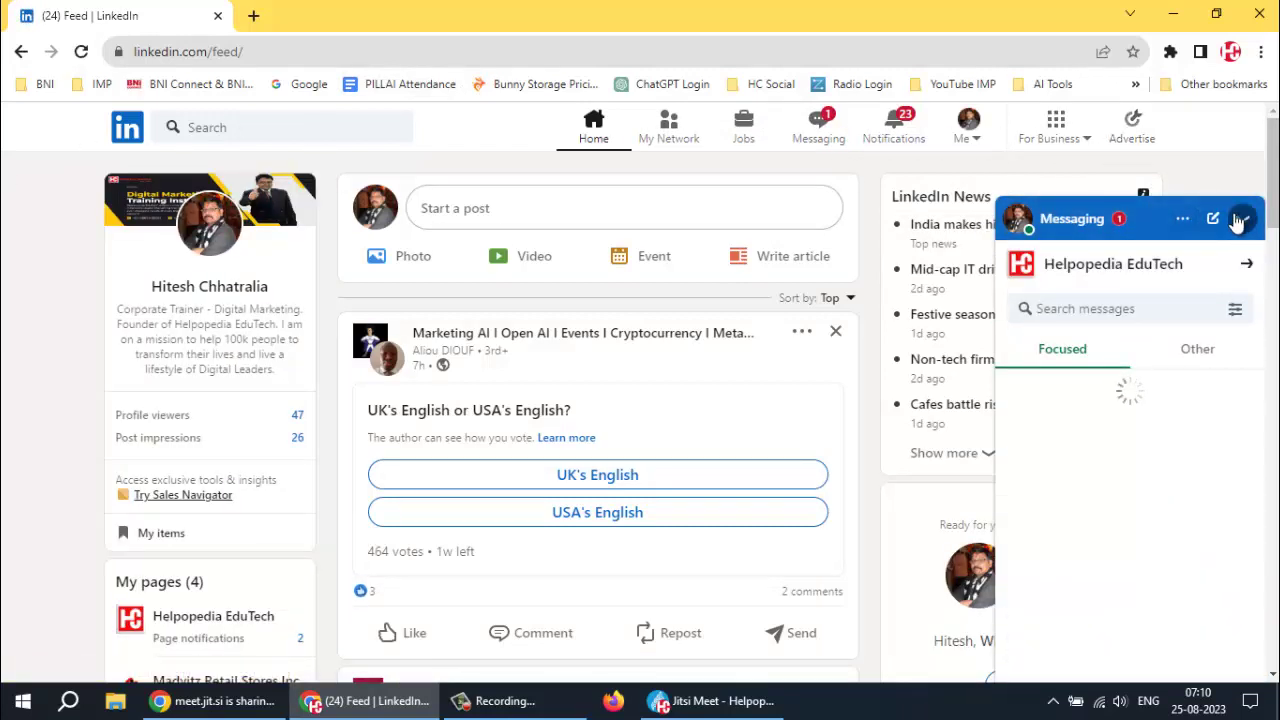
{"action": "left_click", "coordinate": [1240, 219]}
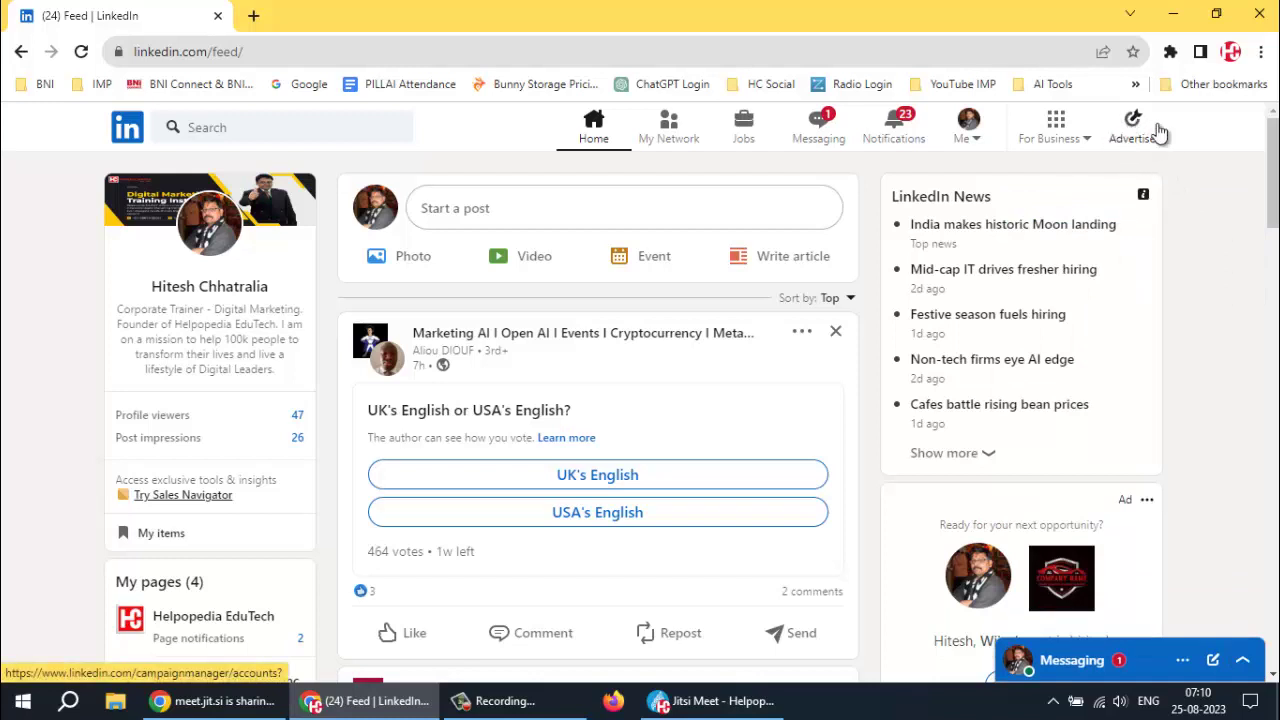
{"action": "left_click", "coordinate": [1130, 135]}
{"action": "left_click", "coordinate": [1130, 136]}
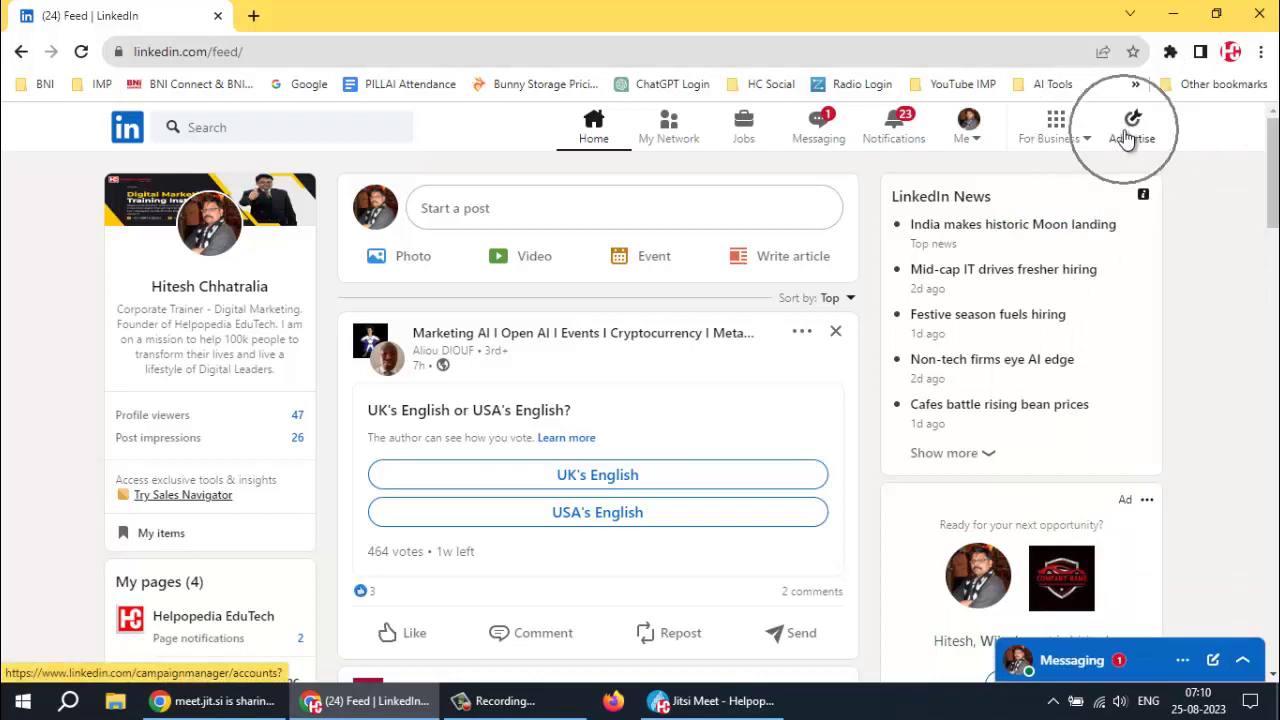
{"action": "left_click", "coordinate": [1128, 136]}
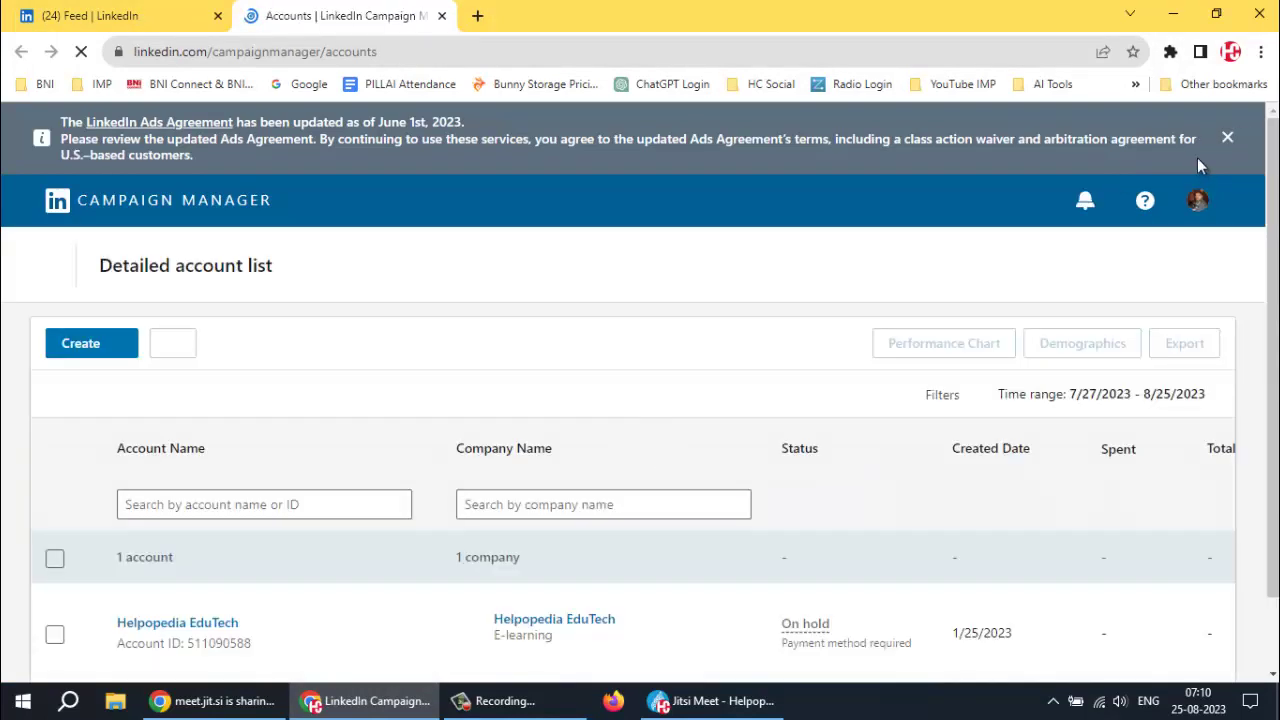
Dismiss the Ads Agreement banner and open the Create menu above the account list
{"action": "left_click", "coordinate": [1228, 140]}
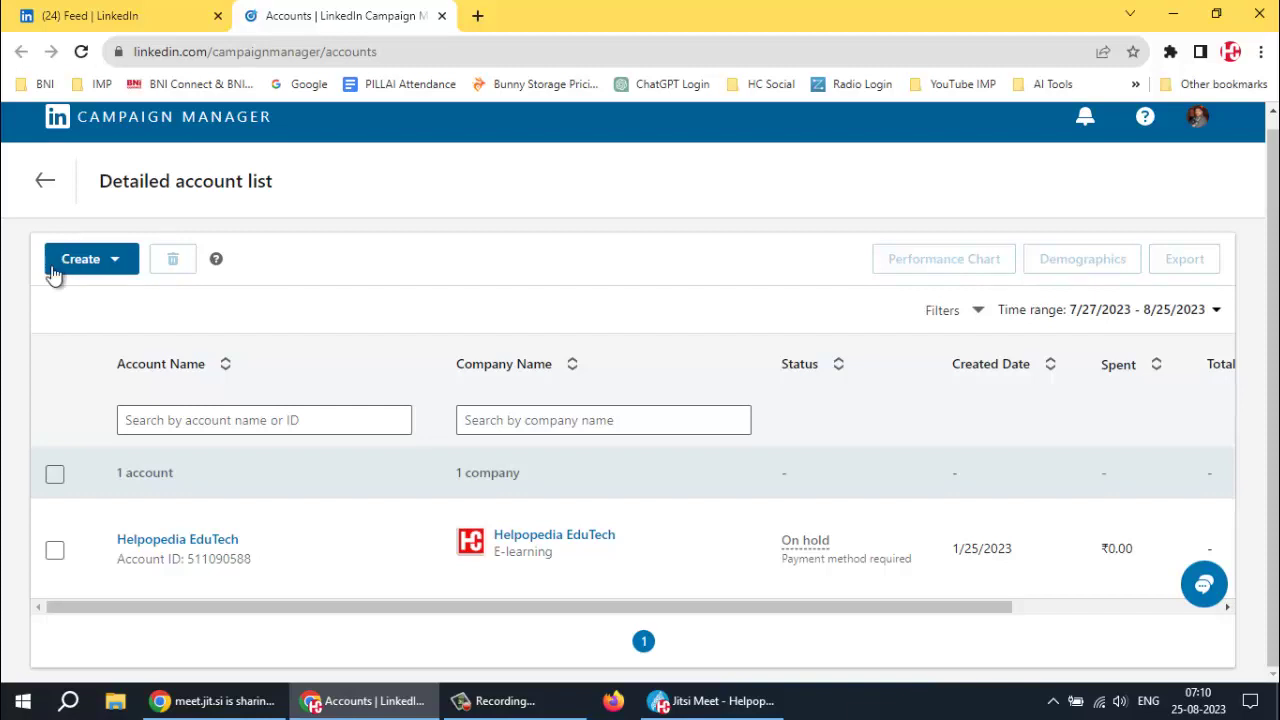
{"action": "mouse_move", "coordinate": [171, 553]}
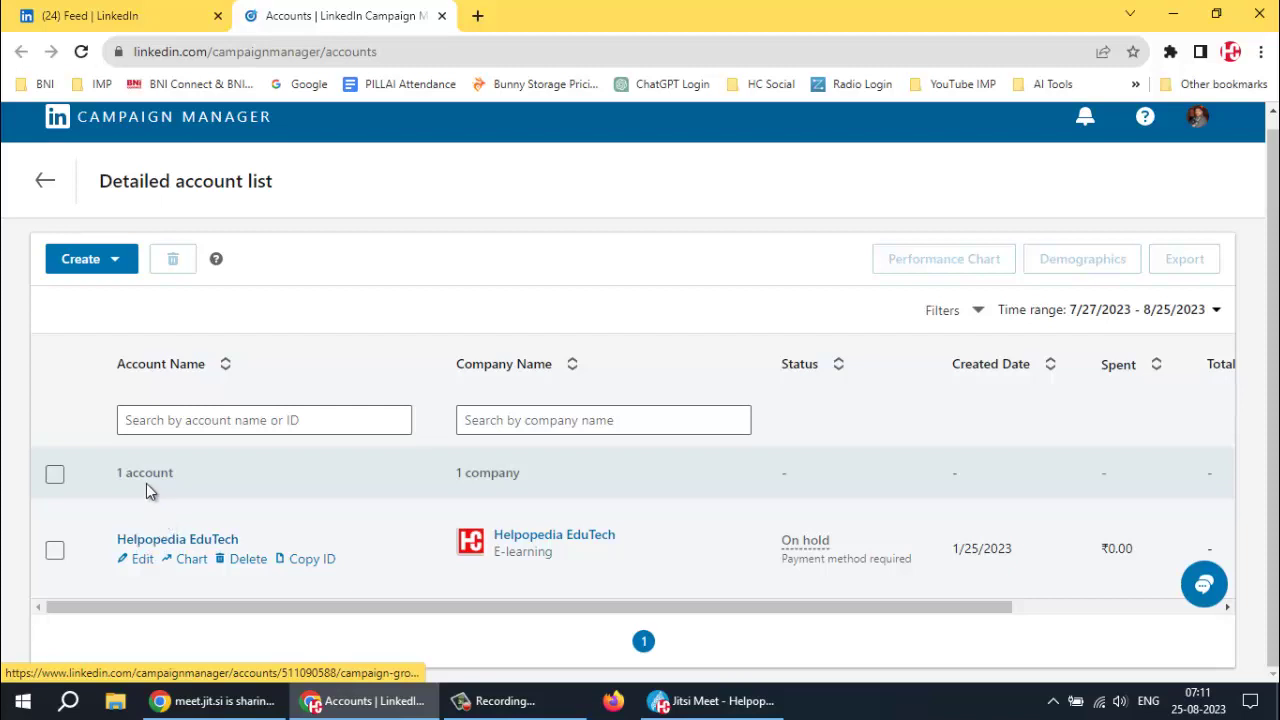
{"action": "left_click", "coordinate": [113, 261]}
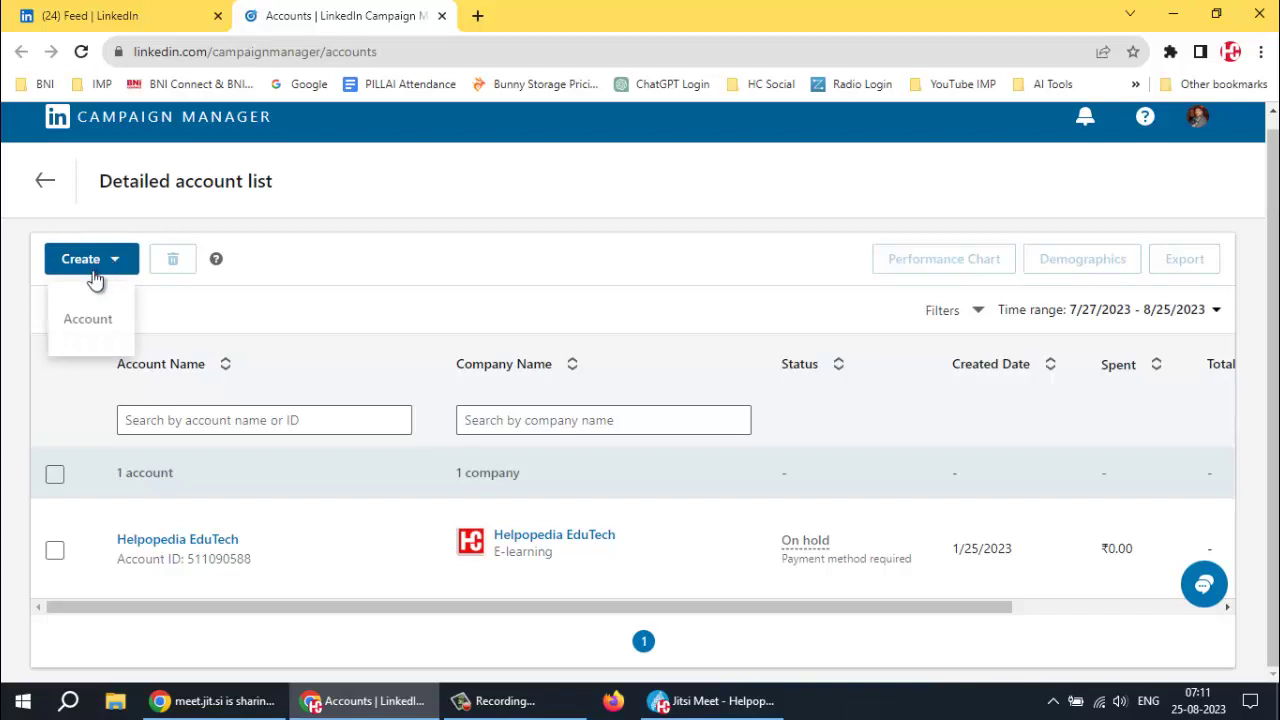
Start a new ad account with its currency set to India, Rupee (INR)
{"action": "left_click", "coordinate": [90, 322]}
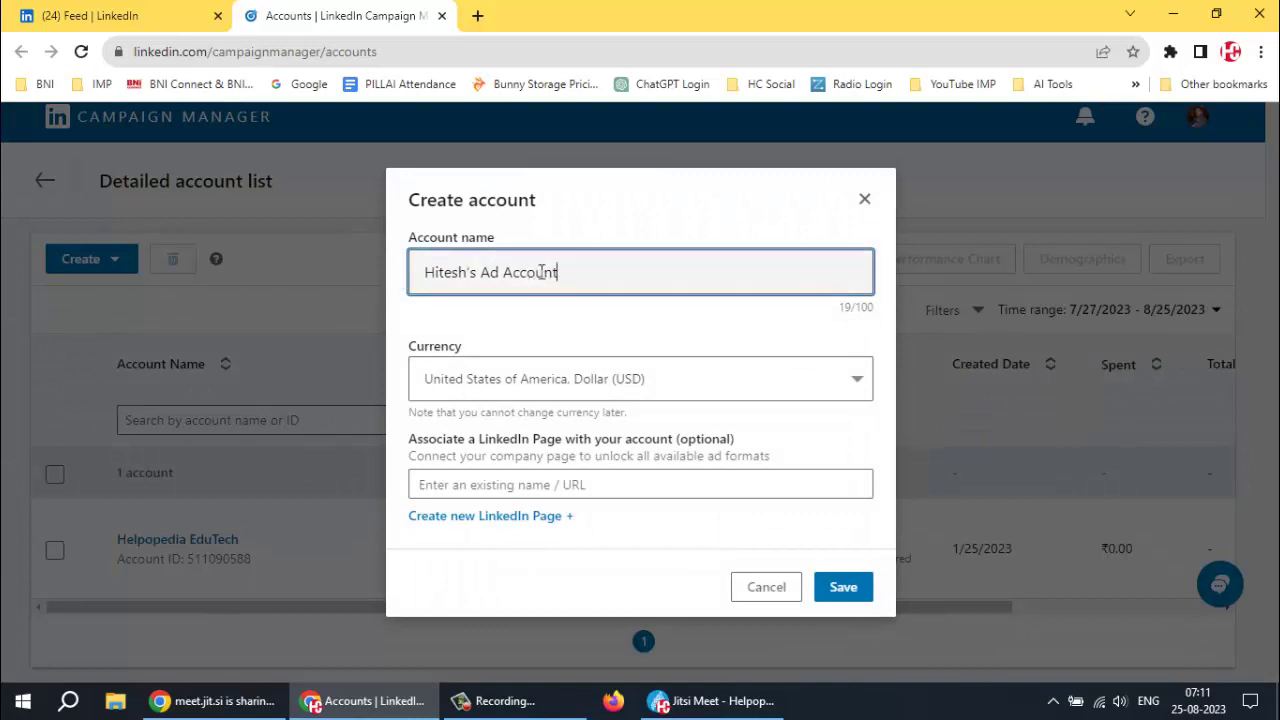
{"action": "left_click", "coordinate": [557, 383]}
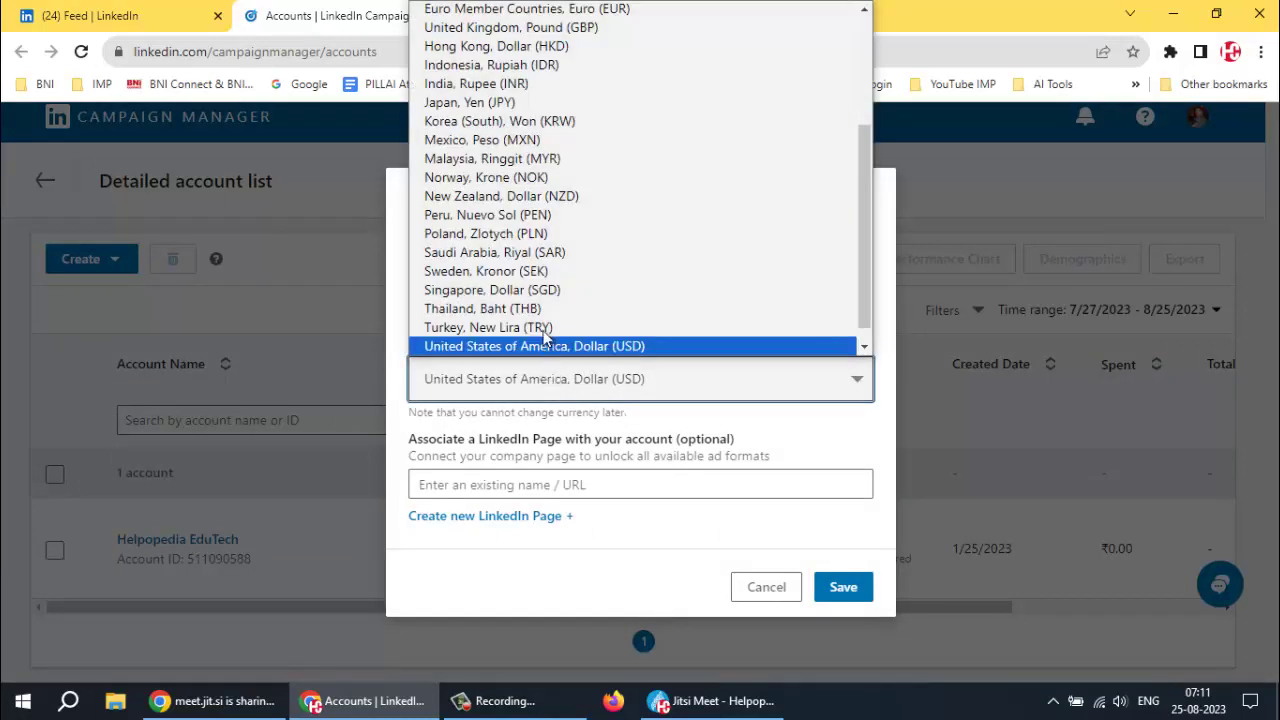
{"action": "scroll", "coordinate": [532, 275], "scroll_direction": "up", "scroll_amount": 2}
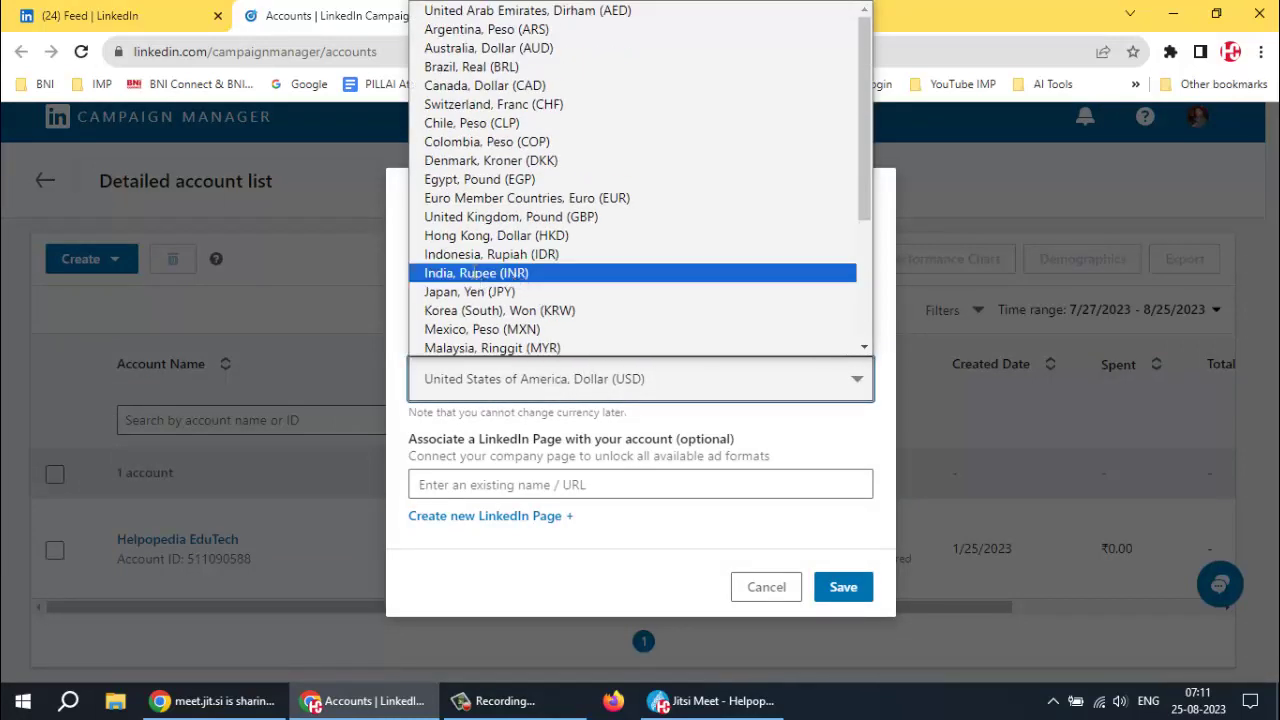
{"action": "left_click", "coordinate": [474, 274]}
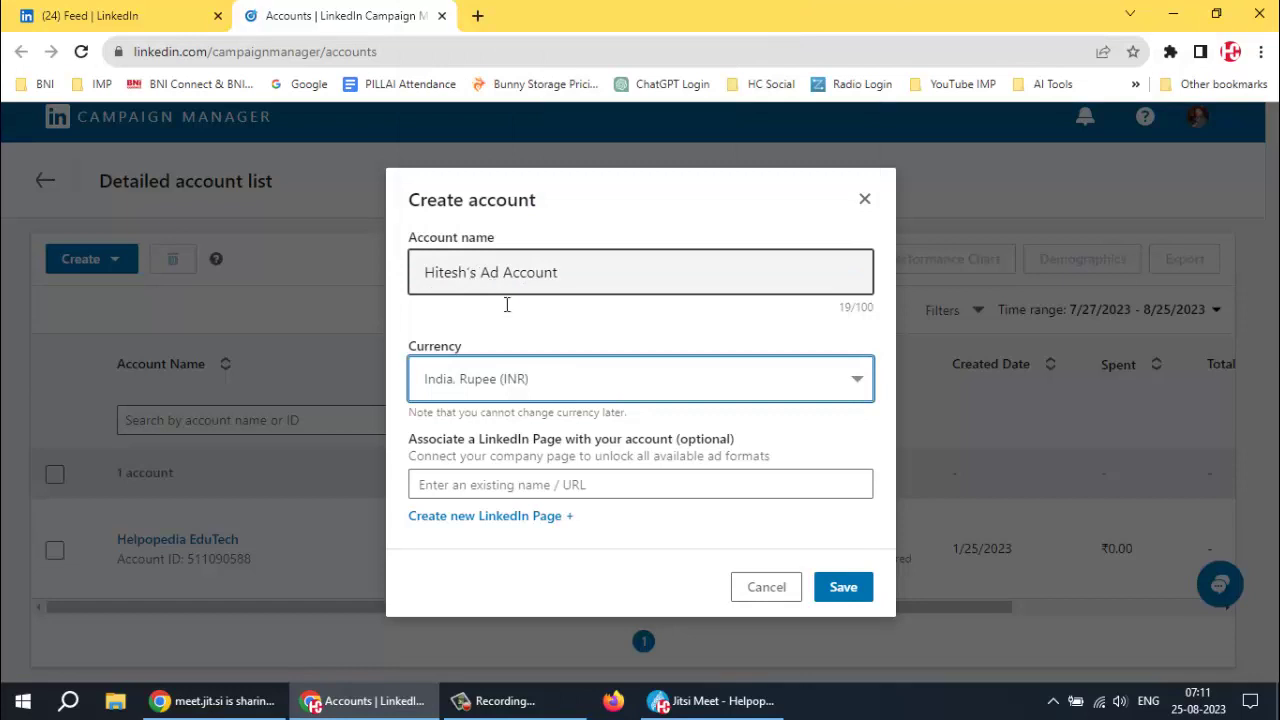
Link the Helpopedia EduTech LinkedIn Page to the account and save it
{"action": "left_click", "coordinate": [515, 484]}
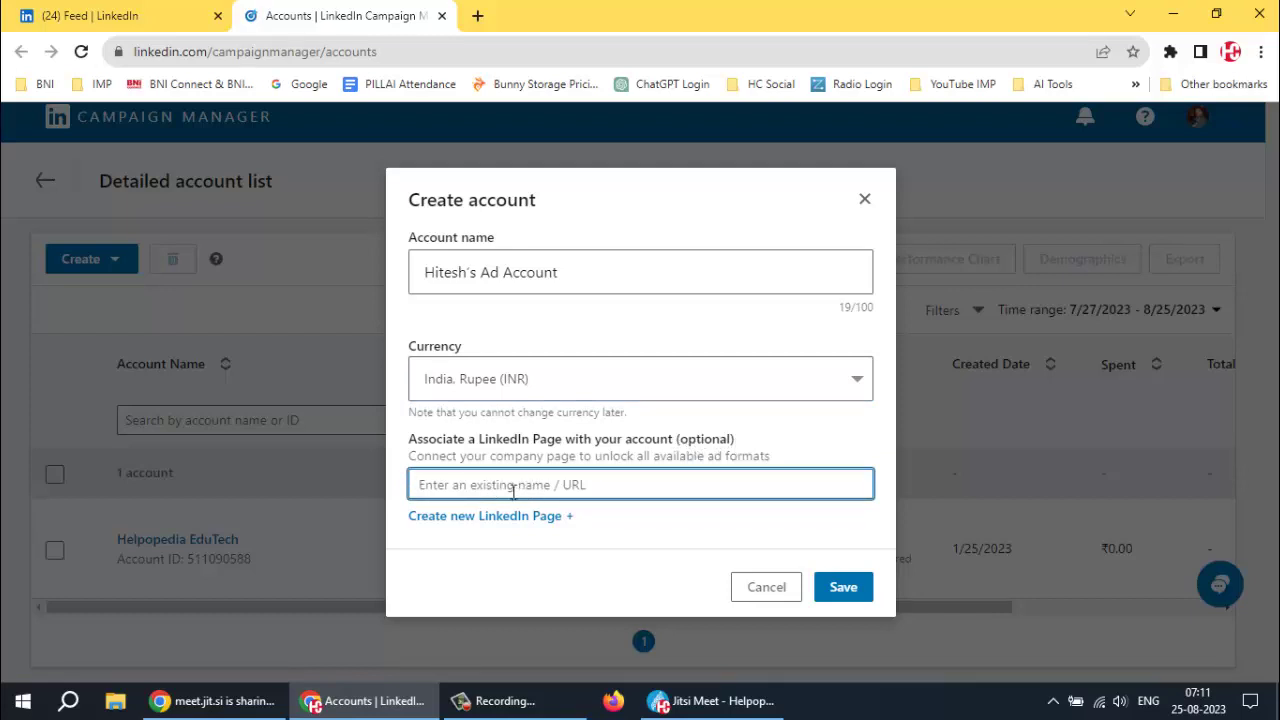
{"action": "type", "text": "He"}
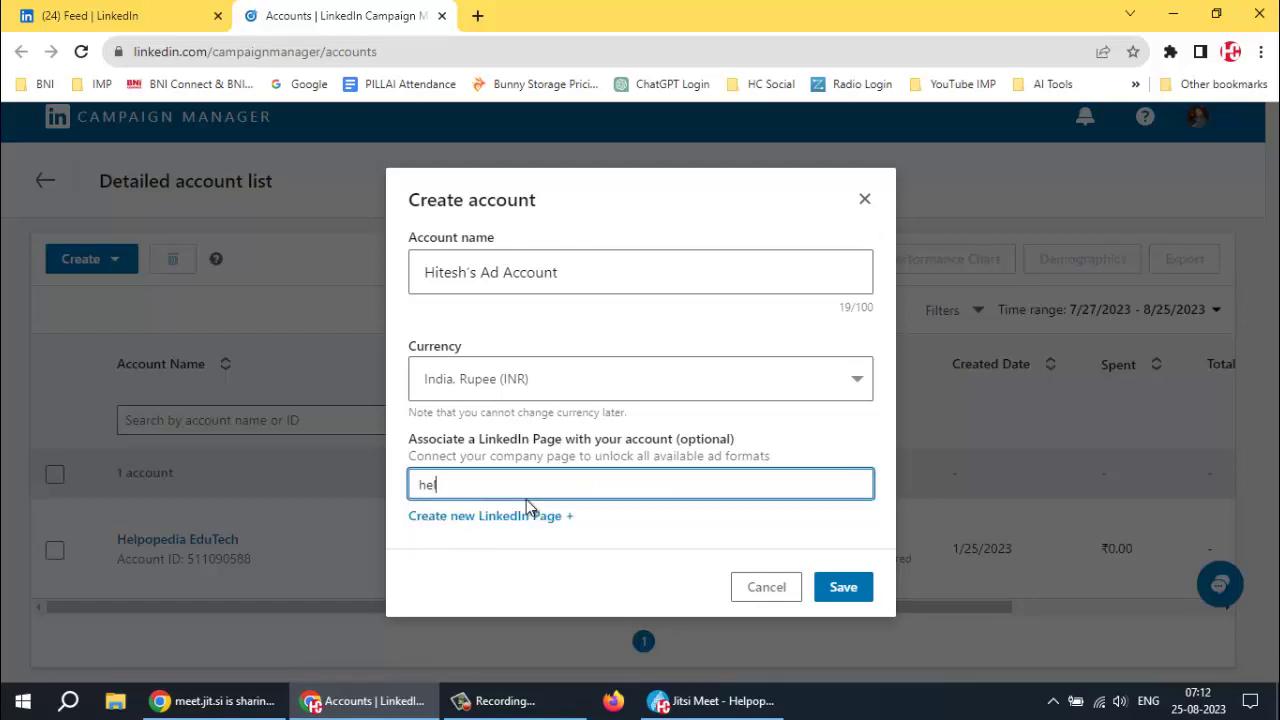
{"action": "type", "text": "lpop"}
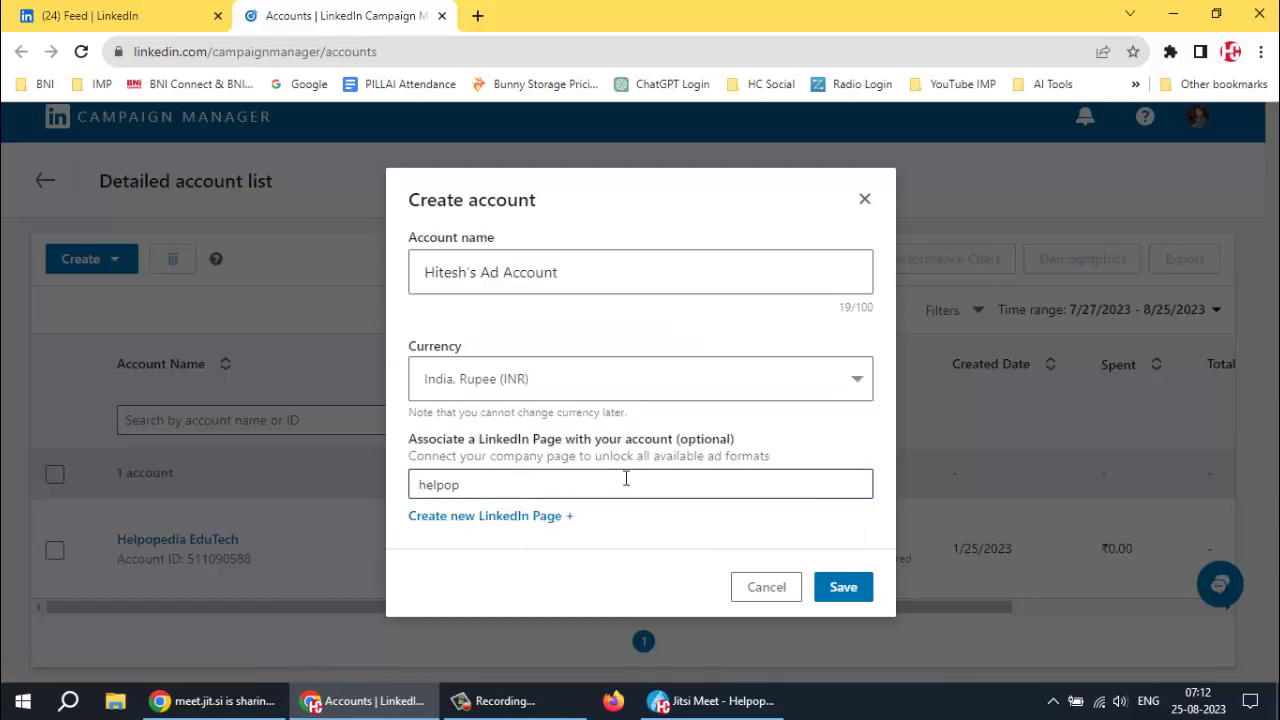
{"action": "left_click", "coordinate": [626, 479]}
{"action": "key", "text": "Down"}
{"action": "key", "text": "Return"}
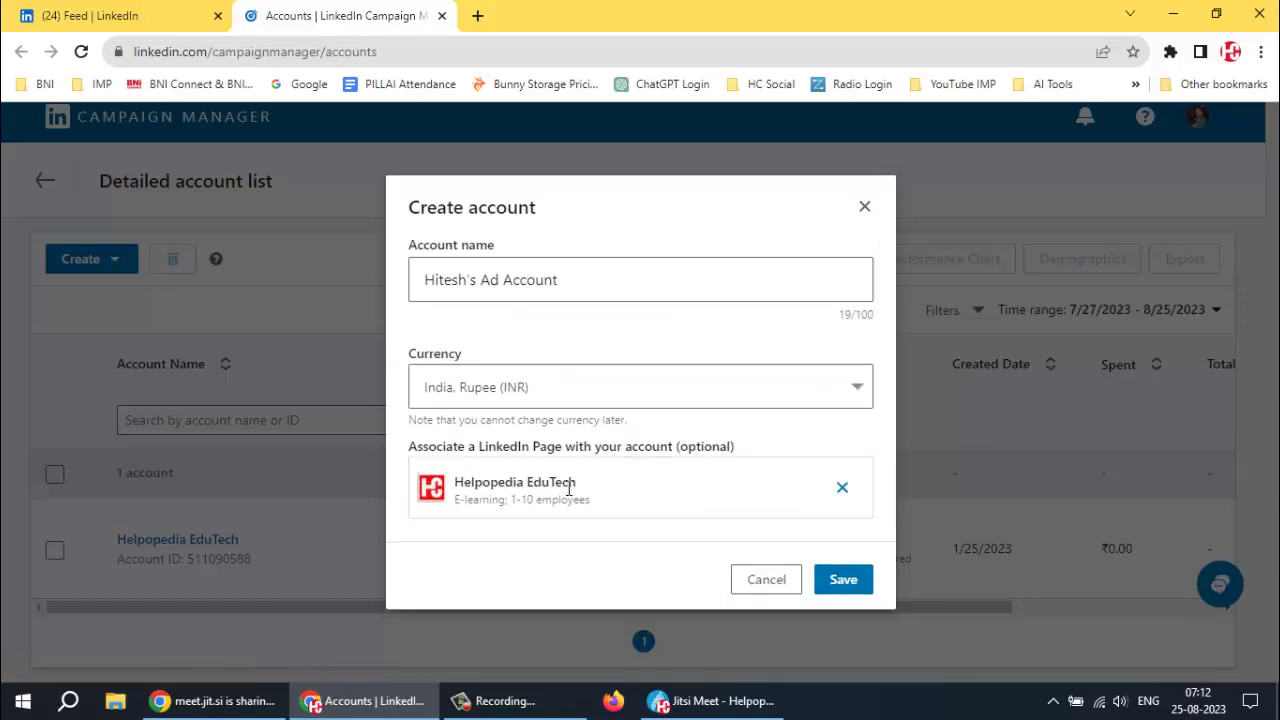
{"action": "double_click", "coordinate": [569, 485]}
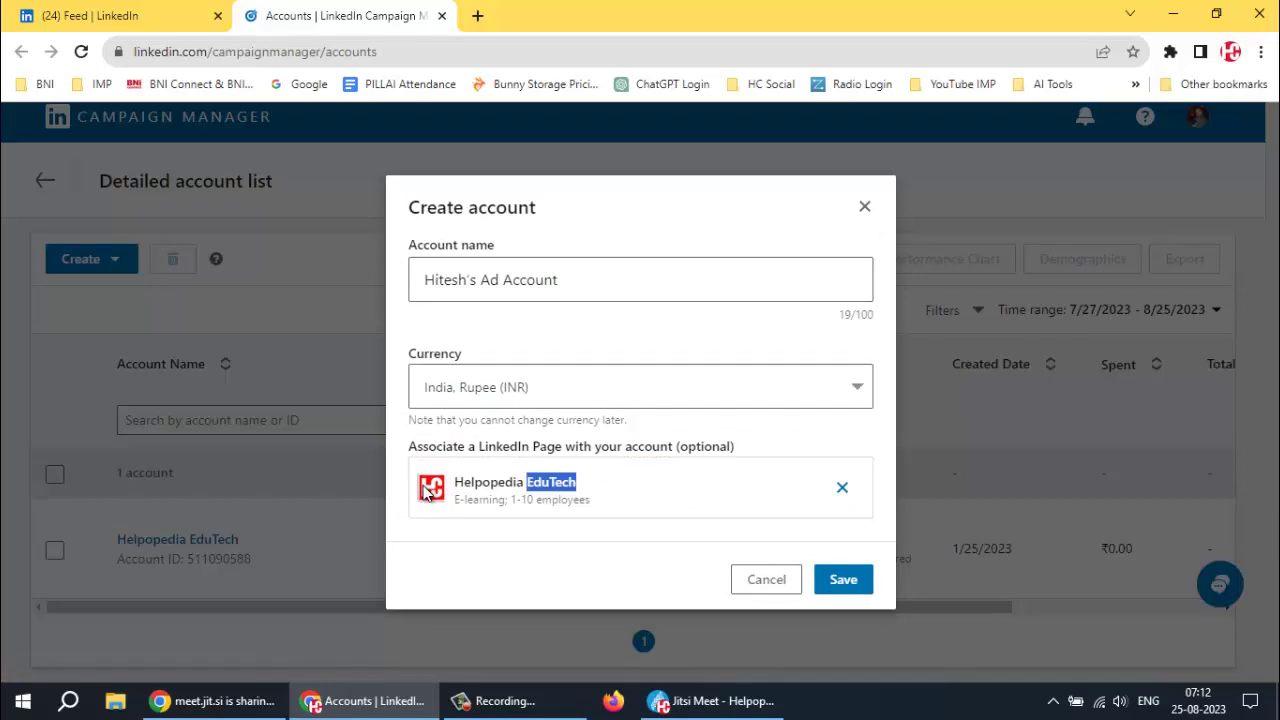
{"action": "left_click", "coordinate": [488, 486]}
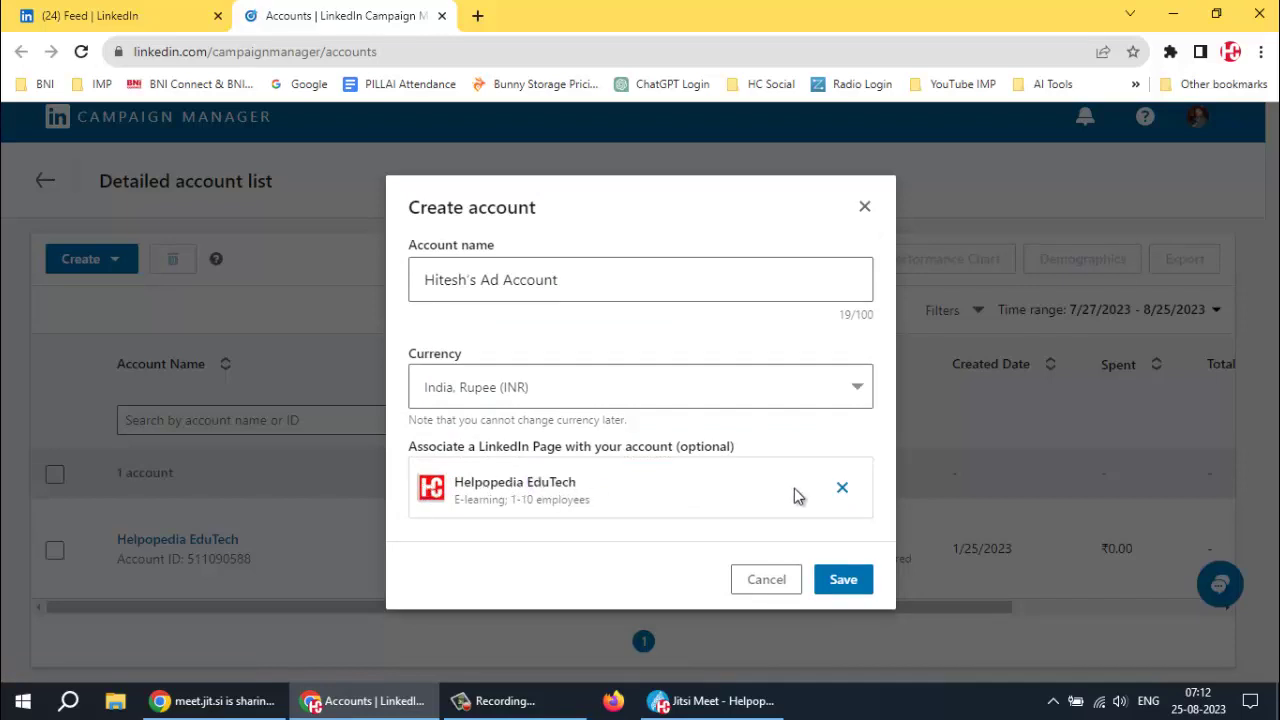
{"action": "left_click", "coordinate": [838, 580]}
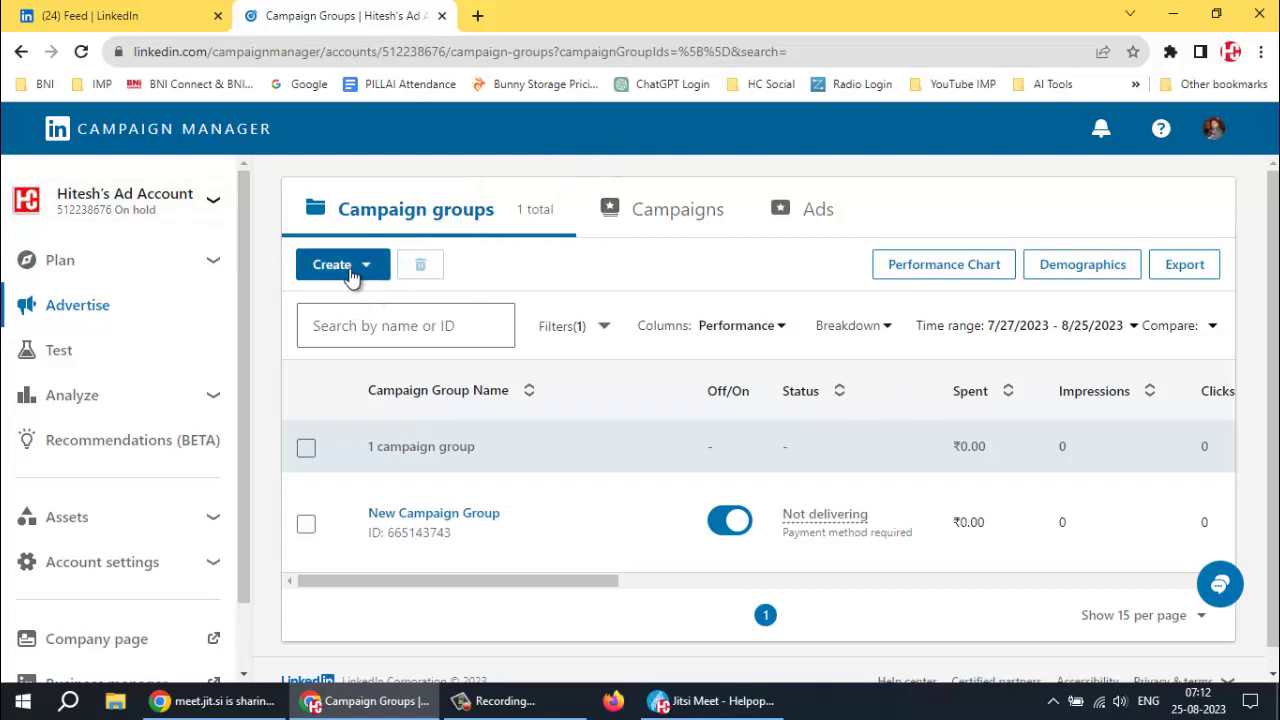
Open New Campaign Group and choose Create > Campaign Group
{"action": "left_click", "coordinate": [435, 514]}
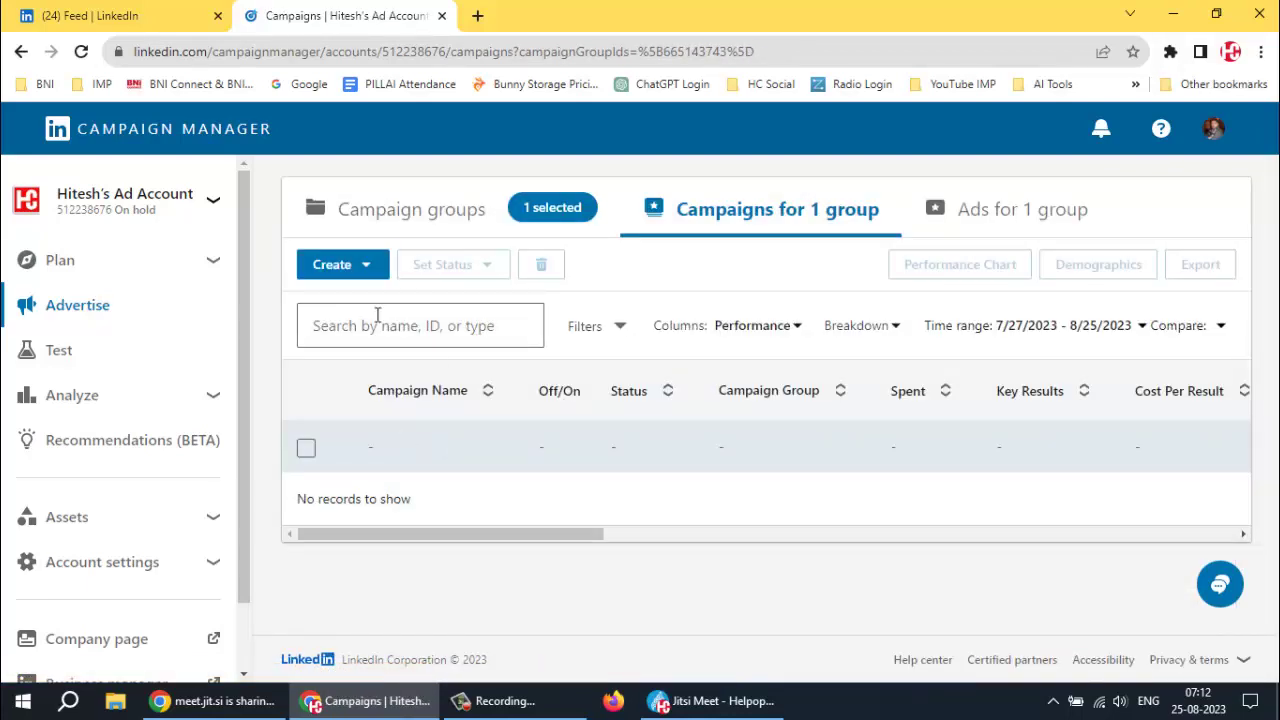
{"action": "left_click", "coordinate": [367, 268]}
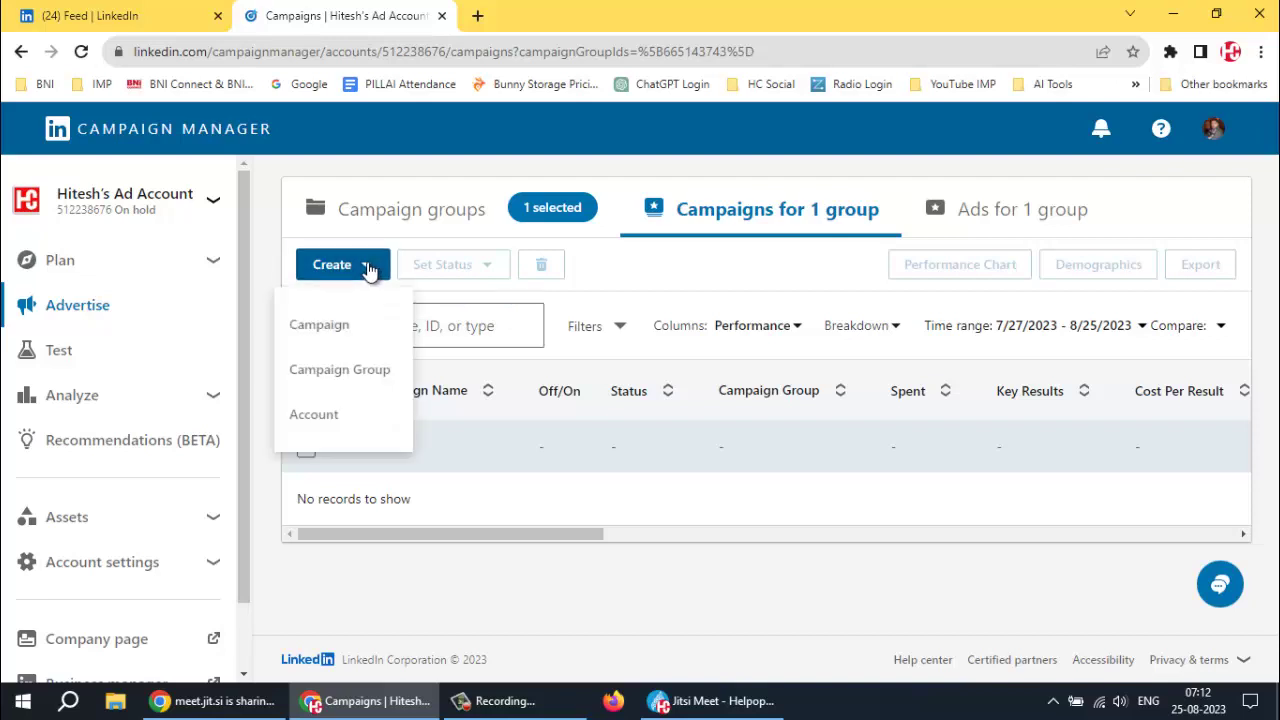
{"action": "left_click", "coordinate": [332, 368]}
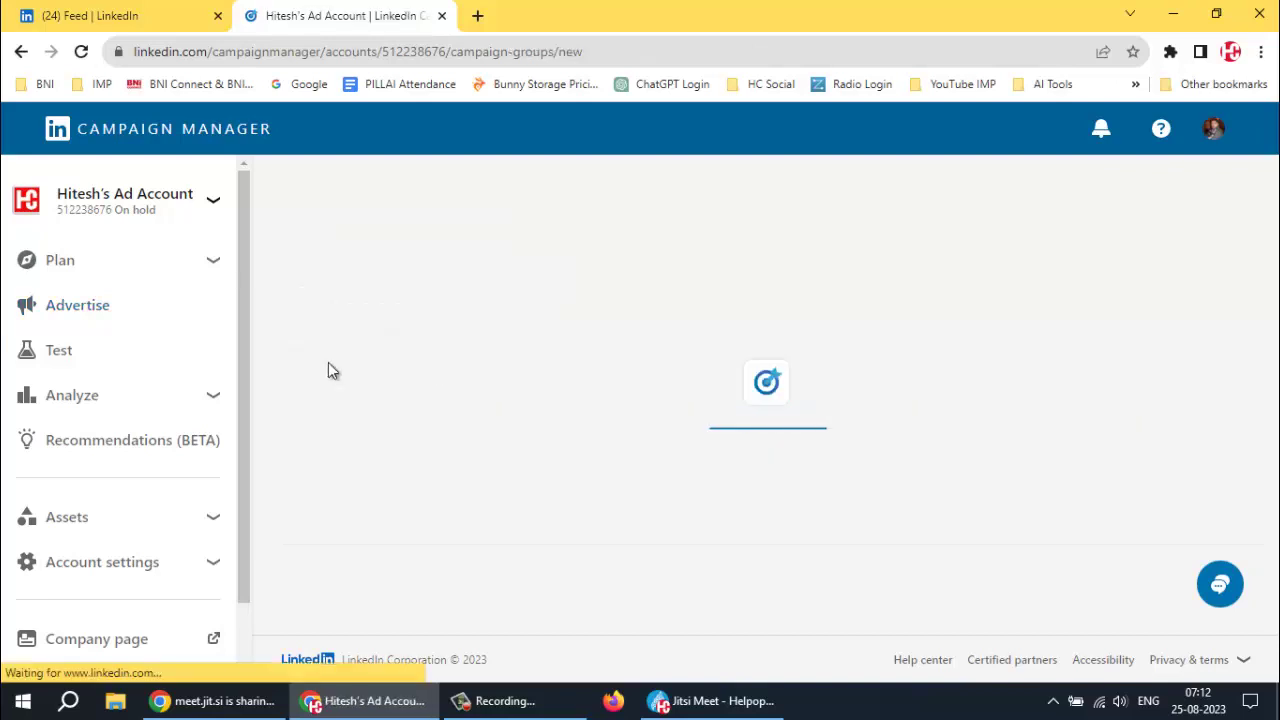
{"action": "left_click", "coordinate": [378, 353]}
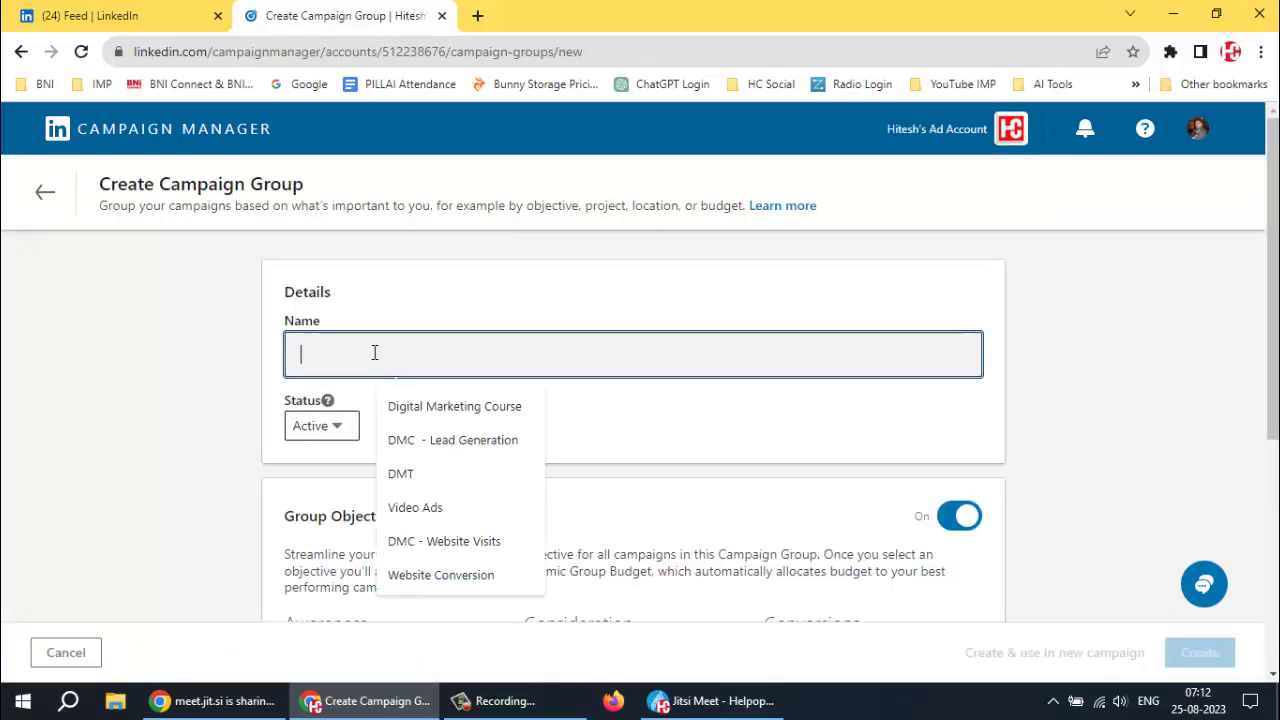
{"action": "scroll", "coordinate": [558, 366], "scroll_direction": "down", "scroll_amount": 4}
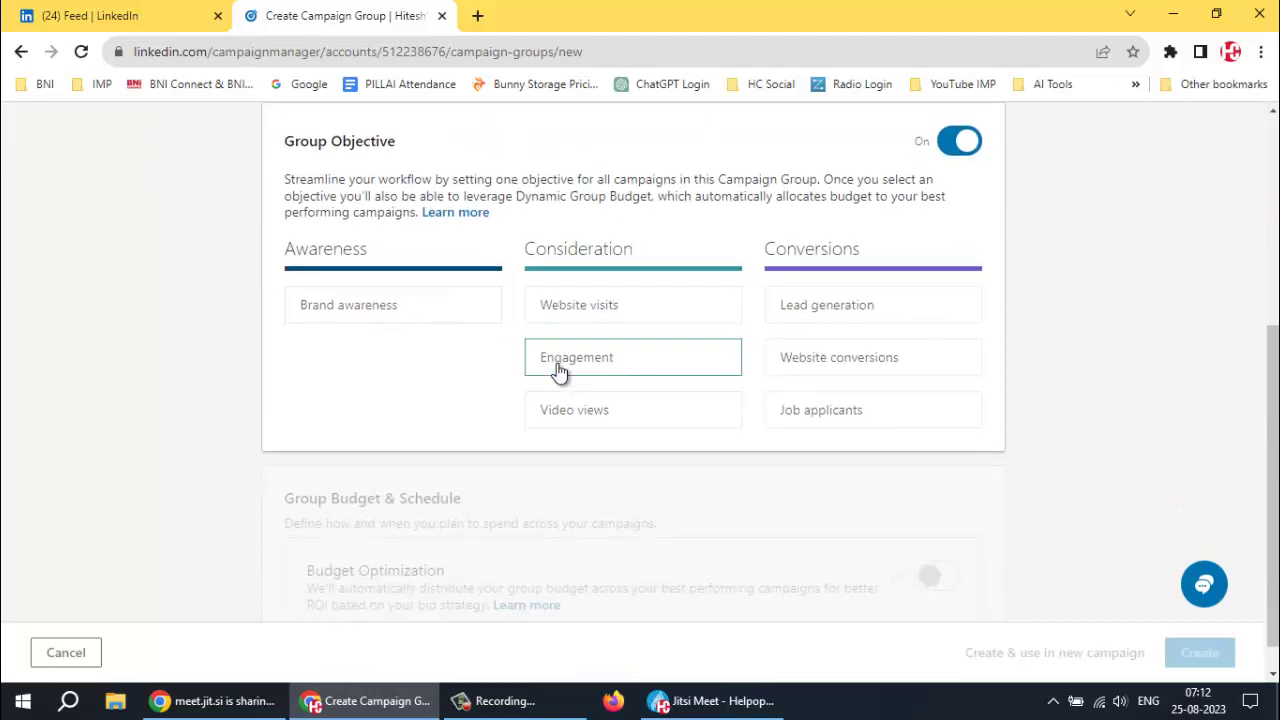
{"action": "mouse_move", "coordinate": [360, 328]}
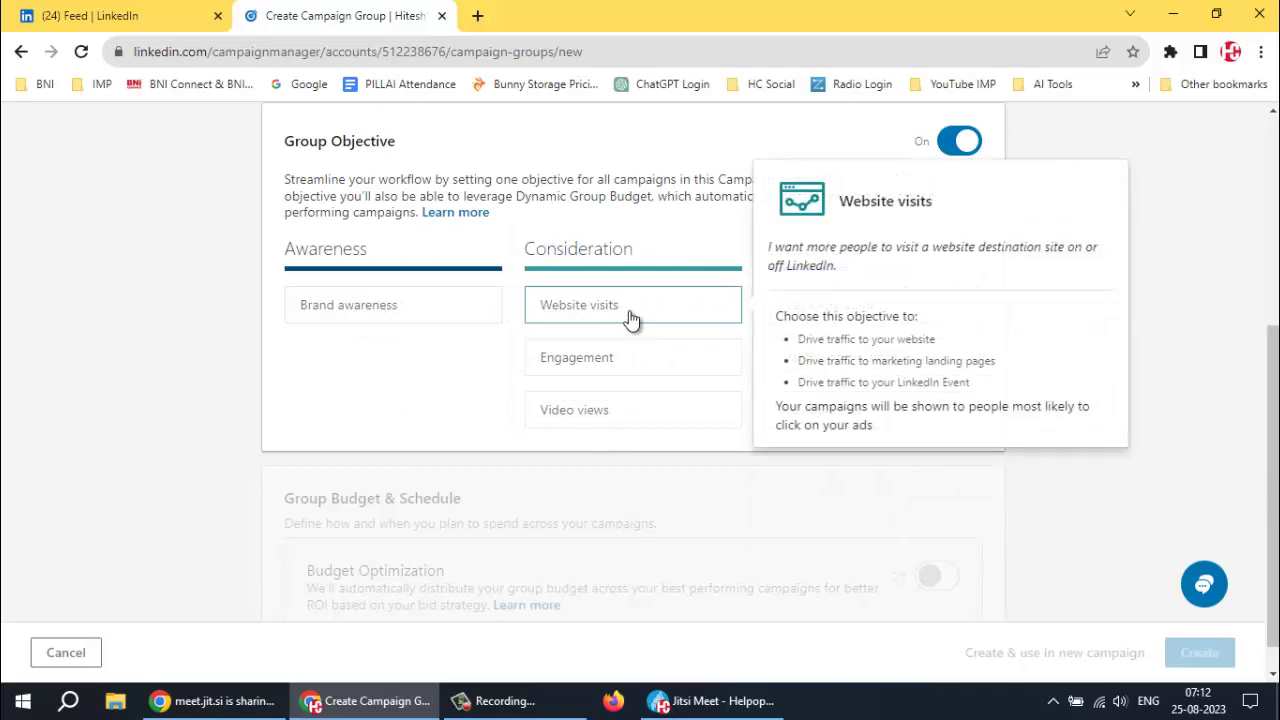
{"action": "mouse_move", "coordinate": [605, 415]}
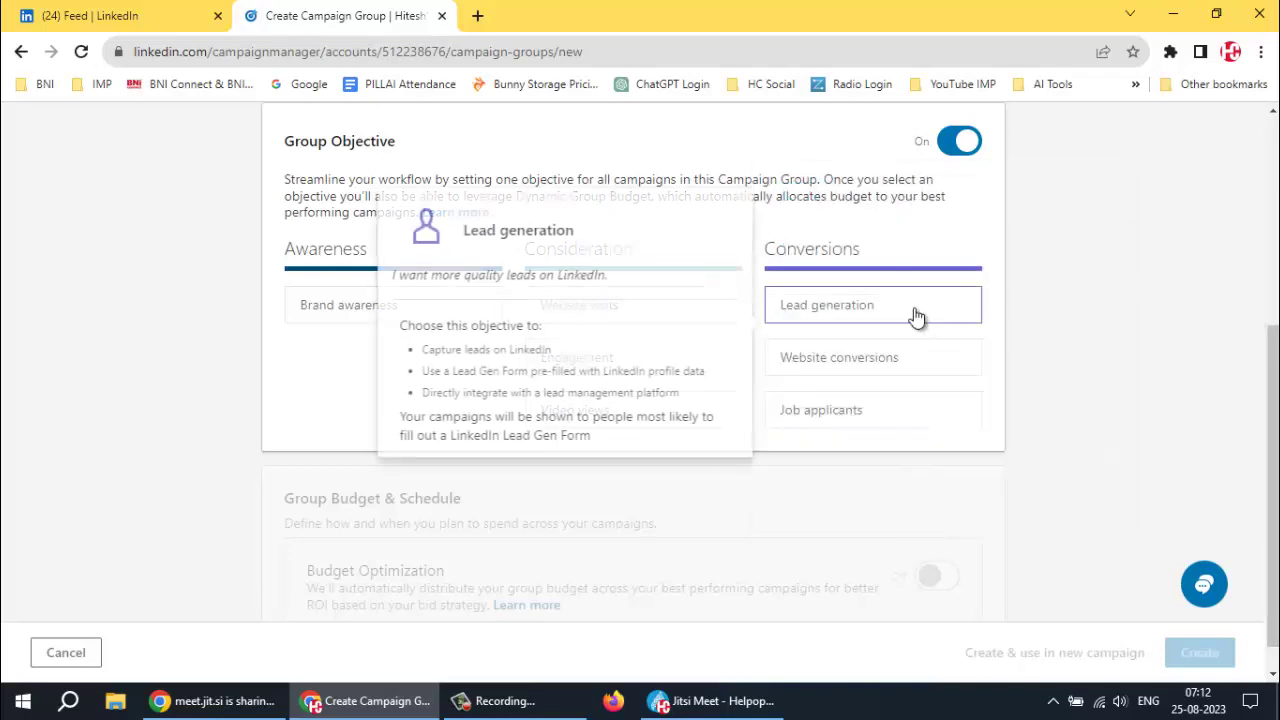
{"action": "mouse_move", "coordinate": [898, 362]}
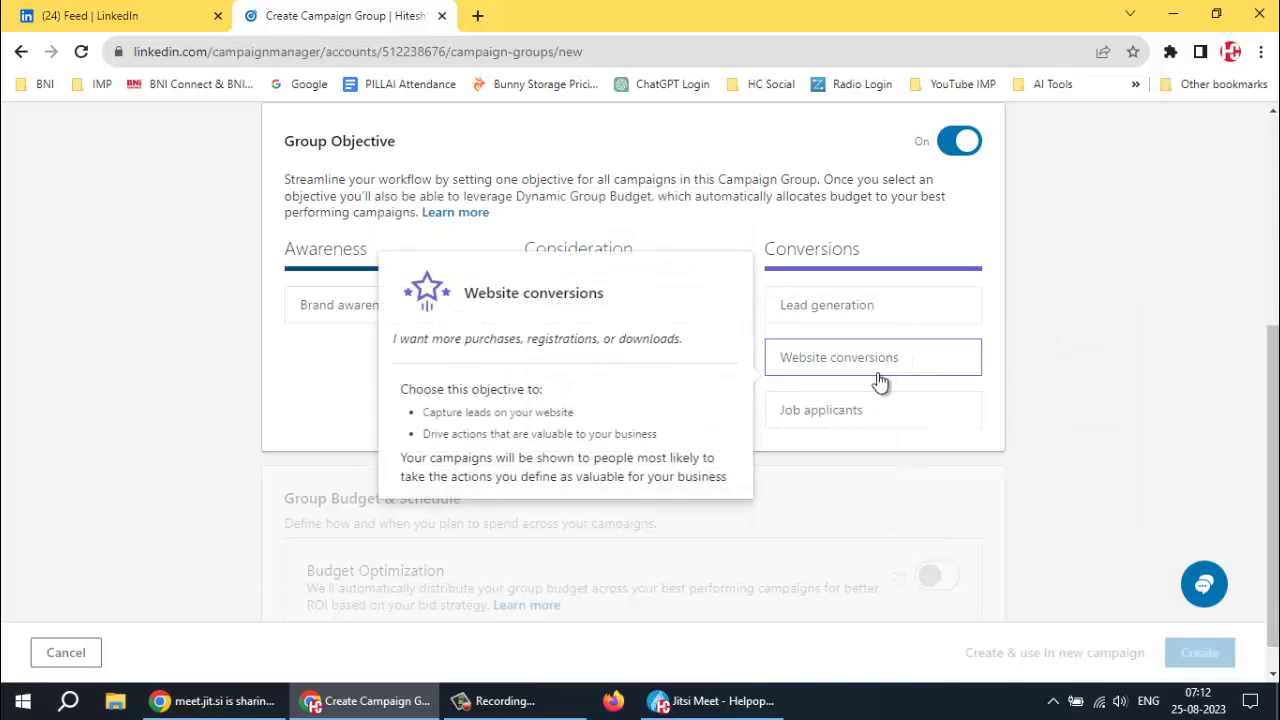
{"action": "mouse_move", "coordinate": [856, 418]}
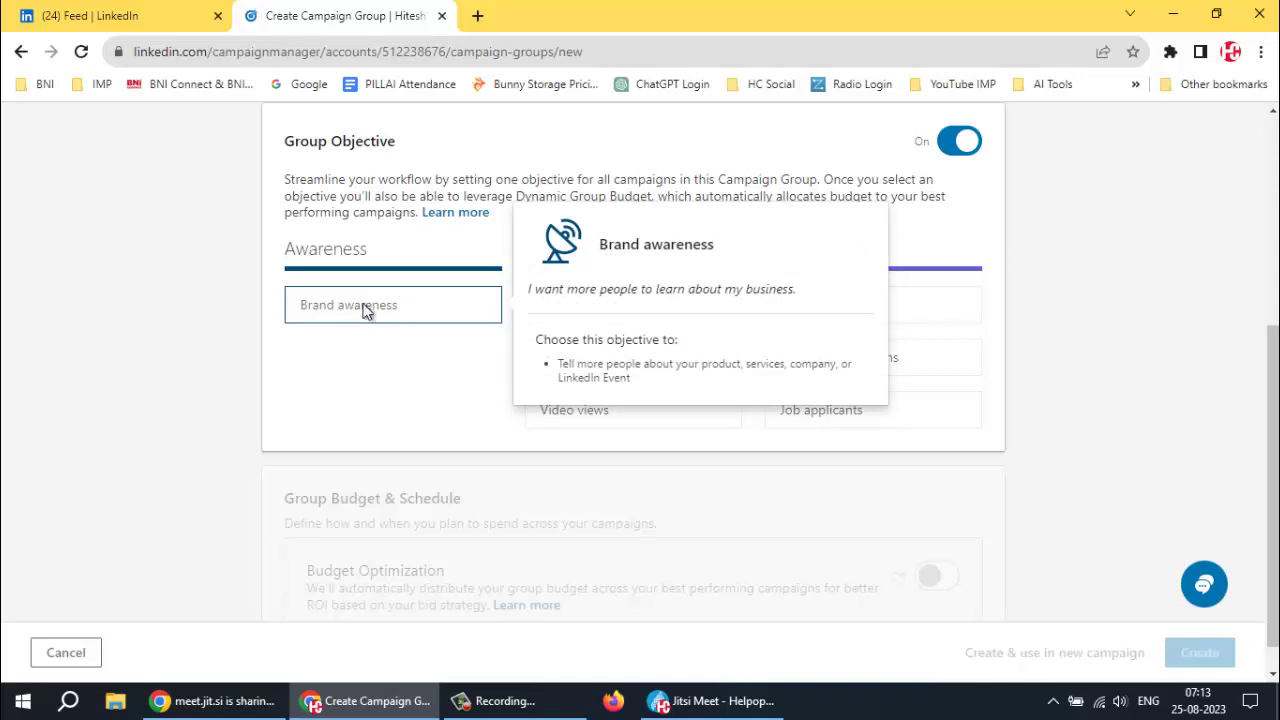
Choose Brand awareness as the objective, previewing Budget Optimization but leaving it off
{"action": "left_click", "coordinate": [363, 308]}
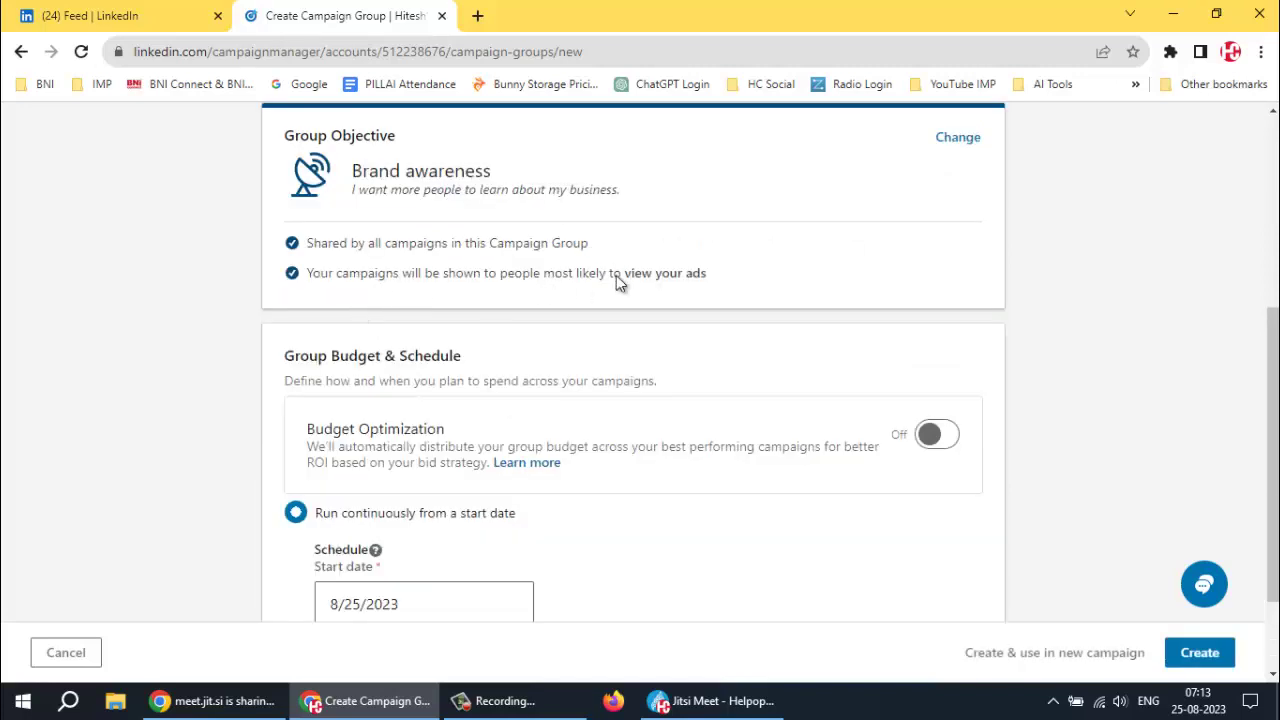
{"action": "scroll", "coordinate": [616, 275], "scroll_direction": "down", "scroll_amount": 1}
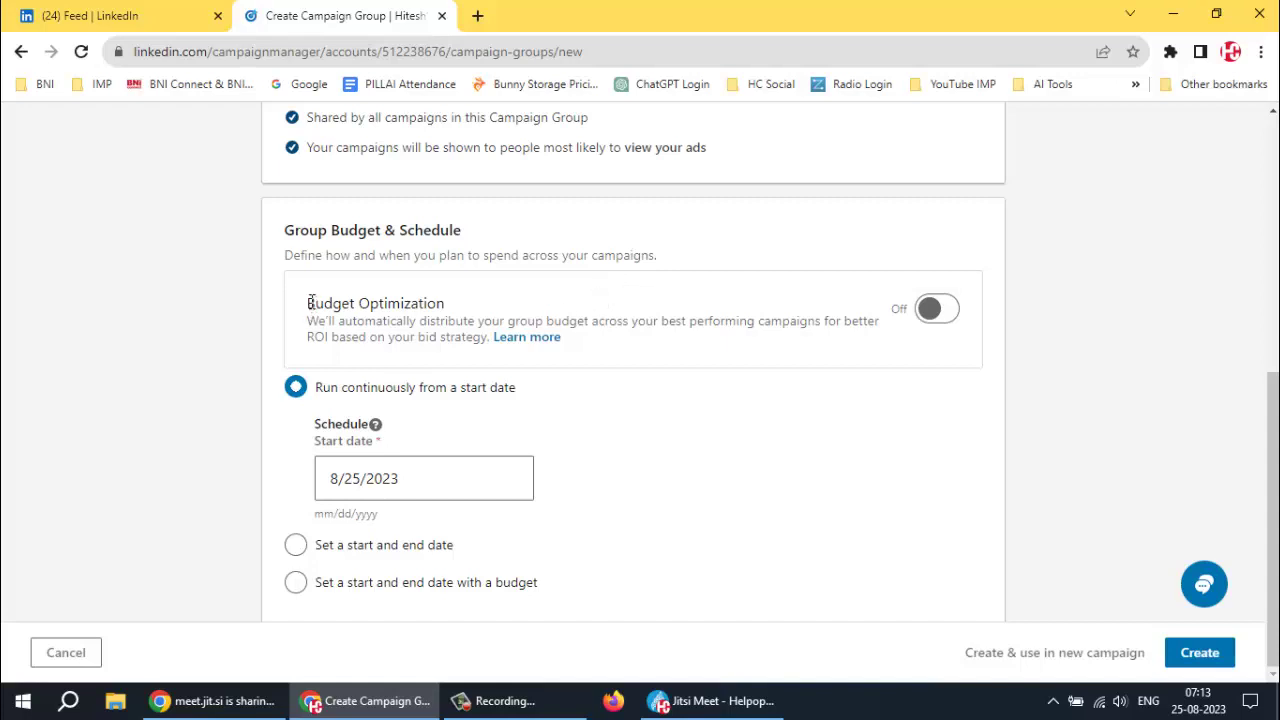
{"action": "left_click_drag", "start_coordinate": [309, 302], "coordinate": [446, 310]}
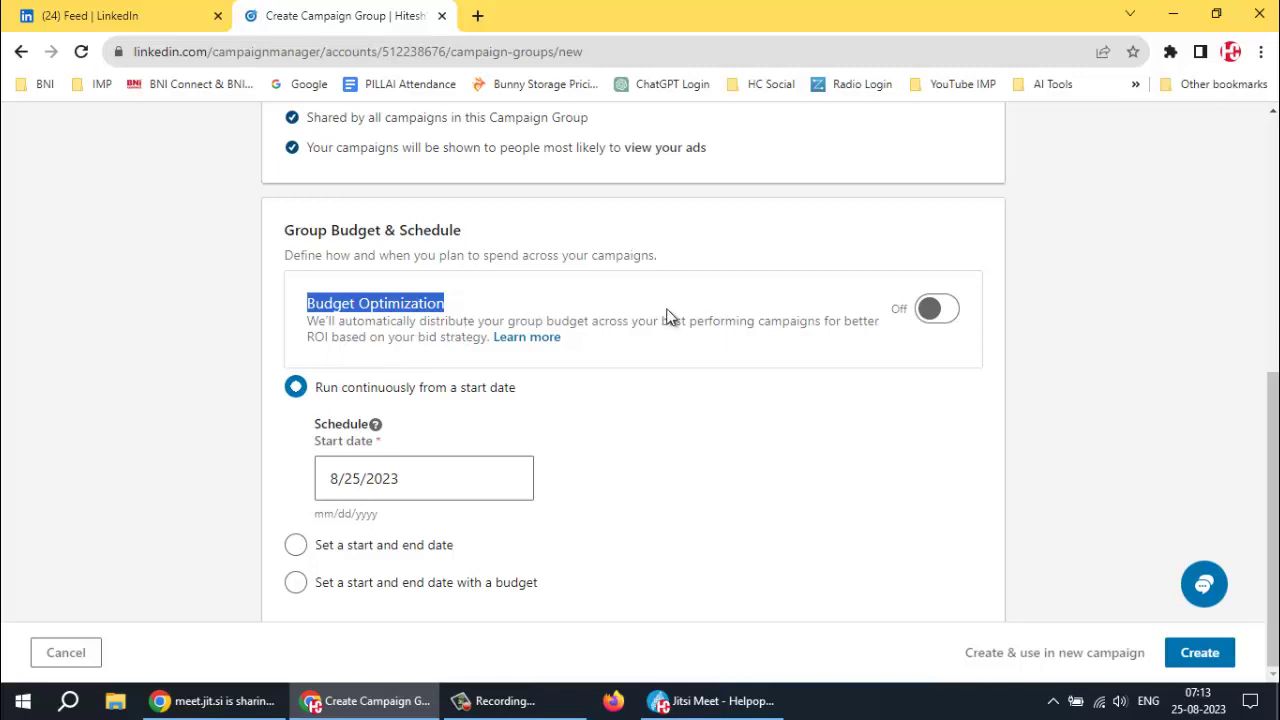
{"action": "left_click", "coordinate": [389, 314]}
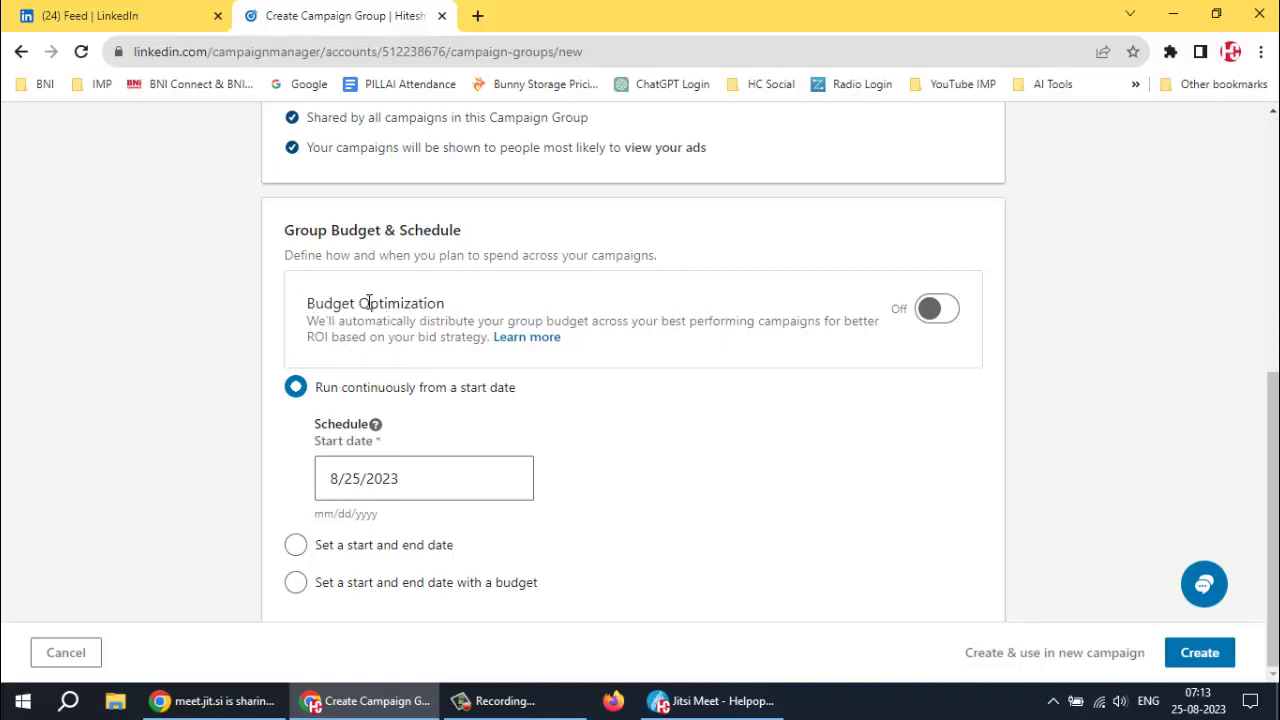
{"action": "left_click", "coordinate": [938, 314]}
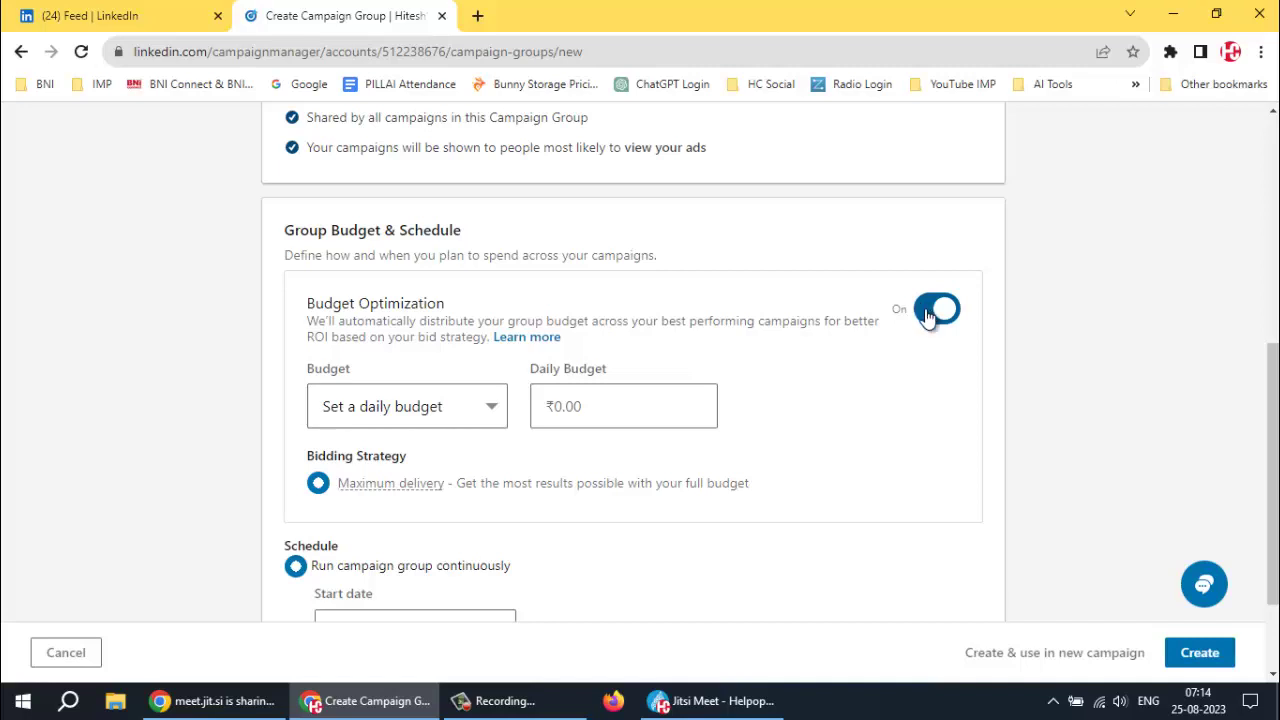
{"action": "left_click", "coordinate": [920, 316]}
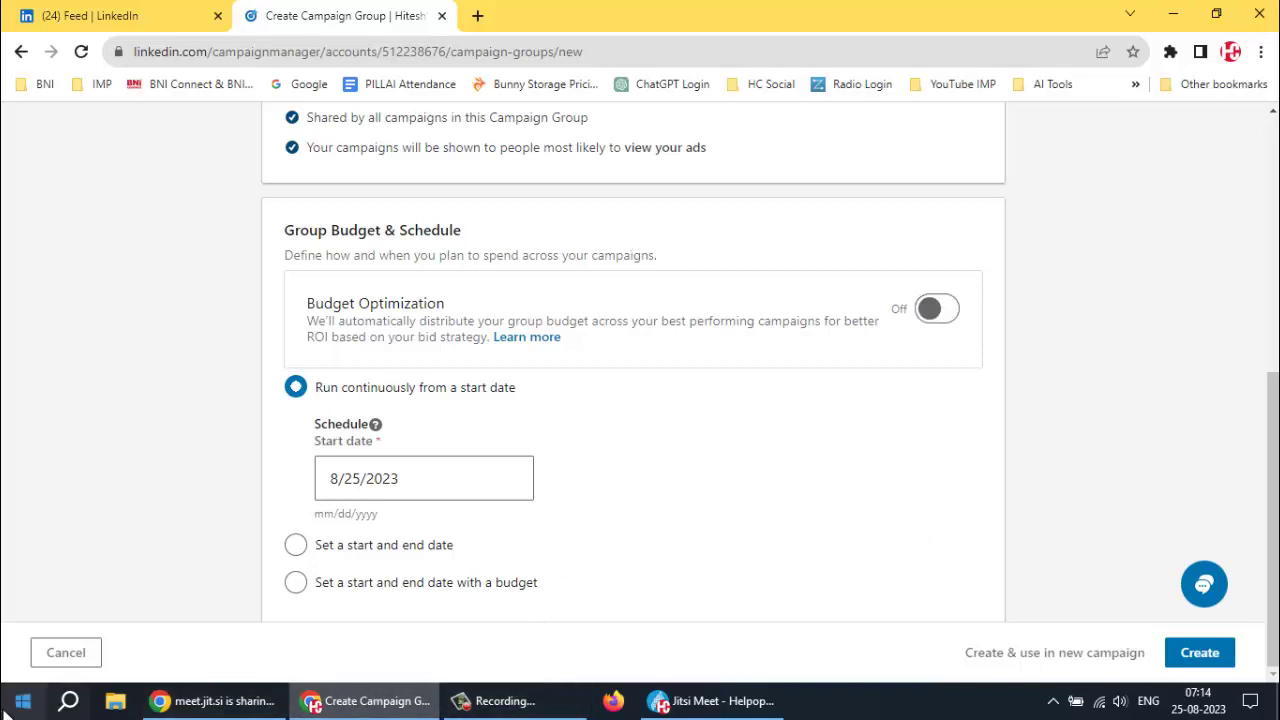
Select the Facebook Ads Part I recording in HELPOPEDIA RECORDINGS, then minimize File Explorer
{"action": "left_click", "coordinate": [117, 703]}
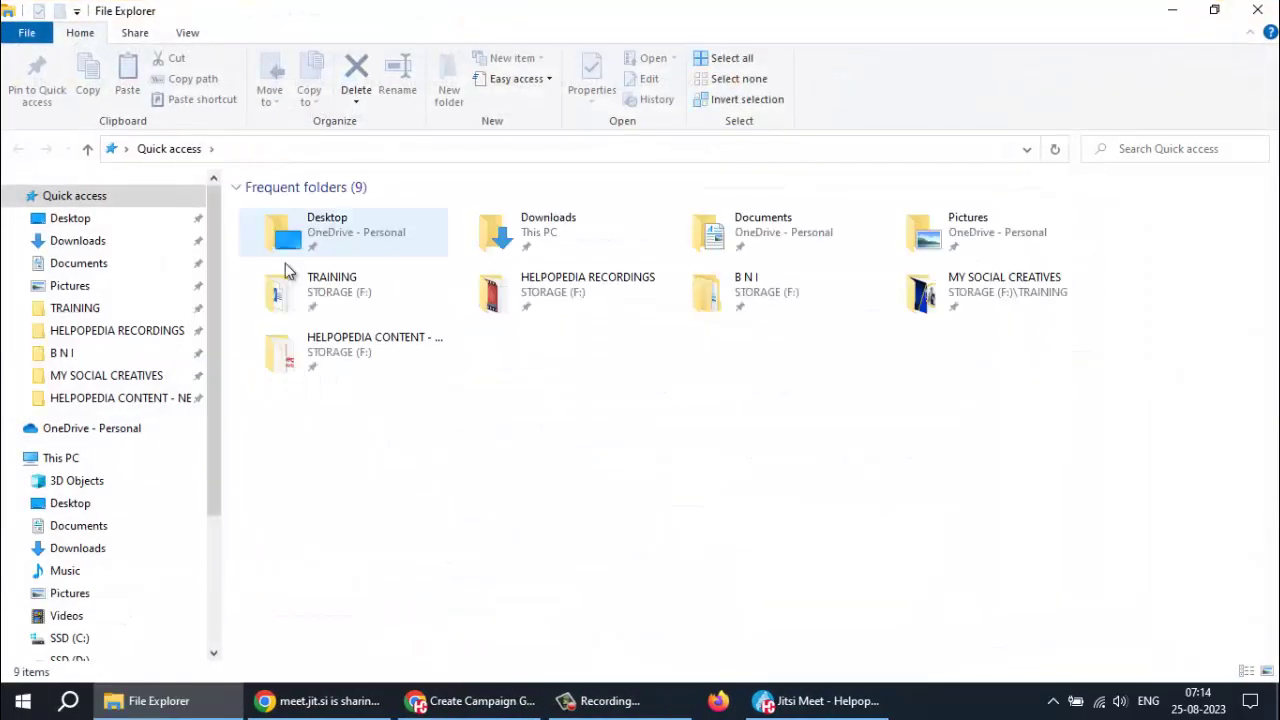
{"action": "left_click", "coordinate": [162, 338]}
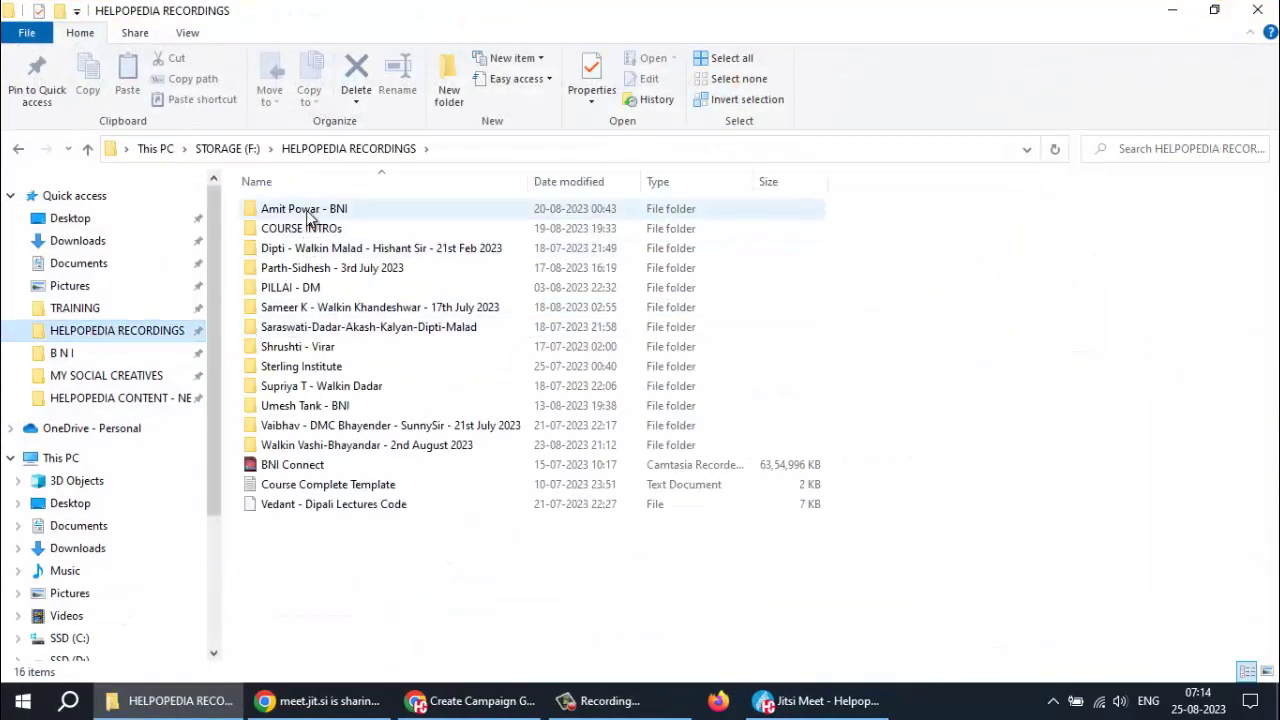
{"action": "double_click", "coordinate": [305, 210]}
{"action": "left_click", "coordinate": [423, 267]}
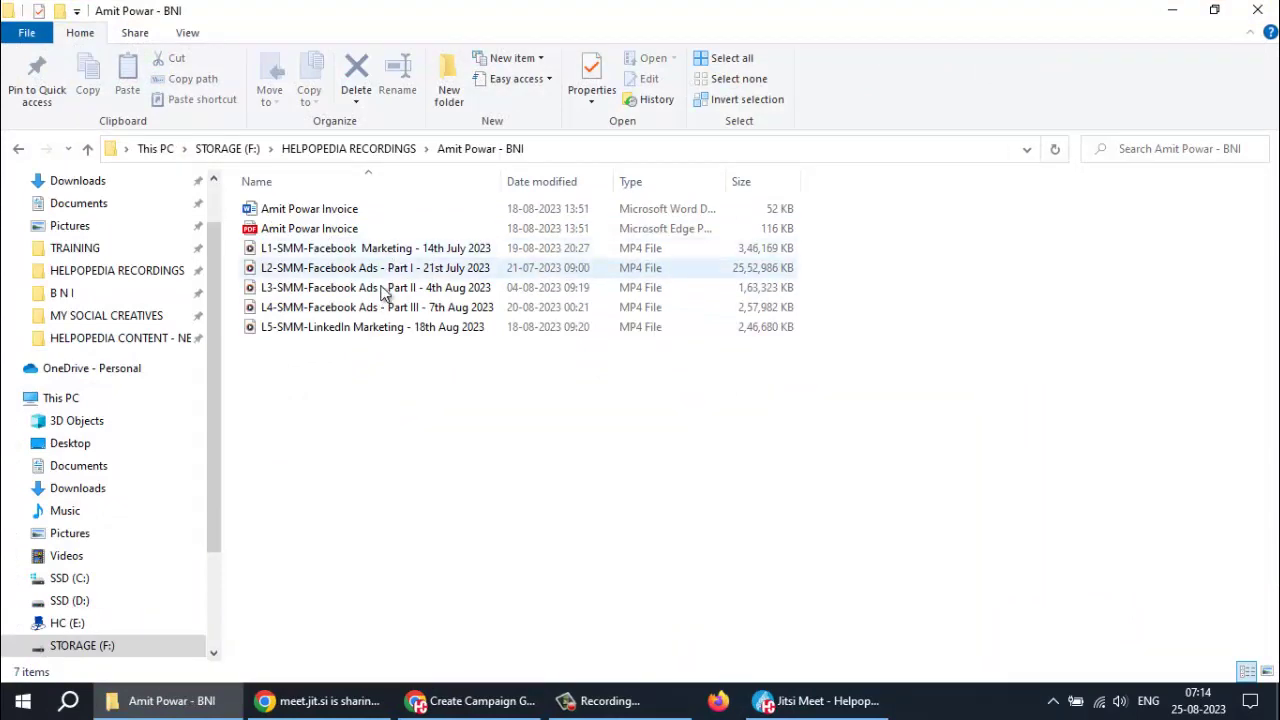
{"action": "left_click", "coordinate": [1170, 14]}
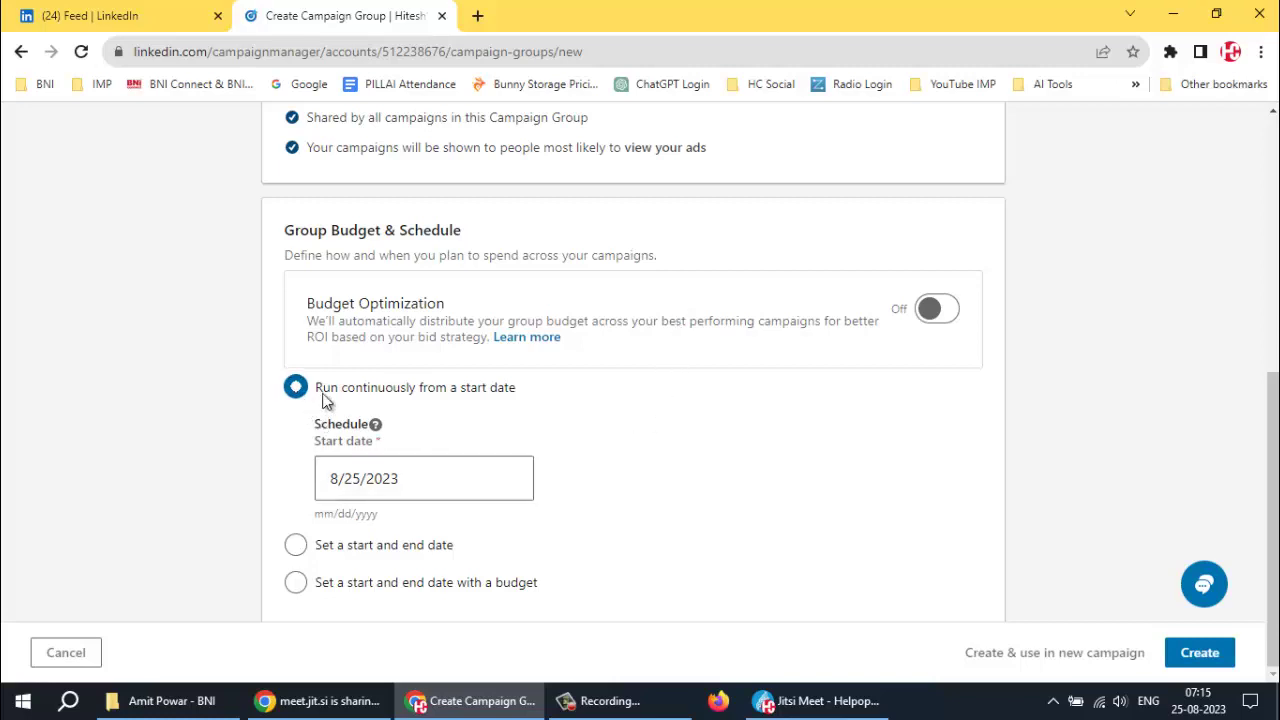
Set a start date of August 26 and an end date of August 31, 2023
{"action": "left_click", "coordinate": [368, 478]}
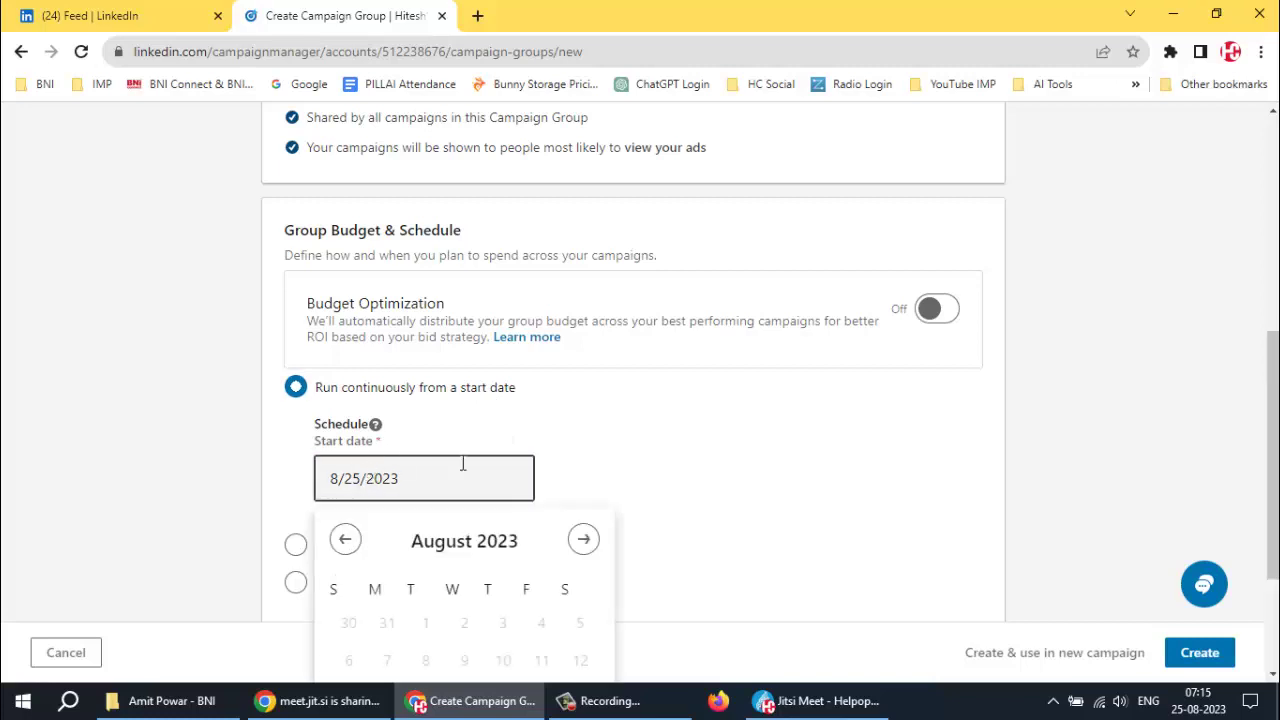
{"action": "scroll", "coordinate": [689, 458], "scroll_direction": "down", "scroll_amount": 2}
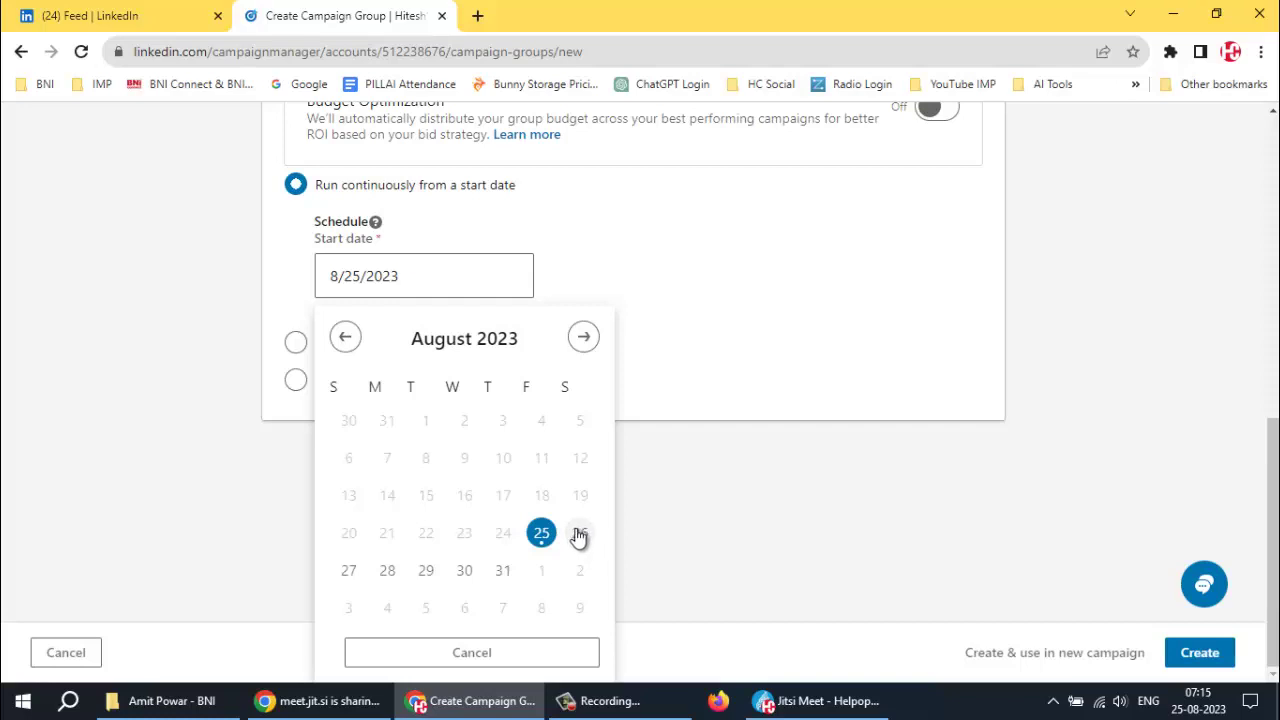
{"action": "left_click", "coordinate": [578, 534]}
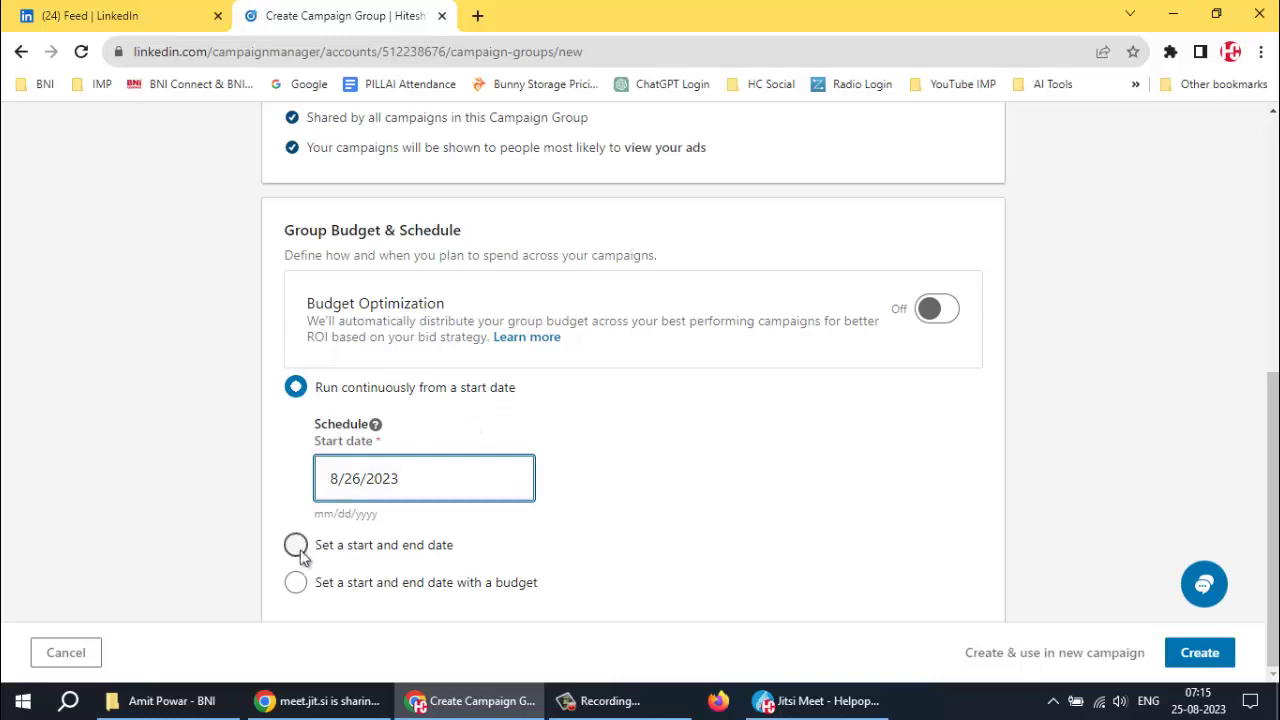
{"action": "left_click", "coordinate": [296, 547]}
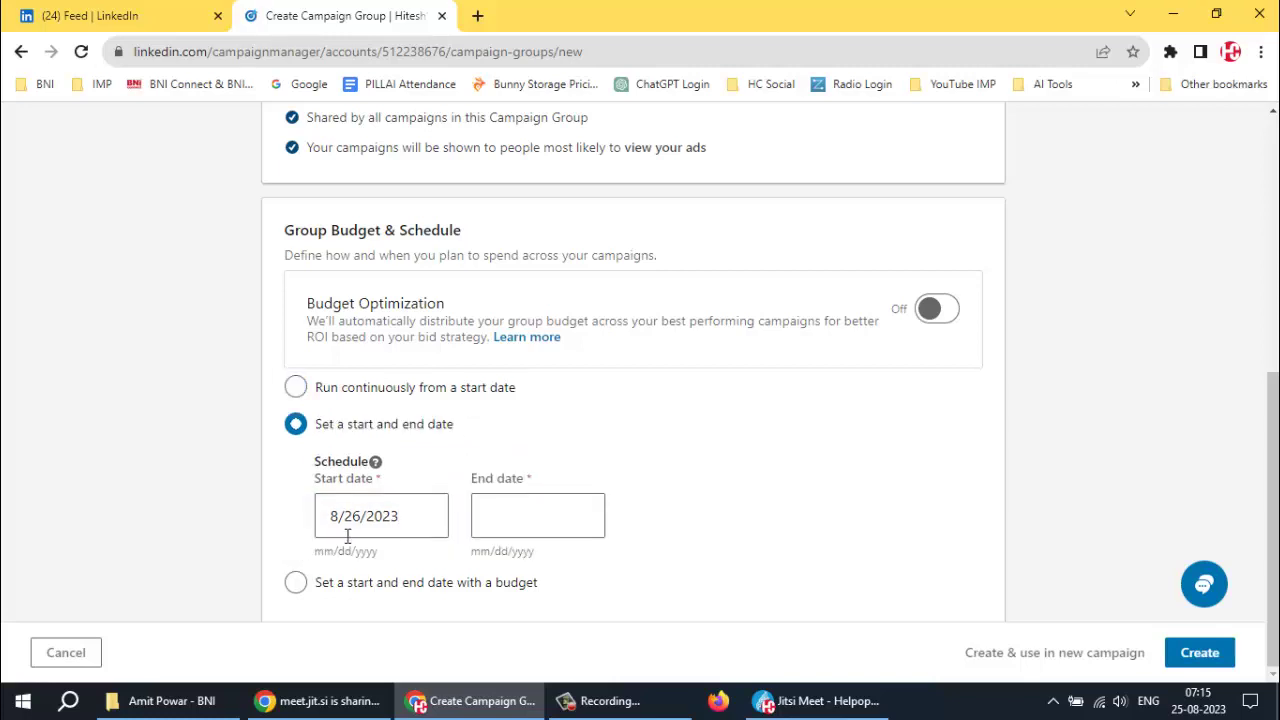
{"action": "left_click", "coordinate": [501, 515]}
{"action": "left_click", "coordinate": [482, 508]}
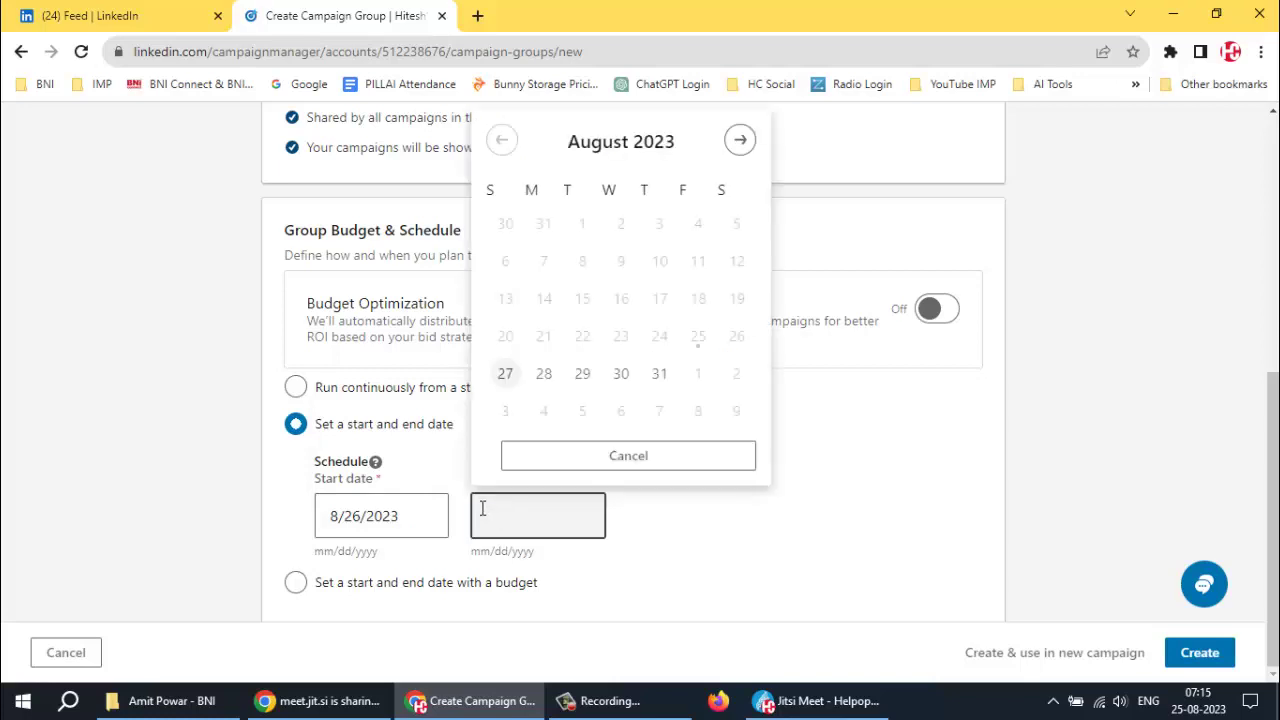
{"action": "left_click", "coordinate": [660, 375]}
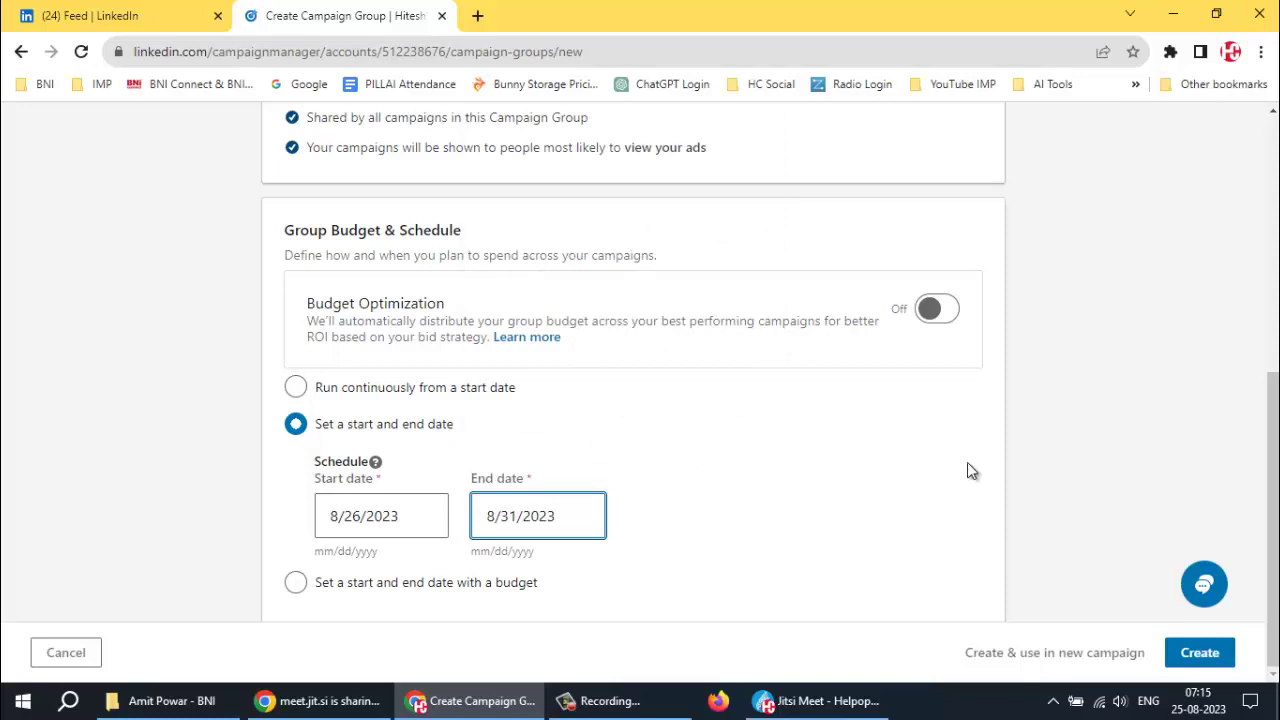
{"action": "left_click", "coordinate": [1200, 655]}
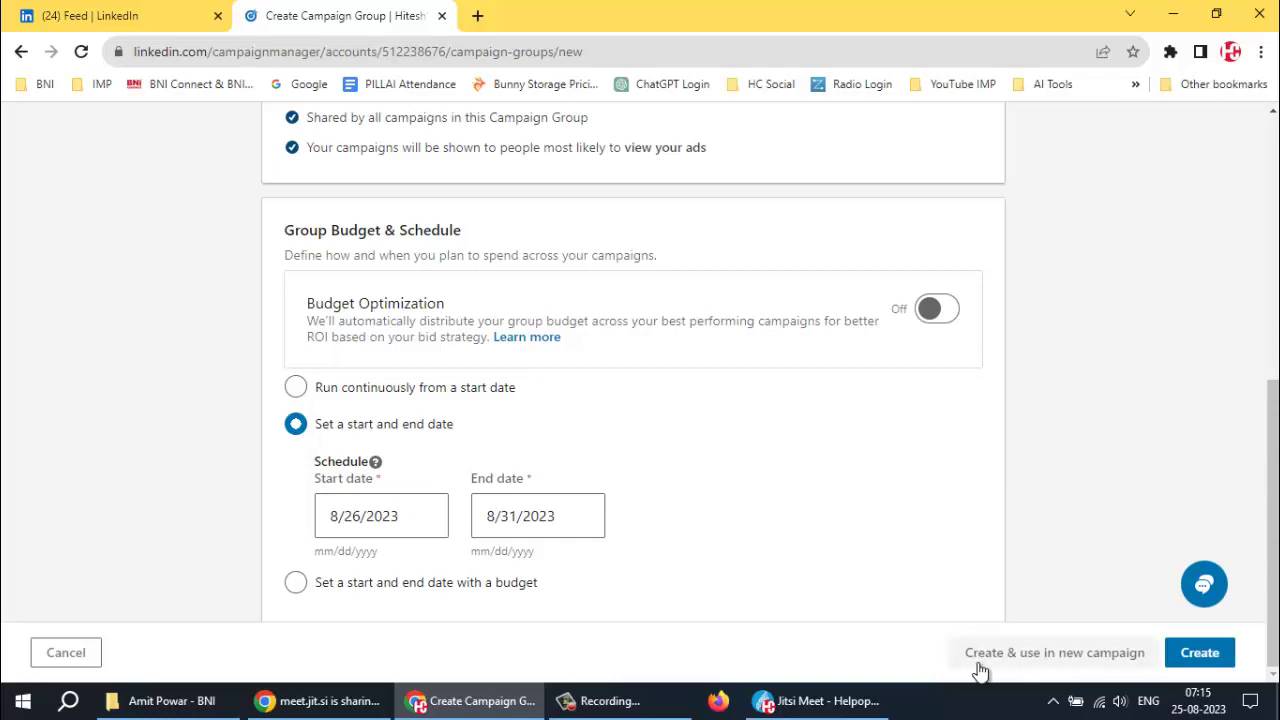
Name the campaign group 'Brand Awareness - DMC' and create it
{"action": "left_click", "coordinate": [1206, 660]}
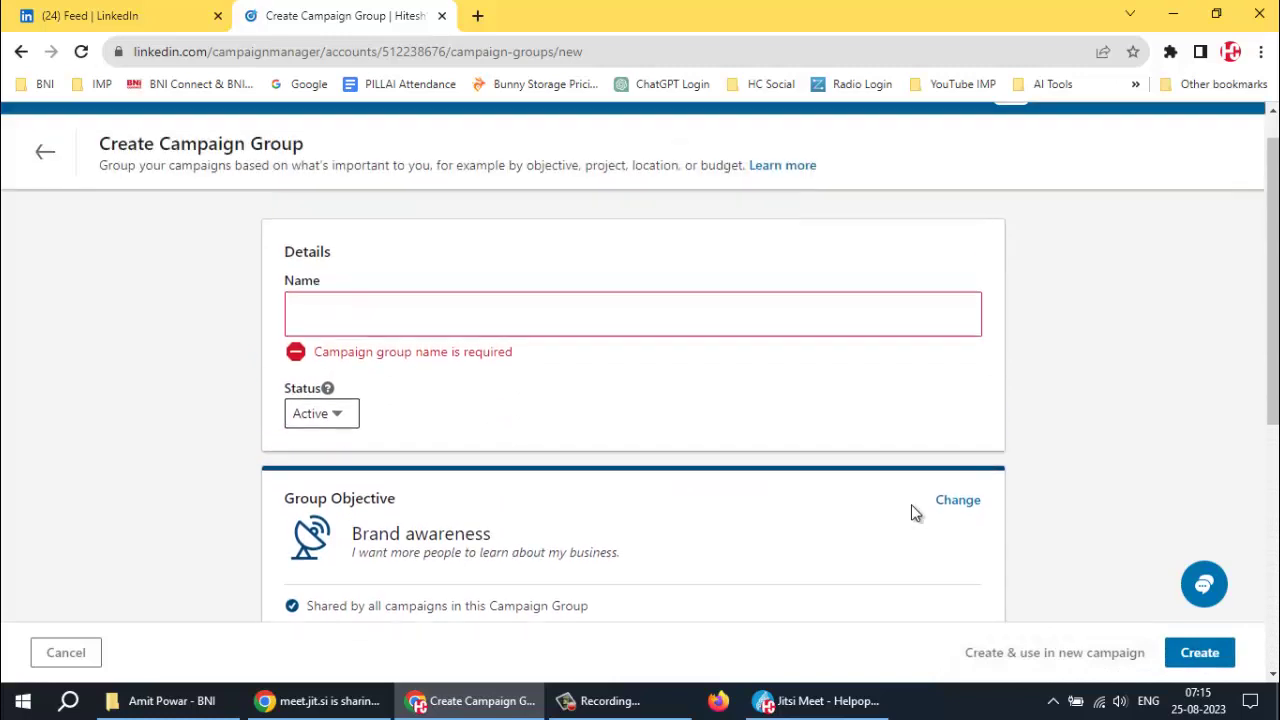
{"action": "left_click", "coordinate": [428, 357]}
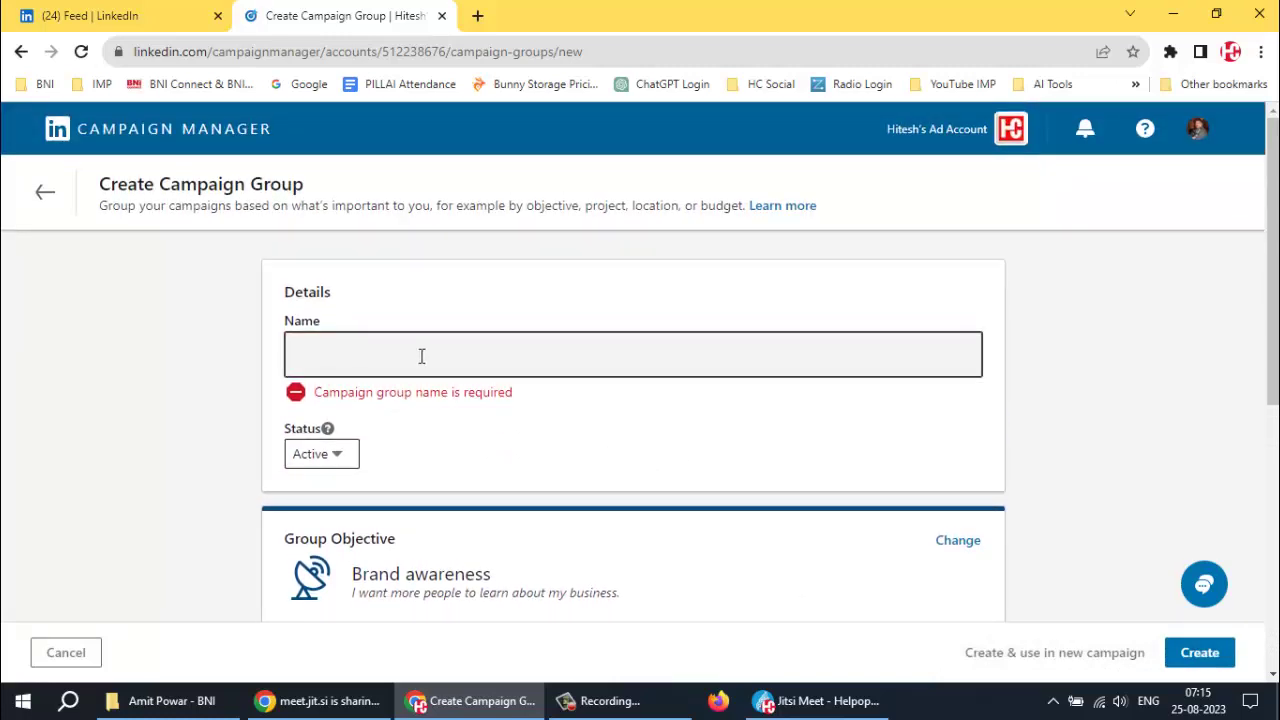
{"action": "left_click", "coordinate": [421, 356]}
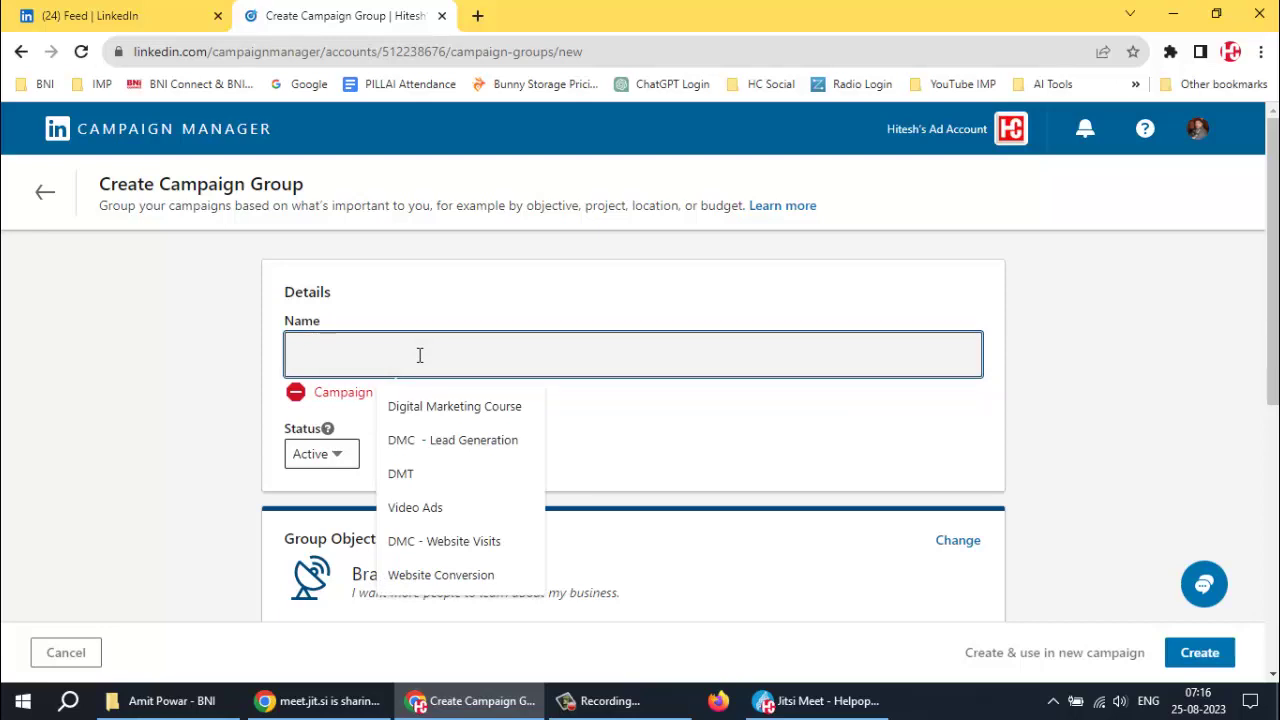
{"action": "type", "text": "Bra"}
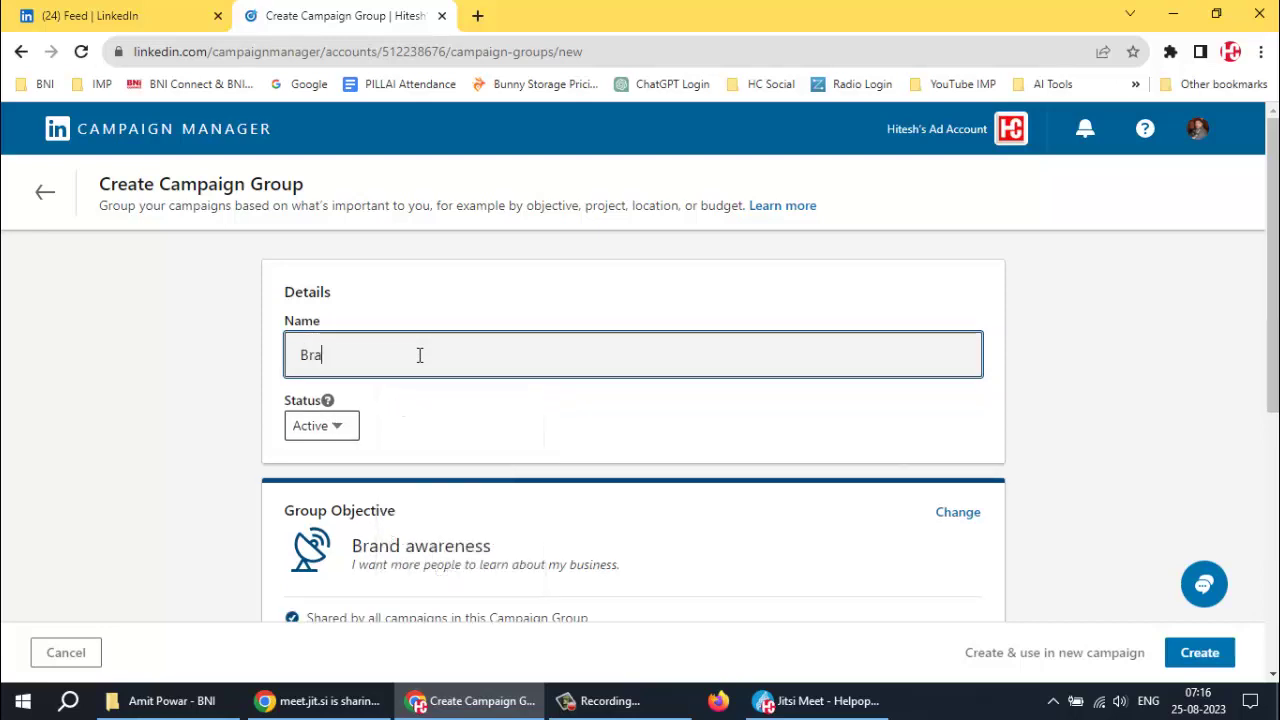
{"action": "type", "text": "nd Awareness DMC"}
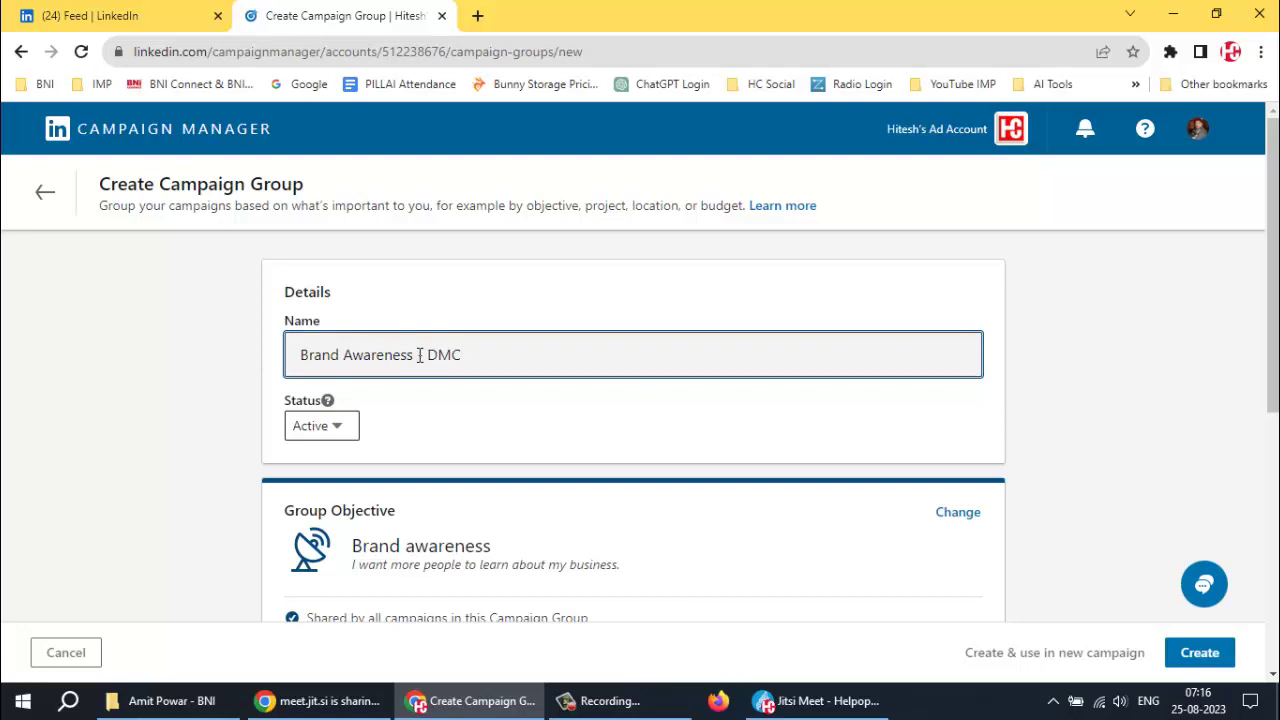
{"action": "left_click", "coordinate": [419, 355]}
{"action": "type", "text": "-"}
{"action": "scroll", "coordinate": [1064, 492], "scroll_direction": "down", "scroll_amount": 5}
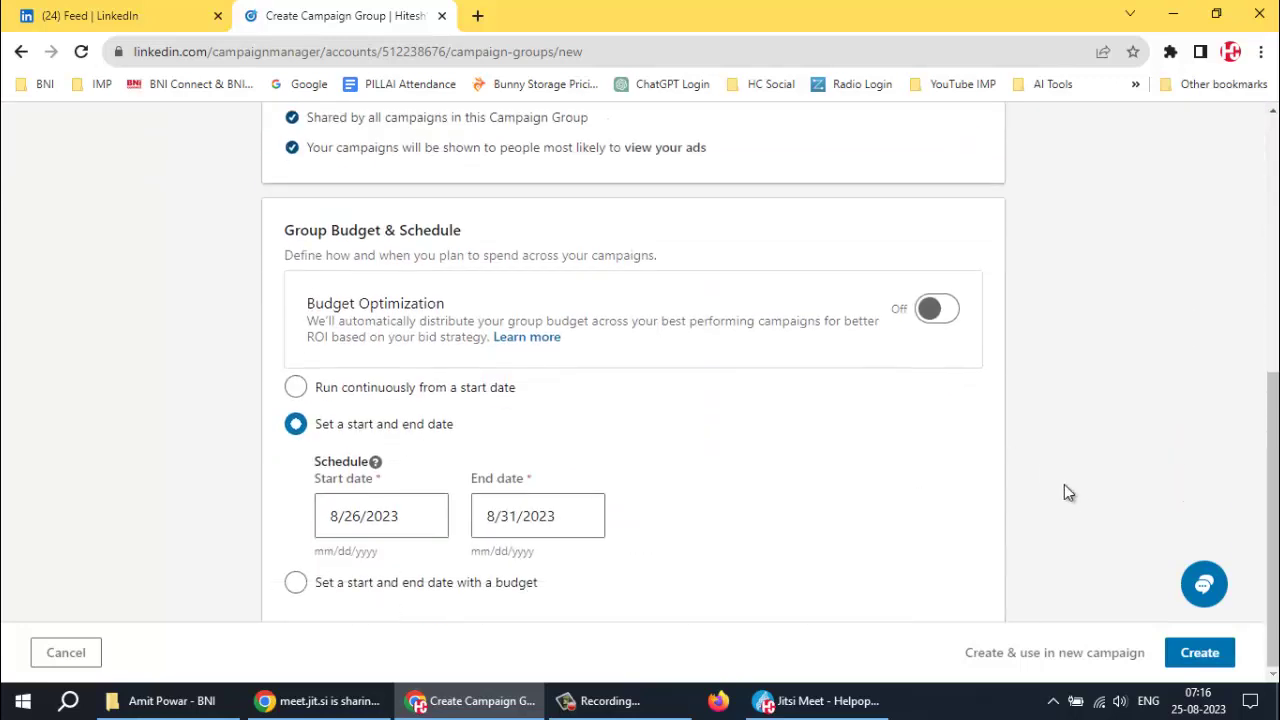
{"action": "left_click", "coordinate": [1196, 658]}
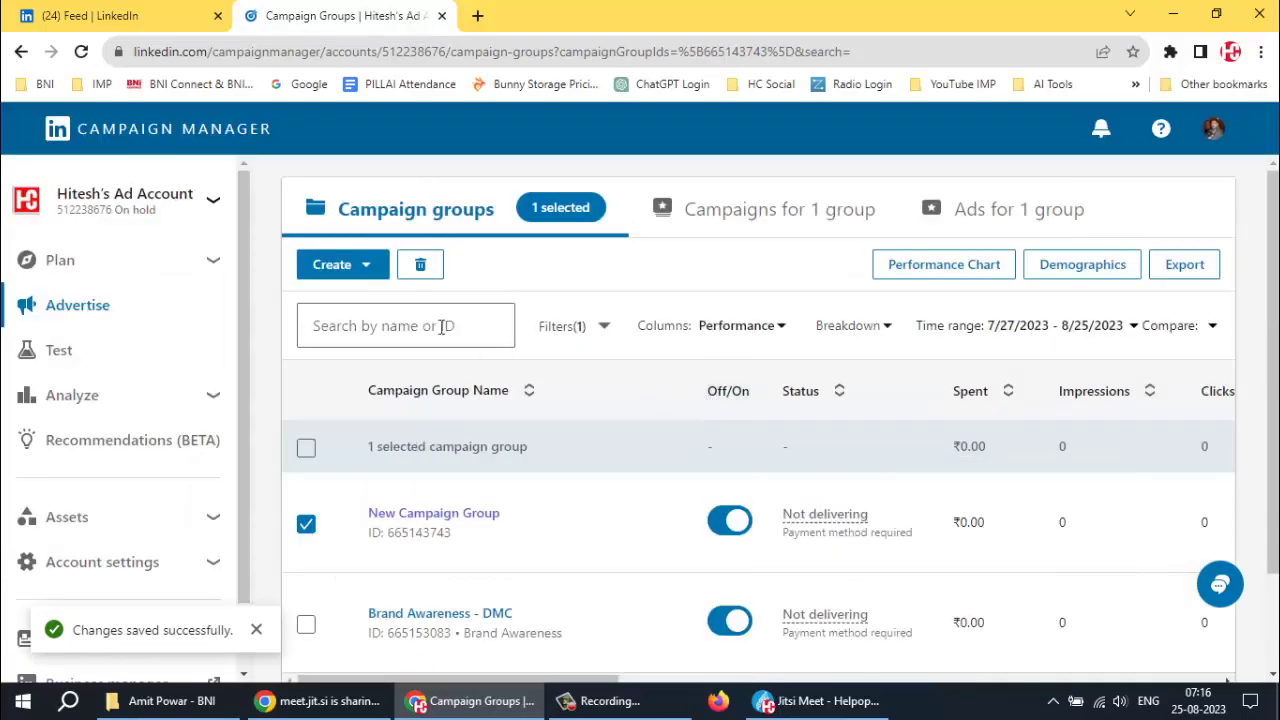
Create a new campaign in the Brand Awareness - DMC group (8/26–8/31/2023) and continue to setup
{"action": "scroll", "coordinate": [548, 360], "scroll_direction": "down", "scroll_amount": 2}
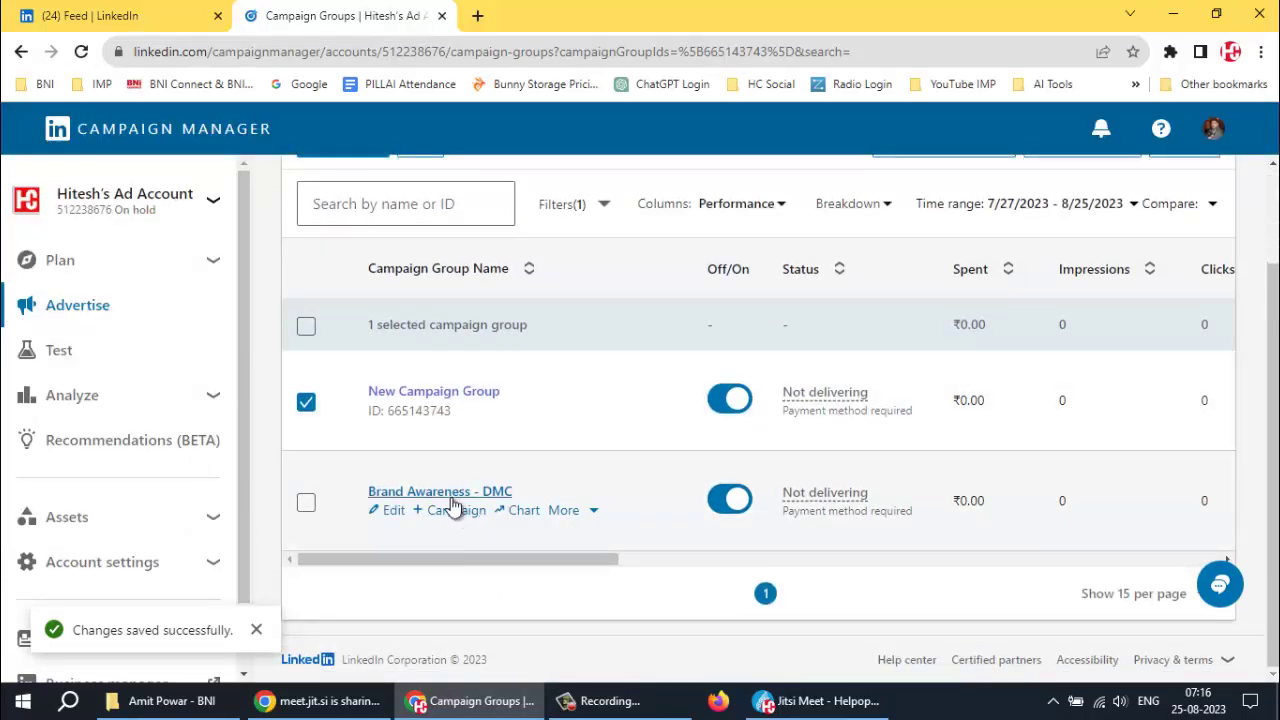
{"action": "left_click", "coordinate": [442, 495]}
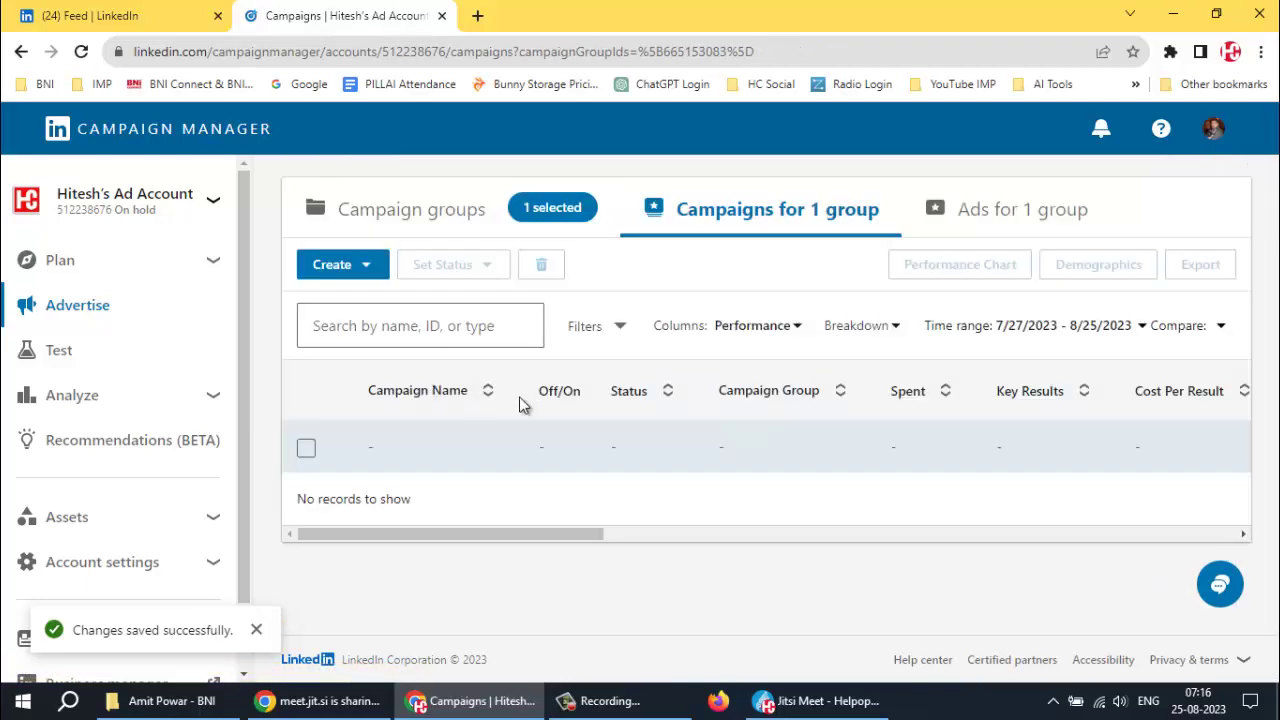
{"action": "left_click", "coordinate": [365, 273]}
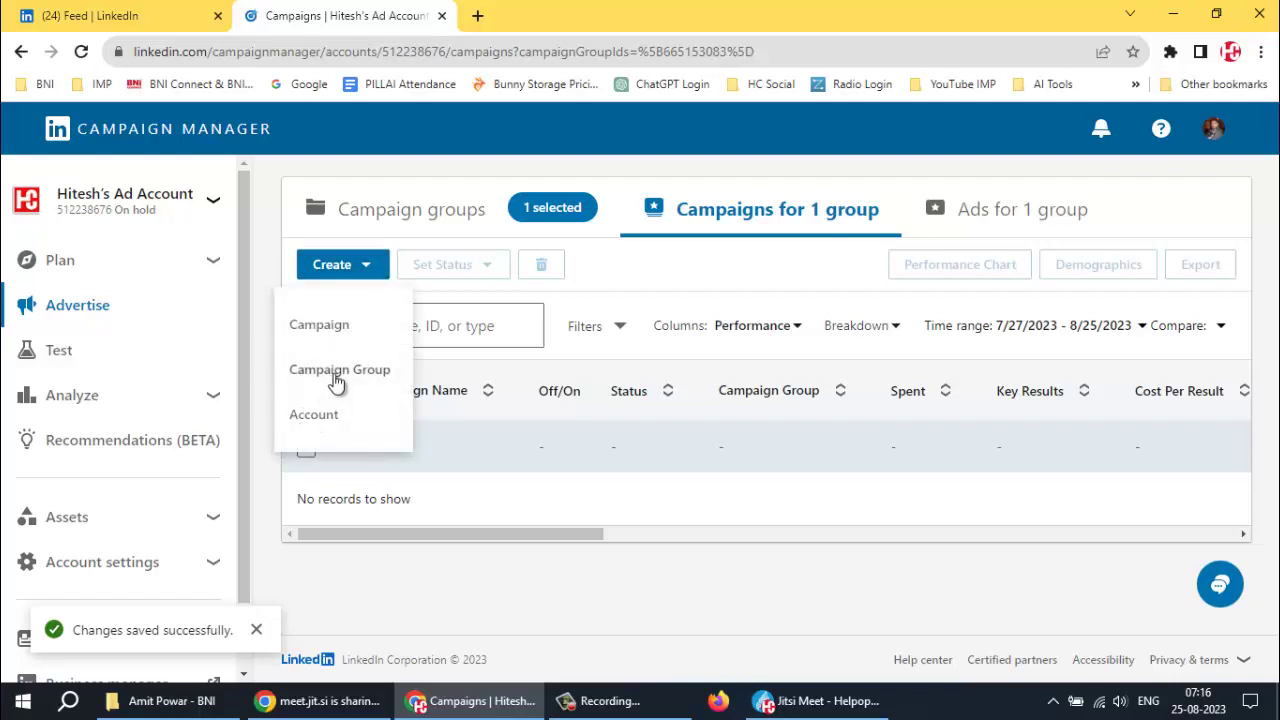
{"action": "left_click", "coordinate": [335, 330]}
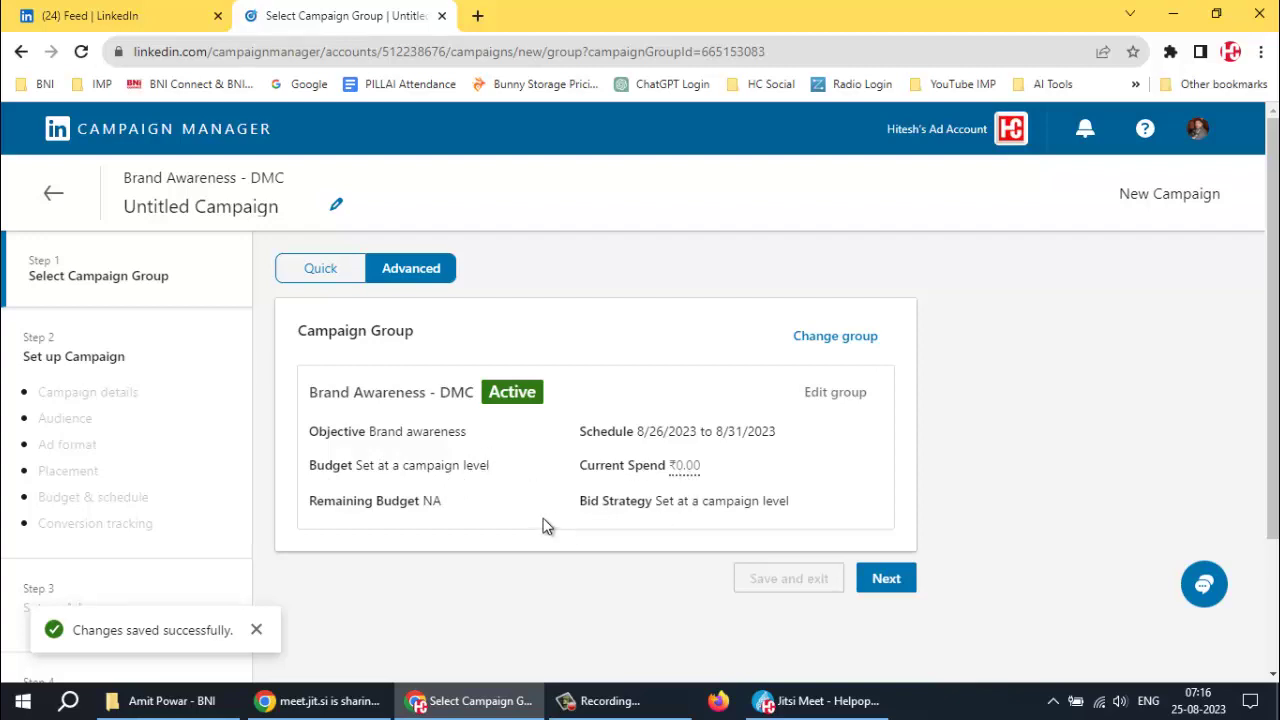
{"action": "left_click", "coordinate": [880, 583]}
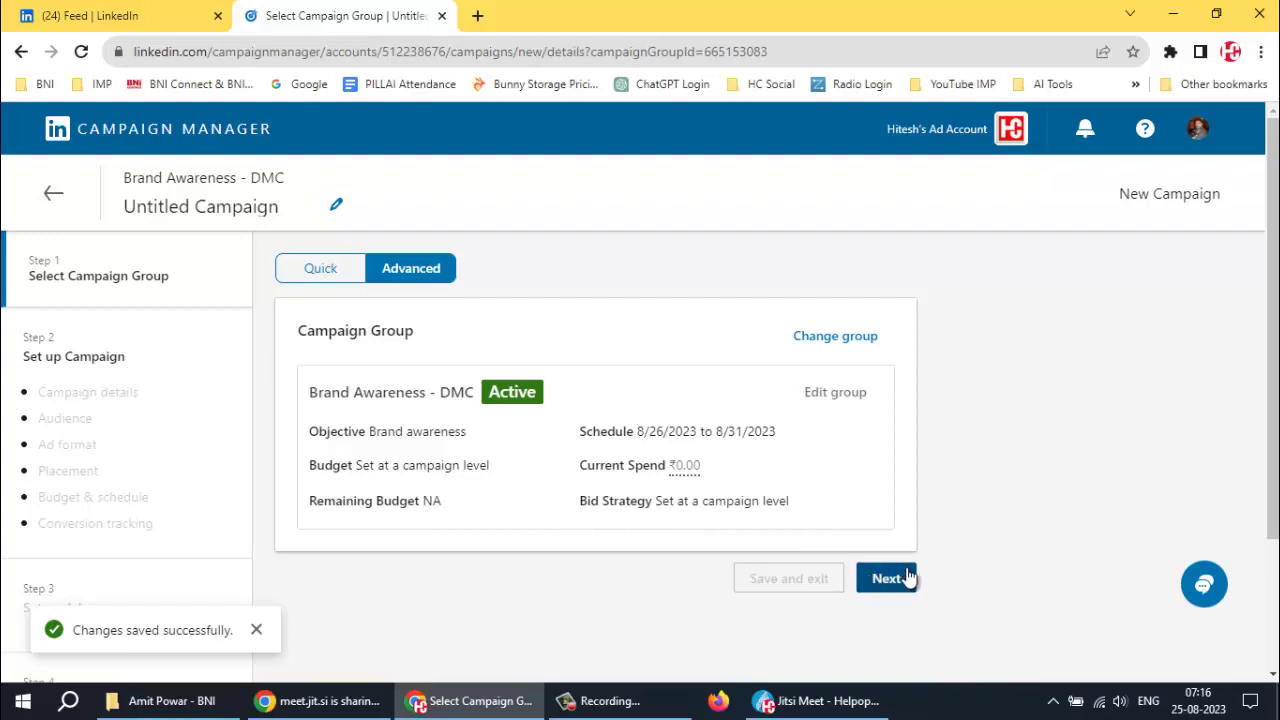
Dismiss the campaign-mode tip and remove India from the target locations
{"action": "scroll", "coordinate": [815, 576], "scroll_direction": "down", "scroll_amount": 2}
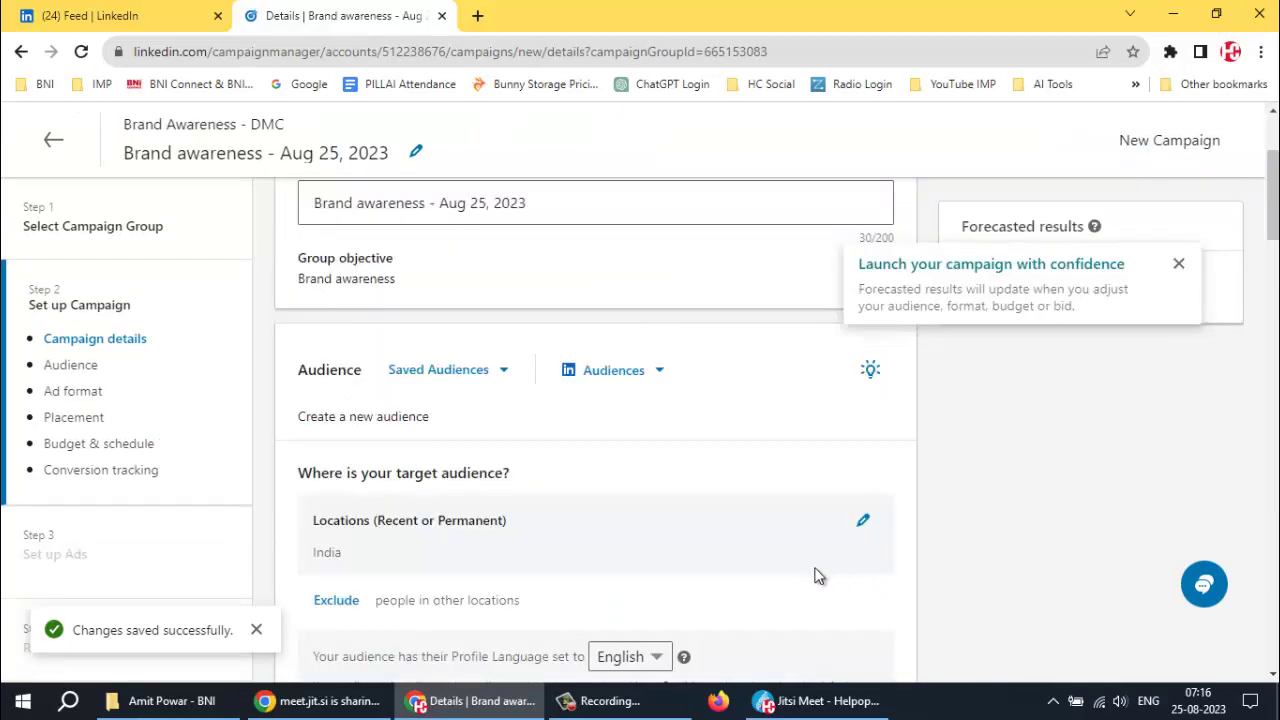
{"action": "left_click", "coordinate": [527, 113]}
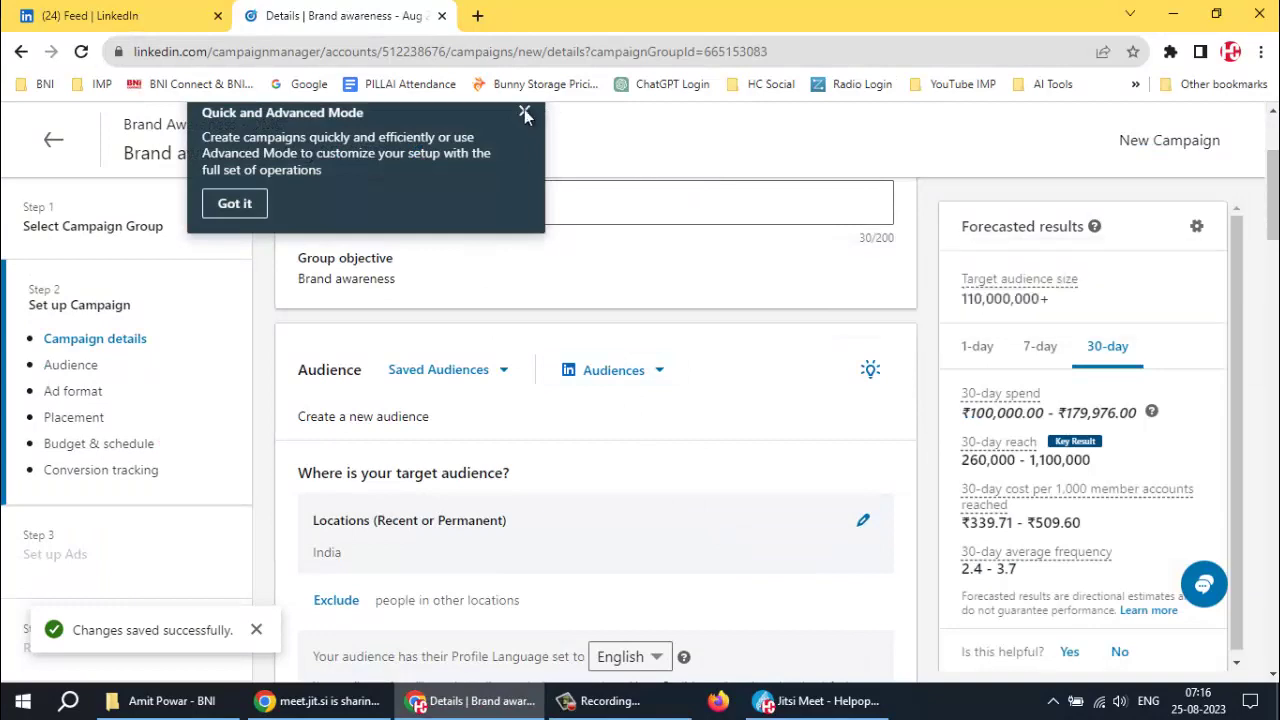
{"action": "scroll", "coordinate": [692, 255], "scroll_direction": "up", "scroll_amount": 2}
{"action": "scroll", "coordinate": [537, 420], "scroll_direction": "down", "scroll_amount": 2}
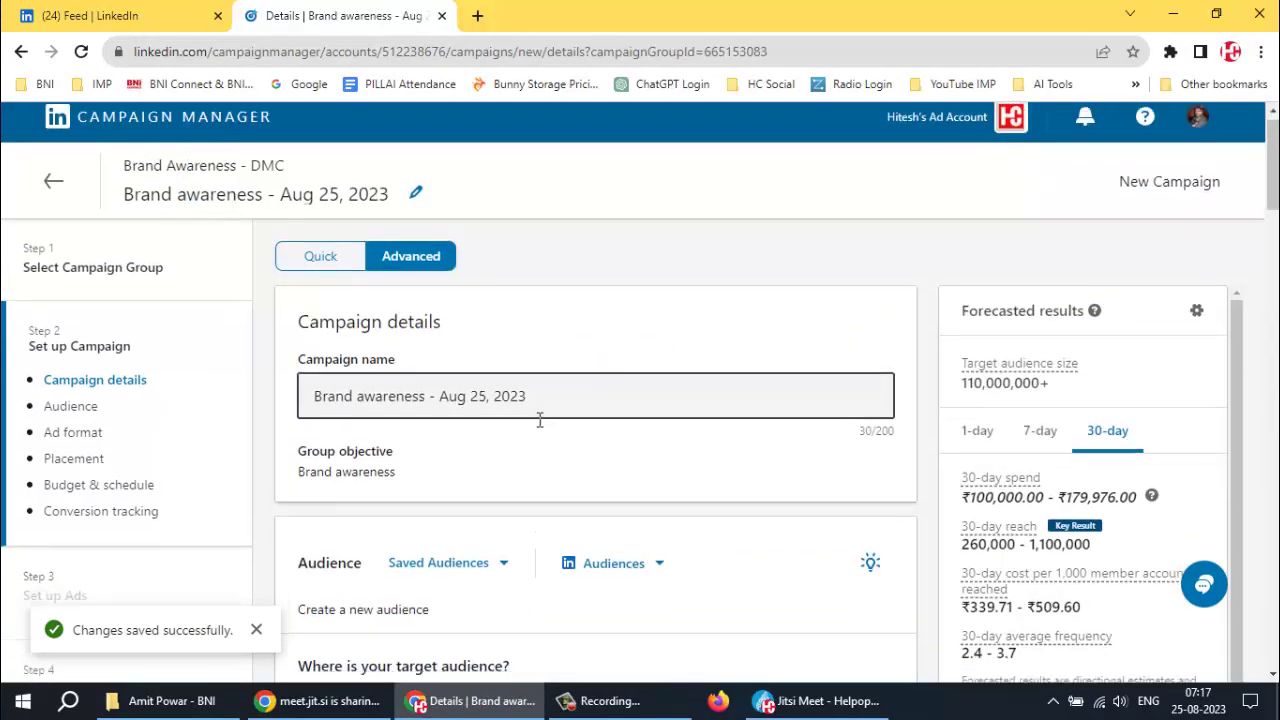
{"action": "scroll", "coordinate": [451, 423], "scroll_direction": "down", "scroll_amount": 3}
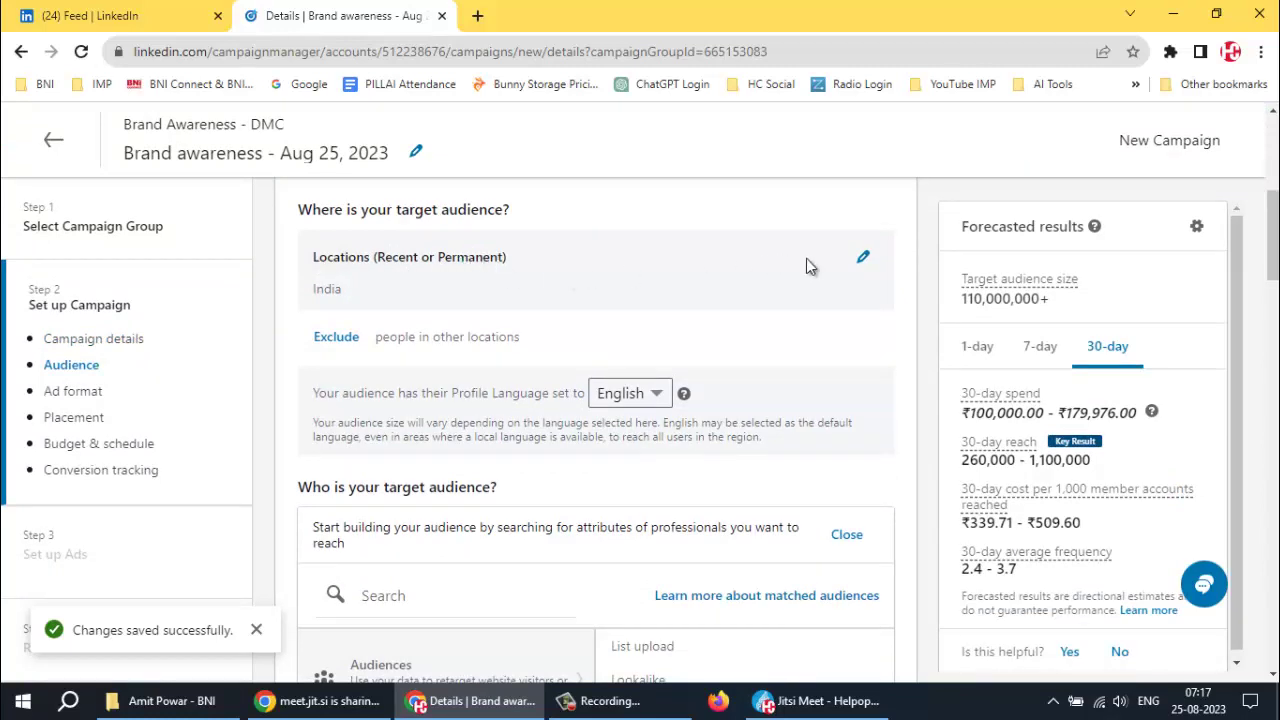
{"action": "double_click", "coordinate": [343, 293]}
{"action": "left_click", "coordinate": [861, 261]}
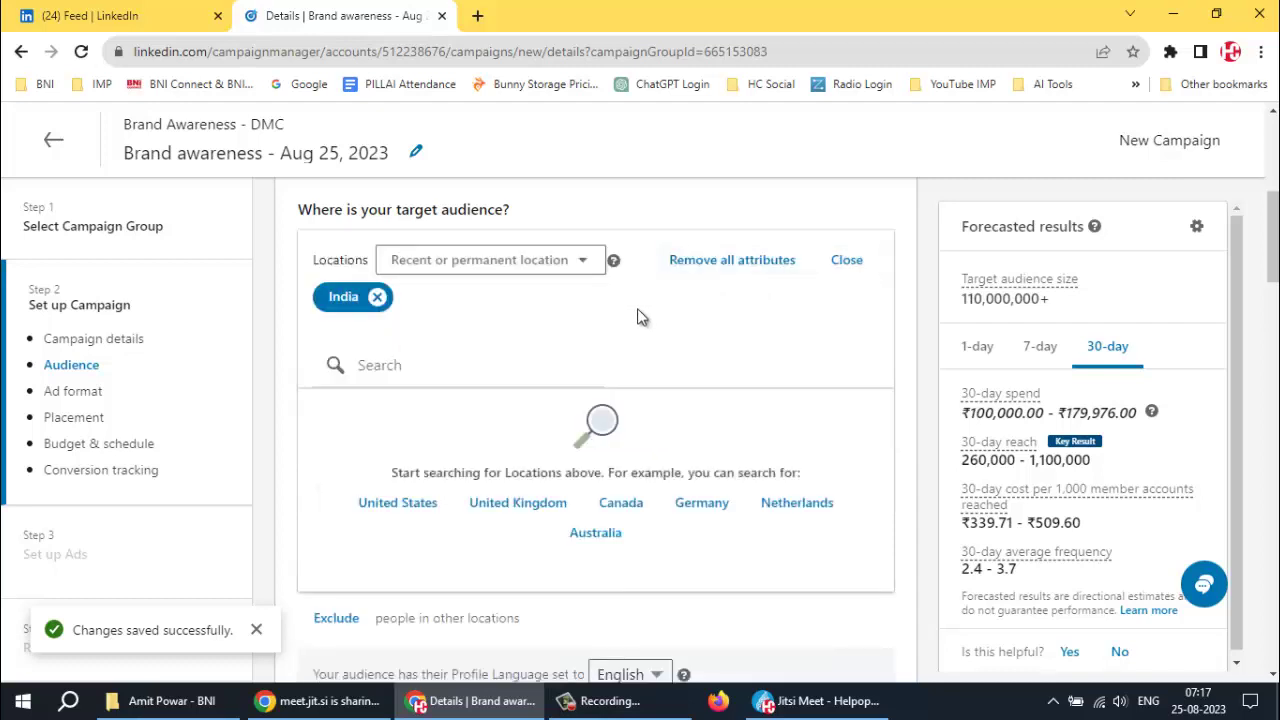
{"action": "left_click", "coordinate": [377, 297]}
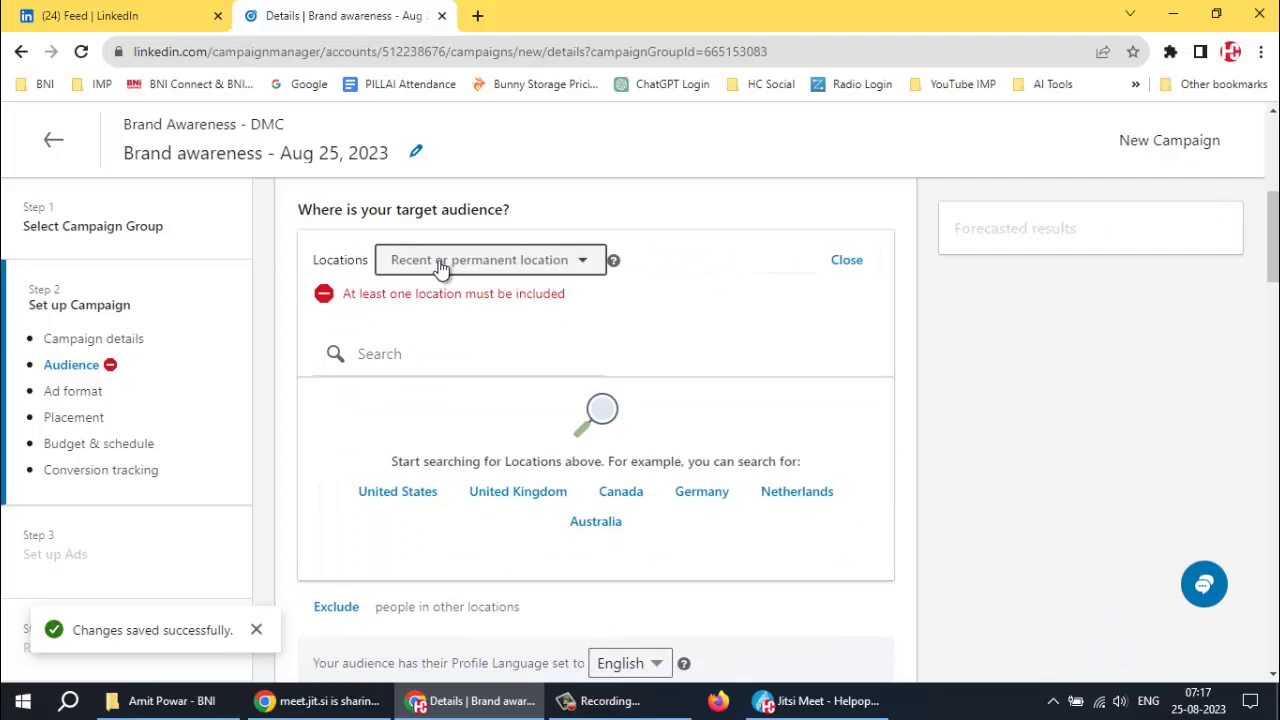
Add Mumbai and Navi Mumbai, Maharashtra, as target locations and clear the search
{"action": "left_click", "coordinate": [422, 352]}
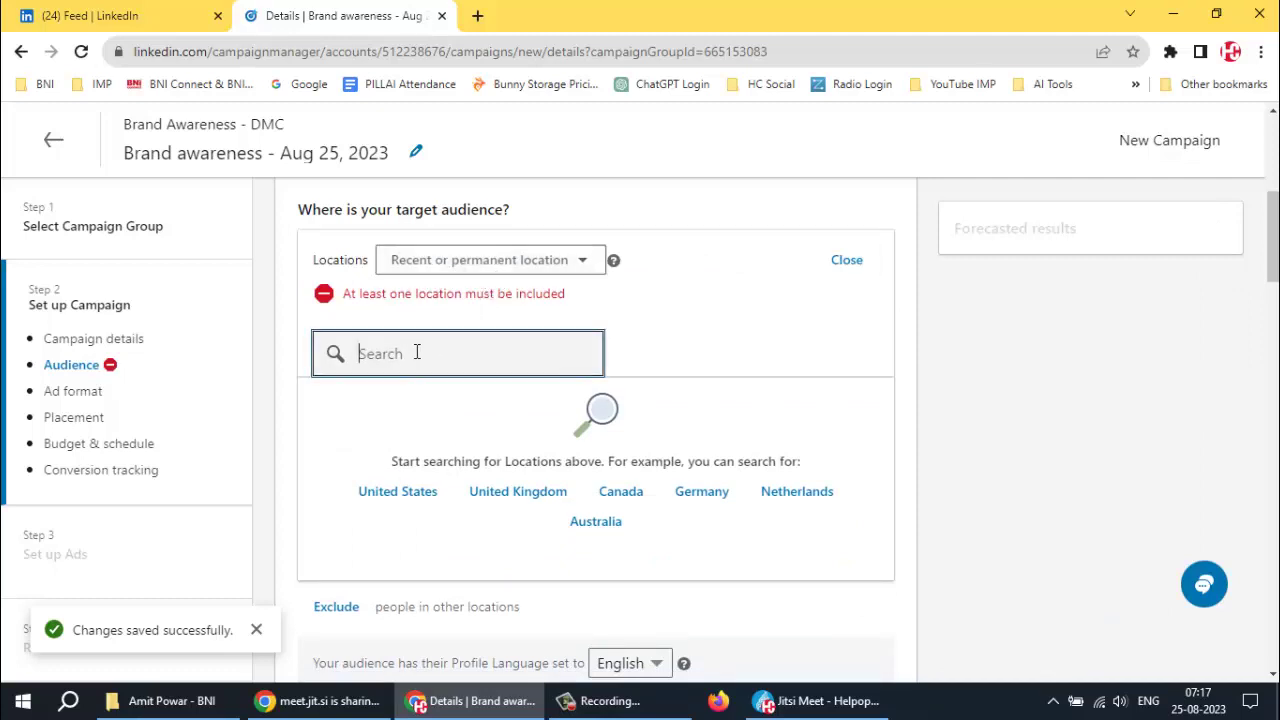
{"action": "type", "text": "Mumbai"}
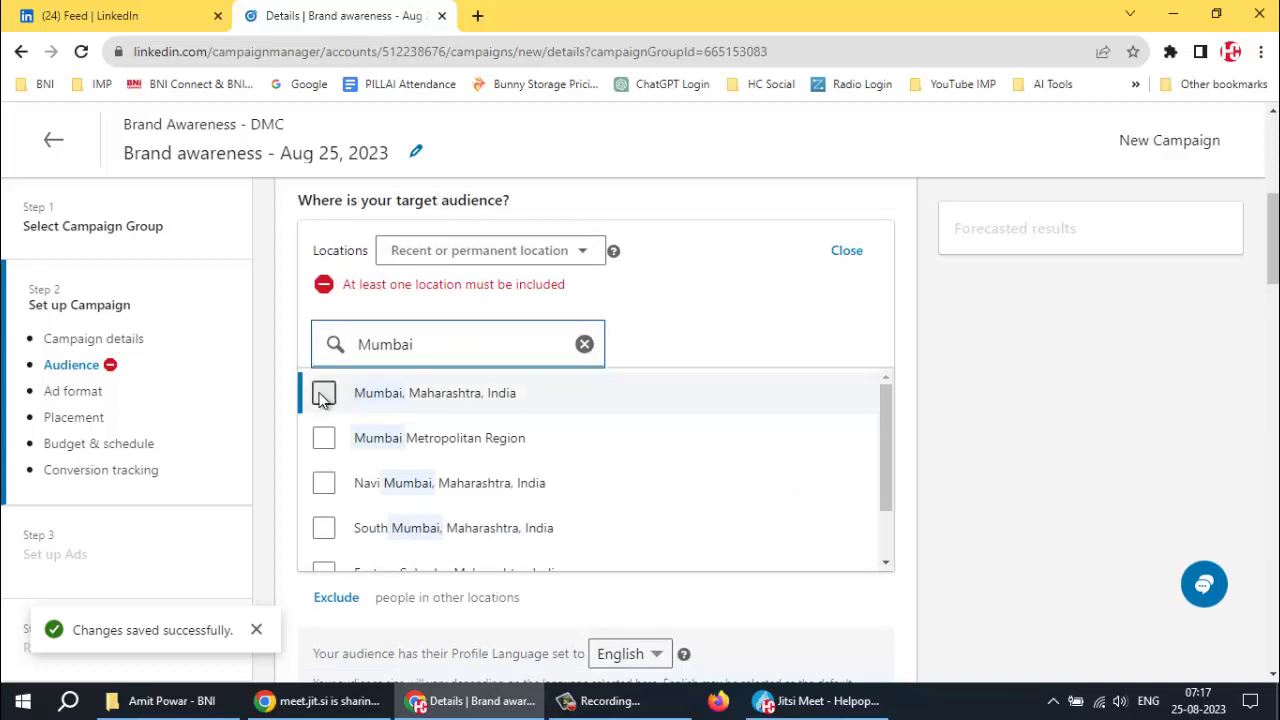
{"action": "left_click", "coordinate": [323, 396]}
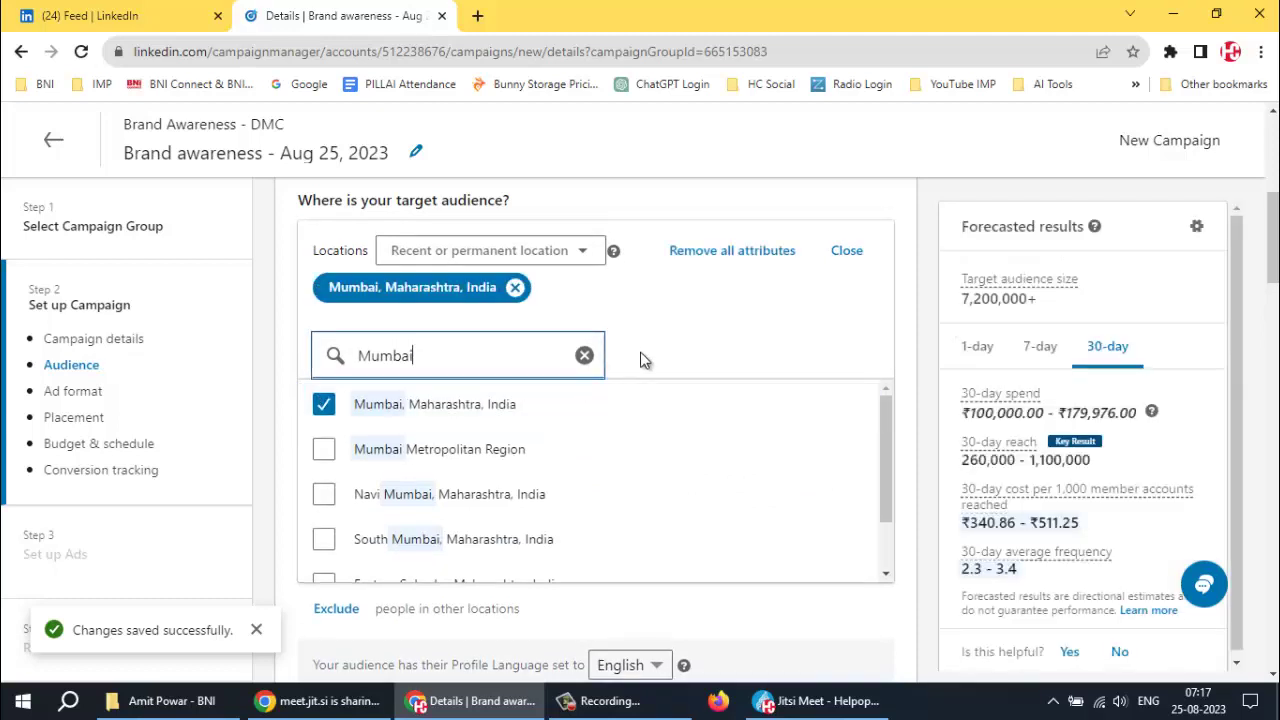
{"action": "left_click", "coordinate": [320, 497]}
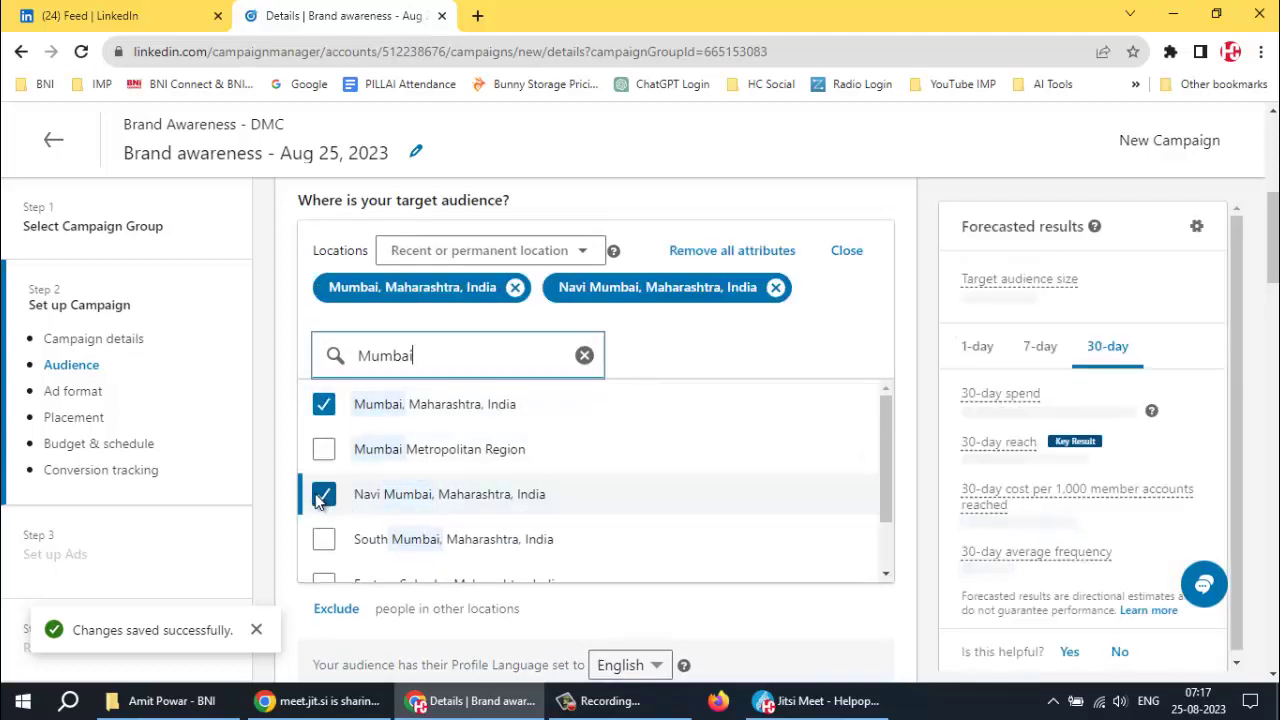
{"action": "scroll", "coordinate": [318, 502], "scroll_direction": "down", "scroll_amount": 3}
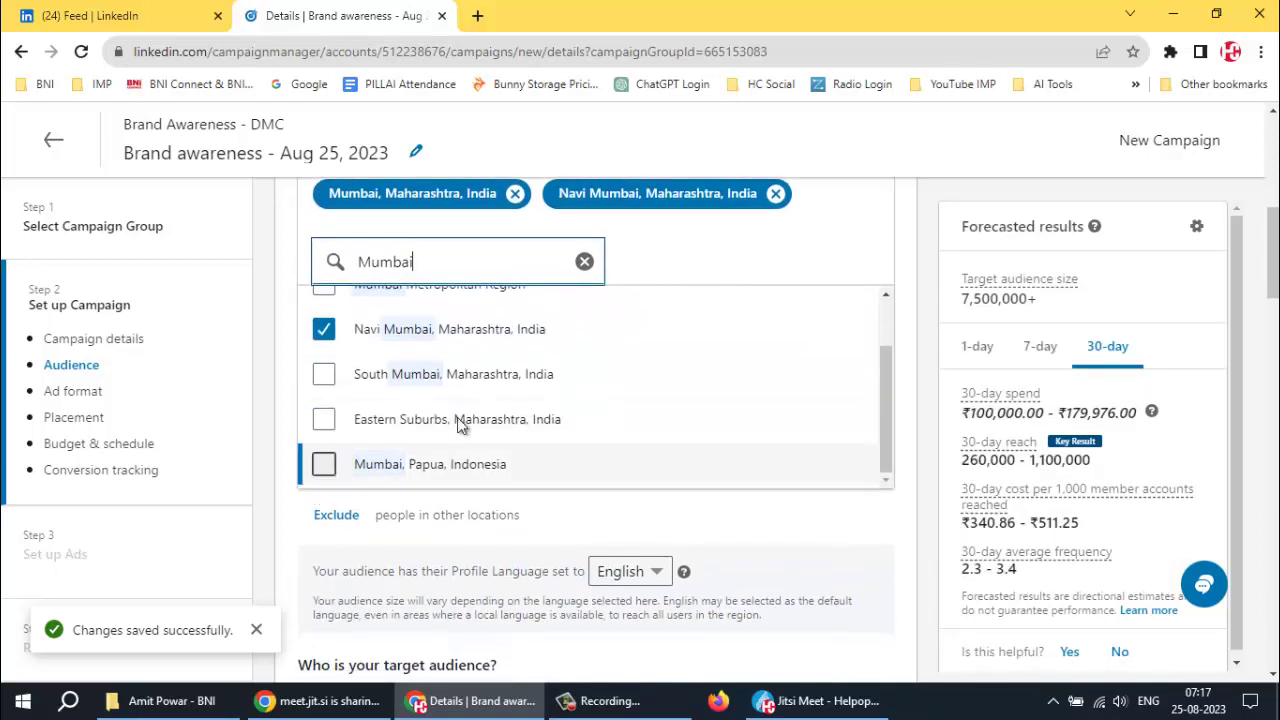
{"action": "left_click", "coordinate": [795, 246]}
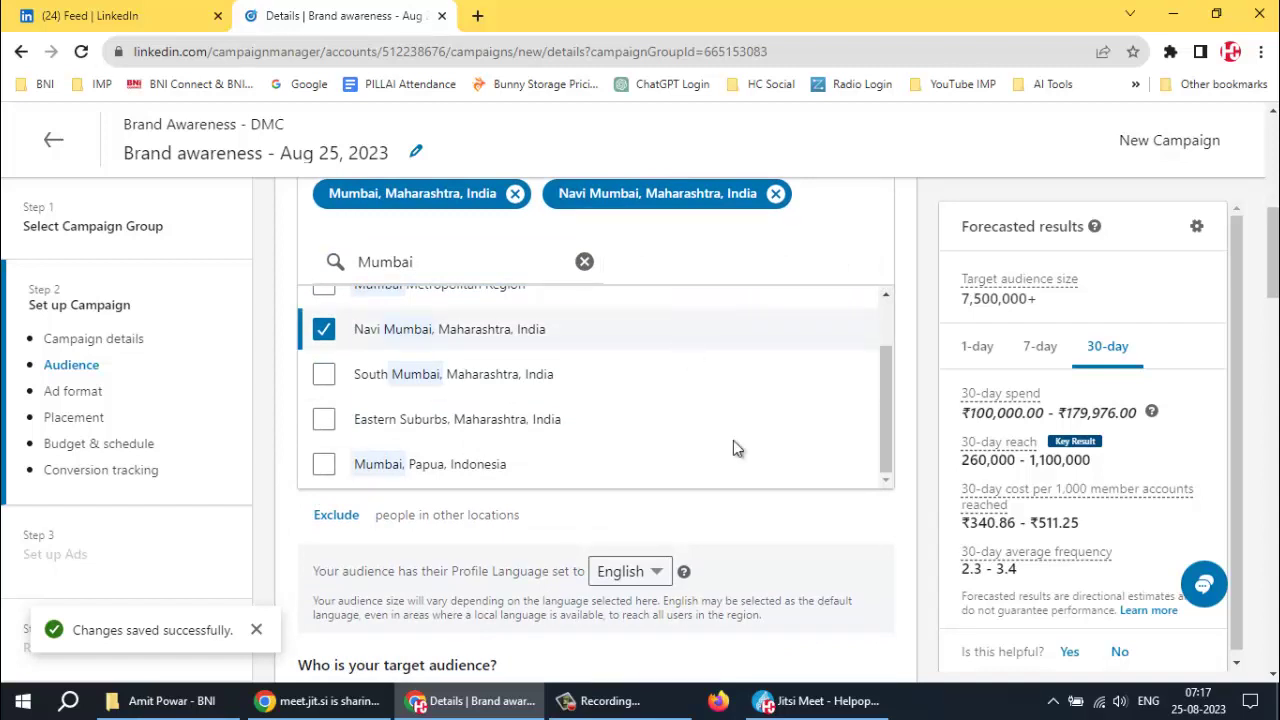
{"action": "left_click", "coordinate": [584, 261]}
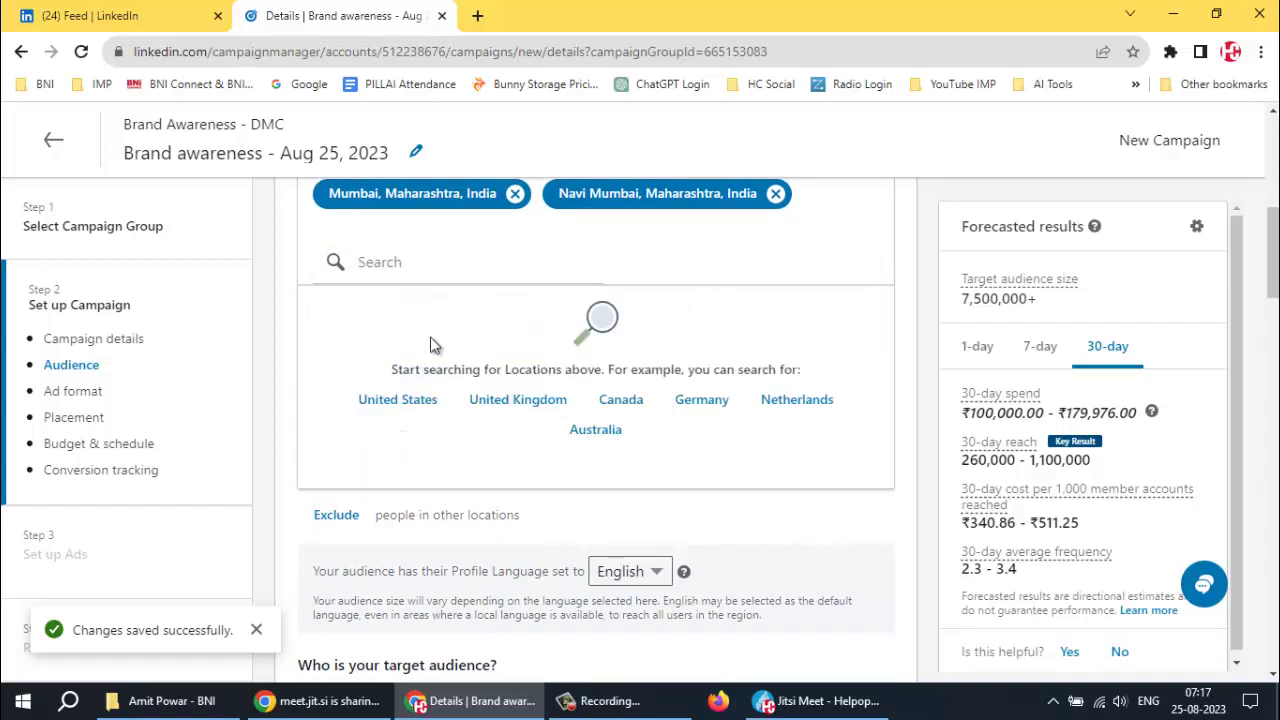
{"action": "scroll", "coordinate": [420, 335], "scroll_direction": "up", "scroll_amount": 1}
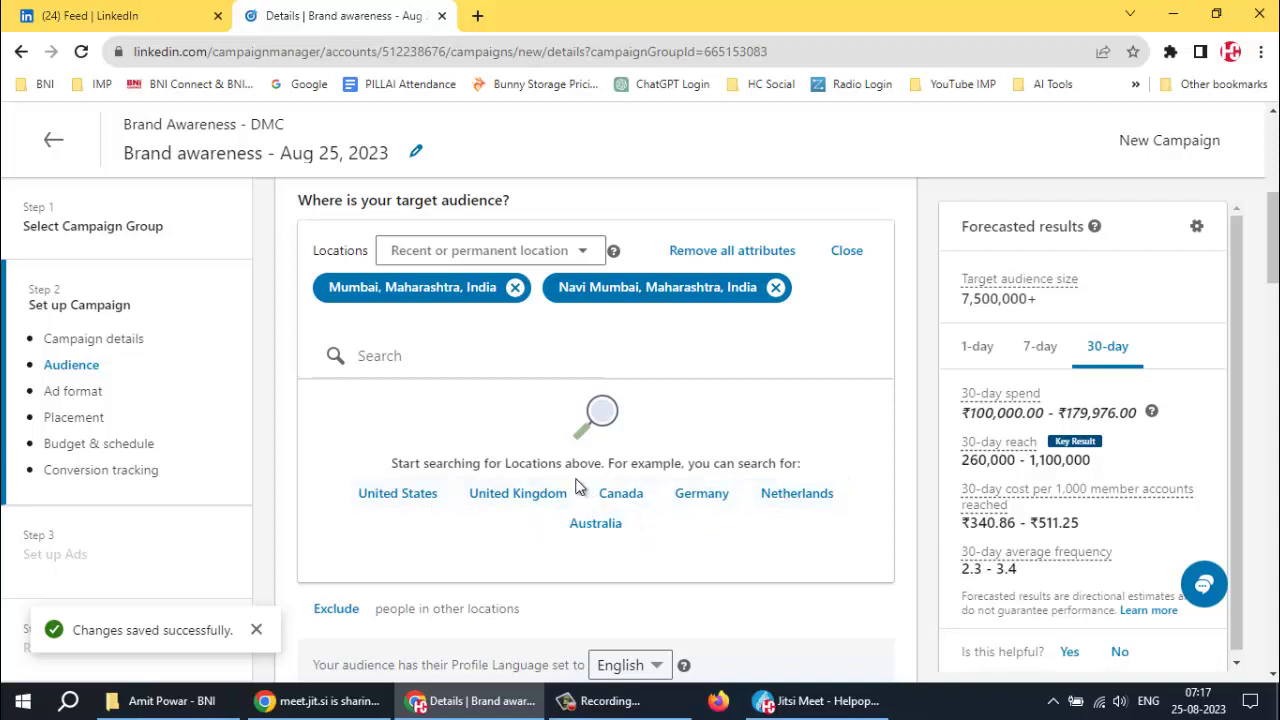
{"action": "left_click", "coordinate": [402, 360]}
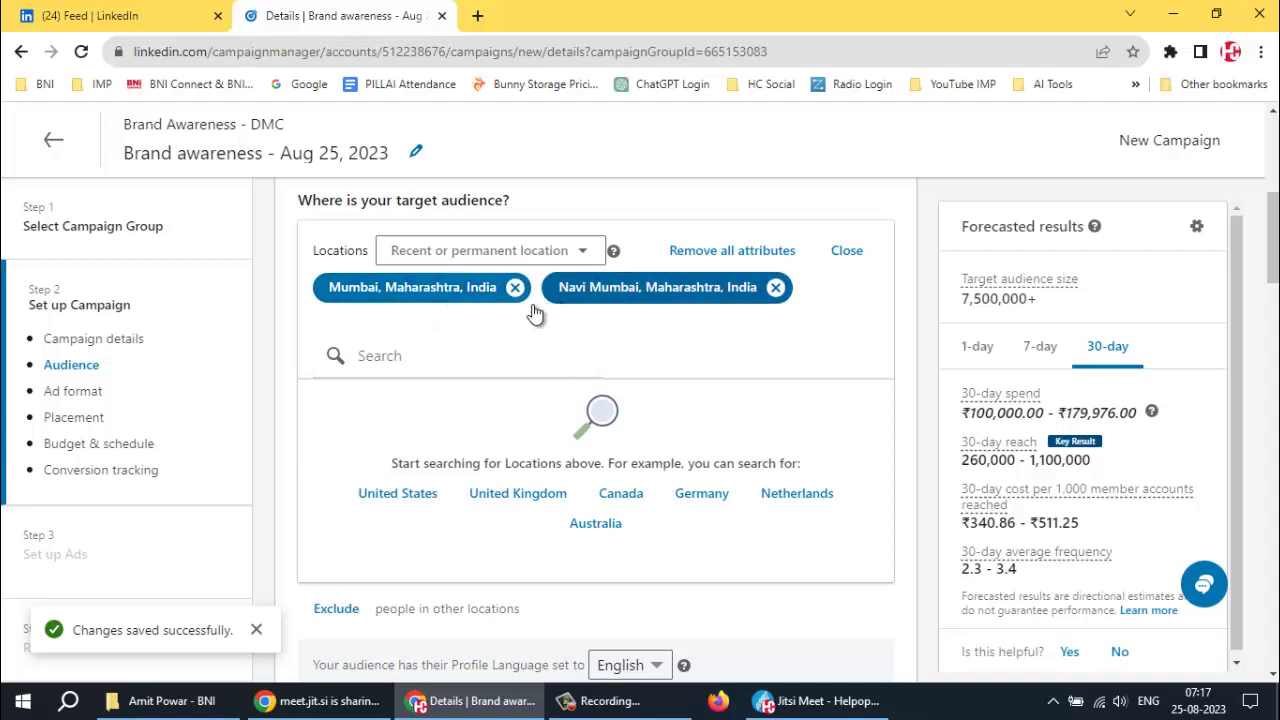
{"action": "scroll", "coordinate": [530, 313], "scroll_direction": "down", "scroll_amount": 5}
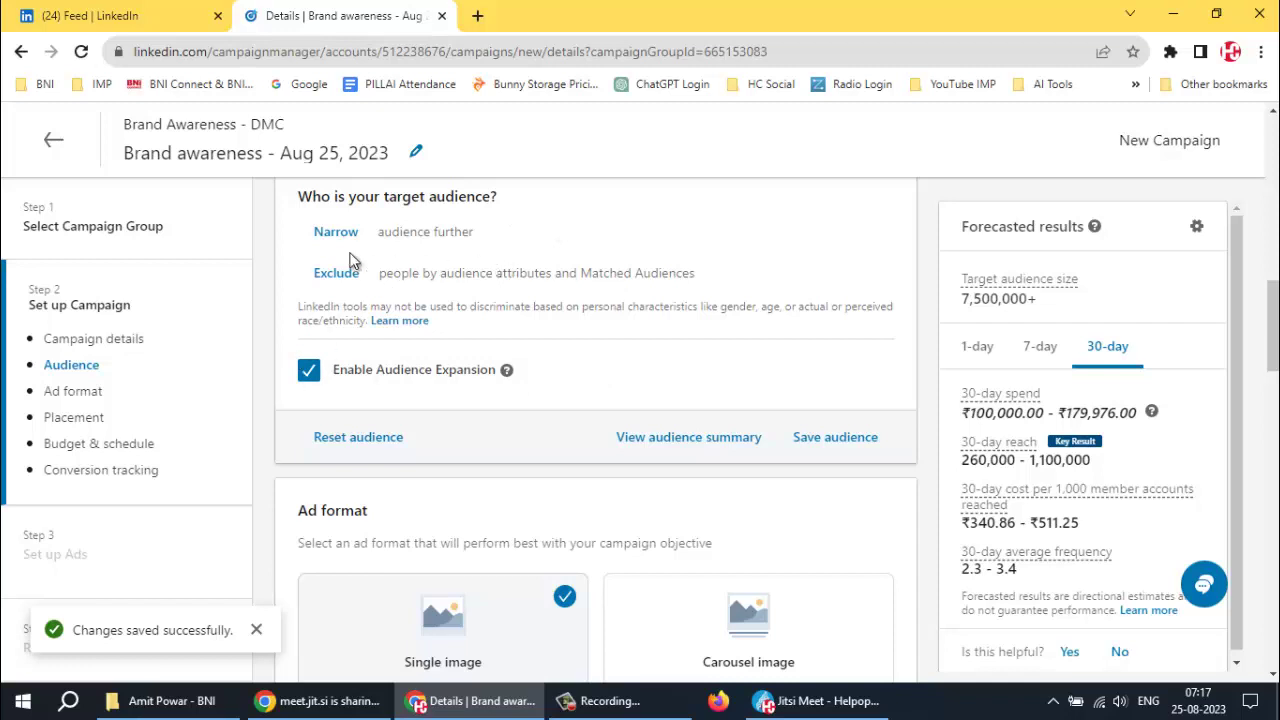
{"action": "scroll", "coordinate": [603, 268], "scroll_direction": "up", "scroll_amount": 1}
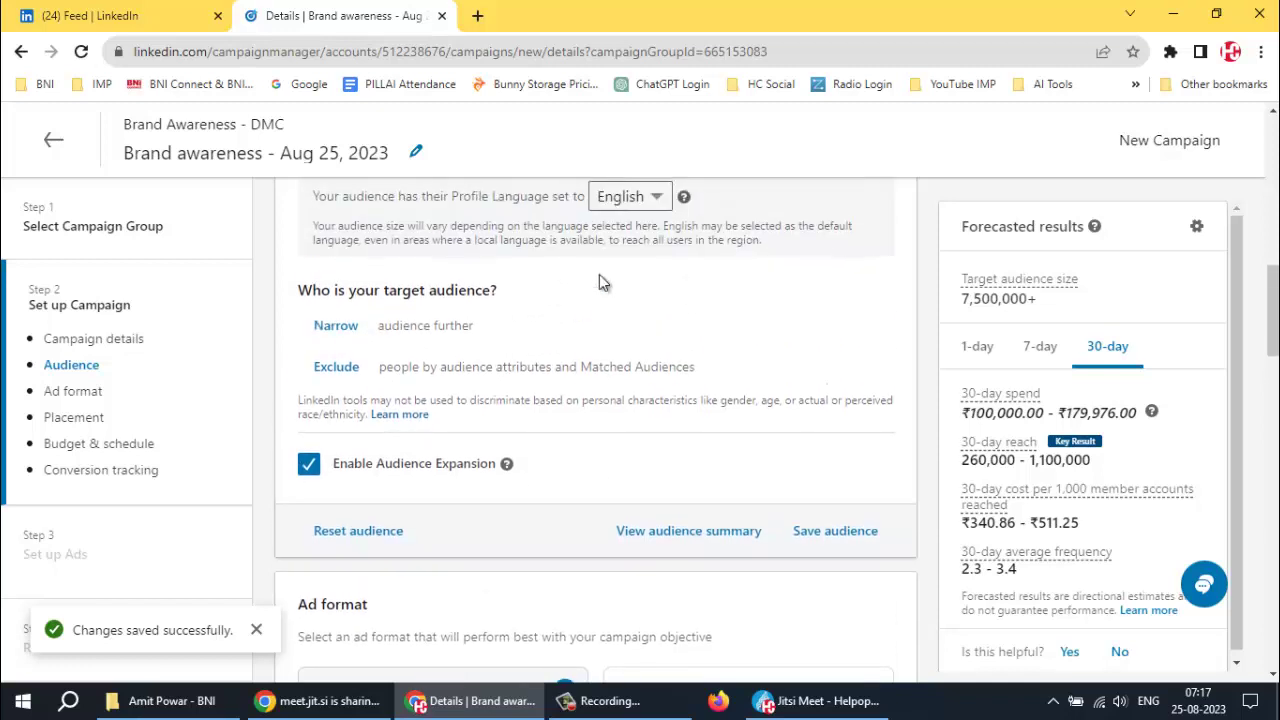
{"action": "scroll", "coordinate": [603, 281], "scroll_direction": "up", "scroll_amount": 3}
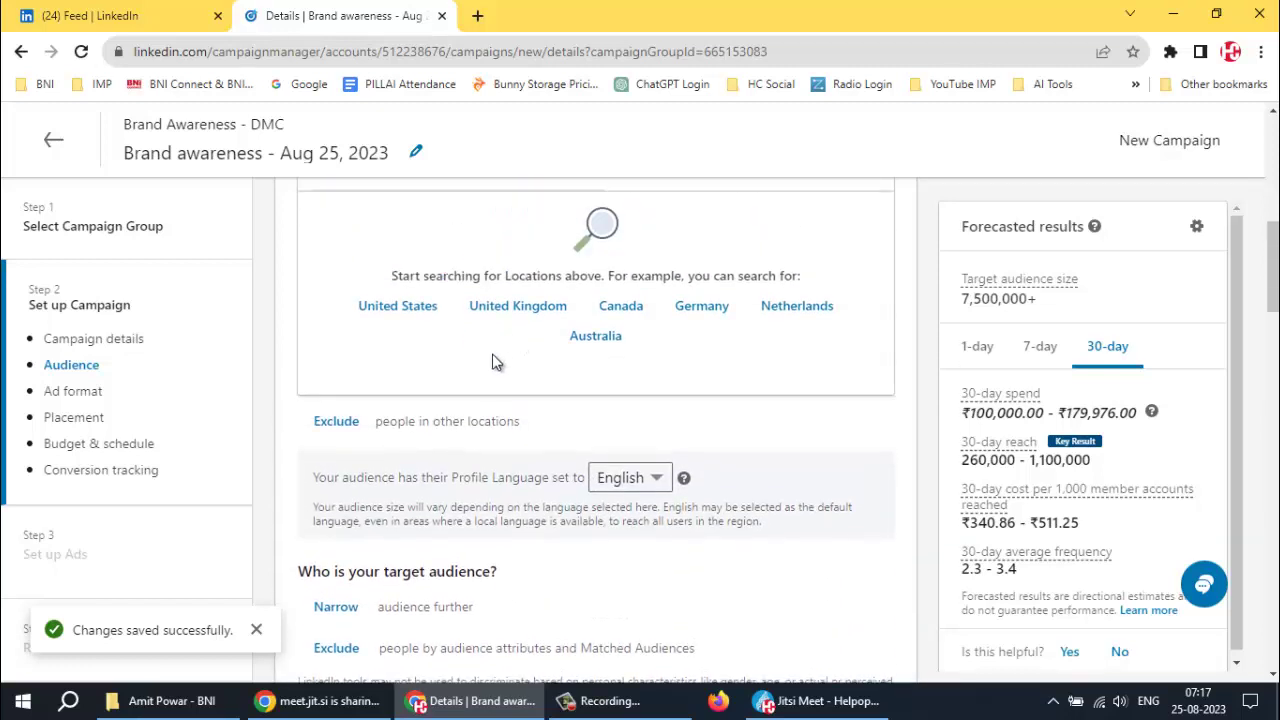
{"action": "scroll", "coordinate": [494, 362], "scroll_direction": "up", "scroll_amount": 4}
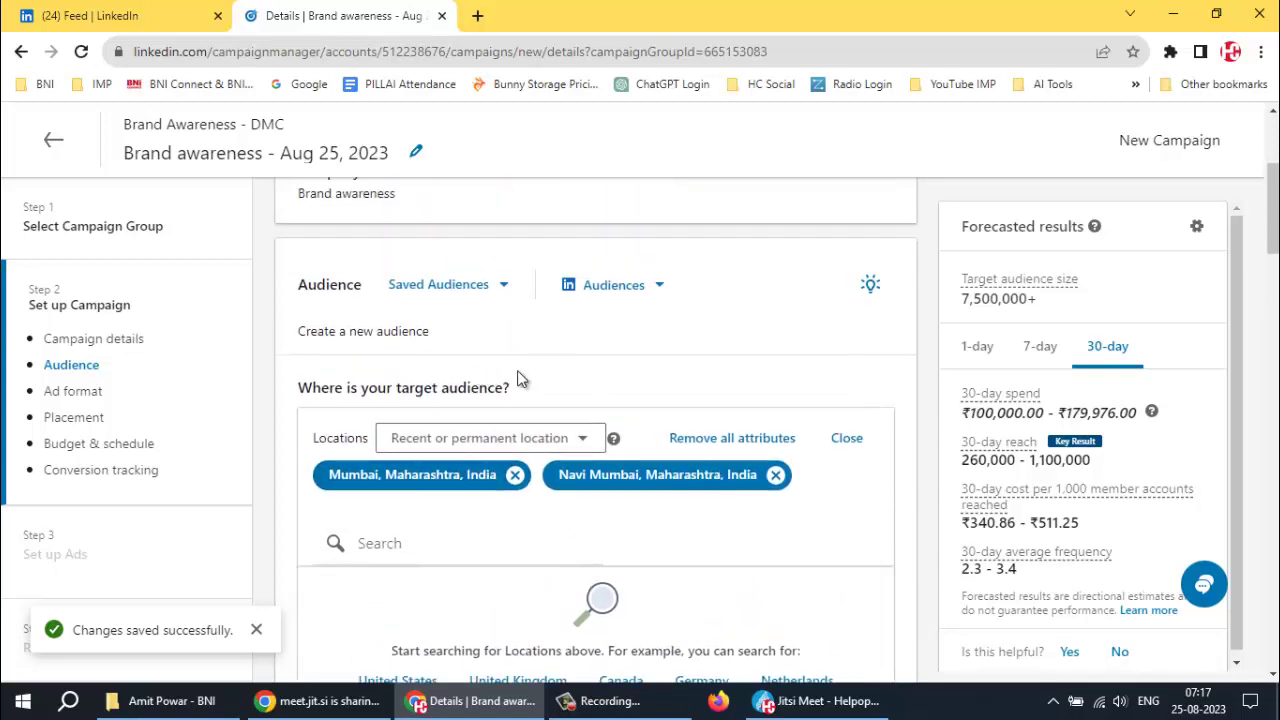
Check the audience templates and the empty saved audiences, then open the full template list
{"action": "left_click", "coordinate": [649, 287]}
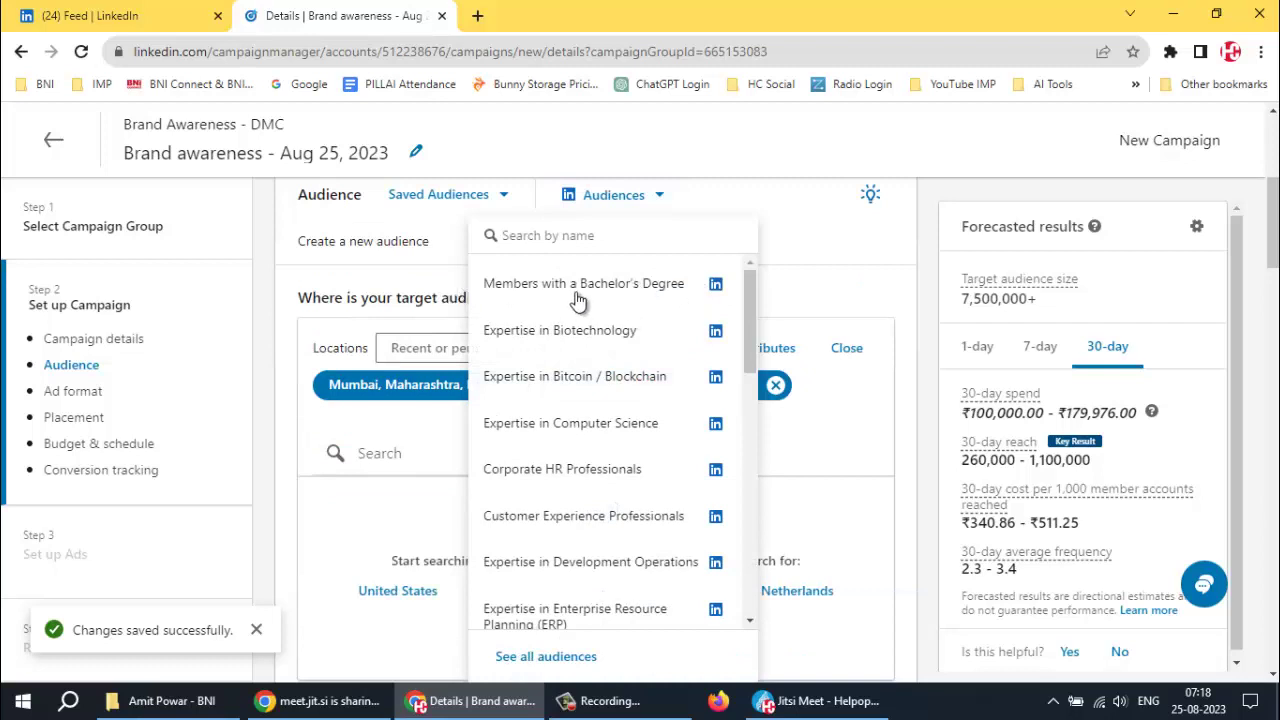
{"action": "left_click", "coordinate": [794, 238]}
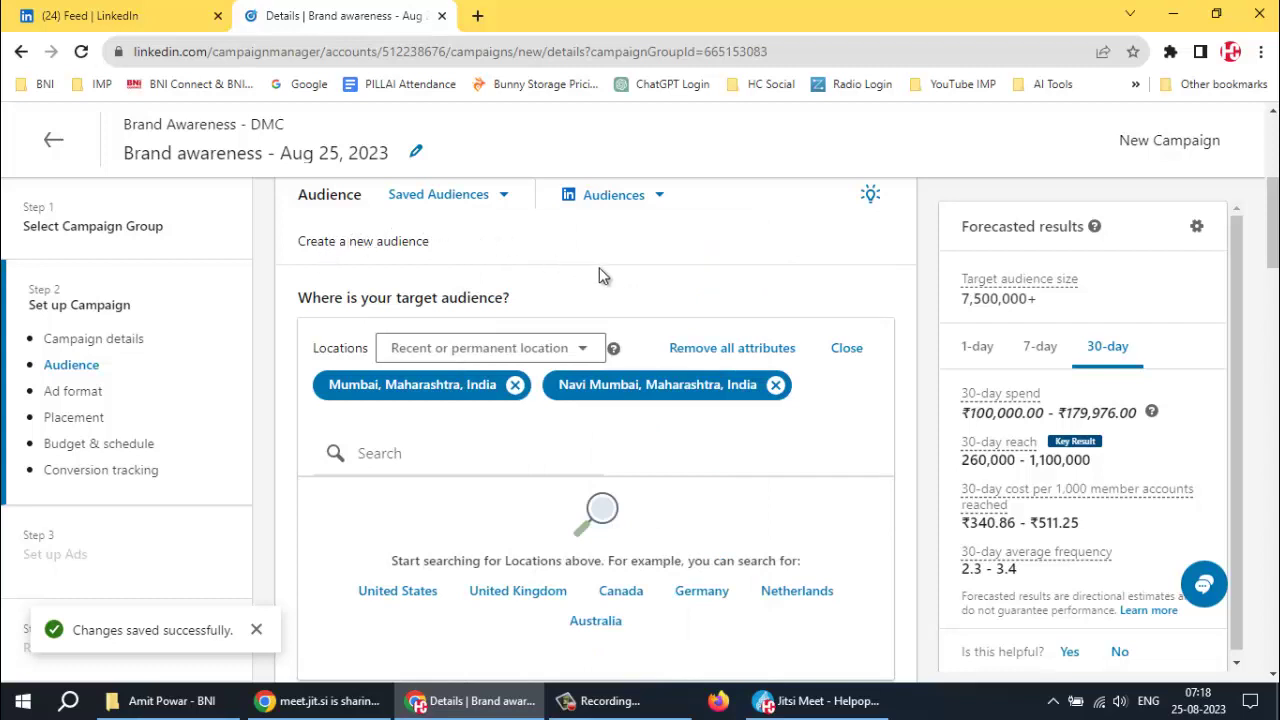
{"action": "scroll", "coordinate": [599, 267], "scroll_direction": "up", "scroll_amount": 1}
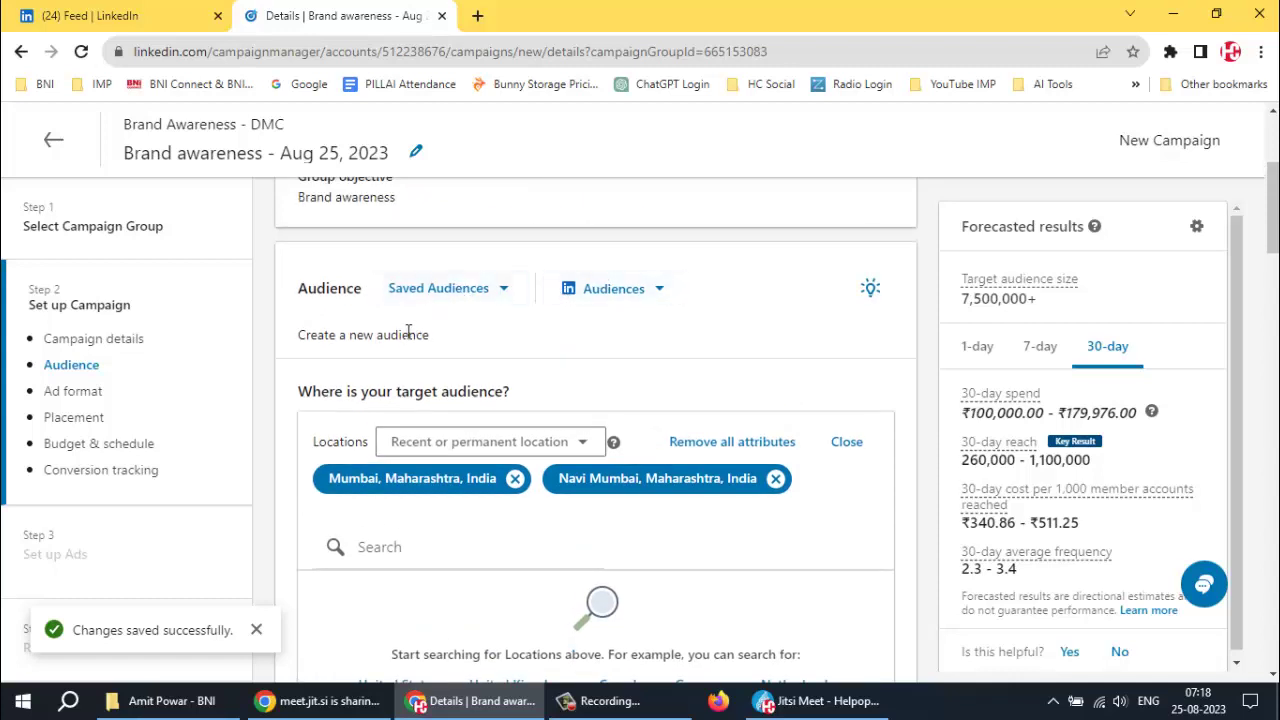
{"action": "left_click", "coordinate": [500, 287]}
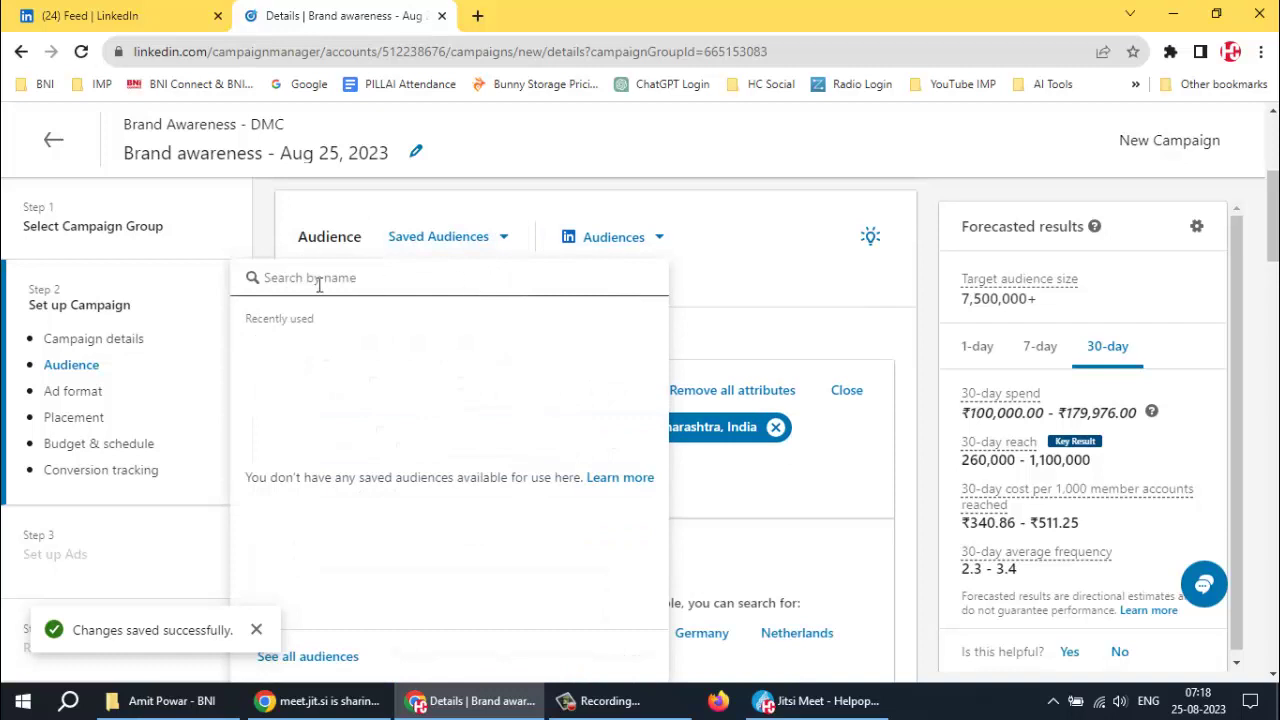
{"action": "left_click", "coordinate": [774, 280]}
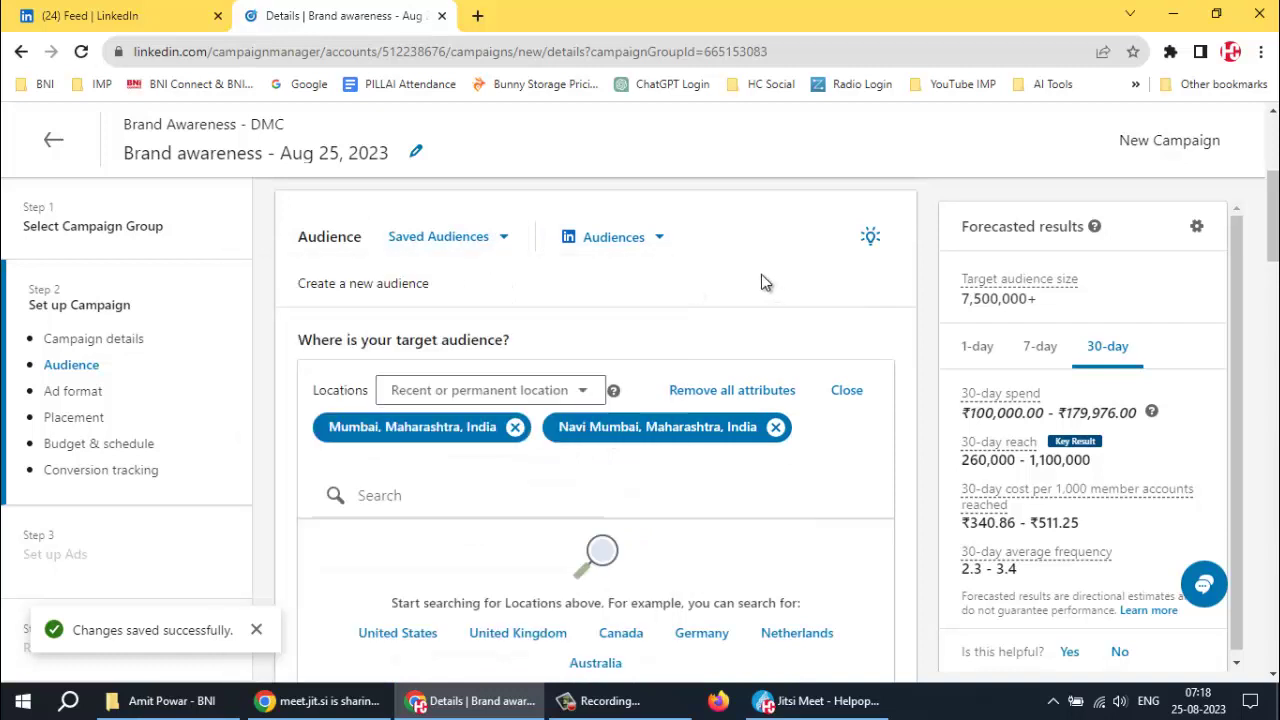
{"action": "left_click", "coordinate": [657, 240]}
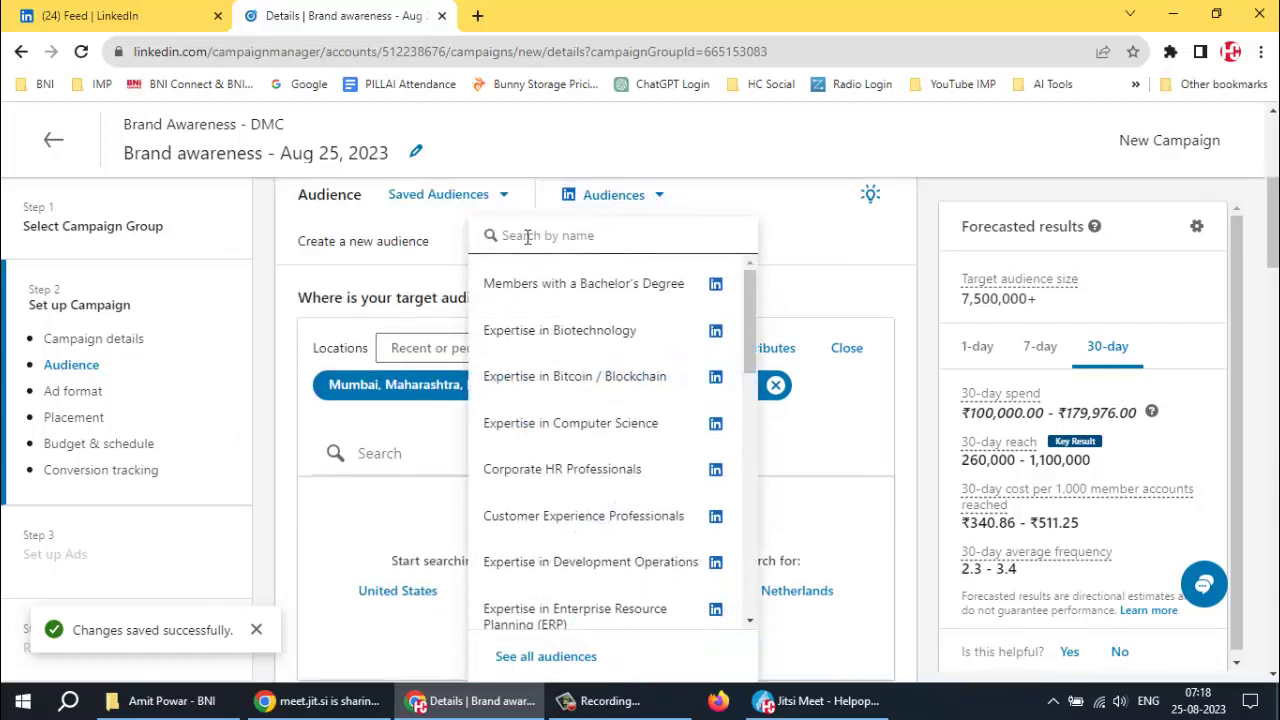
{"action": "left_click", "coordinate": [546, 663]}
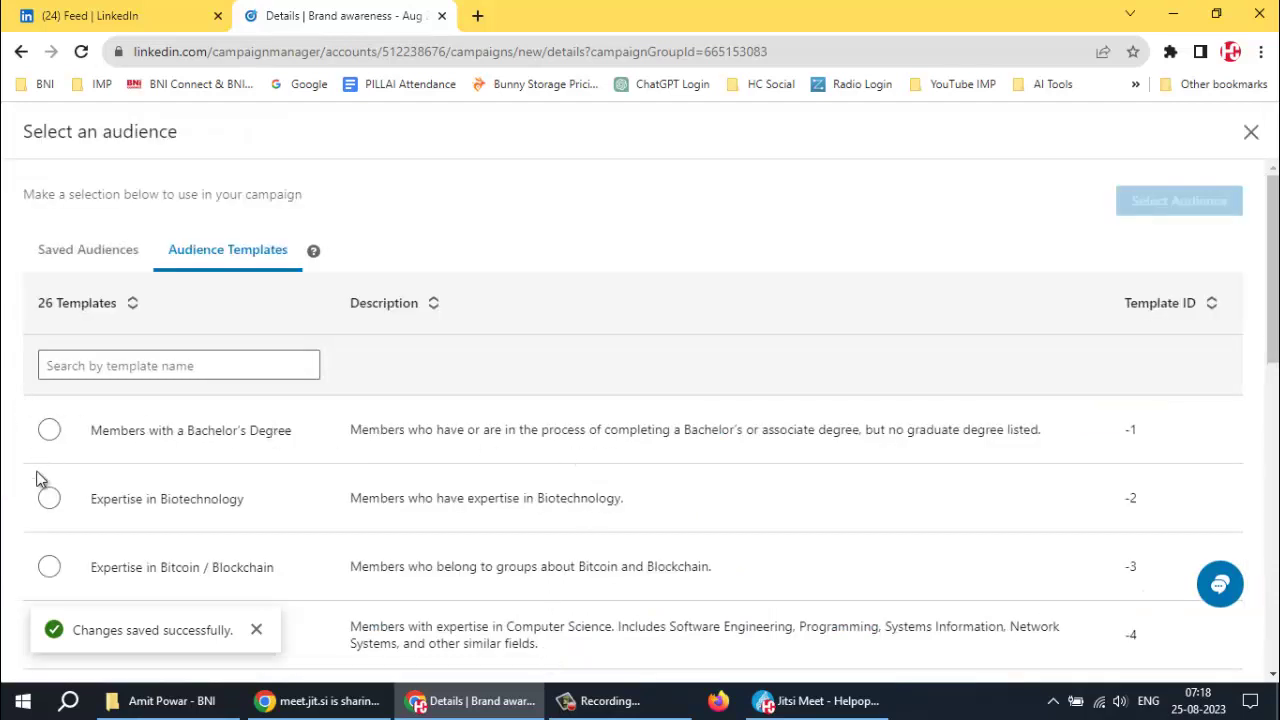
Compare templates: Bachelor's Degree, Computer Science, Corporate HR, Customer Experience and Development Operations
{"action": "scroll", "coordinate": [165, 454], "scroll_direction": "down", "scroll_amount": 2}
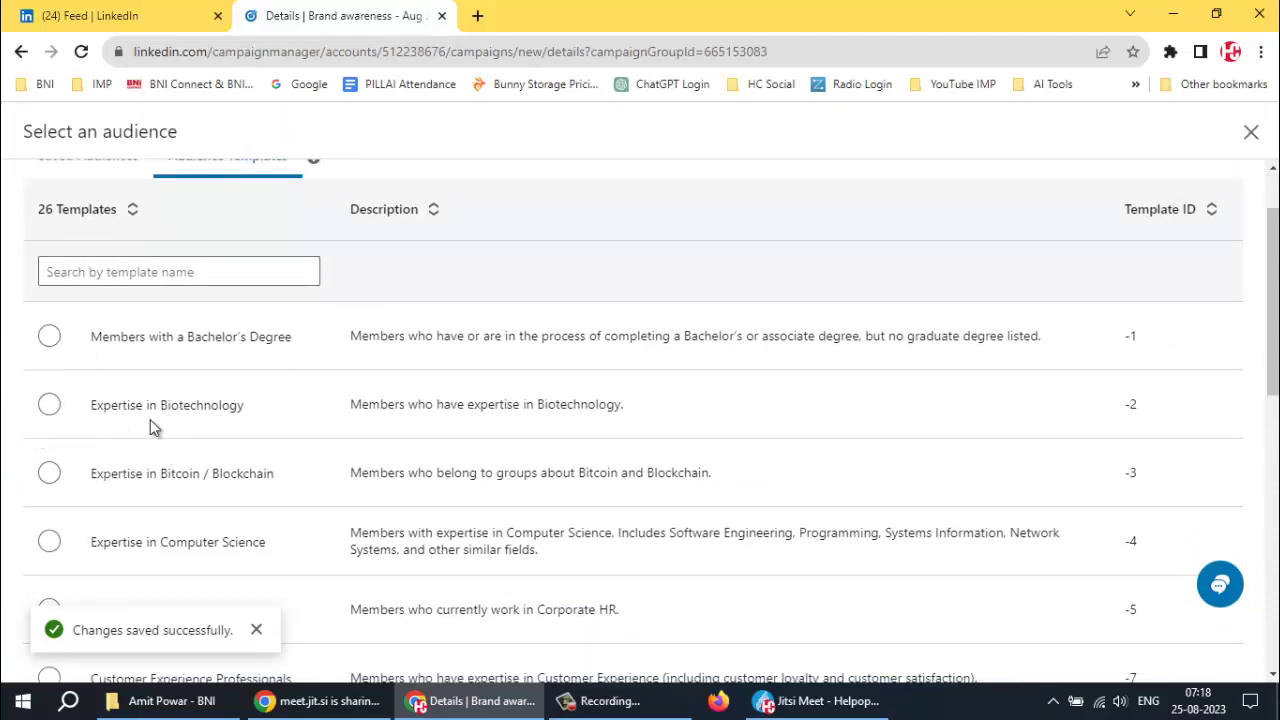
{"action": "scroll", "coordinate": [192, 414], "scroll_direction": "down", "scroll_amount": 4}
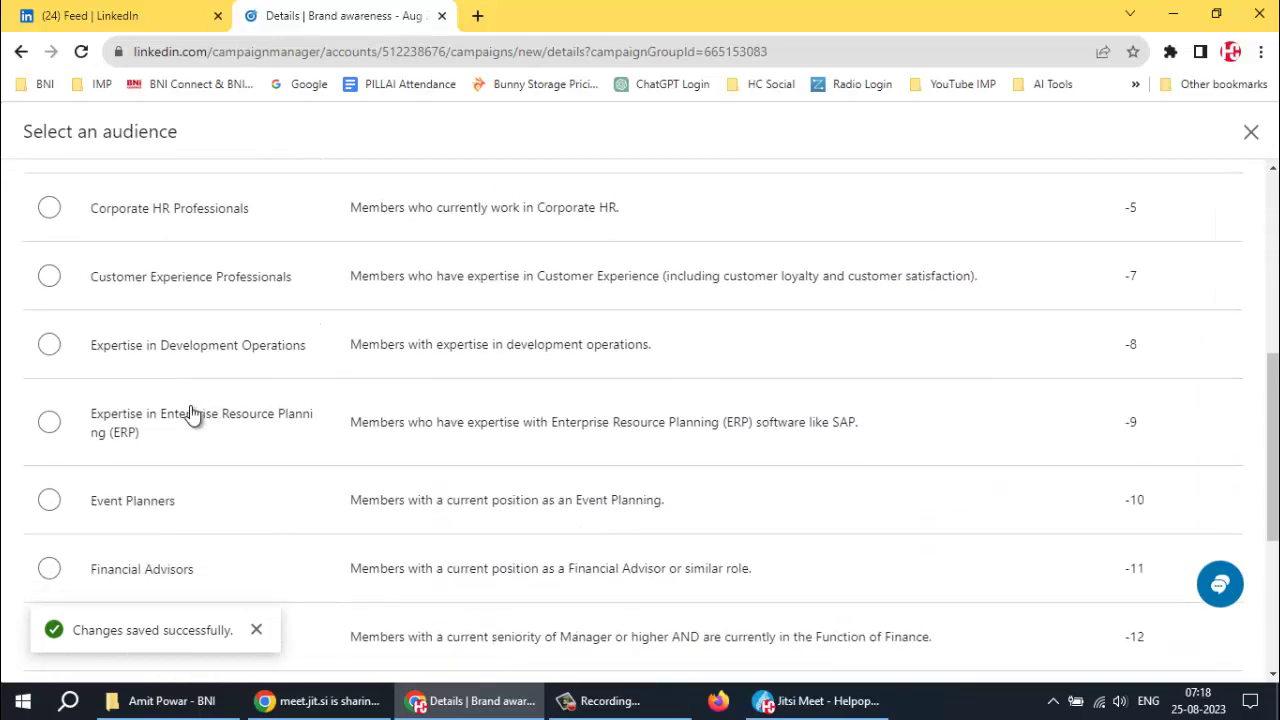
{"action": "scroll", "coordinate": [192, 414], "scroll_direction": "down", "scroll_amount": 4}
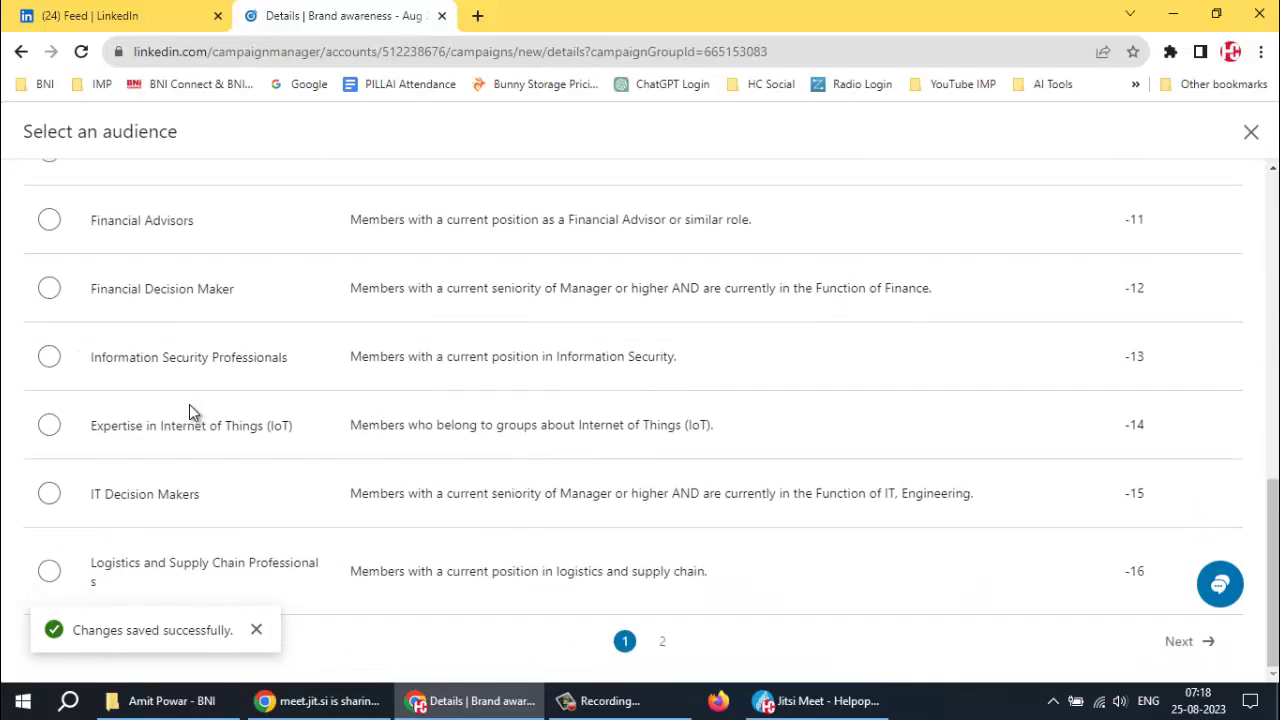
{"action": "scroll", "coordinate": [254, 494], "scroll_direction": "up", "scroll_amount": 5}
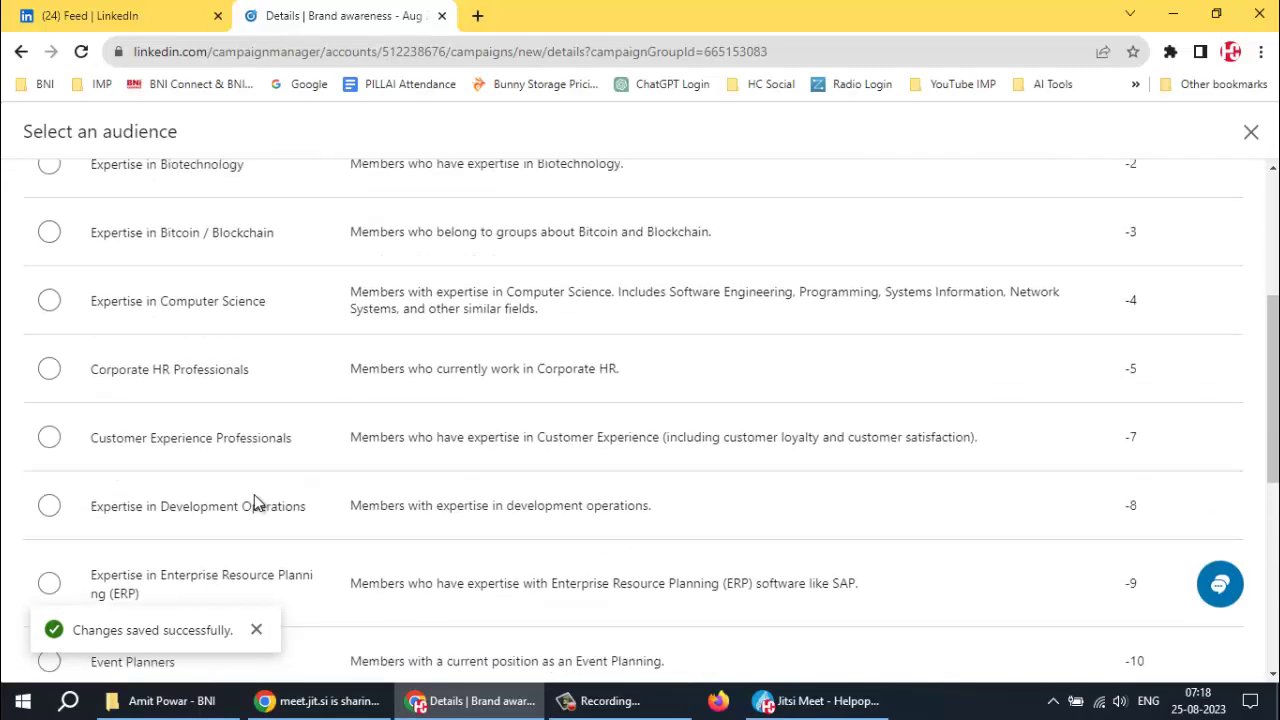
{"action": "scroll", "coordinate": [254, 494], "scroll_direction": "up", "scroll_amount": 4}
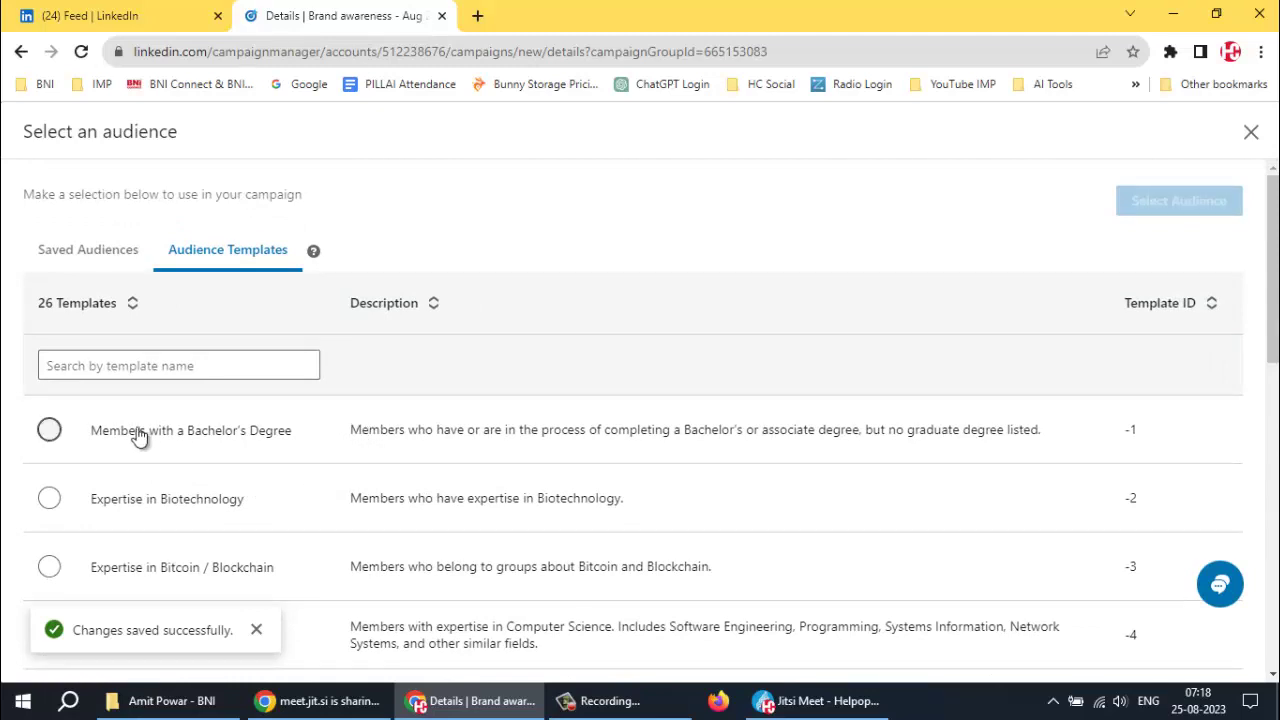
{"action": "left_click", "coordinate": [48, 431]}
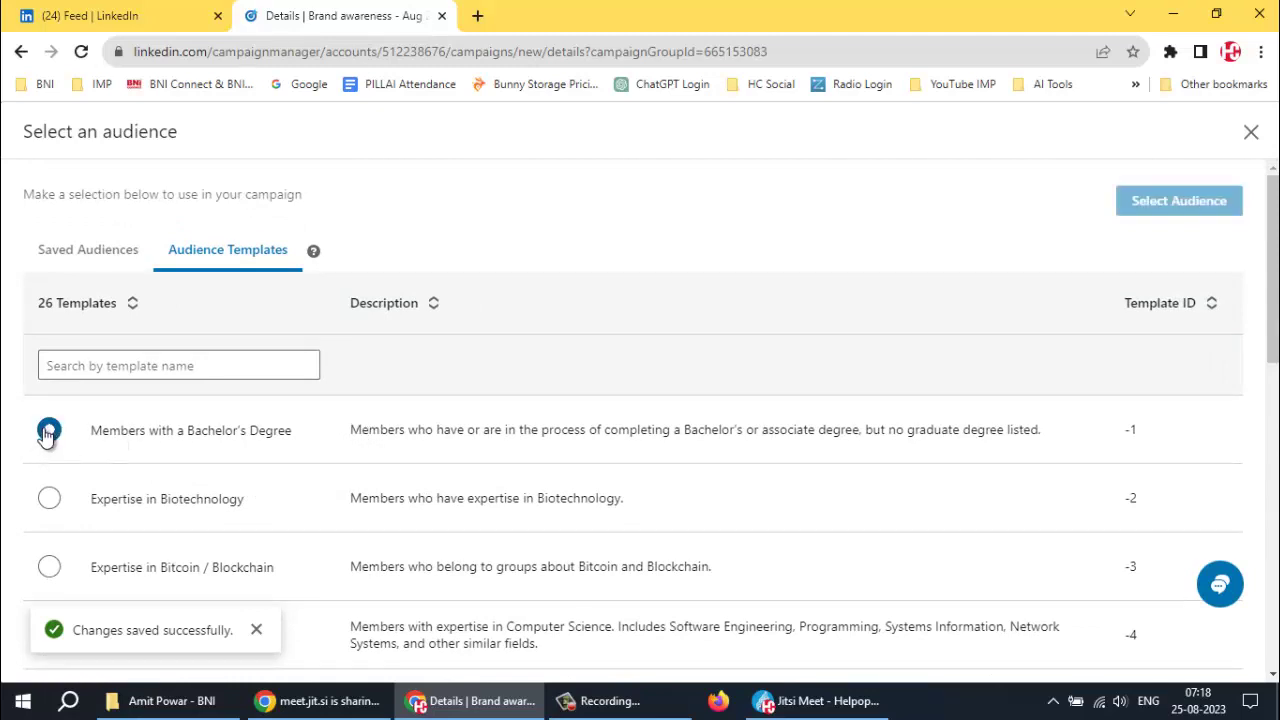
{"action": "scroll", "coordinate": [44, 519], "scroll_direction": "down", "scroll_amount": 1}
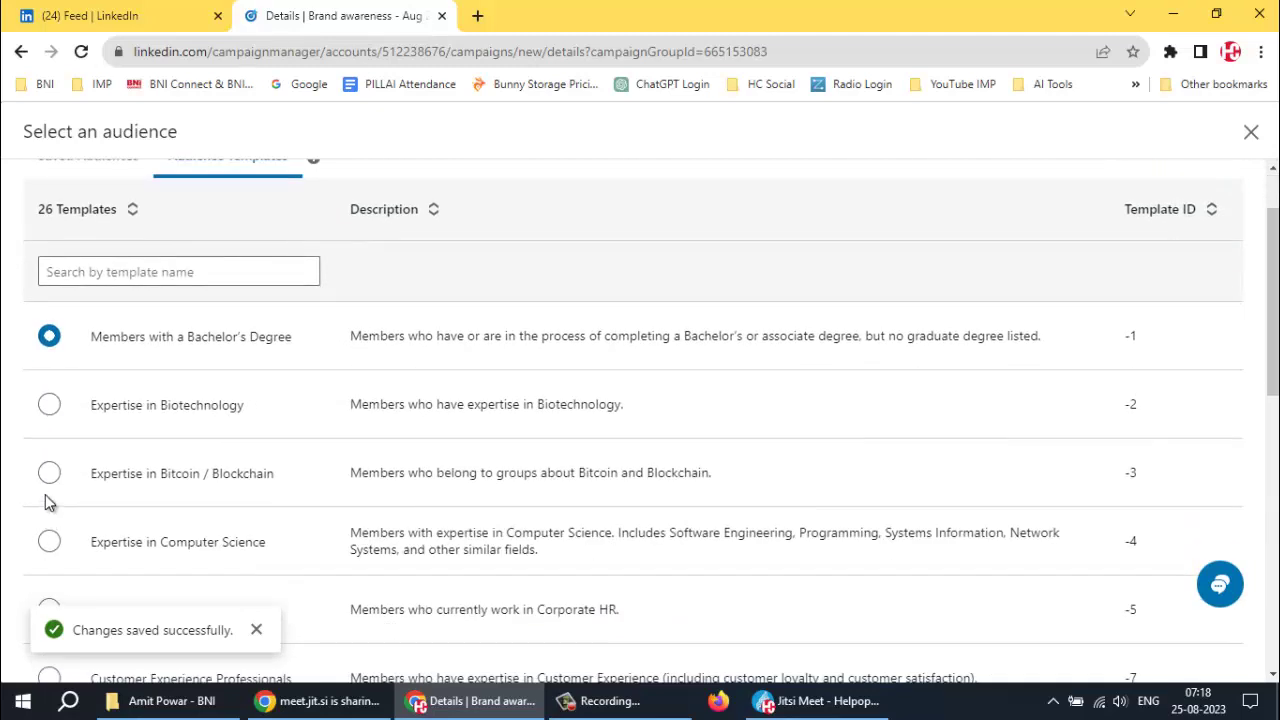
{"action": "scroll", "coordinate": [45, 502], "scroll_direction": "down", "scroll_amount": 2}
{"action": "left_click", "coordinate": [48, 356]}
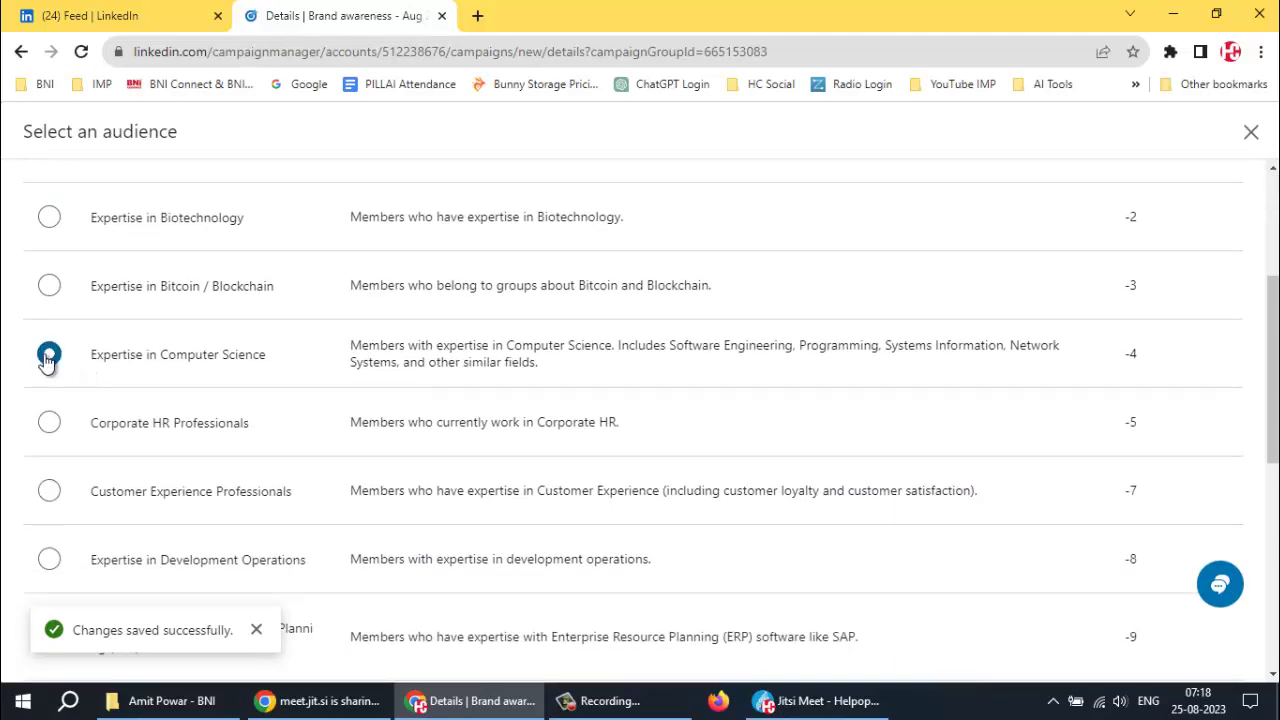
{"action": "left_click", "coordinate": [48, 422]}
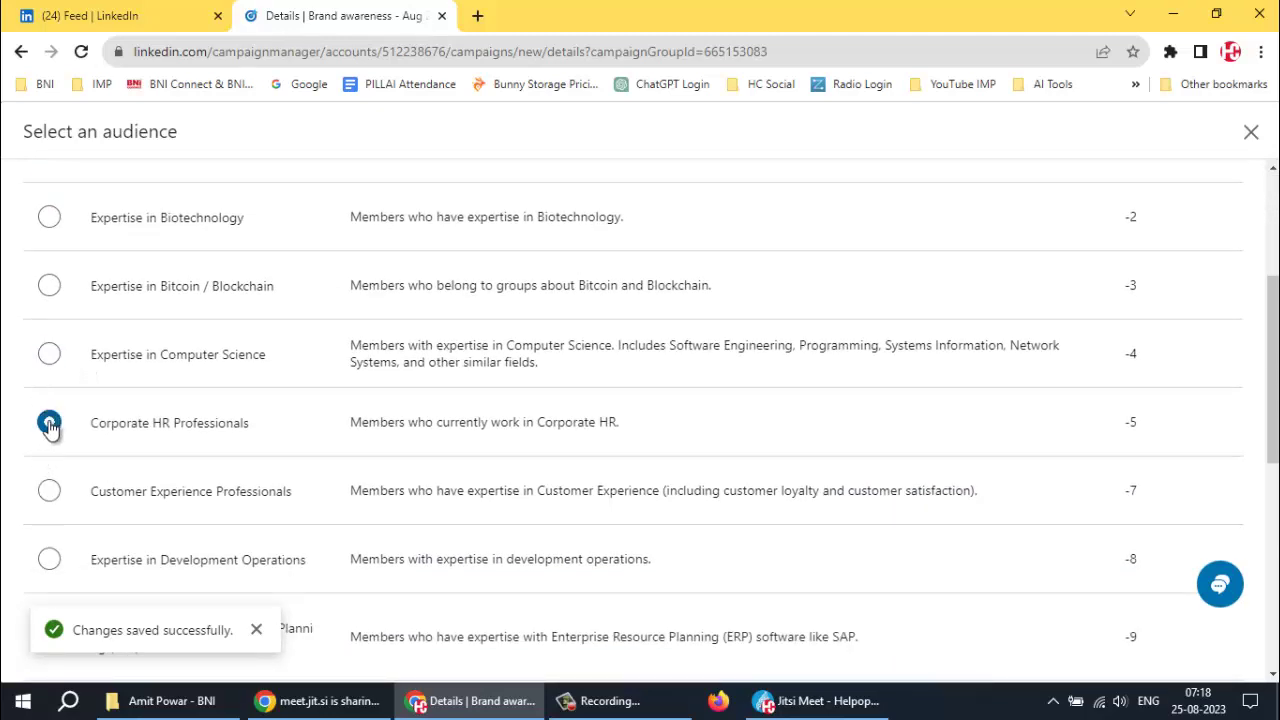
{"action": "left_click", "coordinate": [48, 492]}
{"action": "scroll", "coordinate": [47, 520], "scroll_direction": "down", "scroll_amount": 2}
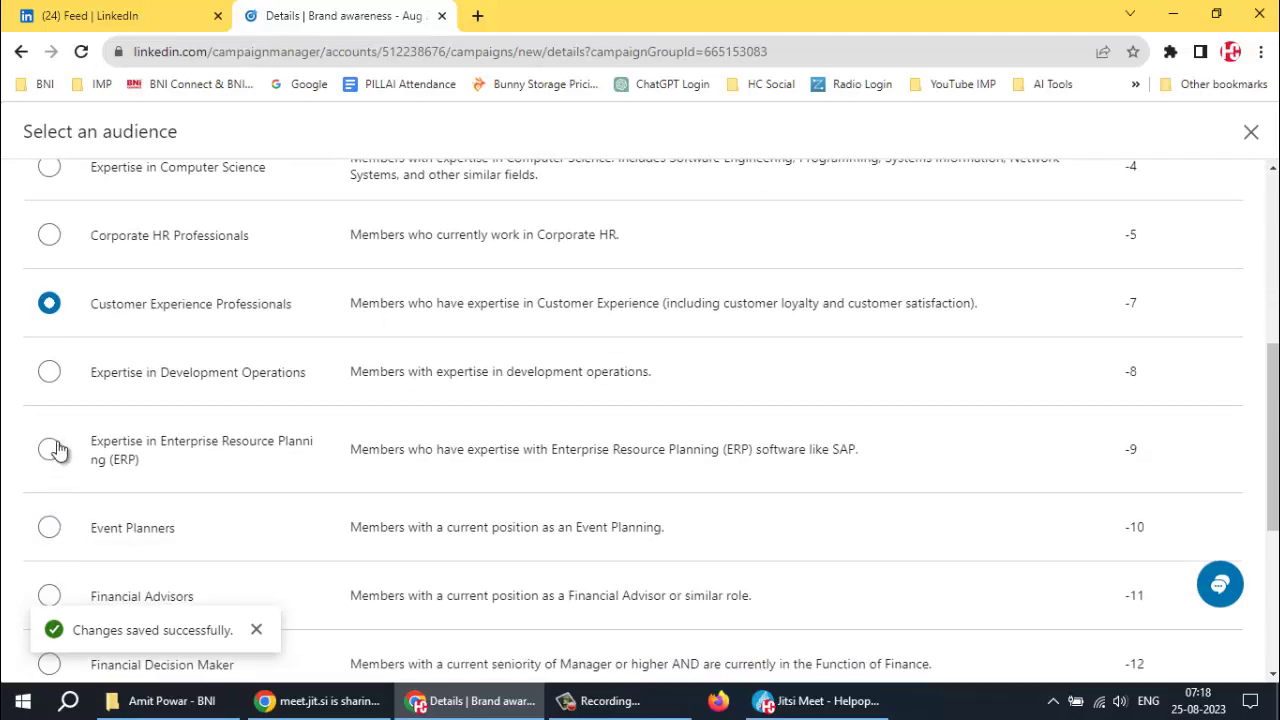
{"action": "left_click", "coordinate": [49, 374]}
Settle on Members with a Bachelor's Degree and select it as the audience
{"action": "scroll", "coordinate": [49, 360], "scroll_direction": "up", "scroll_amount": 2}
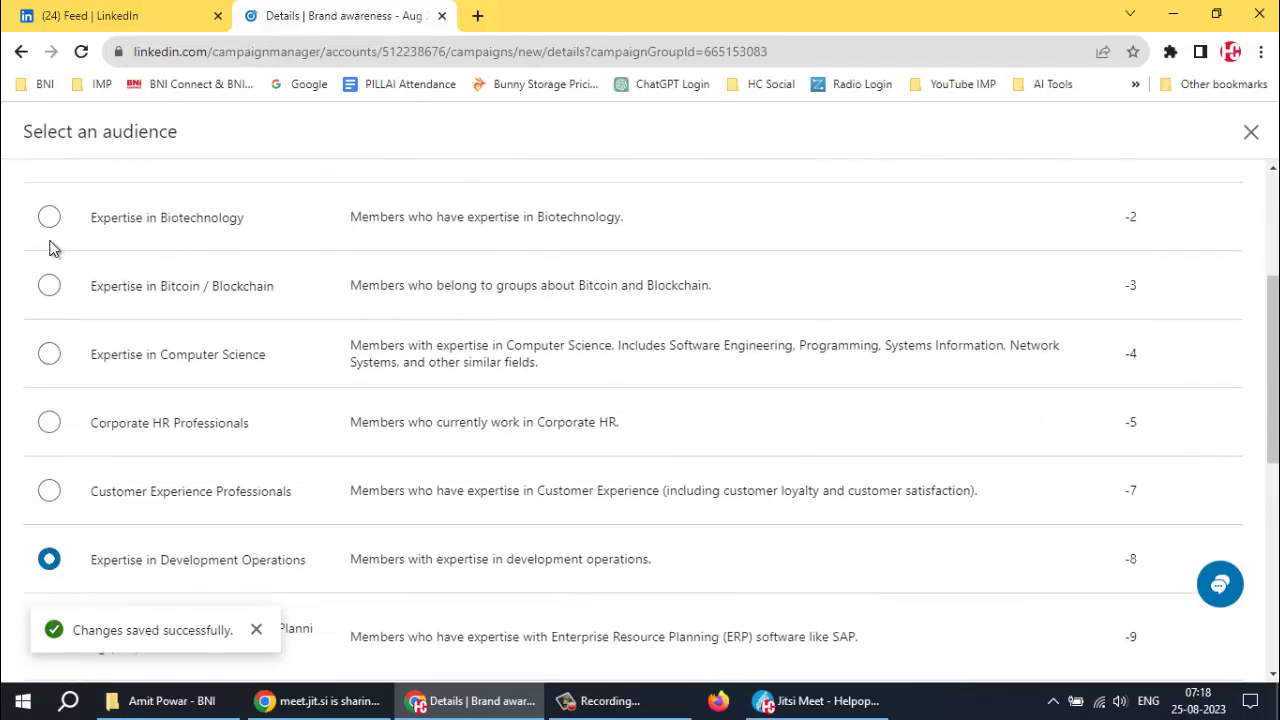
{"action": "scroll", "coordinate": [54, 248], "scroll_direction": "up", "scroll_amount": 3}
{"action": "left_click", "coordinate": [49, 430]}
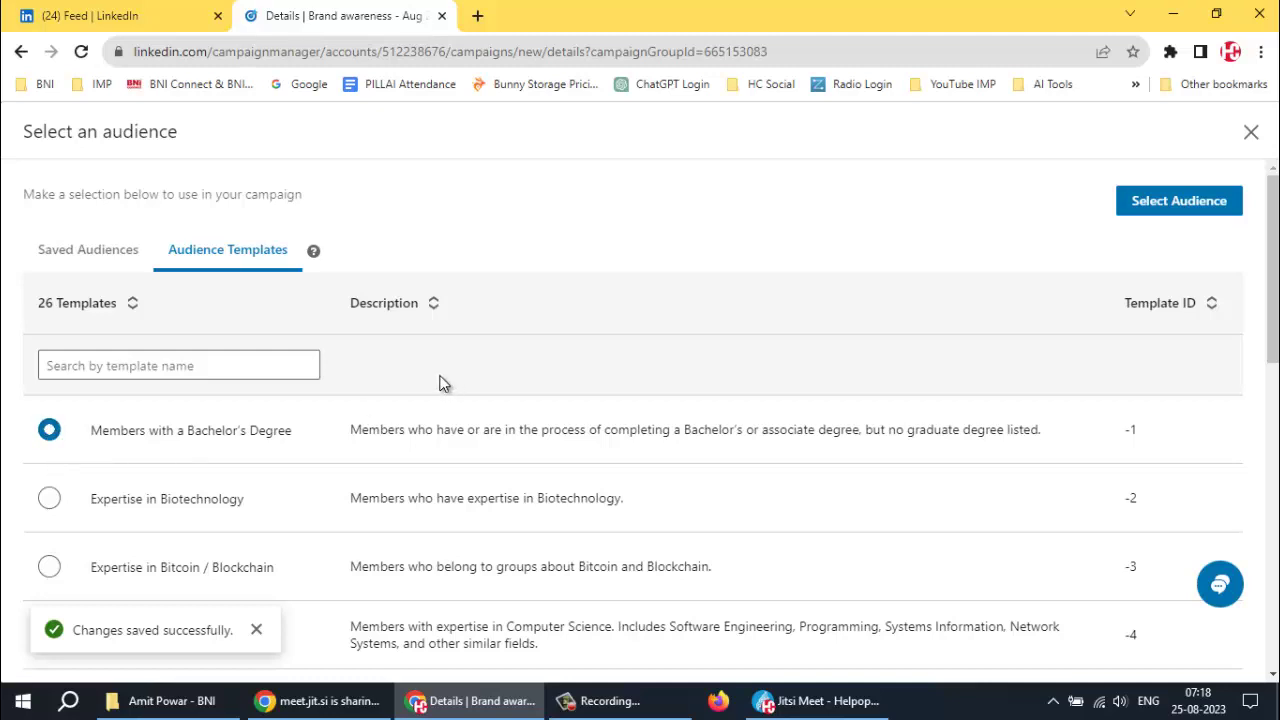
{"action": "left_click", "coordinate": [1185, 201]}
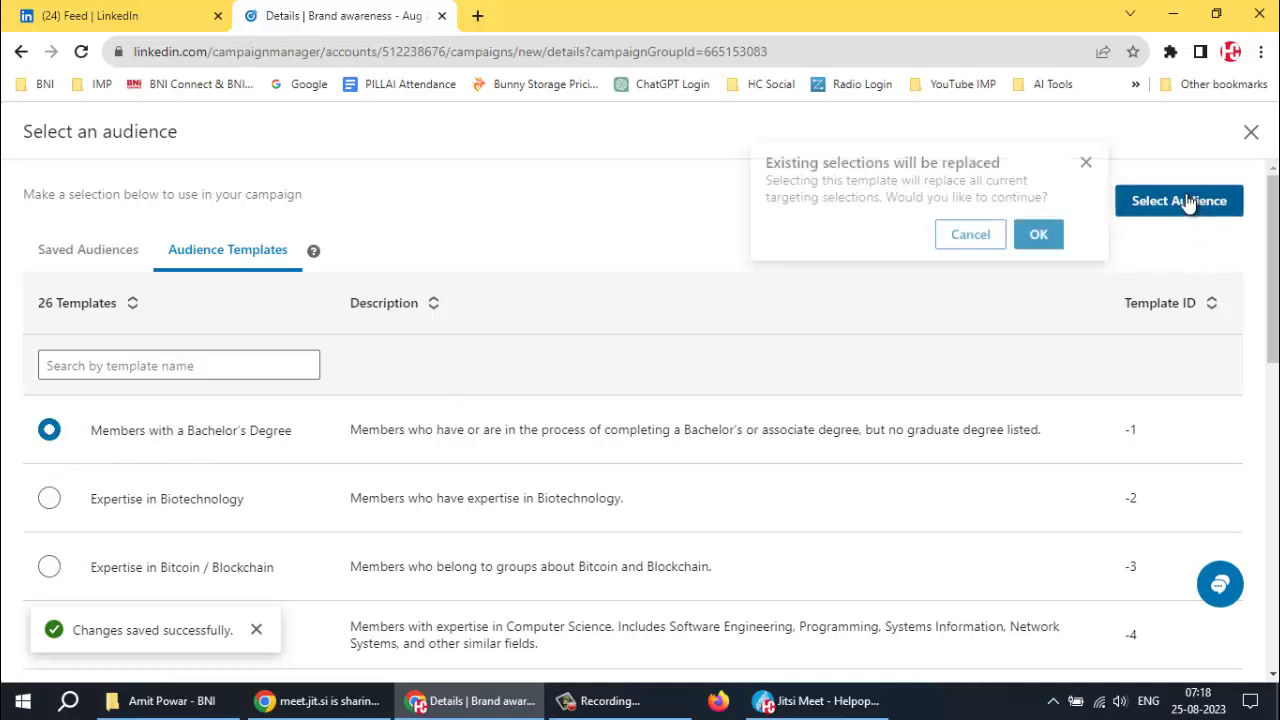
Confirm replacing existing targeting so Associate's and Bachelor's Degree holders are targeted, then show audience options
{"action": "left_click", "coordinate": [1037, 236]}
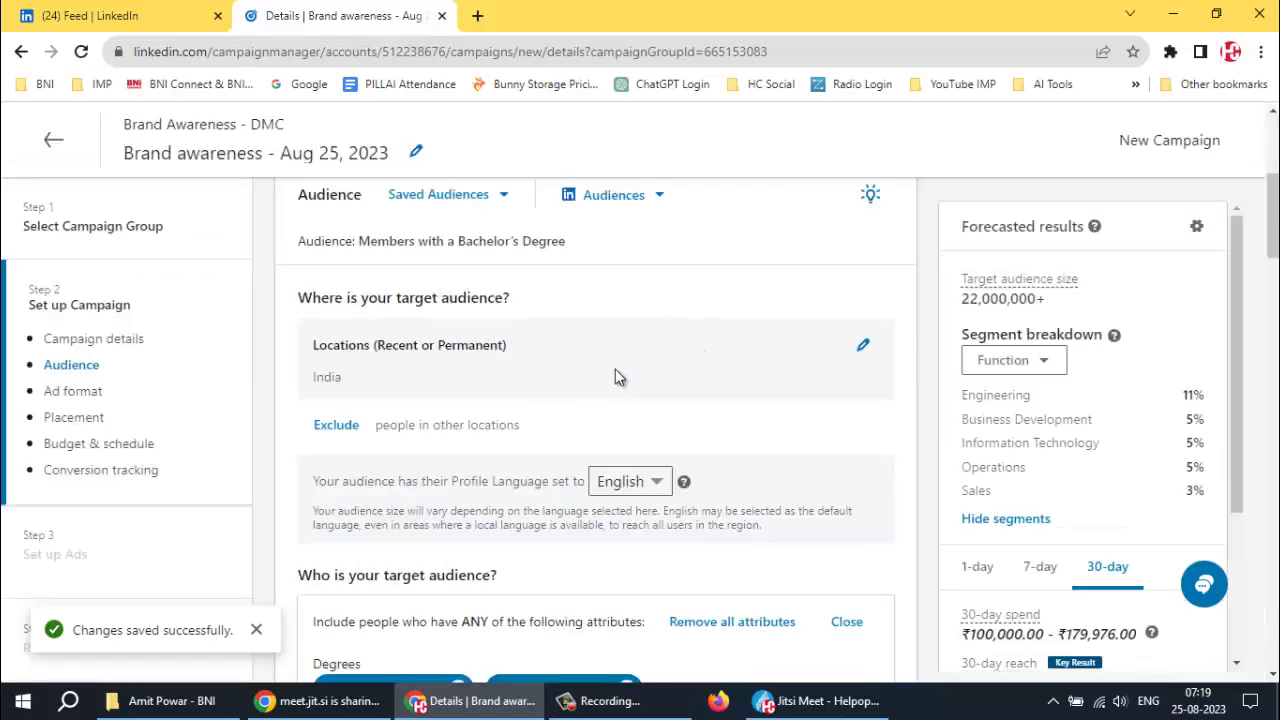
{"action": "scroll", "coordinate": [598, 378], "scroll_direction": "down", "scroll_amount": 2}
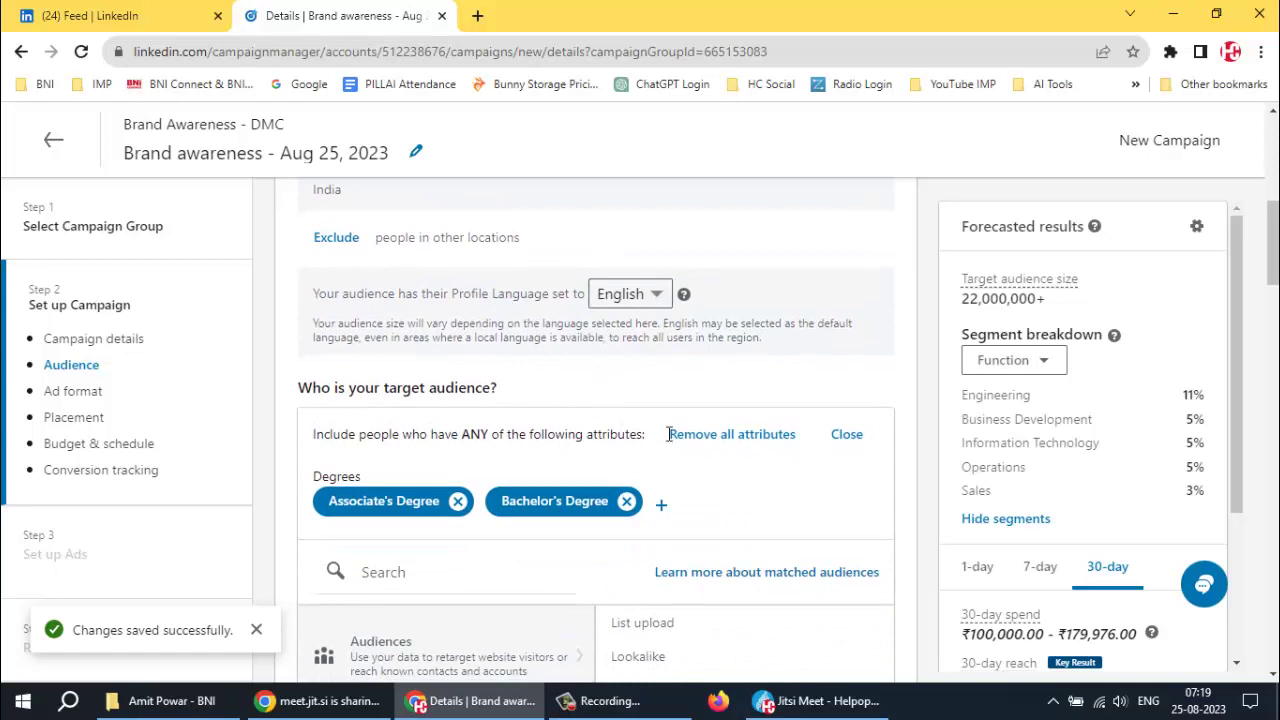
{"action": "scroll", "coordinate": [740, 450], "scroll_direction": "down", "scroll_amount": 1}
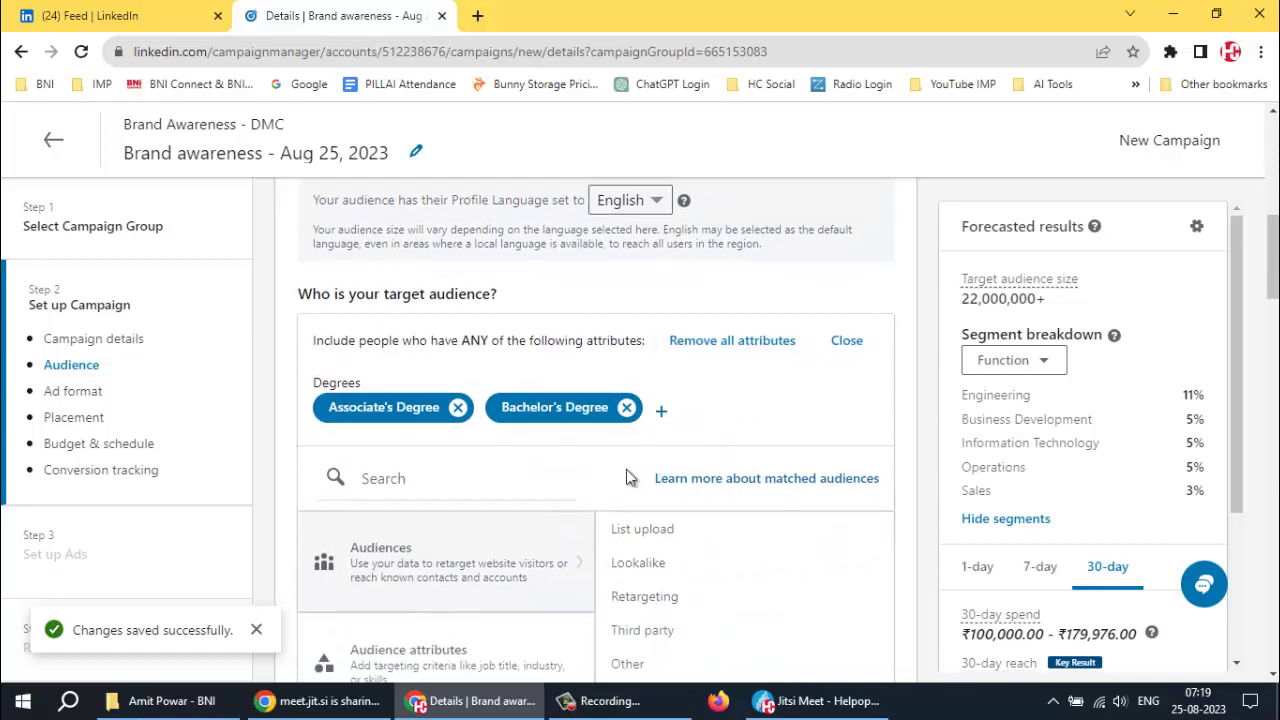
{"action": "left_click", "coordinate": [440, 484]}
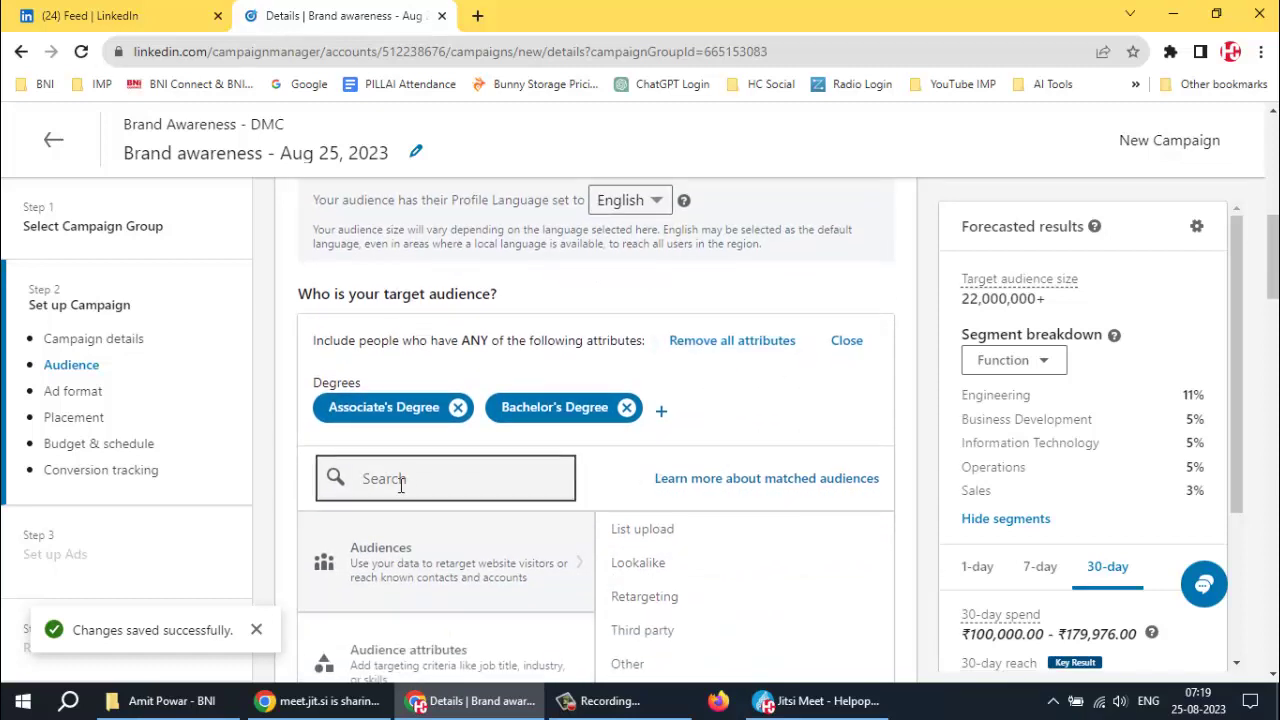
{"action": "scroll", "coordinate": [405, 478], "scroll_direction": "down", "scroll_amount": 2}
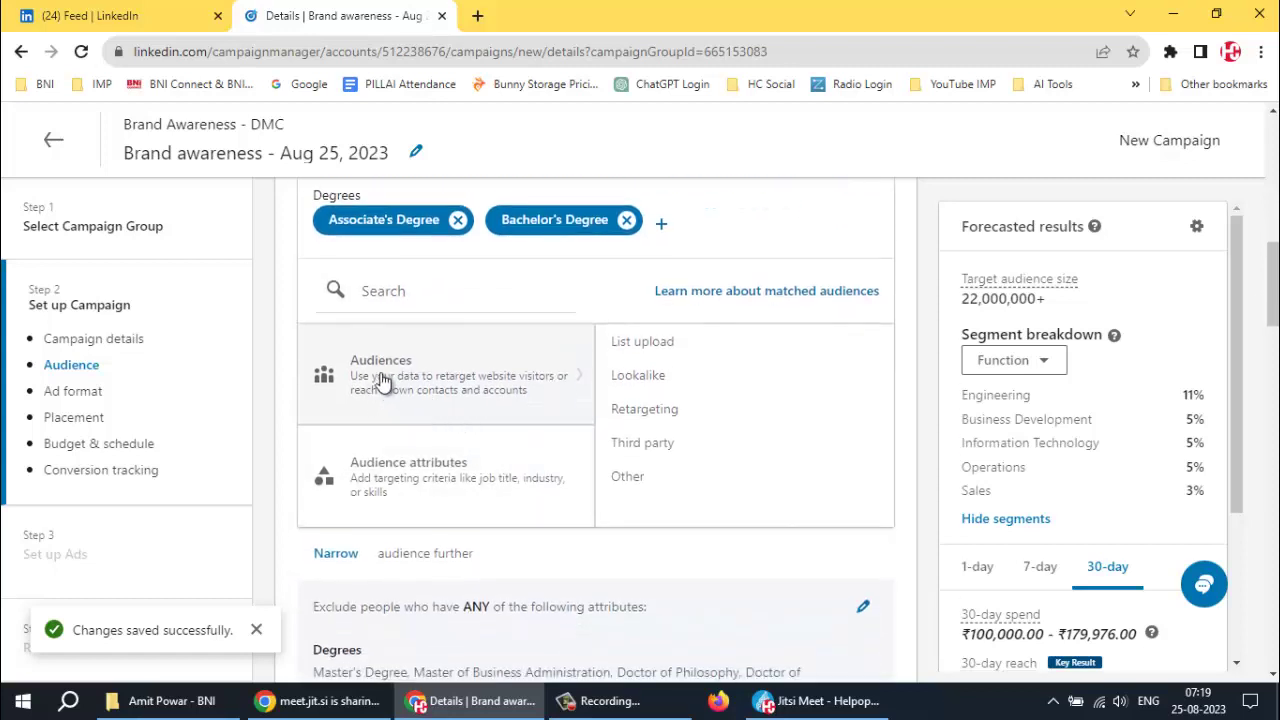
{"action": "left_click", "coordinate": [381, 305]}
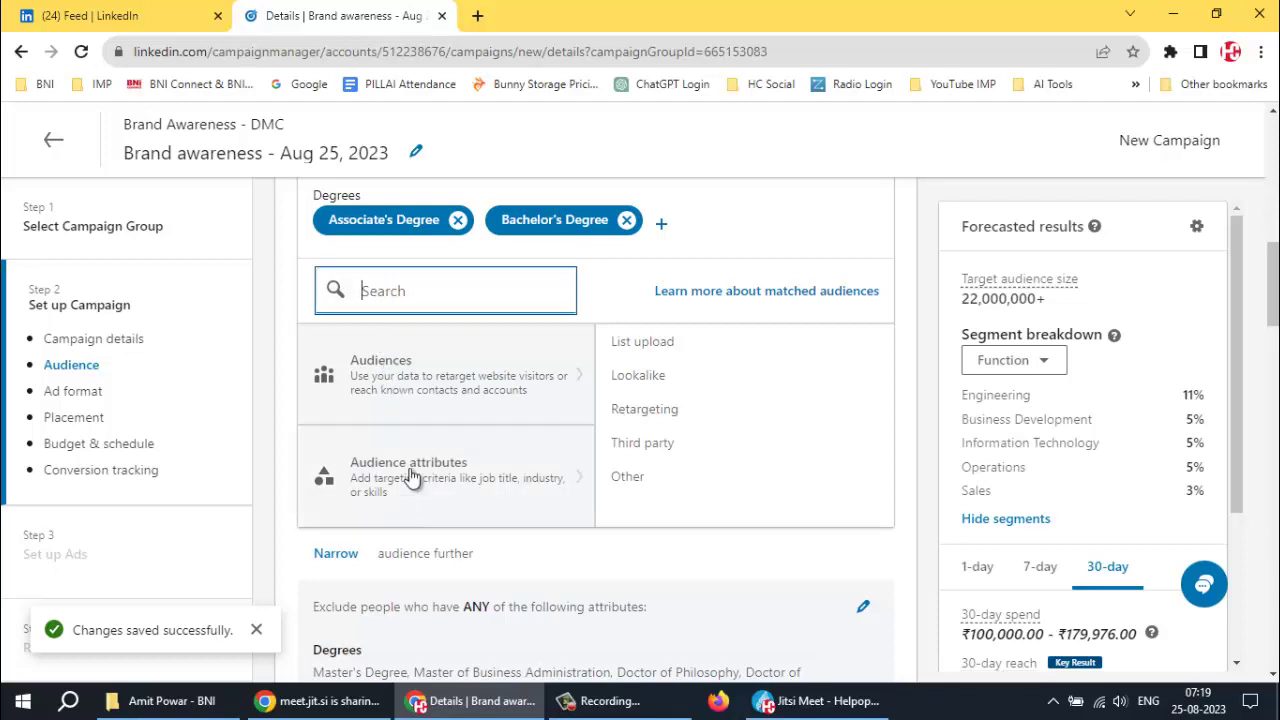
{"action": "left_click", "coordinate": [416, 380]}
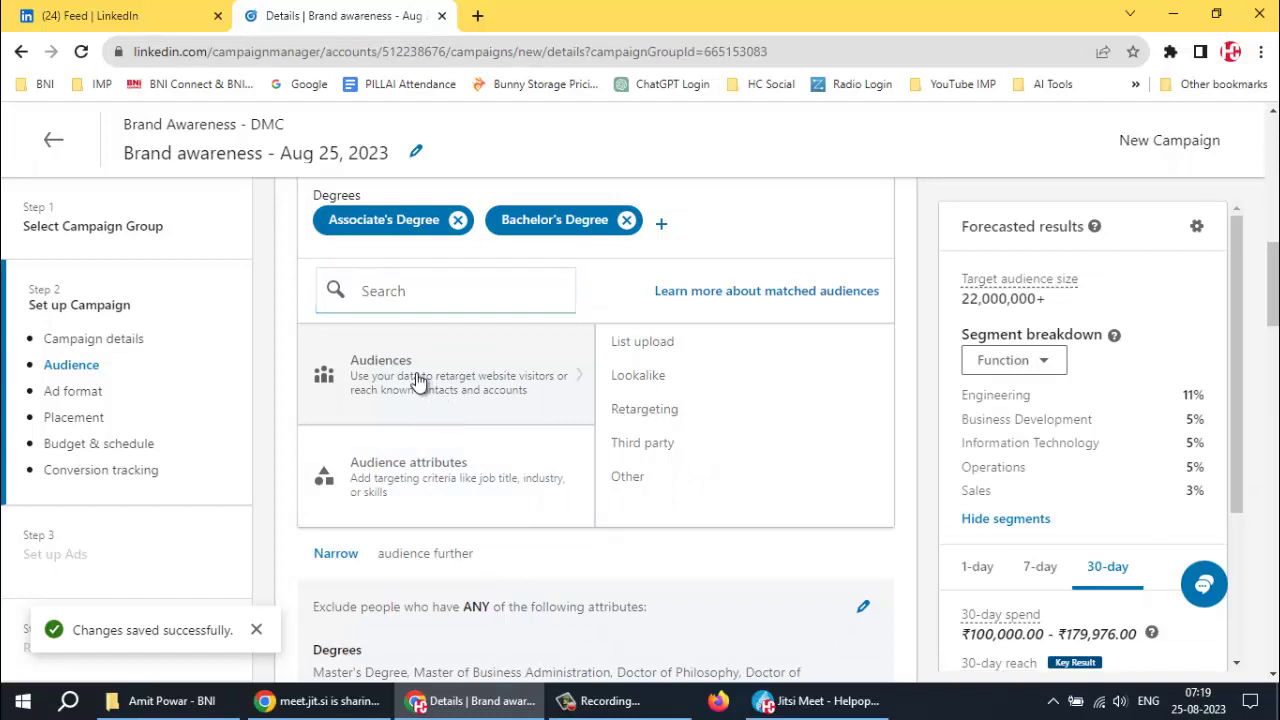
{"action": "scroll", "coordinate": [717, 411], "scroll_direction": "up", "scroll_amount": 1}
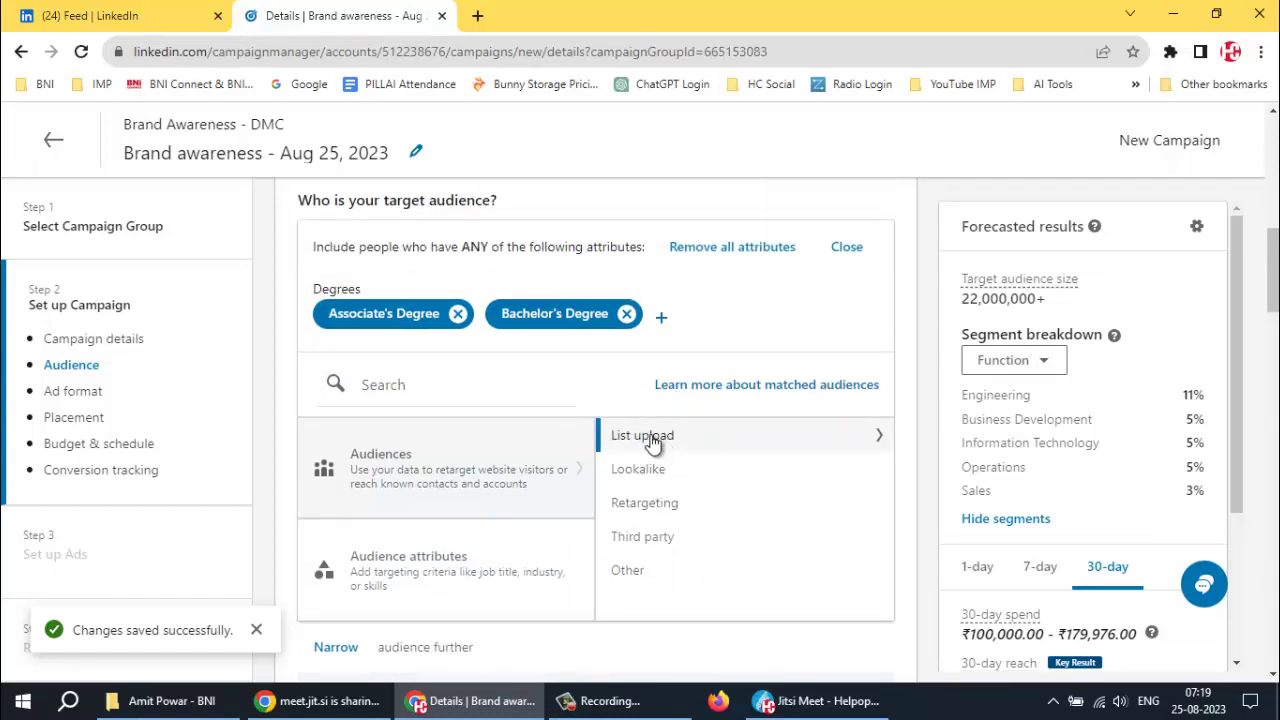
{"action": "left_click", "coordinate": [653, 438]}
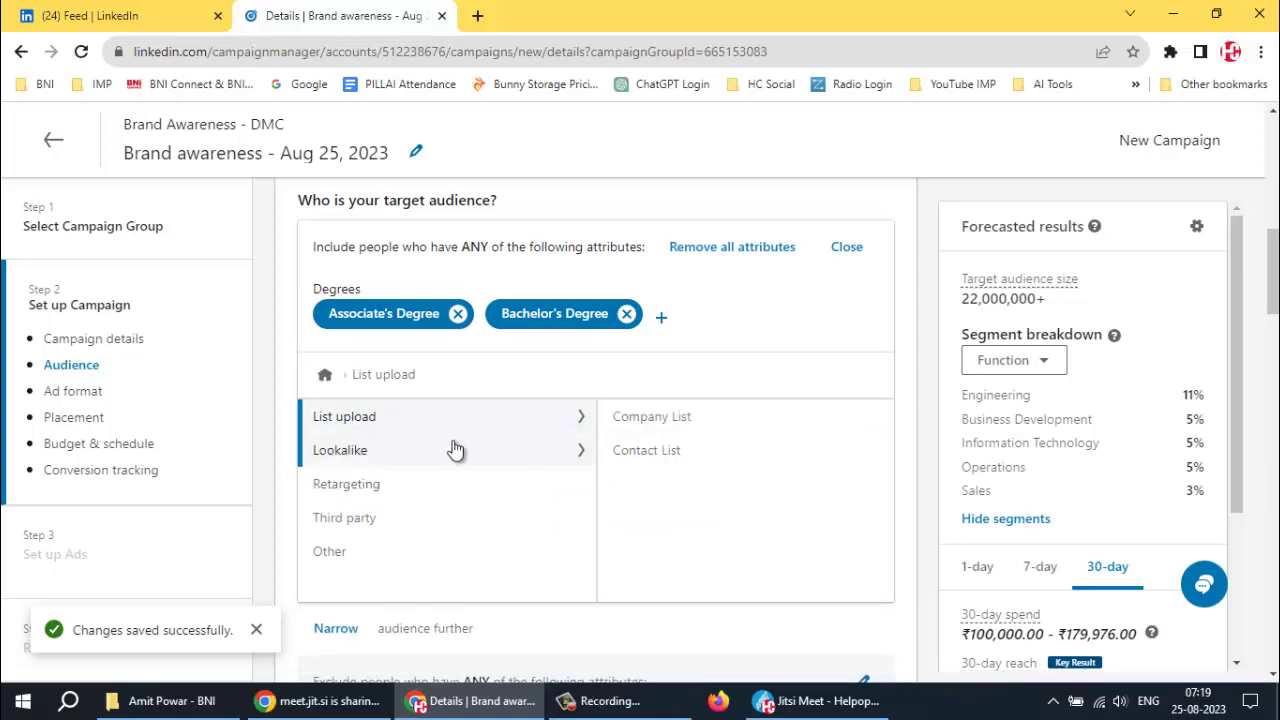
{"action": "left_click", "coordinate": [339, 452]}
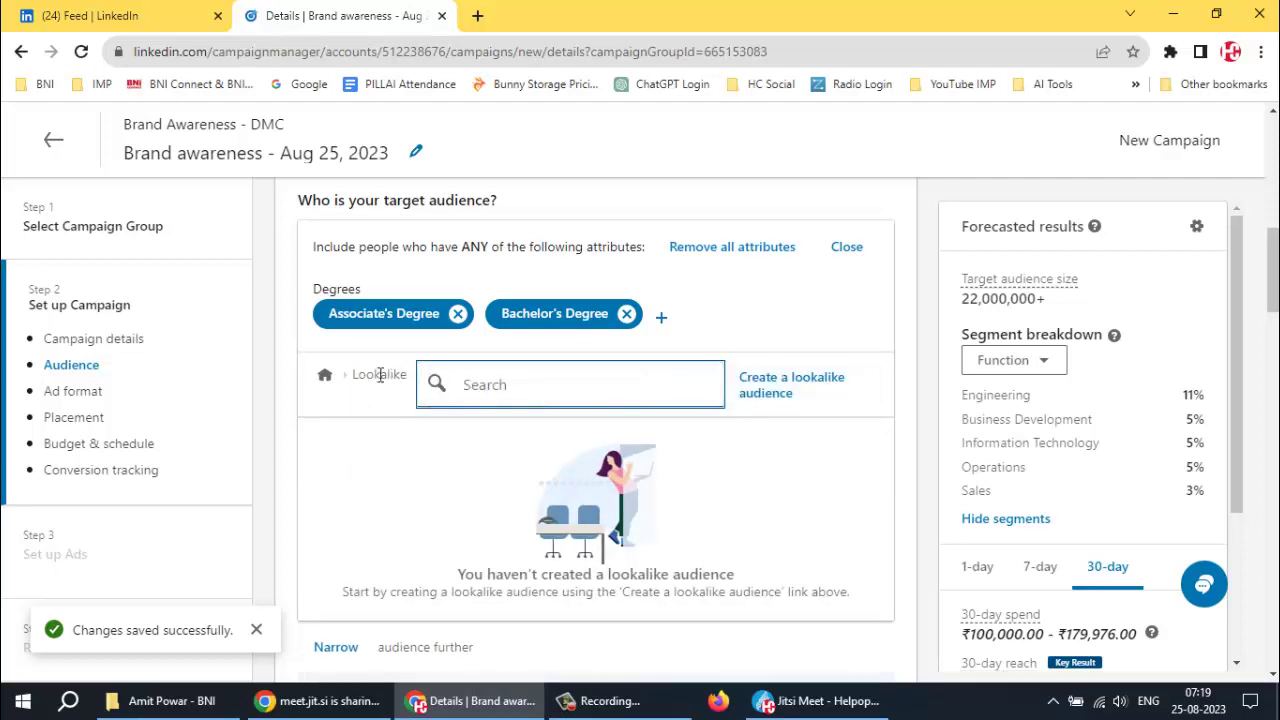
{"action": "left_click", "coordinate": [324, 377]}
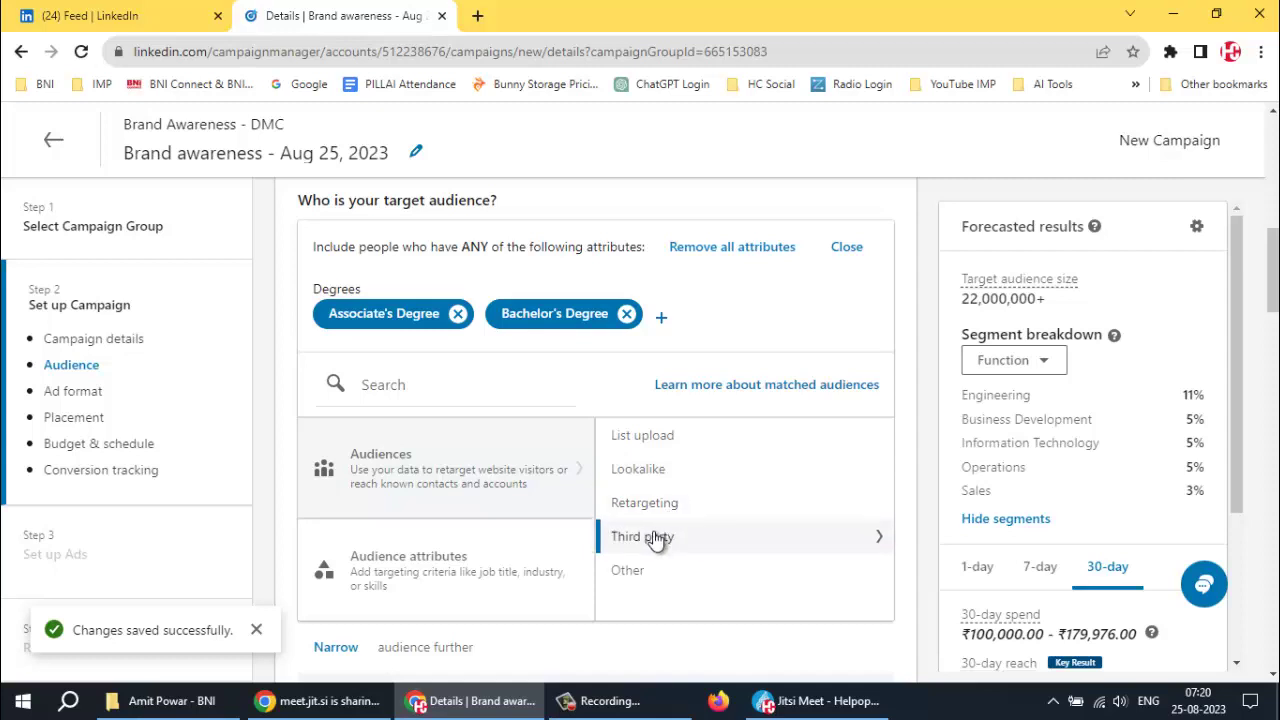
{"action": "left_click", "coordinate": [655, 536]}
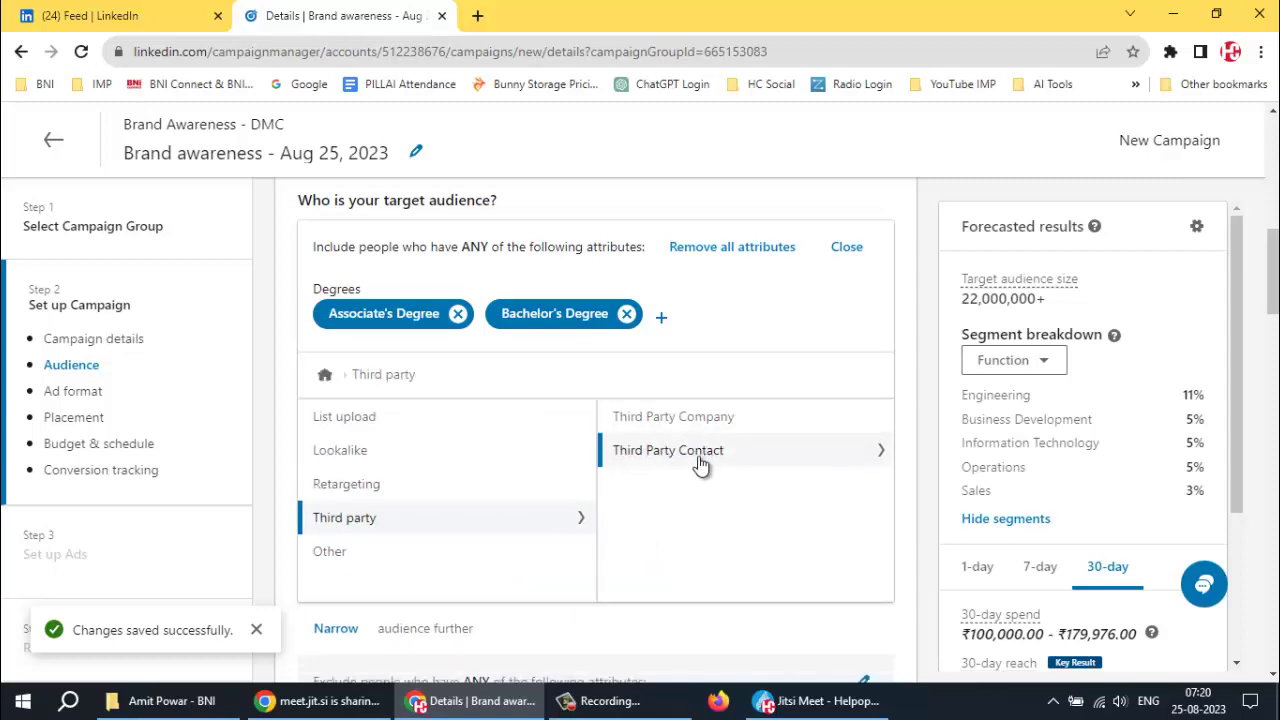
{"action": "left_click", "coordinate": [738, 420]}
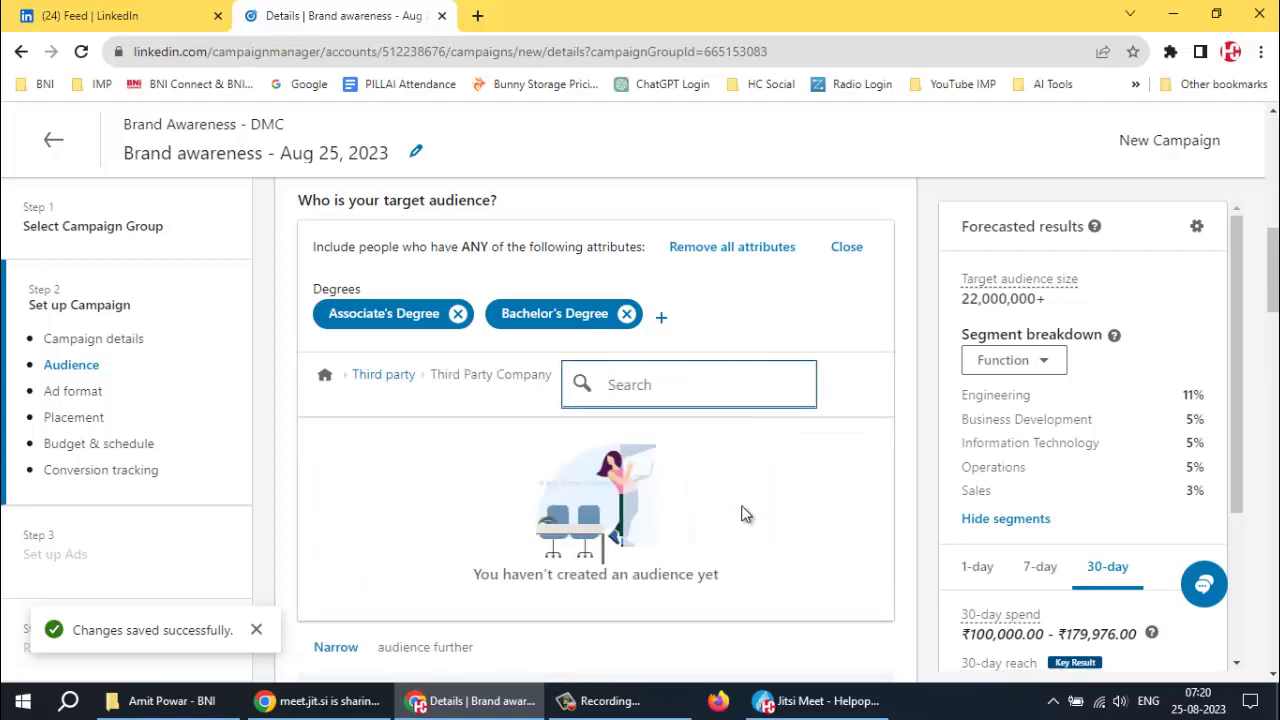
{"action": "left_click", "coordinate": [383, 376]}
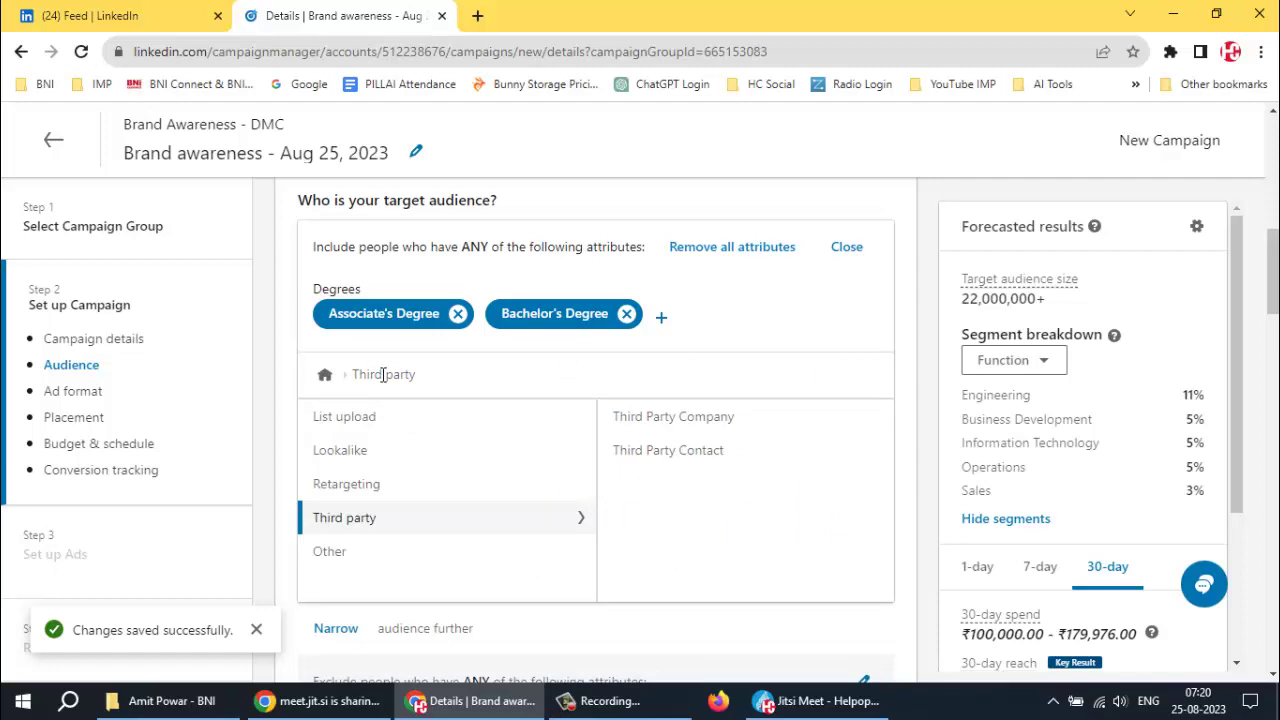
{"action": "left_click", "coordinate": [674, 453]}
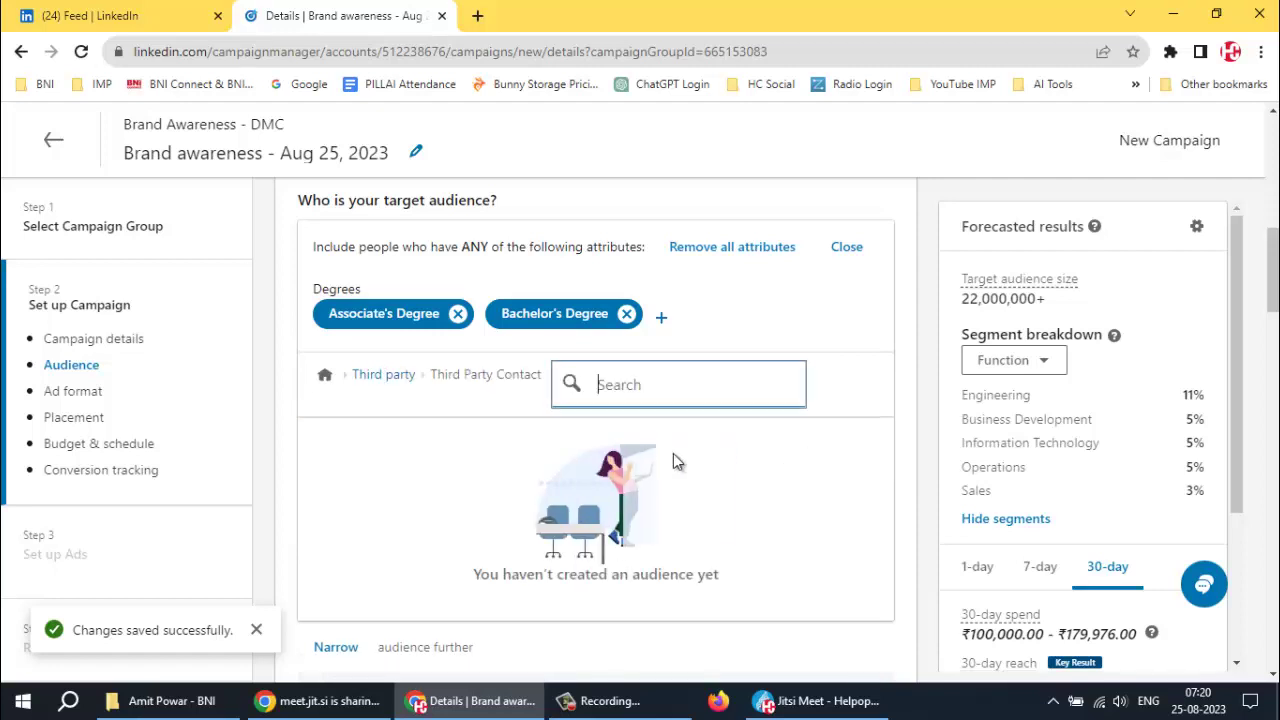
{"action": "left_click", "coordinate": [324, 374]}
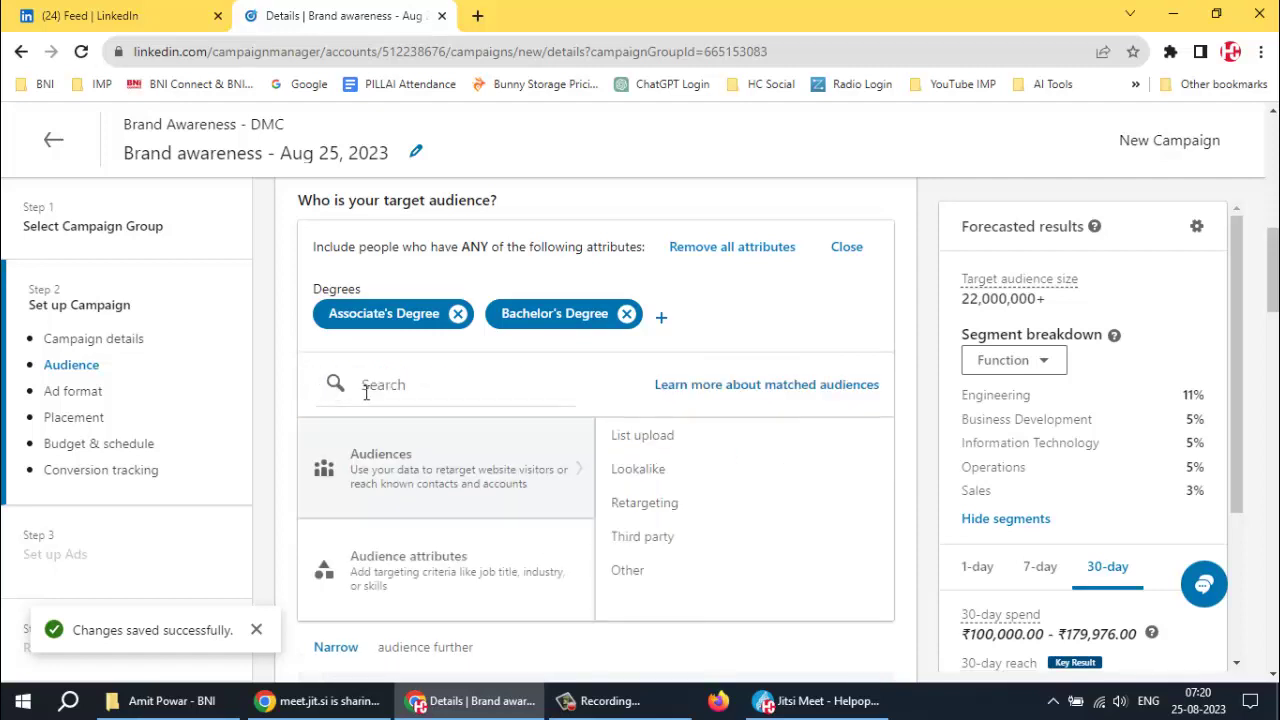
{"action": "left_click", "coordinate": [624, 578]}
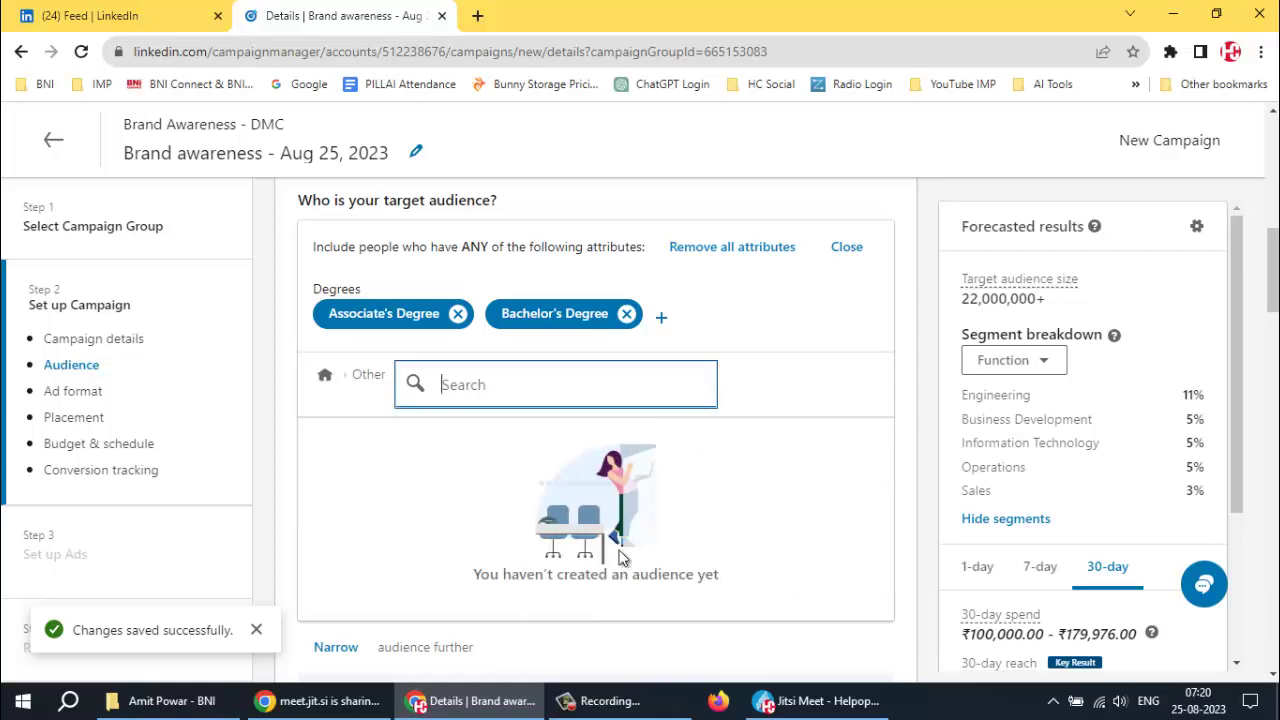
{"action": "left_click", "coordinate": [325, 376]}
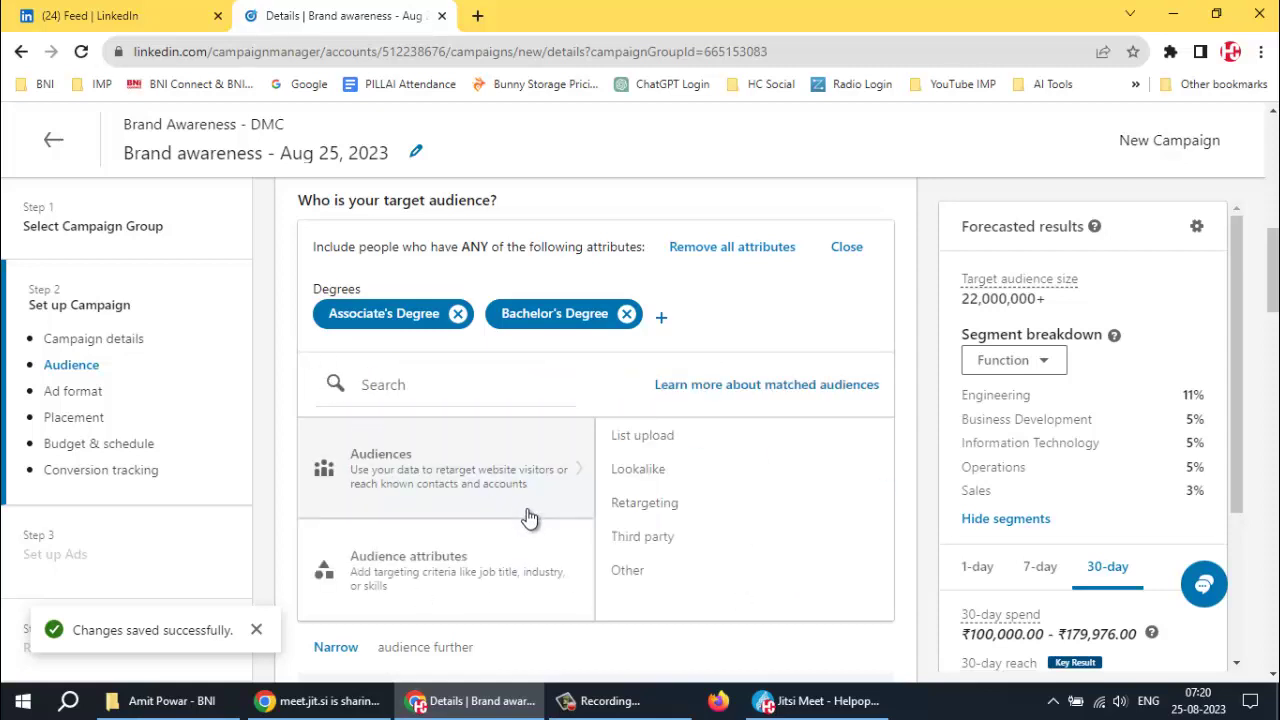
{"action": "scroll", "coordinate": [465, 468], "scroll_direction": "up", "scroll_amount": 2}
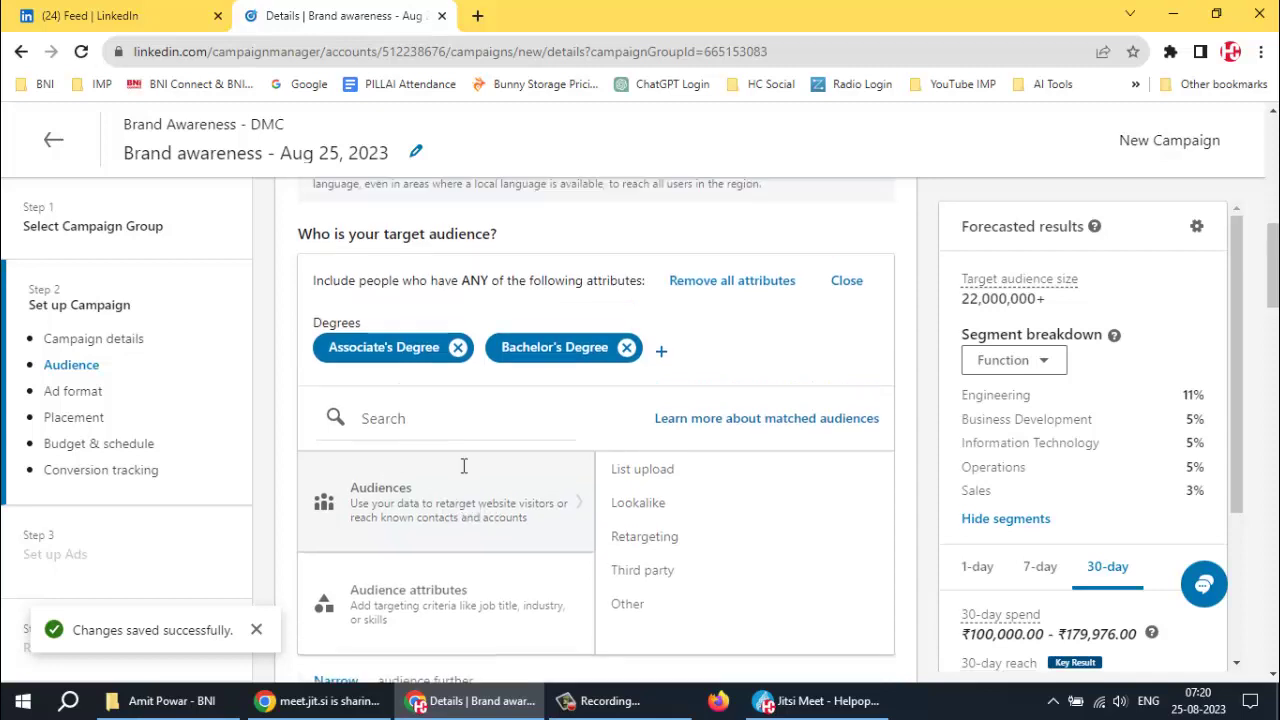
{"action": "scroll", "coordinate": [488, 567], "scroll_direction": "down", "scroll_amount": 2}
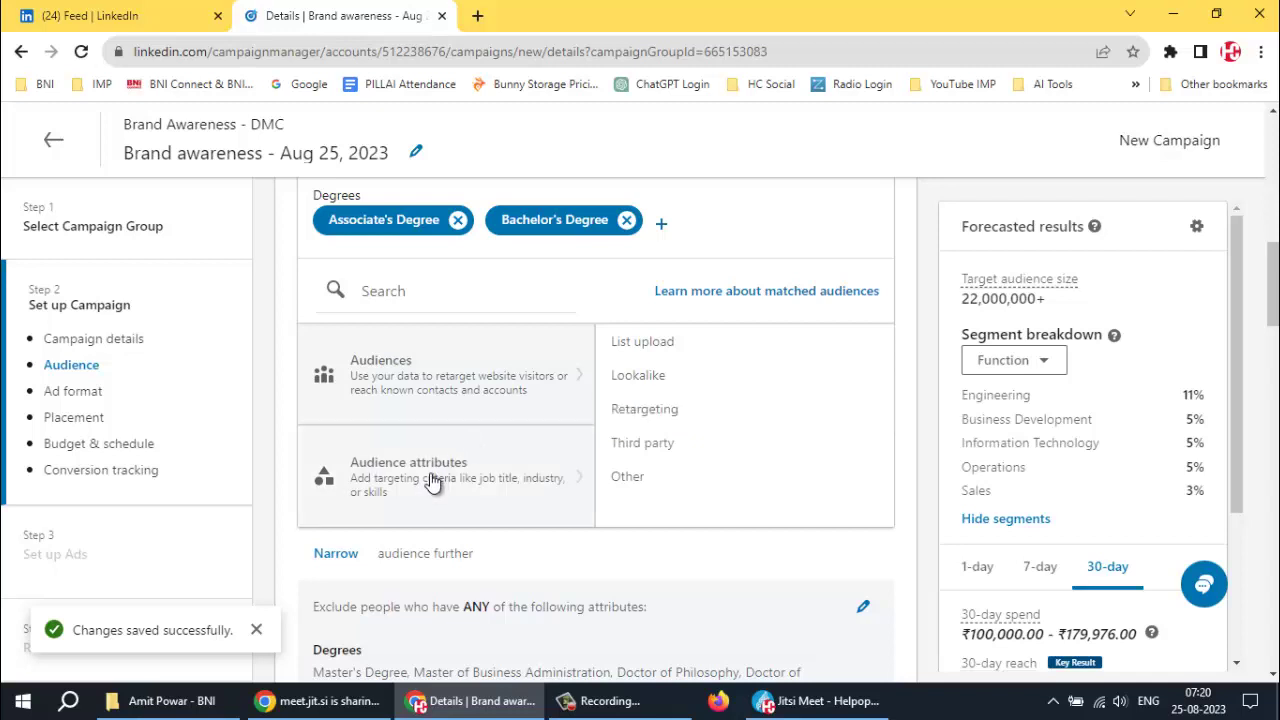
Open the Company attribute in the audience picker, showing Company Category at the top
{"action": "left_click", "coordinate": [430, 482]}
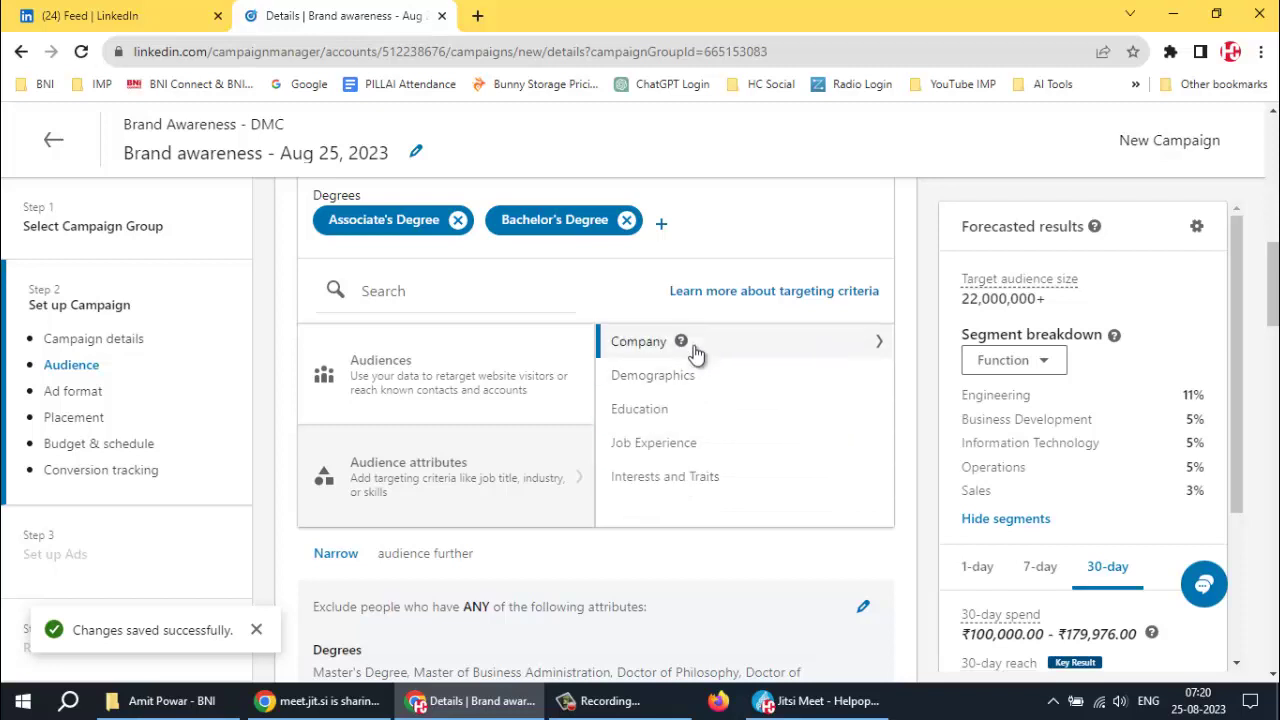
{"action": "left_click", "coordinate": [745, 345]}
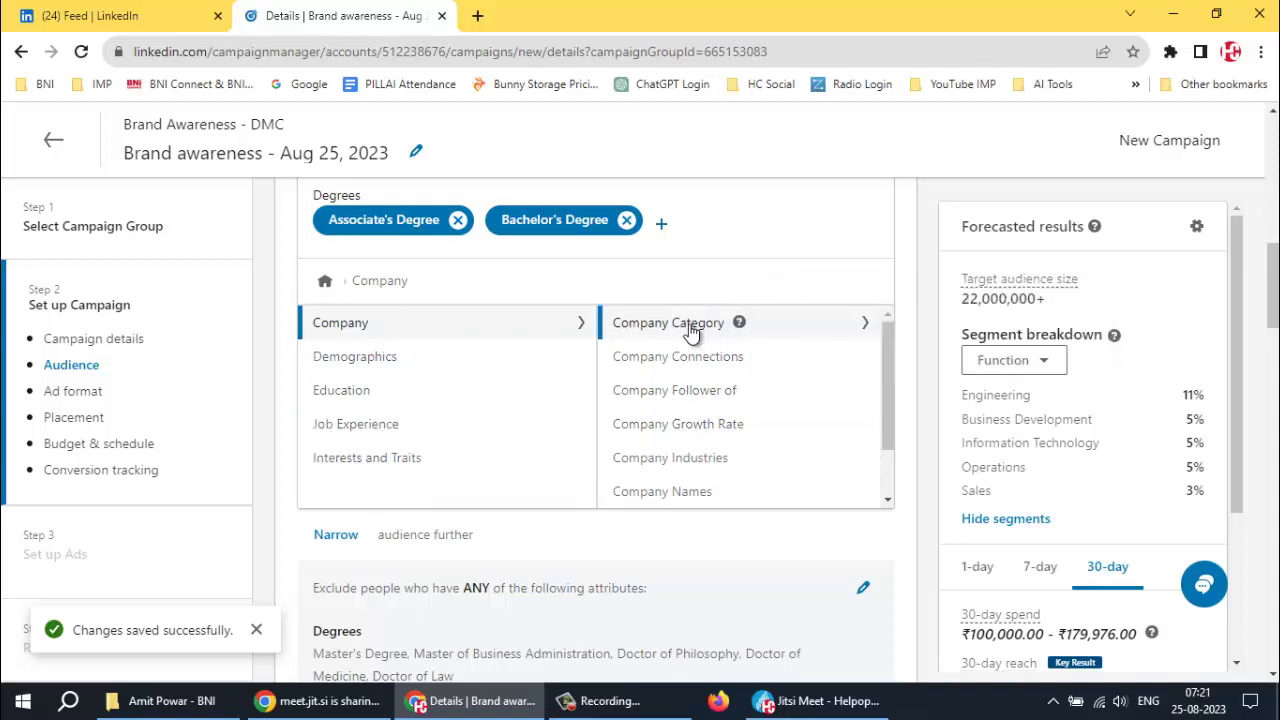
{"action": "scroll", "coordinate": [690, 330], "scroll_direction": "down", "scroll_amount": 2}
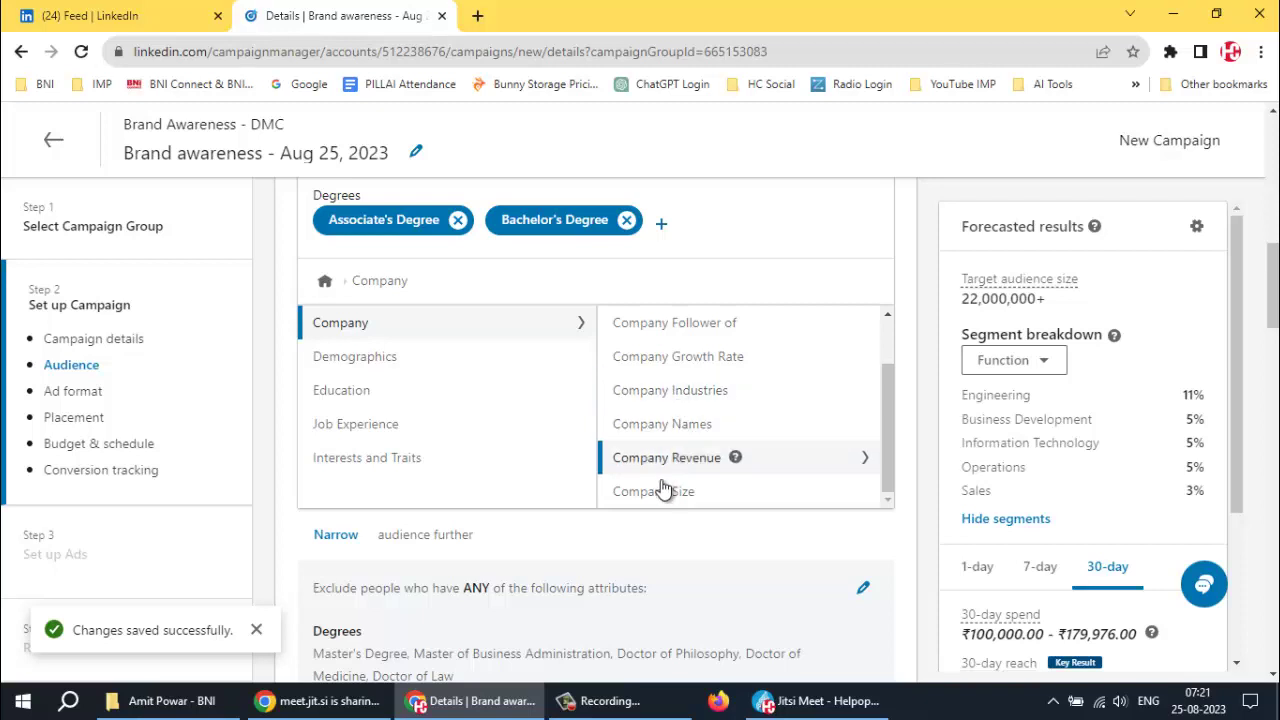
{"action": "scroll", "coordinate": [657, 475], "scroll_direction": "down", "scroll_amount": 2}
{"action": "scroll", "coordinate": [701, 400], "scroll_direction": "up", "scroll_amount": 2}
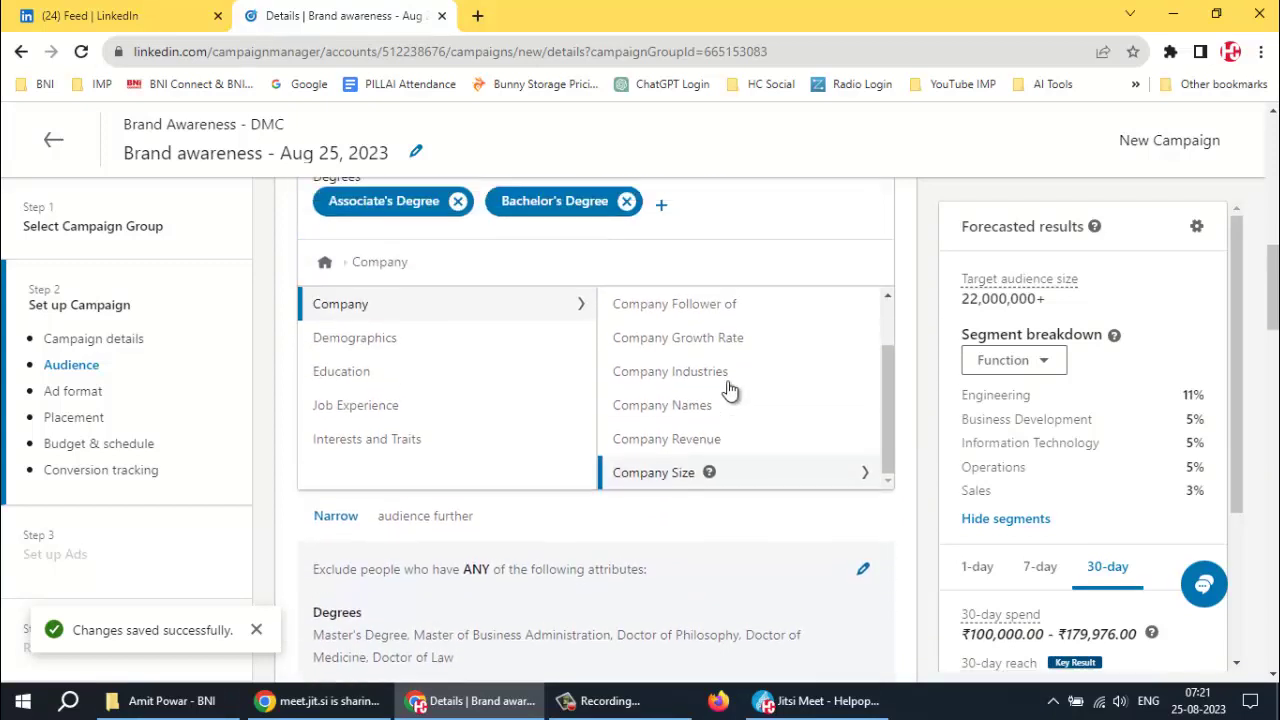
{"action": "scroll", "coordinate": [729, 423], "scroll_direction": "up", "scroll_amount": 1}
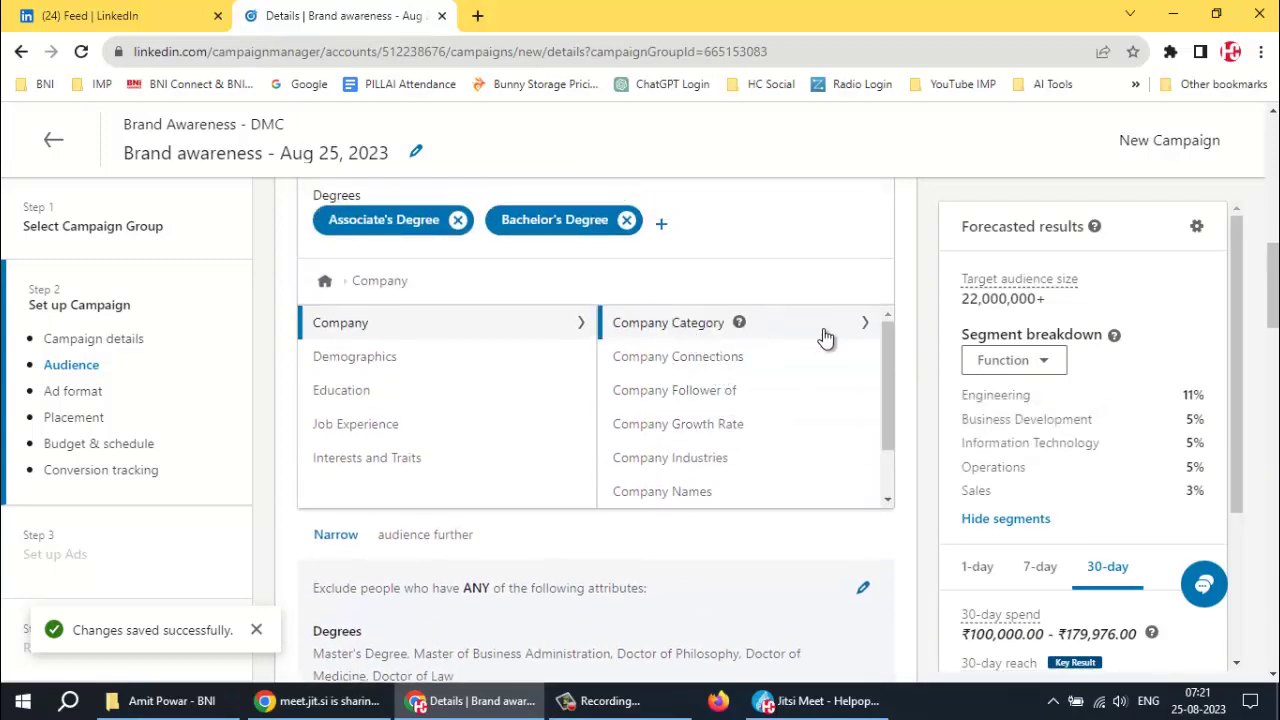
Open the Company Category options and dismiss the Windows Security notification
{"action": "left_click", "coordinate": [864, 323]}
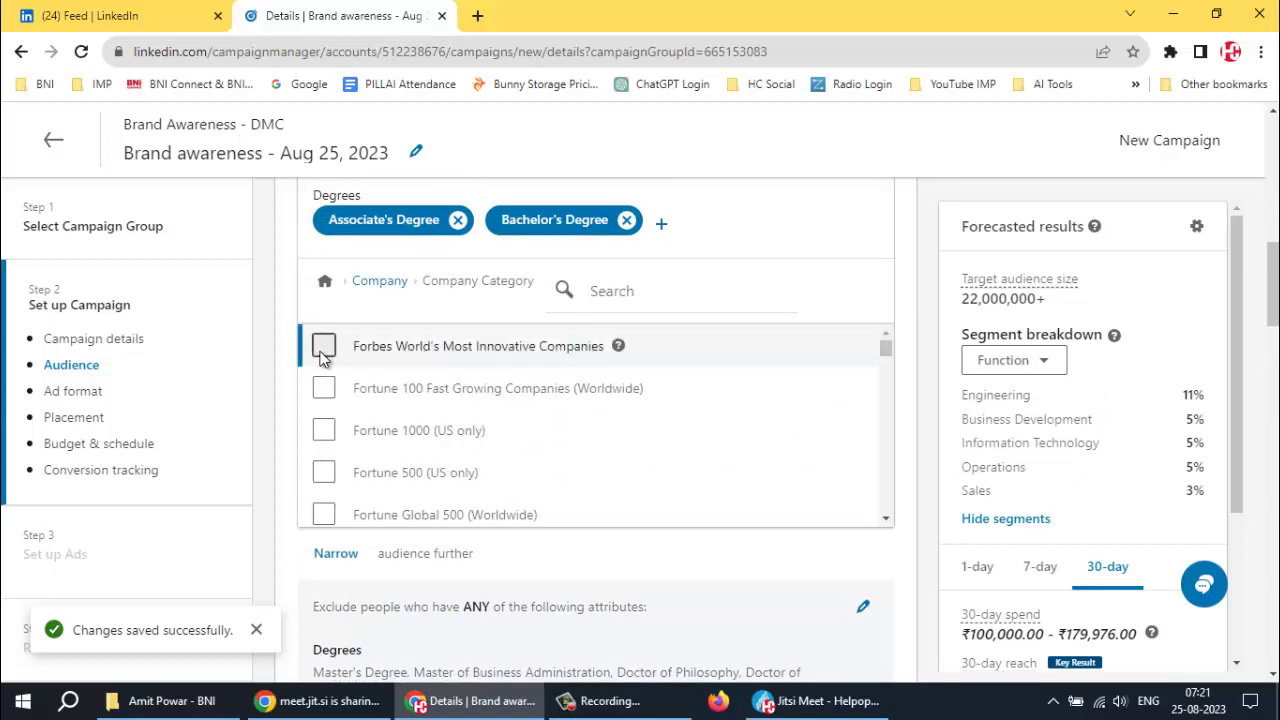
{"action": "scroll", "coordinate": [340, 395], "scroll_direction": "up", "scroll_amount": 3}
{"action": "scroll", "coordinate": [818, 446], "scroll_direction": "down", "scroll_amount": 4}
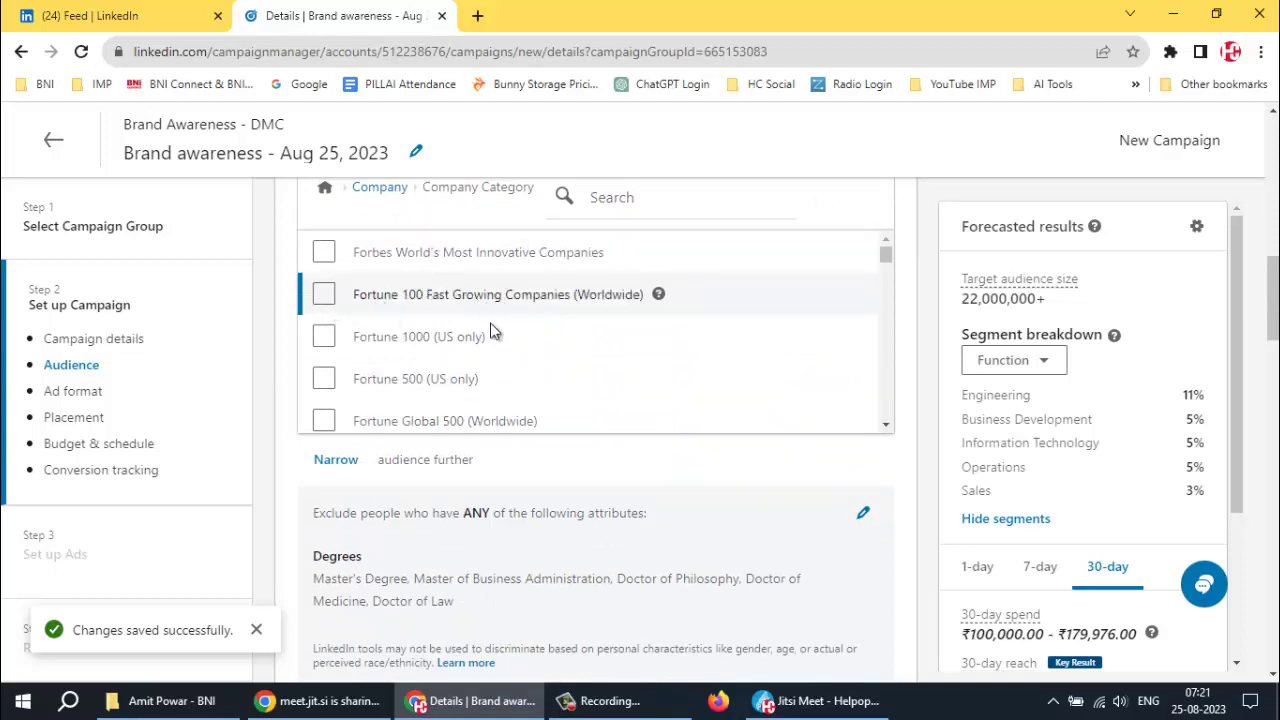
{"action": "scroll", "coordinate": [318, 344], "scroll_direction": "down", "scroll_amount": 1}
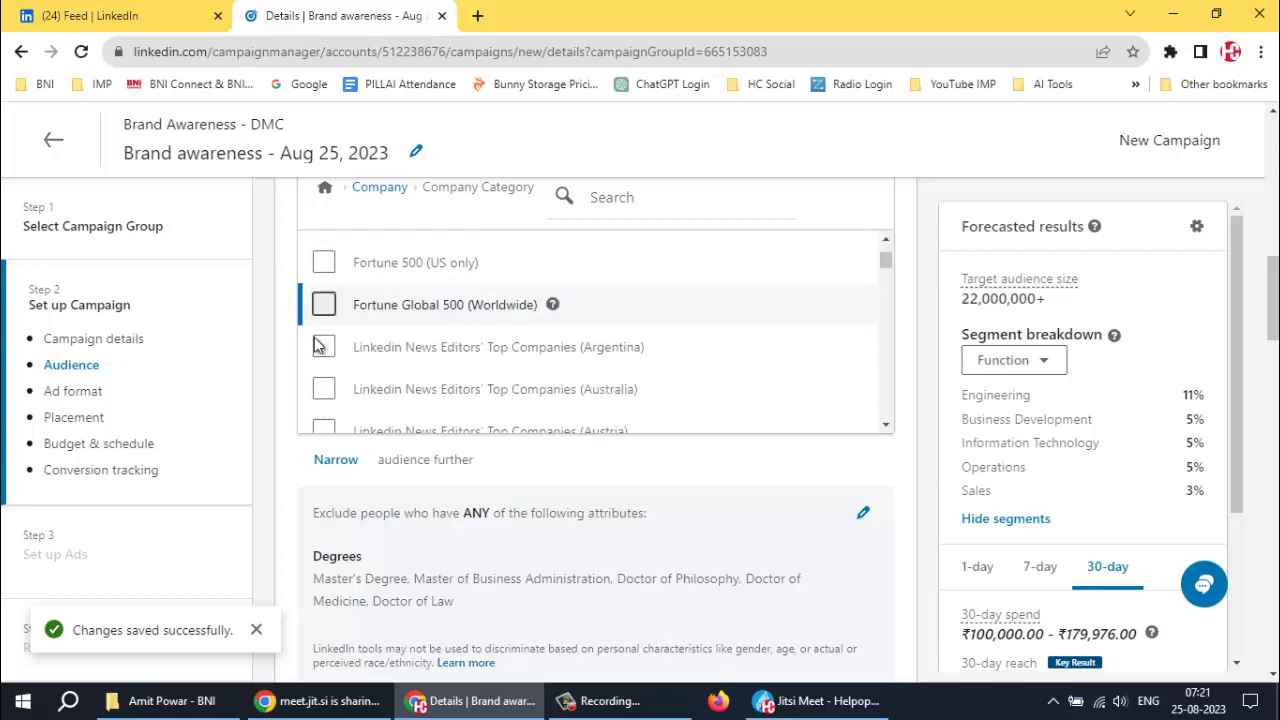
{"action": "scroll", "coordinate": [318, 344], "scroll_direction": "down", "scroll_amount": 1}
{"action": "scroll", "coordinate": [305, 292], "scroll_direction": "up", "scroll_amount": 1}
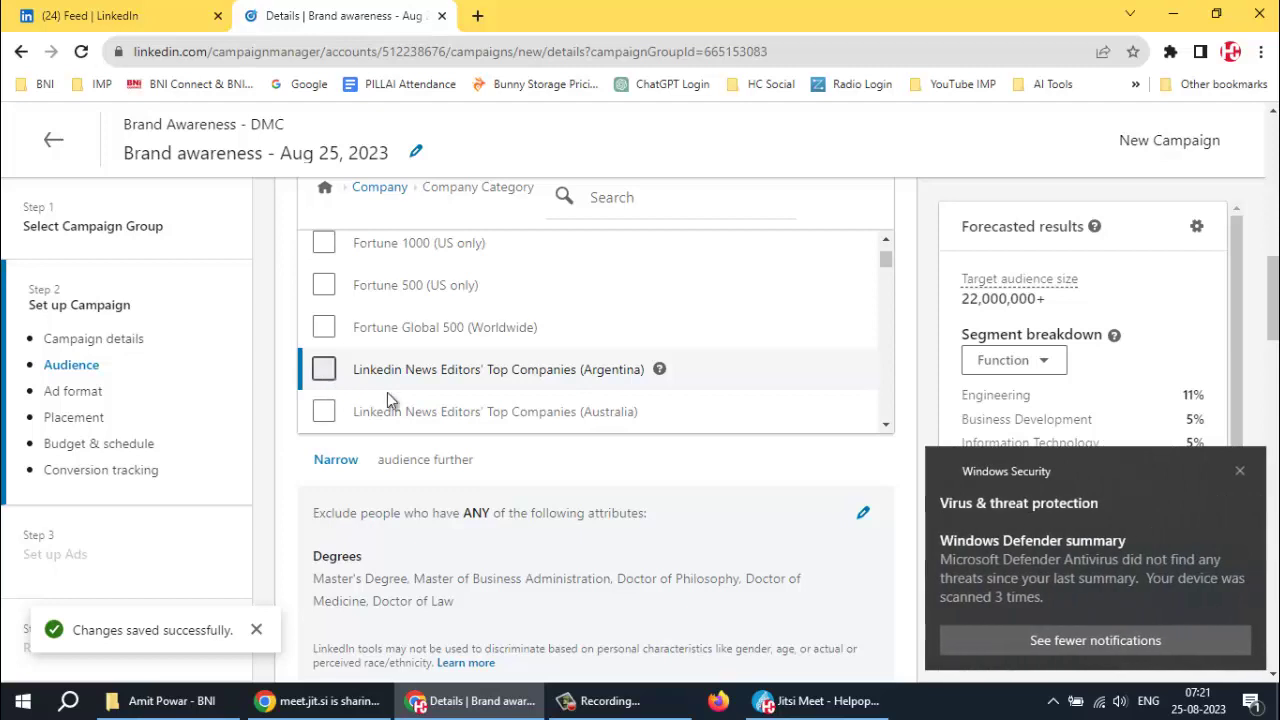
{"action": "left_click", "coordinate": [1240, 472]}
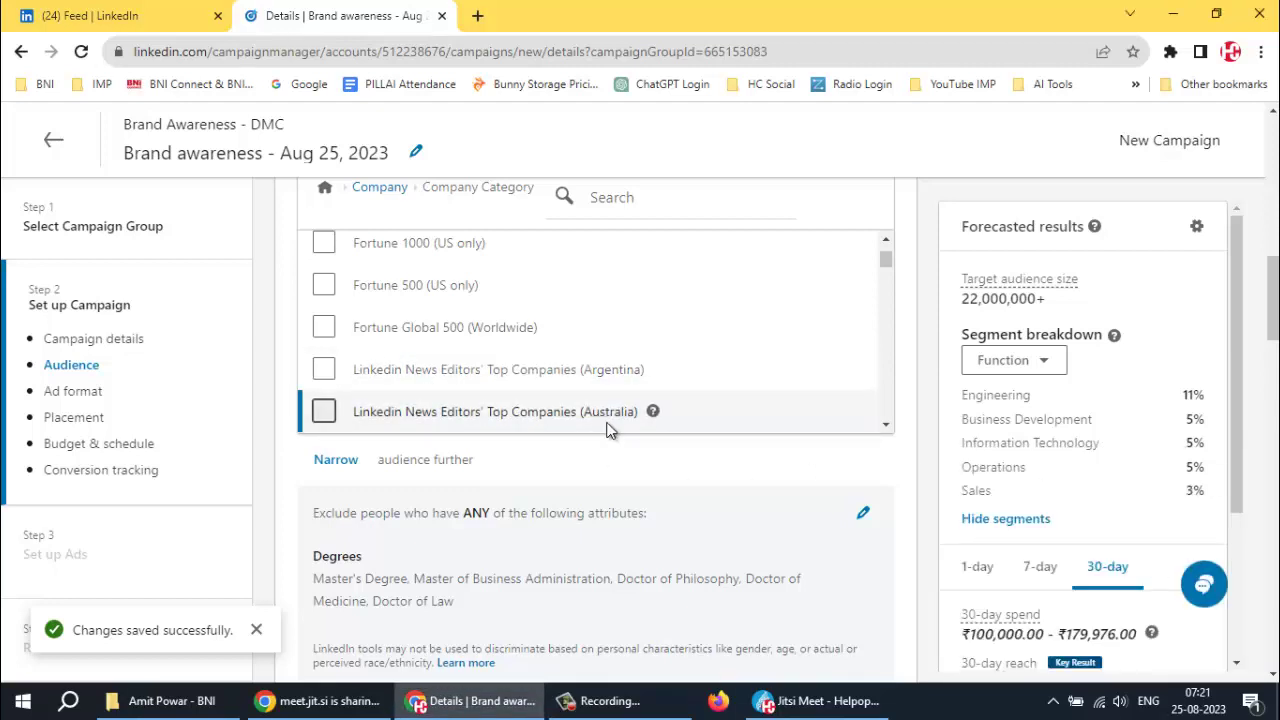
Include Linkedin News Editors' Top Companies (India), raising the forecast to 24,000,000+
{"action": "scroll", "coordinate": [453, 409], "scroll_direction": "down", "scroll_amount": 3}
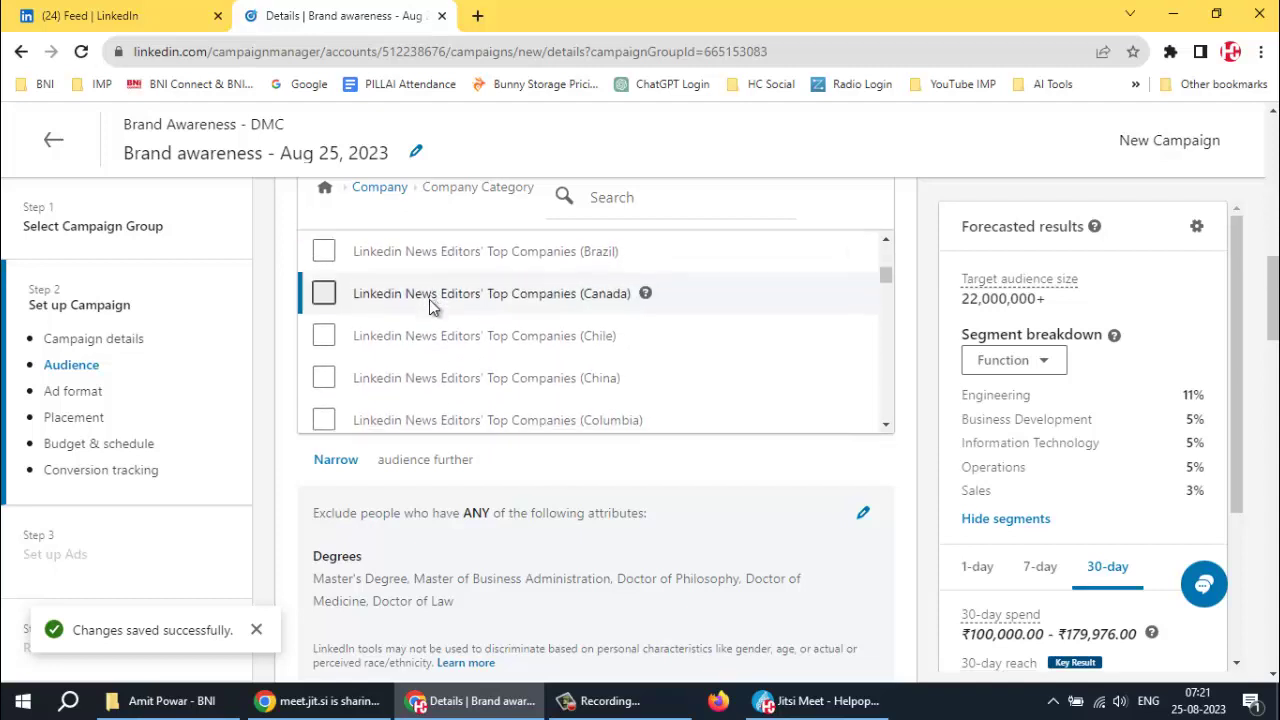
{"action": "scroll", "coordinate": [431, 306], "scroll_direction": "down", "scroll_amount": 2}
{"action": "scroll", "coordinate": [431, 306], "scroll_direction": "down", "scroll_amount": 2}
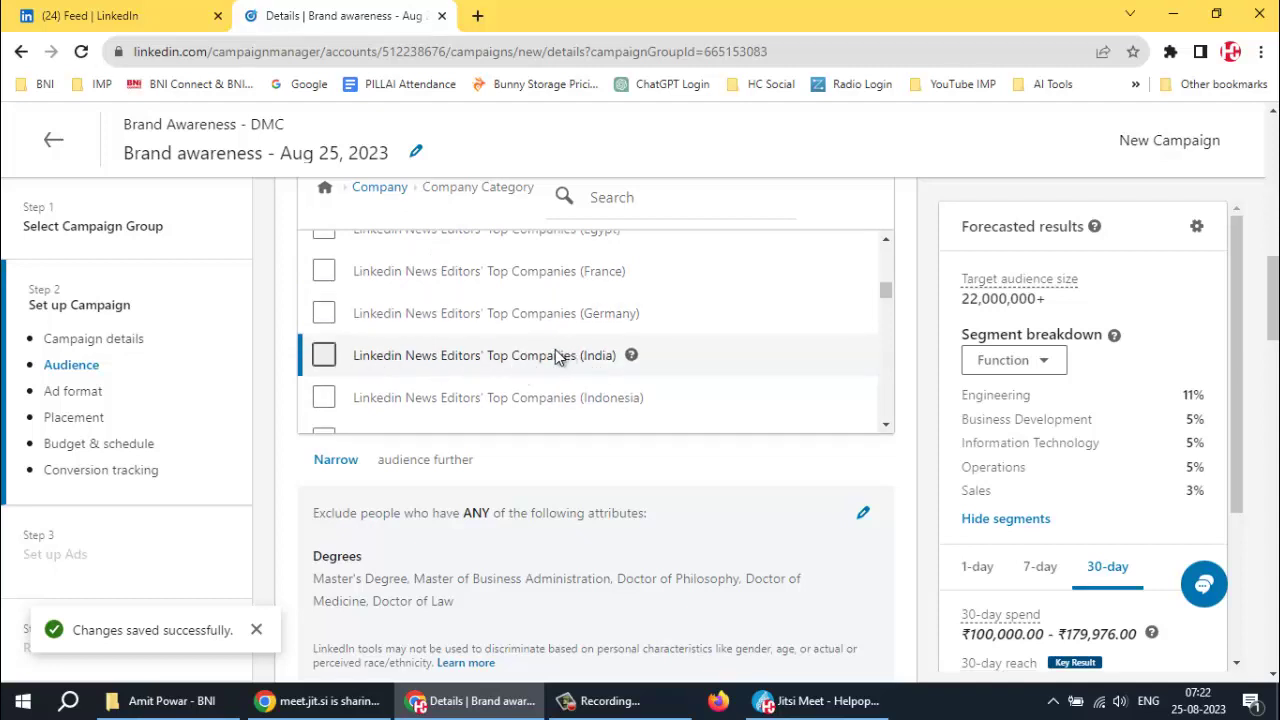
{"action": "left_click", "coordinate": [320, 358]}
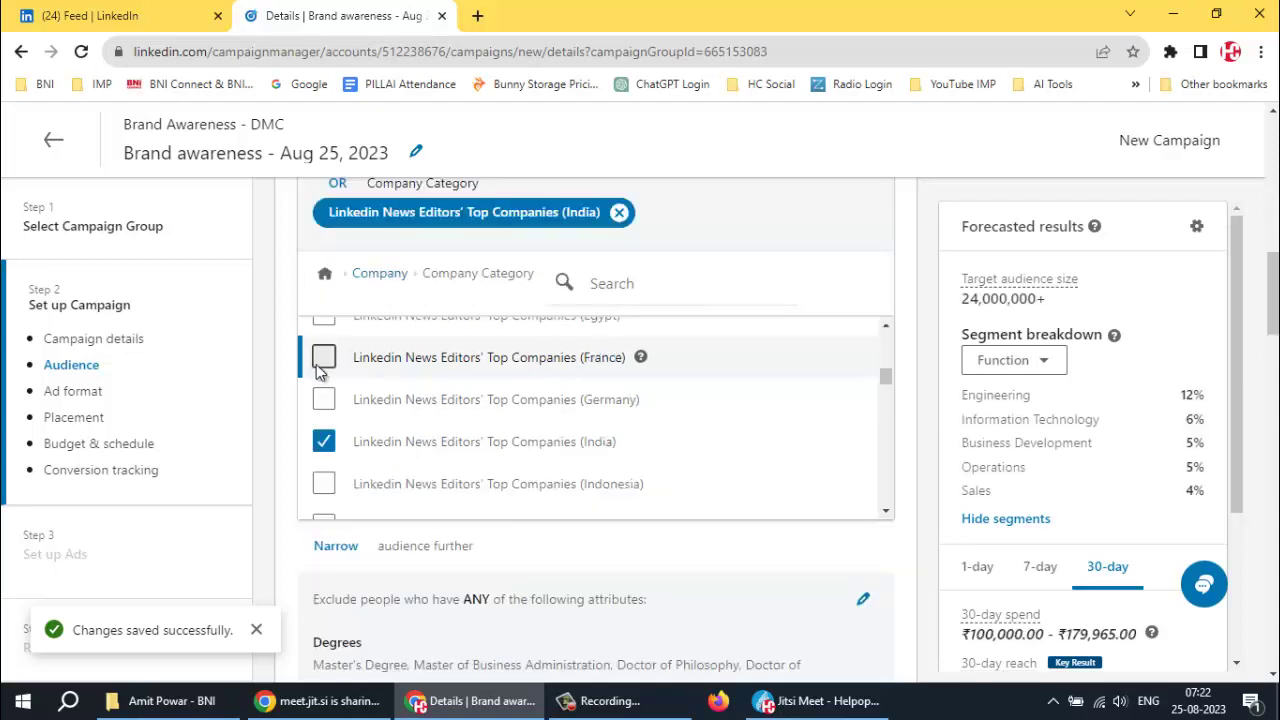
{"action": "scroll", "coordinate": [748, 379], "scroll_direction": "down", "scroll_amount": 1}
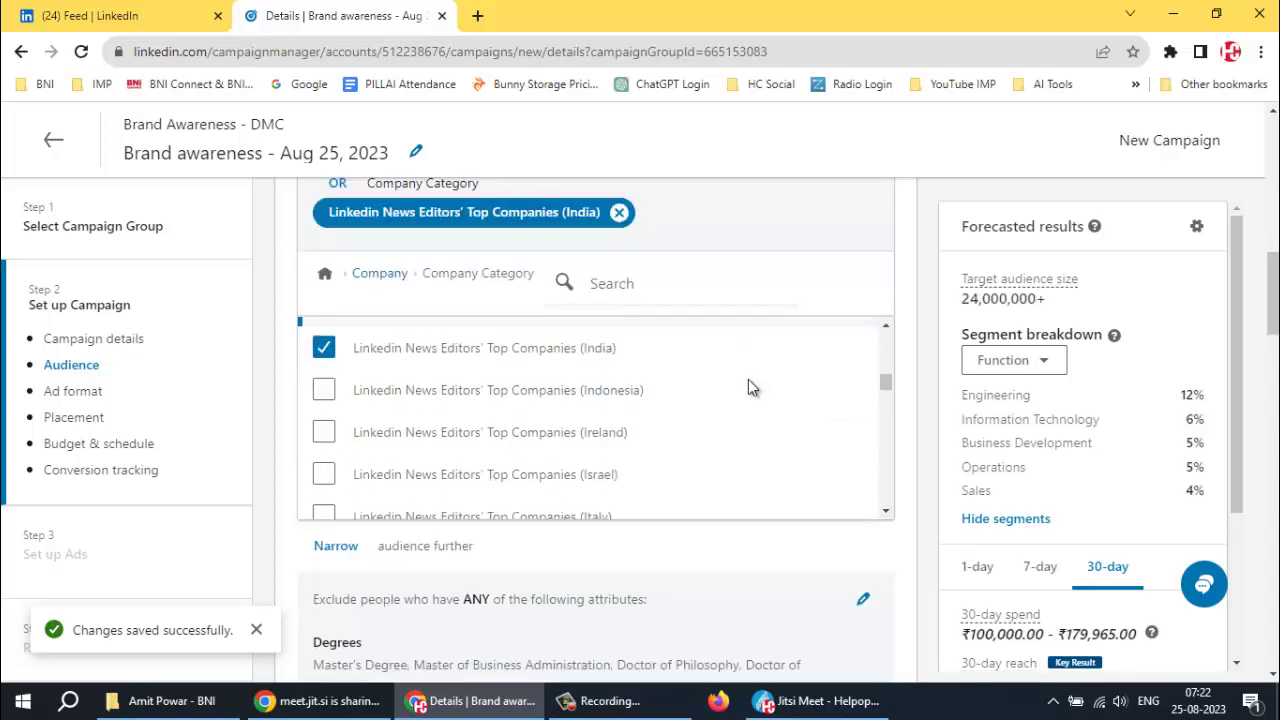
{"action": "scroll", "coordinate": [712, 392], "scroll_direction": "down", "scroll_amount": 5}
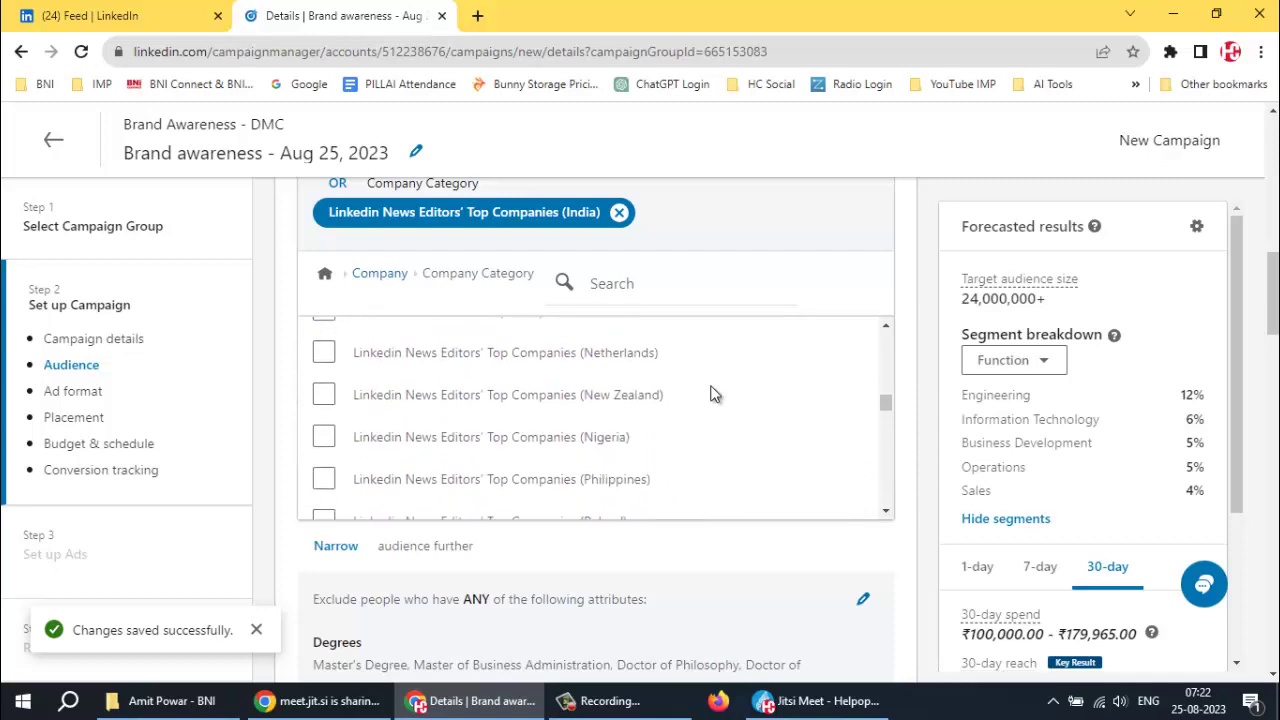
{"action": "scroll", "coordinate": [712, 392], "scroll_direction": "down", "scroll_amount": 10}
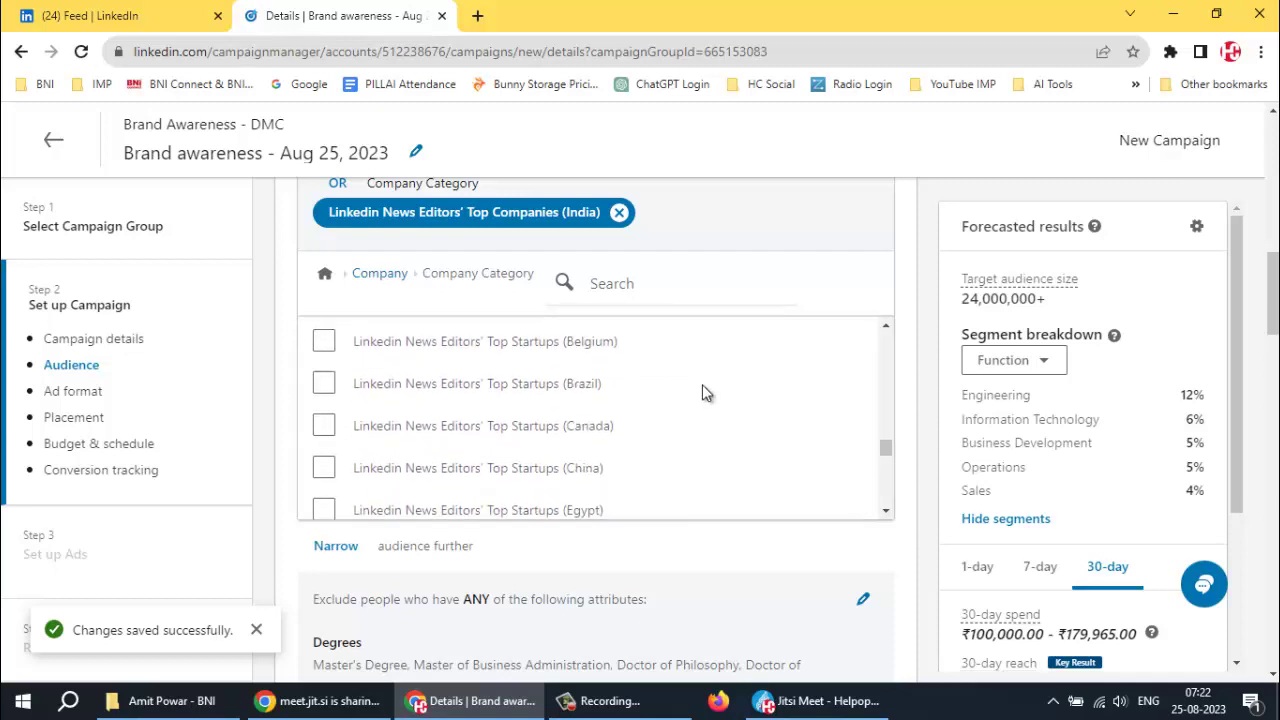
{"action": "scroll", "coordinate": [700, 392], "scroll_direction": "down", "scroll_amount": 8}
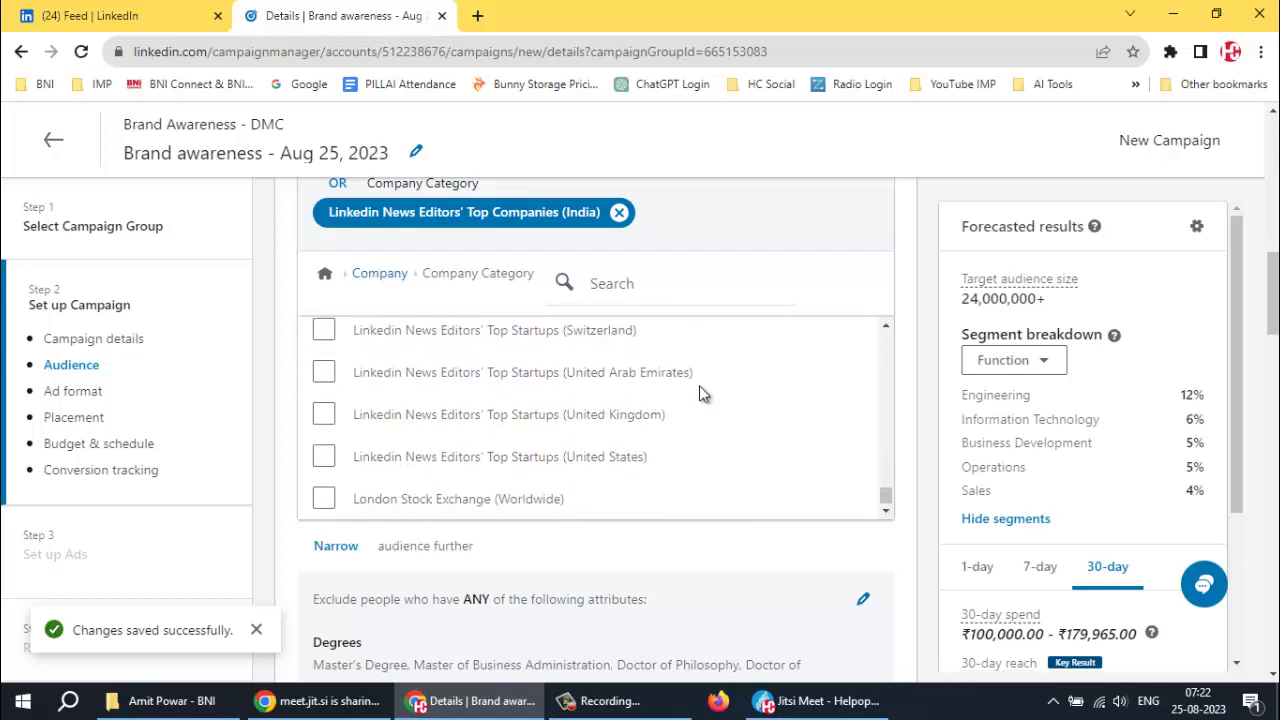
Look over Company Connections, then return to the Company subcategory list
{"action": "left_click", "coordinate": [385, 272]}
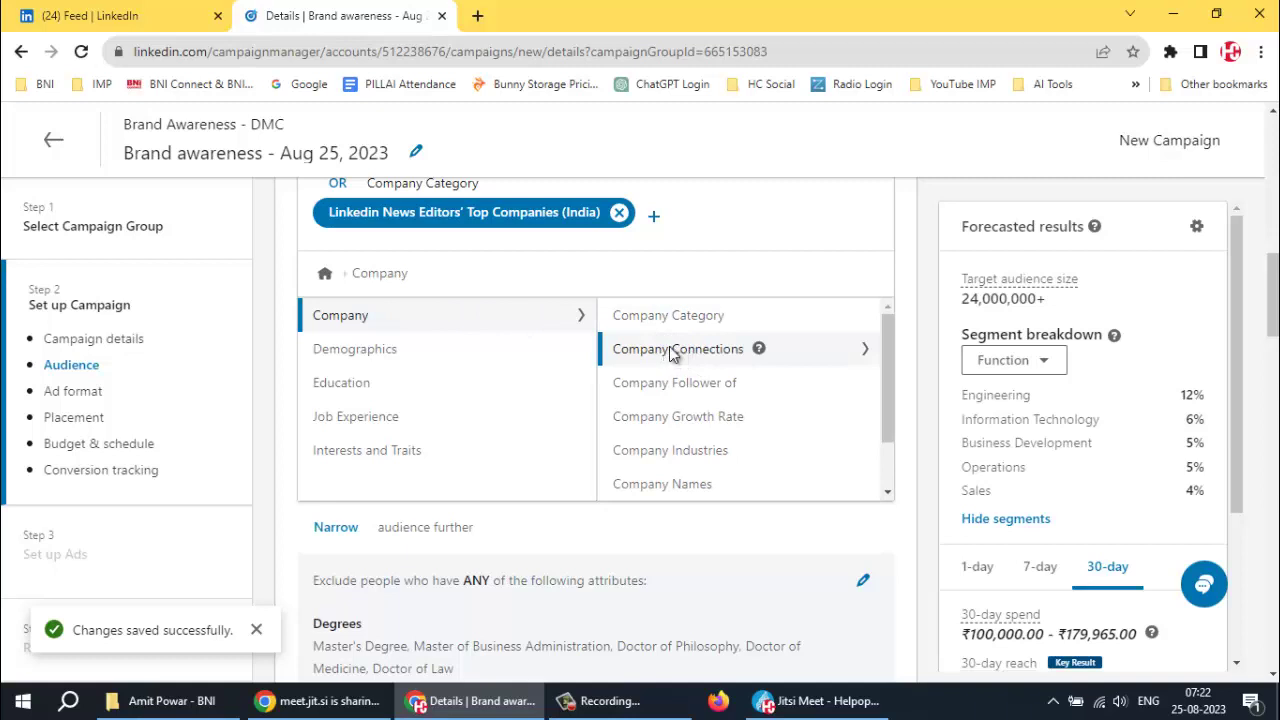
{"action": "left_click", "coordinate": [672, 352]}
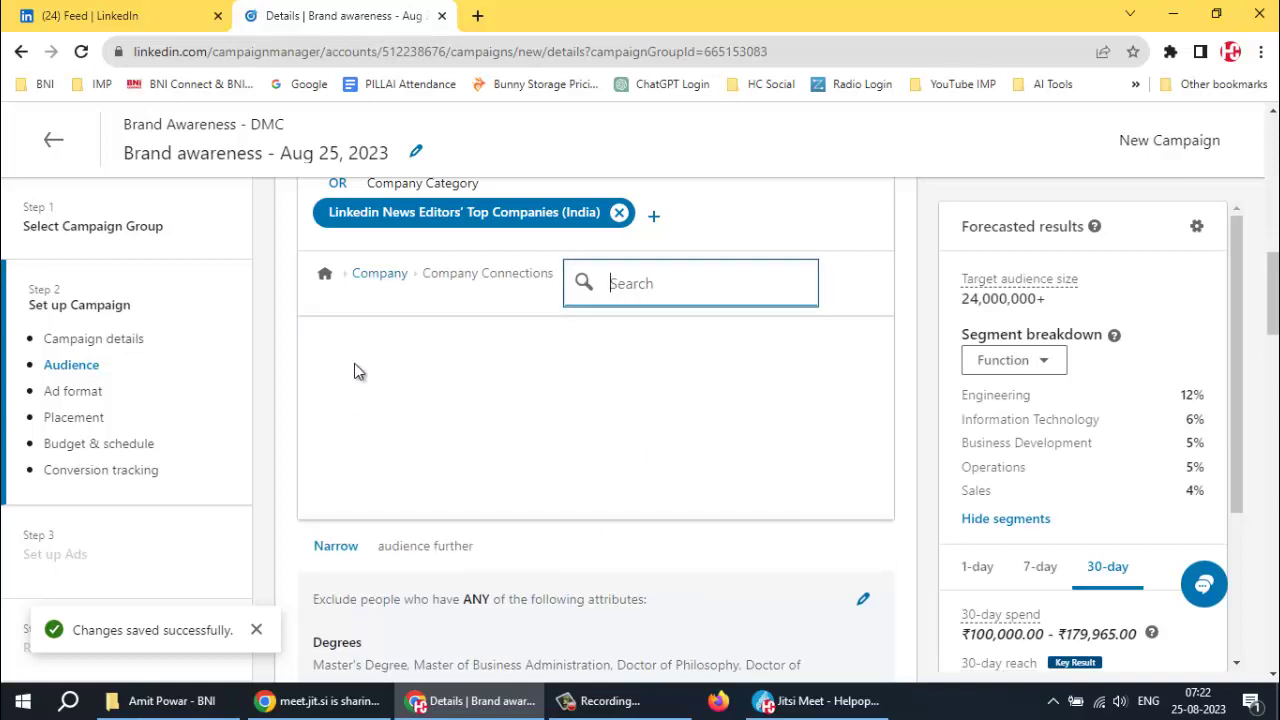
{"action": "scroll", "coordinate": [536, 389], "scroll_direction": "down", "scroll_amount": 10}
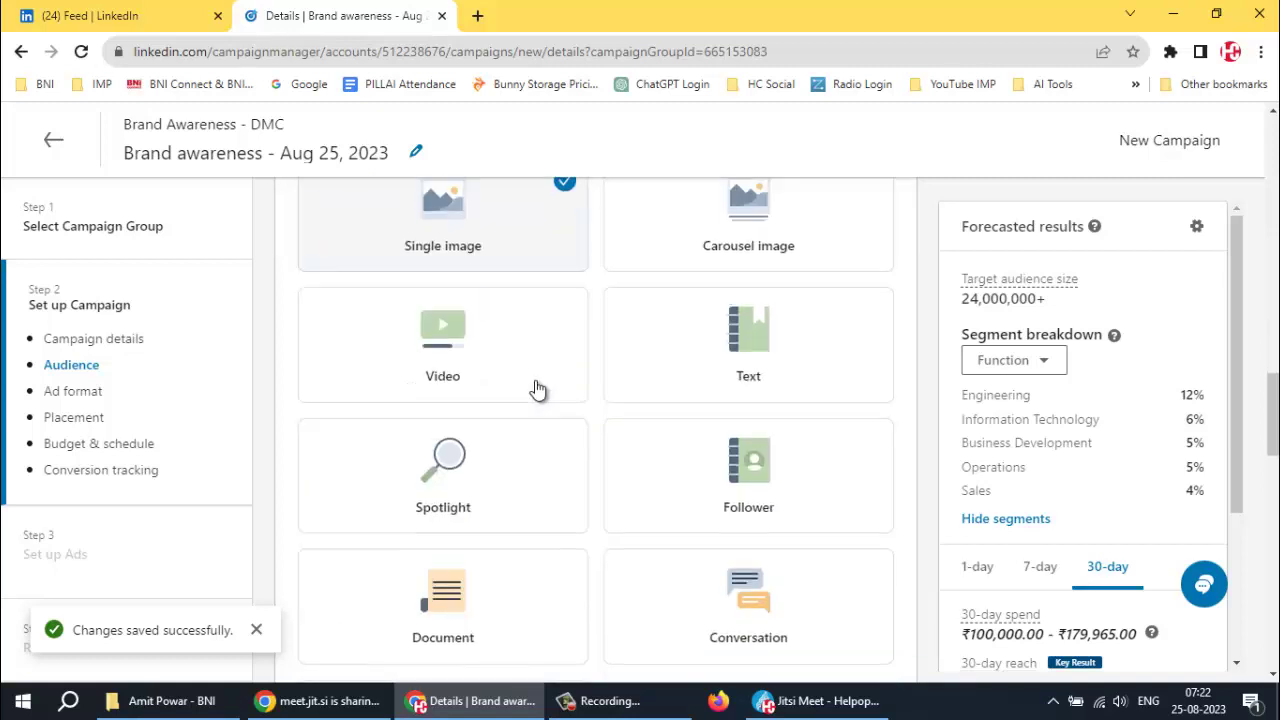
{"action": "scroll", "coordinate": [536, 389], "scroll_direction": "up", "scroll_amount": 7}
{"action": "scroll", "coordinate": [543, 377], "scroll_direction": "down", "scroll_amount": 6}
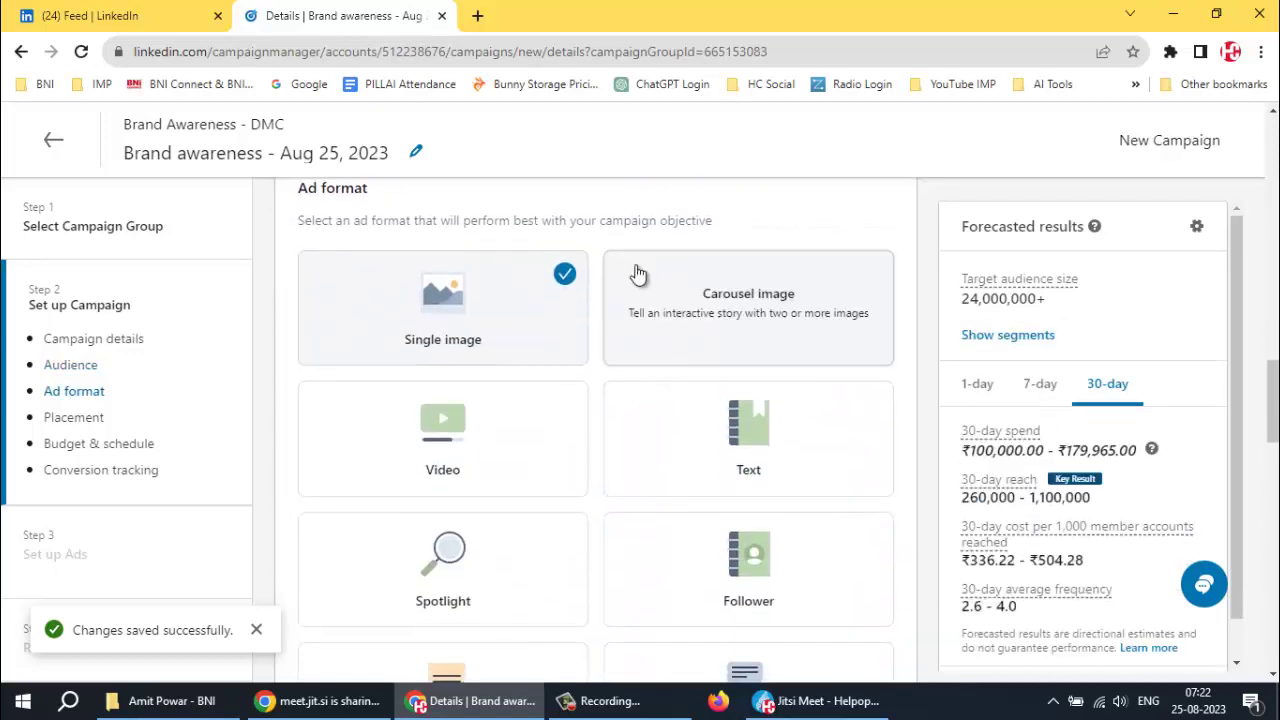
{"action": "scroll", "coordinate": [545, 278], "scroll_direction": "up", "scroll_amount": 5}
{"action": "scroll", "coordinate": [540, 283], "scroll_direction": "up", "scroll_amount": 5}
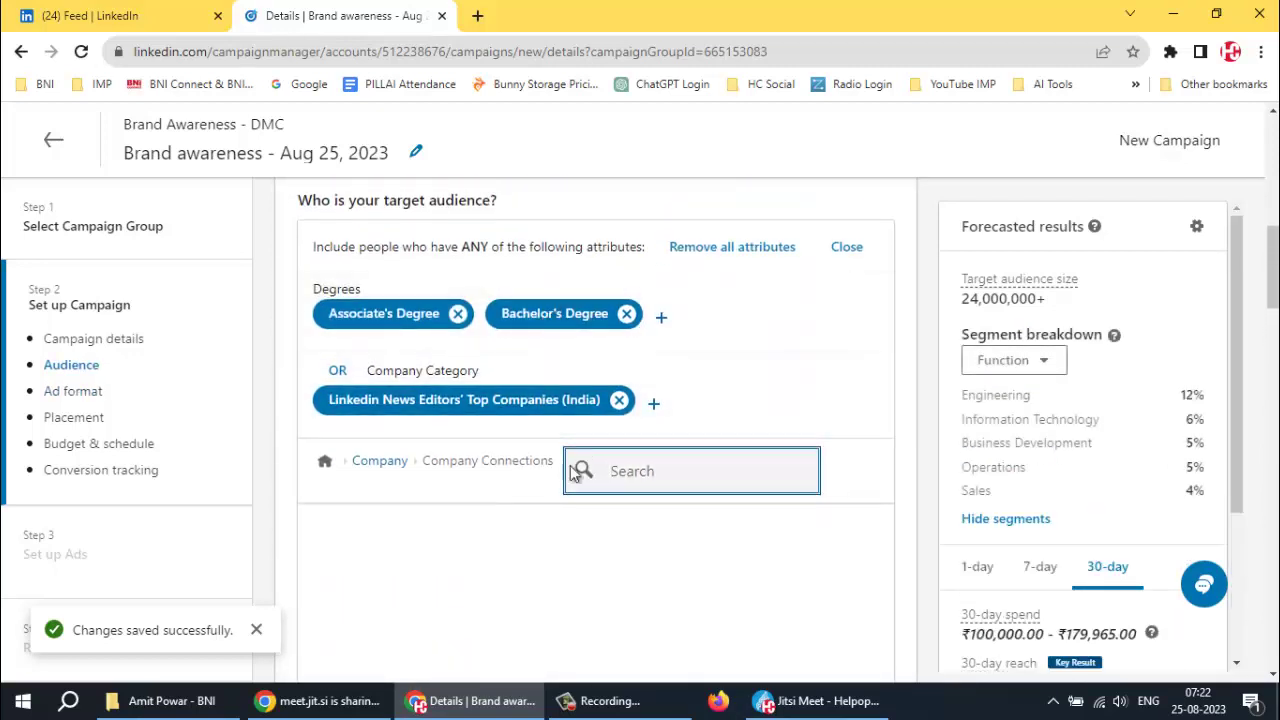
{"action": "left_click", "coordinate": [382, 462]}
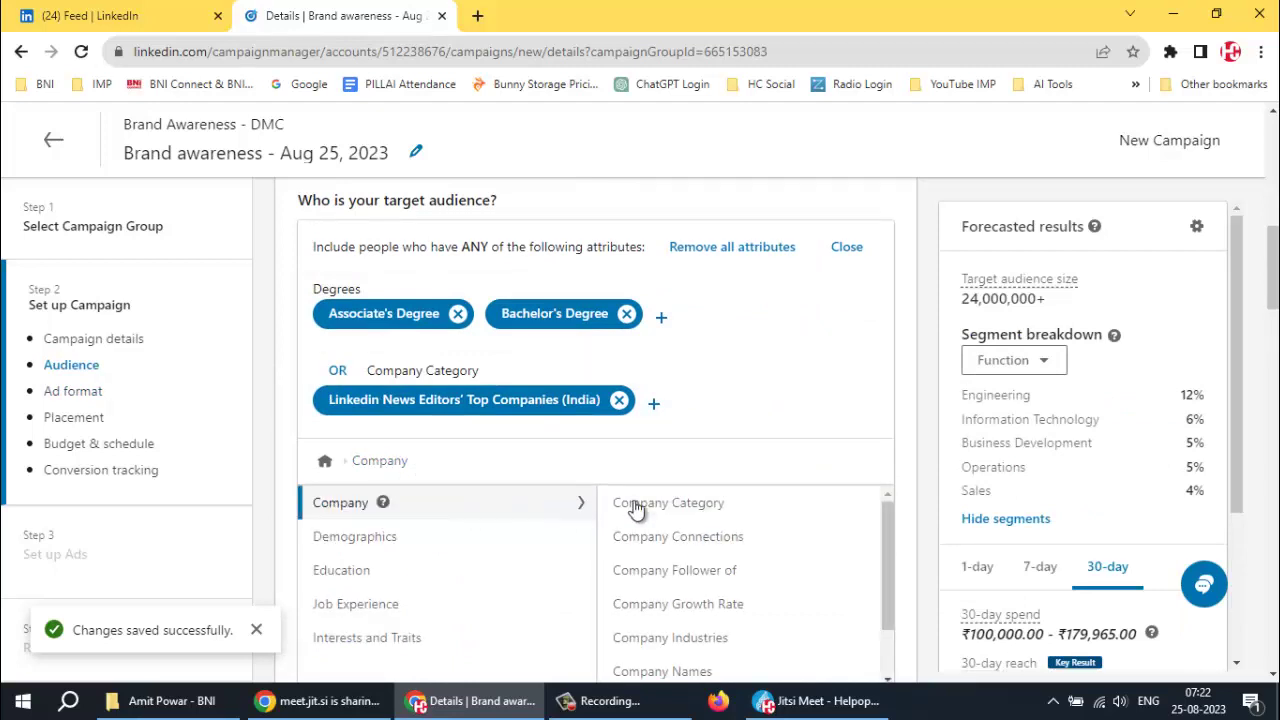
{"action": "scroll", "coordinate": [877, 480], "scroll_direction": "down", "scroll_amount": 1}
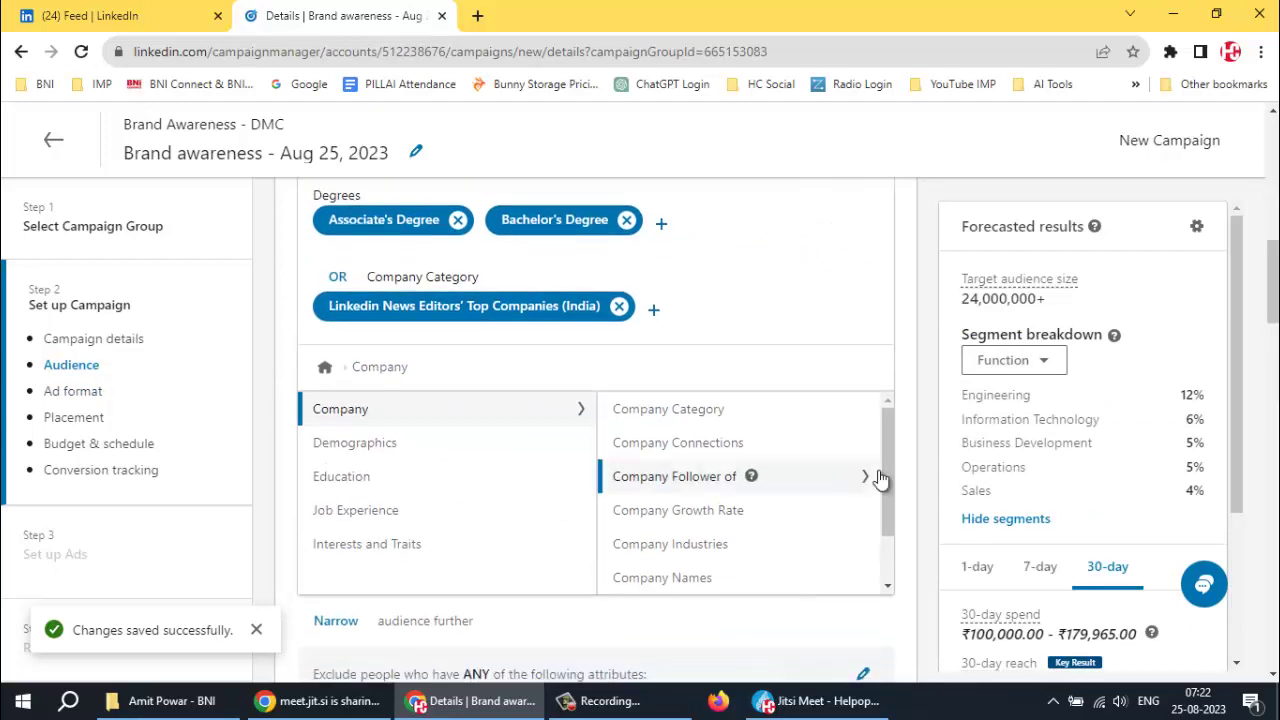
Under Company Follower of, target followers of Helpopedia EduTech and return to Company options
{"action": "left_click", "coordinate": [700, 477]}
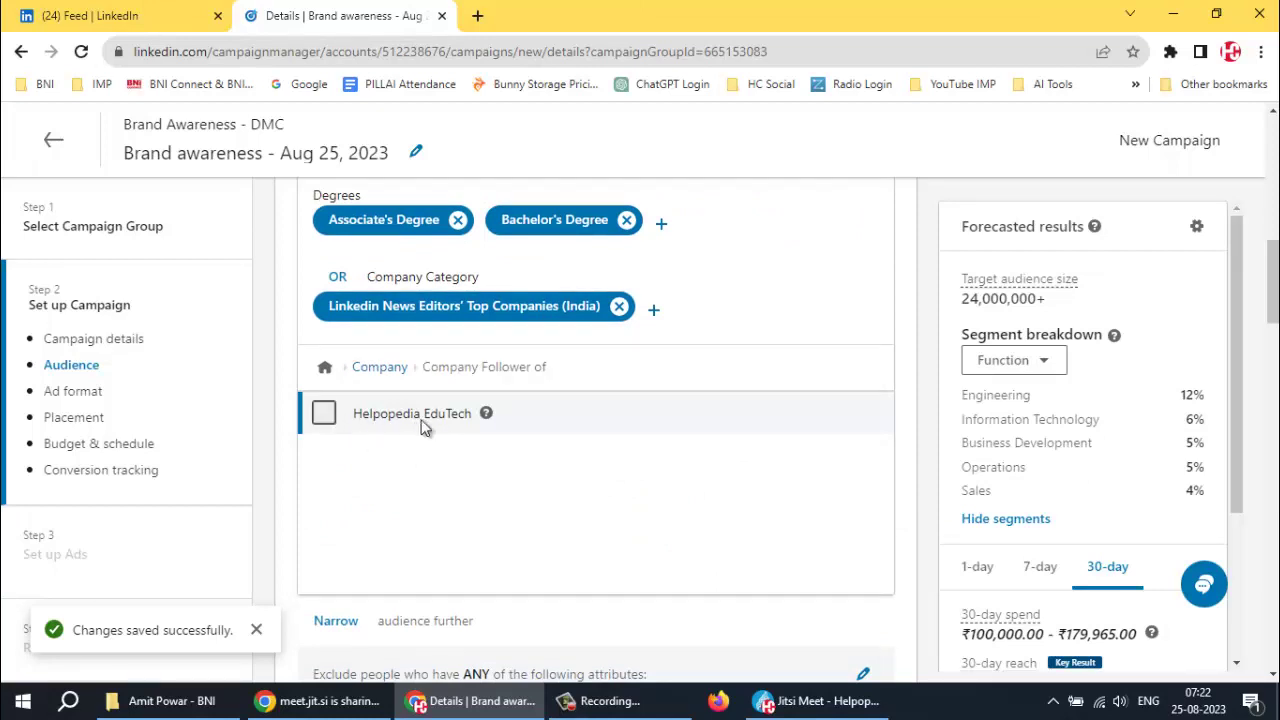
{"action": "left_click", "coordinate": [323, 415]}
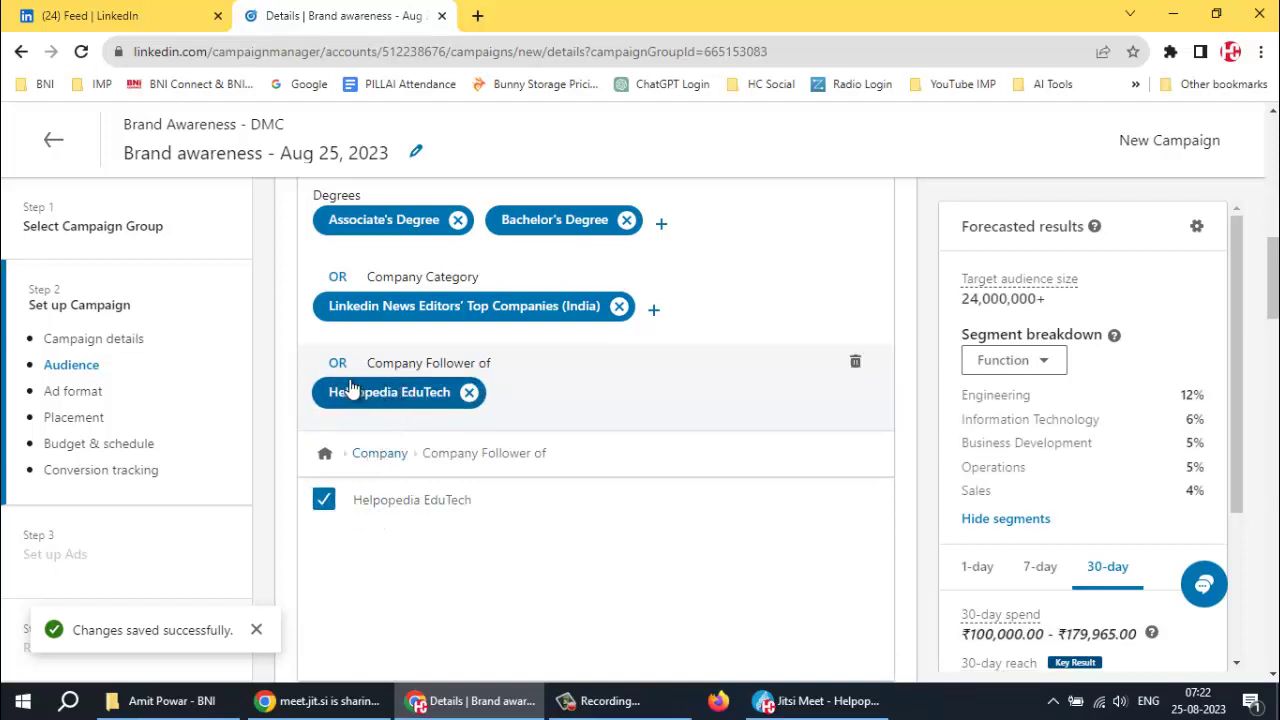
{"action": "left_click", "coordinate": [377, 455]}
{"action": "scroll", "coordinate": [905, 473], "scroll_direction": "down", "scroll_amount": 1}
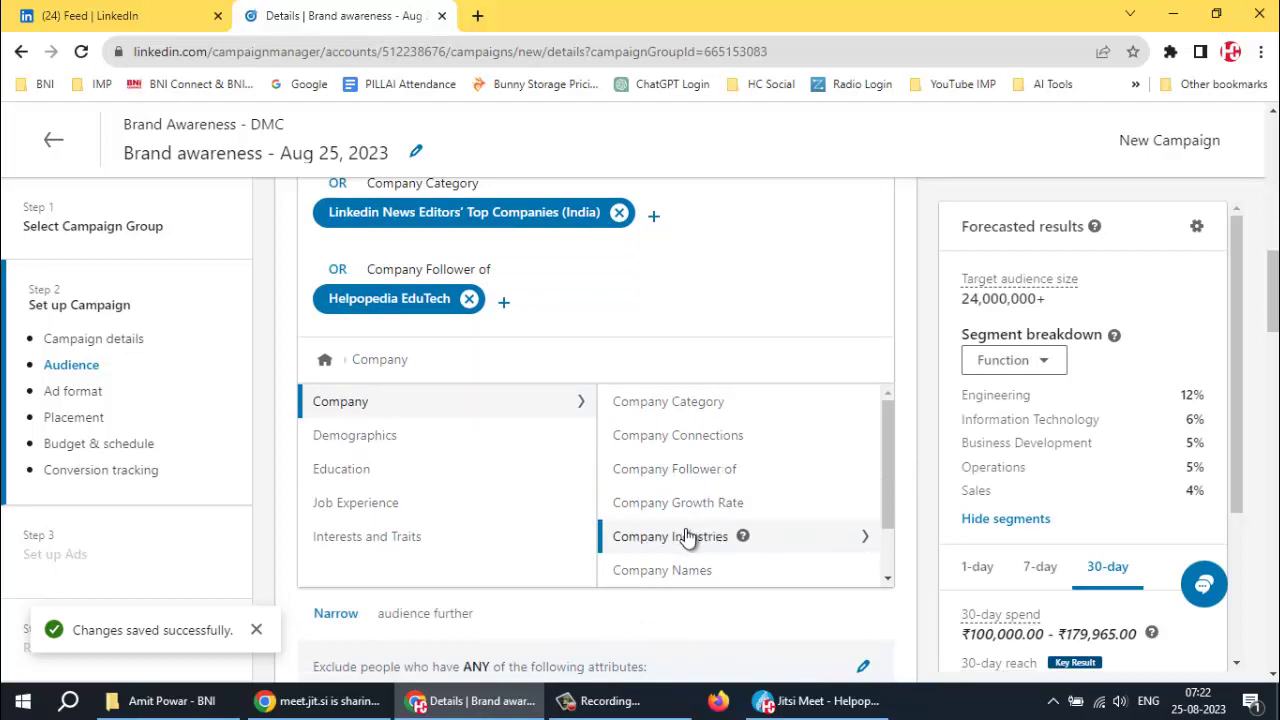
In Demographics > Member Age, certify non-discriminatory use and target ages 18 to 24, 25 to 34, 35 to 54
{"action": "scroll", "coordinate": [688, 557], "scroll_direction": "down", "scroll_amount": 1}
{"action": "scroll", "coordinate": [688, 557], "scroll_direction": "down", "scroll_amount": 1}
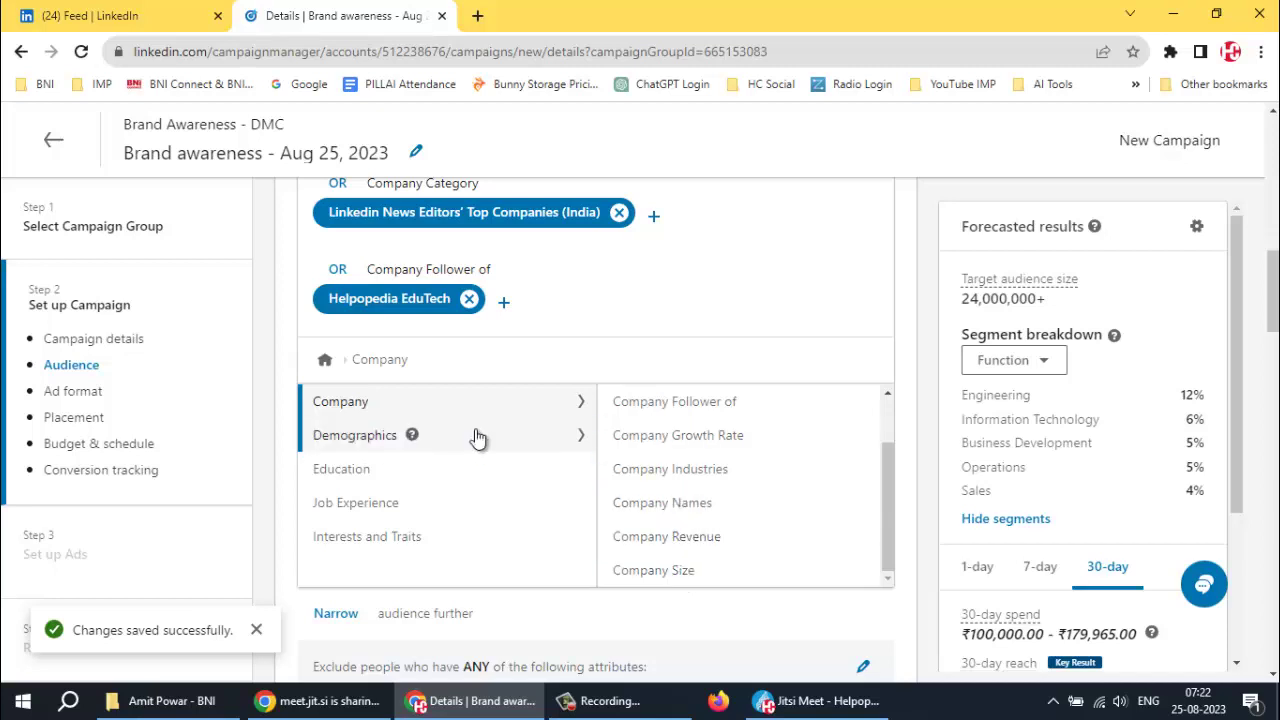
{"action": "left_click", "coordinate": [360, 442]}
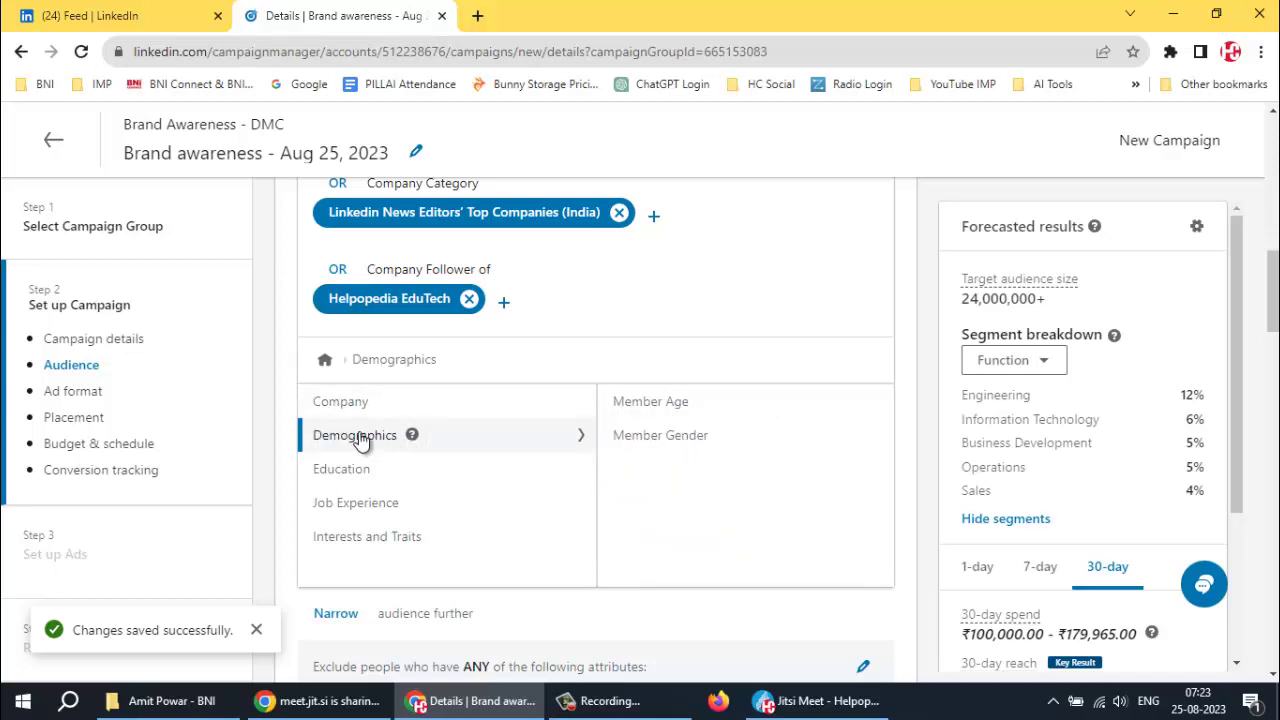
{"action": "left_click", "coordinate": [651, 405]}
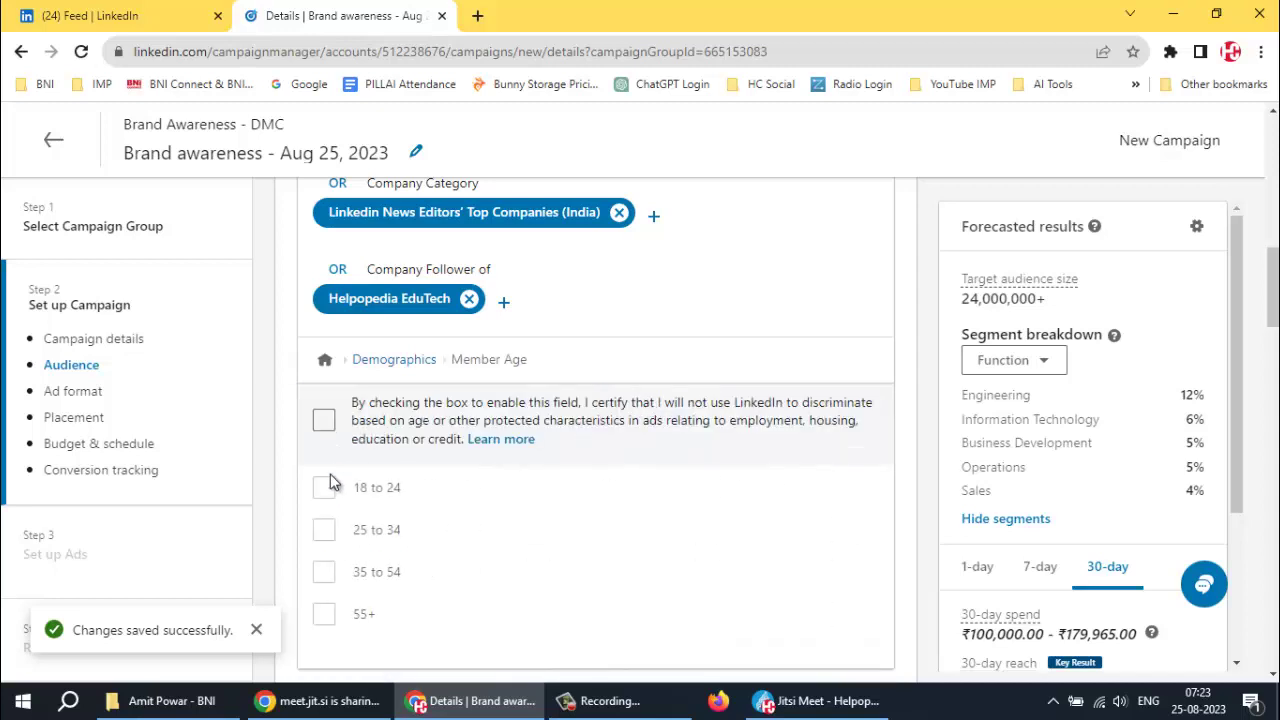
{"action": "scroll", "coordinate": [521, 506], "scroll_direction": "down", "scroll_amount": 1}
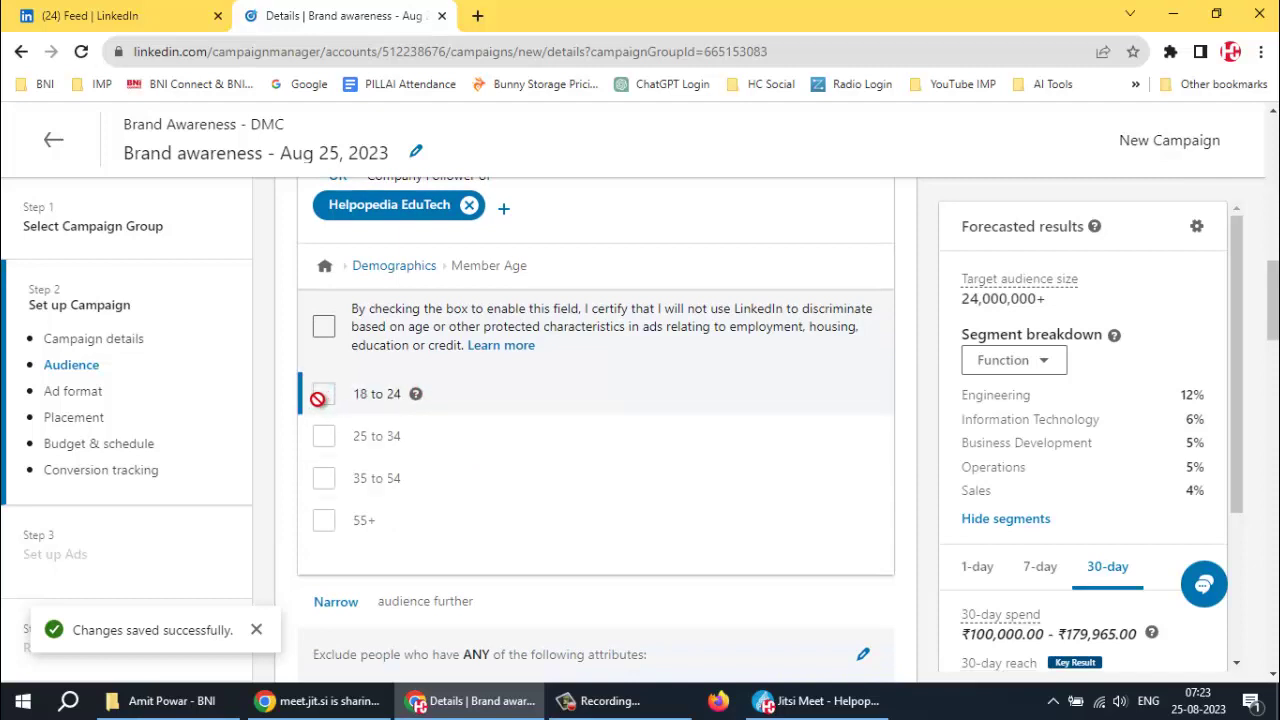
{"action": "left_click", "coordinate": [323, 326]}
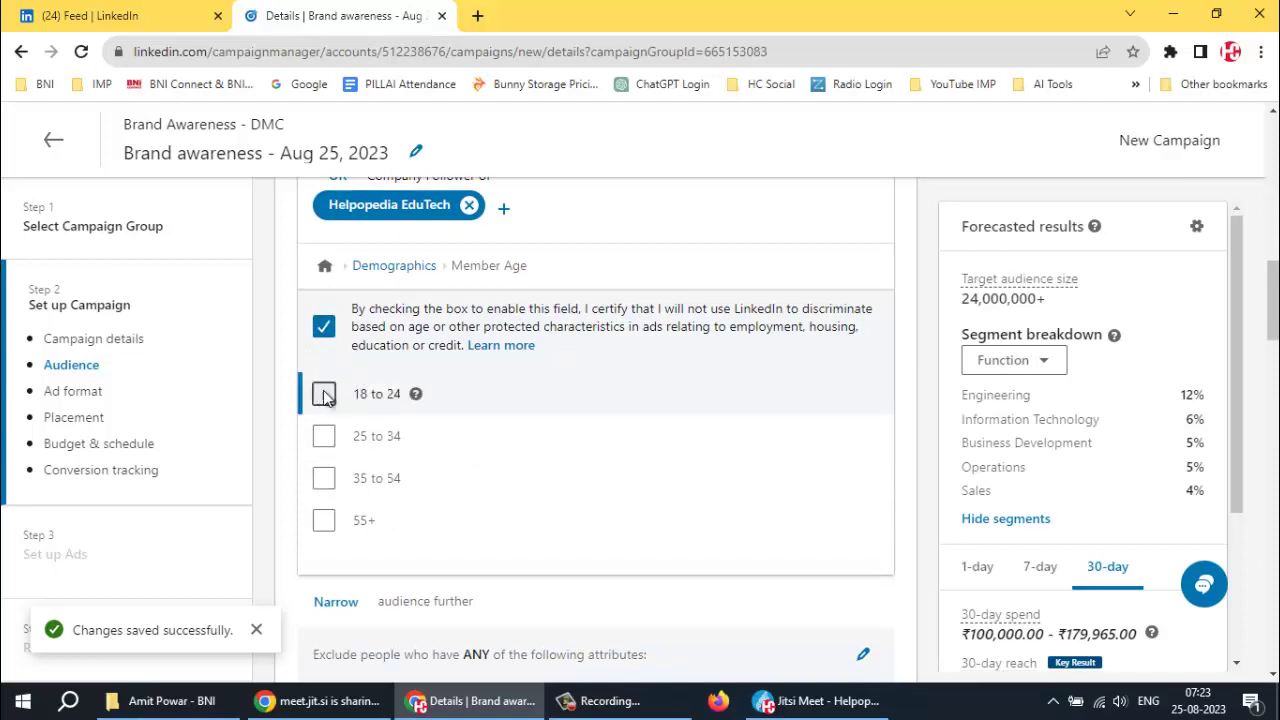
{"action": "left_click", "coordinate": [324, 395]}
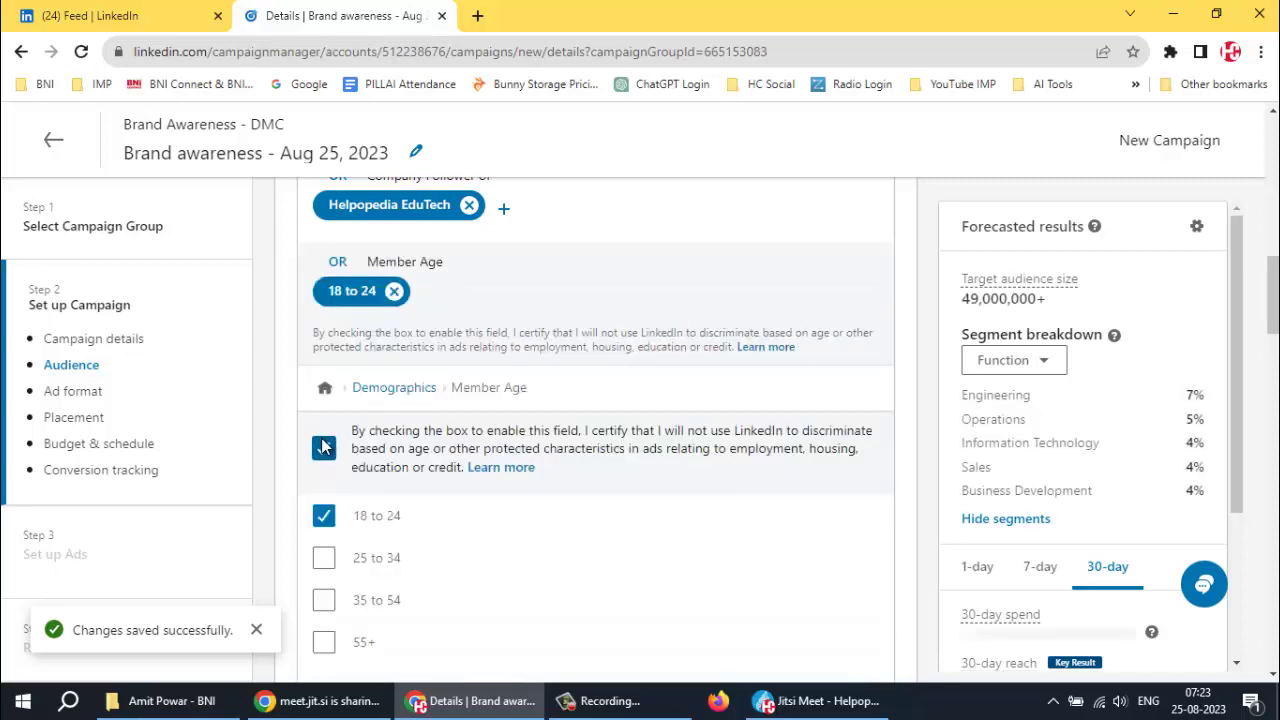
{"action": "left_click", "coordinate": [355, 613]}
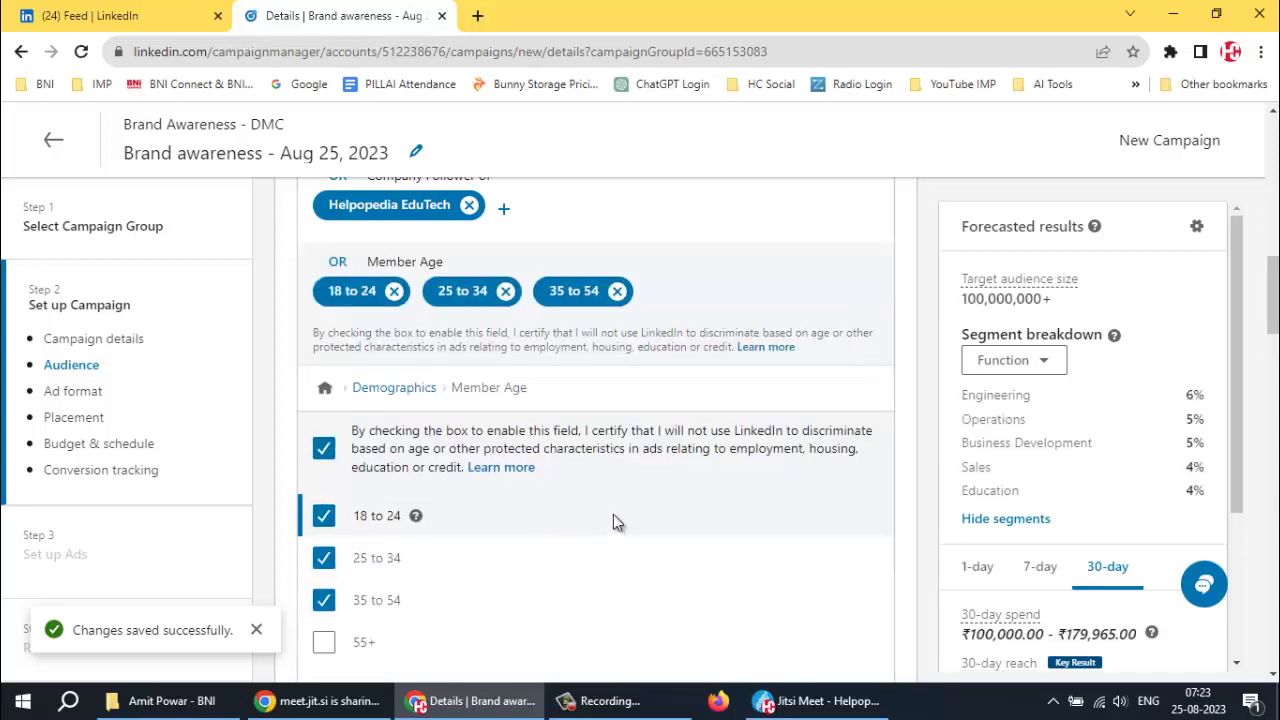
{"action": "scroll", "coordinate": [613, 514], "scroll_direction": "down", "scroll_amount": 2}
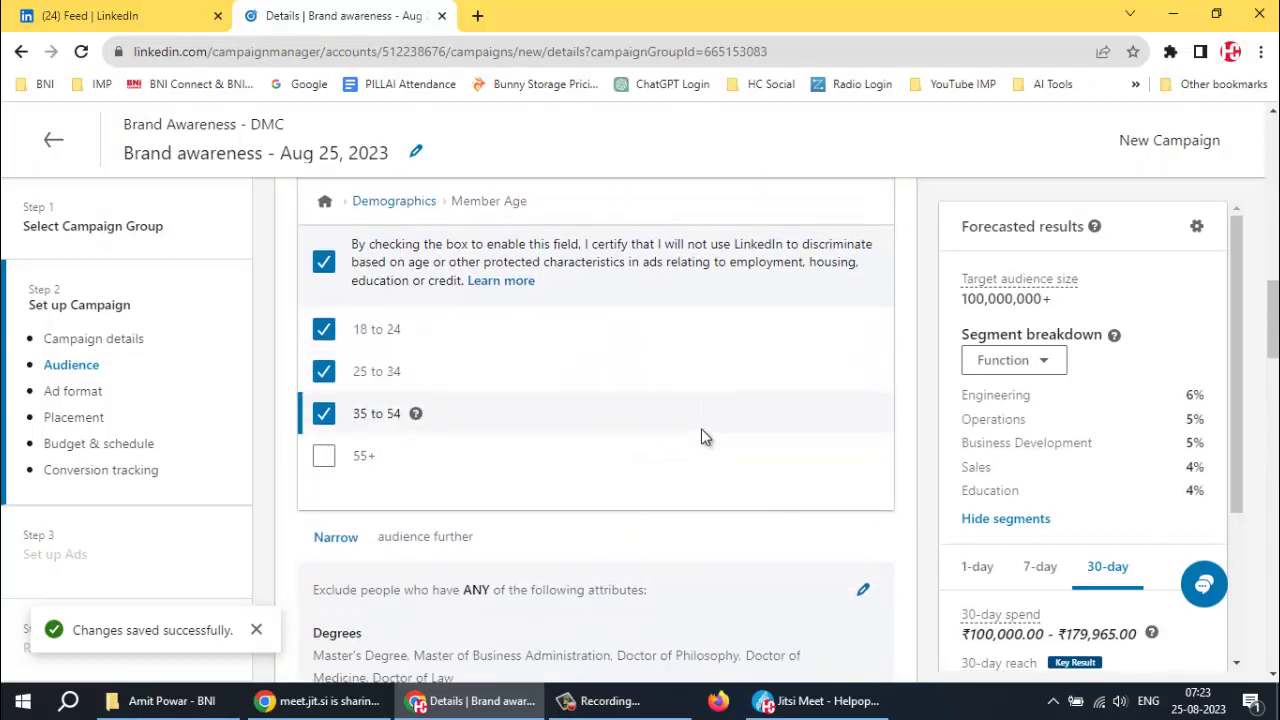
{"action": "scroll", "coordinate": [700, 432], "scroll_direction": "up", "scroll_amount": 1}
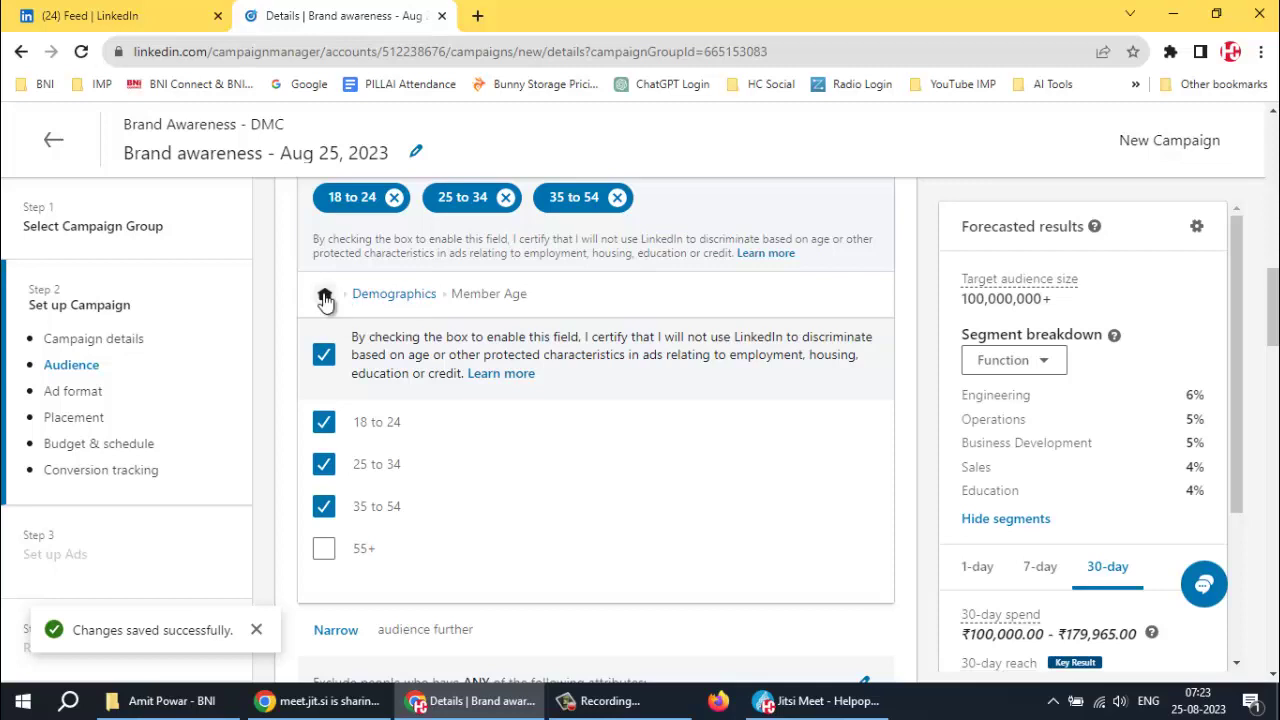
Go to Education > Degrees and look up Bachelor degrees
{"action": "left_click", "coordinate": [324, 295]}
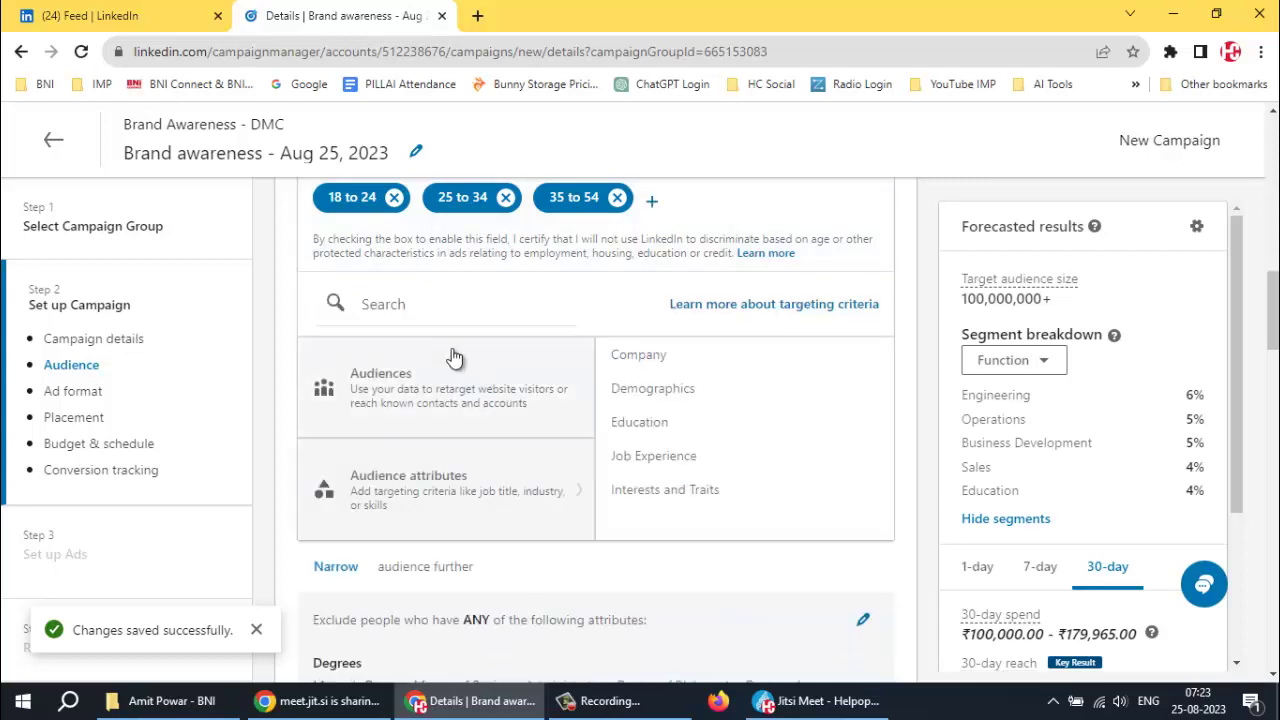
{"action": "left_click", "coordinate": [640, 423]}
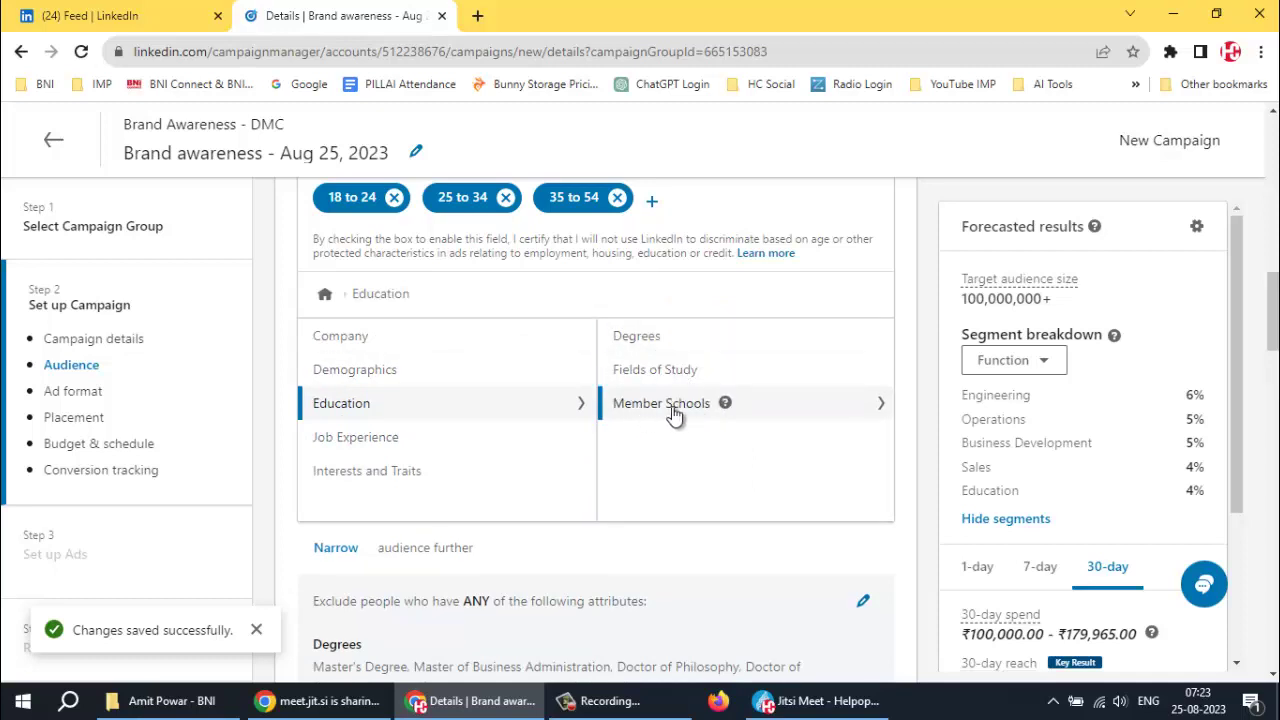
{"action": "left_click", "coordinate": [659, 337]}
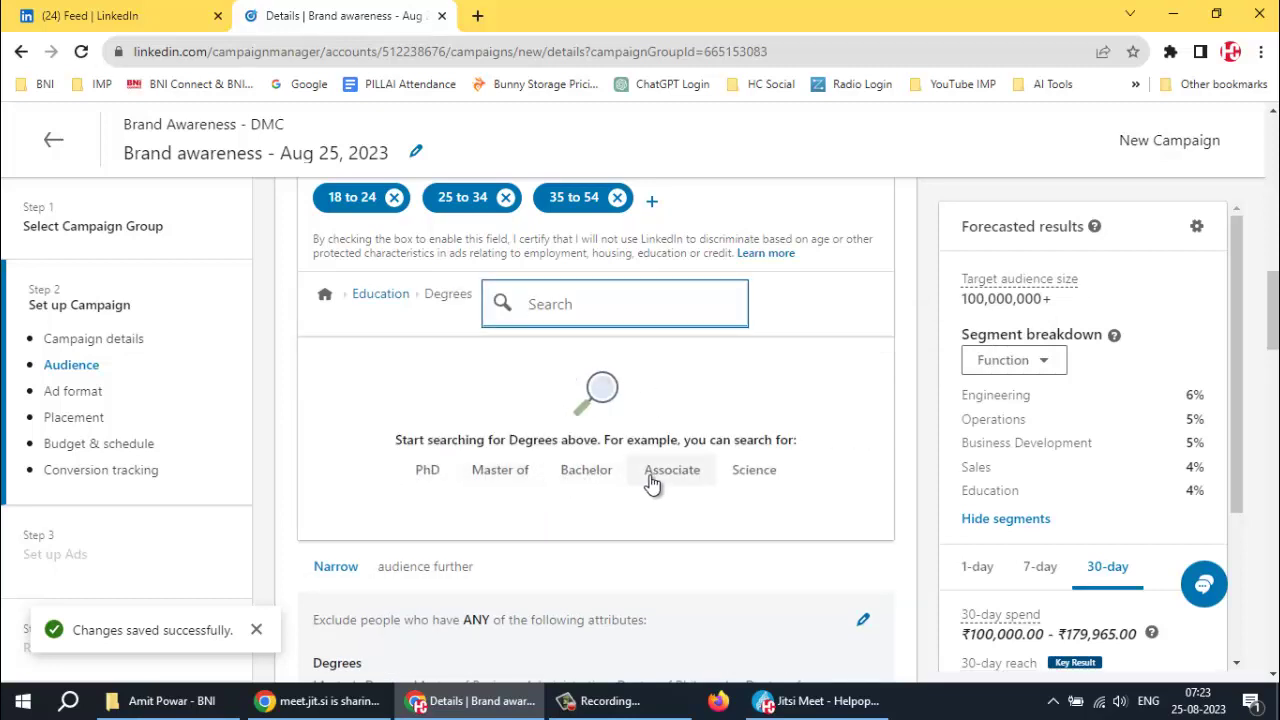
{"action": "left_click", "coordinate": [588, 472]}
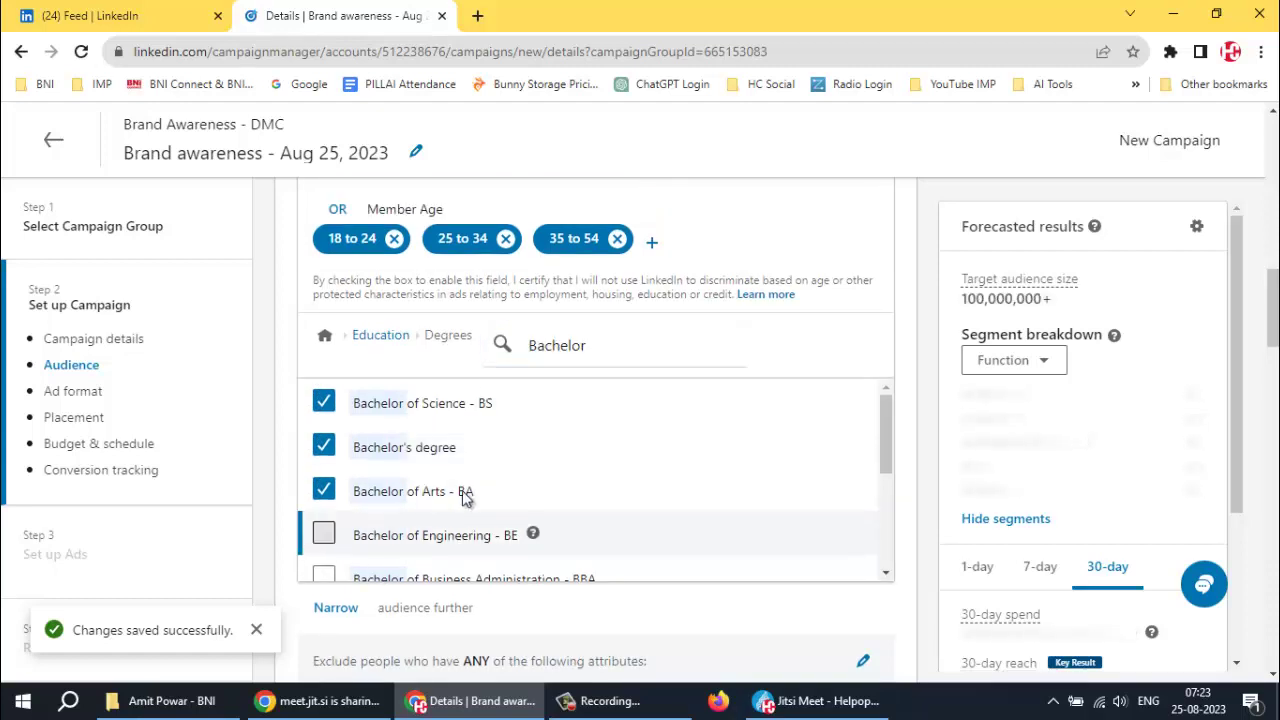
Add BBA, BTech, BCom and BEd to the targeted degrees
{"action": "scroll", "coordinate": [465, 498], "scroll_direction": "down", "scroll_amount": 3}
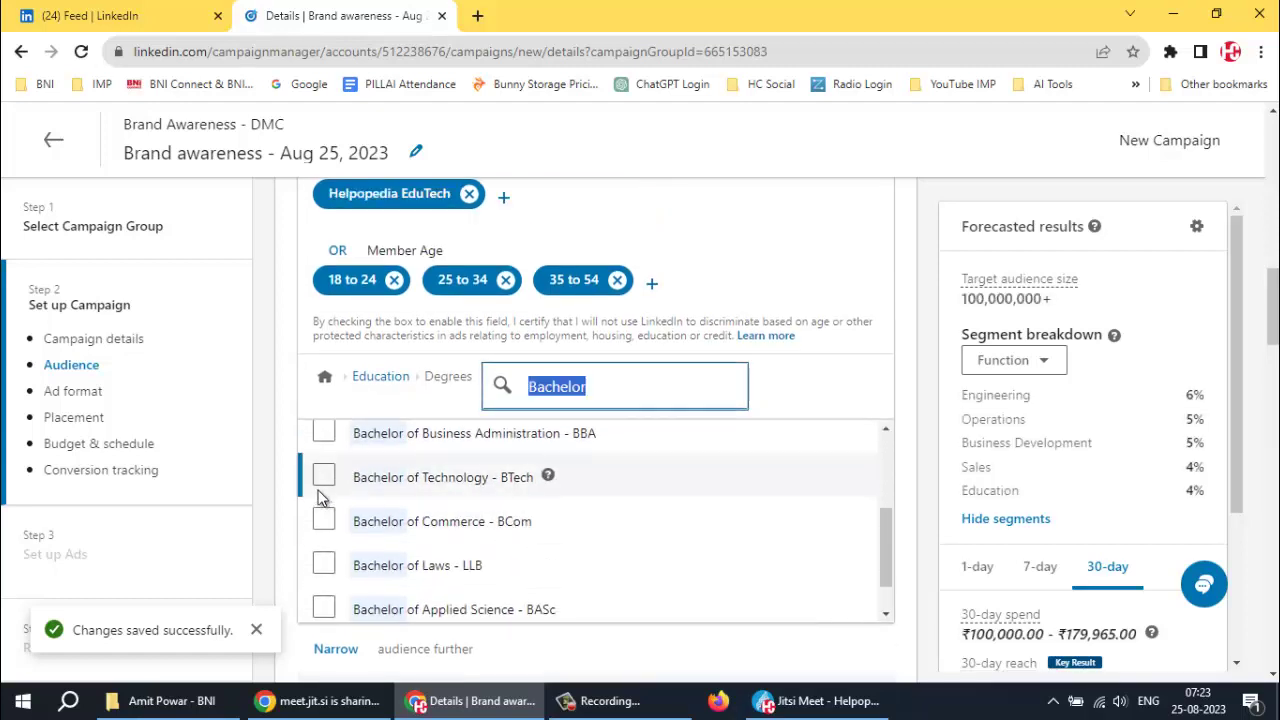
{"action": "left_click", "coordinate": [322, 431]}
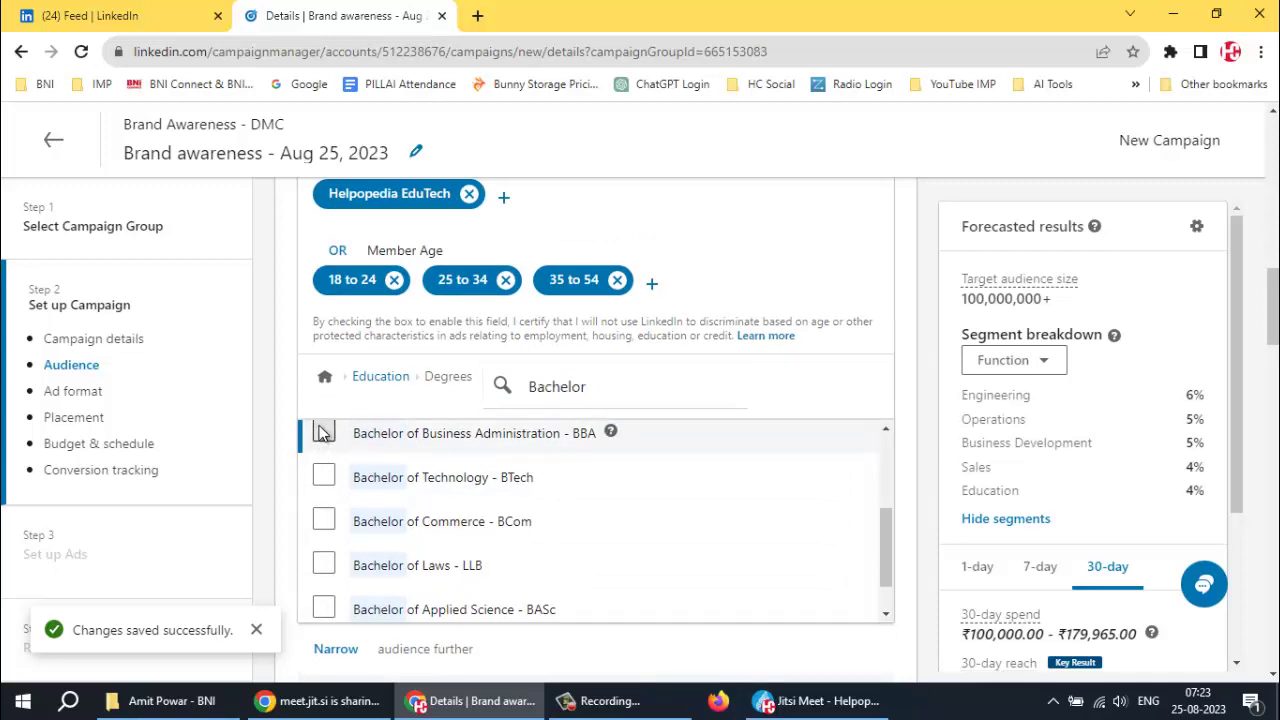
{"action": "left_click", "coordinate": [322, 431]}
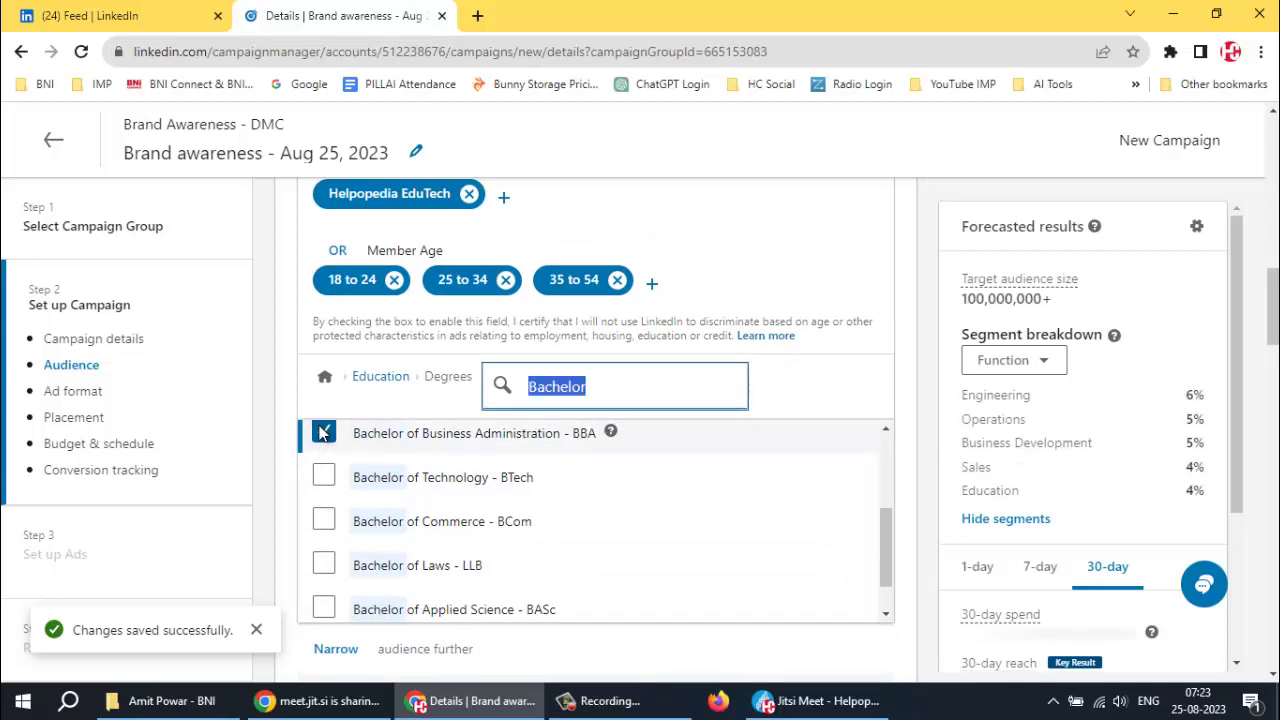
{"action": "left_click", "coordinate": [313, 479]}
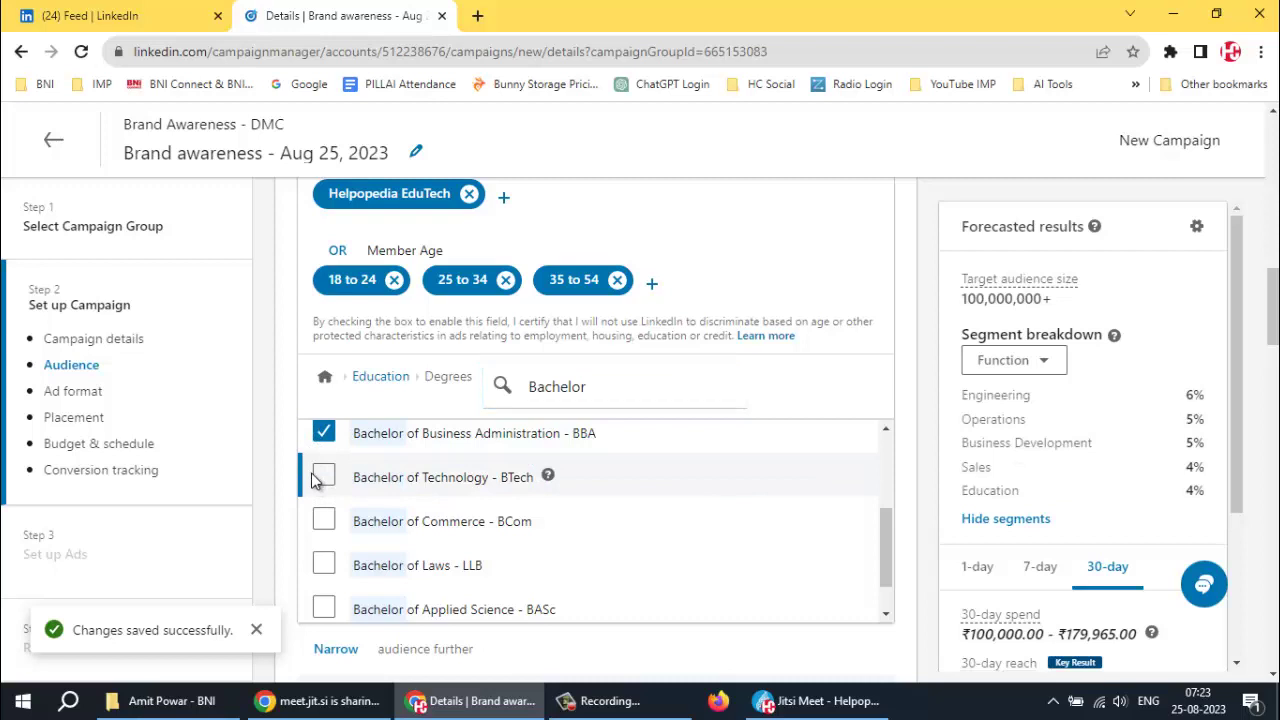
{"action": "left_click", "coordinate": [320, 562]}
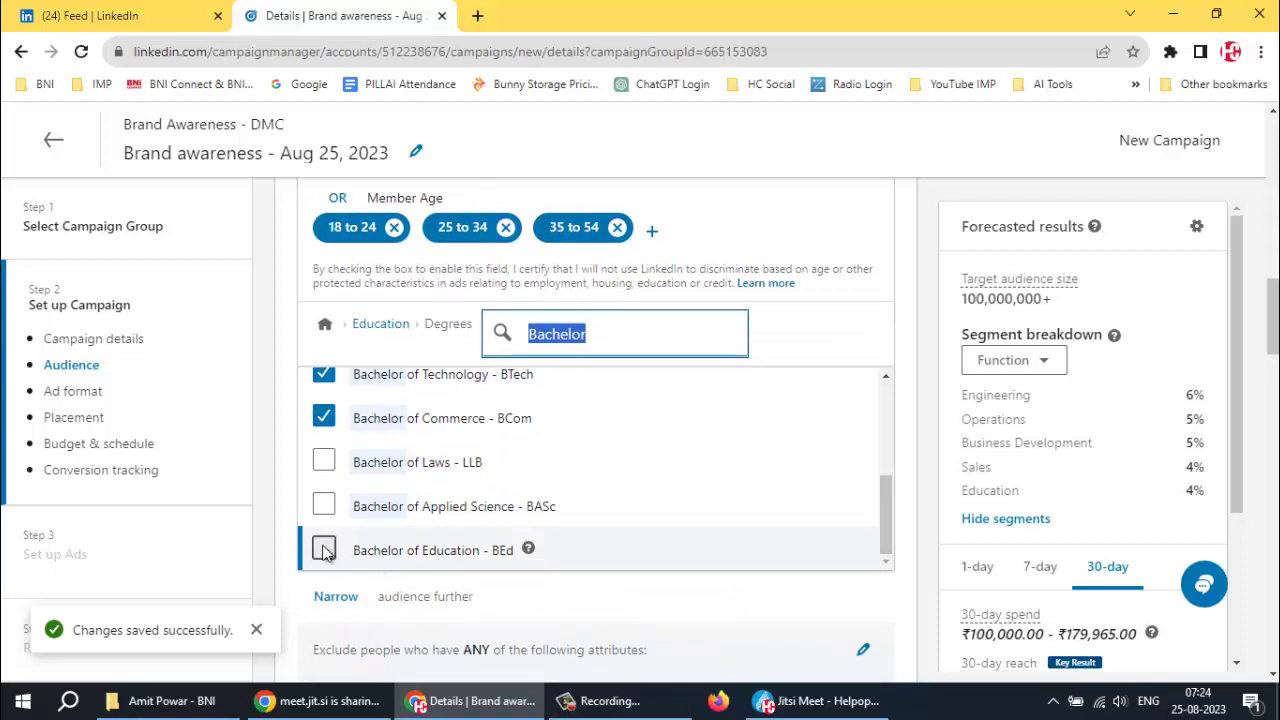
{"action": "left_click", "coordinate": [324, 553]}
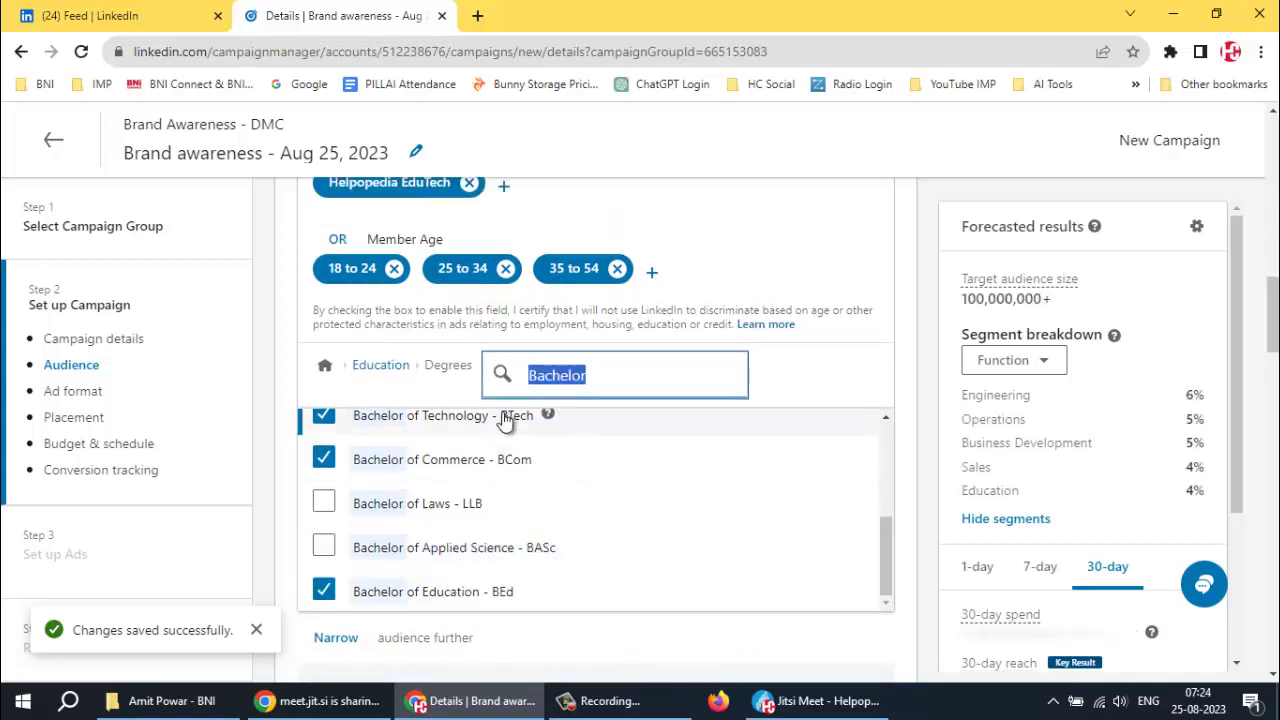
{"action": "left_click", "coordinate": [380, 367]}
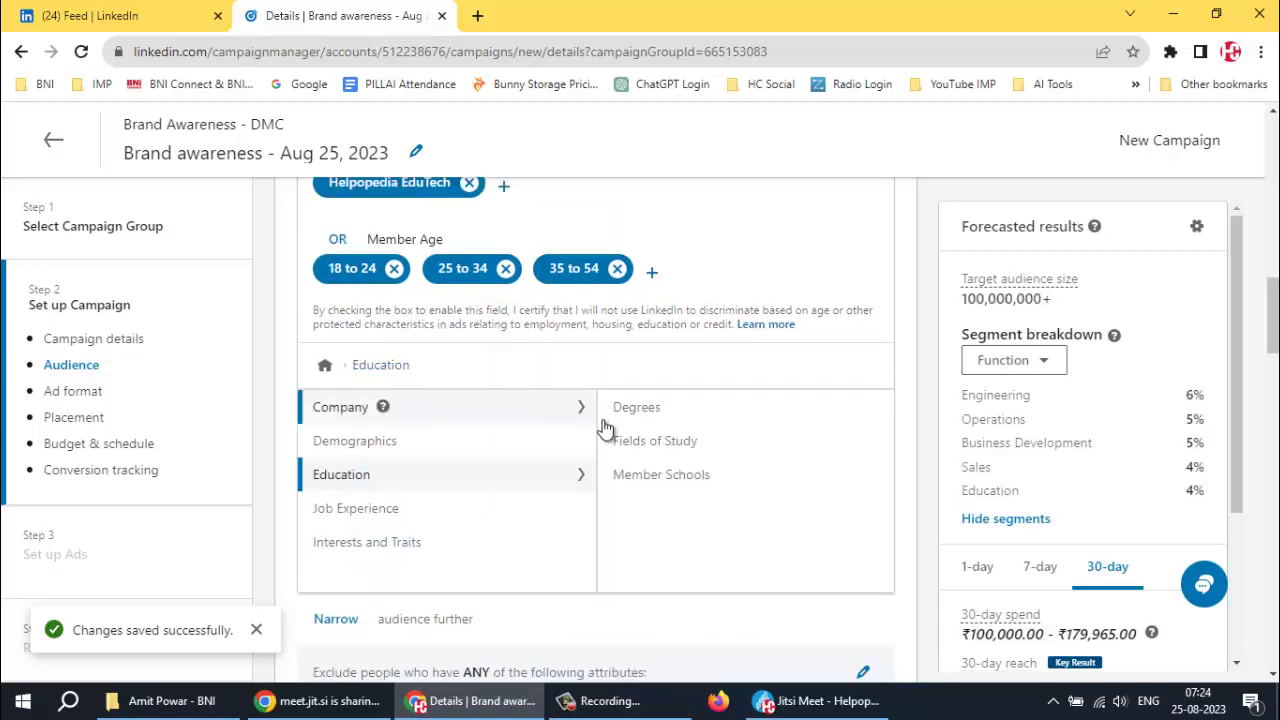
Add the Computer Science suggestion plus Computer and Information Sciences Support Services and General as fields of study
{"action": "left_click", "coordinate": [665, 445]}
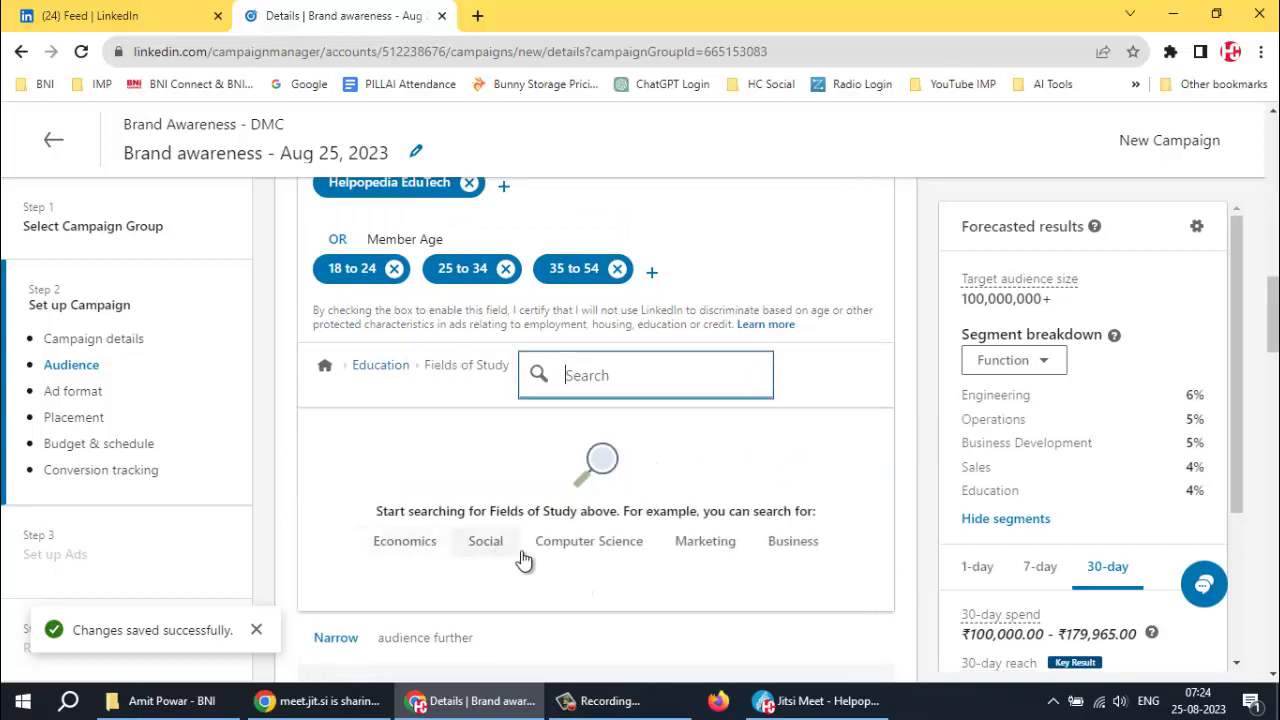
{"action": "left_click", "coordinate": [589, 541]}
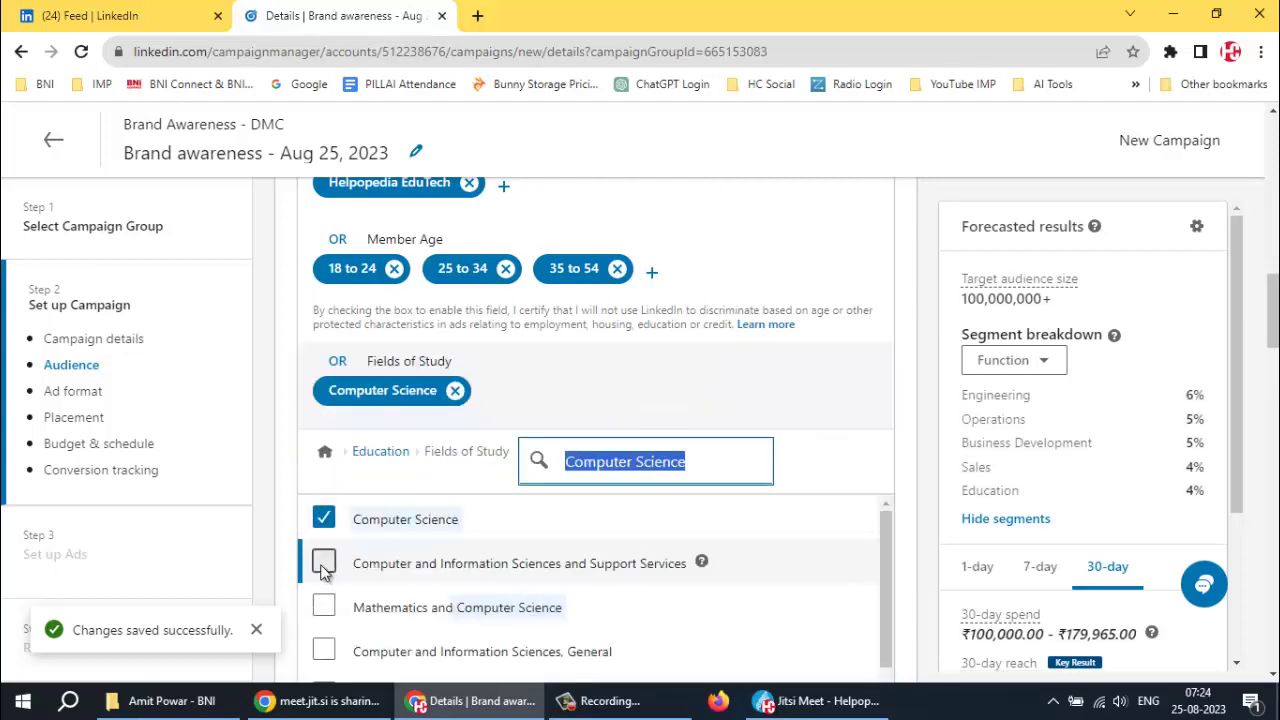
{"action": "left_click", "coordinate": [323, 563]}
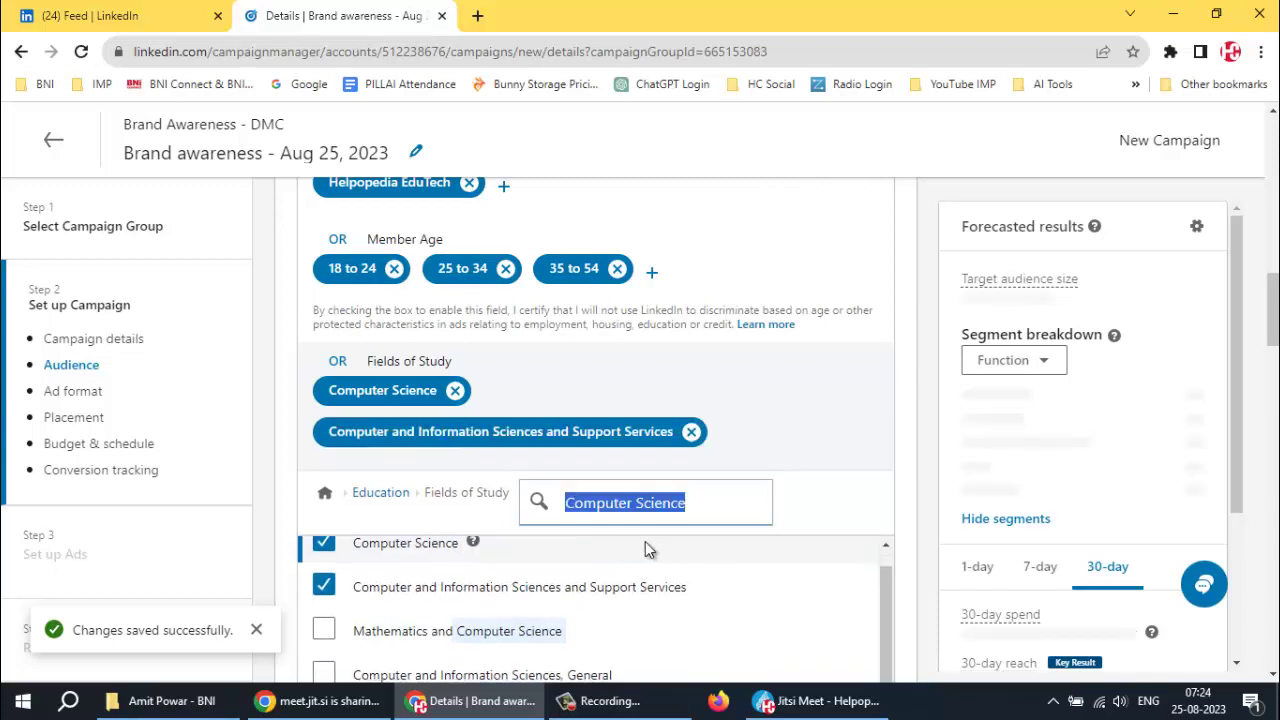
{"action": "scroll", "coordinate": [936, 520], "scroll_direction": "down", "scroll_amount": 4}
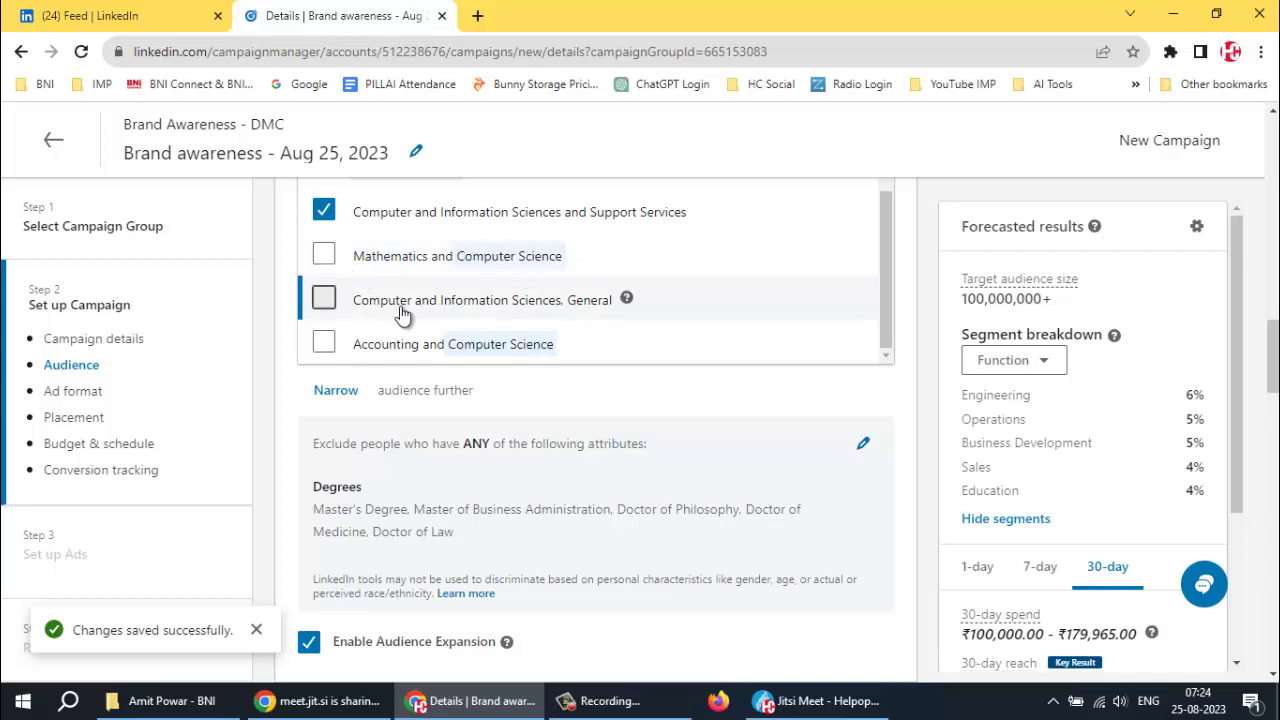
{"action": "left_click", "coordinate": [324, 300]}
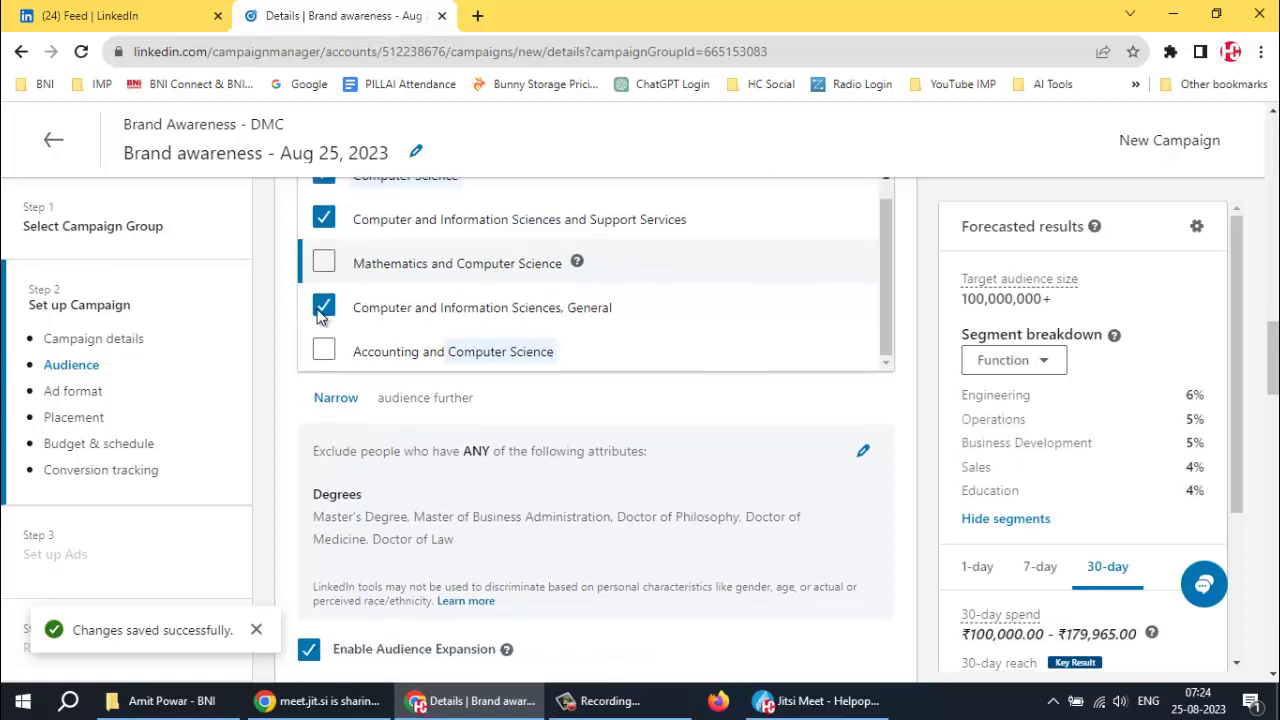
{"action": "scroll", "coordinate": [417, 291], "scroll_direction": "down", "scroll_amount": 1}
{"action": "scroll", "coordinate": [645, 326], "scroll_direction": "up", "scroll_amount": 4}
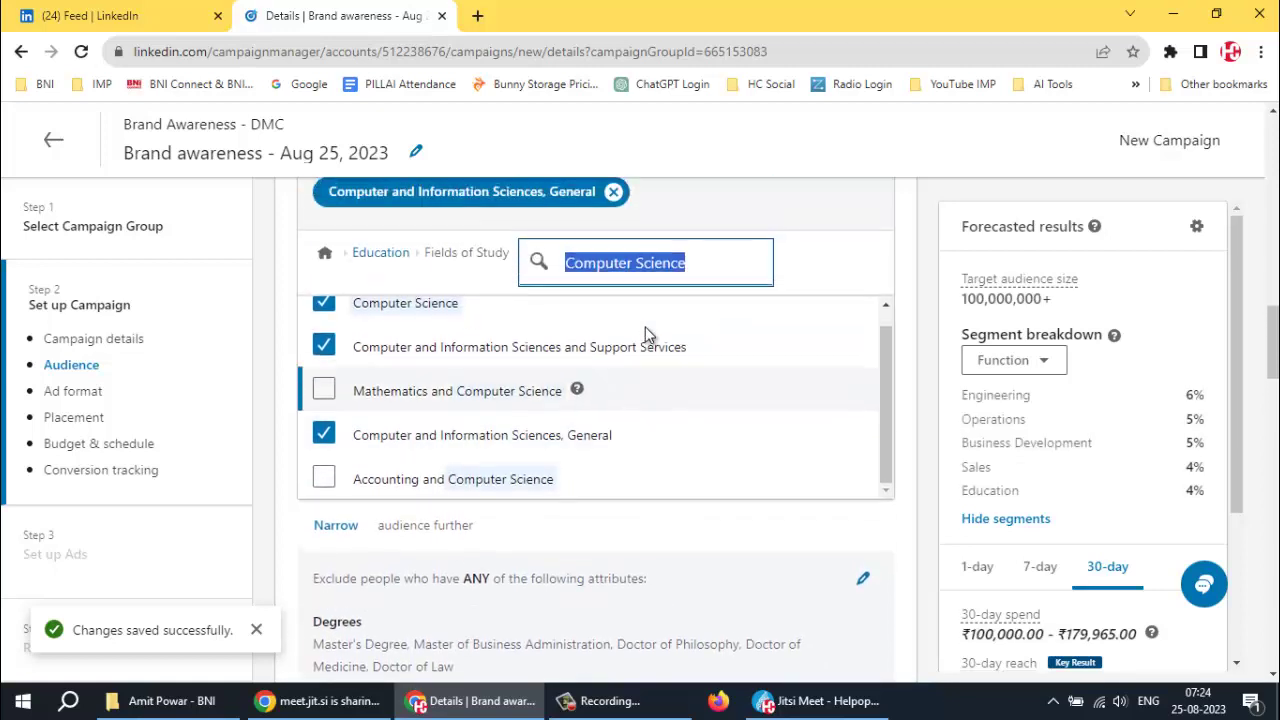
{"action": "scroll", "coordinate": [613, 341], "scroll_direction": "up", "scroll_amount": 2}
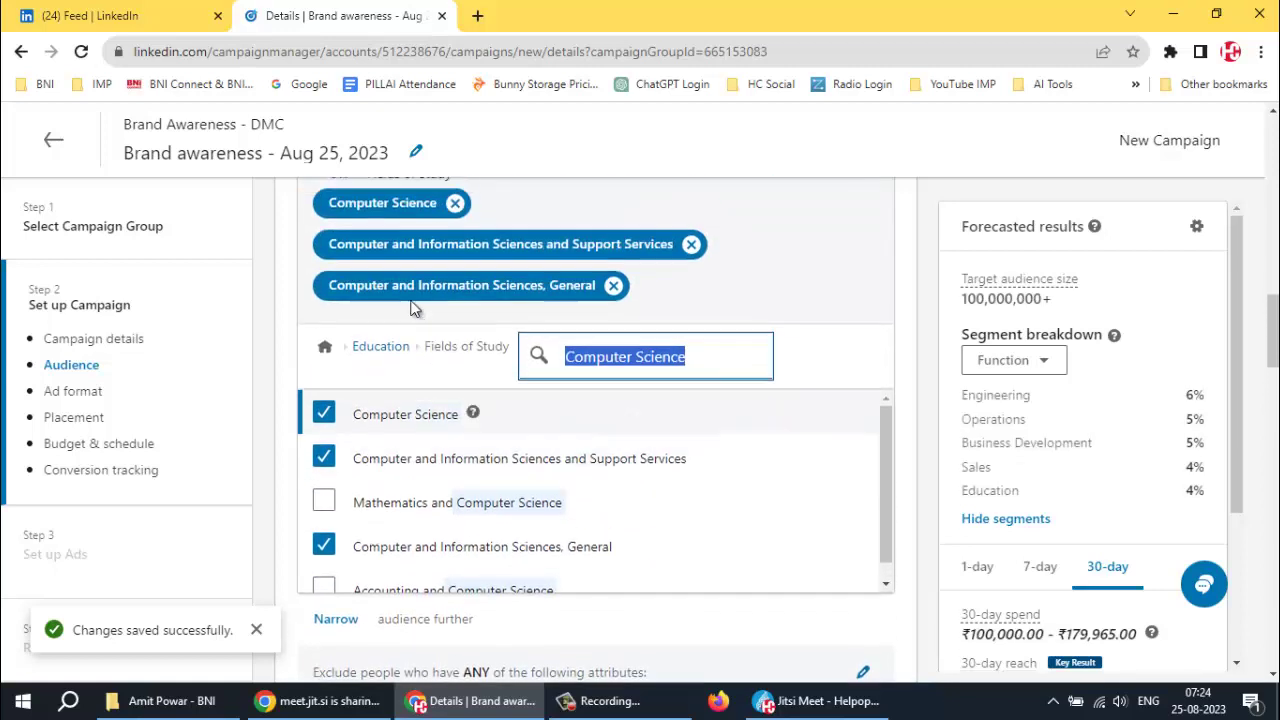
{"action": "left_click", "coordinate": [376, 356]}
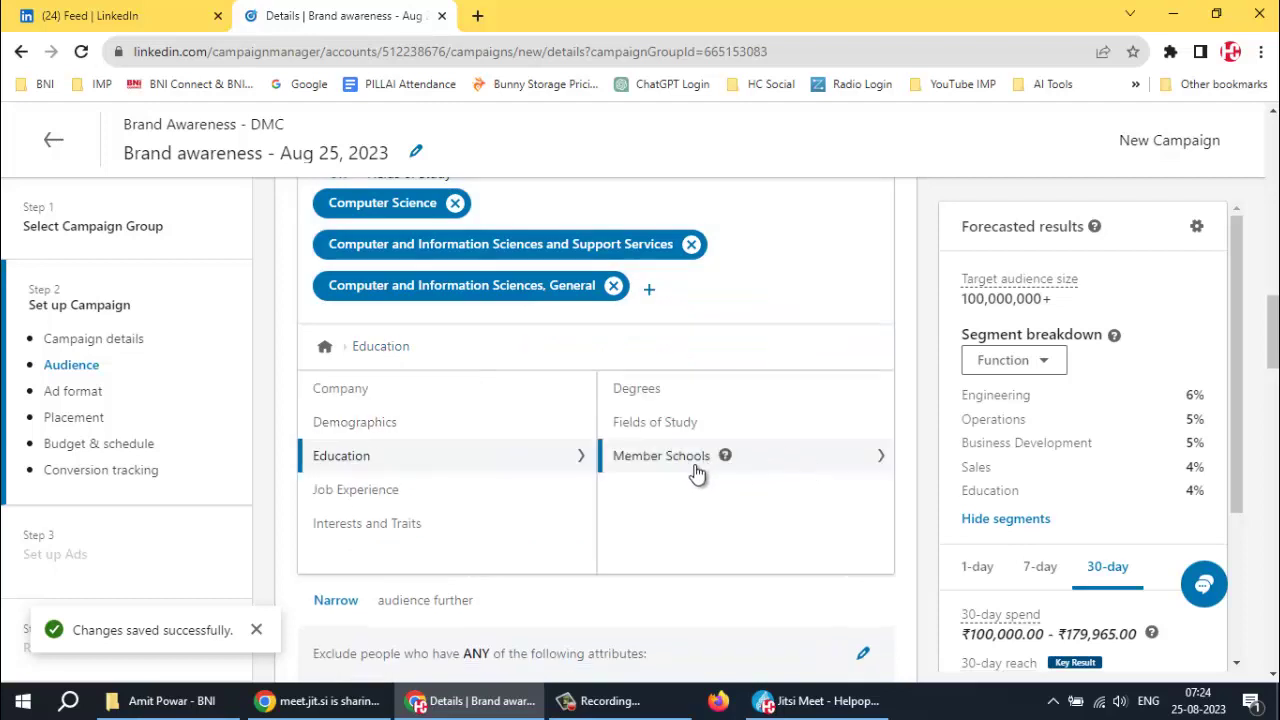
Search 'Mumbai Uni' and target University of Mumbai, Mumbai University Mumbai and Amity University Mumbai as member schools
{"action": "left_click", "coordinate": [676, 456]}
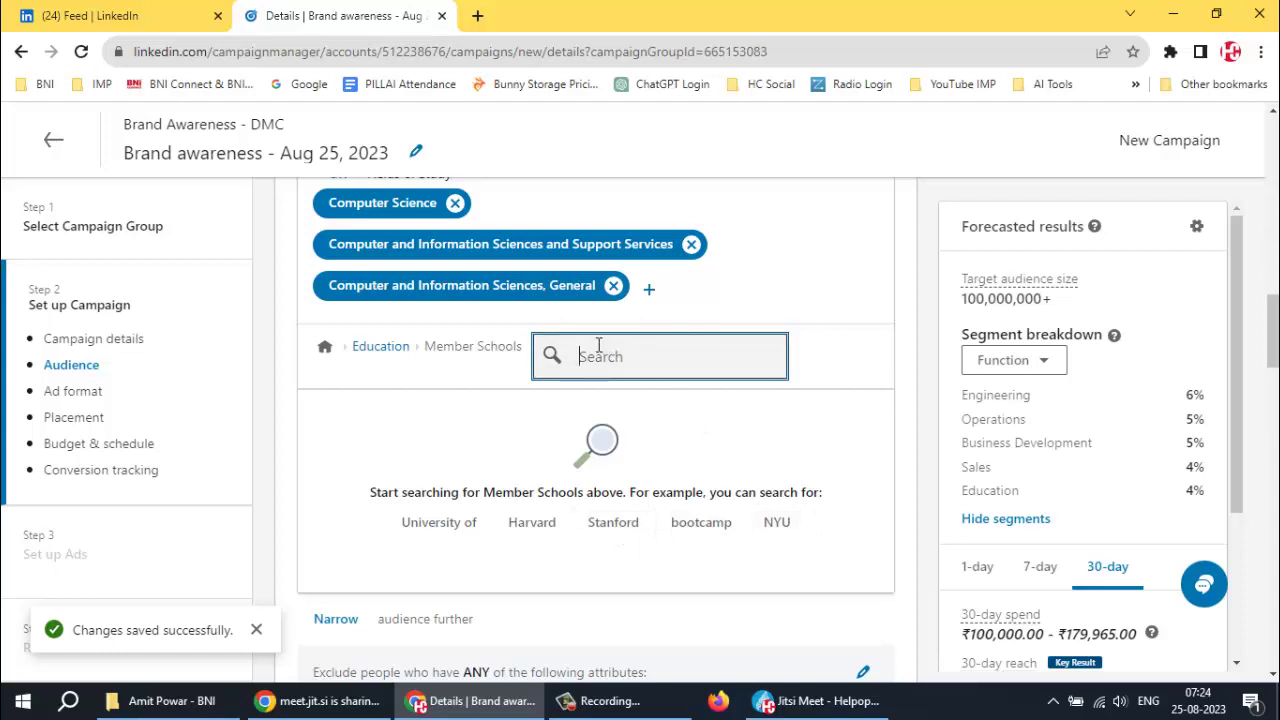
{"action": "type", "text": "Mumba"}
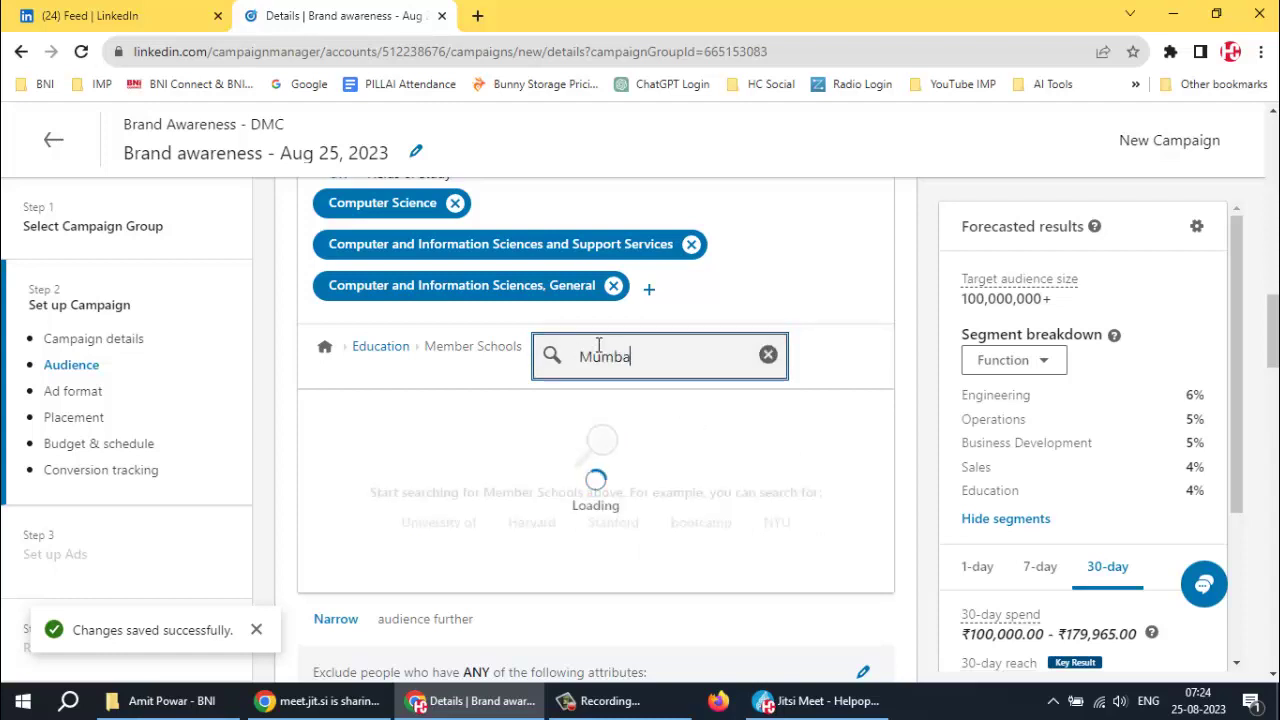
{"action": "type", "text": "i University"}
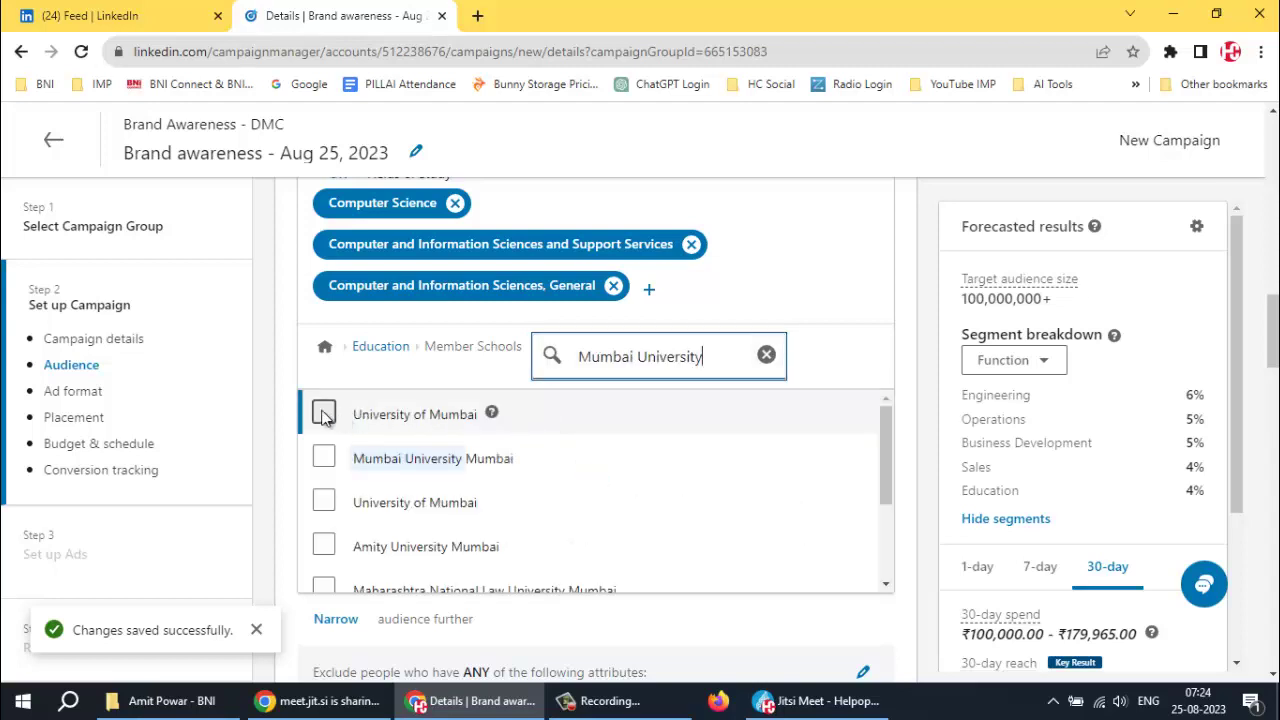
{"action": "left_click", "coordinate": [323, 414]}
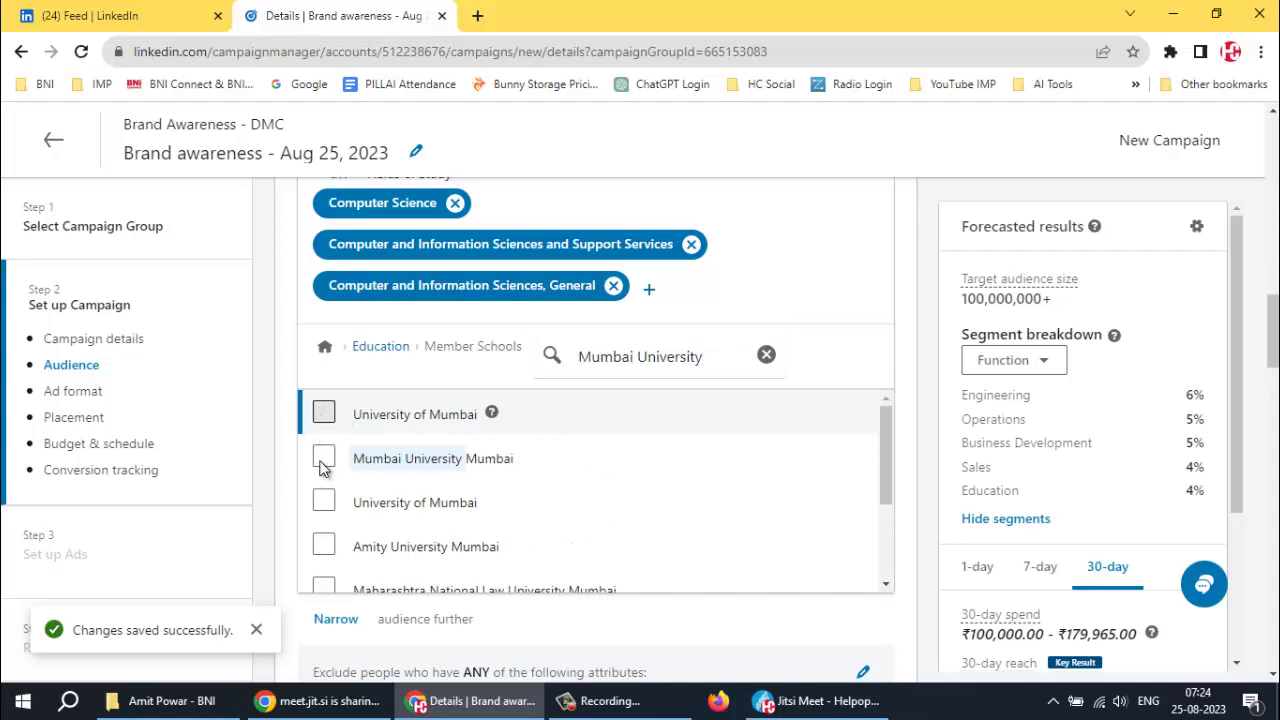
{"action": "scroll", "coordinate": [705, 549], "scroll_direction": "down", "scroll_amount": 1}
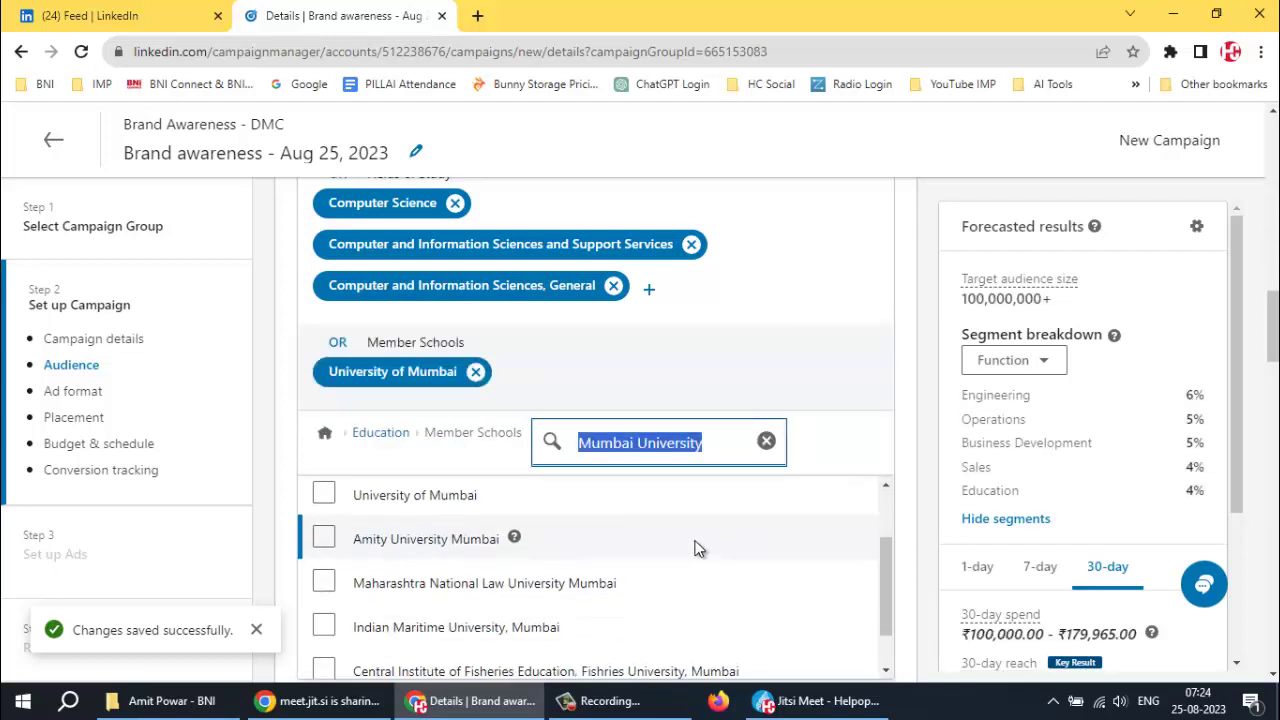
{"action": "scroll", "coordinate": [597, 565], "scroll_direction": "up", "scroll_amount": 1}
{"action": "scroll", "coordinate": [955, 553], "scroll_direction": "down", "scroll_amount": 3}
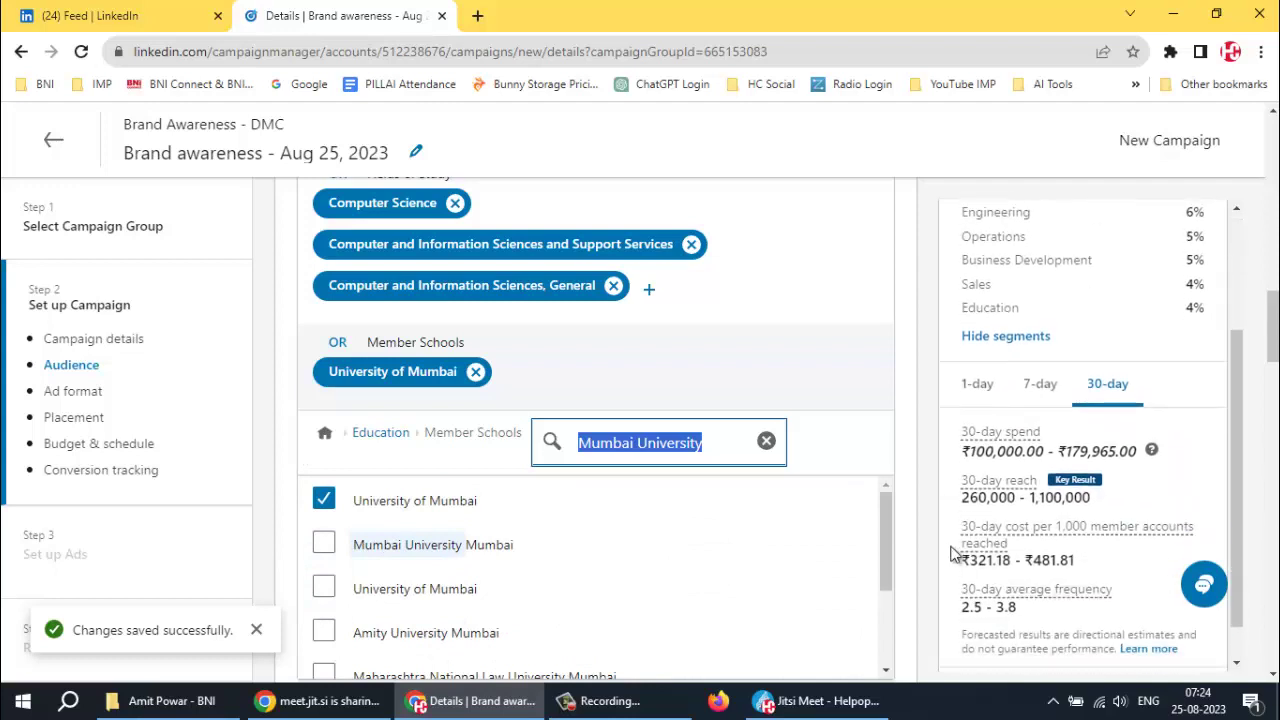
{"action": "scroll", "coordinate": [895, 537], "scroll_direction": "down", "scroll_amount": 1}
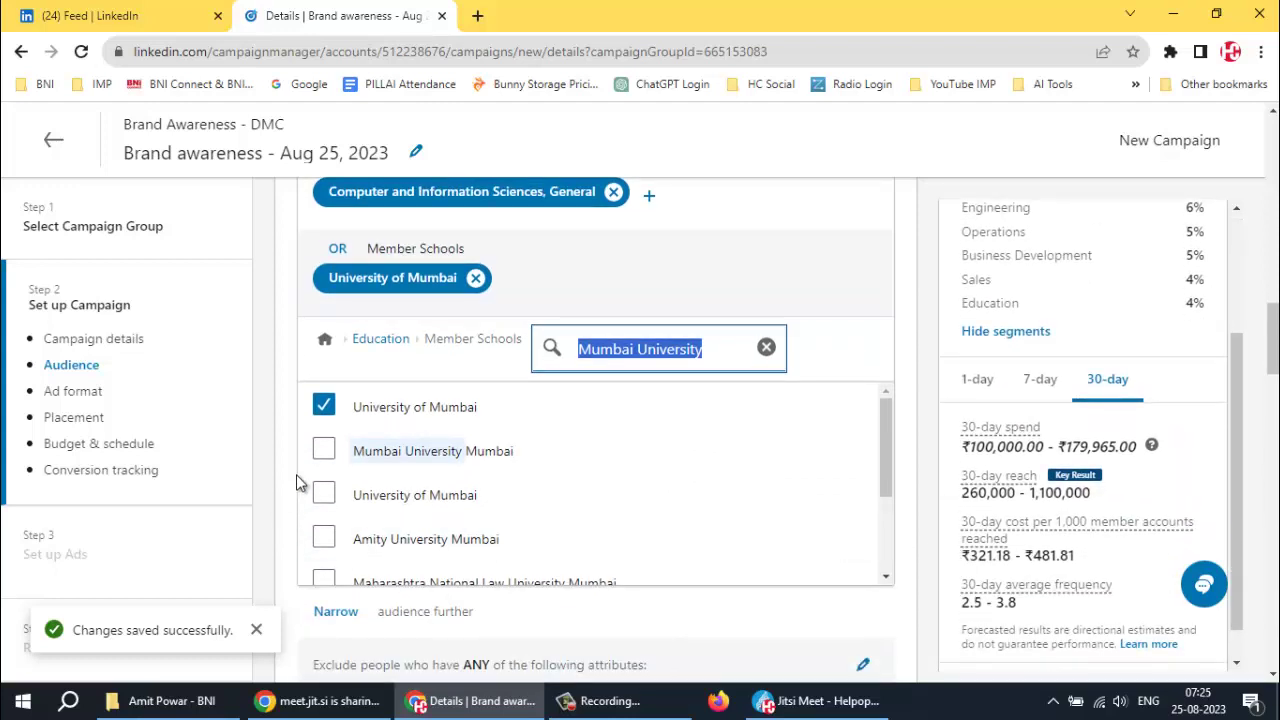
{"action": "left_click", "coordinate": [312, 452]}
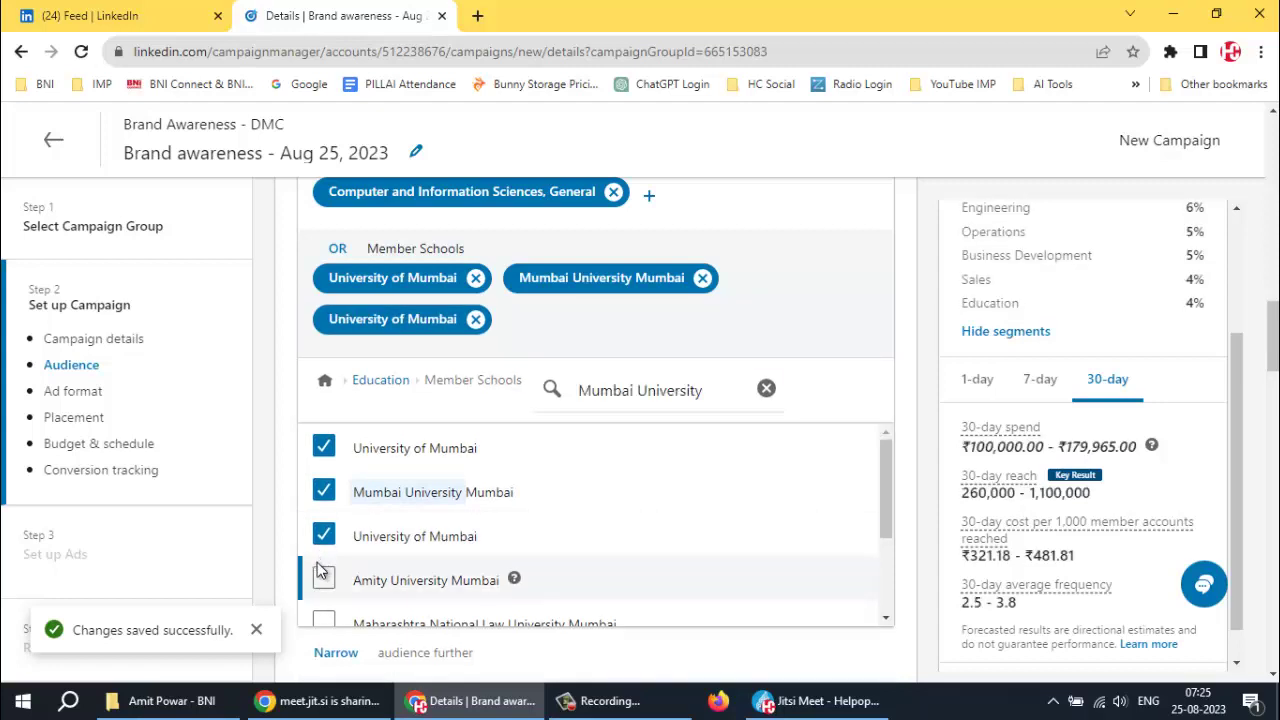
{"action": "left_click", "coordinate": [433, 584]}
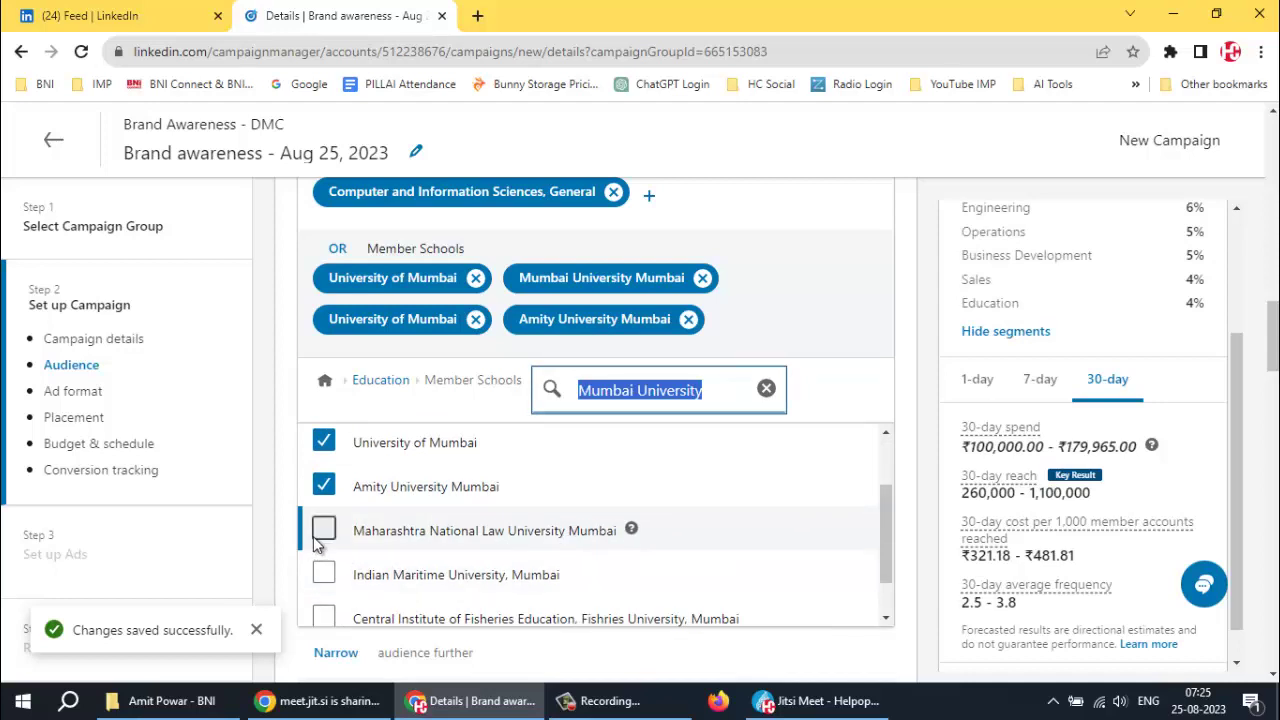
{"action": "scroll", "coordinate": [318, 543], "scroll_direction": "down", "scroll_amount": 5}
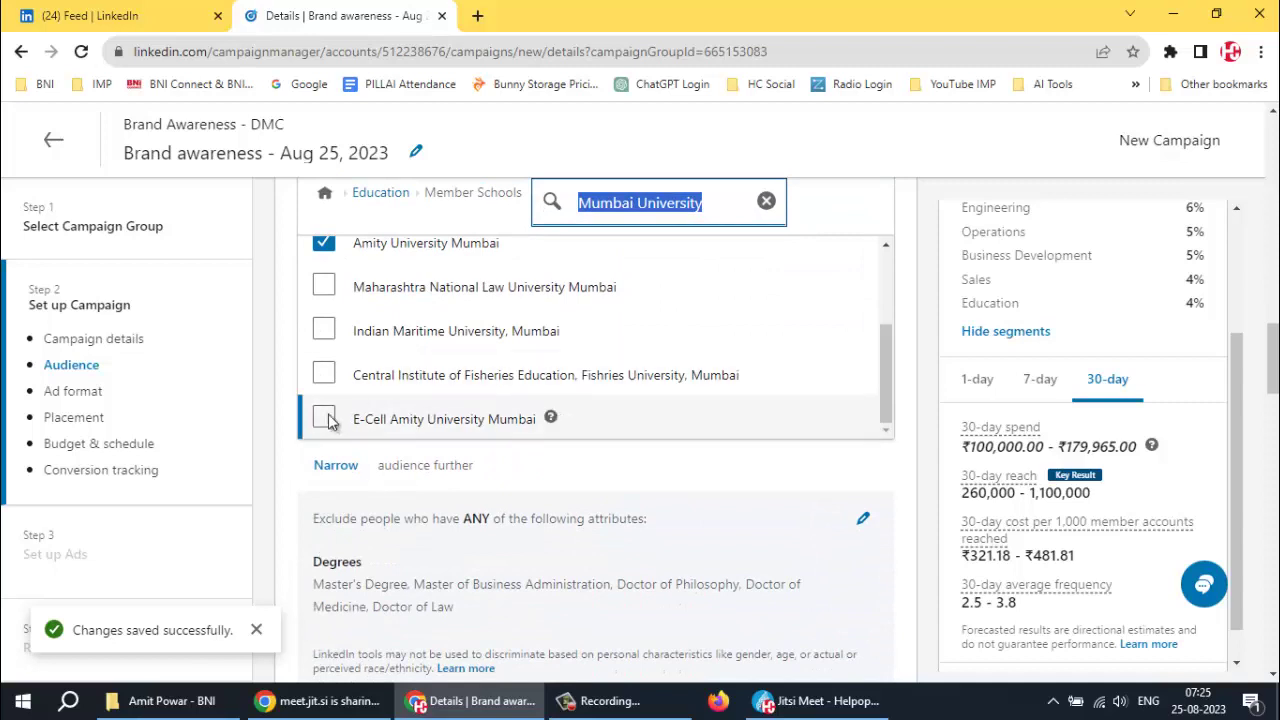
{"action": "scroll", "coordinate": [338, 418], "scroll_direction": "up", "scroll_amount": 2}
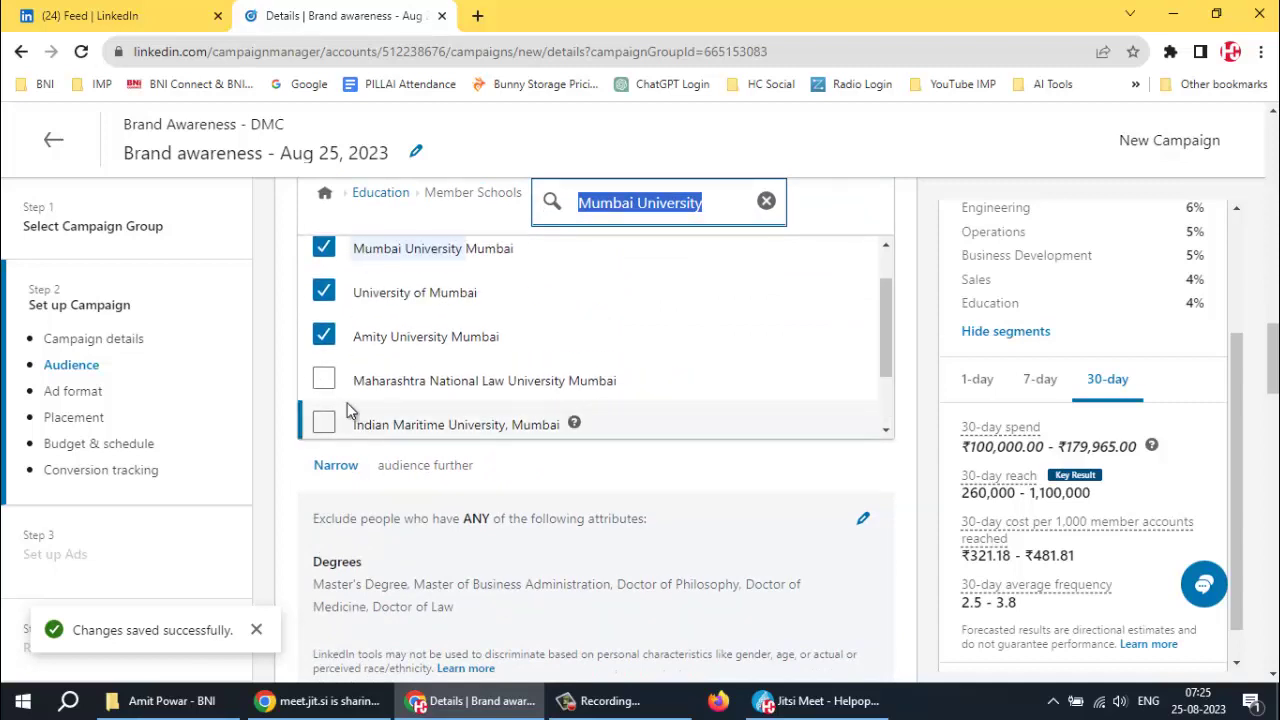
{"action": "left_click", "coordinate": [766, 203]}
{"action": "left_click", "coordinate": [766, 203]}
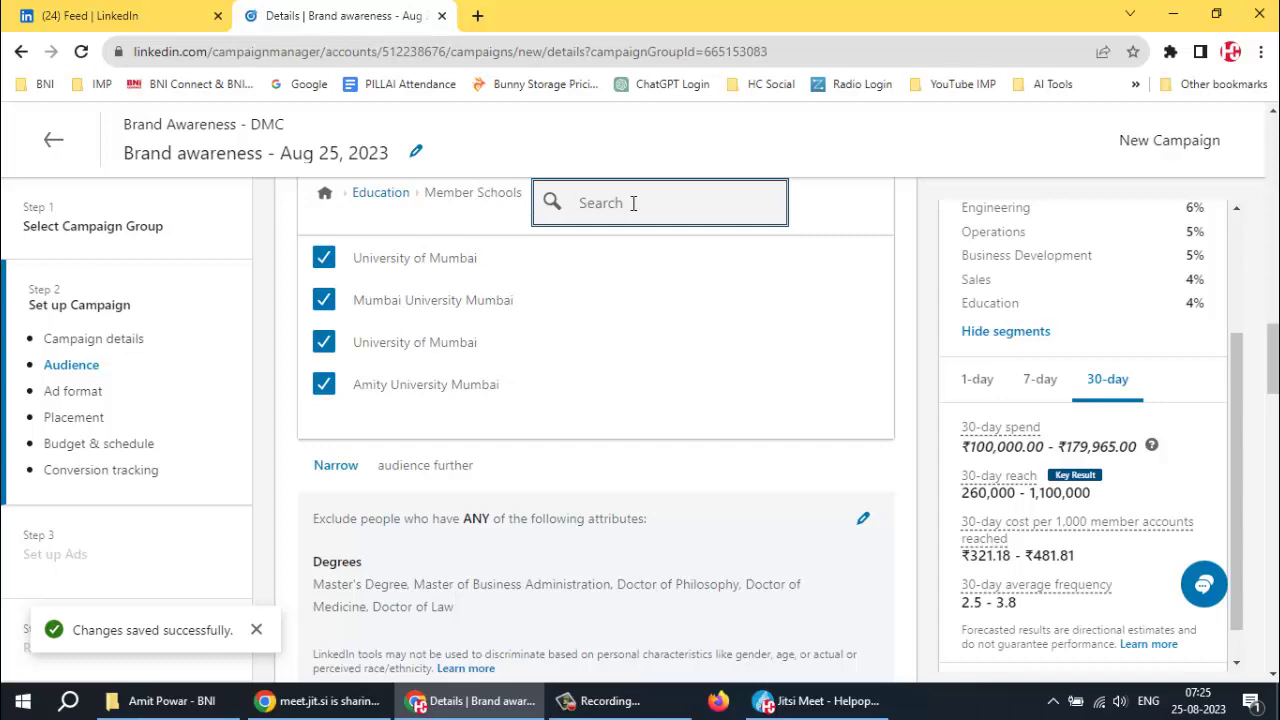
Search 'Dy', add DY Patil University to the targeted schools, and clear the search
{"action": "type", "text": "DS"}
{"action": "key", "text": "BackSpace"}
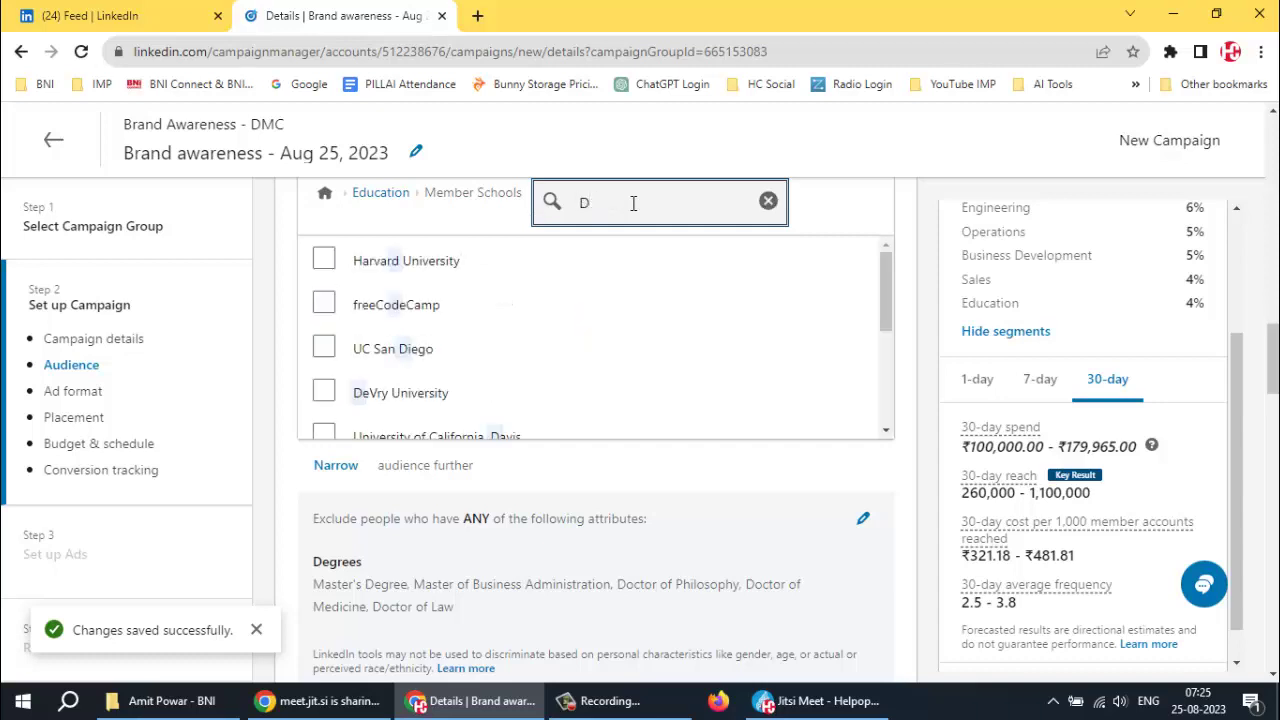
{"action": "type", "text": "y"}
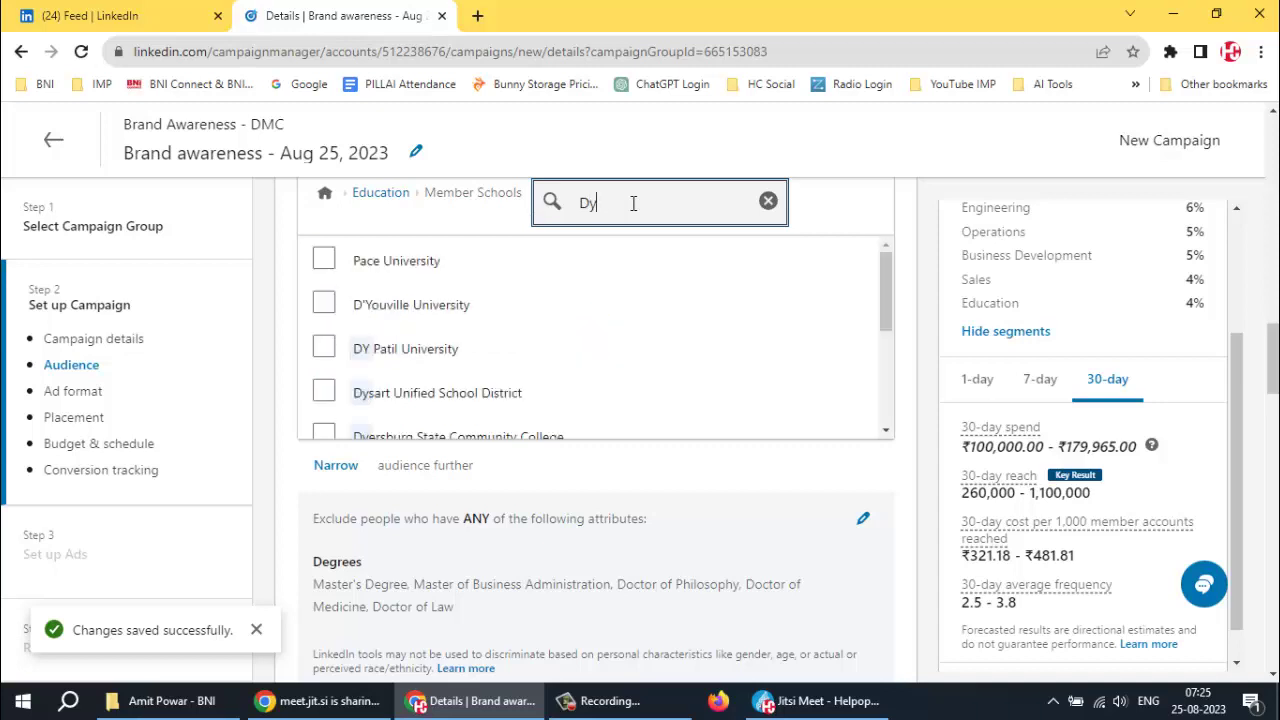
{"action": "left_click", "coordinate": [322, 349]}
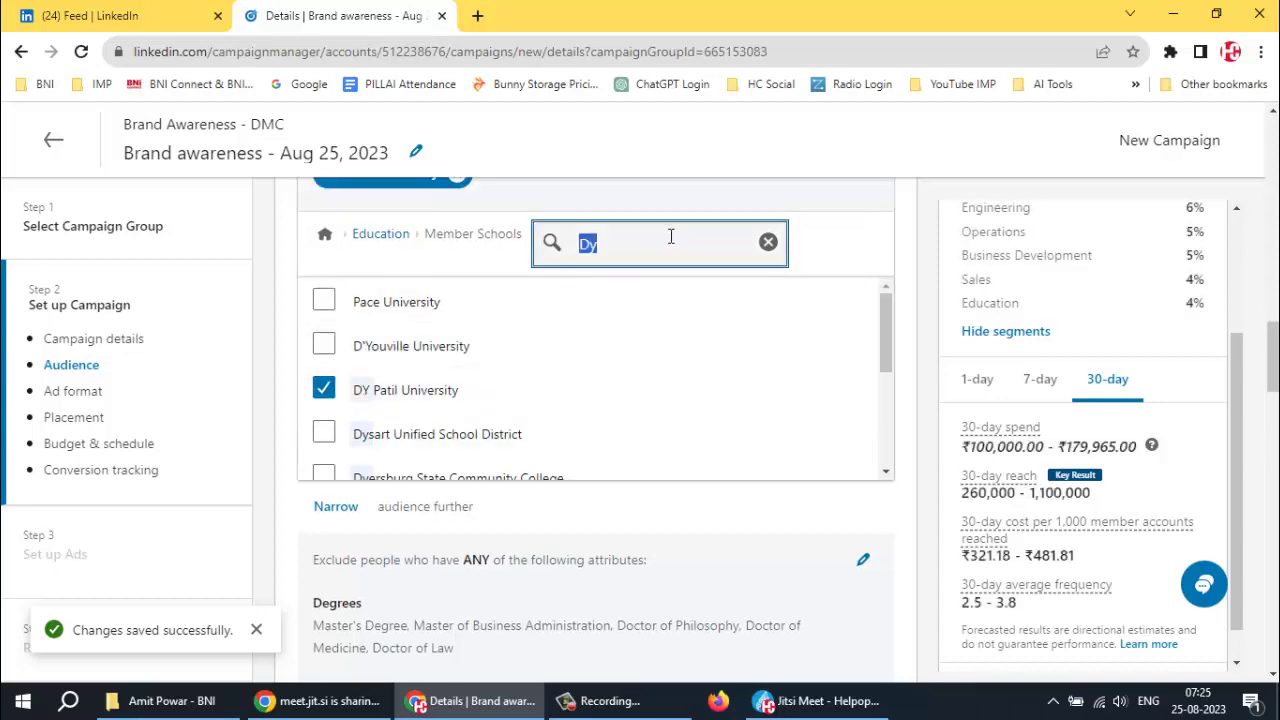
{"action": "left_click", "coordinate": [767, 242]}
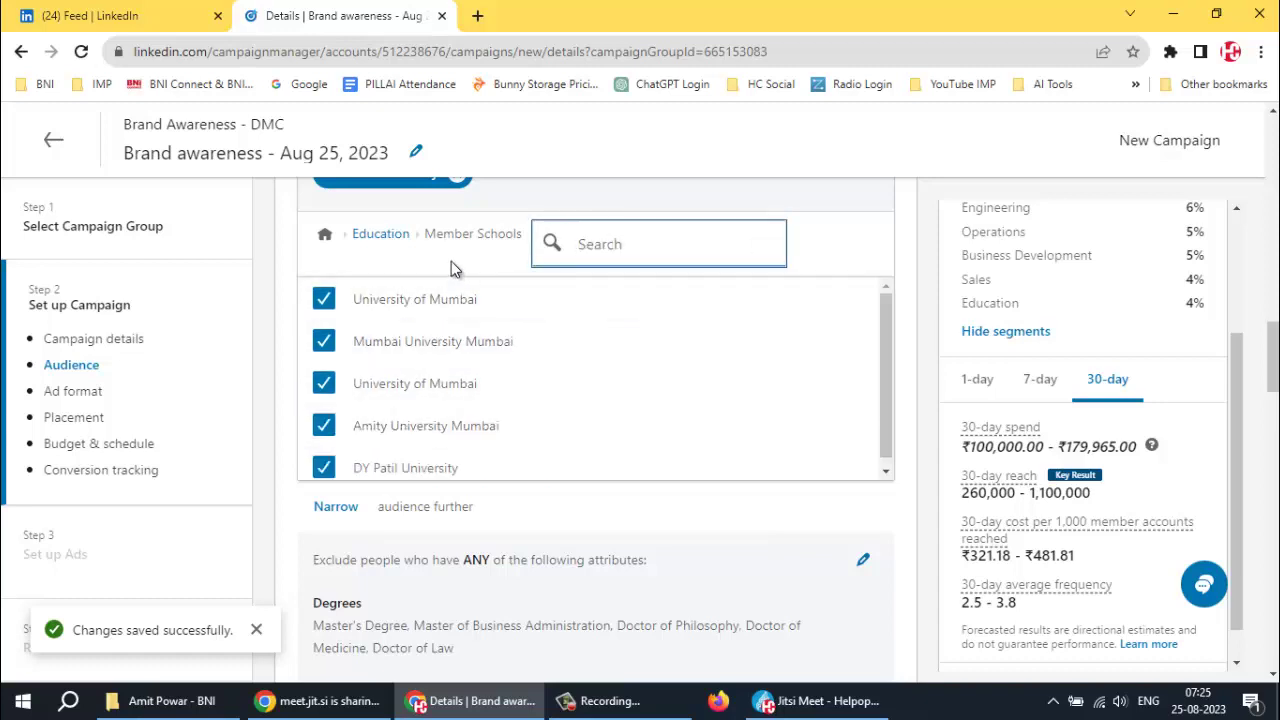
Target Bachelor of Science via the 'Science' example, plus Master of Science and Bachelor of Applied Science degrees
{"action": "left_click", "coordinate": [379, 235]}
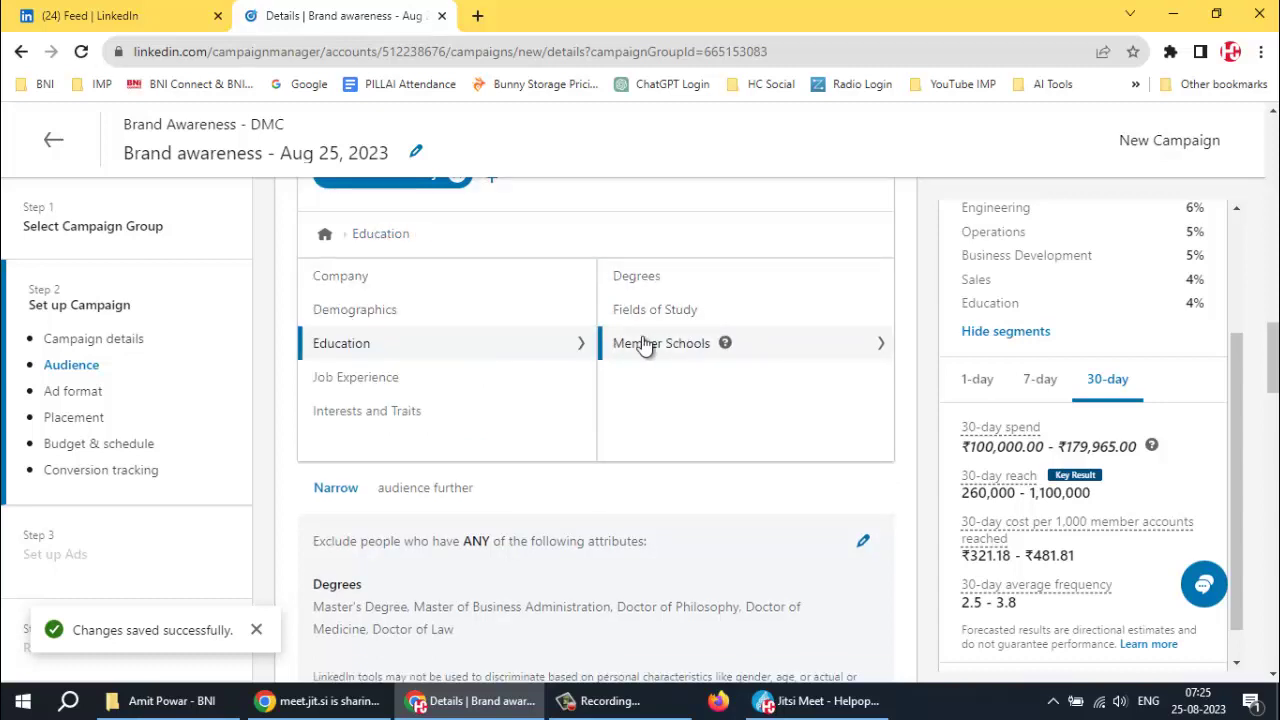
{"action": "left_click", "coordinate": [641, 276]}
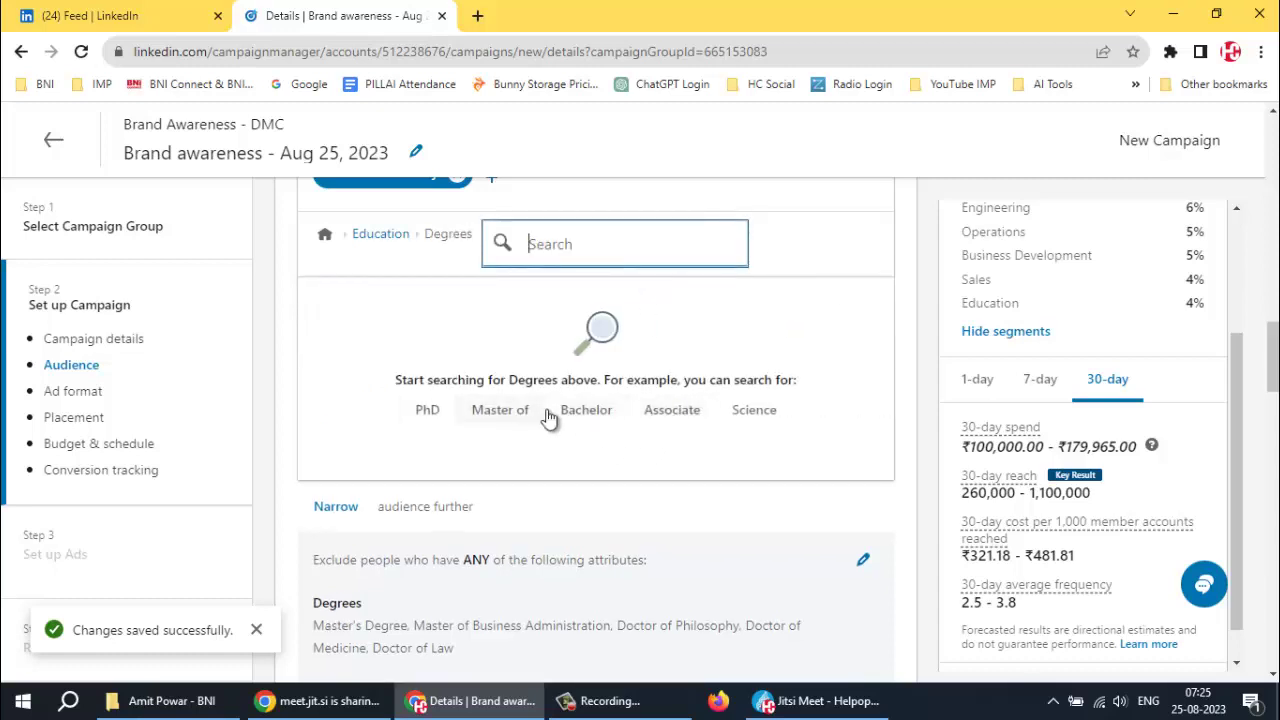
{"action": "left_click", "coordinate": [755, 411]}
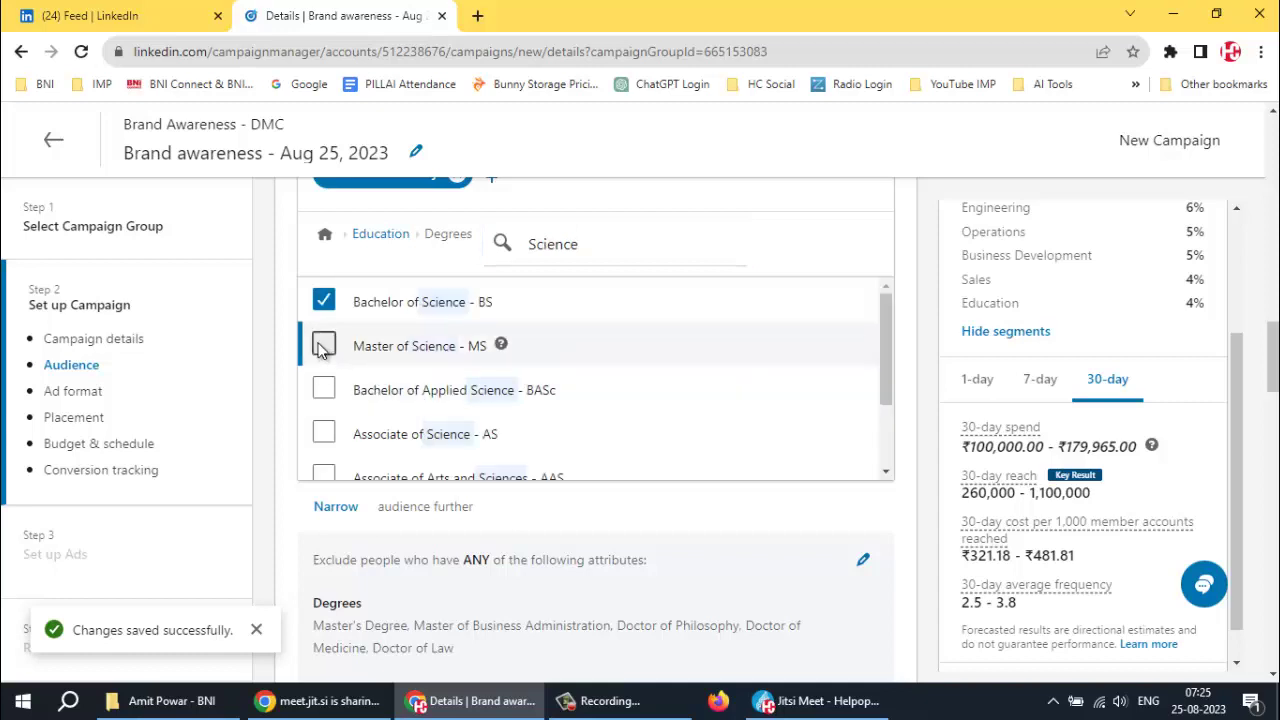
{"action": "left_click", "coordinate": [324, 345]}
{"action": "left_click", "coordinate": [323, 391]}
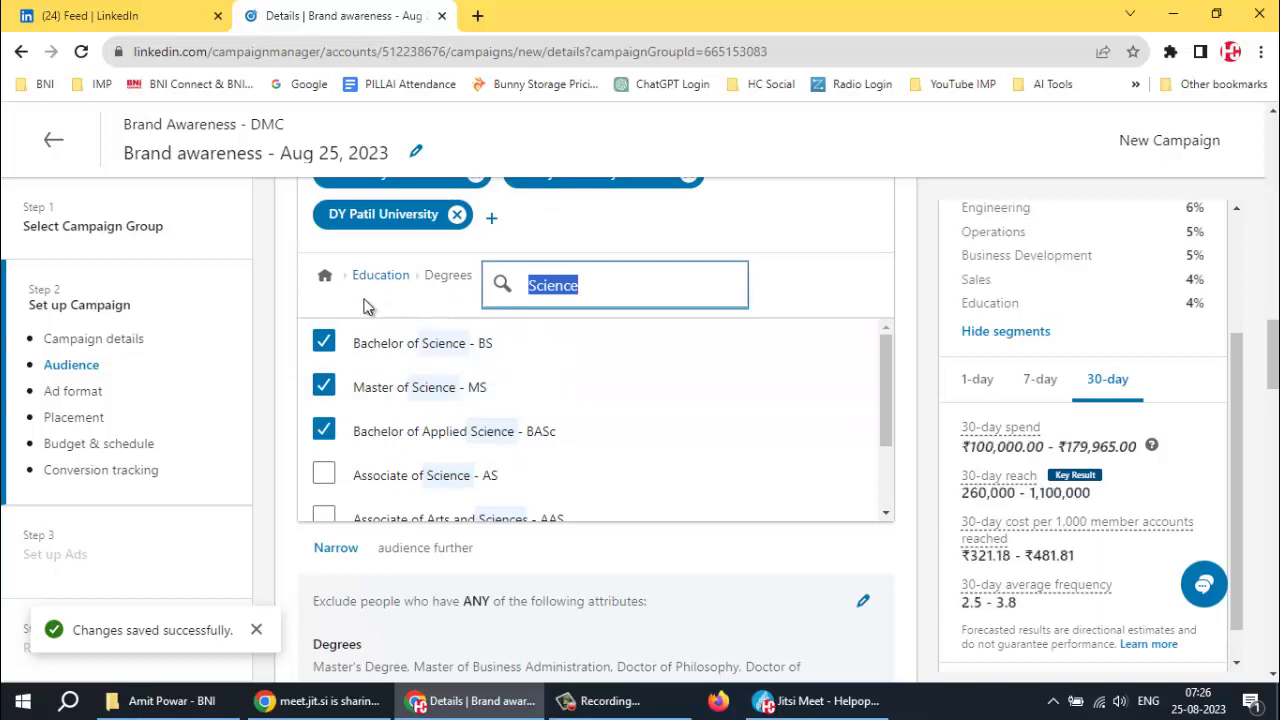
{"action": "left_click", "coordinate": [325, 280]}
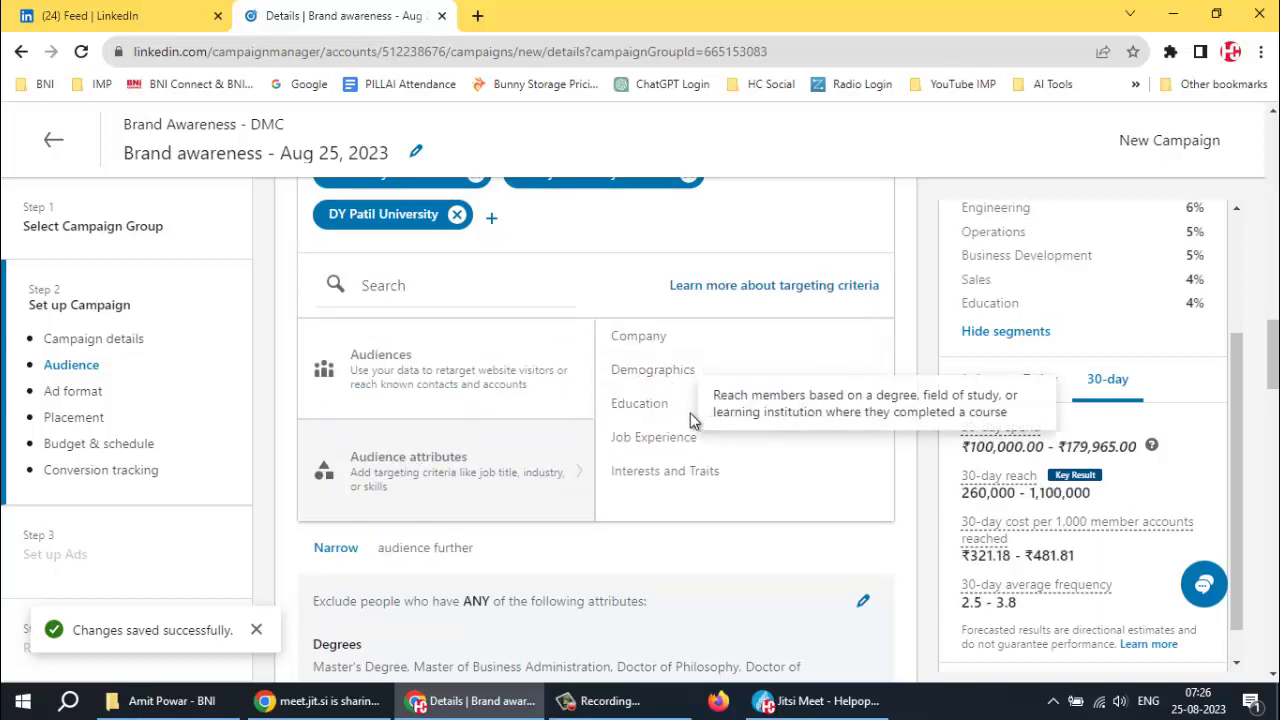
Add Business Development, Consulting, Engineering and Entrepreneurship as targeted job functions
{"action": "left_click", "coordinate": [654, 441]}
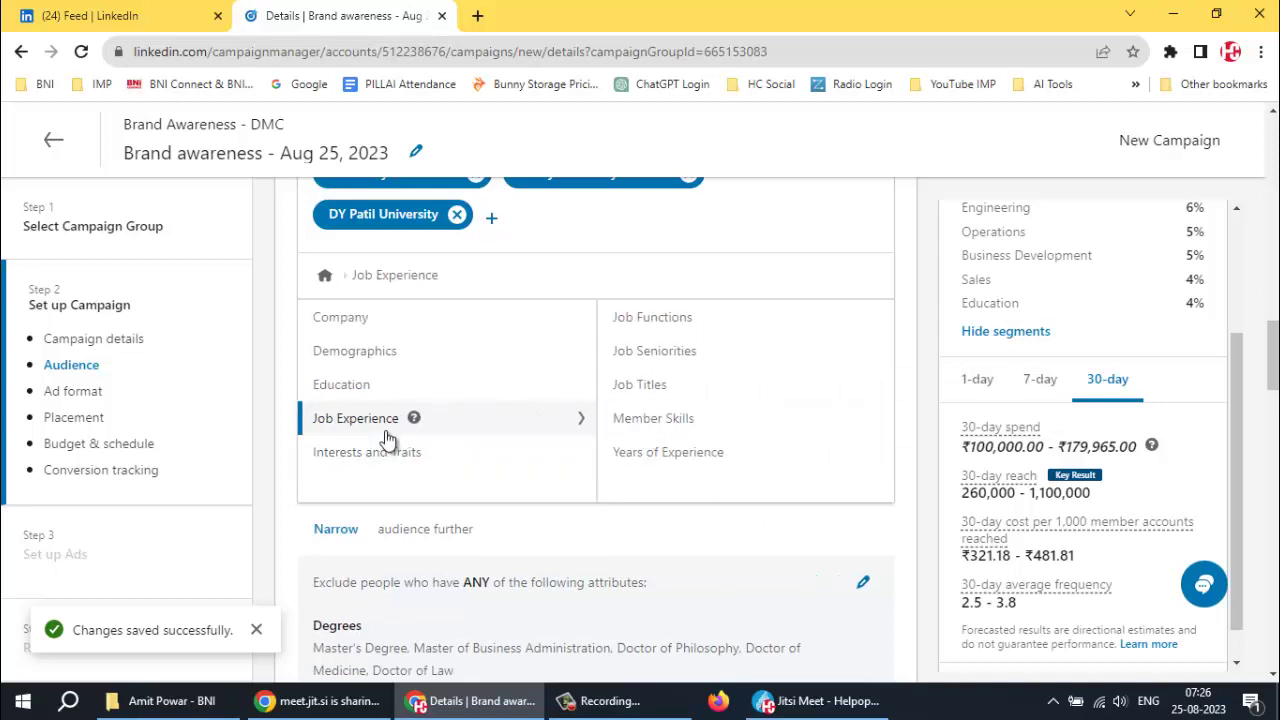
{"action": "left_click", "coordinate": [674, 318]}
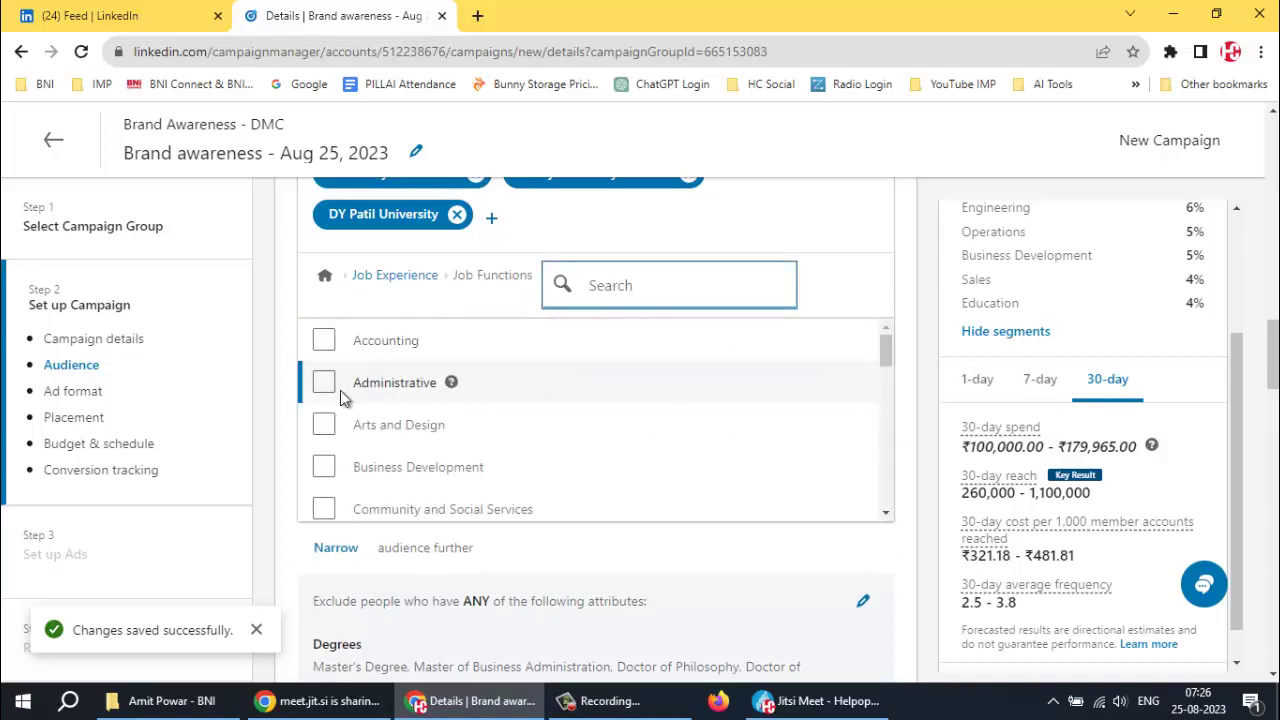
{"action": "scroll", "coordinate": [322, 385], "scroll_direction": "down", "scroll_amount": 1}
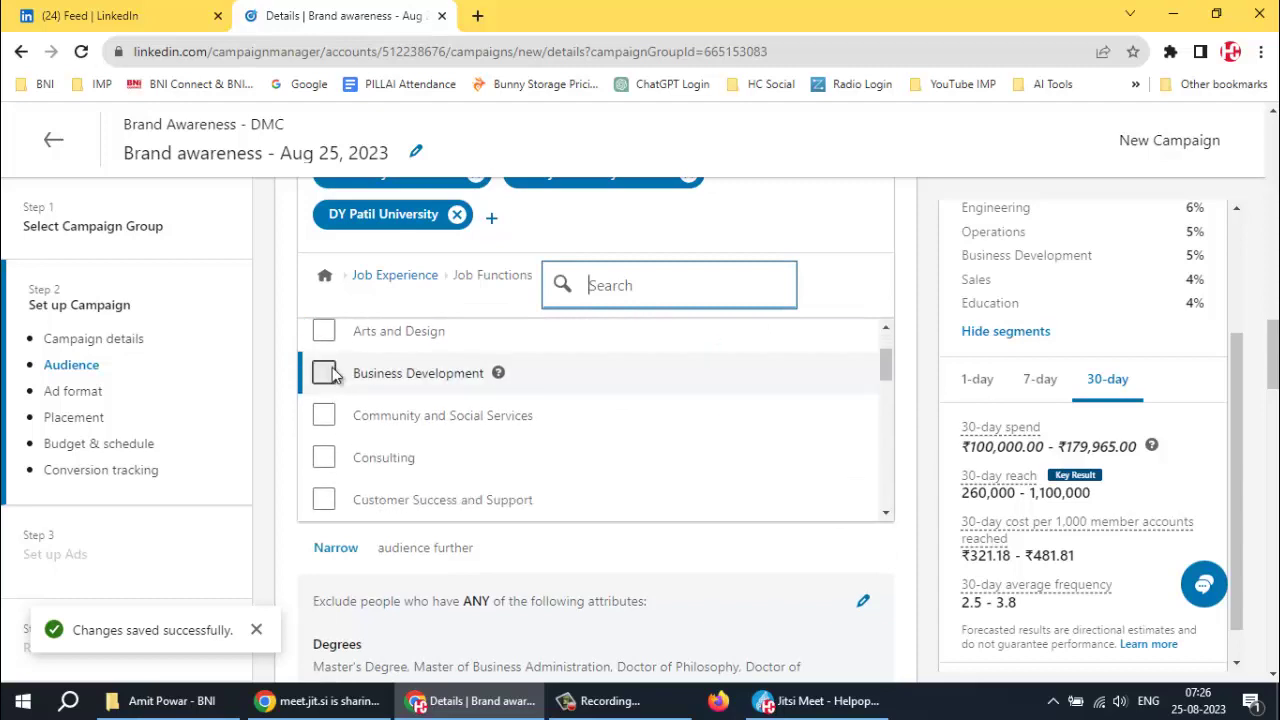
{"action": "left_click", "coordinate": [323, 380]}
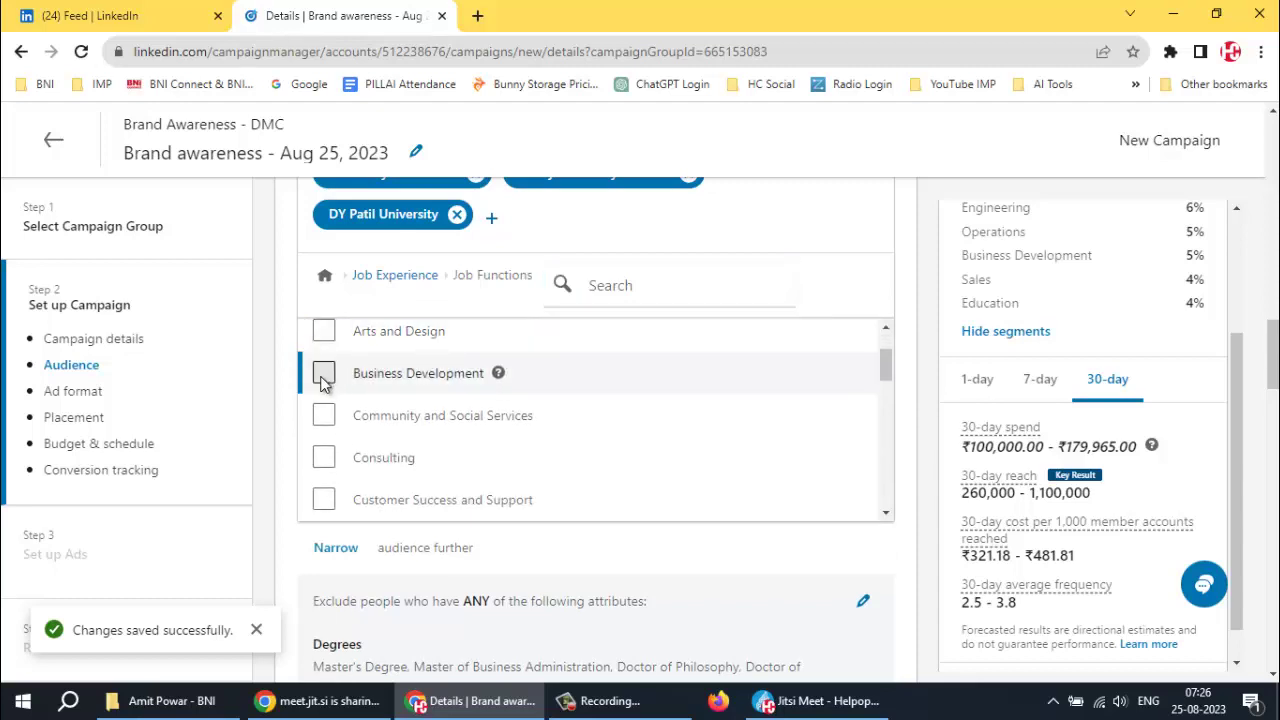
{"action": "left_click", "coordinate": [322, 374]}
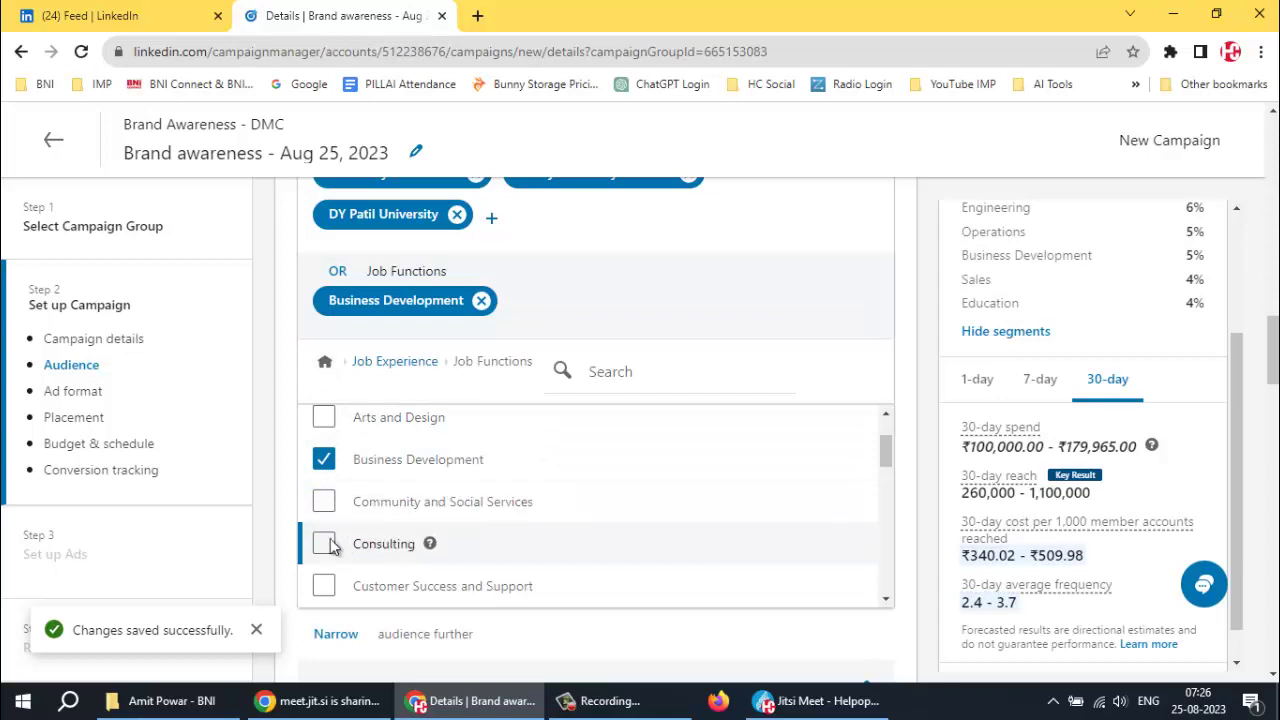
{"action": "left_click", "coordinate": [537, 545]}
{"action": "scroll", "coordinate": [540, 543], "scroll_direction": "down", "scroll_amount": 1}
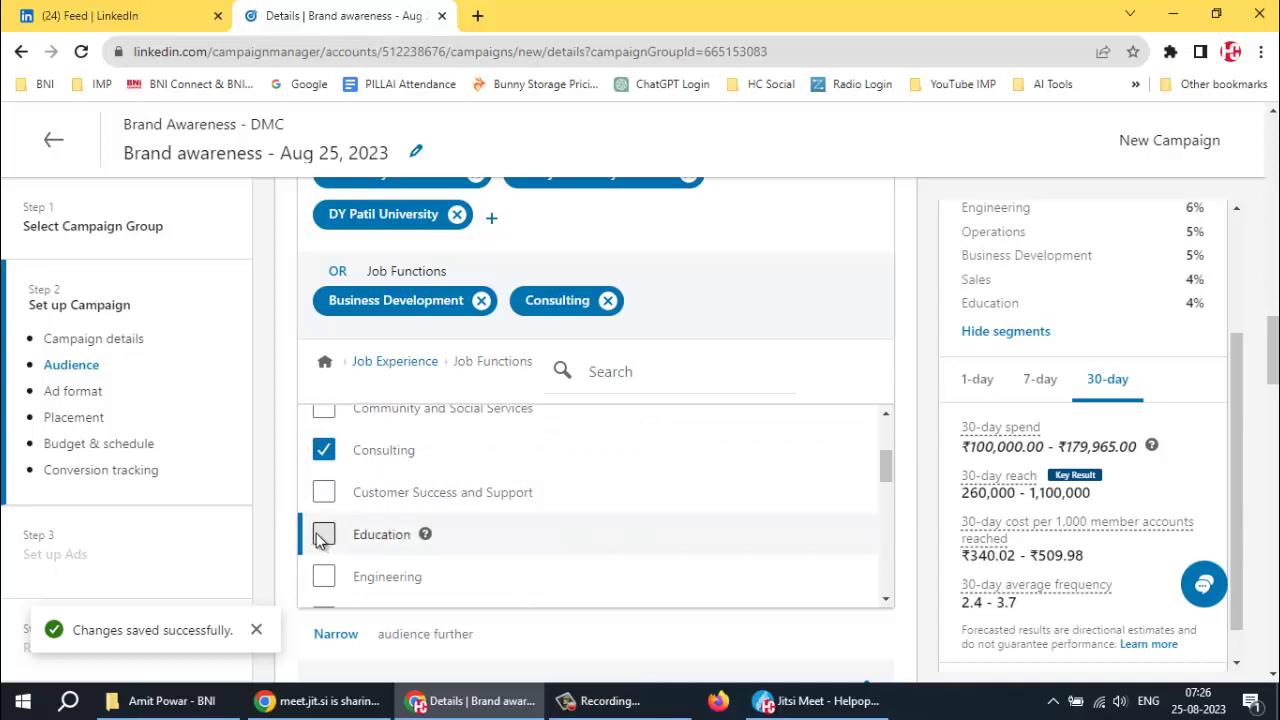
{"action": "scroll", "coordinate": [490, 540], "scroll_direction": "down", "scroll_amount": 1}
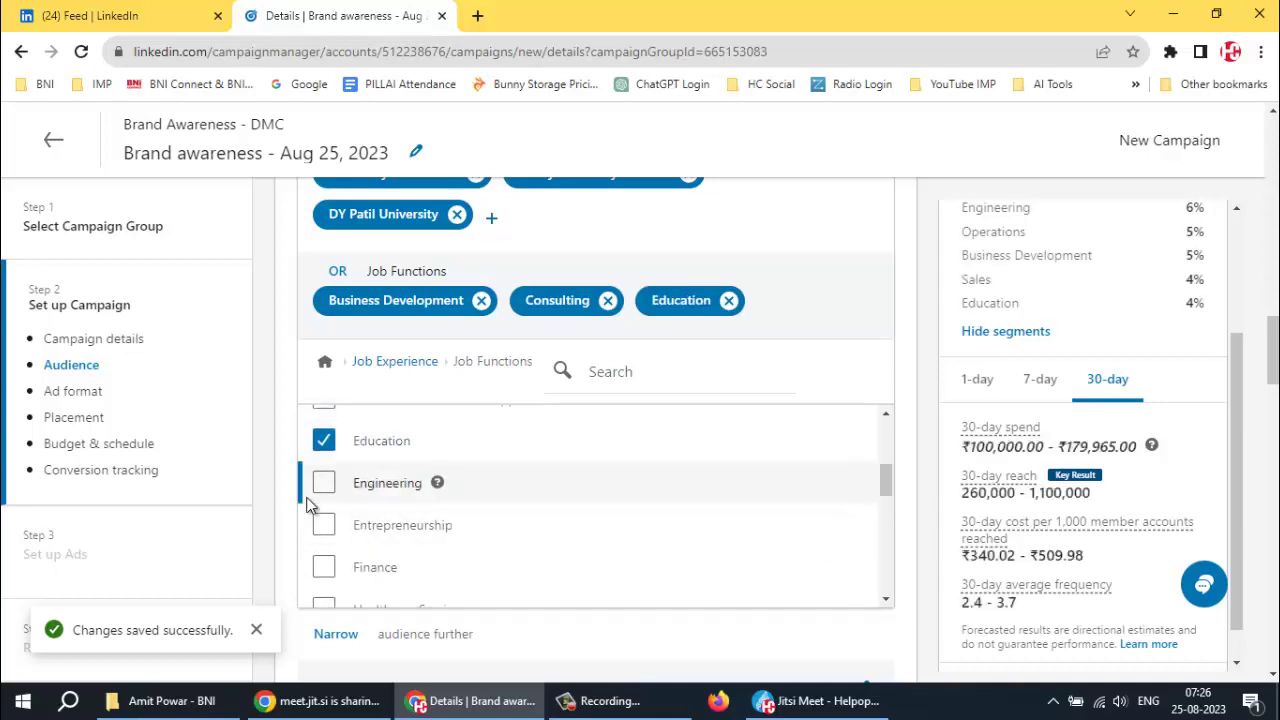
{"action": "left_click", "coordinate": [323, 483]}
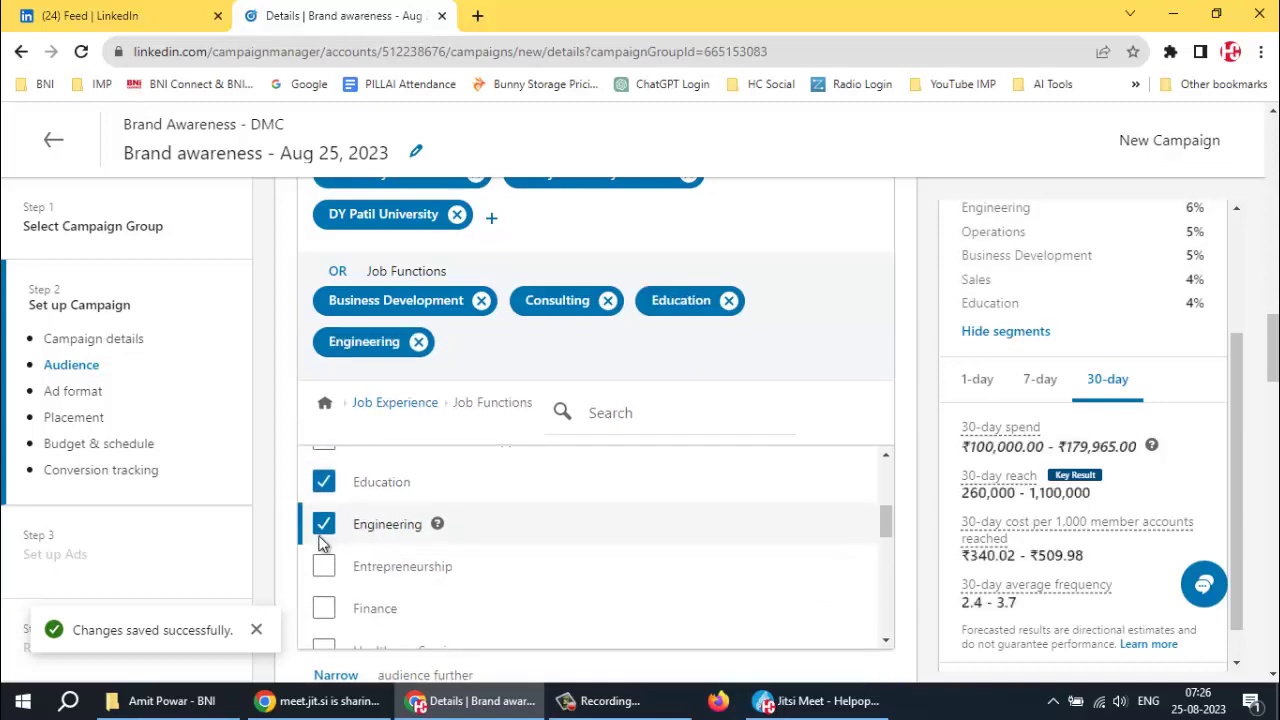
{"action": "left_click", "coordinate": [341, 571]}
Add Information Technology, Marketing and Sales job functions, leaving Operations unticked
{"action": "scroll", "coordinate": [534, 534], "scroll_direction": "down", "scroll_amount": 2}
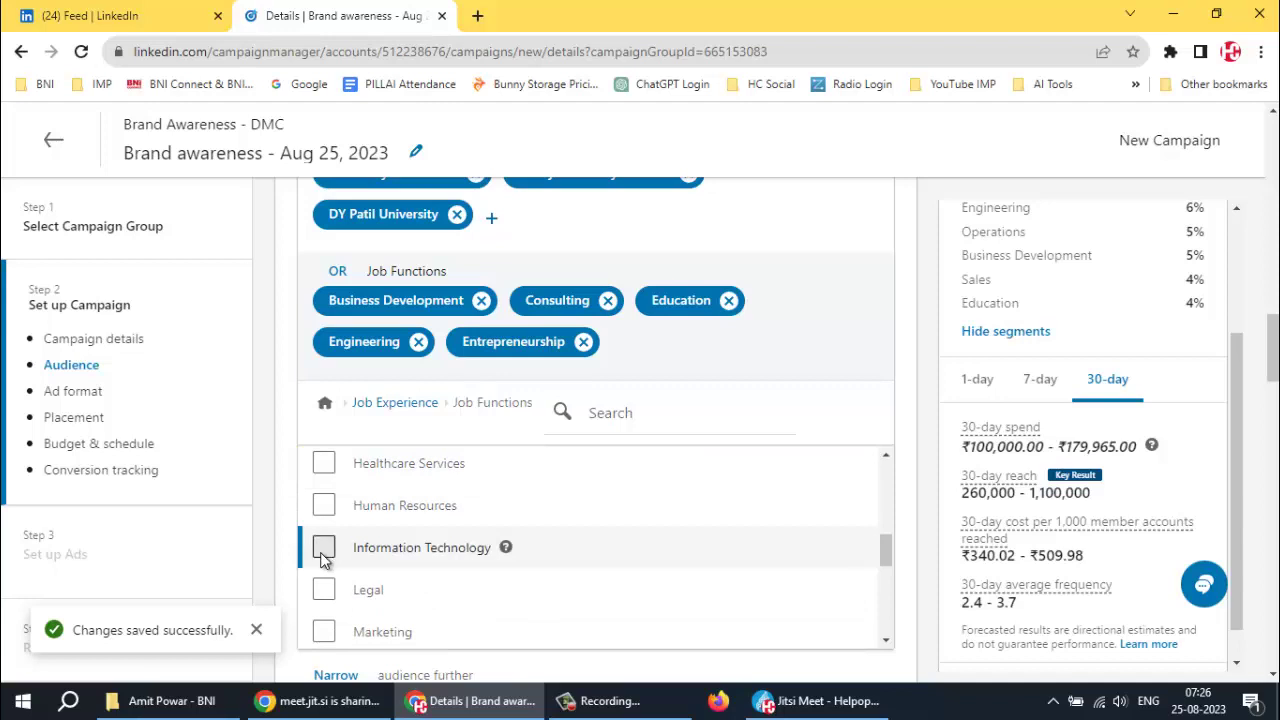
{"action": "left_click", "coordinate": [323, 547]}
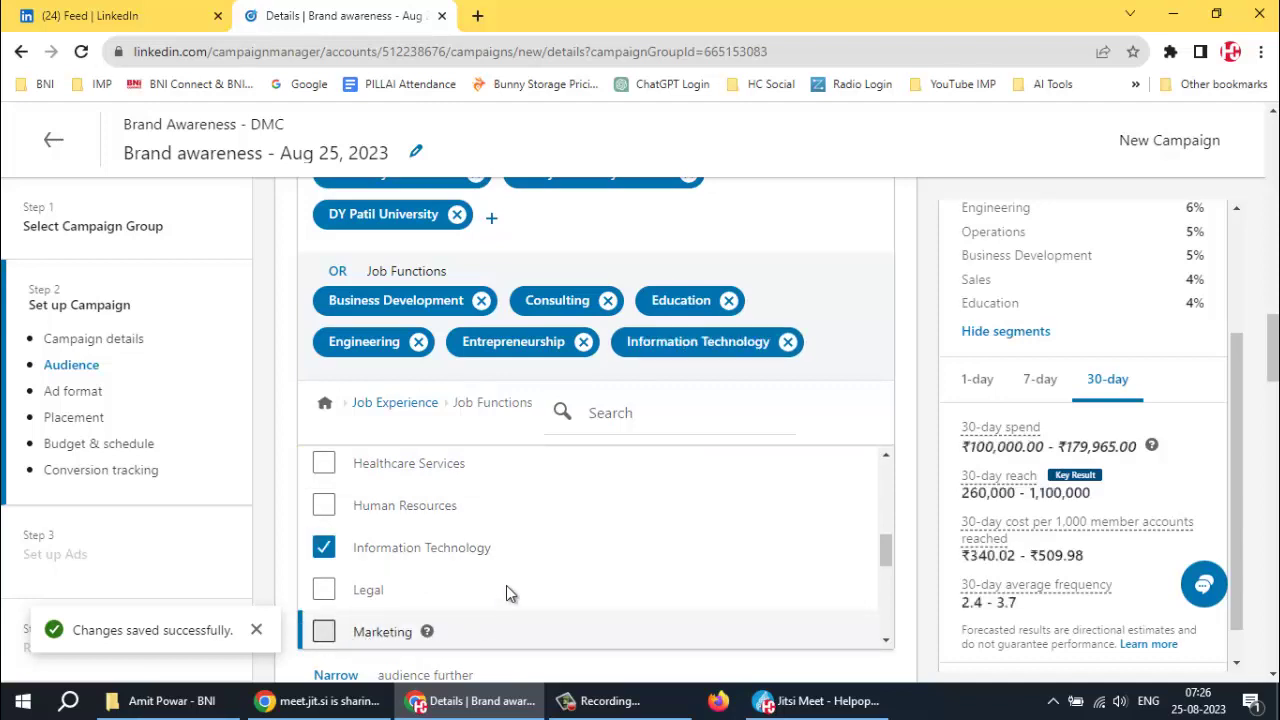
{"action": "left_click", "coordinate": [490, 628]}
{"action": "scroll", "coordinate": [466, 585], "scroll_direction": "down", "scroll_amount": 3}
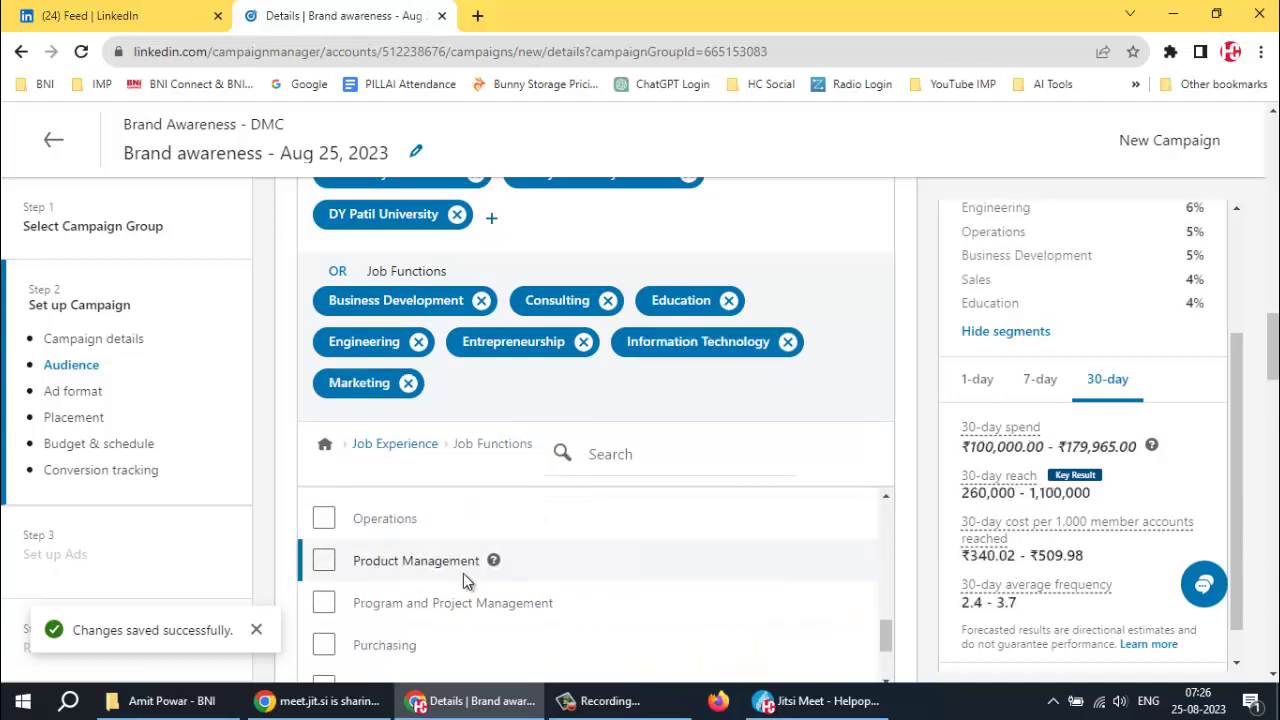
{"action": "scroll", "coordinate": [915, 552], "scroll_direction": "down", "scroll_amount": 1}
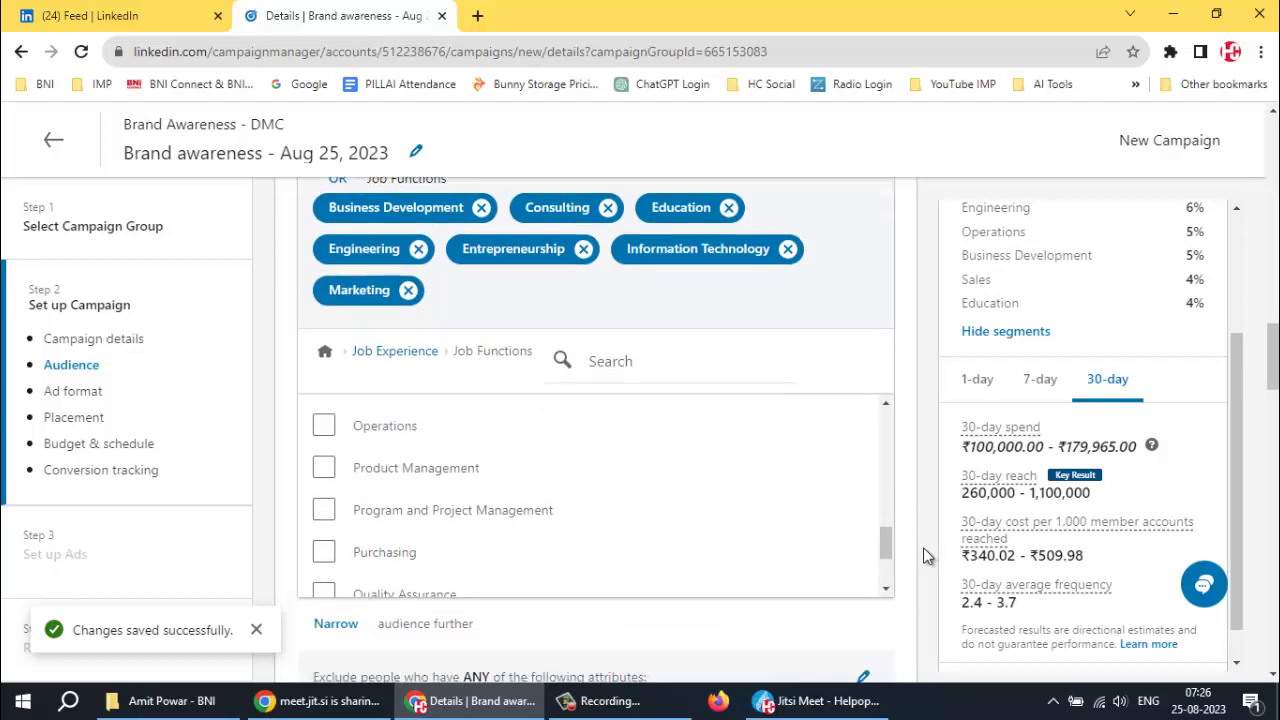
{"action": "scroll", "coordinate": [923, 547], "scroll_direction": "down", "scroll_amount": 1}
{"action": "scroll", "coordinate": [394, 437], "scroll_direction": "up", "scroll_amount": 2}
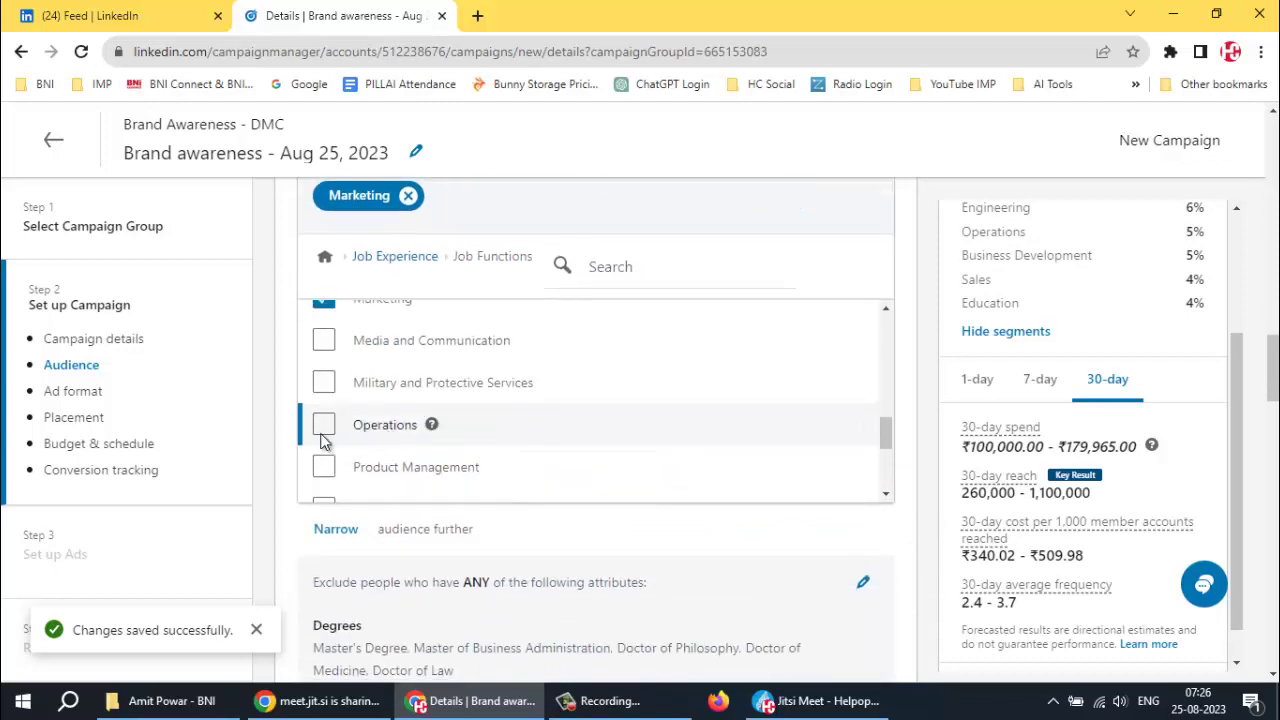
{"action": "left_click", "coordinate": [322, 438]}
{"action": "left_click", "coordinate": [322, 436]}
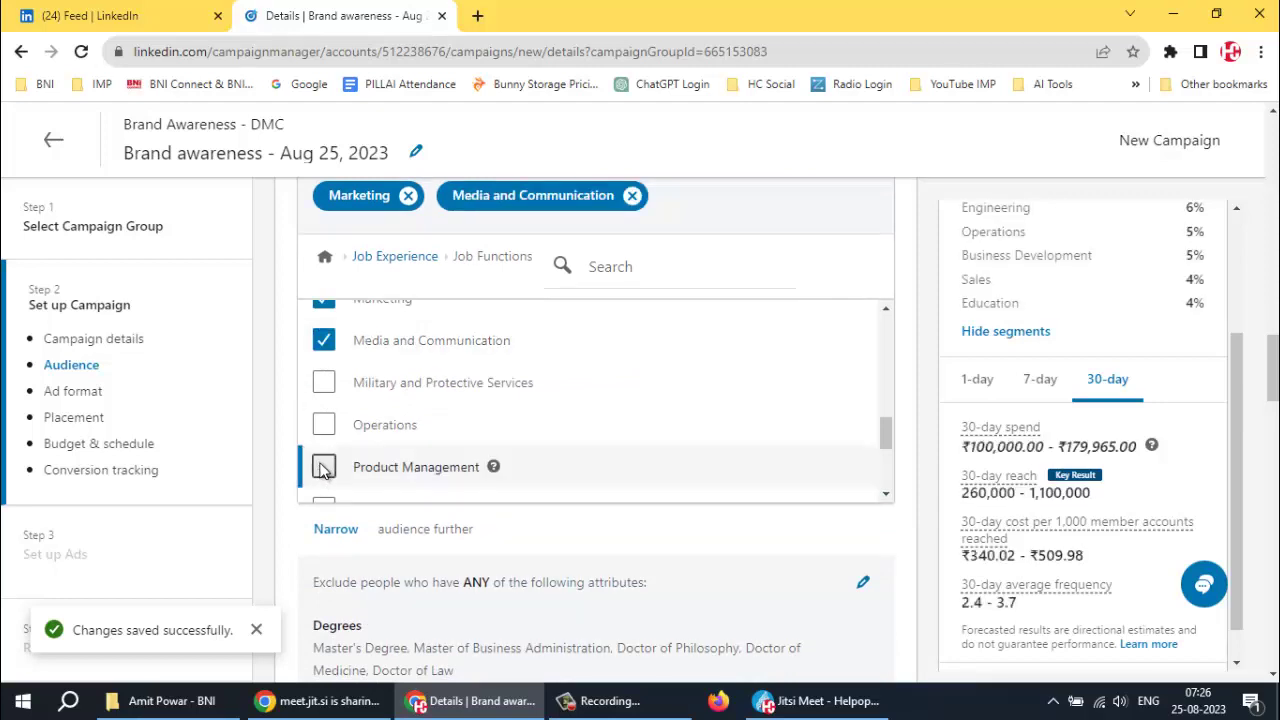
{"action": "scroll", "coordinate": [327, 470], "scroll_direction": "down", "scroll_amount": 1}
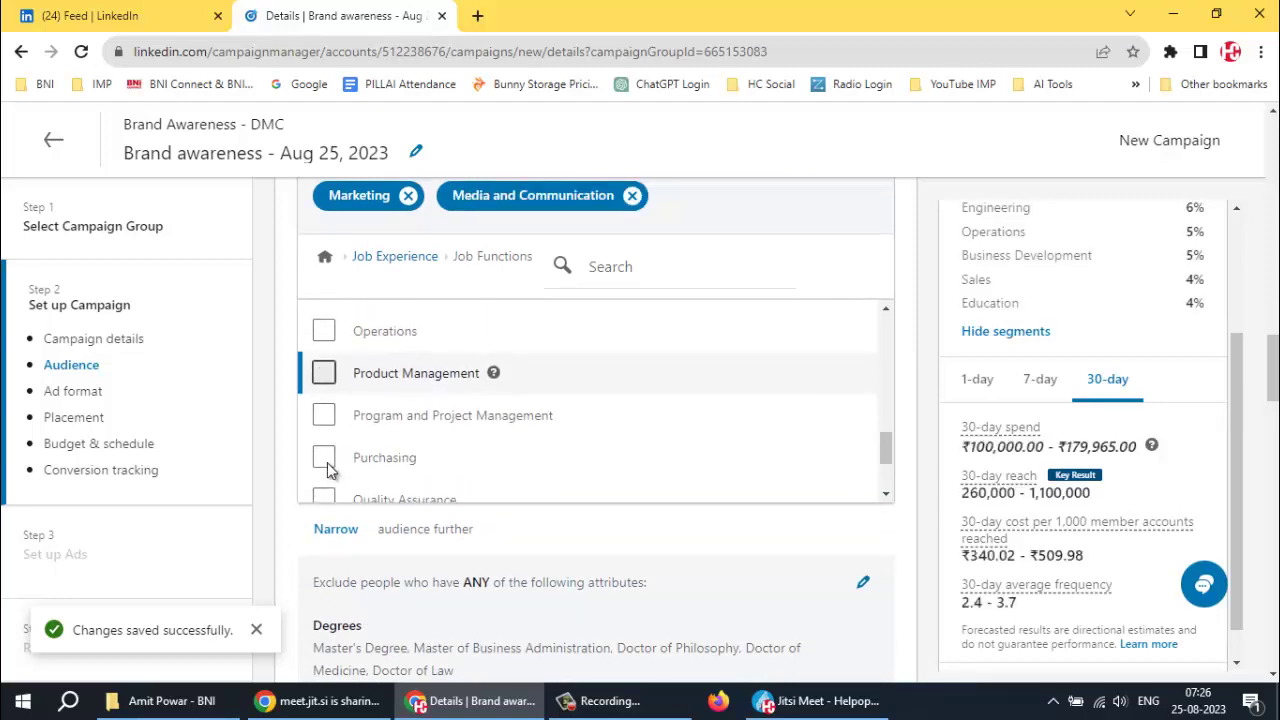
{"action": "scroll", "coordinate": [325, 452], "scroll_direction": "down", "scroll_amount": 1}
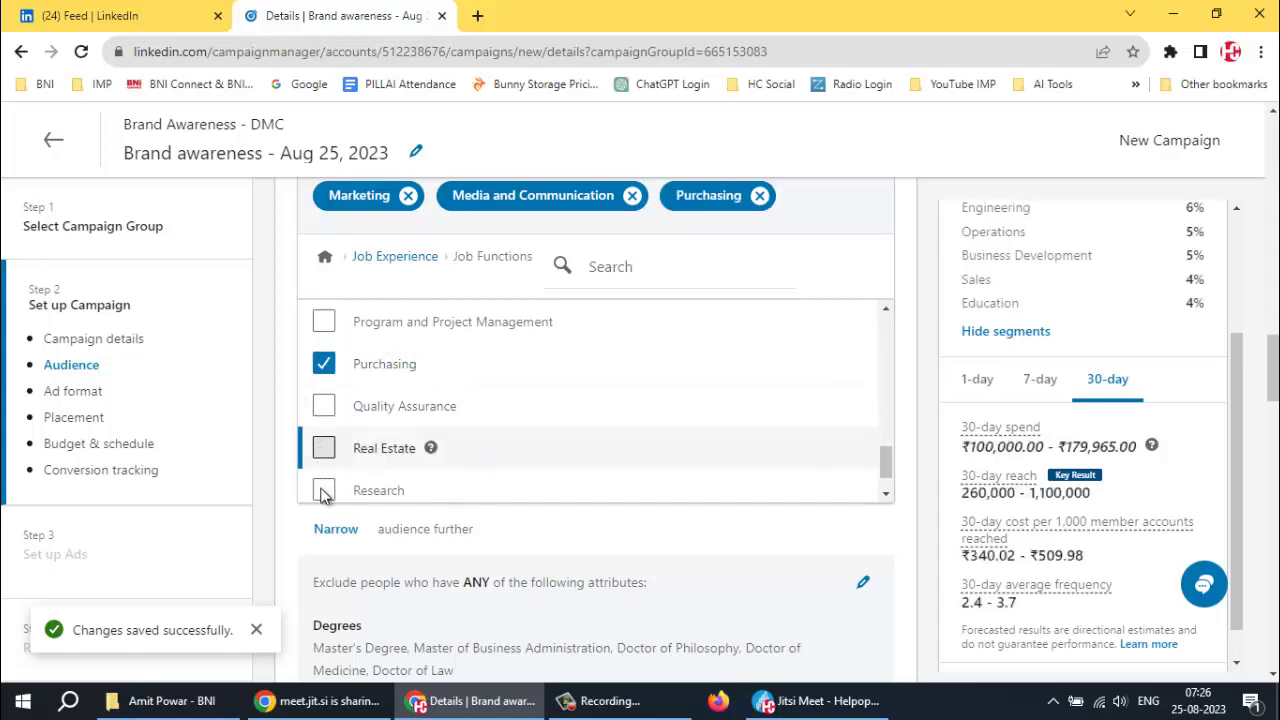
{"action": "scroll", "coordinate": [395, 450], "scroll_direction": "down", "scroll_amount": 1}
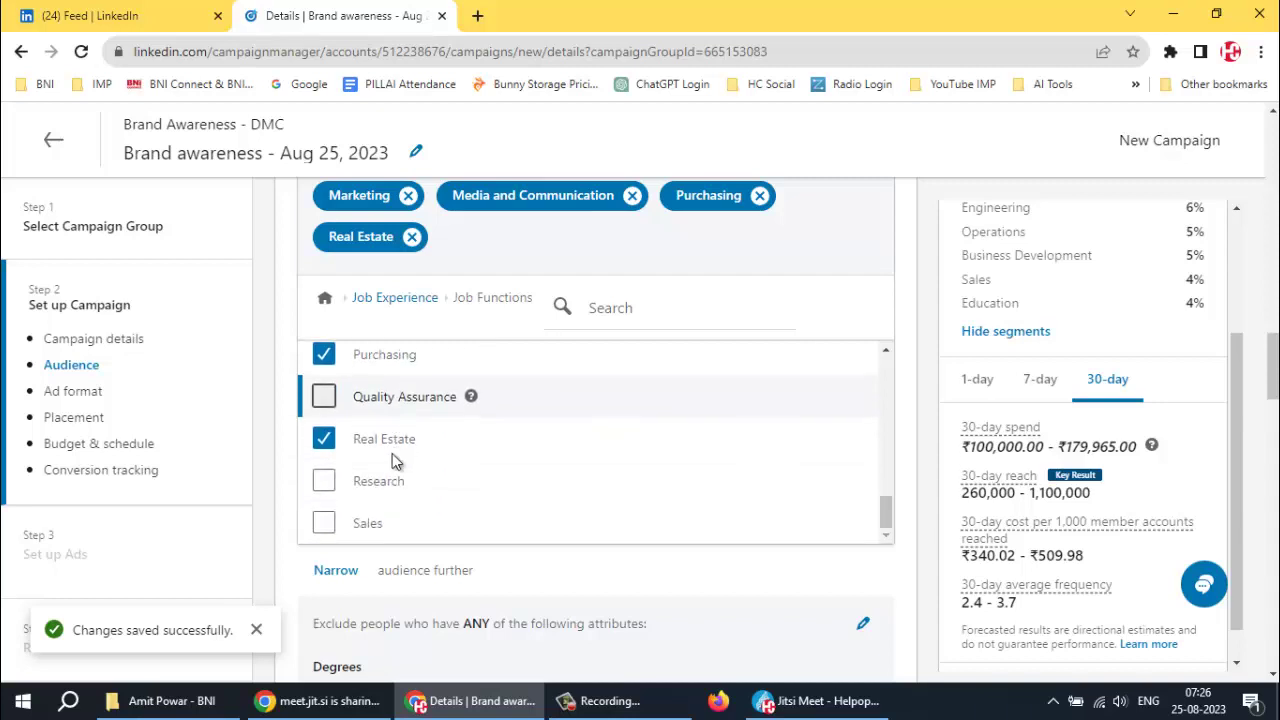
{"action": "left_click", "coordinate": [365, 526]}
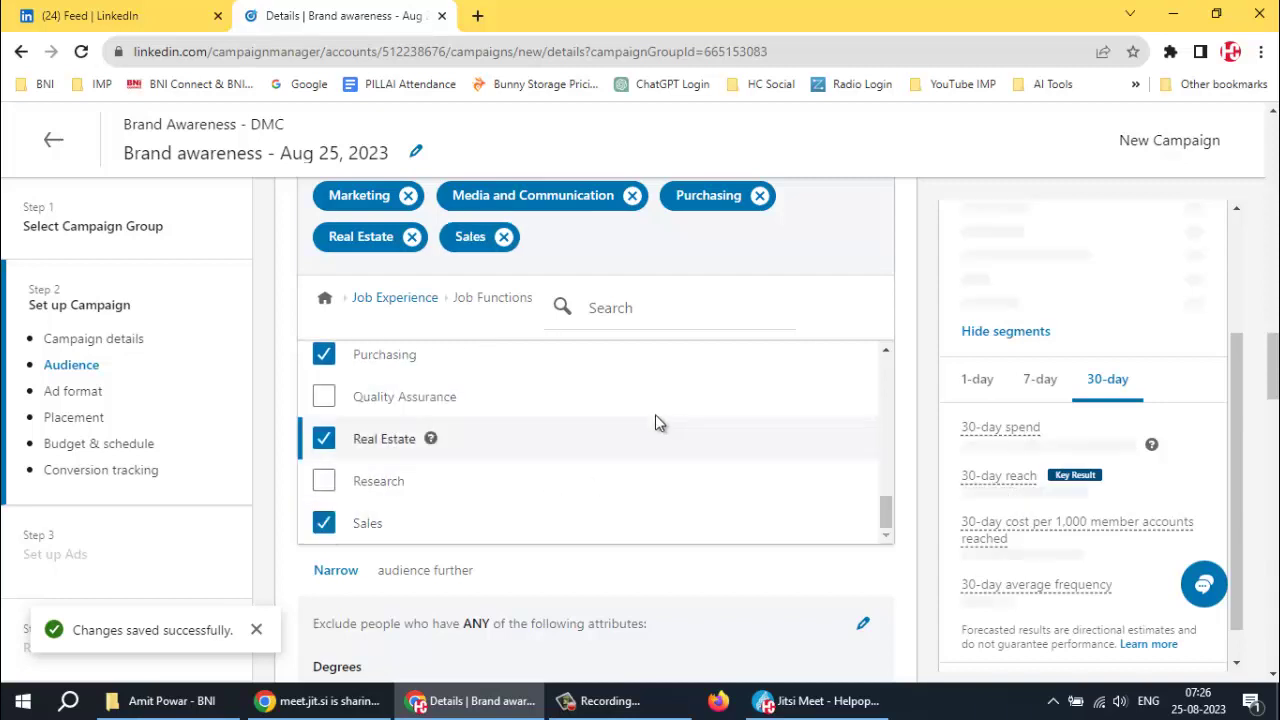
{"action": "left_click", "coordinate": [325, 297]}
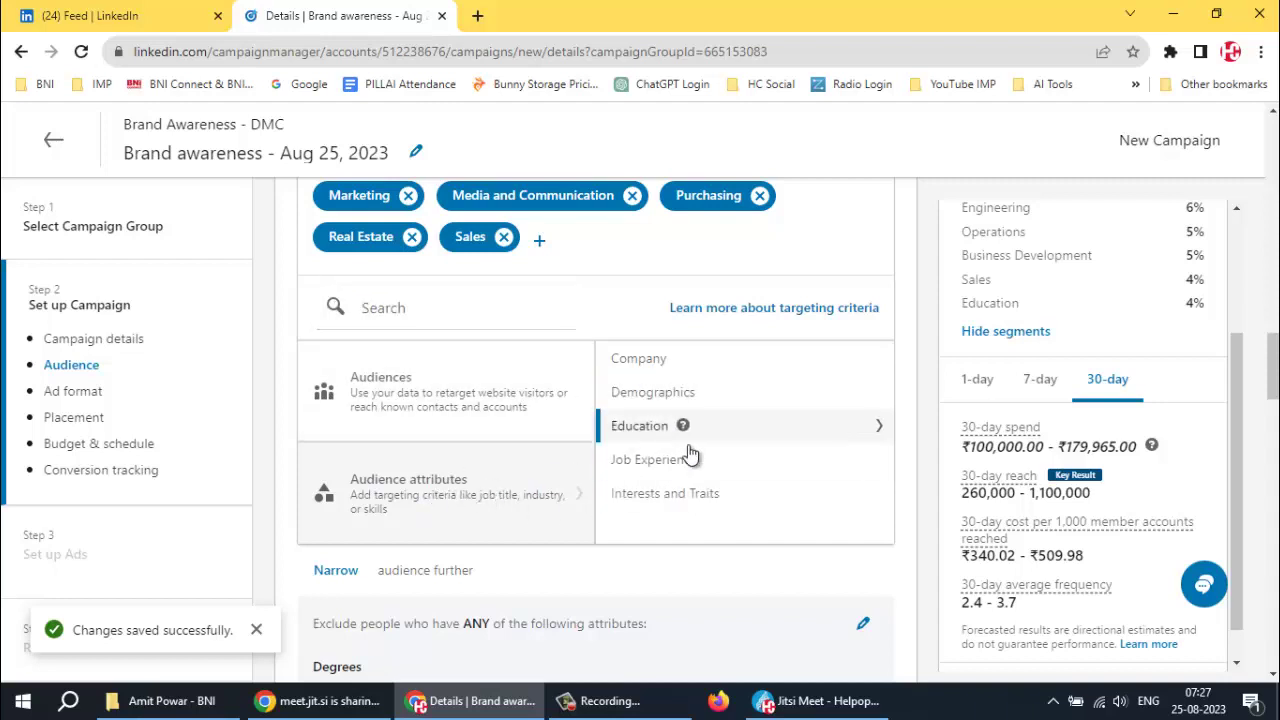
Tick Manager, Training, Entry, Senior, Director, VP and Partner in the Job Seniorities list
{"action": "left_click", "coordinate": [659, 466]}
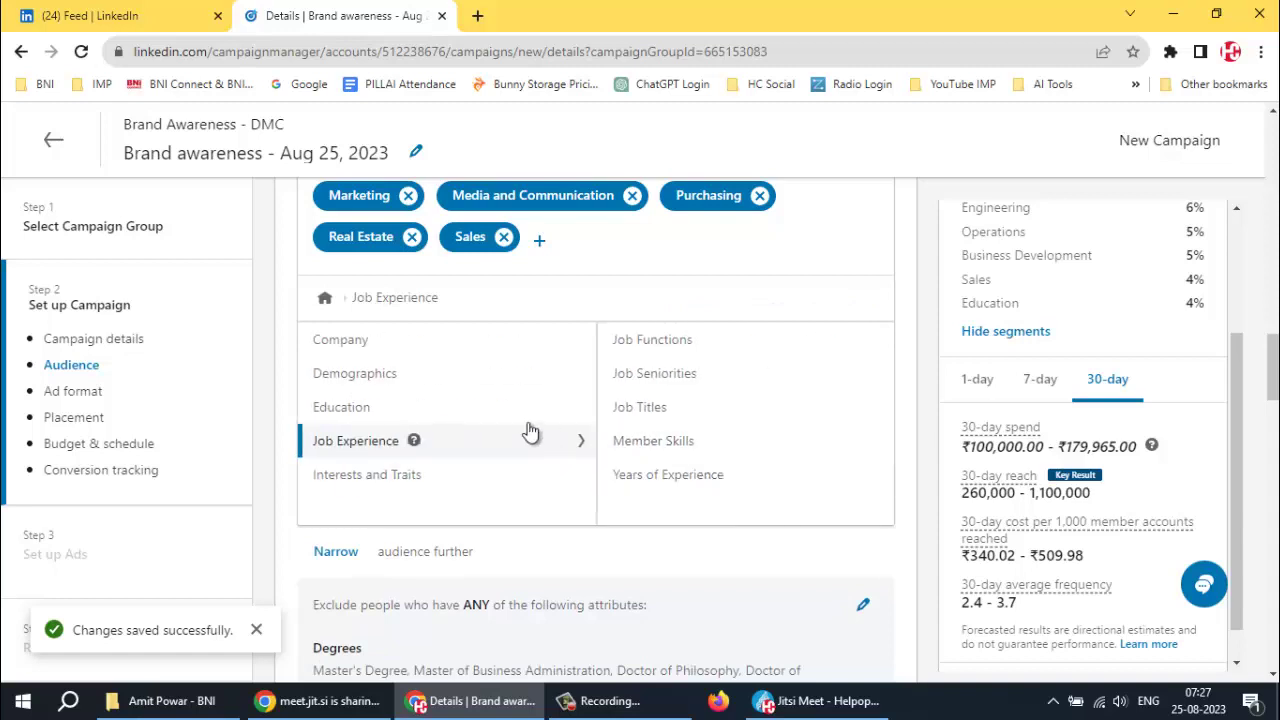
{"action": "left_click", "coordinate": [666, 375]}
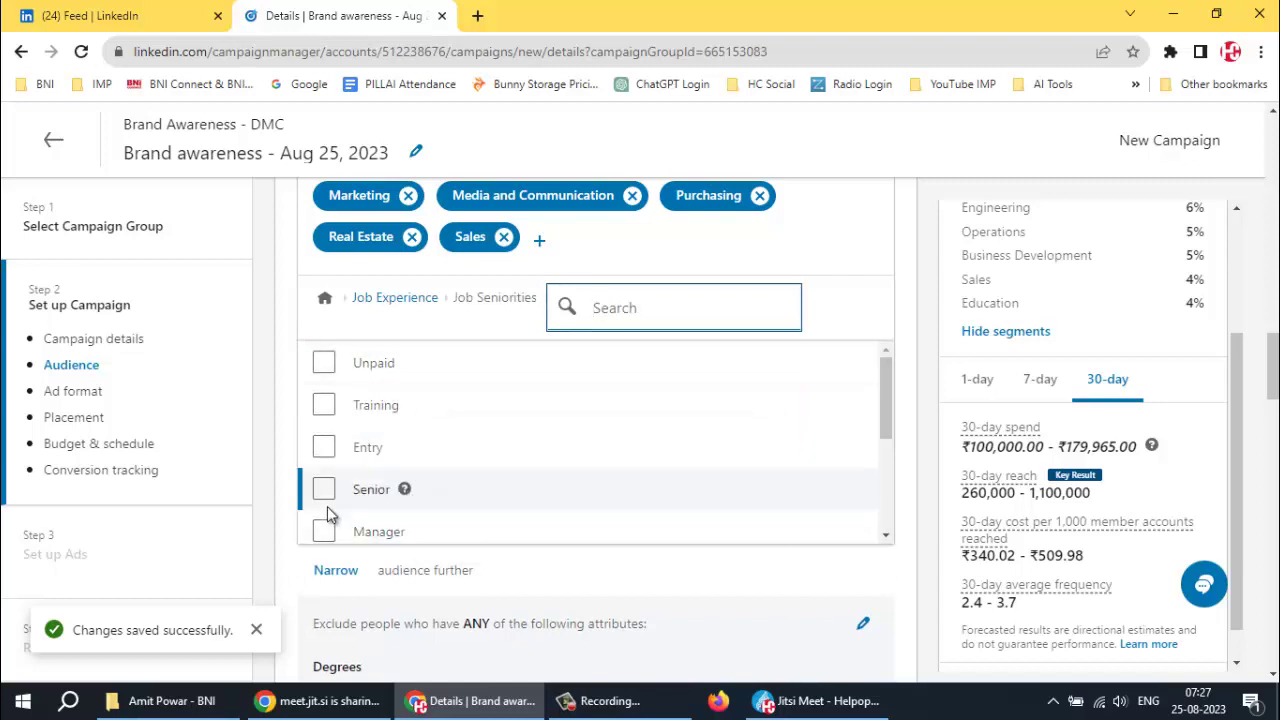
{"action": "scroll", "coordinate": [330, 482], "scroll_direction": "down", "scroll_amount": 3}
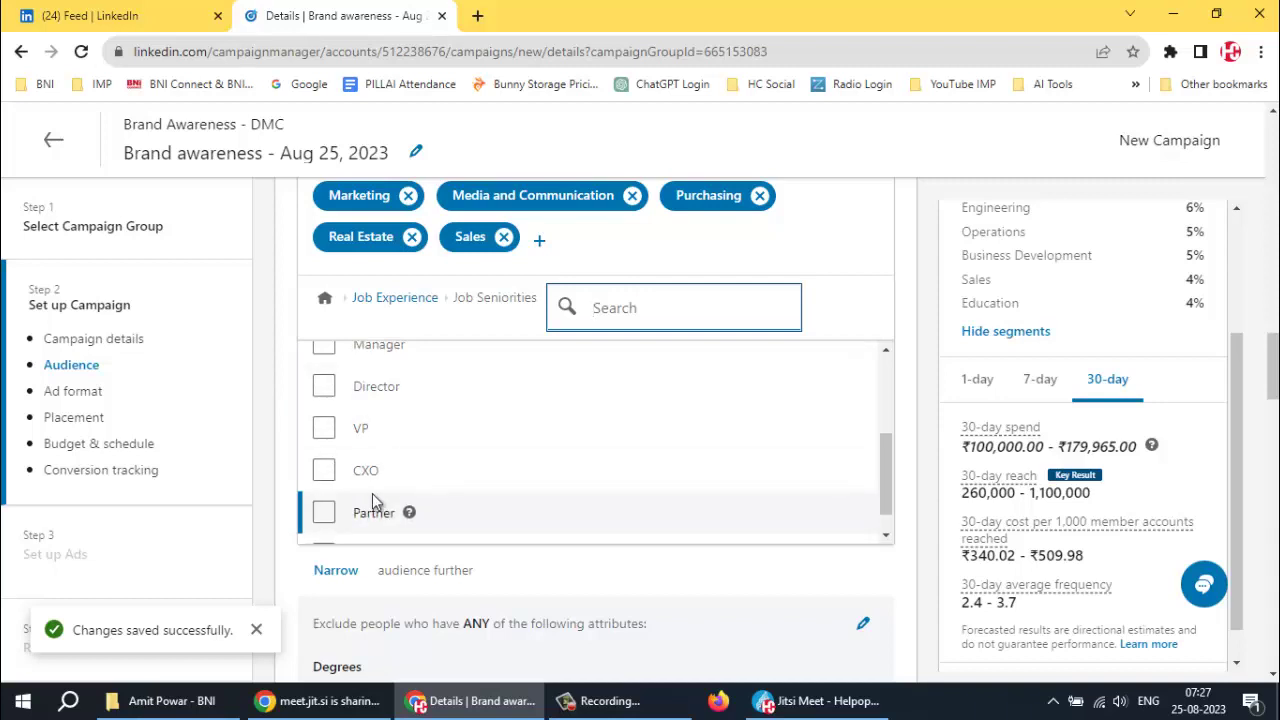
{"action": "scroll", "coordinate": [373, 500], "scroll_direction": "up", "scroll_amount": 3}
{"action": "left_click", "coordinate": [323, 533]}
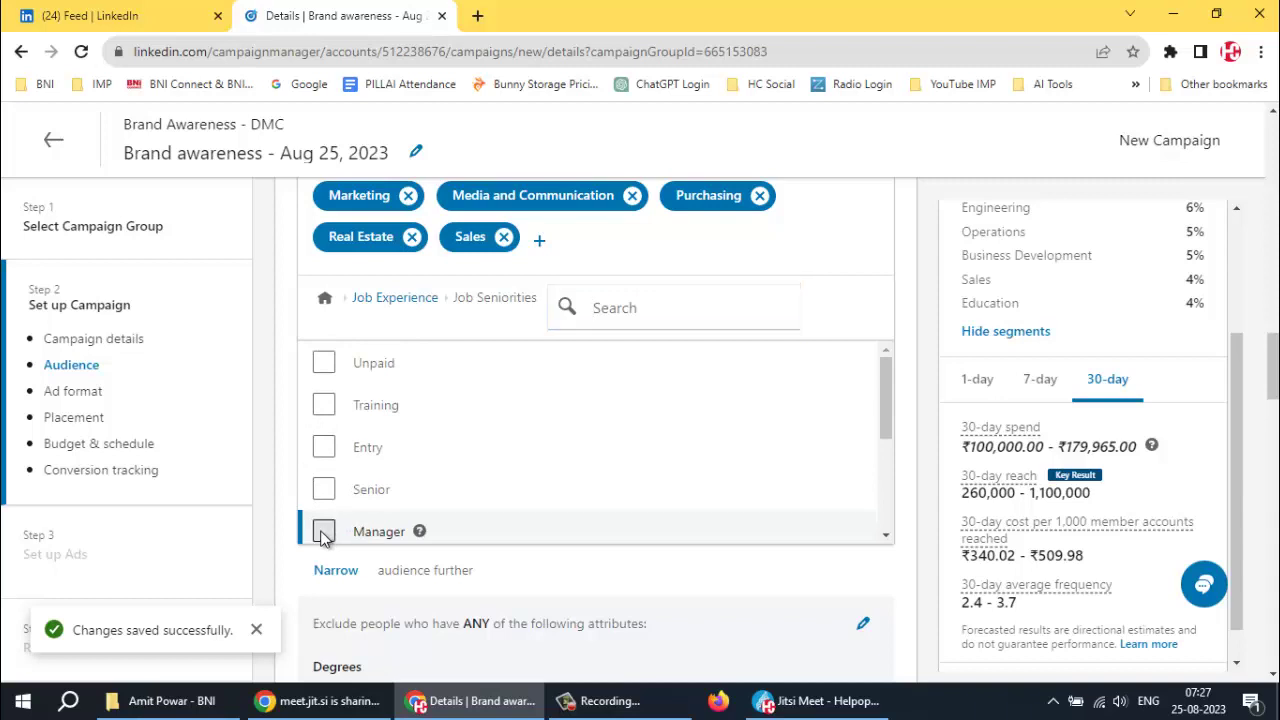
{"action": "left_click", "coordinate": [323, 493]}
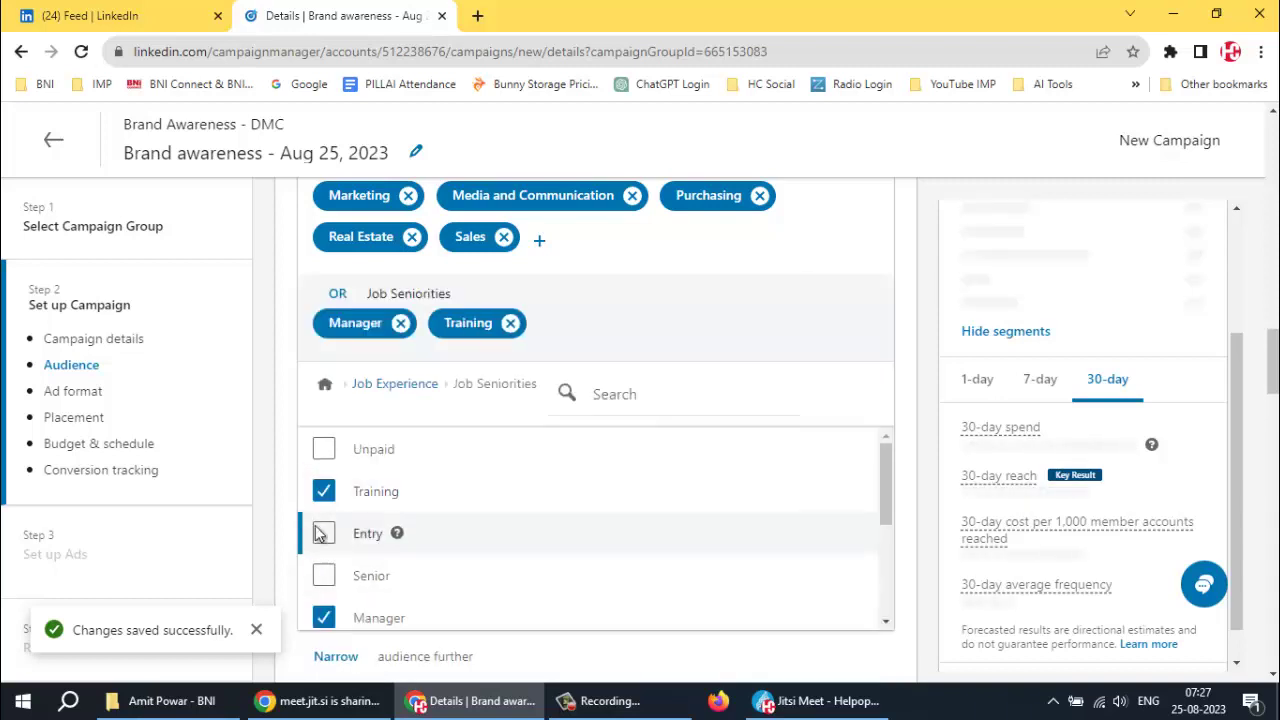
{"action": "left_click", "coordinate": [323, 577]}
{"action": "scroll", "coordinate": [466, 552], "scroll_direction": "down", "scroll_amount": 3}
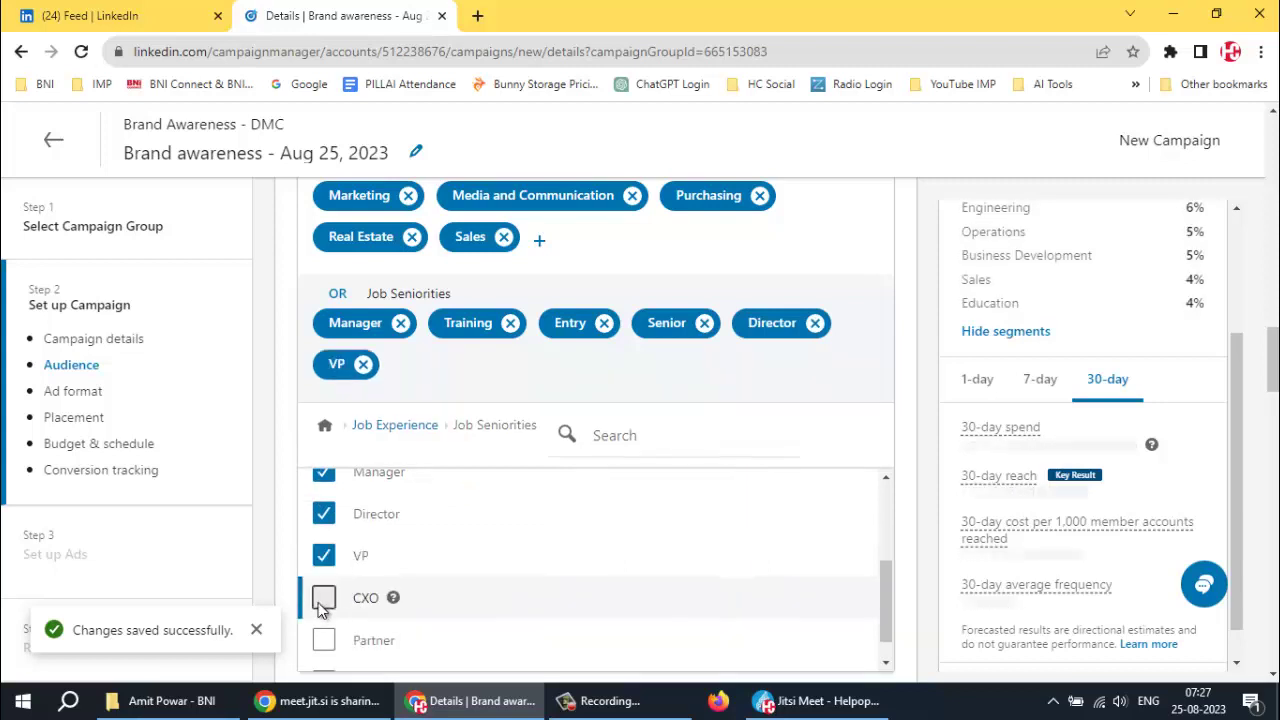
{"action": "left_click", "coordinate": [358, 626]}
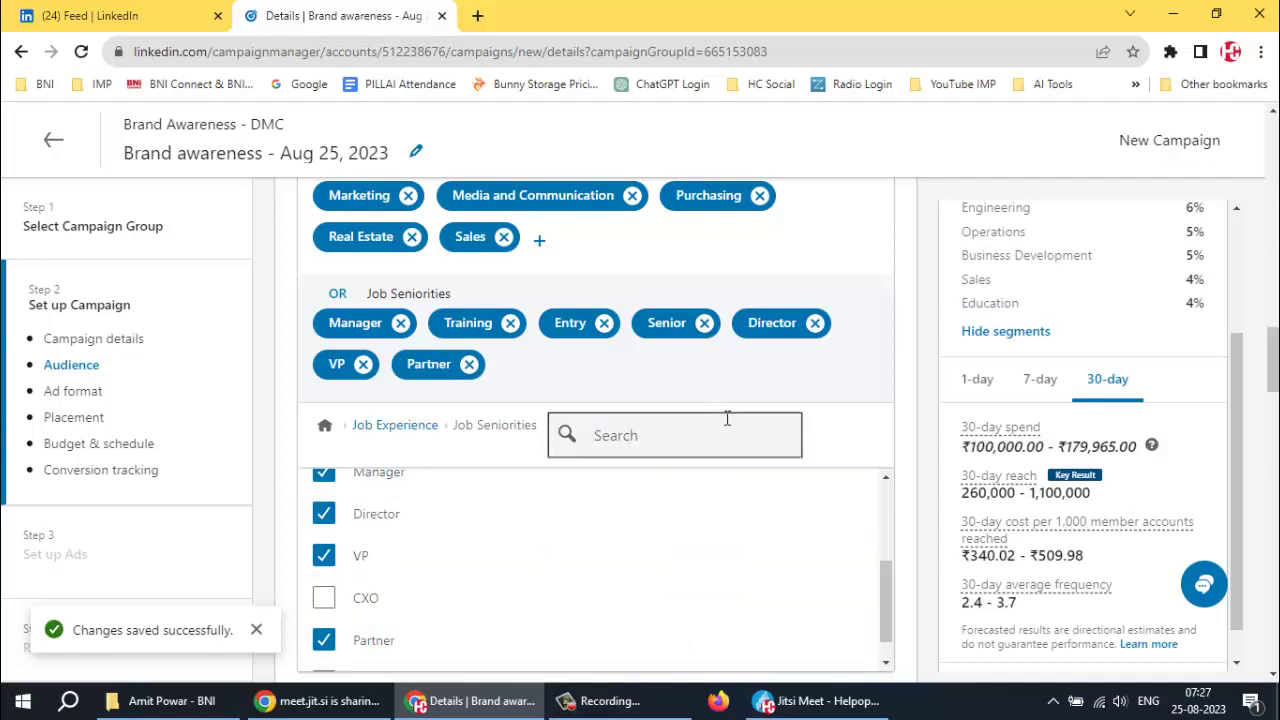
Search job titles for 'Executive'; add Executive, Chief Executive Officer and suggested Chief Business Officer, Senior, Enterprise Director
{"action": "left_click", "coordinate": [397, 426]}
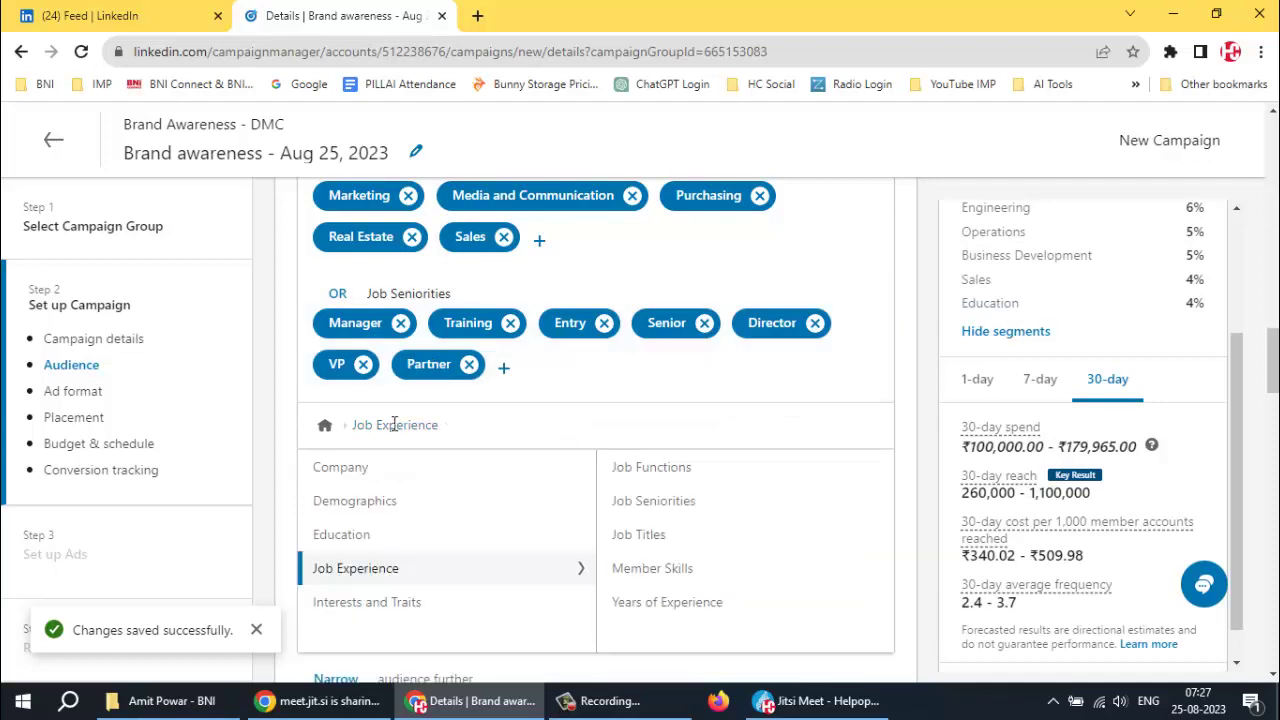
{"action": "left_click", "coordinate": [640, 535]}
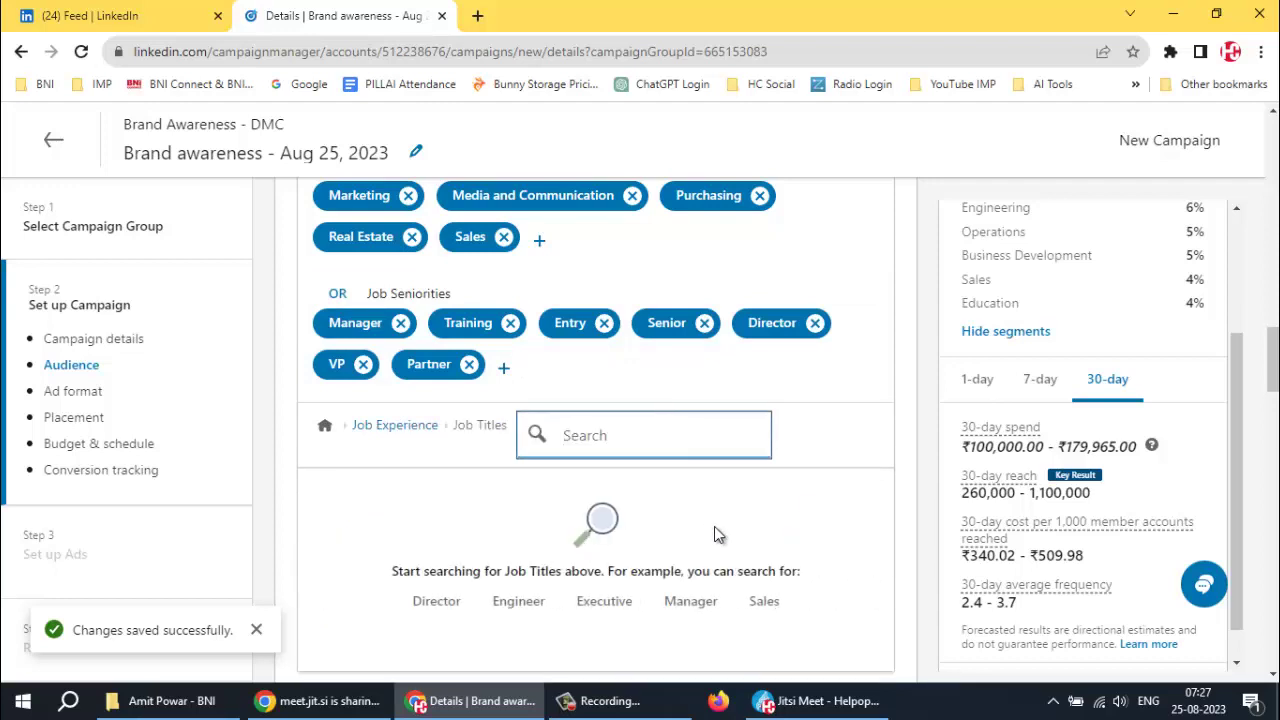
{"action": "scroll", "coordinate": [734, 530], "scroll_direction": "down", "scroll_amount": 1}
{"action": "scroll", "coordinate": [734, 528], "scroll_direction": "down", "scroll_amount": 1}
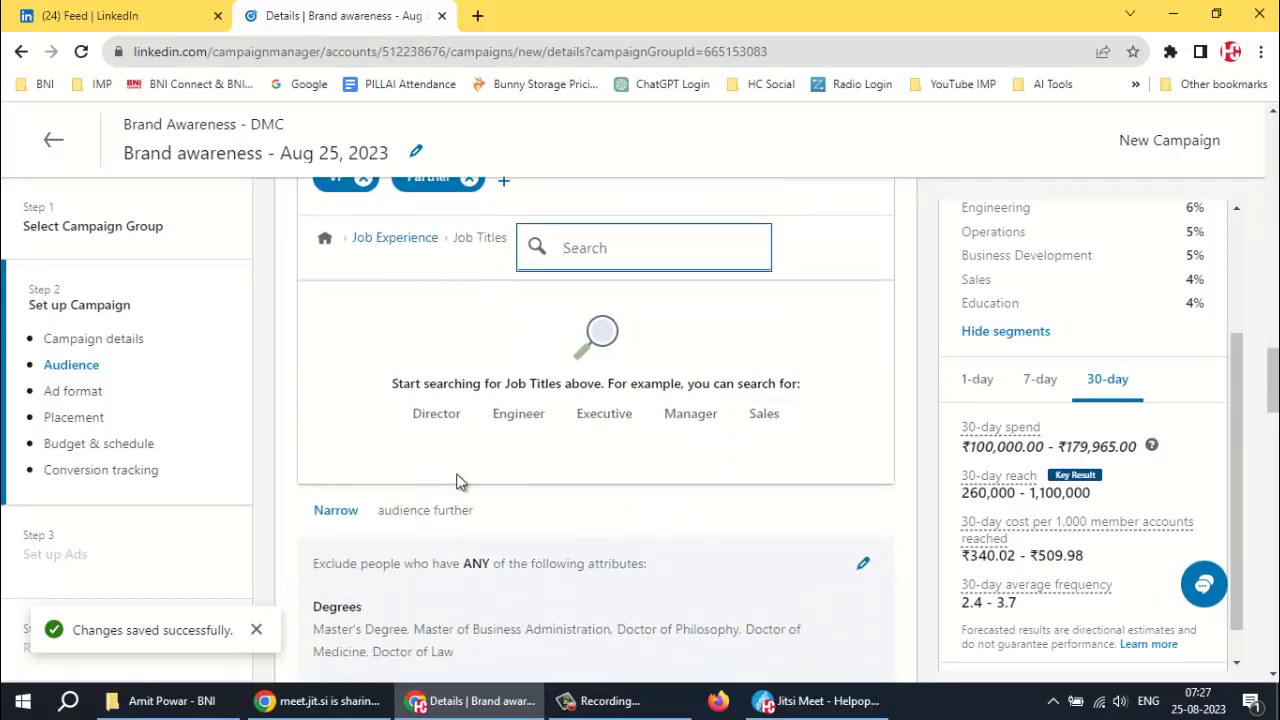
{"action": "left_click", "coordinate": [595, 420]}
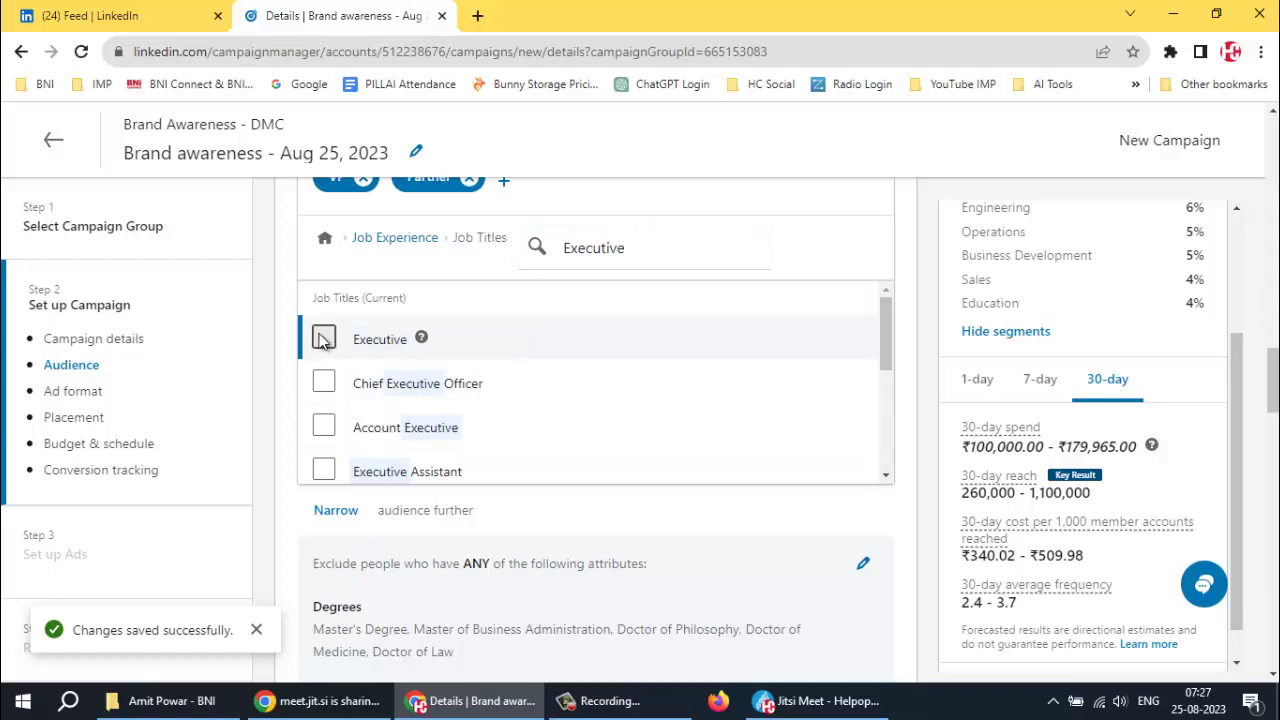
{"action": "left_click", "coordinate": [323, 337]}
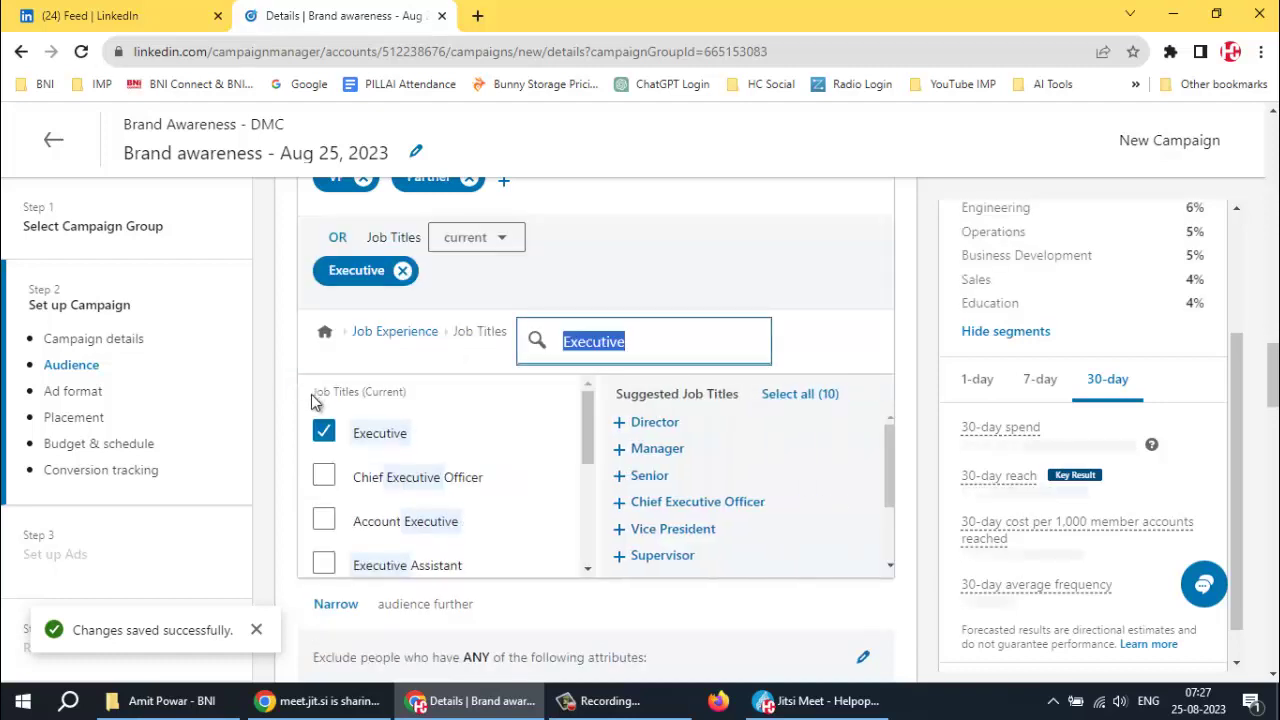
{"action": "left_click", "coordinate": [323, 477]}
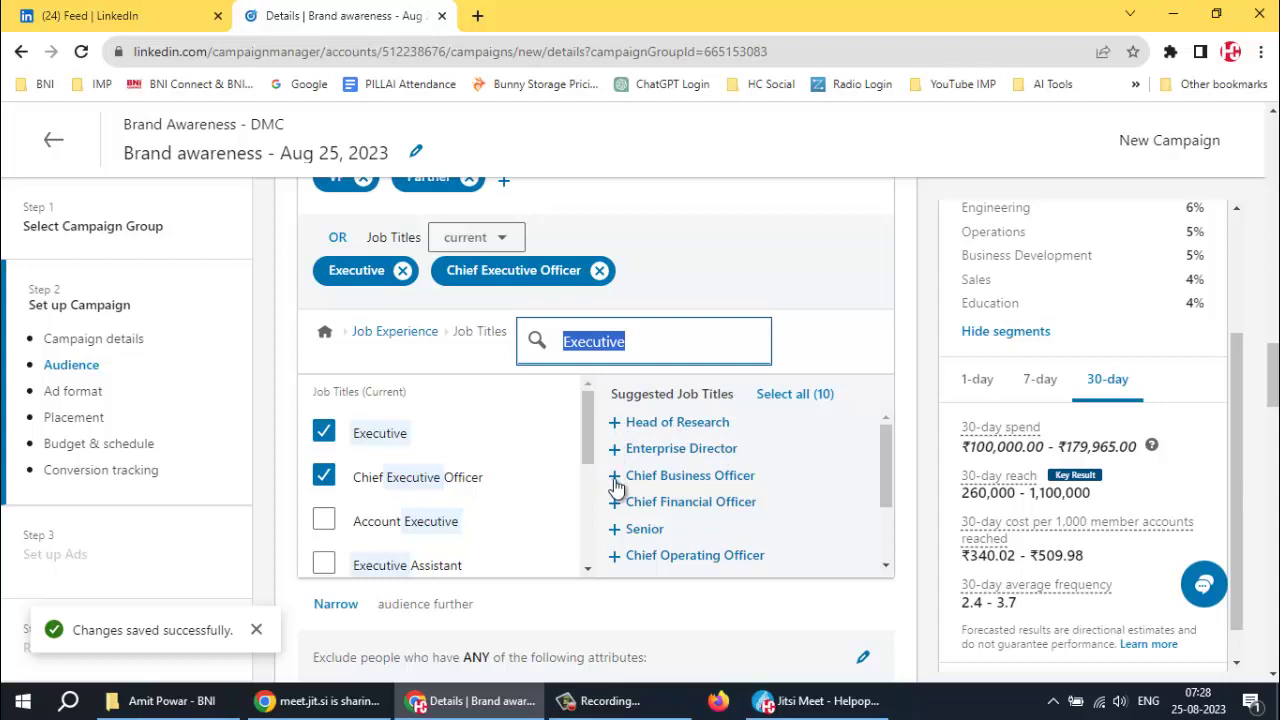
{"action": "left_click", "coordinate": [614, 476]}
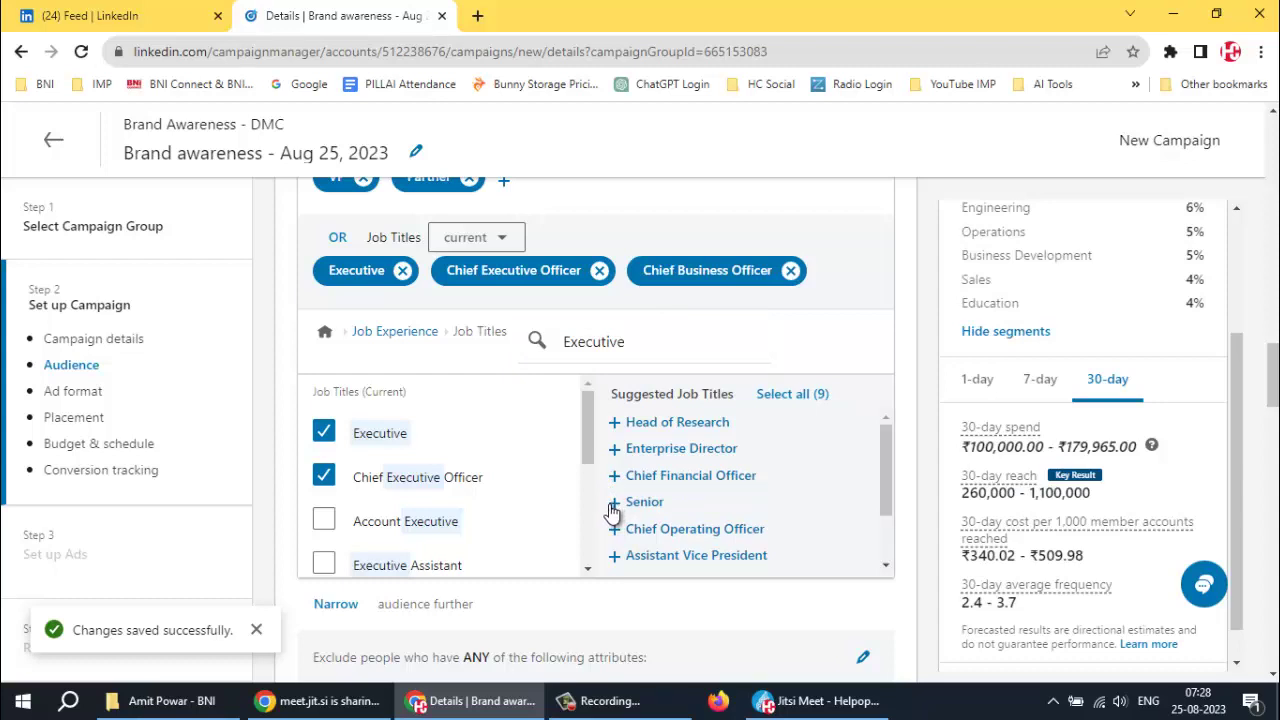
{"action": "left_click", "coordinate": [614, 503]}
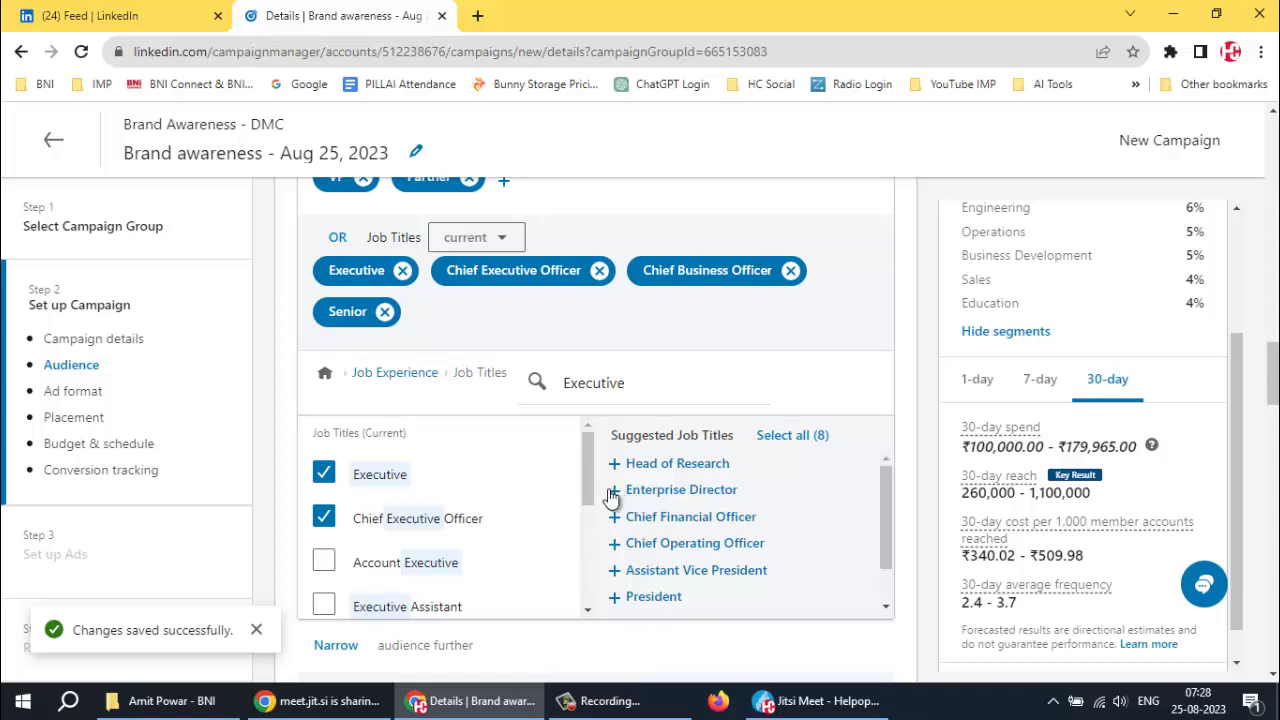
{"action": "left_click", "coordinate": [614, 490]}
Add the Executive Assistant, Sales Executive and Marketing Executive job titles
{"action": "scroll", "coordinate": [606, 491], "scroll_direction": "down", "scroll_amount": 5}
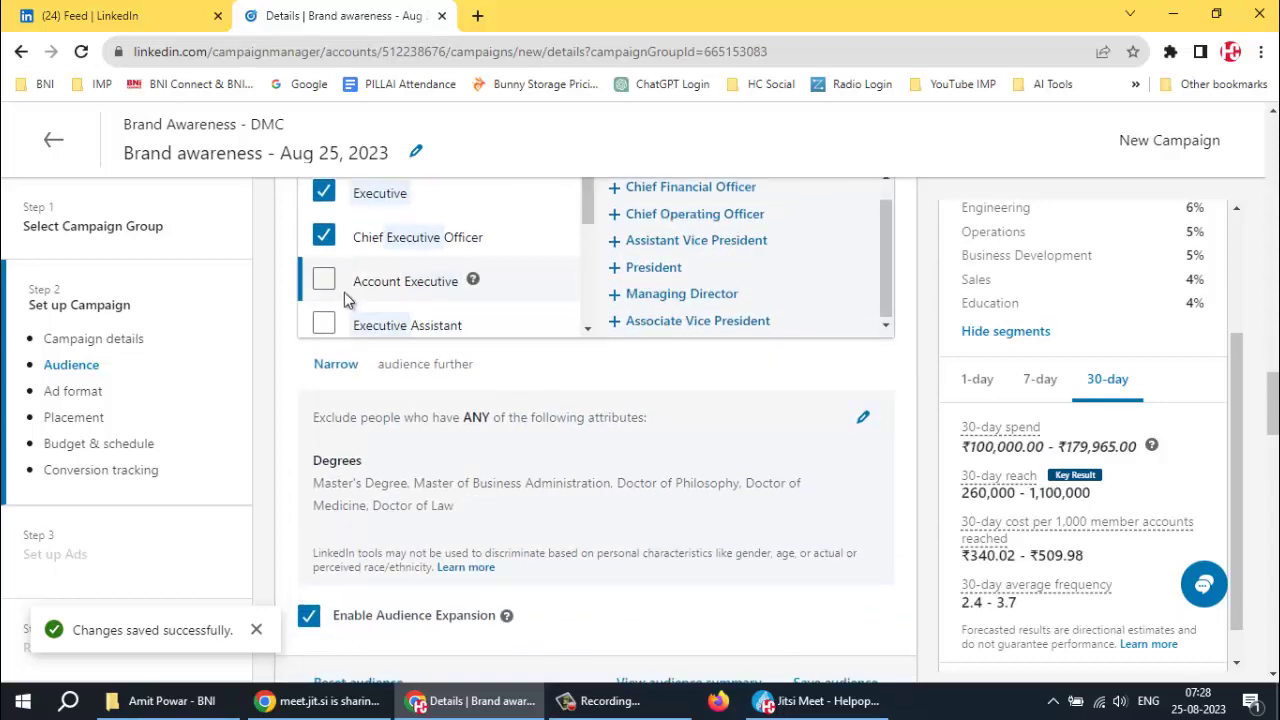
{"action": "scroll", "coordinate": [322, 282], "scroll_direction": "down", "scroll_amount": 2}
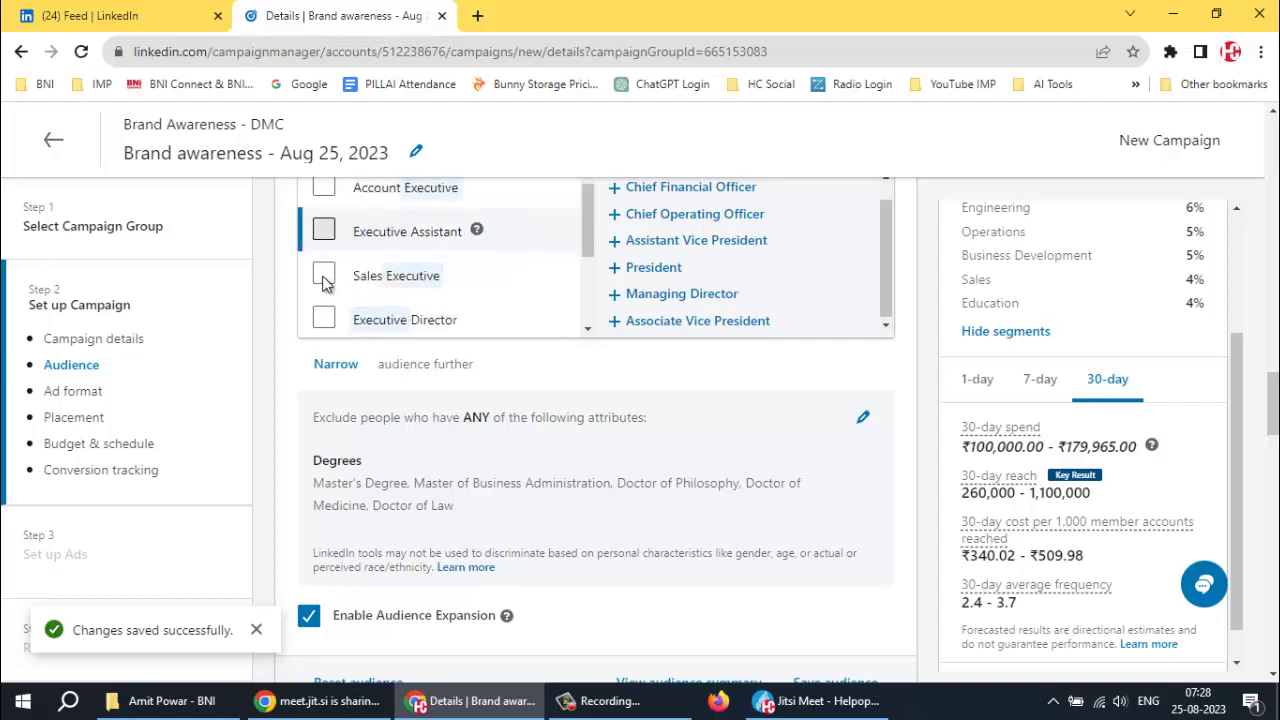
{"action": "left_click", "coordinate": [323, 281]}
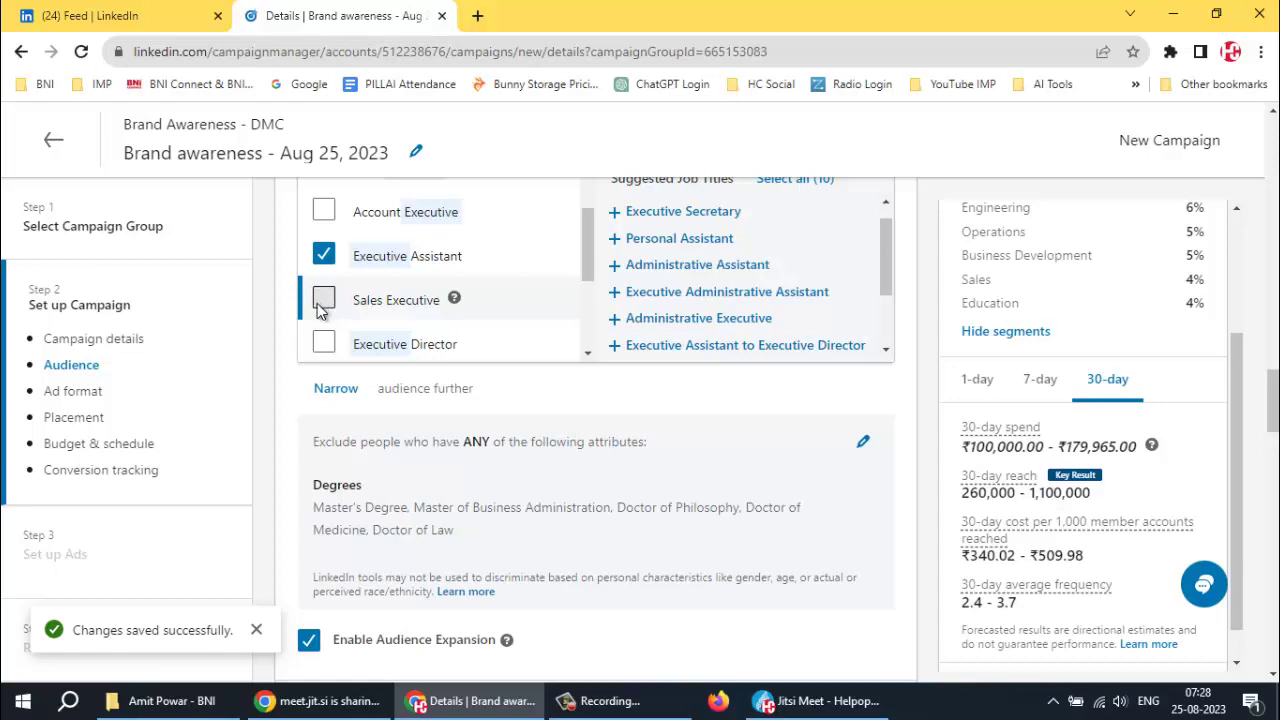
{"action": "left_click", "coordinate": [322, 302]}
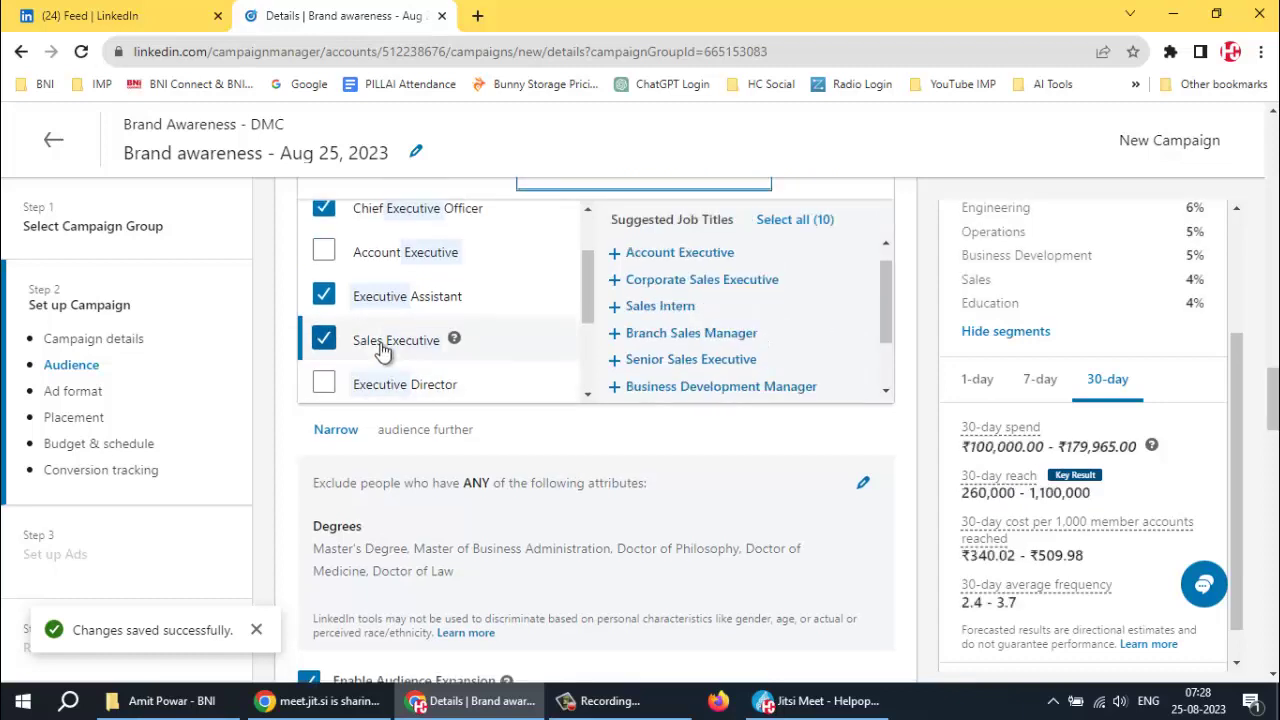
{"action": "scroll", "coordinate": [400, 340], "scroll_direction": "down", "scroll_amount": 2}
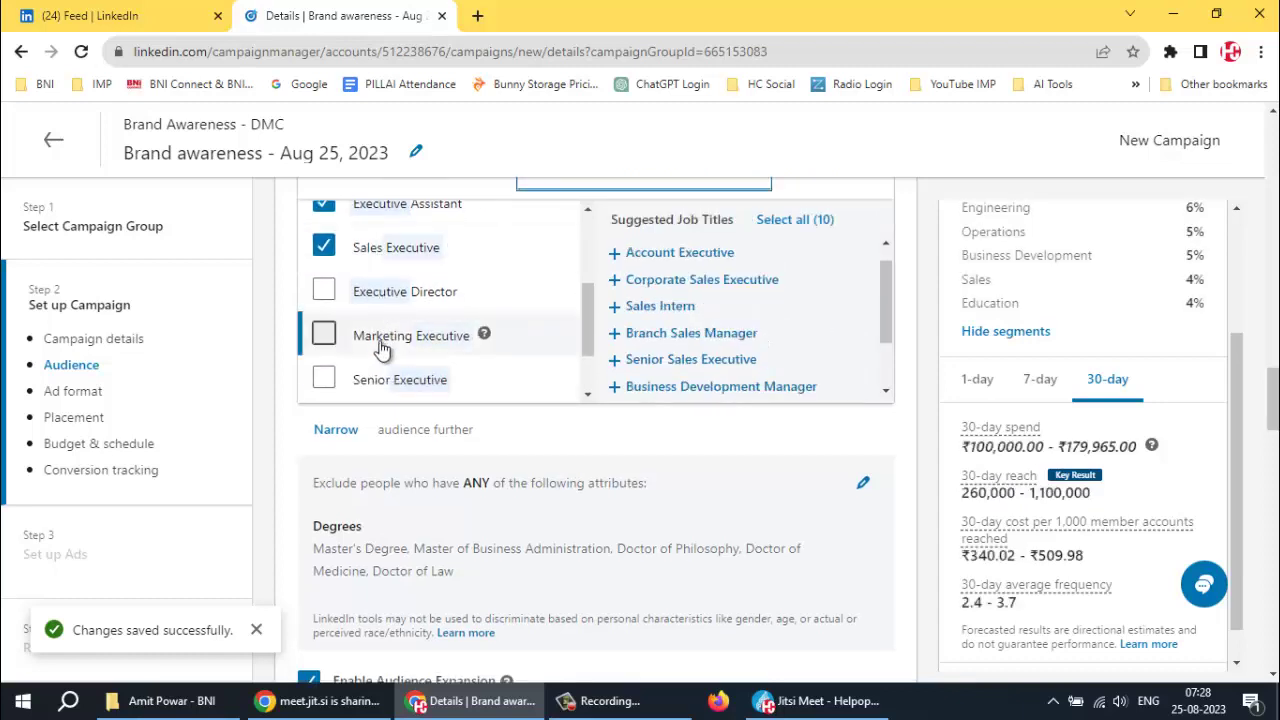
{"action": "left_click", "coordinate": [324, 337]}
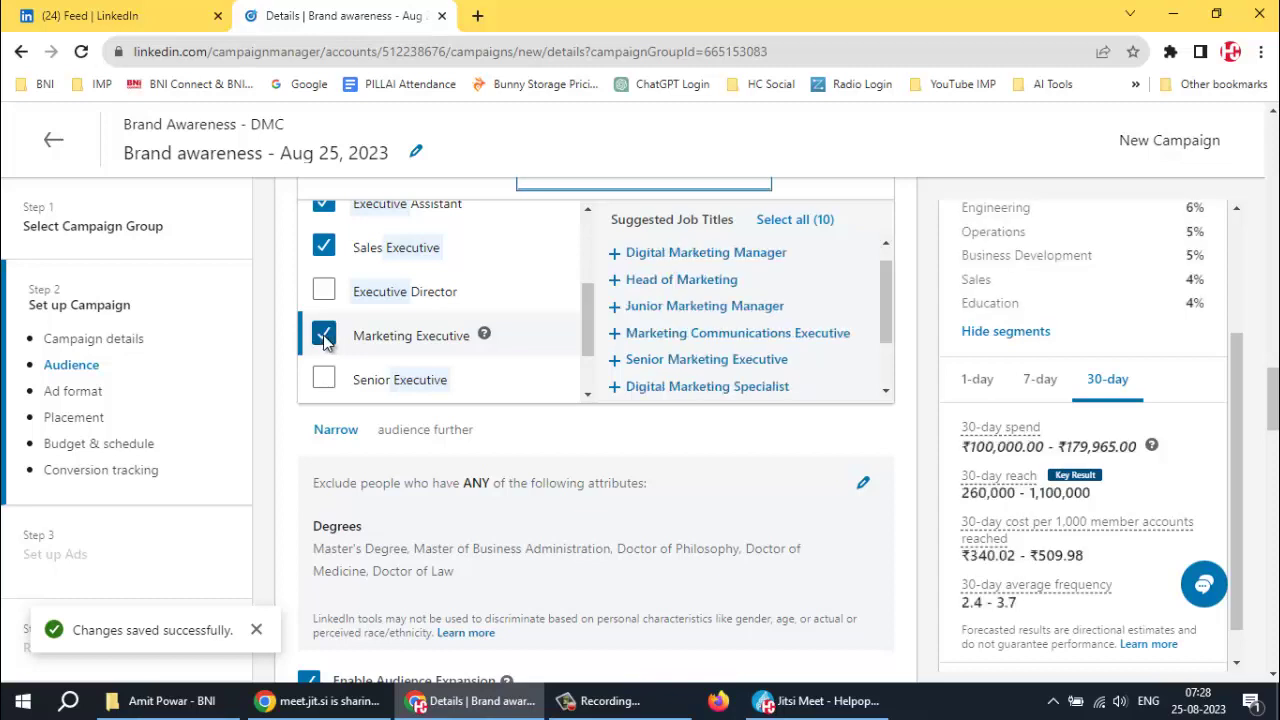
{"action": "scroll", "coordinate": [323, 341], "scroll_direction": "down", "scroll_amount": 2}
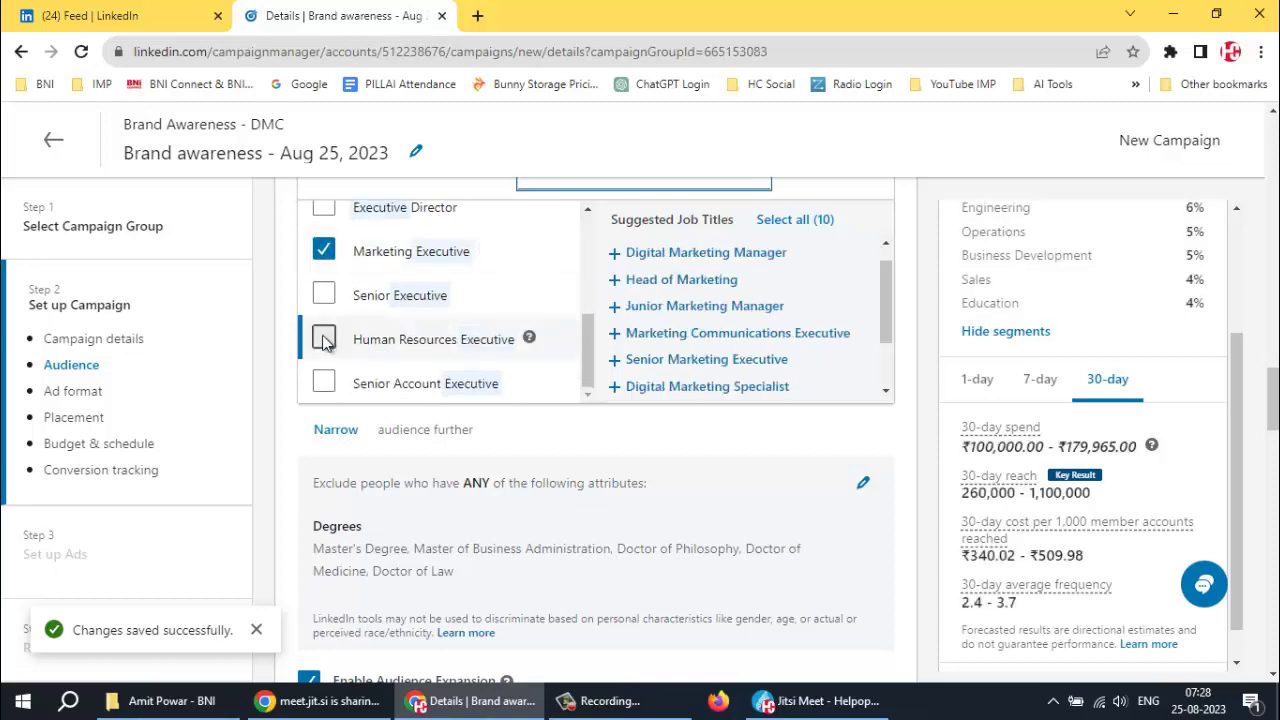
{"action": "scroll", "coordinate": [323, 341], "scroll_direction": "down", "scroll_amount": 2}
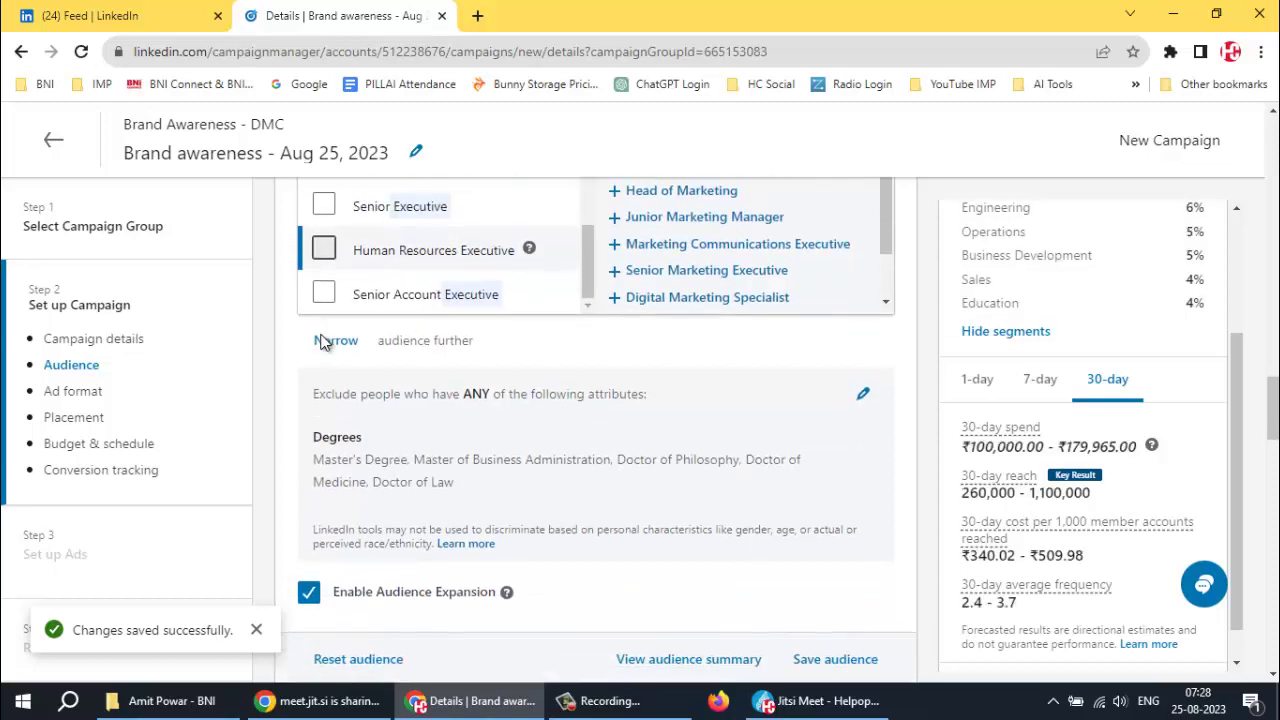
{"action": "scroll", "coordinate": [733, 440], "scroll_direction": "up", "scroll_amount": 2}
{"action": "scroll", "coordinate": [733, 440], "scroll_direction": "up", "scroll_amount": 1}
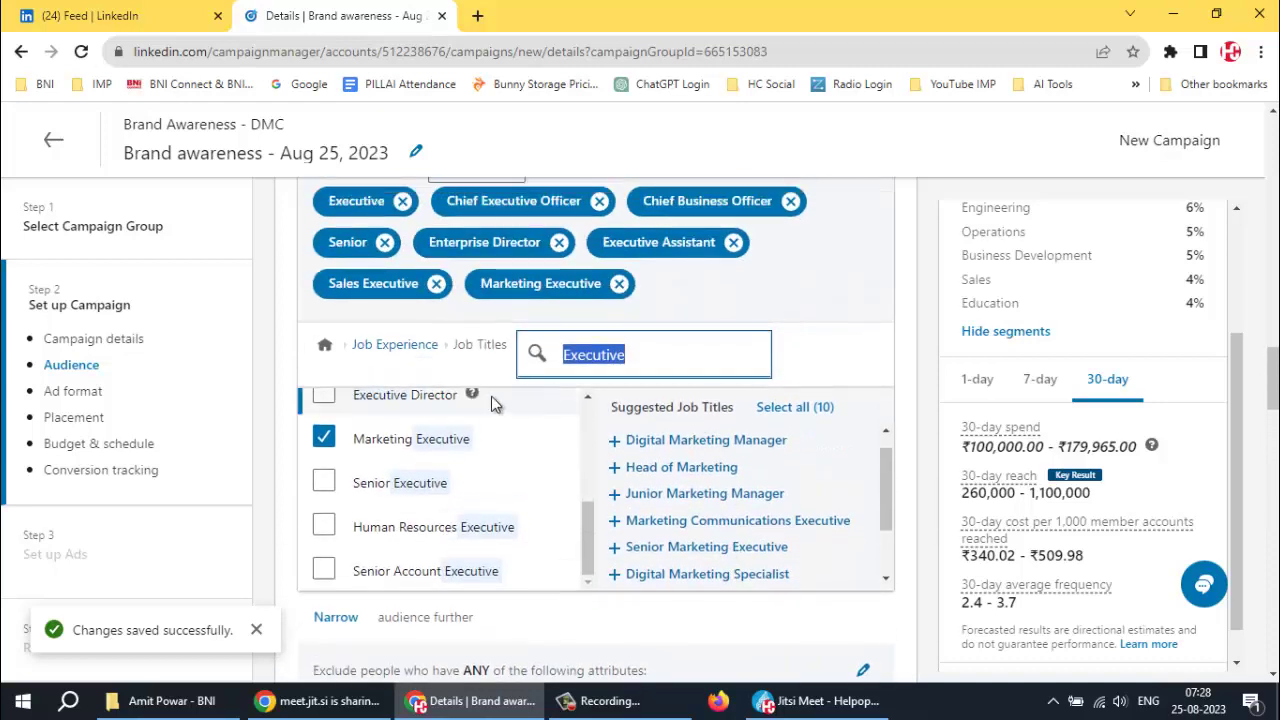
Set the years-of-experience targeting to a minimum of 1 year and a maximum of 12+ years
{"action": "left_click", "coordinate": [386, 345]}
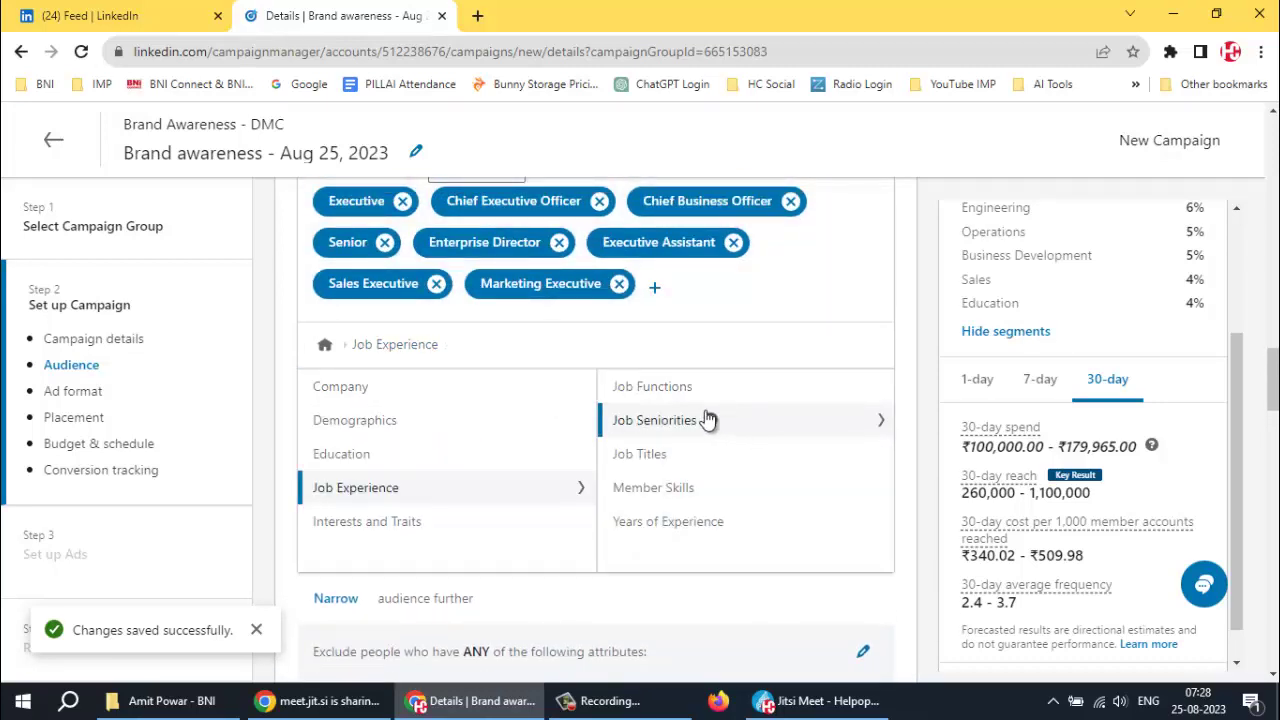
{"action": "left_click", "coordinate": [650, 490]}
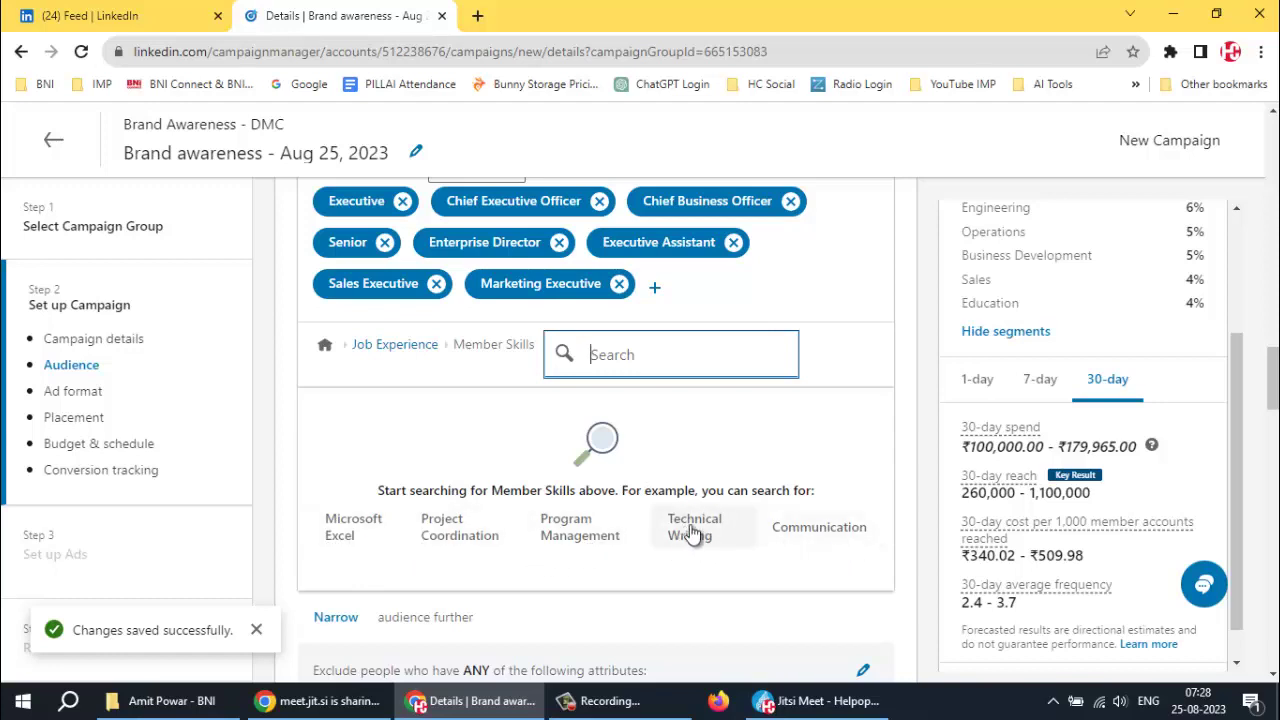
{"action": "left_click", "coordinate": [396, 345]}
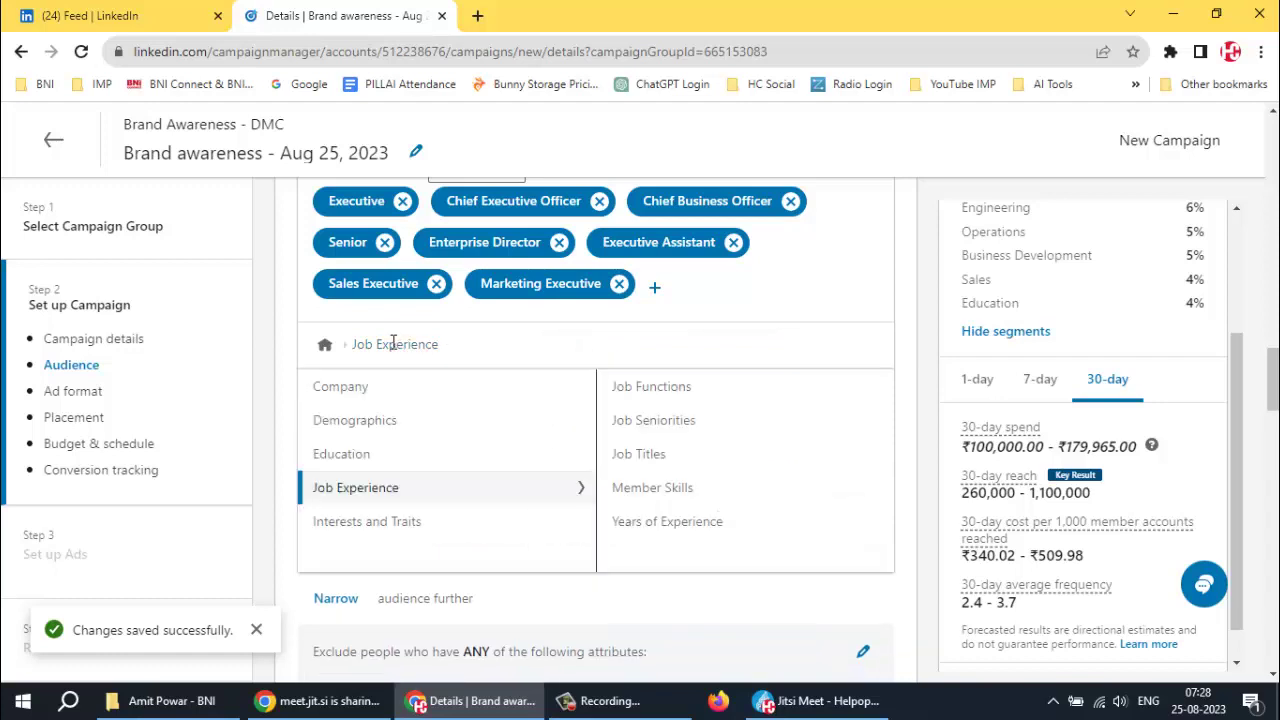
{"action": "left_click", "coordinate": [665, 524]}
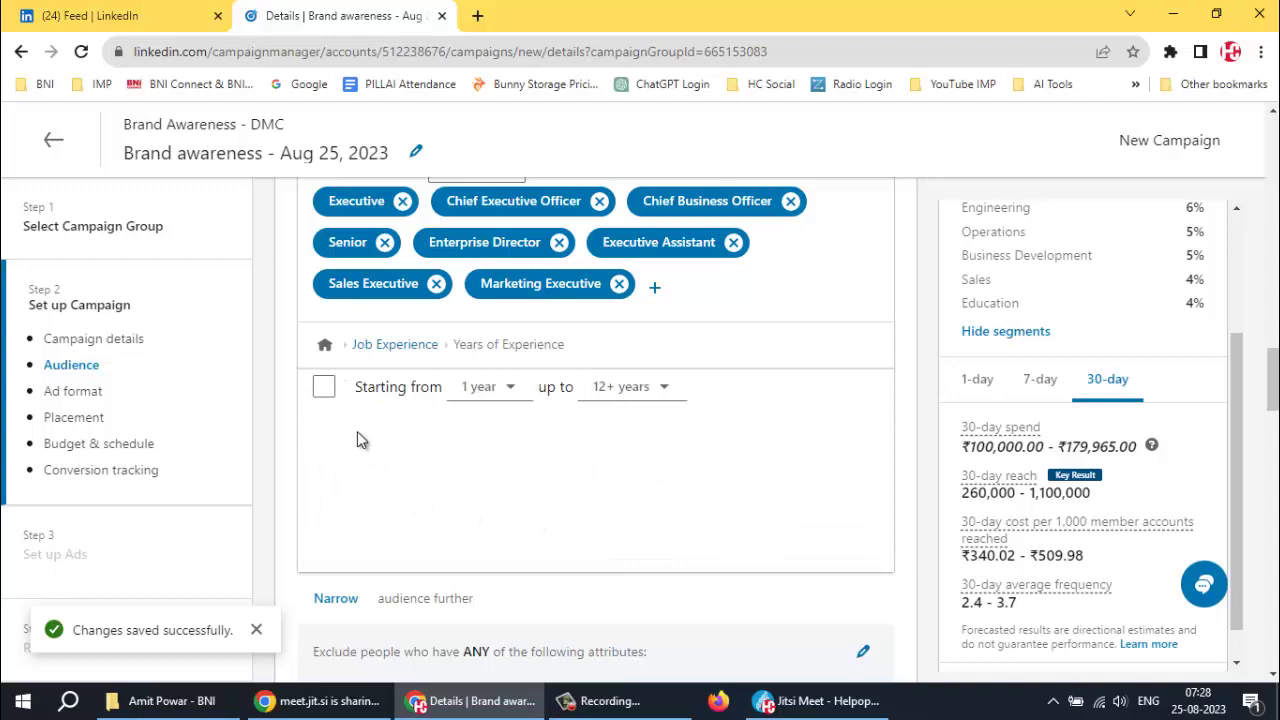
{"action": "left_click", "coordinate": [493, 405]}
{"action": "left_click", "coordinate": [510, 480]}
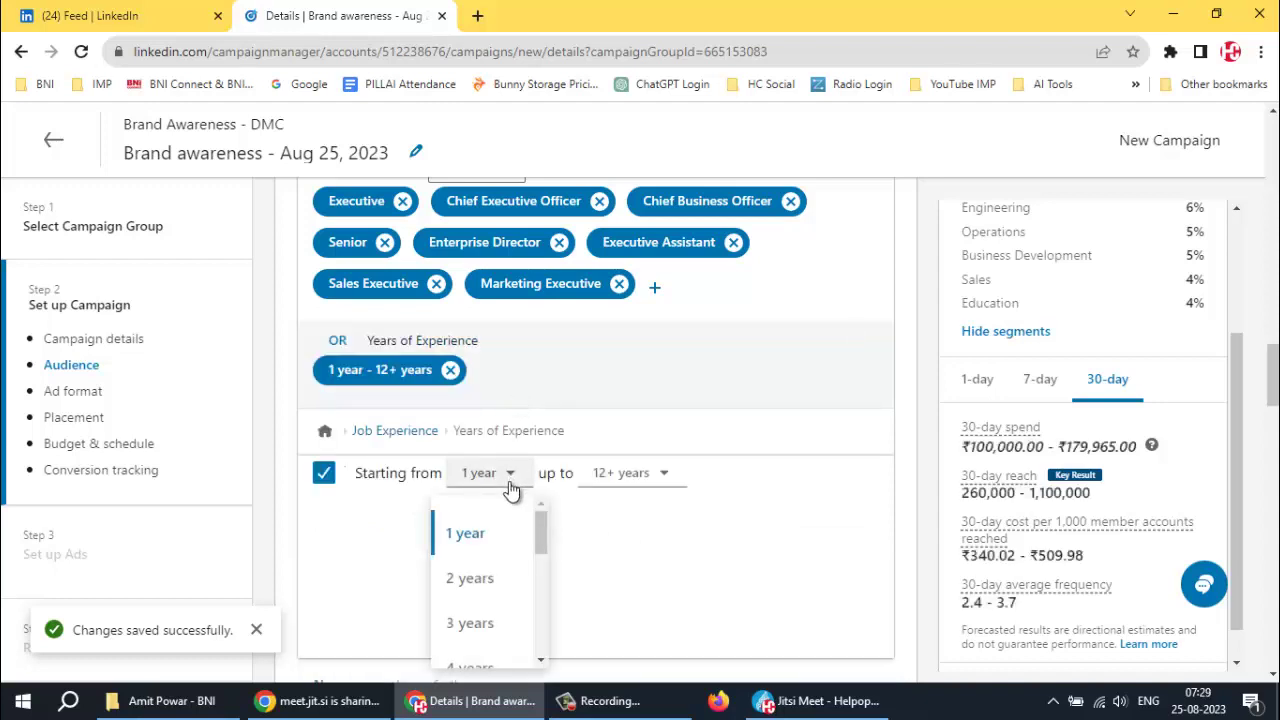
{"action": "left_click", "coordinate": [471, 530]}
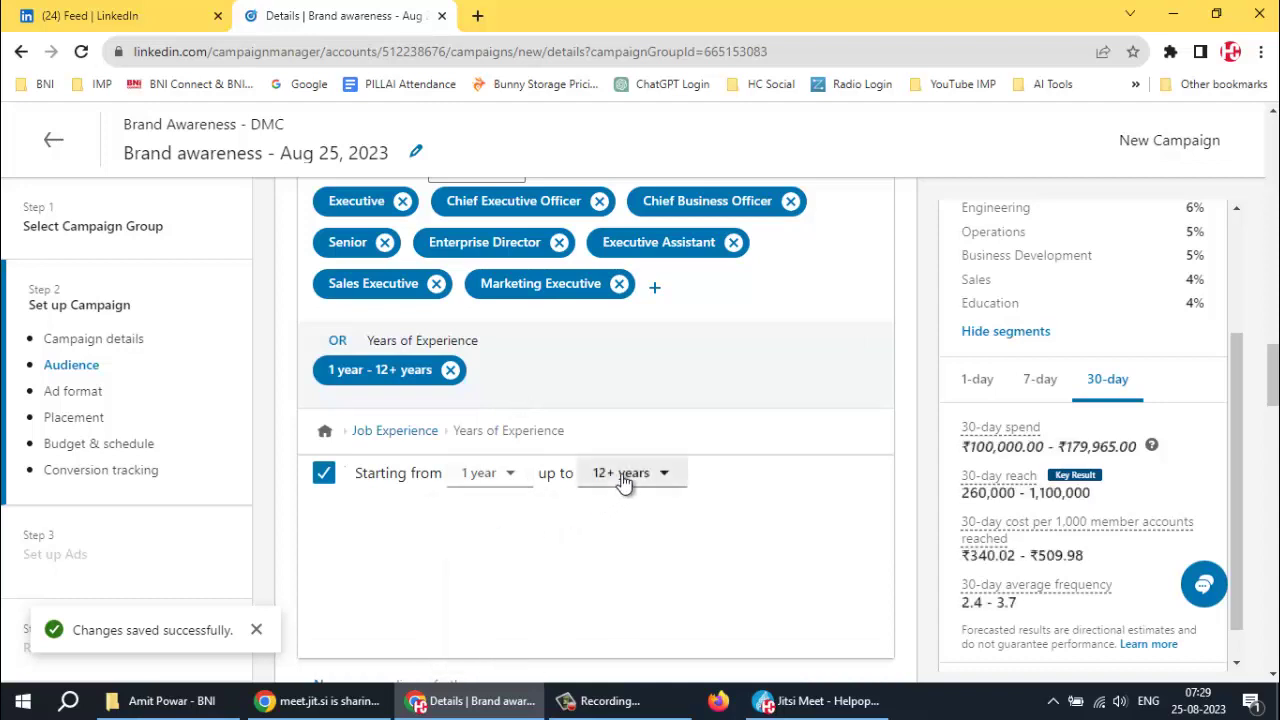
{"action": "left_click", "coordinate": [618, 478]}
{"action": "scroll", "coordinate": [678, 537], "scroll_direction": "down", "scroll_amount": 5}
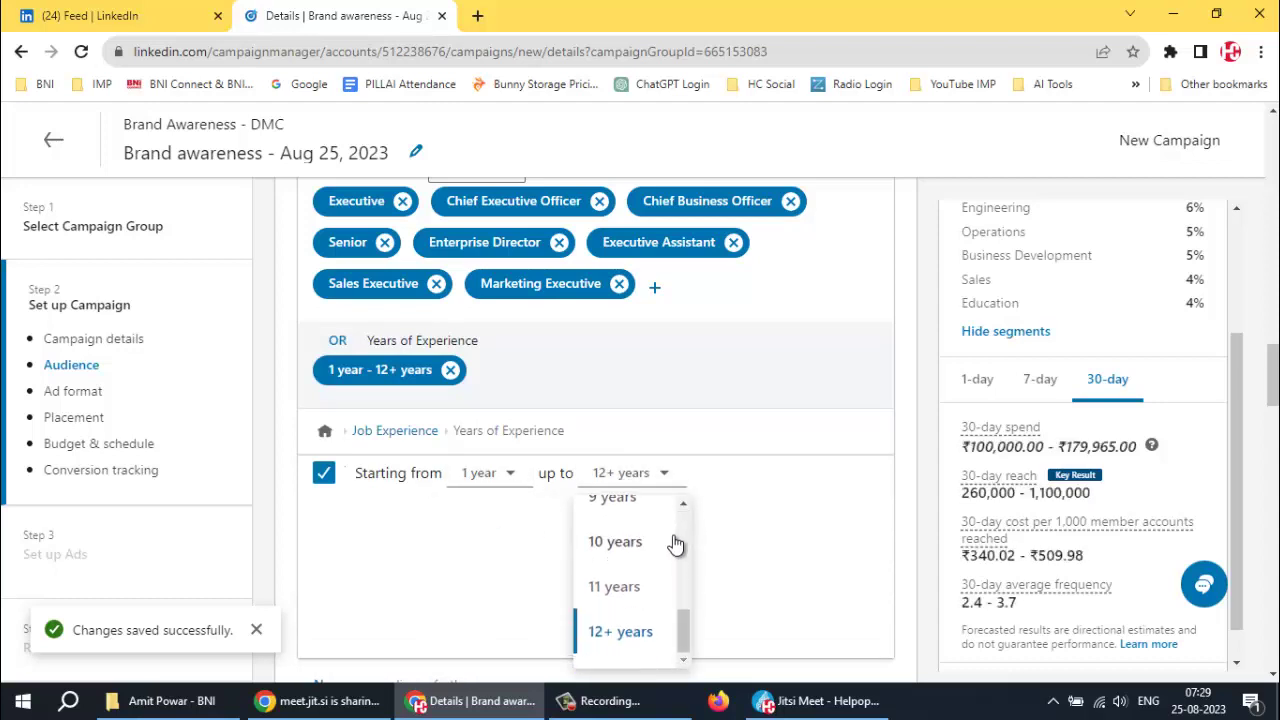
{"action": "left_click", "coordinate": [624, 632]}
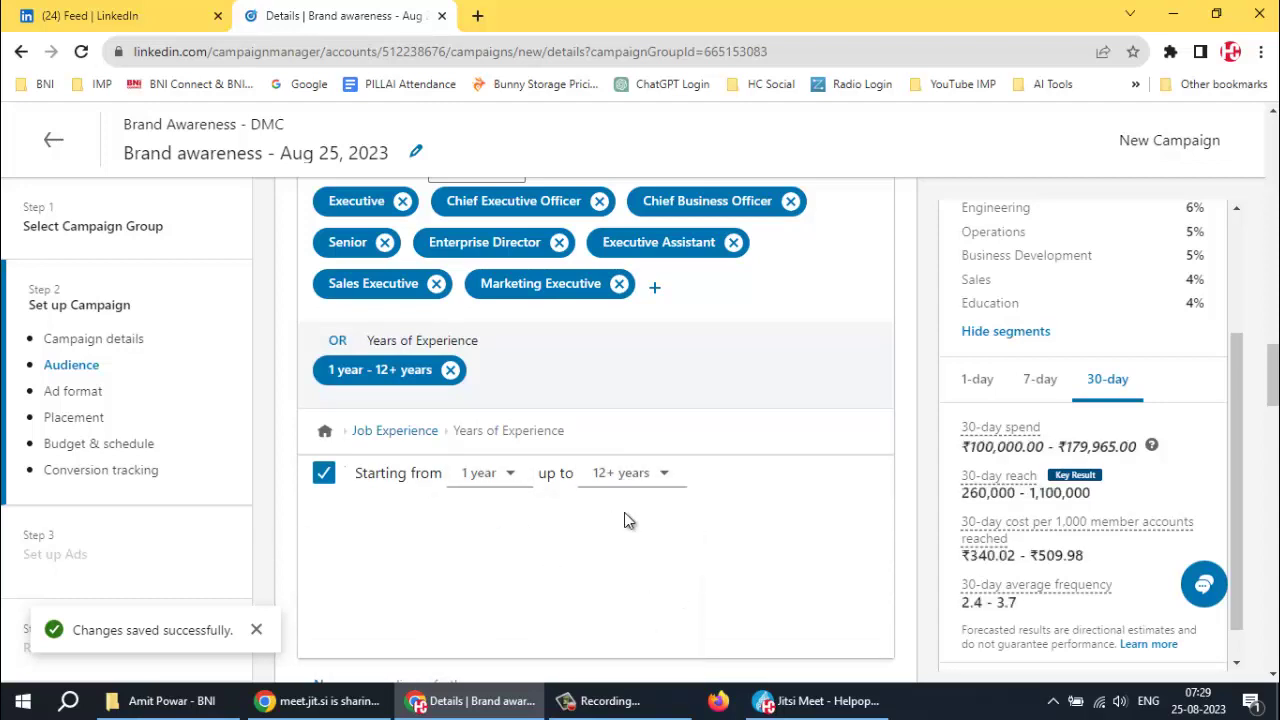
{"action": "left_click", "coordinate": [324, 431]}
{"action": "scroll", "coordinate": [760, 478], "scroll_direction": "down", "scroll_amount": 1}
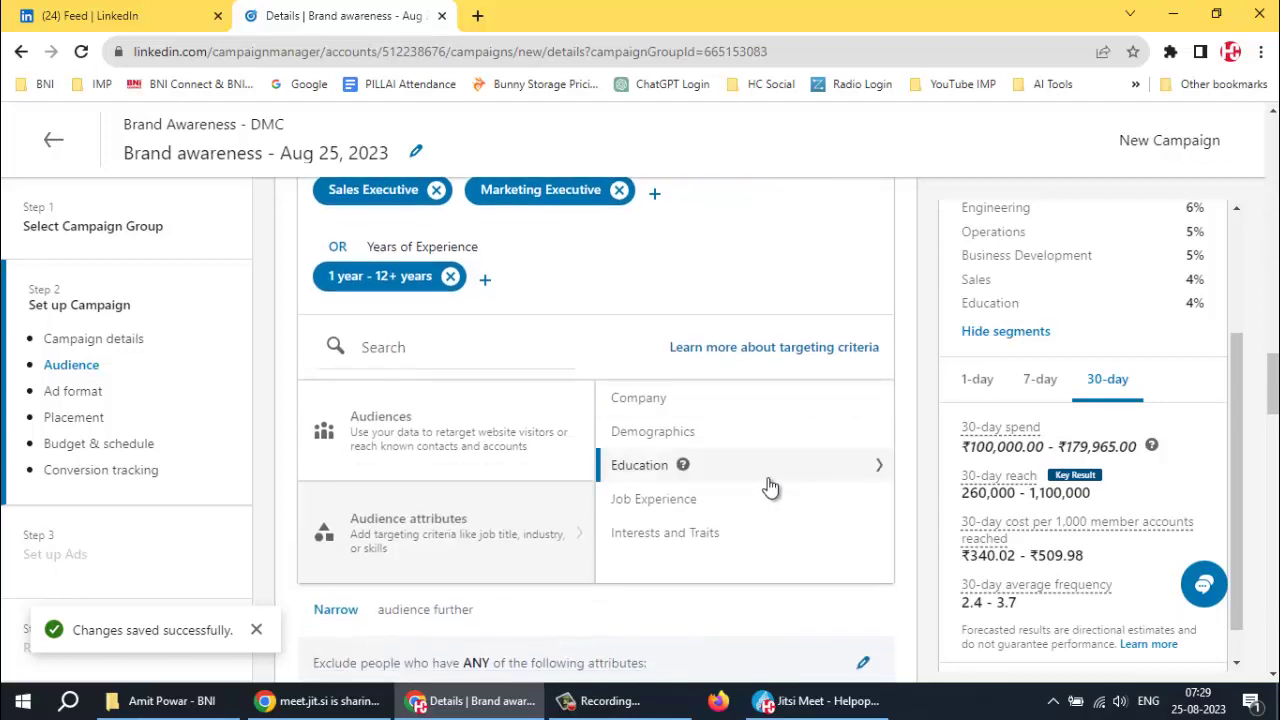
Tick Careers and Employment and Marketing and Advertising under Member Interests > General Interests
{"action": "left_click", "coordinate": [667, 535]}
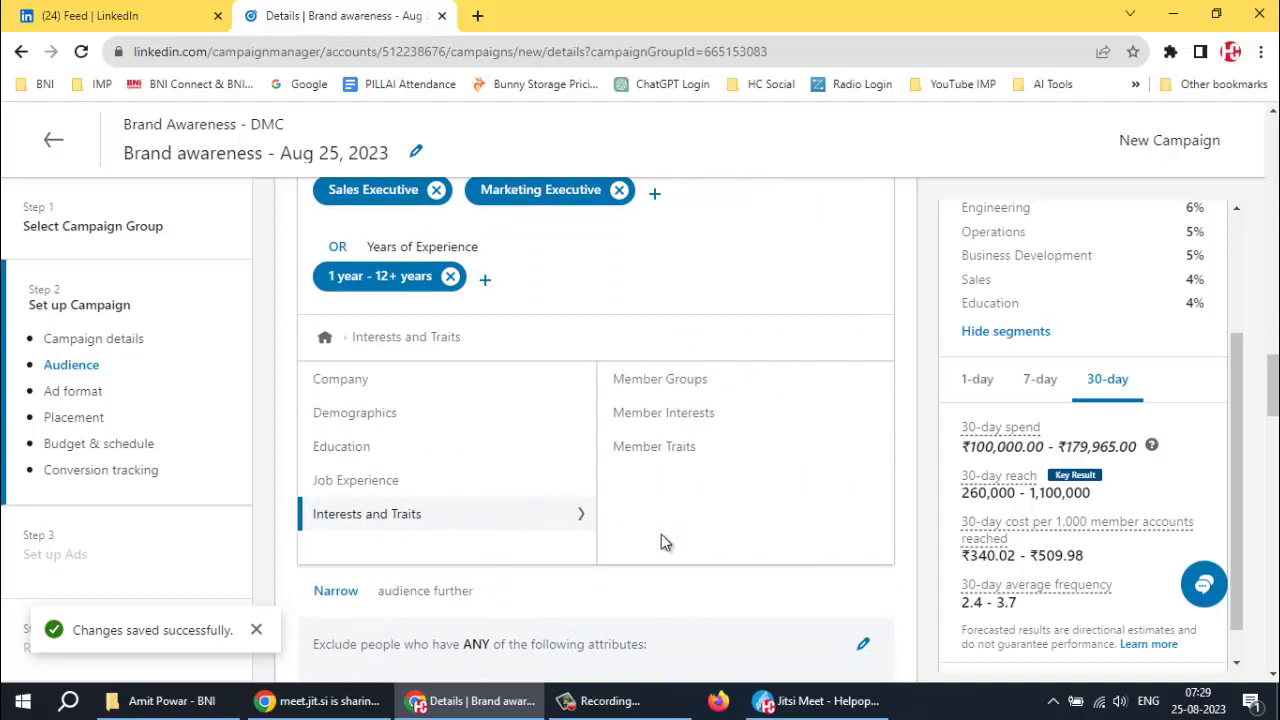
{"action": "left_click", "coordinate": [672, 384]}
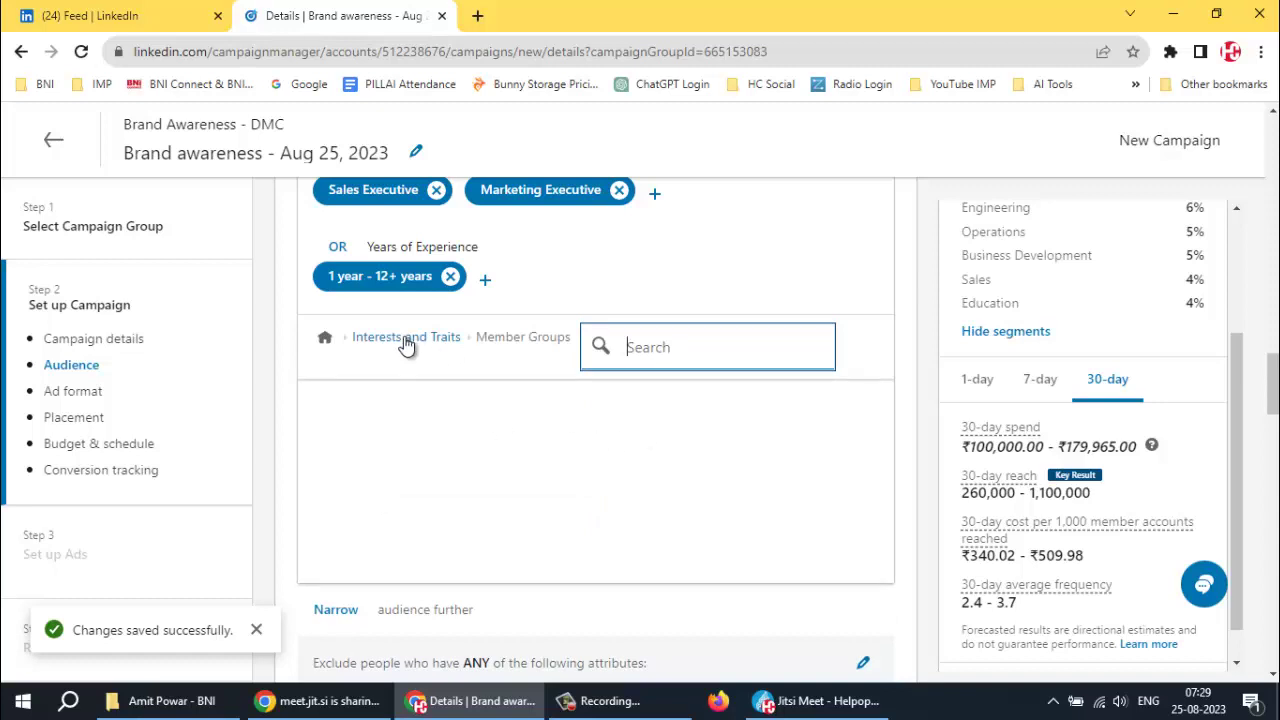
{"action": "left_click", "coordinate": [406, 339]}
{"action": "left_click", "coordinate": [668, 418]}
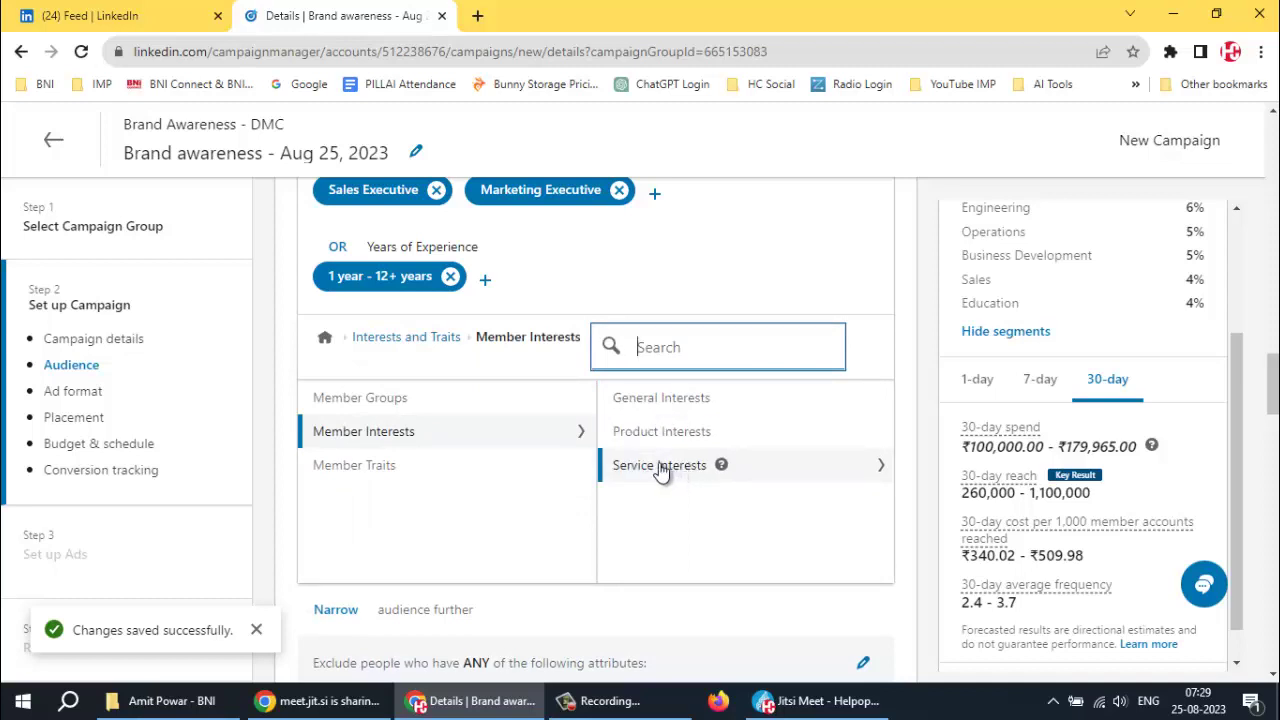
{"action": "left_click", "coordinate": [672, 402]}
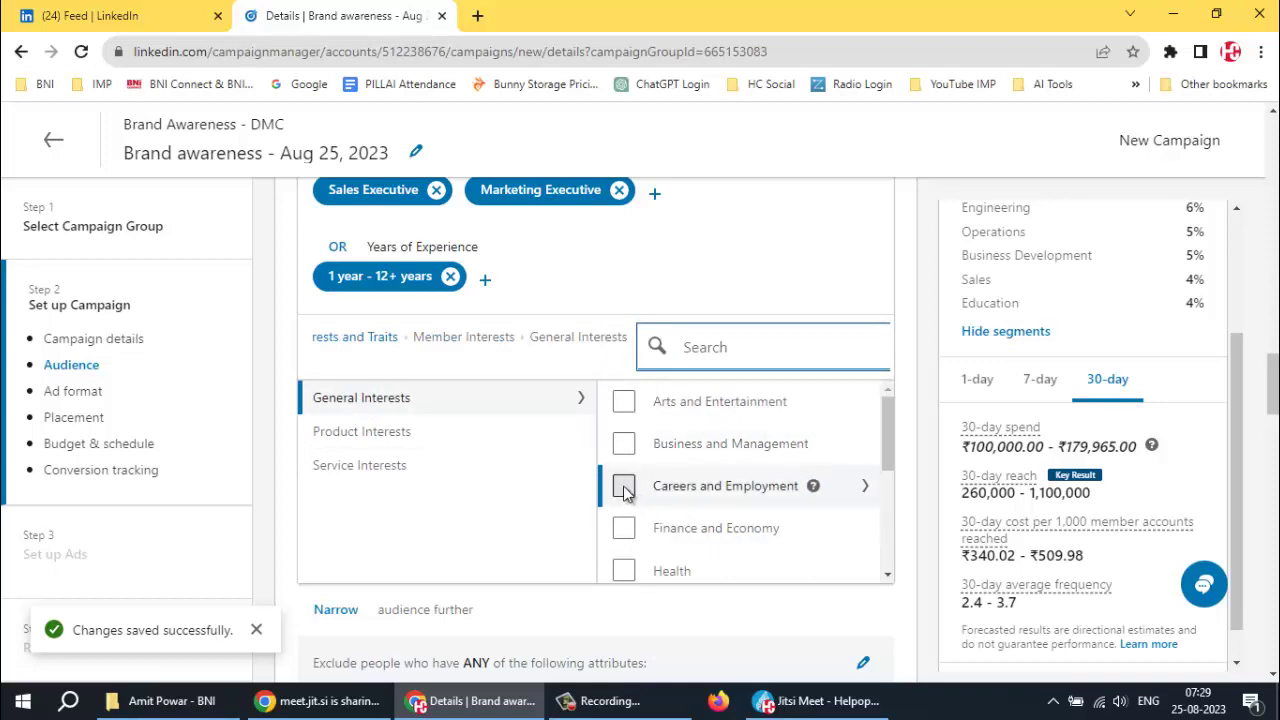
{"action": "left_click", "coordinate": [624, 492]}
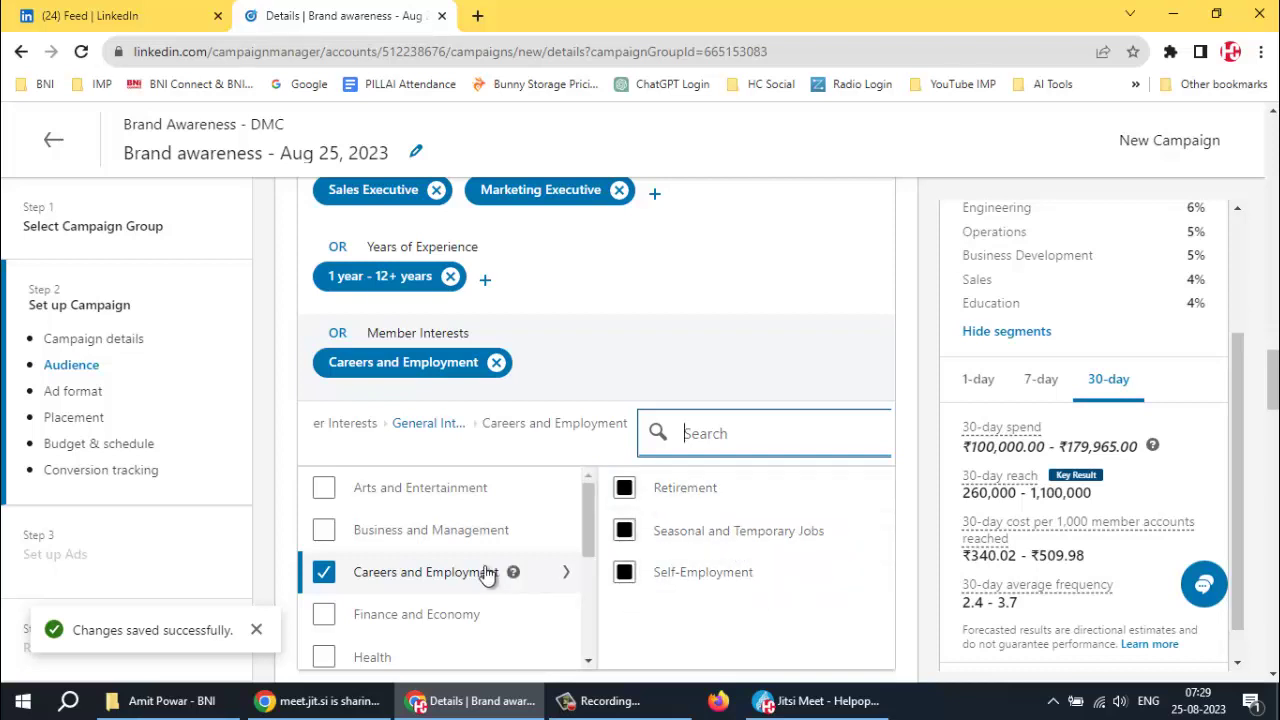
{"action": "scroll", "coordinate": [478, 572], "scroll_direction": "down", "scroll_amount": 1}
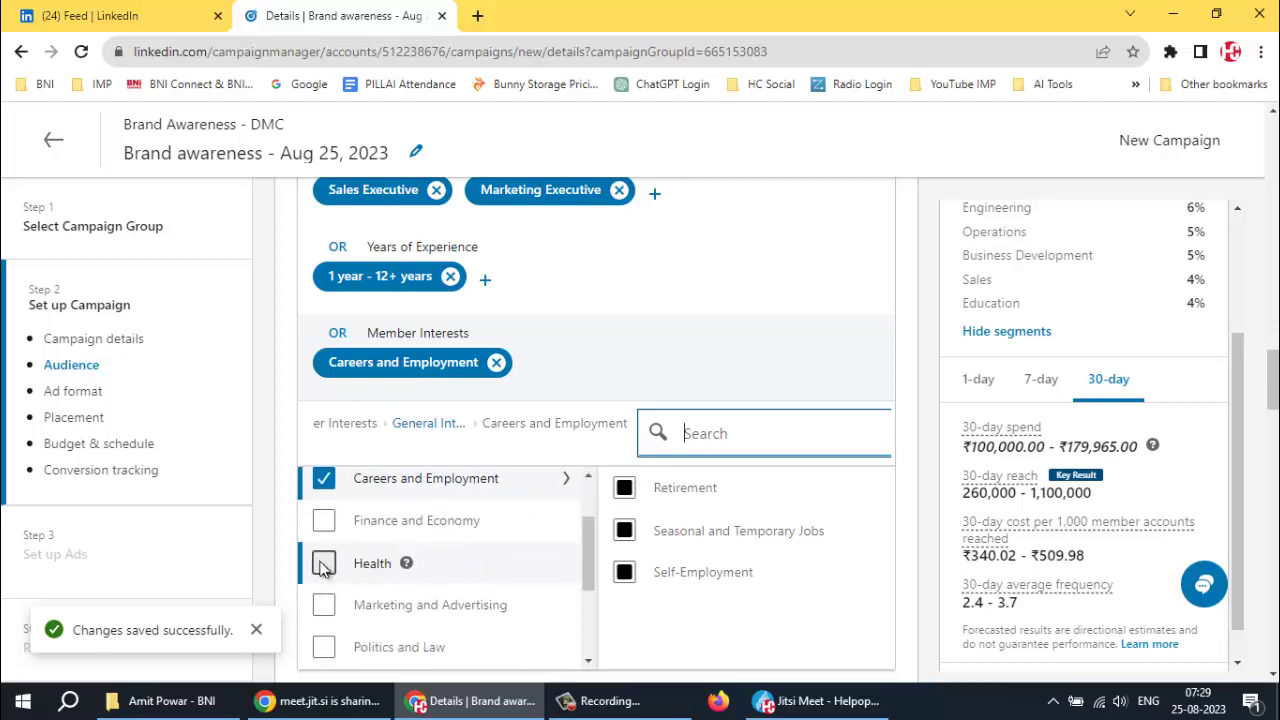
{"action": "left_click", "coordinate": [322, 608]}
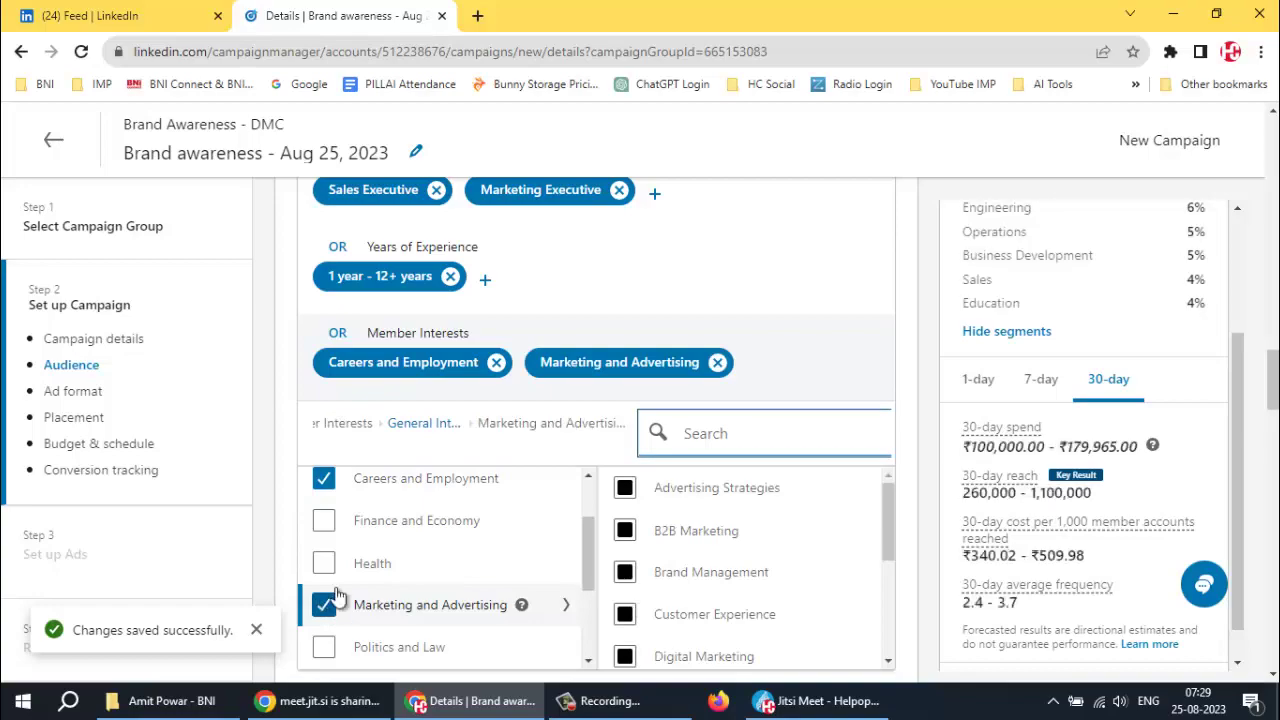
{"action": "left_click", "coordinate": [825, 703]}
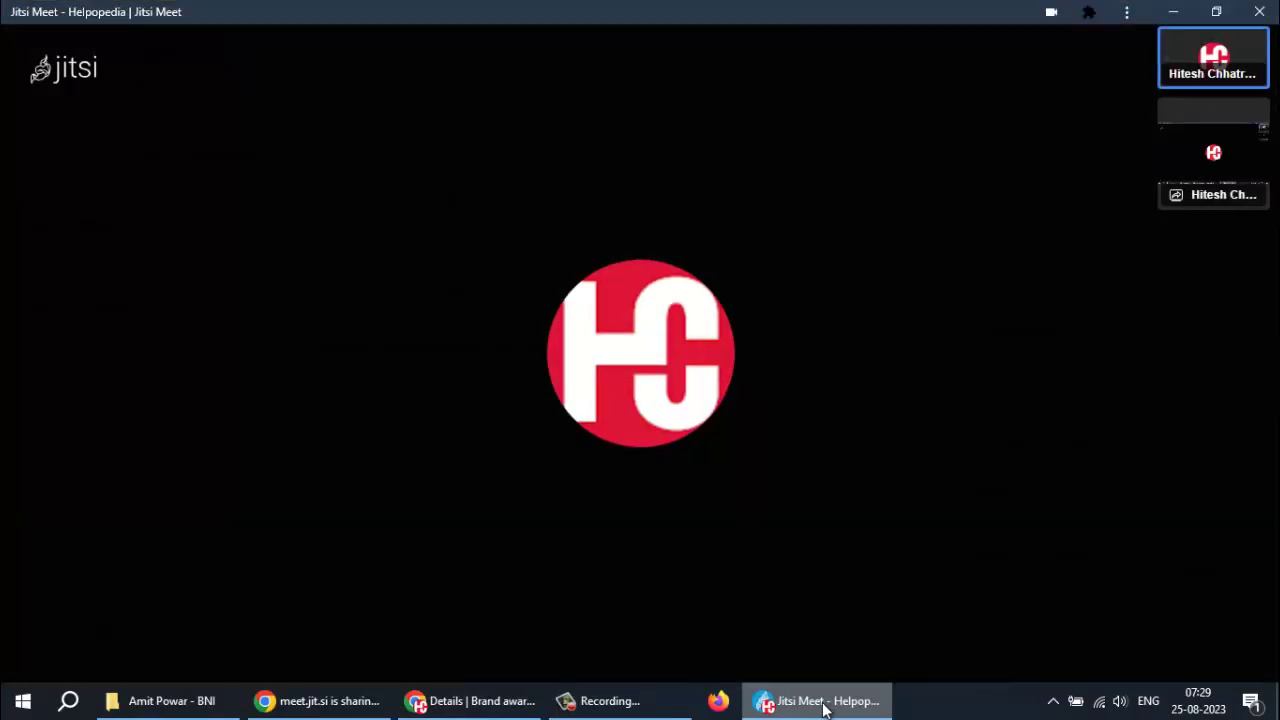
{"action": "left_click", "coordinate": [822, 705]}
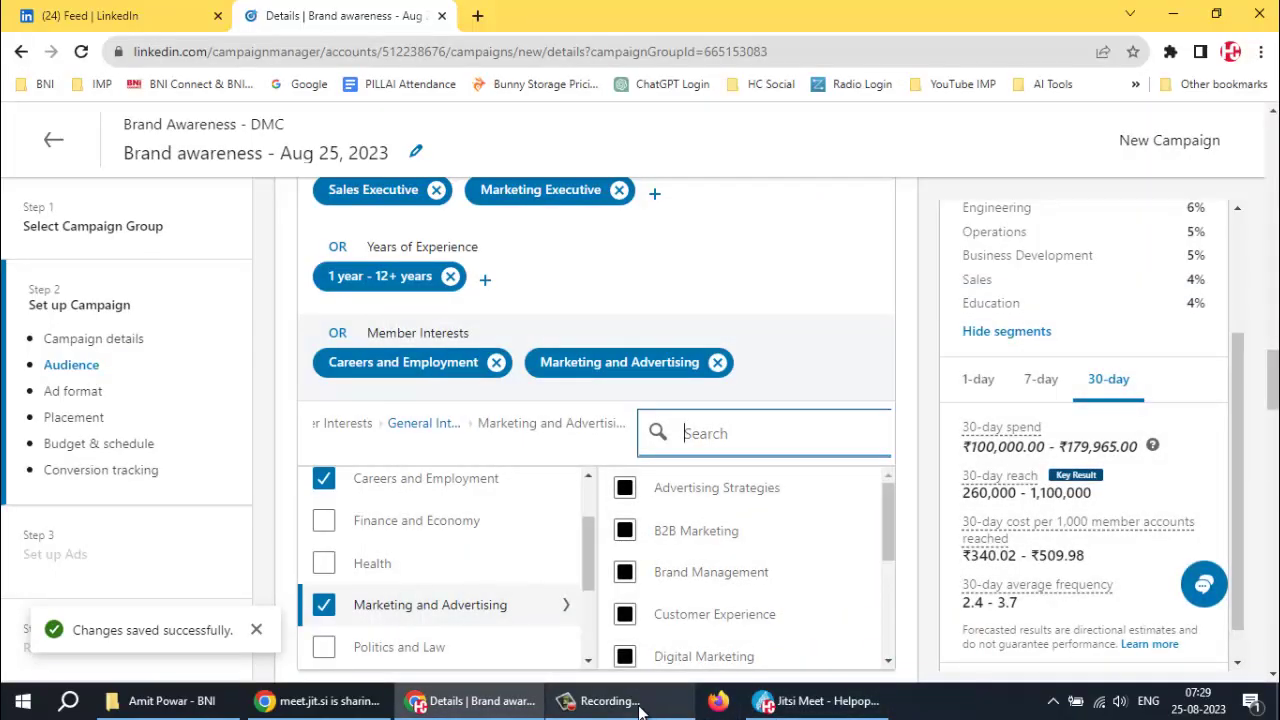
{"action": "left_click", "coordinate": [620, 702]}
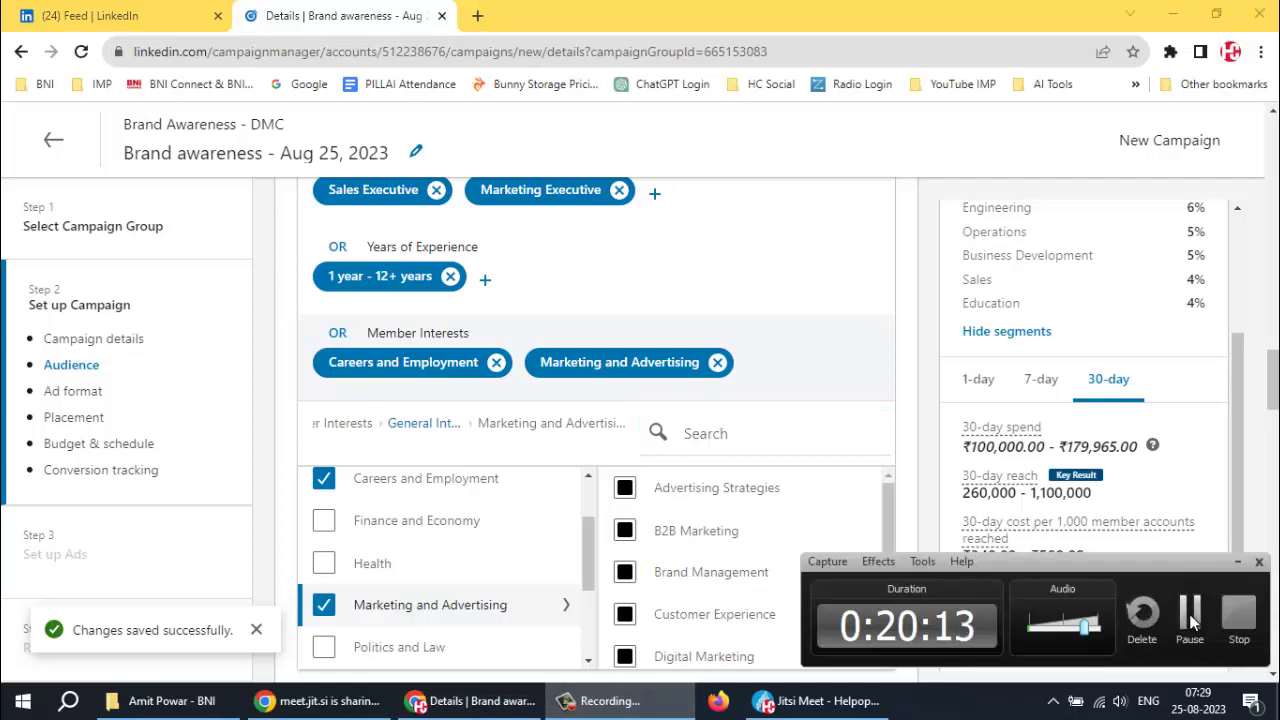
{"action": "left_click", "coordinate": [822, 701]}
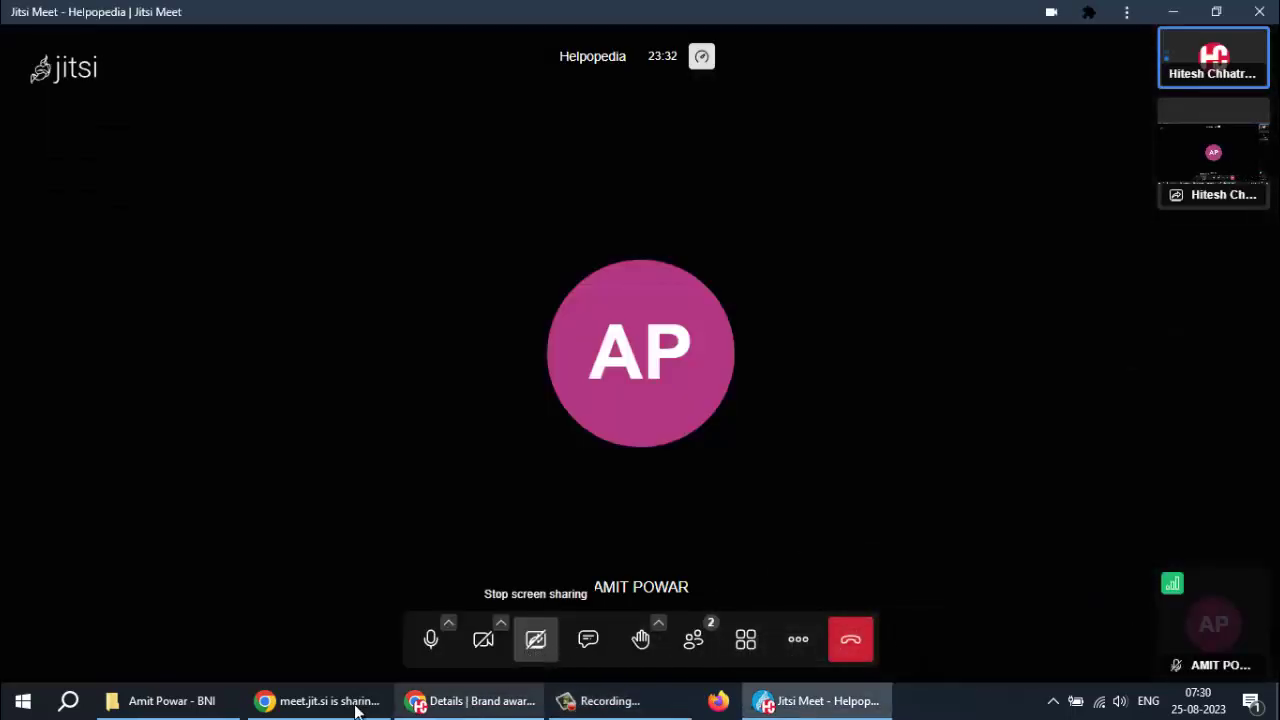
{"action": "left_click", "coordinate": [449, 702]}
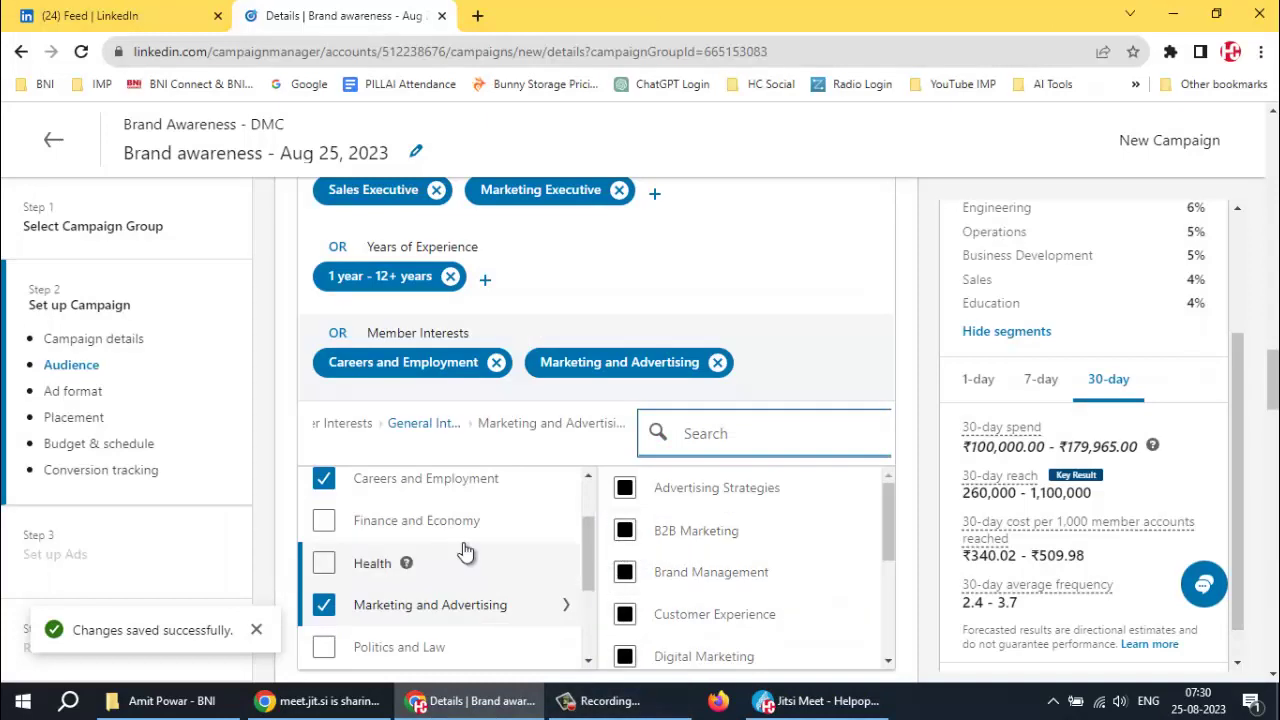
Tick Sales and Retail in the General Interests list, then pause the screen recording
{"action": "scroll", "coordinate": [462, 543], "scroll_direction": "down", "scroll_amount": 2}
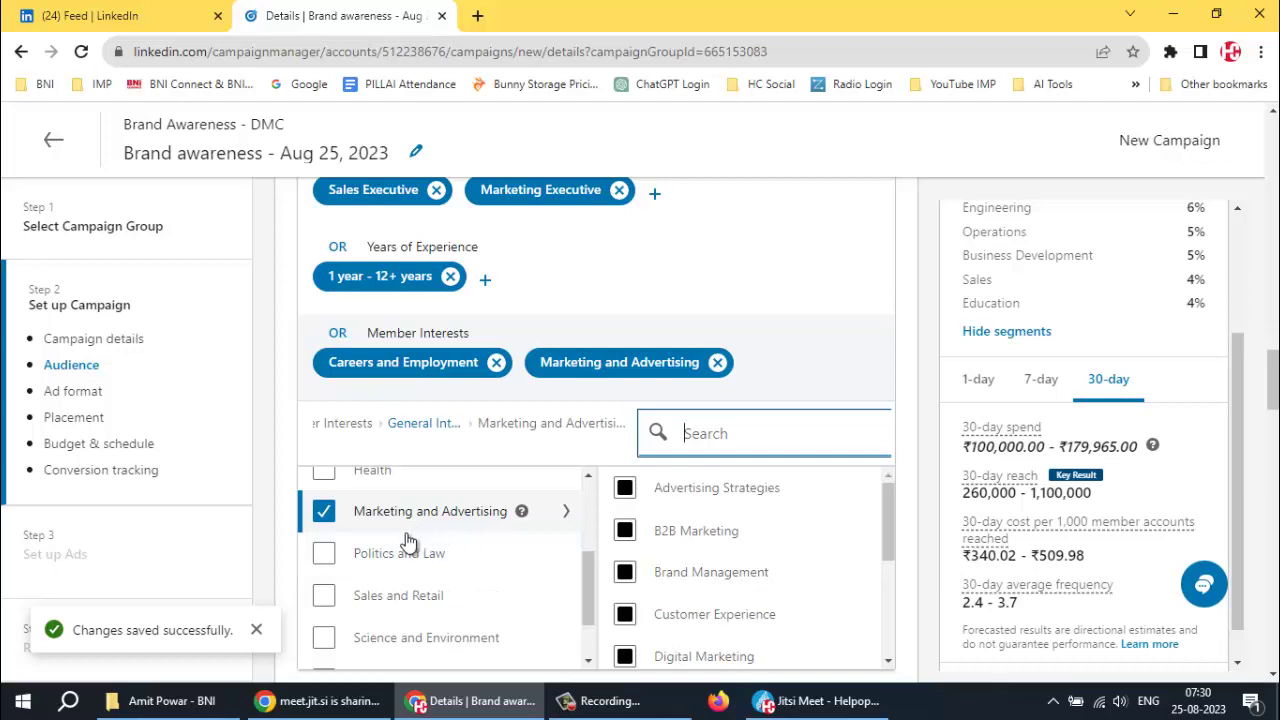
{"action": "left_click", "coordinate": [323, 597]}
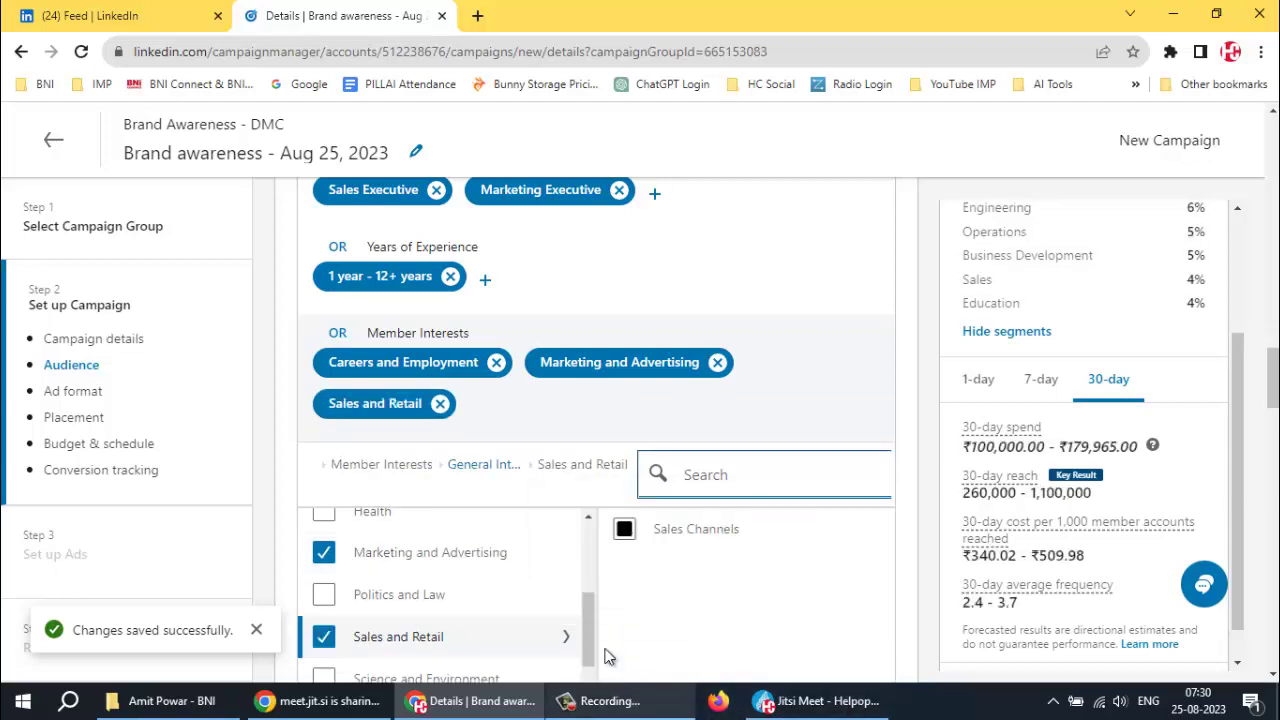
{"action": "left_click", "coordinate": [615, 703]}
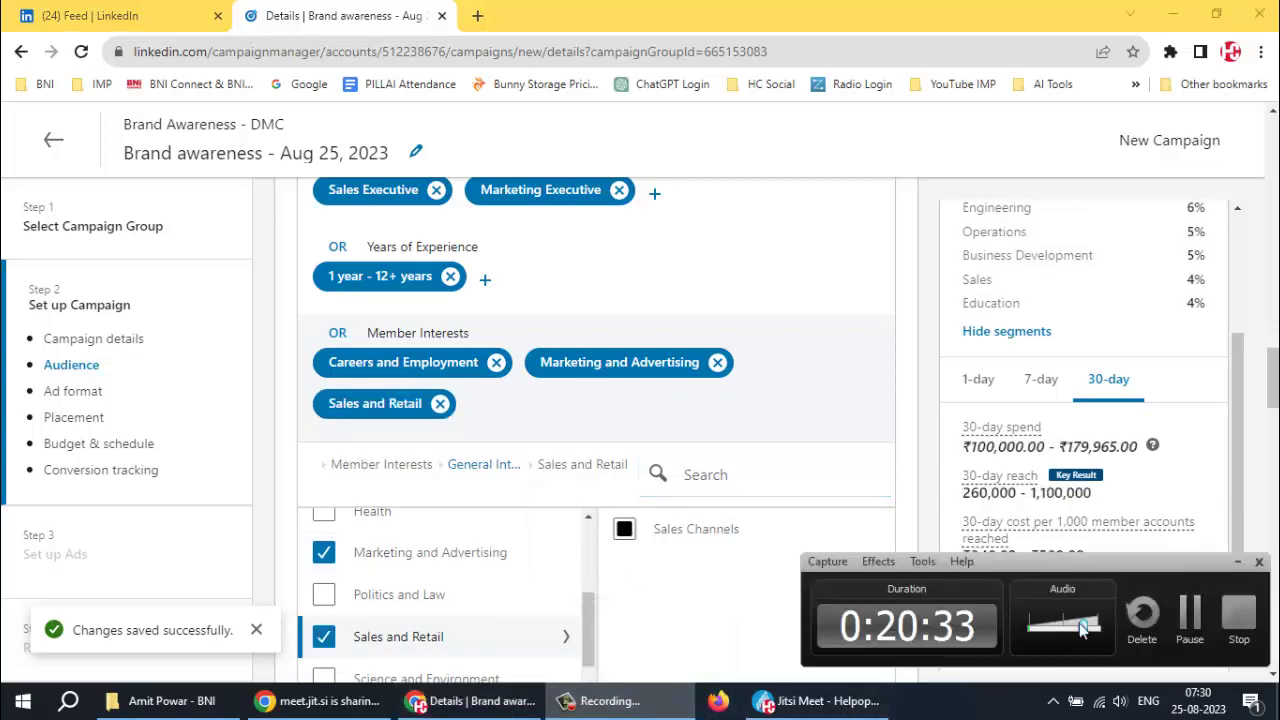
{"action": "left_click", "coordinate": [1190, 614]}
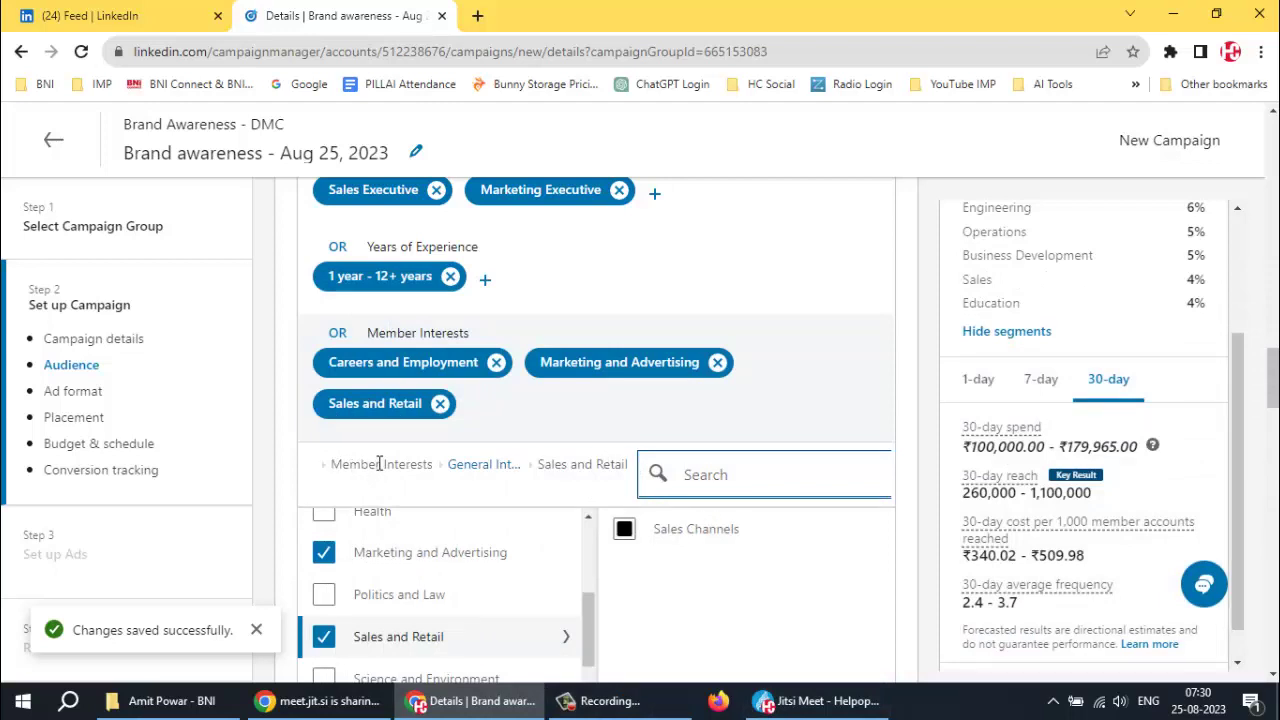
{"action": "scroll", "coordinate": [700, 530], "scroll_direction": "up", "scroll_amount": 1}
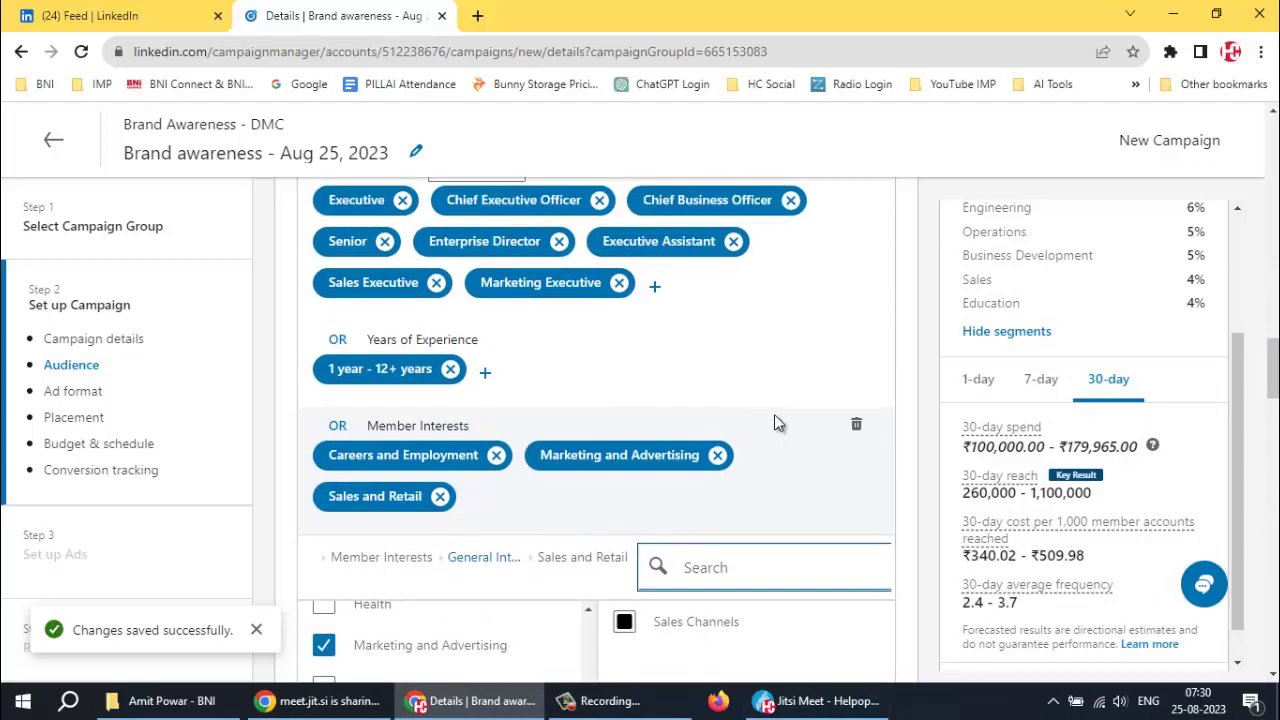
Show the 1-day forecast (13,000 - 56,000 reach), mark it helpful, and scroll down to Ad format
{"action": "scroll", "coordinate": [776, 424], "scroll_direction": "down", "scroll_amount": 5}
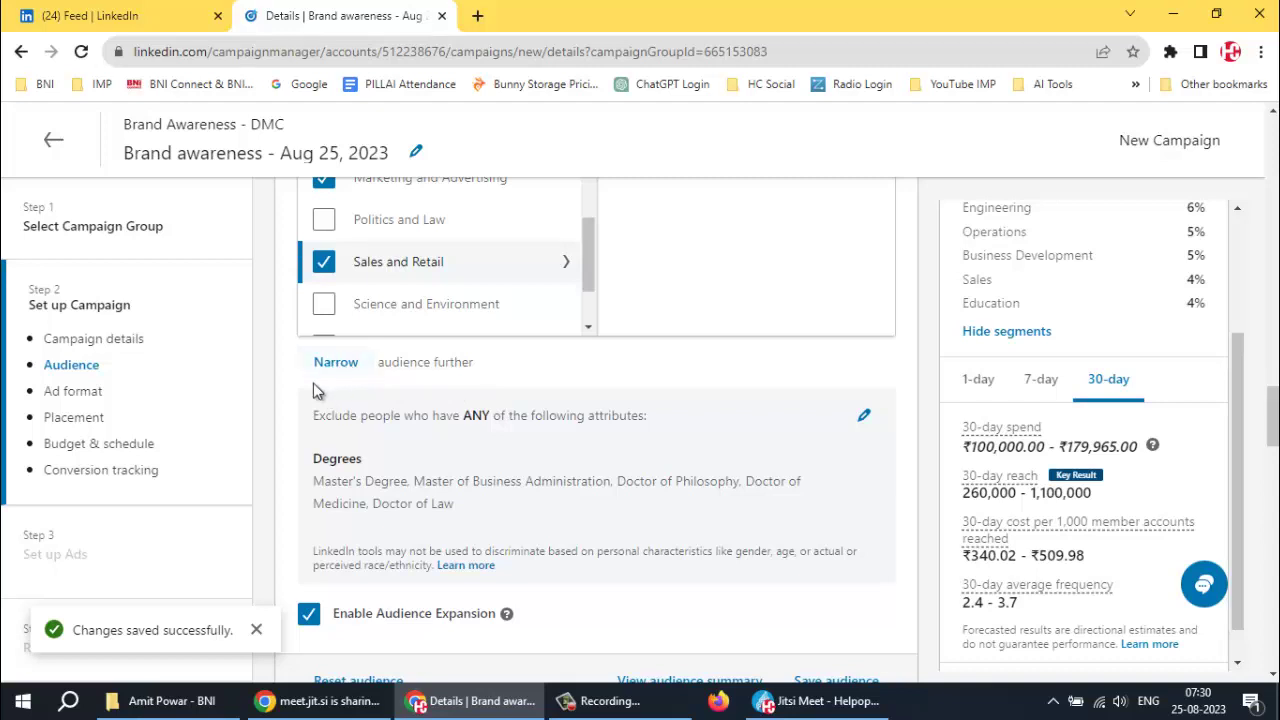
{"action": "mouse_move", "coordinate": [460, 712]}
{"action": "left_click", "coordinate": [1038, 388]}
{"action": "left_click", "coordinate": [980, 388]}
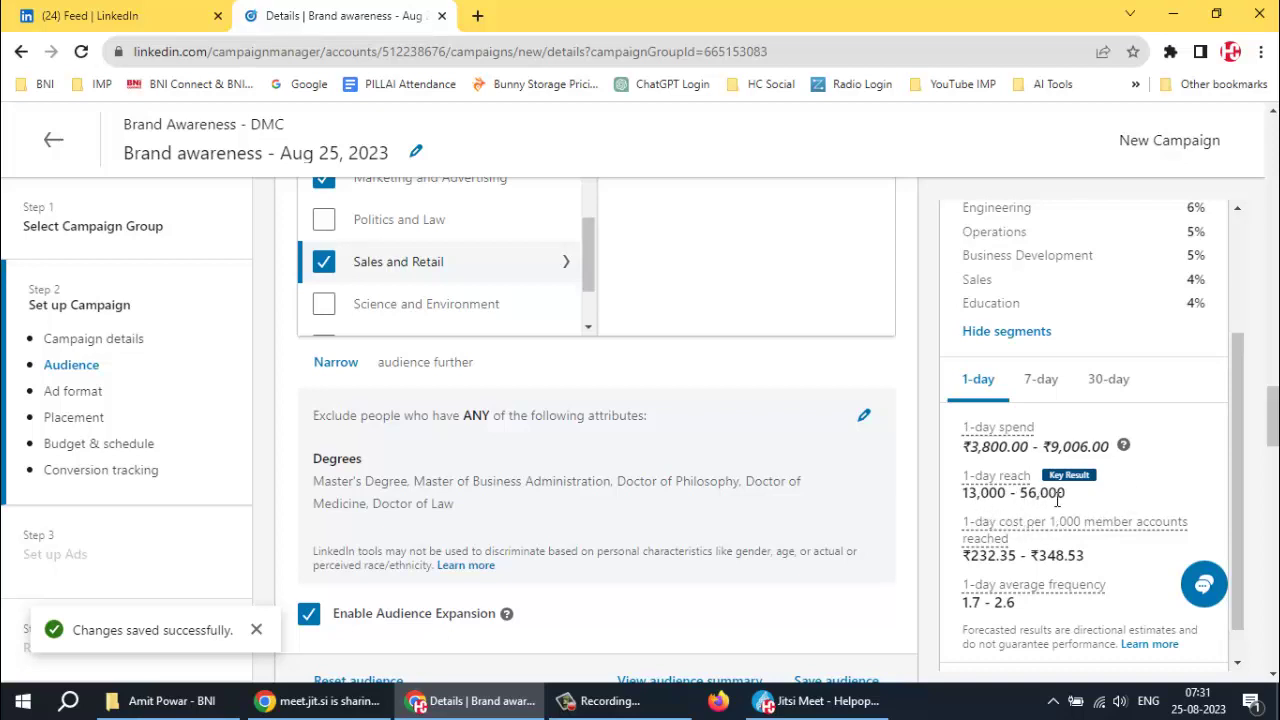
{"action": "scroll", "coordinate": [1110, 497], "scroll_direction": "down", "scroll_amount": 1}
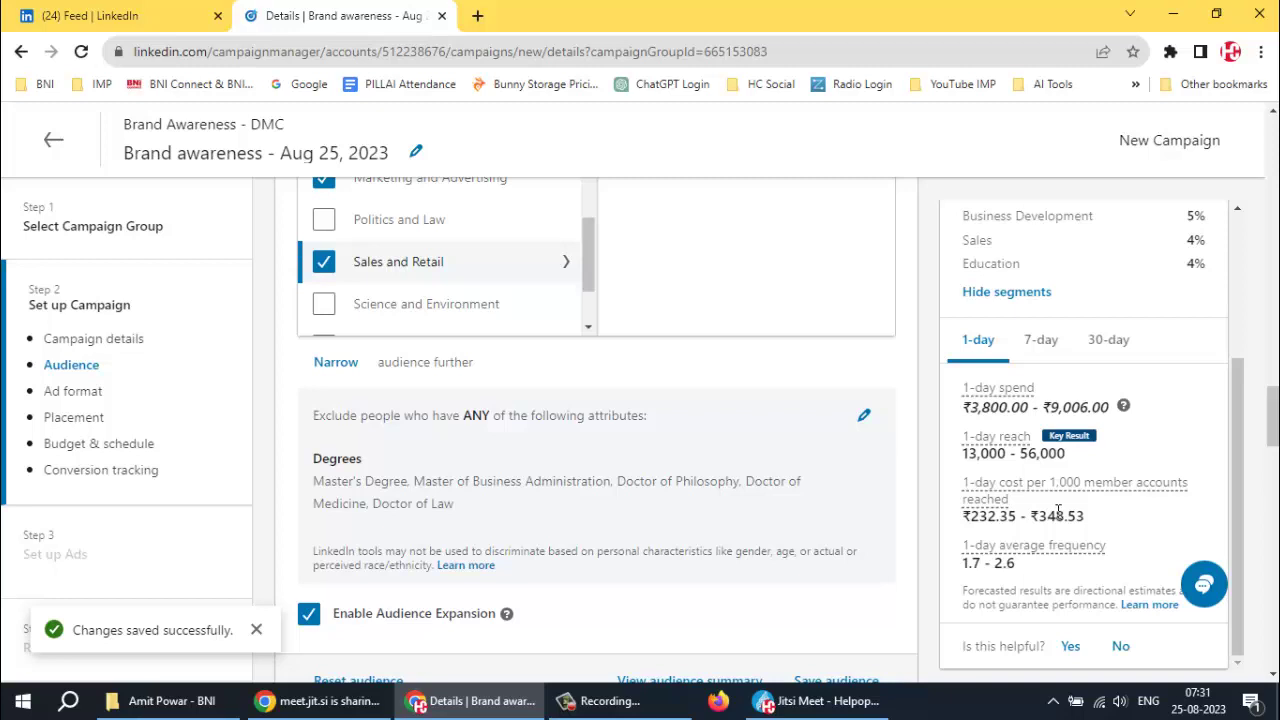
{"action": "left_click", "coordinate": [1068, 646]}
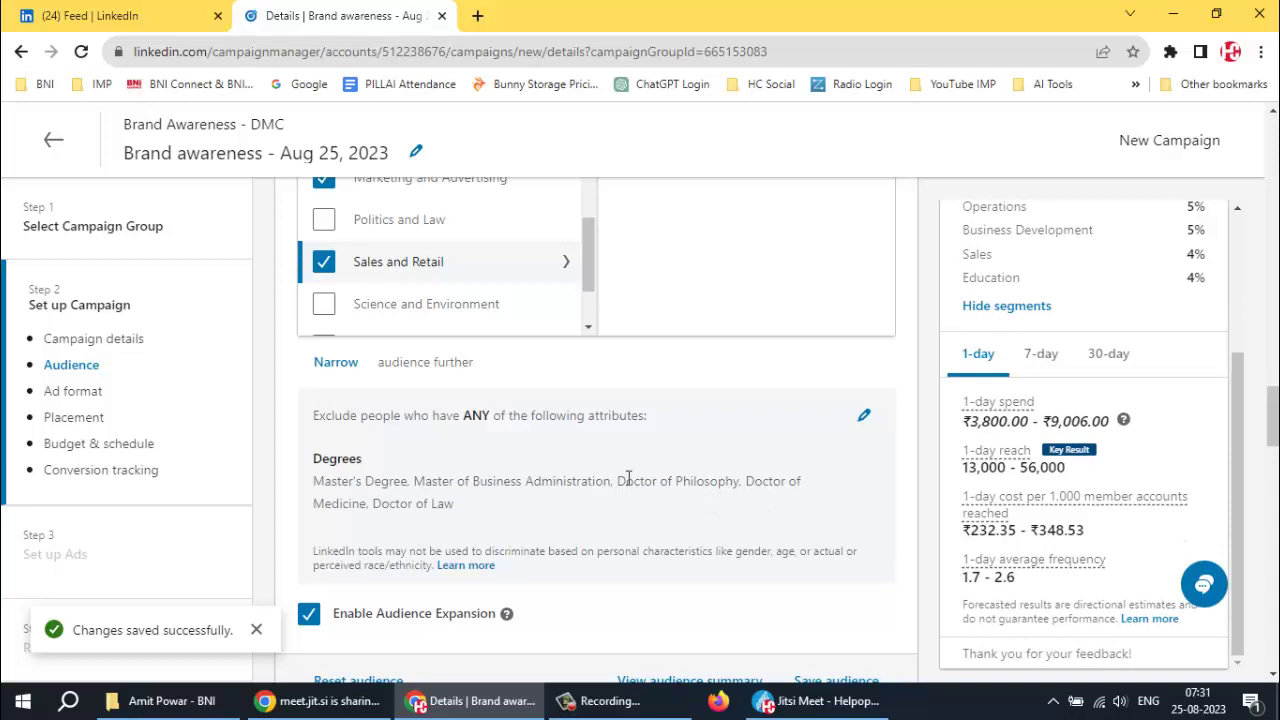
{"action": "scroll", "coordinate": [628, 478], "scroll_direction": "down", "scroll_amount": 4}
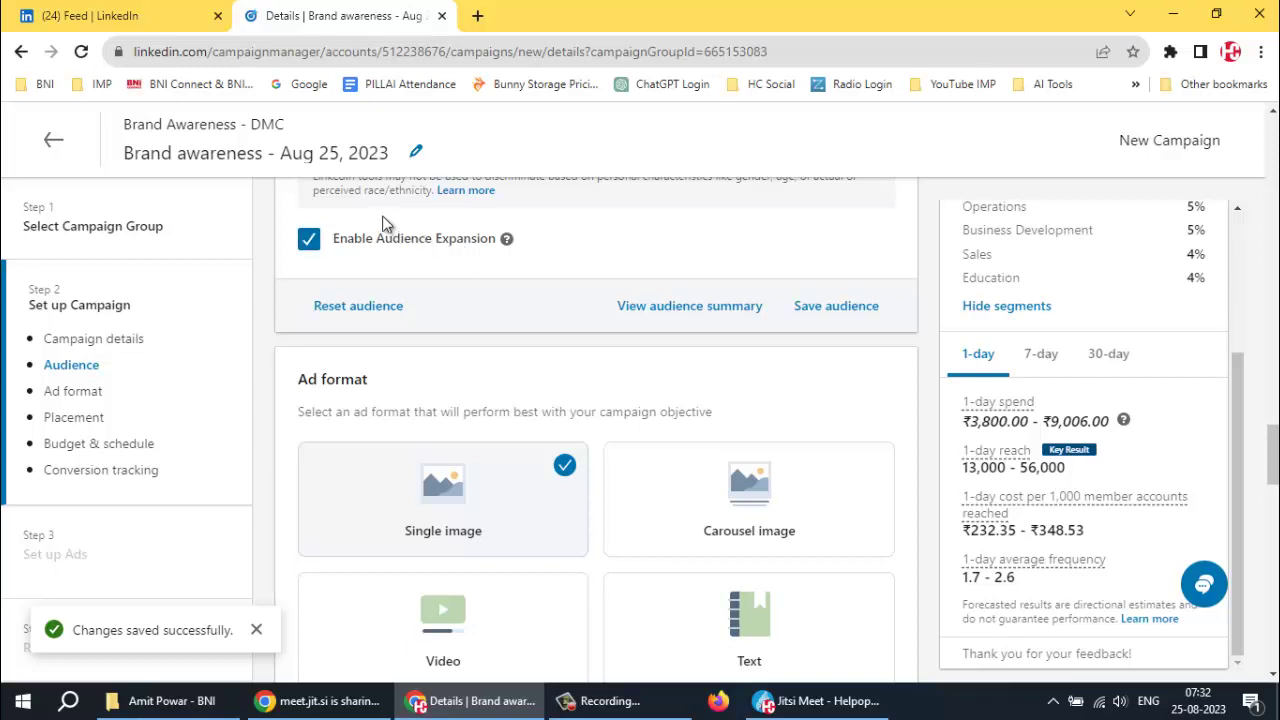
Reveal the brand safety options under Placements
{"action": "scroll", "coordinate": [771, 376], "scroll_direction": "down", "scroll_amount": 1}
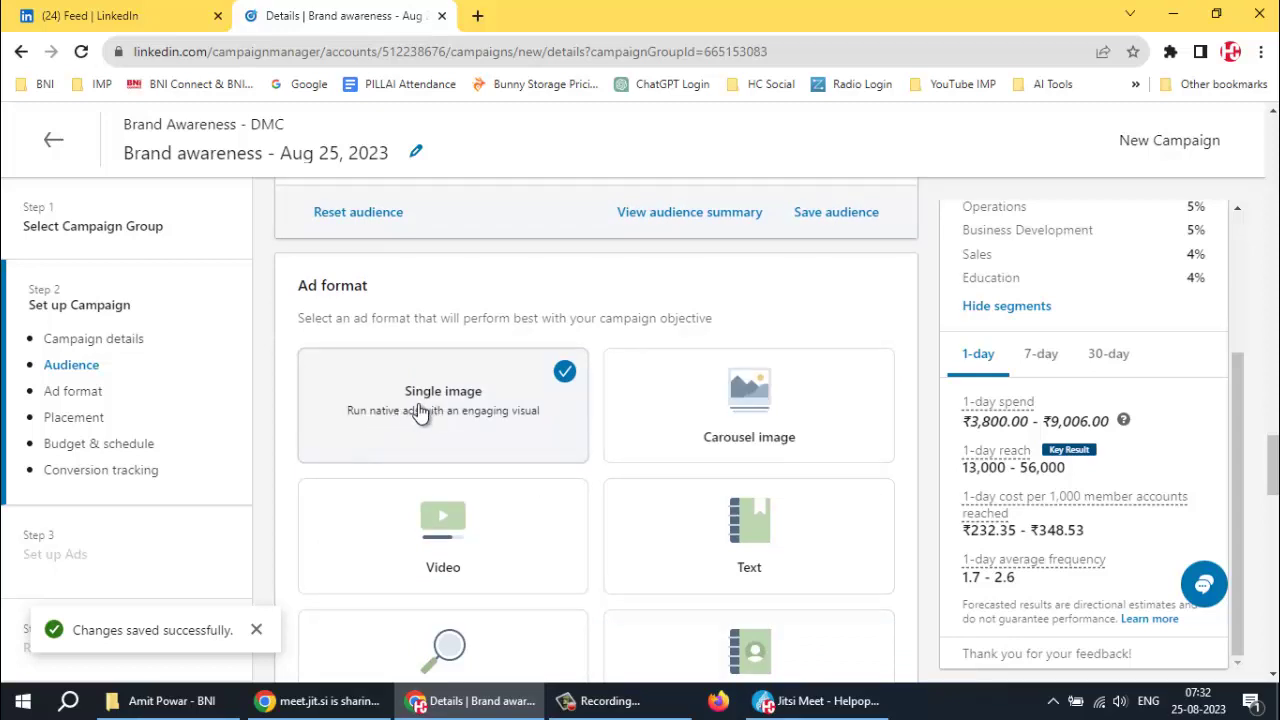
{"action": "scroll", "coordinate": [729, 400], "scroll_direction": "down", "scroll_amount": 3}
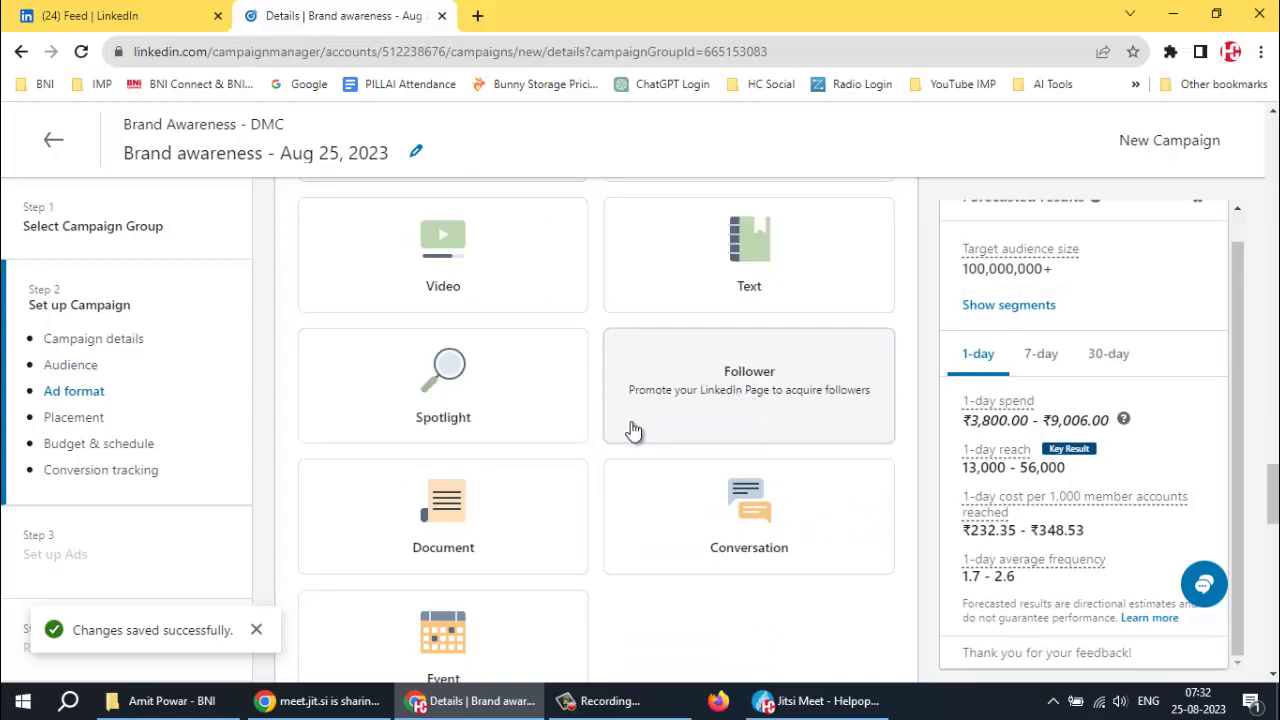
{"action": "scroll", "coordinate": [726, 515], "scroll_direction": "down", "scroll_amount": 1}
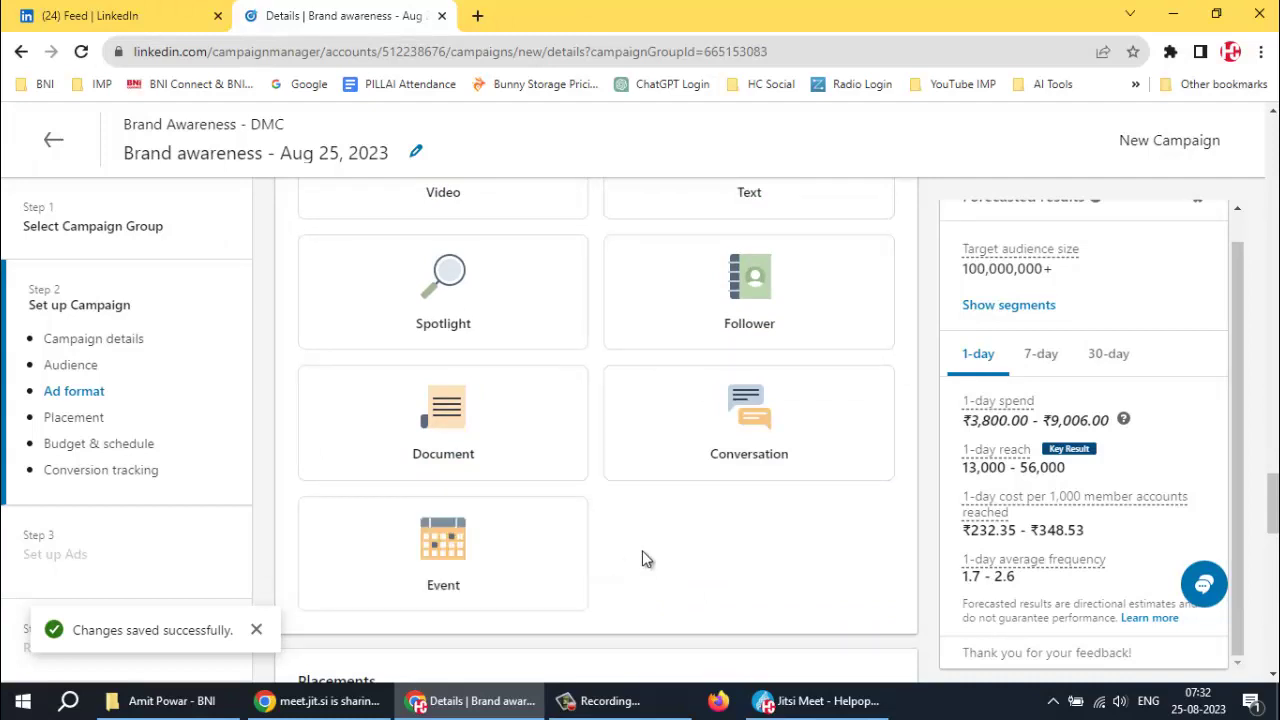
{"action": "scroll", "coordinate": [630, 551], "scroll_direction": "up", "scroll_amount": 1}
{"action": "scroll", "coordinate": [620, 543], "scroll_direction": "up", "scroll_amount": 2}
{"action": "scroll", "coordinate": [609, 445], "scroll_direction": "up", "scroll_amount": 4}
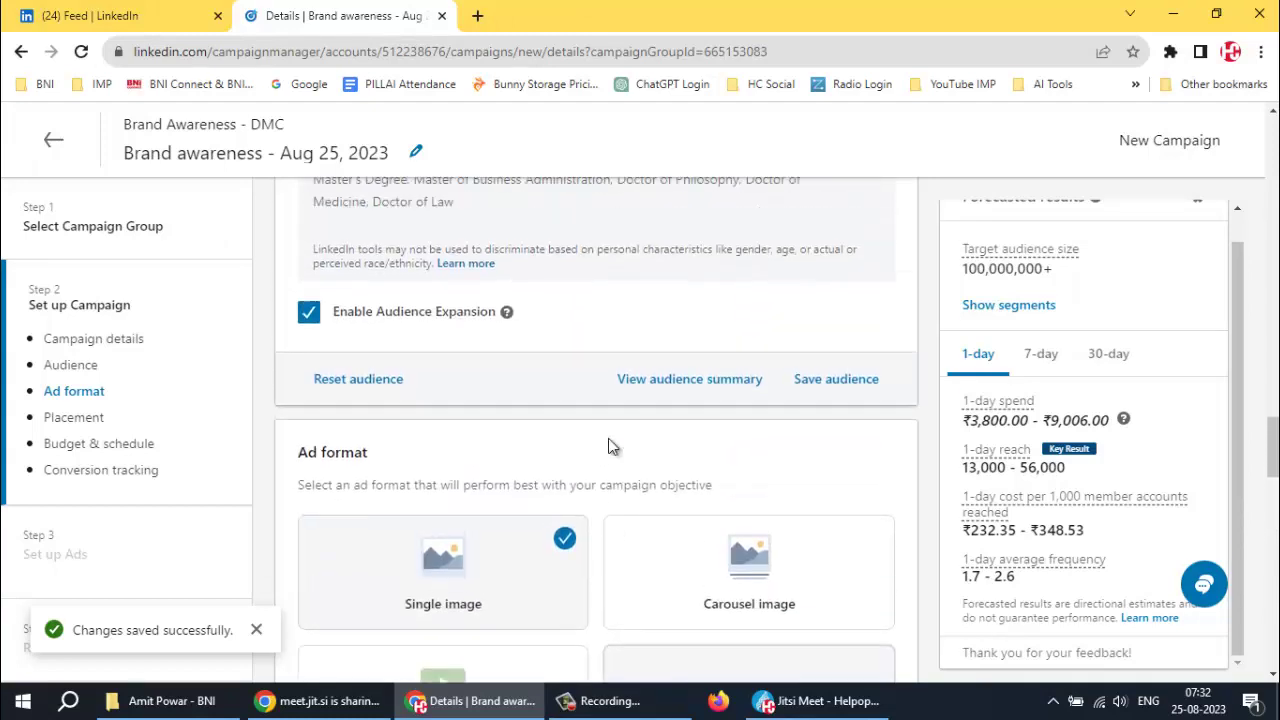
{"action": "scroll", "coordinate": [608, 434], "scroll_direction": "down", "scroll_amount": 3}
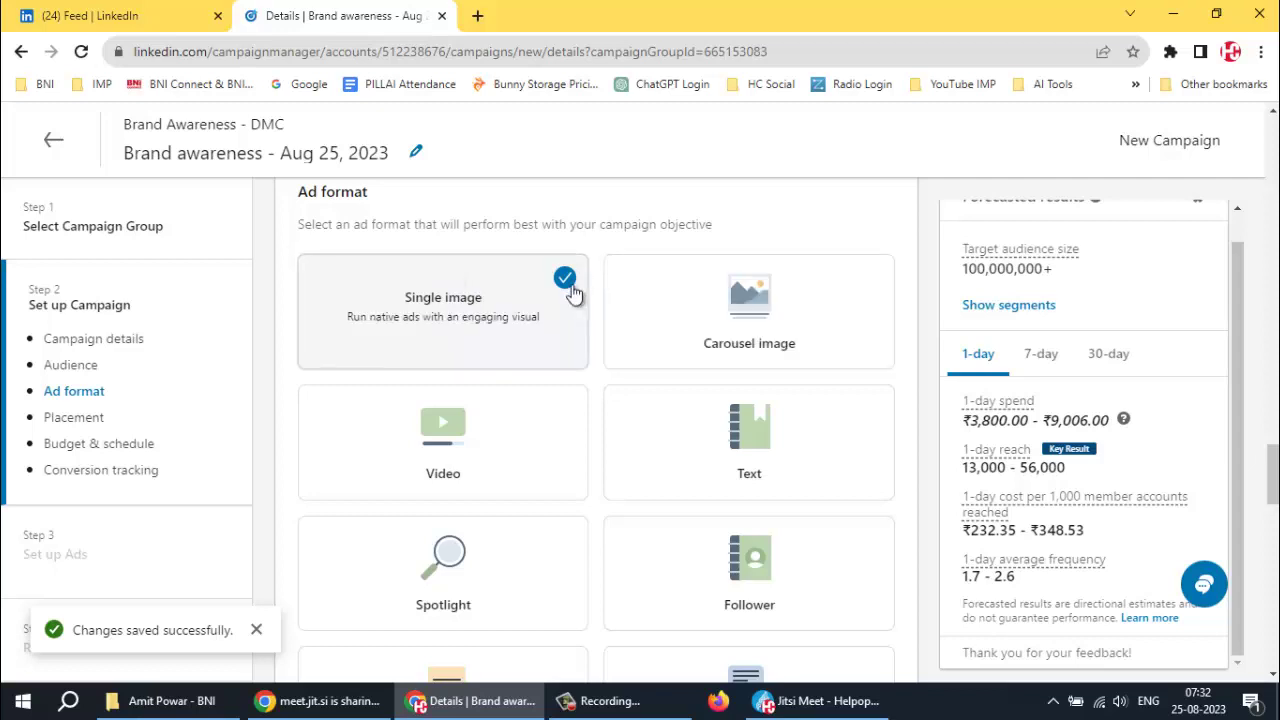
{"action": "scroll", "coordinate": [548, 311], "scroll_direction": "down", "scroll_amount": 5}
{"action": "scroll", "coordinate": [548, 311], "scroll_direction": "down", "scroll_amount": 5}
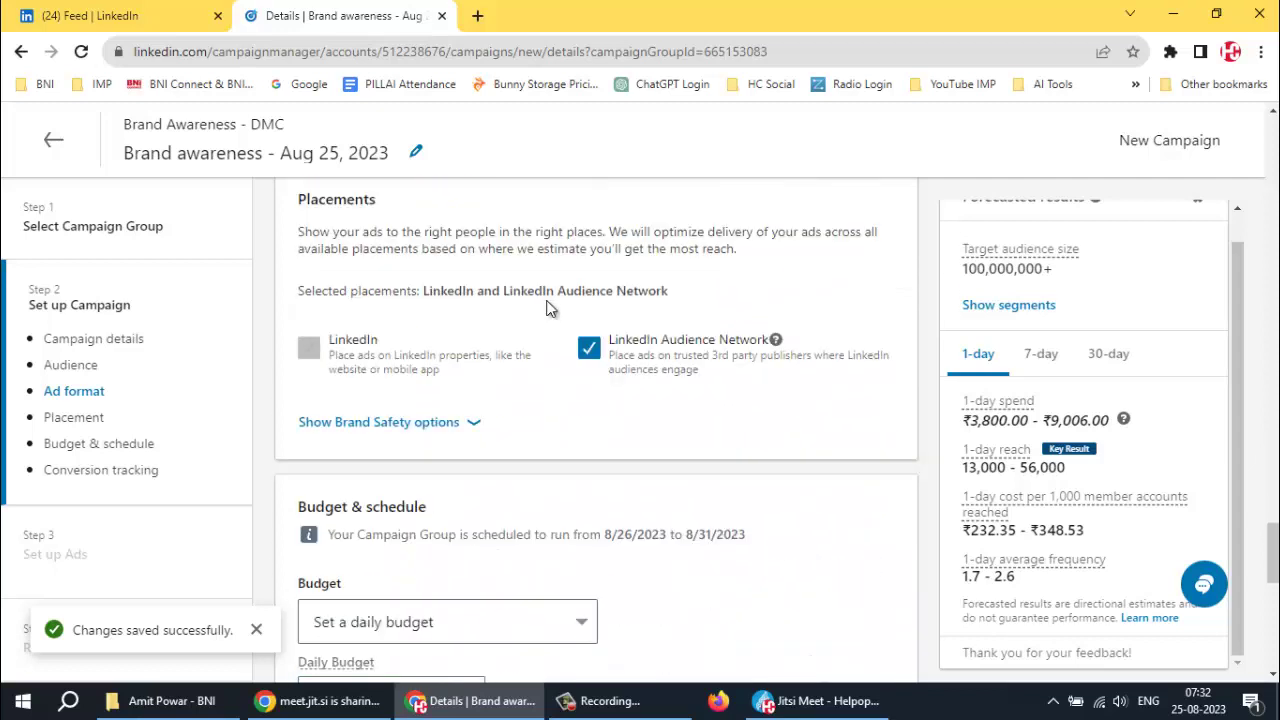
{"action": "scroll", "coordinate": [542, 291], "scroll_direction": "up", "scroll_amount": 1}
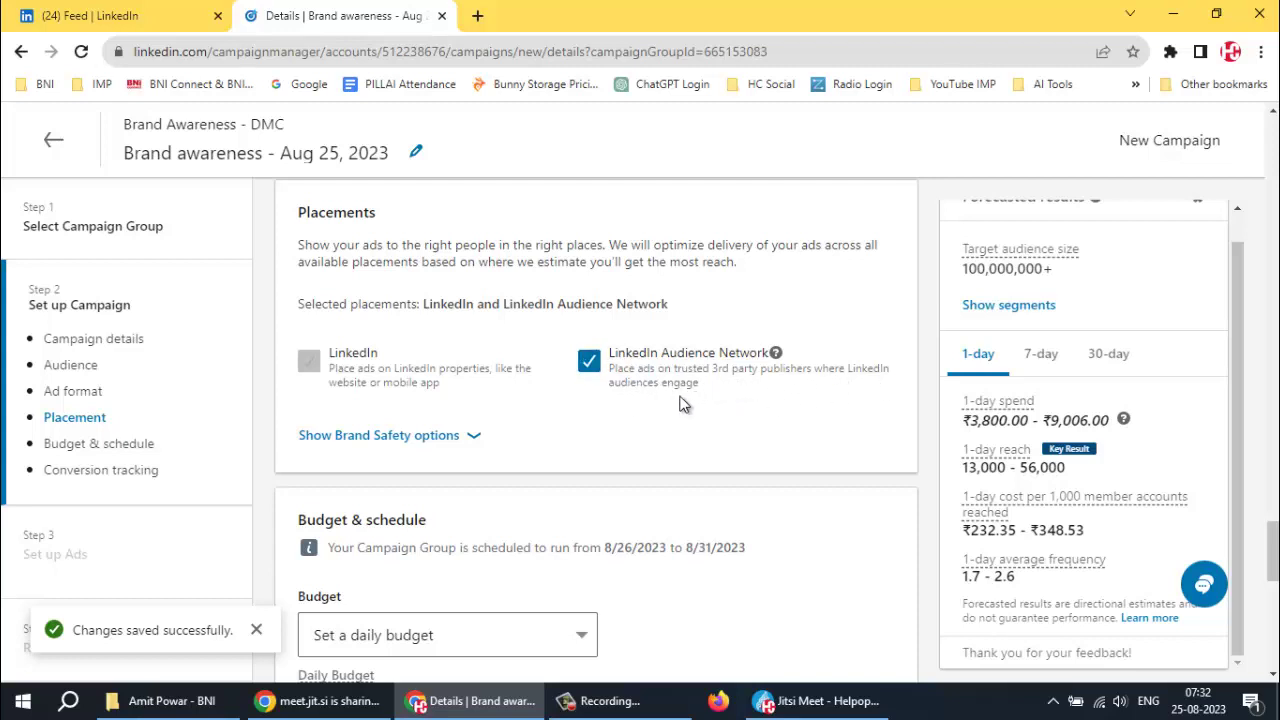
{"action": "left_click", "coordinate": [467, 437]}
{"action": "scroll", "coordinate": [547, 437], "scroll_direction": "down", "scroll_amount": 1}
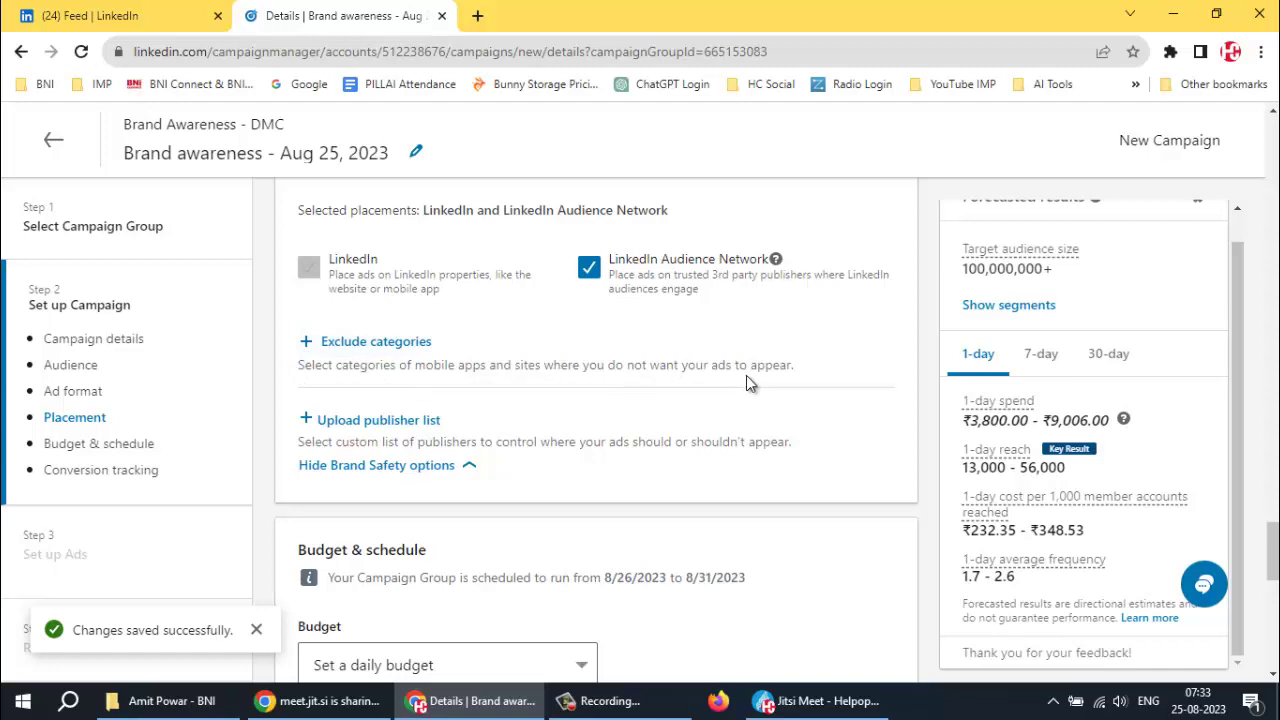
Show the excludable LinkedIn Audience Network categories and search them by name
{"action": "left_click", "coordinate": [306, 341]}
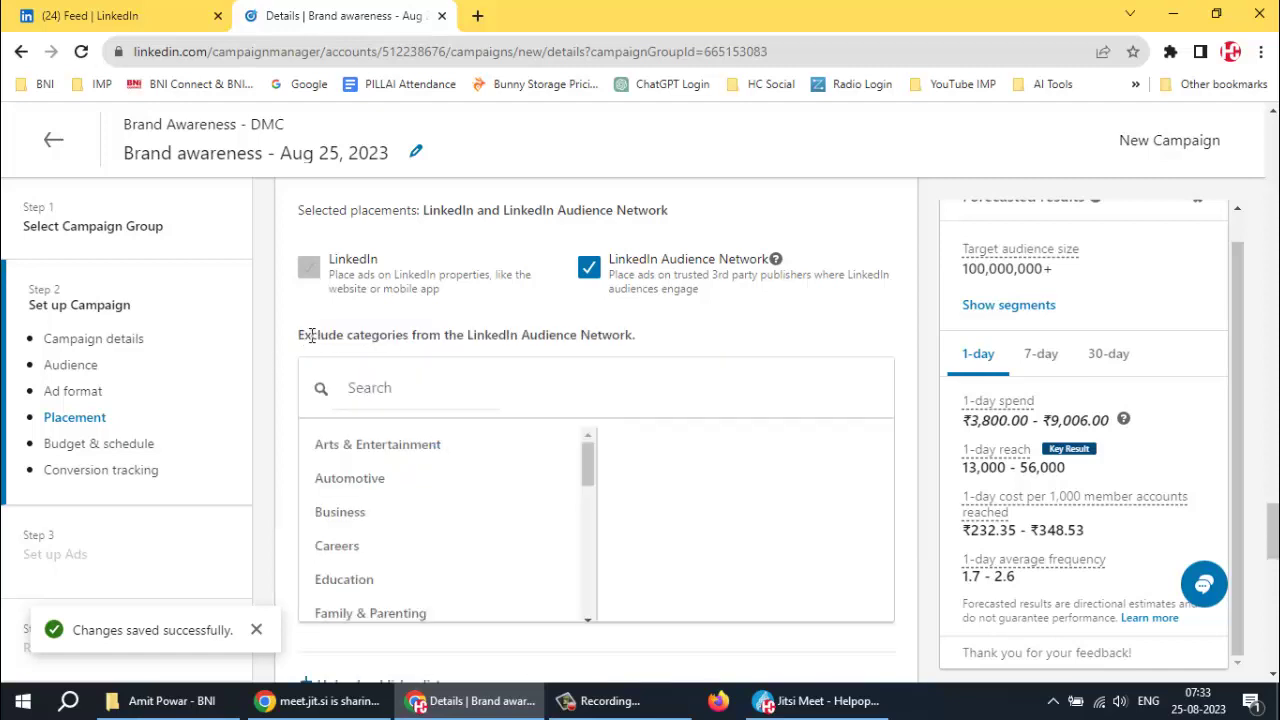
{"action": "scroll", "coordinate": [415, 460], "scroll_direction": "down", "scroll_amount": 1}
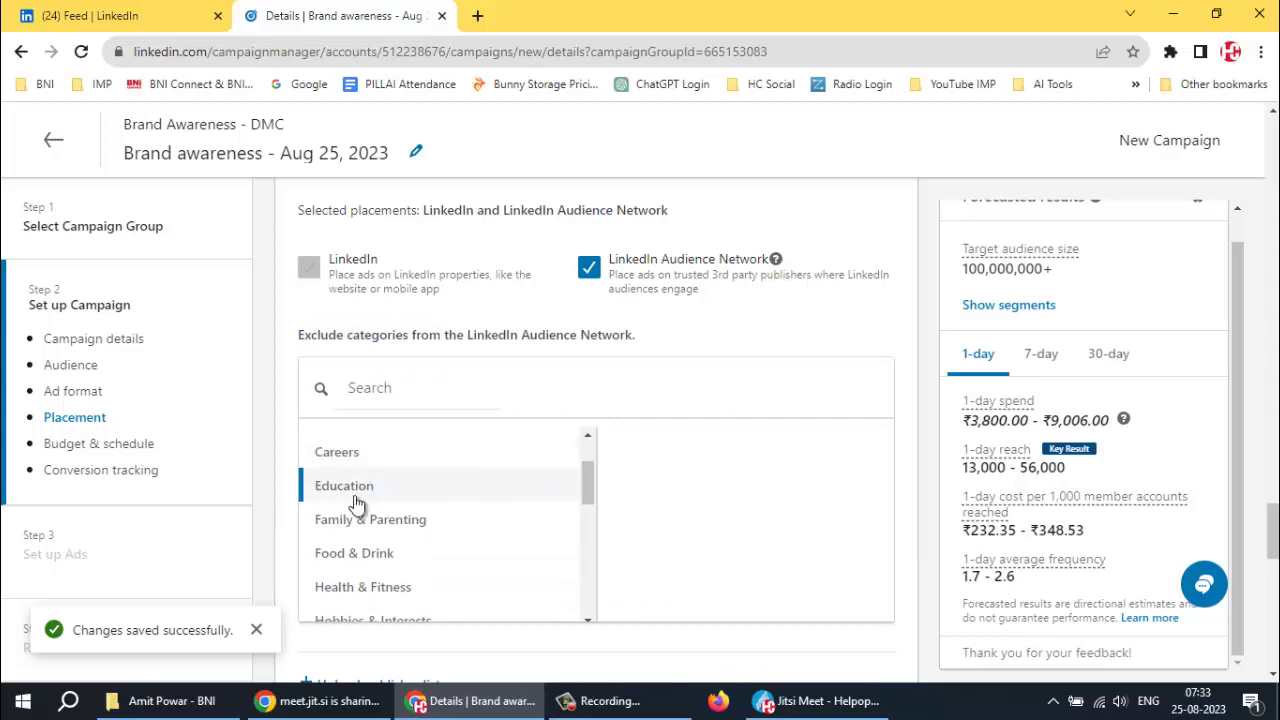
{"action": "scroll", "coordinate": [380, 551], "scroll_direction": "down", "scroll_amount": 3}
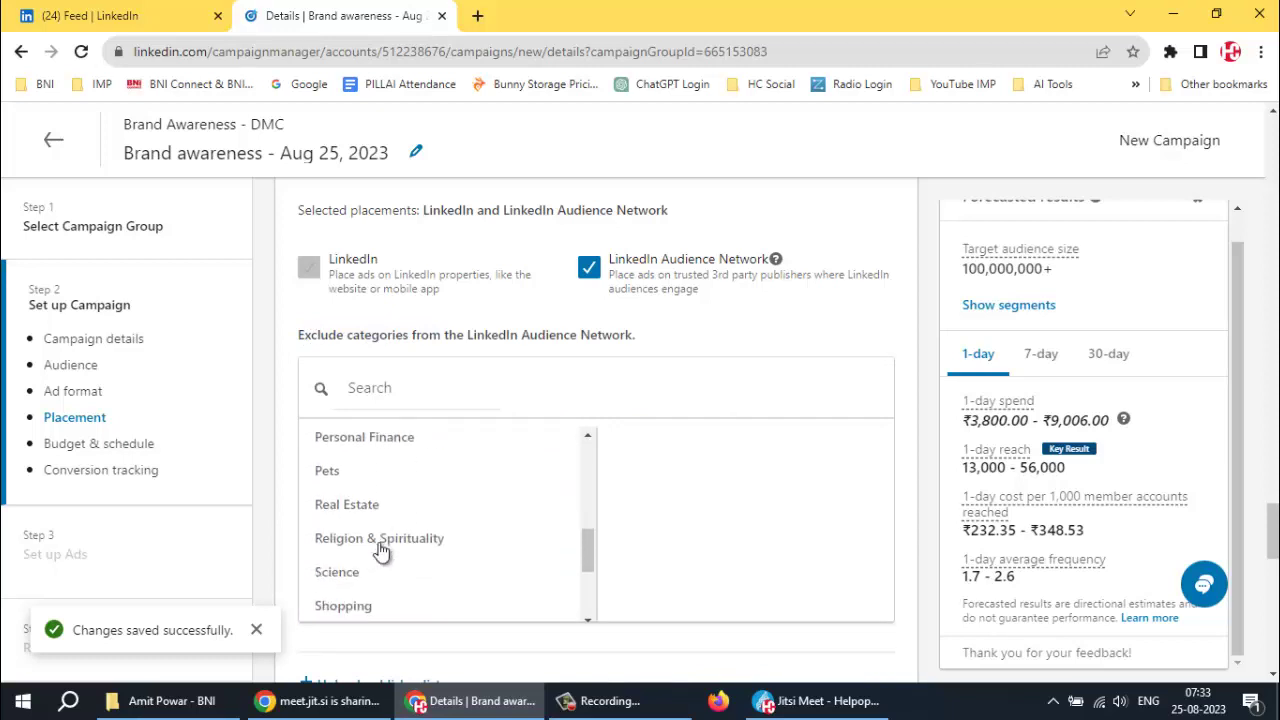
{"action": "scroll", "coordinate": [380, 551], "scroll_direction": "down", "scroll_amount": 2}
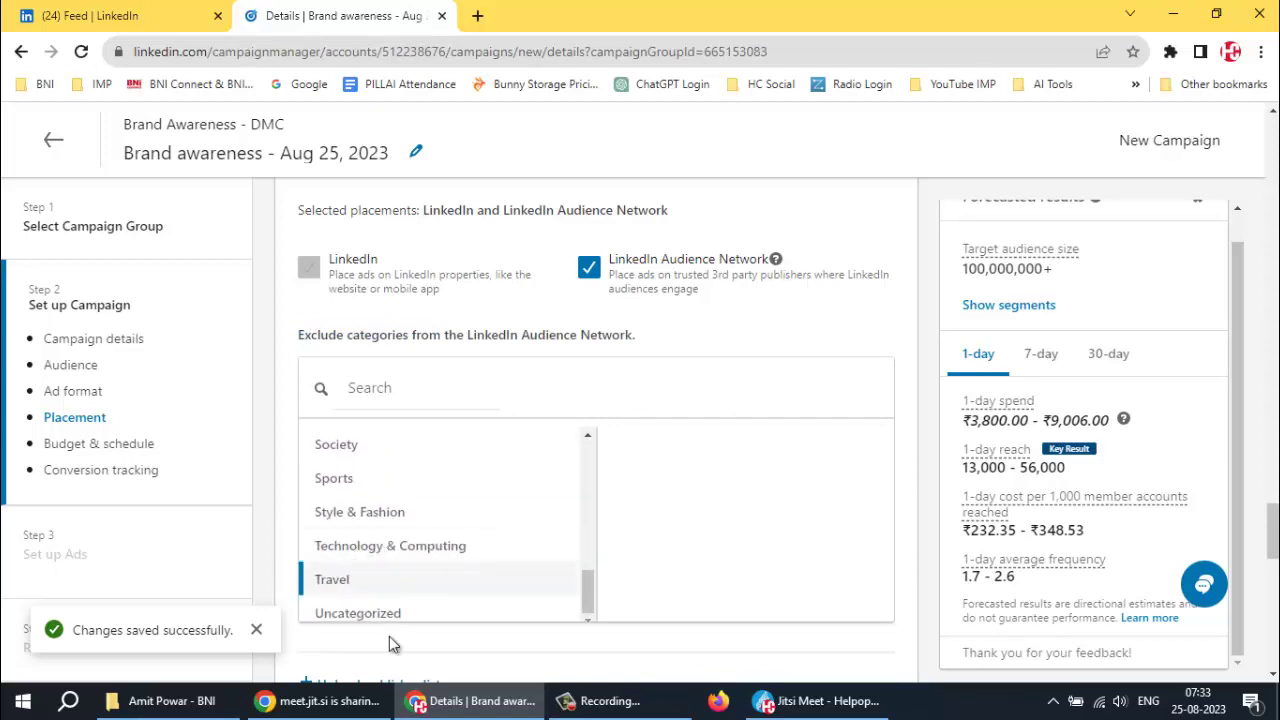
{"action": "scroll", "coordinate": [386, 594], "scroll_direction": "up", "scroll_amount": 3}
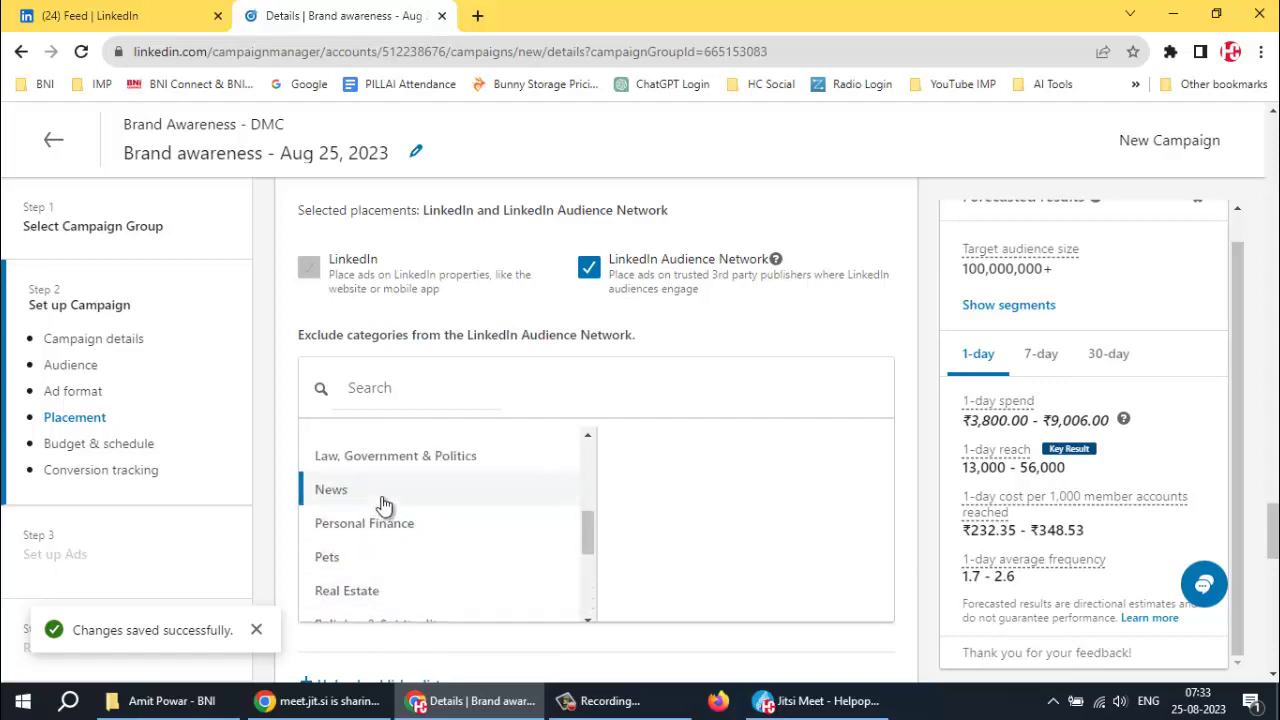
{"action": "scroll", "coordinate": [382, 485], "scroll_direction": "up", "scroll_amount": 1}
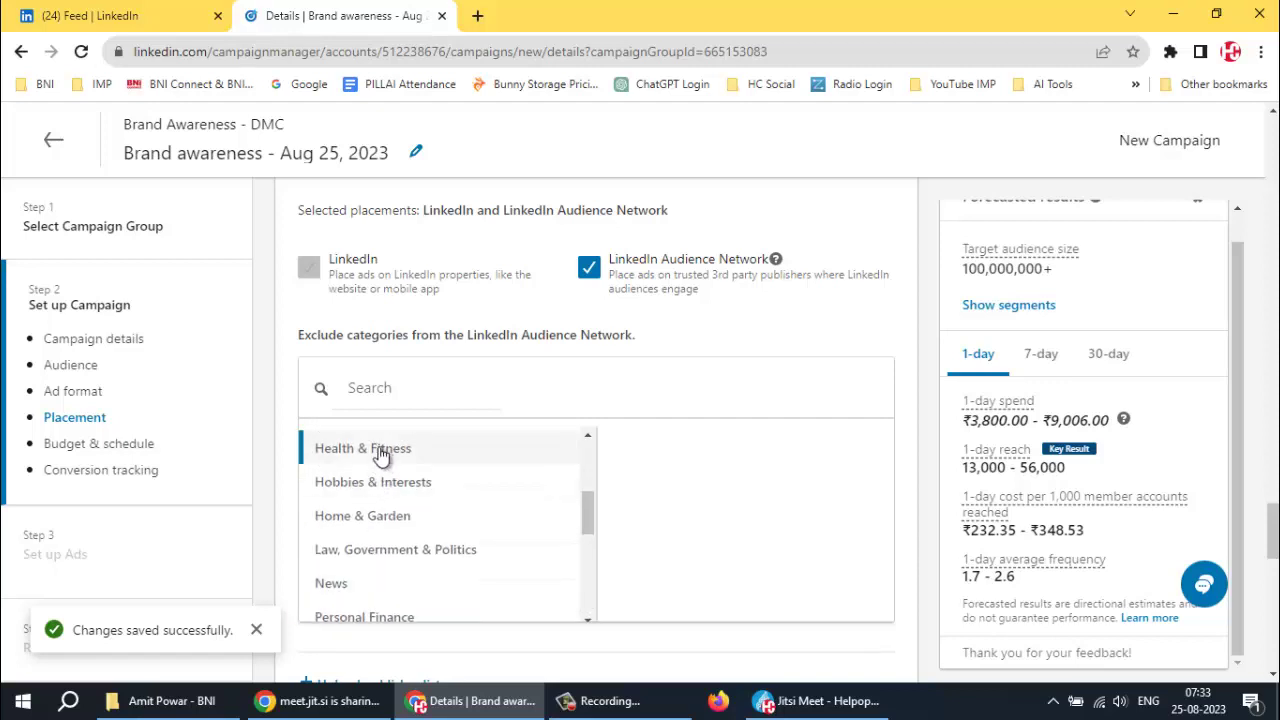
{"action": "left_click", "coordinate": [477, 373]}
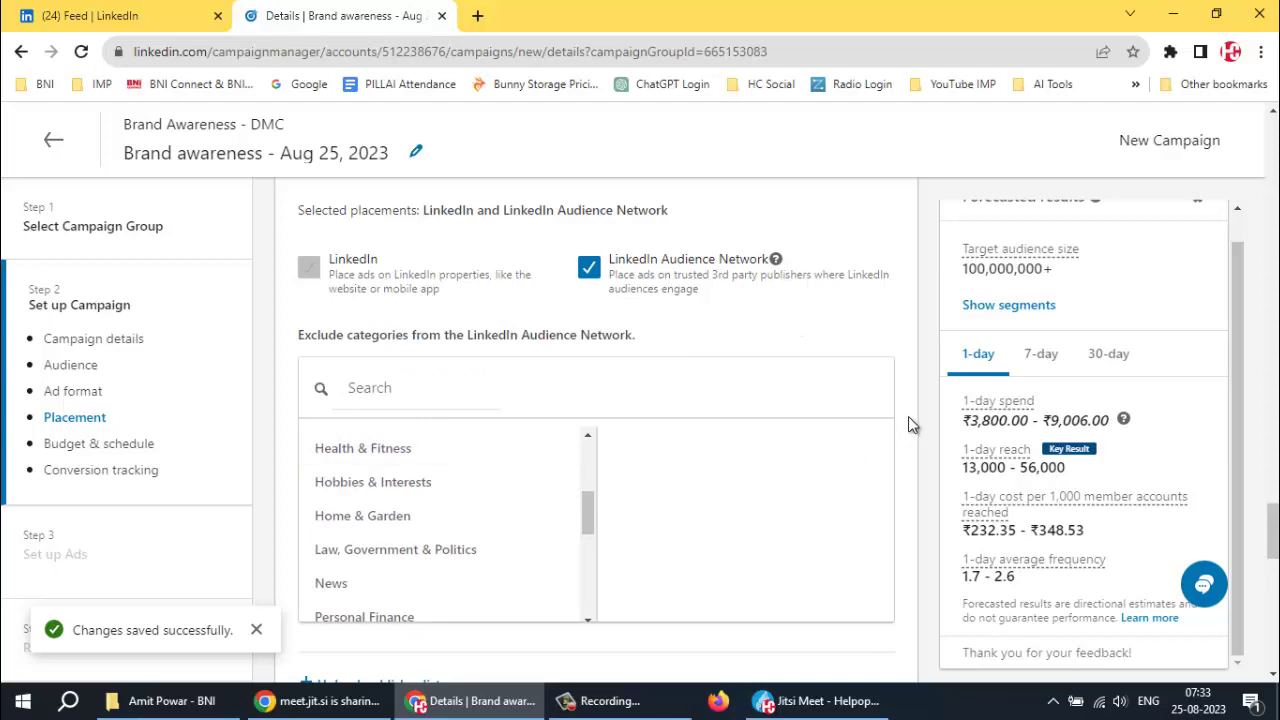
{"action": "scroll", "coordinate": [910, 420], "scroll_direction": "down", "scroll_amount": 3}
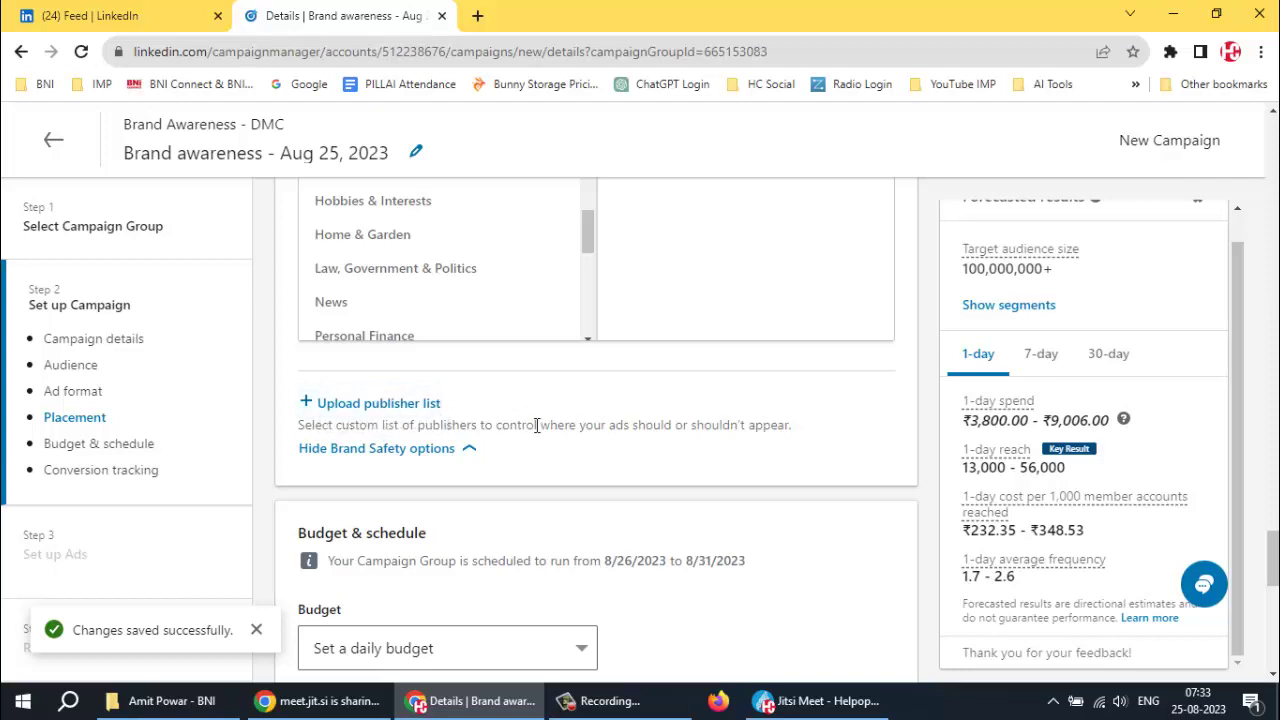
Collapse brand safety, keep the daily budget type and change the amount from 6000 to 1000
{"action": "left_click", "coordinate": [461, 452]}
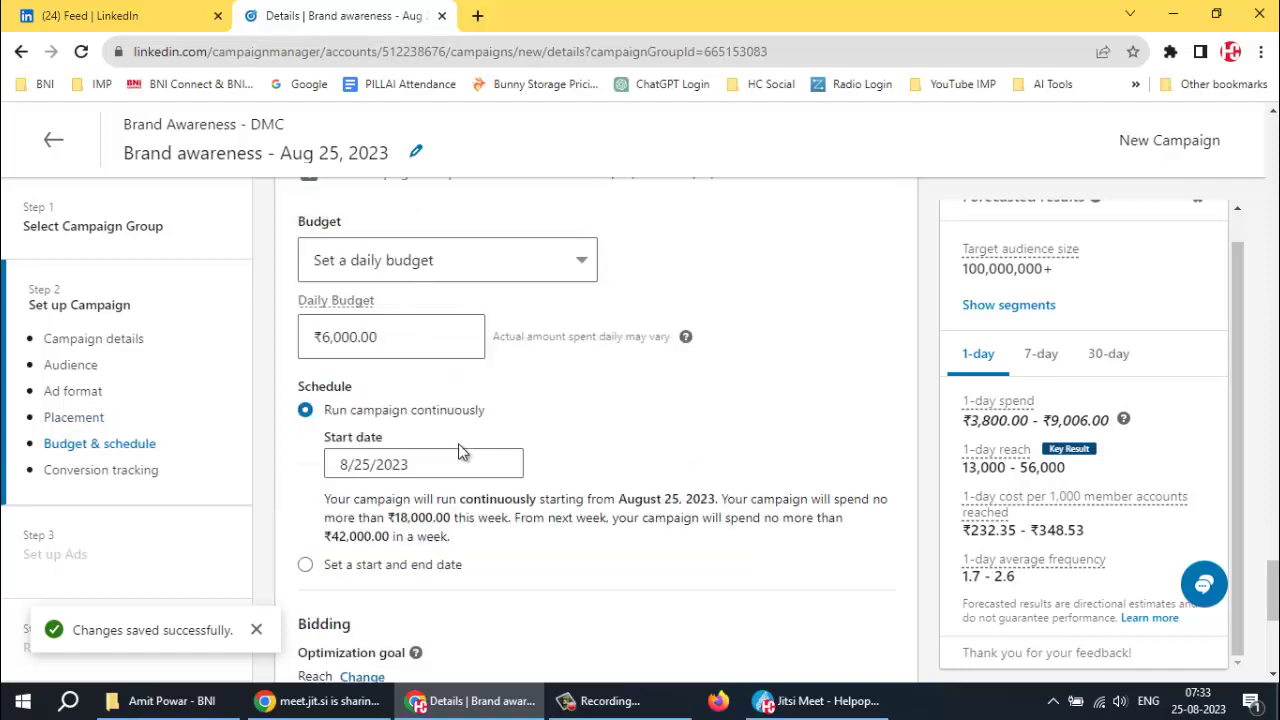
{"action": "scroll", "coordinate": [616, 401], "scroll_direction": "up", "scroll_amount": 5}
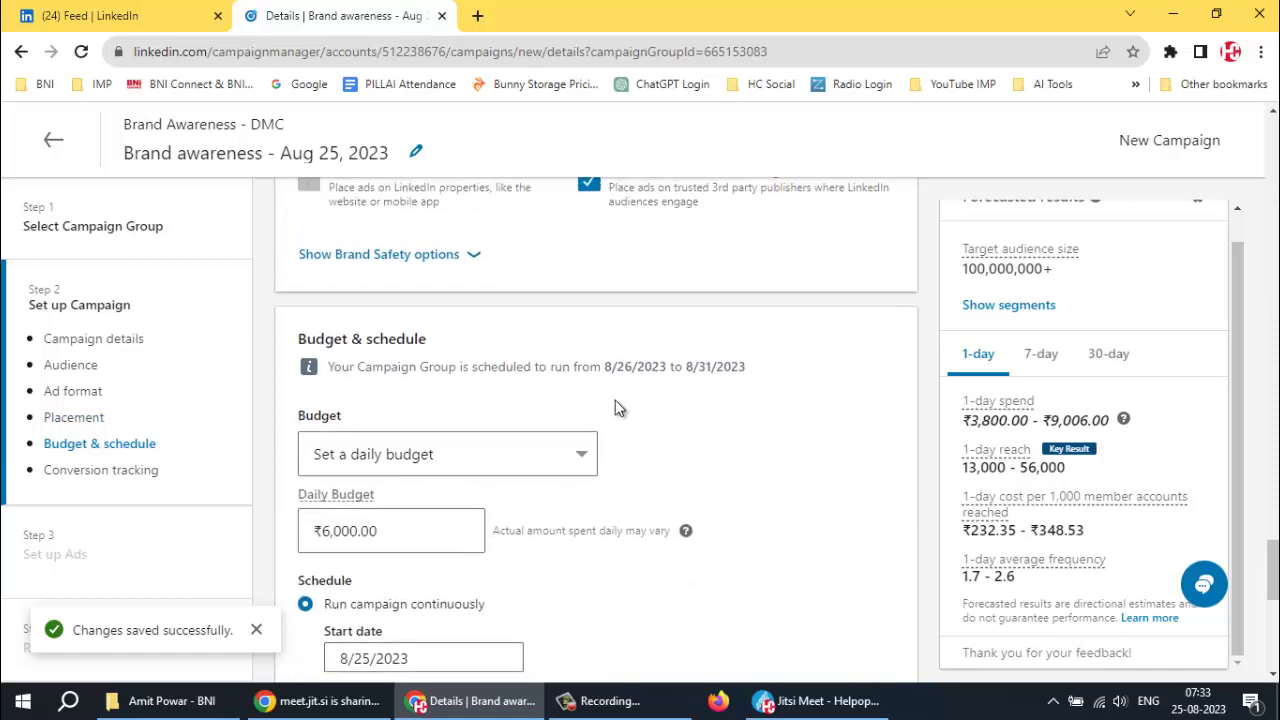
{"action": "scroll", "coordinate": [611, 396], "scroll_direction": "down", "scroll_amount": 4}
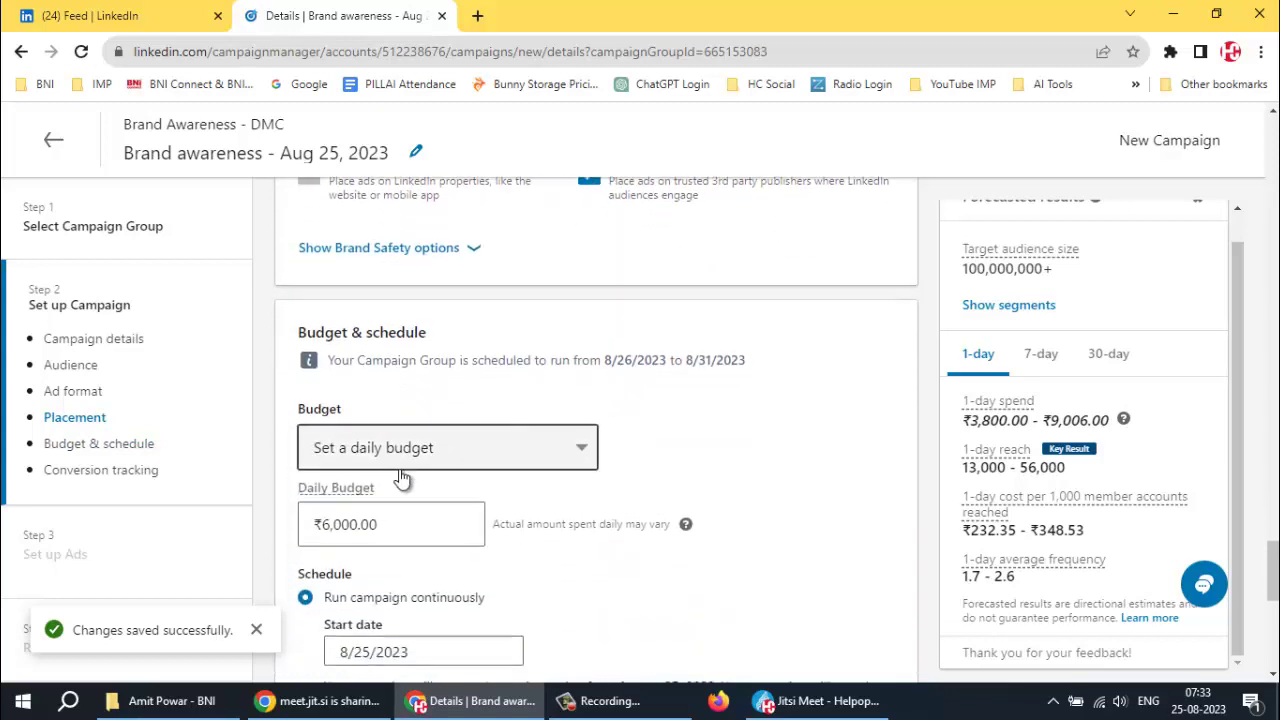
{"action": "left_click", "coordinate": [549, 451]}
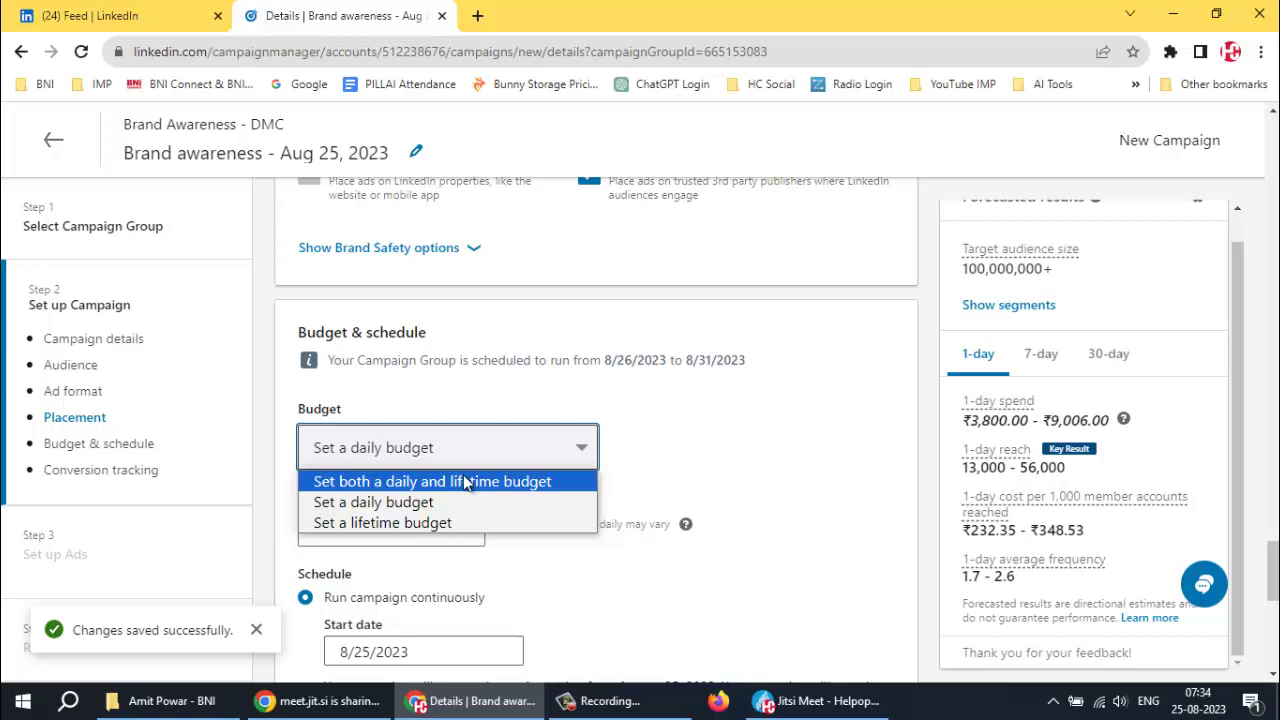
{"action": "left_click", "coordinate": [401, 501]}
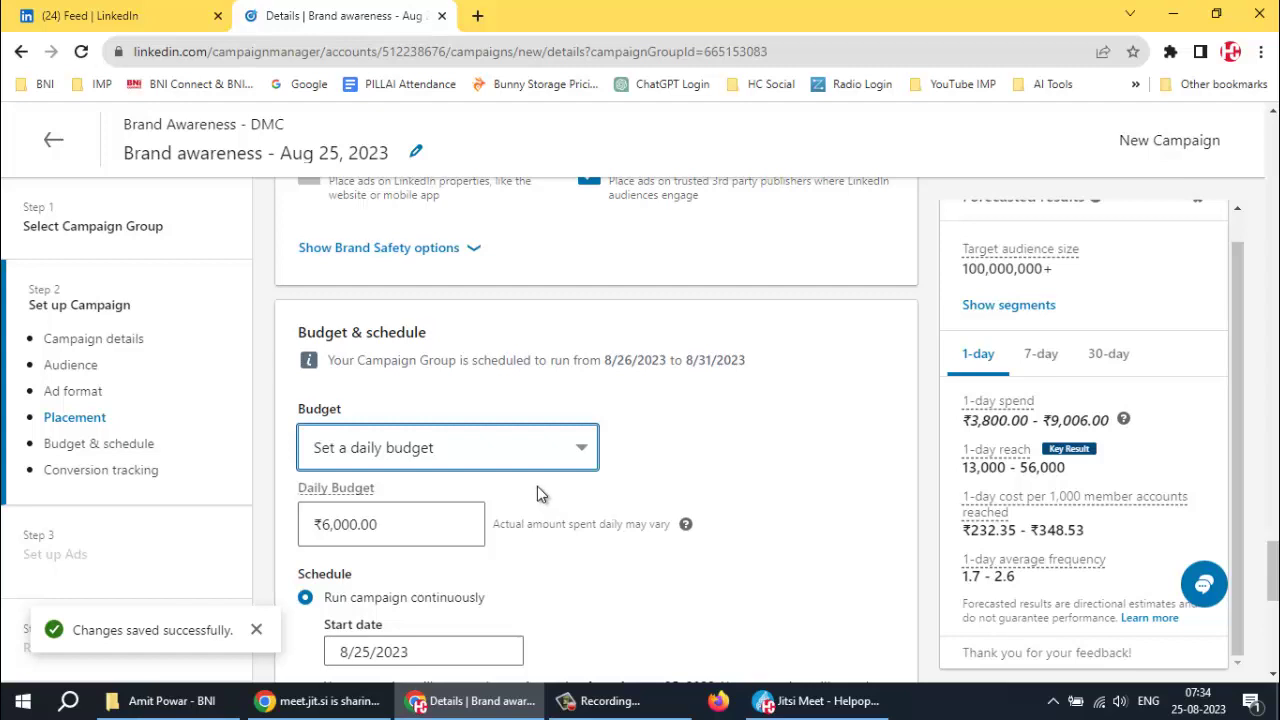
{"action": "scroll", "coordinate": [537, 486], "scroll_direction": "down", "scroll_amount": 1}
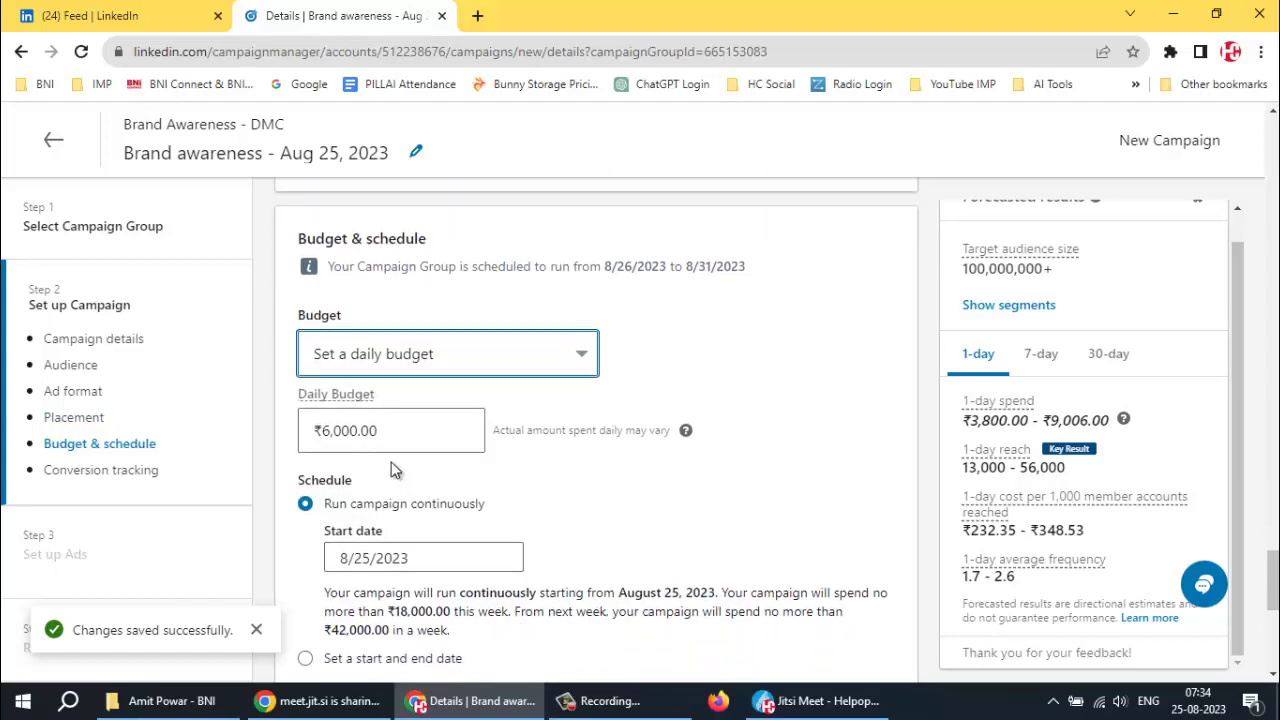
{"action": "left_click", "coordinate": [352, 430]}
{"action": "double_click", "coordinate": [352, 430]}
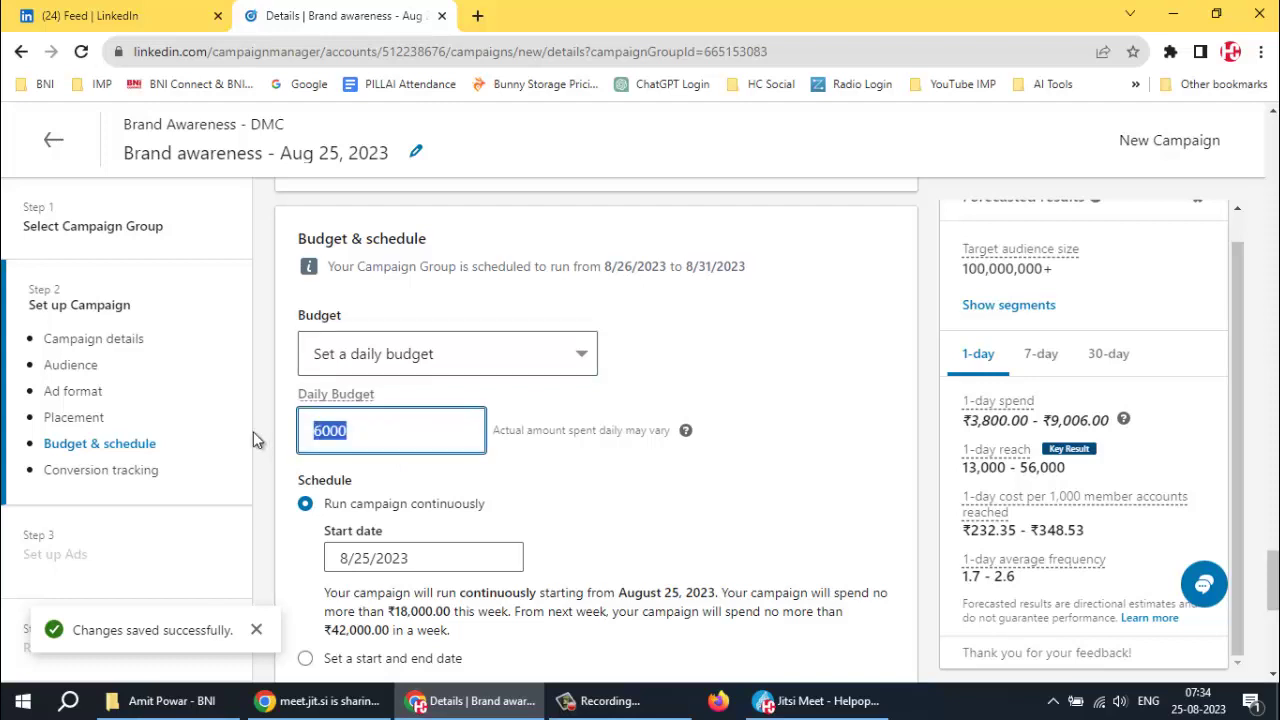
{"action": "type", "text": "1000"}
Set the campaign start date to August 26, 2023
{"action": "left_click", "coordinate": [810, 706]}
{"action": "left_click", "coordinate": [470, 701]}
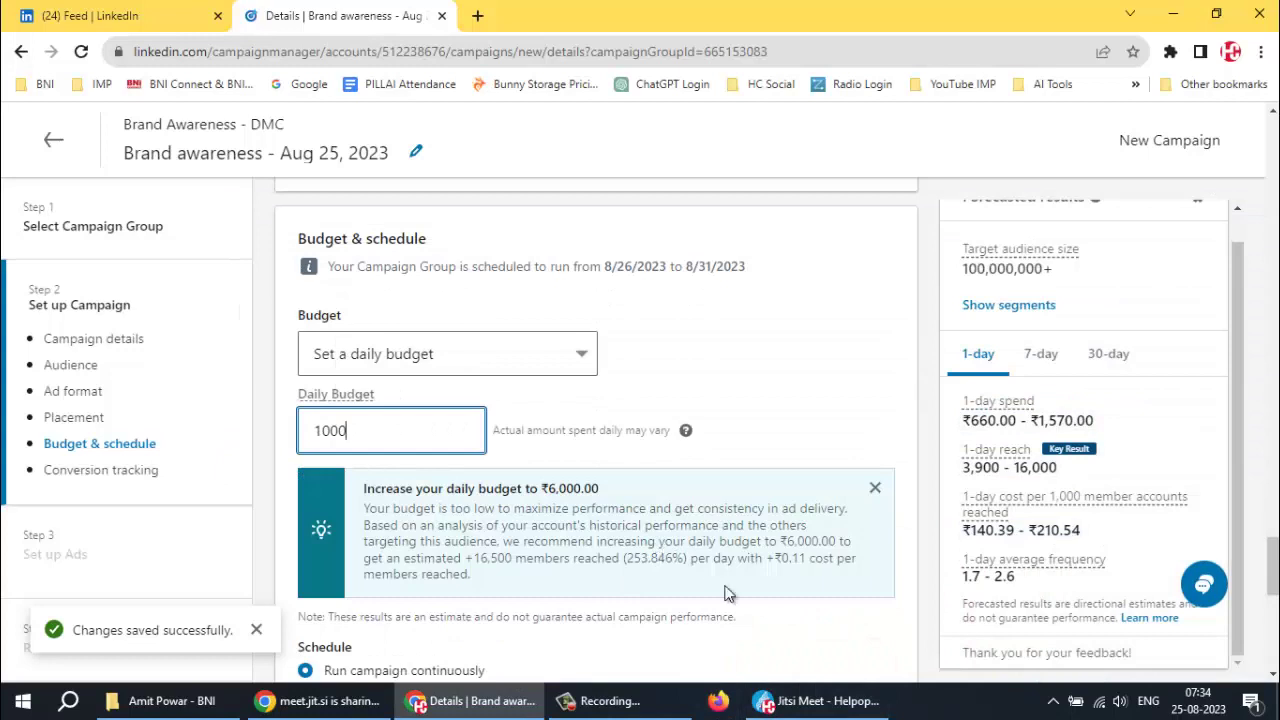
{"action": "mouse_move", "coordinate": [612, 710]}
{"action": "scroll", "coordinate": [729, 386], "scroll_direction": "down", "scroll_amount": 3}
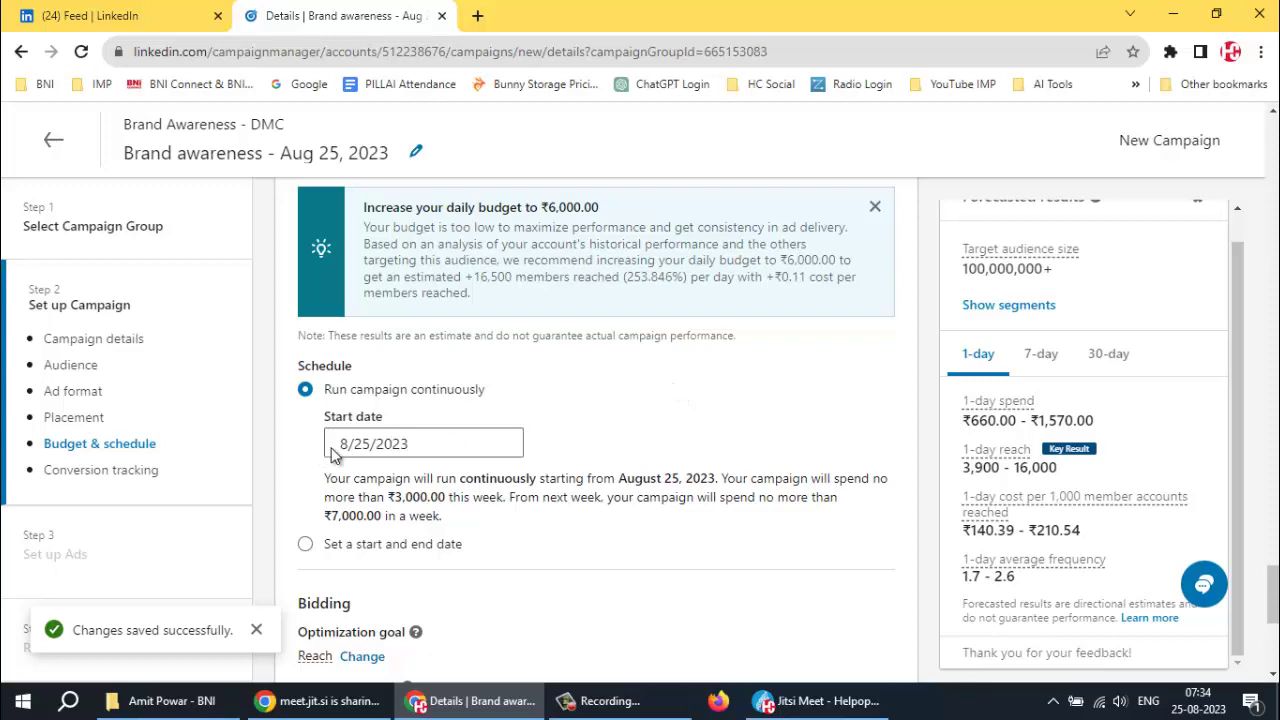
{"action": "left_click", "coordinate": [363, 443]}
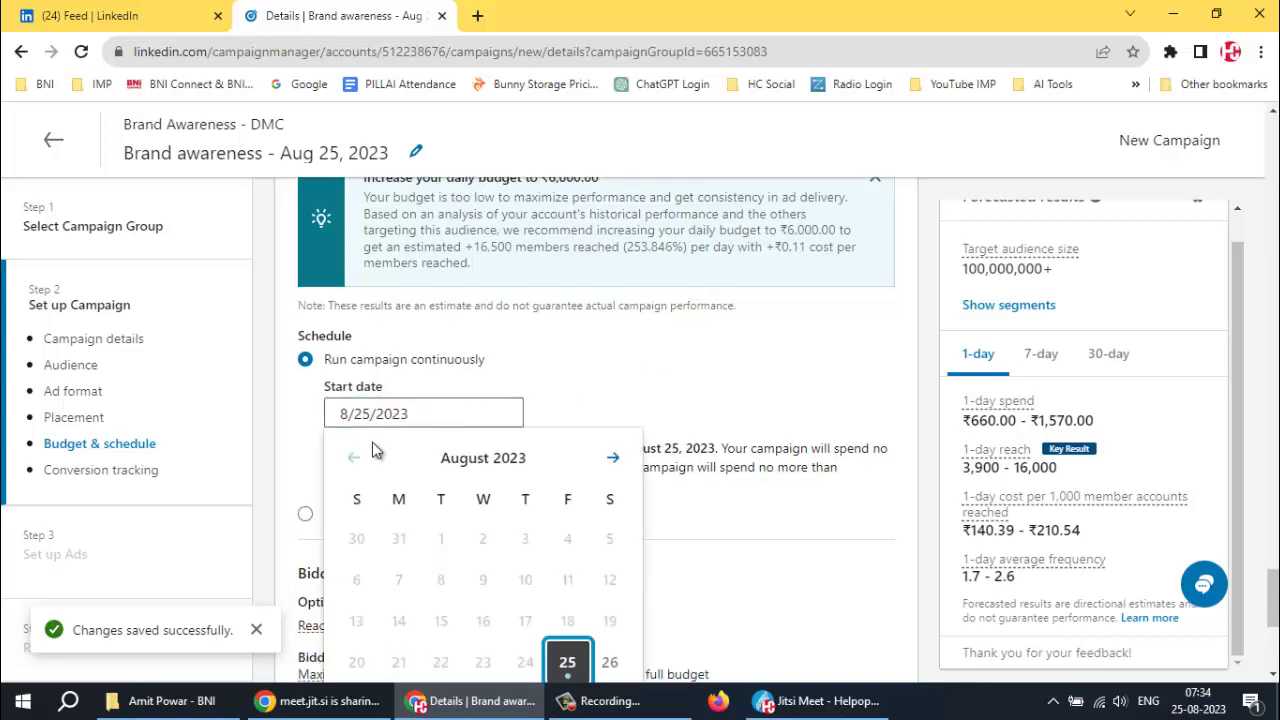
{"action": "left_click", "coordinate": [610, 659]}
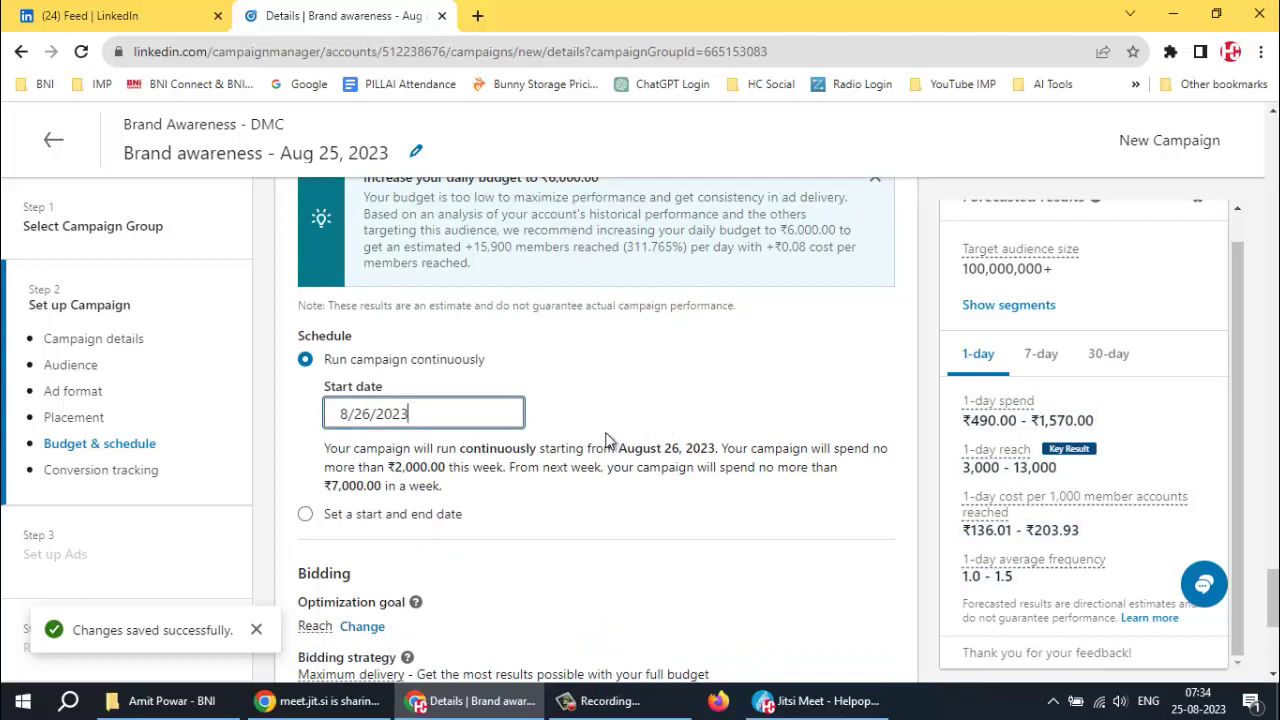
{"action": "scroll", "coordinate": [597, 427], "scroll_direction": "down", "scroll_amount": 1}
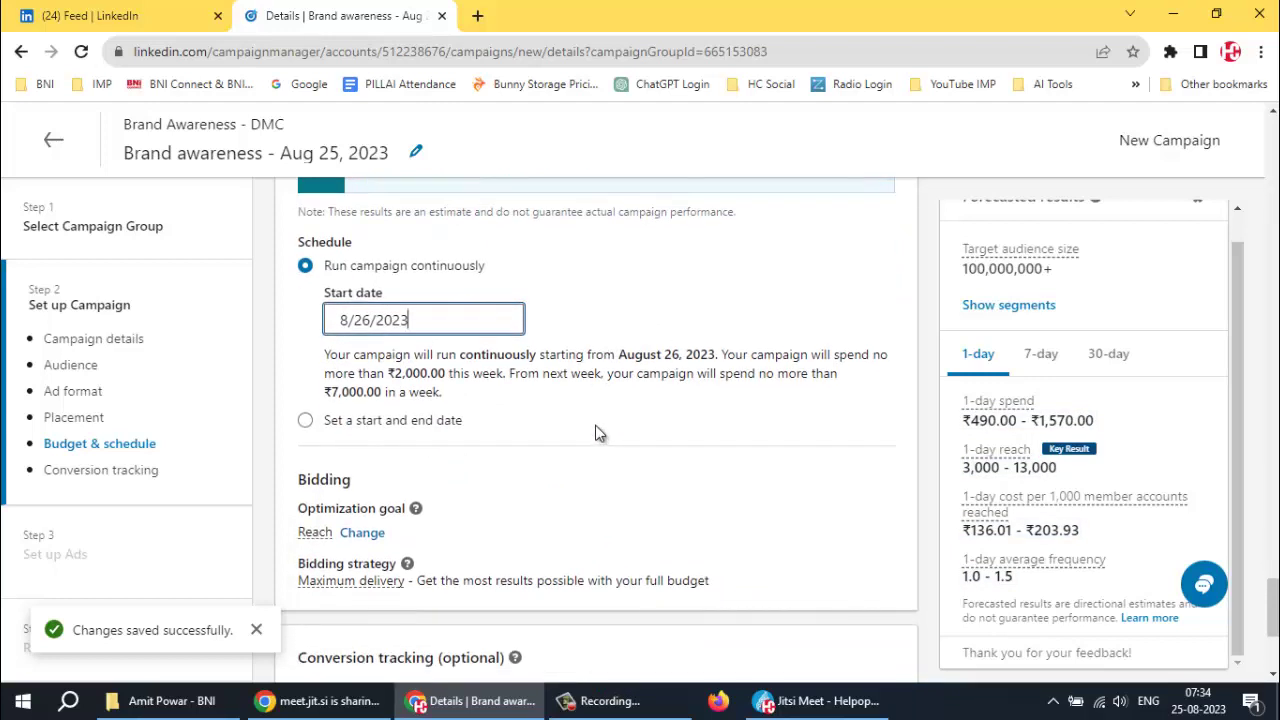
{"action": "scroll", "coordinate": [593, 426], "scroll_direction": "down", "scroll_amount": 1}
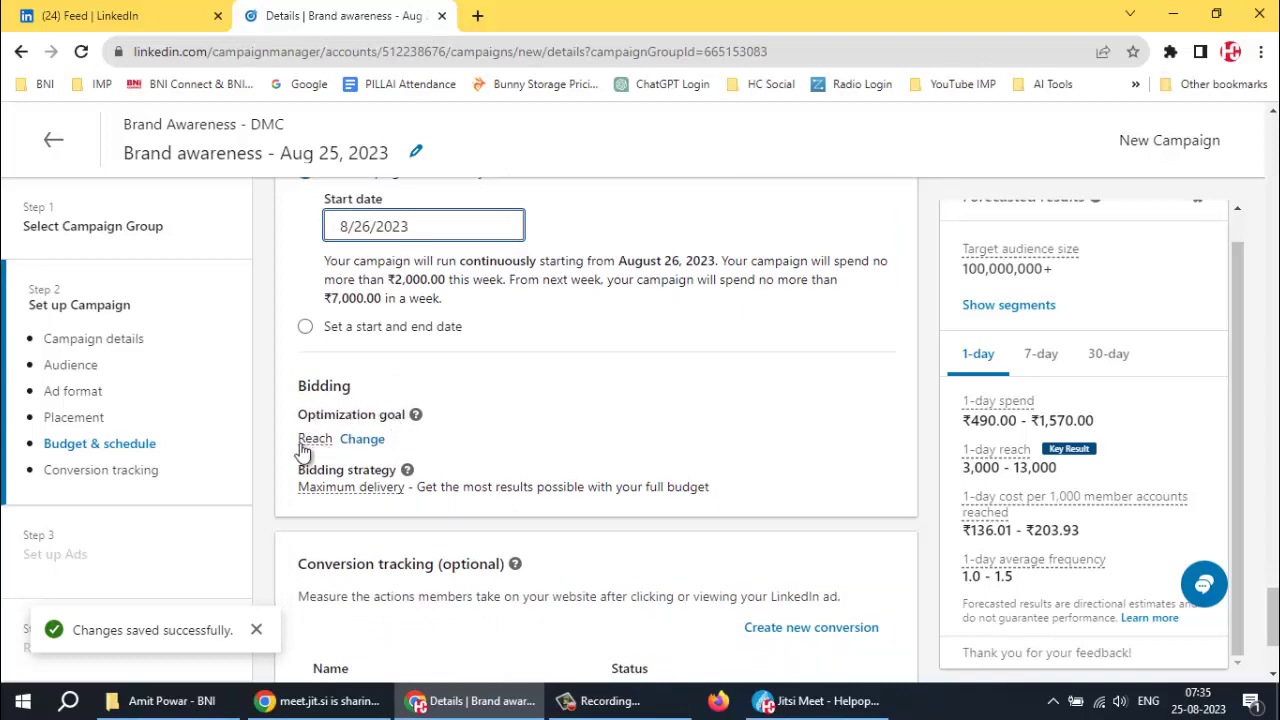
{"action": "left_click", "coordinate": [370, 443]}
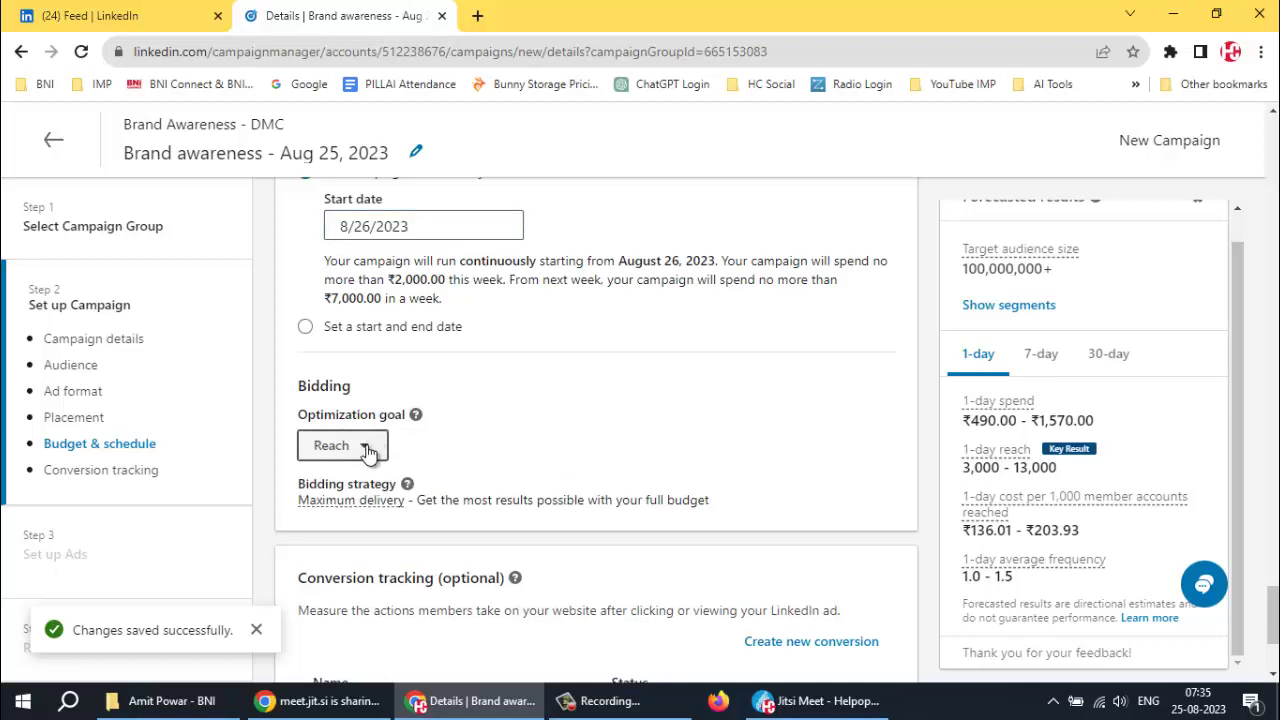
{"action": "left_click", "coordinate": [366, 447]}
{"action": "scroll", "coordinate": [470, 494], "scroll_direction": "down", "scroll_amount": 1}
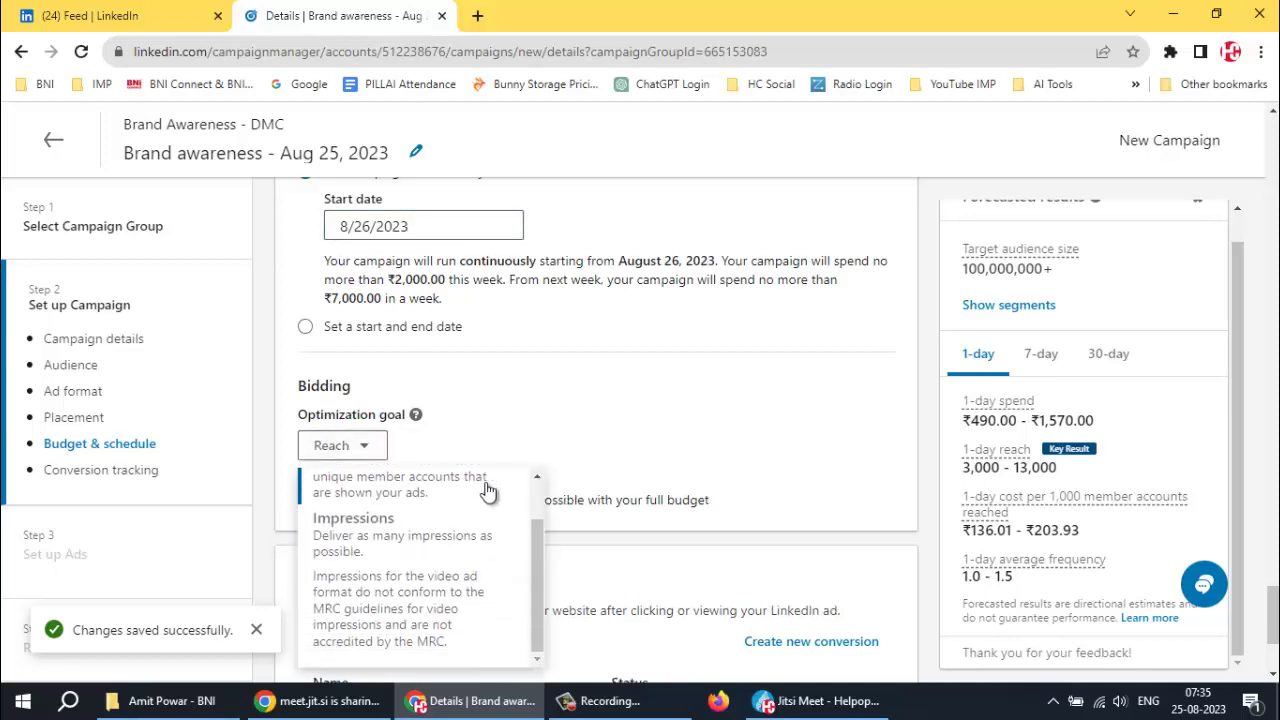
{"action": "scroll", "coordinate": [452, 493], "scroll_direction": "up", "scroll_amount": 1}
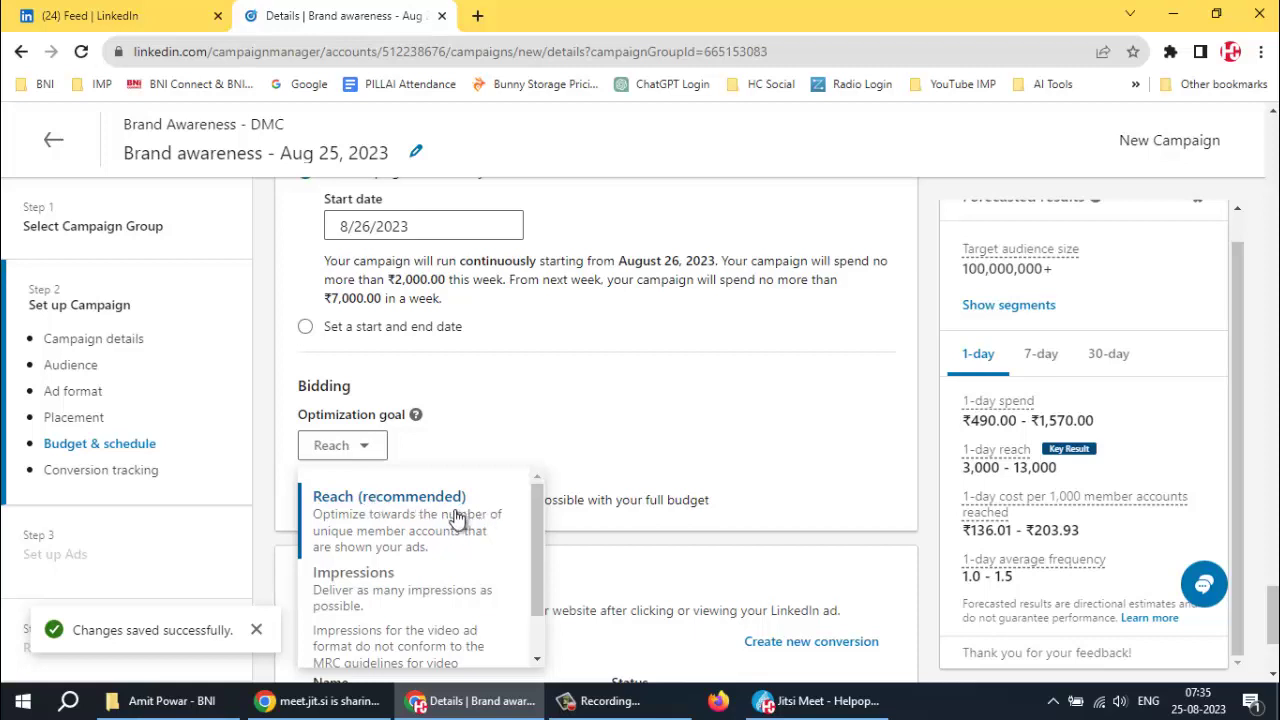
{"action": "scroll", "coordinate": [420, 594], "scroll_direction": "down", "scroll_amount": 1}
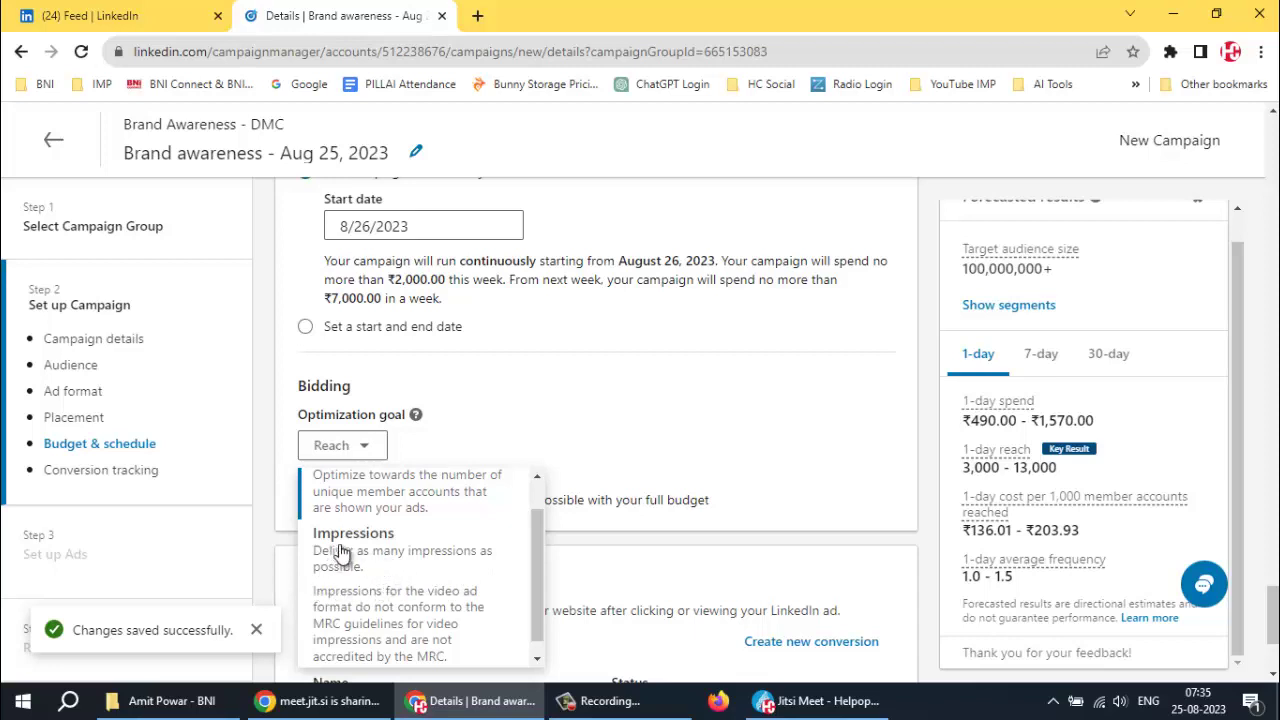
{"action": "scroll", "coordinate": [360, 555], "scroll_direction": "up", "scroll_amount": 1}
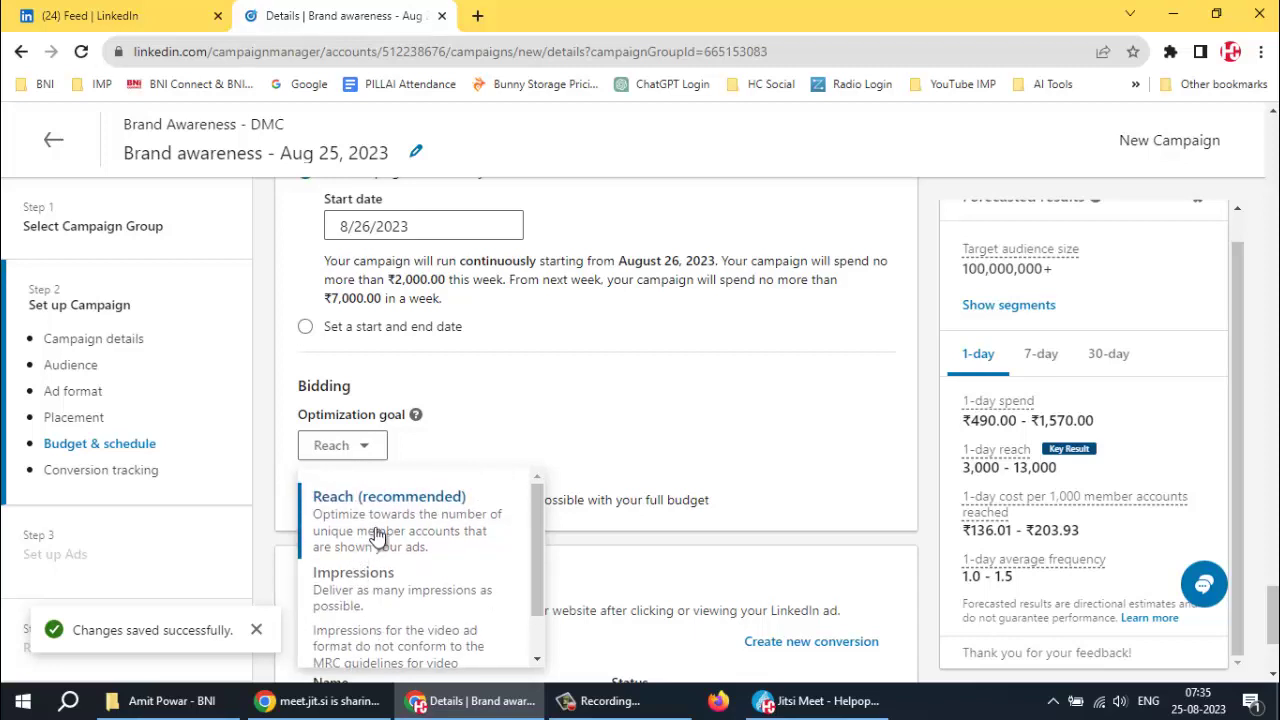
{"action": "scroll", "coordinate": [368, 560], "scroll_direction": "down", "scroll_amount": 1}
{"action": "scroll", "coordinate": [370, 555], "scroll_direction": "up", "scroll_amount": 1}
{"action": "scroll", "coordinate": [508, 510], "scroll_direction": "down", "scroll_amount": 1}
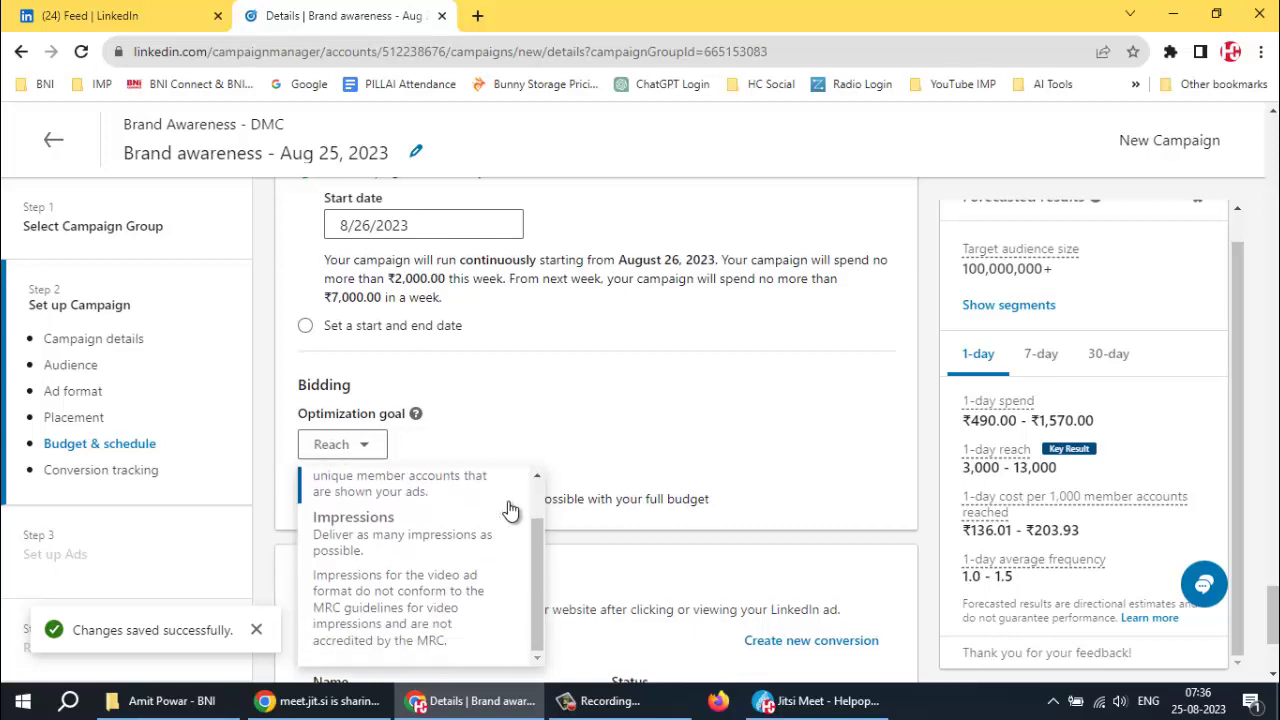
{"action": "scroll", "coordinate": [508, 505], "scroll_direction": "down", "scroll_amount": 1}
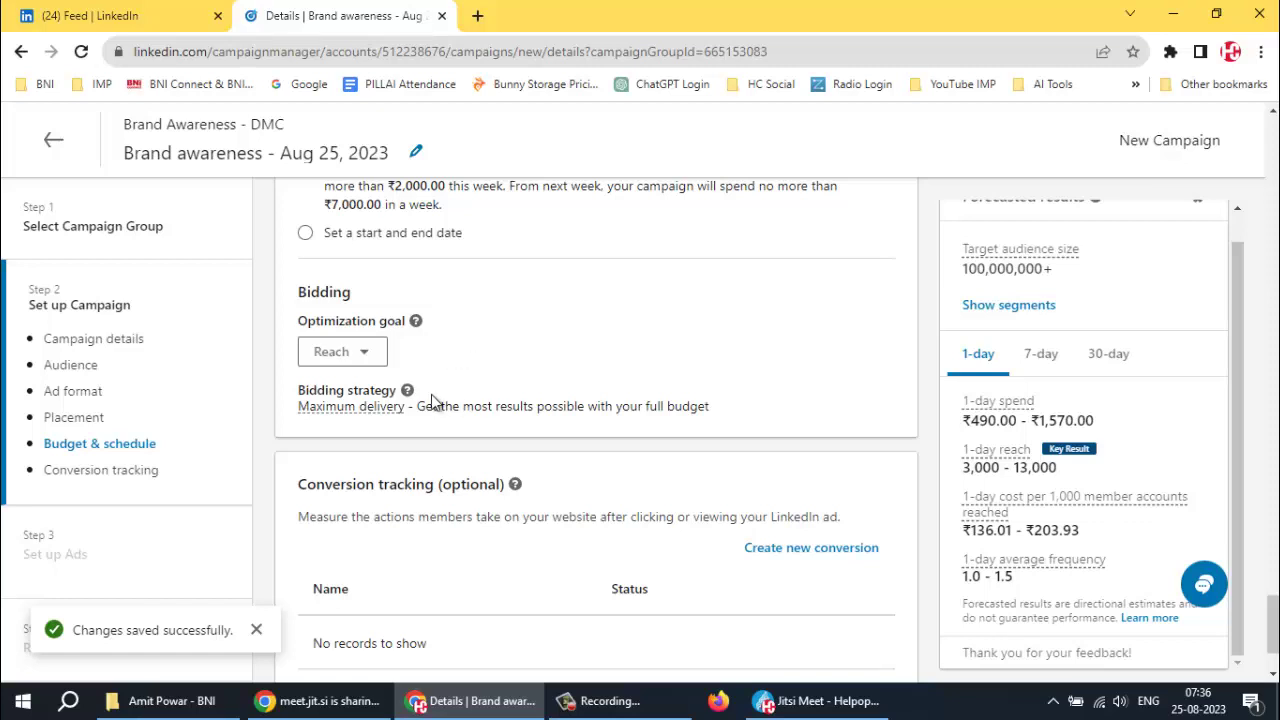
Replace the 1000 daily budget with the recommended ₹6,000.00
{"action": "mouse_move", "coordinate": [300, 413]}
{"action": "scroll", "coordinate": [592, 332], "scroll_direction": "up", "scroll_amount": 2}
{"action": "scroll", "coordinate": [600, 313], "scroll_direction": "up", "scroll_amount": 2}
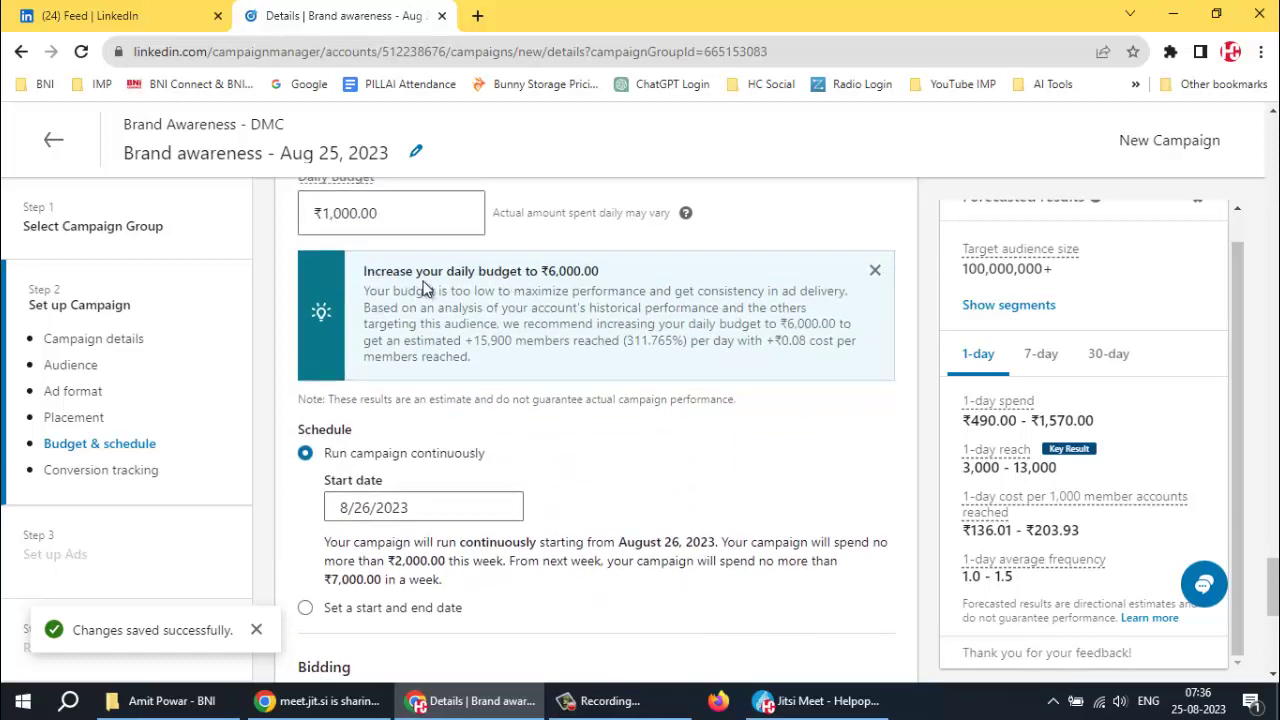
{"action": "left_click_drag", "start_coordinate": [369, 271], "coordinate": [612, 276]}
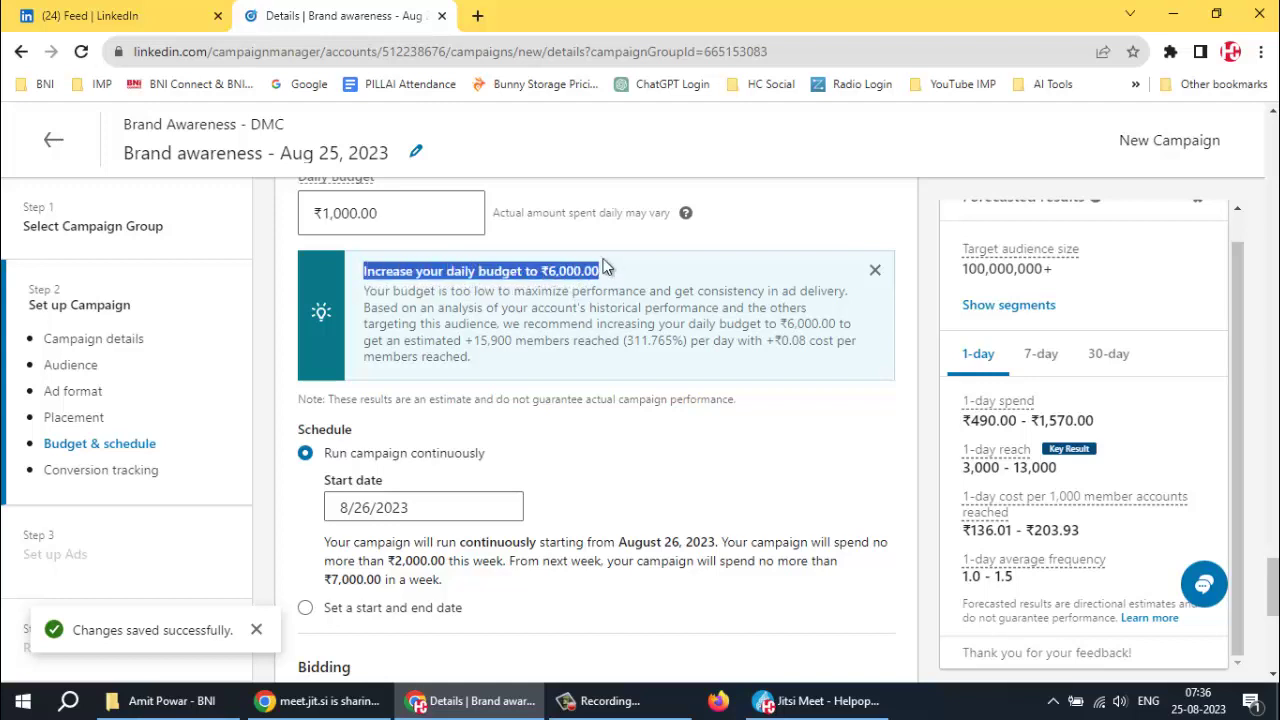
{"action": "left_click", "coordinate": [402, 214]}
{"action": "left_click_drag", "start_coordinate": [402, 214], "coordinate": [288, 218]}
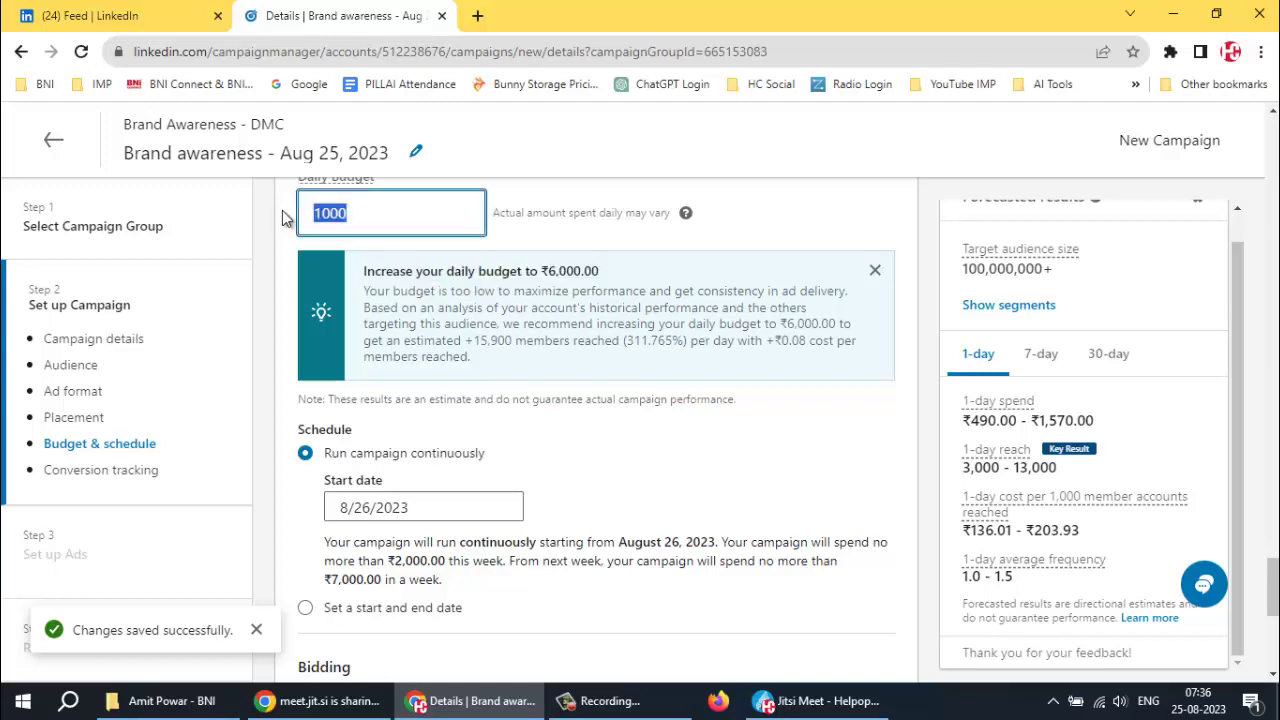
{"action": "type", "text": "6"}
{"action": "left_click", "coordinate": [808, 226]}
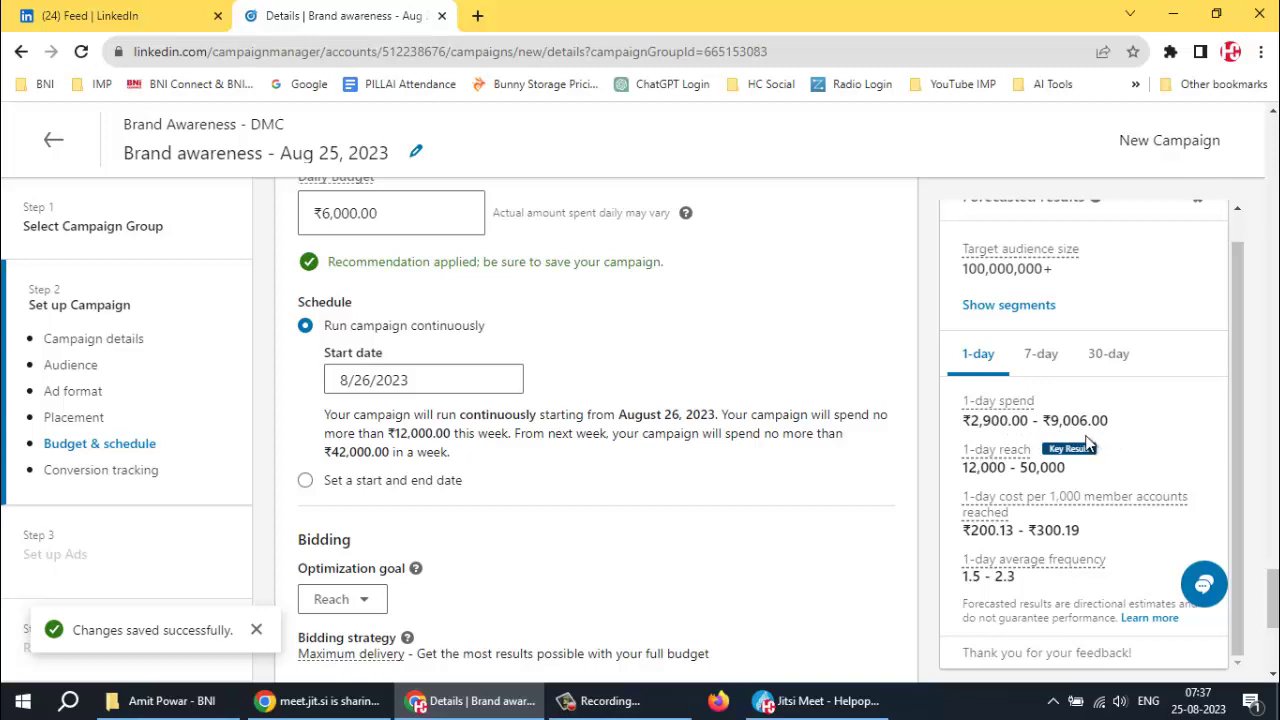
View the 7-day forecasted results
{"action": "left_click", "coordinate": [1045, 358]}
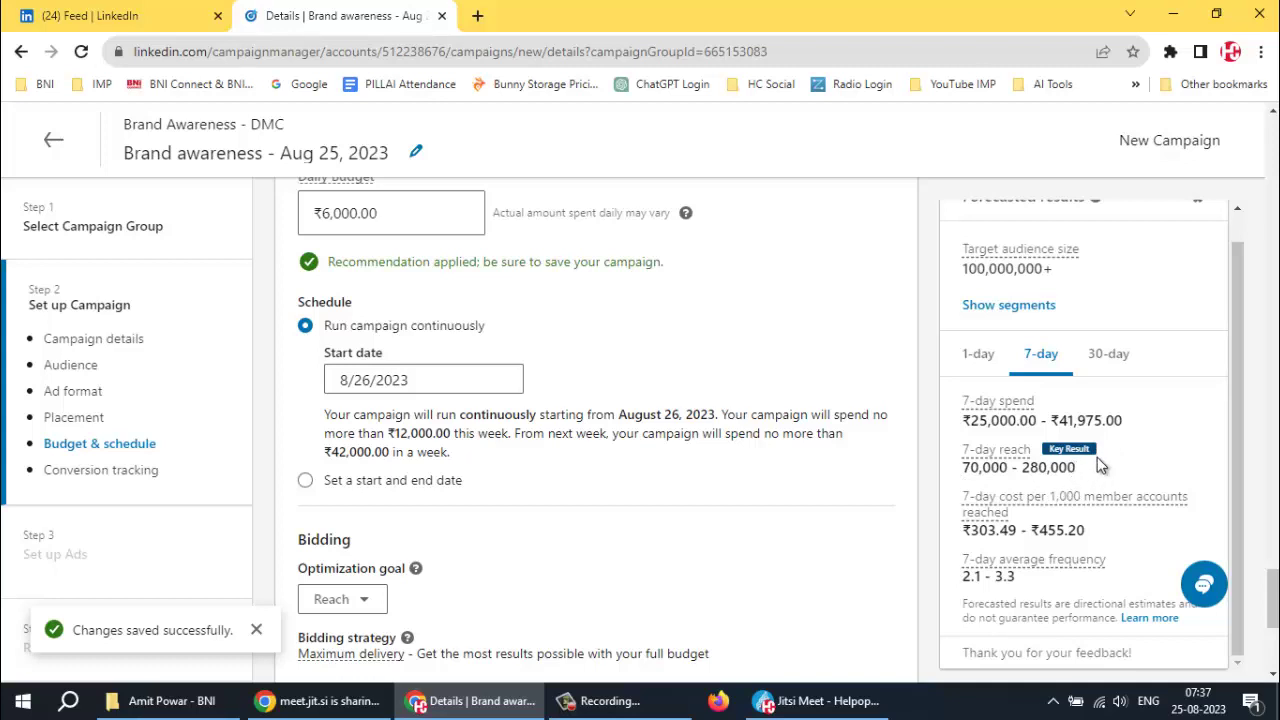
{"action": "scroll", "coordinate": [1097, 457], "scroll_direction": "down", "scroll_amount": 1}
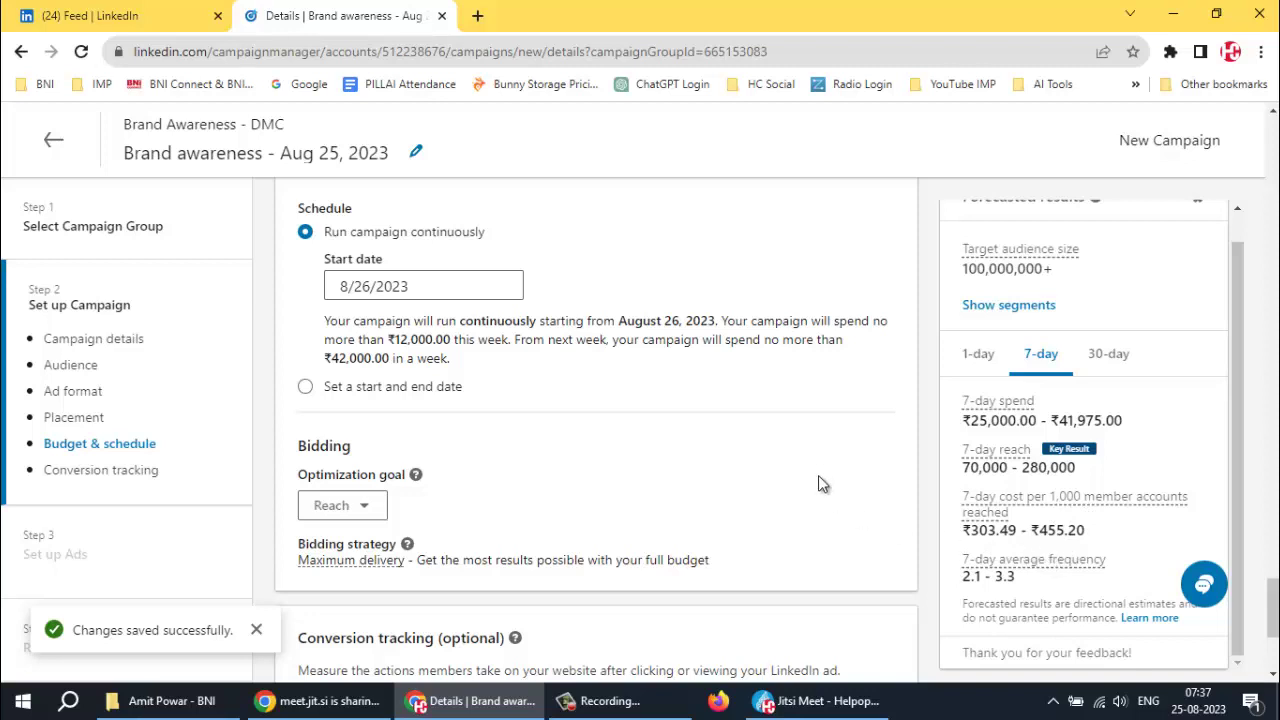
{"action": "scroll", "coordinate": [596, 410], "scroll_direction": "down", "scroll_amount": 1}
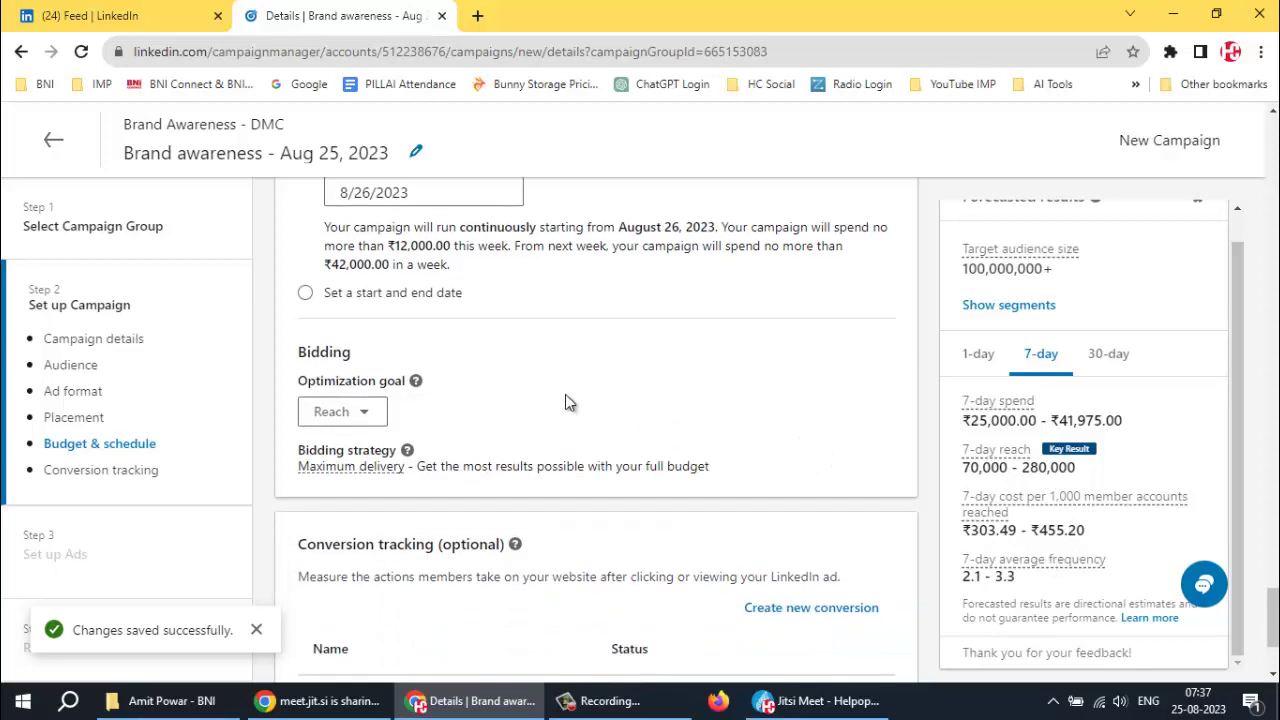
{"action": "scroll", "coordinate": [570, 377], "scroll_direction": "down", "scroll_amount": 1}
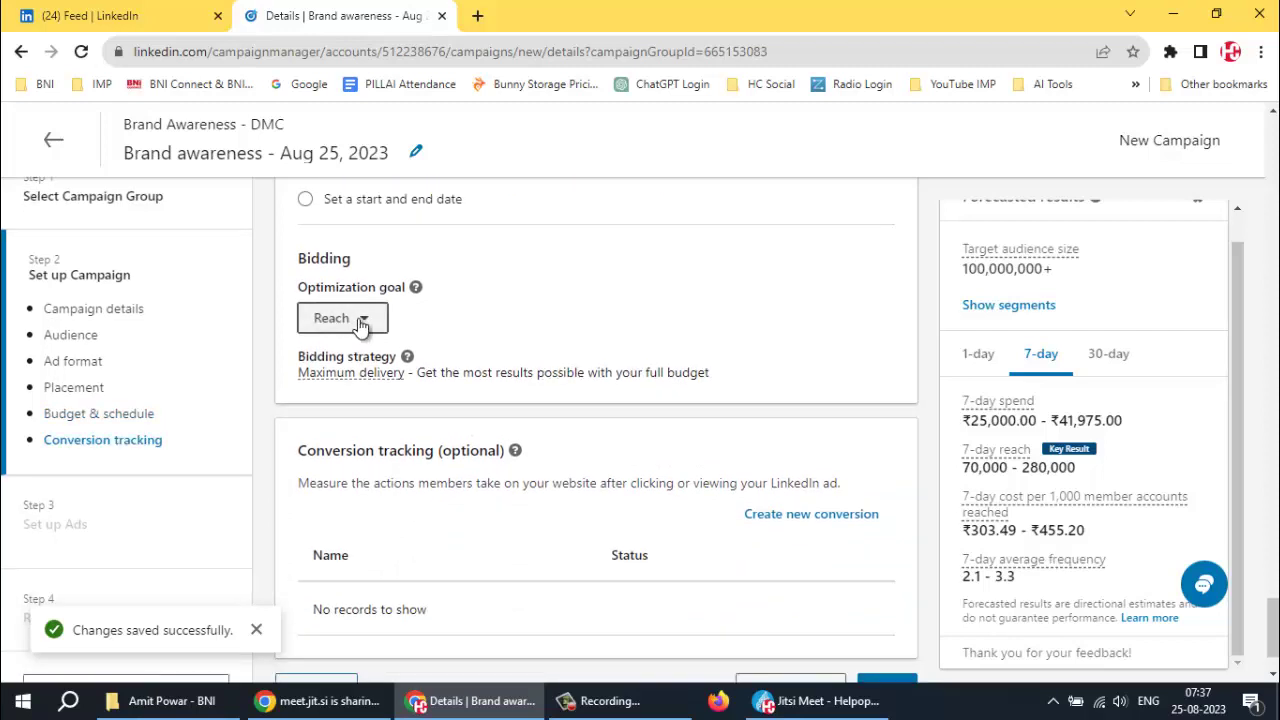
Go to the next step and confirm saving the campaign settings
{"action": "scroll", "coordinate": [543, 335], "scroll_direction": "down", "scroll_amount": 1}
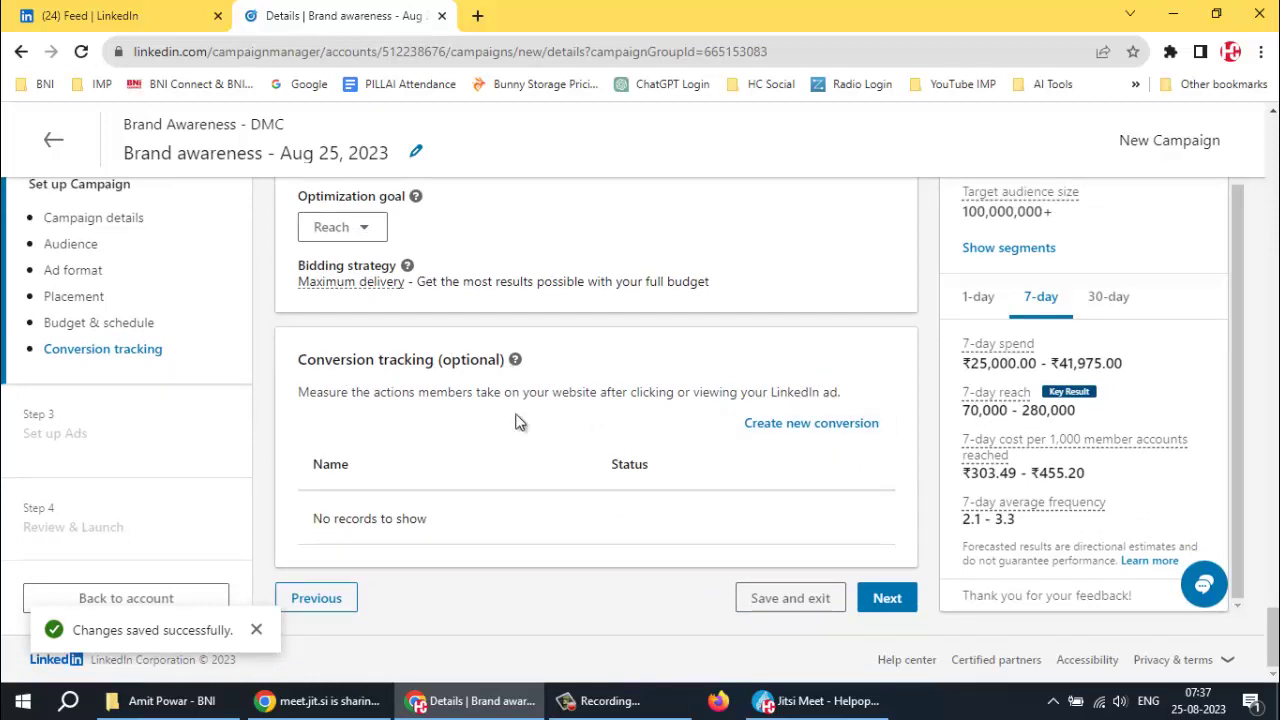
{"action": "left_click", "coordinate": [886, 598]}
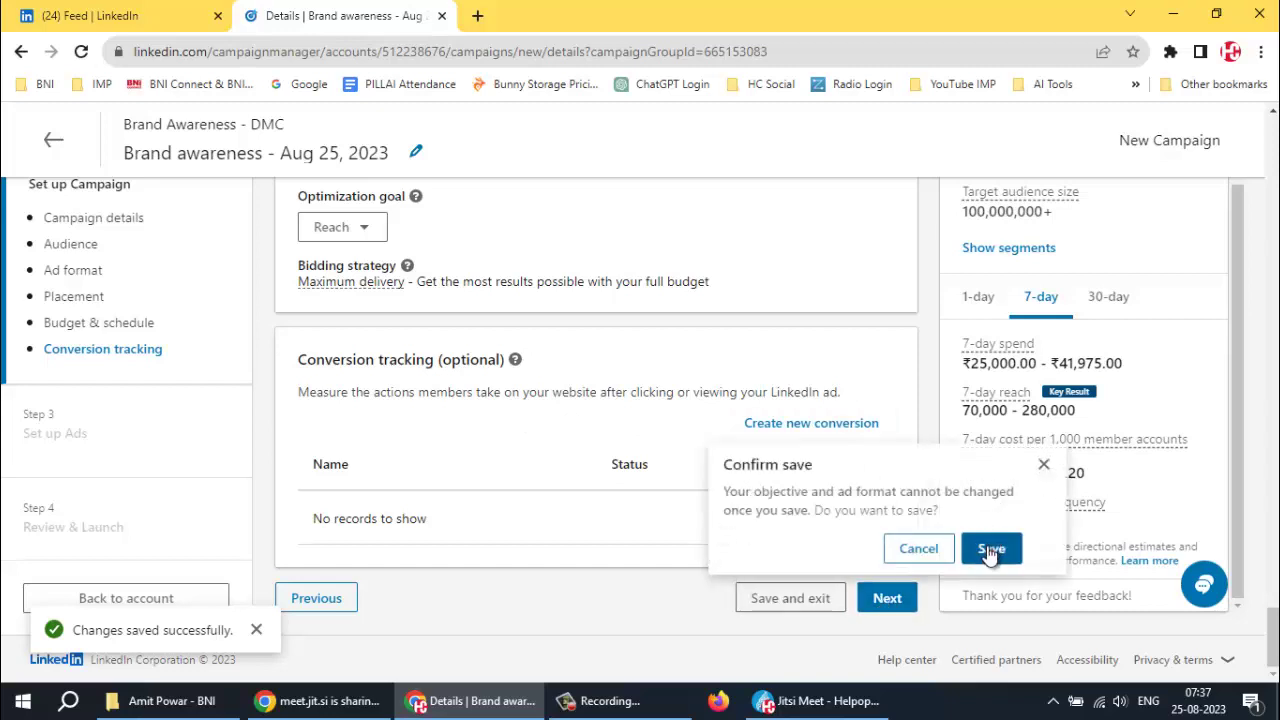
{"action": "left_click", "coordinate": [988, 550]}
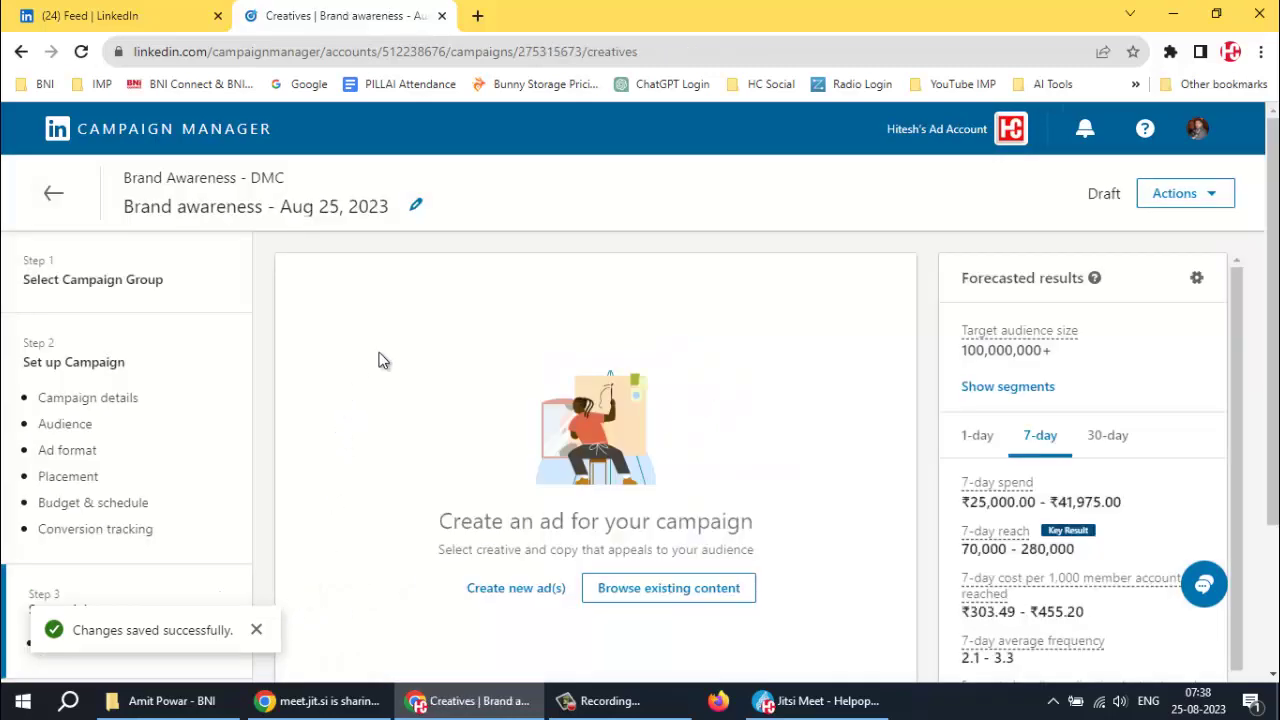
Choose Create new ad(s) on the Set up Ads page
{"action": "scroll", "coordinate": [374, 351], "scroll_direction": "down", "scroll_amount": 2}
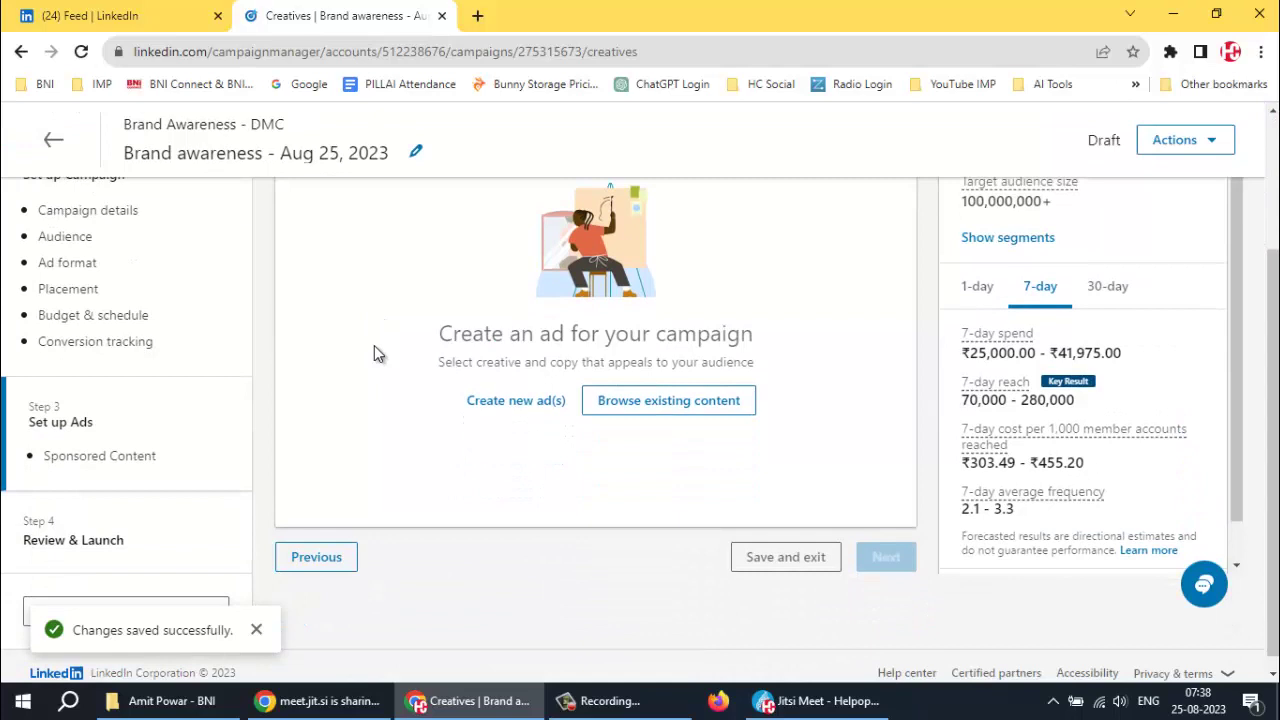
{"action": "left_click", "coordinate": [503, 406]}
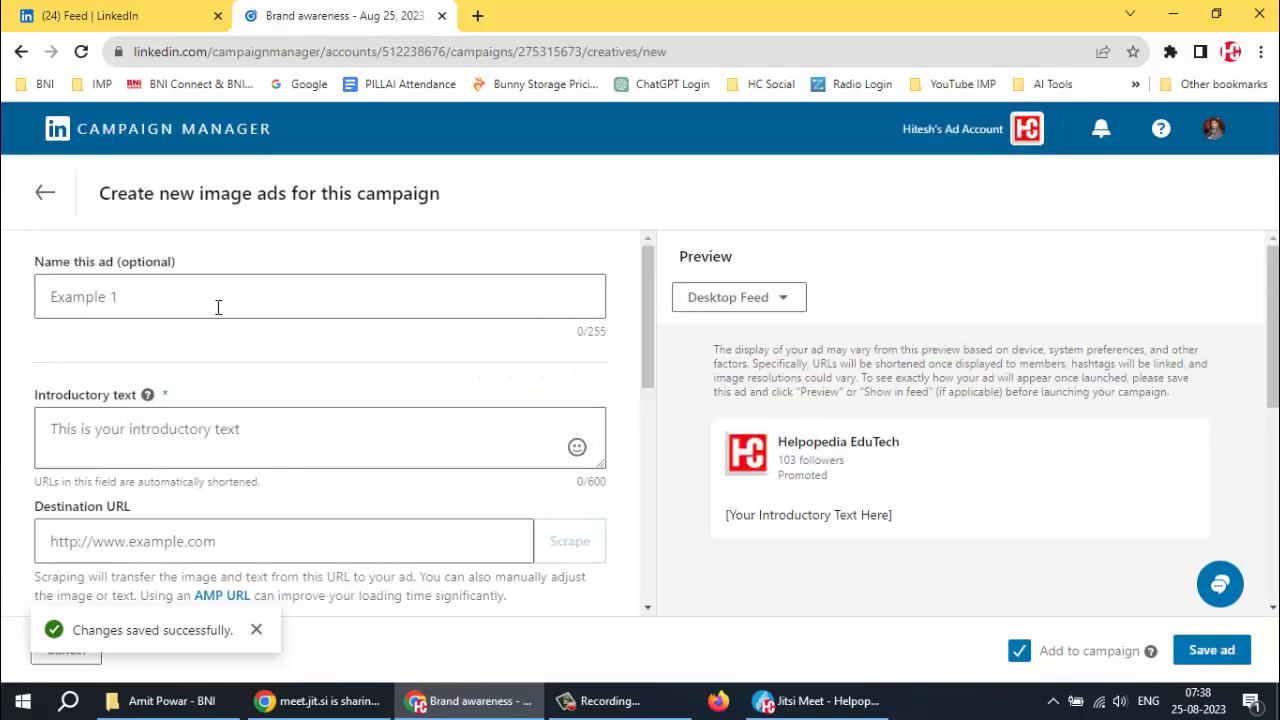
Give the new ad a Brand Awareness name
{"action": "left_click", "coordinate": [188, 293]}
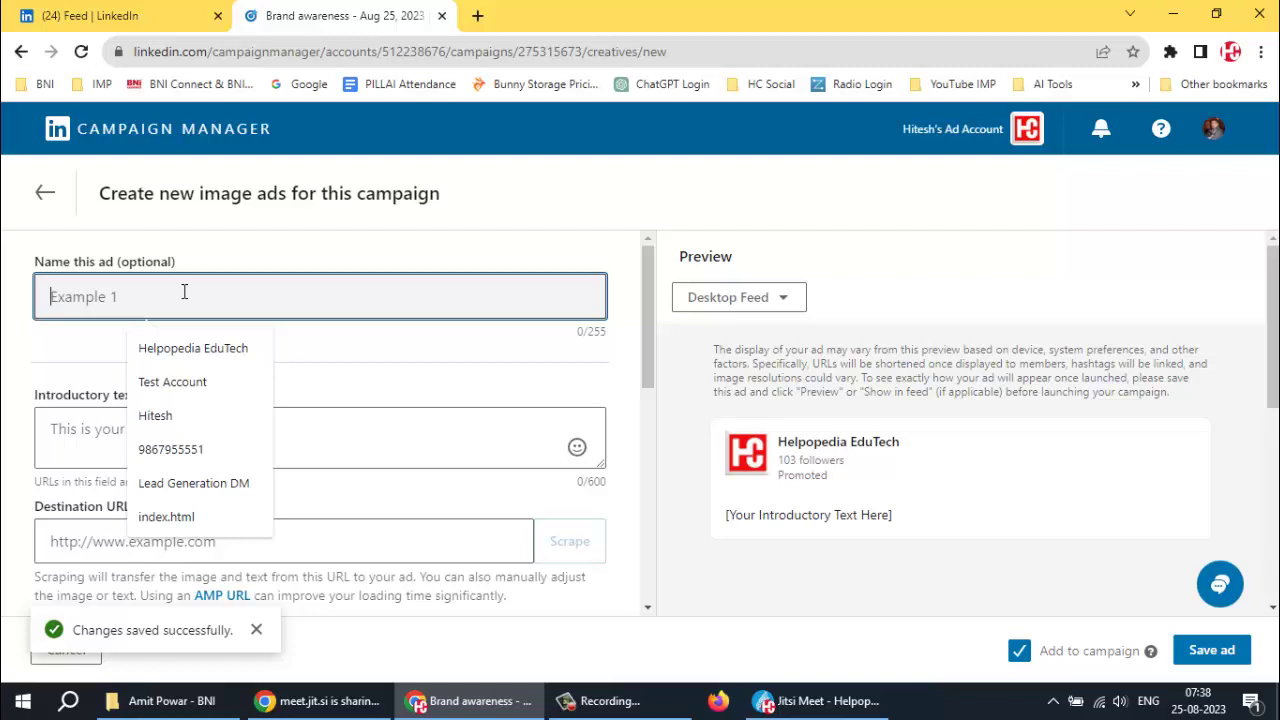
{"action": "type", "text": "Brand Awareness -"}
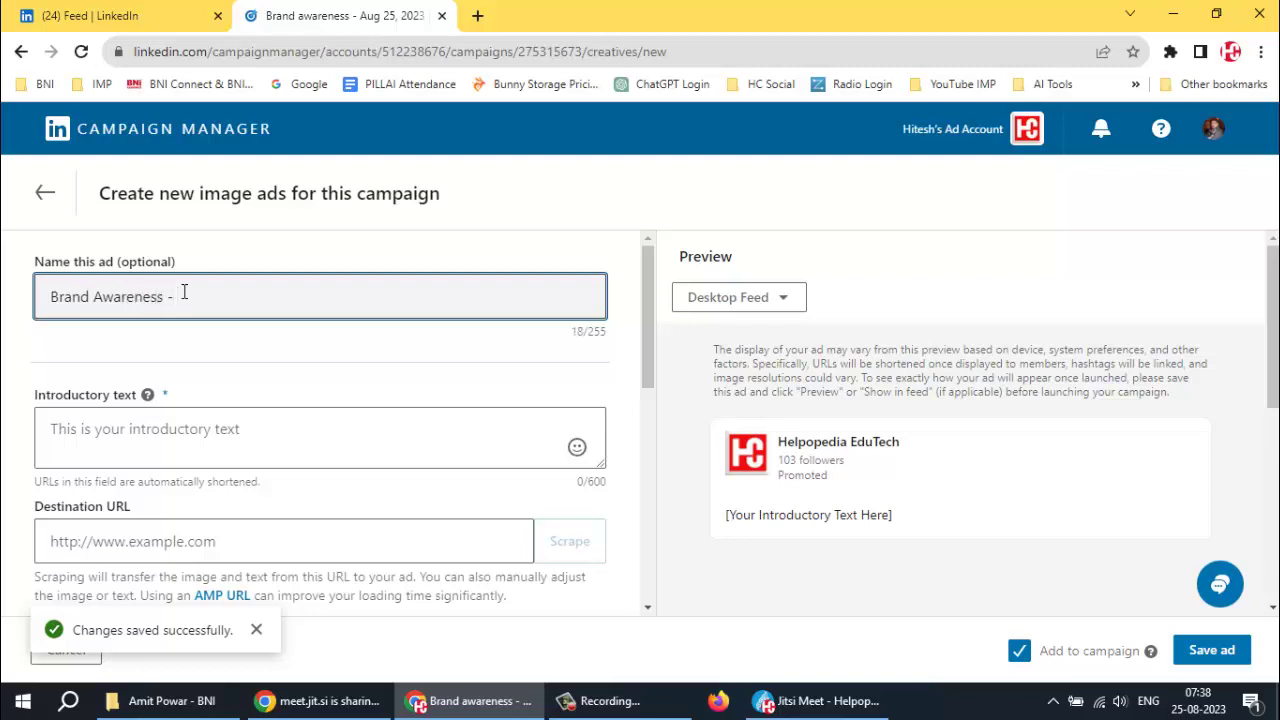
{"action": "type", "text": "DMC"}
{"action": "scroll", "coordinate": [283, 355], "scroll_direction": "down", "scroll_amount": 2}
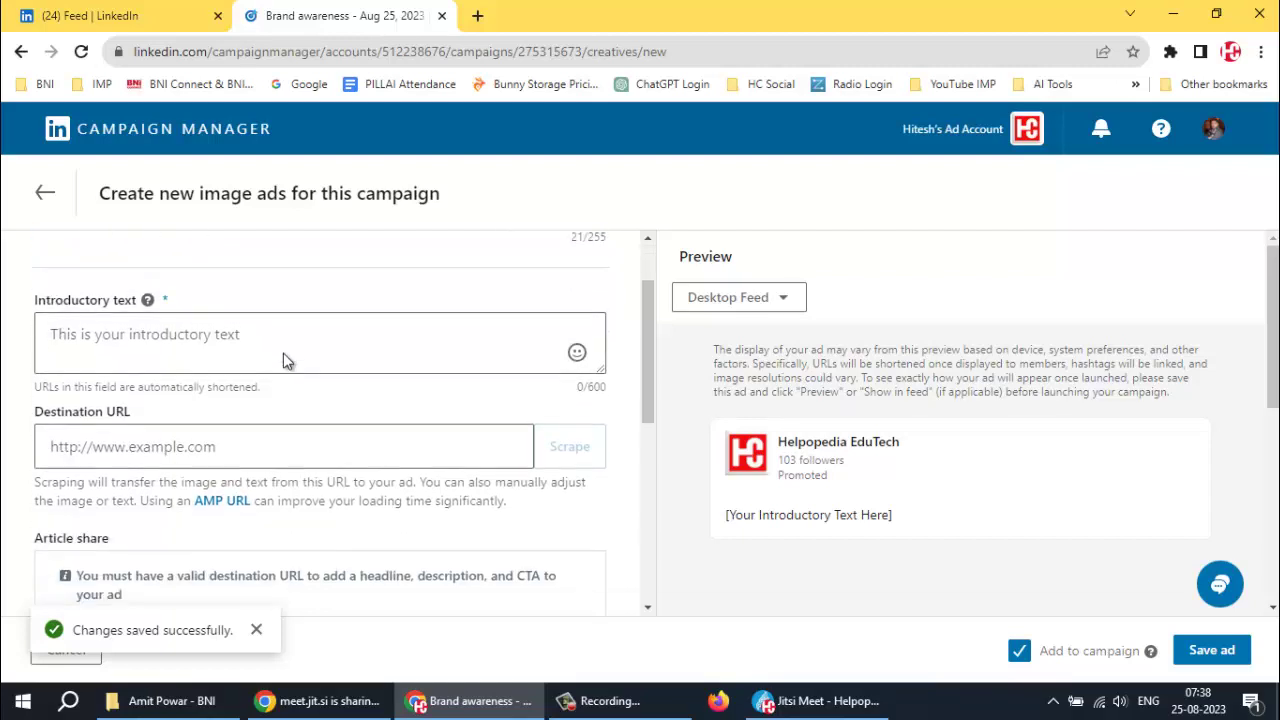
{"action": "scroll", "coordinate": [255, 269], "scroll_direction": "up", "scroll_amount": 1}
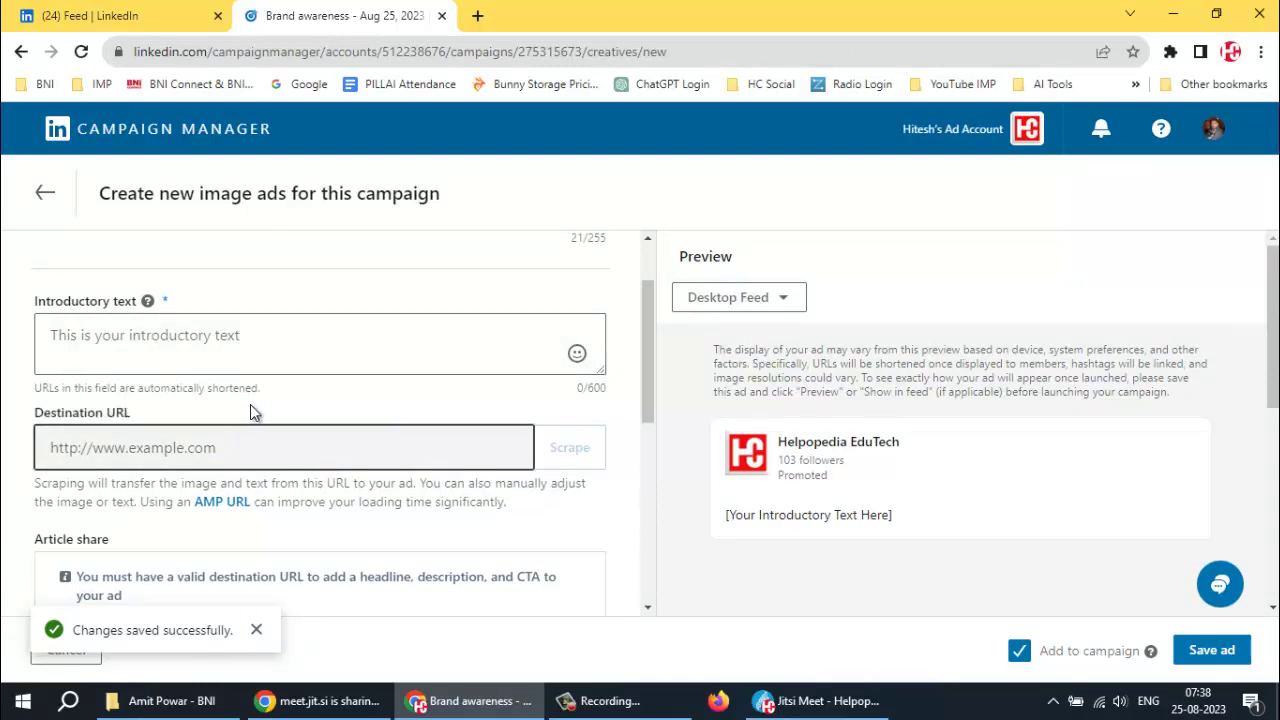
{"action": "left_click", "coordinate": [140, 447]}
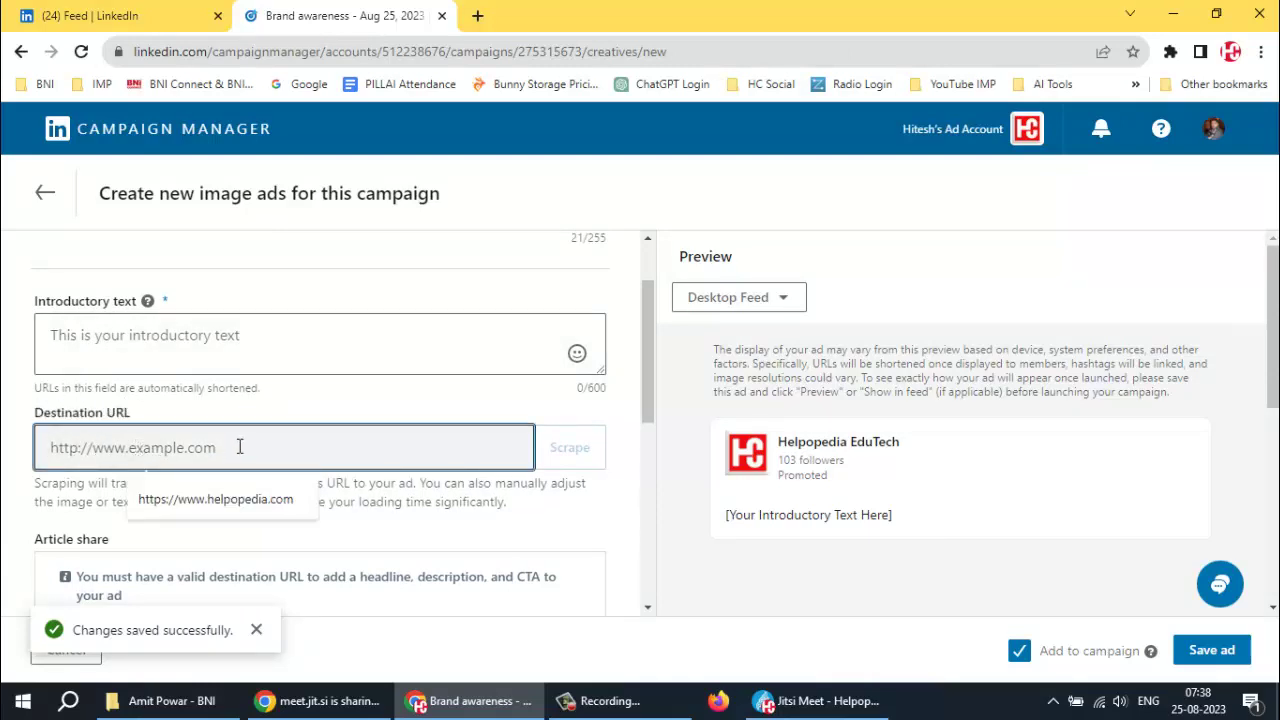
{"action": "left_click", "coordinate": [242, 498]}
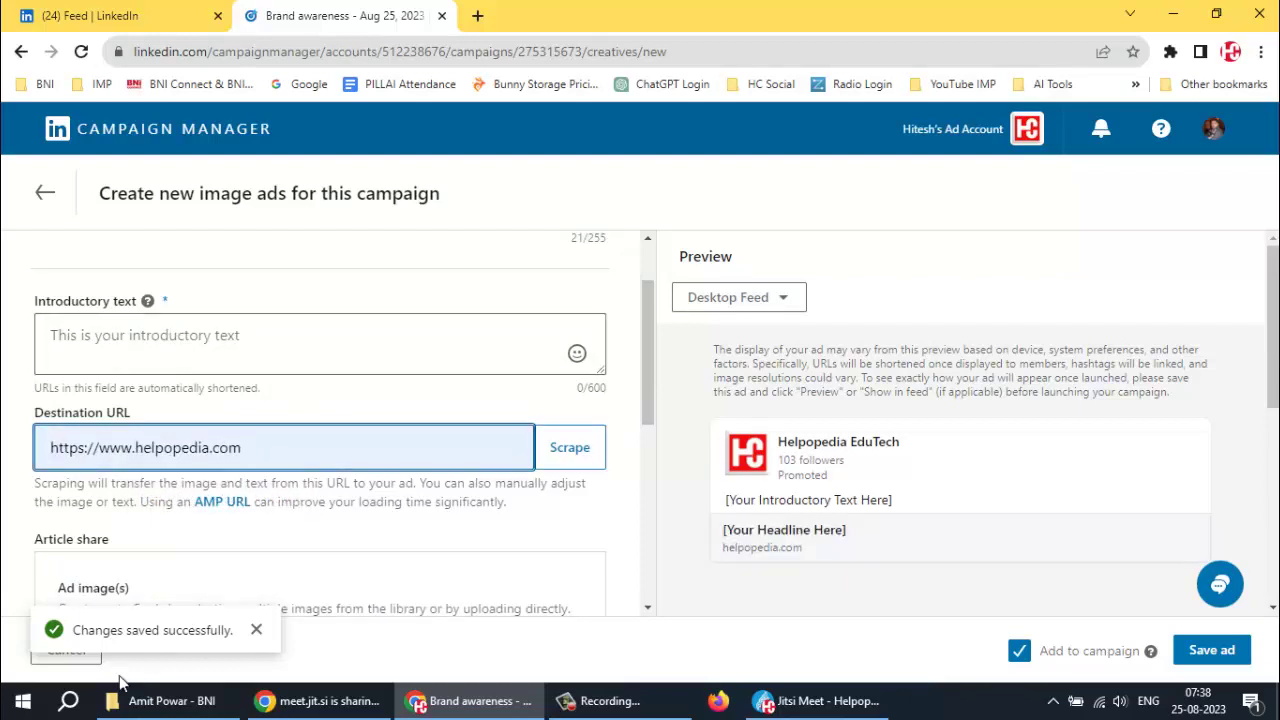
{"action": "left_click", "coordinate": [150, 700]}
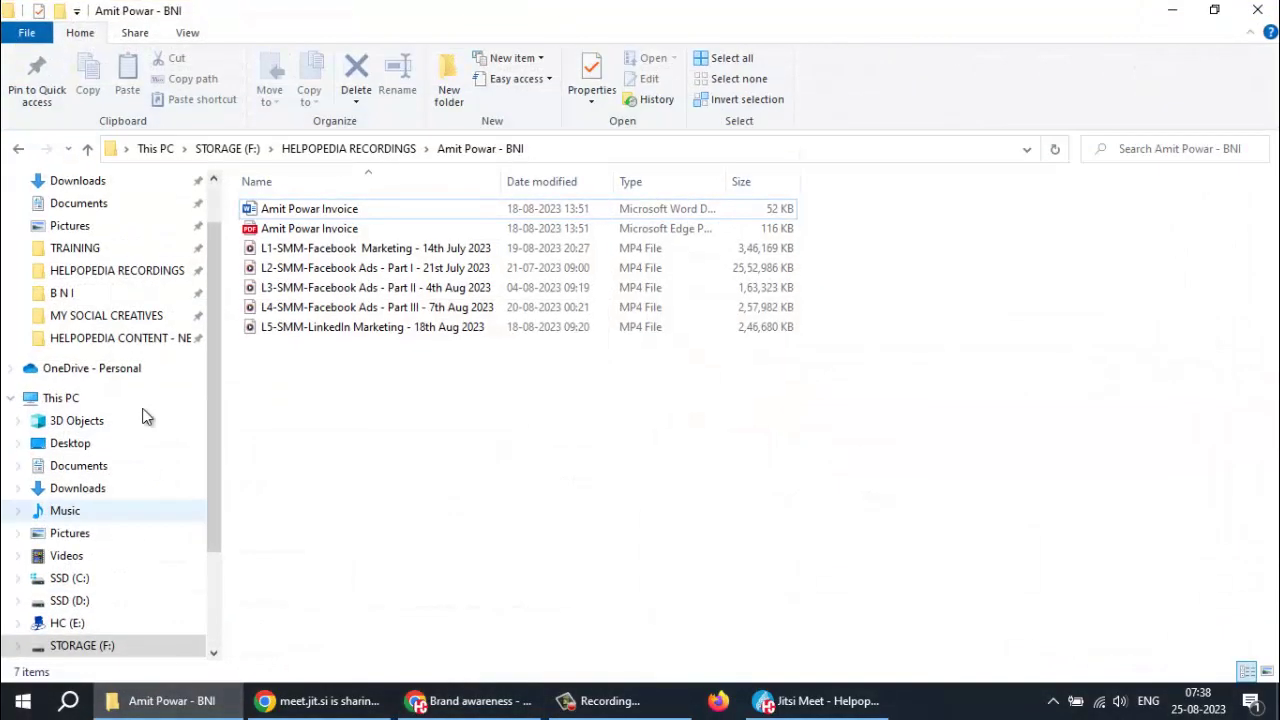
Open ADS Content from TRAINING > GOOGLE ADS CONTENT in Notepad and close Explorer
{"action": "left_click", "coordinate": [80, 250]}
{"action": "double_click", "coordinate": [282, 268]}
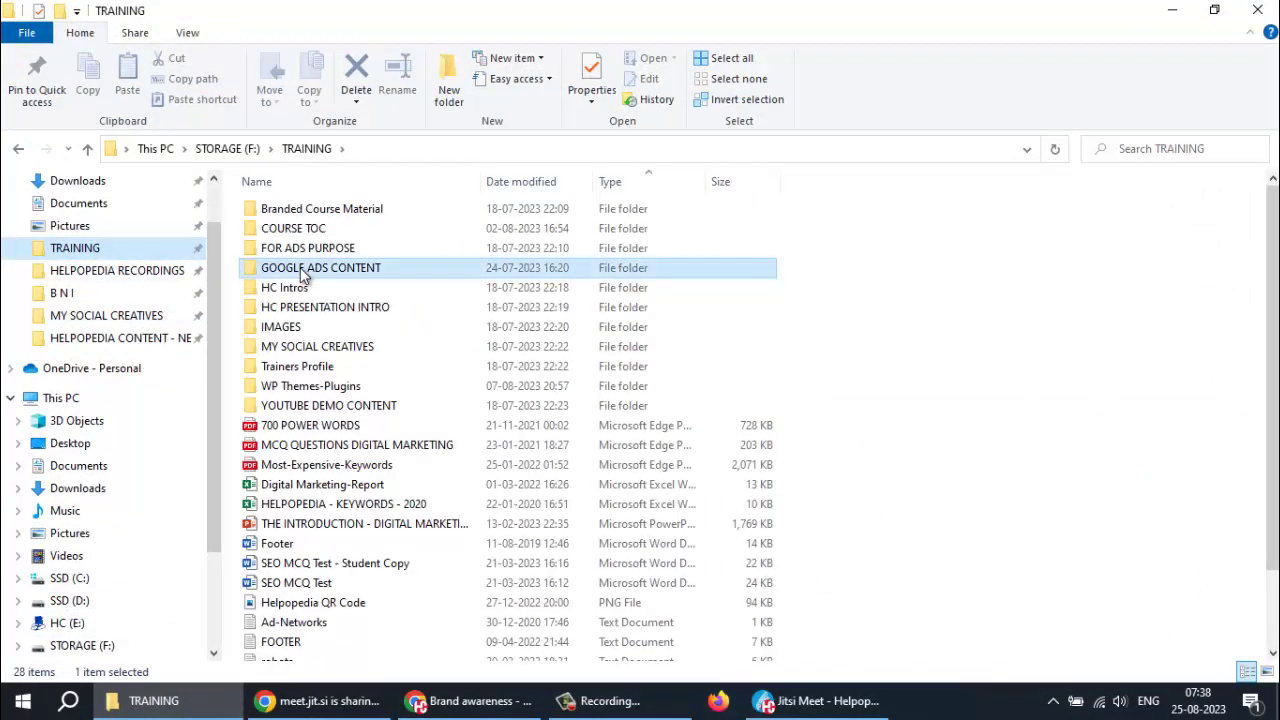
{"action": "left_click", "coordinate": [292, 211]}
{"action": "double_click", "coordinate": [292, 213]}
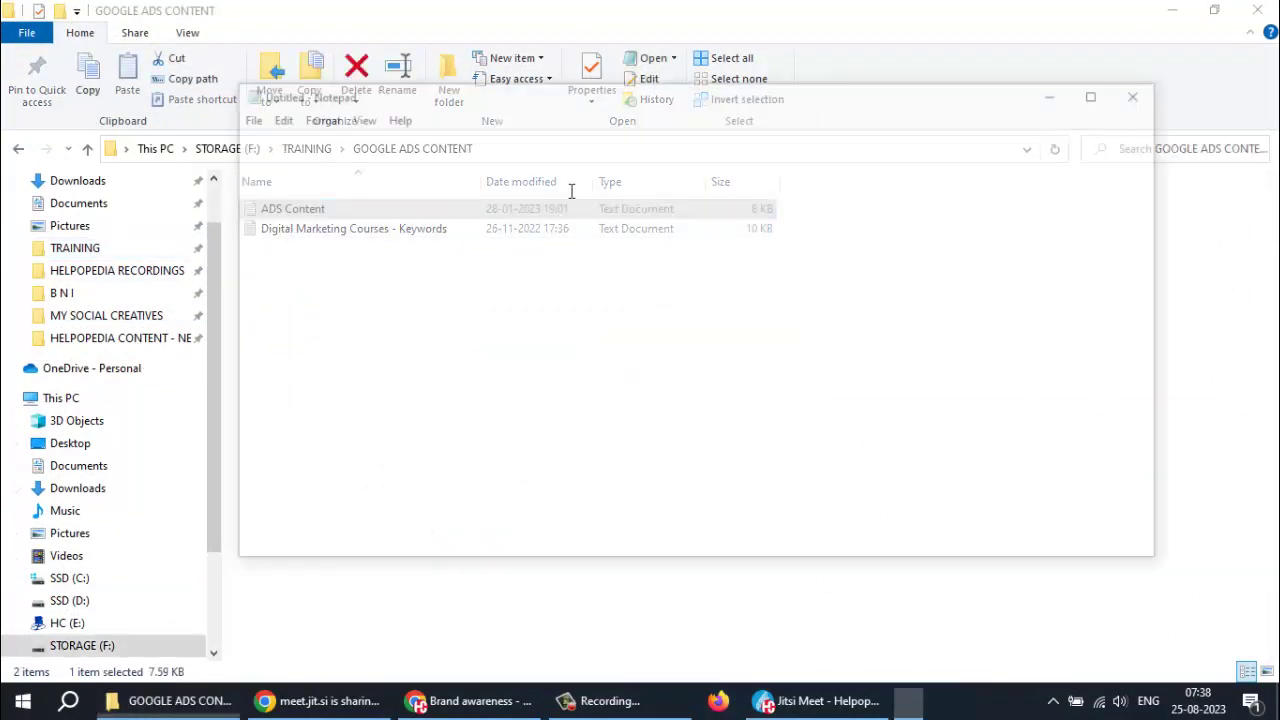
{"action": "left_click", "coordinate": [1245, 15]}
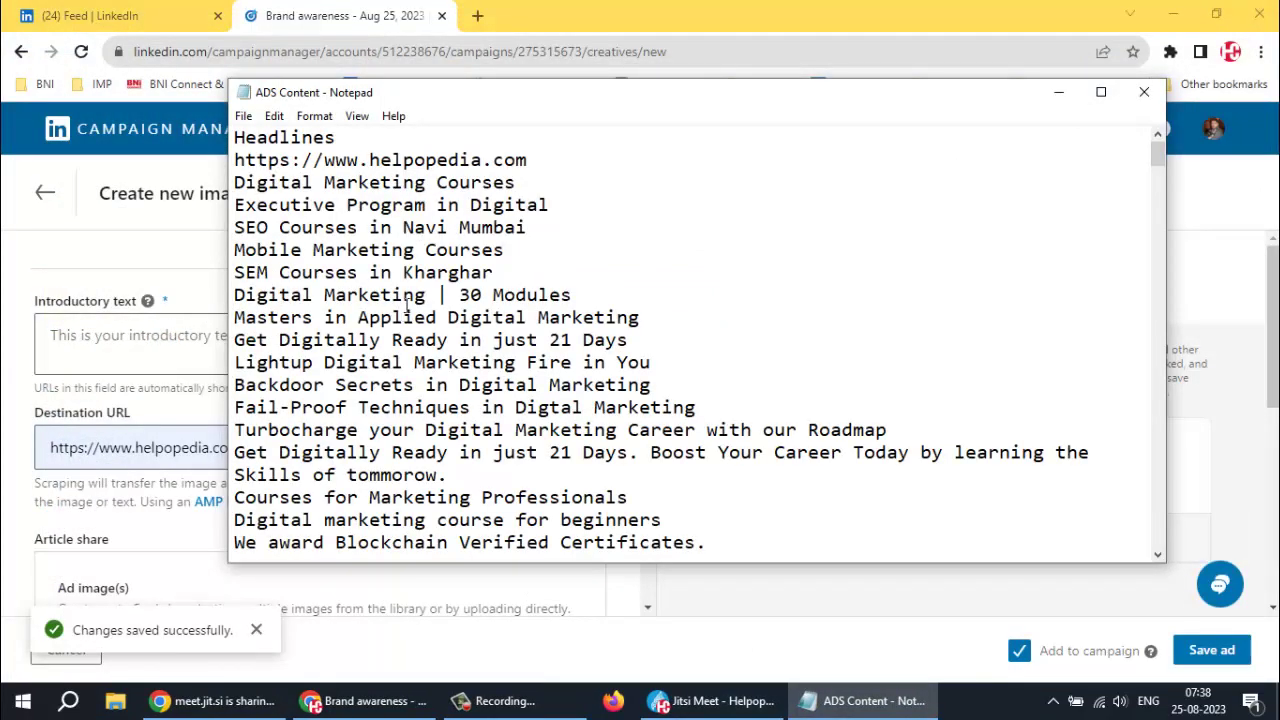
Paste the 'Get Digitally Ready in just 21 Days' sentence into the introductory text
{"action": "scroll", "coordinate": [407, 307], "scroll_direction": "down", "scroll_amount": 2}
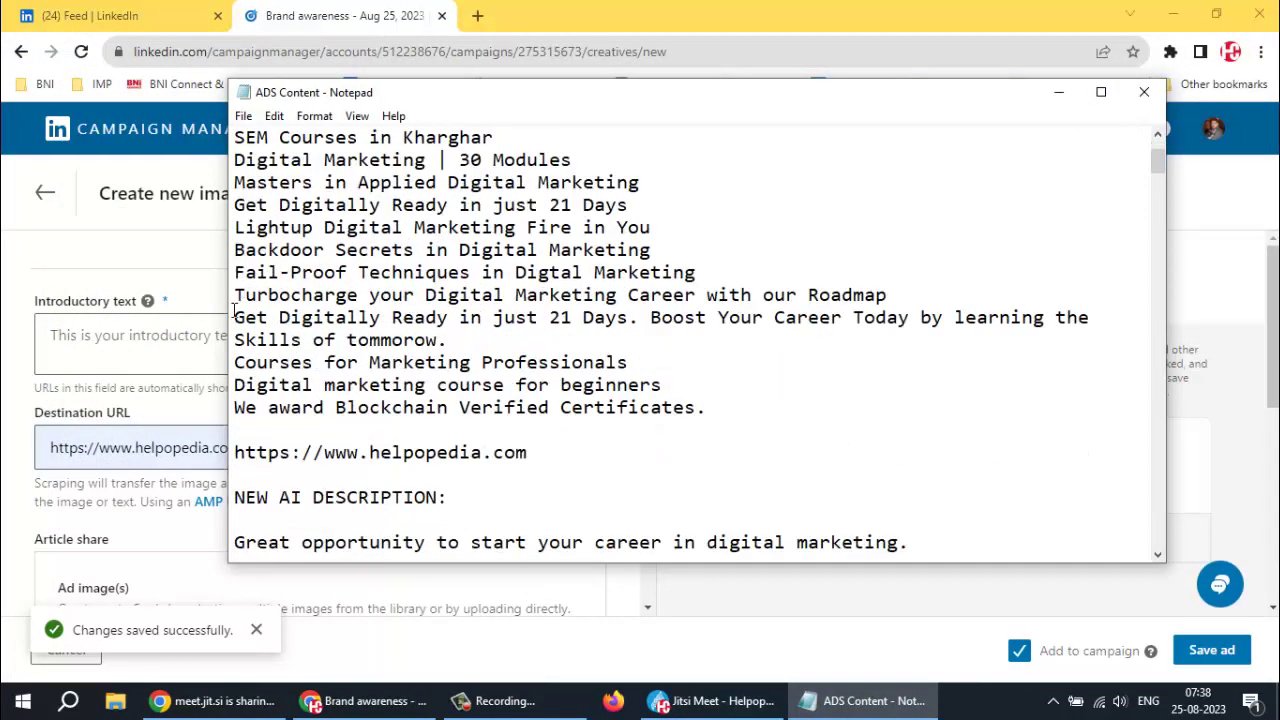
{"action": "left_click_drag", "start_coordinate": [237, 316], "coordinate": [474, 340]}
{"action": "key", "text": "ctrl+c"}
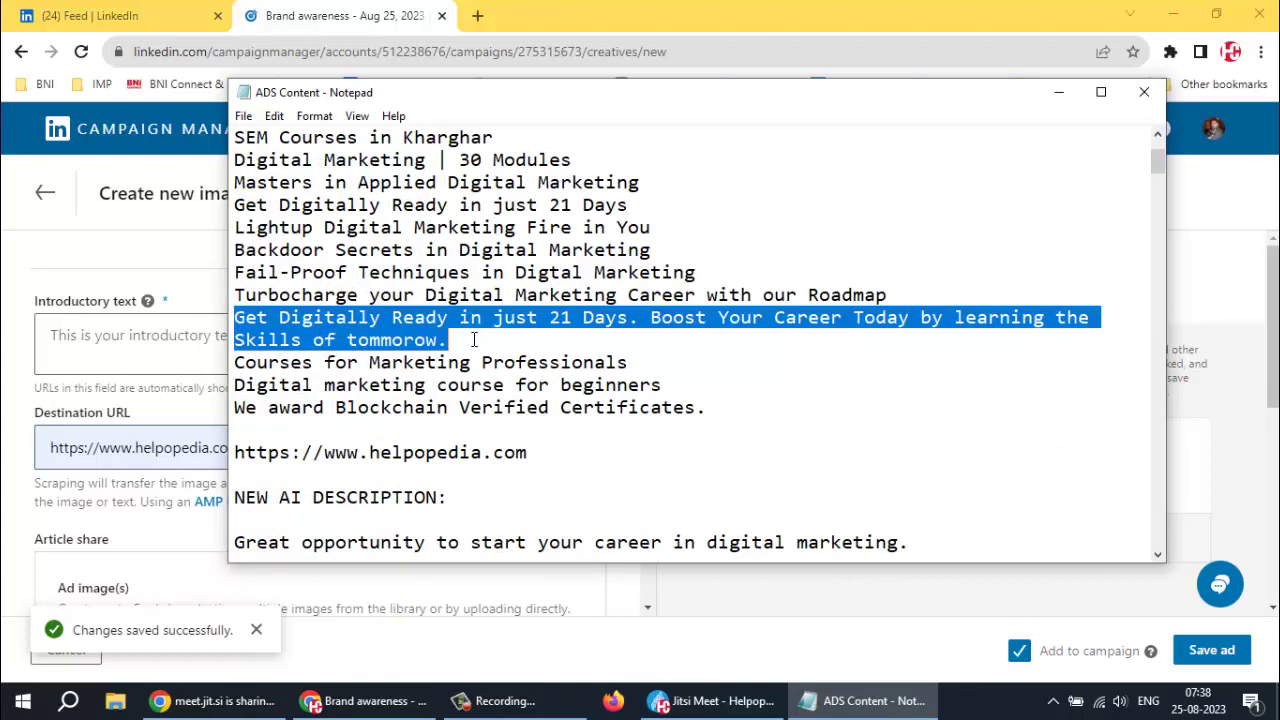
{"action": "left_click", "coordinate": [103, 397]}
{"action": "left_click", "coordinate": [108, 346]}
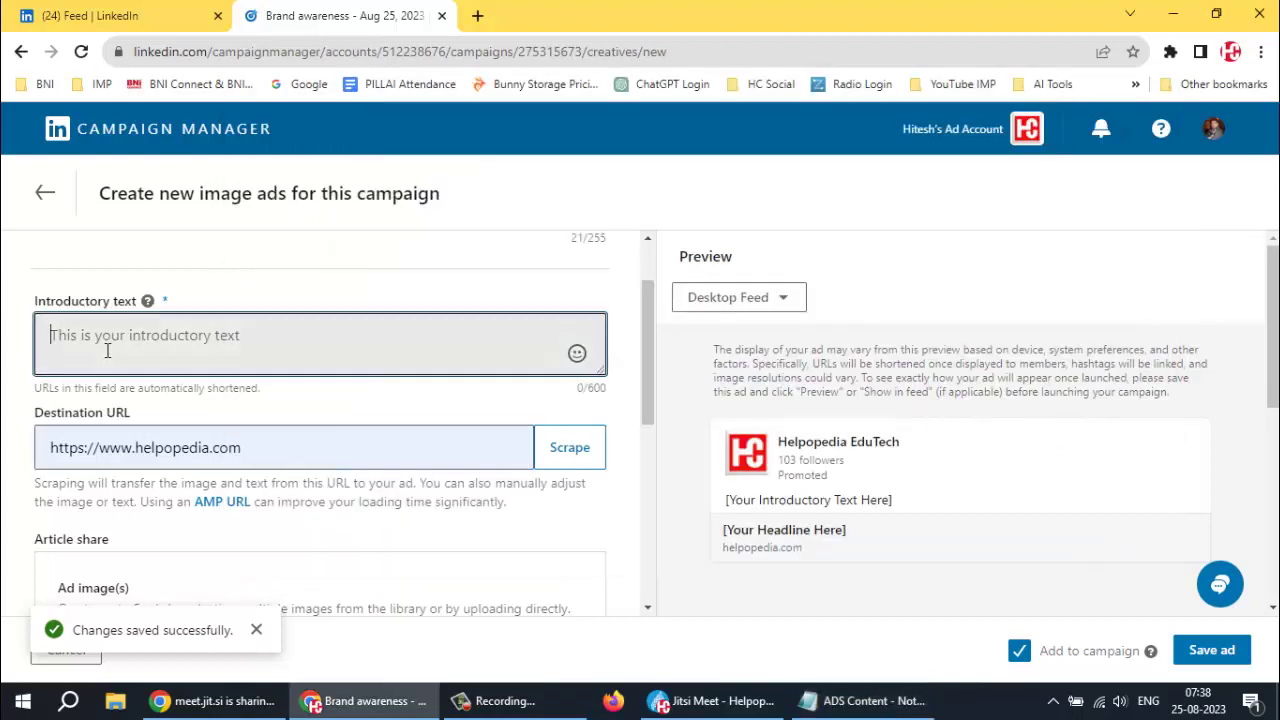
{"action": "key", "text": "ctrl+v"}
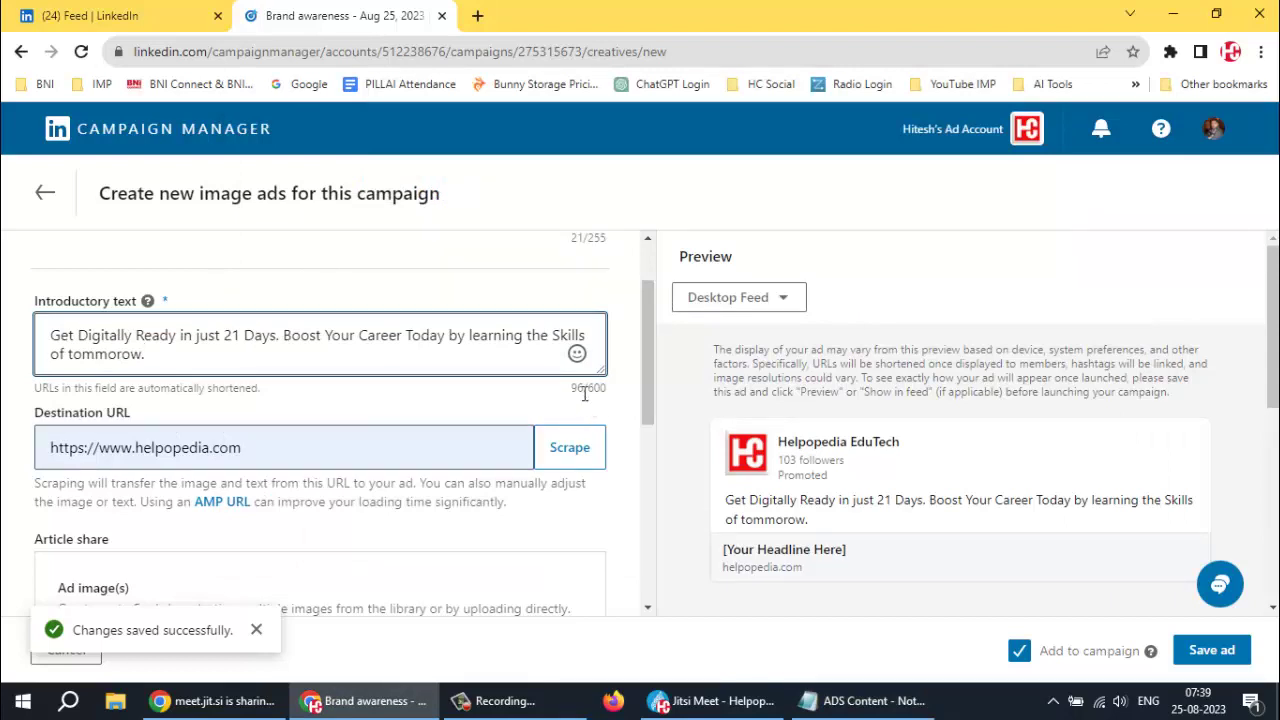
{"action": "left_click_drag", "start_coordinate": [586, 390], "coordinate": [614, 396]}
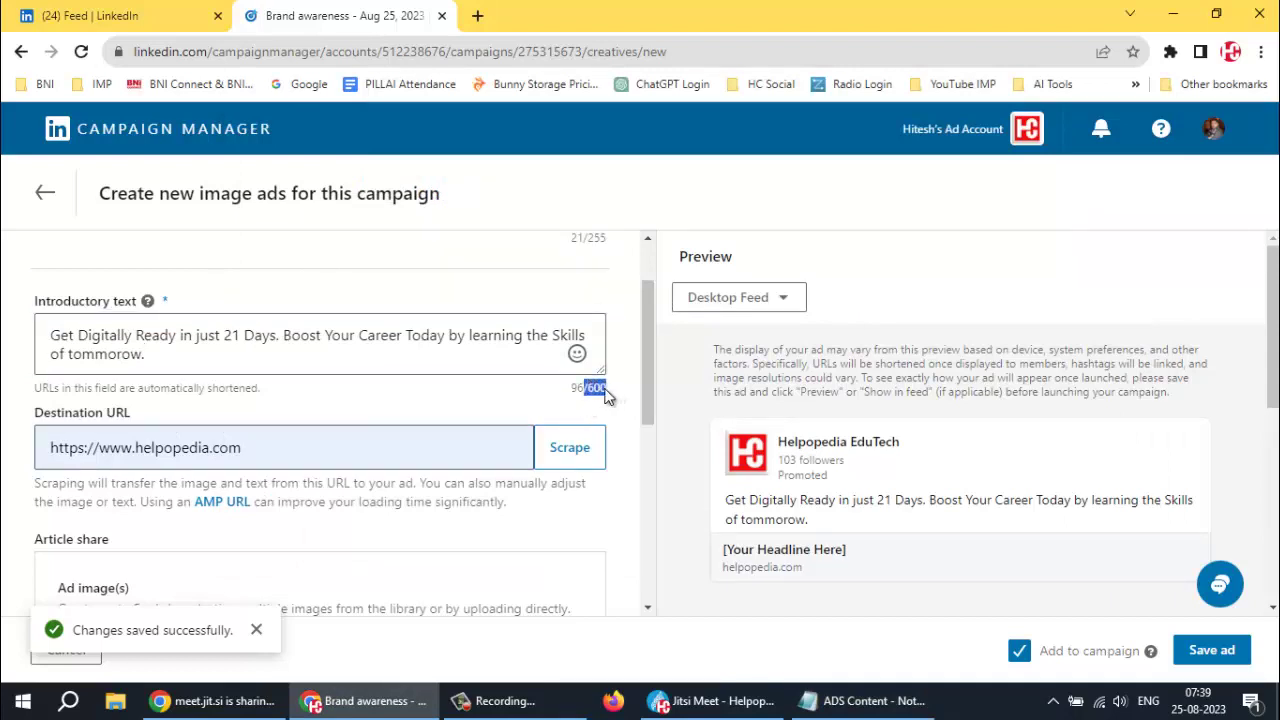
Append the SEO and revenue-programs paragraphs to the introductory text
{"action": "key", "text": "alt+Tab"}
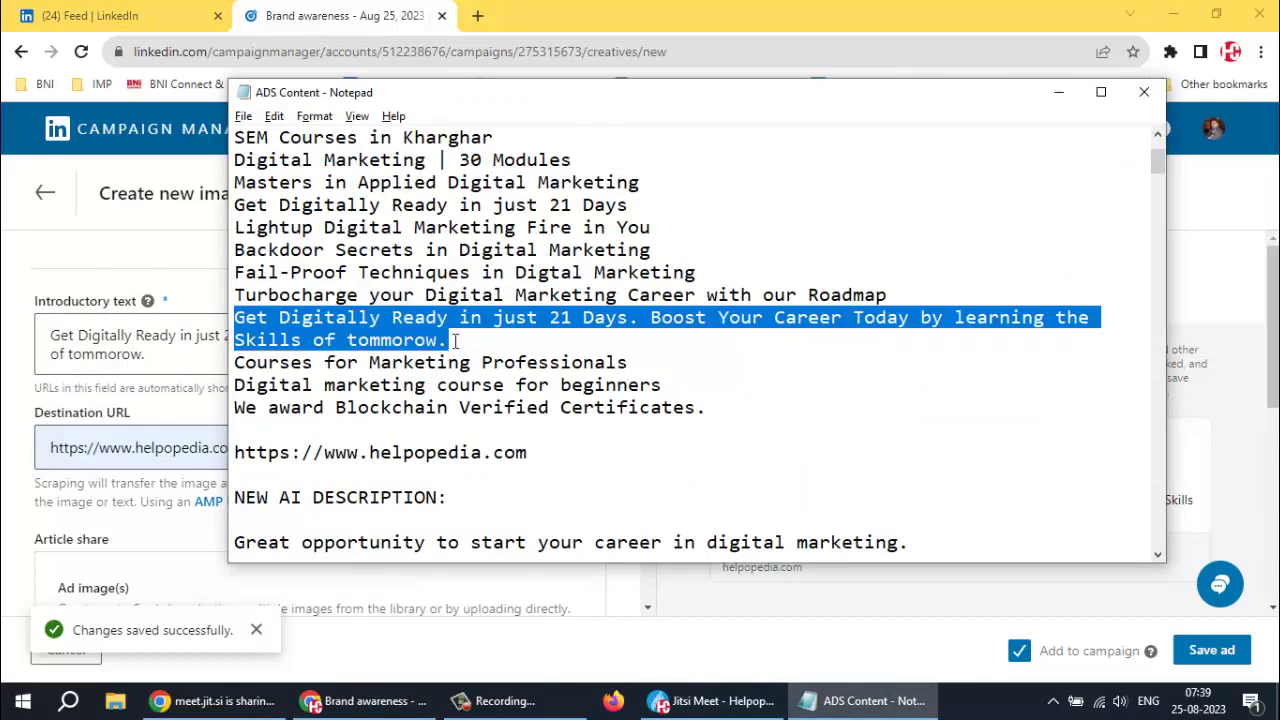
{"action": "scroll", "coordinate": [455, 341], "scroll_direction": "down", "scroll_amount": 4}
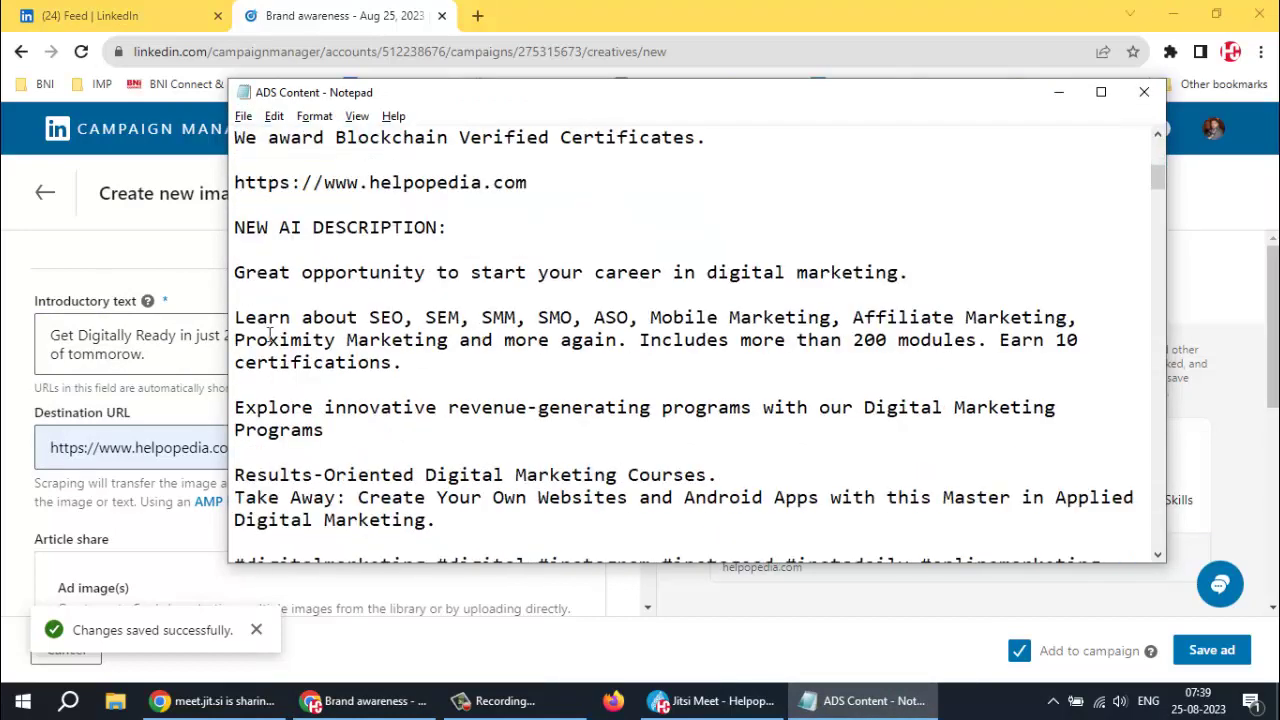
{"action": "left_click_drag", "start_coordinate": [233, 317], "coordinate": [378, 426]}
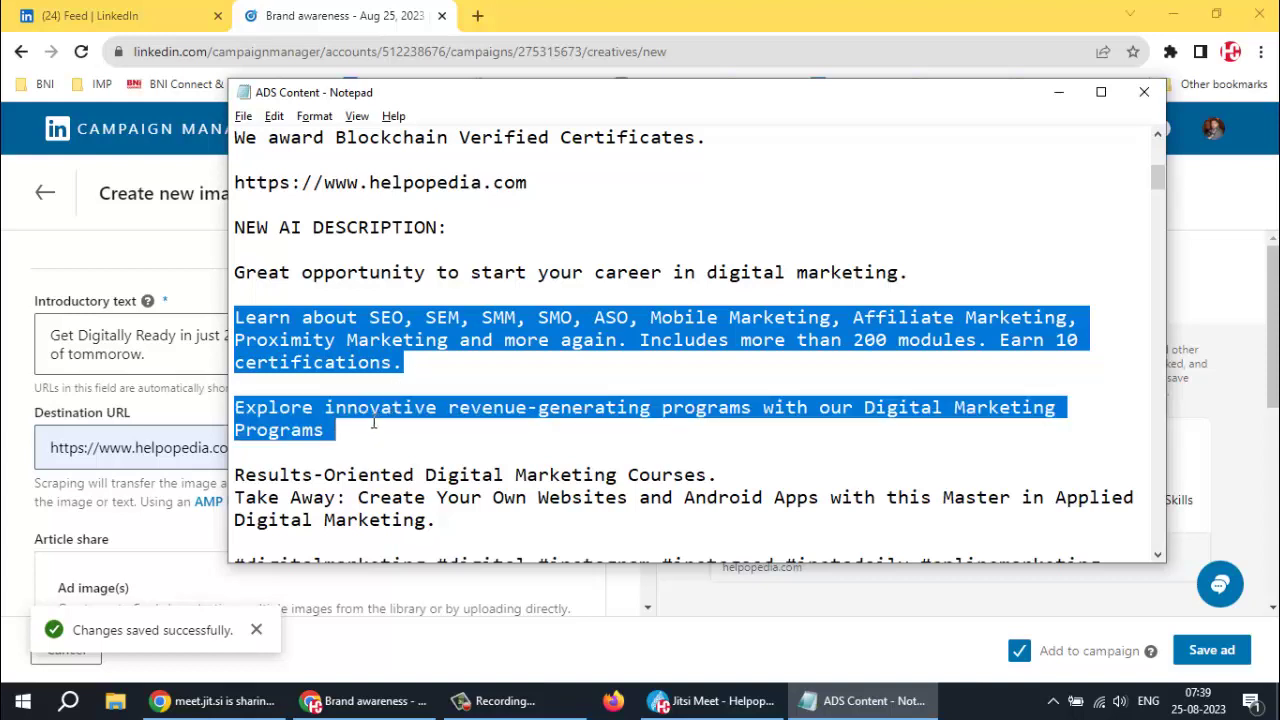
{"action": "key", "text": "alt+Tab"}
{"action": "left_click", "coordinate": [235, 356]}
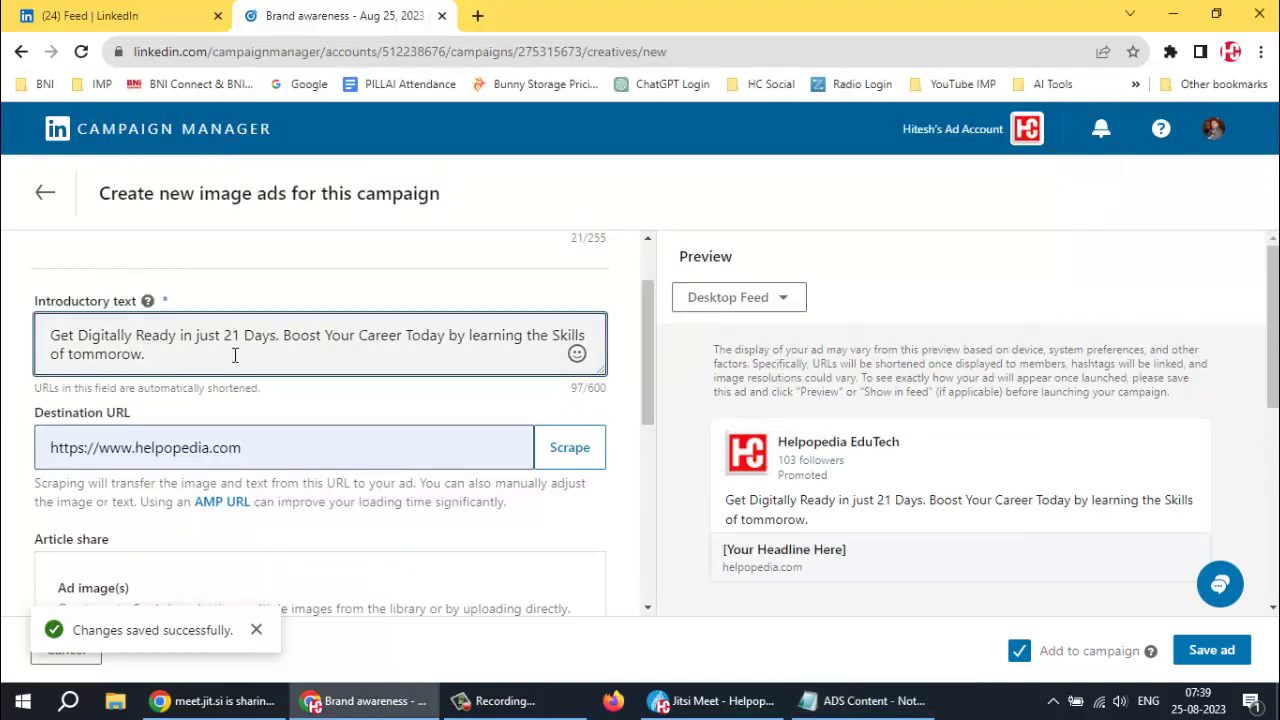
{"action": "key", "text": "ctrl+v"}
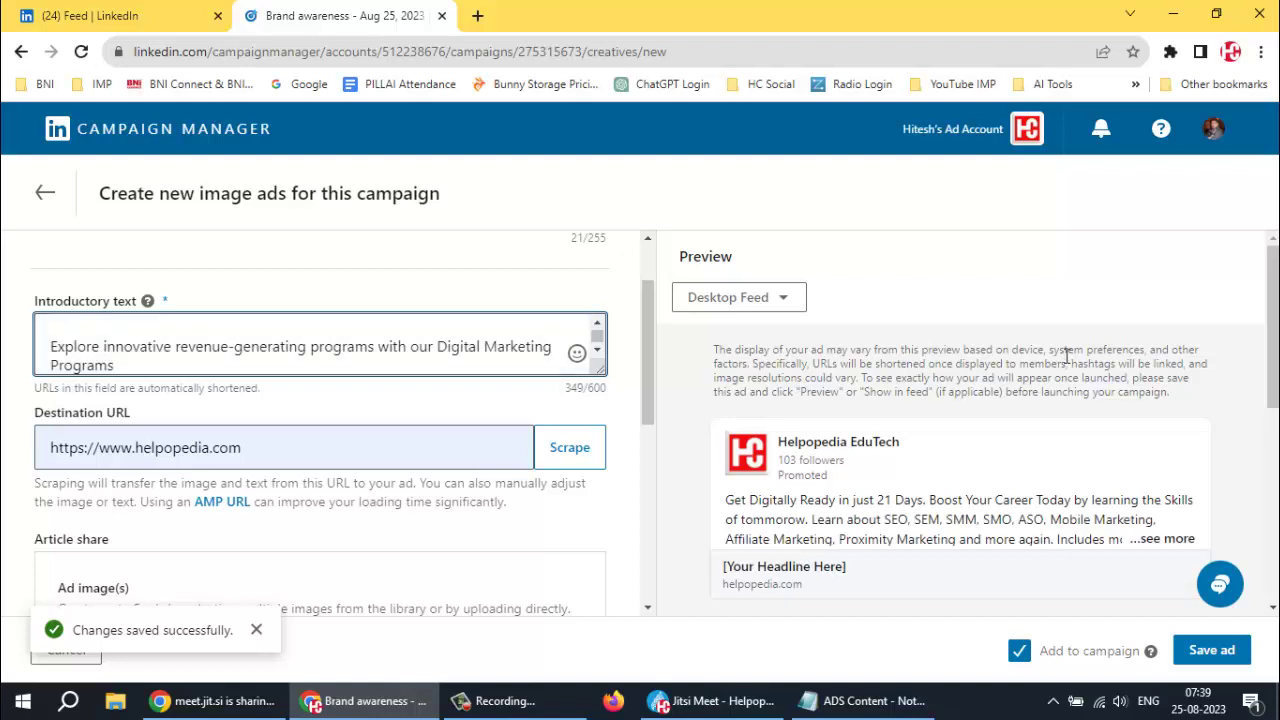
{"action": "scroll", "coordinate": [1057, 374], "scroll_direction": "down", "scroll_amount": 2}
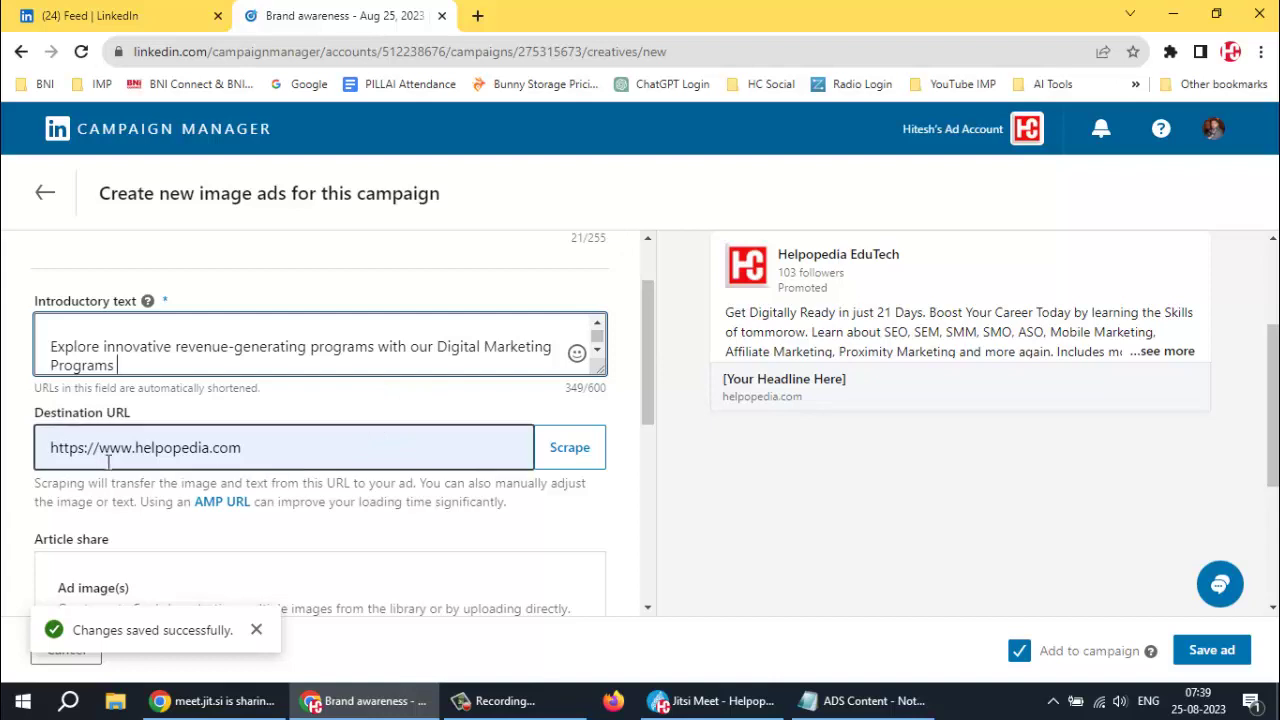
{"action": "scroll", "coordinate": [288, 437], "scroll_direction": "down", "scroll_amount": 2}
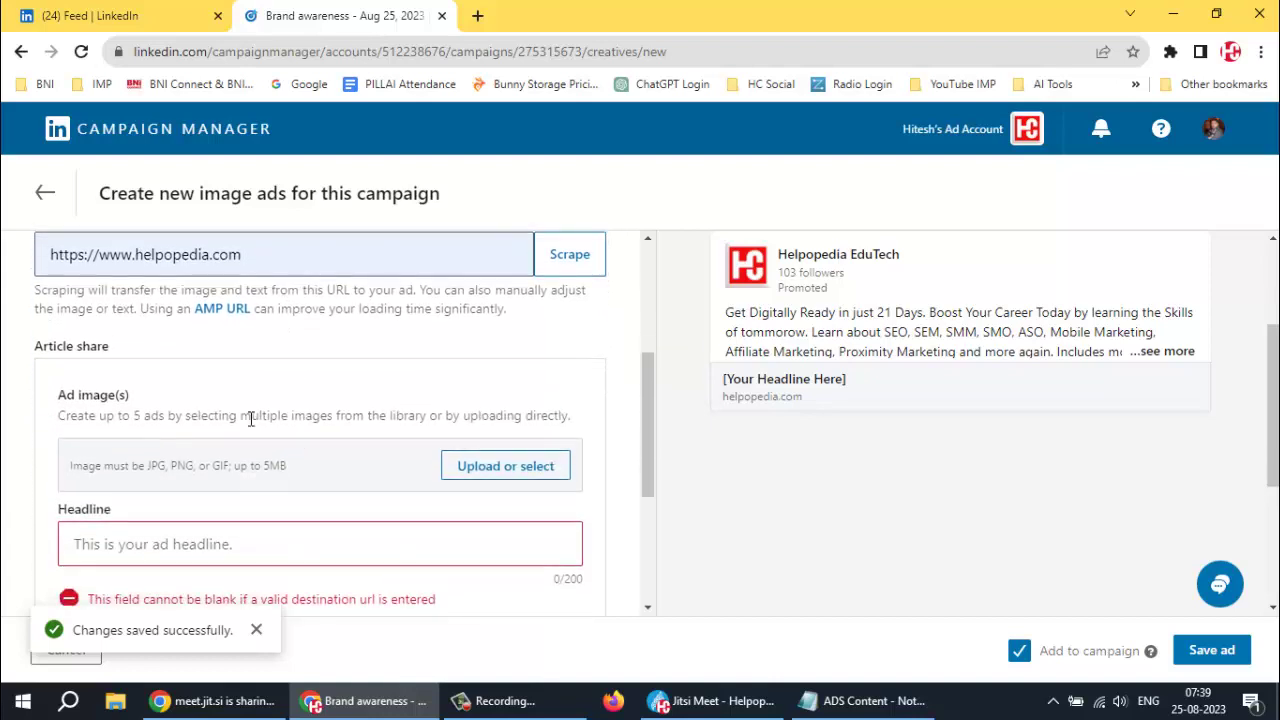
Open the empty Image Library, close and reopen it, then begin an upload from the computer
{"action": "scroll", "coordinate": [251, 420], "scroll_direction": "down", "scroll_amount": 1}
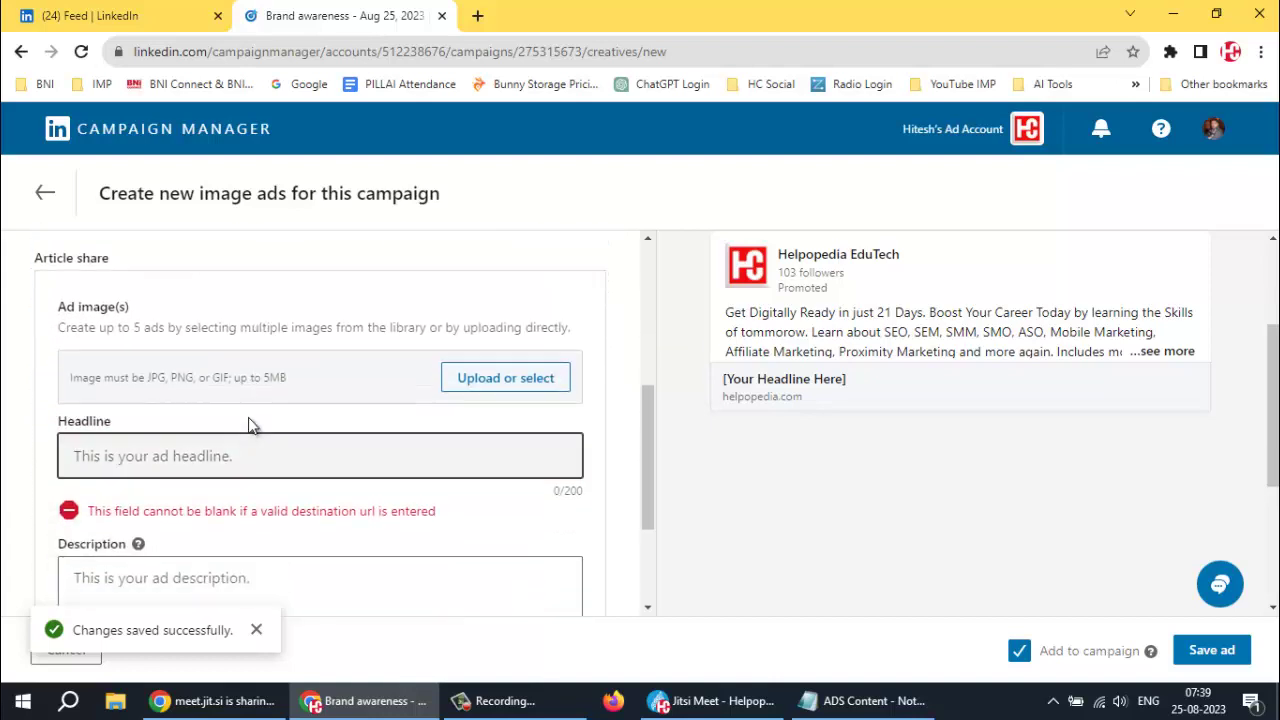
{"action": "left_click", "coordinate": [503, 386]}
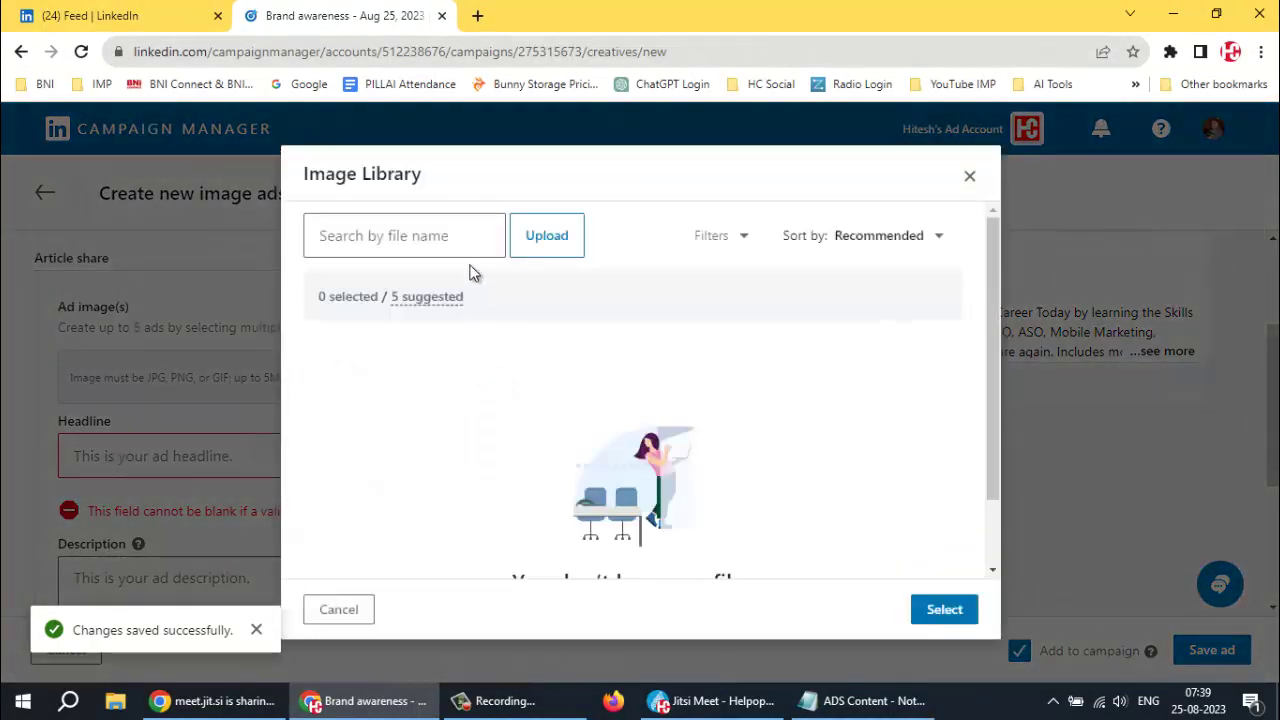
{"action": "scroll", "coordinate": [622, 315], "scroll_direction": "down", "scroll_amount": 2}
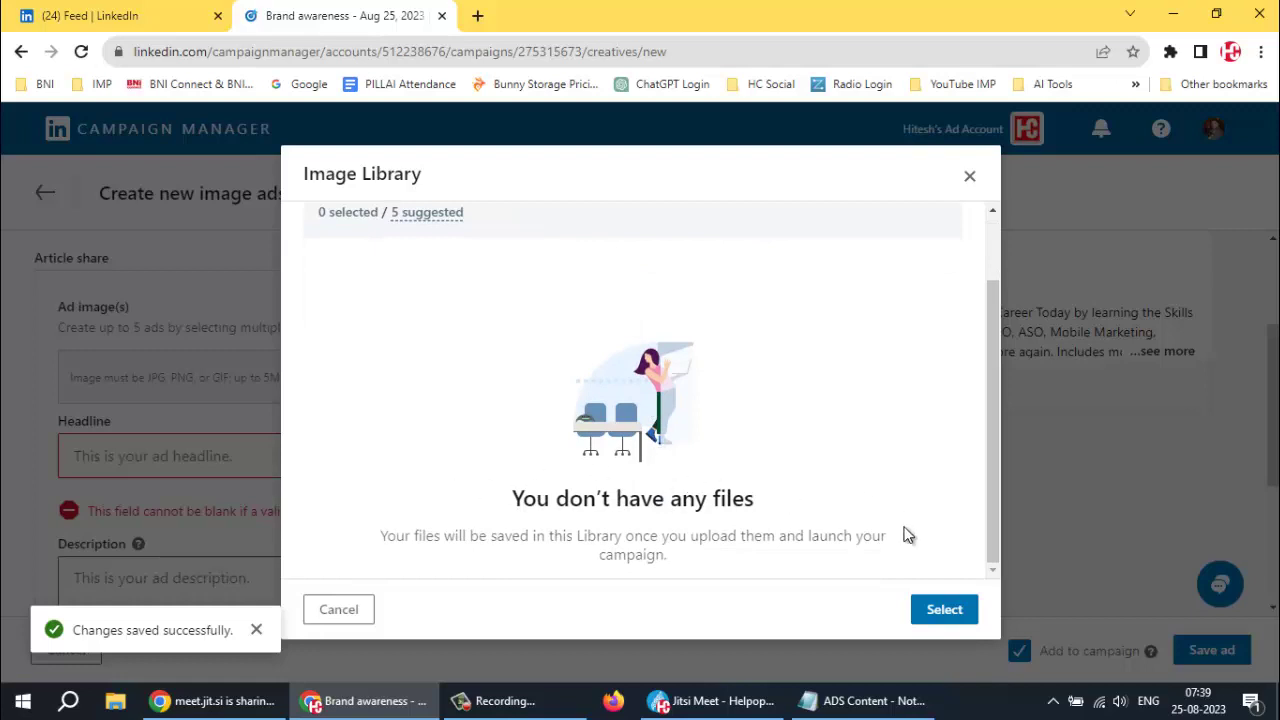
{"action": "left_click", "coordinate": [943, 609]}
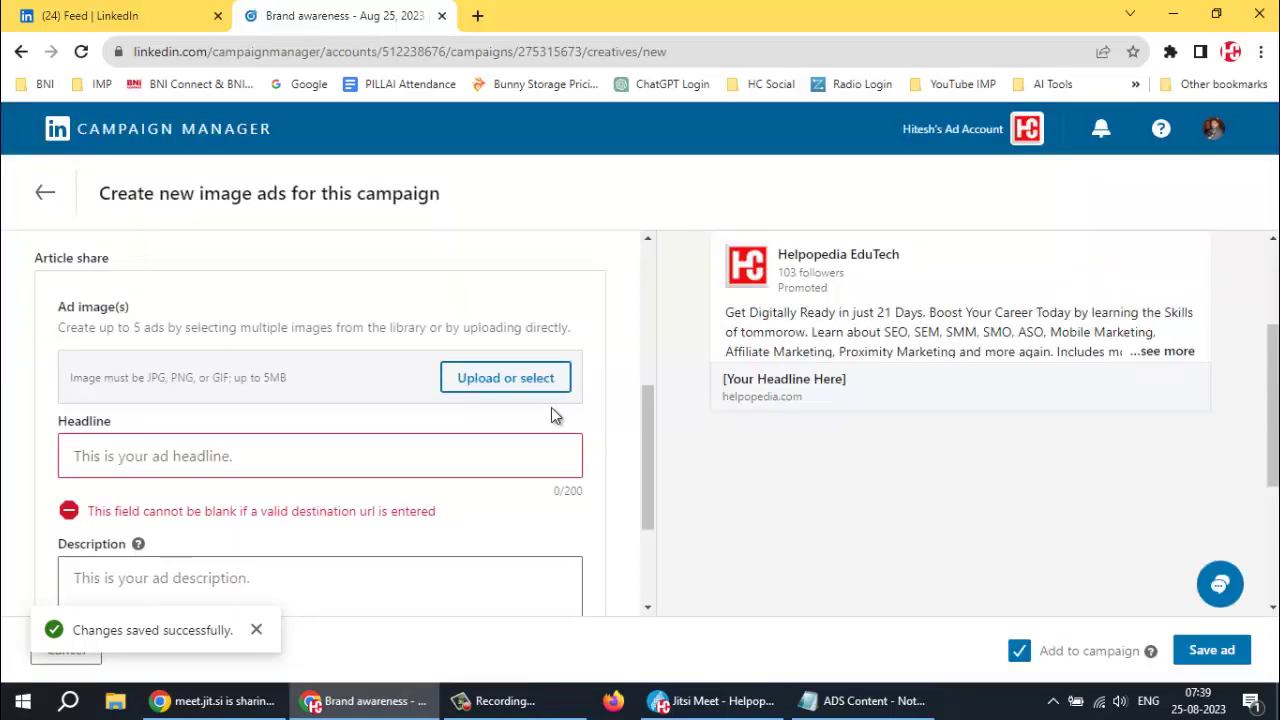
{"action": "left_click", "coordinate": [500, 374]}
{"action": "left_click", "coordinate": [547, 238]}
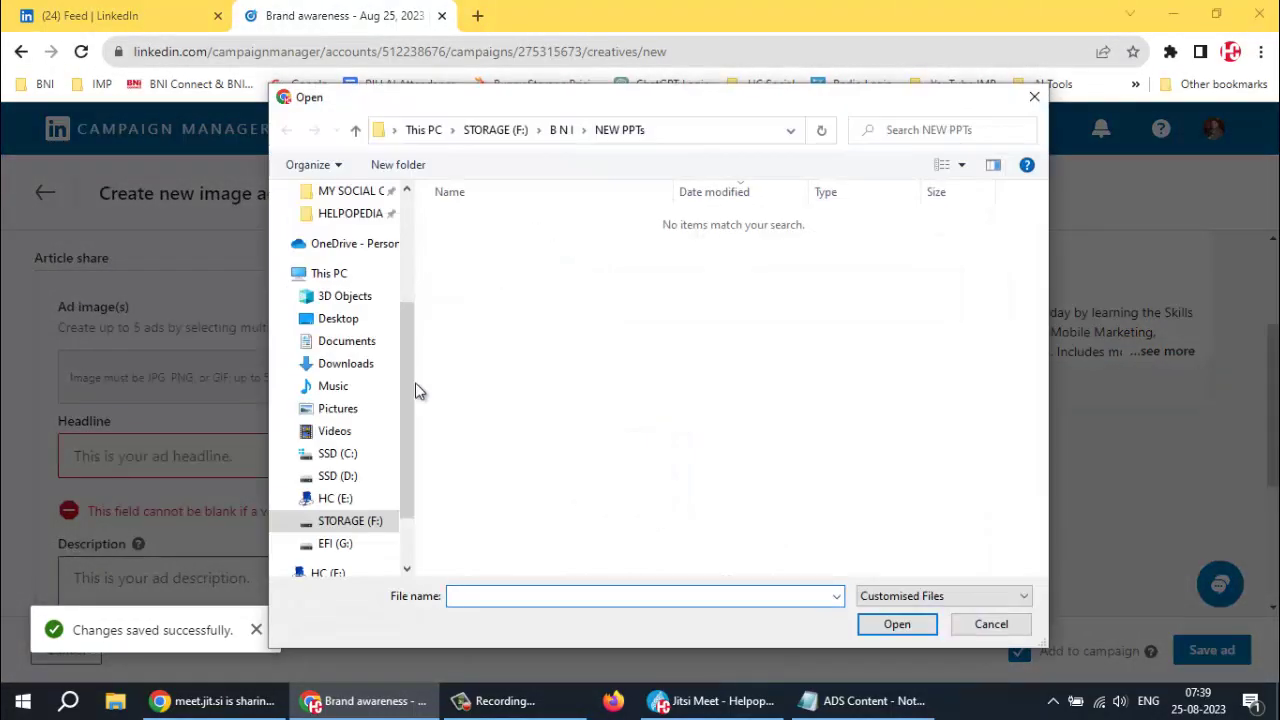
Navigate to TRAINING > IMAGES > ALL > BLOG JPG in the file dialog
{"action": "scroll", "coordinate": [330, 375], "scroll_direction": "up", "scroll_amount": 2}
{"action": "scroll", "coordinate": [330, 370], "scroll_direction": "up", "scroll_amount": 1}
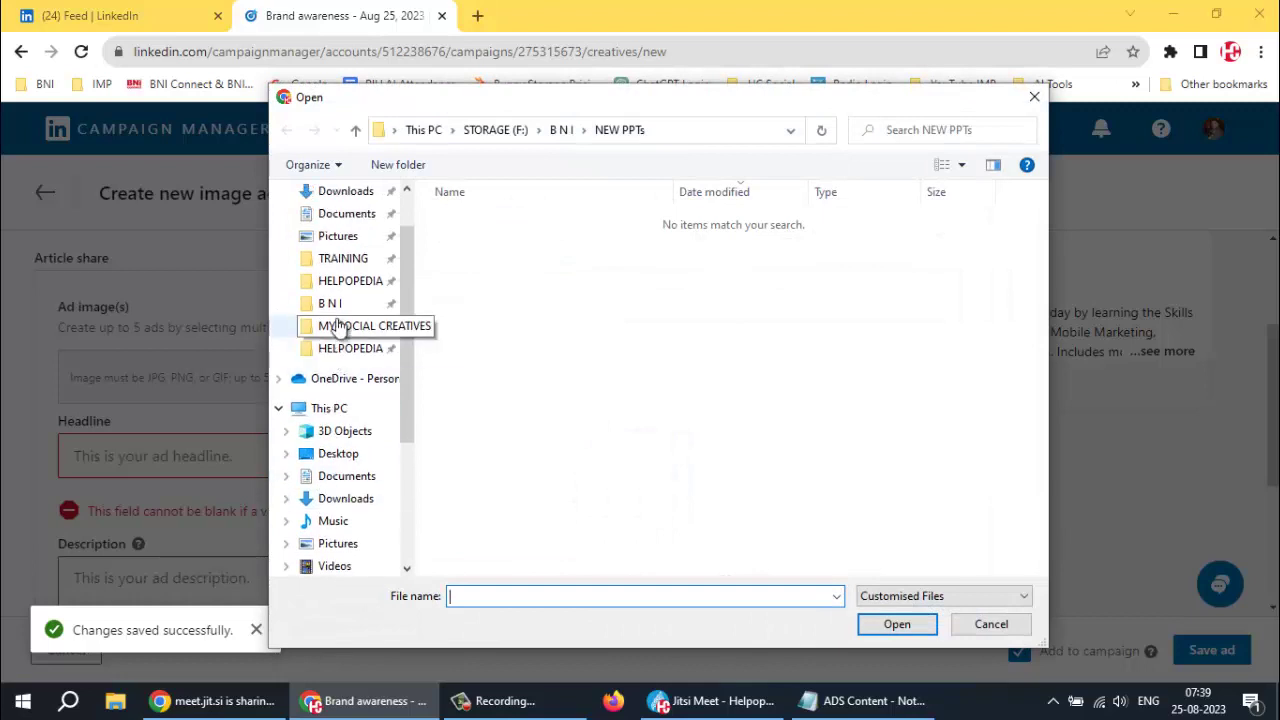
{"action": "left_click", "coordinate": [330, 262]}
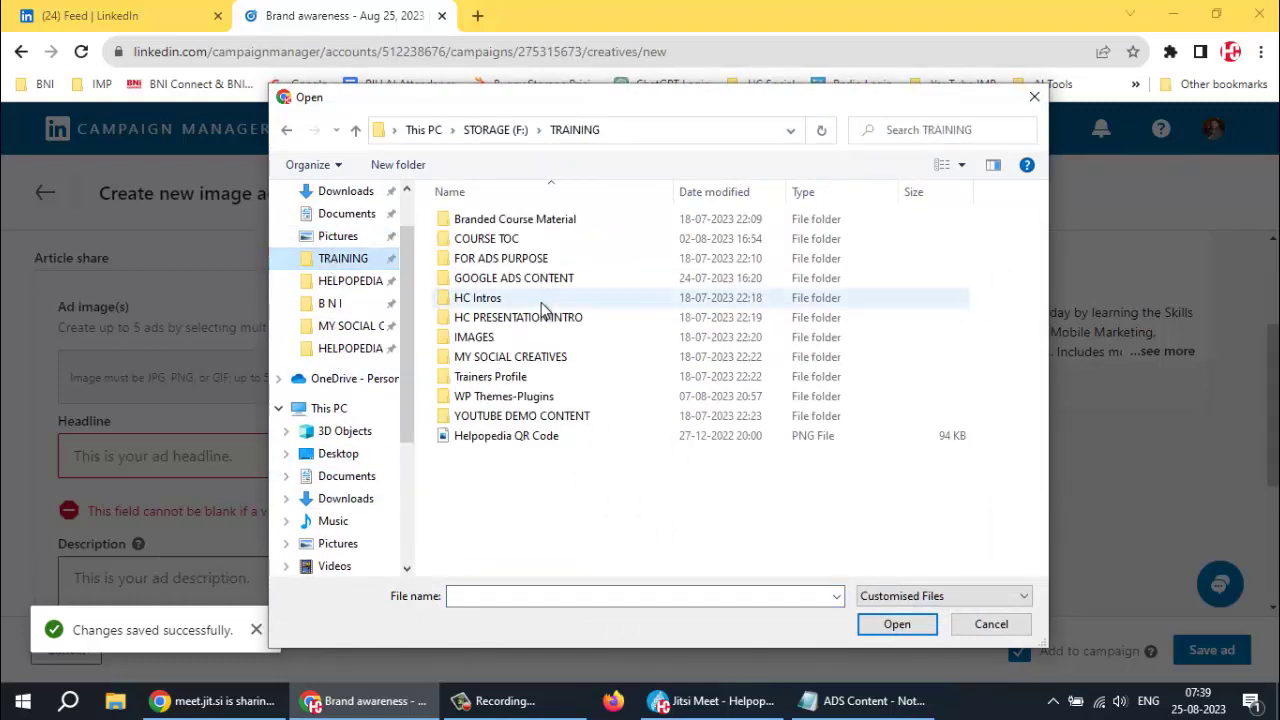
{"action": "double_click", "coordinate": [488, 340]}
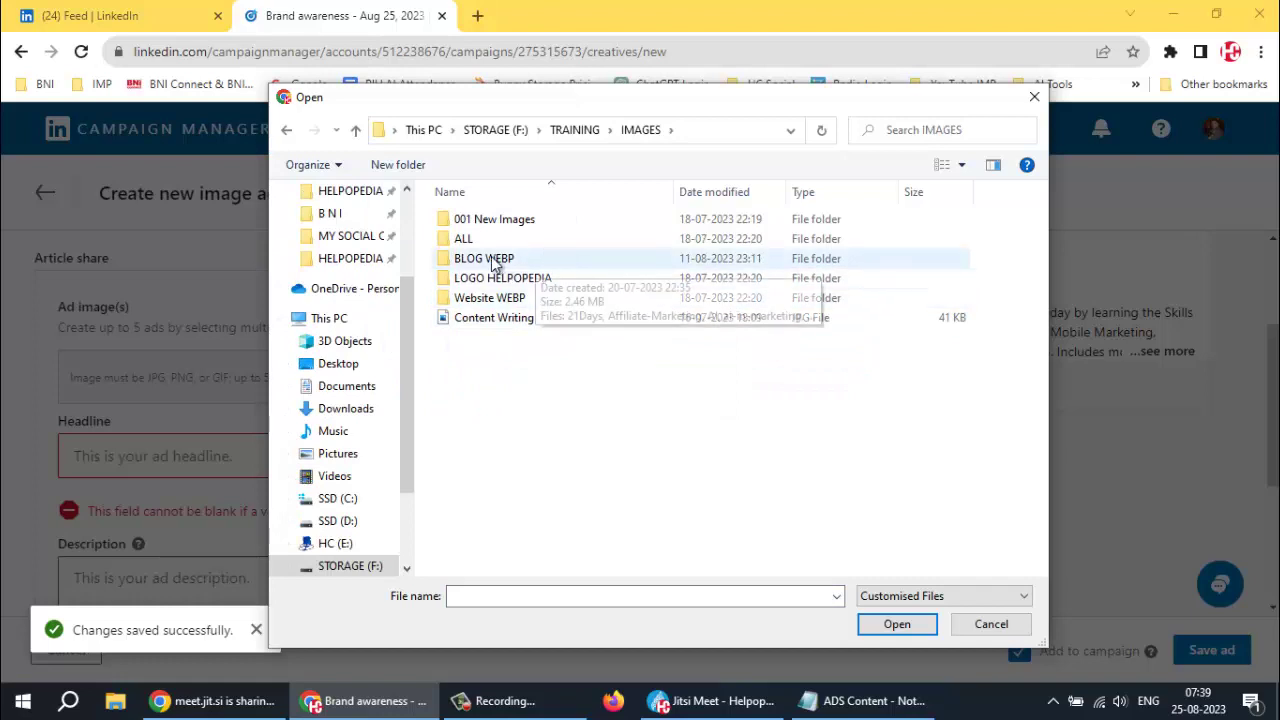
{"action": "double_click", "coordinate": [465, 241]}
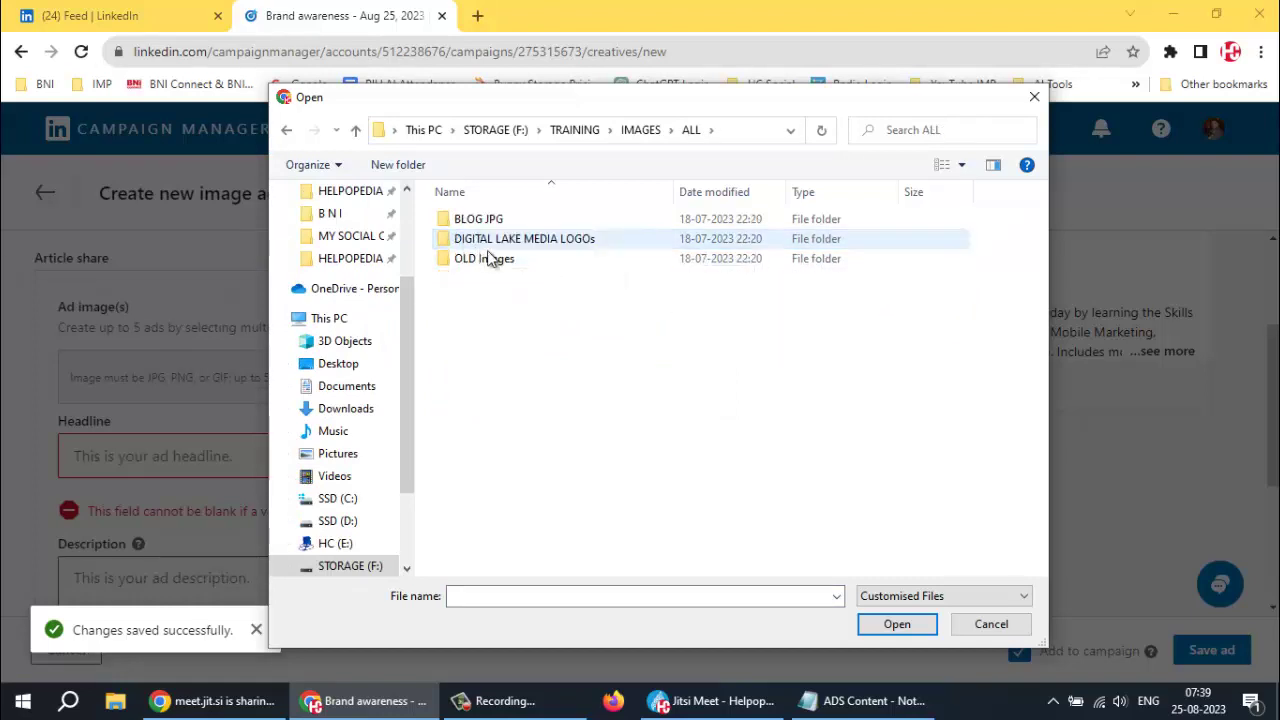
{"action": "left_click", "coordinate": [485, 226]}
{"action": "double_click", "coordinate": [485, 226]}
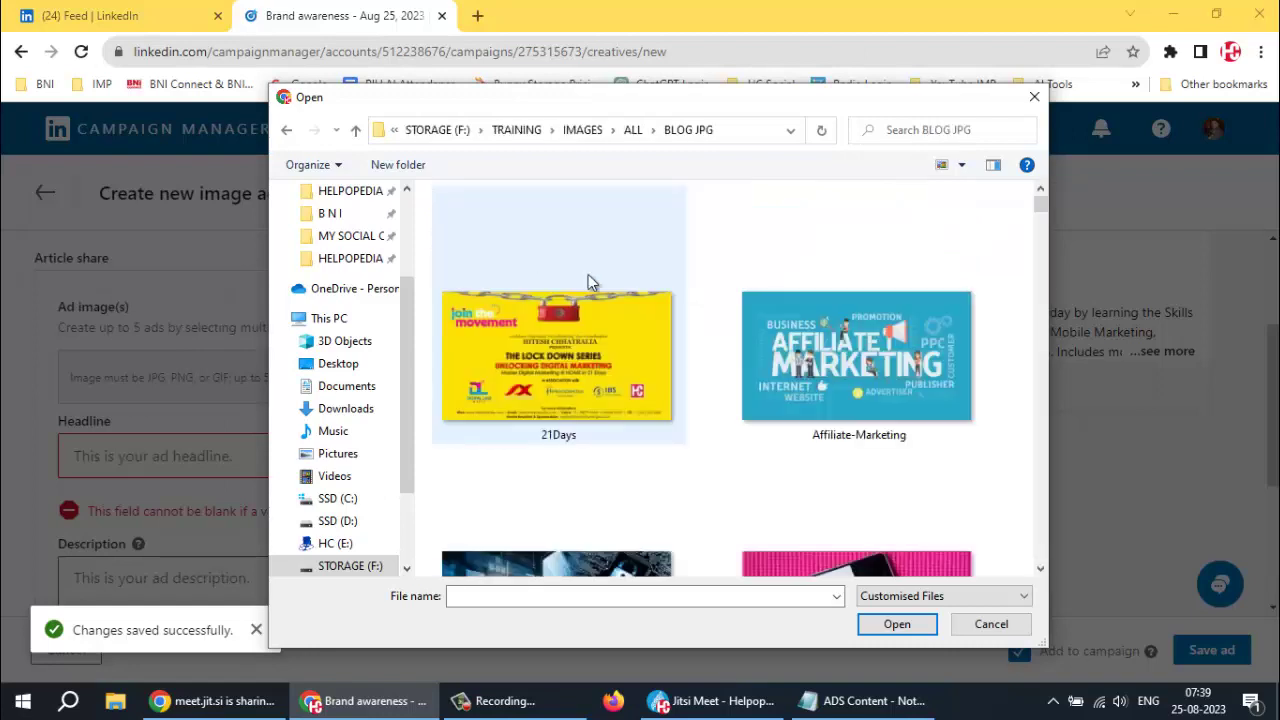
Browse the BLOG JPG images and open IT-marketing for upload
{"action": "scroll", "coordinate": [593, 342], "scroll_direction": "down", "scroll_amount": 3}
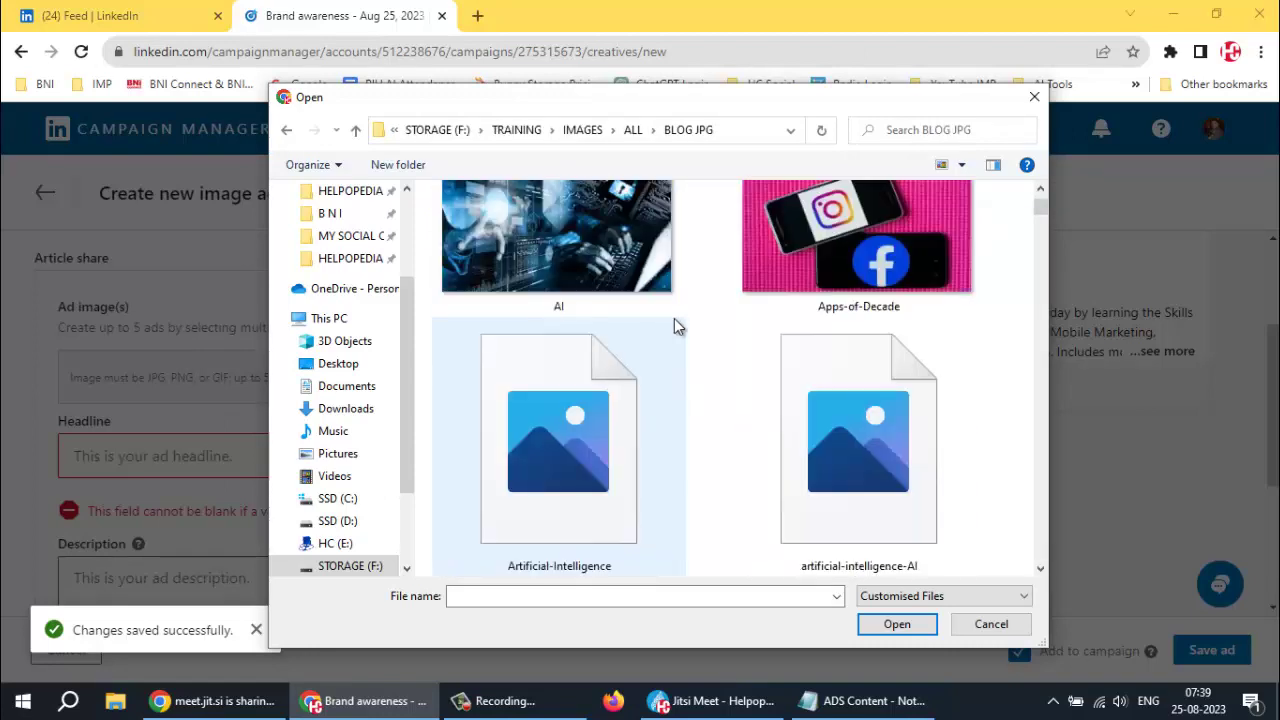
{"action": "scroll", "coordinate": [676, 316], "scroll_direction": "down", "scroll_amount": 2}
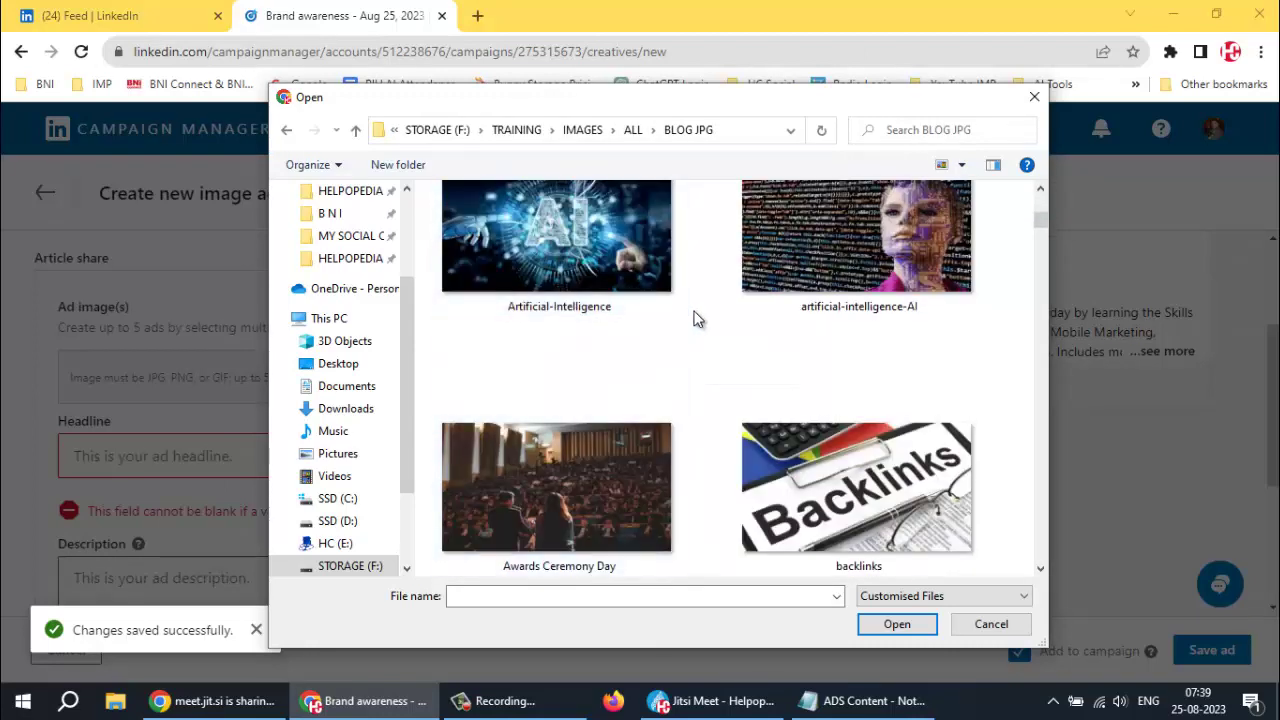
{"action": "scroll", "coordinate": [693, 318], "scroll_direction": "down", "scroll_amount": 3}
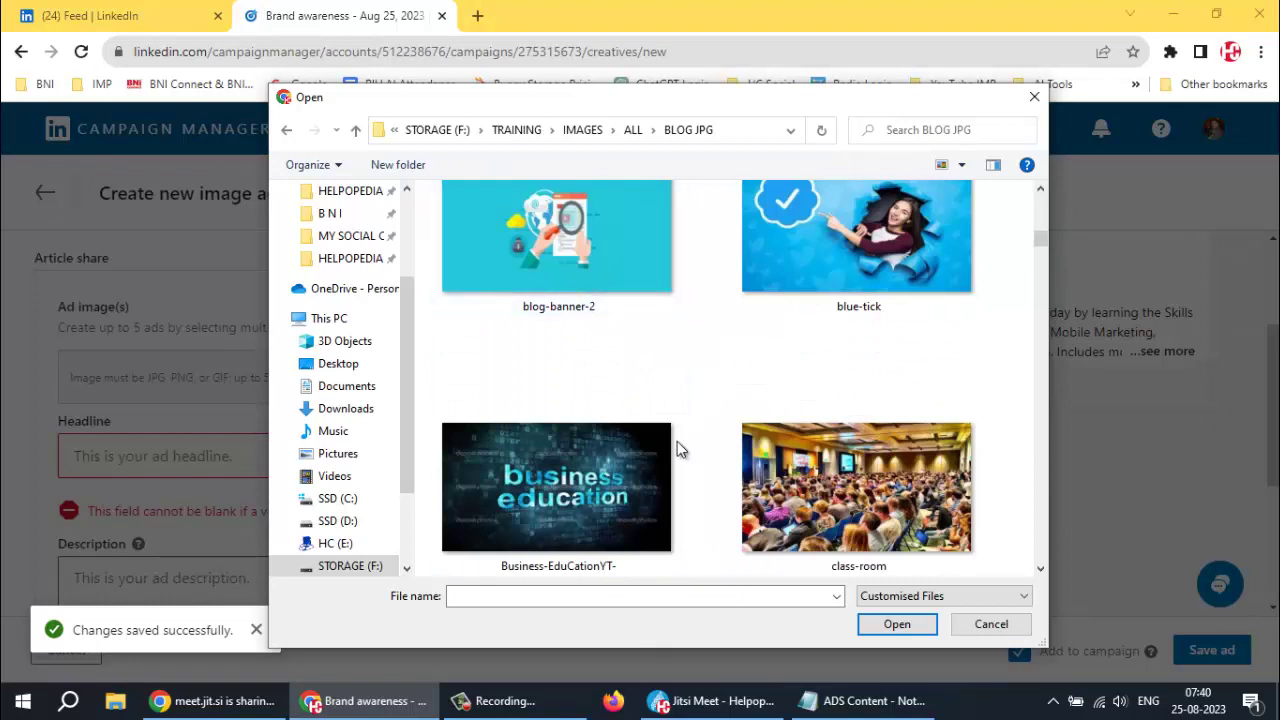
{"action": "left_click", "coordinate": [601, 479]}
{"action": "scroll", "coordinate": [686, 434], "scroll_direction": "down", "scroll_amount": 2}
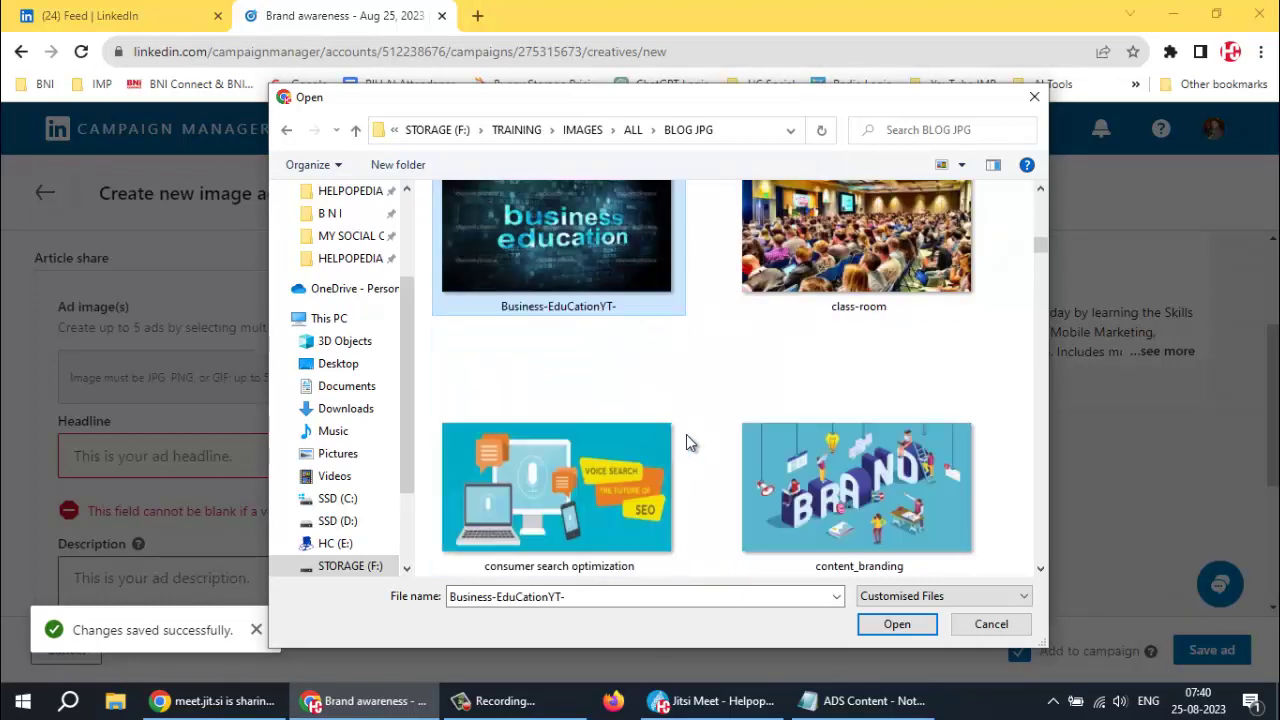
{"action": "scroll", "coordinate": [687, 443], "scroll_direction": "down", "scroll_amount": 2}
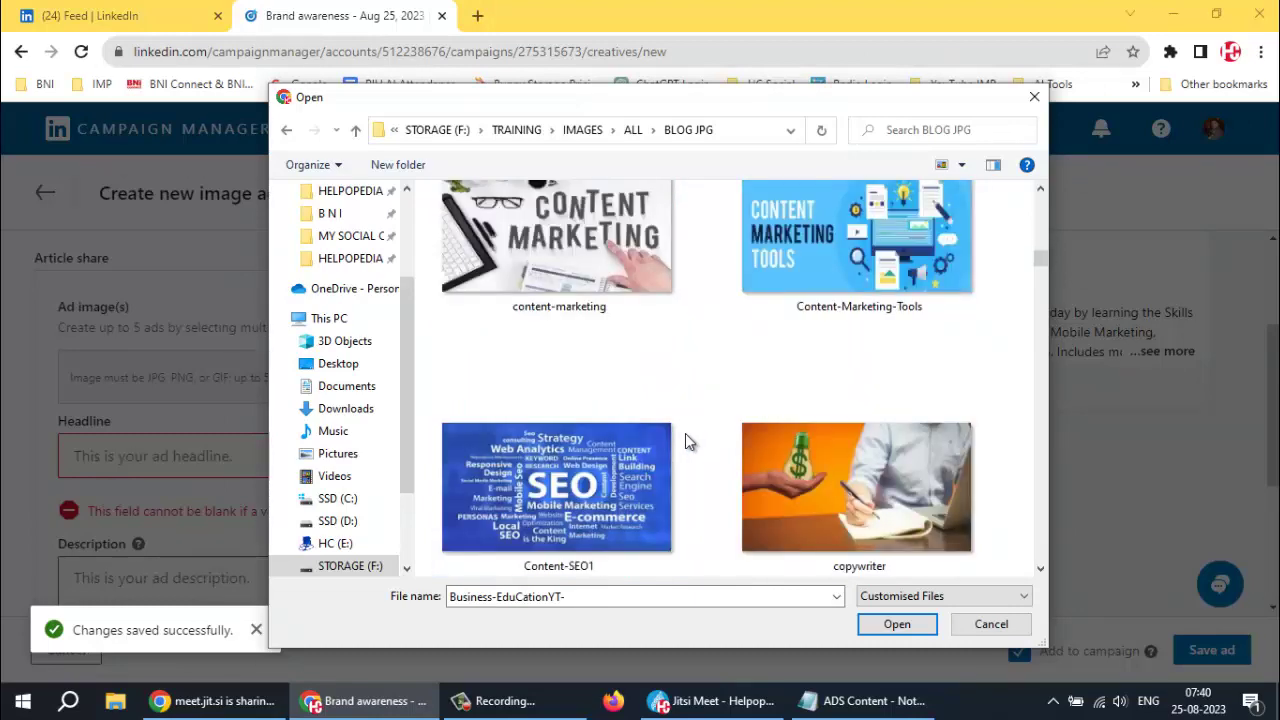
{"action": "scroll", "coordinate": [686, 442], "scroll_direction": "down", "scroll_amount": 1}
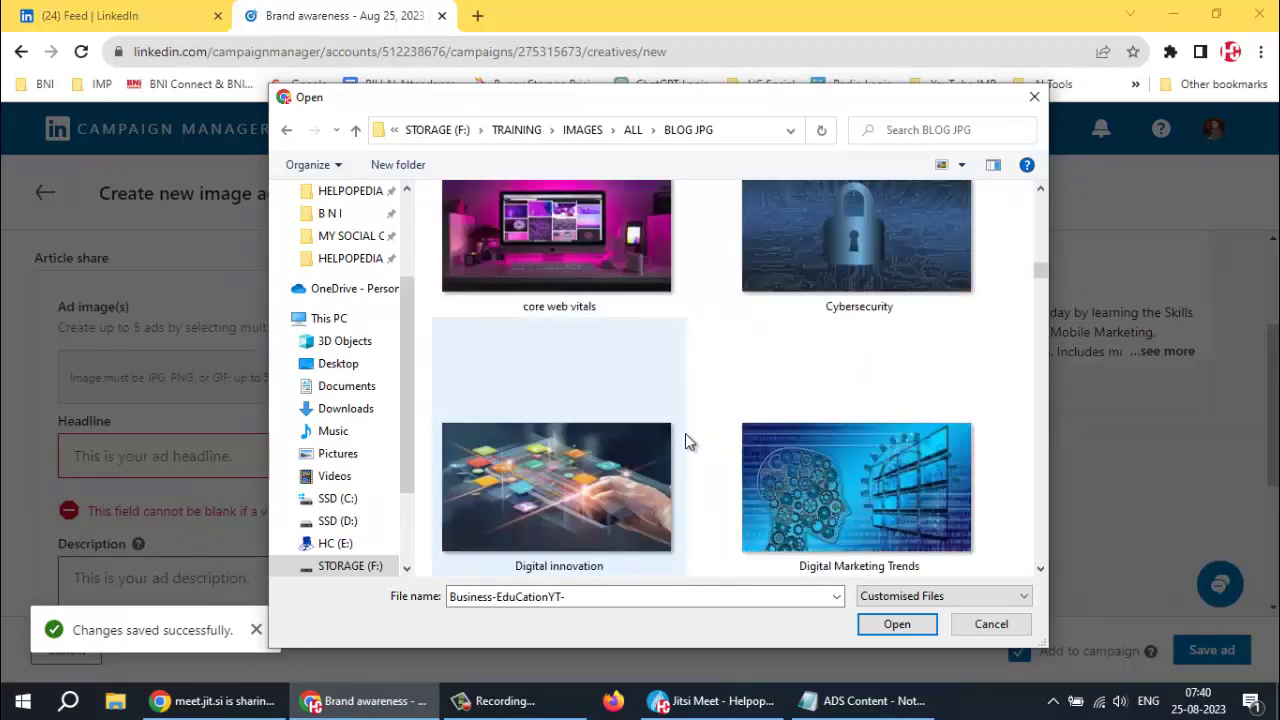
{"action": "left_click", "coordinate": [556, 497]}
{"action": "scroll", "coordinate": [600, 490], "scroll_direction": "down", "scroll_amount": 1}
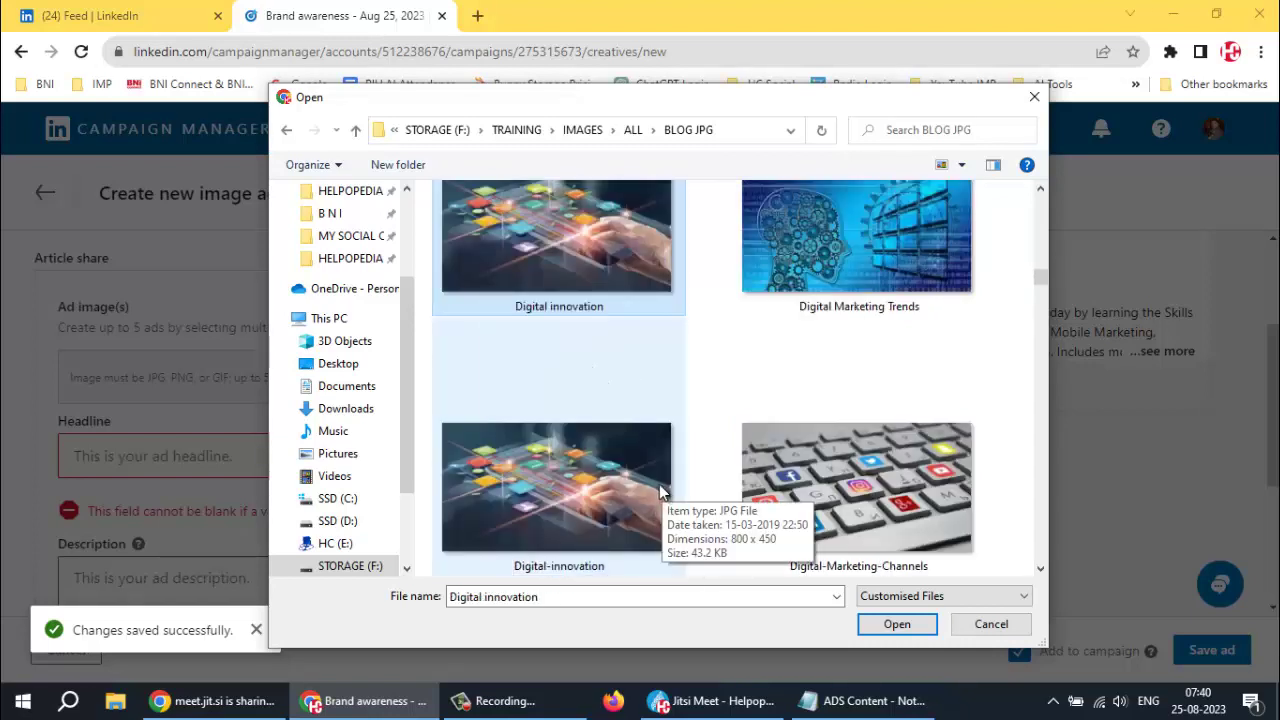
{"action": "scroll", "coordinate": [609, 486], "scroll_direction": "down", "scroll_amount": 1}
{"action": "scroll", "coordinate": [609, 494], "scroll_direction": "down", "scroll_amount": 1}
{"action": "scroll", "coordinate": [609, 487], "scroll_direction": "down", "scroll_amount": 1}
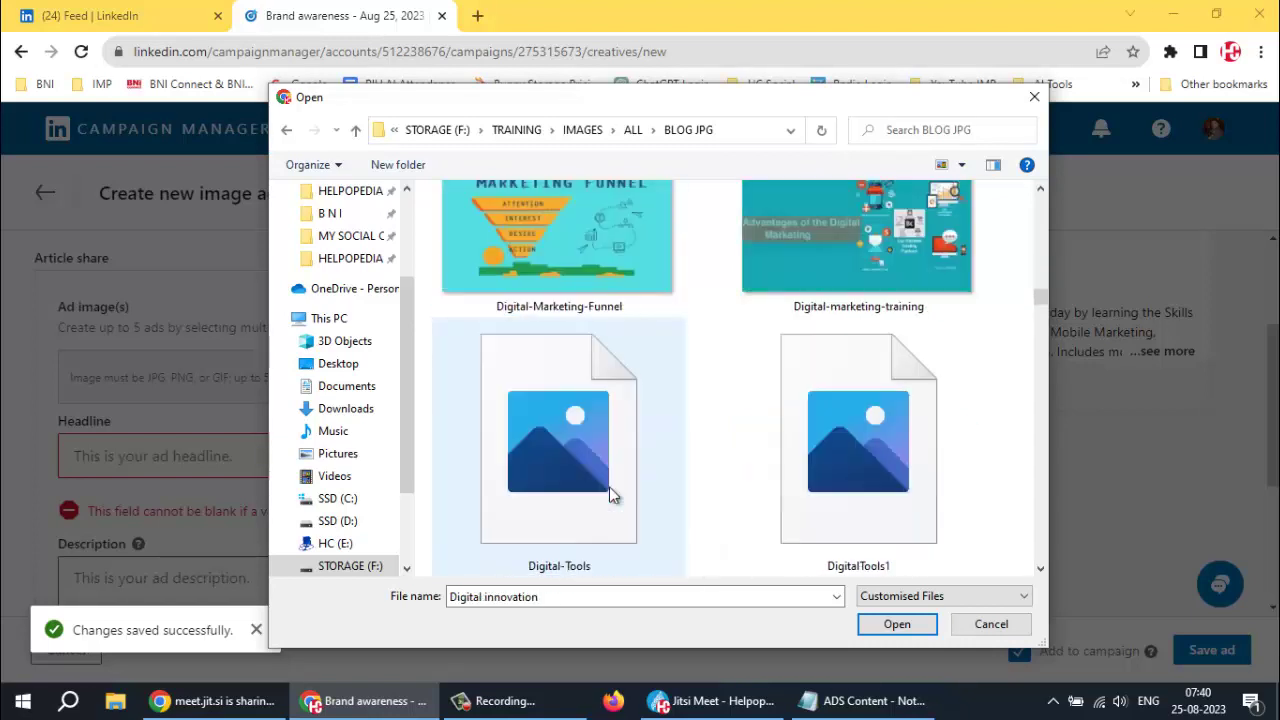
{"action": "scroll", "coordinate": [609, 486], "scroll_direction": "down", "scroll_amount": 2}
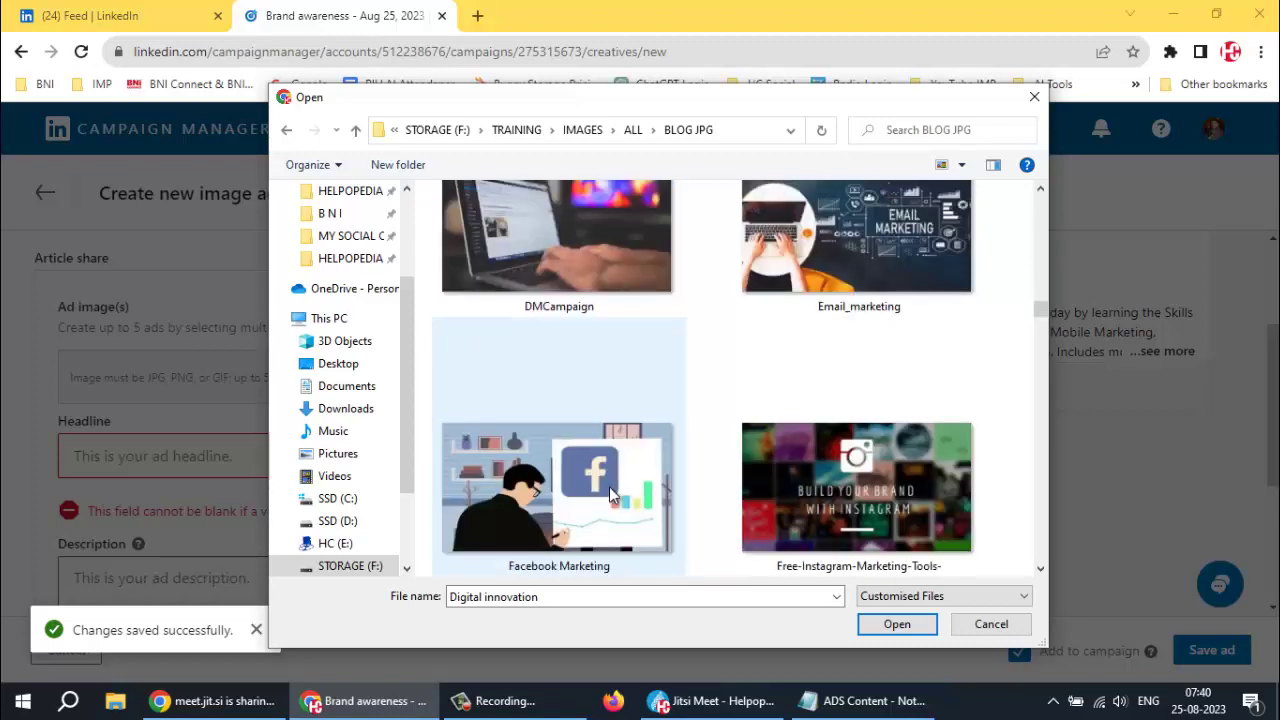
{"action": "scroll", "coordinate": [609, 486], "scroll_direction": "down", "scroll_amount": 1}
{"action": "scroll", "coordinate": [622, 479], "scroll_direction": "down", "scroll_amount": 2}
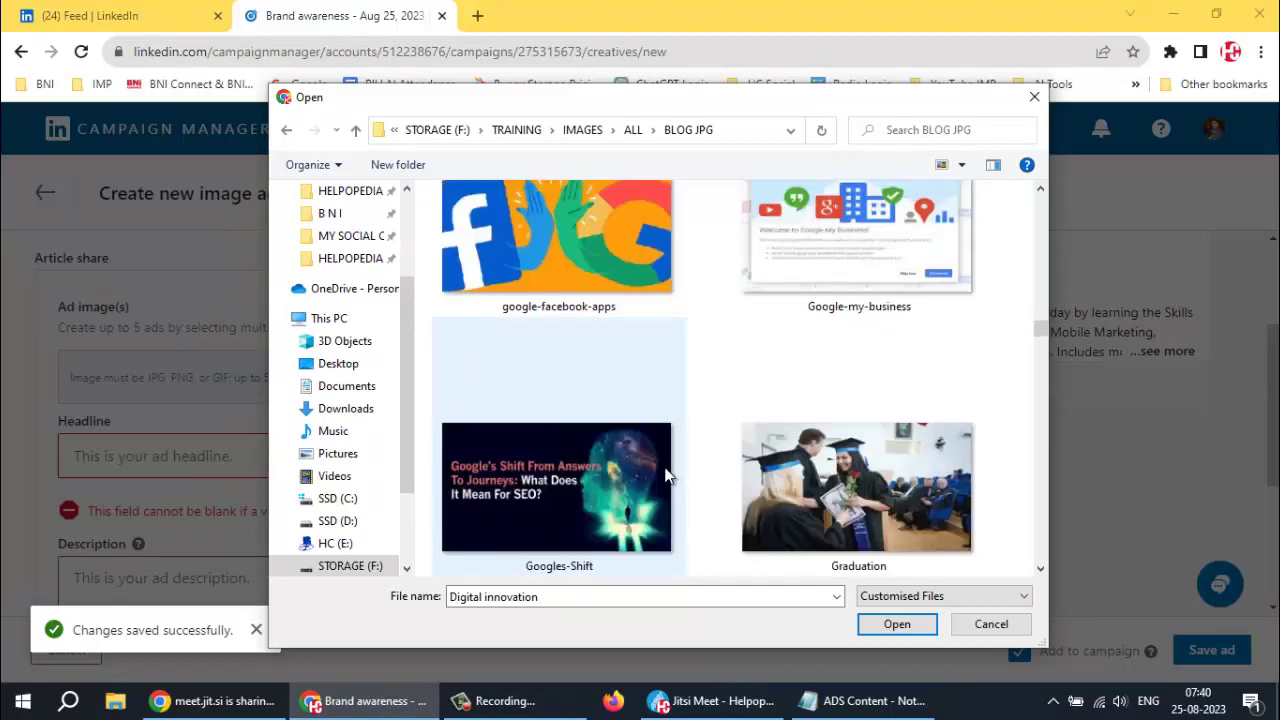
{"action": "scroll", "coordinate": [704, 452], "scroll_direction": "down", "scroll_amount": 2}
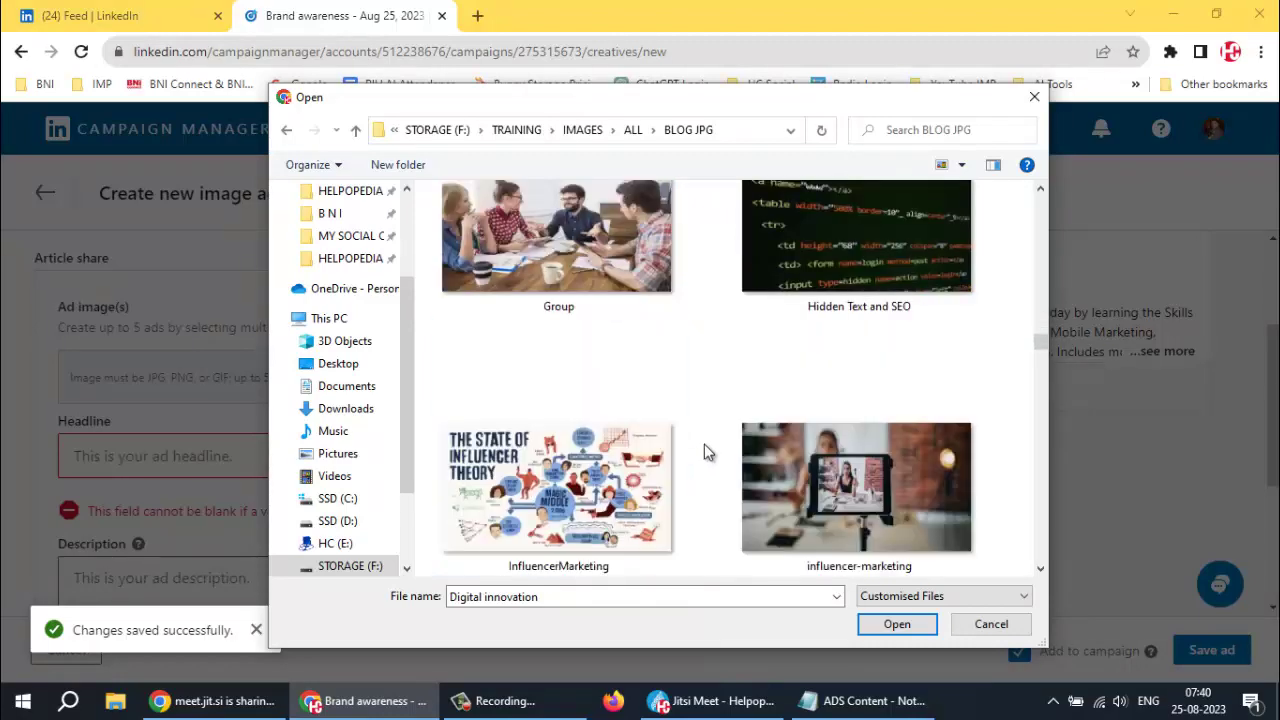
{"action": "scroll", "coordinate": [704, 446], "scroll_direction": "down", "scroll_amount": 1}
{"action": "scroll", "coordinate": [704, 446], "scroll_direction": "down", "scroll_amount": 1}
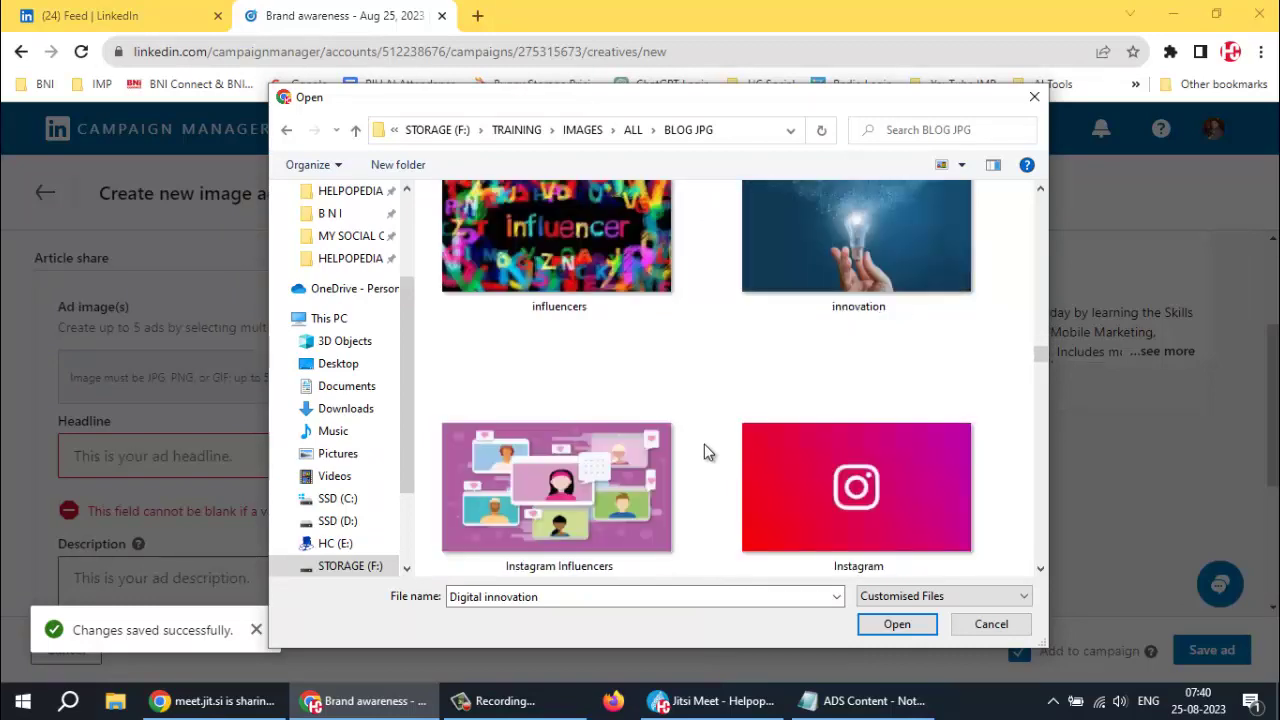
{"action": "scroll", "coordinate": [704, 452], "scroll_direction": "down", "scroll_amount": 3}
{"action": "scroll", "coordinate": [704, 452], "scroll_direction": "down", "scroll_amount": 1}
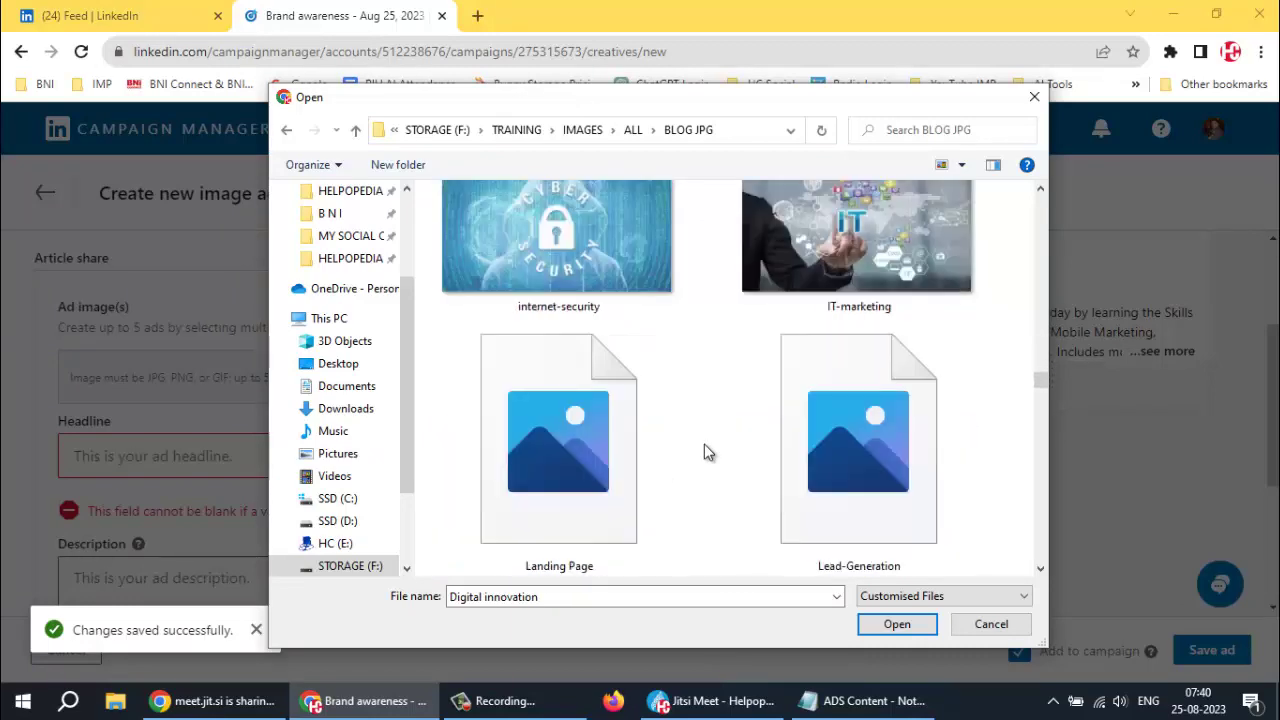
{"action": "left_click", "coordinate": [860, 243]}
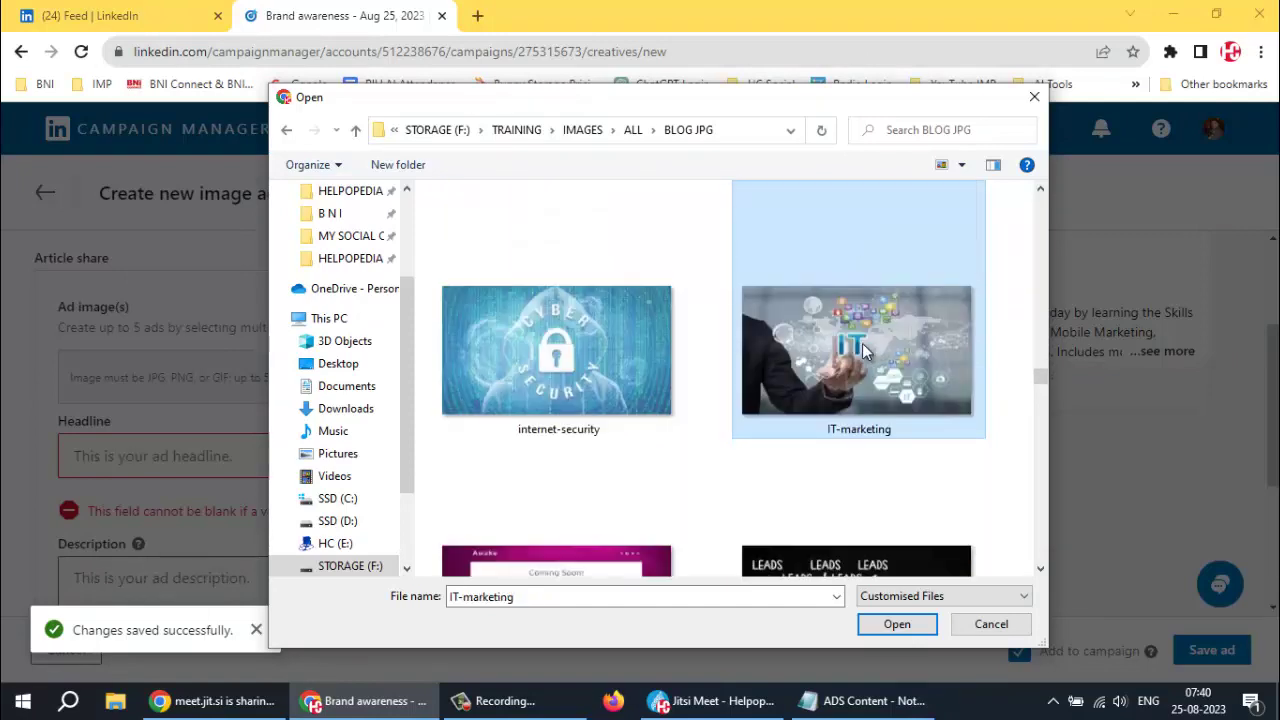
{"action": "left_click", "coordinate": [898, 625]}
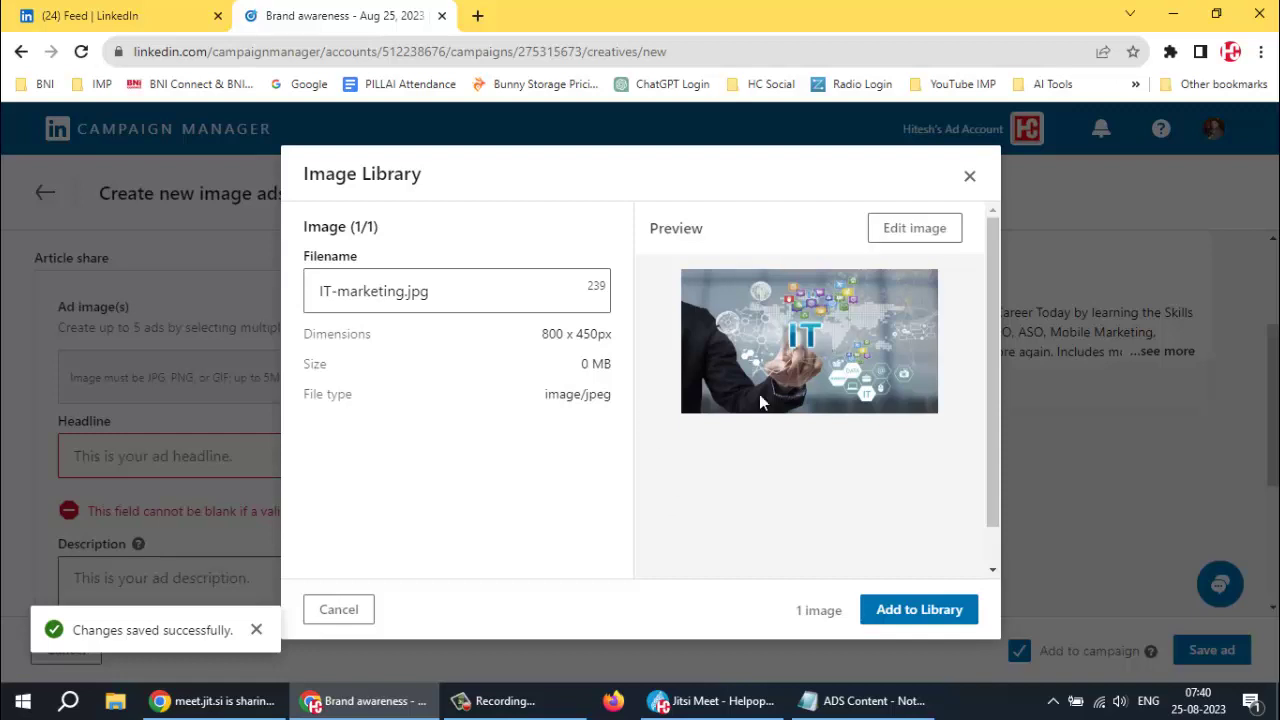
Add IT-marketing.jpg to the image library
{"action": "left_click", "coordinate": [907, 612]}
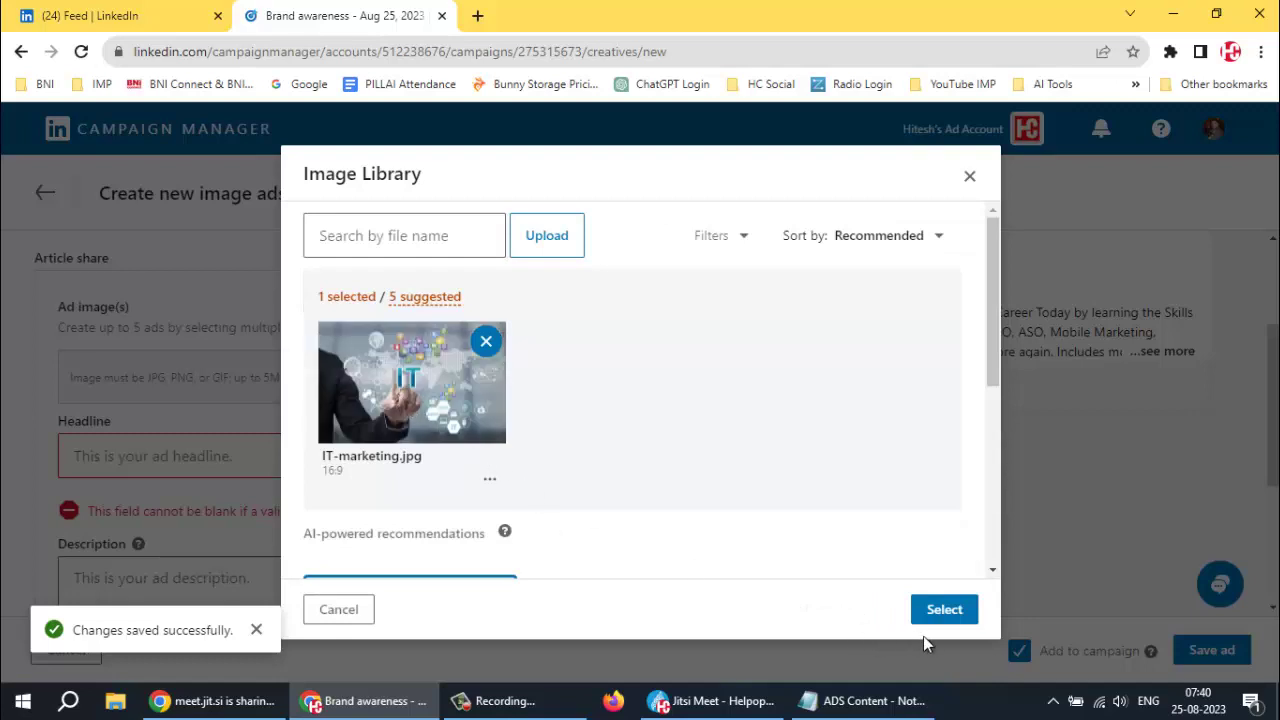
{"action": "scroll", "coordinate": [785, 465], "scroll_direction": "down", "scroll_amount": 1}
{"action": "scroll", "coordinate": [586, 440], "scroll_direction": "up", "scroll_amount": 1}
{"action": "left_click", "coordinate": [549, 238]}
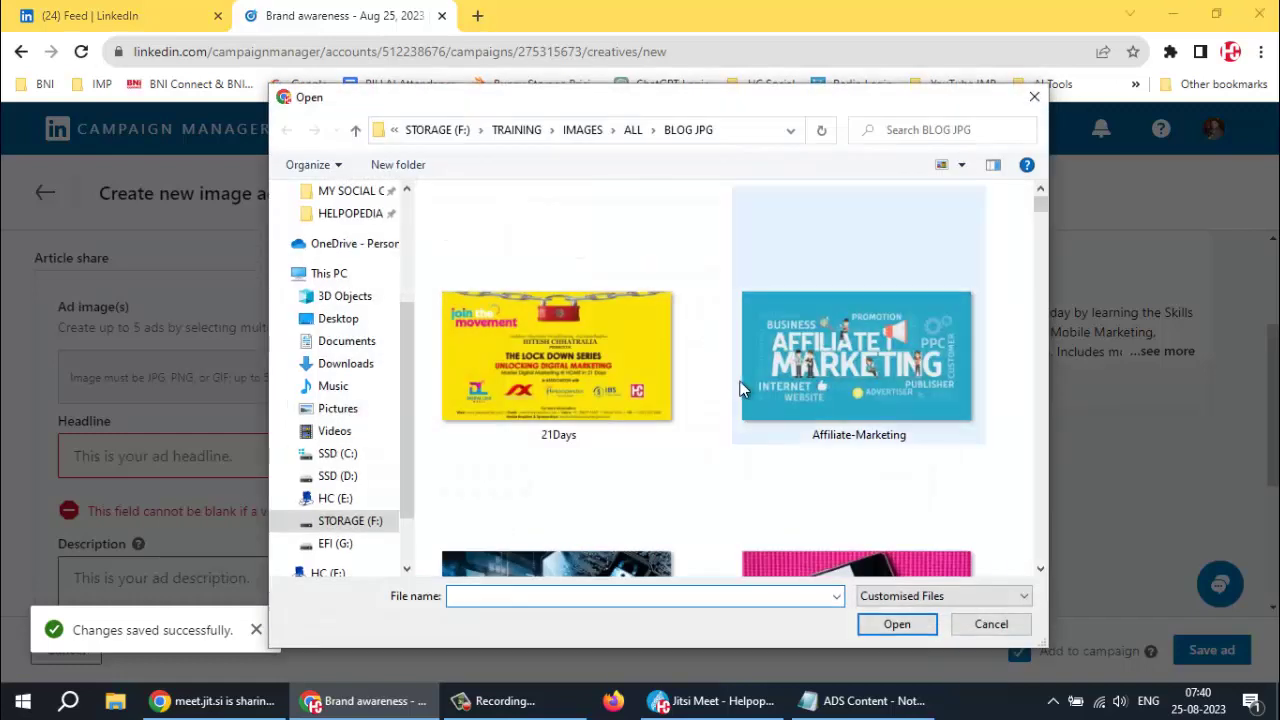
Upload four blog images: Business-EduCationYT, Content-SEO1, Digital Marketing Trends and Digital-Marketing-Channels
{"action": "scroll", "coordinate": [702, 389], "scroll_direction": "down", "scroll_amount": 1}
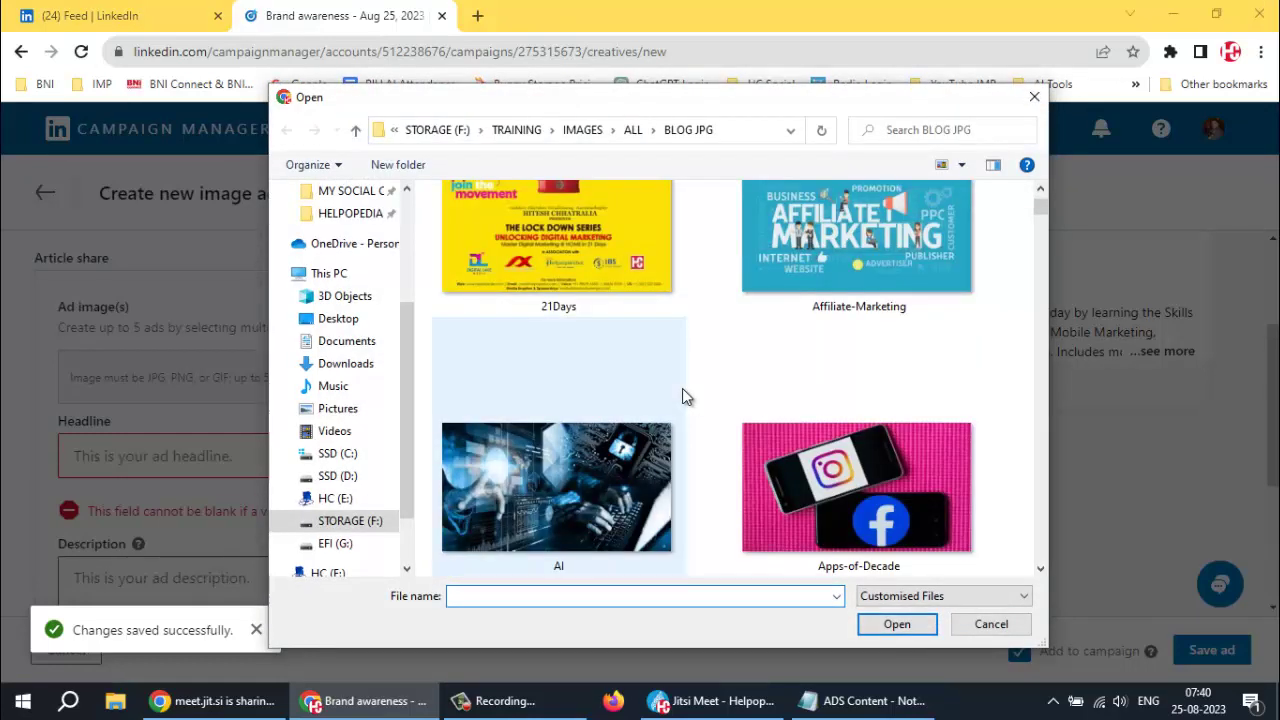
{"action": "scroll", "coordinate": [682, 388], "scroll_direction": "down", "scroll_amount": 1}
{"action": "scroll", "coordinate": [682, 388], "scroll_direction": "down", "scroll_amount": 1}
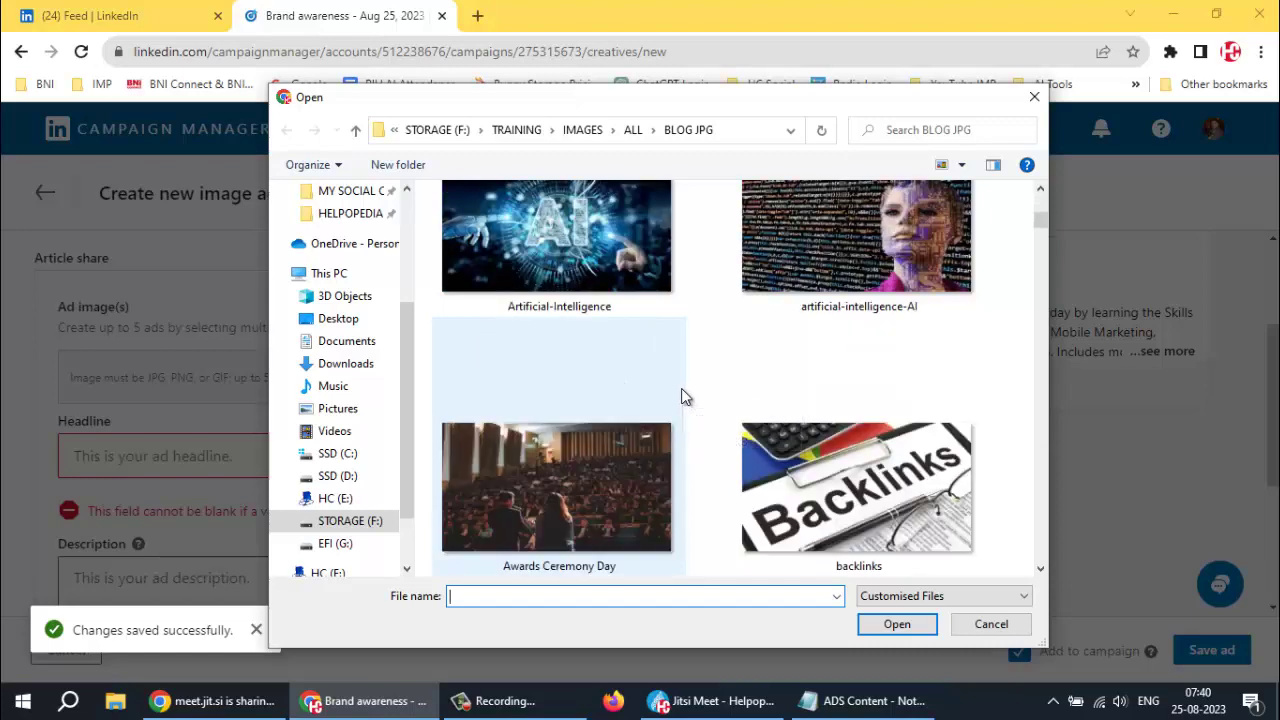
{"action": "scroll", "coordinate": [681, 388], "scroll_direction": "down", "scroll_amount": 2}
{"action": "scroll", "coordinate": [683, 395], "scroll_direction": "down", "scroll_amount": 1}
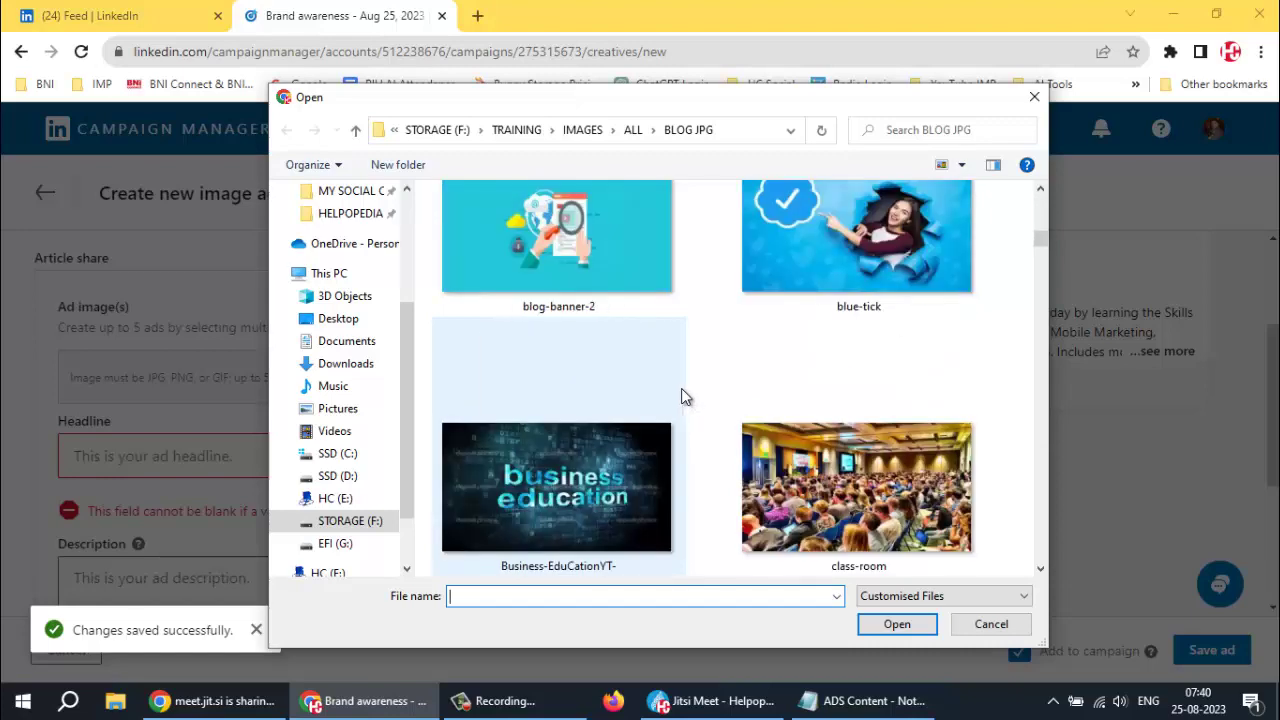
{"action": "left_click", "coordinate": [613, 486]}
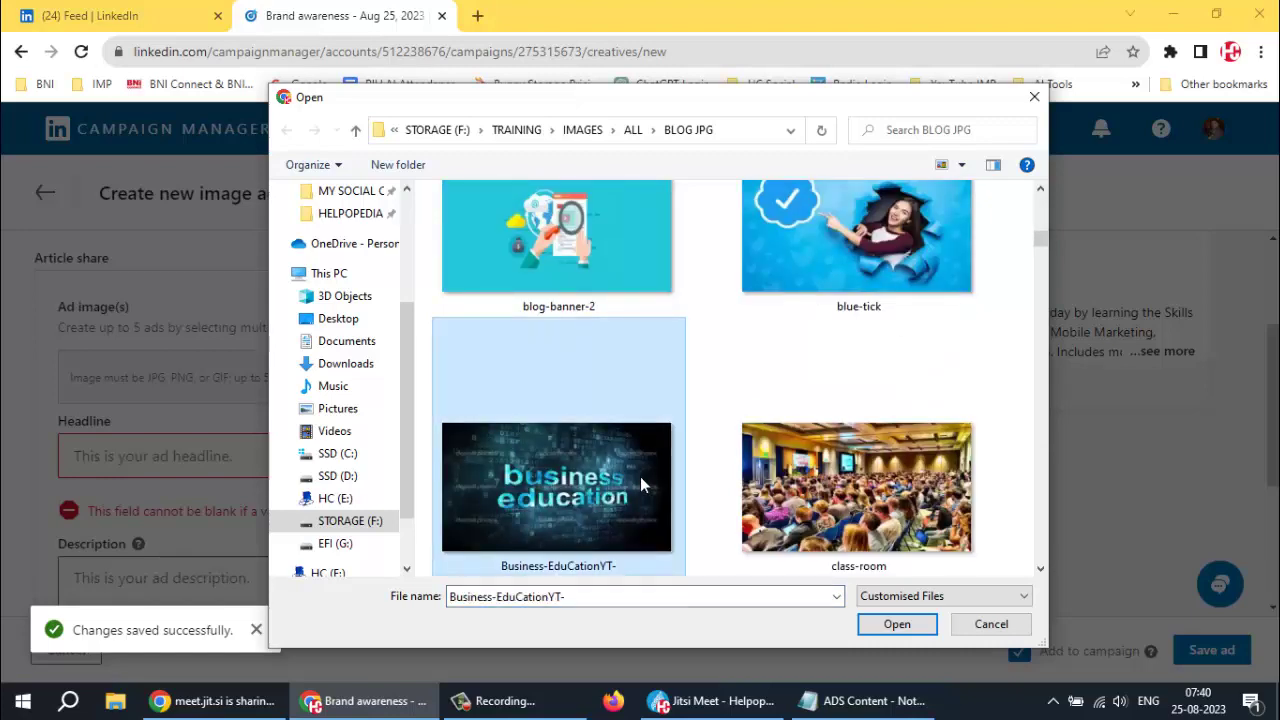
{"action": "scroll", "coordinate": [685, 463], "scroll_direction": "down", "scroll_amount": 1}
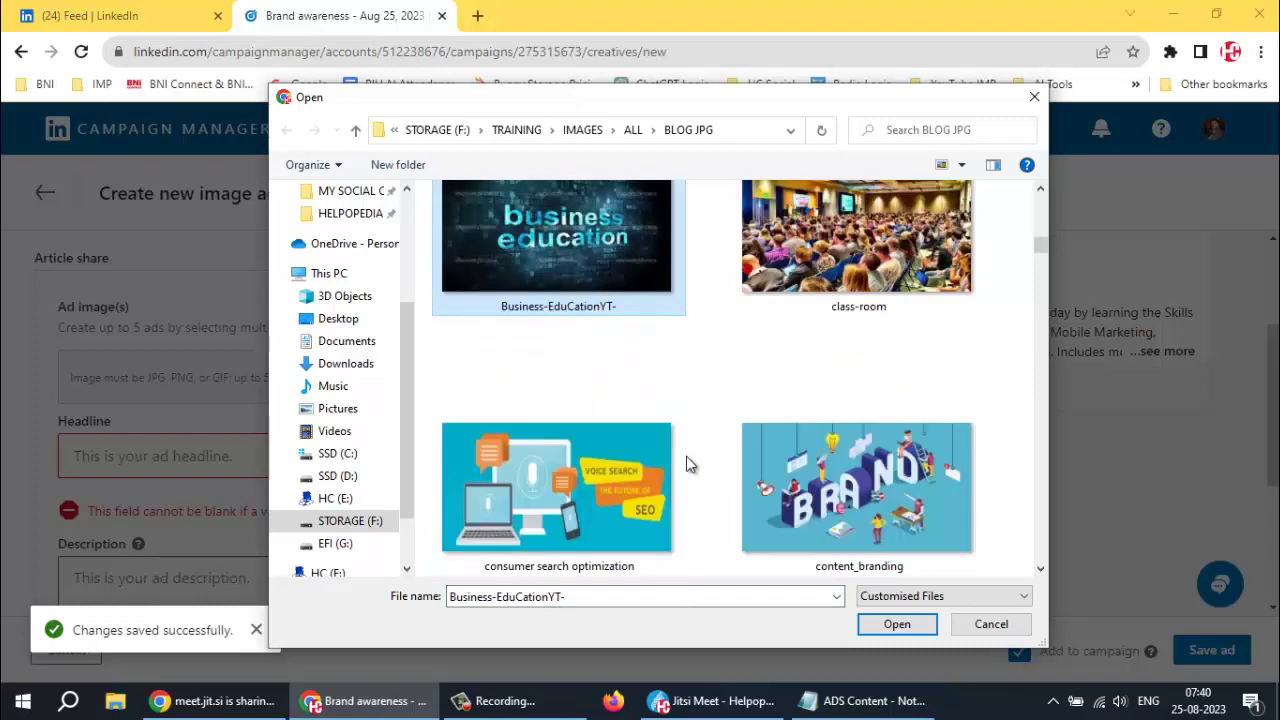
{"action": "scroll", "coordinate": [686, 456], "scroll_direction": "down", "scroll_amount": 2}
{"action": "left_click", "coordinate": [660, 475], "text": "ctrl"}
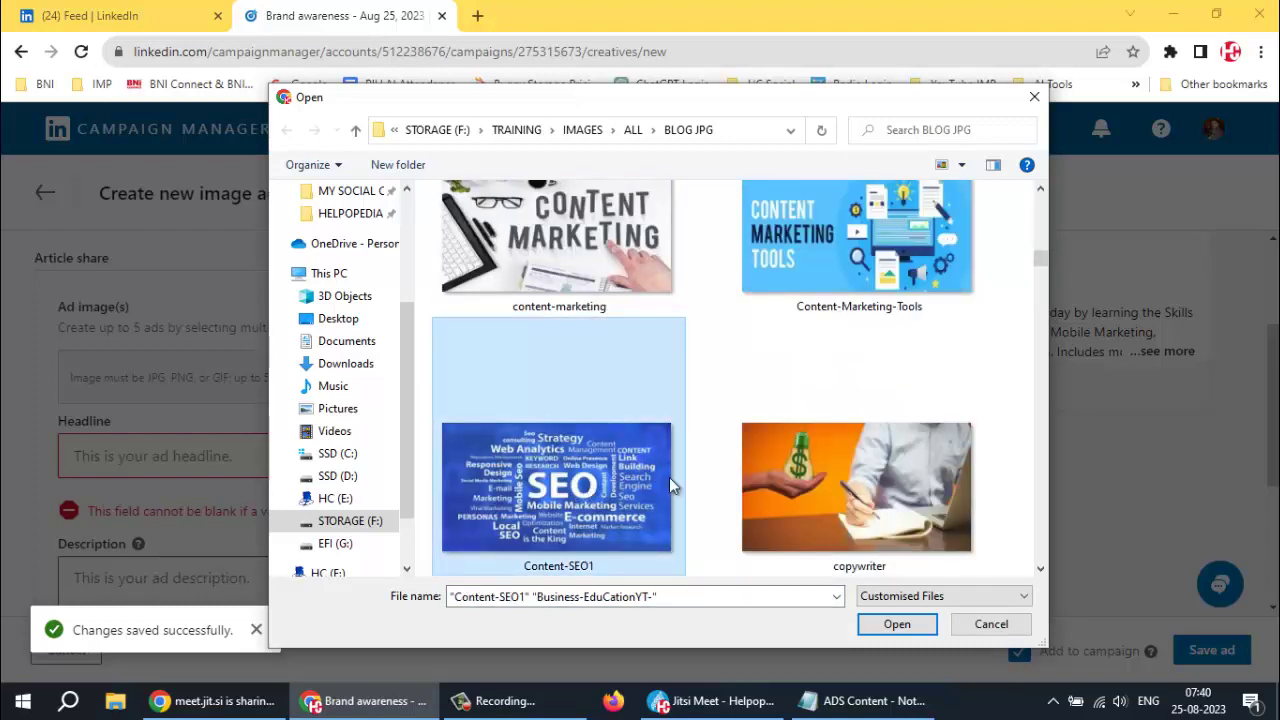
{"action": "scroll", "coordinate": [692, 466], "scroll_direction": "down", "scroll_amount": 2}
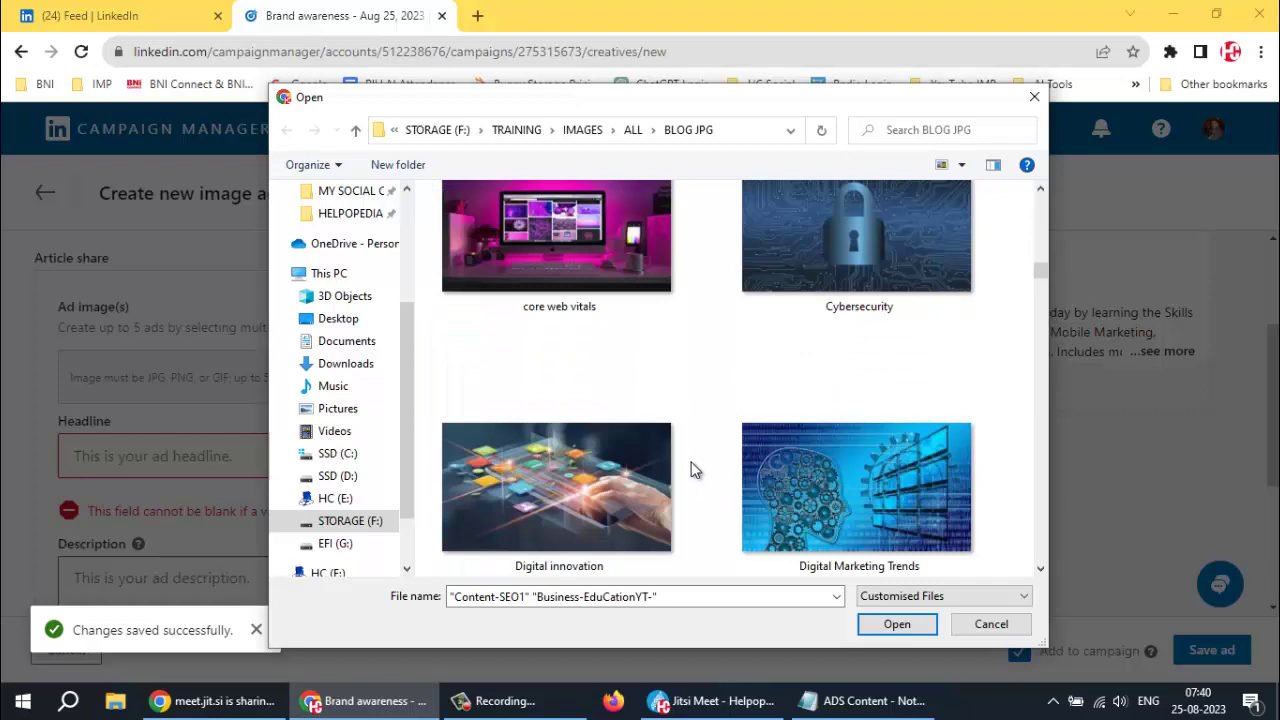
{"action": "left_click", "coordinate": [752, 472], "text": "ctrl"}
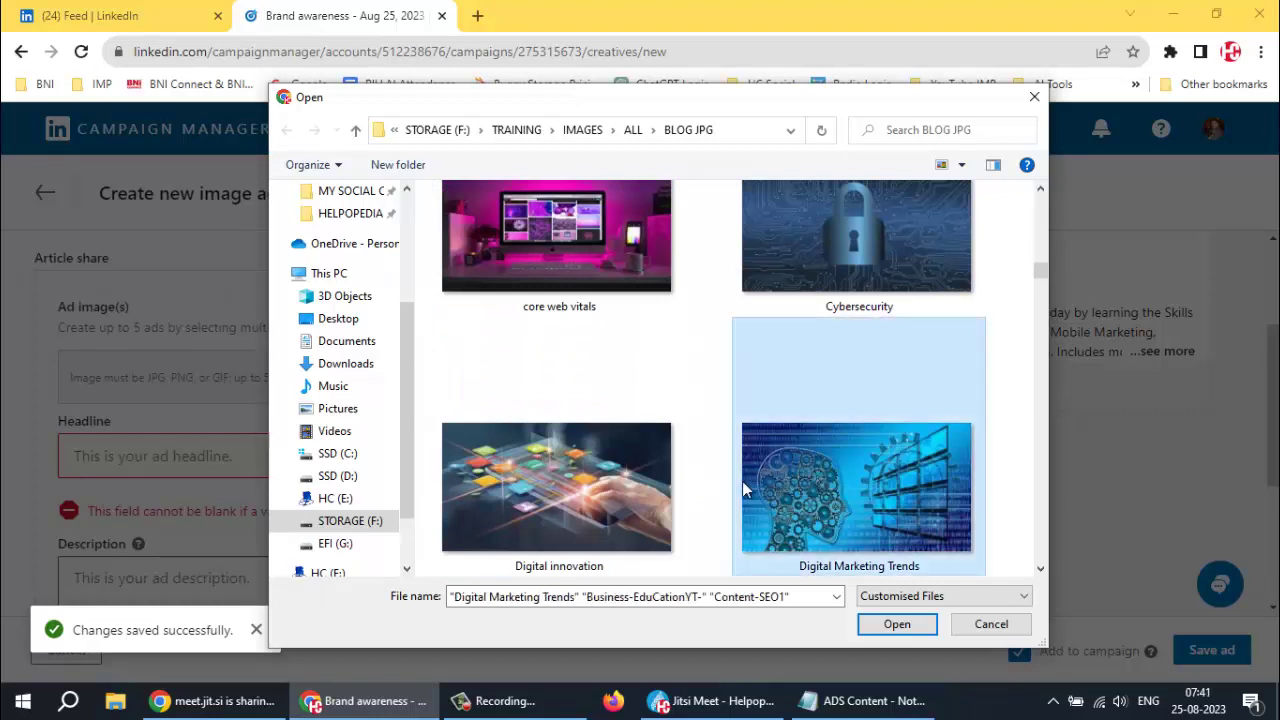
{"action": "scroll", "coordinate": [718, 486], "scroll_direction": "down", "scroll_amount": 1}
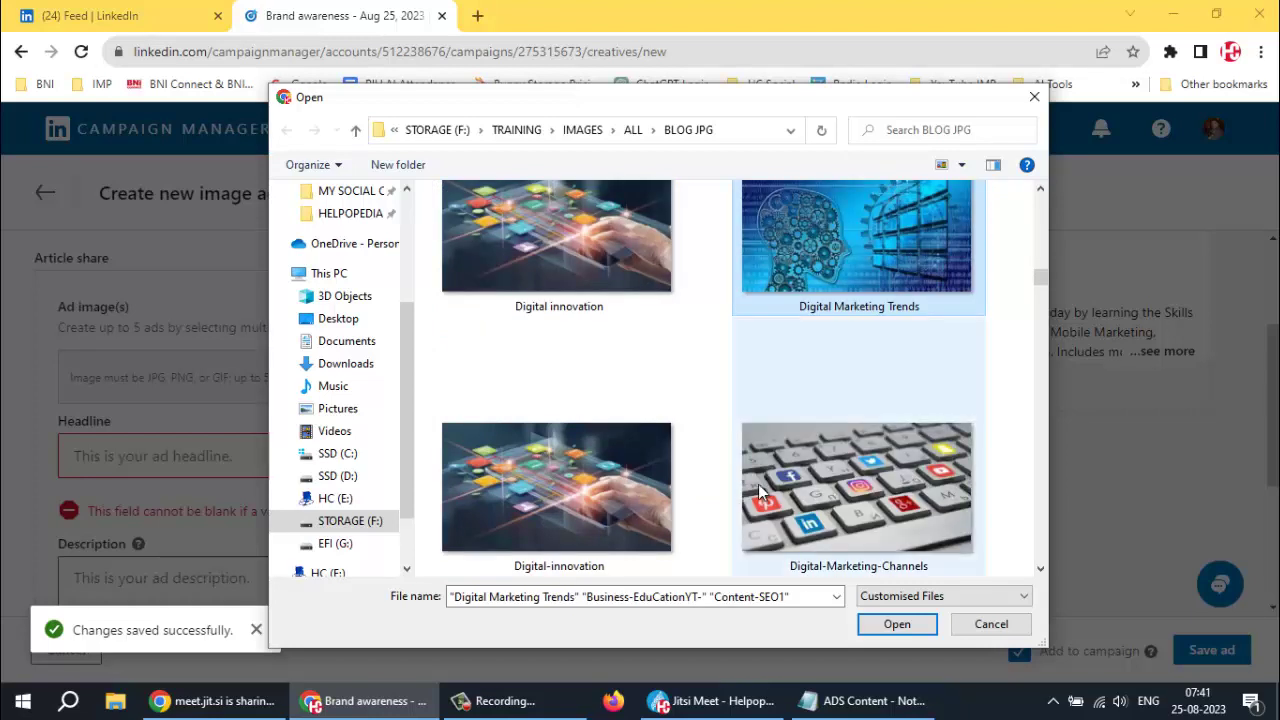
{"action": "left_click", "coordinate": [810, 497], "text": "ctrl"}
{"action": "left_click", "coordinate": [895, 626]}
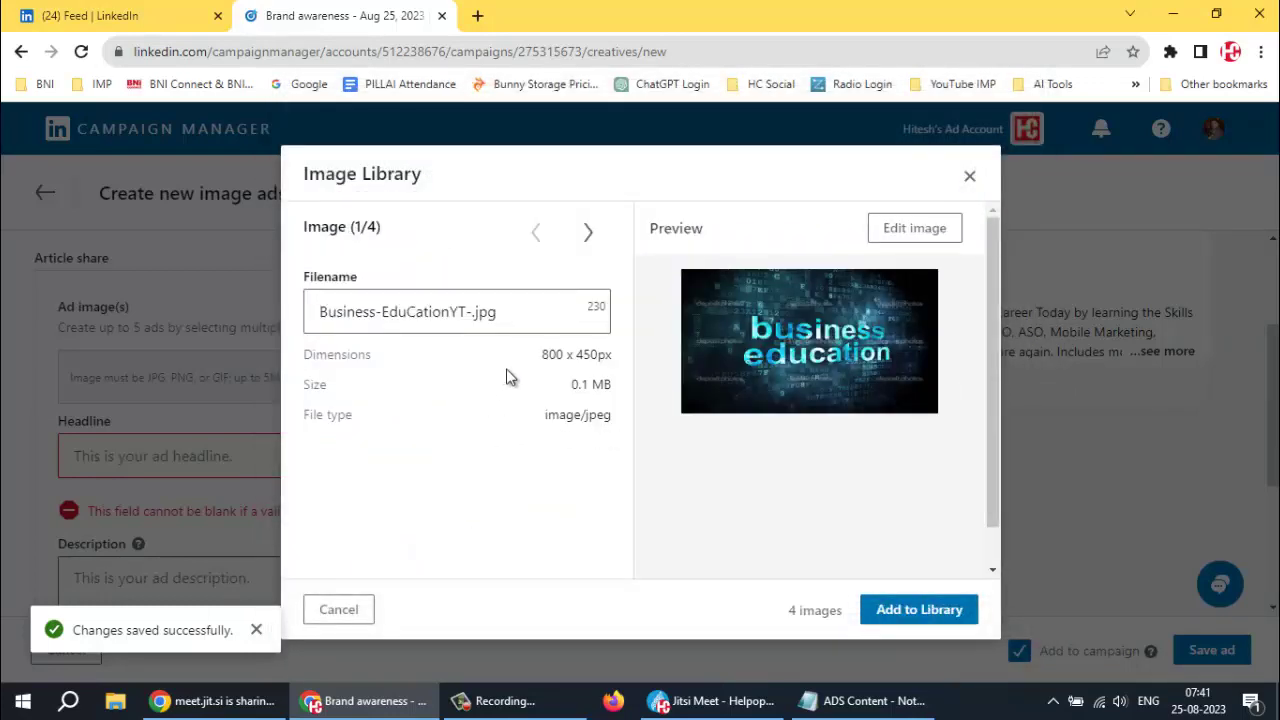
Add the four uploaded images to the library and use all five selected images for the ads
{"action": "left_click", "coordinate": [589, 233]}
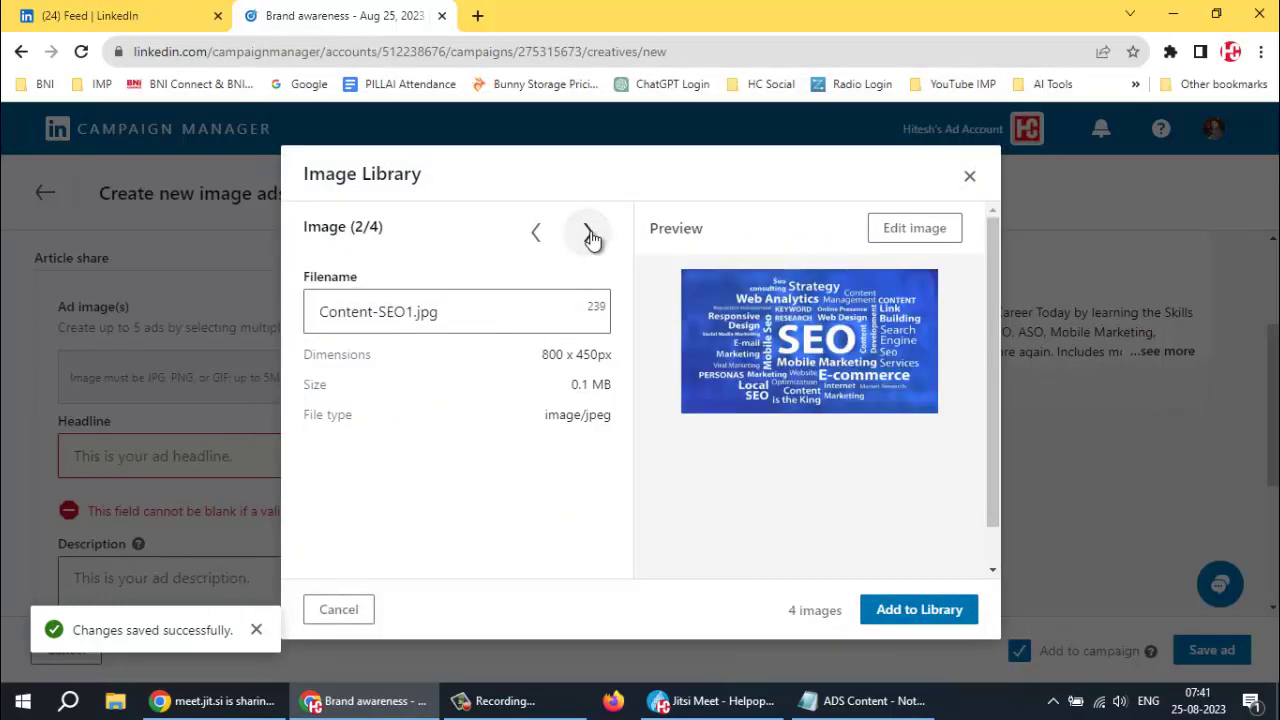
{"action": "left_click", "coordinate": [590, 233]}
{"action": "left_click", "coordinate": [590, 232]}
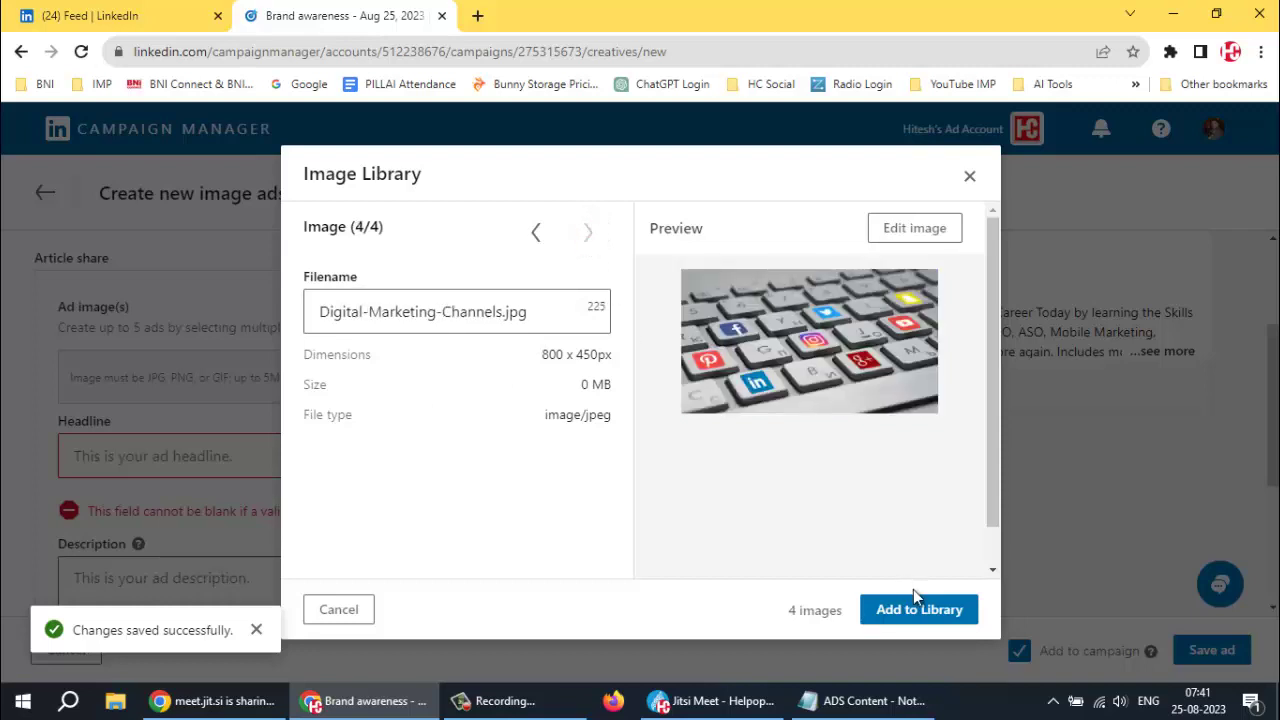
{"action": "left_click", "coordinate": [918, 617]}
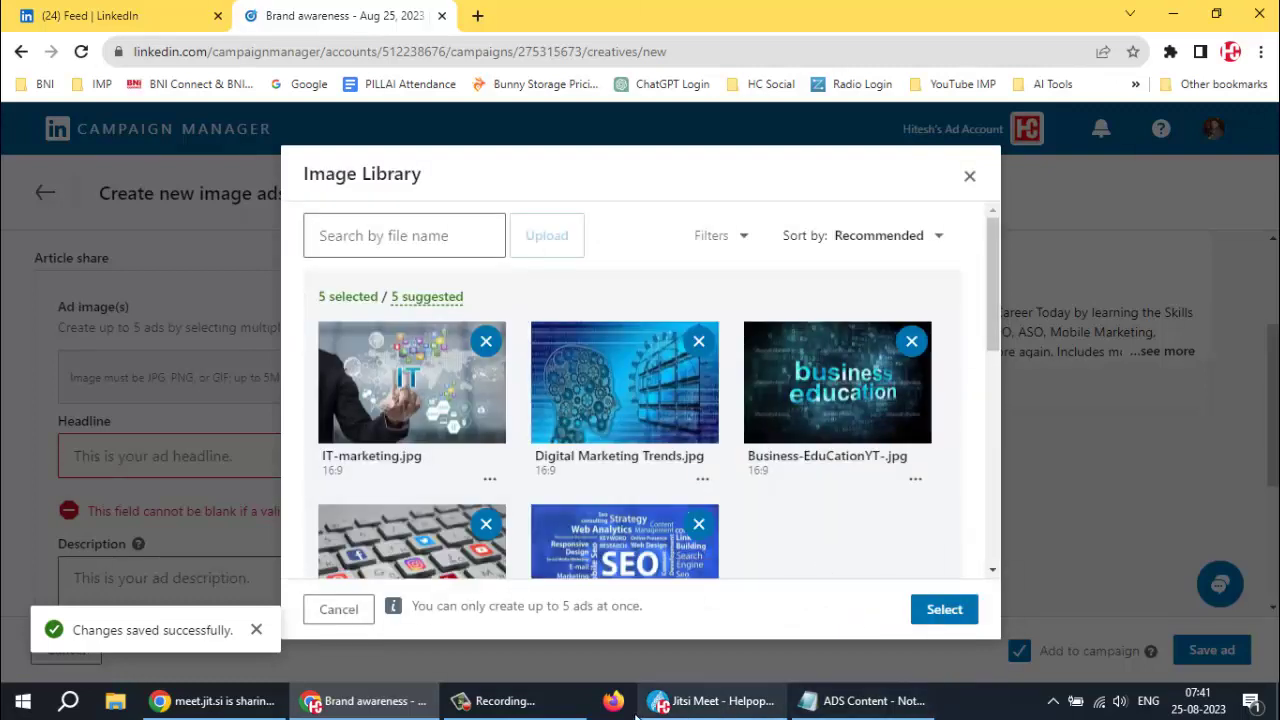
{"action": "left_click", "coordinate": [557, 712]}
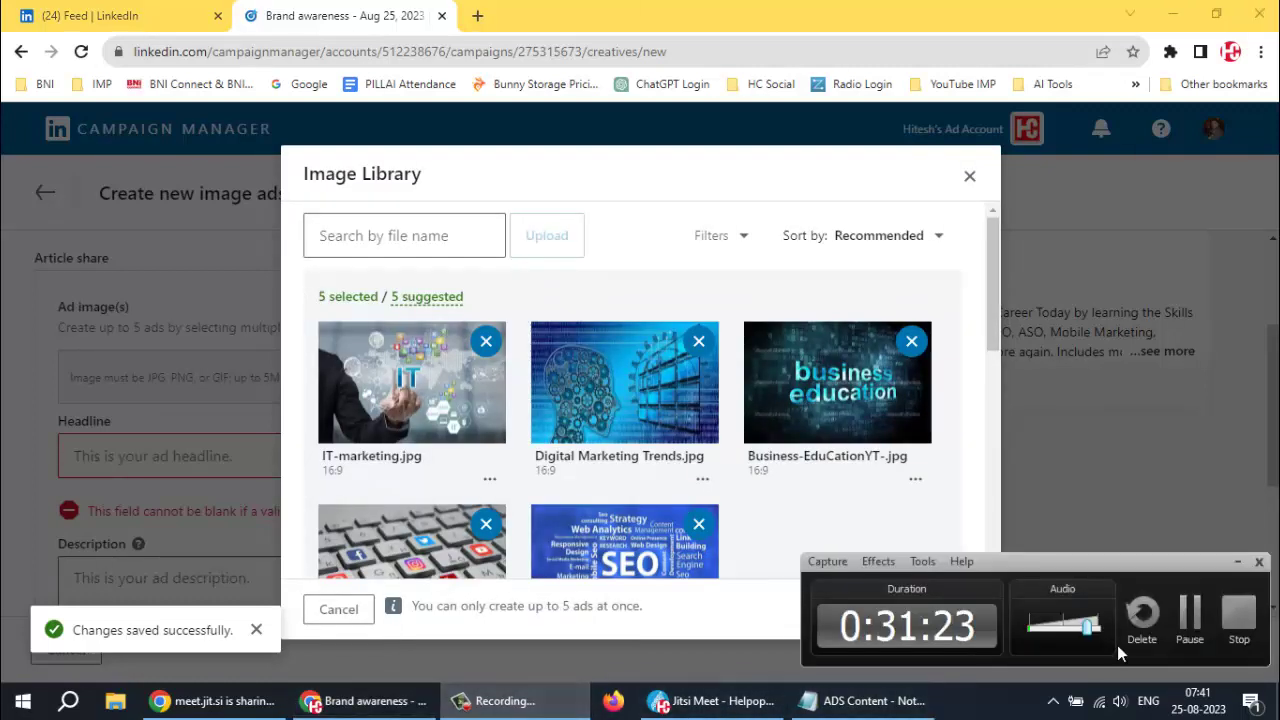
{"action": "left_click", "coordinate": [995, 630]}
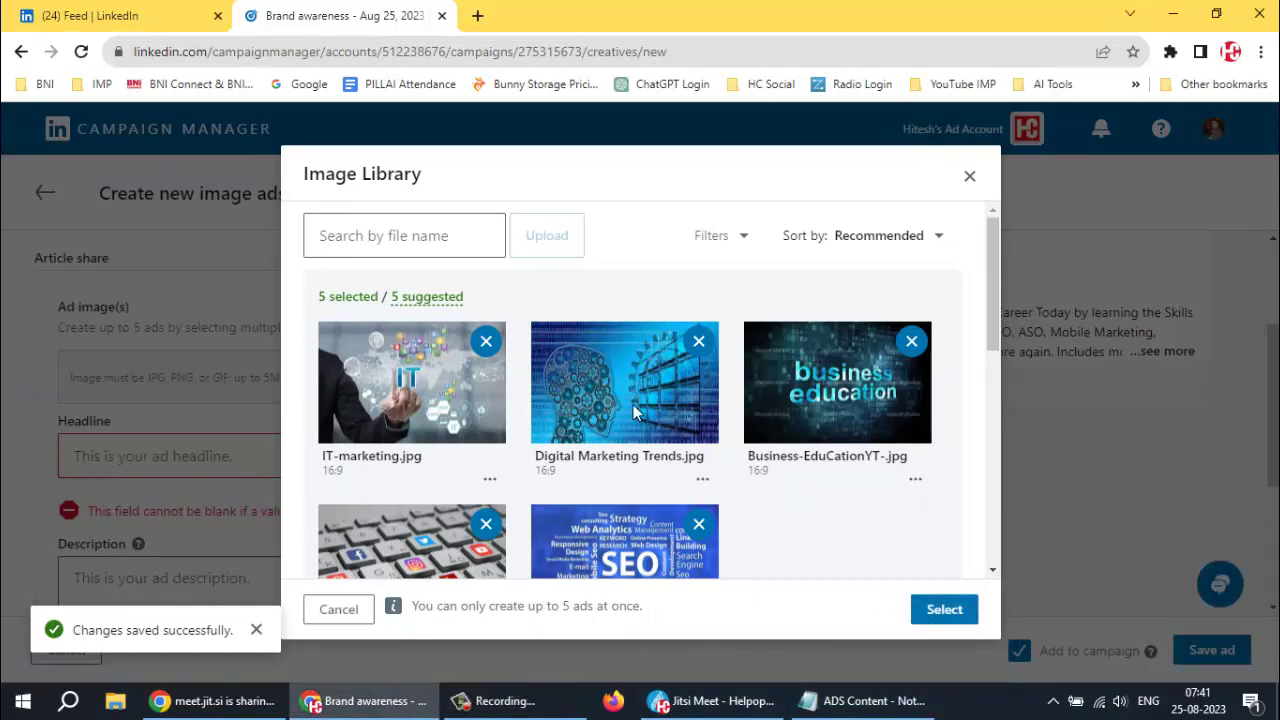
{"action": "scroll", "coordinate": [785, 498], "scroll_direction": "down", "scroll_amount": 1}
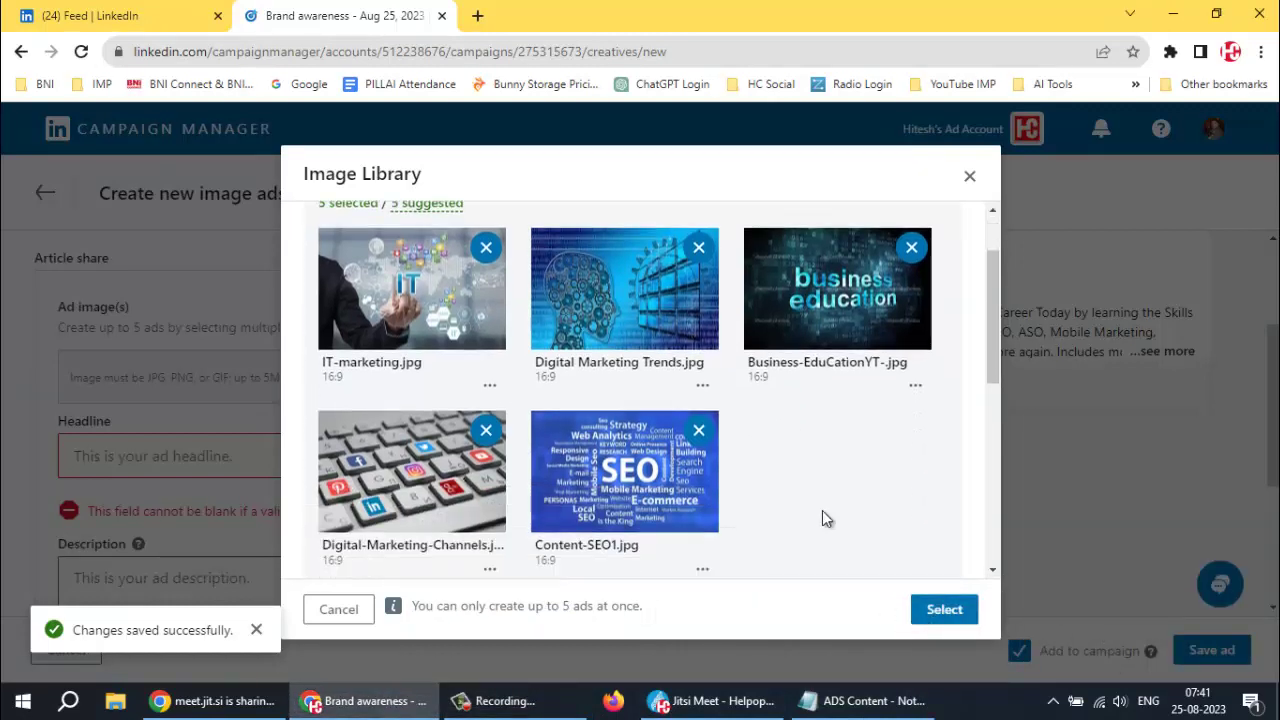
{"action": "left_click", "coordinate": [945, 610]}
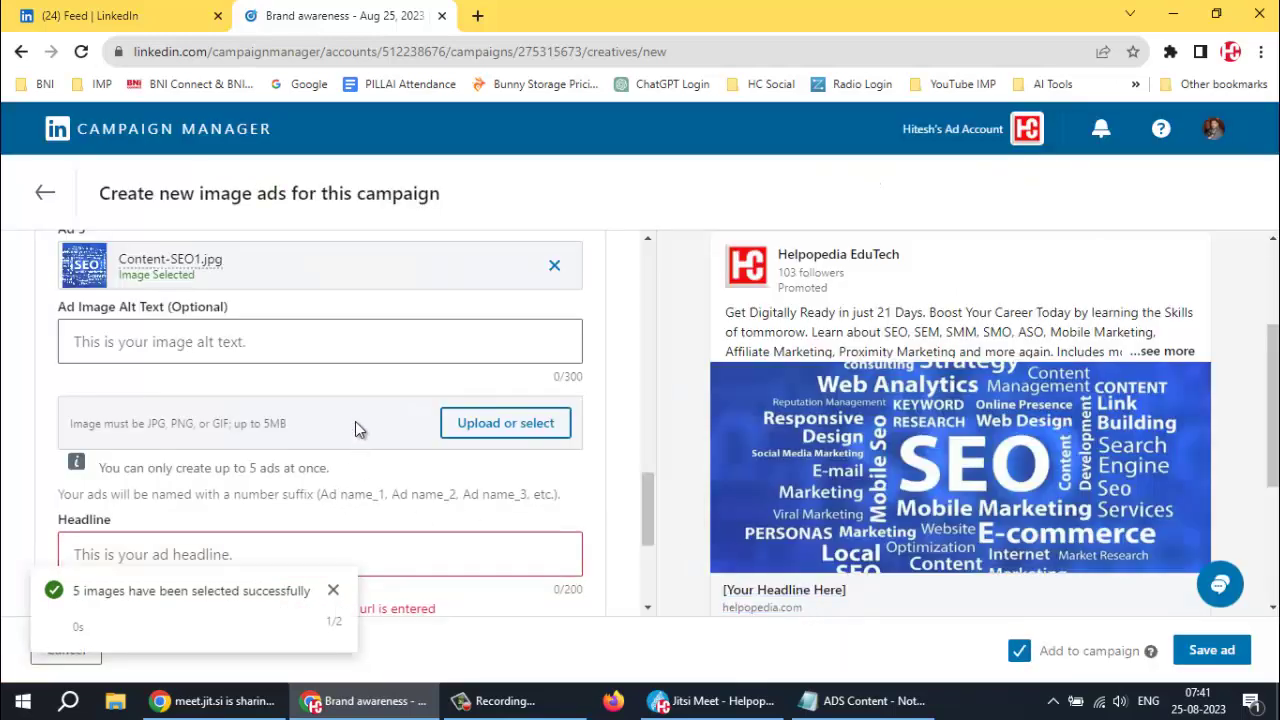
Read through the Learn about SEO copy in the ADS Content notes, then switch to the Jitsi Meet call
{"action": "scroll", "coordinate": [368, 390], "scroll_direction": "down", "scroll_amount": 1}
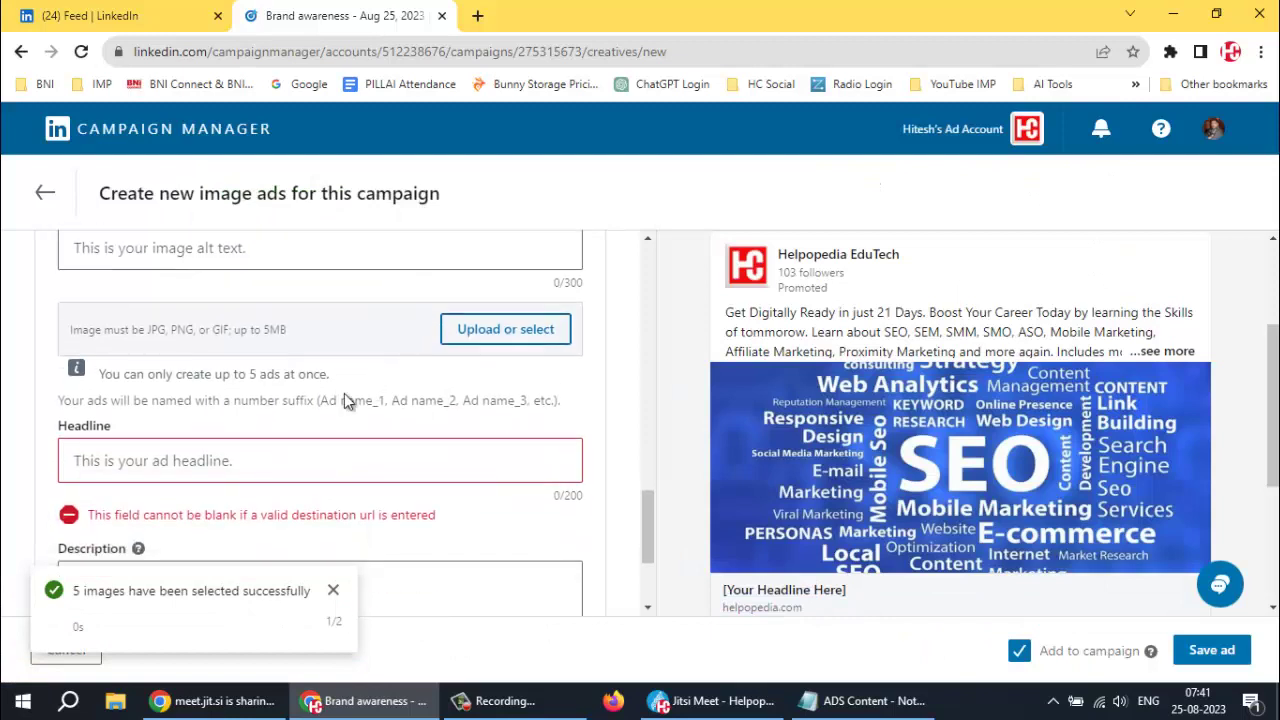
{"action": "scroll", "coordinate": [327, 392], "scroll_direction": "up", "scroll_amount": 1}
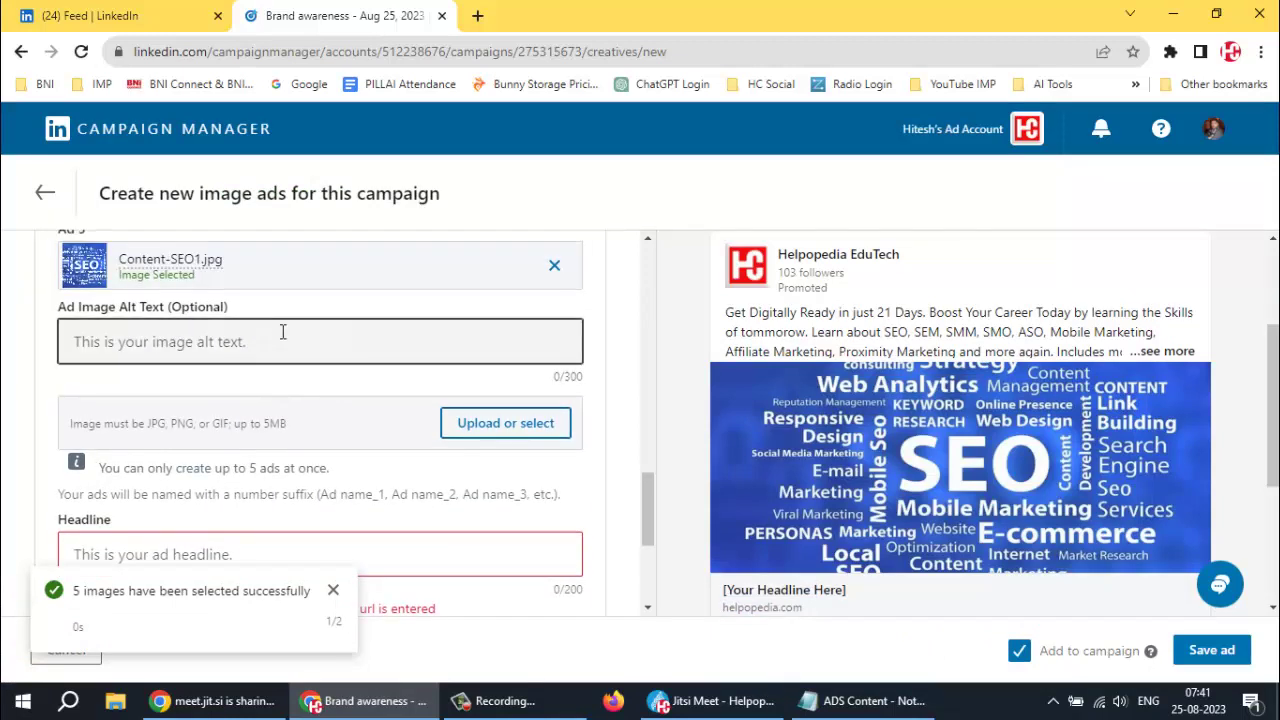
{"action": "scroll", "coordinate": [283, 332], "scroll_direction": "up", "scroll_amount": 2}
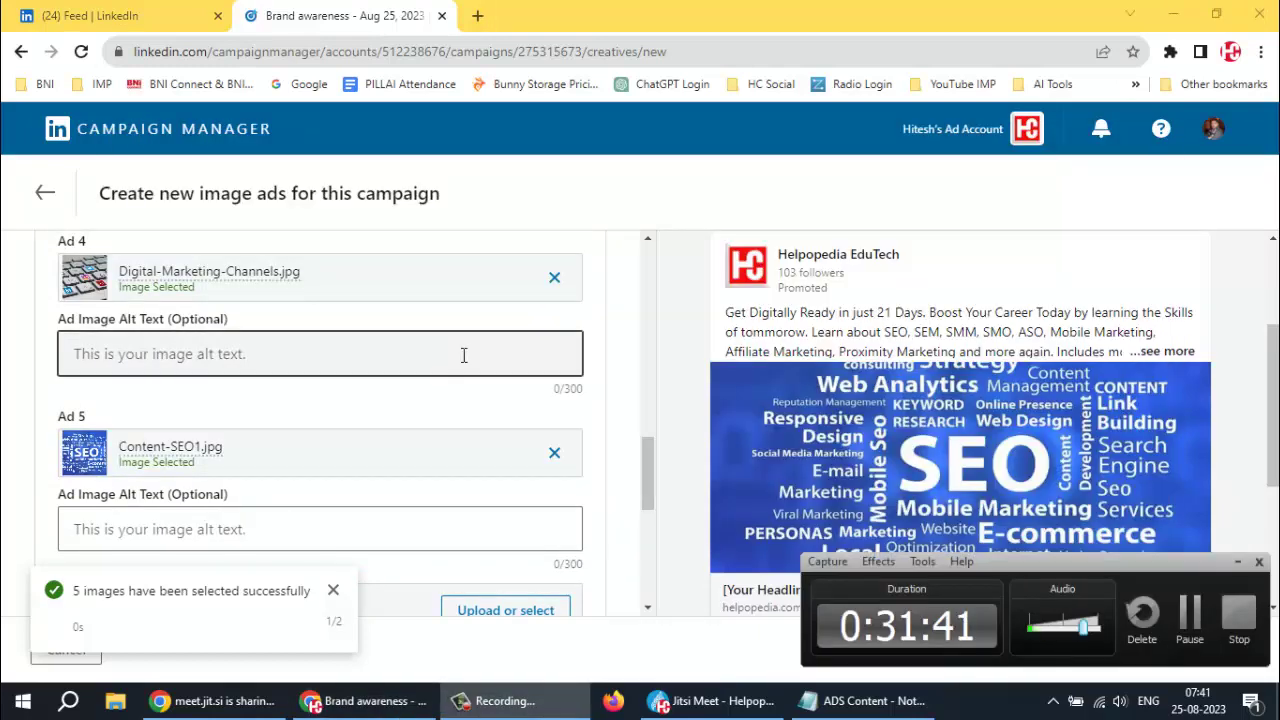
{"action": "left_click", "coordinate": [1236, 567]}
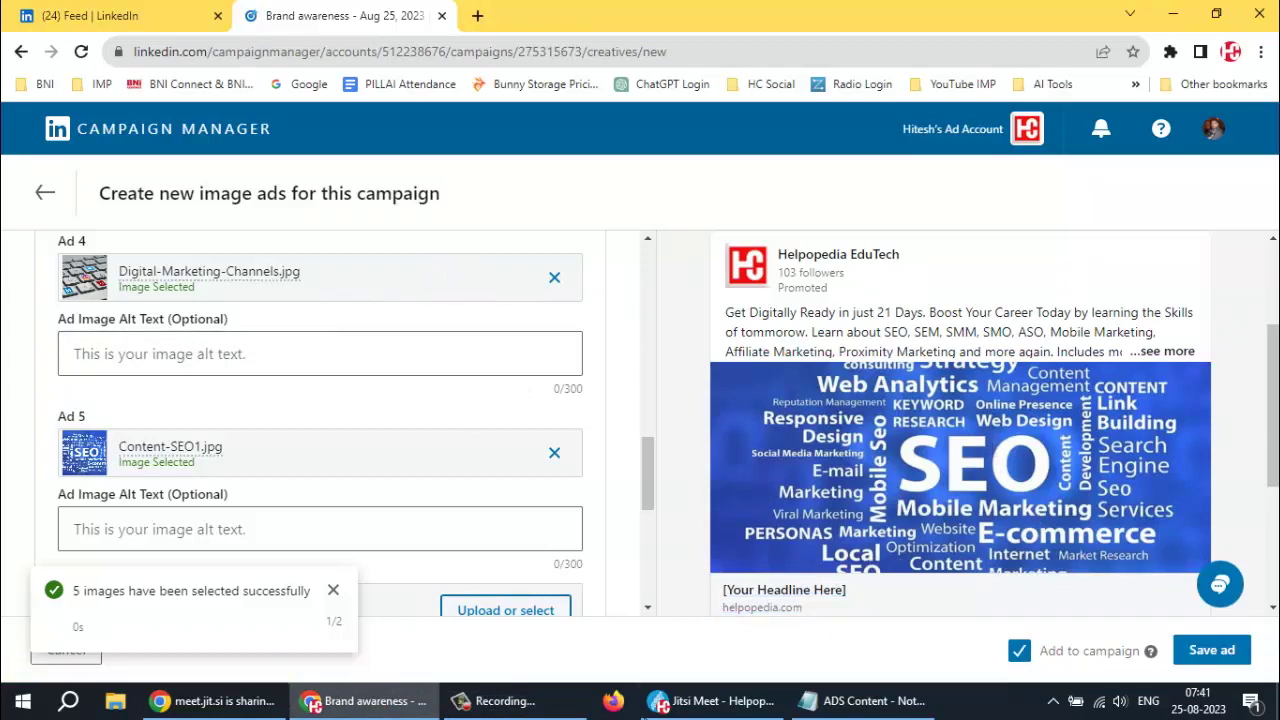
{"action": "left_click", "coordinate": [865, 700]}
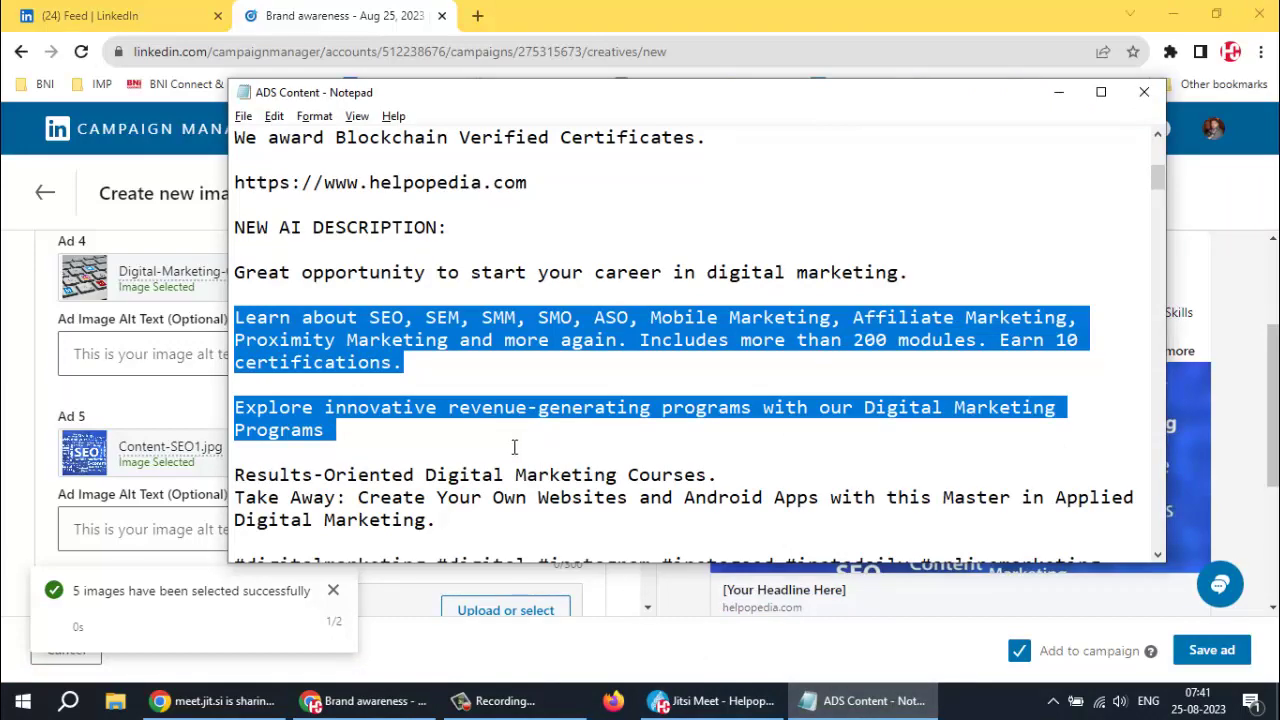
{"action": "left_click_drag", "start_coordinate": [482, 341], "coordinate": [467, 322]}
{"action": "scroll", "coordinate": [318, 340], "scroll_direction": "down", "scroll_amount": 9}
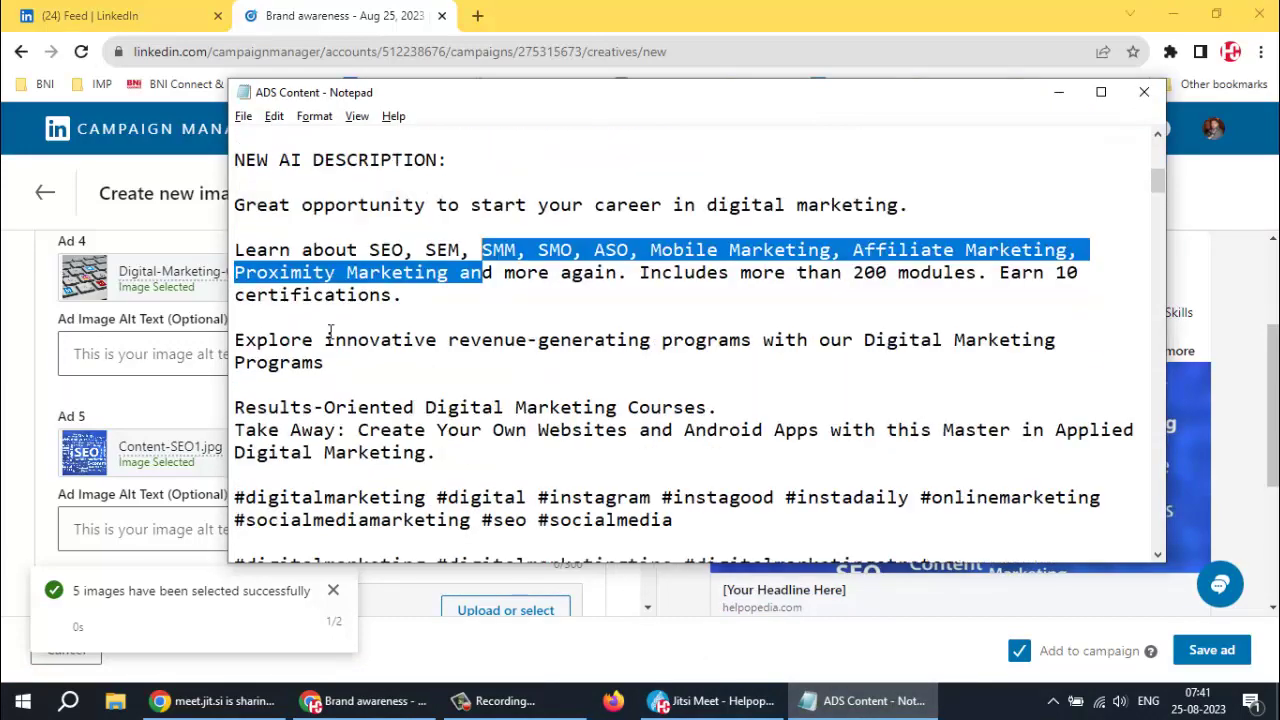
{"action": "scroll", "coordinate": [318, 340], "scroll_direction": "down", "scroll_amount": 3}
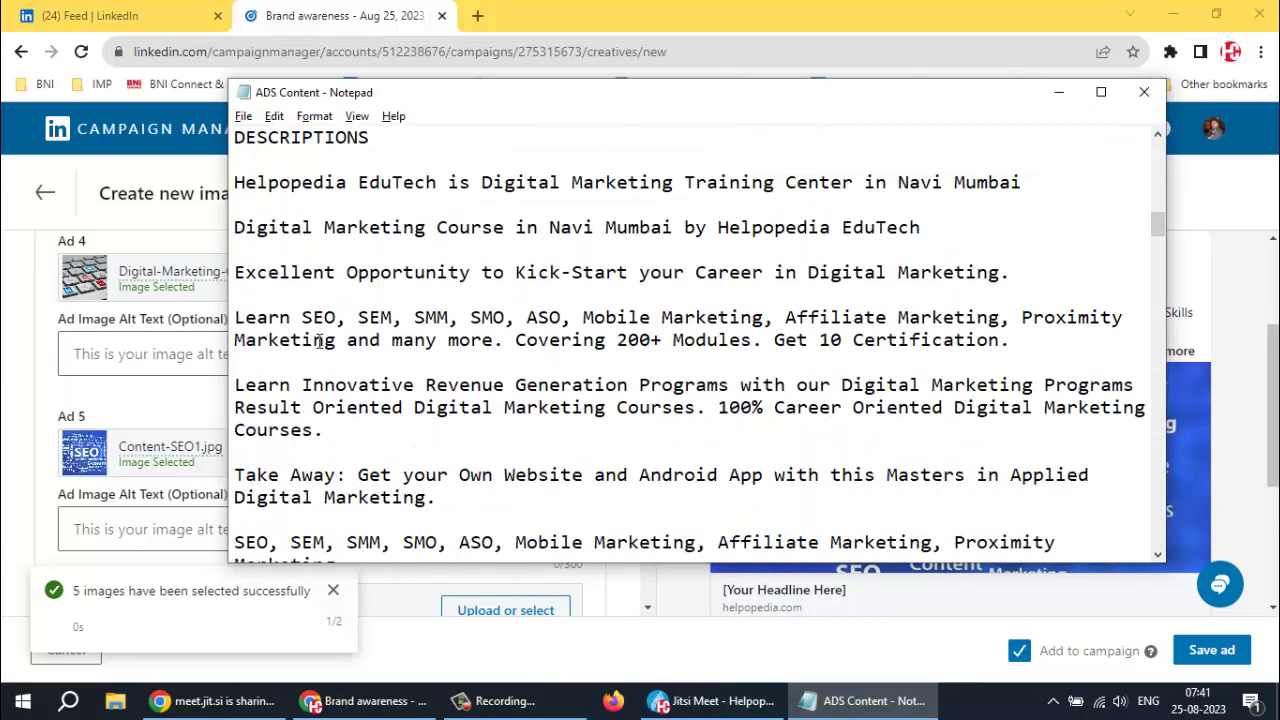
{"action": "left_click", "coordinate": [693, 706]}
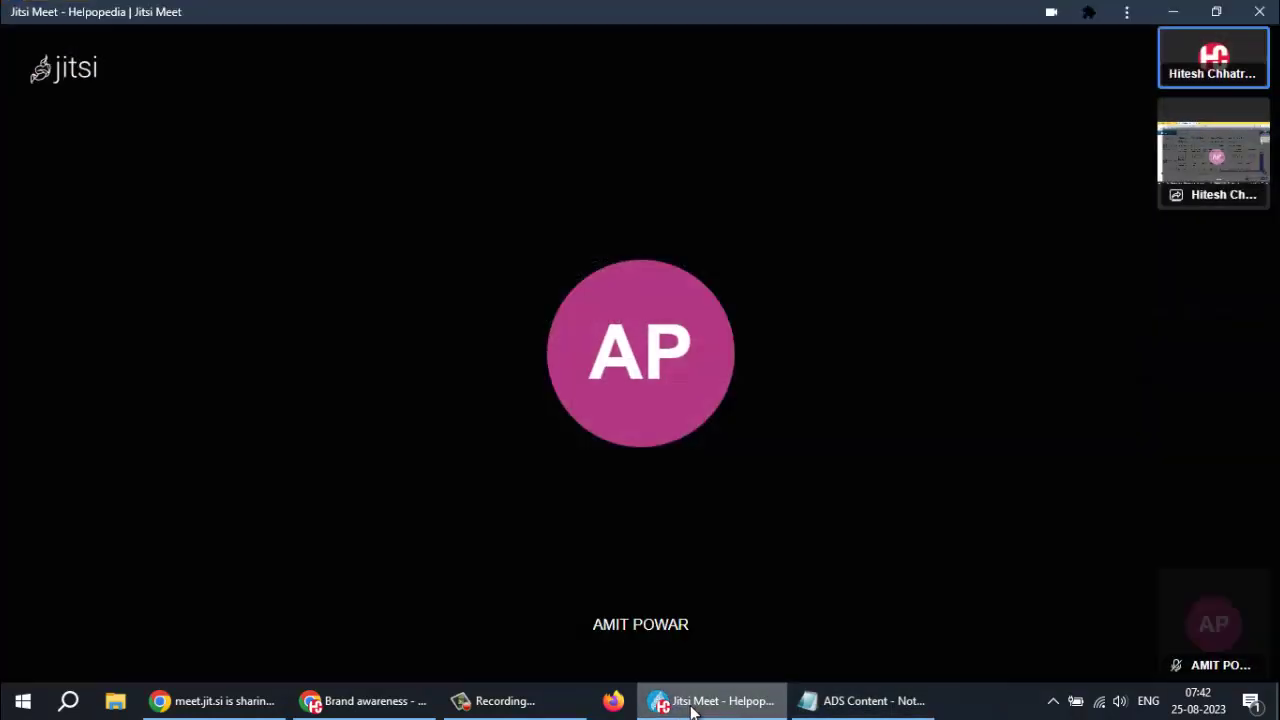
Lower the raised hand in the Jitsi Meet call and go back to the Brand awareness campaign page
{"action": "mouse_move", "coordinate": [689, 620]}
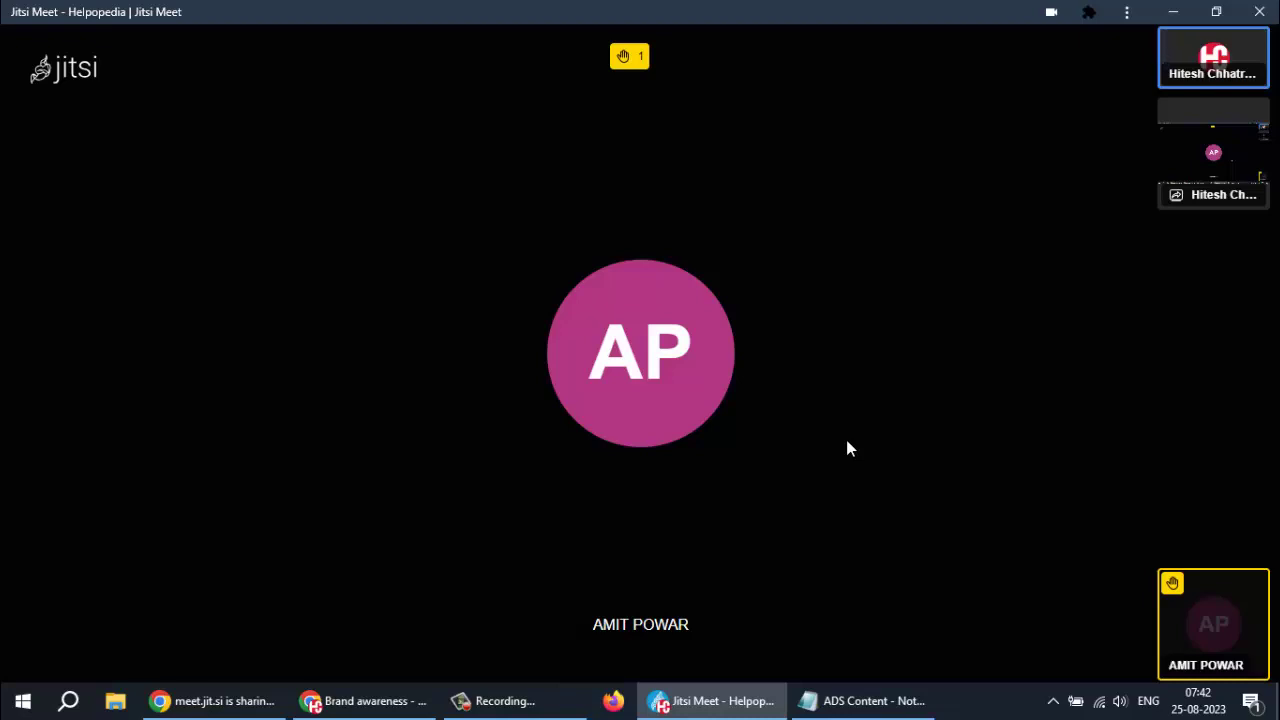
{"action": "mouse_move", "coordinate": [863, 430]}
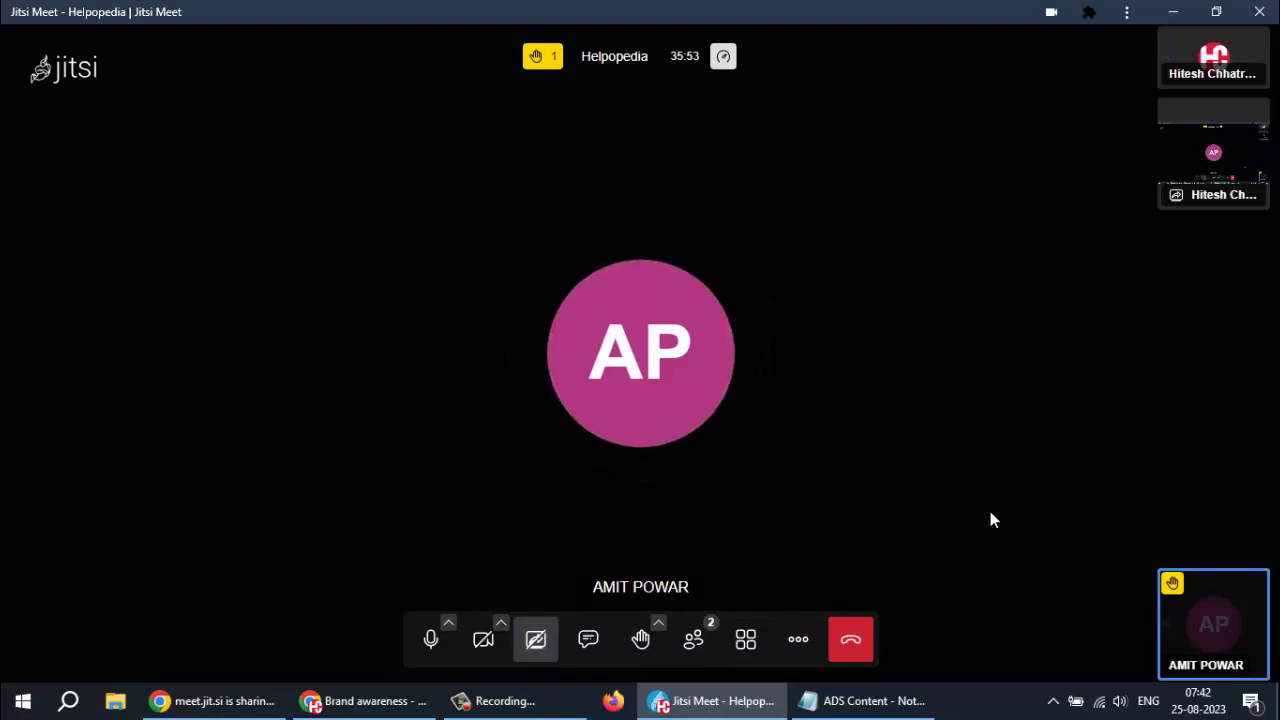
{"action": "left_click", "coordinate": [500, 700]}
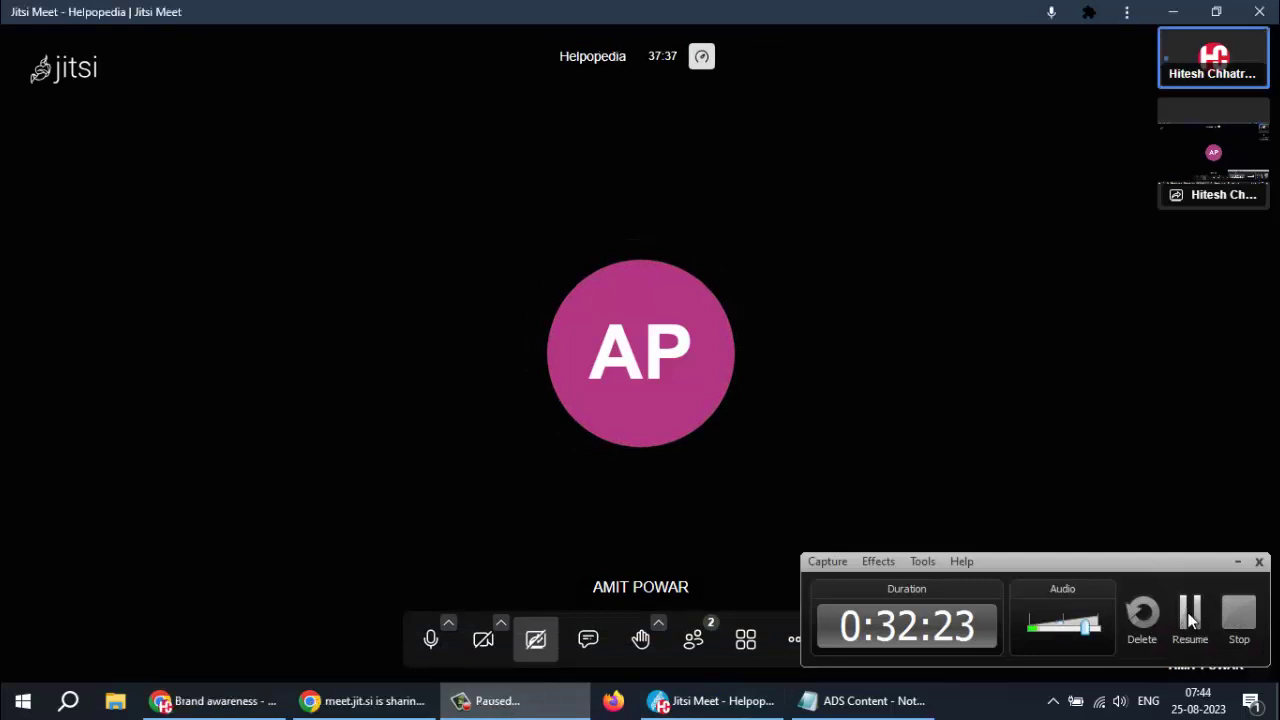
{"action": "left_click", "coordinate": [240, 704]}
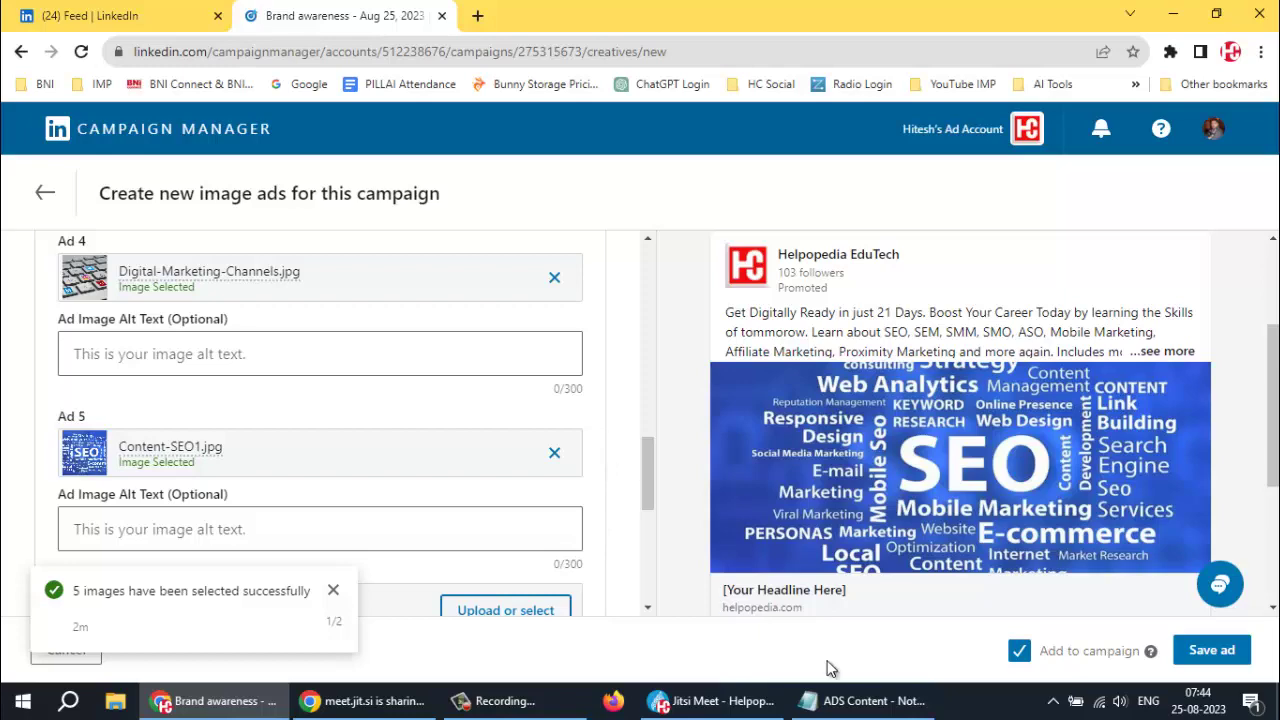
Select the 'Excellent Opportunity to Kick-Start your Career in Digital Marketing.' line in the ADS Content notes
{"action": "left_click", "coordinate": [860, 701]}
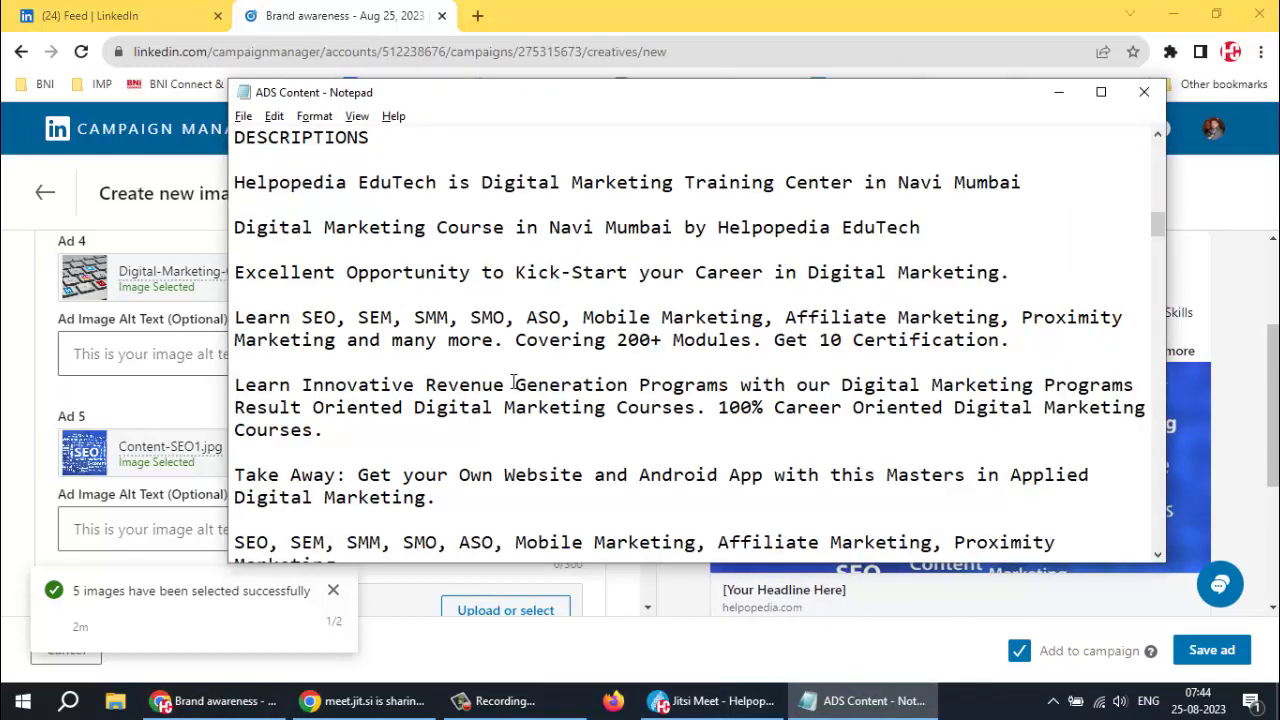
{"action": "scroll", "coordinate": [512, 383], "scroll_direction": "down", "scroll_amount": 2}
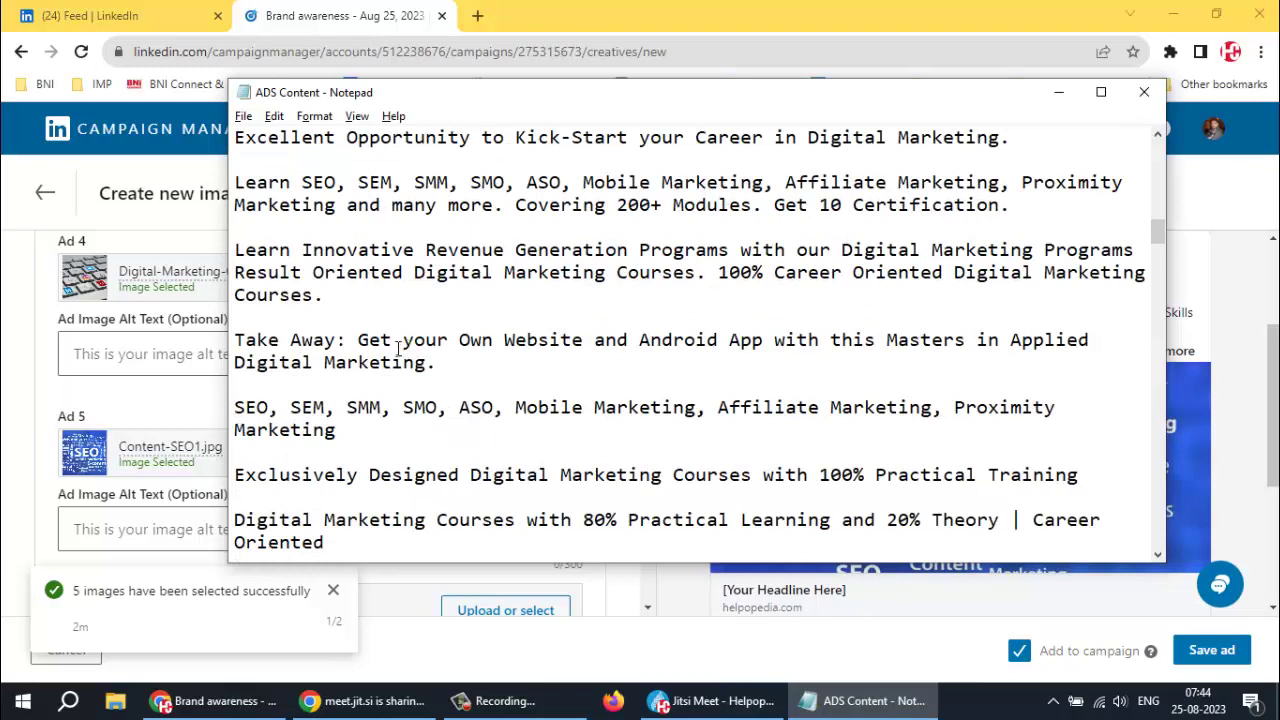
{"action": "scroll", "coordinate": [393, 337], "scroll_direction": "up", "scroll_amount": 1}
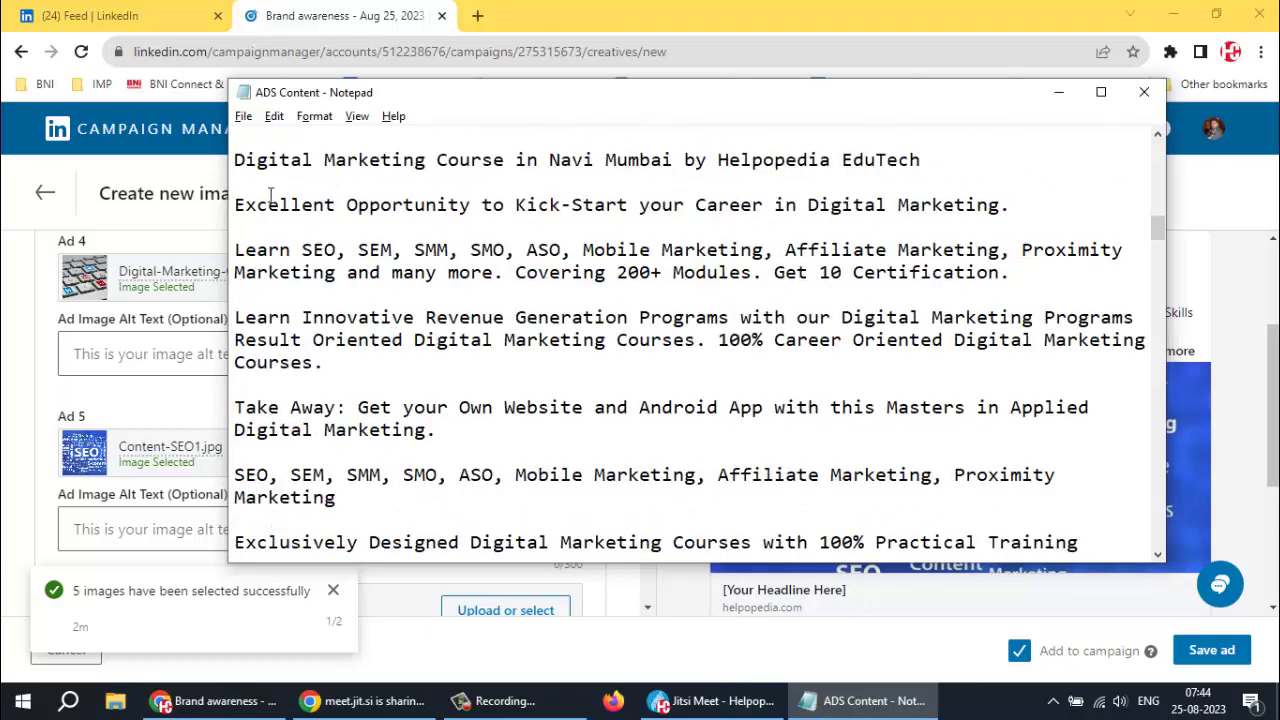
{"action": "left_click_drag", "start_coordinate": [234, 205], "coordinate": [1057, 204]}
{"action": "key", "text": "ctrl+c"}
{"action": "left_click", "coordinate": [1025, 183]}
Paste the 'Excellent Opportunity…' sentence as the alt text for Ads 1 and 2
{"action": "key", "text": "alt+Tab"}
{"action": "scroll", "coordinate": [150, 388], "scroll_direction": "up", "scroll_amount": 6}
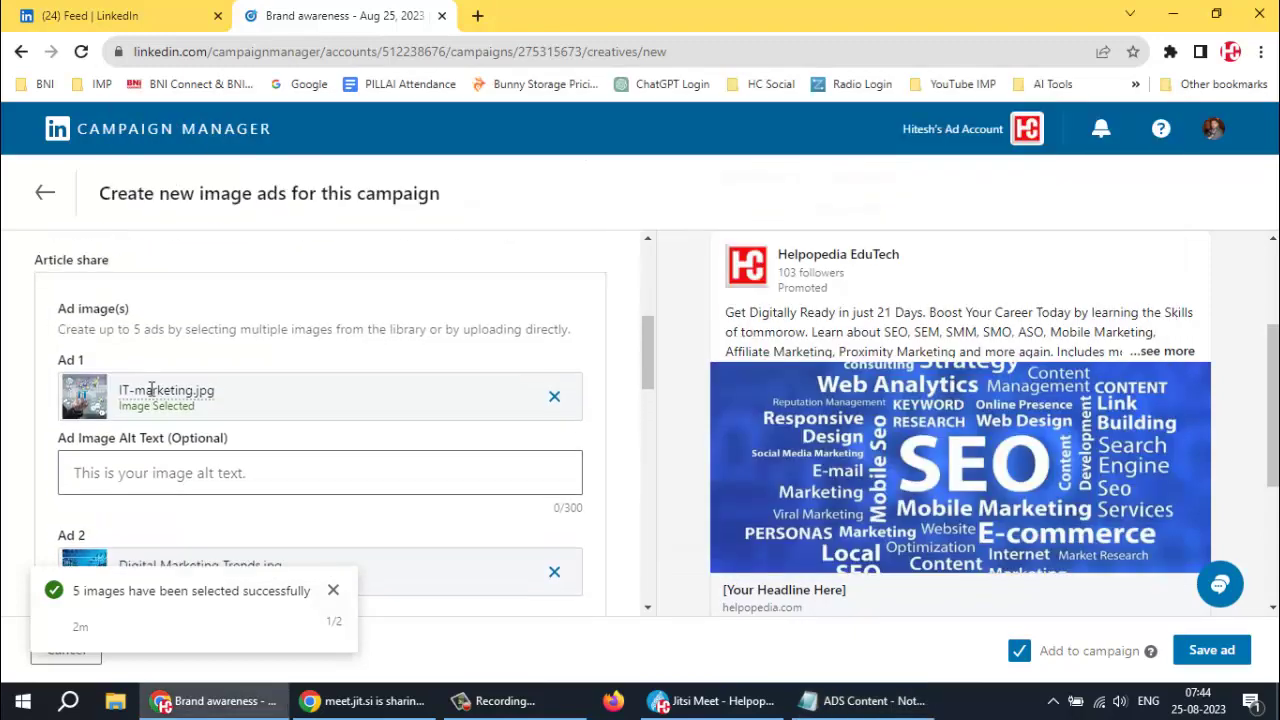
{"action": "scroll", "coordinate": [148, 395], "scroll_direction": "down", "scroll_amount": 2}
{"action": "left_click", "coordinate": [146, 390]}
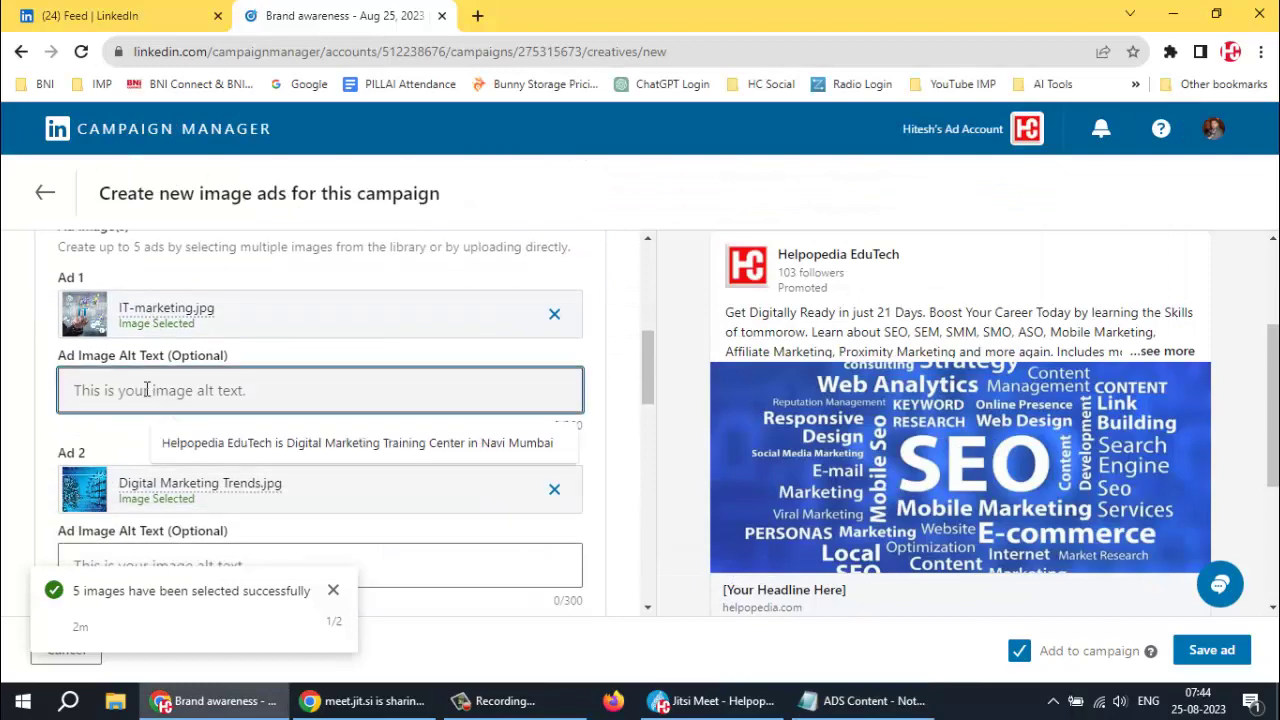
{"action": "key", "text": "ctrl+v"}
{"action": "scroll", "coordinate": [200, 370], "scroll_direction": "down", "scroll_amount": 4}
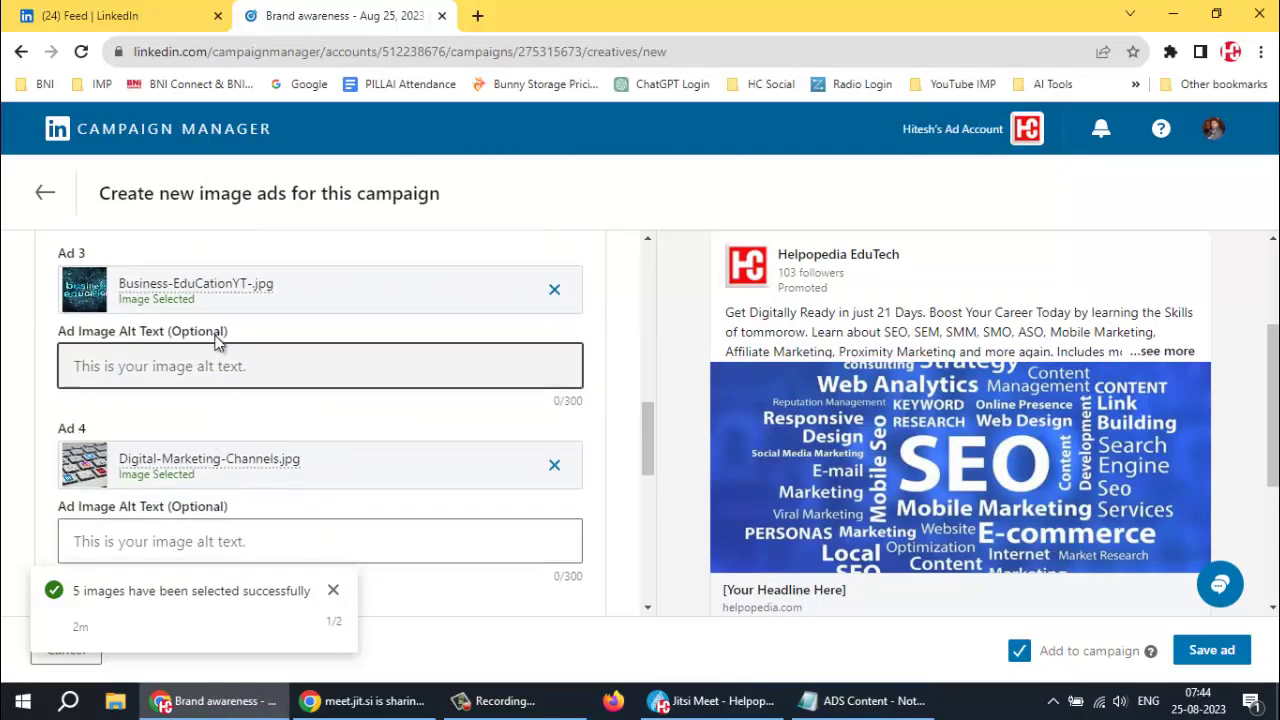
{"action": "scroll", "coordinate": [223, 354], "scroll_direction": "up", "scroll_amount": 1}
{"action": "left_click", "coordinate": [210, 287]}
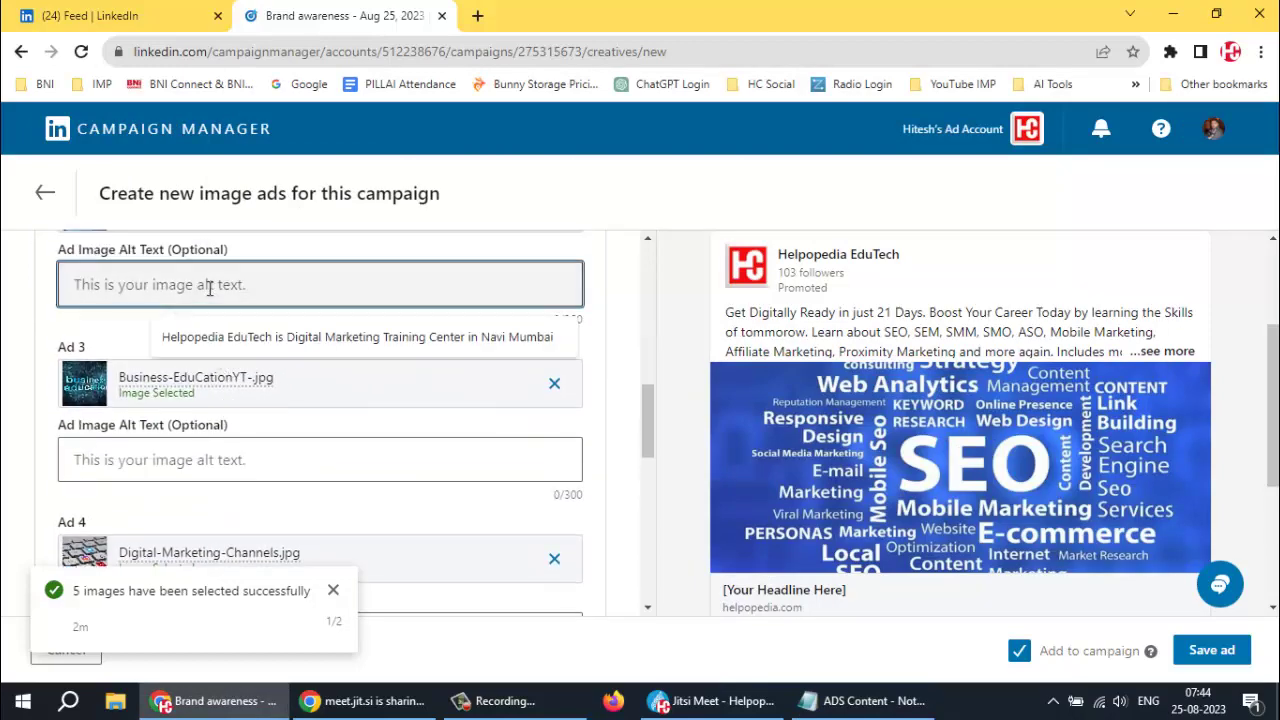
{"action": "key", "text": "ctrl+v"}
Paste the same sentence as the alt text for Ads 3, 4 and 5
{"action": "left_click", "coordinate": [205, 455]}
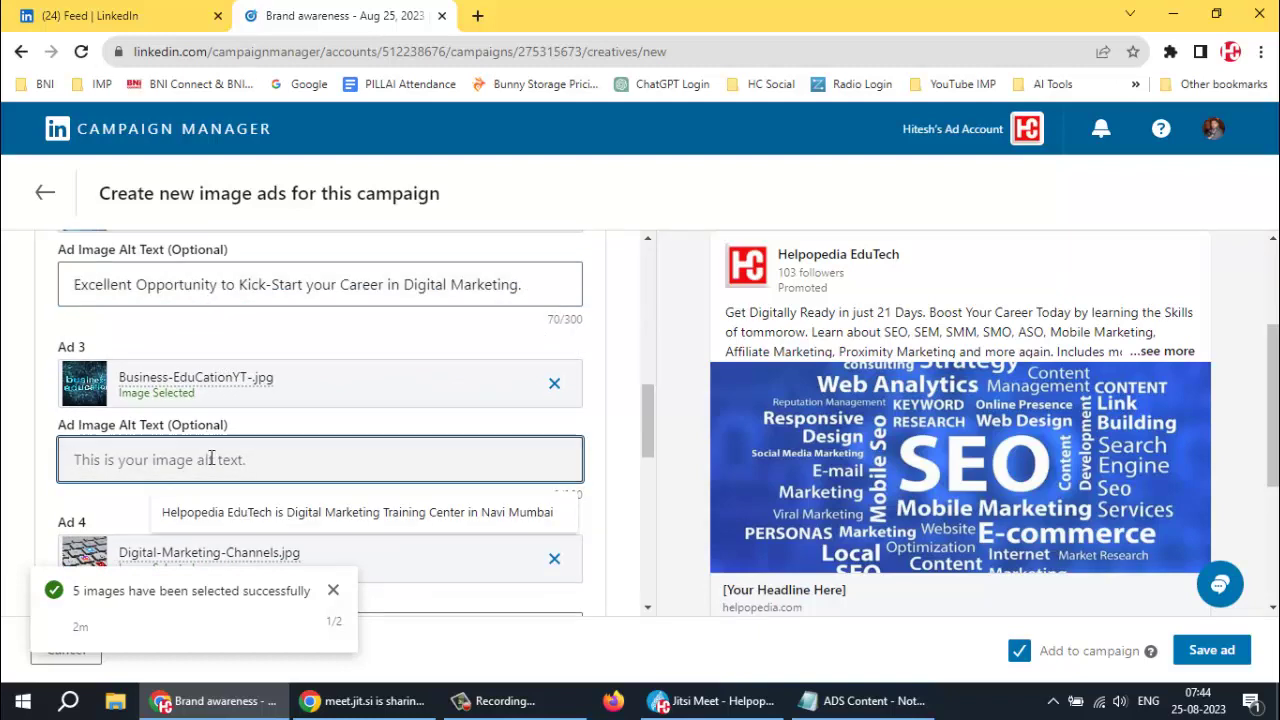
{"action": "key", "text": "ctrl+v"}
{"action": "scroll", "coordinate": [260, 384], "scroll_direction": "down", "scroll_amount": 2}
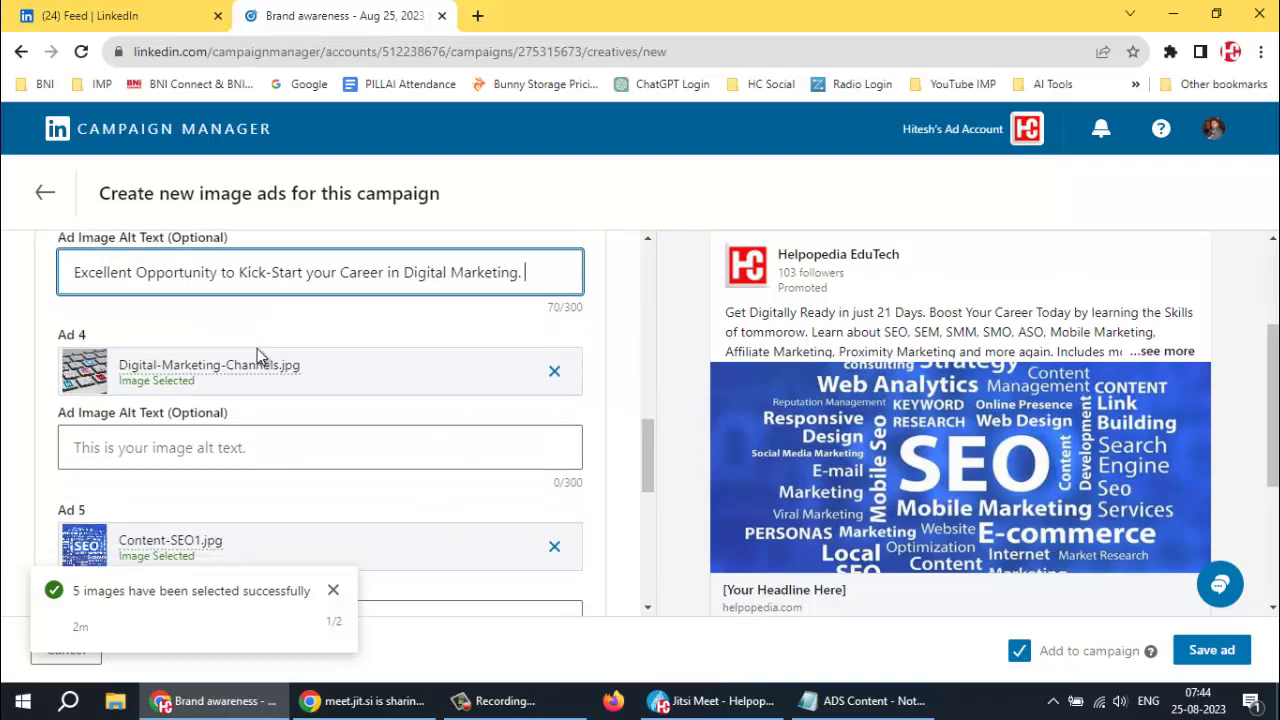
{"action": "left_click", "coordinate": [181, 452]}
{"action": "key", "text": "ctrl+v"}
{"action": "scroll", "coordinate": [175, 445], "scroll_direction": "down", "scroll_amount": 2}
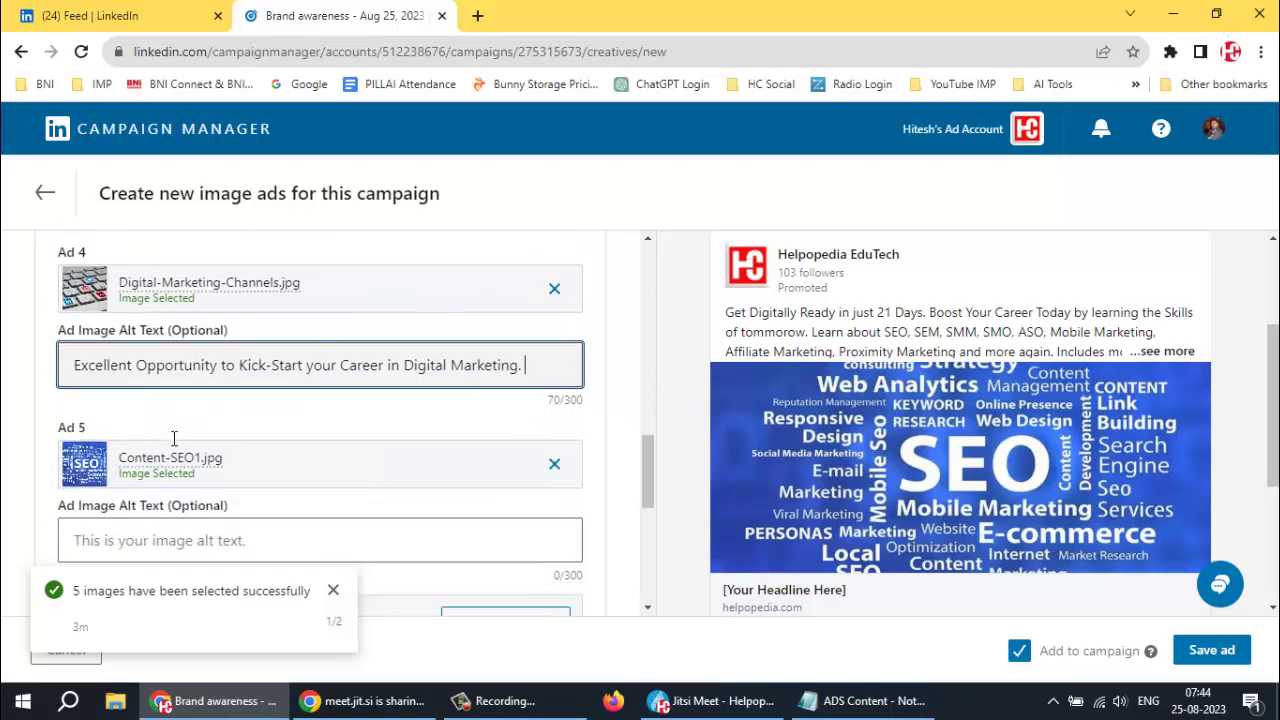
{"action": "left_click", "coordinate": [170, 437]}
{"action": "key", "text": "ctrl+v"}
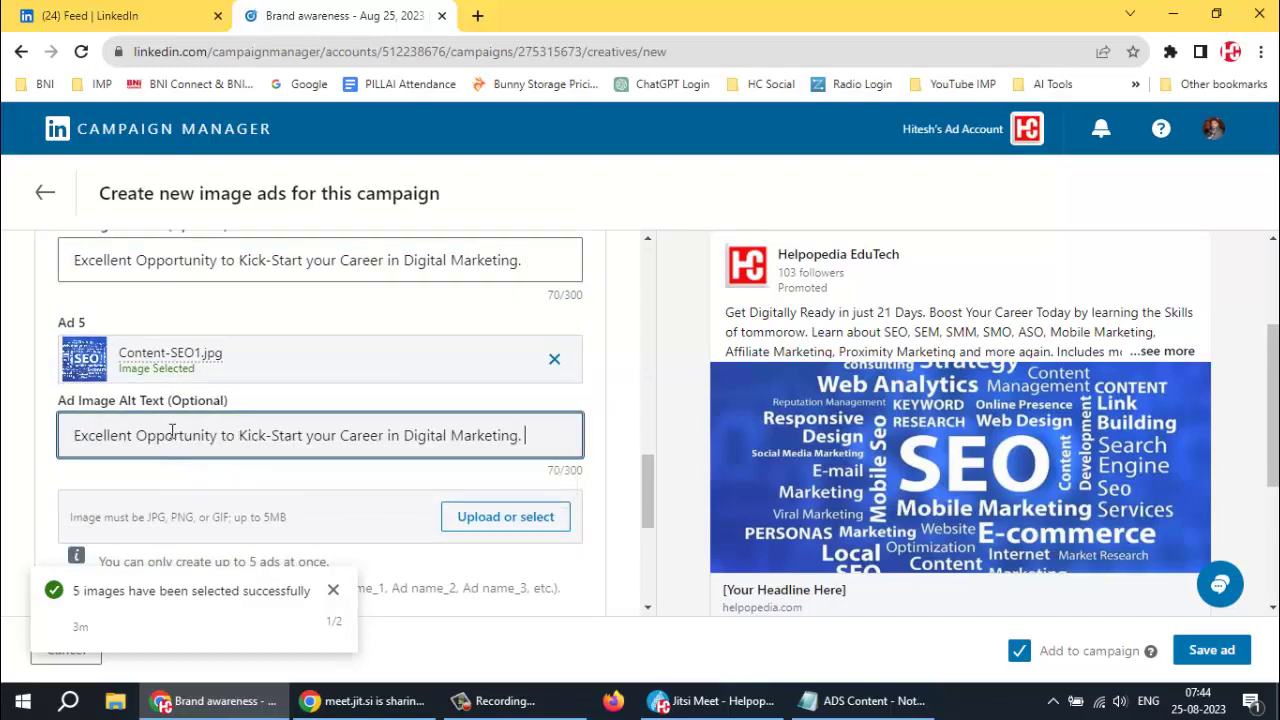
{"action": "scroll", "coordinate": [338, 428], "scroll_direction": "down", "scroll_amount": 2}
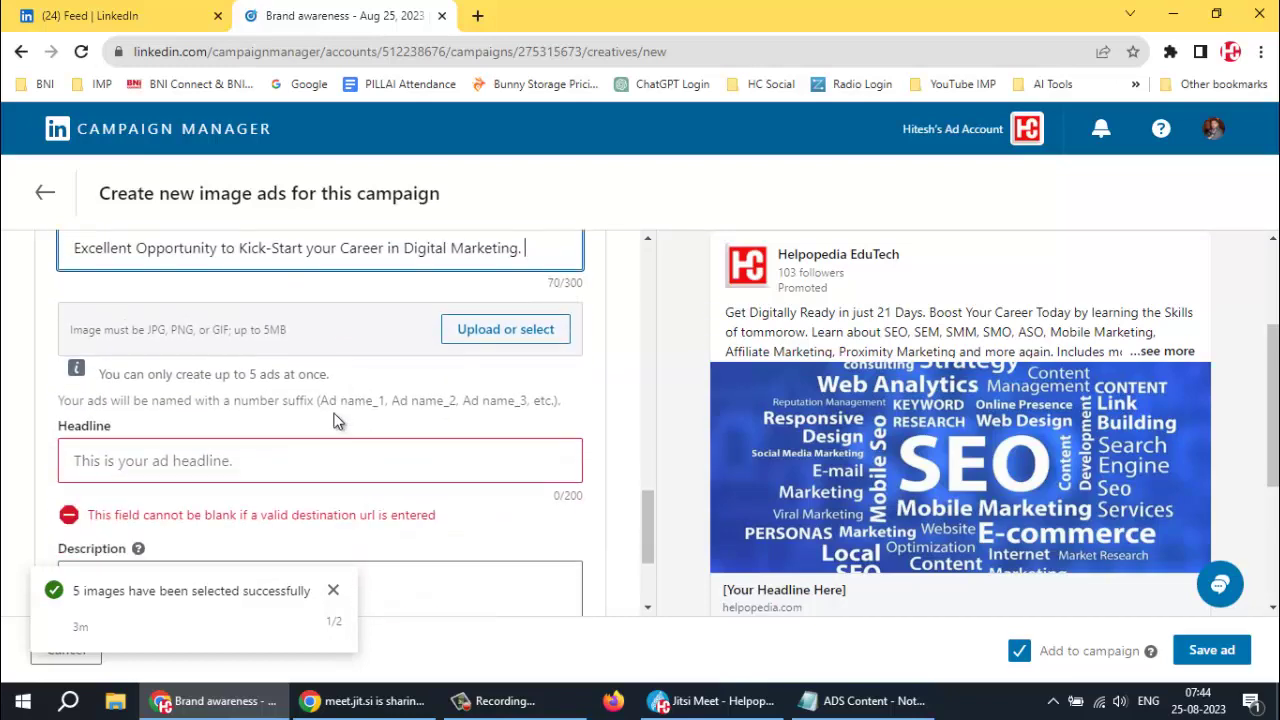
{"action": "scroll", "coordinate": [333, 400], "scroll_direction": "up", "scroll_amount": 5}
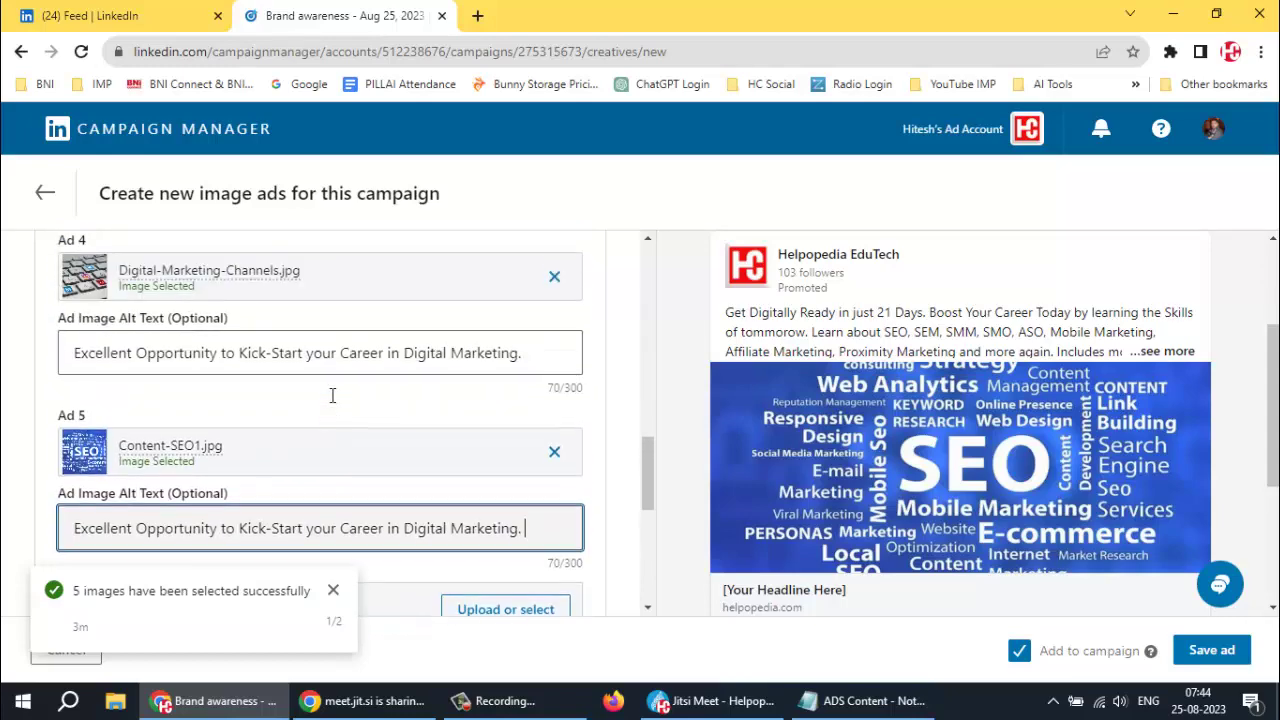
{"action": "scroll", "coordinate": [325, 380], "scroll_direction": "up", "scroll_amount": 2}
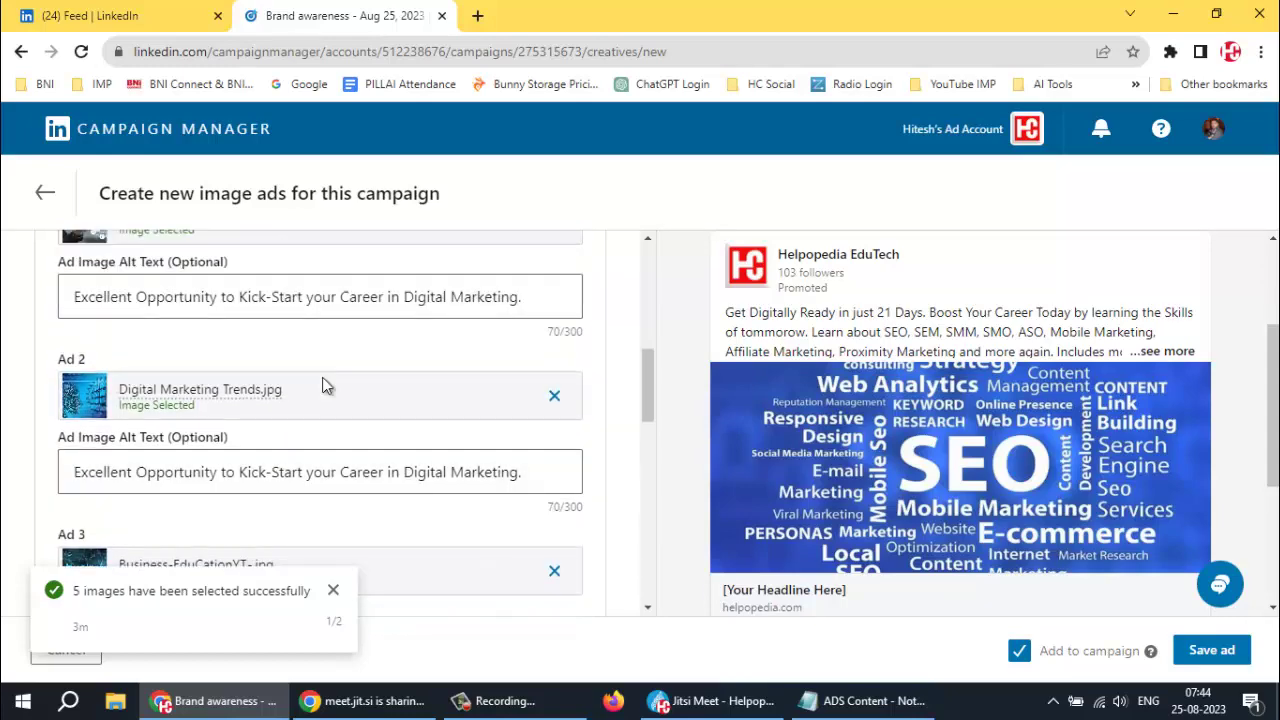
{"action": "scroll", "coordinate": [323, 380], "scroll_direction": "down", "scroll_amount": 5}
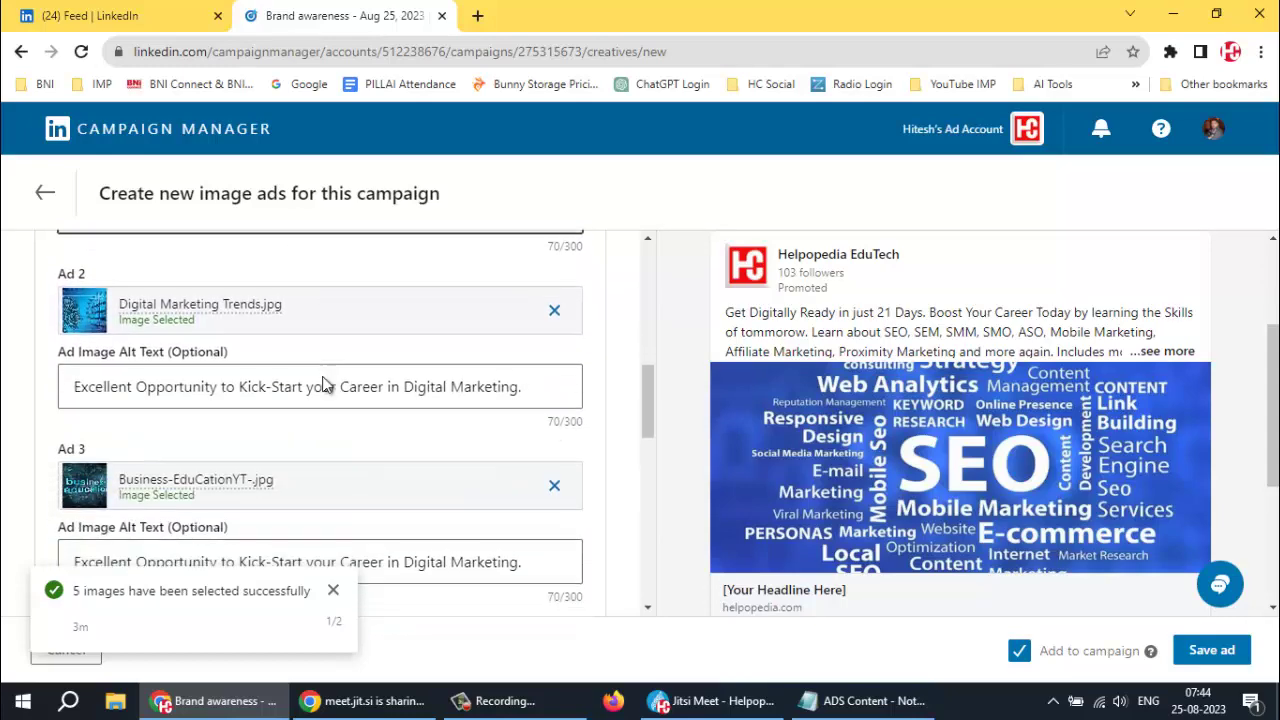
{"action": "scroll", "coordinate": [322, 380], "scroll_direction": "down", "scroll_amount": 6}
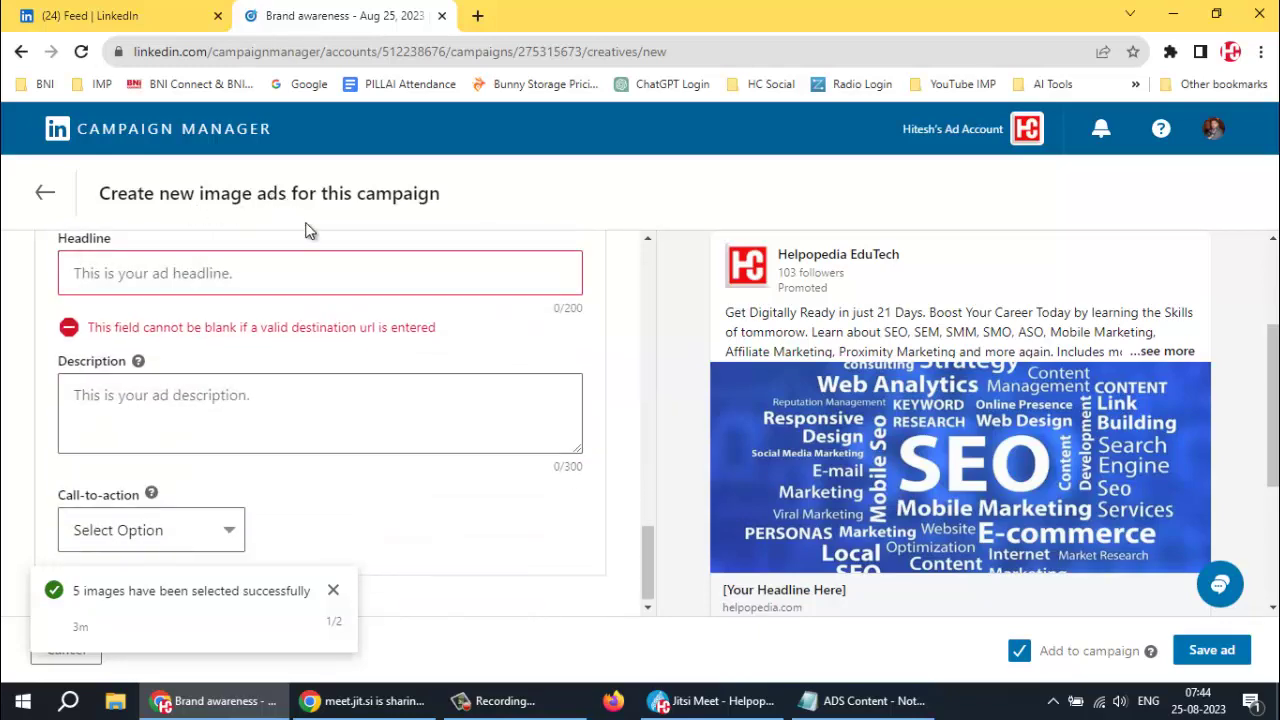
Copy 'Helpopedia EduTech is Digital Marketing Training Center in Navi Mumbai' from the notes into the Headline field
{"action": "left_click", "coordinate": [201, 273]}
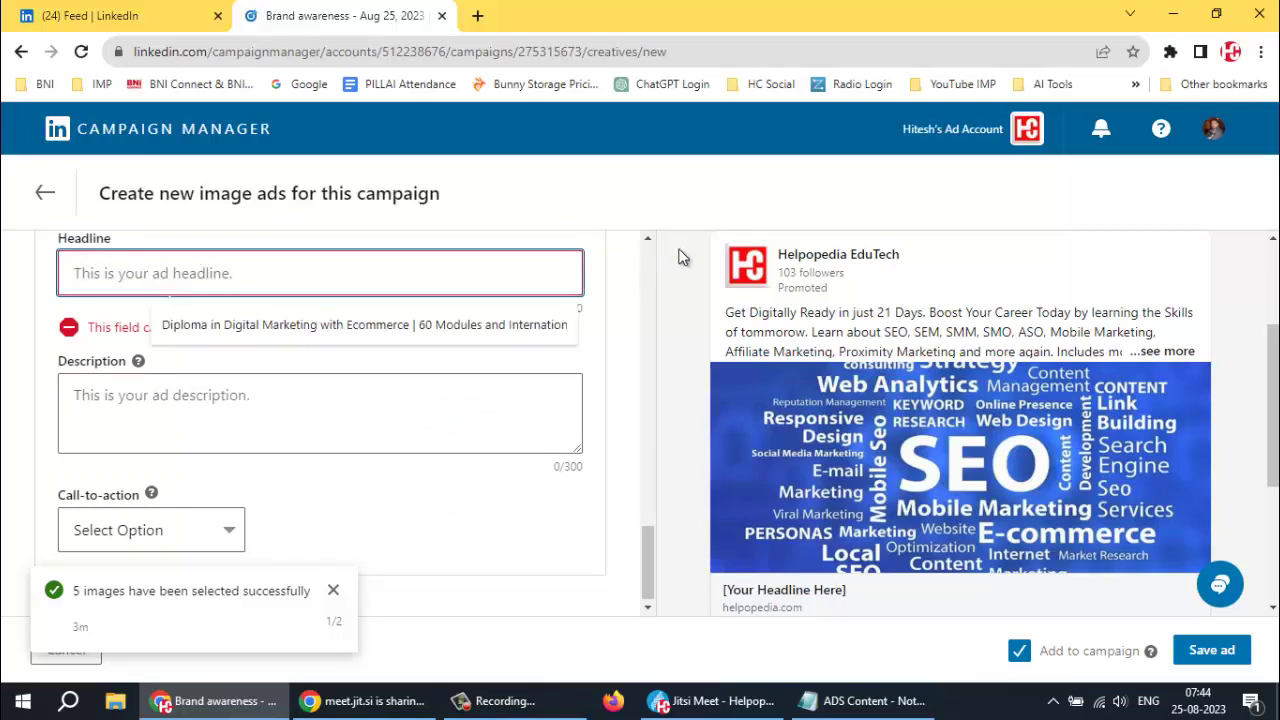
{"action": "left_click", "coordinate": [595, 240]}
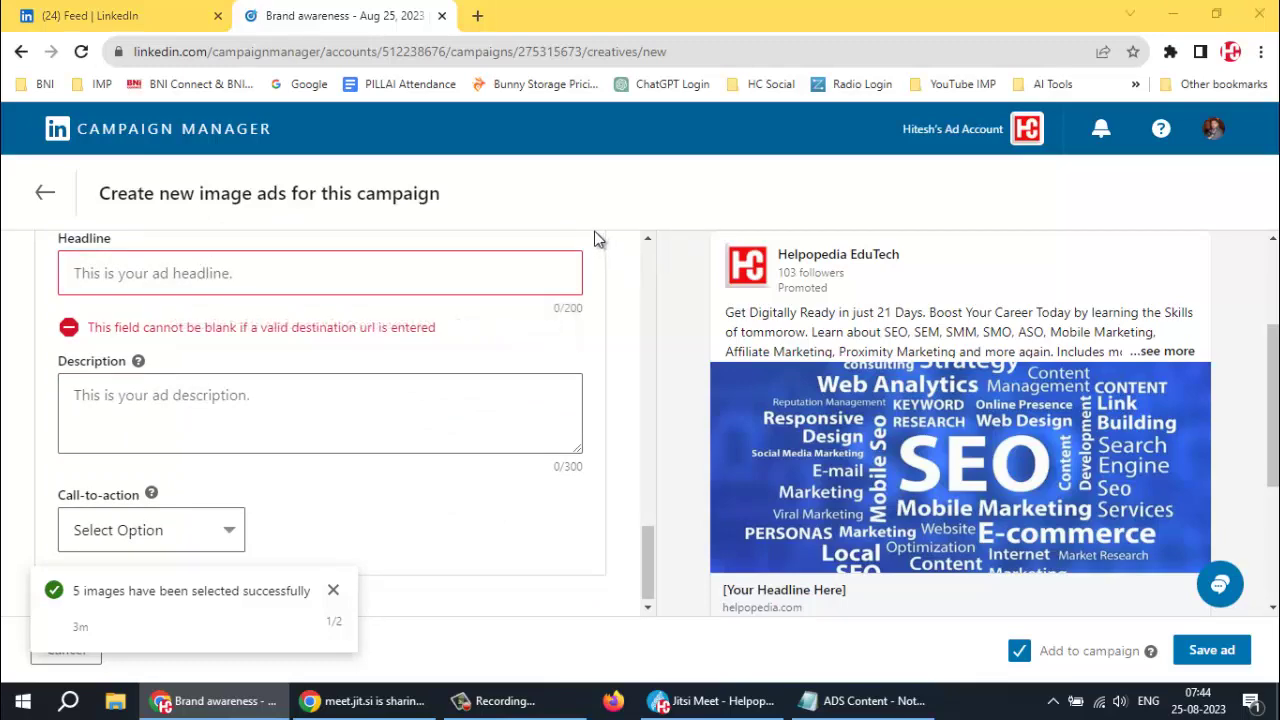
{"action": "key", "text": "alt+Tab"}
{"action": "scroll", "coordinate": [302, 333], "scroll_direction": "up", "scroll_amount": 2}
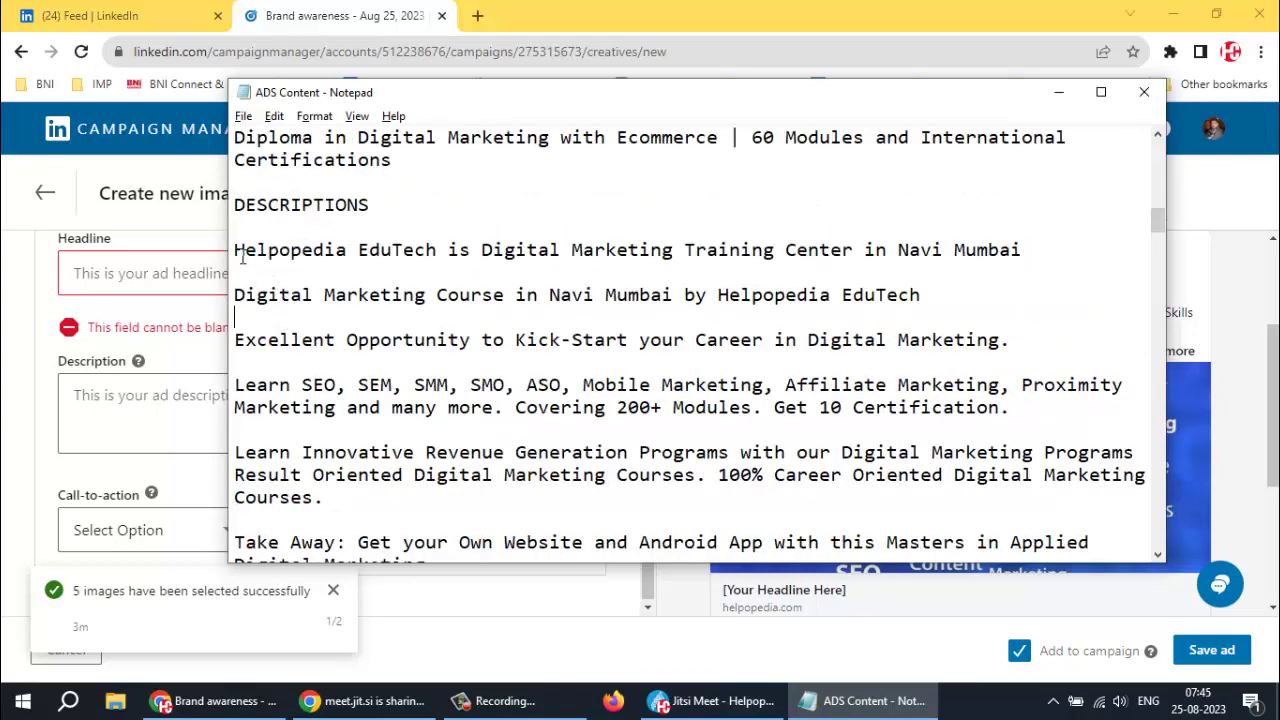
{"action": "left_click_drag", "start_coordinate": [237, 249], "coordinate": [1060, 241]}
{"action": "key", "text": "ctrl+c"}
{"action": "key", "text": "alt+Tab"}
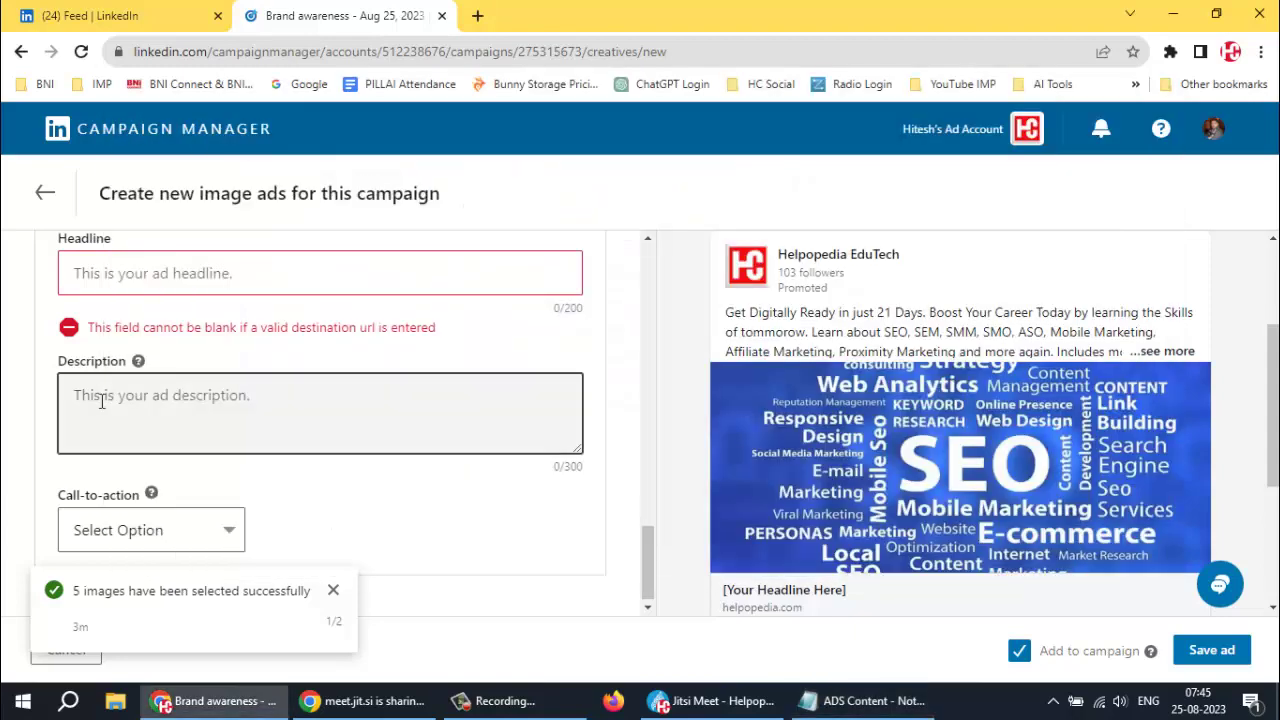
{"action": "left_click", "coordinate": [142, 266]}
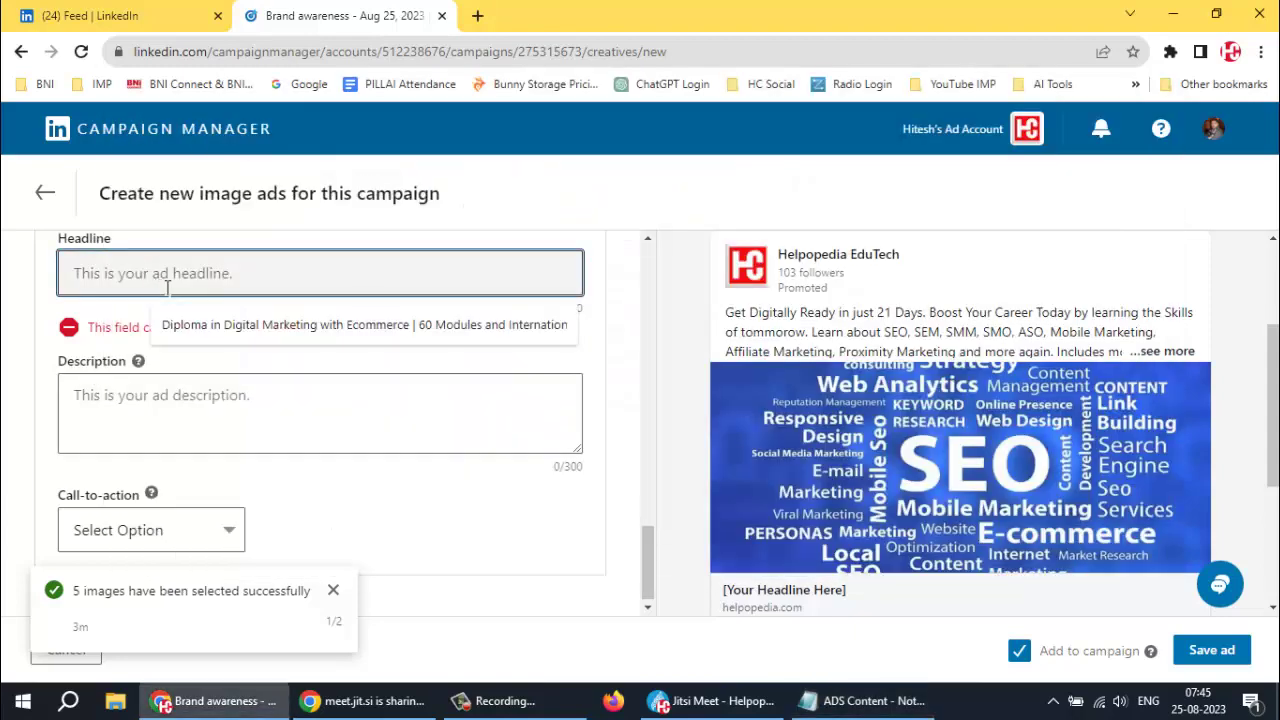
{"action": "key", "text": "ctrl+v"}
{"action": "left_click", "coordinate": [480, 349]}
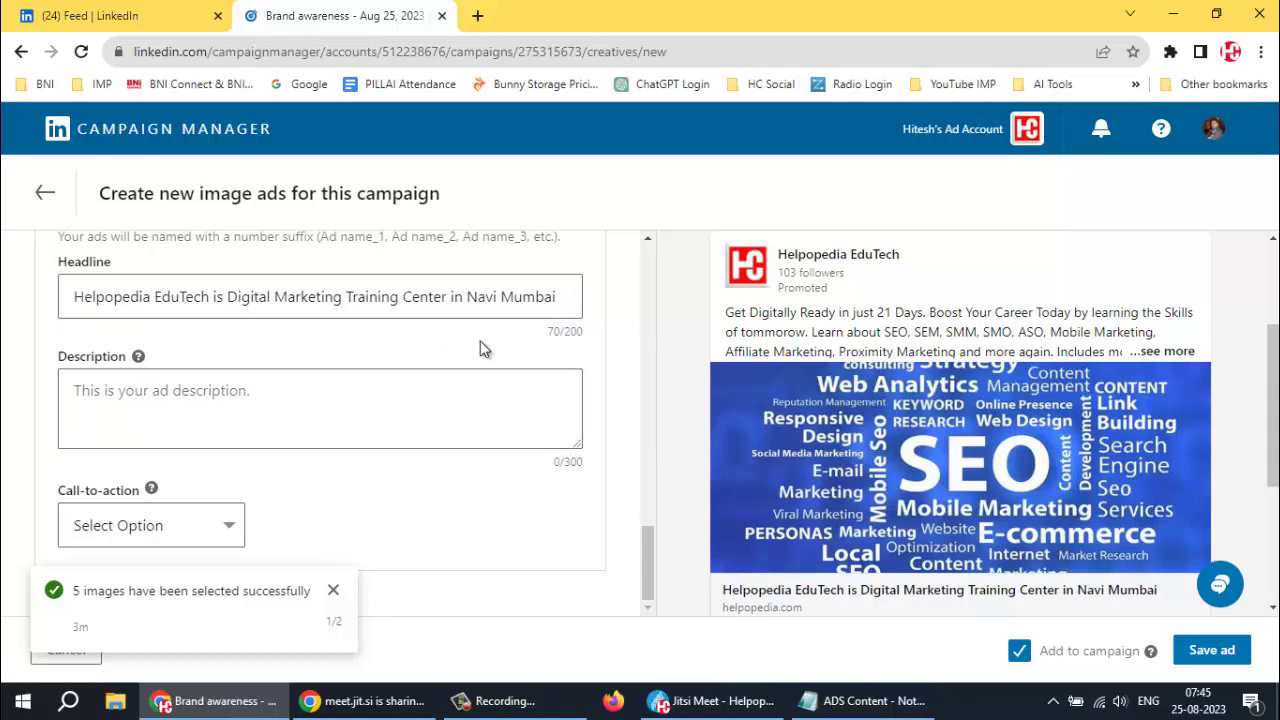
Paste the Learn SEO paragraph from the notes into the ad description
{"action": "left_click", "coordinate": [200, 395]}
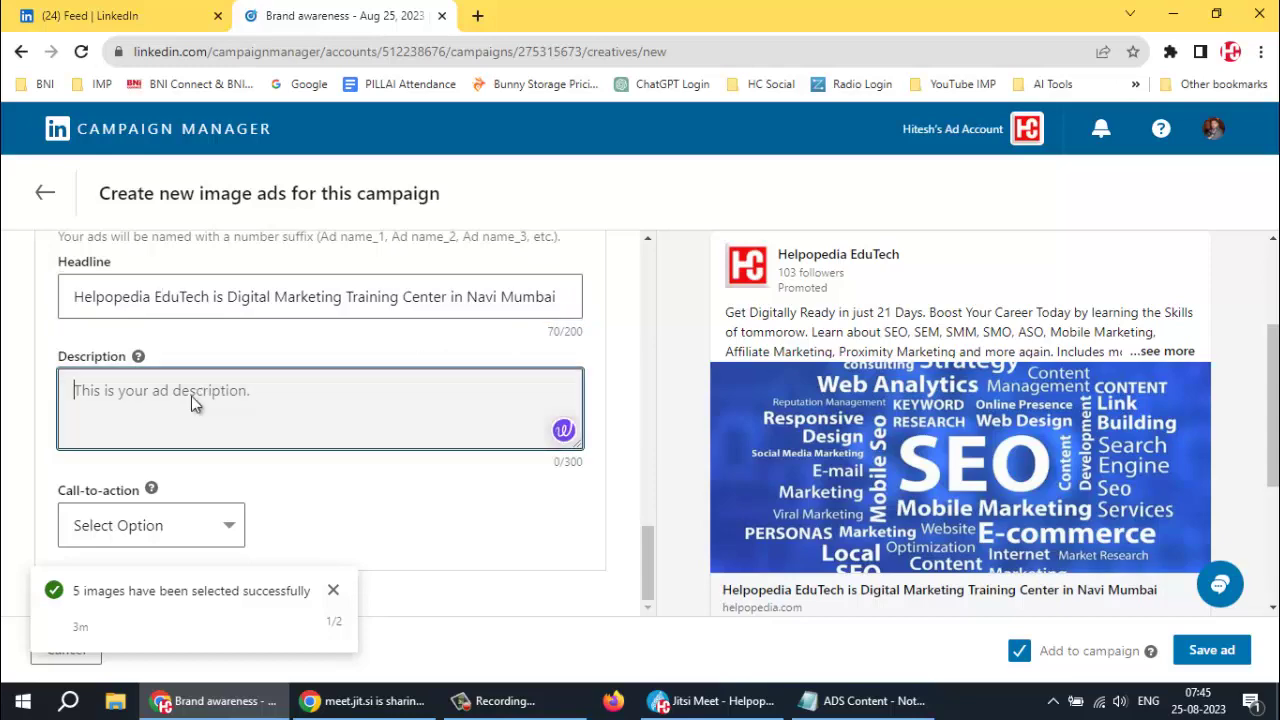
{"action": "key", "text": "alt+Tab"}
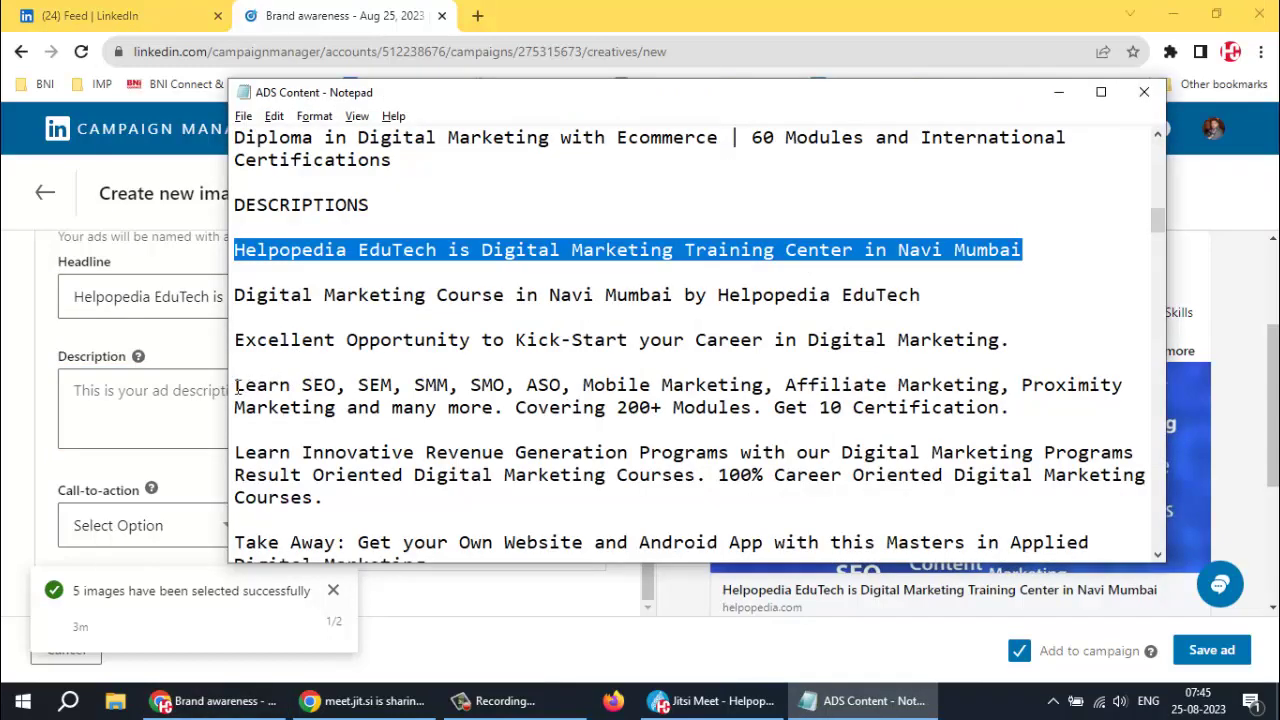
{"action": "left_click", "coordinate": [235, 384]}
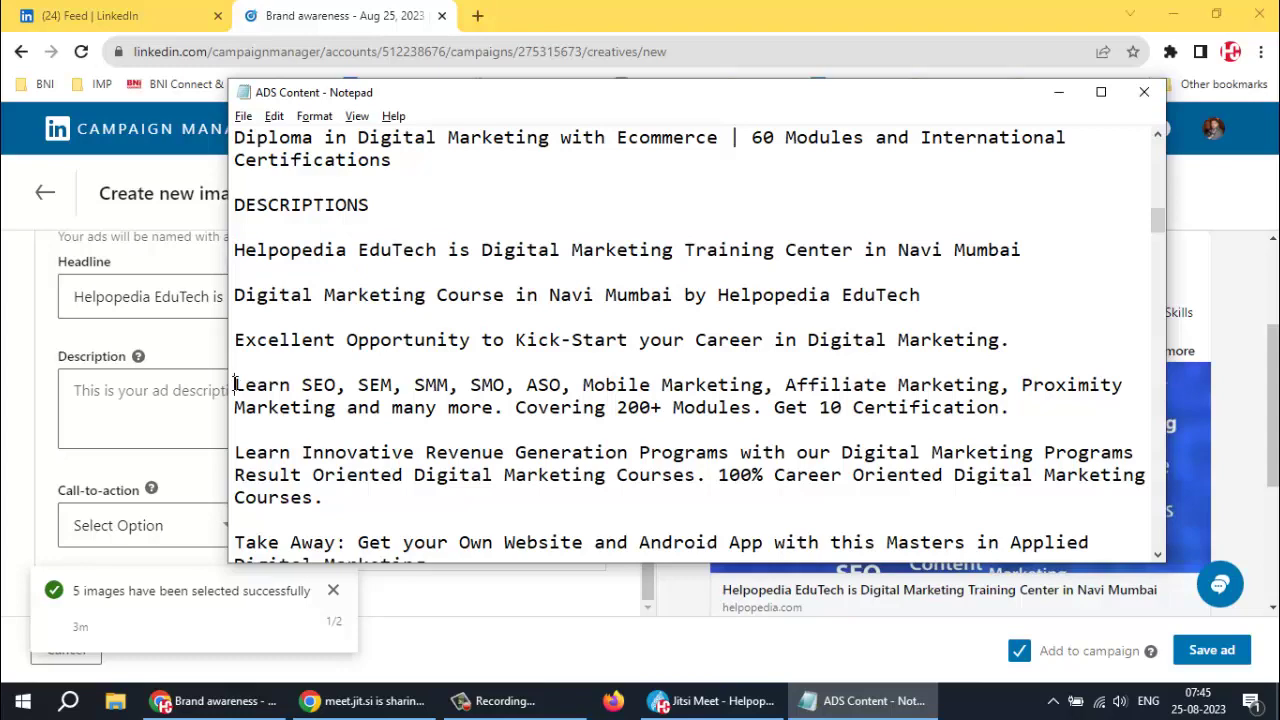
{"action": "left_click_drag", "start_coordinate": [235, 384], "coordinate": [1046, 403]}
{"action": "key", "text": "ctrl+c"}
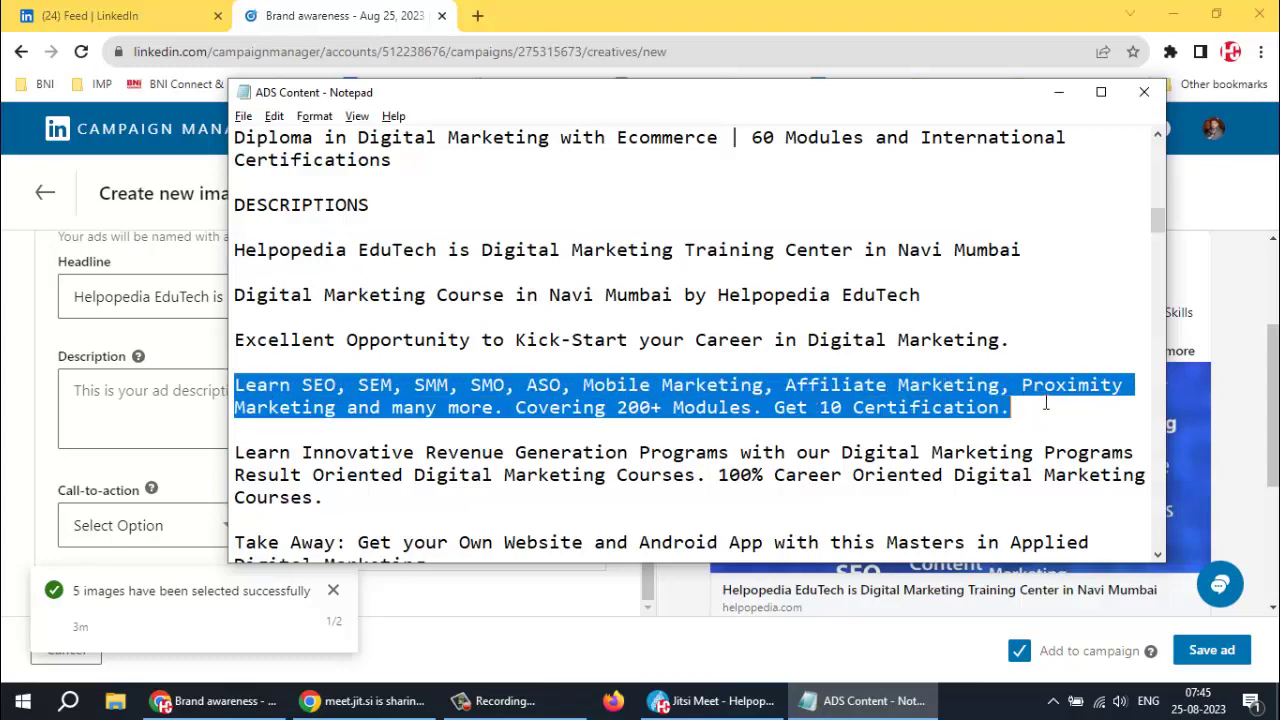
{"action": "key", "text": "alt+Tab"}
{"action": "left_click", "coordinate": [180, 408]}
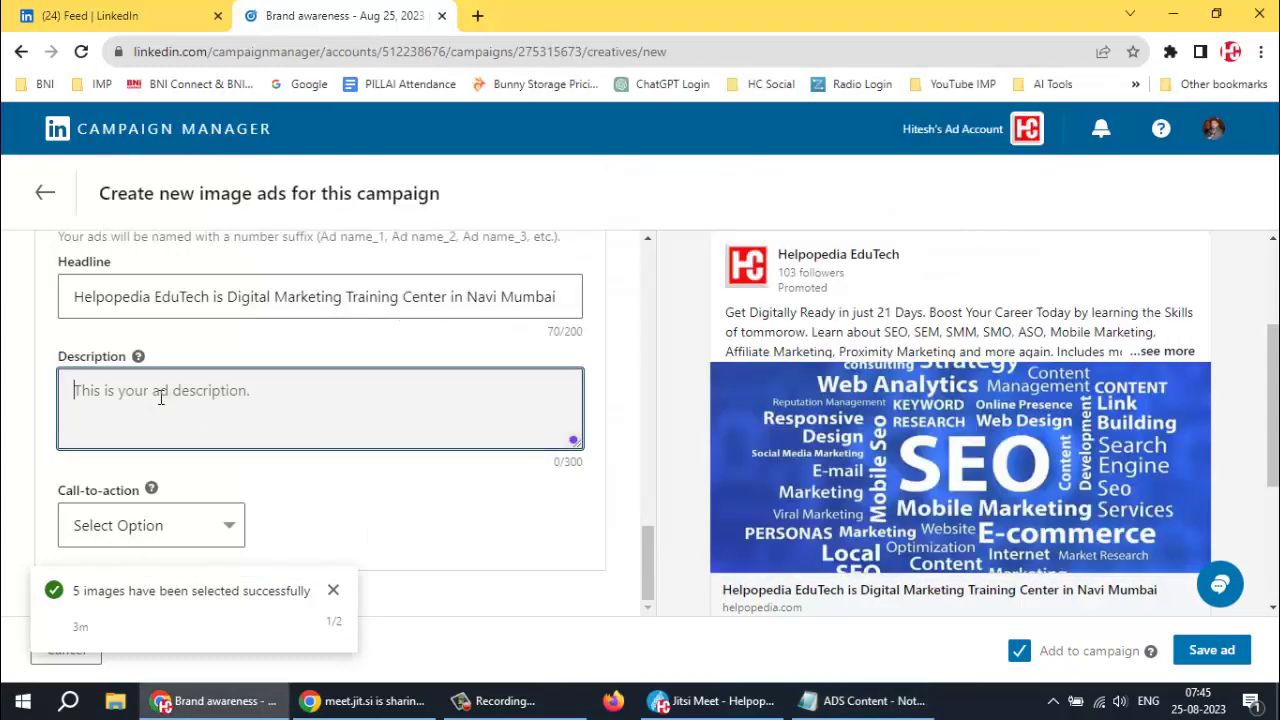
{"action": "key", "text": "ctrl+v"}
Add the Get Digitally Ready line on a new line below the description paragraph
{"action": "key", "text": "alt+Tab"}
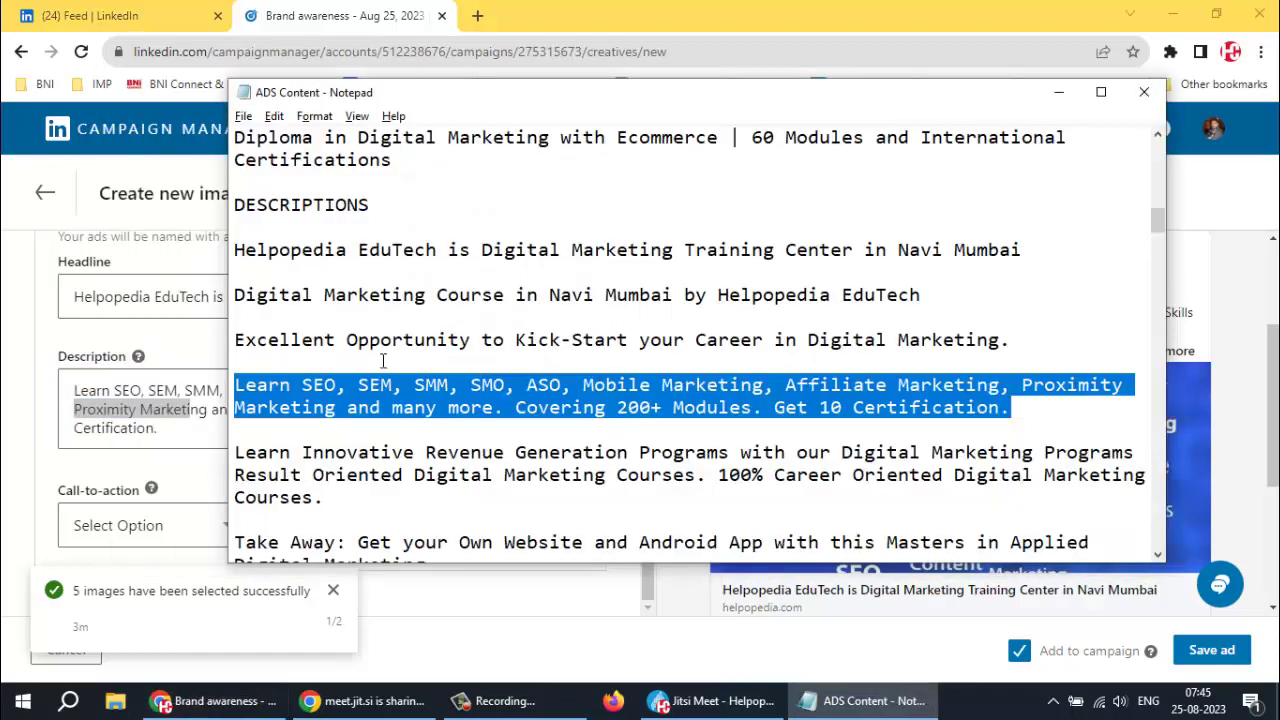
{"action": "scroll", "coordinate": [375, 364], "scroll_direction": "down", "scroll_amount": 2}
{"action": "scroll", "coordinate": [326, 350], "scroll_direction": "up", "scroll_amount": 1}
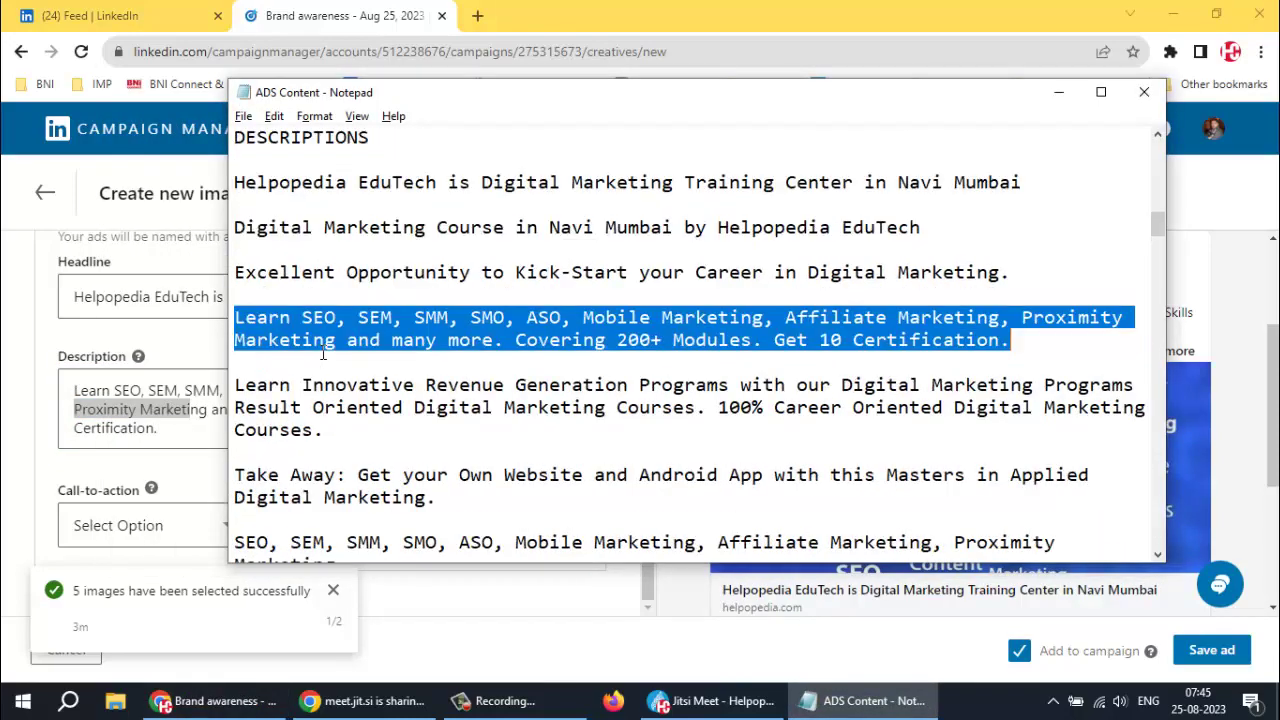
{"action": "scroll", "coordinate": [321, 352], "scroll_direction": "down", "scroll_amount": 5}
{"action": "scroll", "coordinate": [320, 352], "scroll_direction": "up", "scroll_amount": 6}
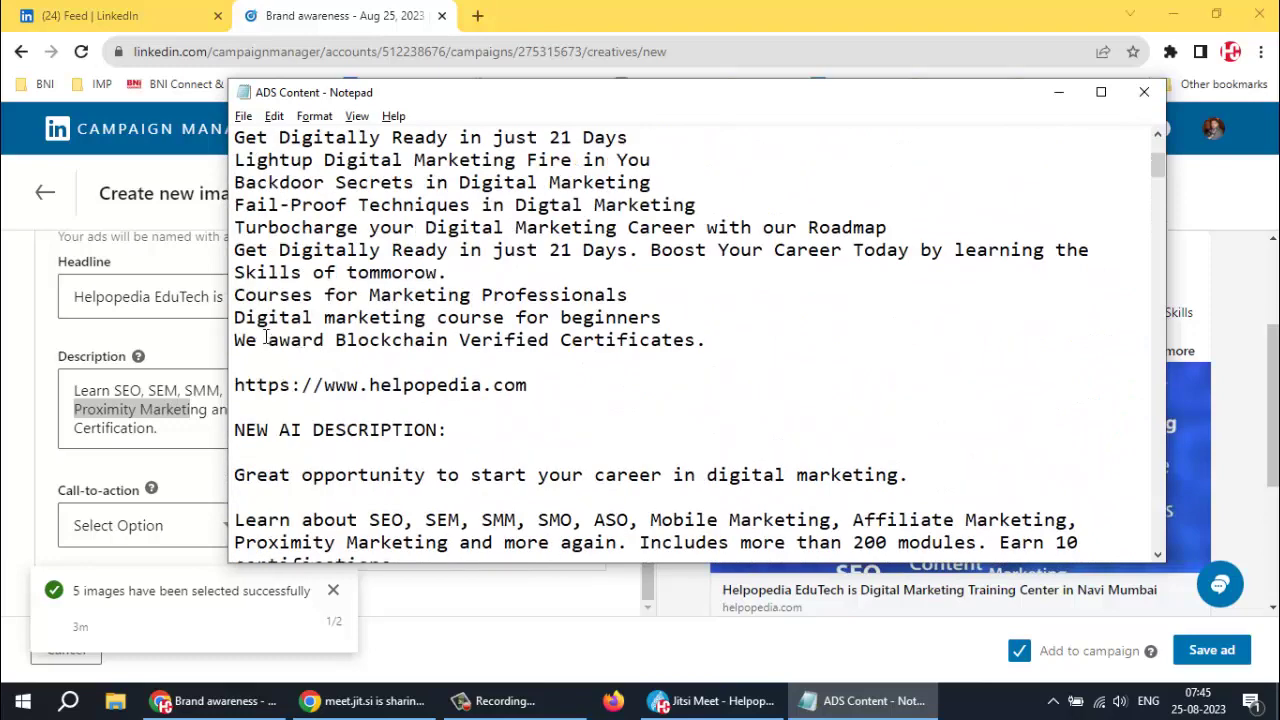
{"action": "left_click_drag", "start_coordinate": [238, 248], "coordinate": [470, 270]}
{"action": "key", "text": "ctrl+c"}
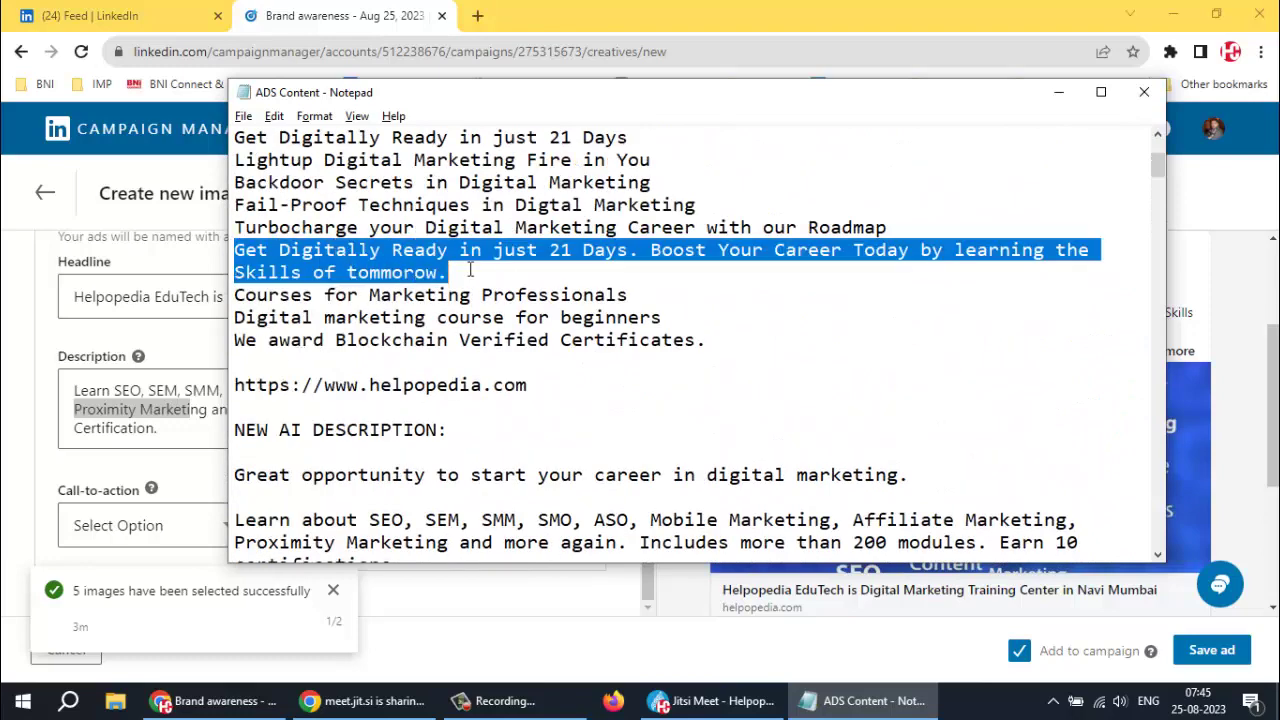
{"action": "key", "text": "alt+Tab"}
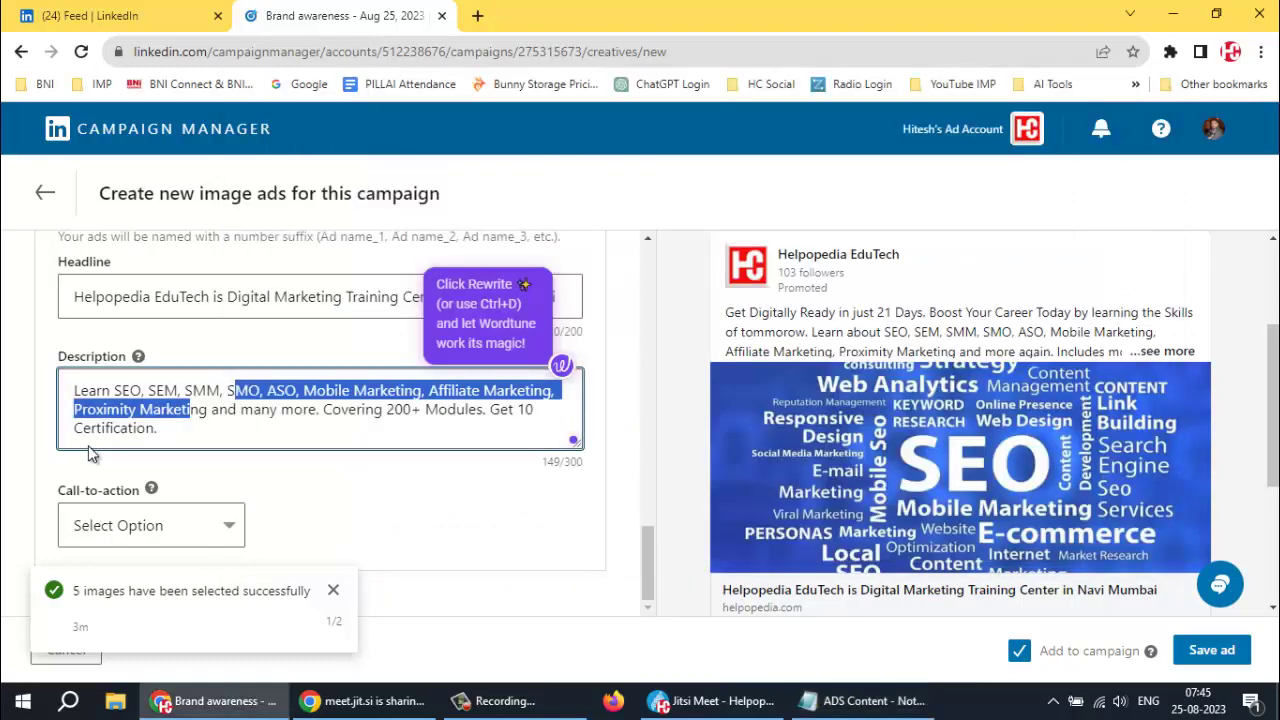
{"action": "left_click", "coordinate": [100, 427]}
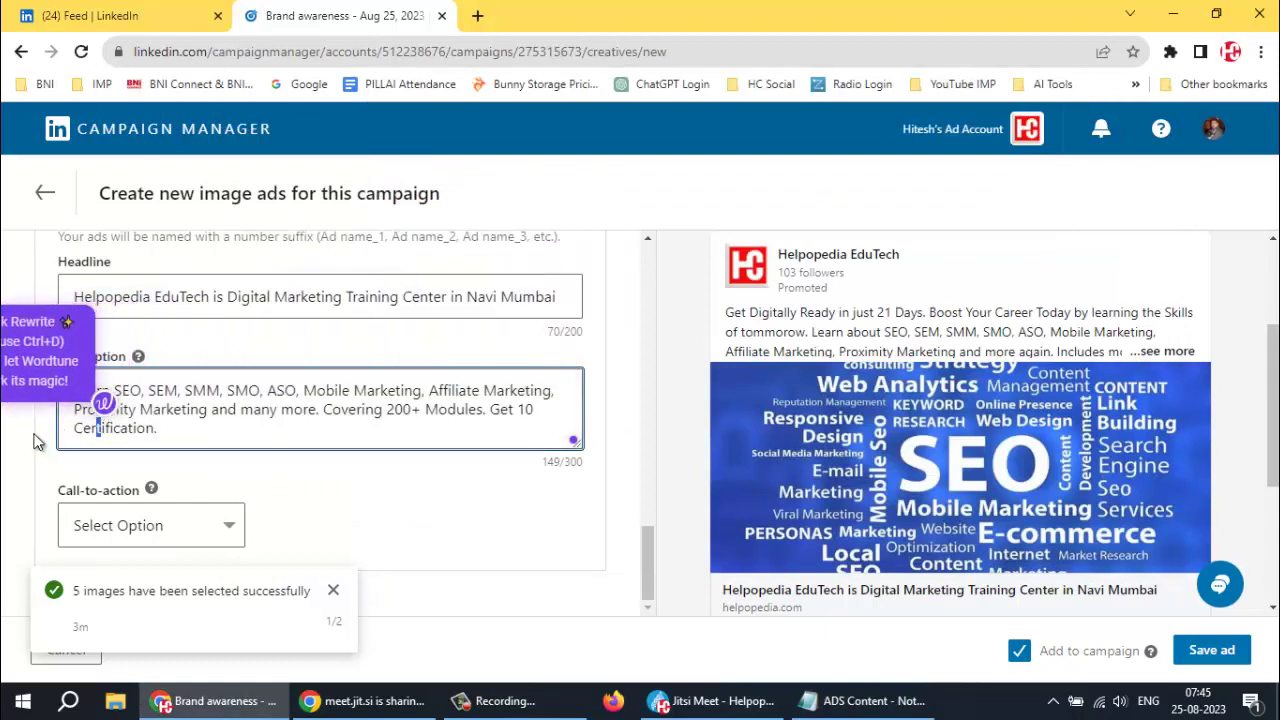
{"action": "left_click", "coordinate": [190, 427]}
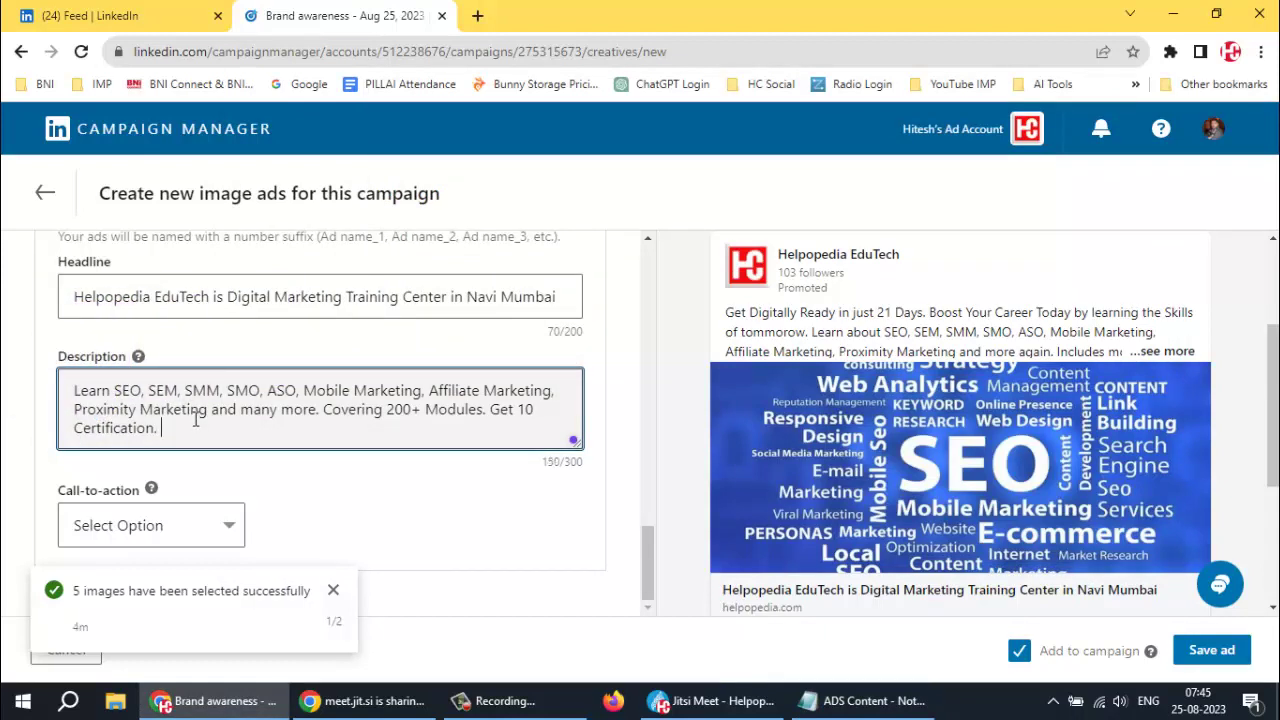
{"action": "key", "text": "Return"}
{"action": "key", "text": "ctrl+v"}
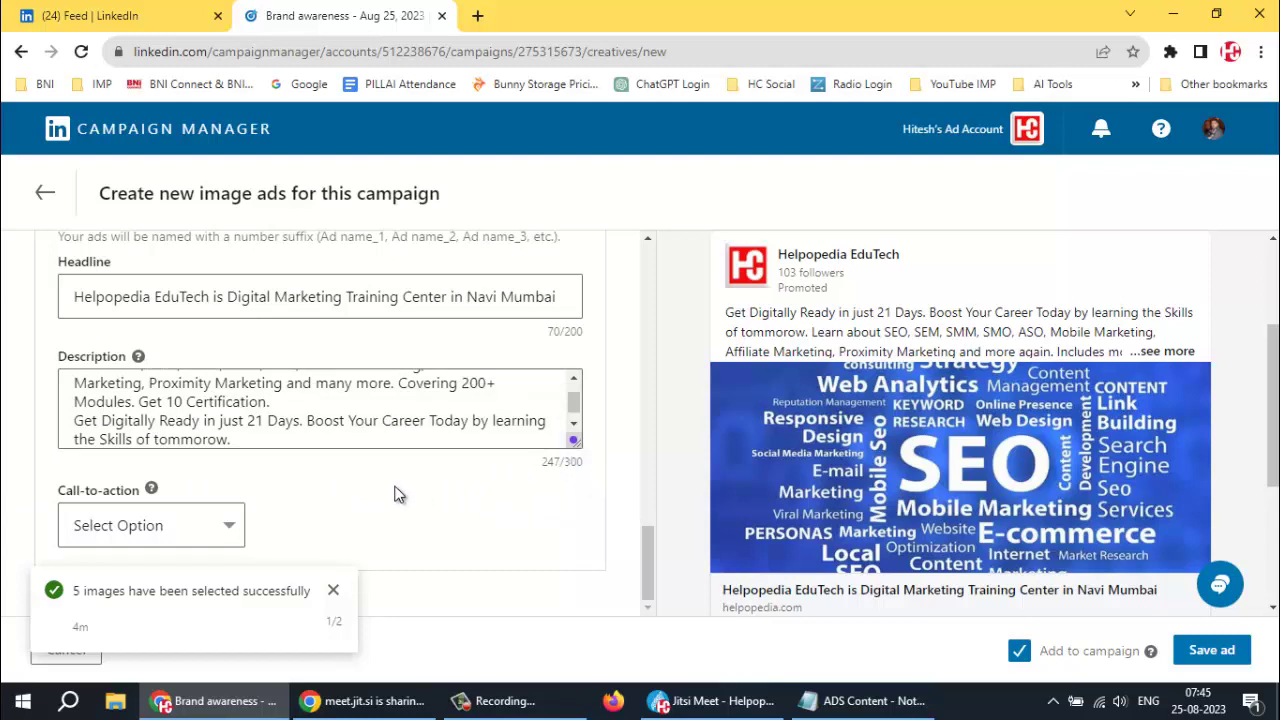
{"action": "scroll", "coordinate": [1097, 395], "scroll_direction": "down", "scroll_amount": 3}
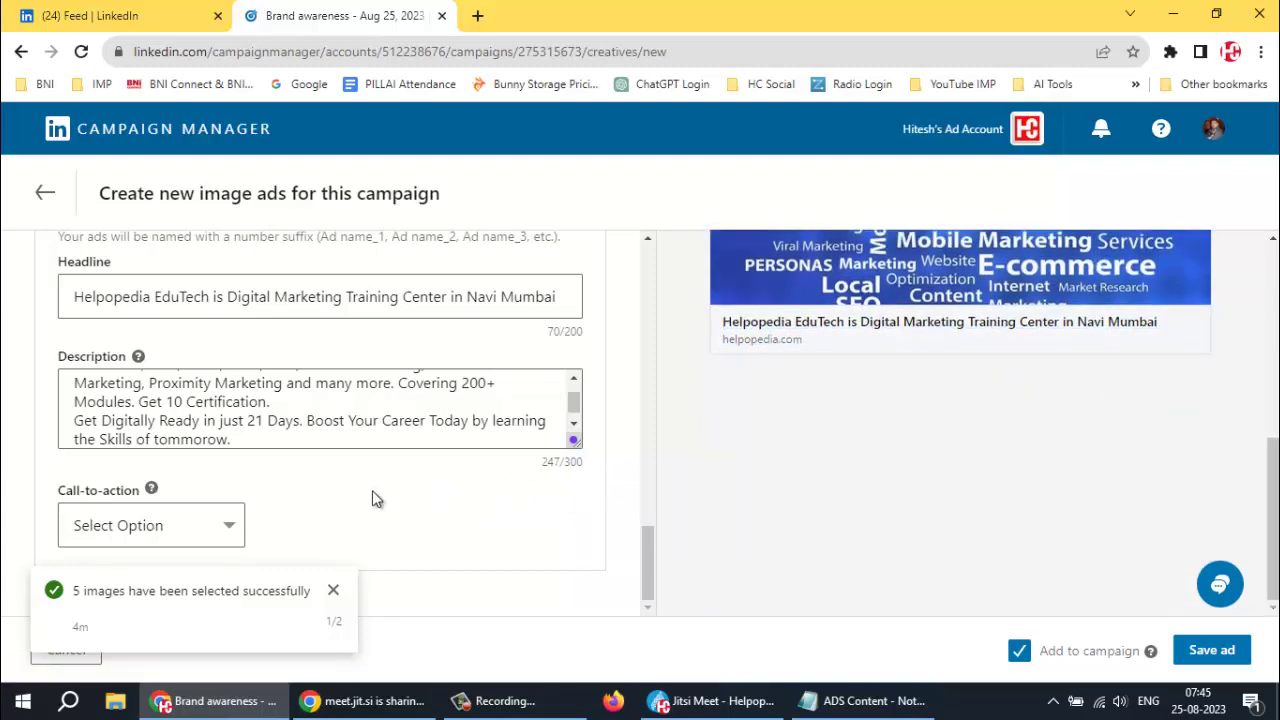
Set the call-to-action to Request Demo and dismiss the images-selected and changes-saved notifications
{"action": "left_click", "coordinate": [216, 533]}
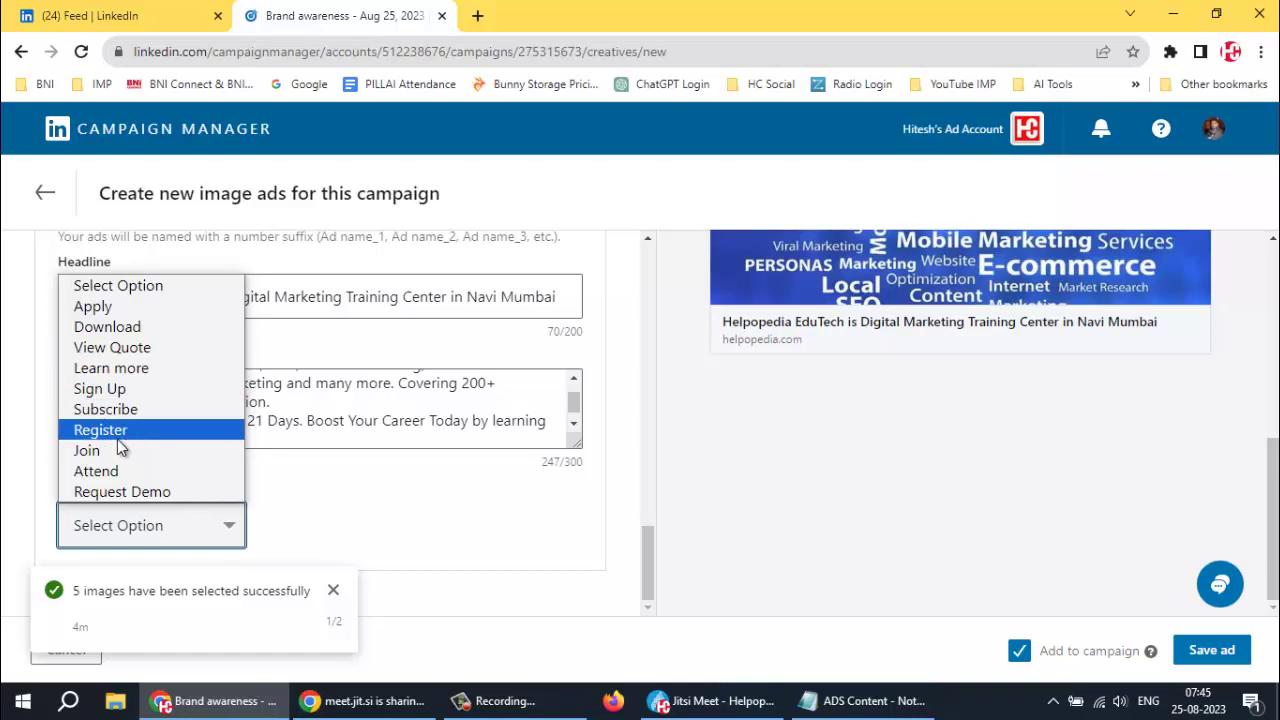
{"action": "left_click", "coordinate": [139, 497]}
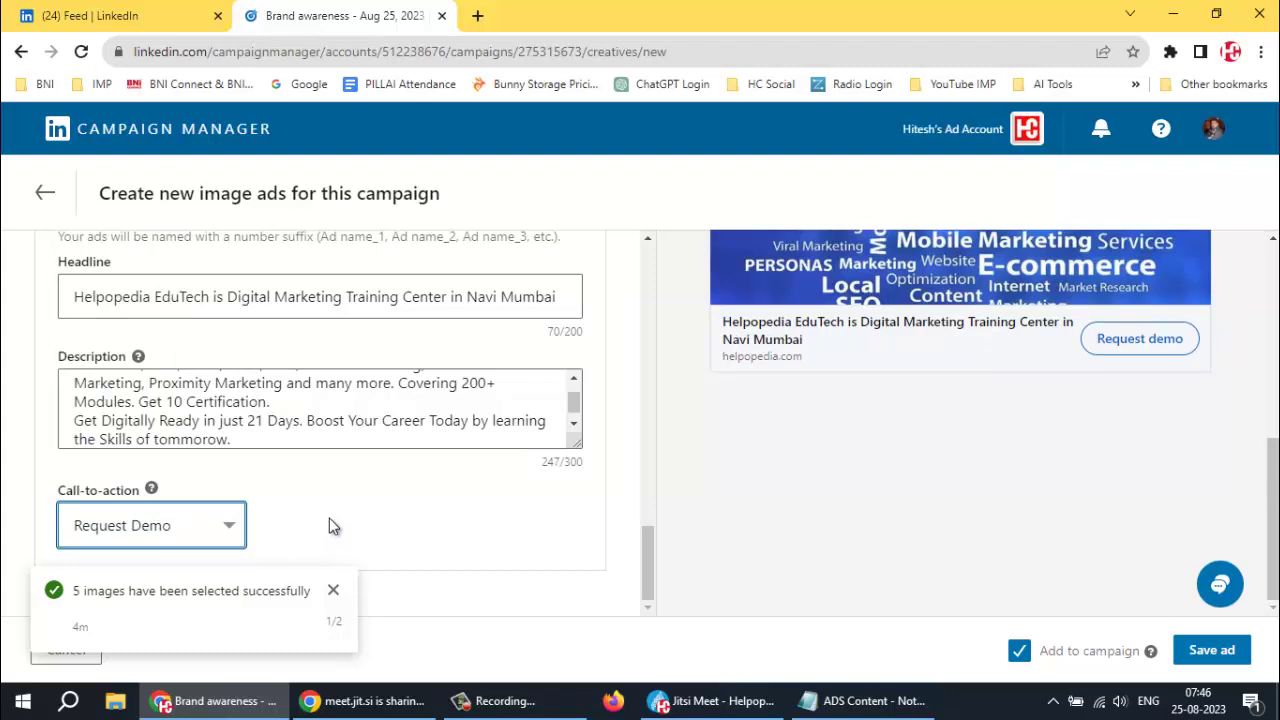
{"action": "left_click", "coordinate": [333, 591]}
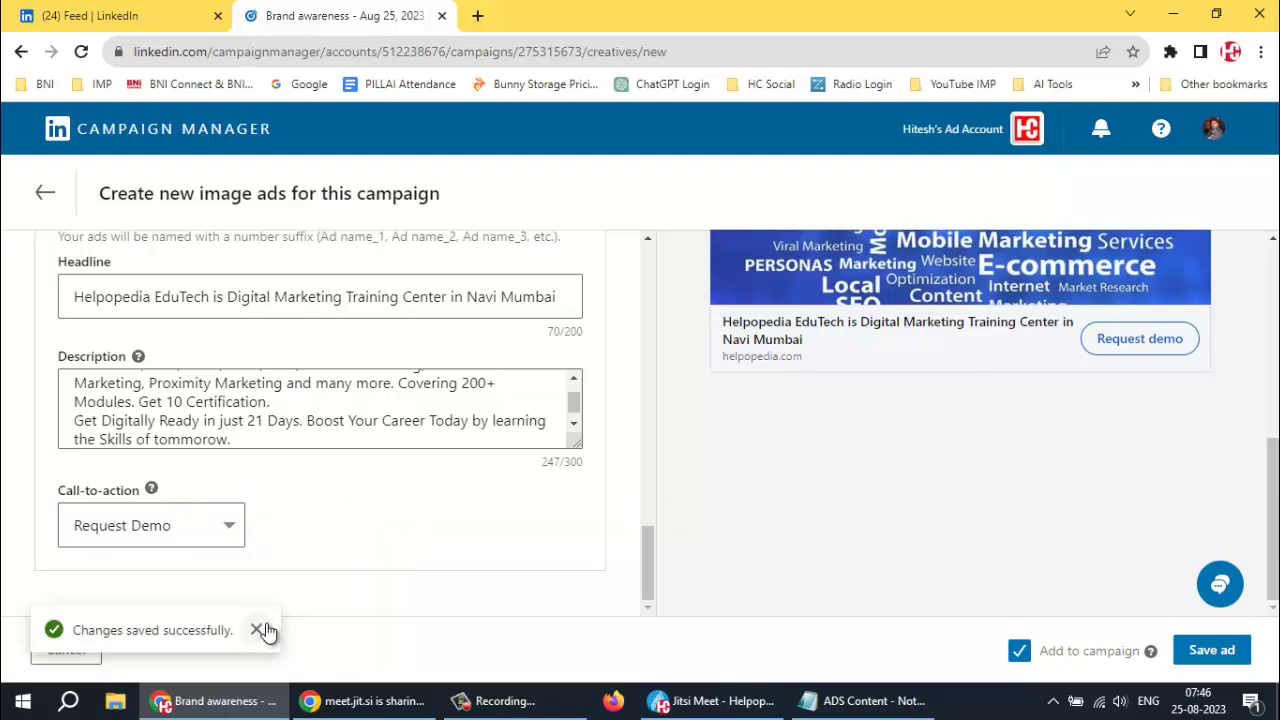
{"action": "left_click", "coordinate": [260, 630]}
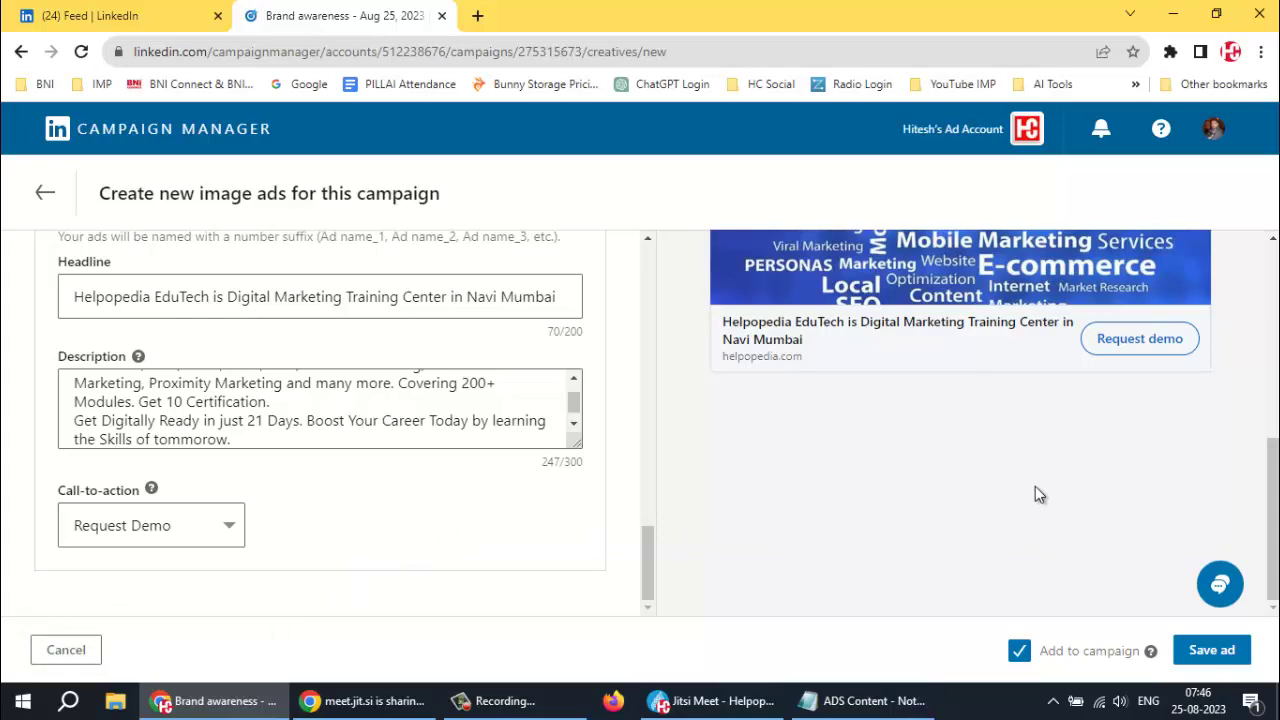
Expand the full ad text in the preview with '...see more'
{"action": "scroll", "coordinate": [1035, 487], "scroll_direction": "up", "scroll_amount": 8}
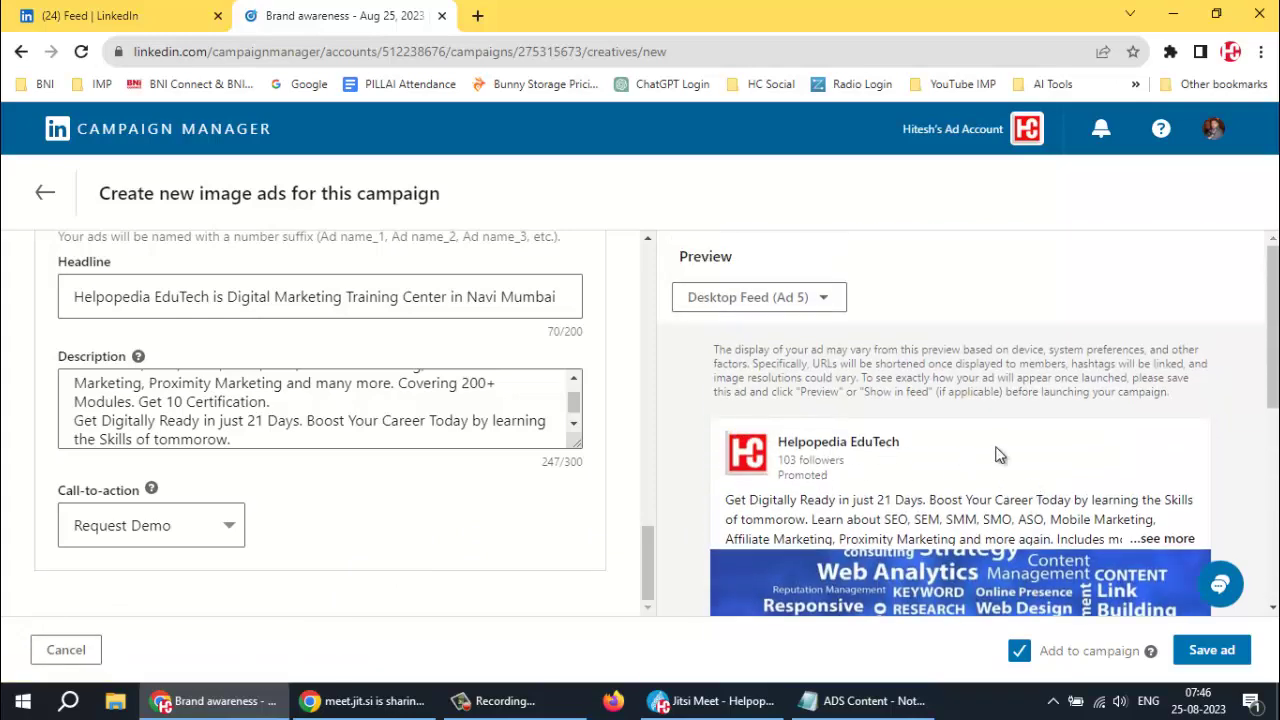
{"action": "scroll", "coordinate": [977, 450], "scroll_direction": "down", "scroll_amount": 3}
{"action": "scroll", "coordinate": [965, 447], "scroll_direction": "up", "scroll_amount": 1}
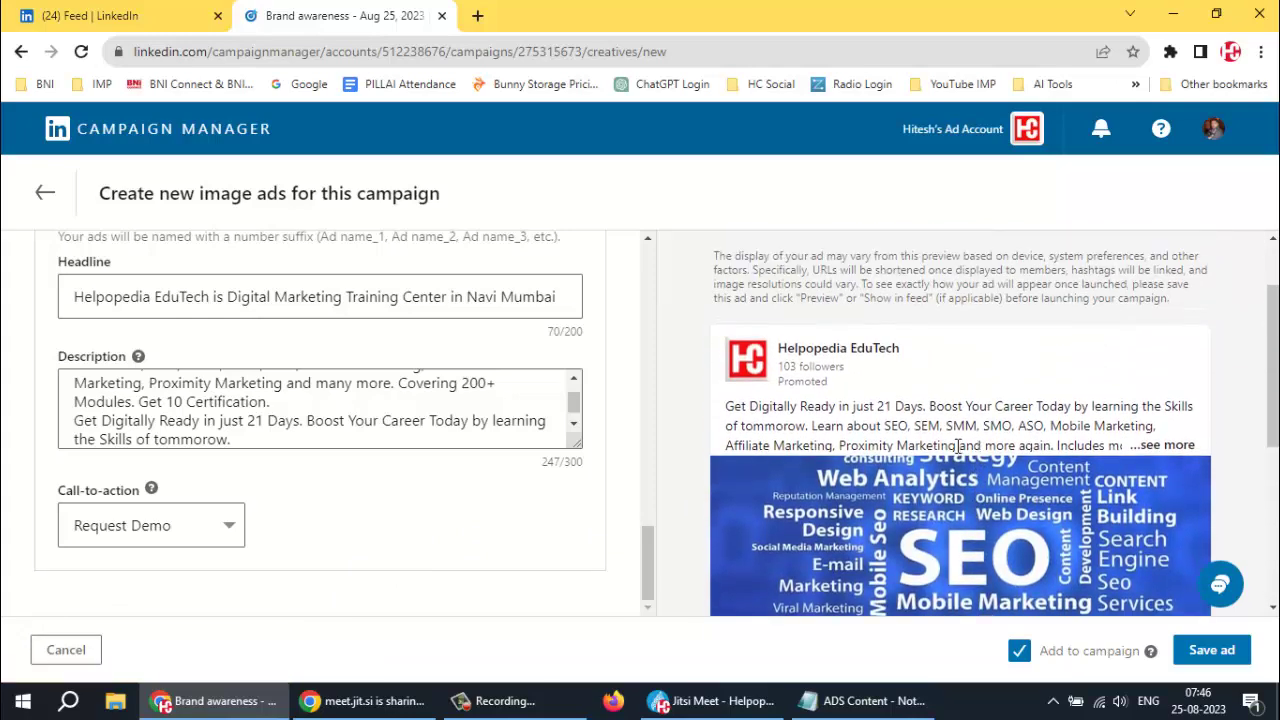
{"action": "scroll", "coordinate": [958, 446], "scroll_direction": "down", "scroll_amount": 4}
{"action": "scroll", "coordinate": [1175, 287], "scroll_direction": "up", "scroll_amount": 2}
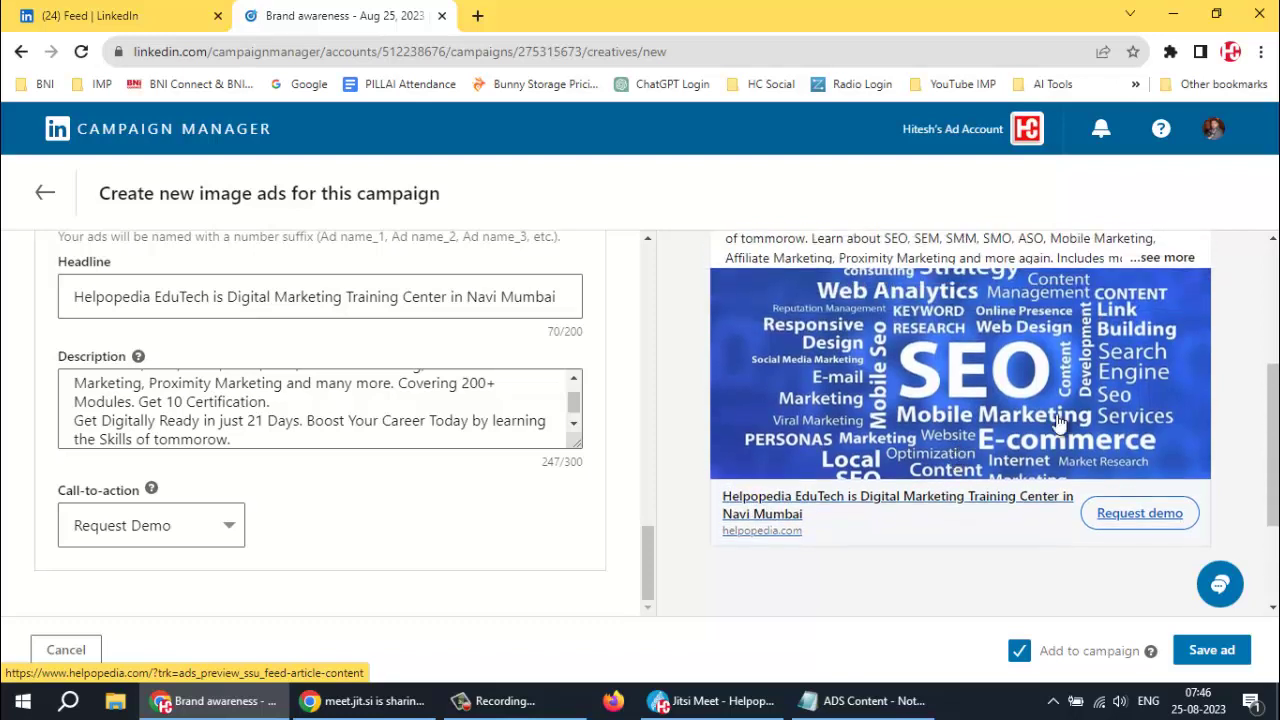
{"action": "left_click", "coordinate": [1168, 258]}
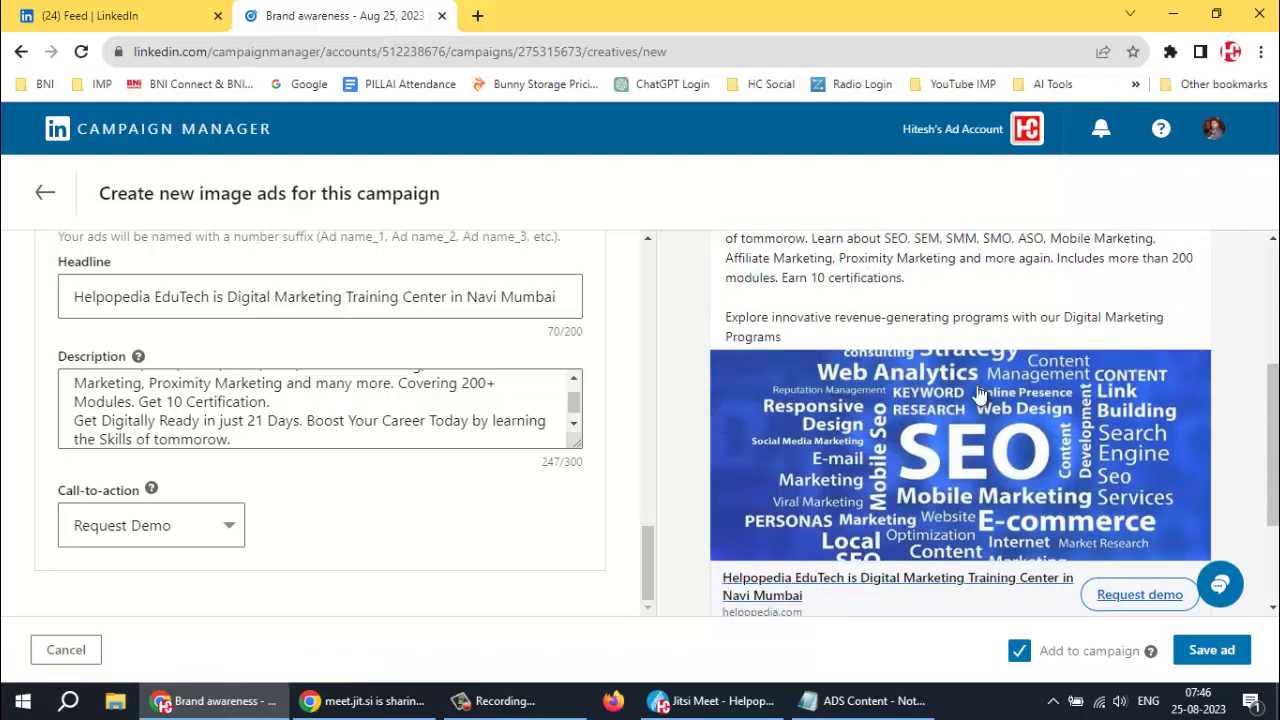
Preview Ad 1 in the mobile feed, then Ad 2 in the desktop feed with full description
{"action": "scroll", "coordinate": [888, 432], "scroll_direction": "up", "scroll_amount": 2}
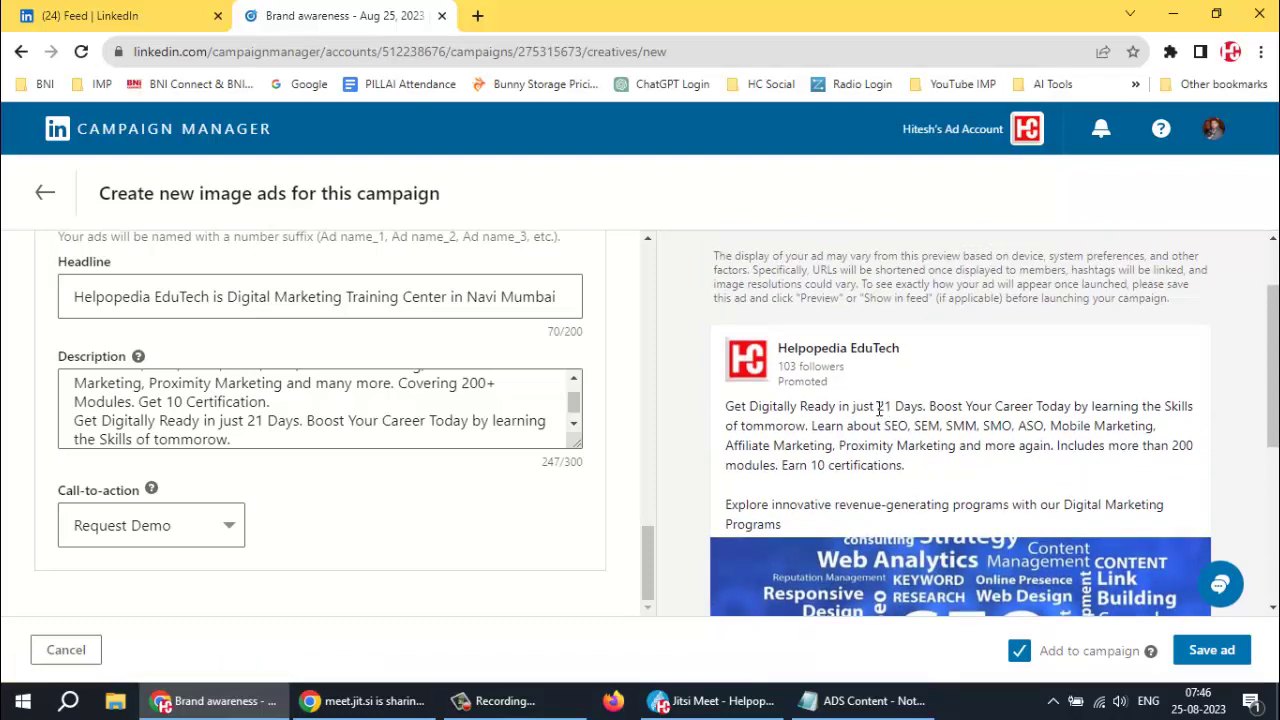
{"action": "scroll", "coordinate": [879, 410], "scroll_direction": "up", "scroll_amount": 2}
{"action": "left_click", "coordinate": [780, 302]}
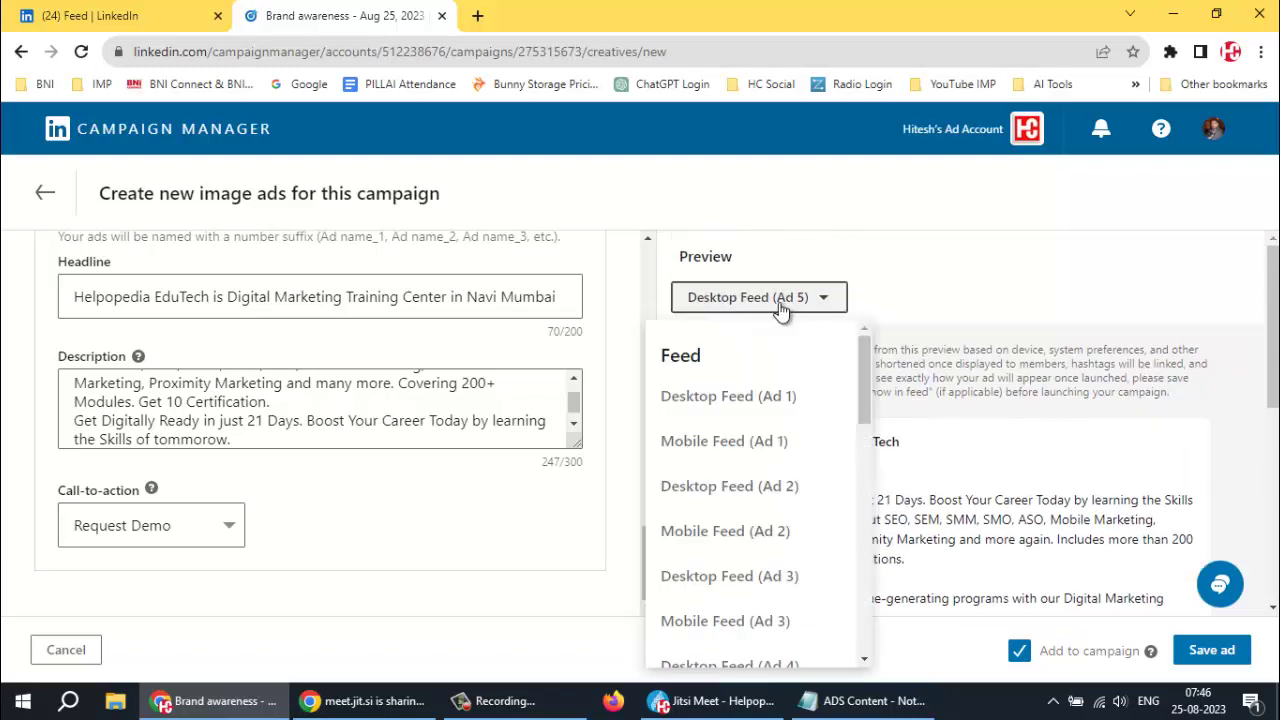
{"action": "left_click", "coordinate": [690, 441]}
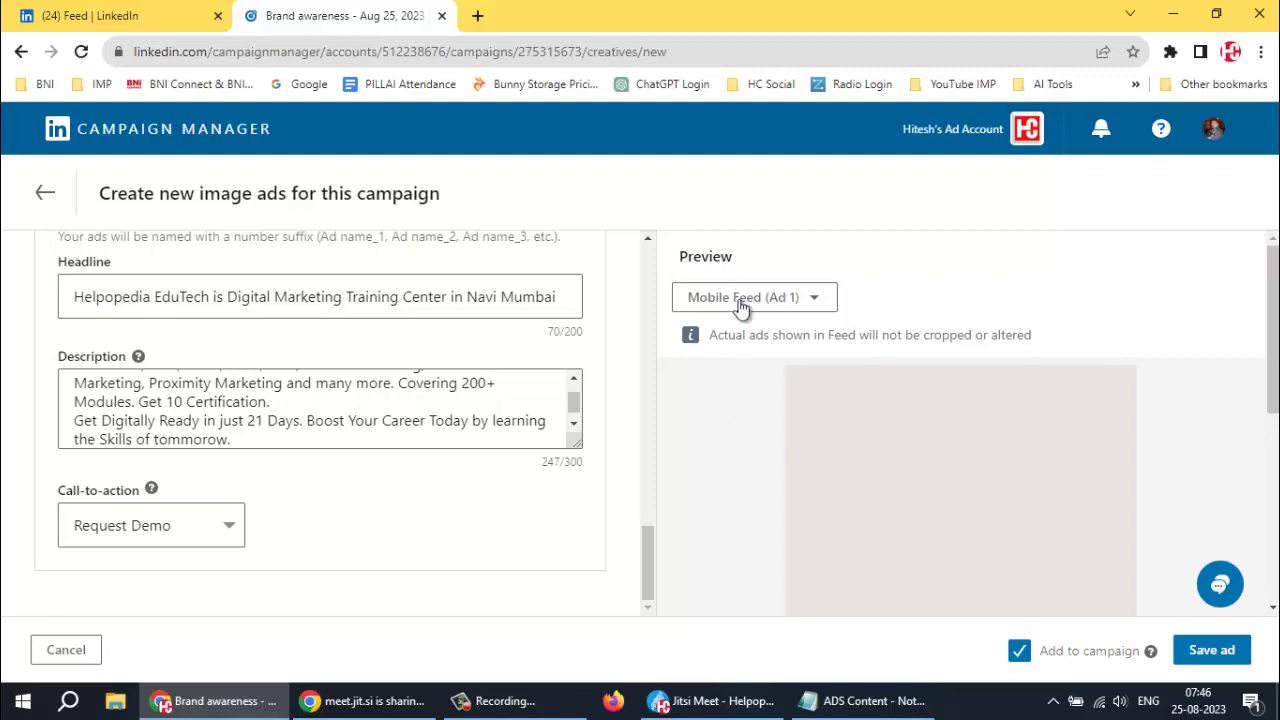
{"action": "scroll", "coordinate": [1130, 372], "scroll_direction": "down", "scroll_amount": 2}
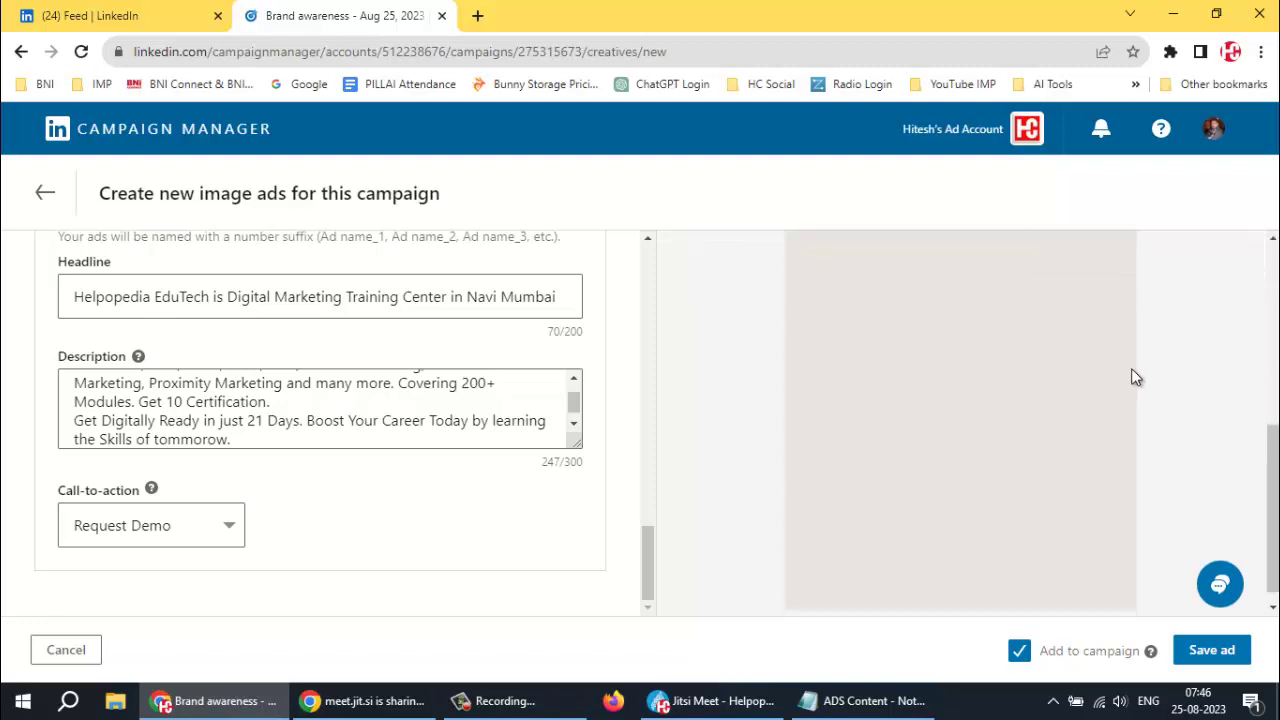
{"action": "scroll", "coordinate": [1135, 391], "scroll_direction": "up", "scroll_amount": 2}
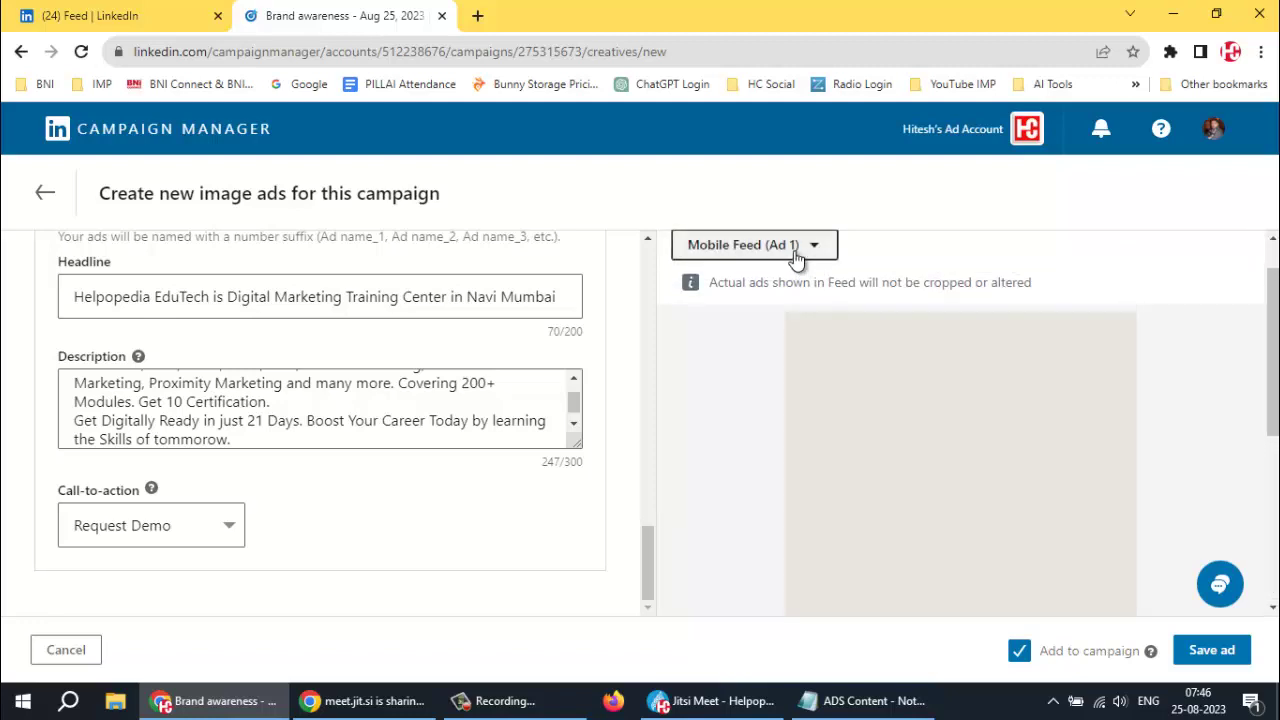
{"action": "left_click", "coordinate": [794, 250]}
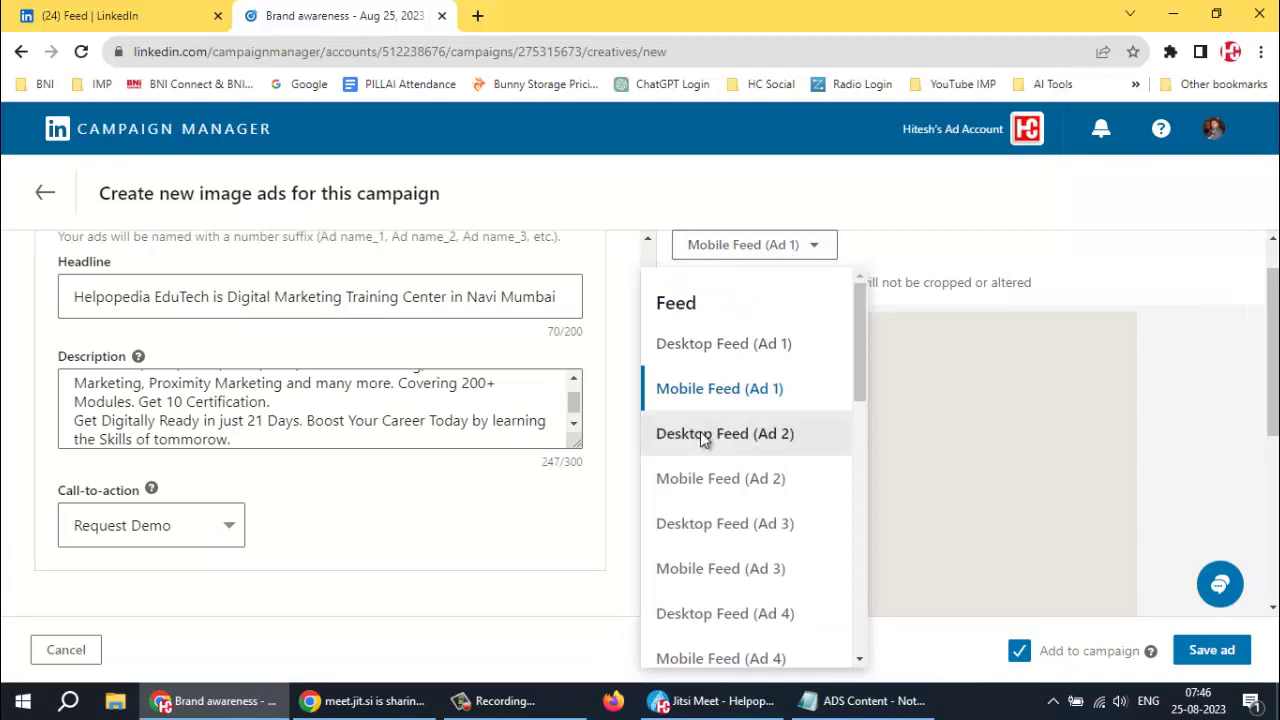
{"action": "left_click", "coordinate": [702, 437]}
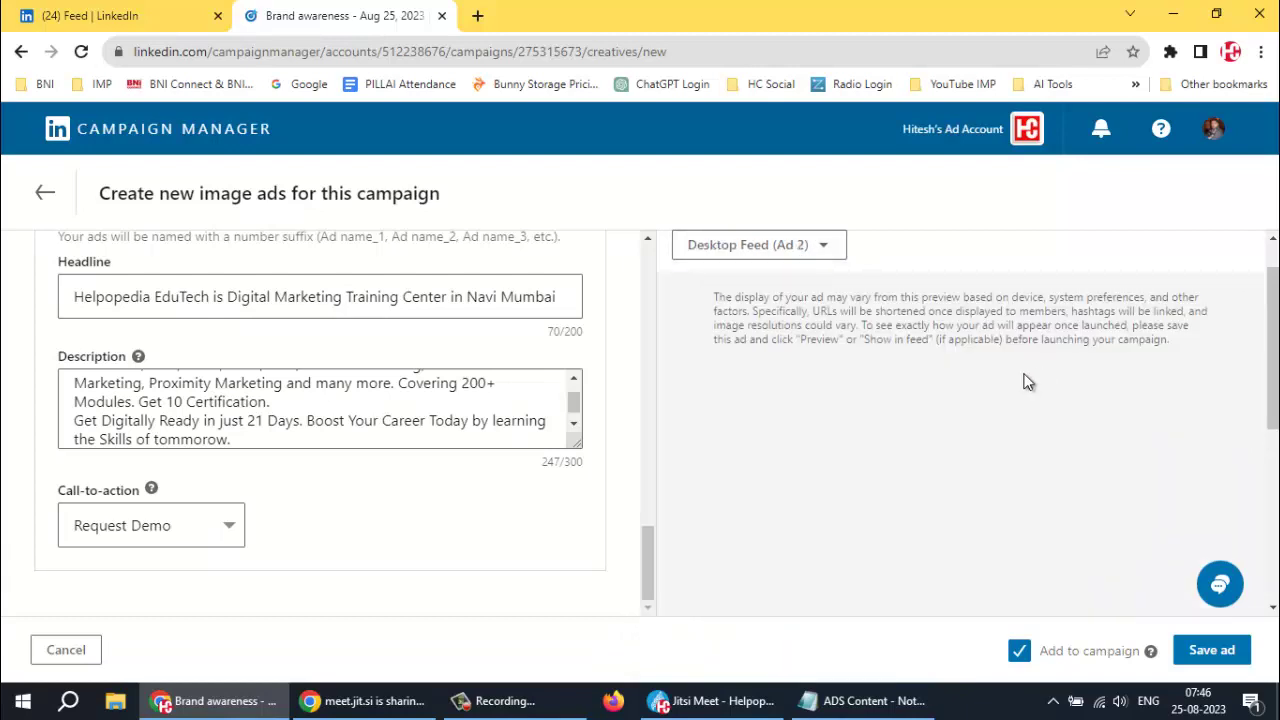
{"action": "scroll", "coordinate": [1000, 385], "scroll_direction": "down", "scroll_amount": 1}
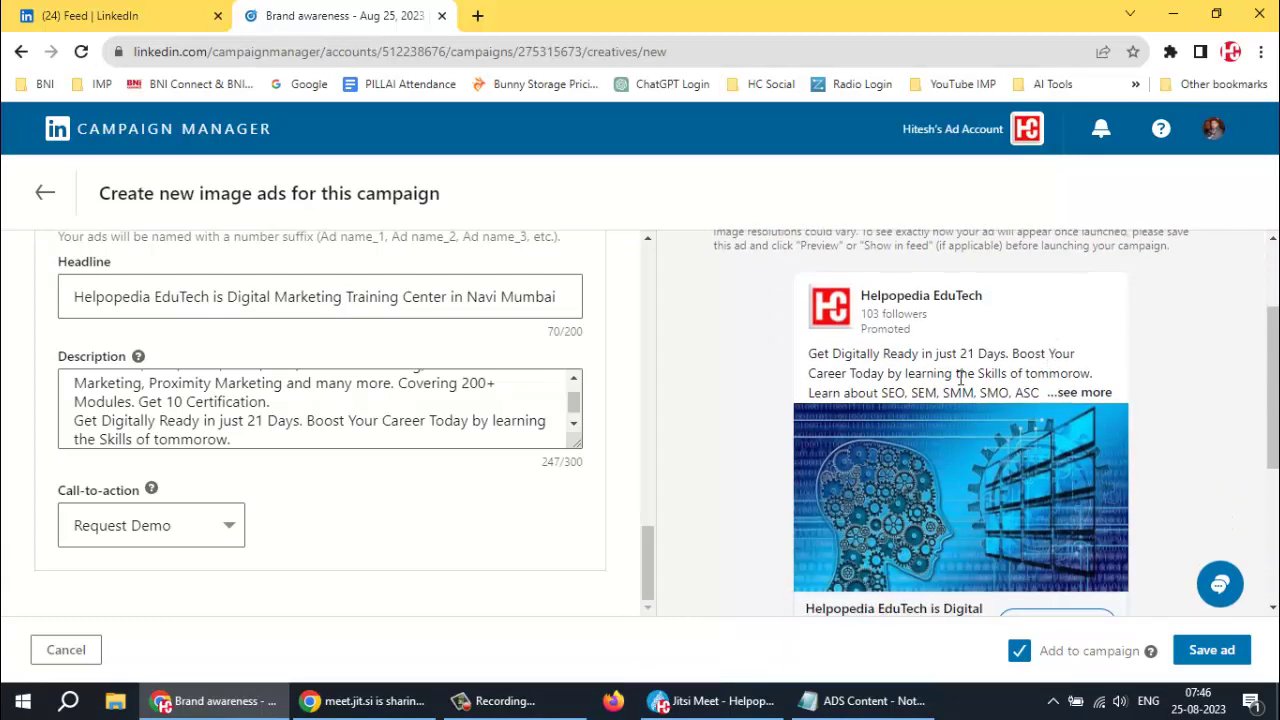
{"action": "left_click", "coordinate": [1080, 392]}
{"action": "scroll", "coordinate": [943, 394], "scroll_direction": "down", "scroll_amount": 3}
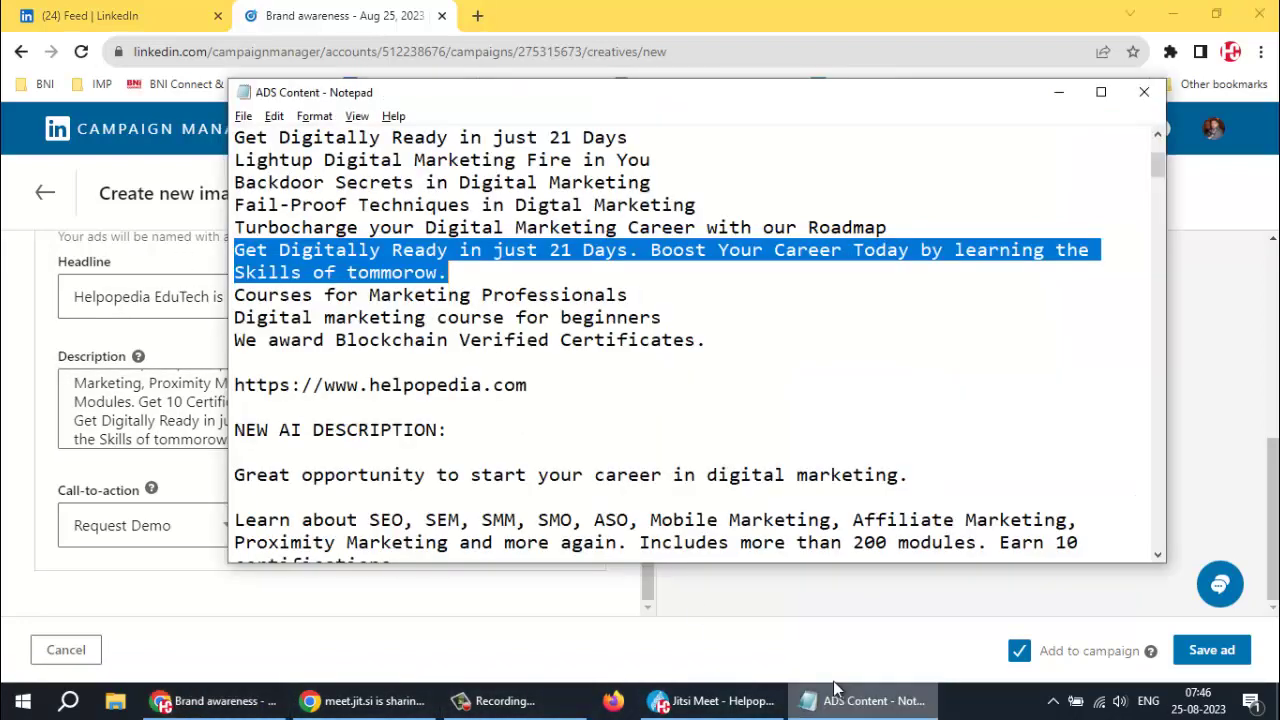
Replace the ad headline with 'Get Digitally Ready in just 21 Days.' copied from the notes
{"action": "left_click", "coordinate": [865, 701]}
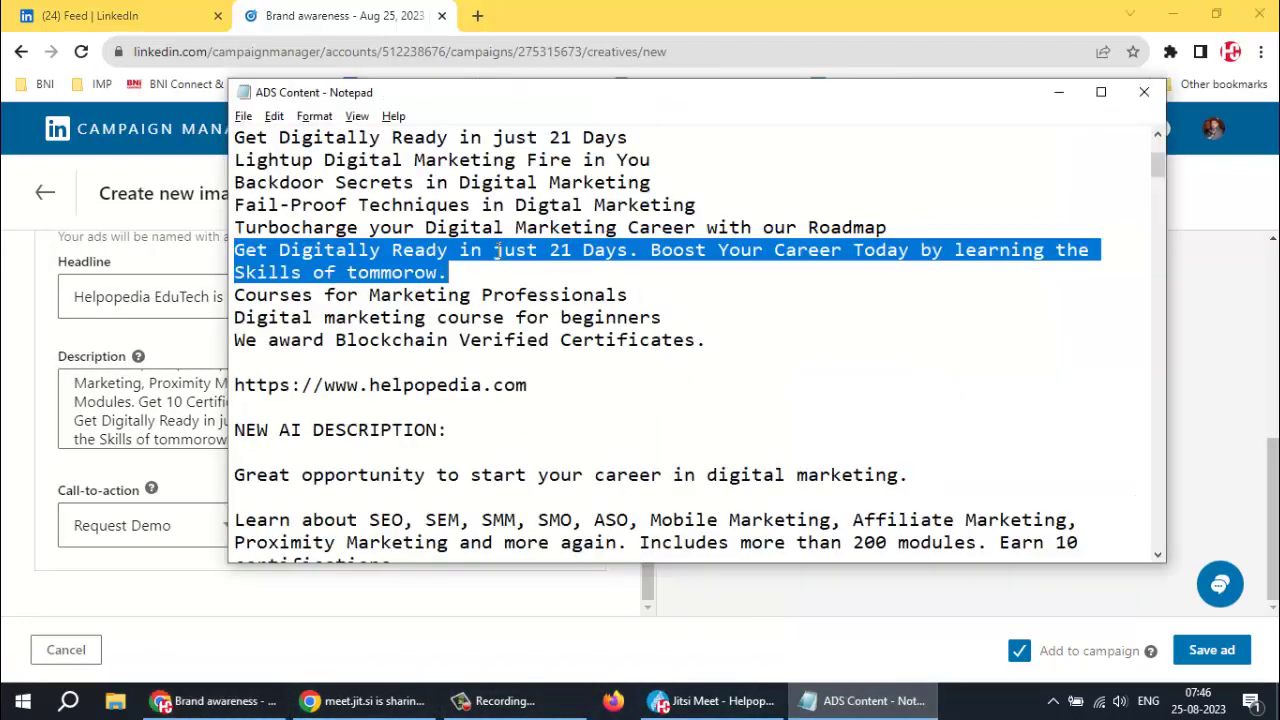
{"action": "left_click", "coordinate": [541, 281]}
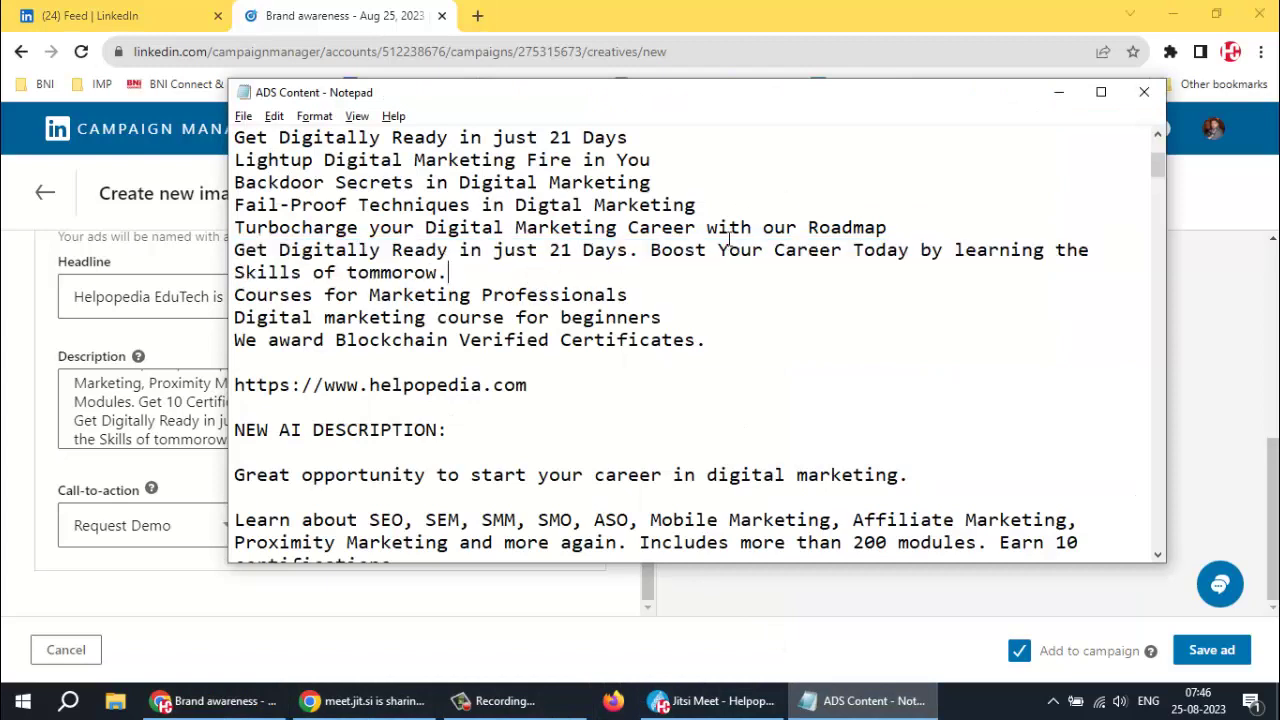
{"action": "left_click_drag", "start_coordinate": [248, 248], "coordinate": [640, 250]}
{"action": "key", "text": "ctrl+c"}
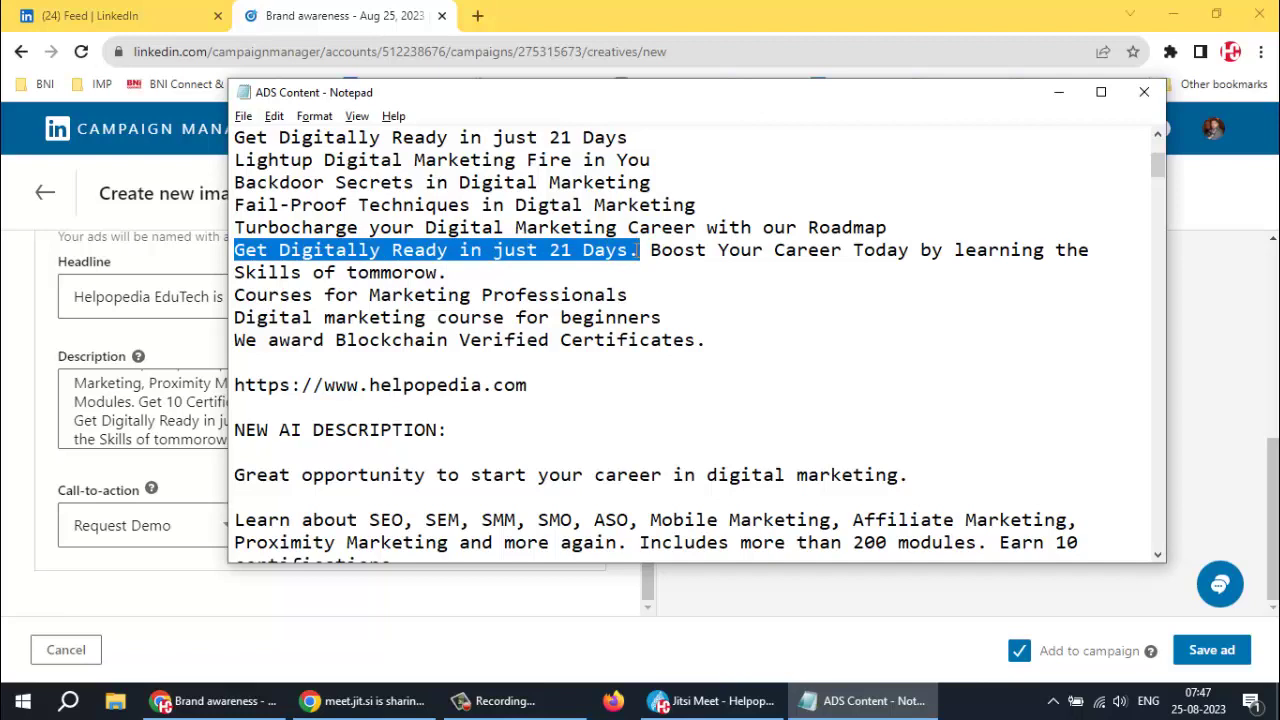
{"action": "key", "text": "alt+Tab"}
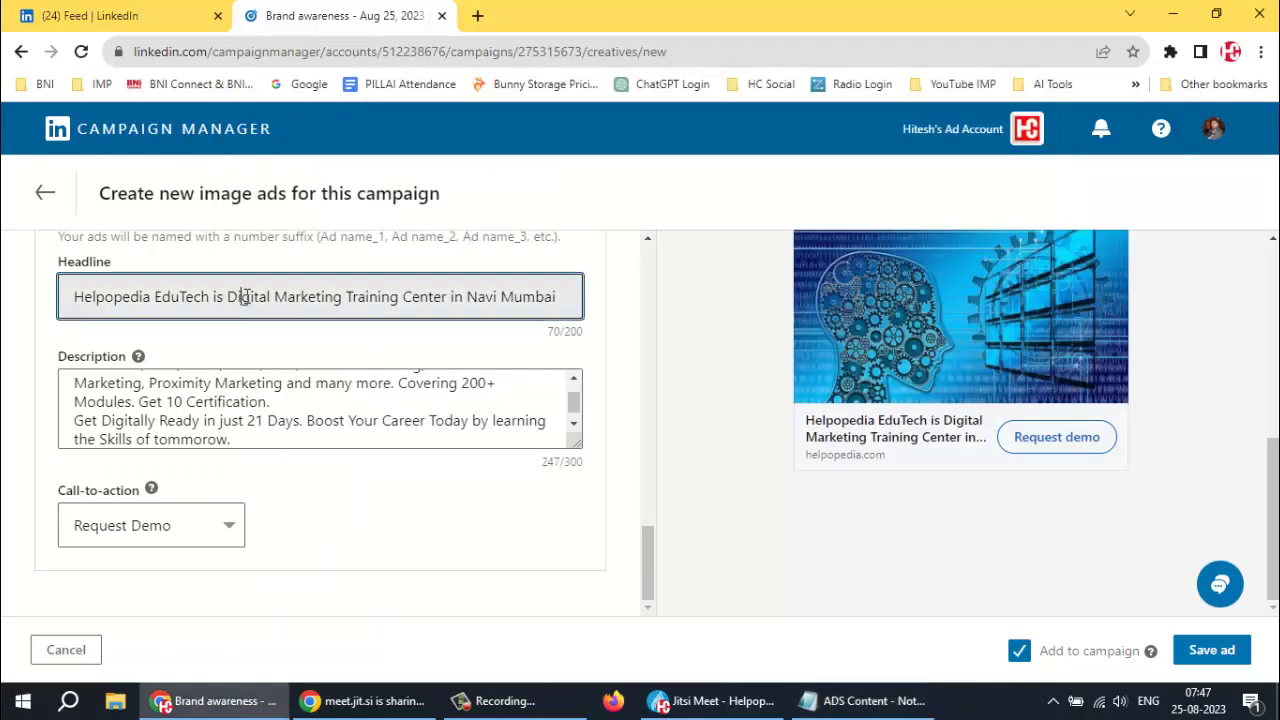
{"action": "left_click", "coordinate": [243, 297]}
{"action": "key", "text": "ctrl+a"}
{"action": "key", "text": "ctrl+v"}
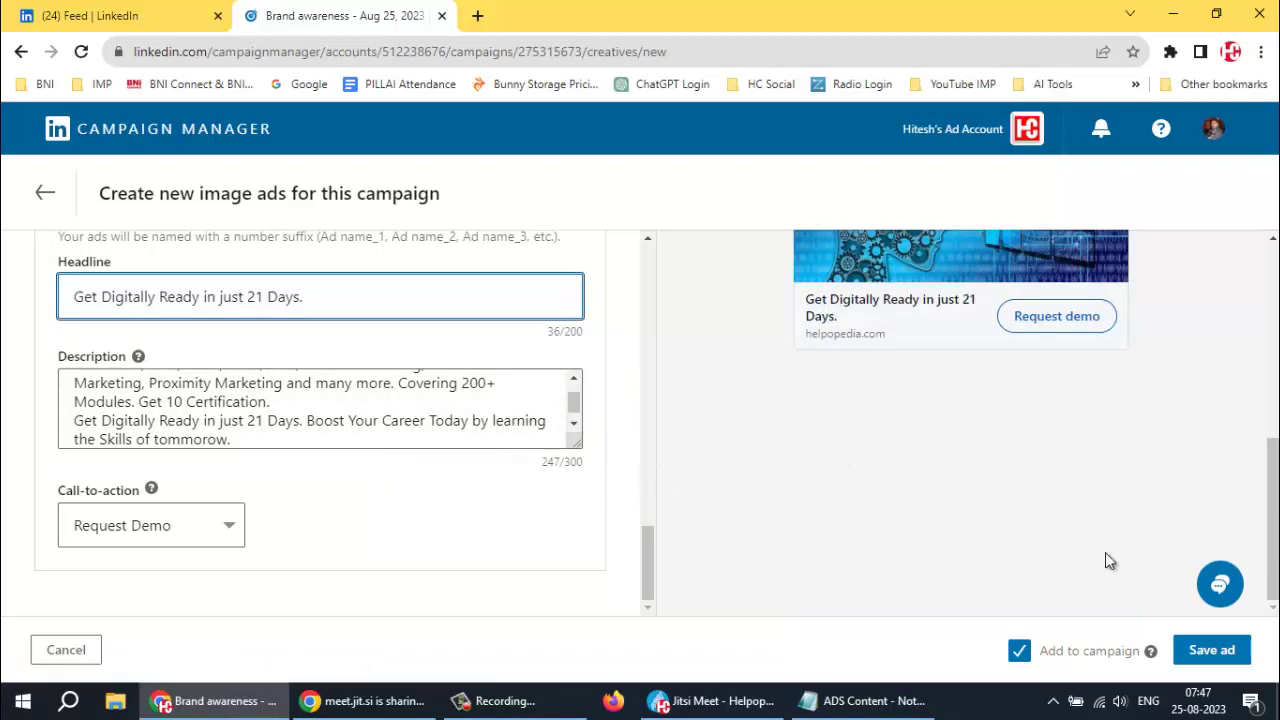
Save the ad's new headline, look over ads DMC_5 to DMC_1, and proceed to review
{"action": "left_click", "coordinate": [1212, 652]}
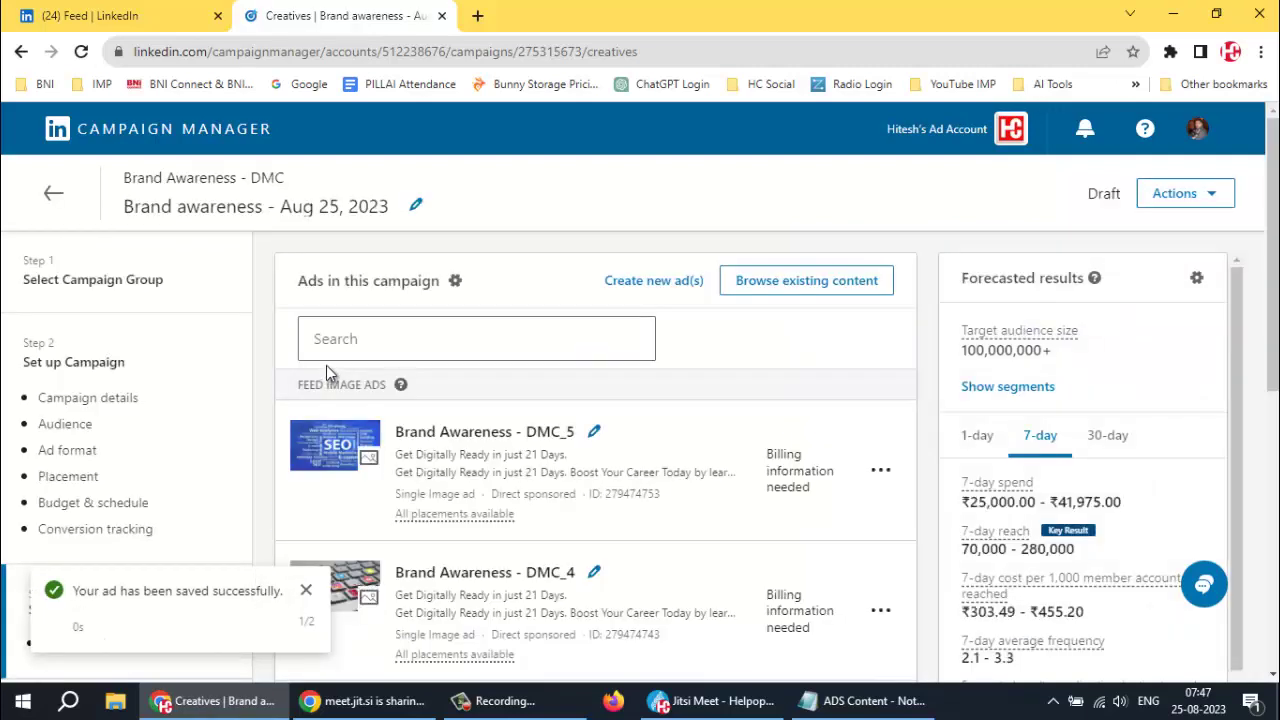
{"action": "scroll", "coordinate": [694, 381], "scroll_direction": "down", "scroll_amount": 2}
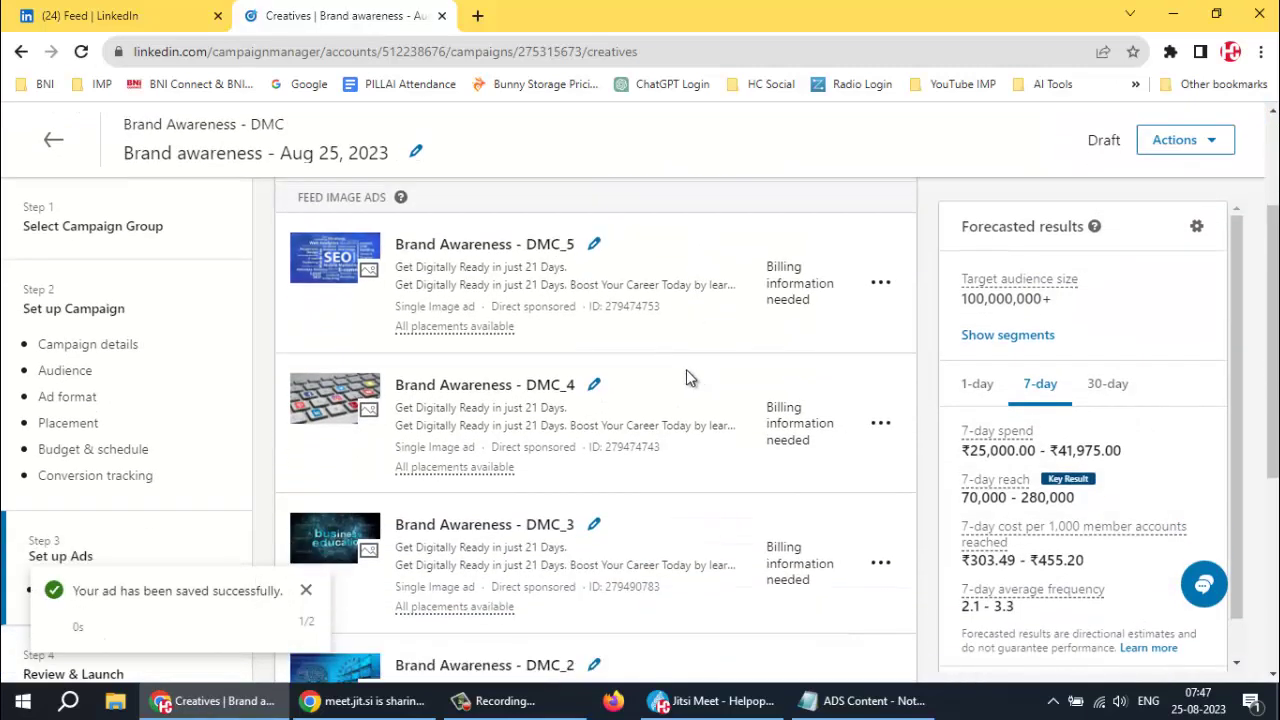
{"action": "scroll", "coordinate": [686, 370], "scroll_direction": "down", "scroll_amount": 3}
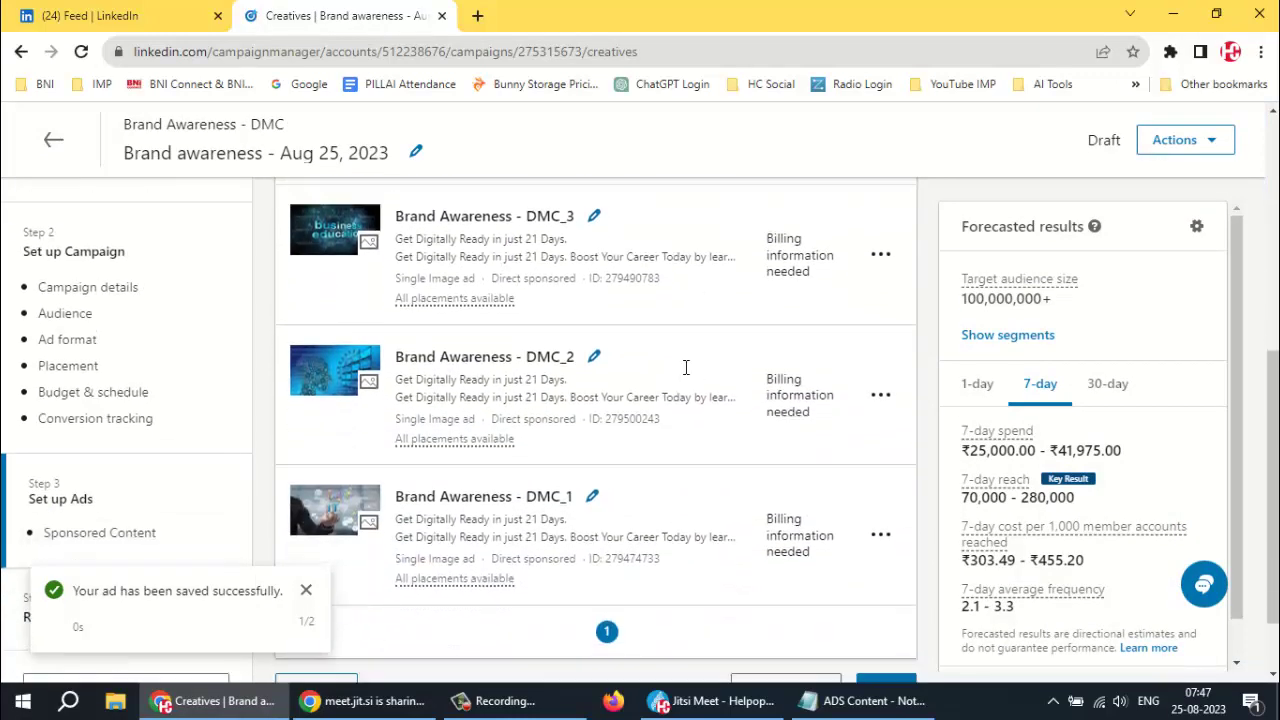
{"action": "scroll", "coordinate": [686, 370], "scroll_direction": "down", "scroll_amount": 1}
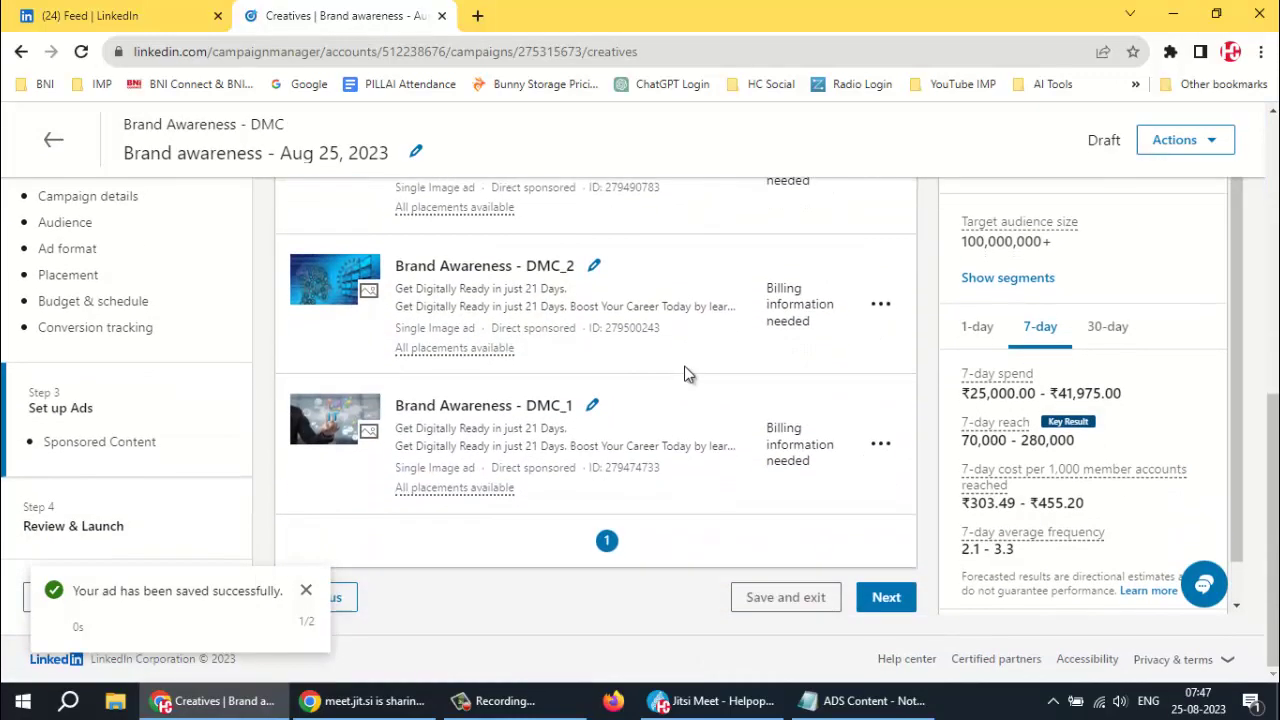
{"action": "scroll", "coordinate": [686, 373], "scroll_direction": "up", "scroll_amount": 5}
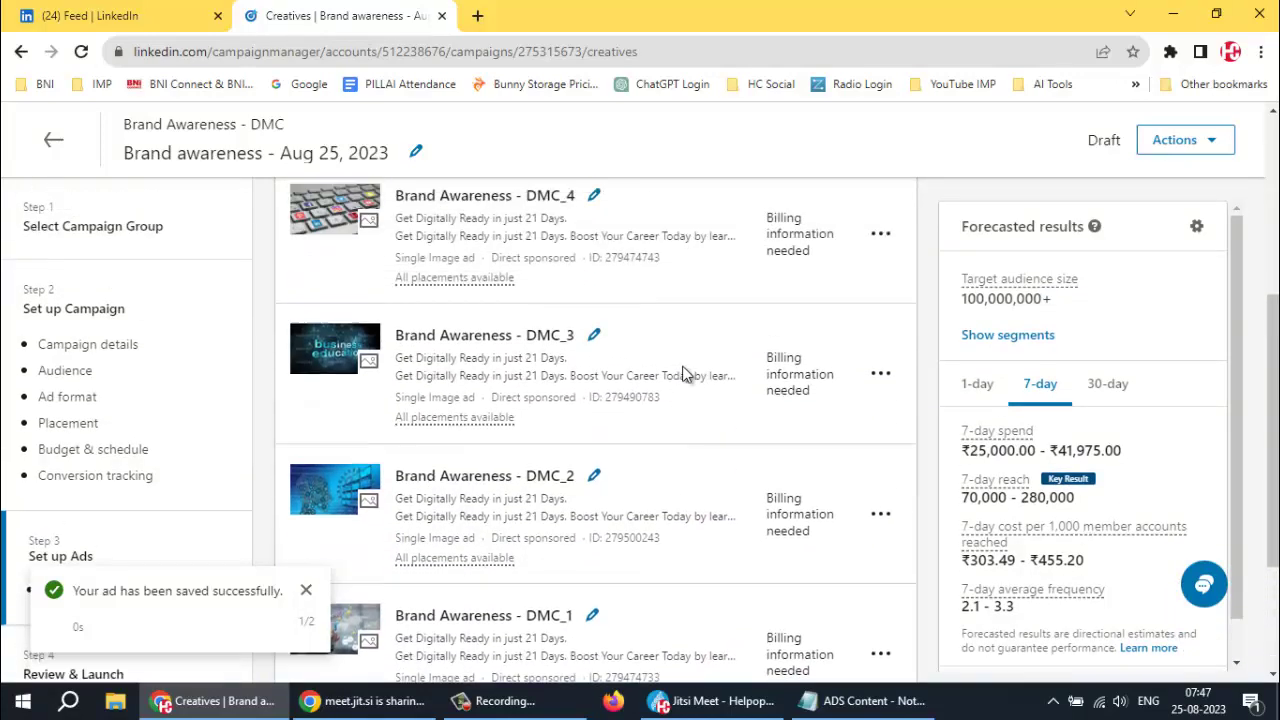
{"action": "scroll", "coordinate": [681, 372], "scroll_direction": "down", "scroll_amount": 5}
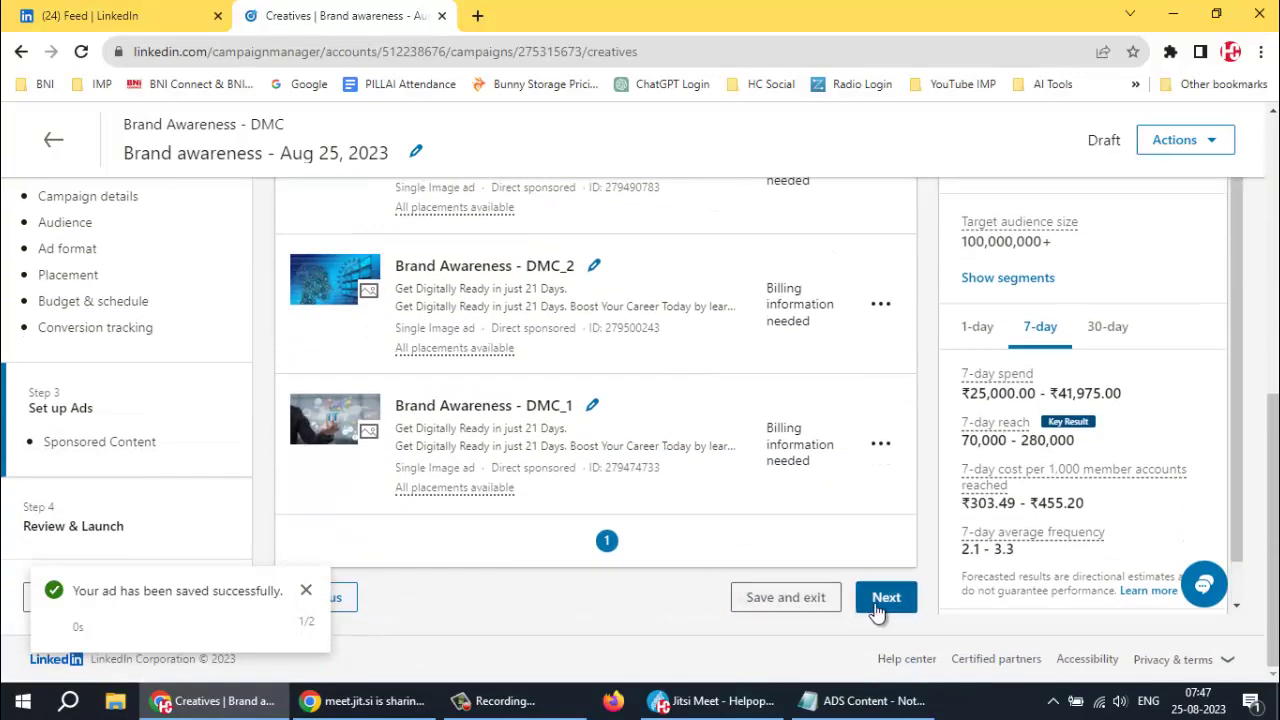
{"action": "left_click", "coordinate": [880, 600]}
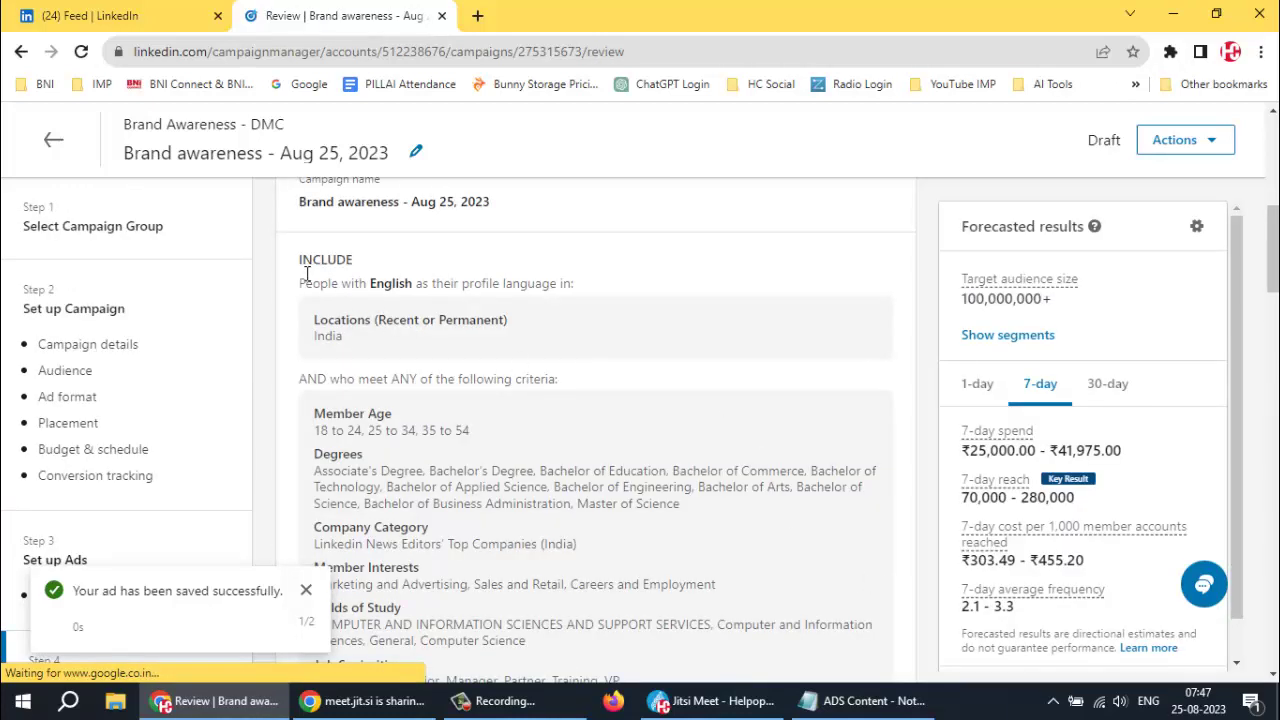
Check audience, ₹6,000.00 daily budget and ads, then point out the Credit/debit card payment option
{"action": "scroll", "coordinate": [623, 295], "scroll_direction": "down", "scroll_amount": 1}
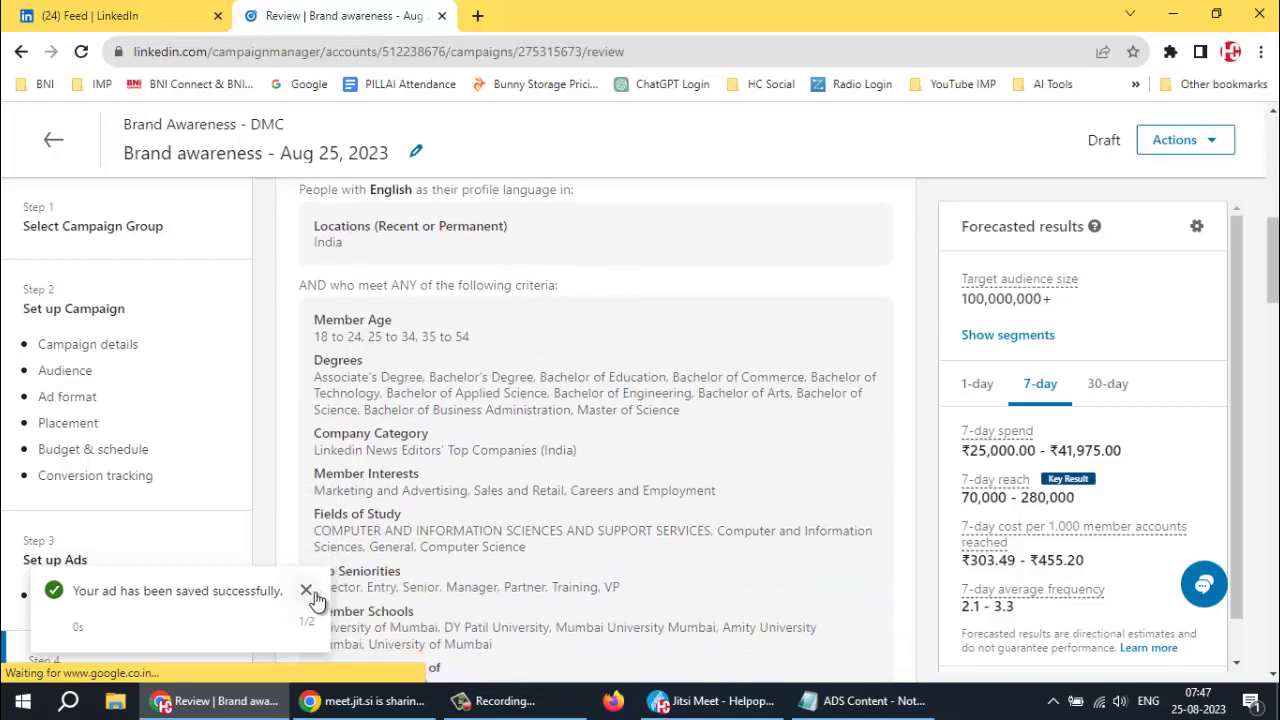
{"action": "scroll", "coordinate": [656, 442], "scroll_direction": "down", "scroll_amount": 3}
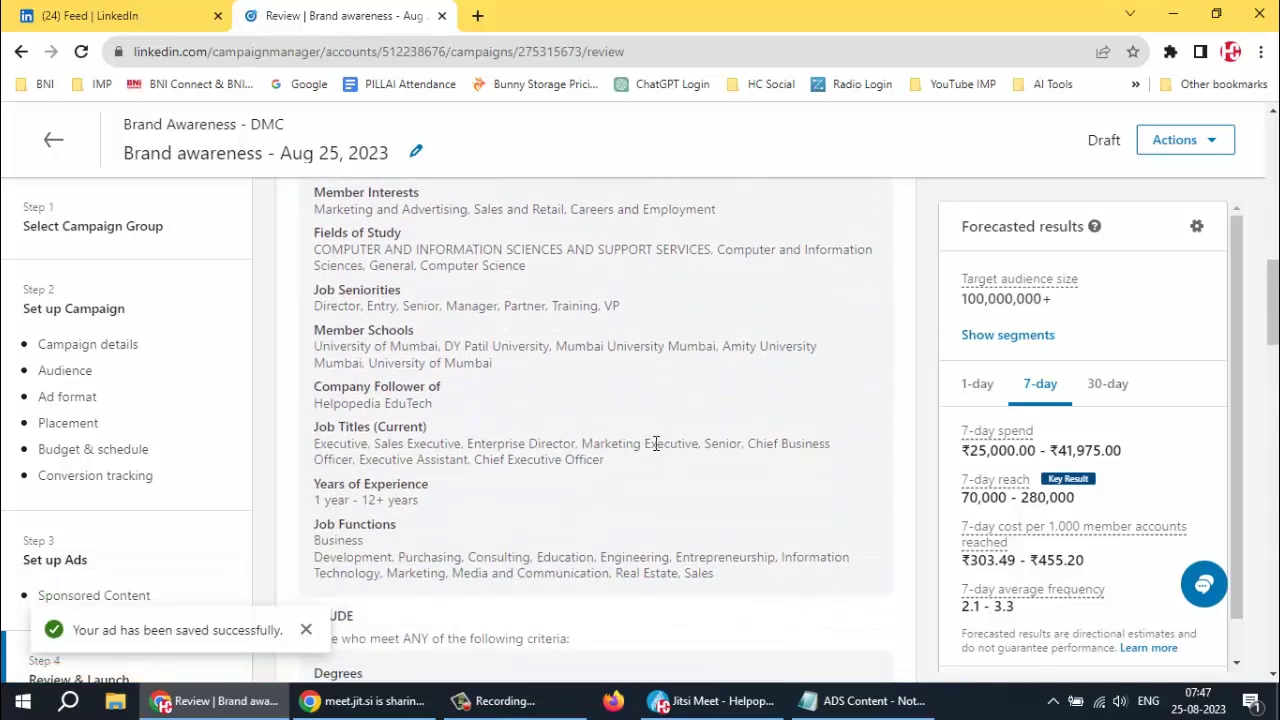
{"action": "scroll", "coordinate": [708, 437], "scroll_direction": "down", "scroll_amount": 5}
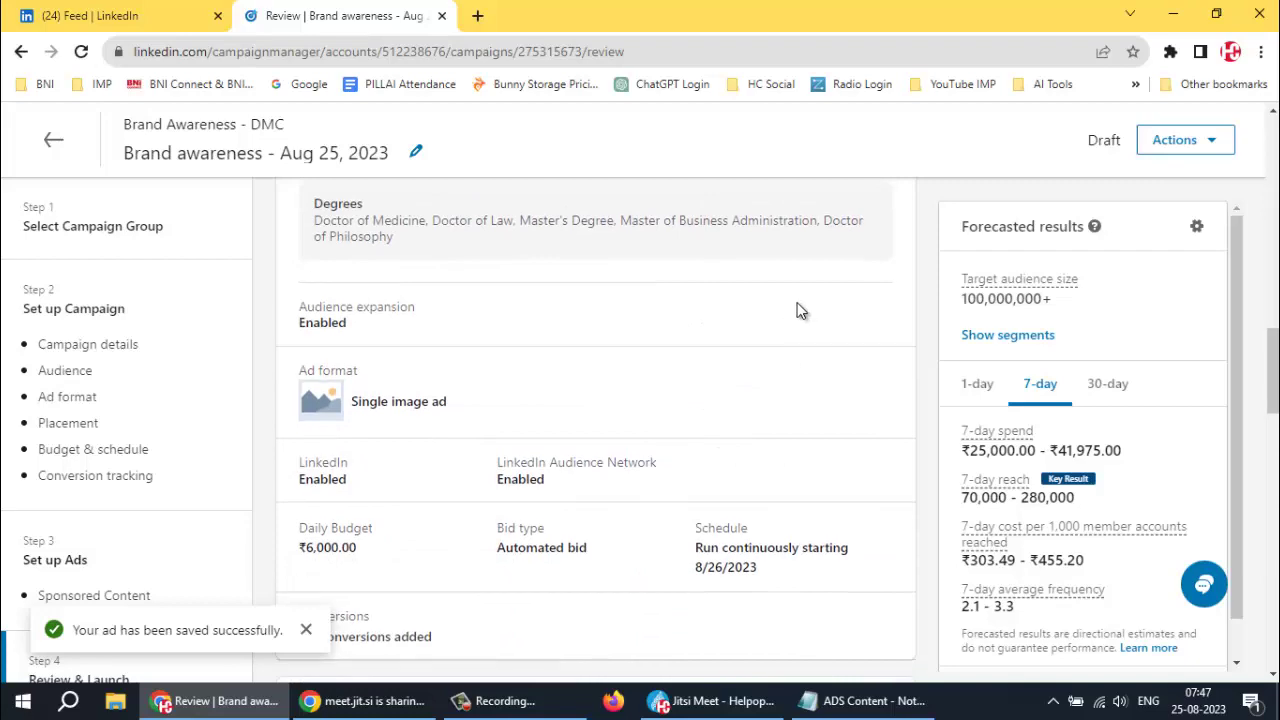
{"action": "scroll", "coordinate": [797, 309], "scroll_direction": "down", "scroll_amount": 3}
{"action": "scroll", "coordinate": [797, 309], "scroll_direction": "down", "scroll_amount": 8}
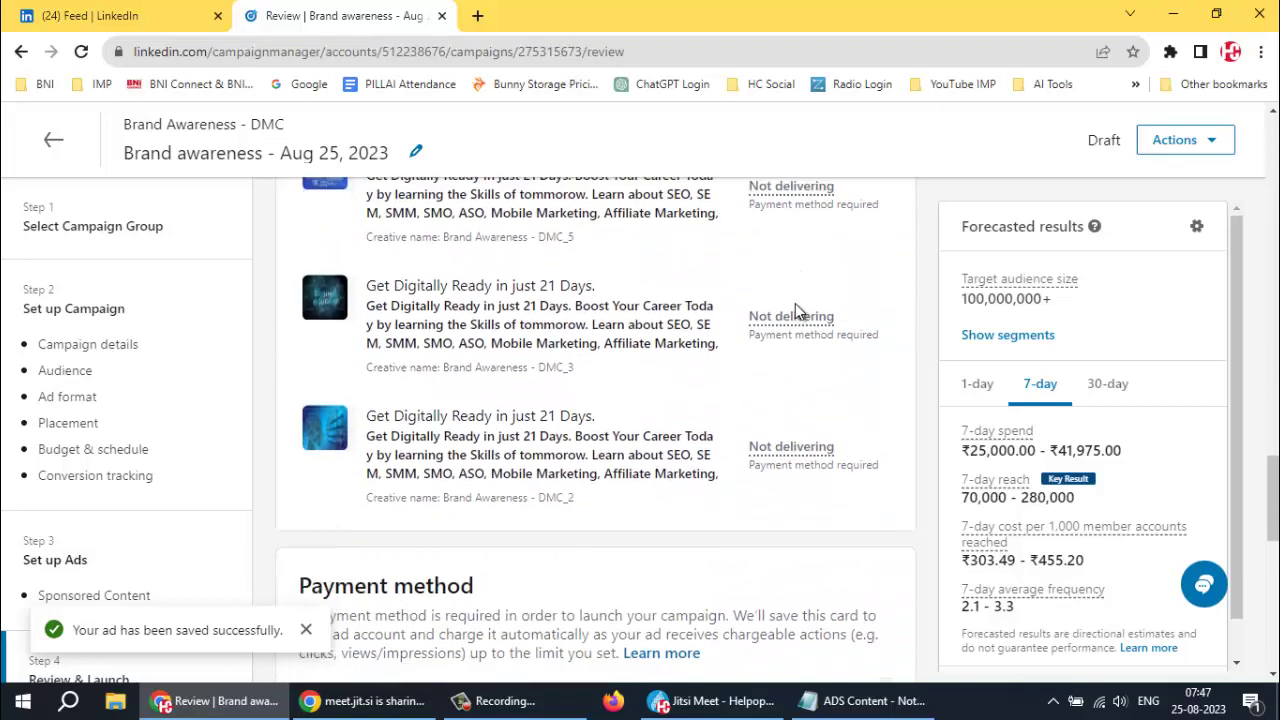
{"action": "scroll", "coordinate": [794, 311], "scroll_direction": "down", "scroll_amount": 4}
{"action": "scroll", "coordinate": [791, 312], "scroll_direction": "up", "scroll_amount": 3}
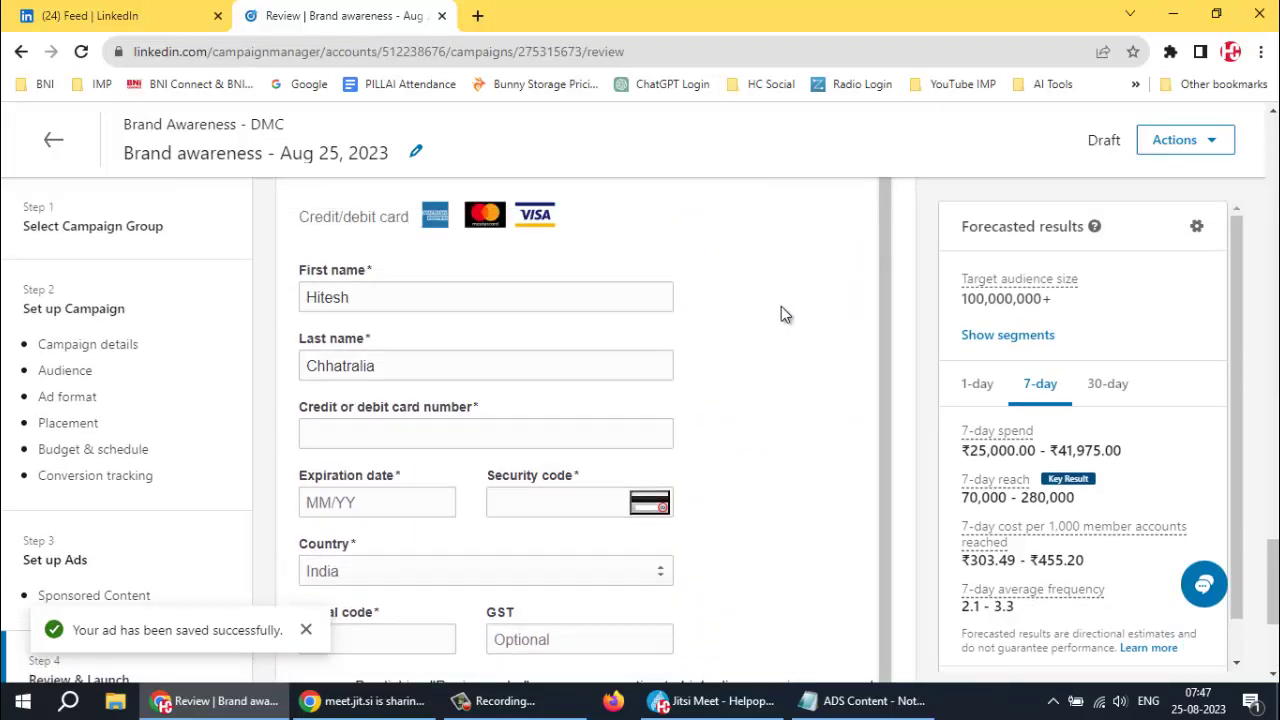
{"action": "scroll", "coordinate": [430, 303], "scroll_direction": "up", "scroll_amount": 1}
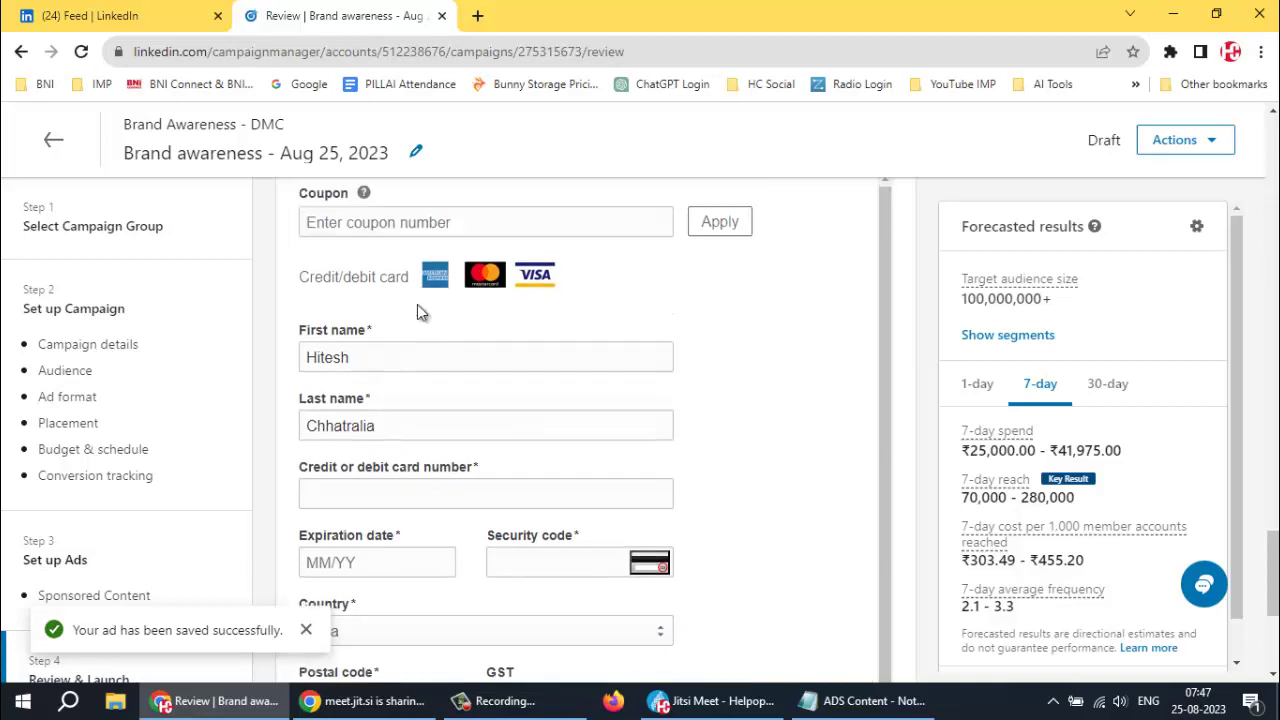
{"action": "left_click_drag", "start_coordinate": [316, 311], "coordinate": [391, 318]}
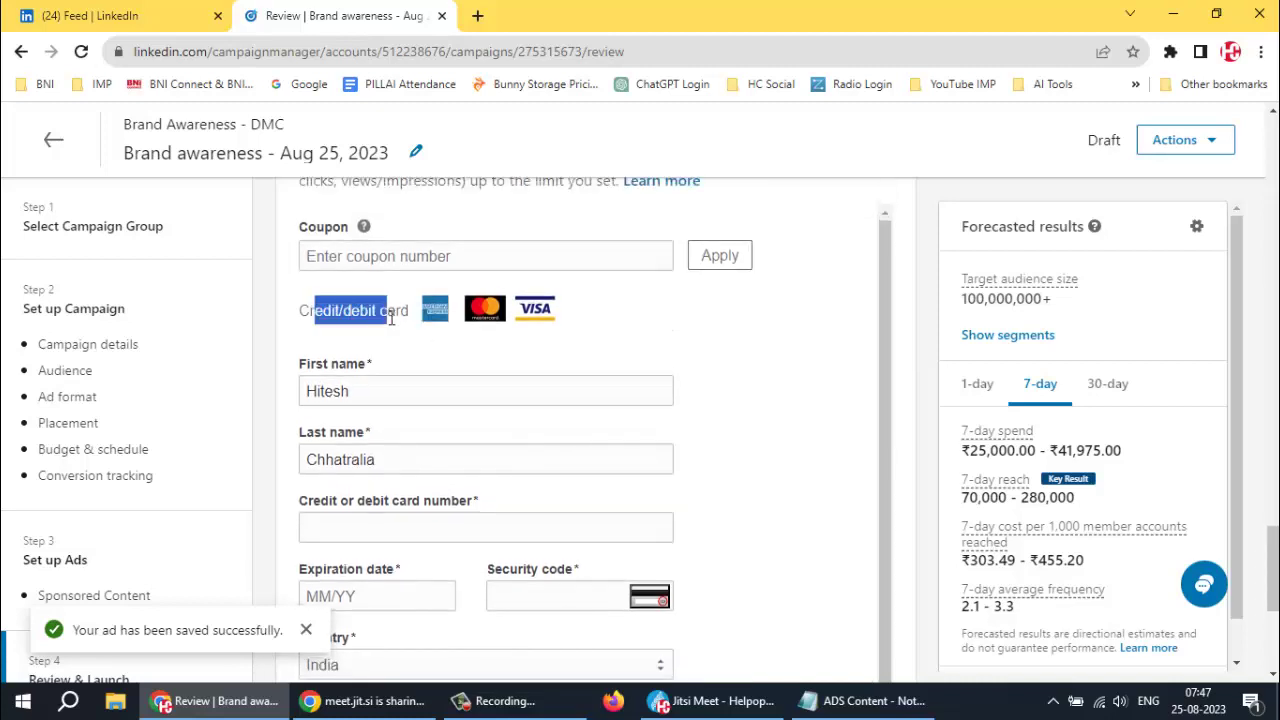
{"action": "scroll", "coordinate": [563, 394], "scroll_direction": "up", "scroll_amount": 1}
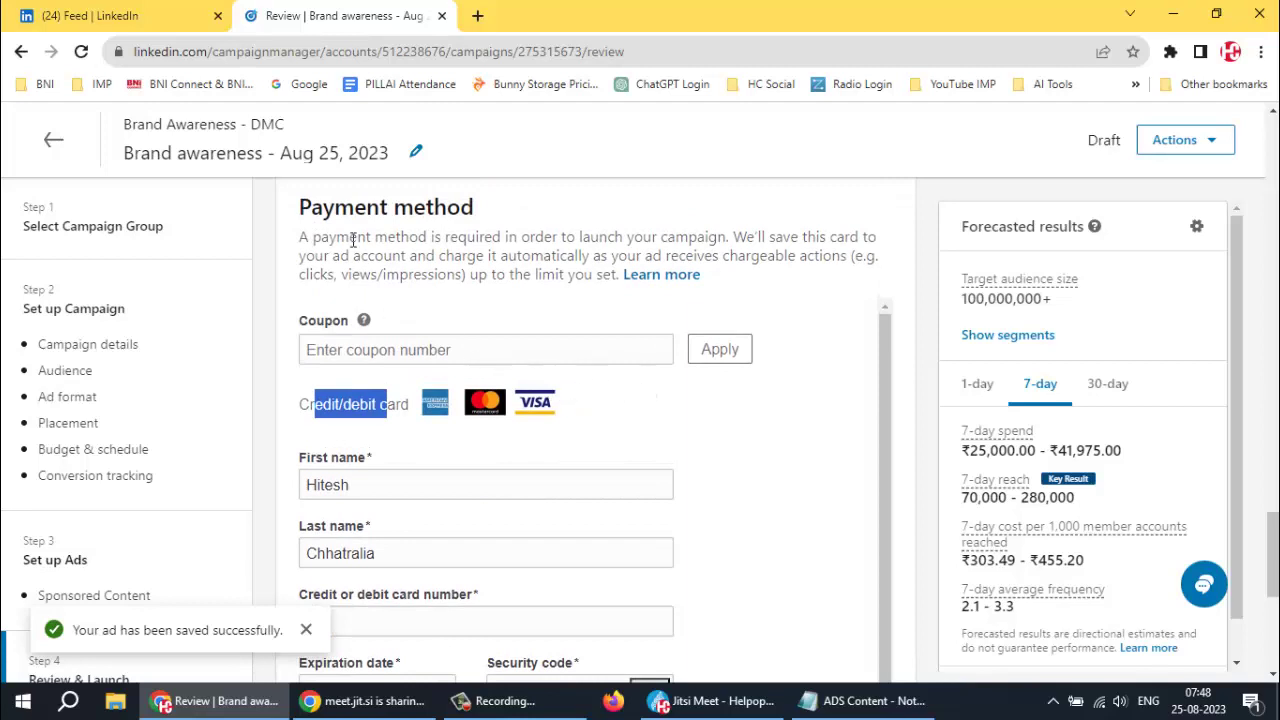
Point out the Payment method heading on the review page, then clear the highlight
{"action": "left_click_drag", "start_coordinate": [308, 207], "coordinate": [480, 212]}
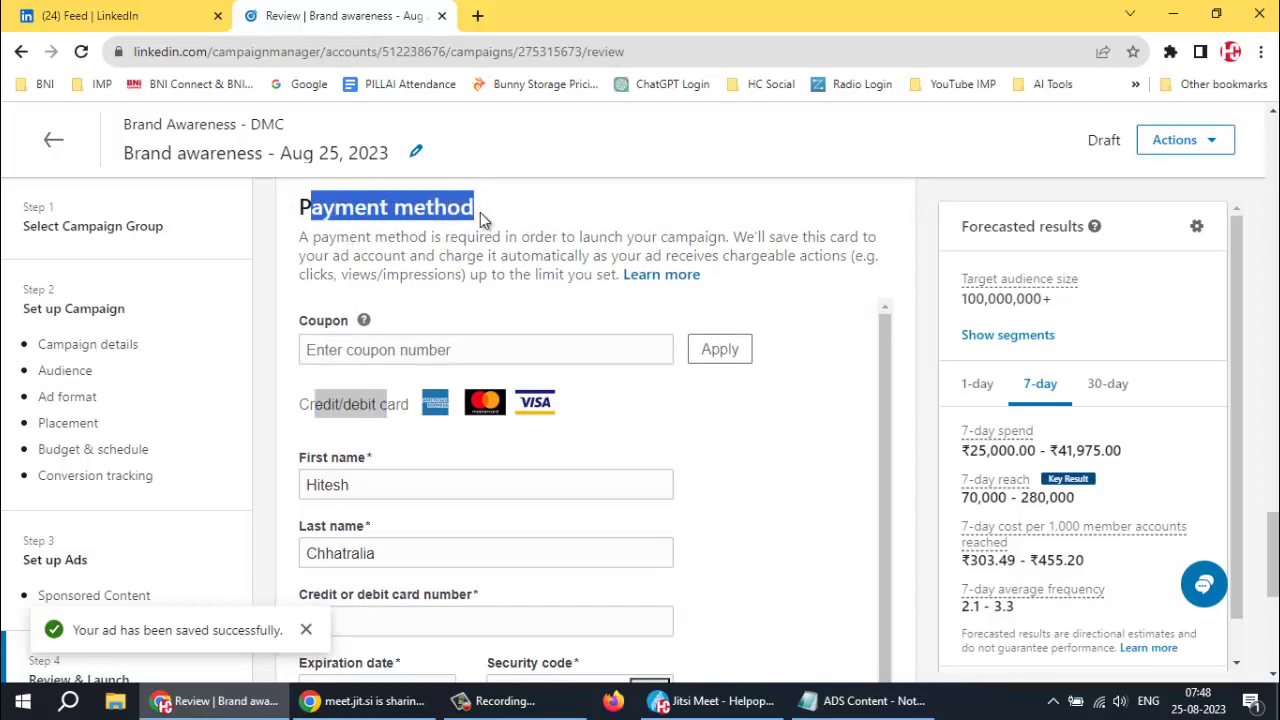
{"action": "left_click", "coordinate": [515, 253]}
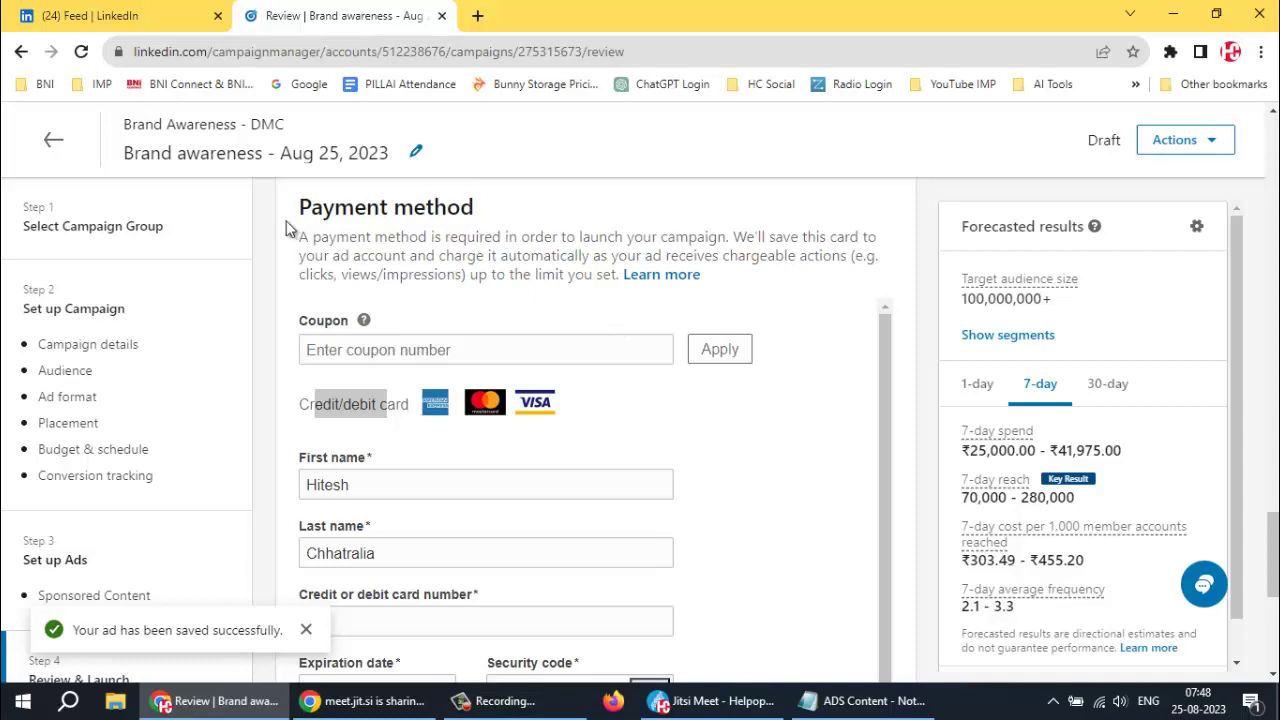
{"action": "scroll", "coordinate": [690, 398], "scroll_direction": "down", "scroll_amount": 1}
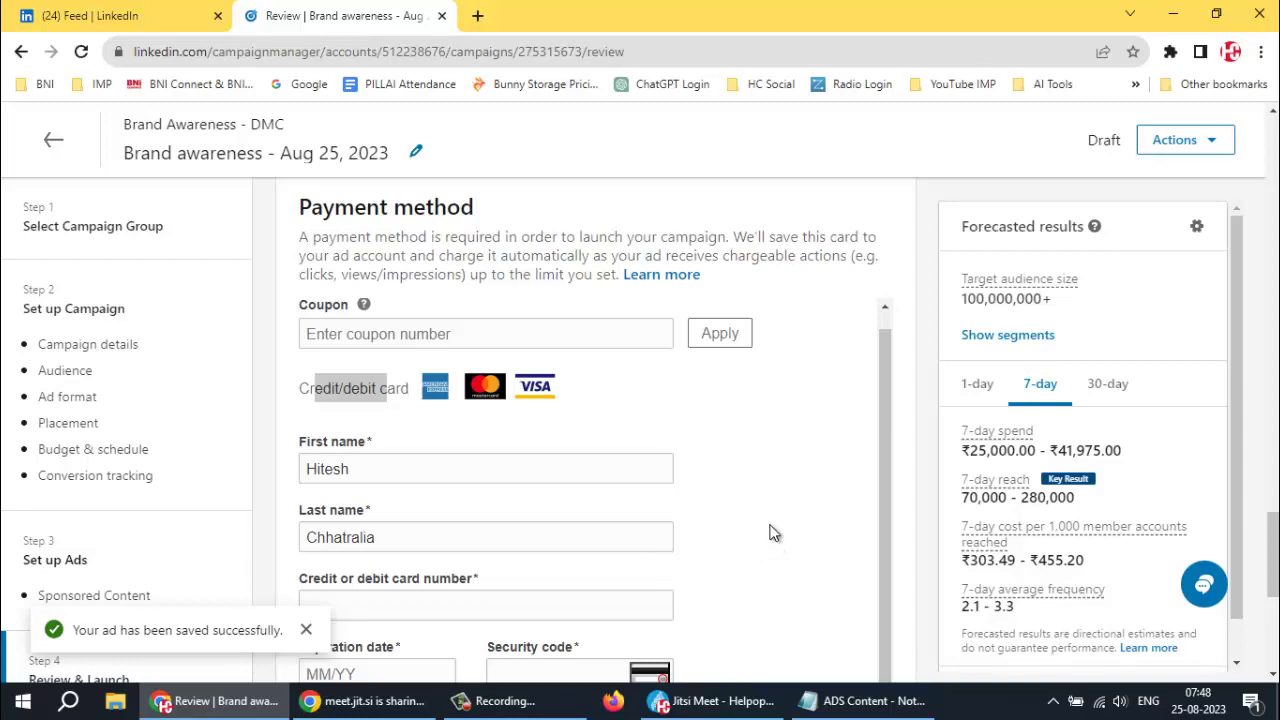
Dismiss the 'Your ad has been saved successfully' confirmation
{"action": "scroll", "coordinate": [718, 485], "scroll_direction": "up", "scroll_amount": 1}
{"action": "scroll", "coordinate": [688, 465], "scroll_direction": "down", "scroll_amount": 1}
{"action": "left_click", "coordinate": [306, 630]}
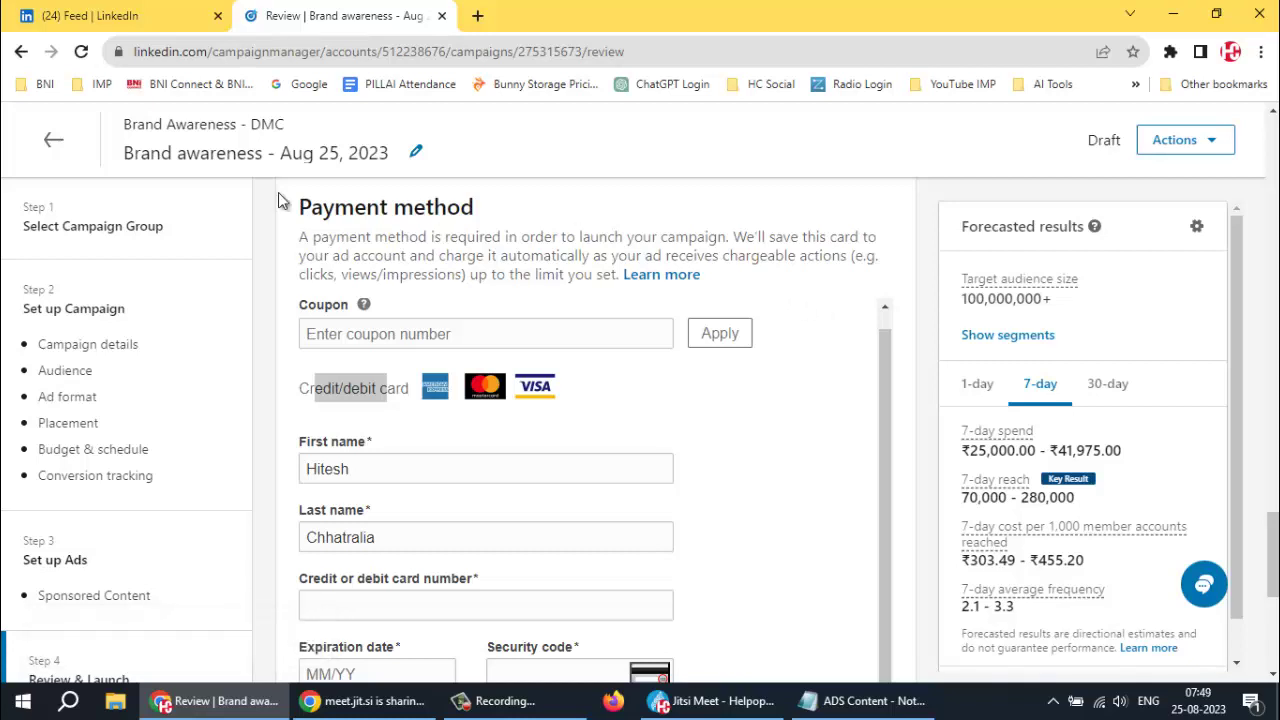
Leave the campaign and switch to the account's list of campaign groups
{"action": "left_click", "coordinate": [50, 146]}
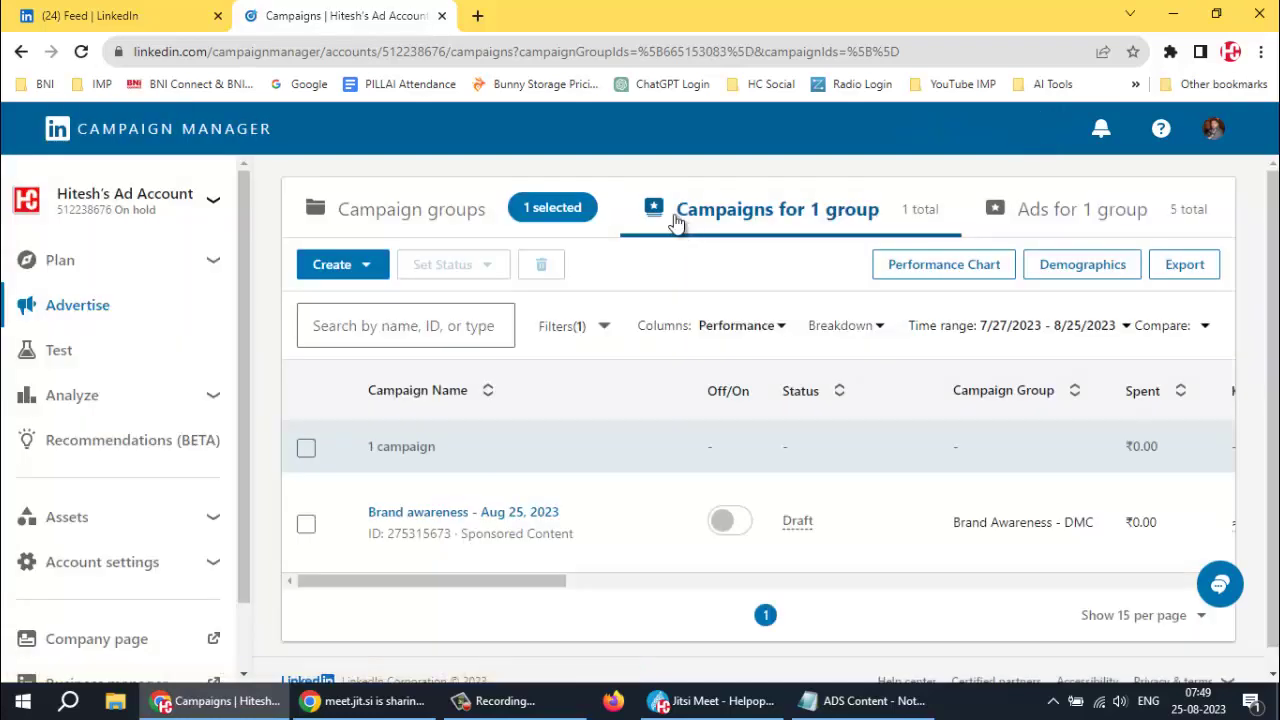
{"action": "mouse_move", "coordinate": [600, 517]}
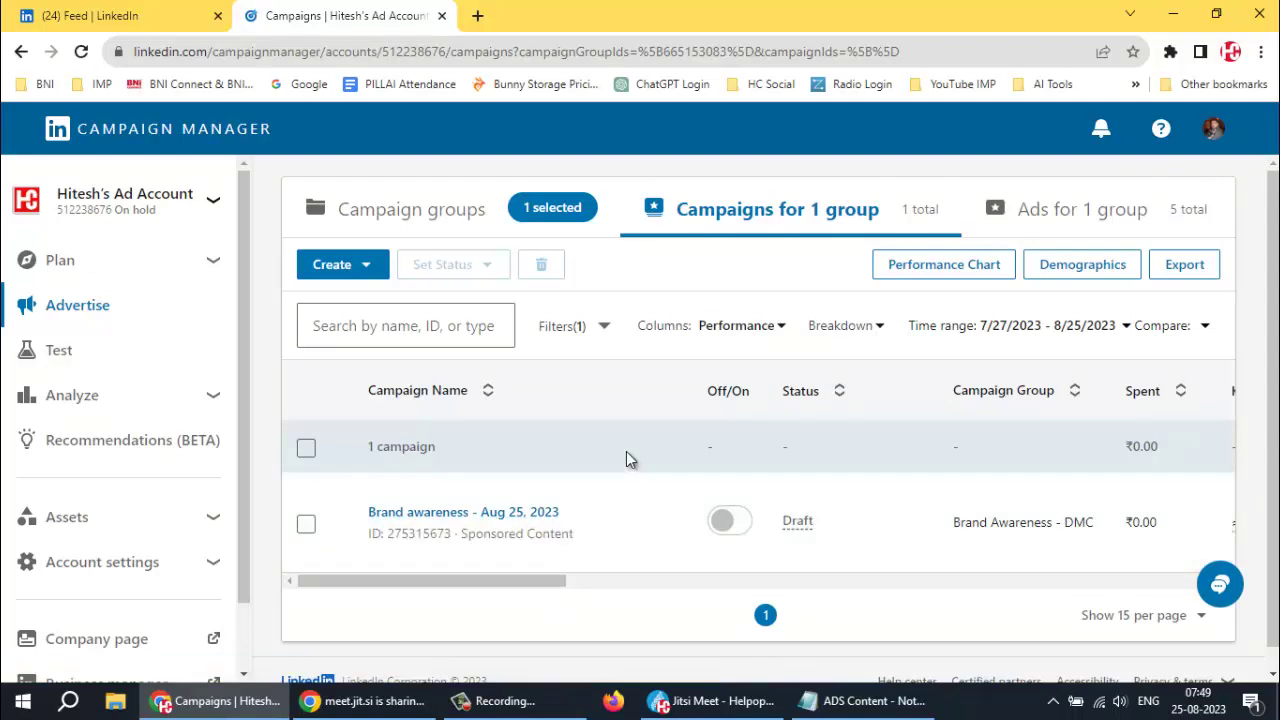
{"action": "left_click", "coordinate": [412, 209]}
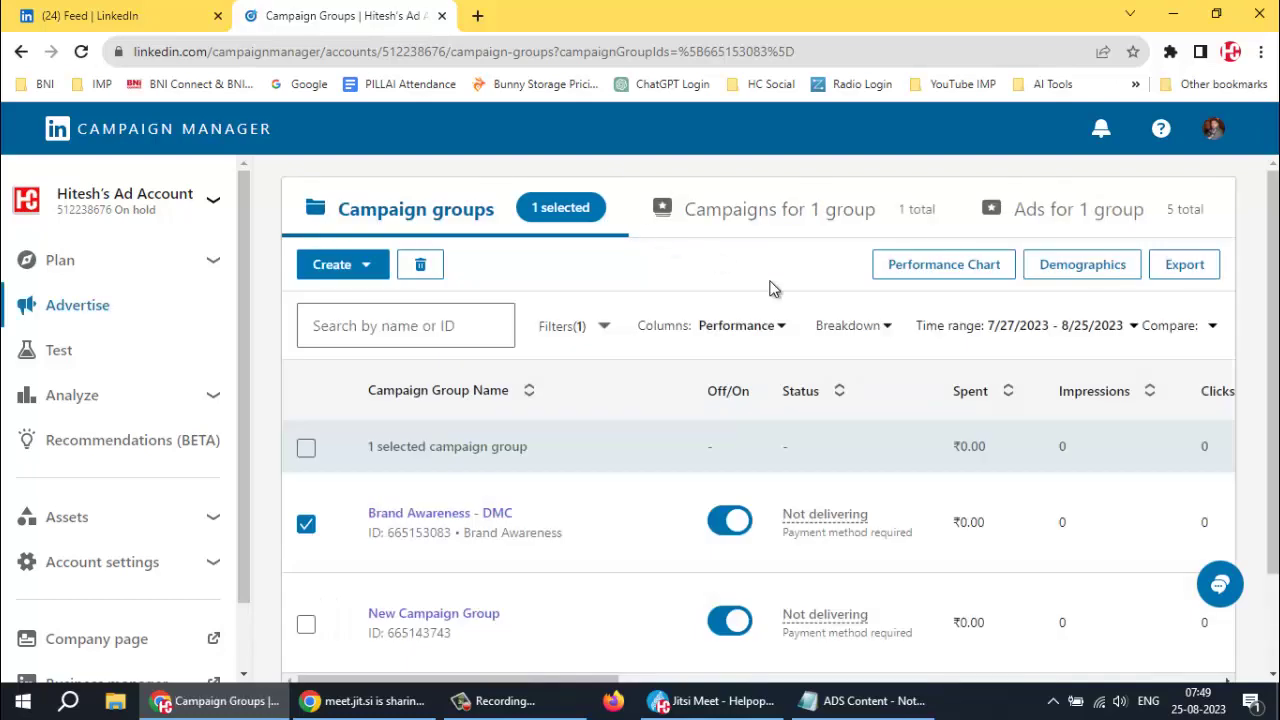
Open New Campaign Group to view its (empty) campaigns list
{"action": "scroll", "coordinate": [606, 391], "scroll_direction": "down", "scroll_amount": 2}
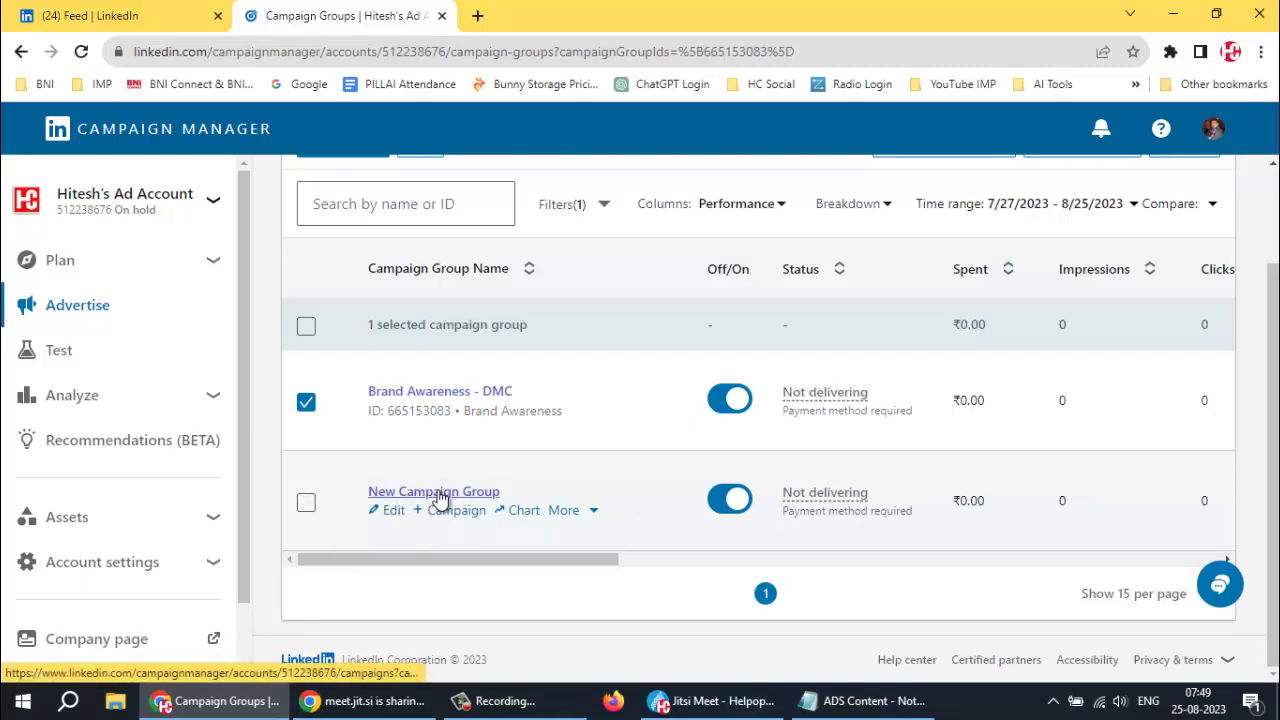
{"action": "scroll", "coordinate": [430, 495], "scroll_direction": "up", "scroll_amount": 1}
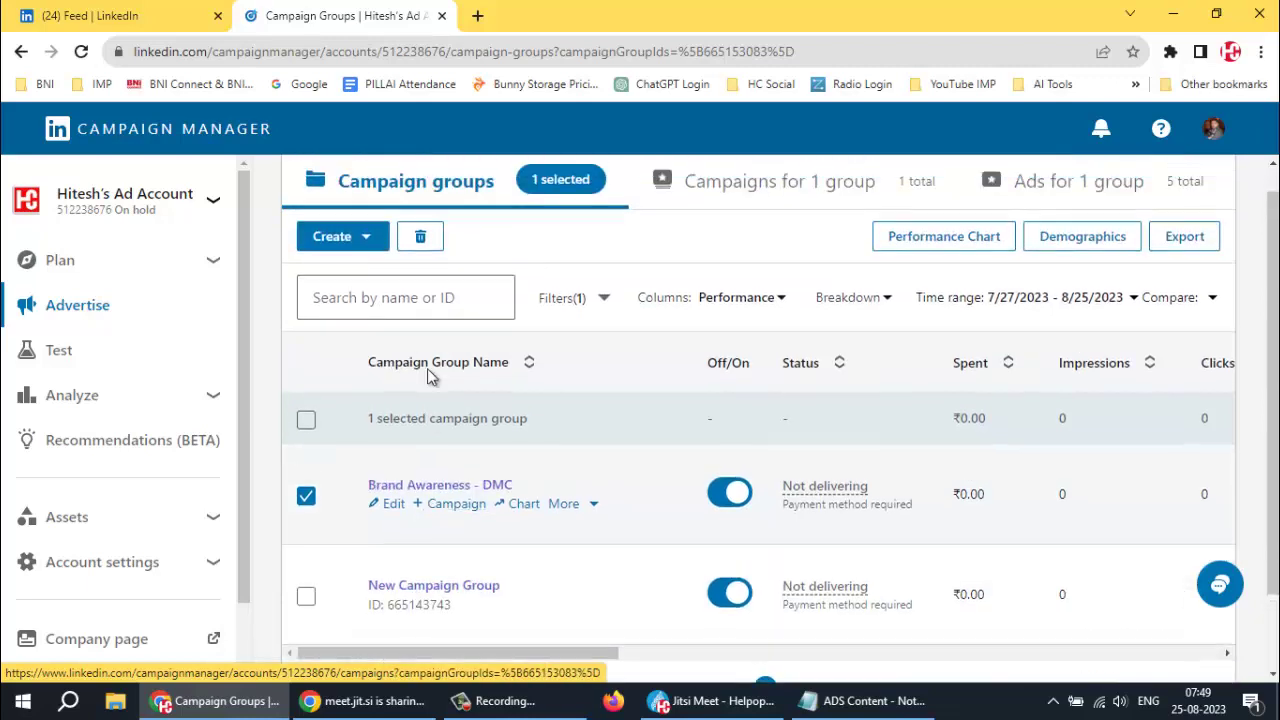
{"action": "left_click", "coordinate": [446, 586]}
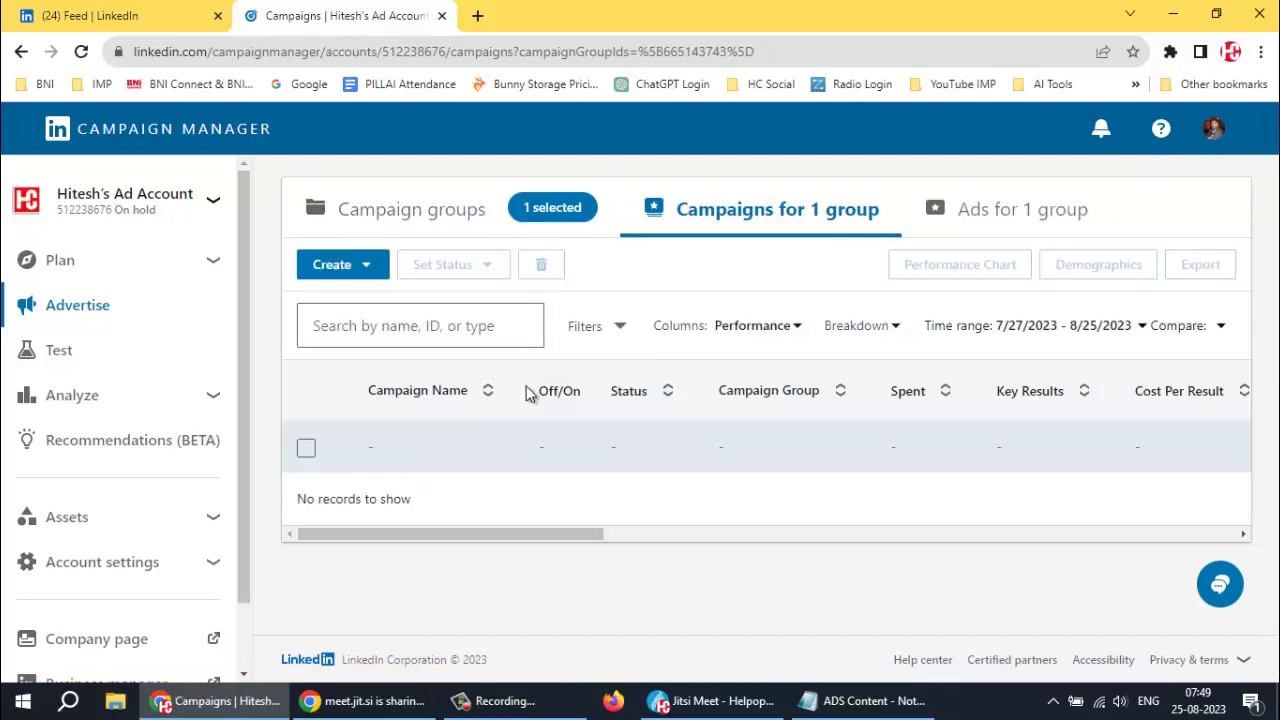
Start a new campaign group from the Create menu
{"action": "left_click", "coordinate": [366, 266]}
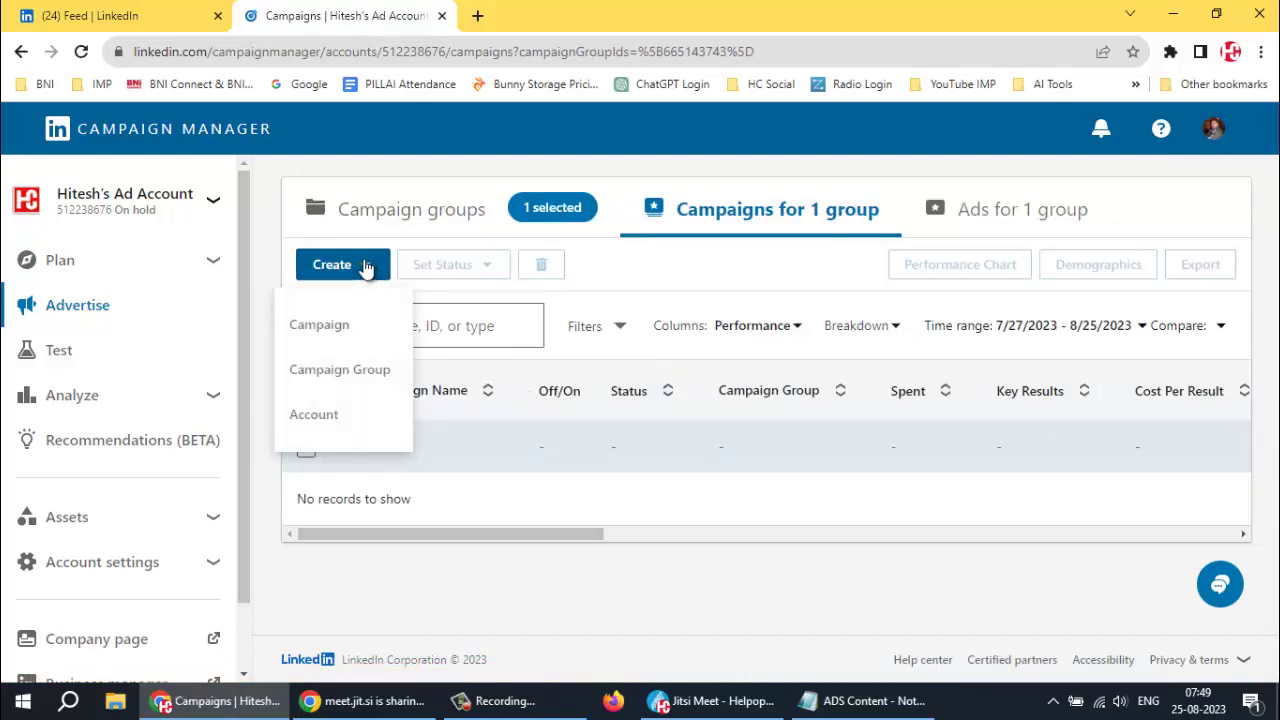
{"action": "left_click", "coordinate": [323, 372]}
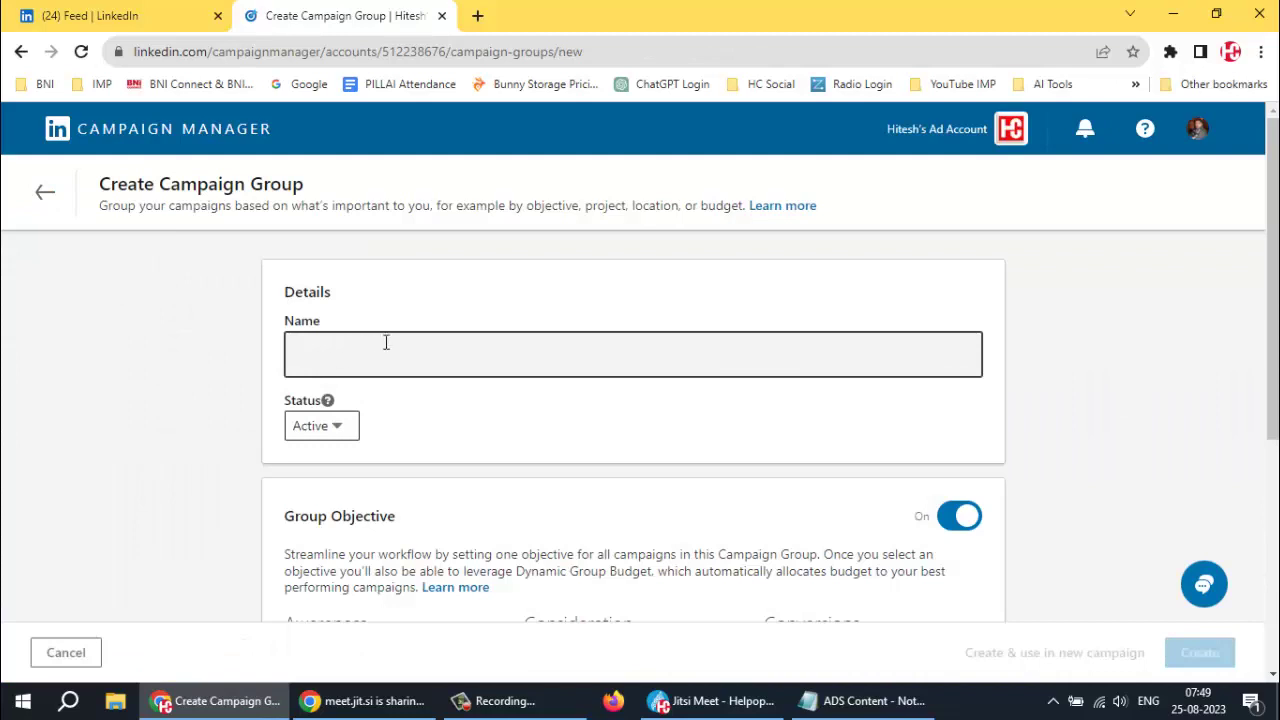
{"action": "scroll", "coordinate": [486, 374], "scroll_direction": "down", "scroll_amount": 3}
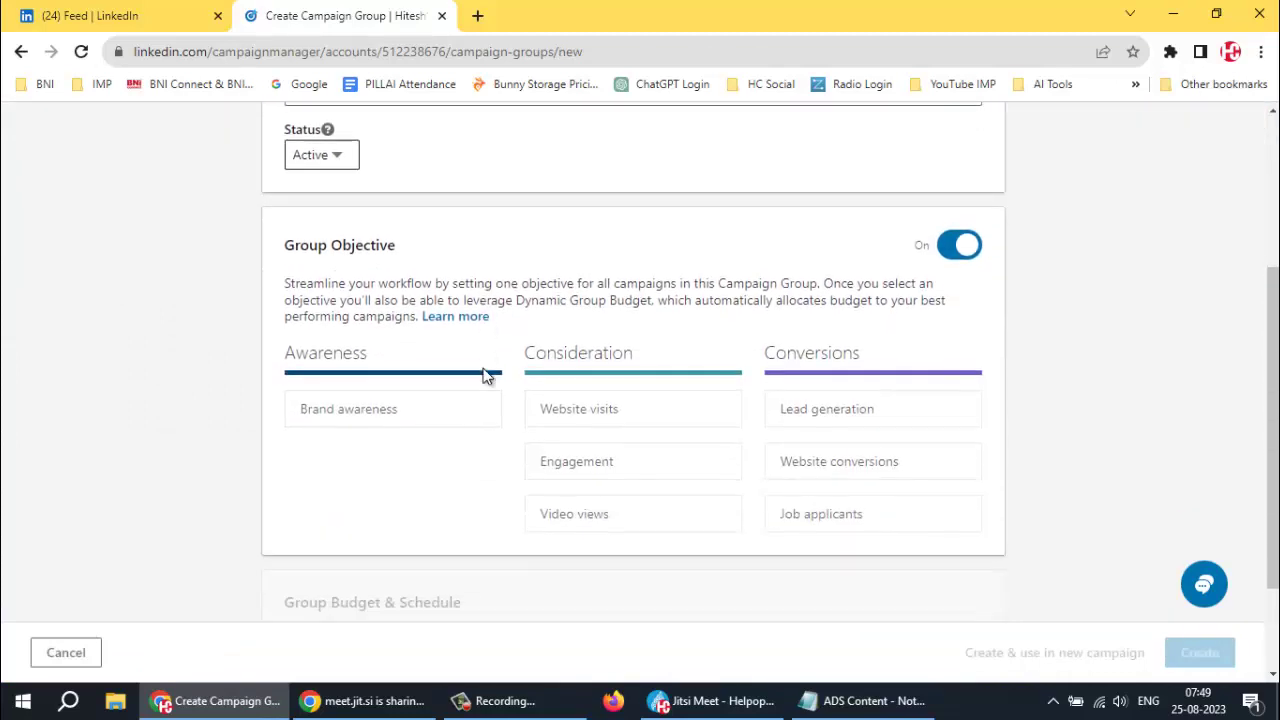
Browse the Group Objective options on the empty Create Campaign Group form
{"action": "mouse_move", "coordinate": [409, 406]}
{"action": "scroll", "coordinate": [443, 491], "scroll_direction": "up", "scroll_amount": 3}
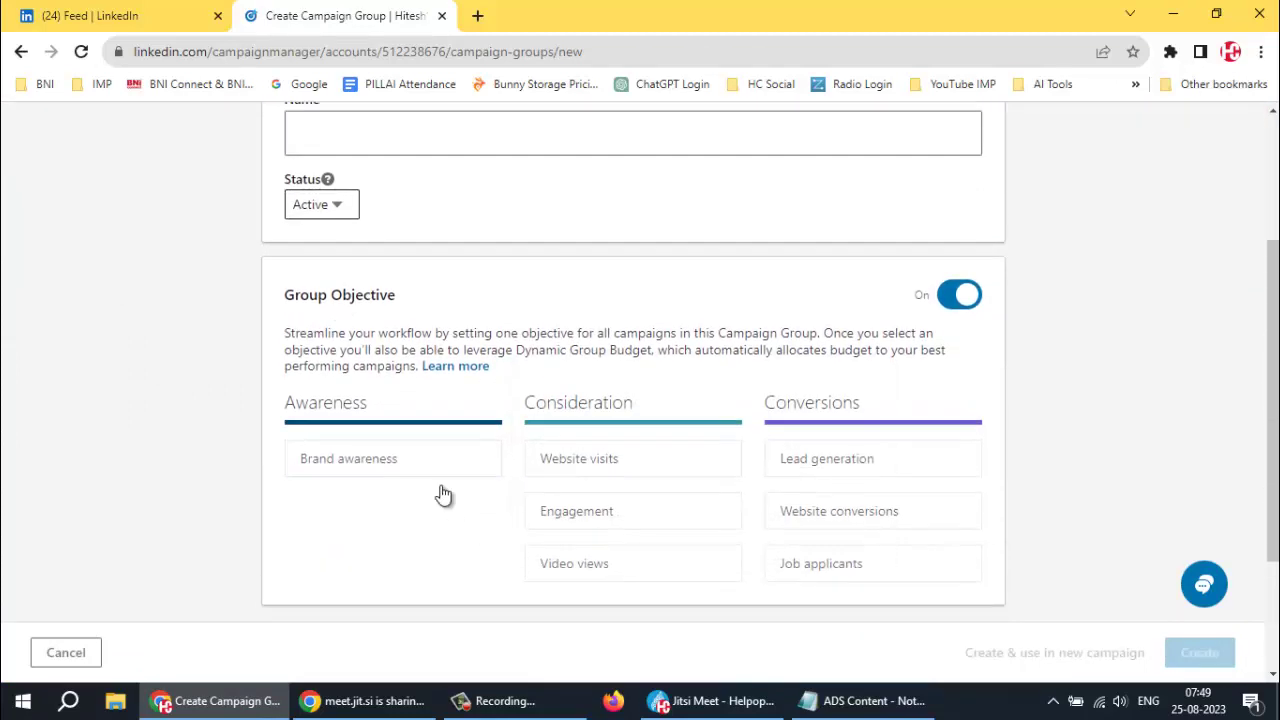
{"action": "scroll", "coordinate": [485, 375], "scroll_direction": "down", "scroll_amount": 4}
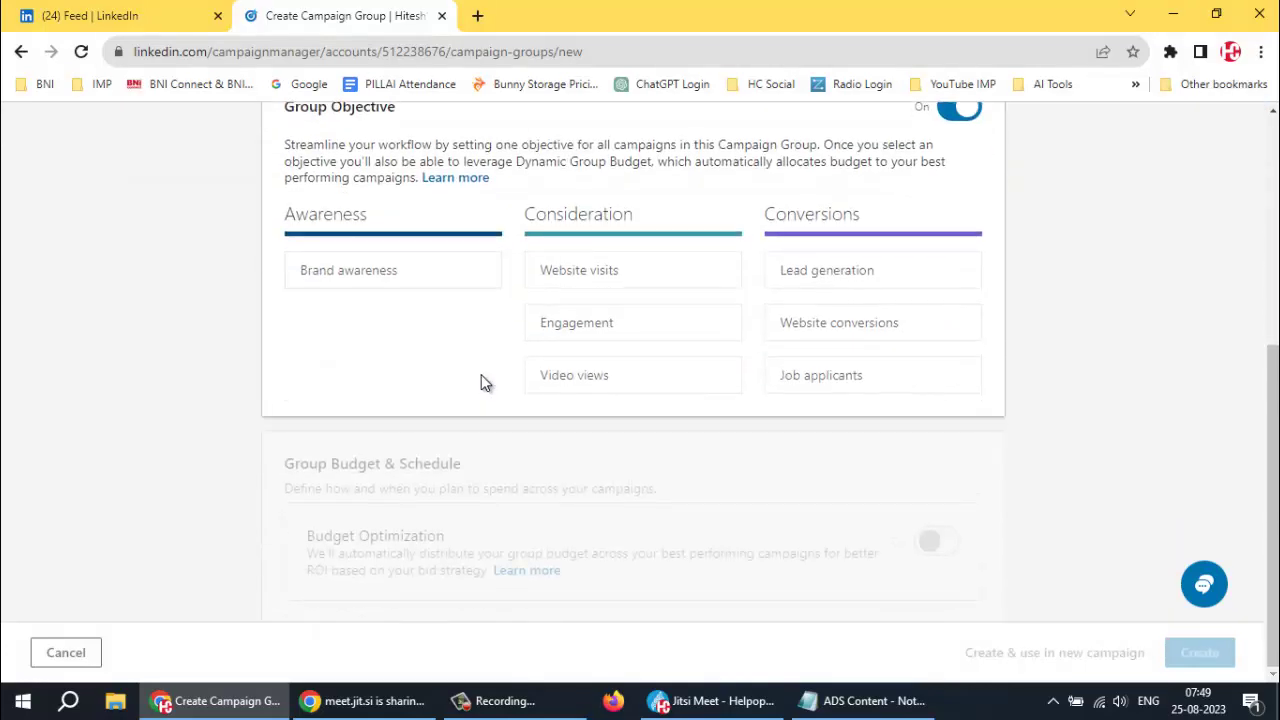
{"action": "mouse_move", "coordinate": [629, 286]}
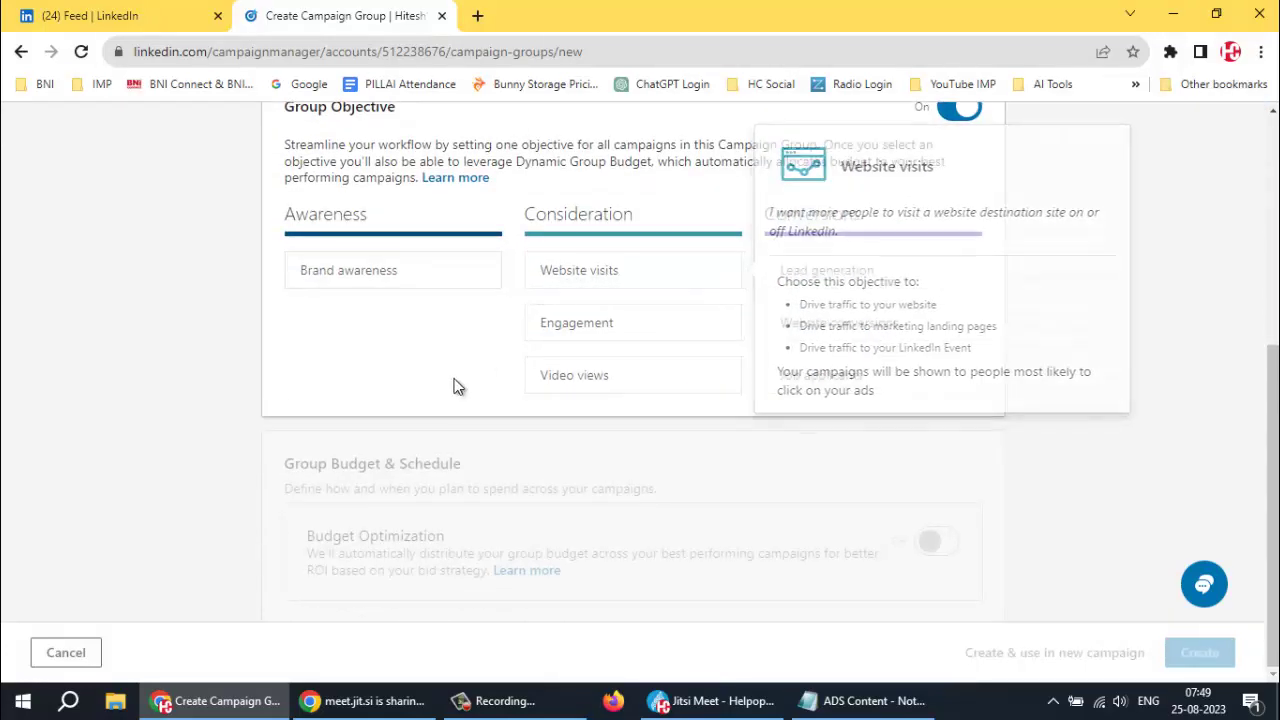
{"action": "scroll", "coordinate": [443, 388], "scroll_direction": "up", "scroll_amount": 3}
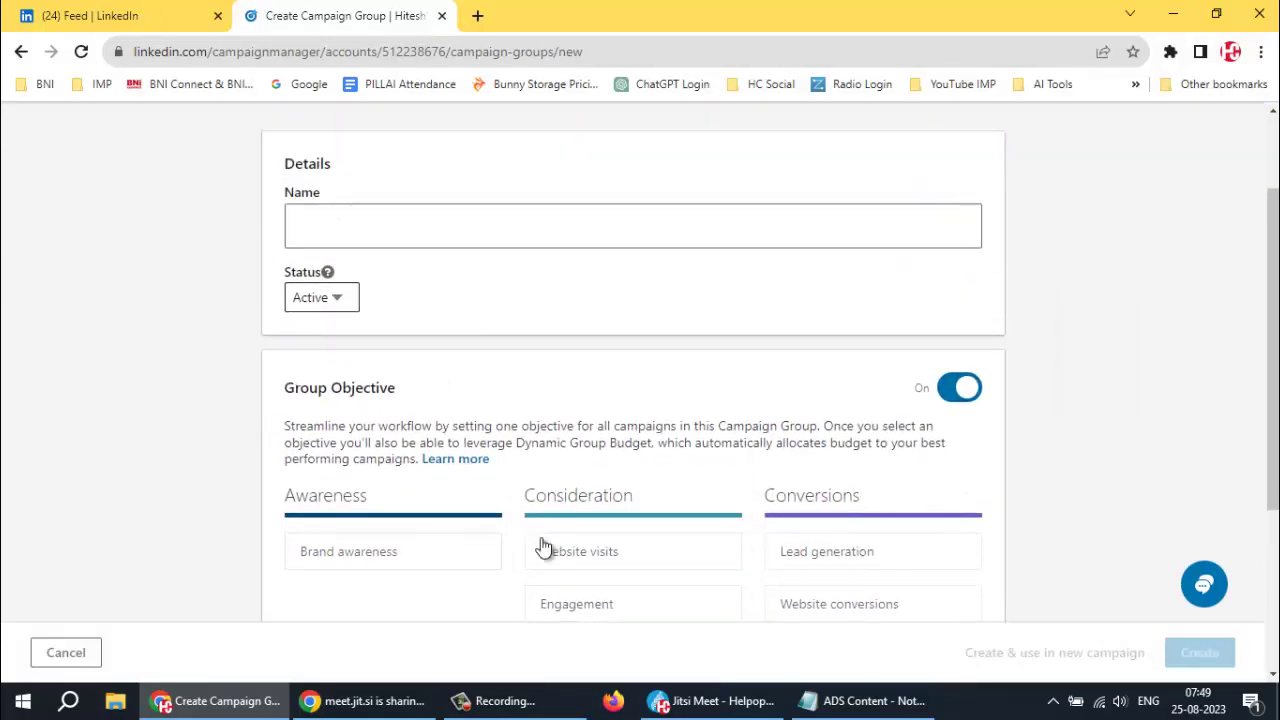
{"action": "mouse_move", "coordinate": [563, 551]}
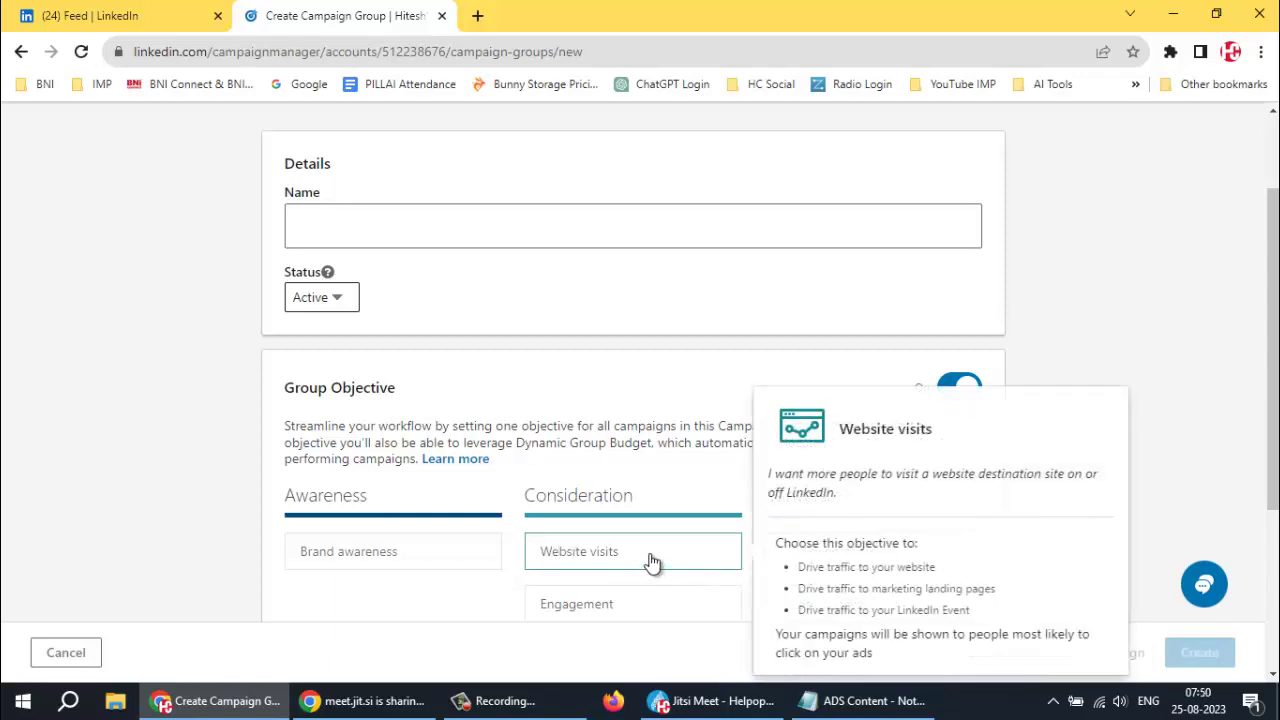
{"action": "mouse_move", "coordinate": [666, 560]}
Name the group 'Website Traffic - Helpopedia', pick Website visits, and switch Budget Optimization on
{"action": "left_click", "coordinate": [384, 225]}
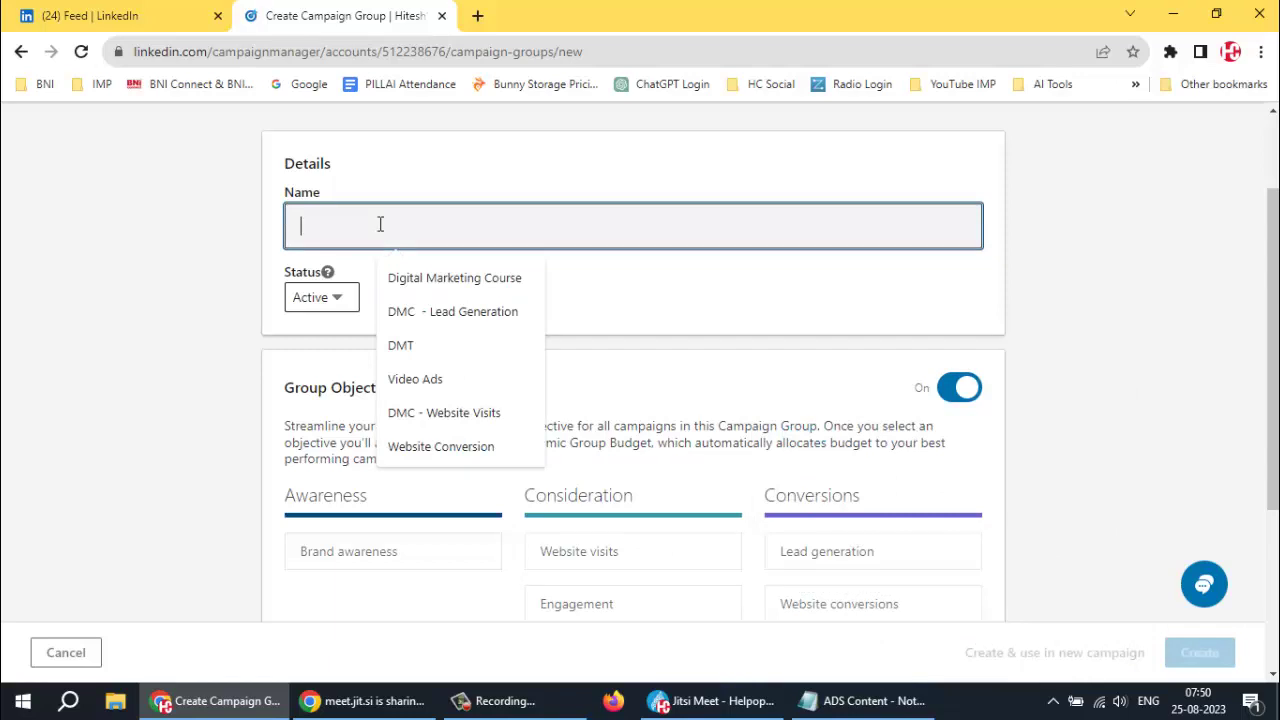
{"action": "type", "text": "W"}
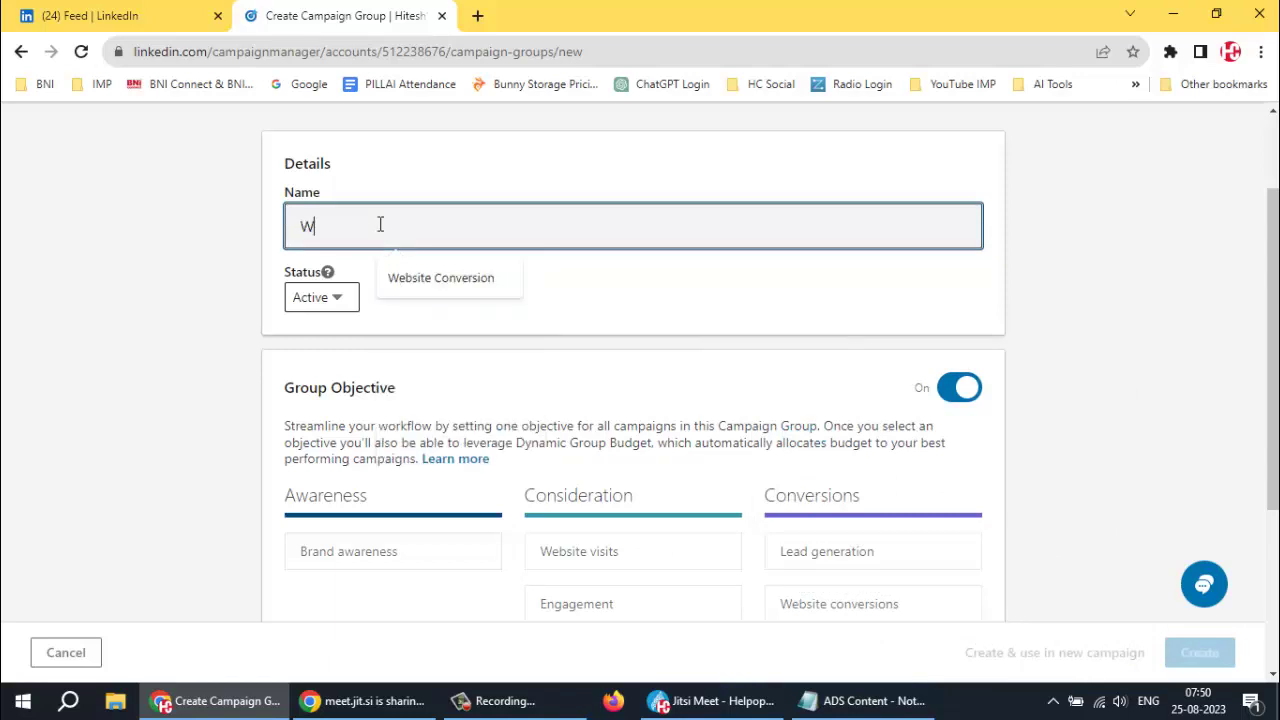
{"action": "type", "text": "ebsite Traffic -"}
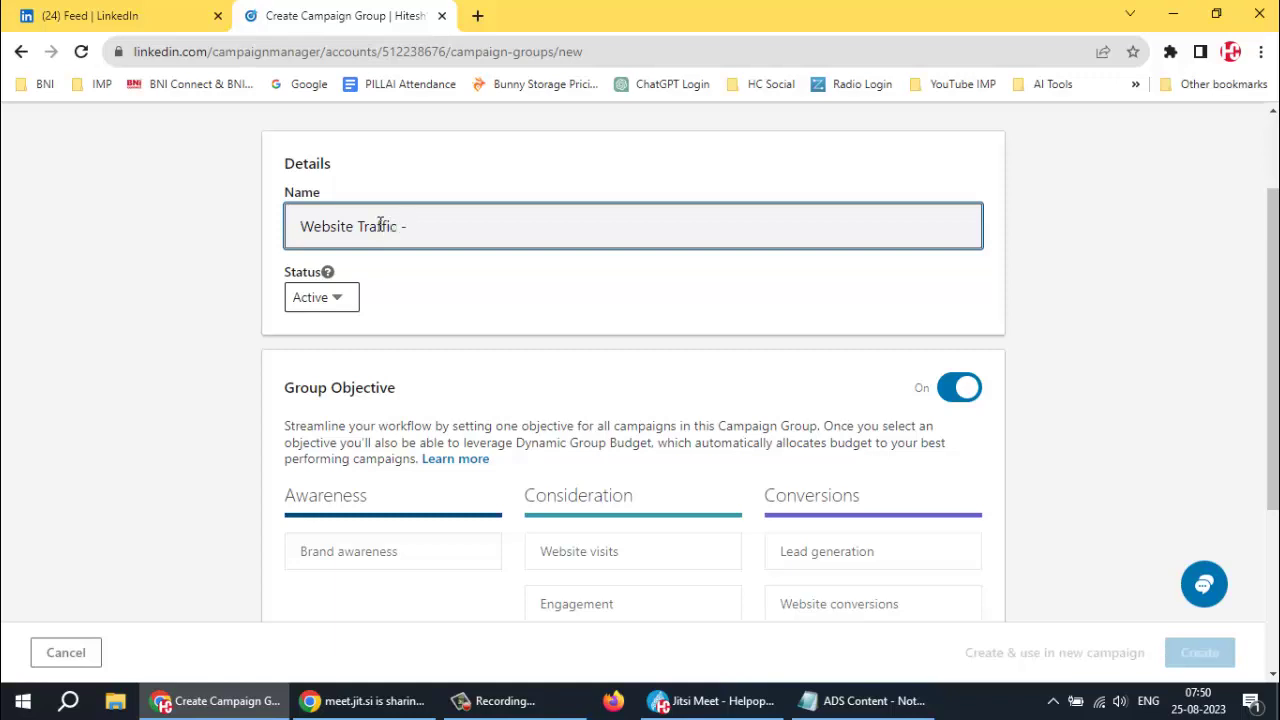
{"action": "type", "text": " Helpopedia"}
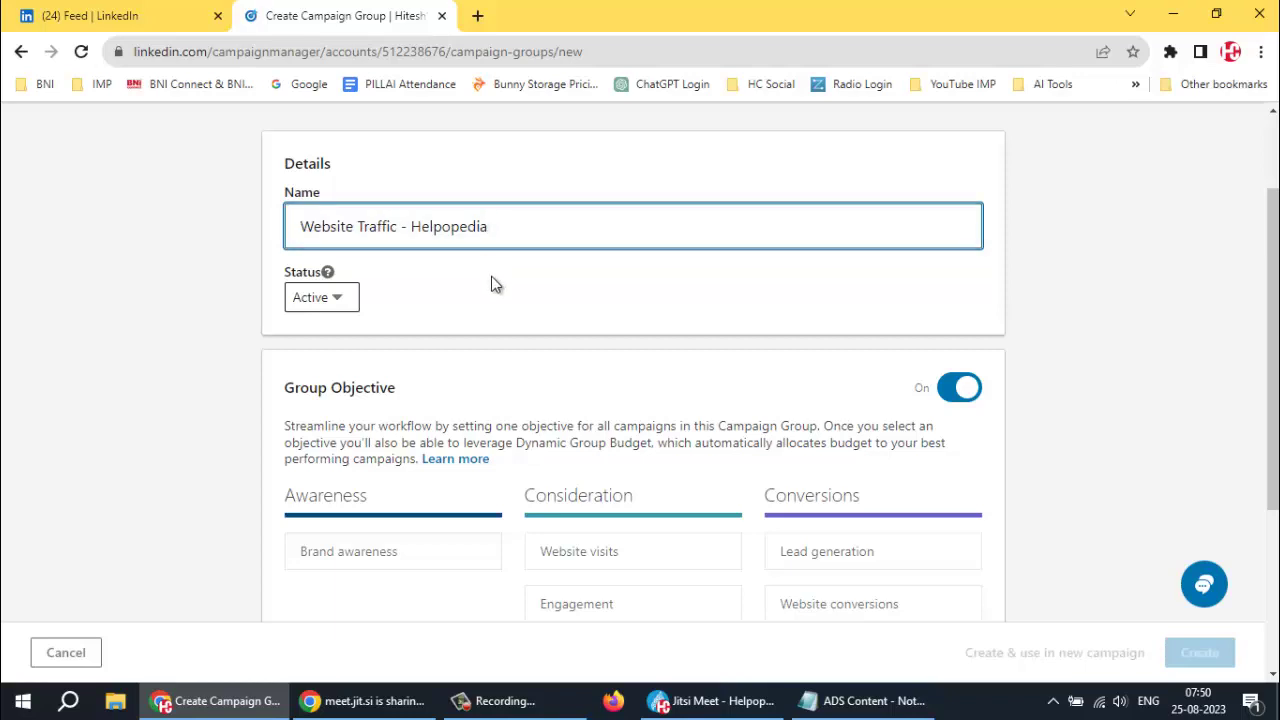
{"action": "scroll", "coordinate": [454, 274], "scroll_direction": "down", "scroll_amount": 2}
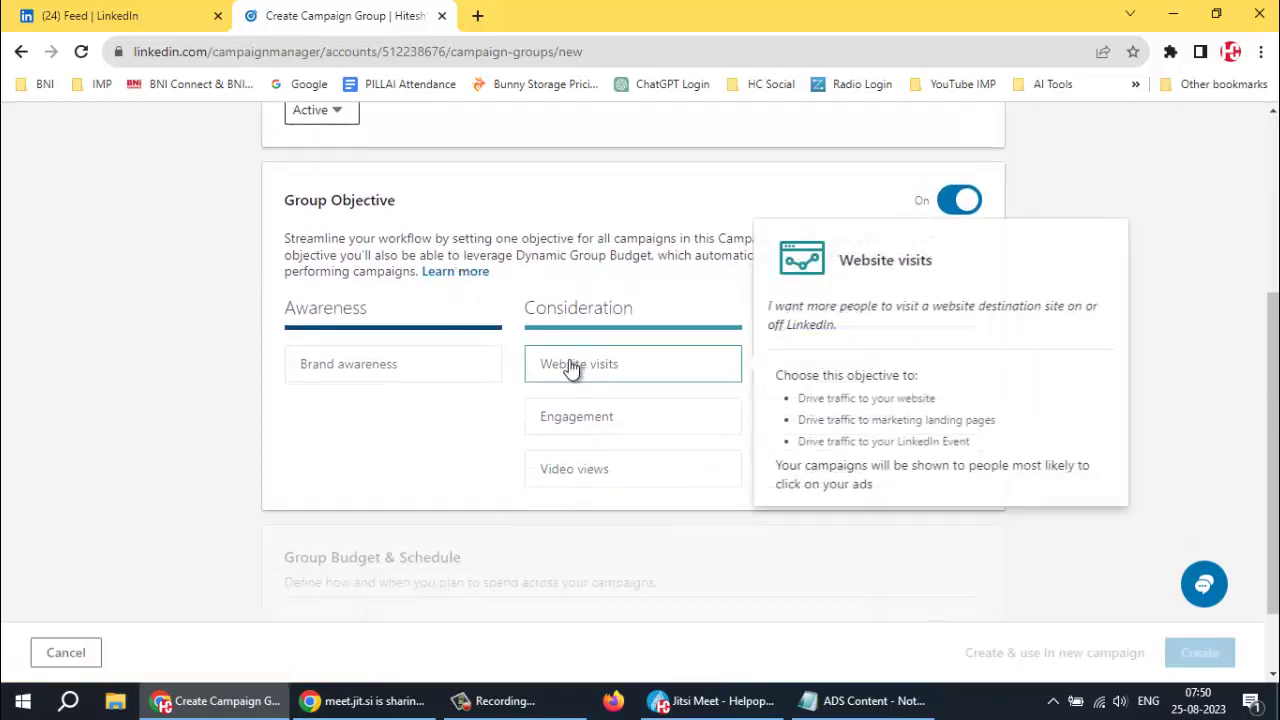
{"action": "left_click", "coordinate": [568, 364]}
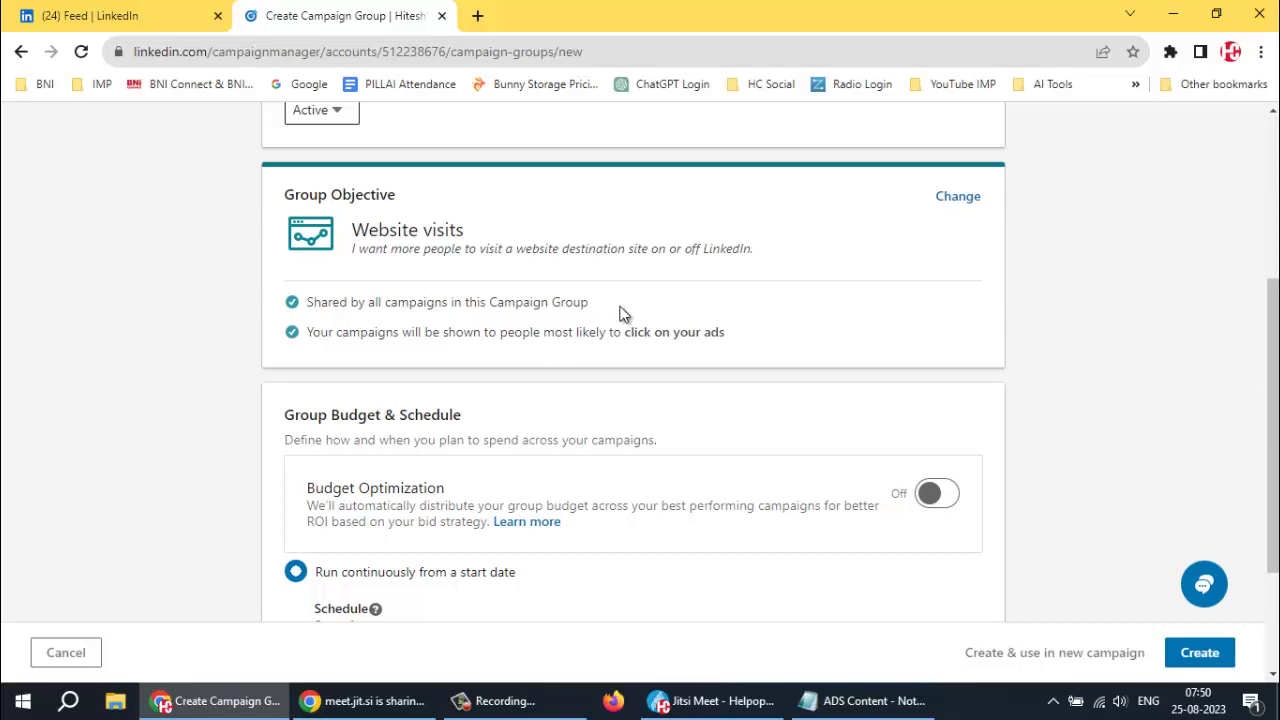
{"action": "scroll", "coordinate": [619, 313], "scroll_direction": "down", "scroll_amount": 2}
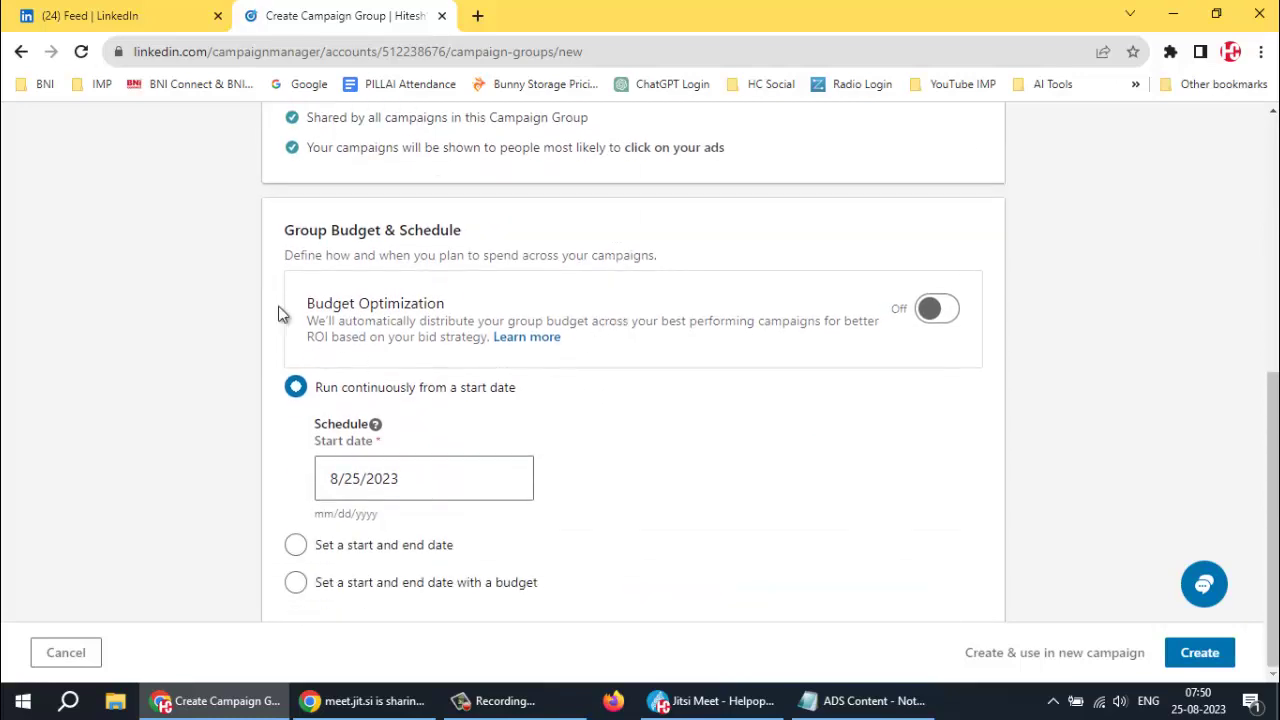
{"action": "left_click", "coordinate": [935, 311]}
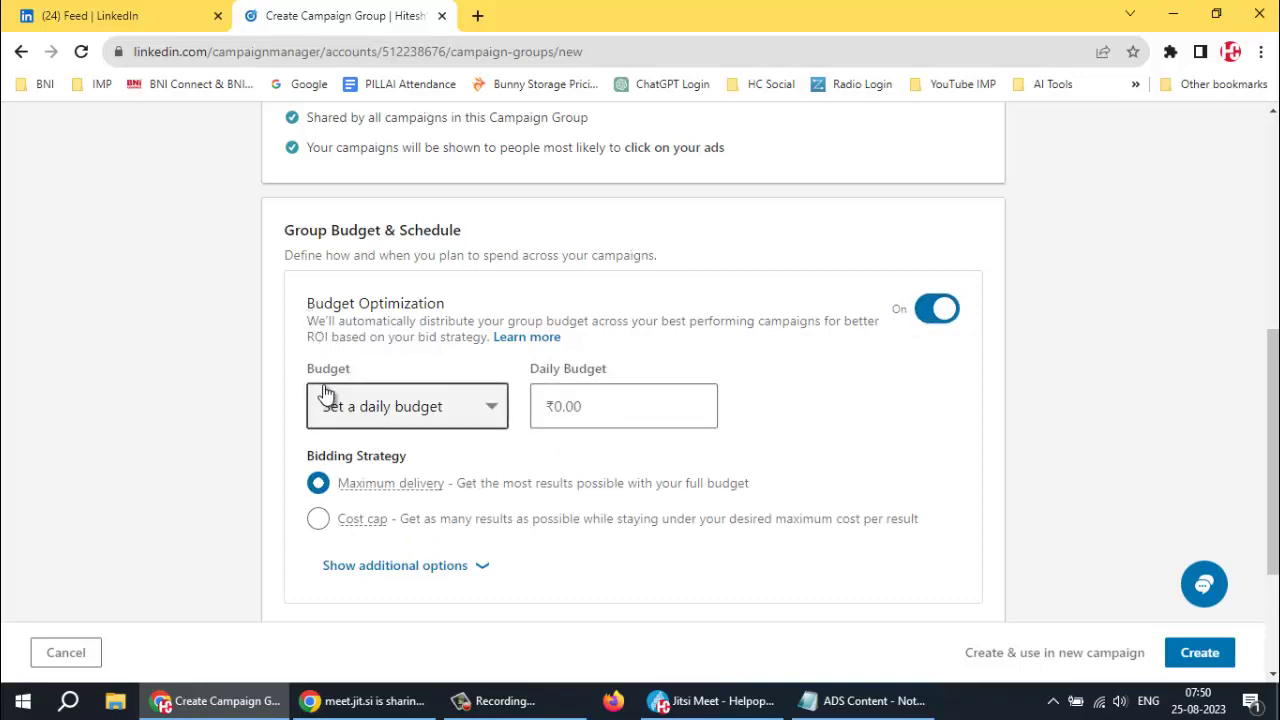
Keep 'Set a daily budget' and enter a daily budget of 1000
{"action": "left_click", "coordinate": [487, 420]}
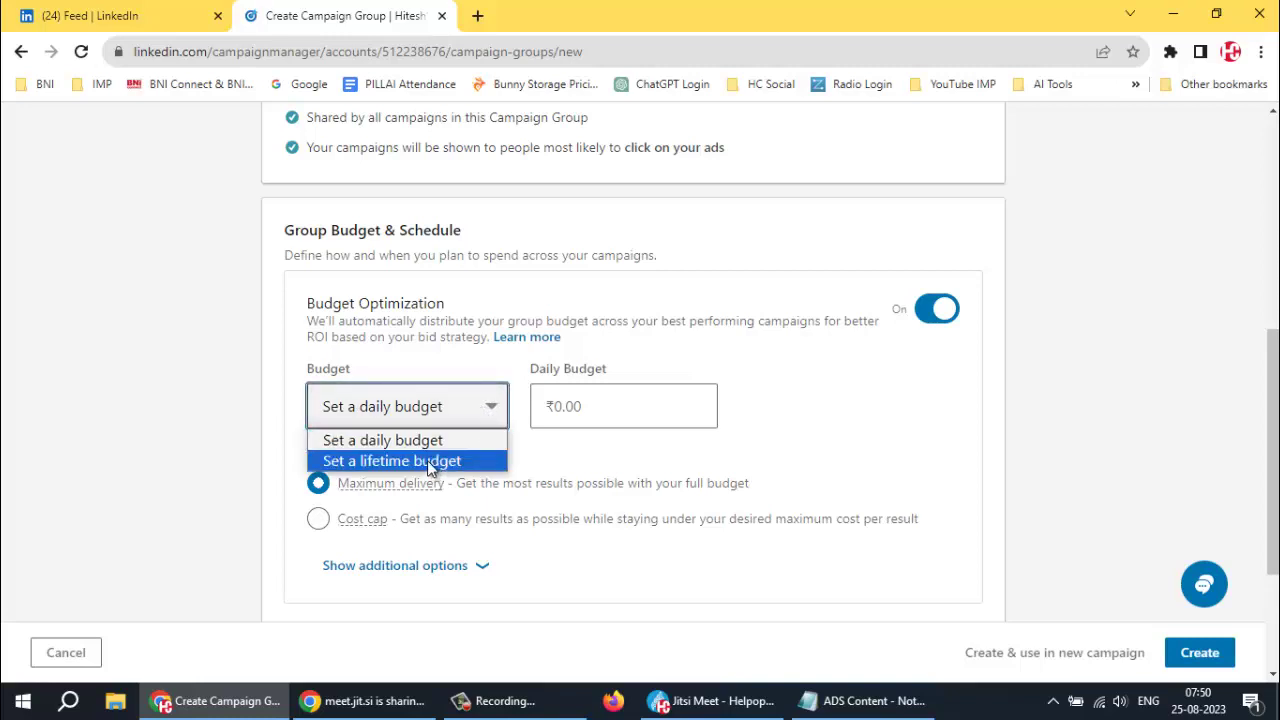
{"action": "left_click", "coordinate": [429, 440]}
{"action": "left_click", "coordinate": [599, 404]}
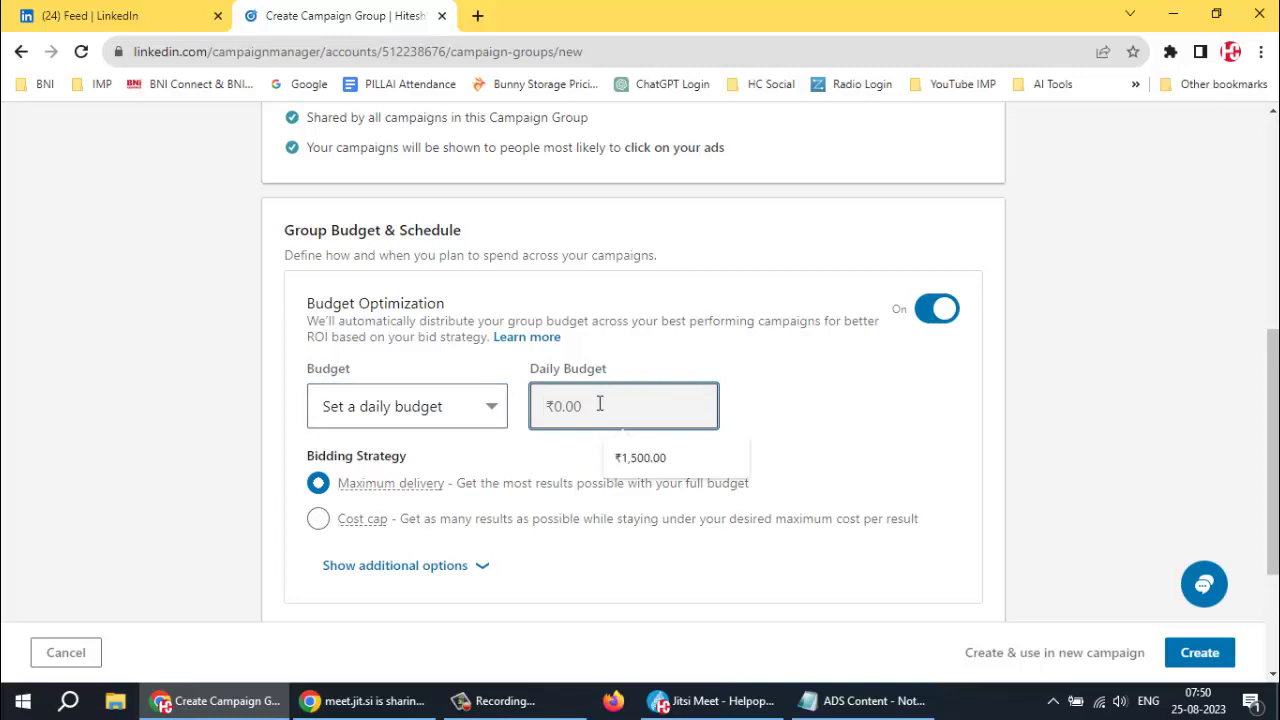
{"action": "type", "text": "10"}
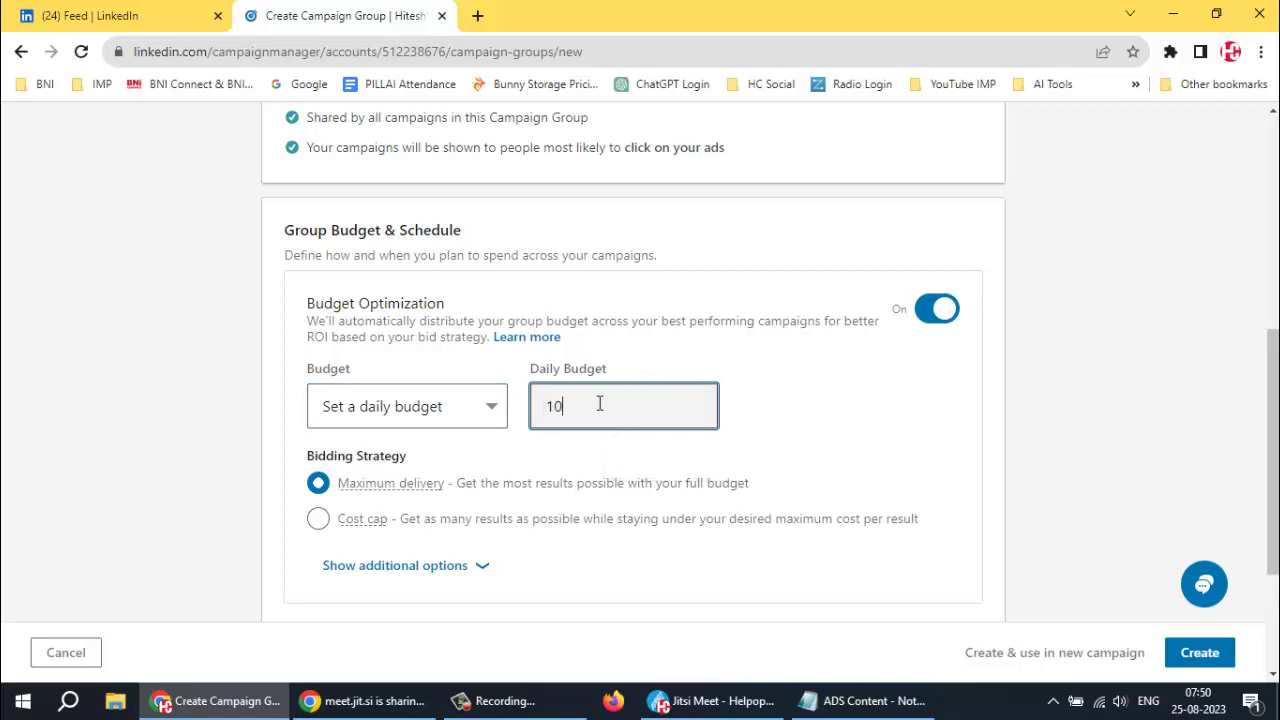
{"action": "type", "text": "00"}
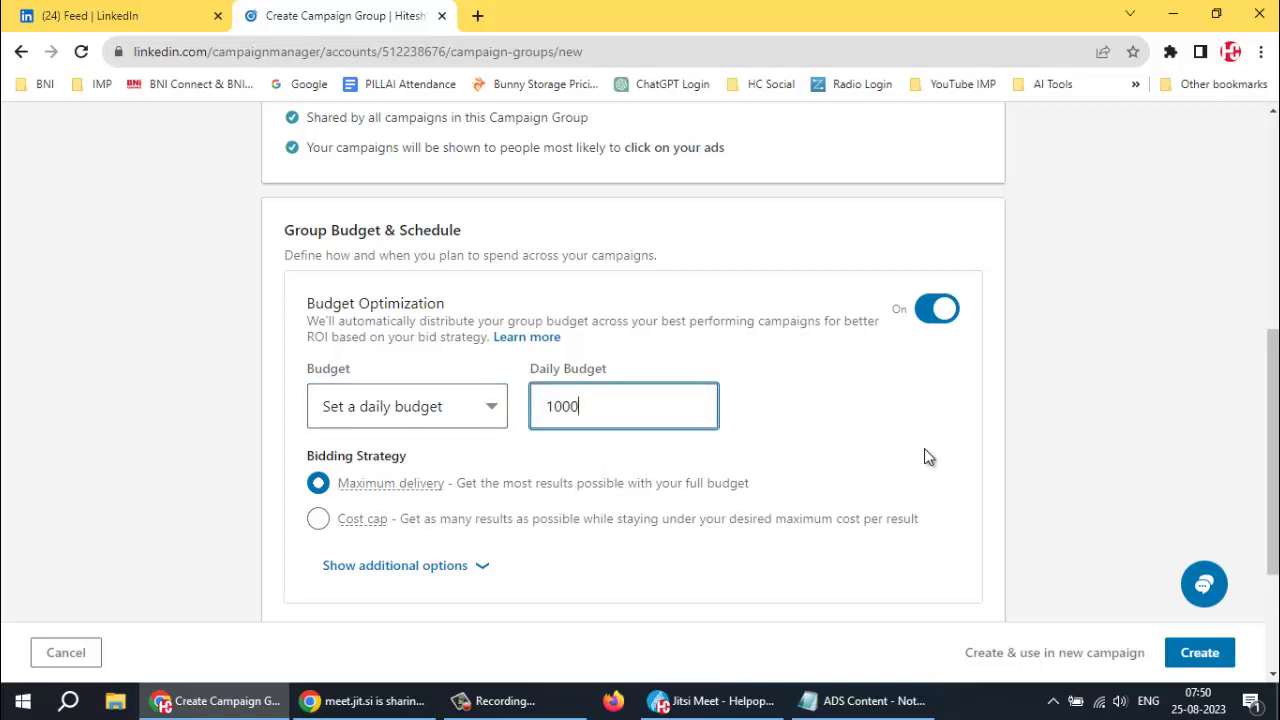
{"action": "left_click", "coordinate": [848, 451]}
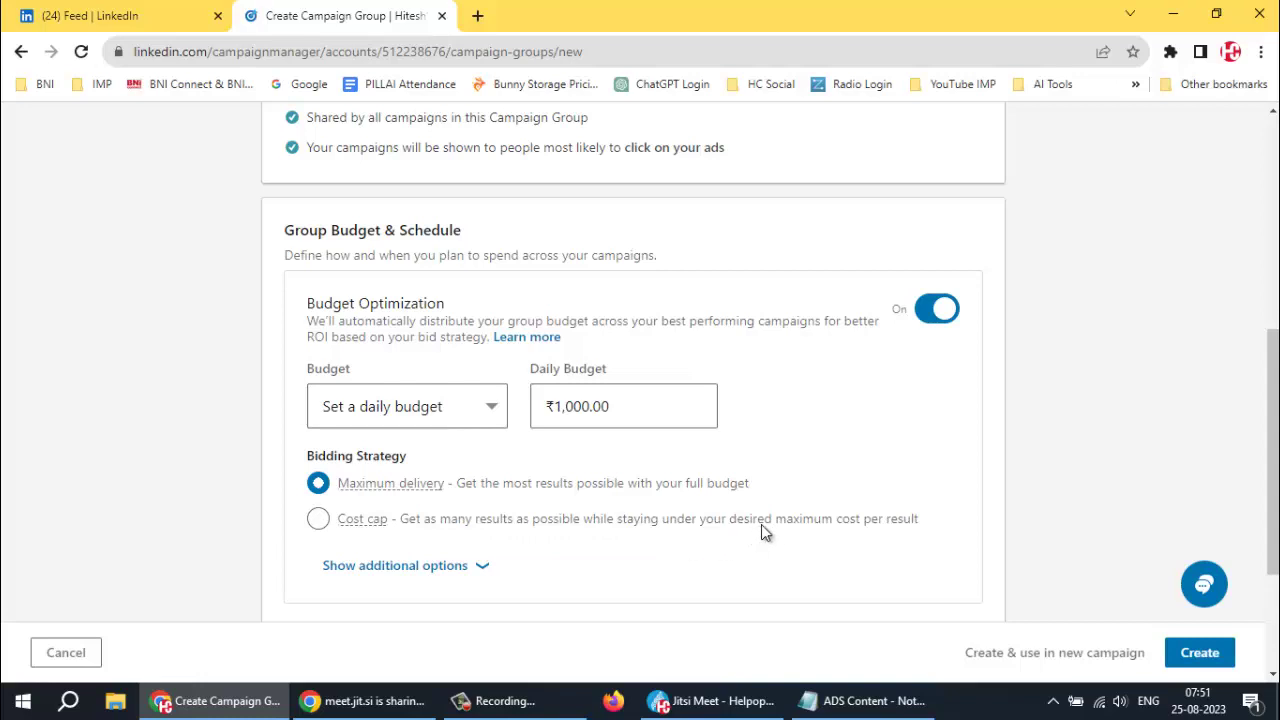
Point out the Maximum delivery description and reveal the additional bidding strategy options
{"action": "mouse_move", "coordinate": [365, 529]}
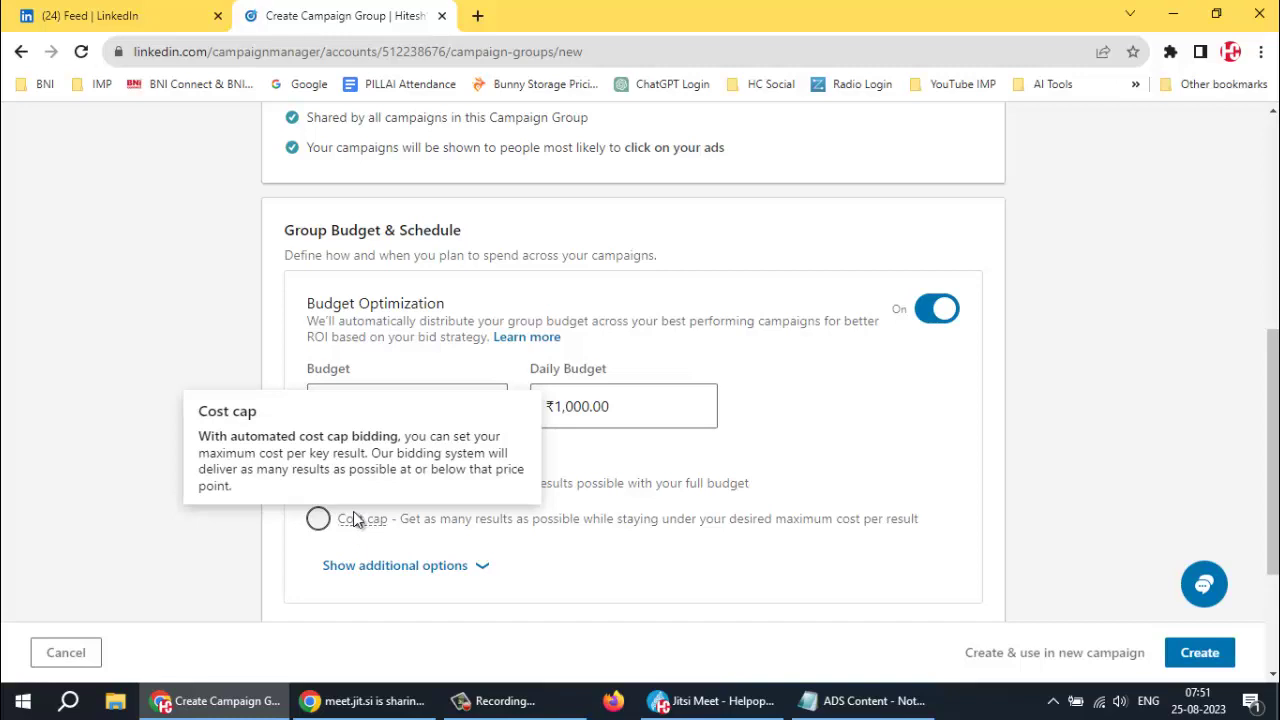
{"action": "mouse_move", "coordinate": [388, 497]}
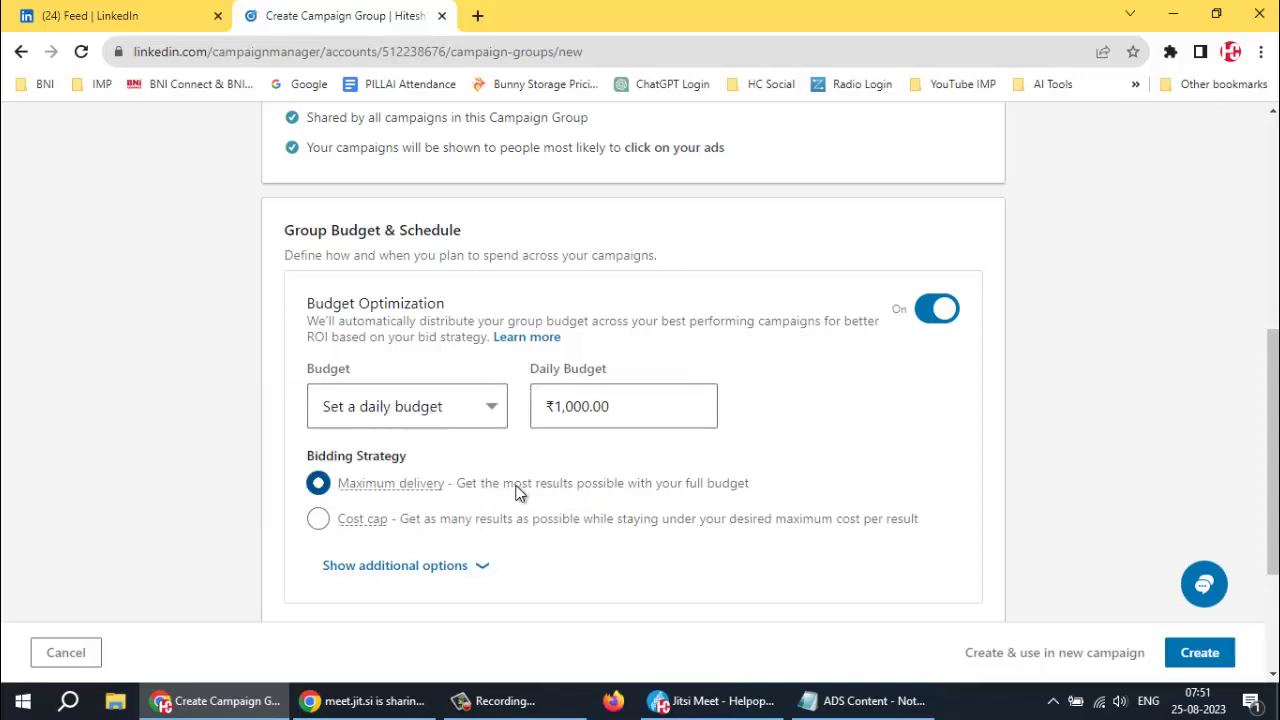
{"action": "left_click_drag", "start_coordinate": [518, 492], "coordinate": [643, 491]}
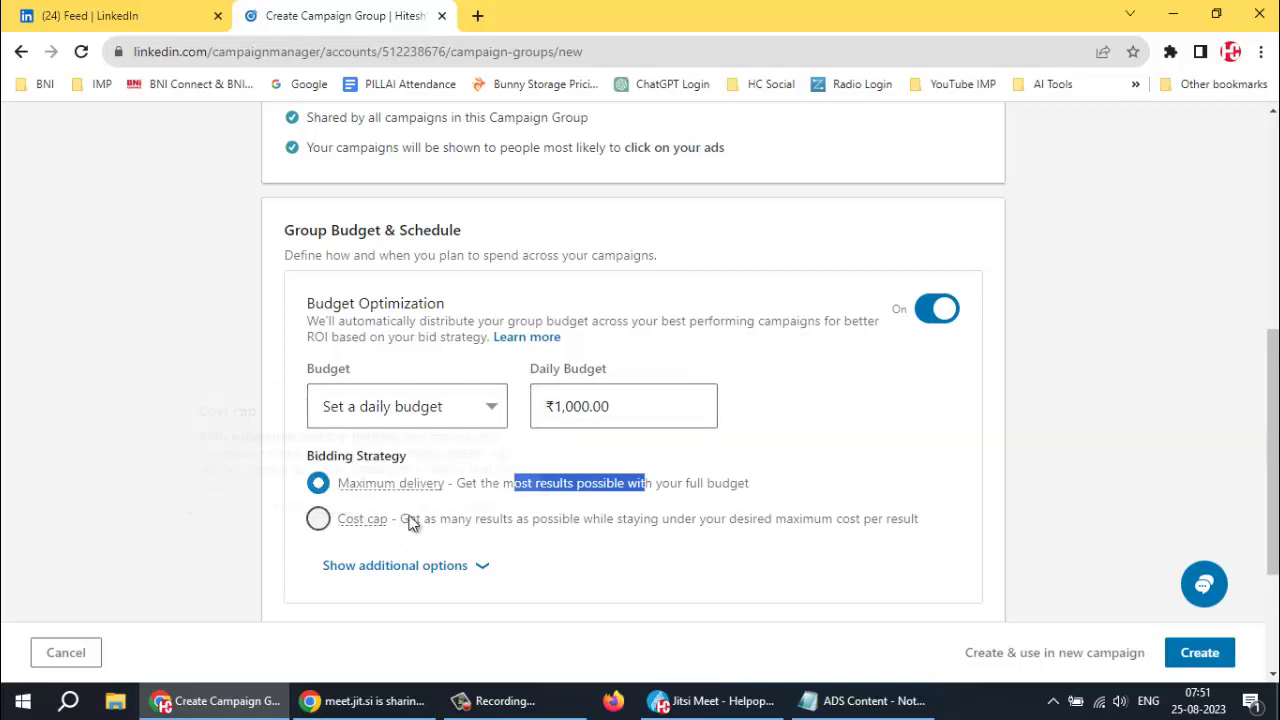
{"action": "left_click", "coordinate": [476, 566]}
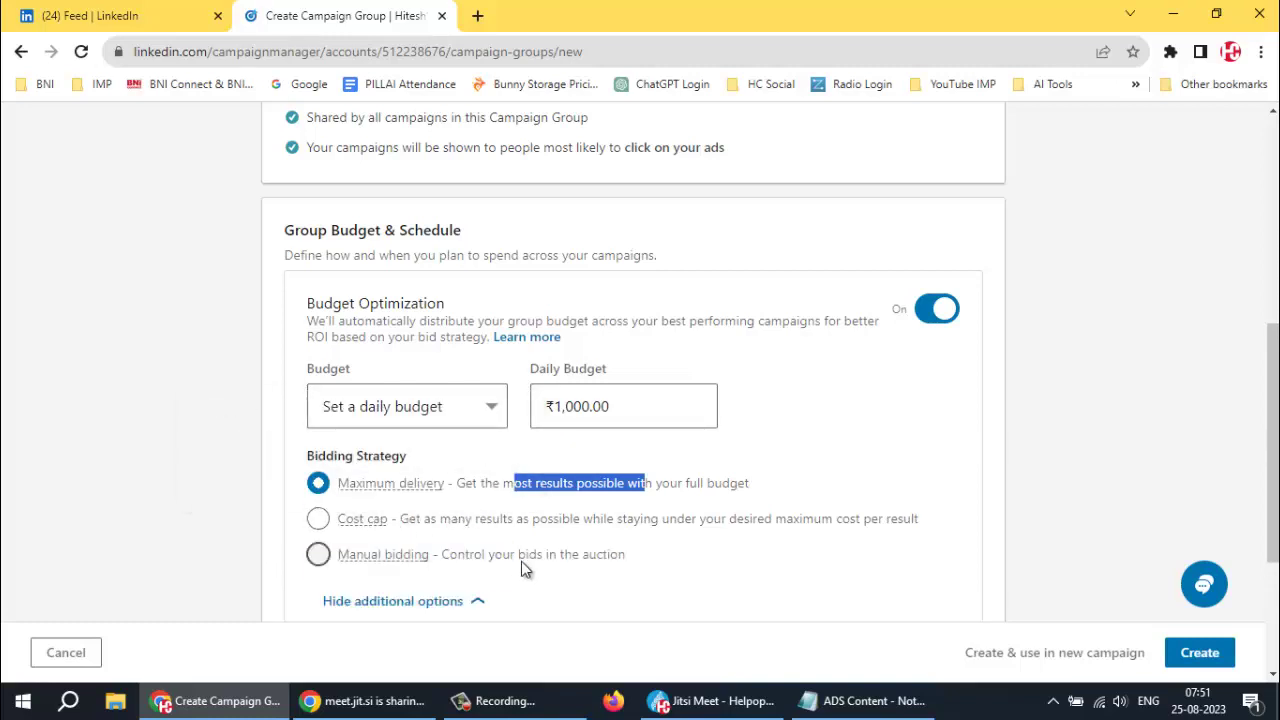
{"action": "scroll", "coordinate": [400, 450], "scroll_direction": "down", "scroll_amount": 3}
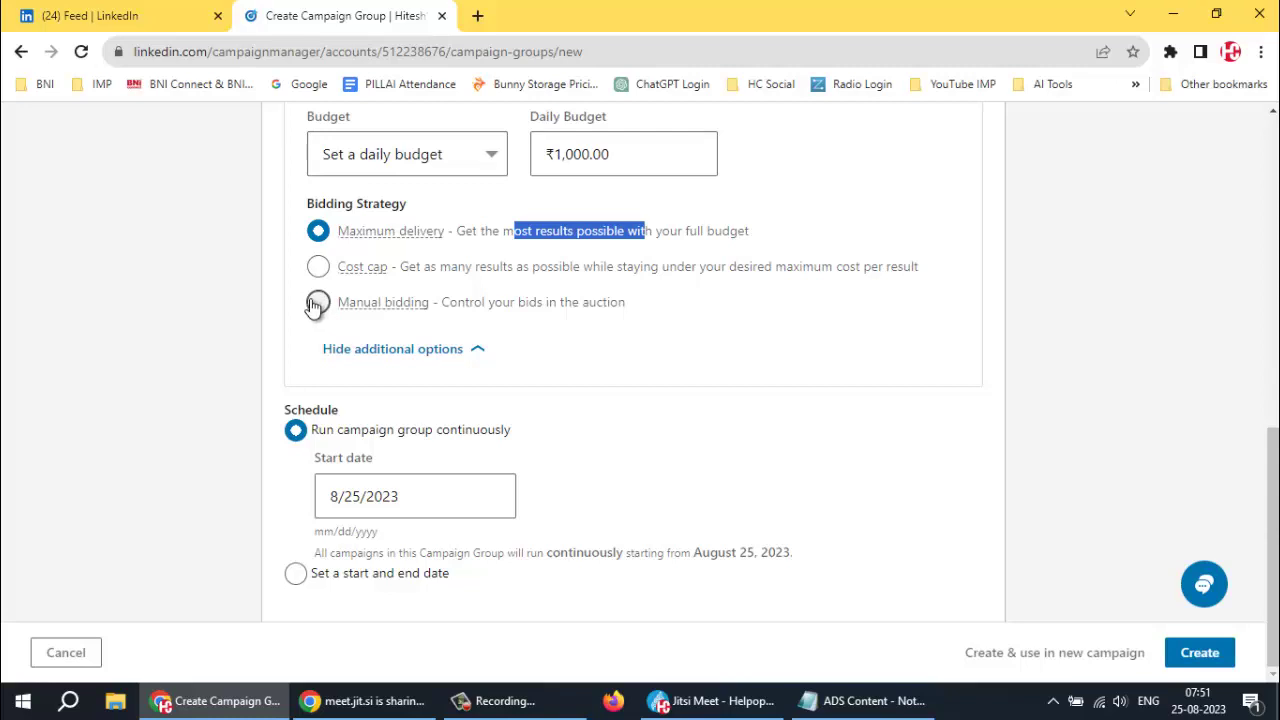
{"action": "mouse_move", "coordinate": [348, 234]}
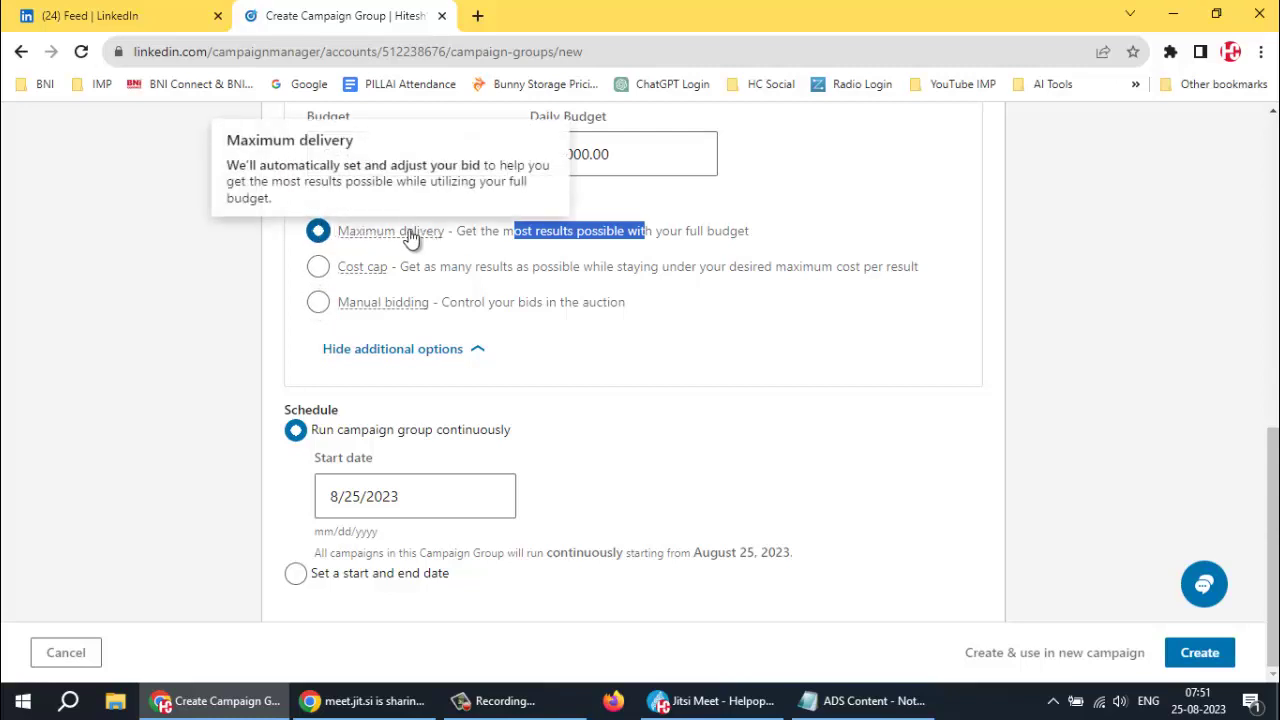
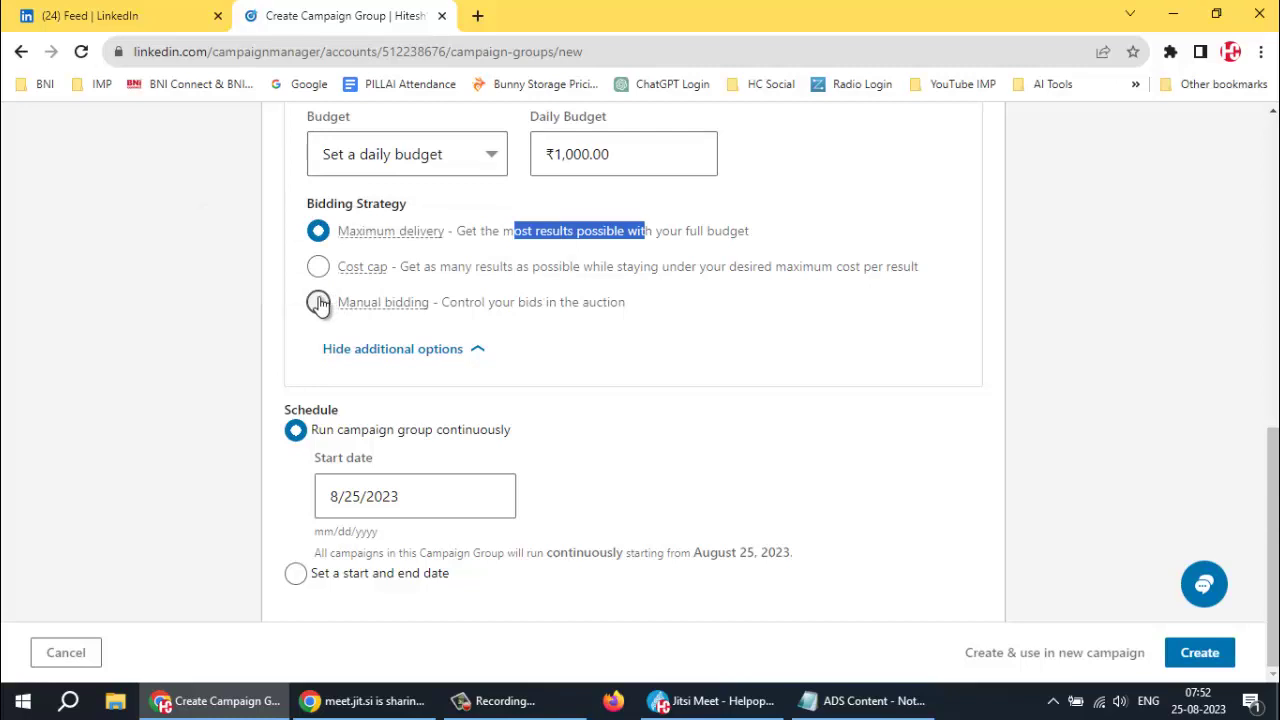
Set bidding to Maximum delivery and the start date to August 26, 2023
{"action": "left_click", "coordinate": [318, 302]}
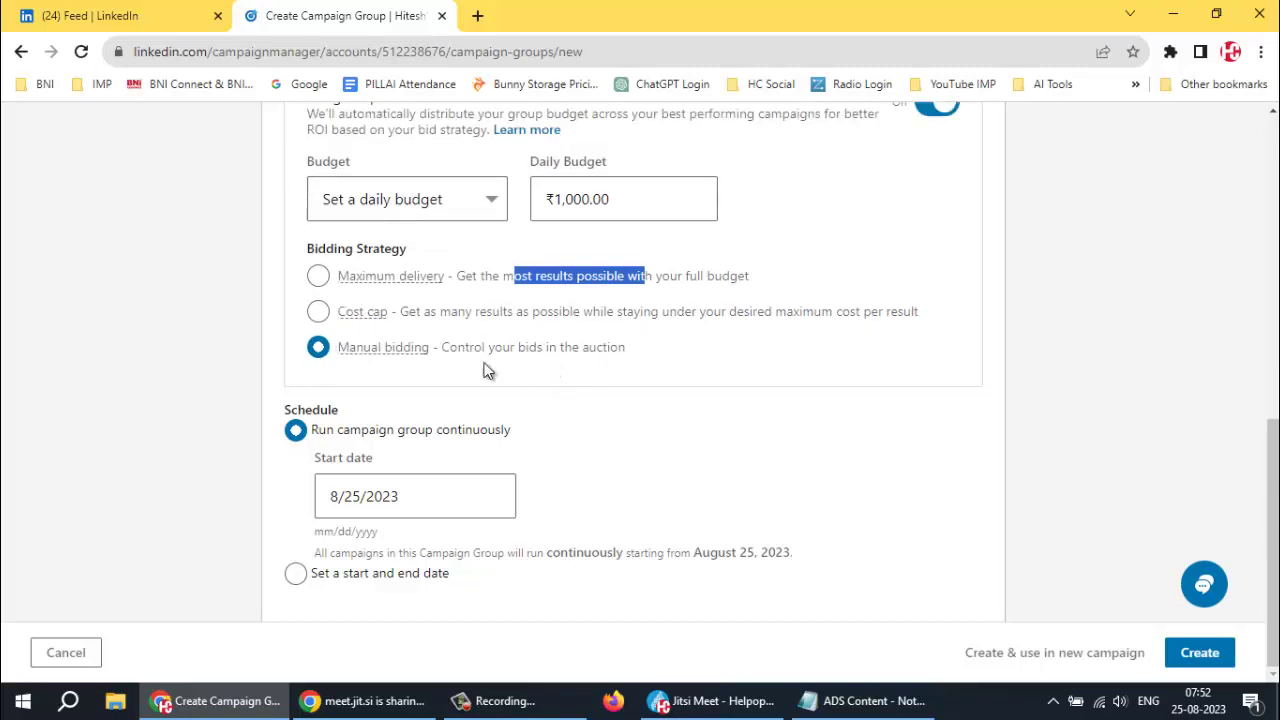
{"action": "left_click", "coordinate": [532, 342]}
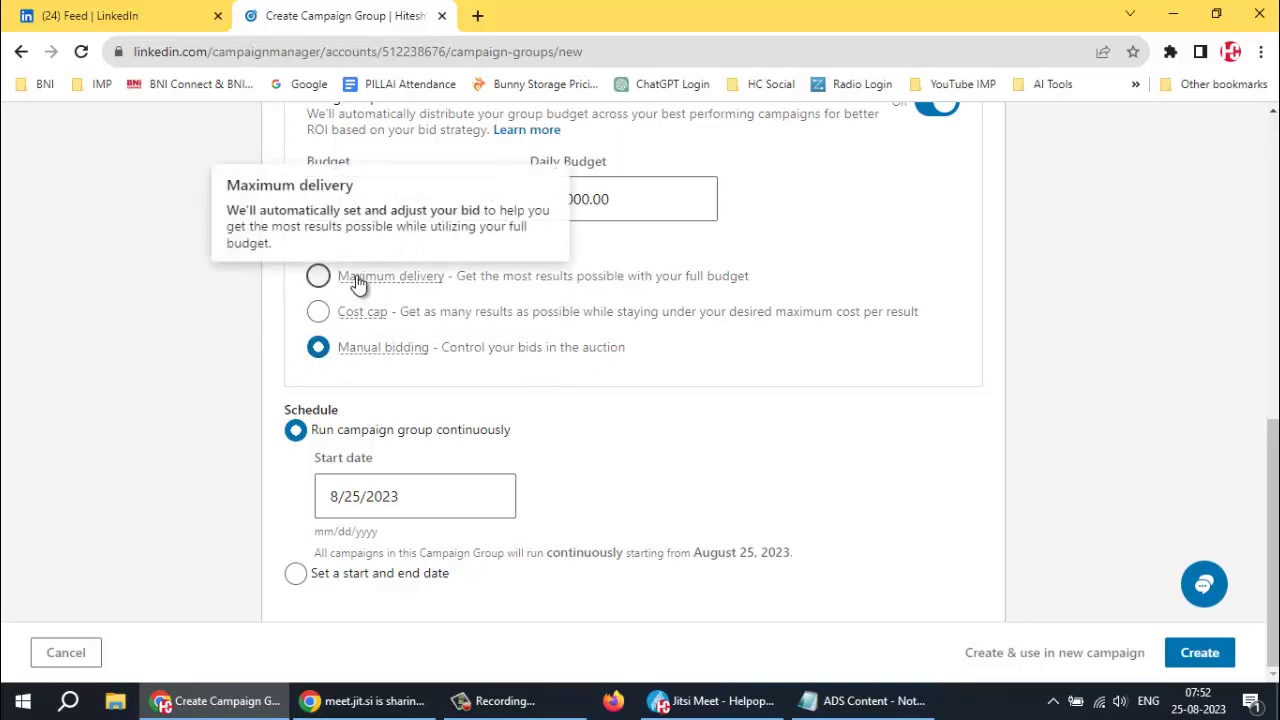
{"action": "left_click", "coordinate": [317, 278]}
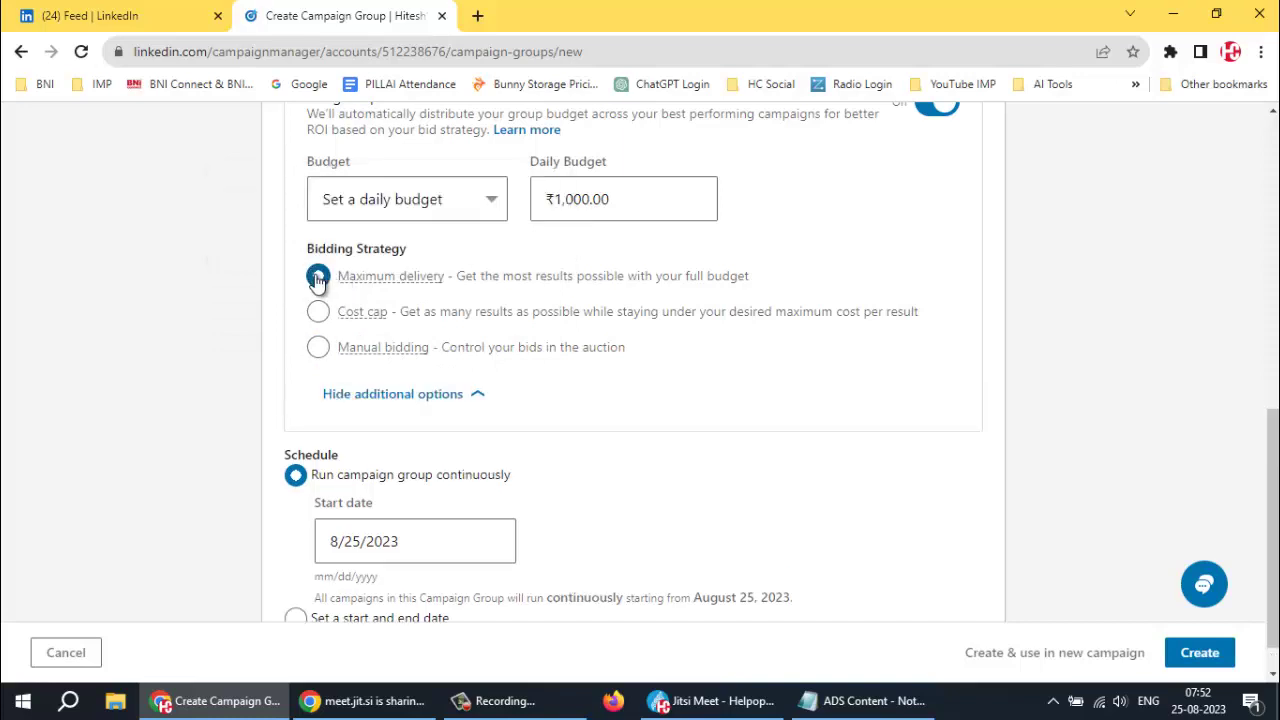
{"action": "scroll", "coordinate": [652, 390], "scroll_direction": "down", "scroll_amount": 1}
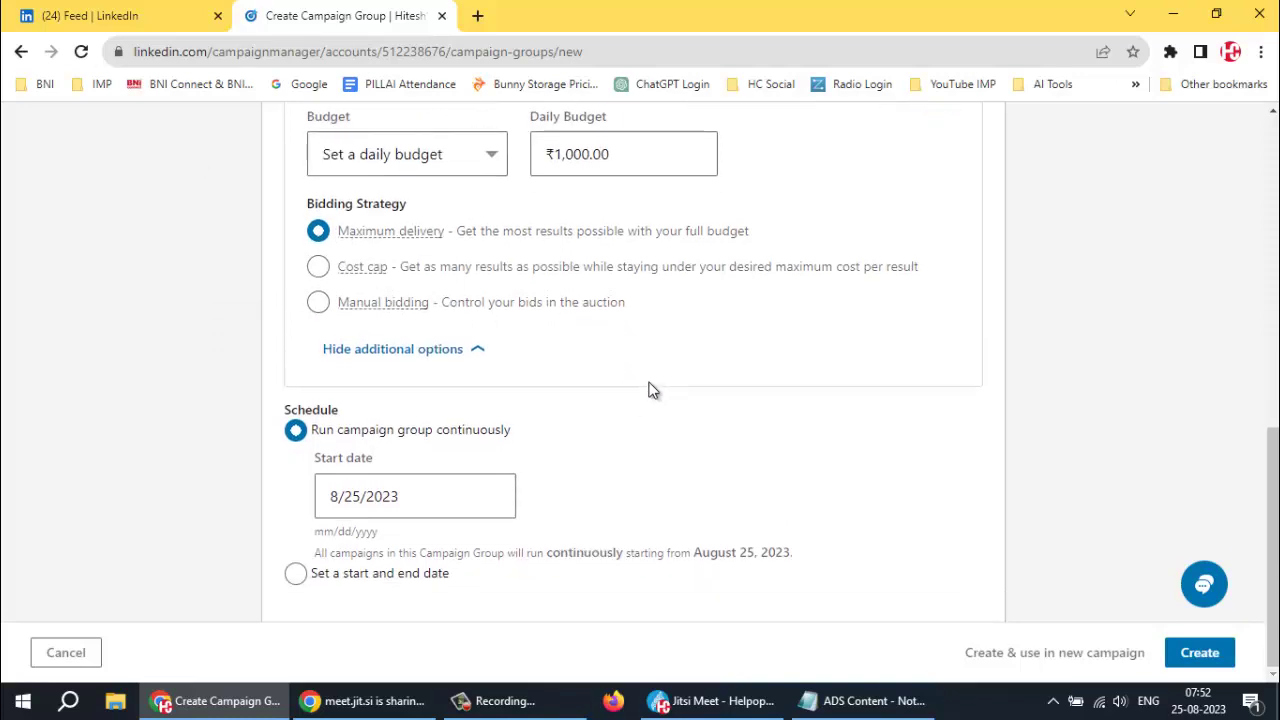
{"action": "left_click", "coordinate": [436, 499]}
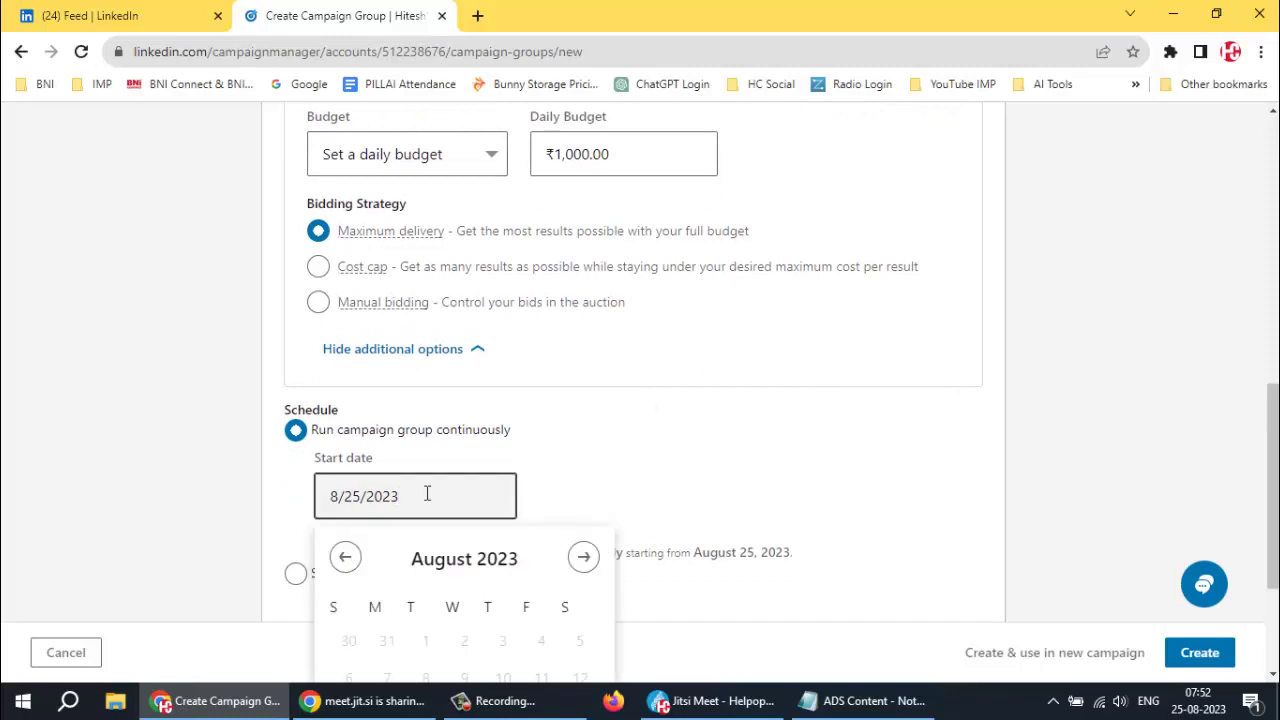
{"action": "scroll", "coordinate": [690, 480], "scroll_direction": "down", "scroll_amount": 2}
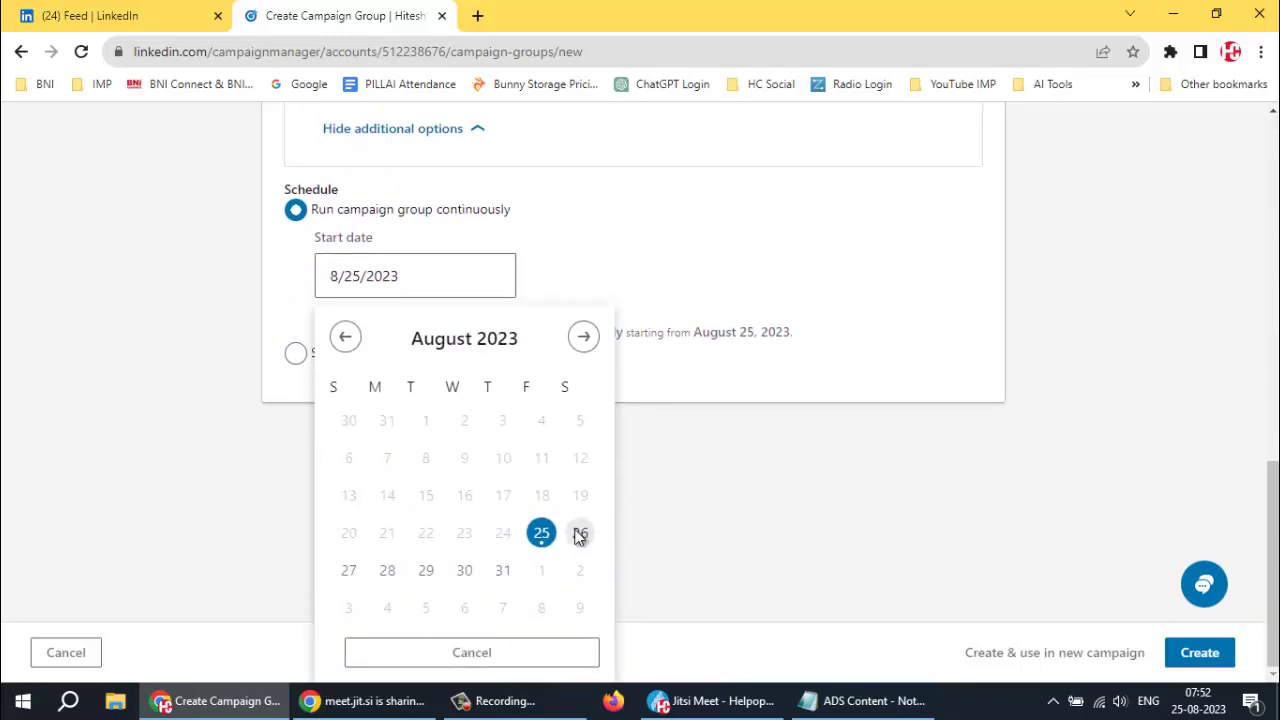
{"action": "left_click", "coordinate": [580, 535]}
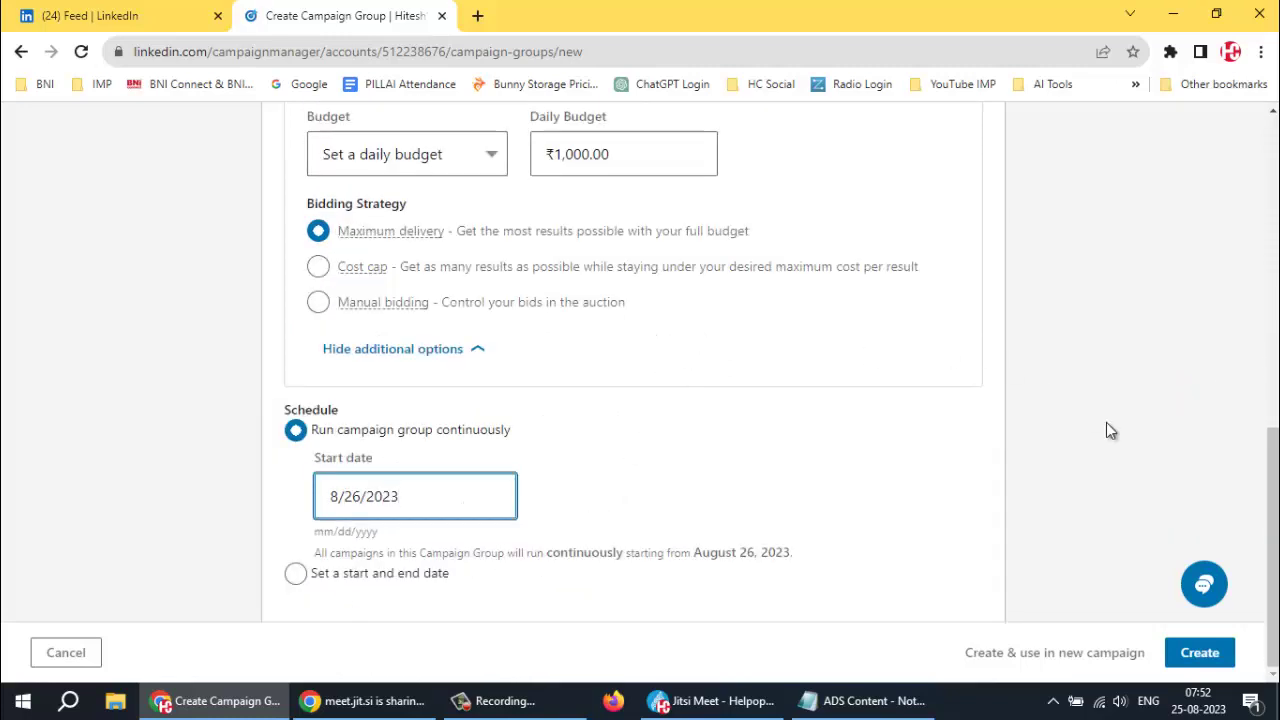
Raise the daily budget to ₹1,500.00 to meet the minimum and create the campaign group
{"action": "left_click", "coordinate": [1207, 656]}
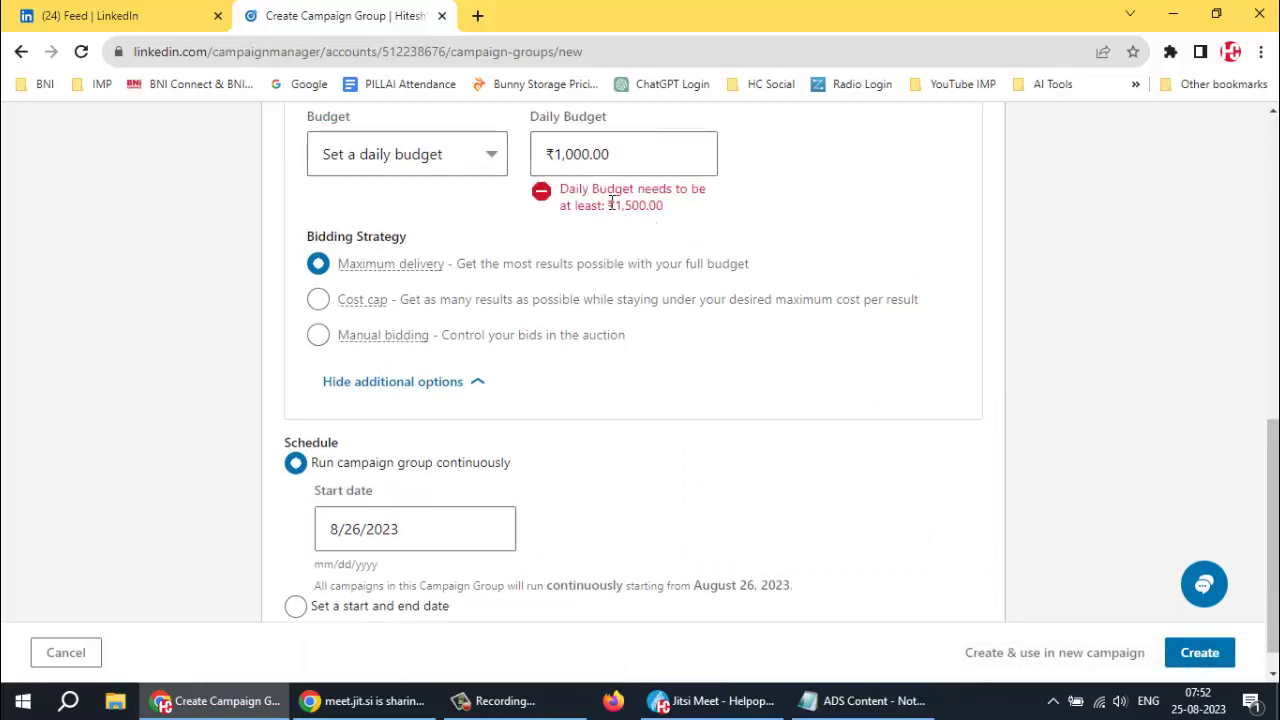
{"action": "left_click_drag", "start_coordinate": [614, 205], "coordinate": [668, 217]}
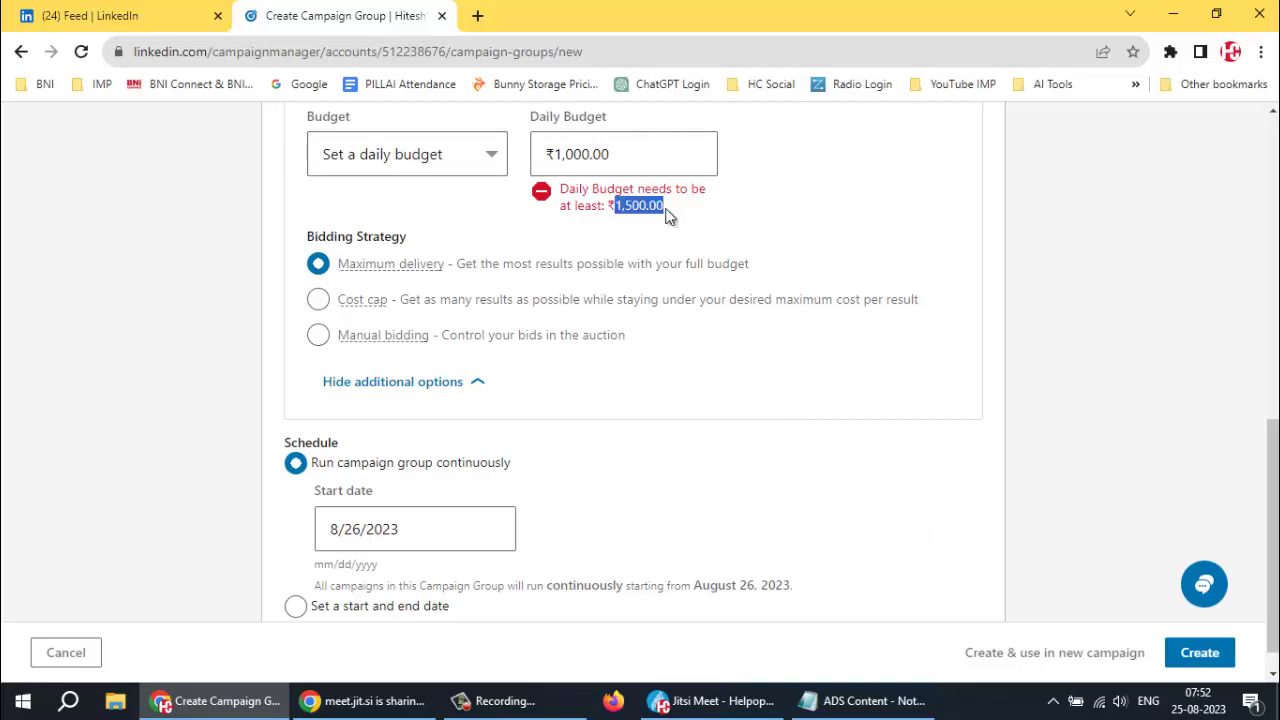
{"action": "left_click", "coordinate": [623, 152]}
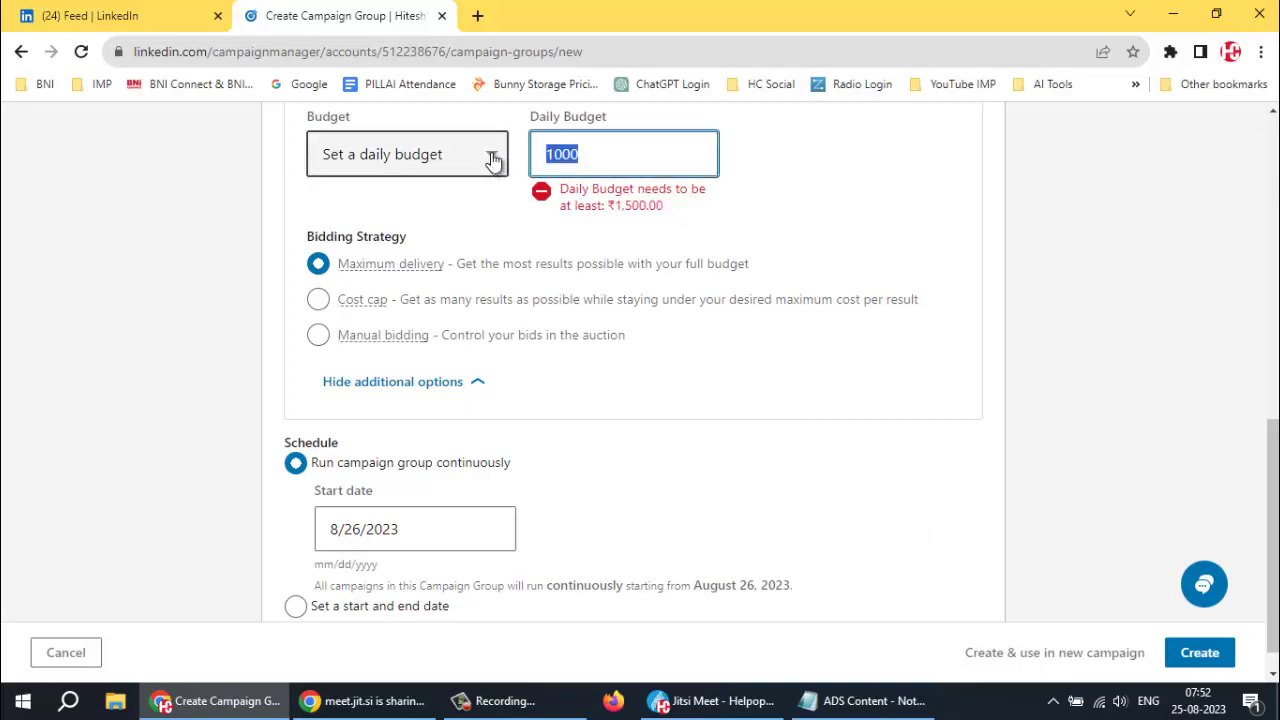
{"action": "type", "text": "15"}
{"action": "left_click", "coordinate": [683, 215]}
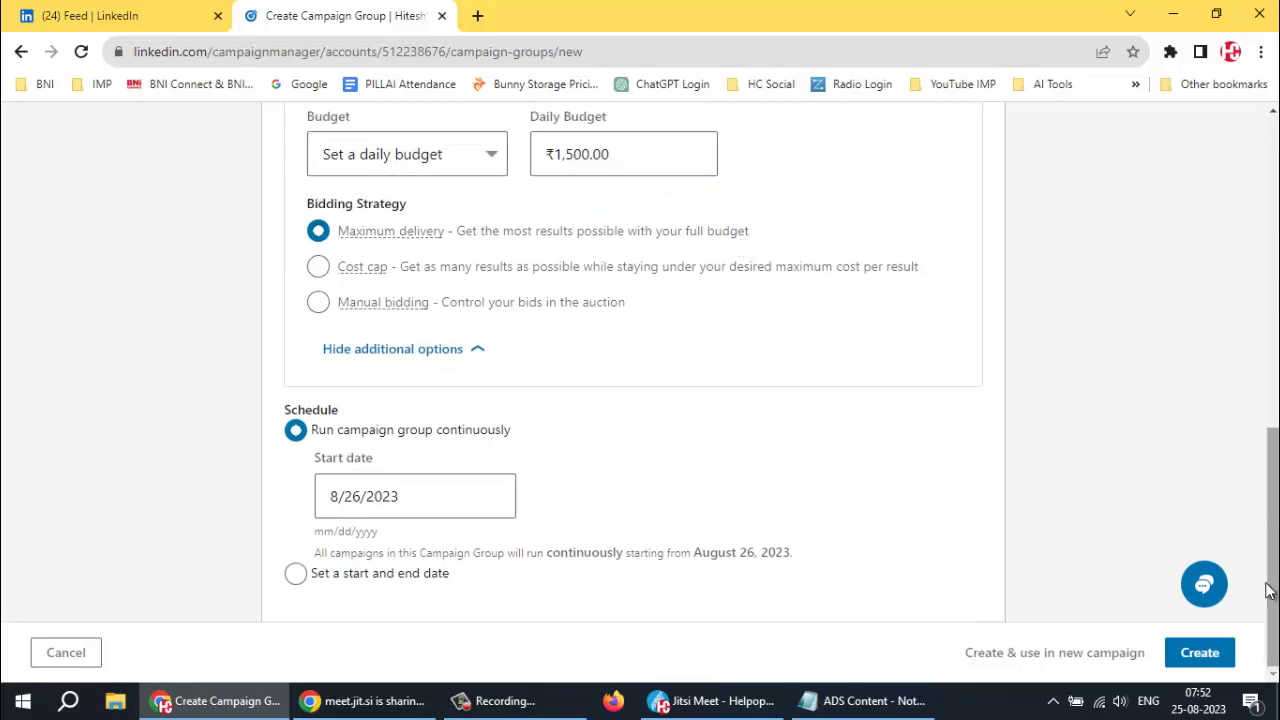
{"action": "left_click", "coordinate": [1200, 653]}
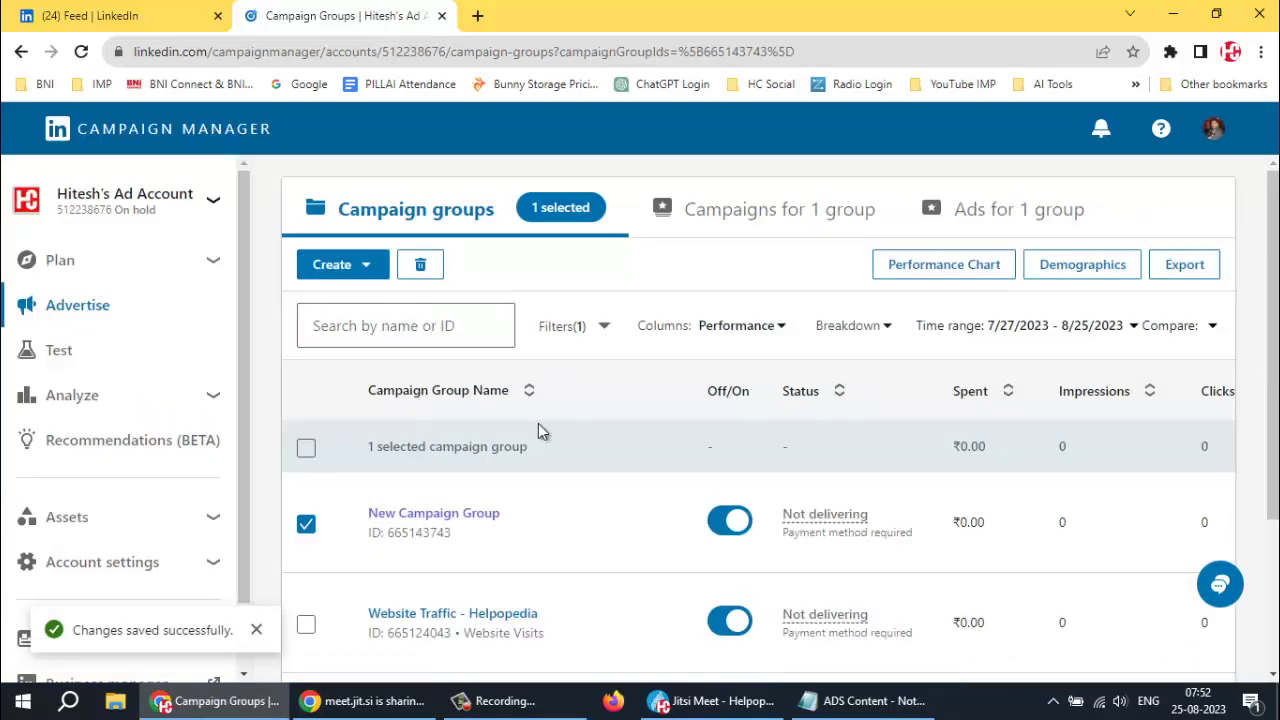
Deselect New Campaign Group and open the Website Traffic - Helpopedia group's campaigns
{"action": "scroll", "coordinate": [545, 432], "scroll_direction": "down", "scroll_amount": 2}
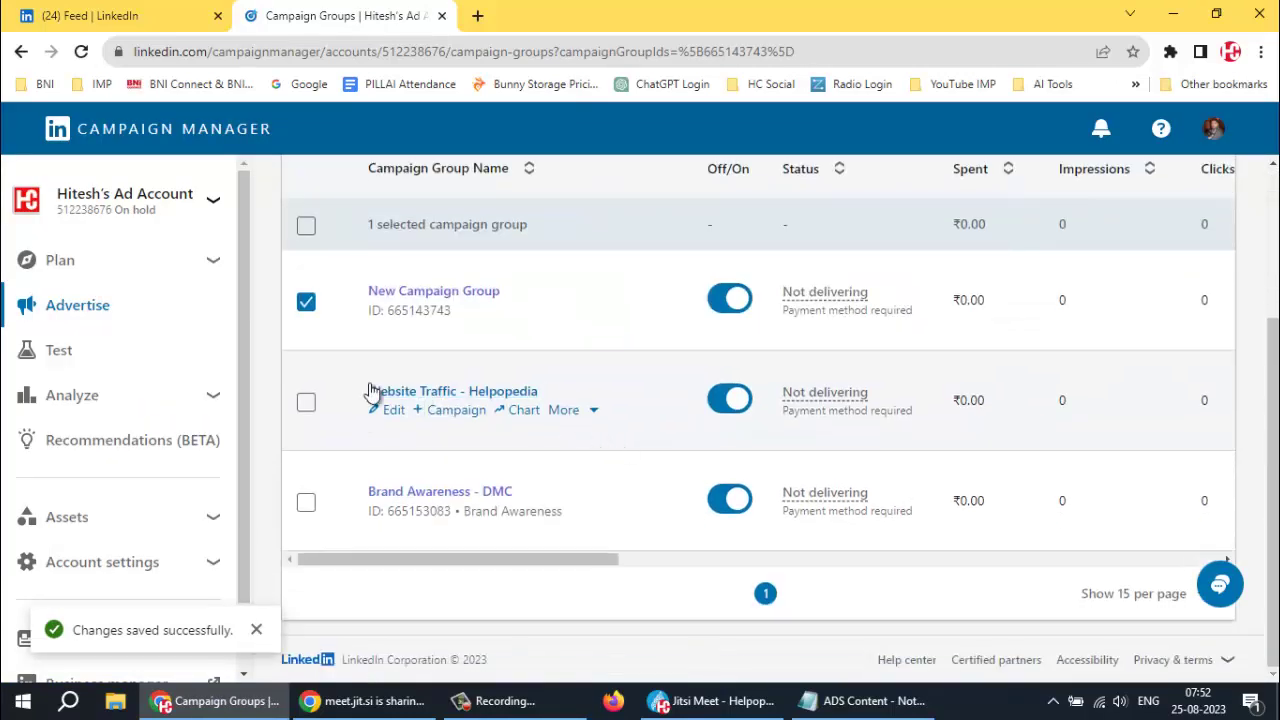
{"action": "left_click", "coordinate": [305, 305]}
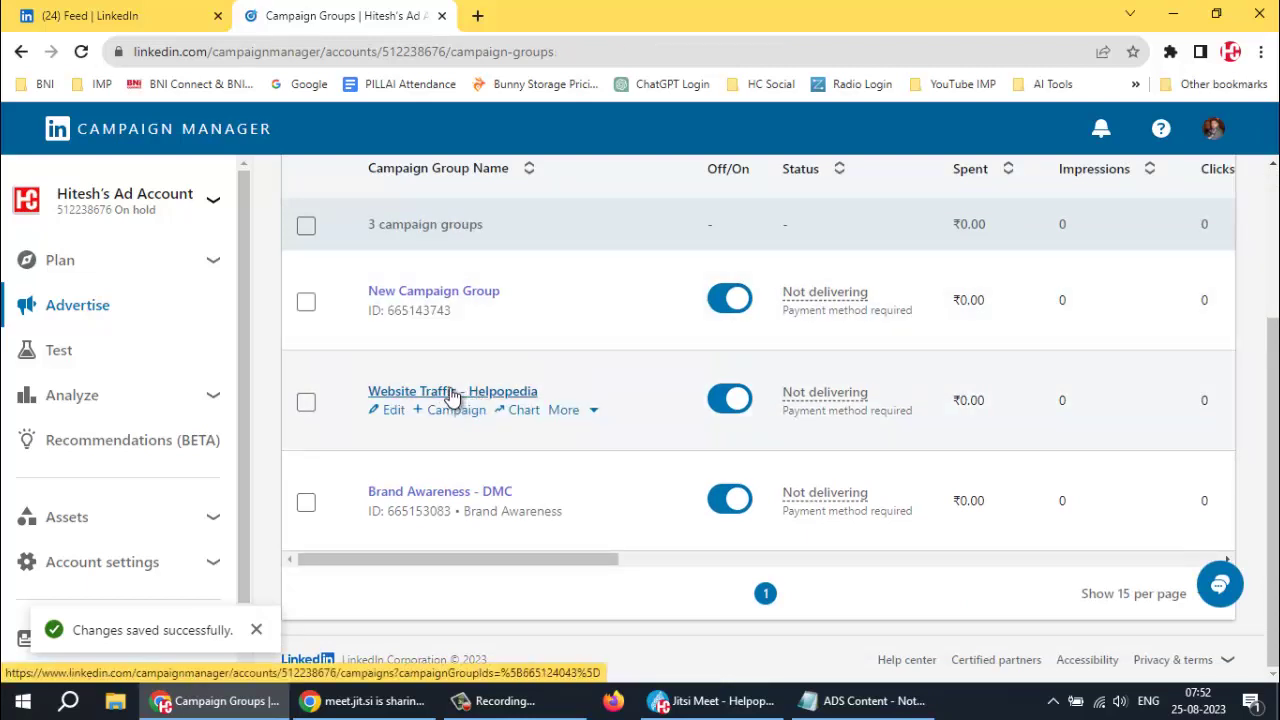
{"action": "left_click", "coordinate": [452, 392]}
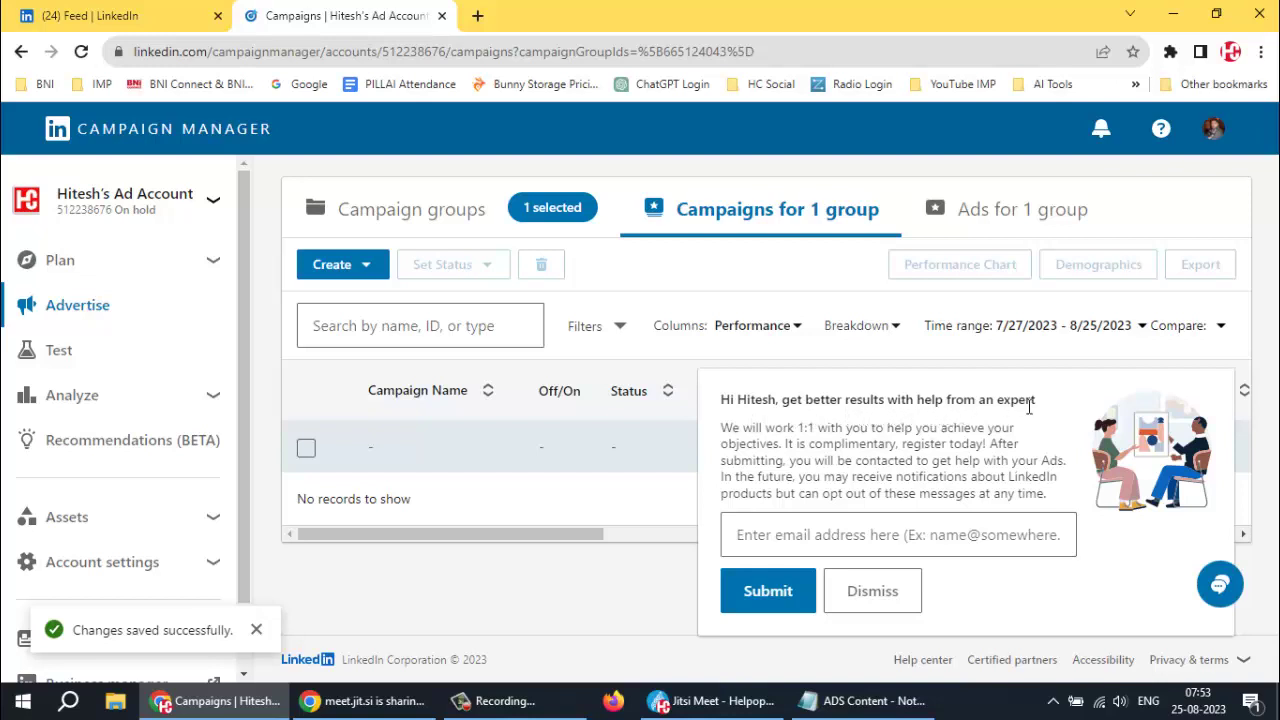
Submit the expert-help sign-up with your e-mail address and dismiss the thank-you message
{"action": "left_click", "coordinate": [811, 530]}
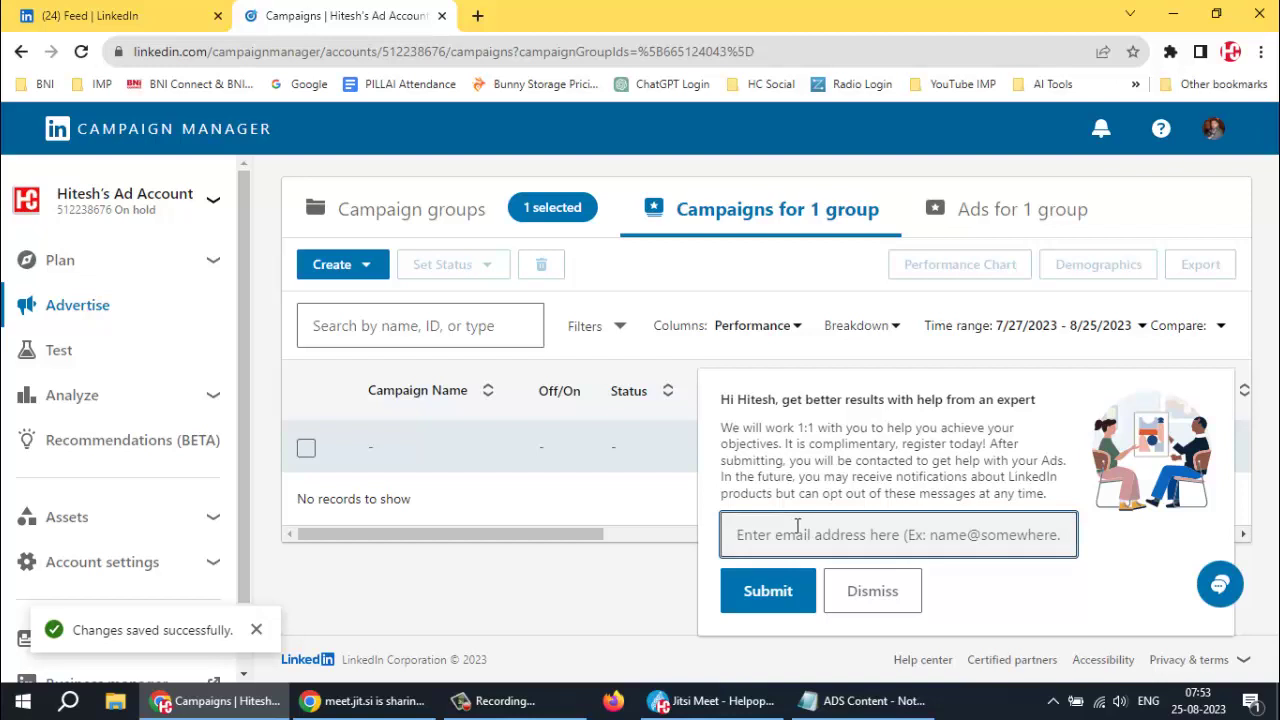
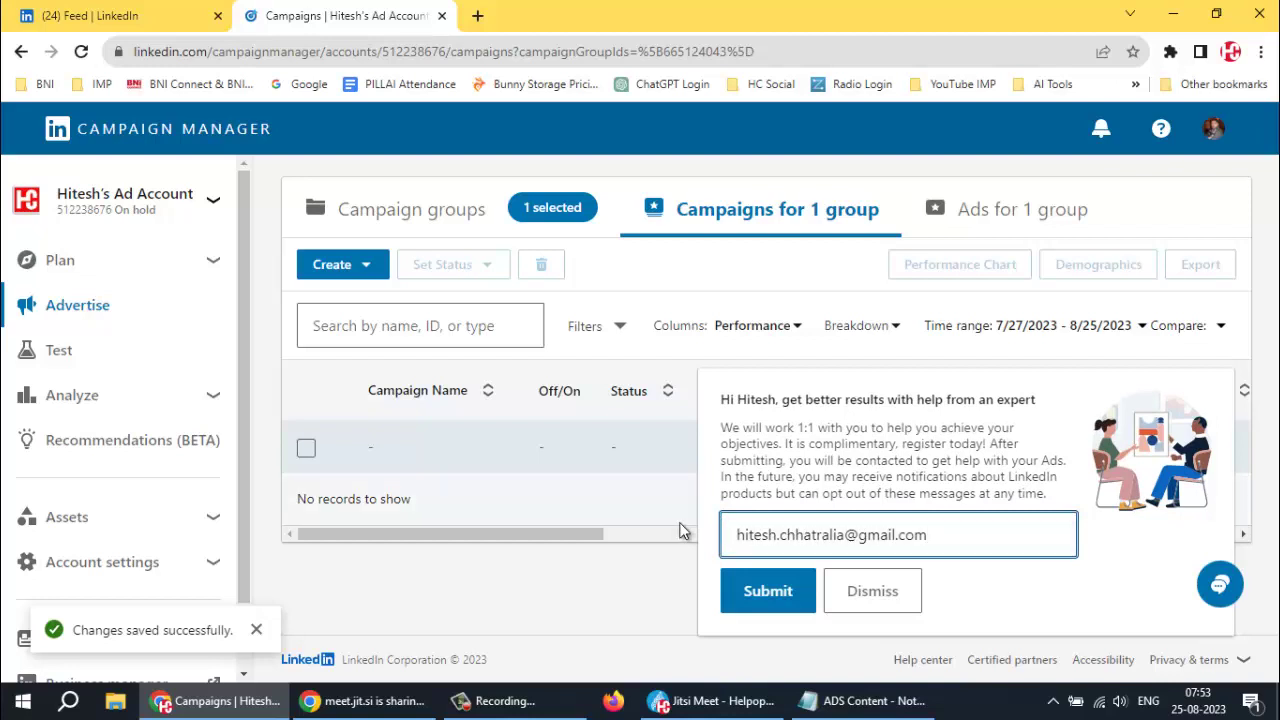
{"action": "left_click", "coordinate": [757, 600]}
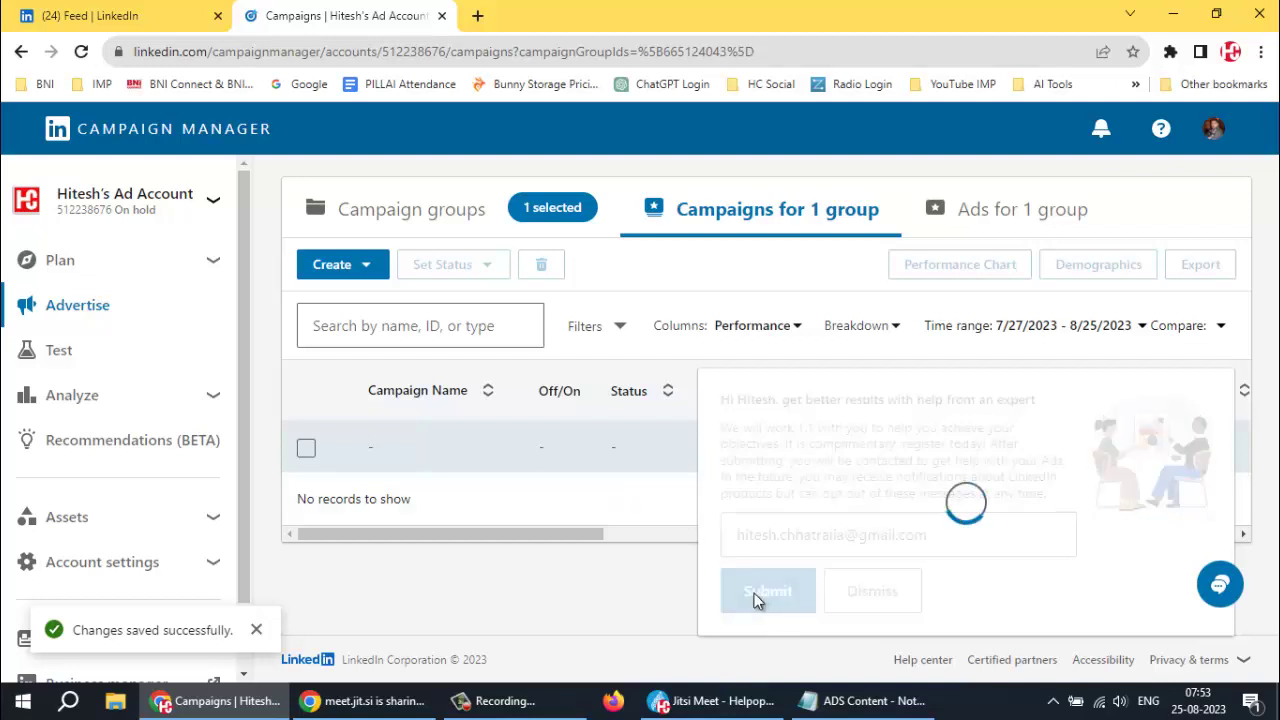
{"action": "left_click", "coordinate": [763, 592]}
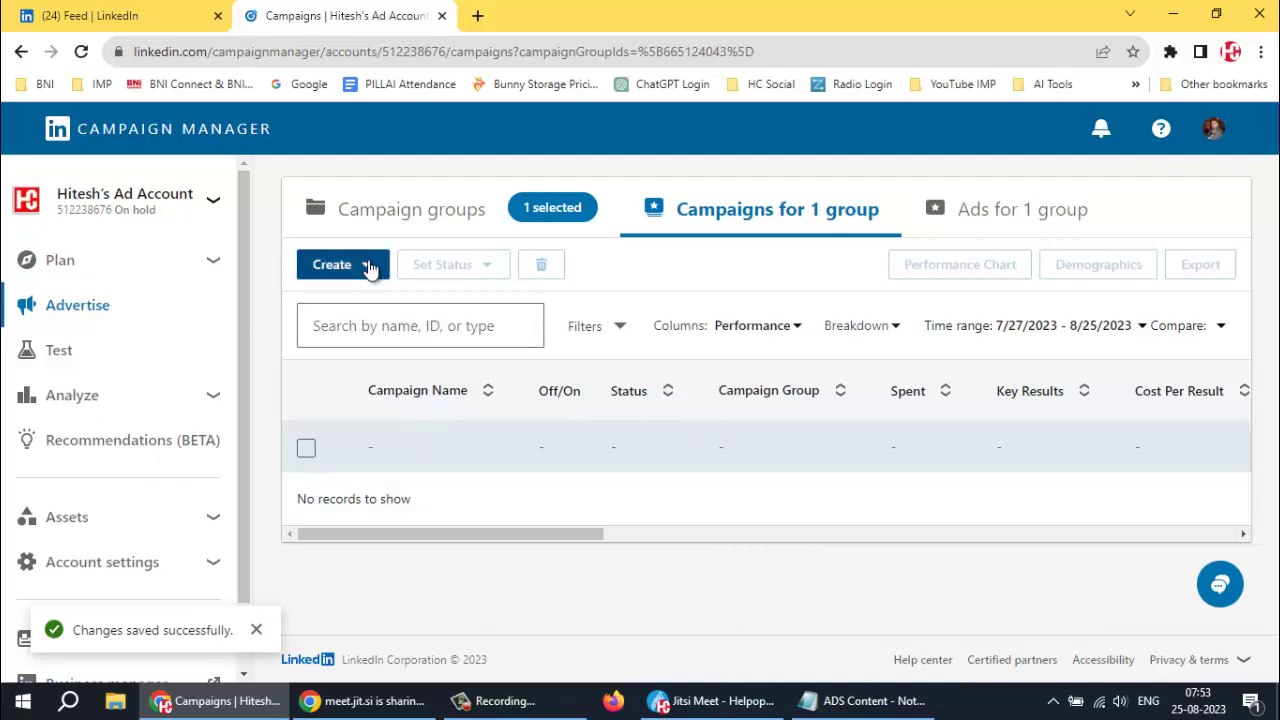
Start a new campaign group form, then back out of it
{"action": "left_click", "coordinate": [367, 268]}
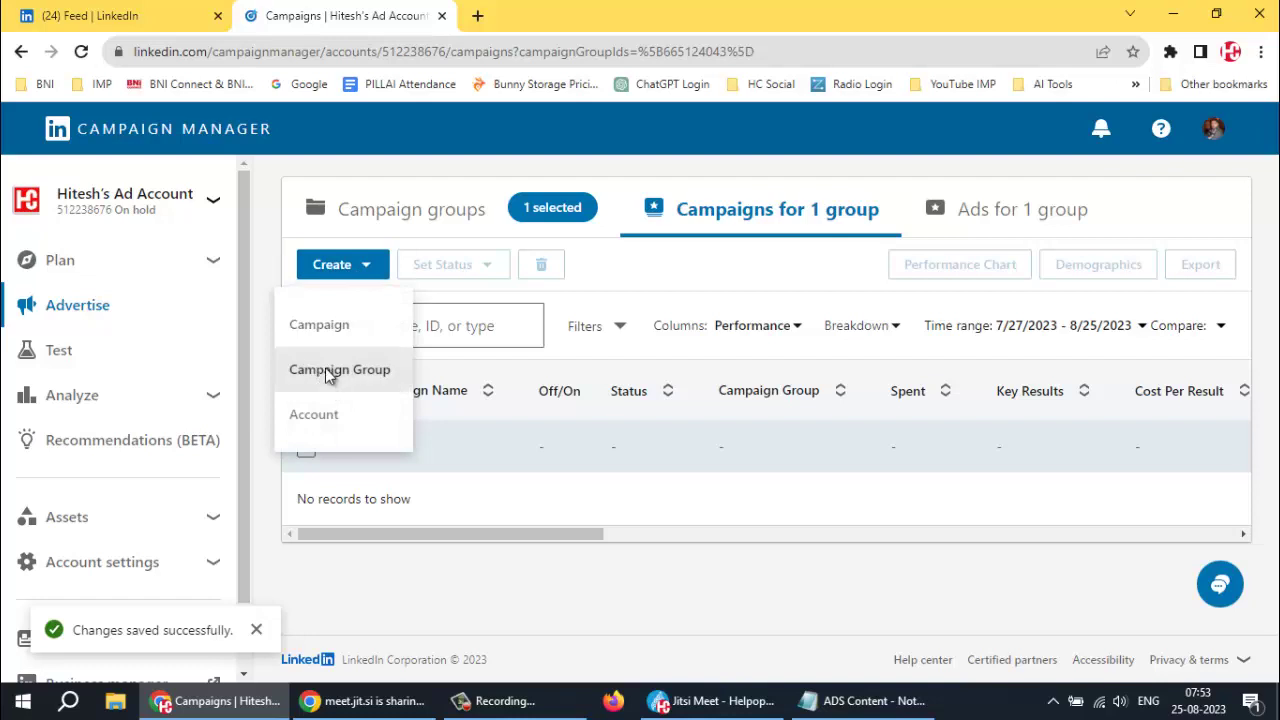
{"action": "left_click", "coordinate": [325, 370]}
{"action": "scroll", "coordinate": [508, 405], "scroll_direction": "down", "scroll_amount": 3}
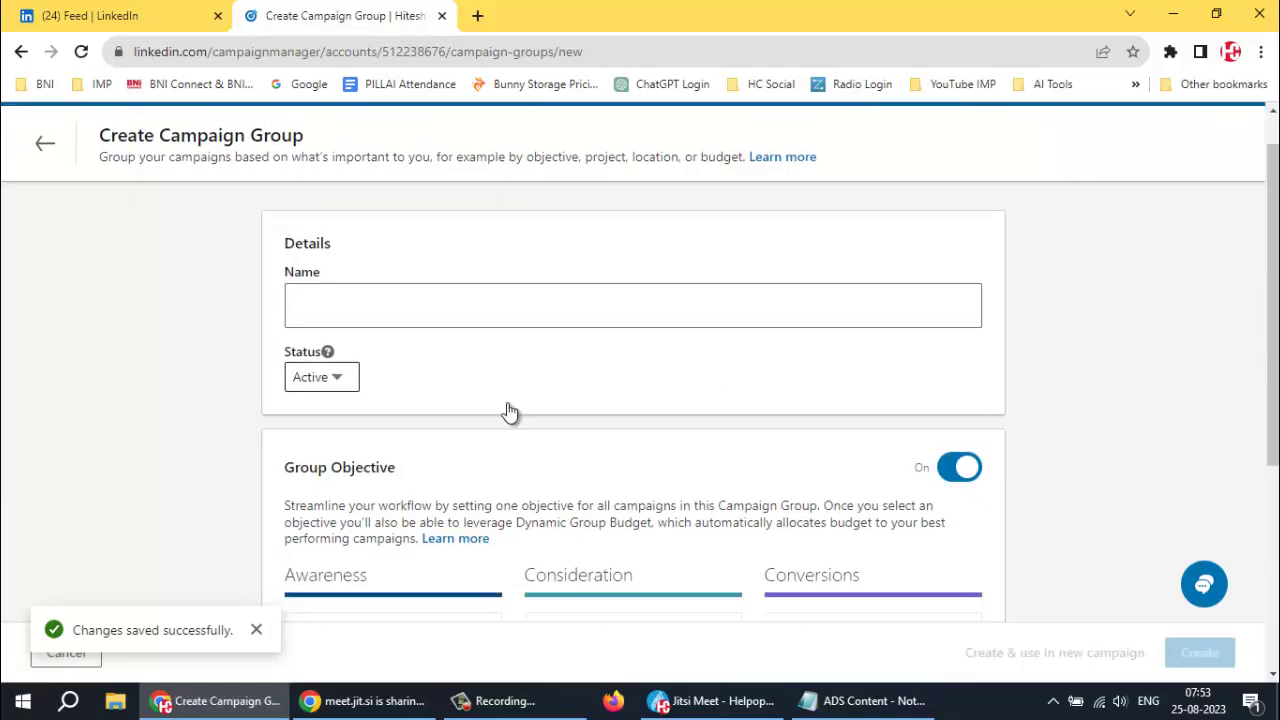
{"action": "scroll", "coordinate": [419, 403], "scroll_direction": "up", "scroll_amount": 3}
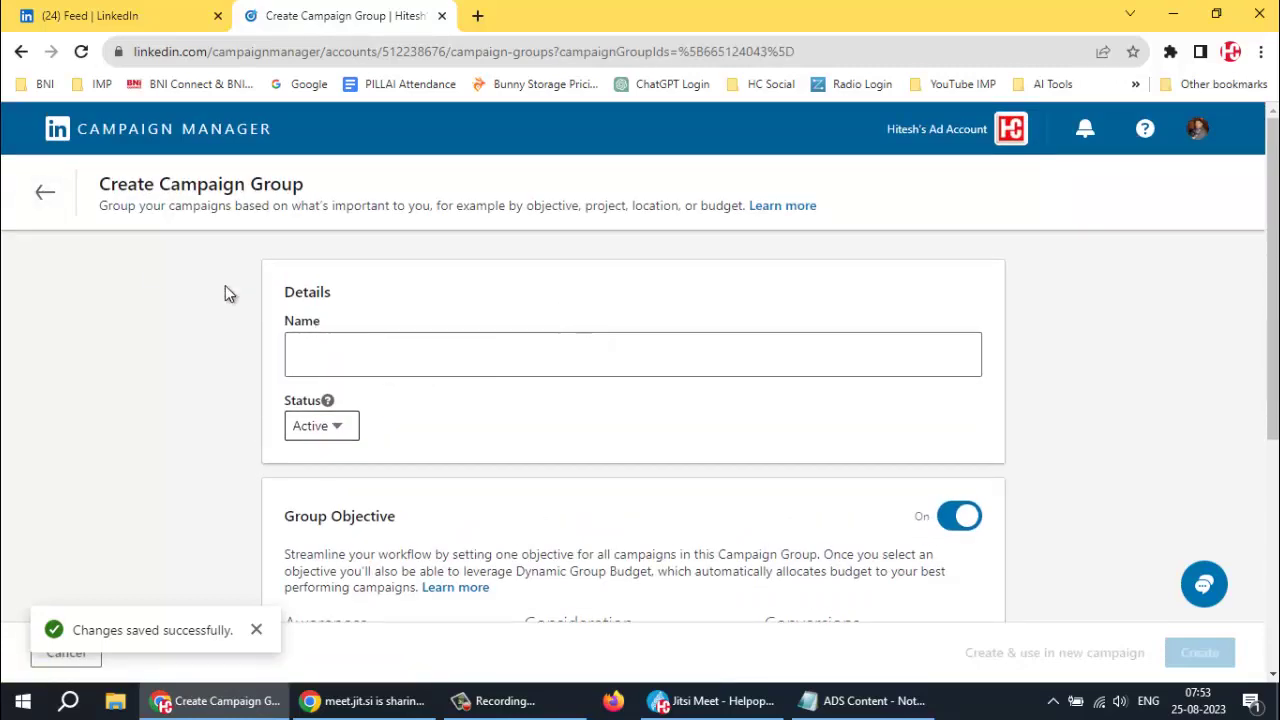
{"action": "left_click", "coordinate": [45, 192]}
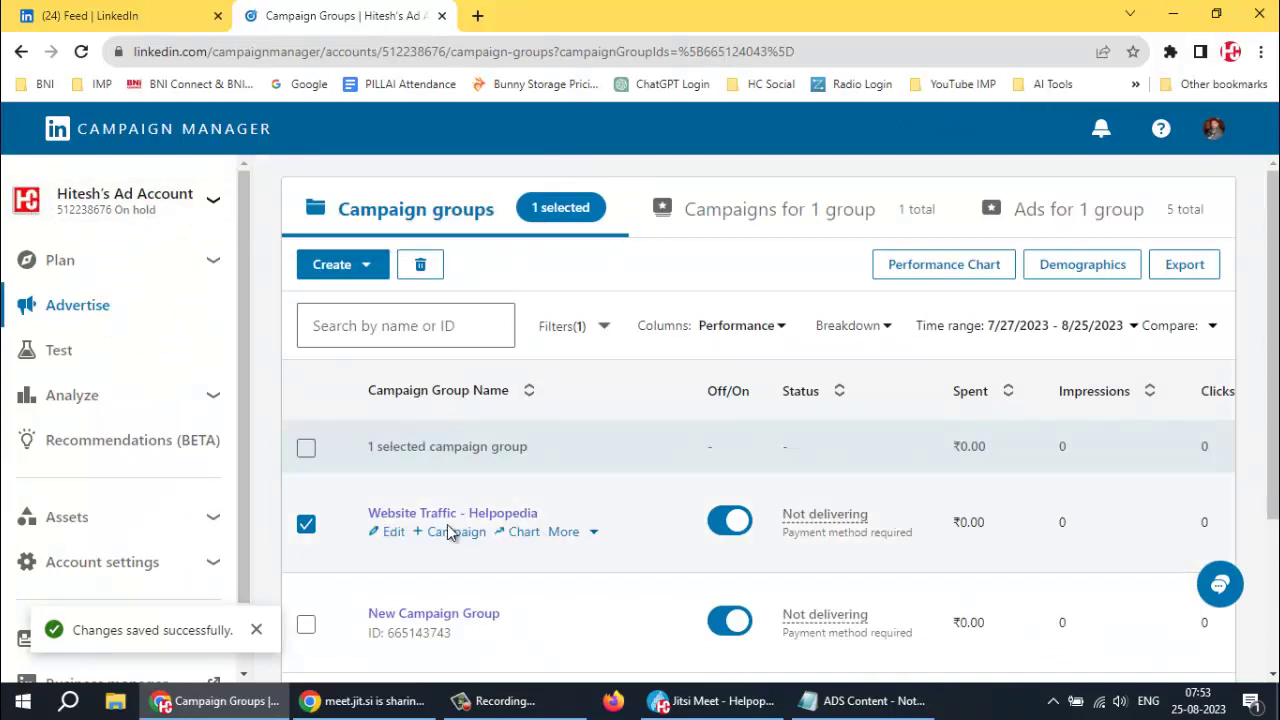
Open Website Traffic - Helpopedia and create a new campaign inside it
{"action": "left_click", "coordinate": [450, 513]}
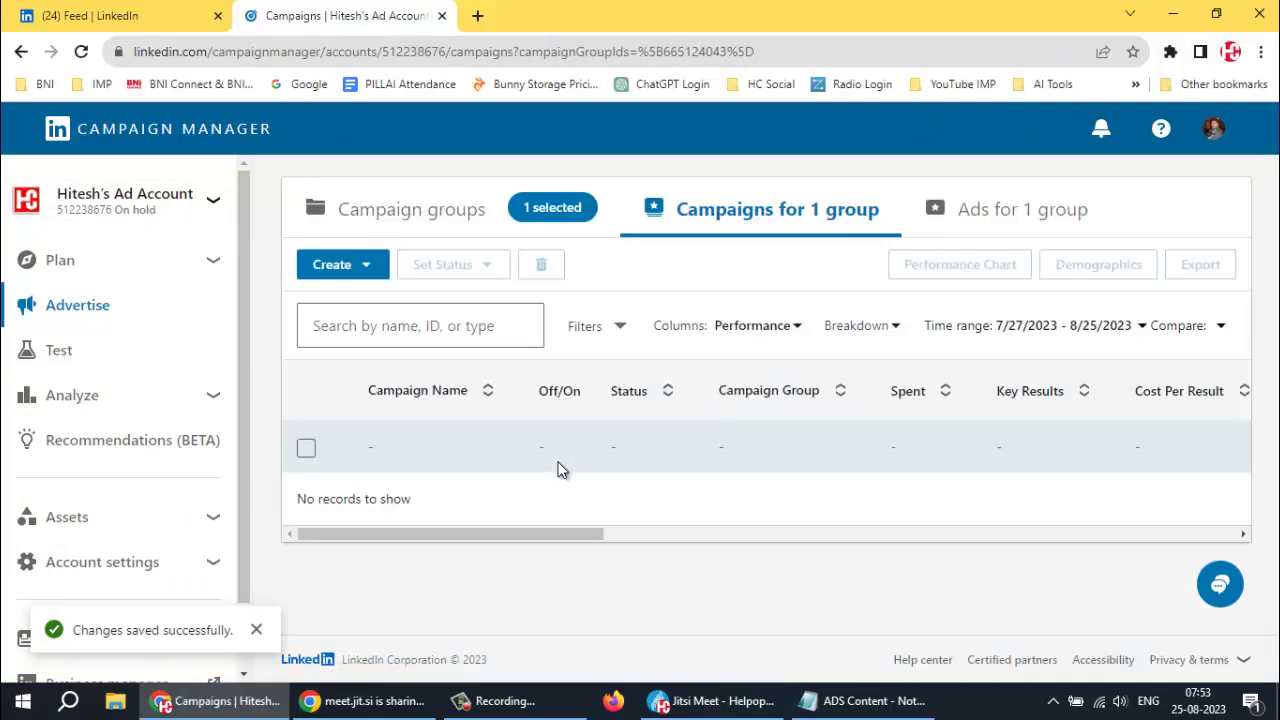
{"action": "left_click", "coordinate": [364, 269]}
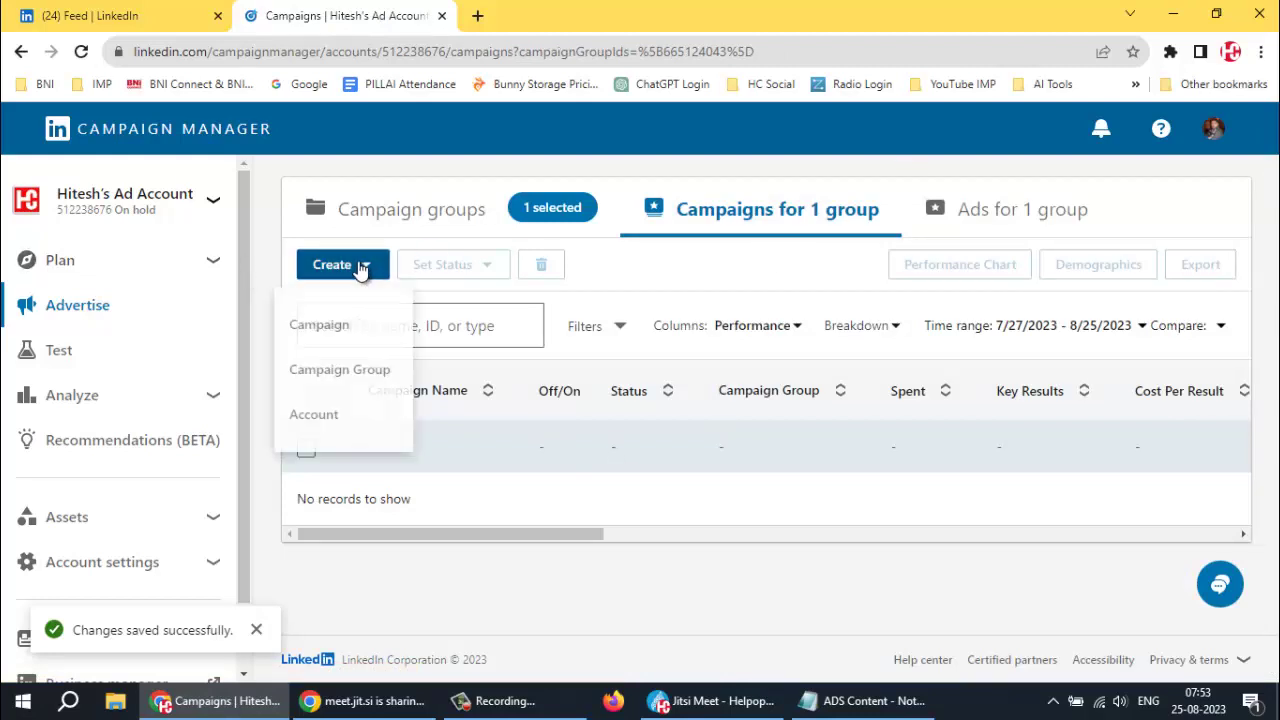
{"action": "left_click", "coordinate": [330, 326]}
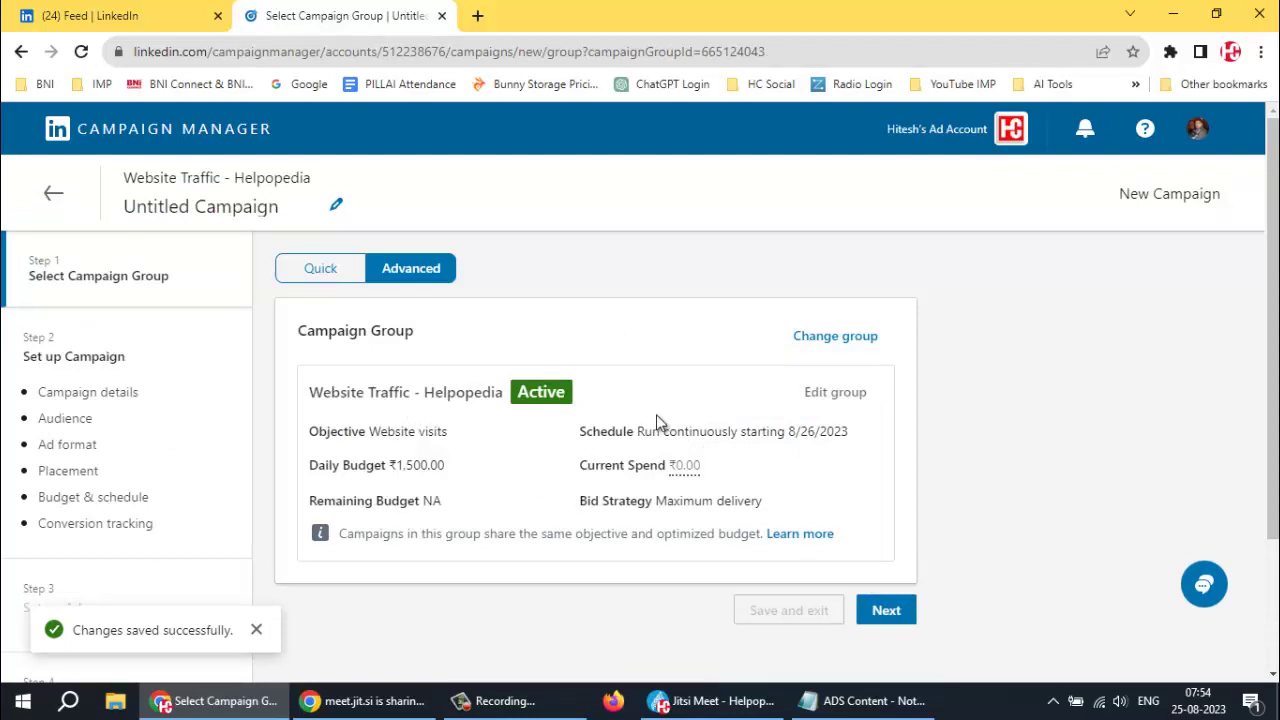
Continue past the campaign group step and replace the campaign name with 'Website Traffic'
{"action": "left_click", "coordinate": [886, 610]}
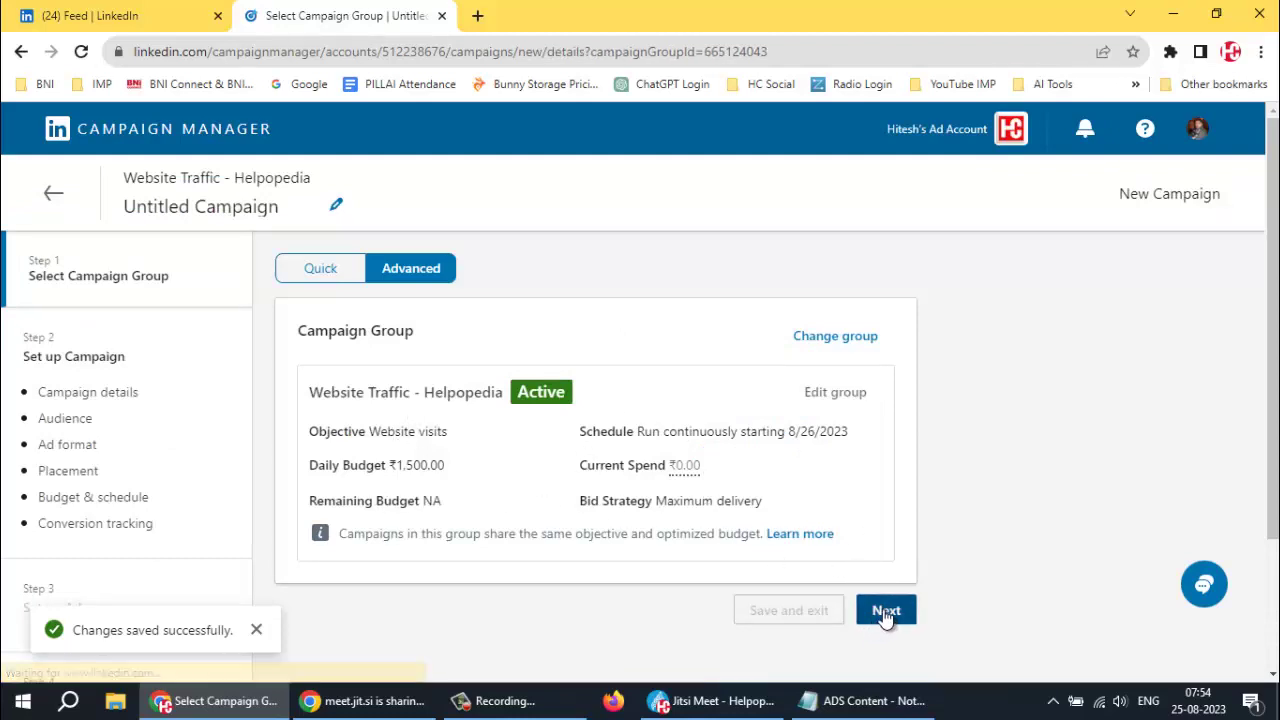
{"action": "scroll", "coordinate": [800, 594], "scroll_direction": "down", "scroll_amount": 2}
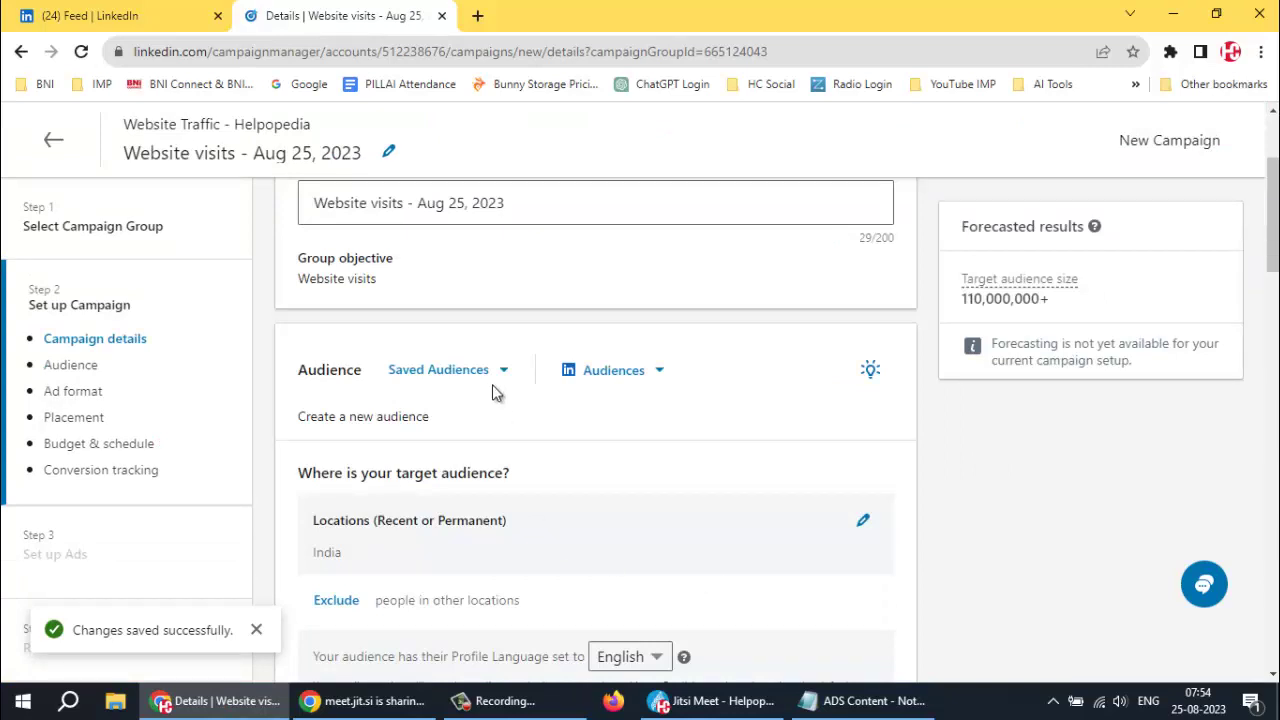
{"action": "scroll", "coordinate": [528, 330], "scroll_direction": "up", "scroll_amount": 2}
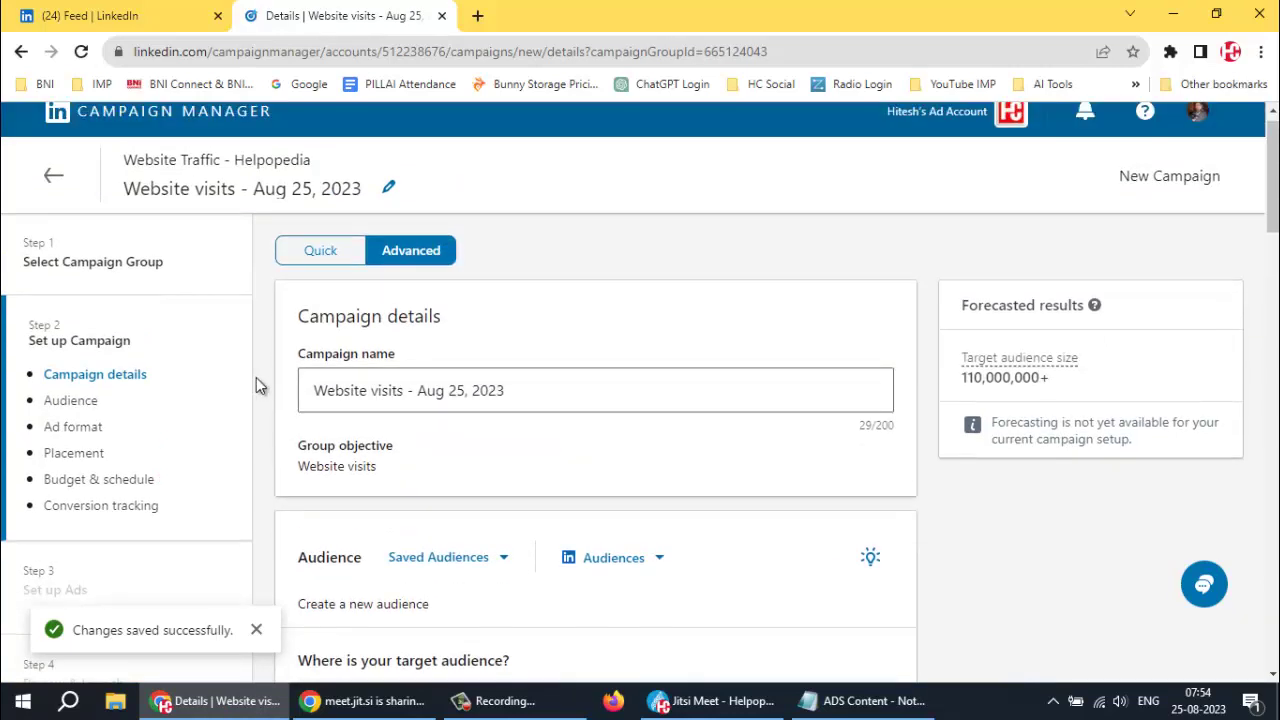
{"action": "triple_click", "coordinate": [325, 388]}
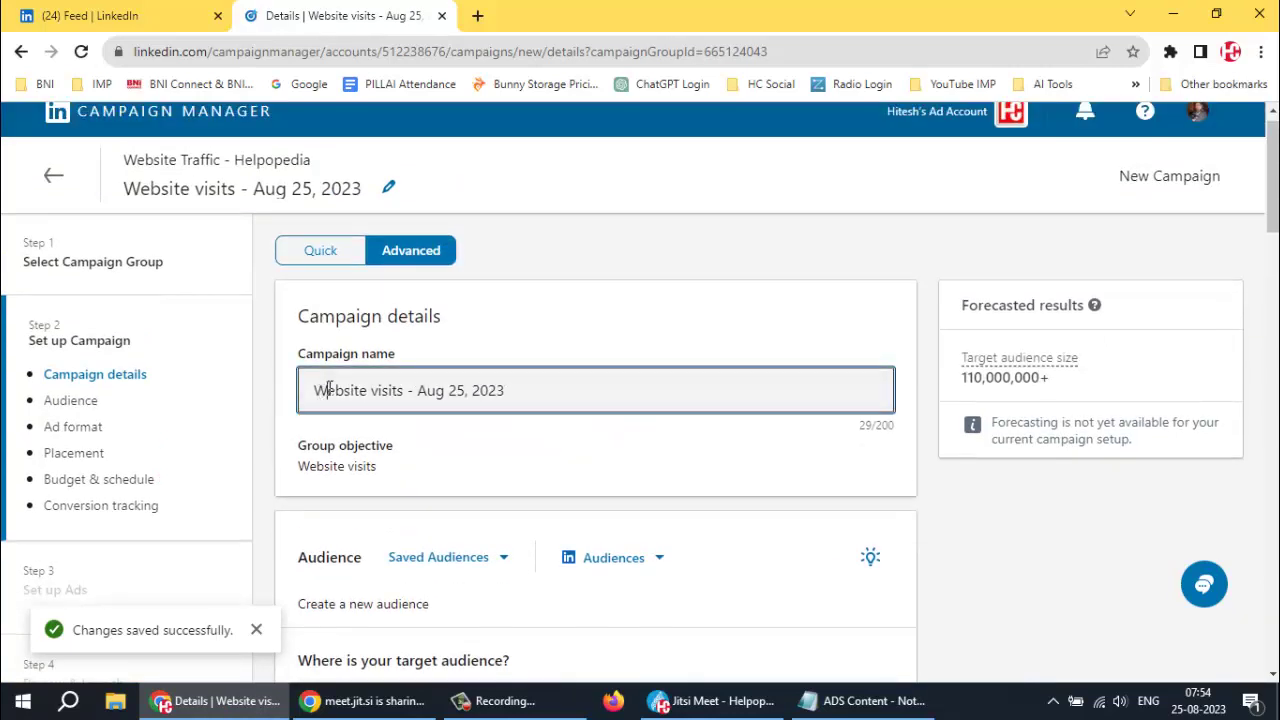
{"action": "type", "text": "Webs"}
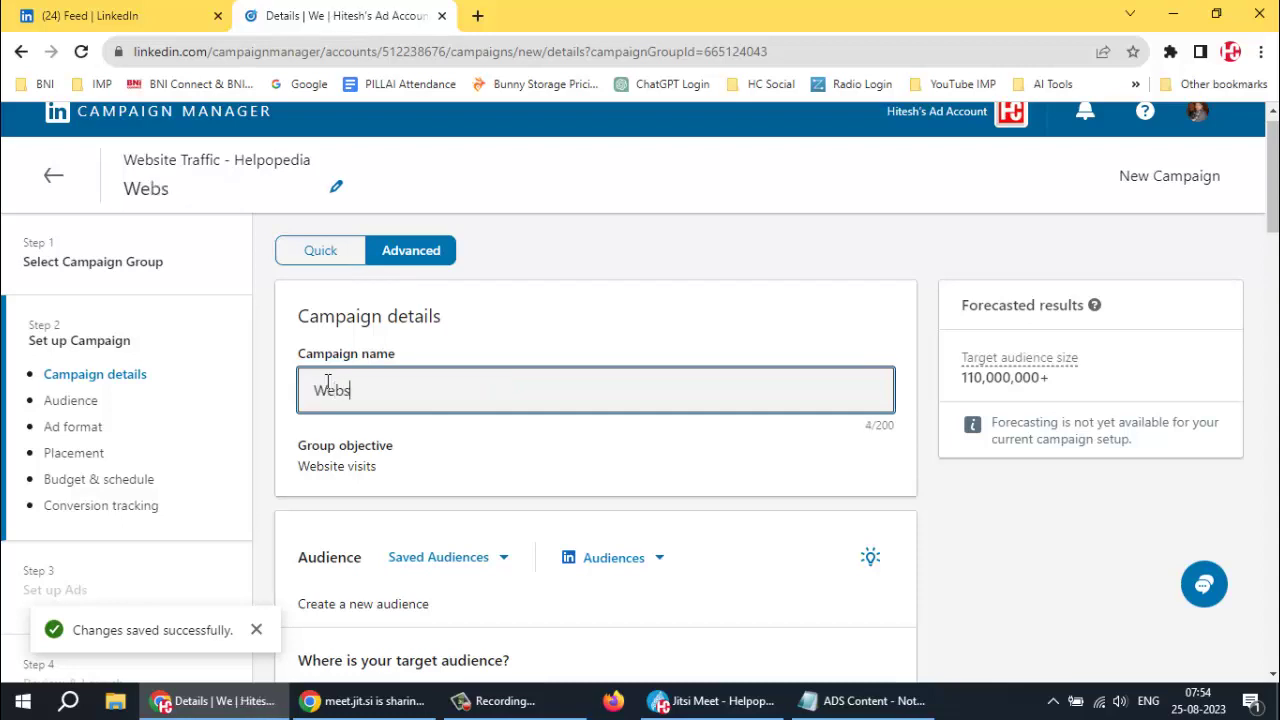
{"action": "type", "text": "ite Traffic"}
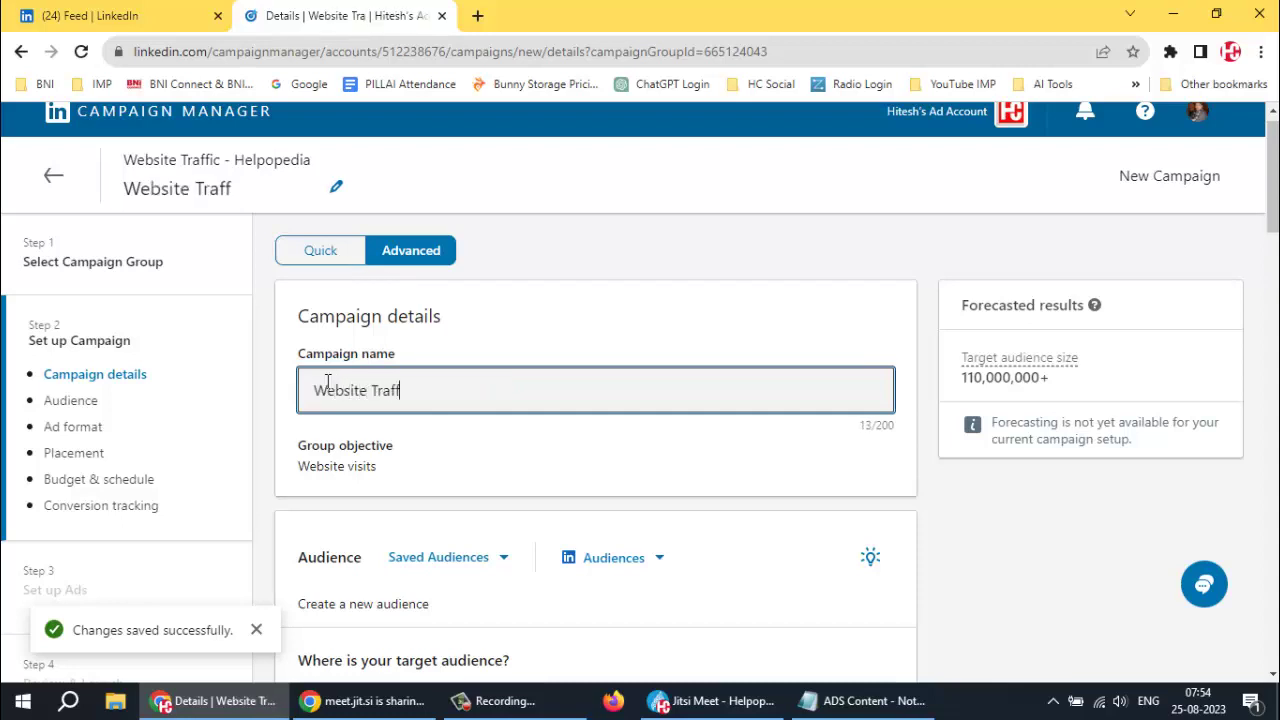
Undo the accidental overwrite and complete the name as 'Website Traffic - Helpopedia'
{"action": "double_click", "coordinate": [327, 388]}
{"action": "type", "text": "- Traffic"}
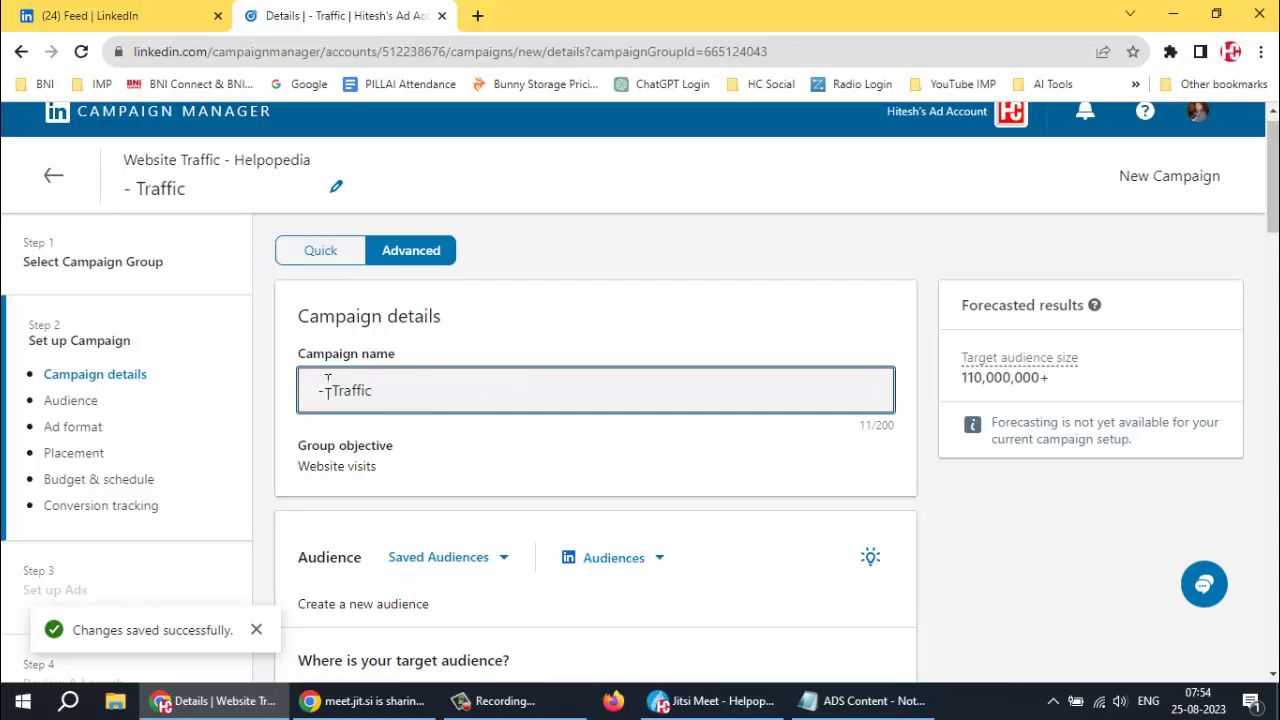
{"action": "key", "text": "ctrl+z"}
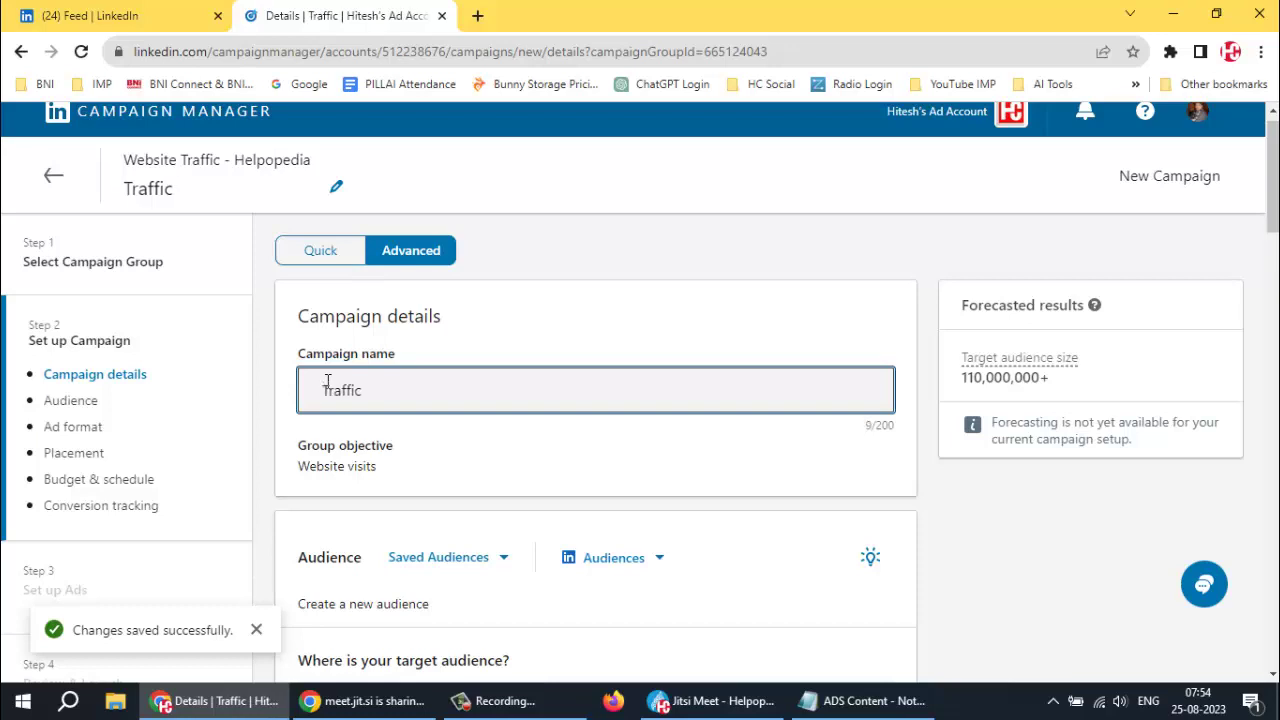
{"action": "key", "text": "ctrl+z"}
{"action": "key", "text": "Right"}
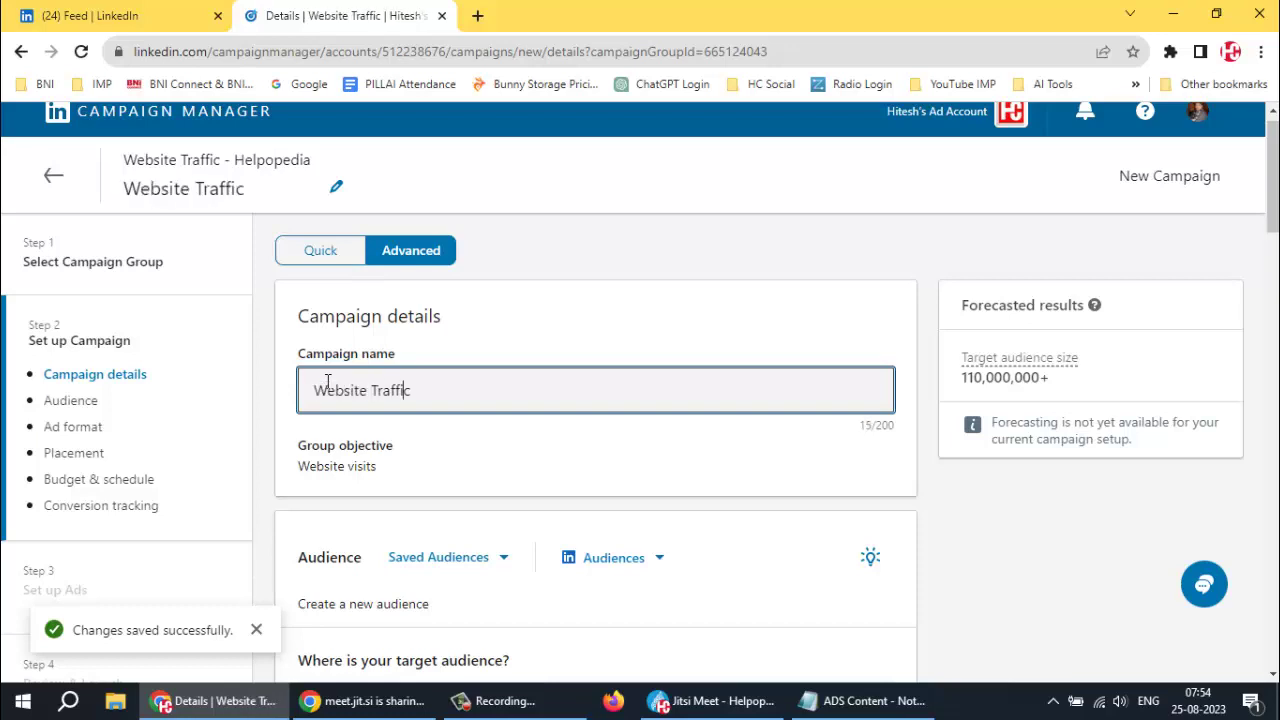
{"action": "type", "text": "- Helpopedia"}
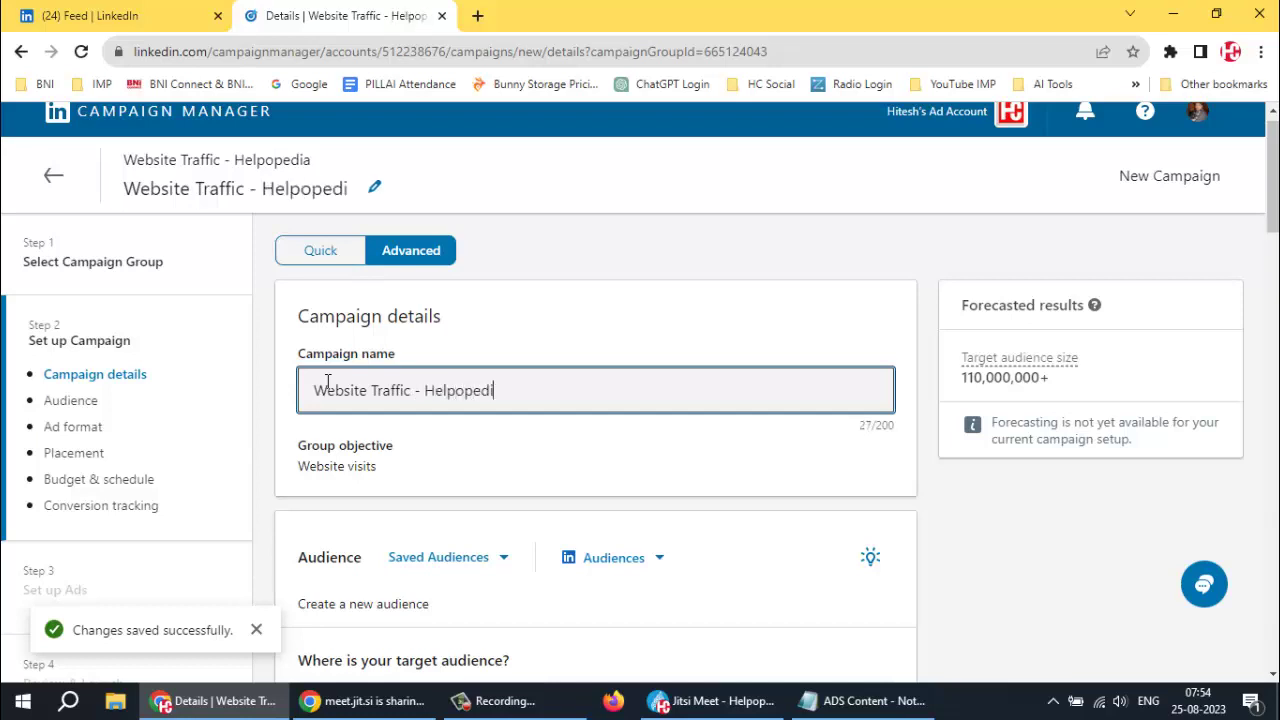
{"action": "left_click", "coordinate": [508, 455]}
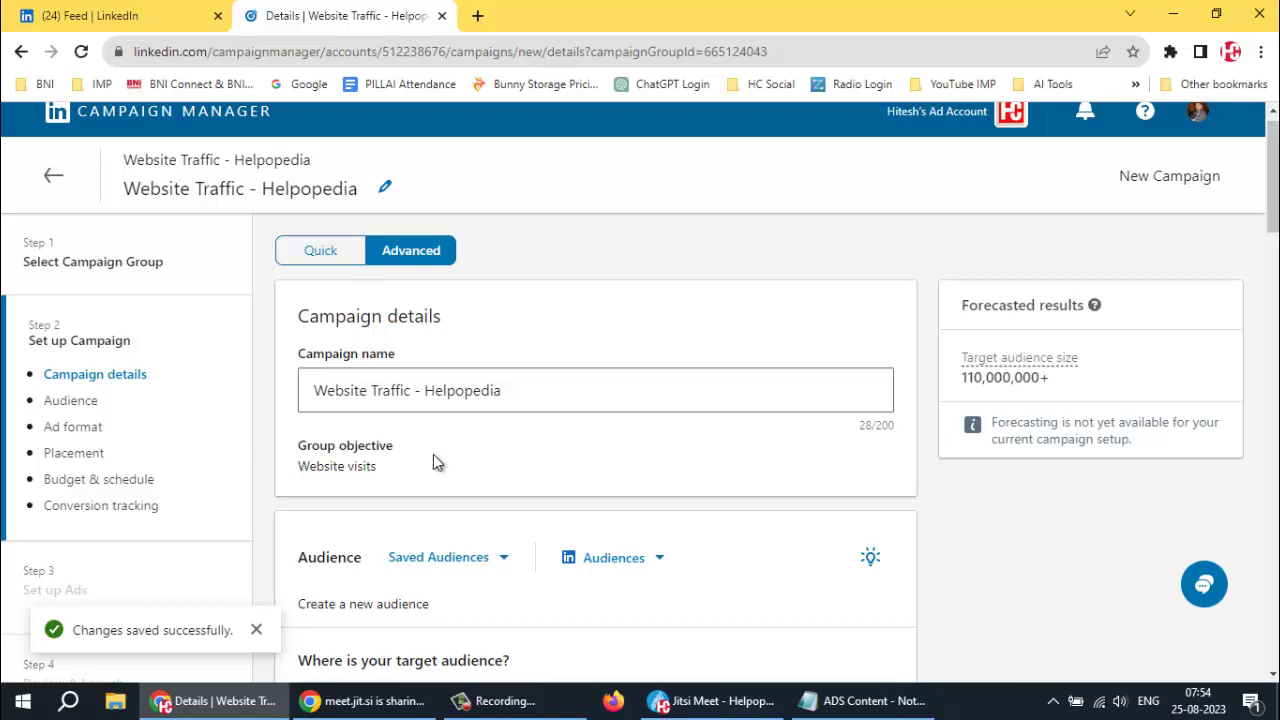
{"action": "scroll", "coordinate": [433, 454], "scroll_direction": "down", "scroll_amount": 2}
{"action": "scroll", "coordinate": [536, 418], "scroll_direction": "down", "scroll_amount": 2}
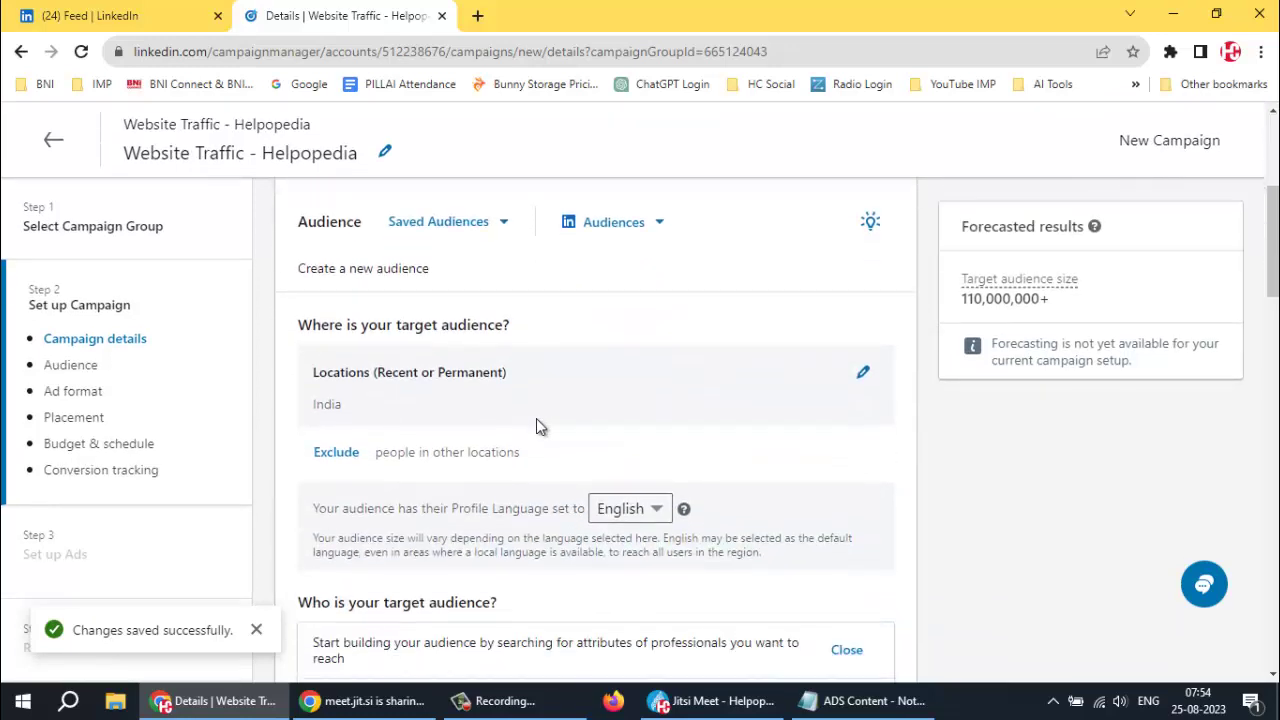
{"action": "scroll", "coordinate": [536, 418], "scroll_direction": "down", "scroll_amount": 1}
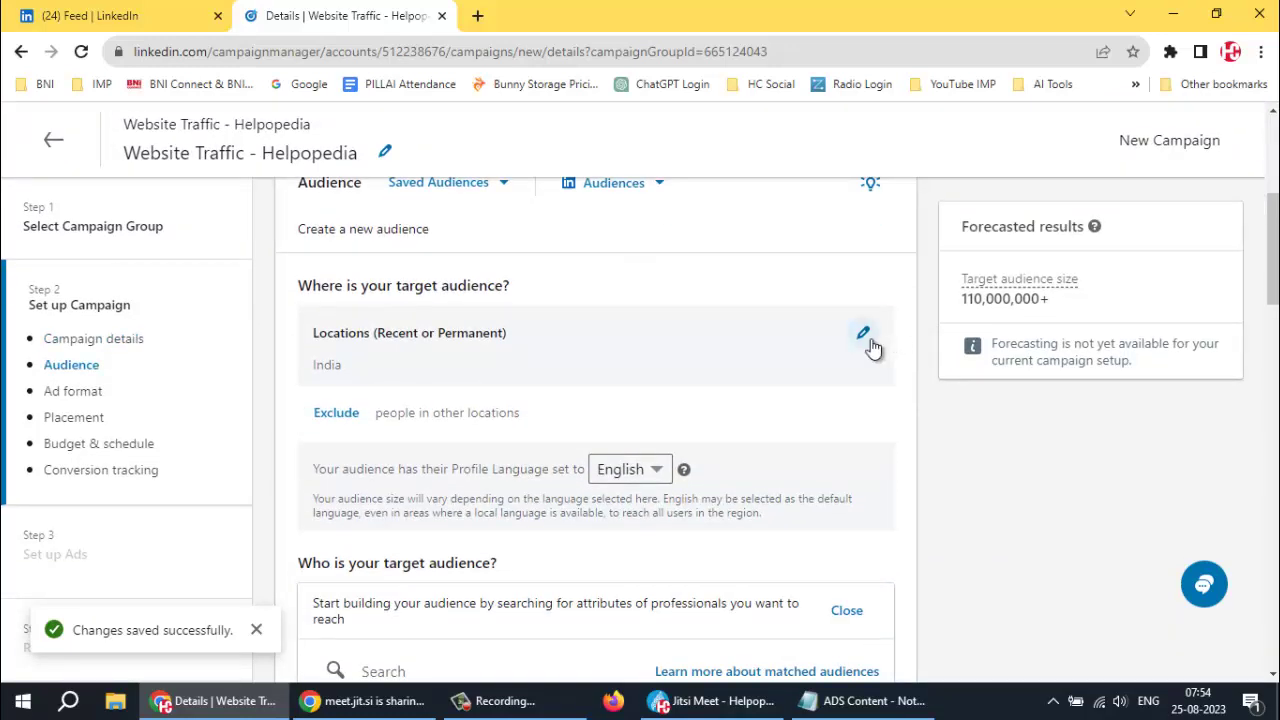
{"action": "left_click", "coordinate": [500, 188]}
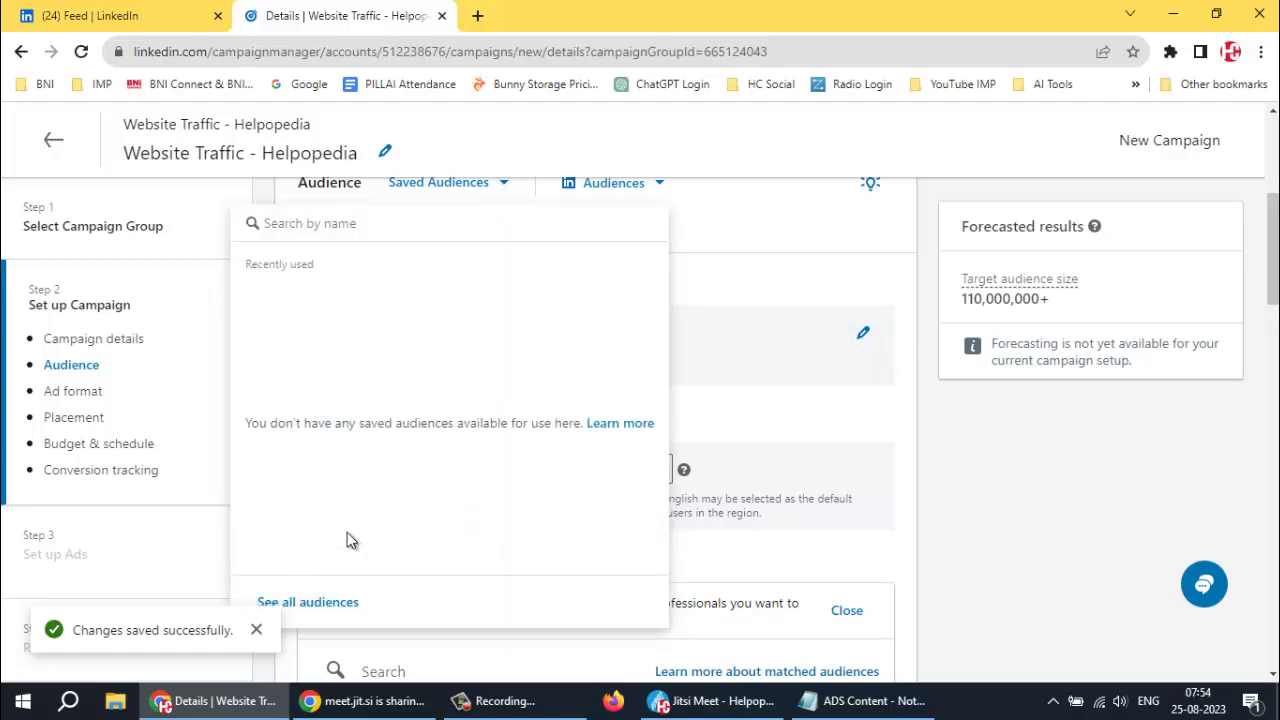
{"action": "left_click", "coordinate": [755, 276]}
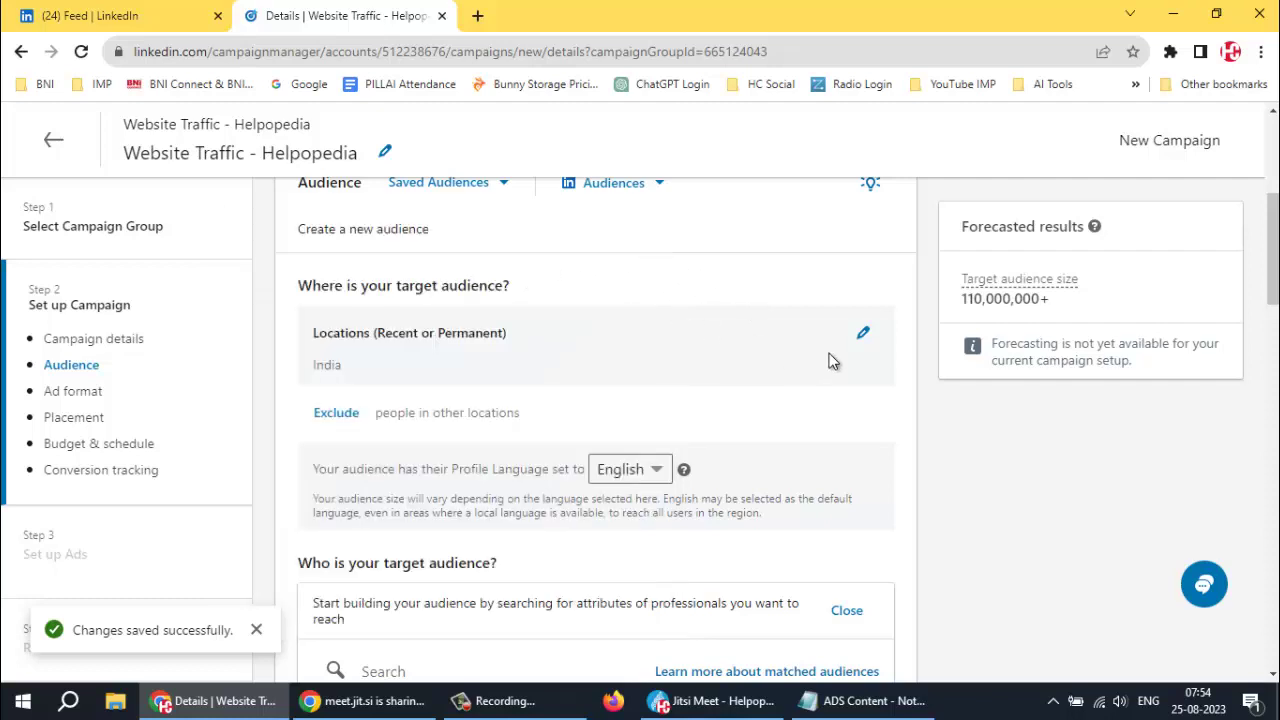
Replace India with Maharashtra, India and Rajasthan, India as the target locations
{"action": "left_click", "coordinate": [863, 333]}
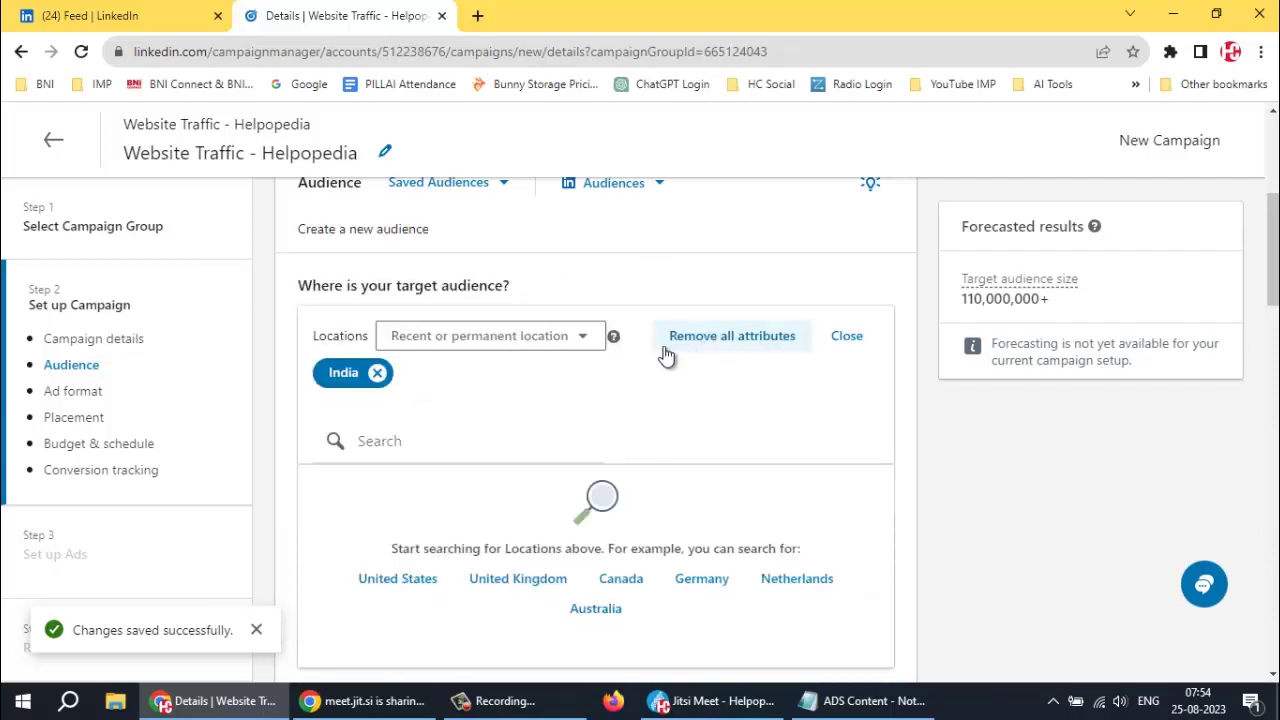
{"action": "left_click", "coordinate": [380, 373]}
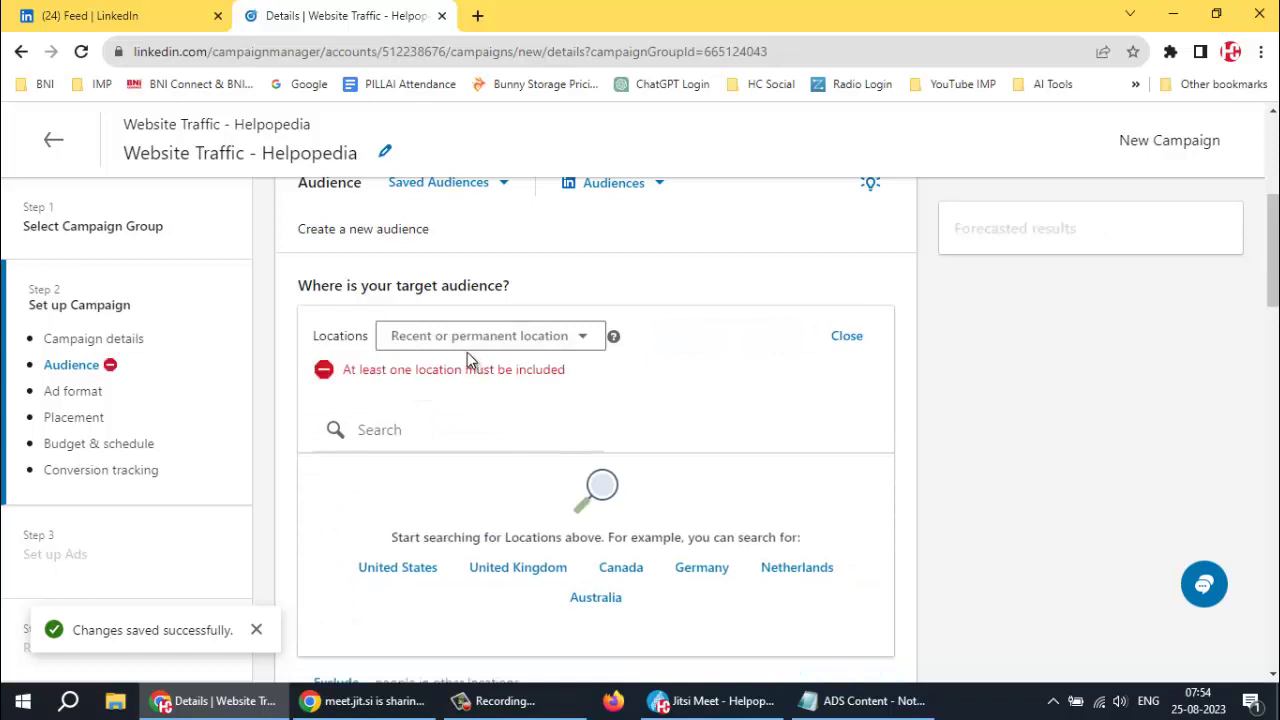
{"action": "left_click", "coordinate": [417, 429]}
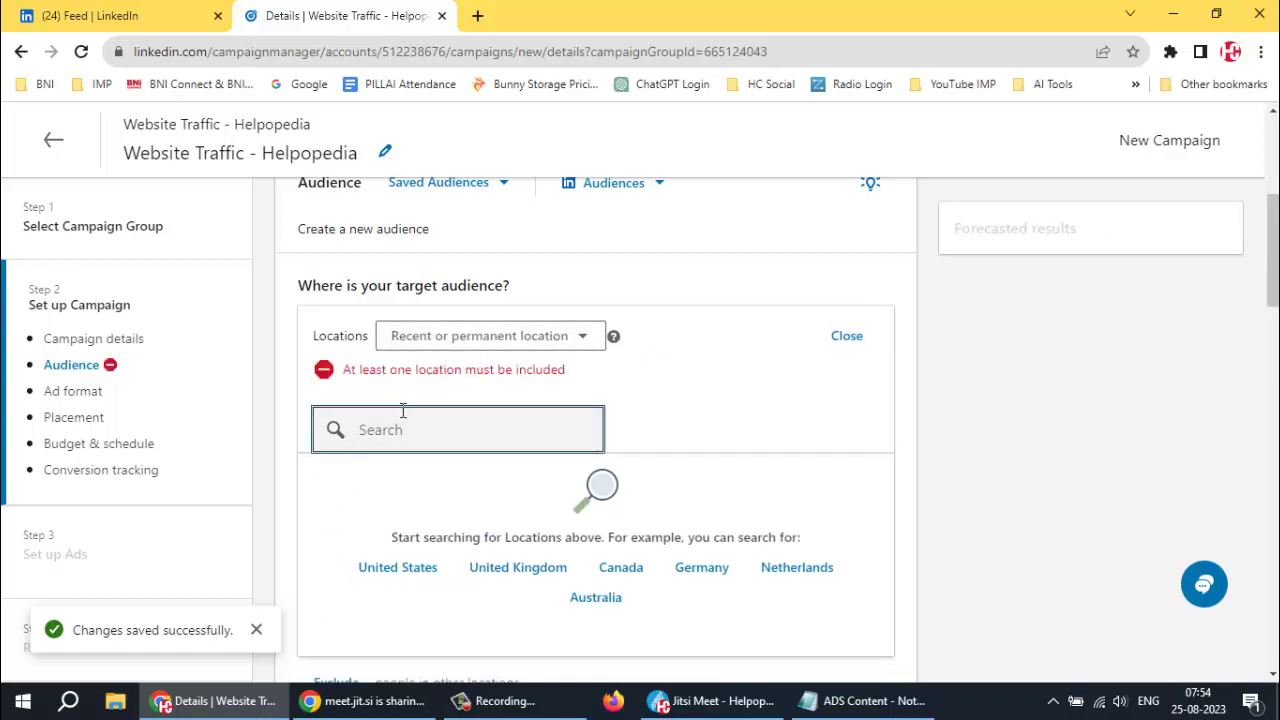
{"action": "type", "text": "Mahara"}
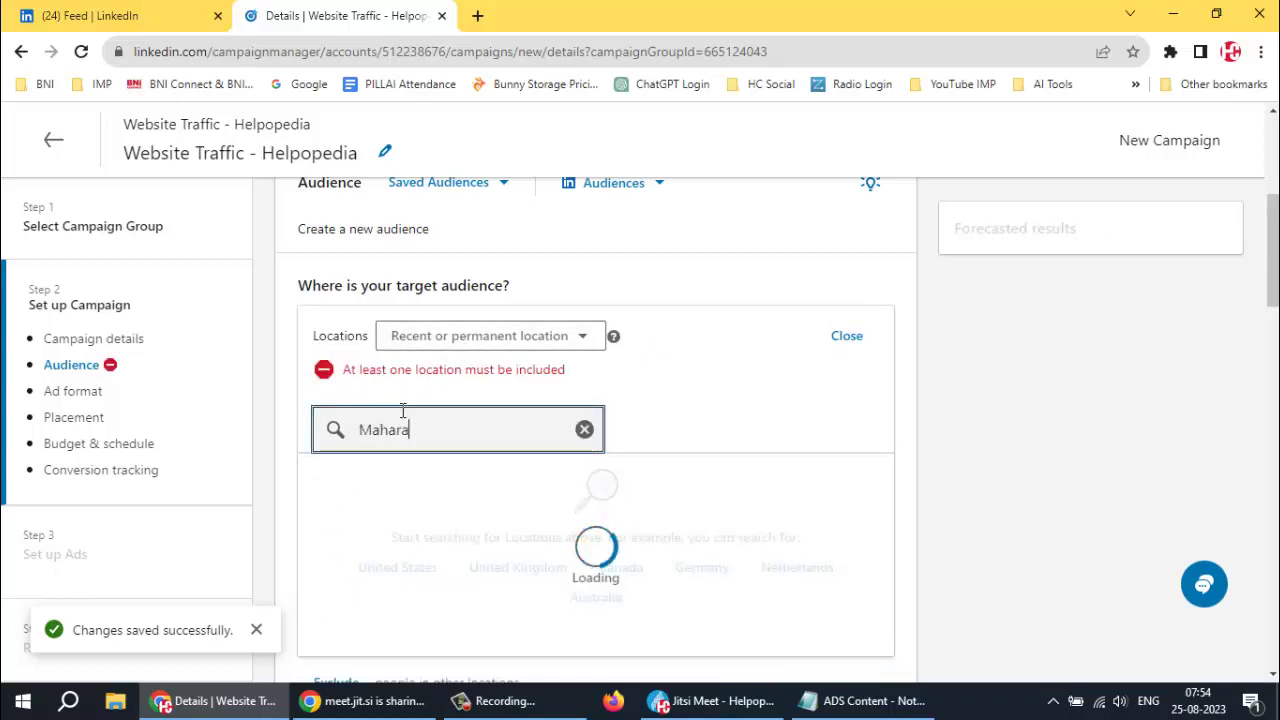
{"action": "type", "text": "shtra"}
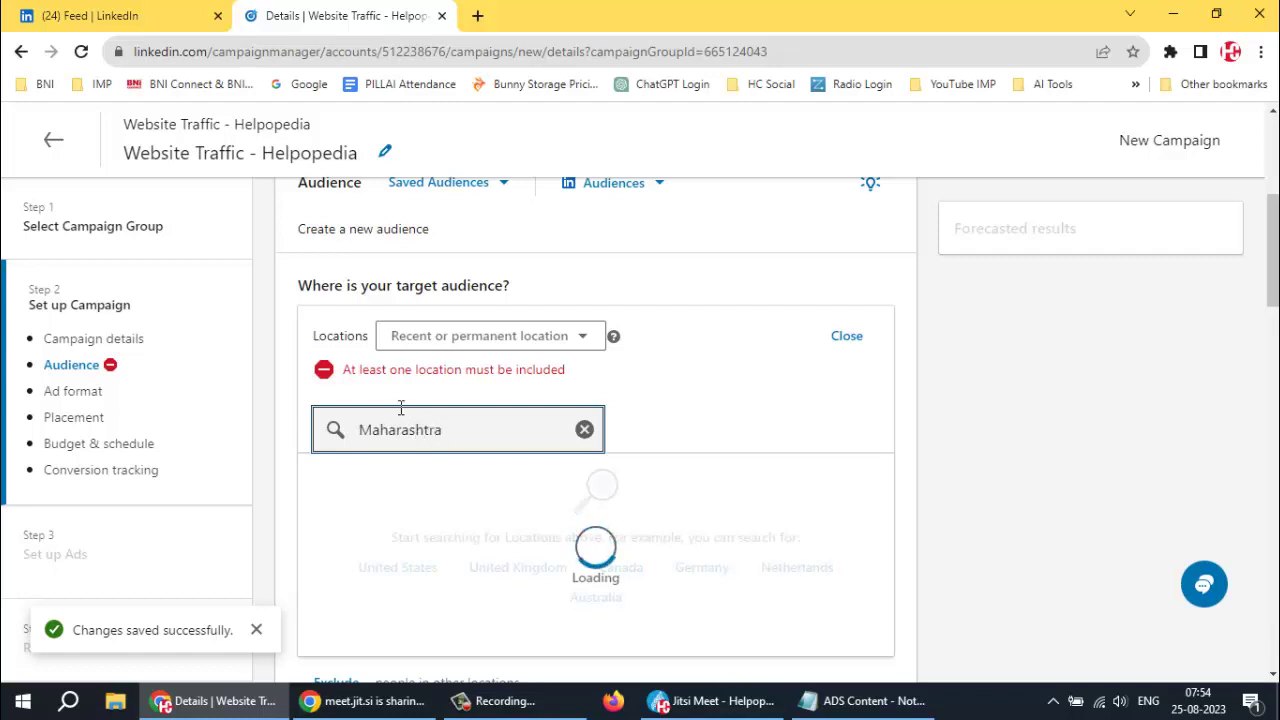
{"action": "scroll", "coordinate": [420, 425], "scroll_direction": "down", "scroll_amount": 1}
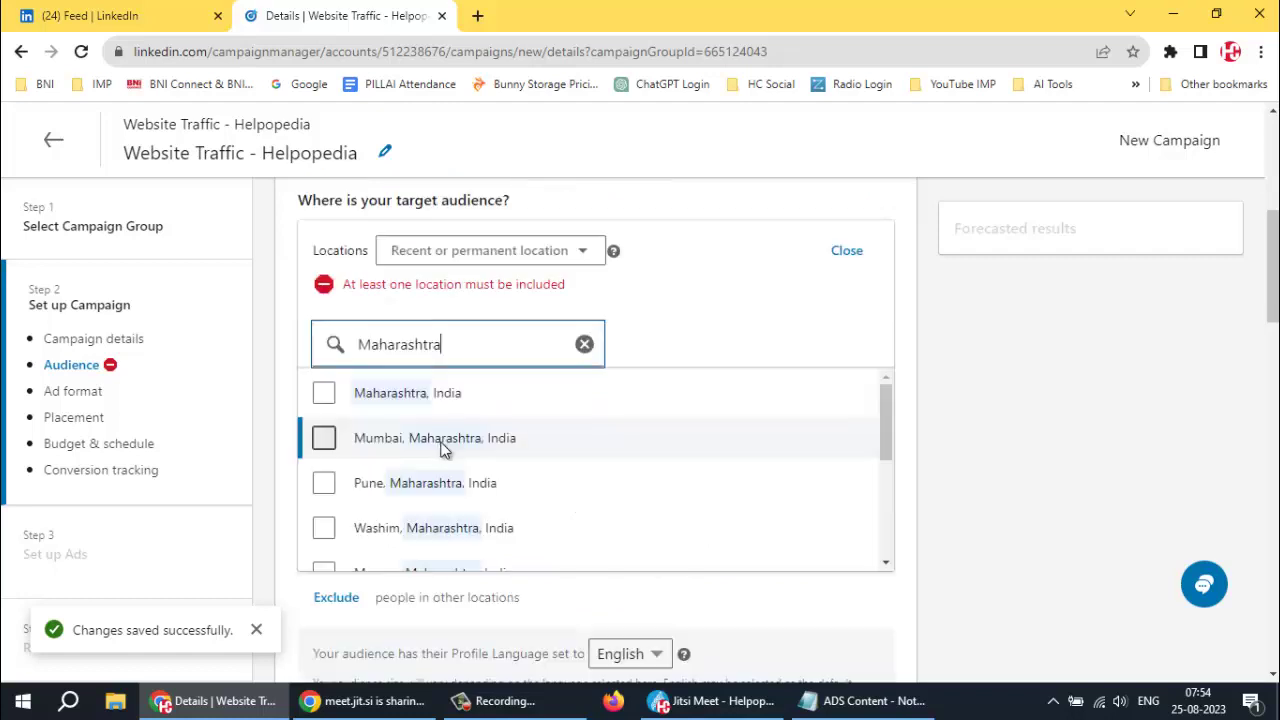
{"action": "left_click", "coordinate": [323, 390]}
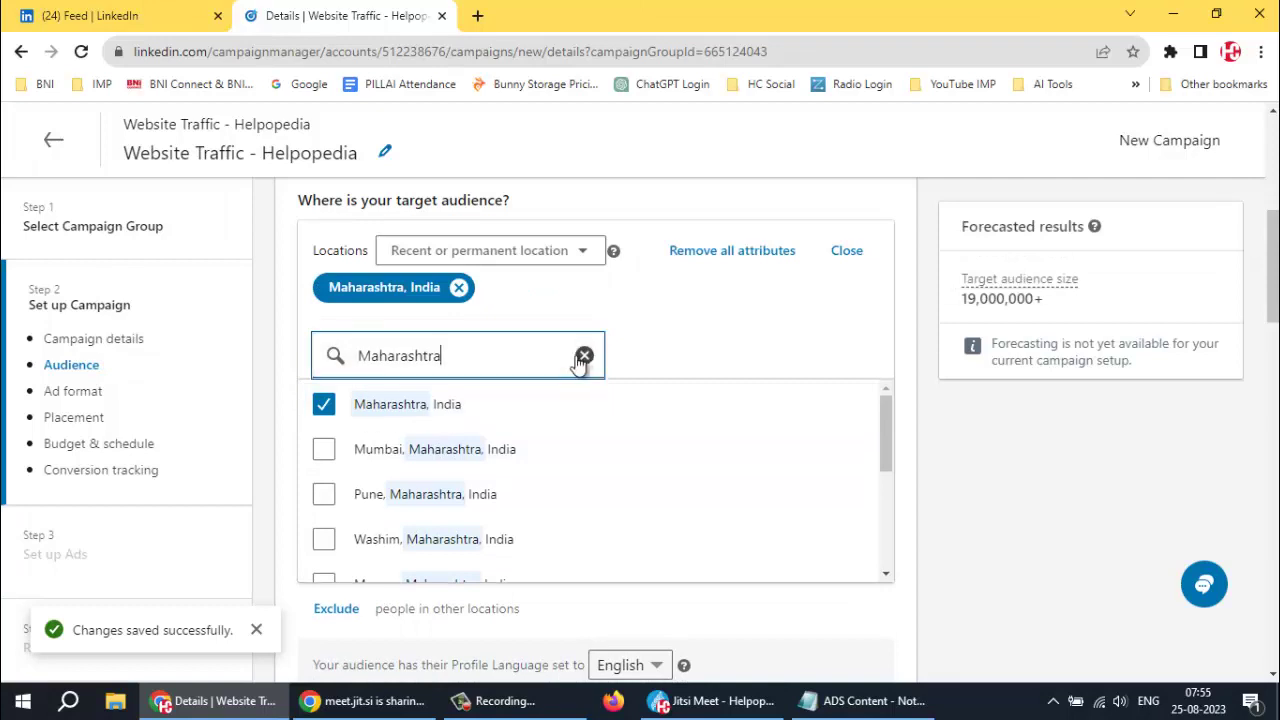
{"action": "left_click", "coordinate": [583, 358]}
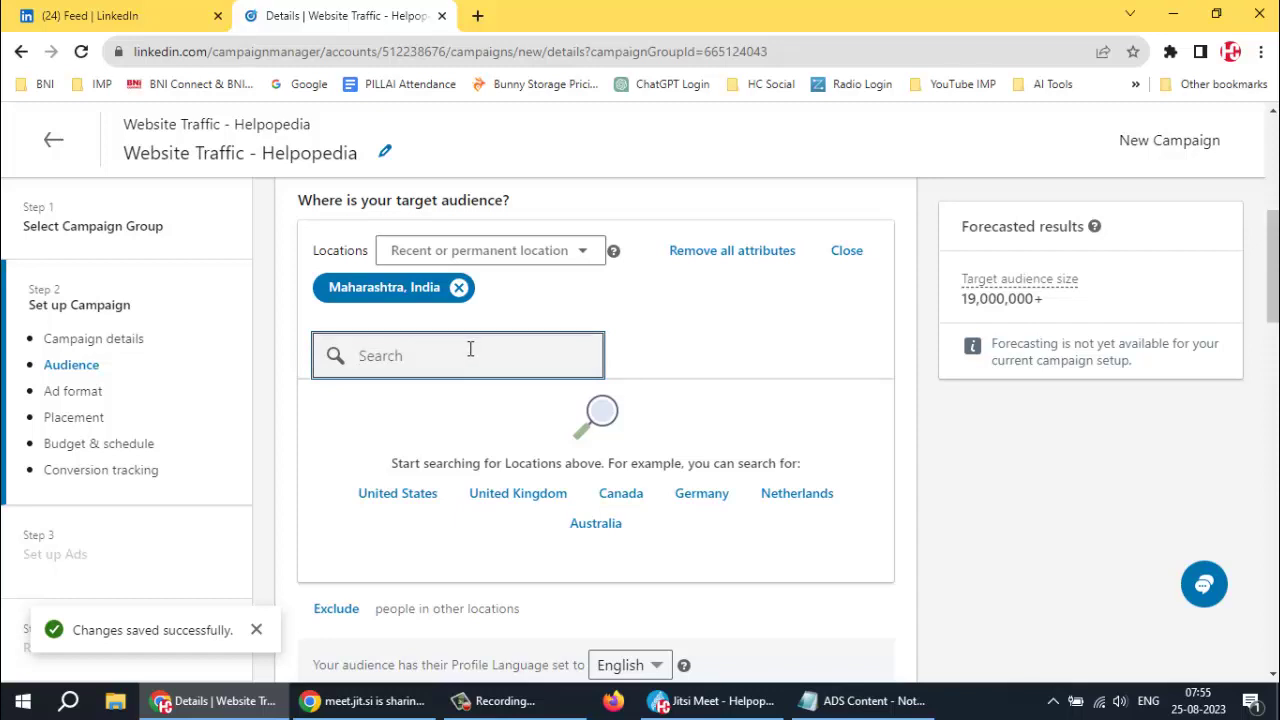
{"action": "type", "text": "Rajasth"}
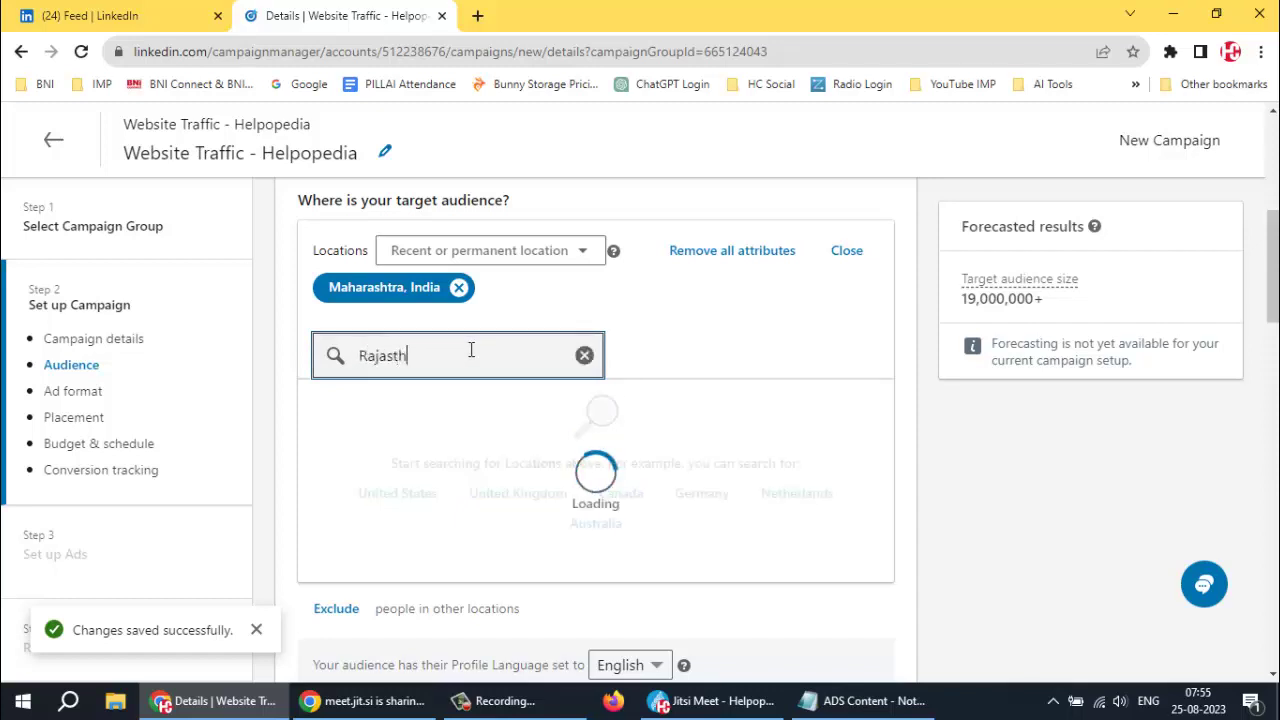
{"action": "type", "text": "an"}
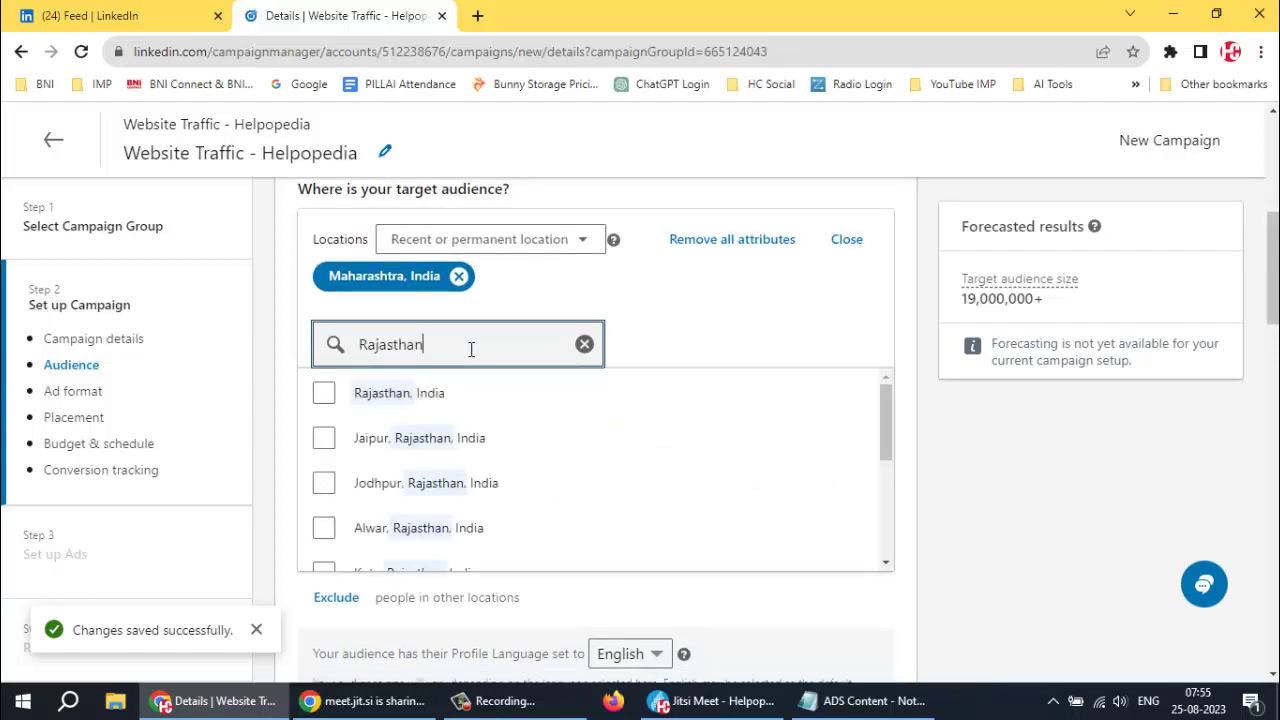
{"action": "left_click", "coordinate": [323, 393]}
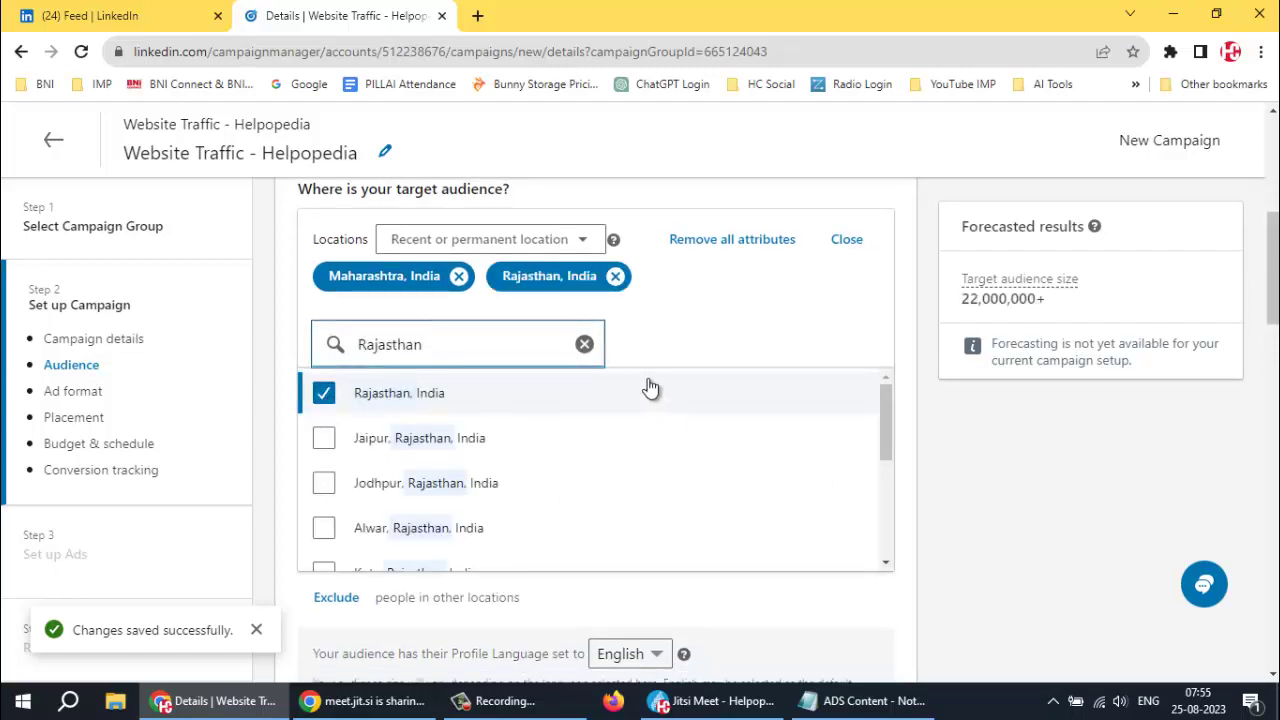
{"action": "left_click", "coordinate": [584, 344]}
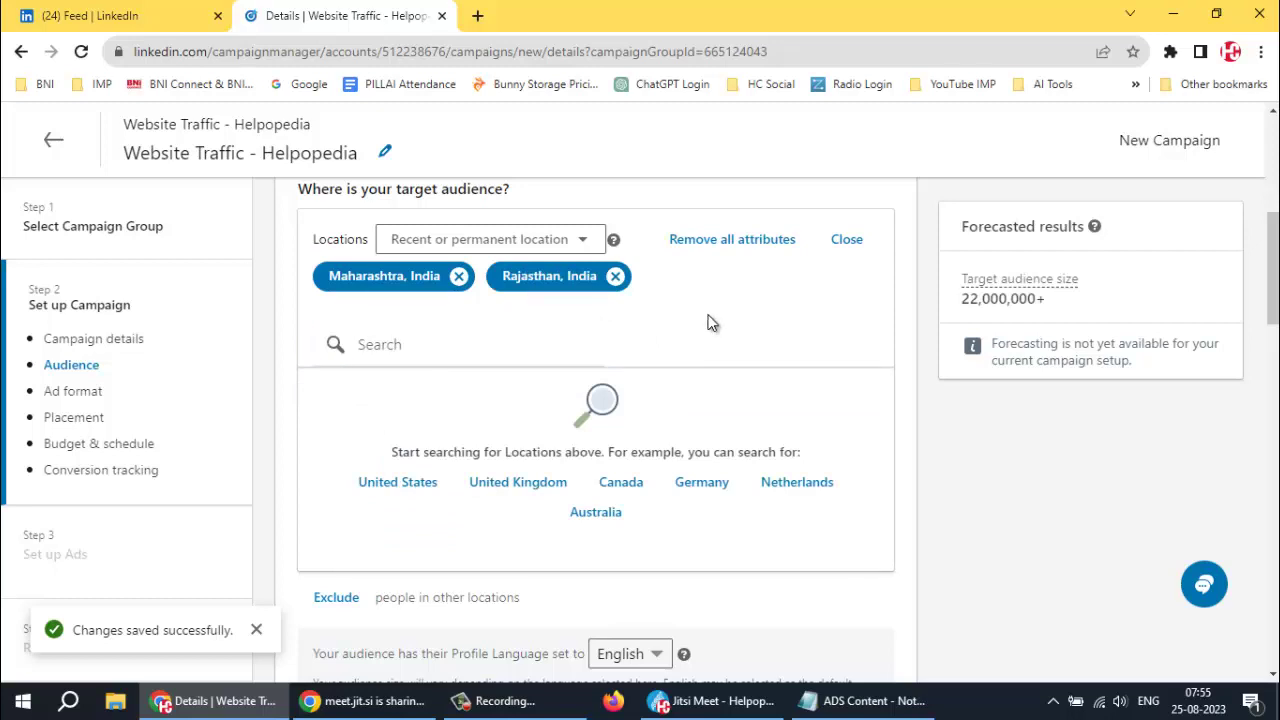
Close the Locations editor to save the Maharashtra and Rajasthan targeting
{"action": "scroll", "coordinate": [712, 320], "scroll_direction": "down", "scroll_amount": 3}
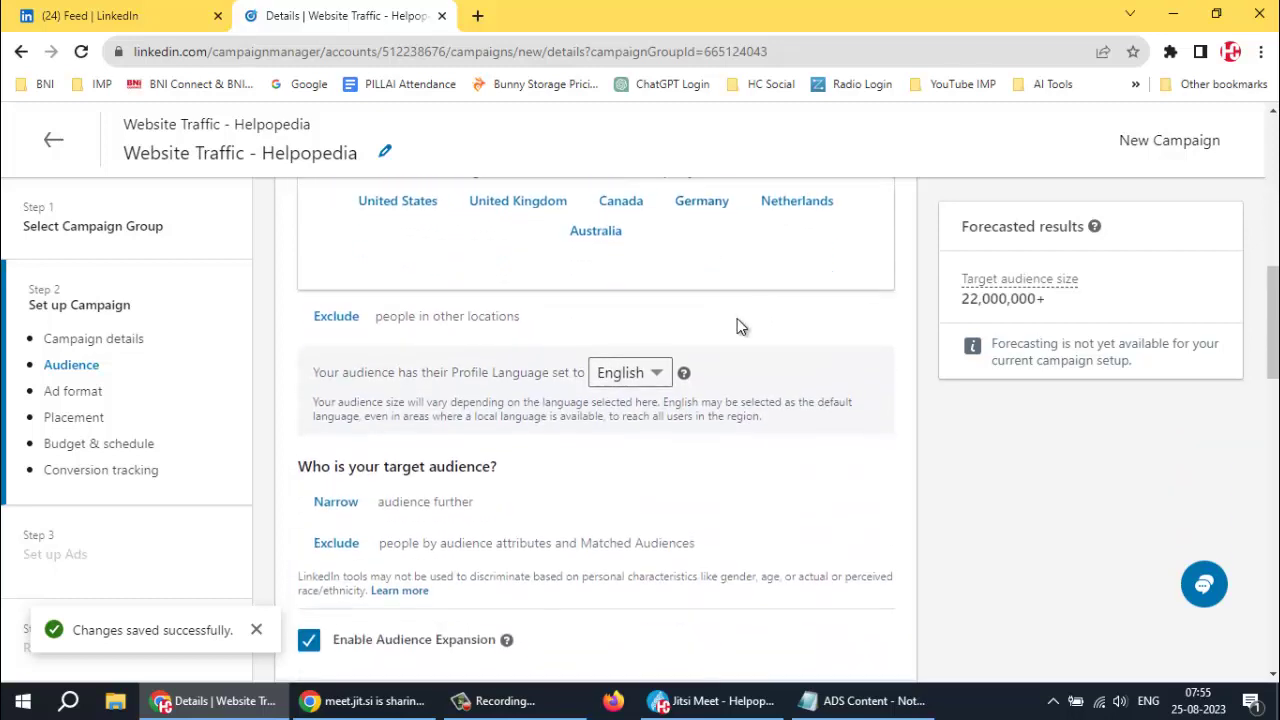
{"action": "scroll", "coordinate": [730, 340], "scroll_direction": "down", "scroll_amount": 2}
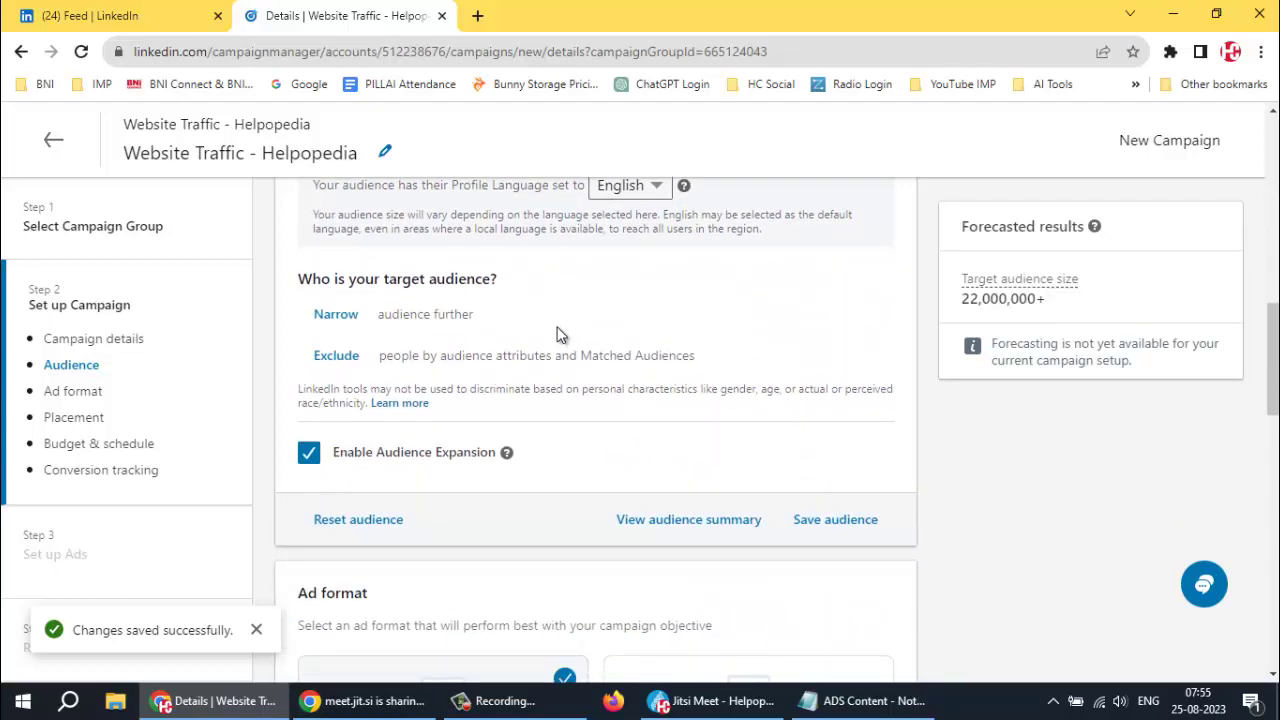
{"action": "scroll", "coordinate": [560, 328], "scroll_direction": "down", "scroll_amount": 1}
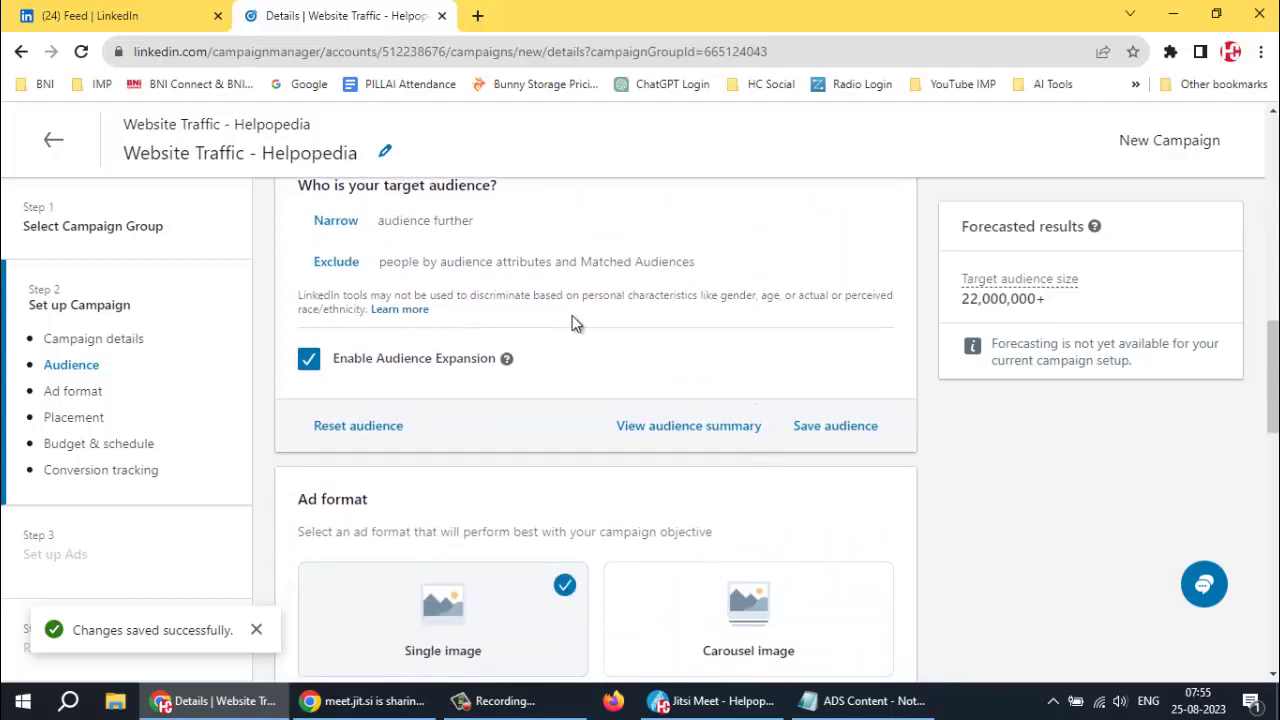
{"action": "scroll", "coordinate": [569, 318], "scroll_direction": "up", "scroll_amount": 2}
{"action": "scroll", "coordinate": [567, 315], "scroll_direction": "up", "scroll_amount": 1}
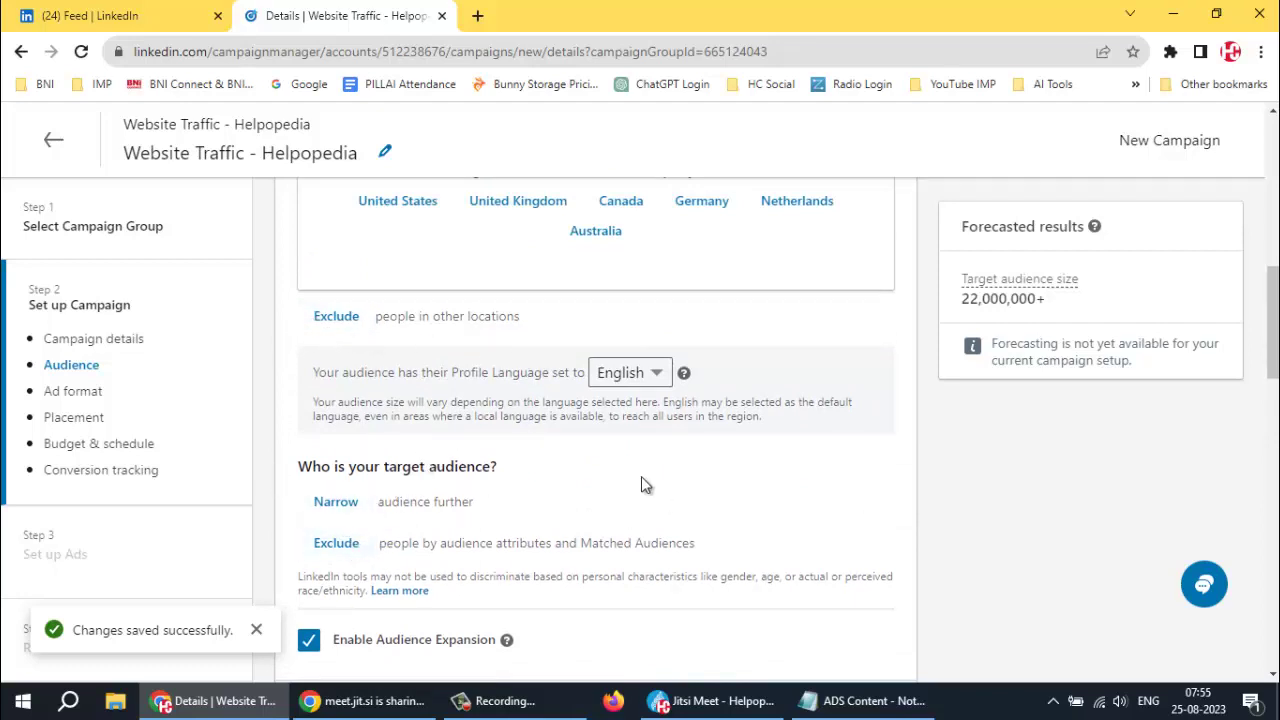
{"action": "scroll", "coordinate": [492, 478], "scroll_direction": "up", "scroll_amount": 4}
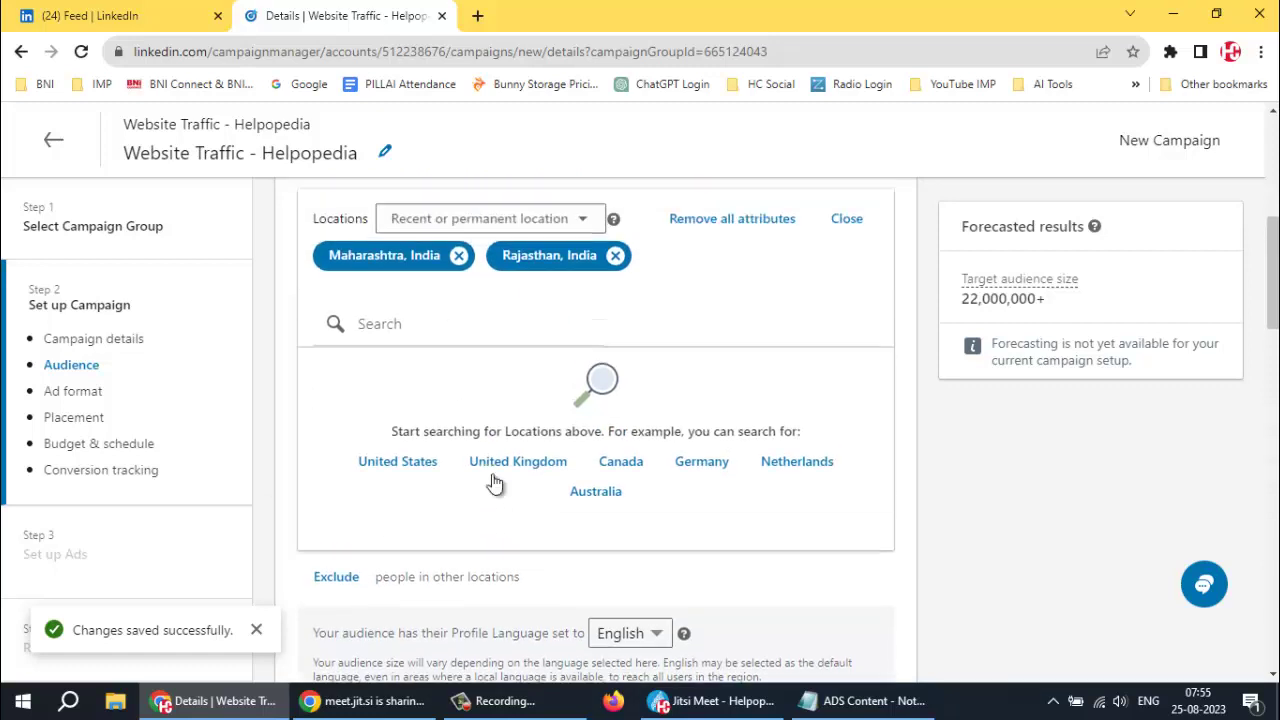
{"action": "left_click", "coordinate": [414, 440]}
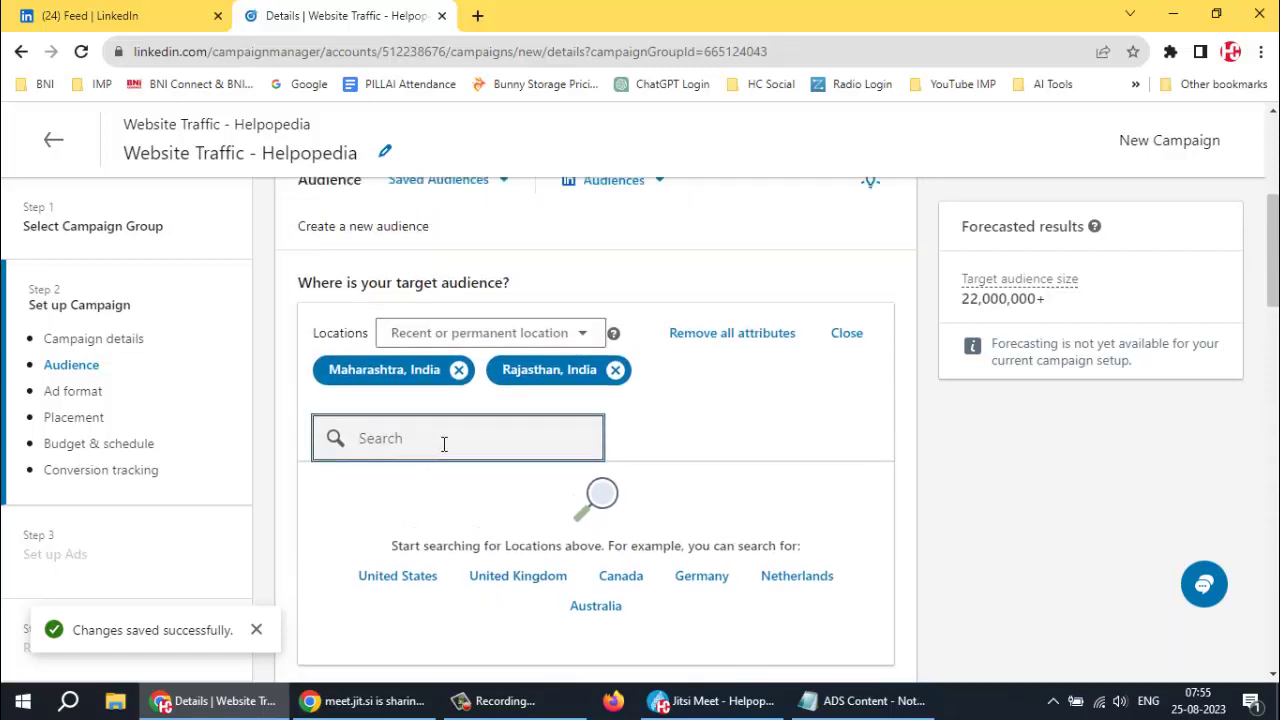
{"action": "scroll", "coordinate": [752, 440], "scroll_direction": "up", "scroll_amount": 1}
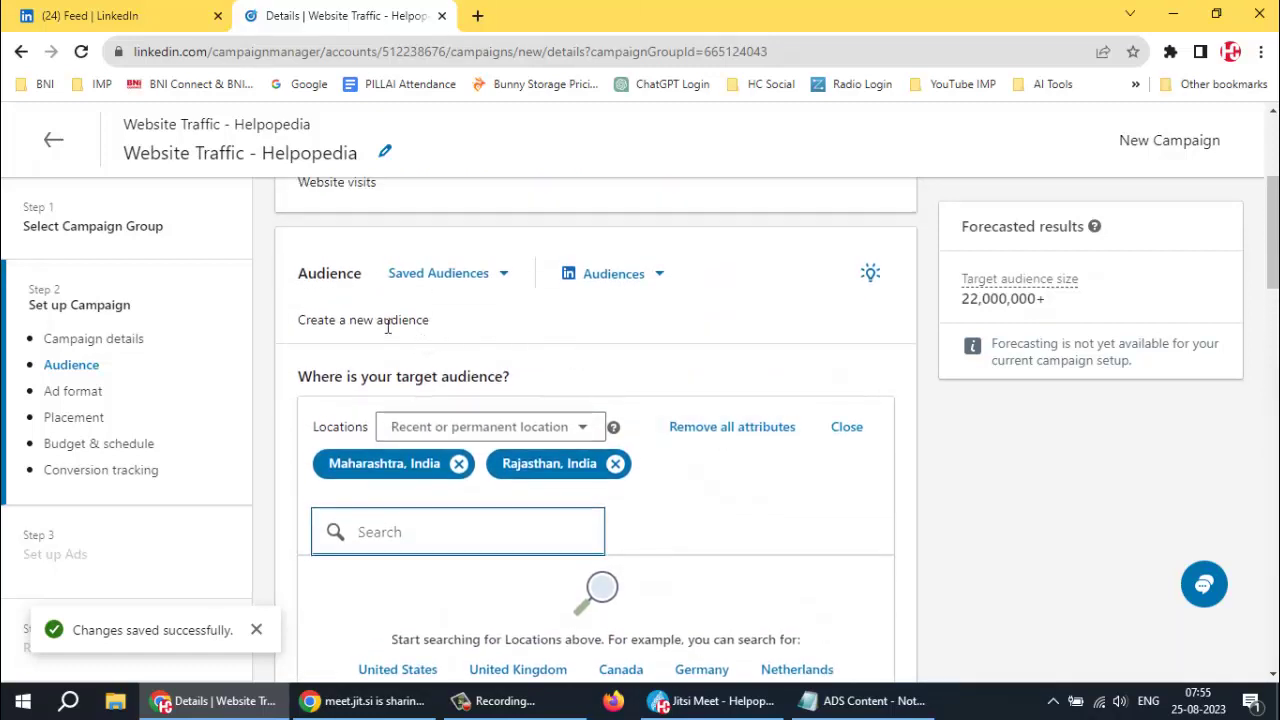
{"action": "left_click", "coordinate": [461, 335]}
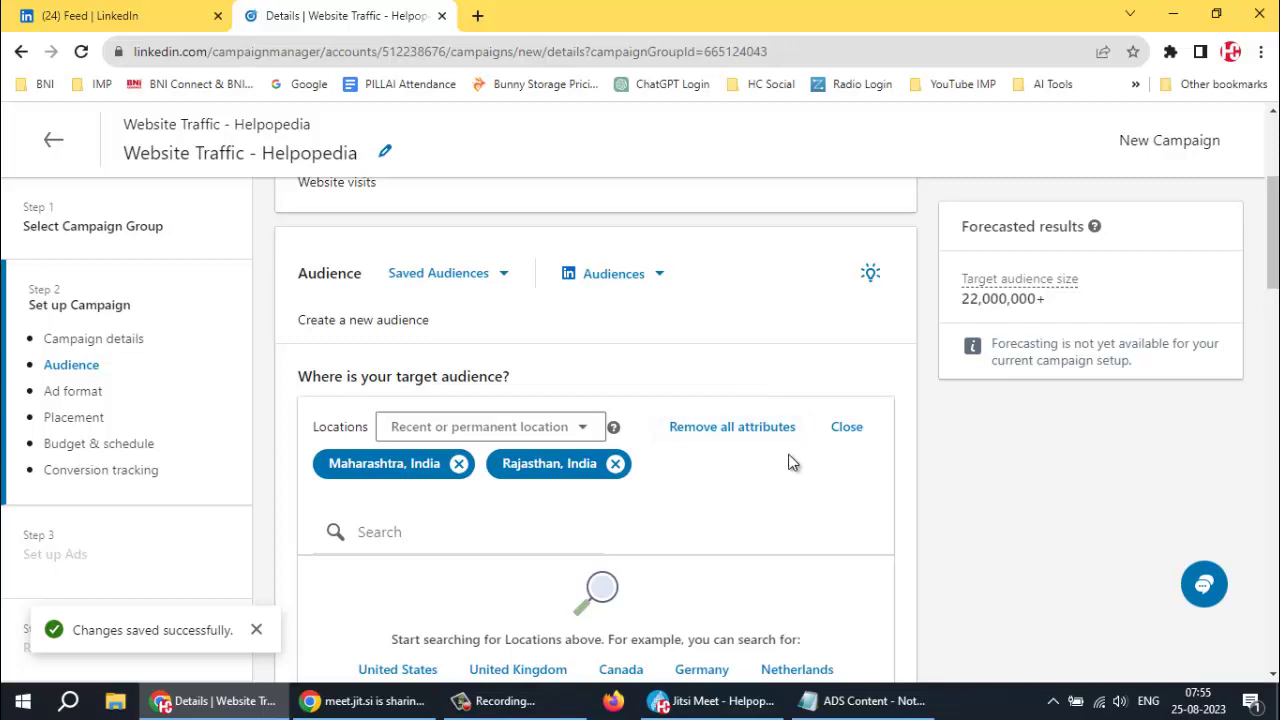
{"action": "left_click", "coordinate": [846, 432]}
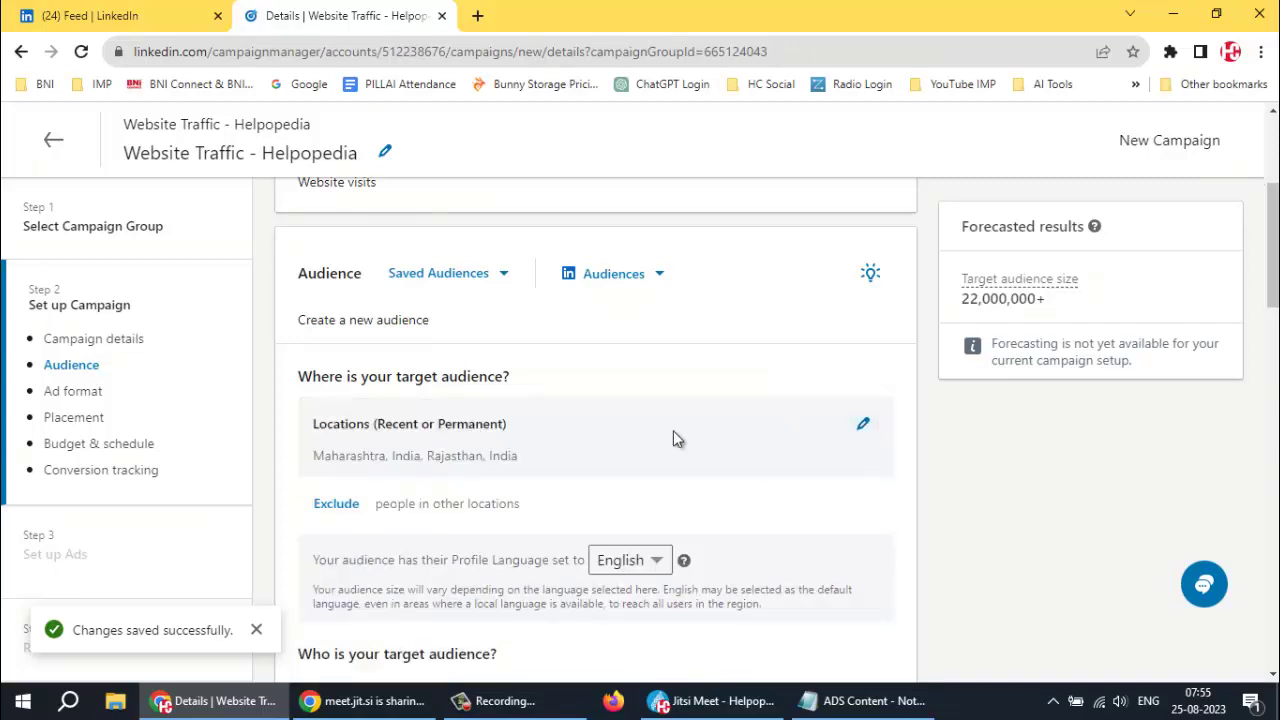
Scroll through the audience section to review the saved targeting
{"action": "scroll", "coordinate": [617, 440], "scroll_direction": "down", "scroll_amount": 2}
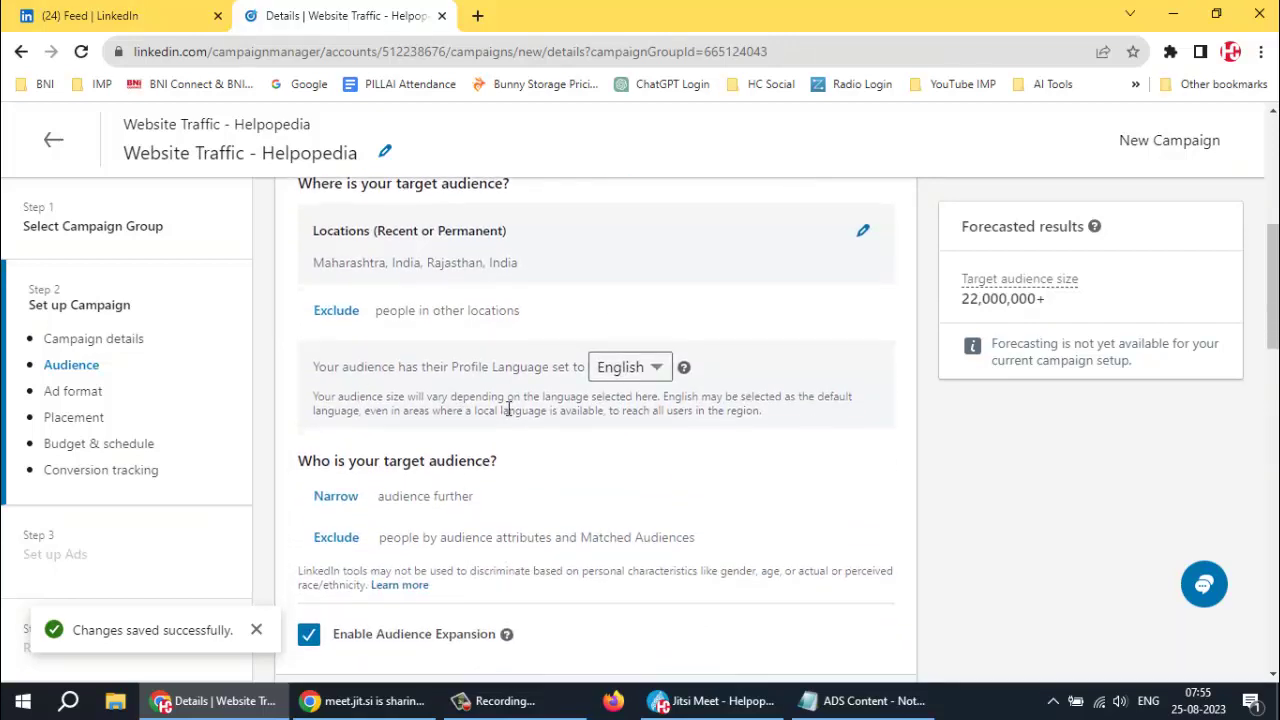
{"action": "scroll", "coordinate": [500, 408], "scroll_direction": "down", "scroll_amount": 2}
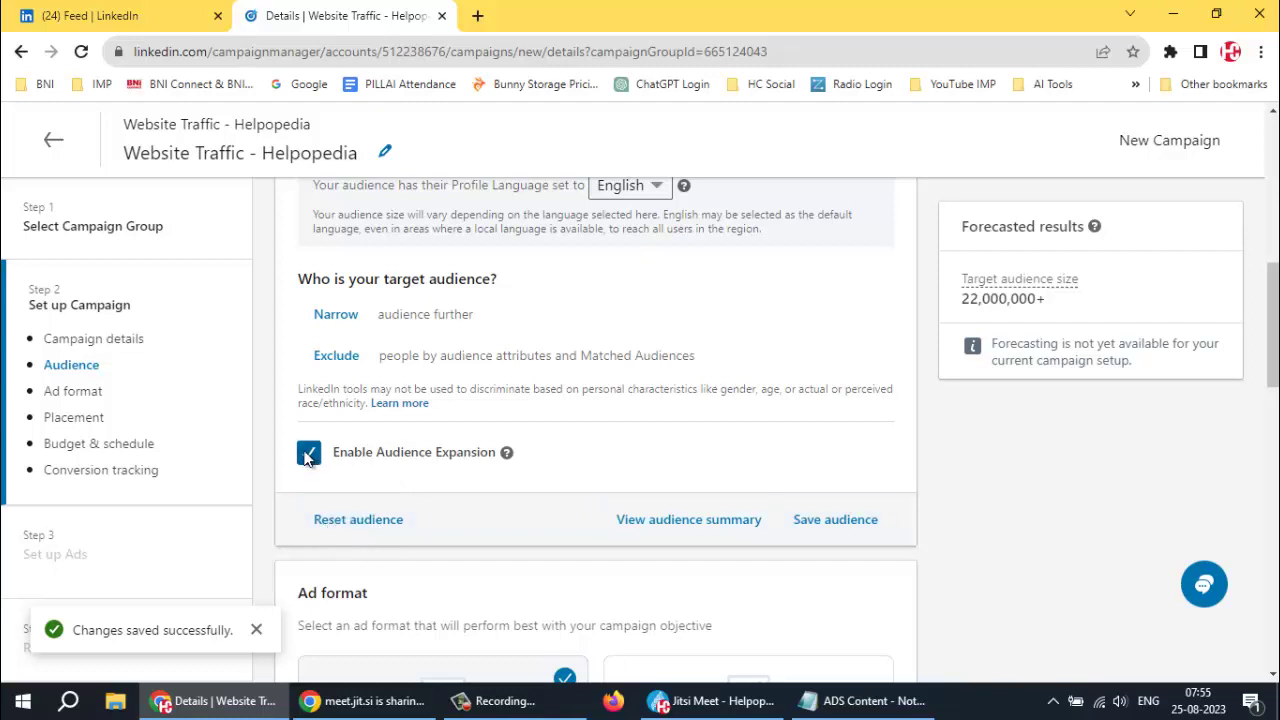
{"action": "scroll", "coordinate": [468, 457], "scroll_direction": "down", "scroll_amount": 2}
{"action": "scroll", "coordinate": [468, 457], "scroll_direction": "up", "scroll_amount": 2}
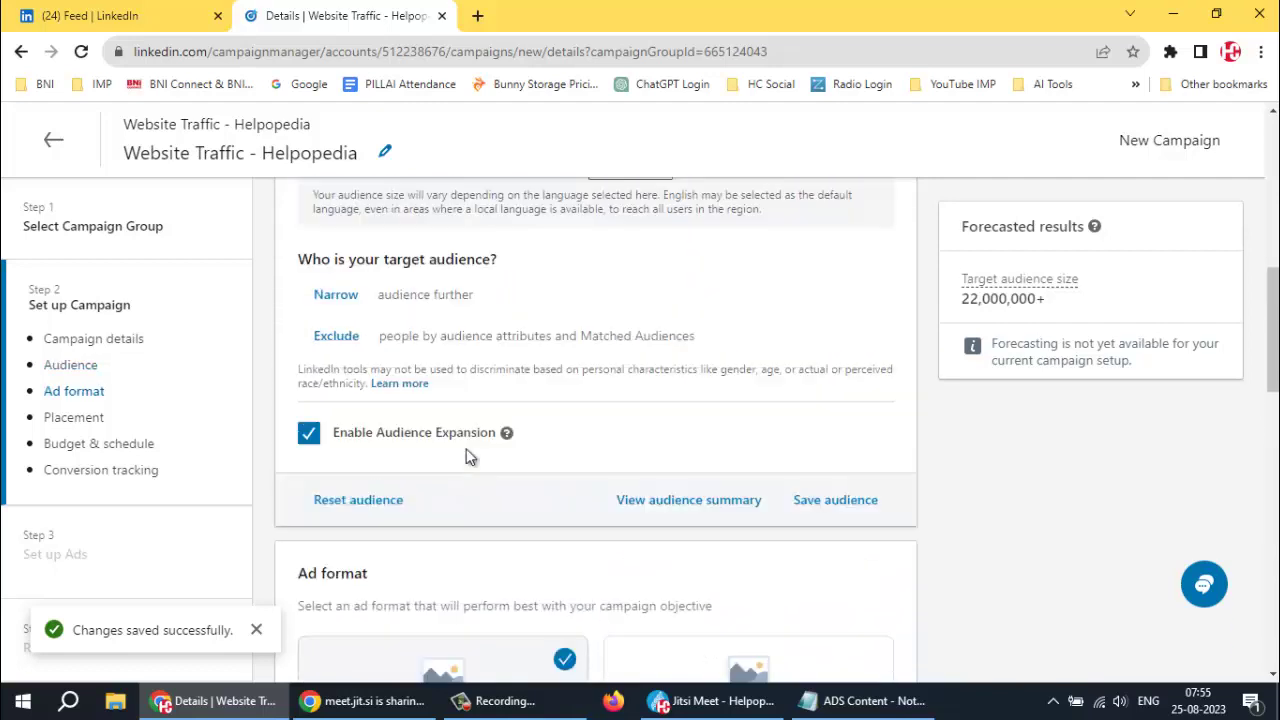
{"action": "scroll", "coordinate": [437, 366], "scroll_direction": "up", "scroll_amount": 1}
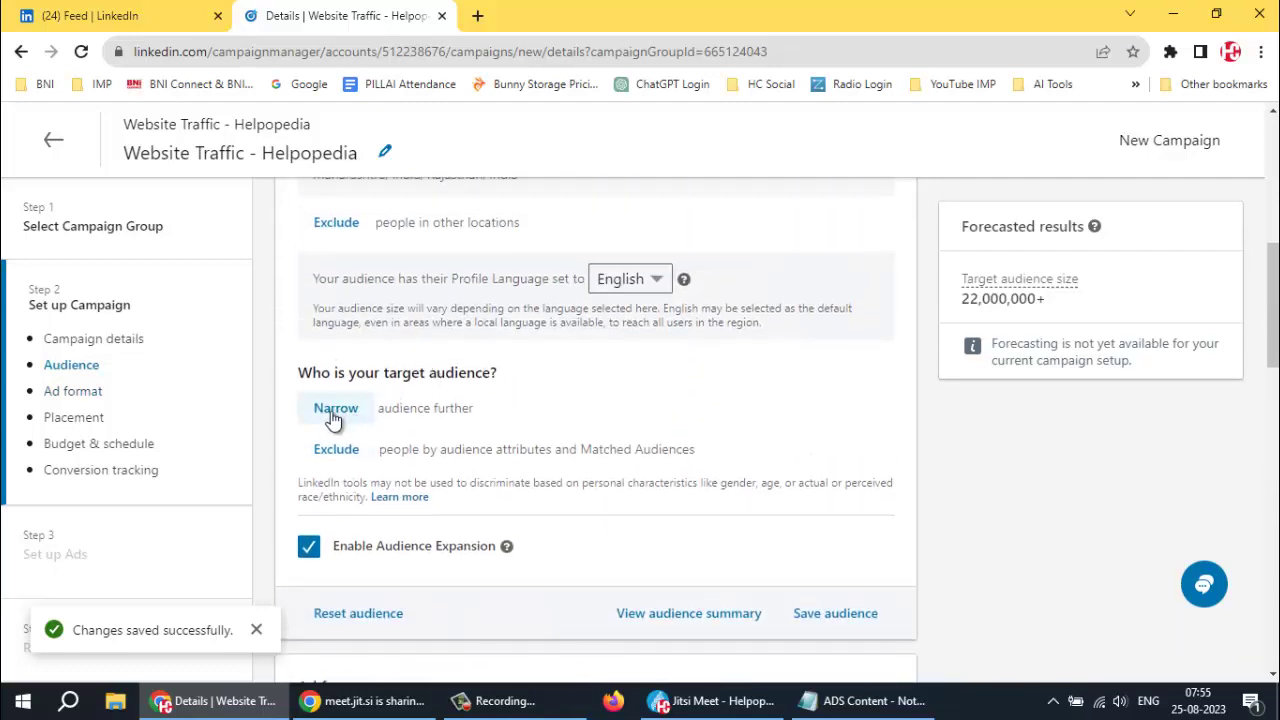
Open Narrow > Audience attributes > Demographics > Member Age
{"action": "left_click", "coordinate": [333, 410]}
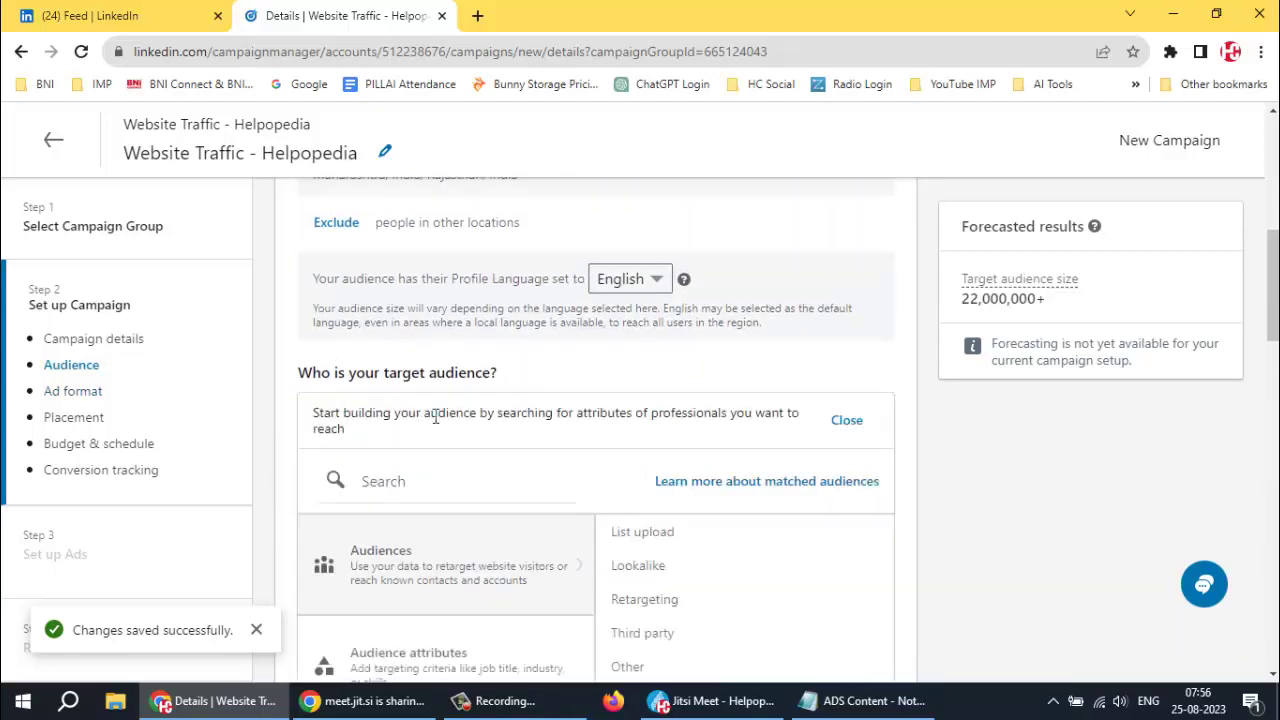
{"action": "scroll", "coordinate": [529, 414], "scroll_direction": "down", "scroll_amount": 2}
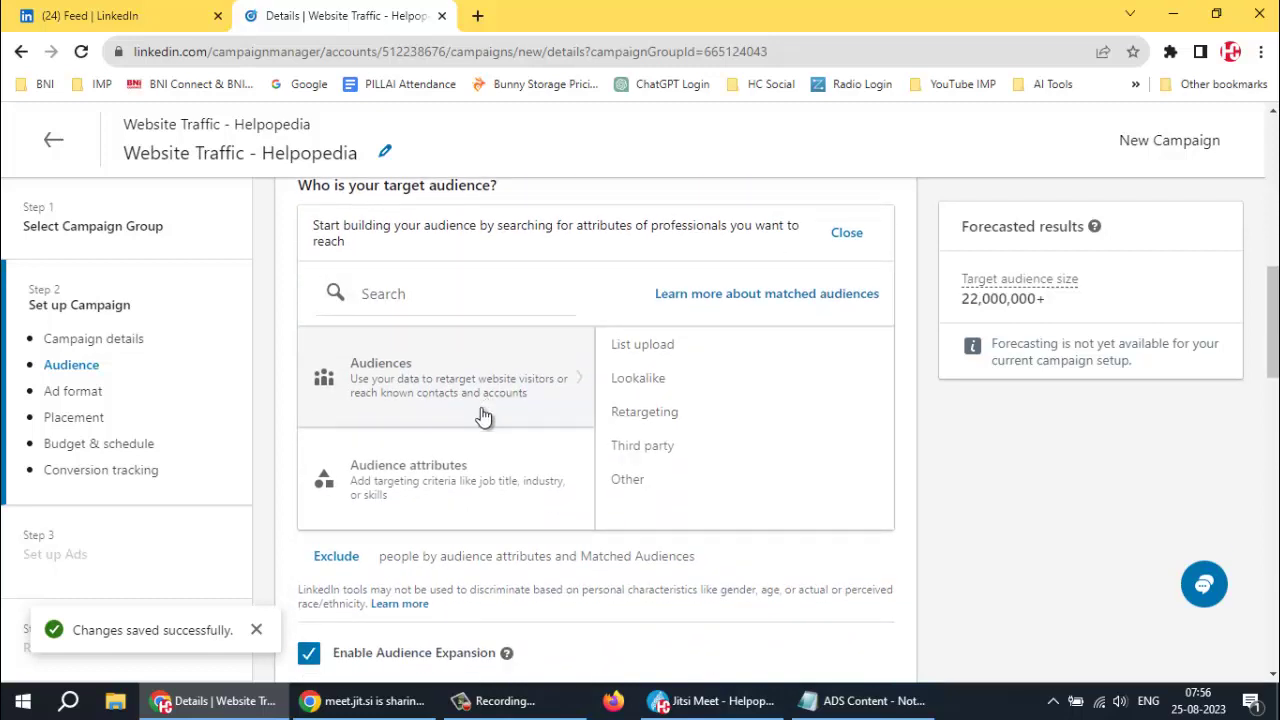
{"action": "left_click", "coordinate": [462, 489]}
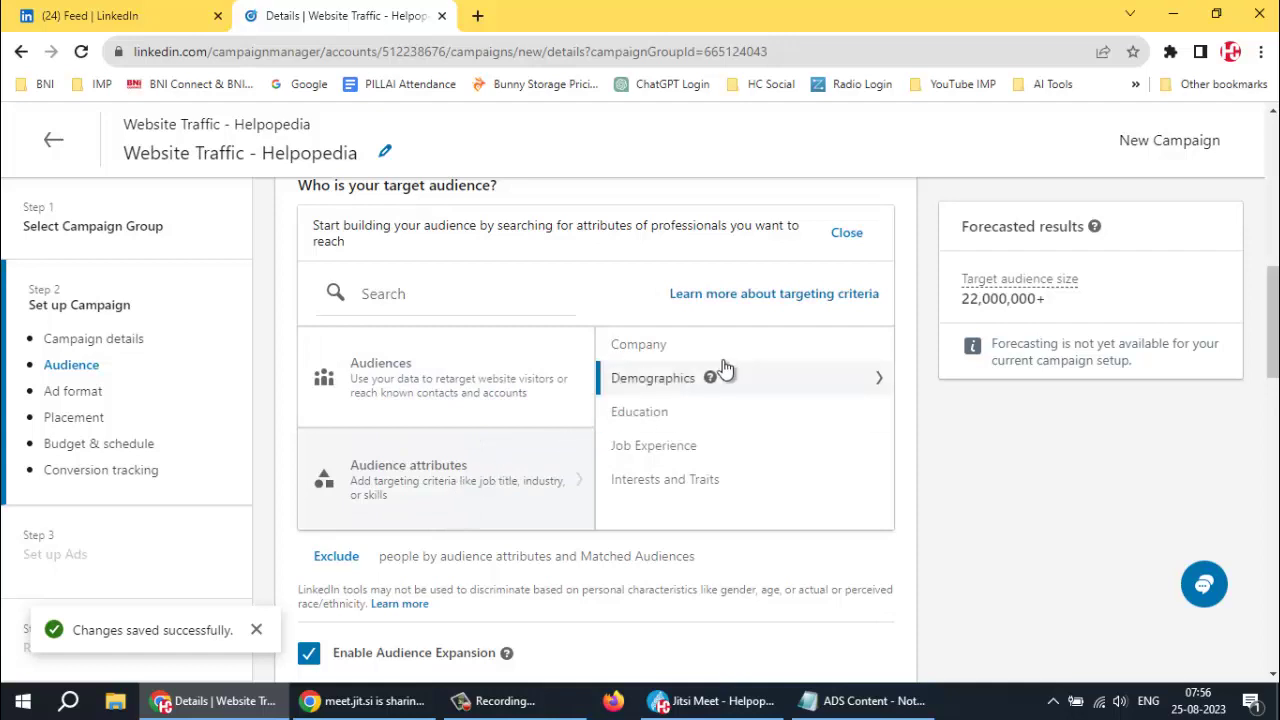
{"action": "left_click", "coordinate": [650, 379]}
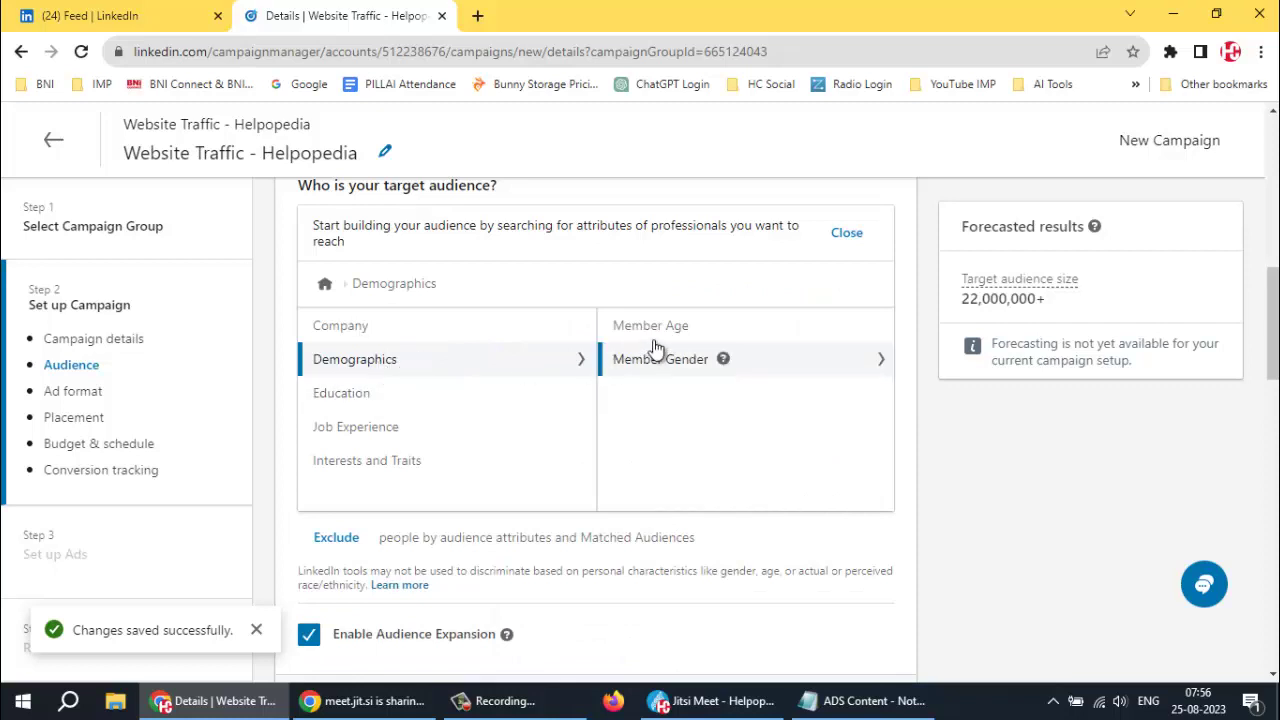
{"action": "left_click", "coordinate": [654, 326]}
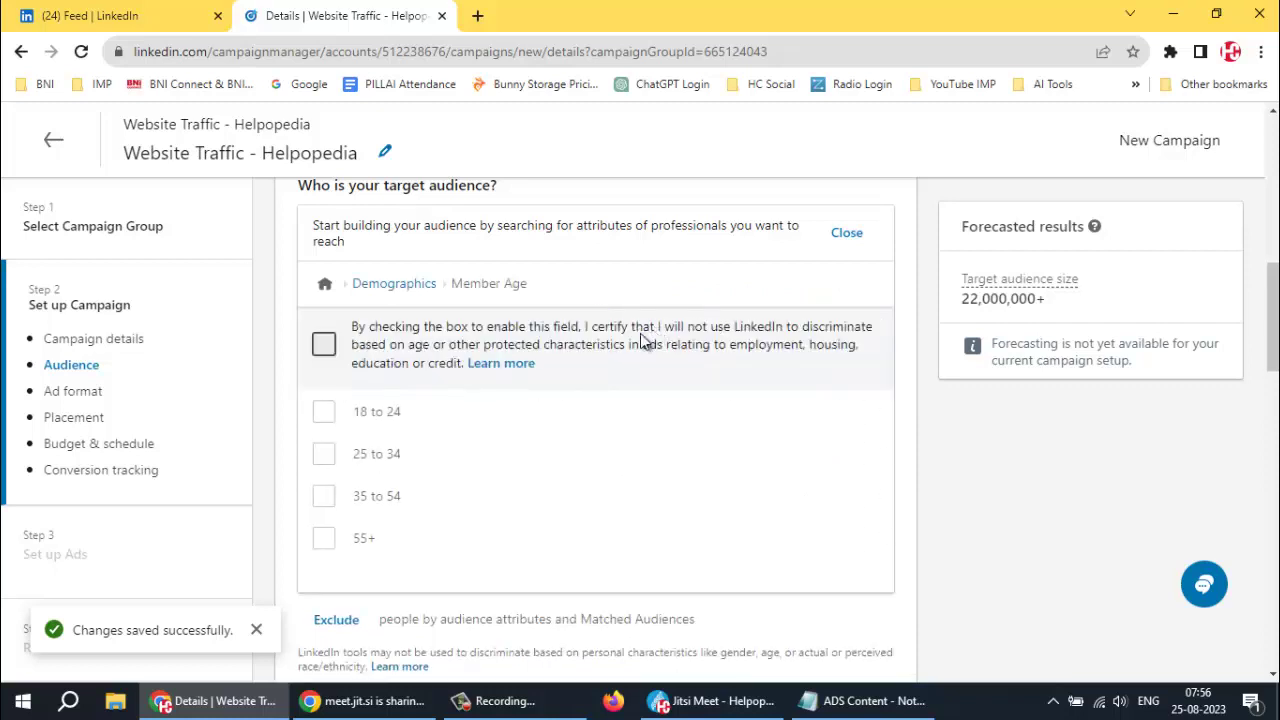
Certify non-discrimination and include ages 18 to 24, 25 to 34 and 35 to 54
{"action": "left_click", "coordinate": [318, 381]}
{"action": "left_click", "coordinate": [323, 455]}
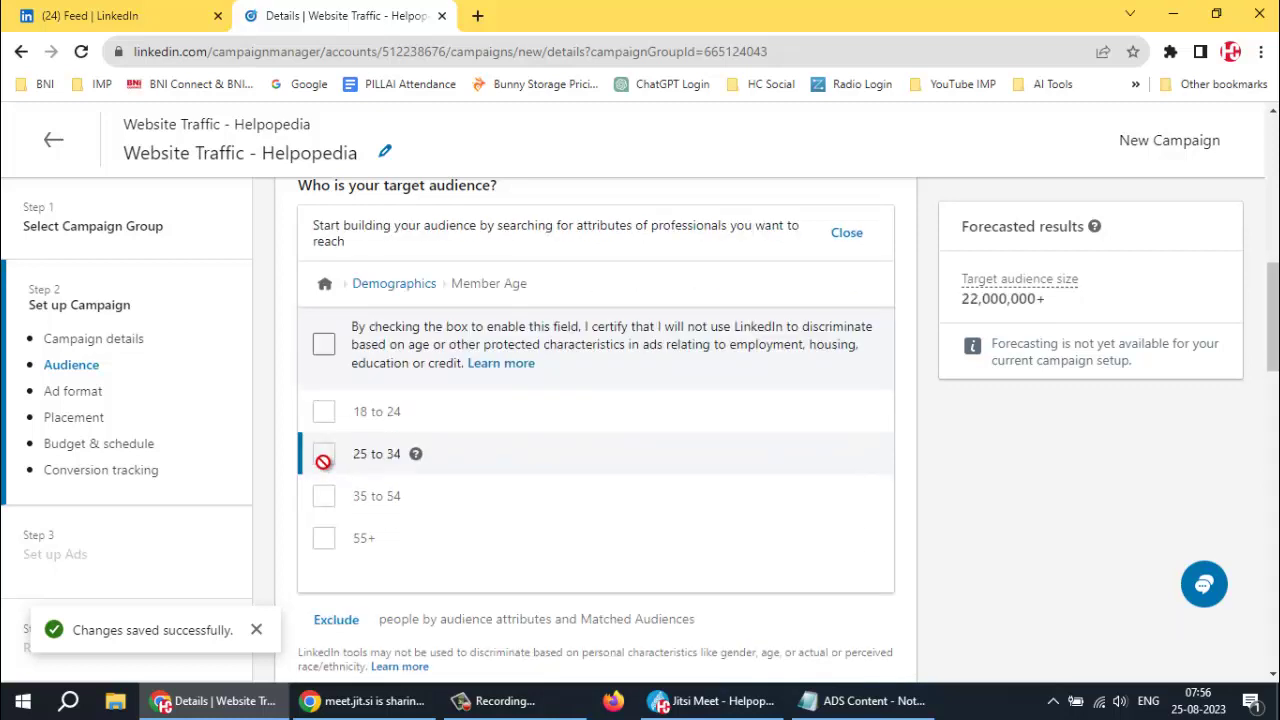
{"action": "left_click", "coordinate": [324, 345]}
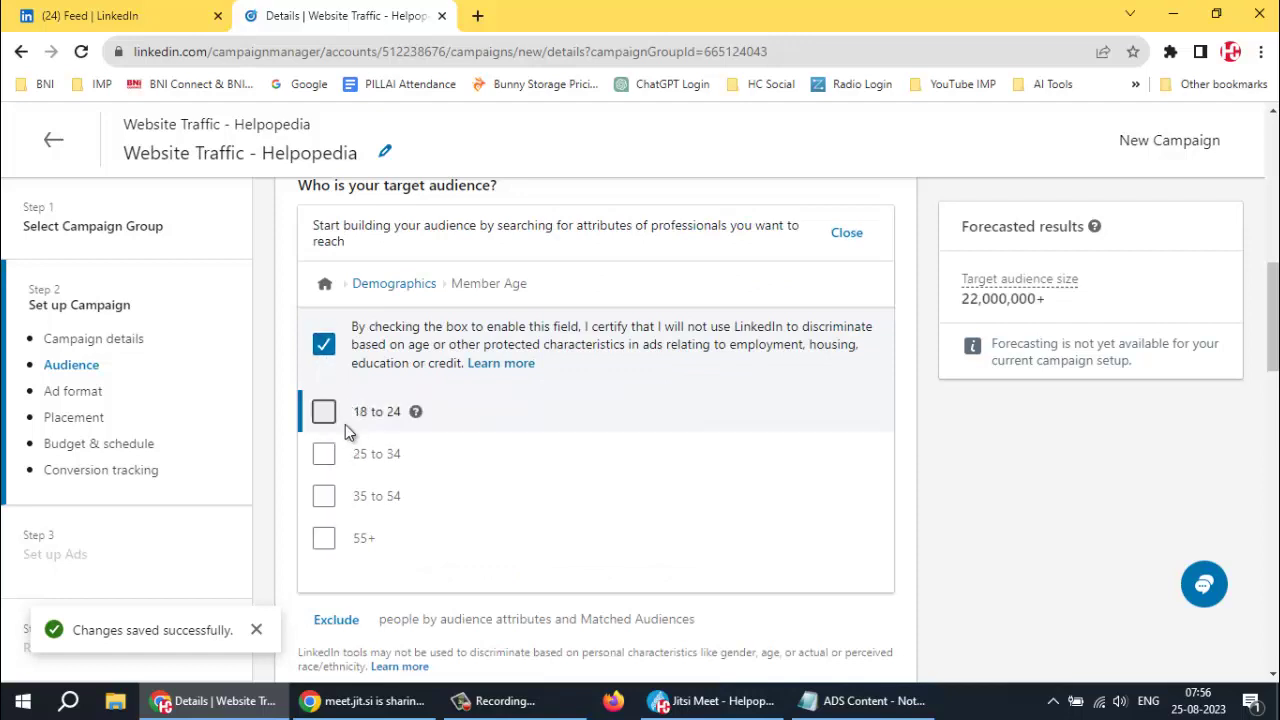
{"action": "left_click", "coordinate": [322, 414]}
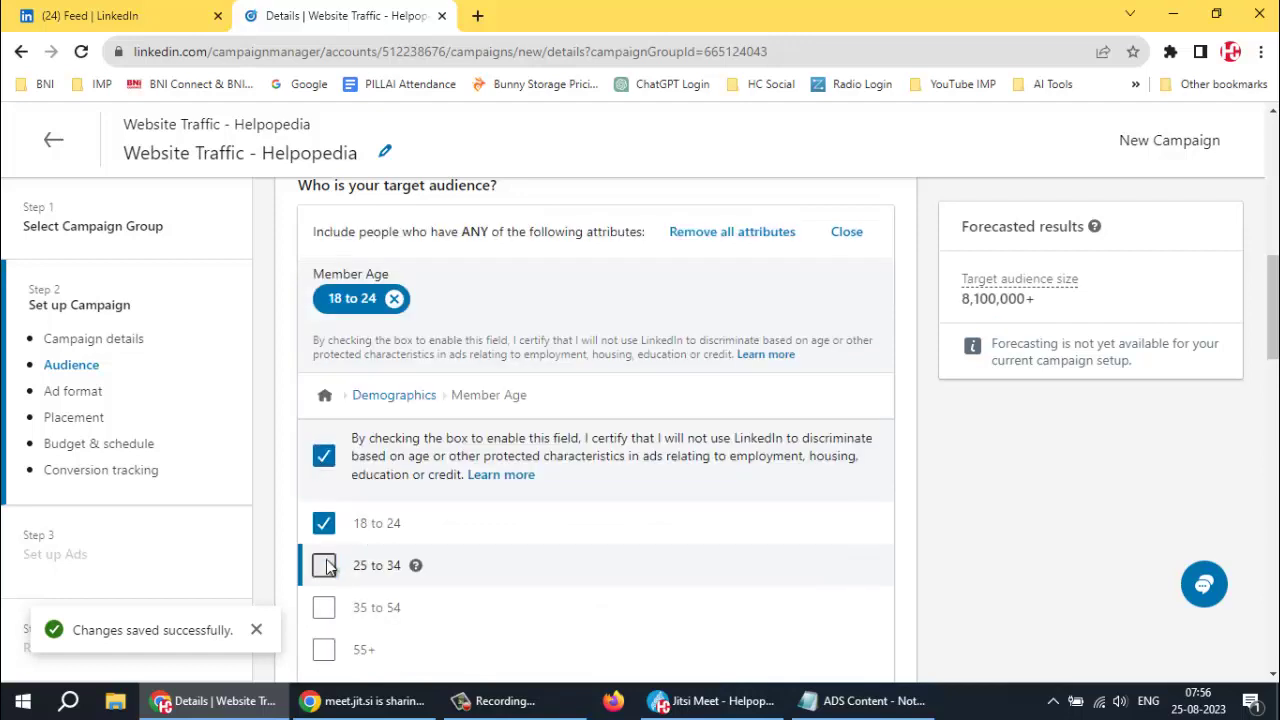
{"action": "left_click", "coordinate": [323, 618]}
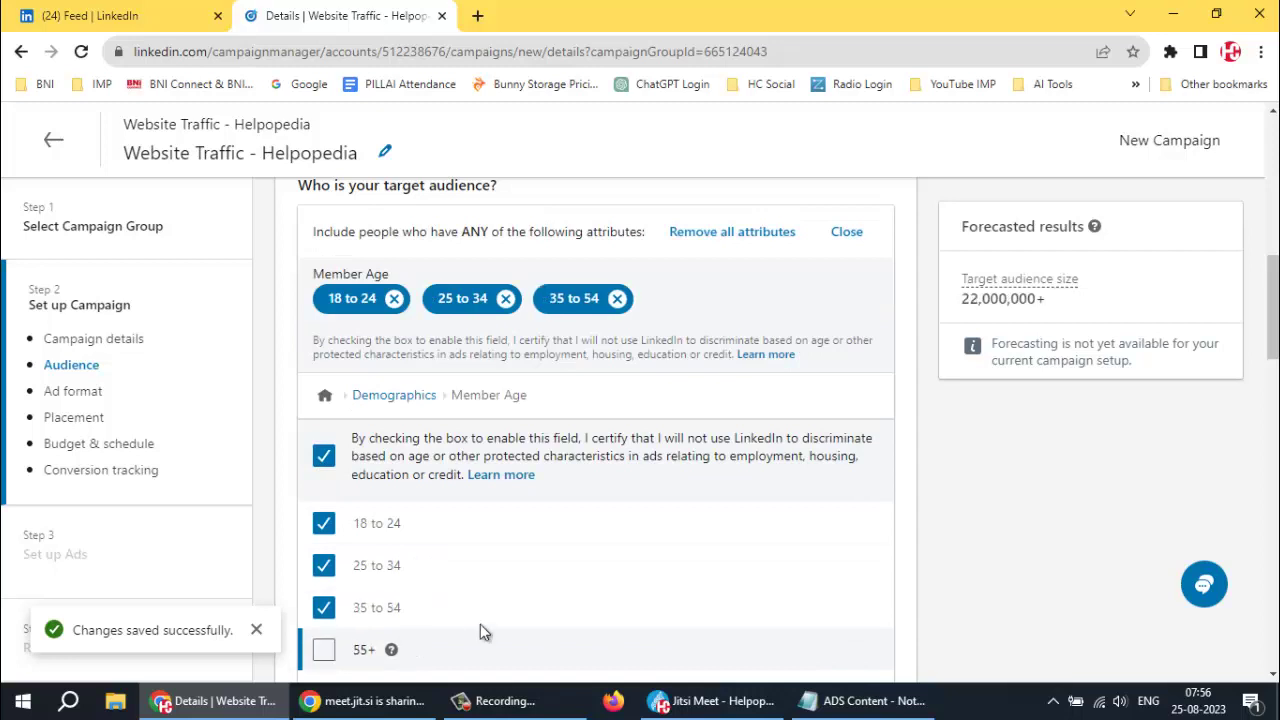
{"action": "left_click", "coordinate": [385, 396]}
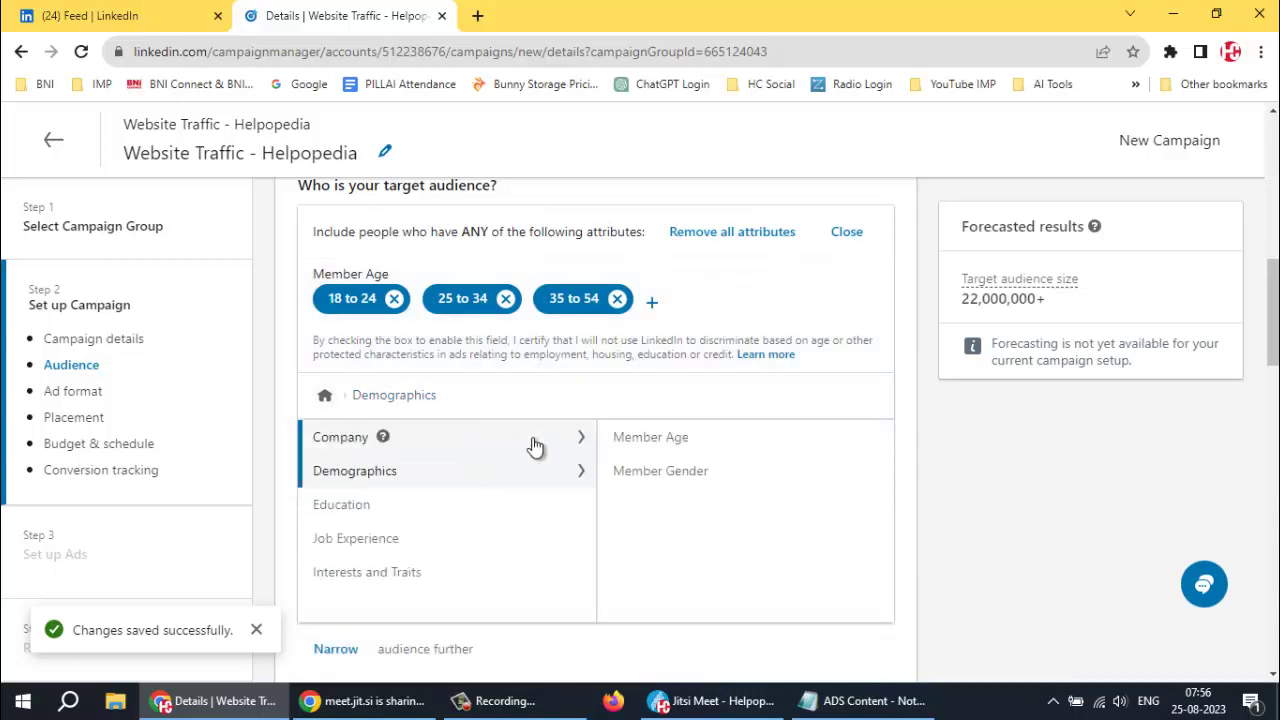
Include Male and Female under Demographics > Member Gender
{"action": "left_click", "coordinate": [651, 472]}
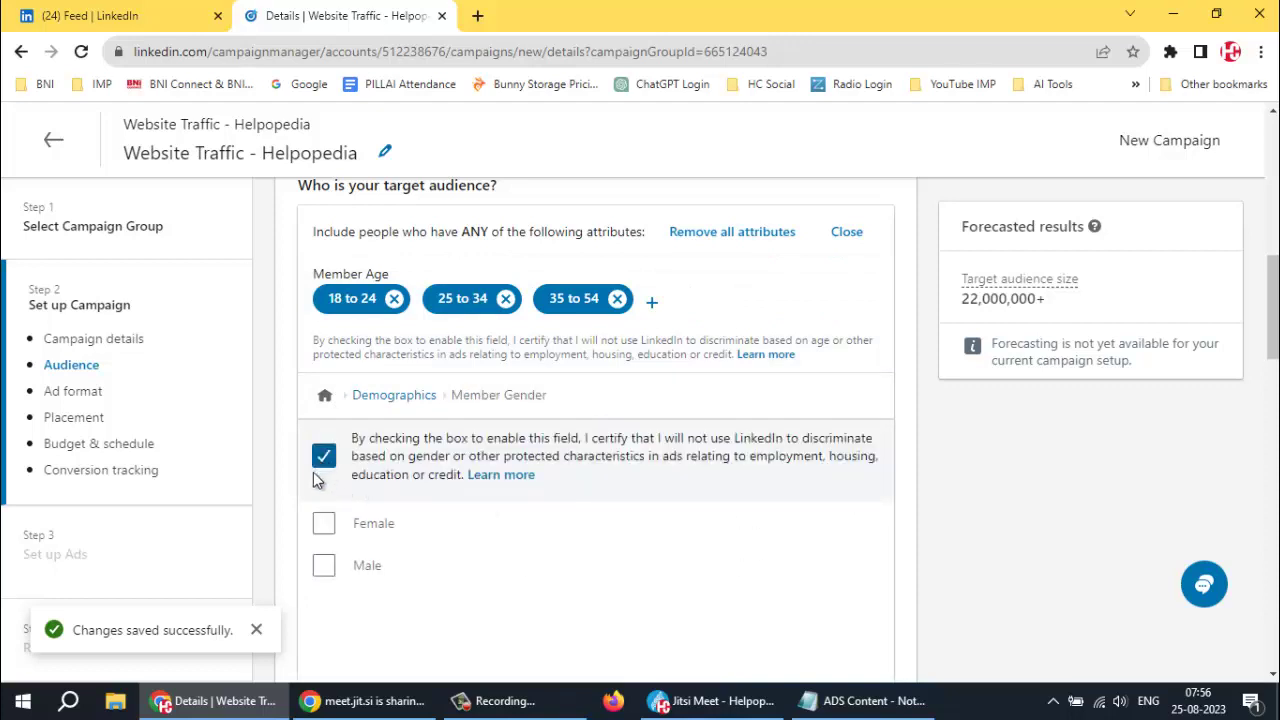
{"action": "left_click", "coordinate": [323, 523]}
{"action": "left_click", "coordinate": [325, 545]}
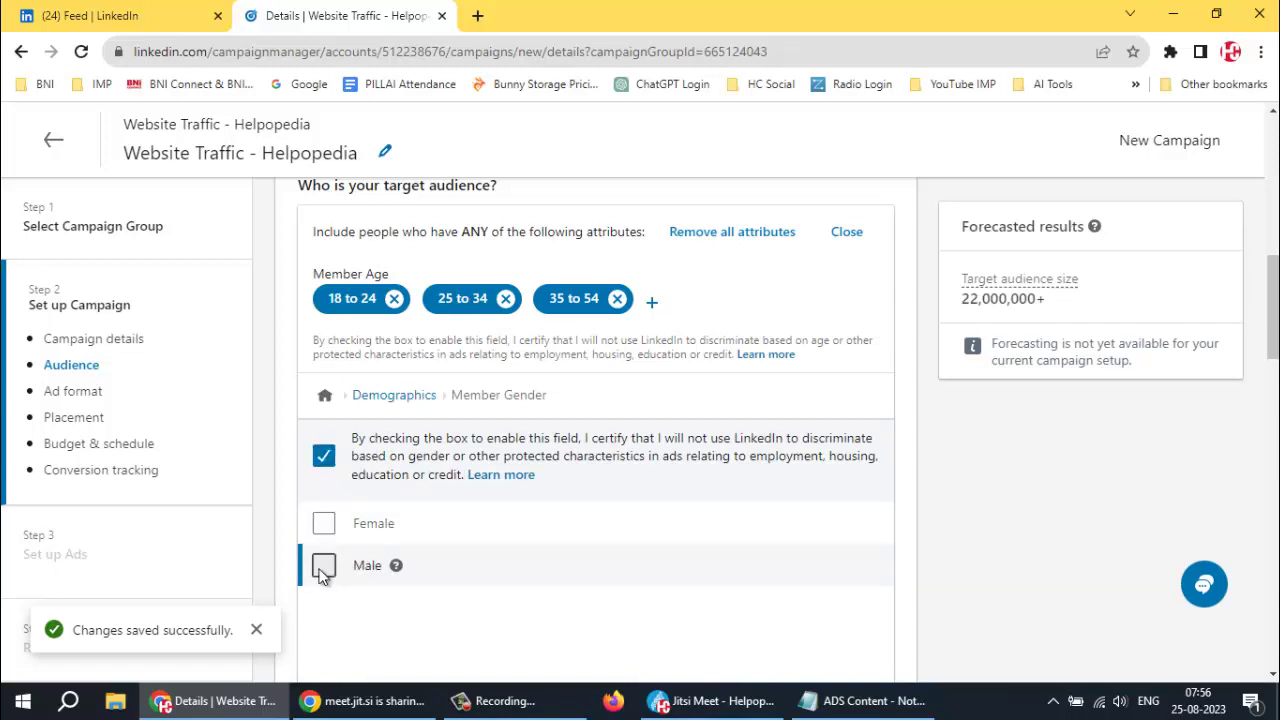
{"action": "left_click", "coordinate": [323, 566]}
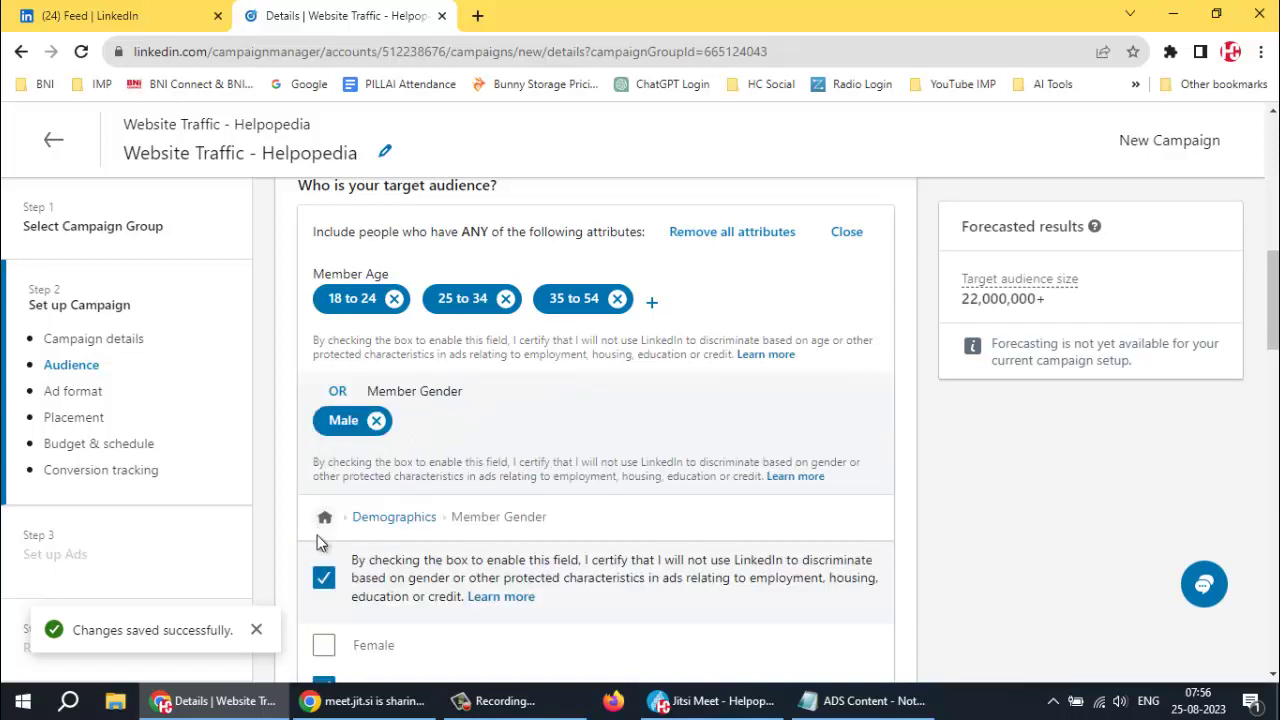
{"action": "left_click", "coordinate": [450, 641]}
{"action": "scroll", "coordinate": [772, 536], "scroll_direction": "down", "scroll_amount": 2}
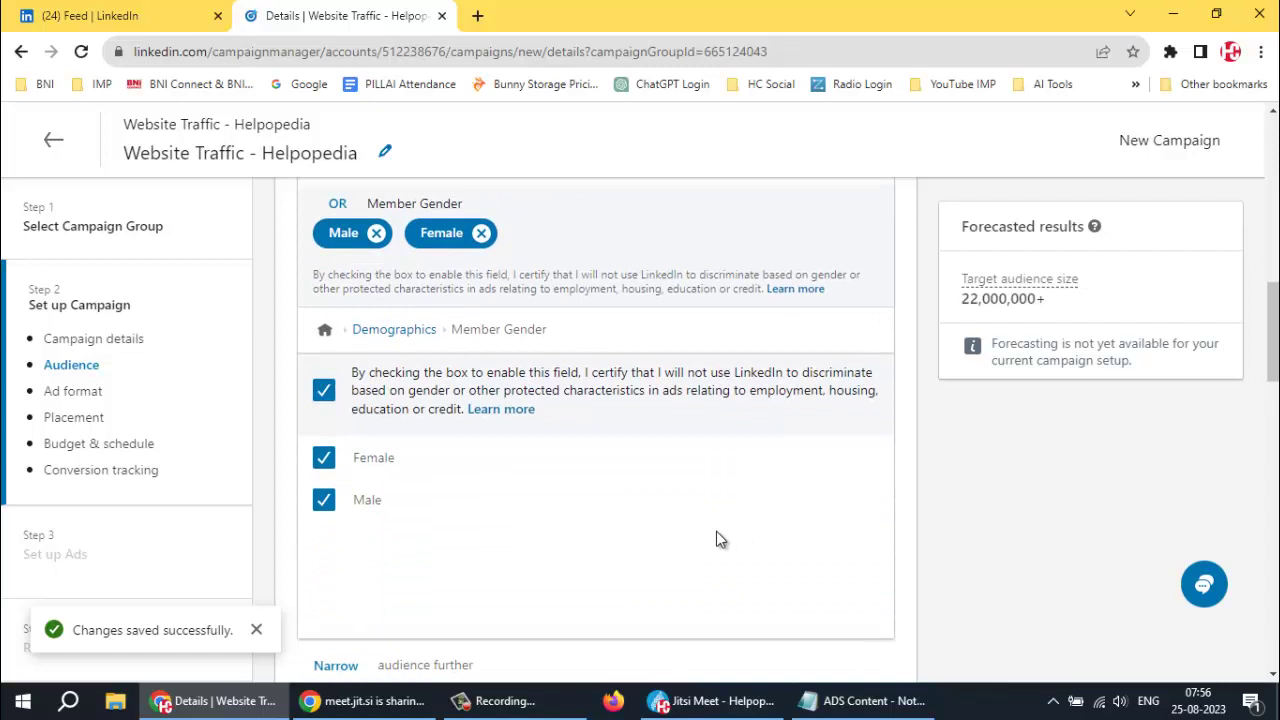
{"action": "left_click", "coordinate": [323, 333]}
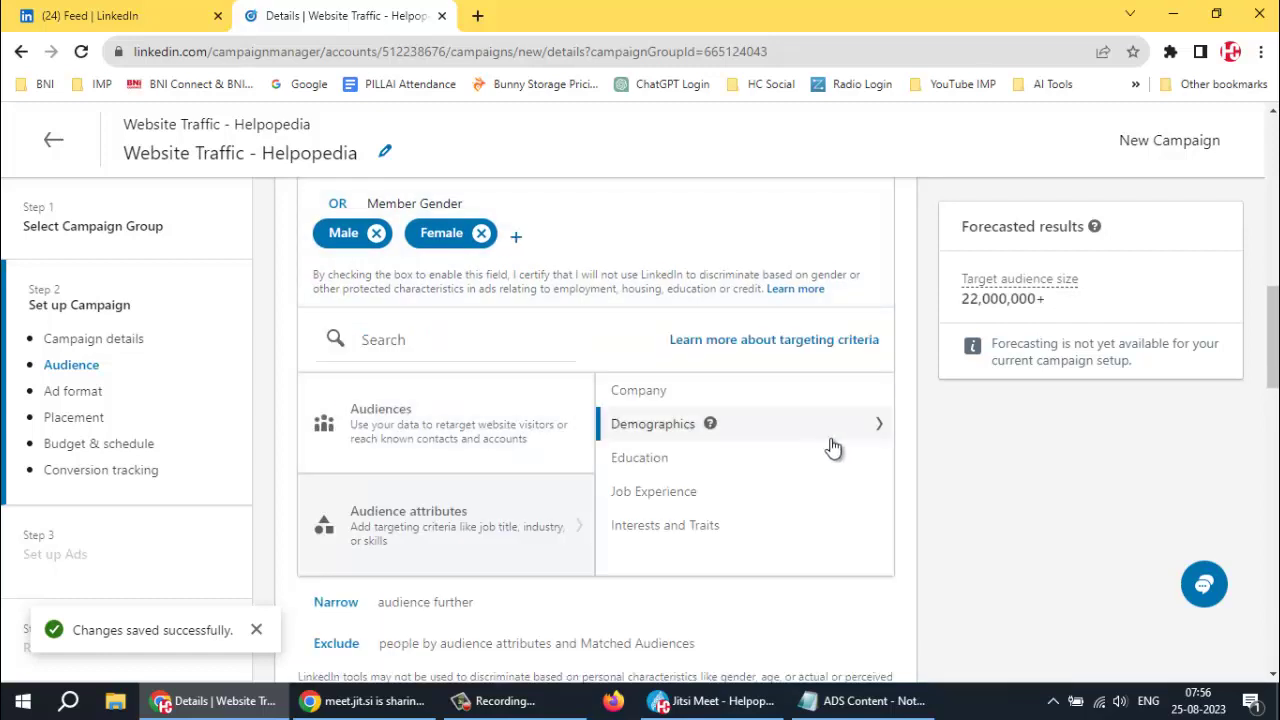
Search Education > Degrees for 'Bachelor' and include Bachelor of Engineering - BE
{"action": "left_click", "coordinate": [675, 460]}
{"action": "mouse_move", "coordinate": [696, 381]}
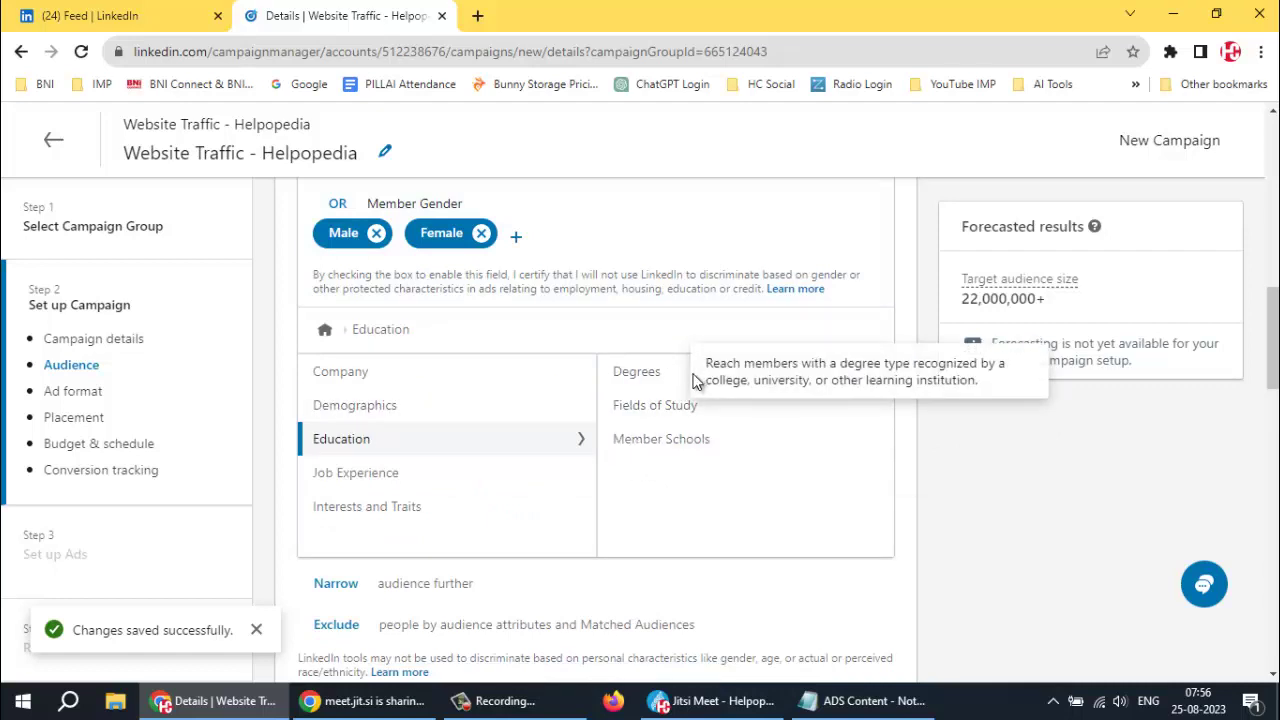
{"action": "left_click", "coordinate": [641, 376]}
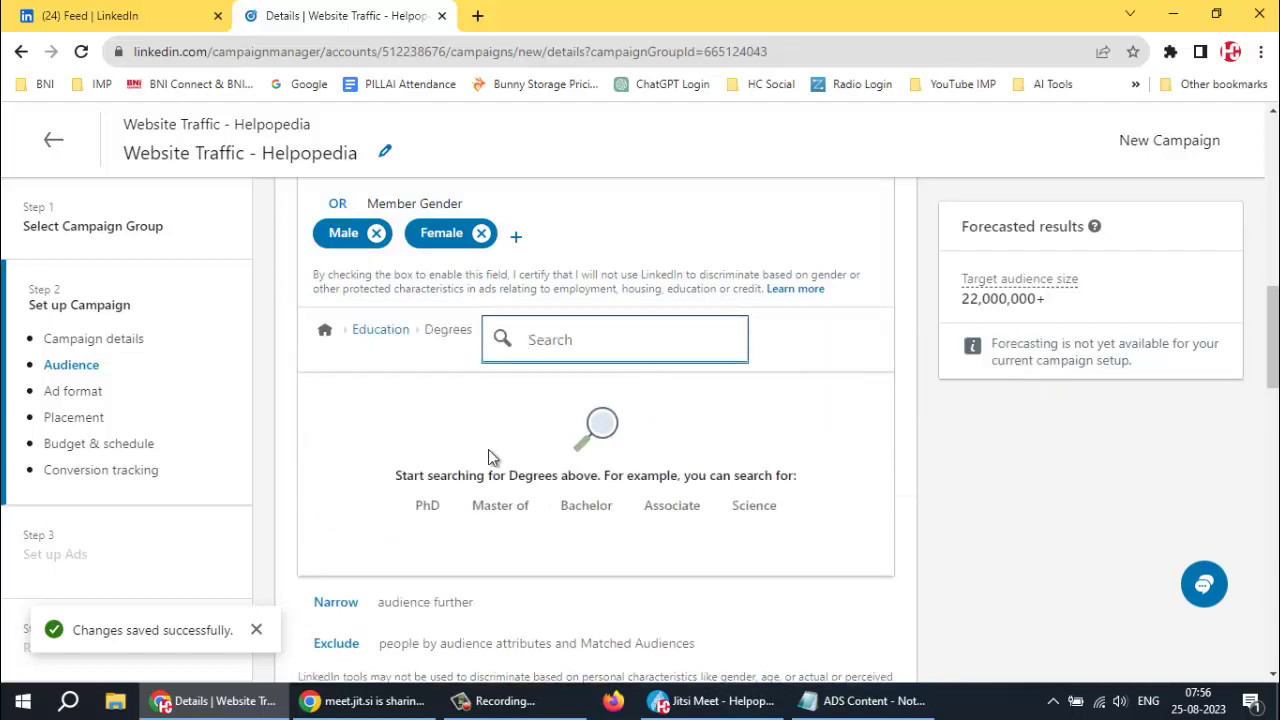
{"action": "left_click", "coordinate": [585, 507]}
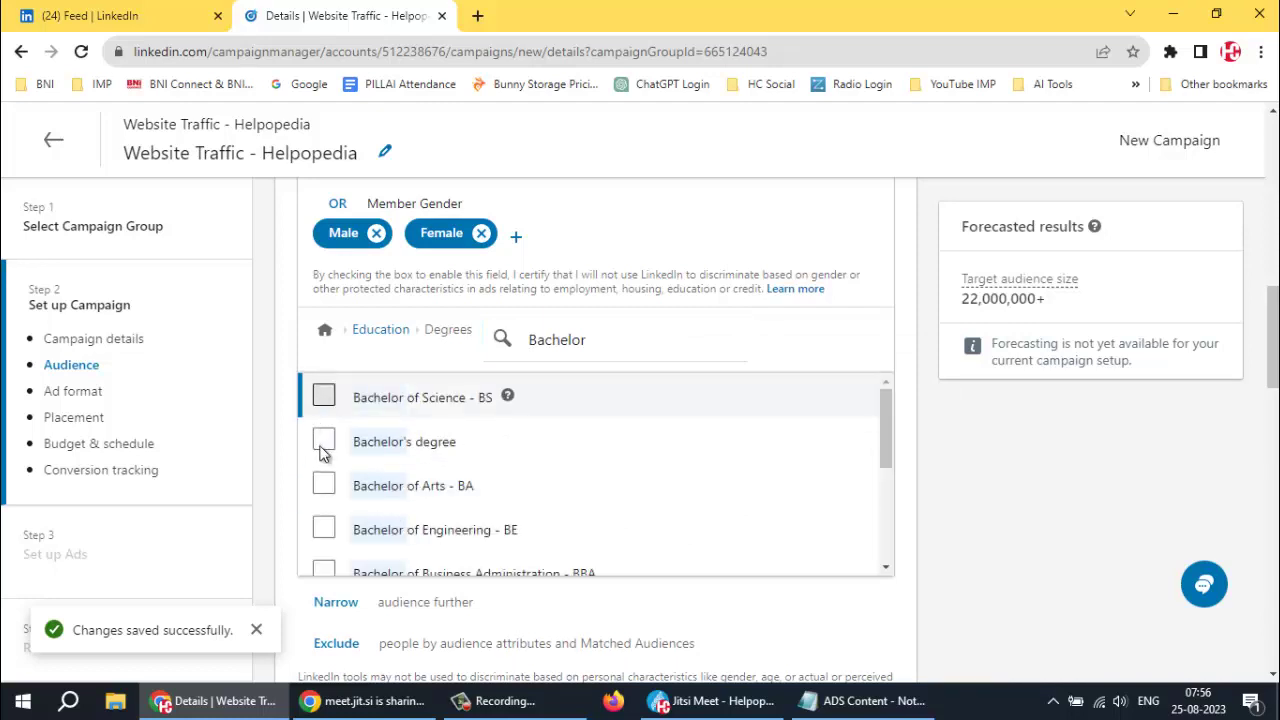
{"action": "scroll", "coordinate": [862, 532], "scroll_direction": "down", "scroll_amount": 1}
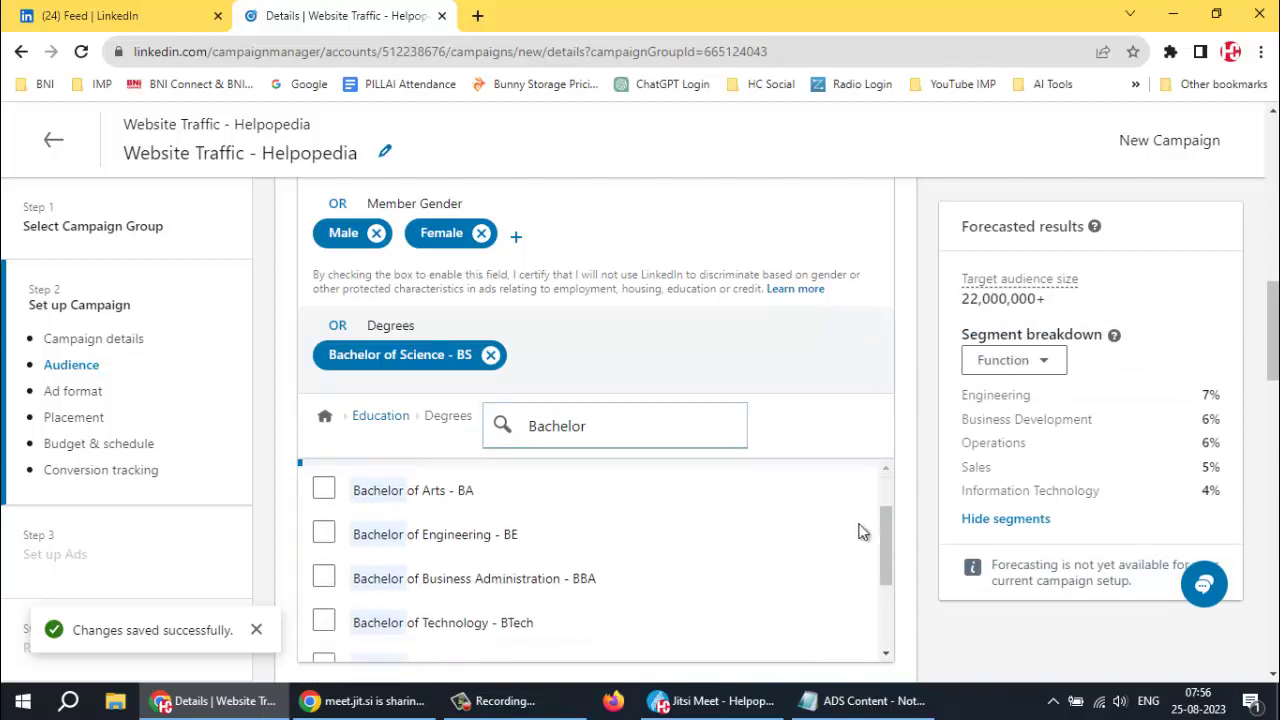
{"action": "left_click", "coordinate": [325, 522]}
{"action": "left_click", "coordinate": [318, 508]}
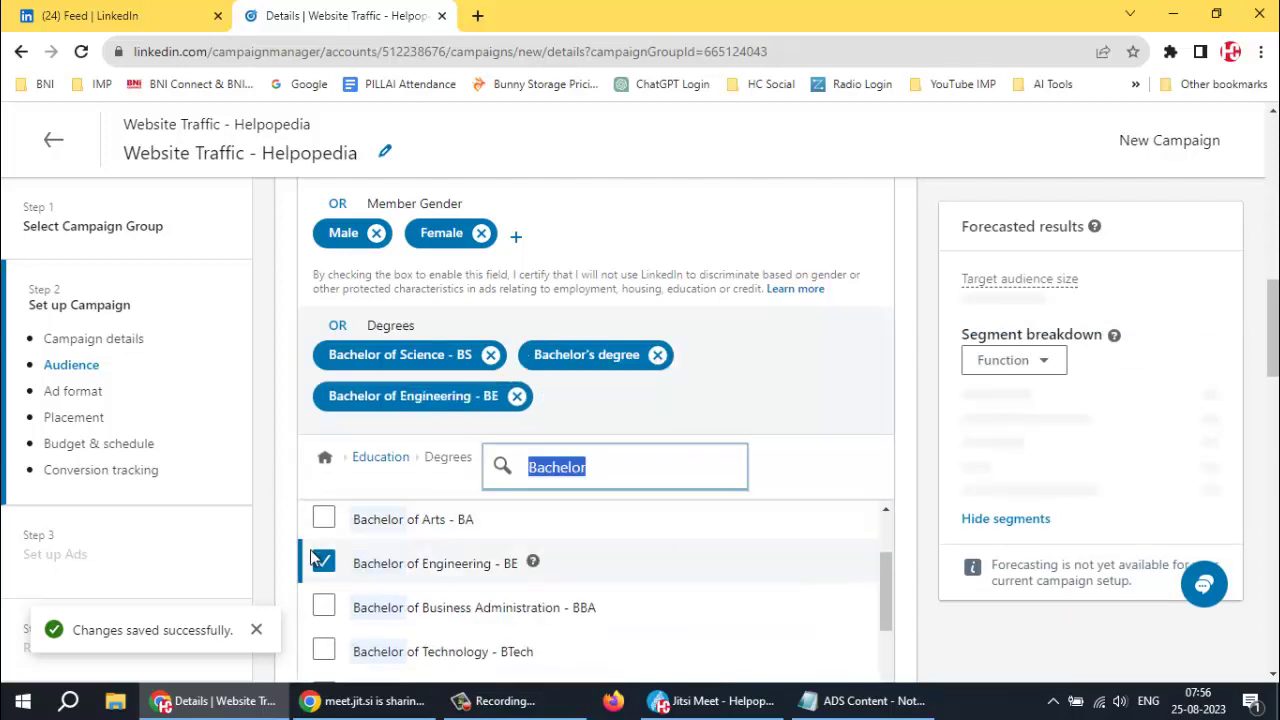
Add the BBA, BTech and BASc bachelor's degrees, then return to Education
{"action": "left_click", "coordinate": [323, 608]}
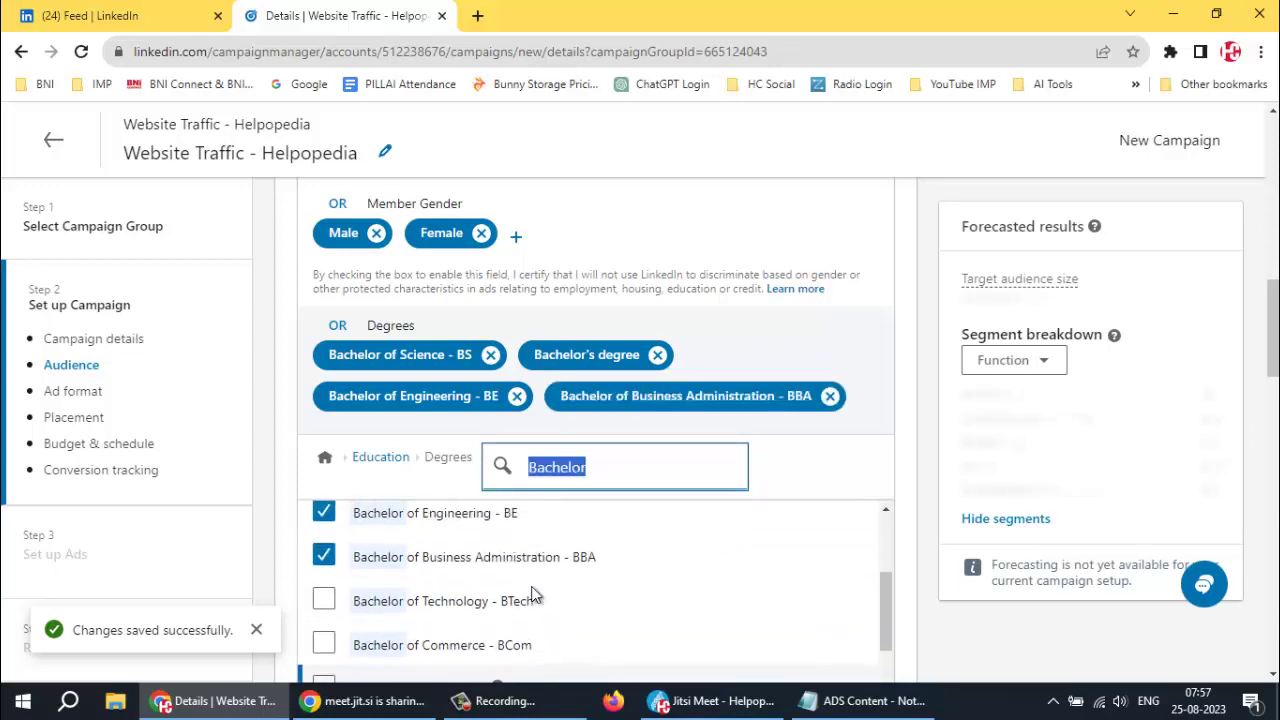
{"action": "left_click", "coordinate": [322, 601]}
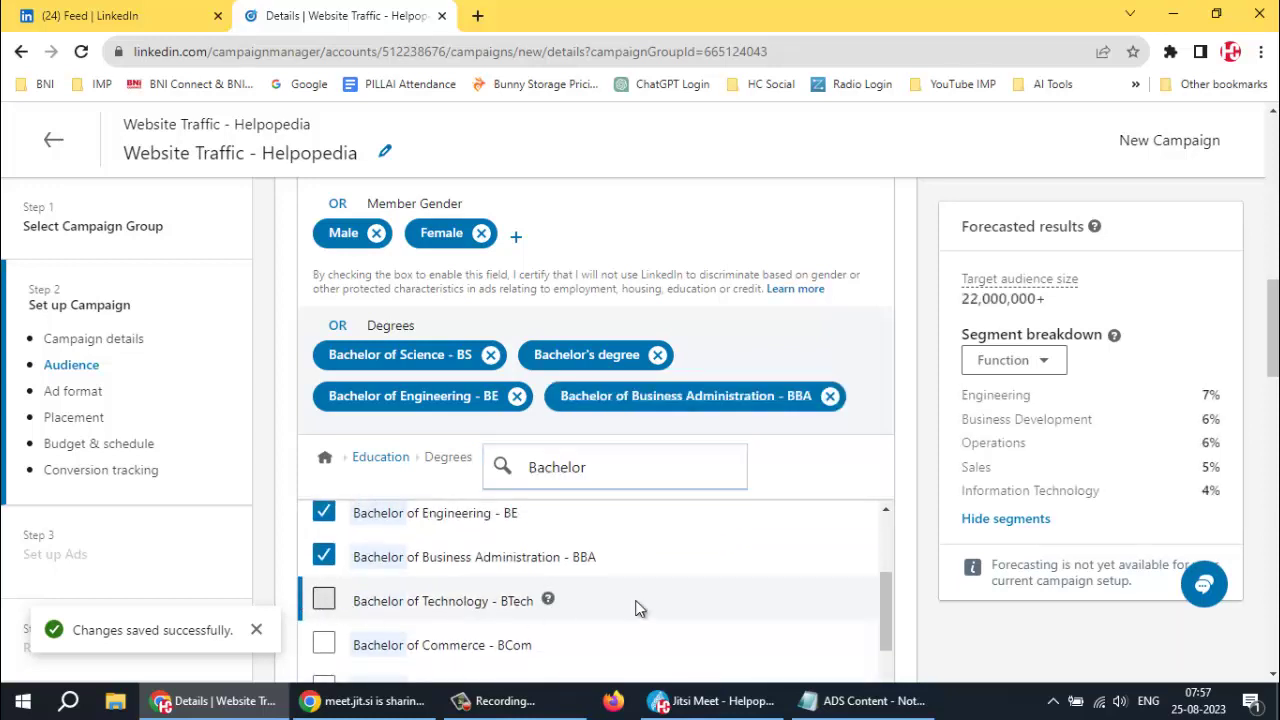
{"action": "scroll", "coordinate": [916, 490], "scroll_direction": "down", "scroll_amount": 4}
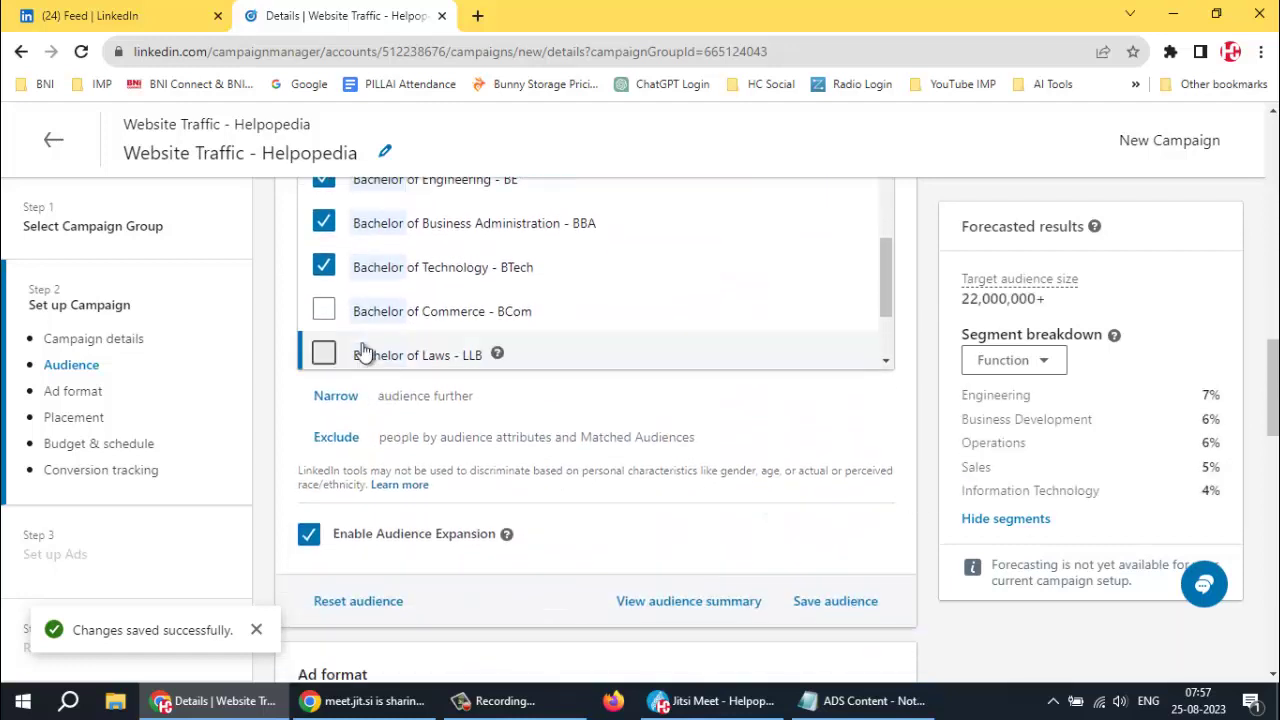
{"action": "scroll", "coordinate": [305, 315], "scroll_direction": "down", "scroll_amount": 1}
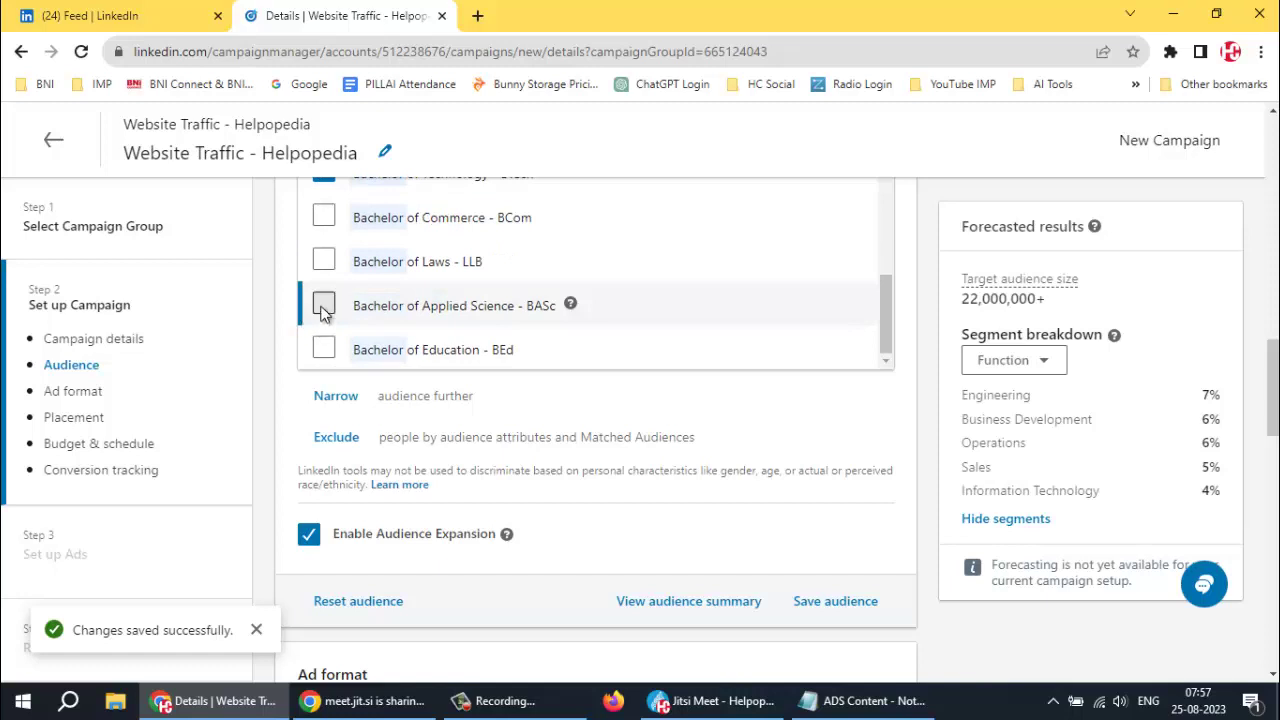
{"action": "left_click", "coordinate": [326, 307]}
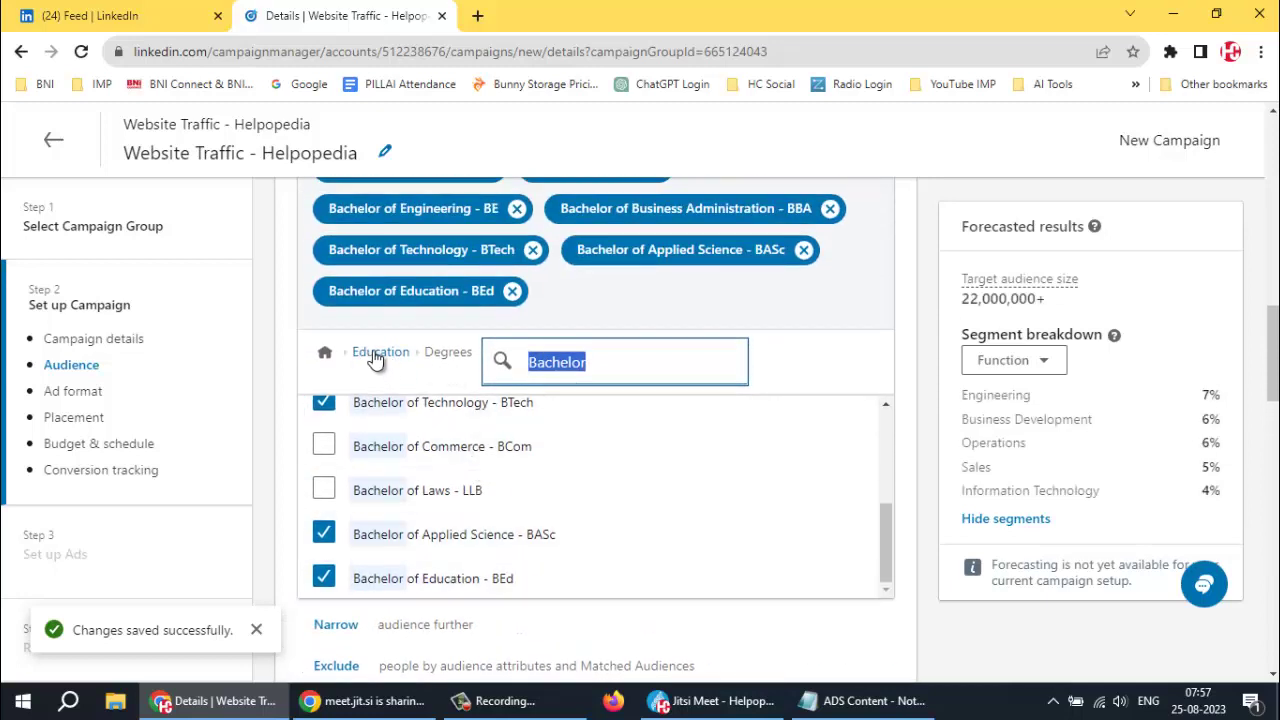
{"action": "left_click", "coordinate": [422, 385]}
{"action": "left_click", "coordinate": [380, 352]}
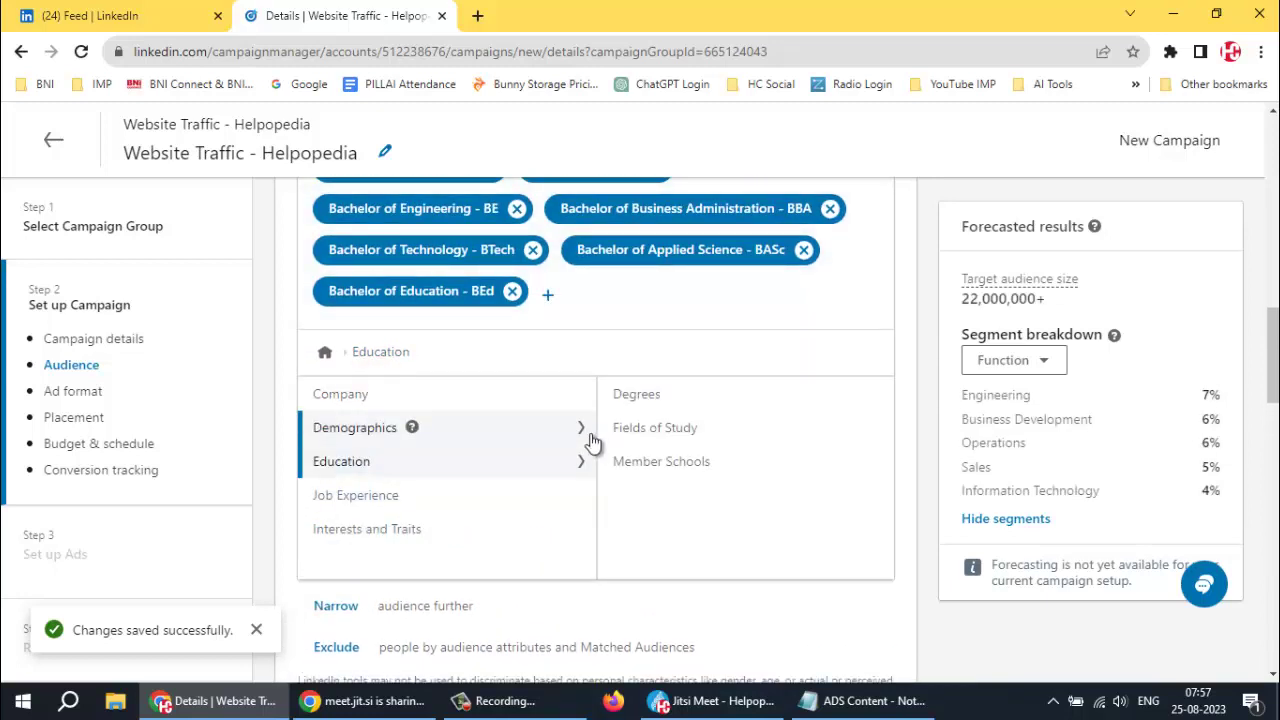
Add Computer Science and Computer and Information Sciences, General as Fields of Study
{"action": "left_click", "coordinate": [650, 434]}
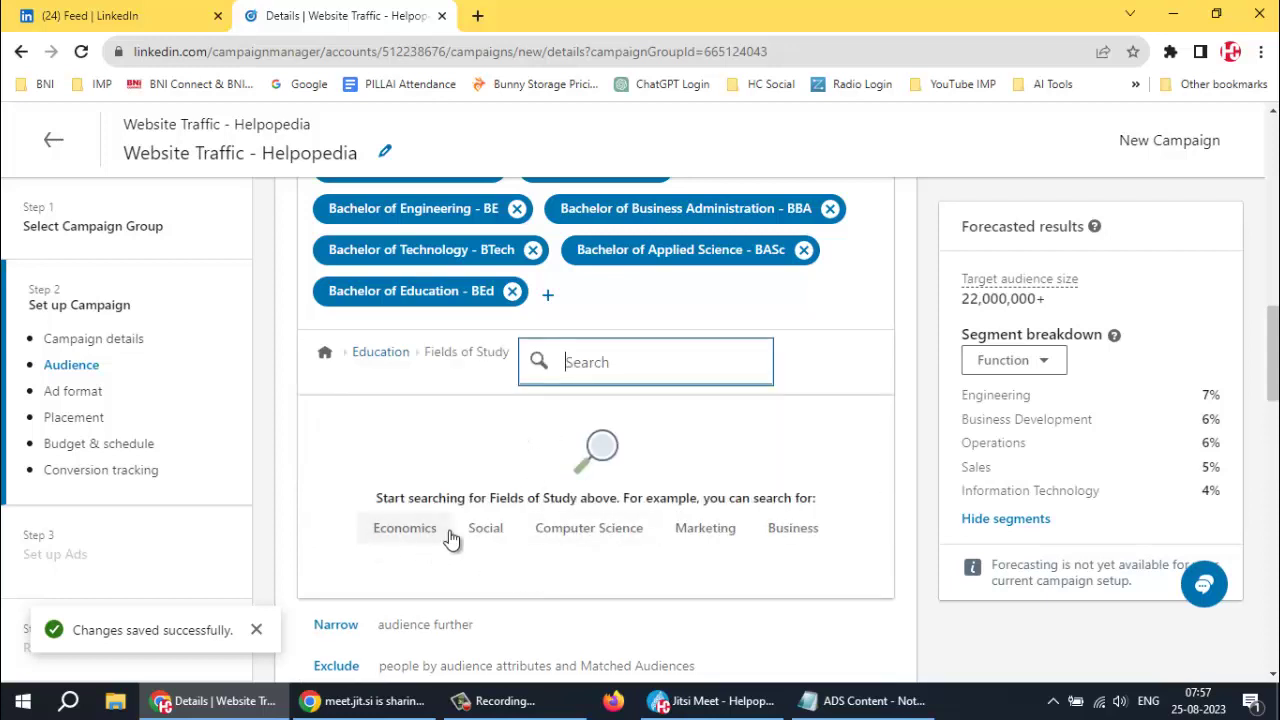
{"action": "left_click", "coordinate": [598, 528]}
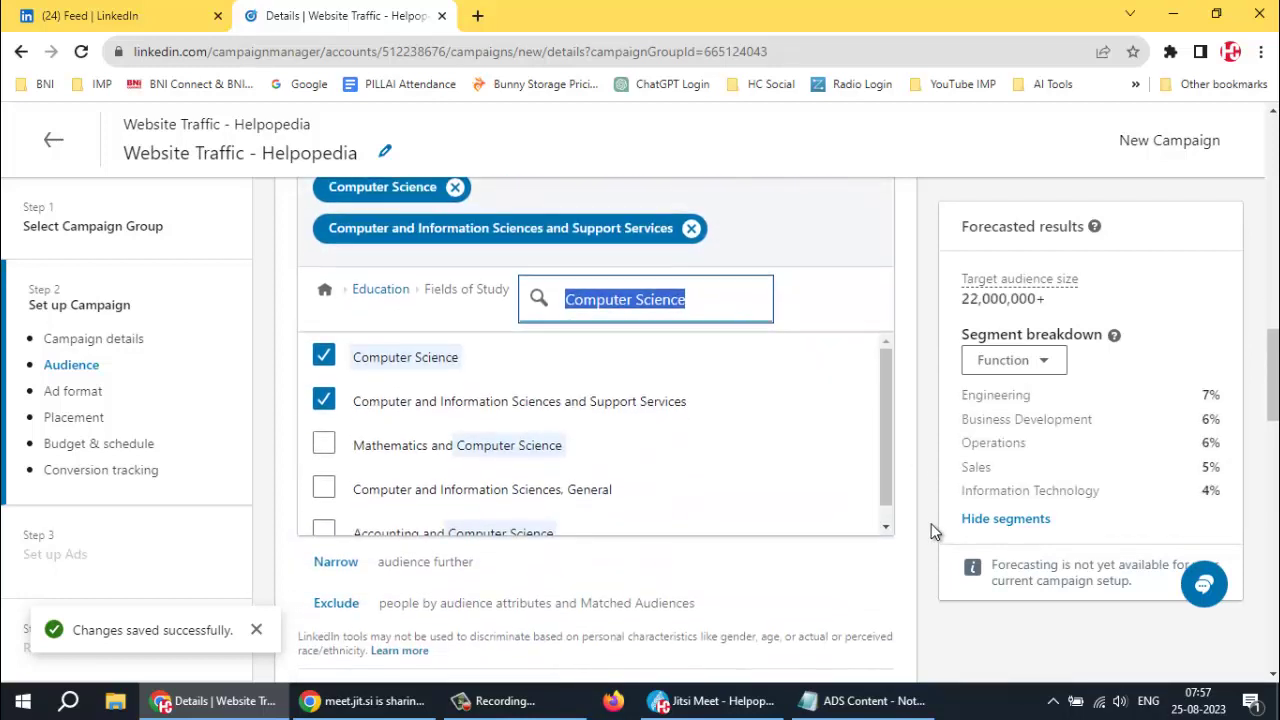
{"action": "scroll", "coordinate": [788, 462], "scroll_direction": "down", "scroll_amount": 2}
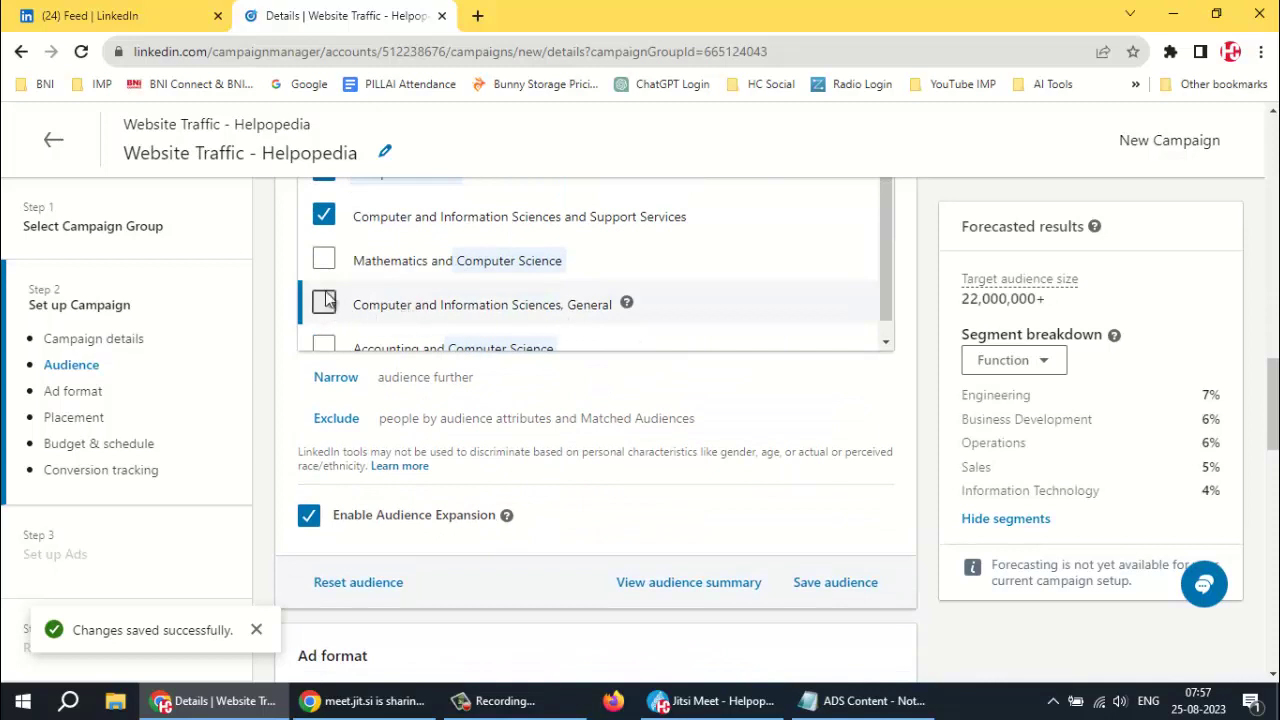
{"action": "scroll", "coordinate": [326, 298], "scroll_direction": "down", "scroll_amount": 1}
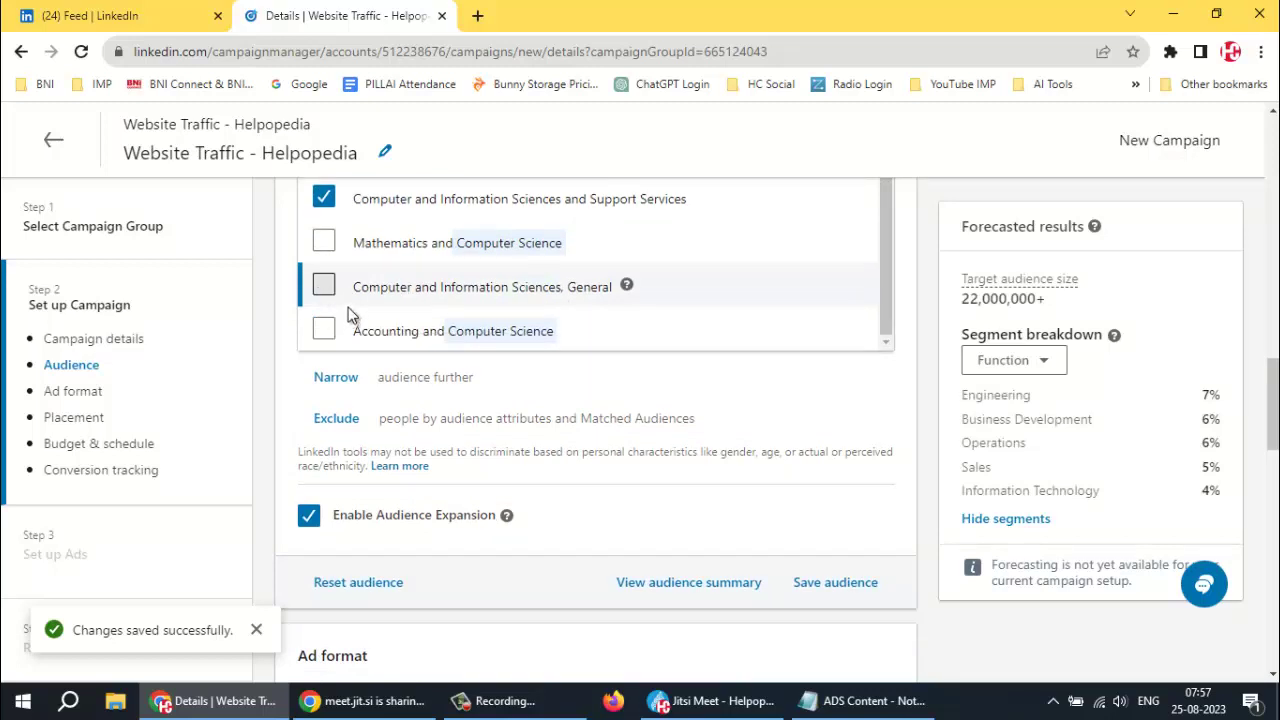
{"action": "left_click", "coordinate": [348, 307]}
{"action": "scroll", "coordinate": [401, 304], "scroll_direction": "down", "scroll_amount": 1}
{"action": "scroll", "coordinate": [651, 240], "scroll_direction": "down", "scroll_amount": 1}
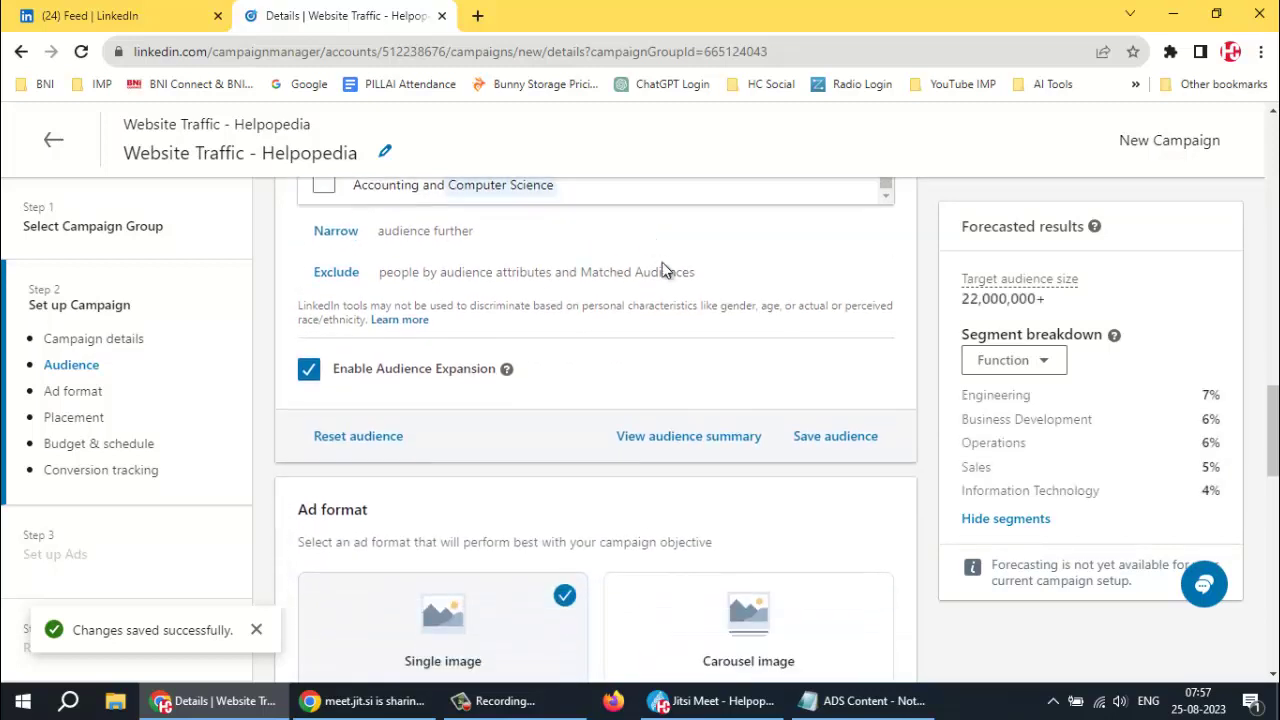
{"action": "scroll", "coordinate": [660, 272], "scroll_direction": "up", "scroll_amount": 4}
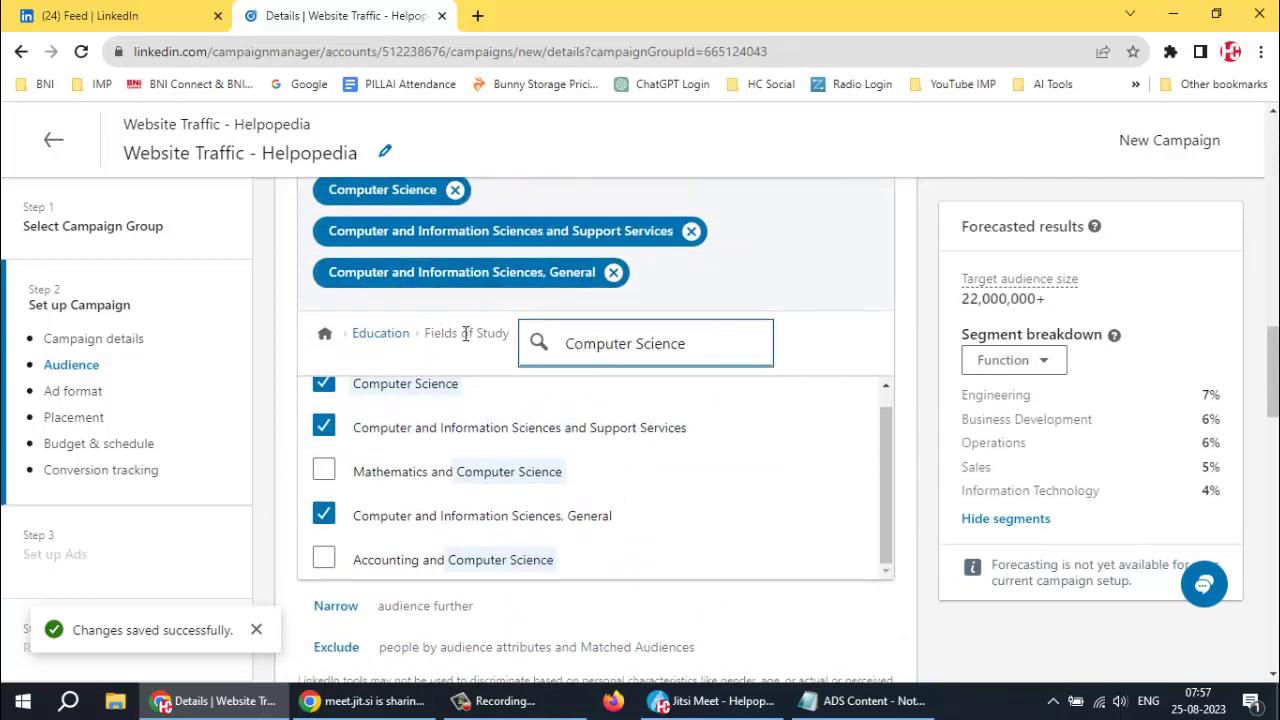
{"action": "left_click", "coordinate": [395, 334]}
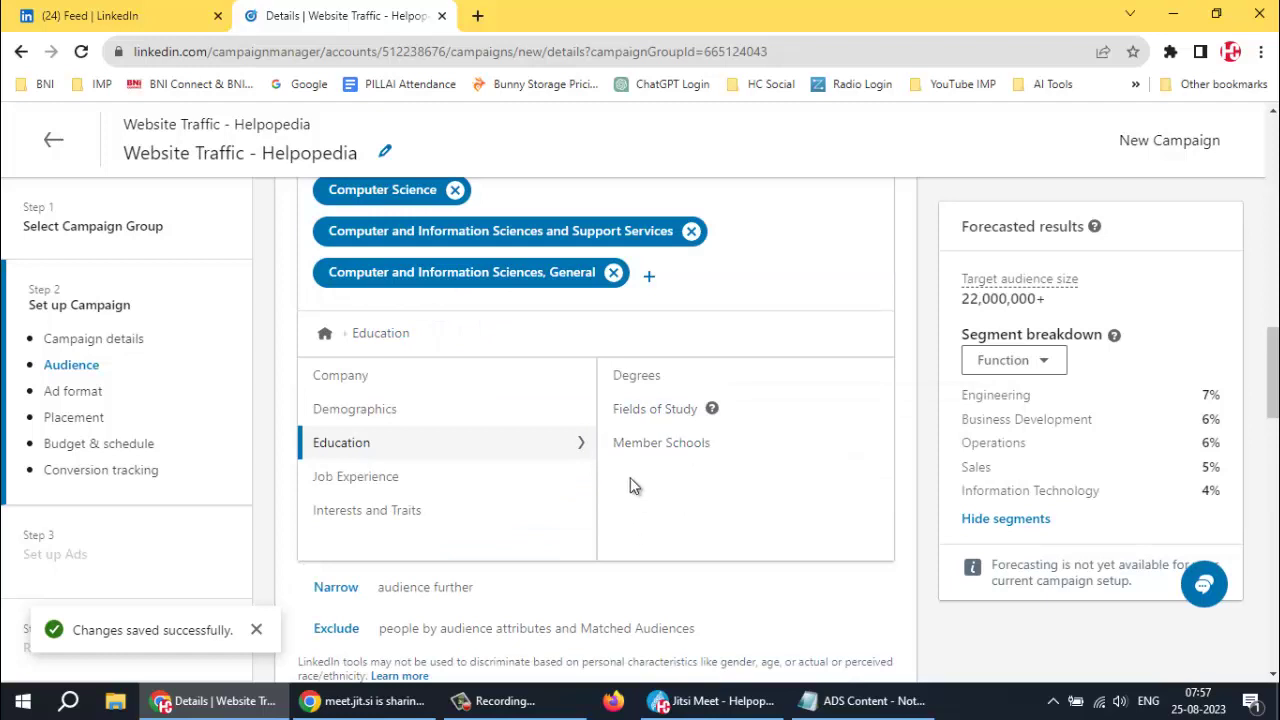
Add Marketing, Marketing Management General, Business Management Marketing and International Marketing fields of study
{"action": "left_click", "coordinate": [652, 411]}
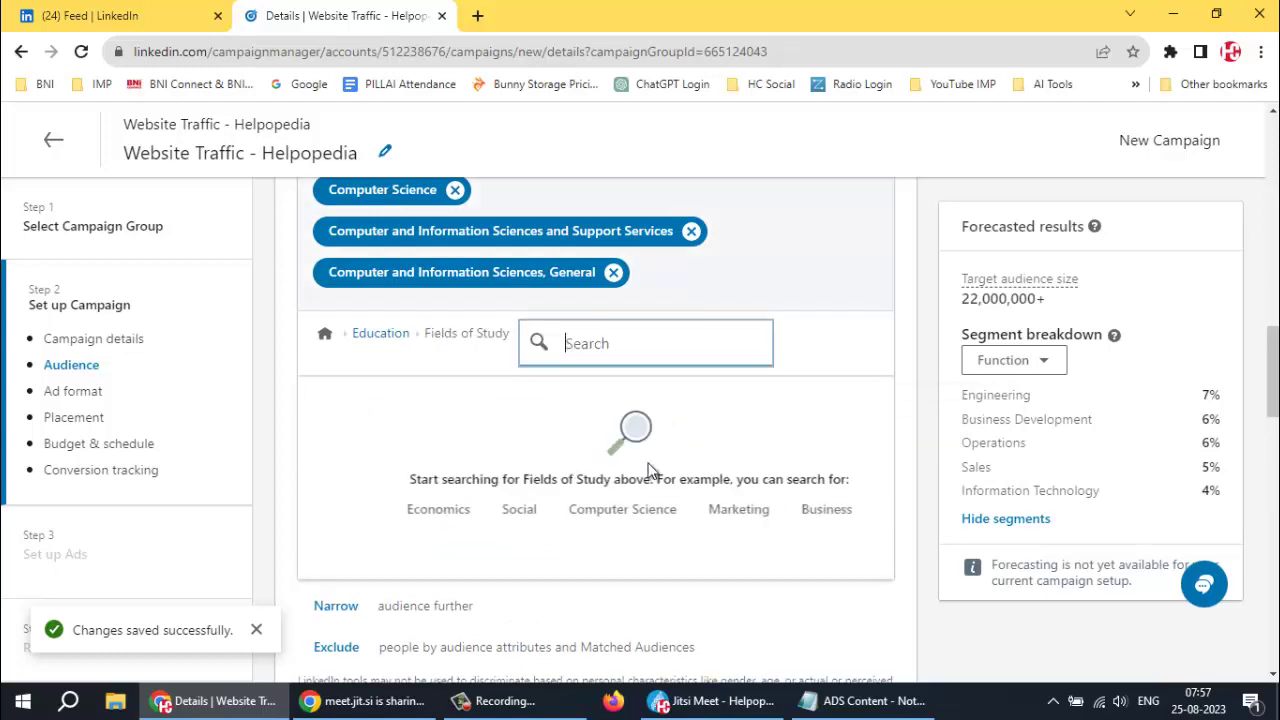
{"action": "left_click", "coordinate": [704, 510]}
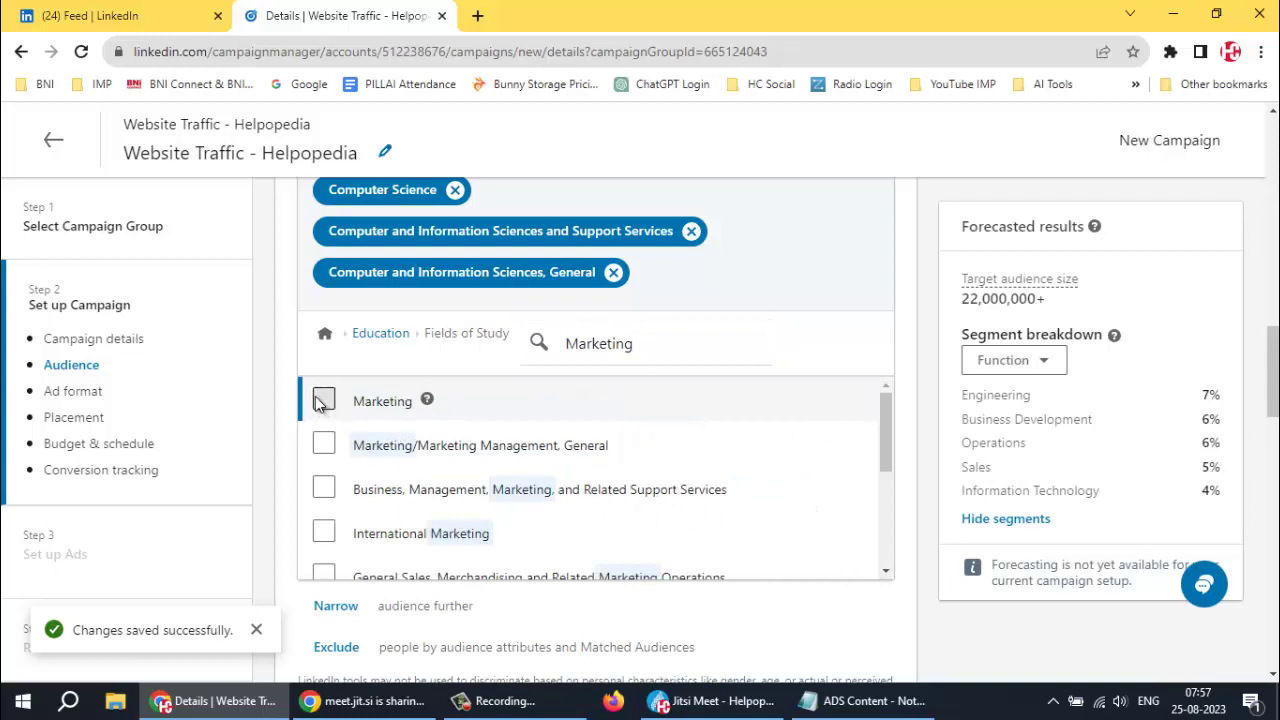
{"action": "left_click", "coordinate": [323, 400]}
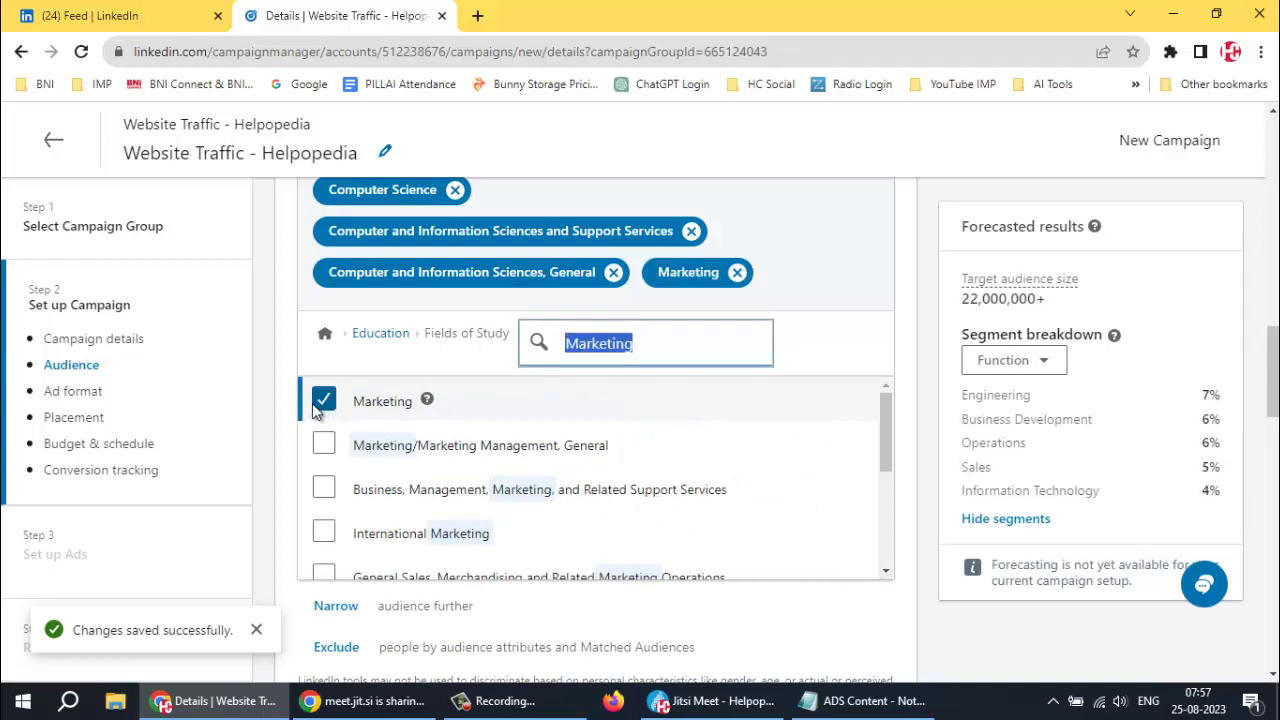
{"action": "left_click", "coordinate": [316, 466]}
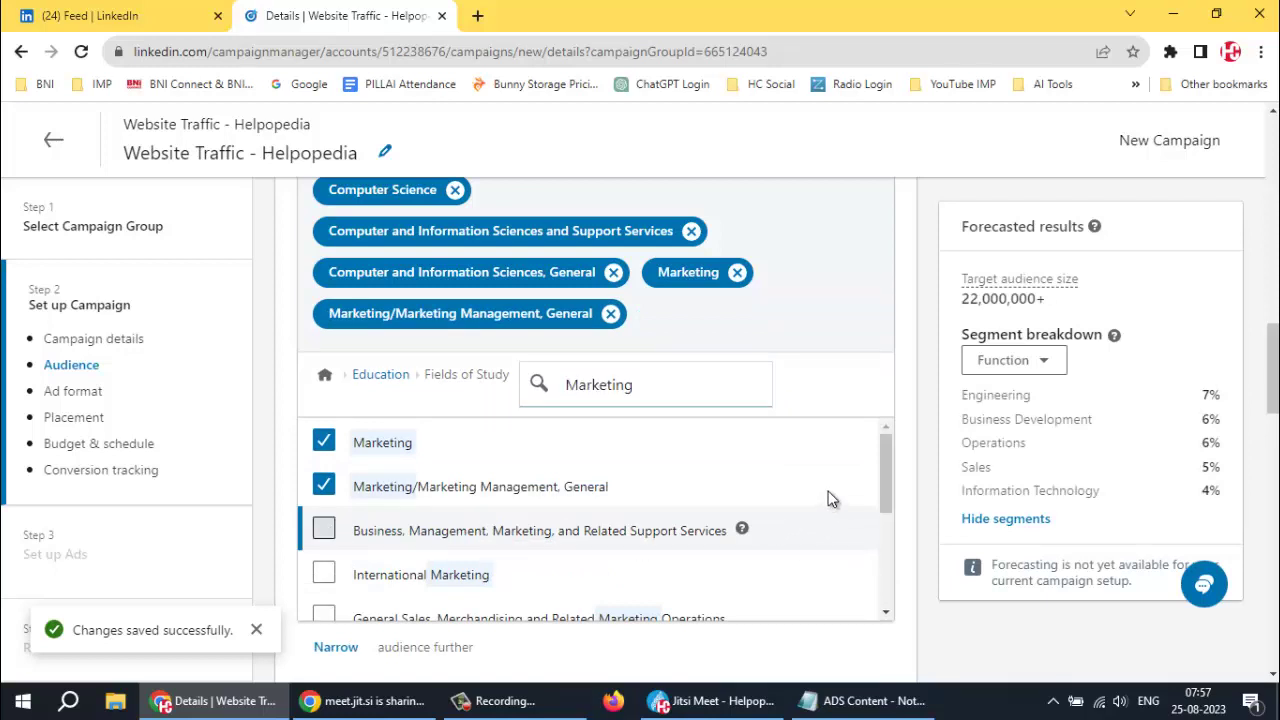
{"action": "key", "text": "Return"}
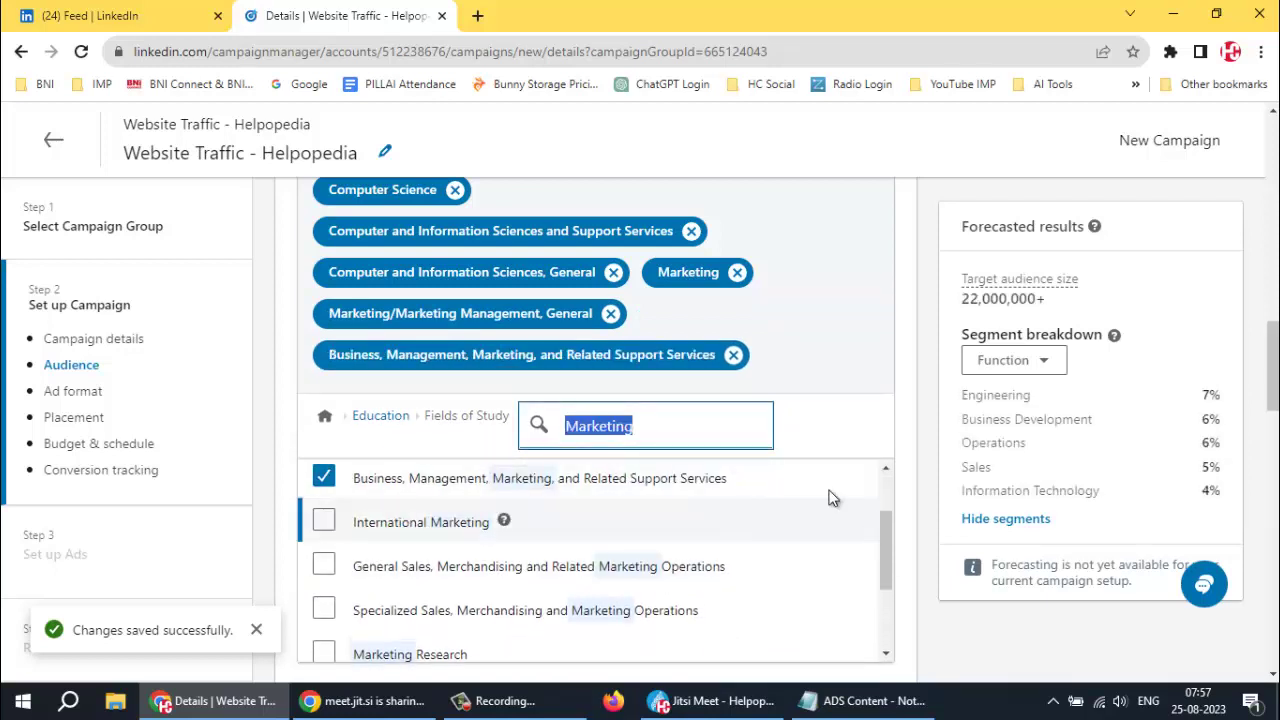
{"action": "left_click", "coordinate": [346, 504]}
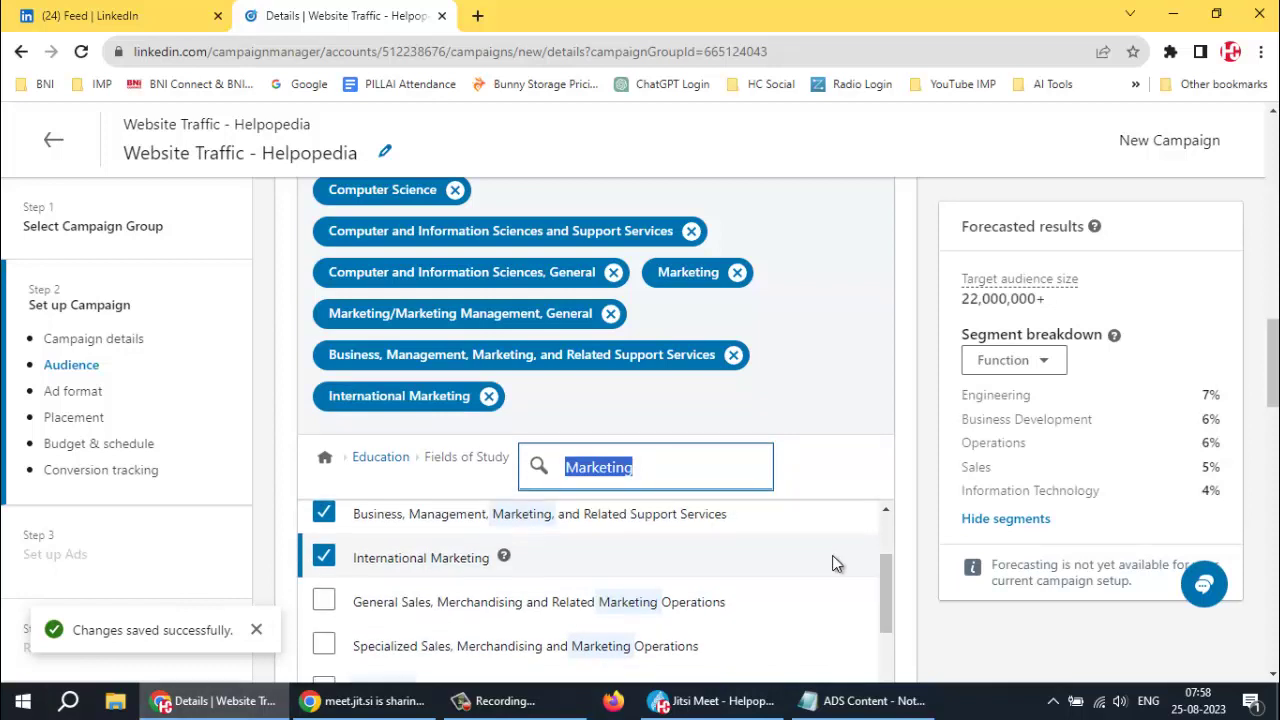
Add the General Sales and Business and Personal/Financial Services Marketing Operations fields, then return to Education
{"action": "scroll", "coordinate": [835, 565], "scroll_direction": "down", "scroll_amount": 1}
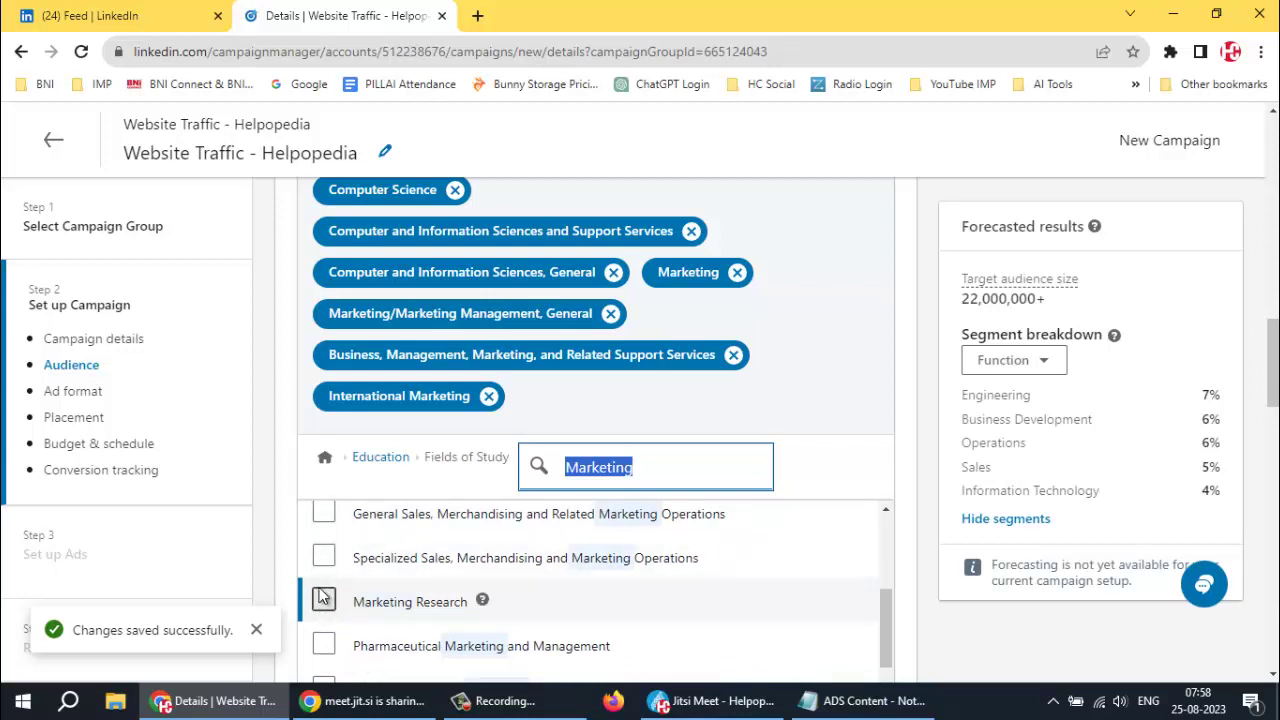
{"action": "left_click", "coordinate": [320, 514]}
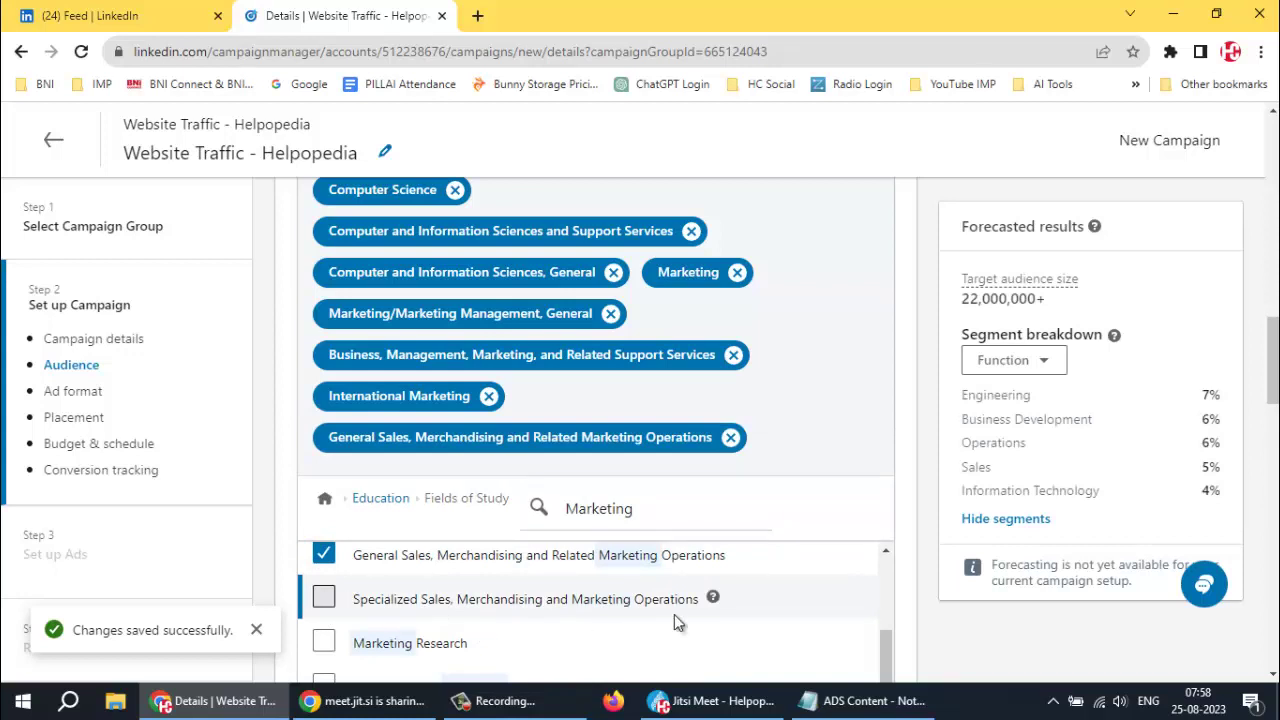
{"action": "scroll", "coordinate": [932, 562], "scroll_direction": "down", "scroll_amount": 3}
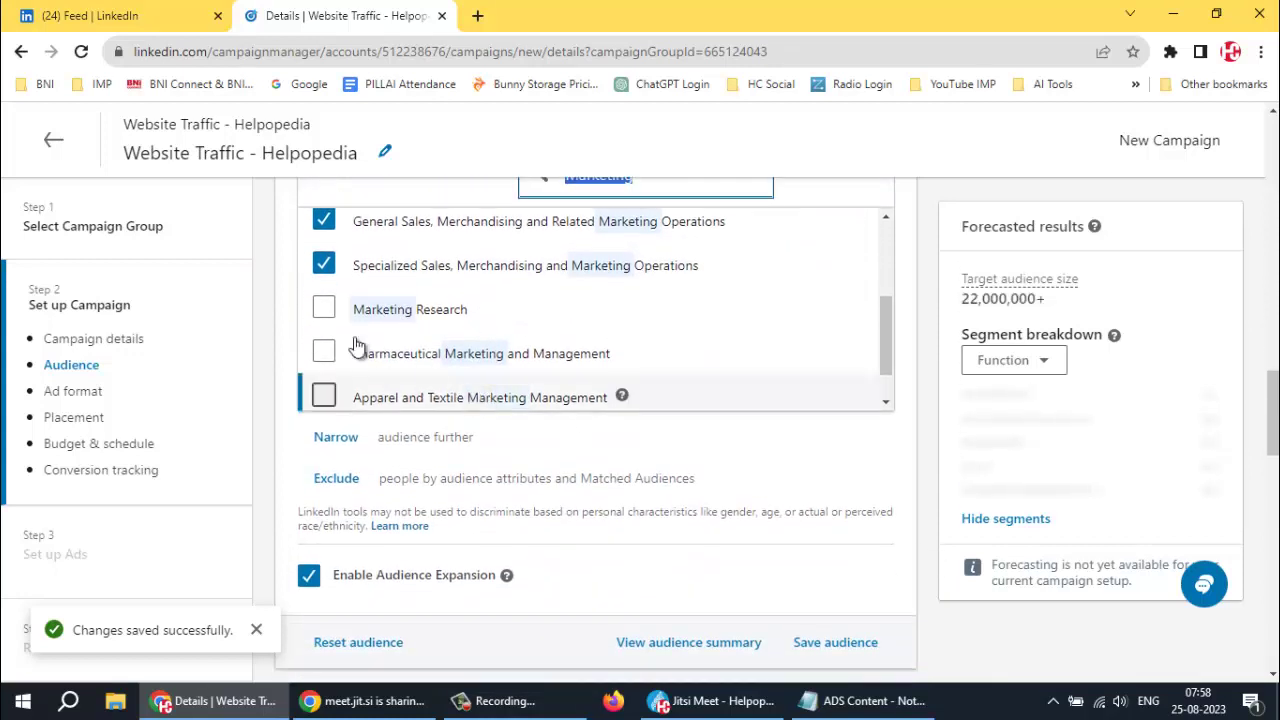
{"action": "scroll", "coordinate": [312, 350], "scroll_direction": "down", "scroll_amount": 1}
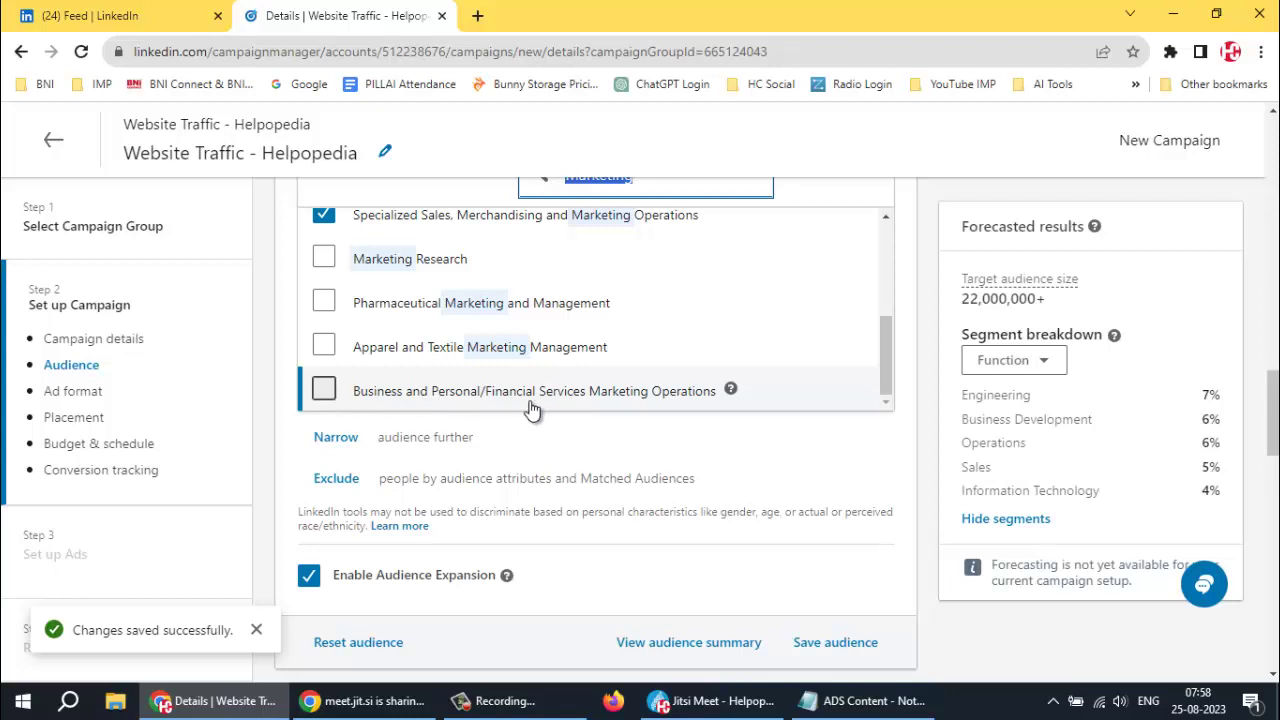
{"action": "left_click", "coordinate": [322, 391]}
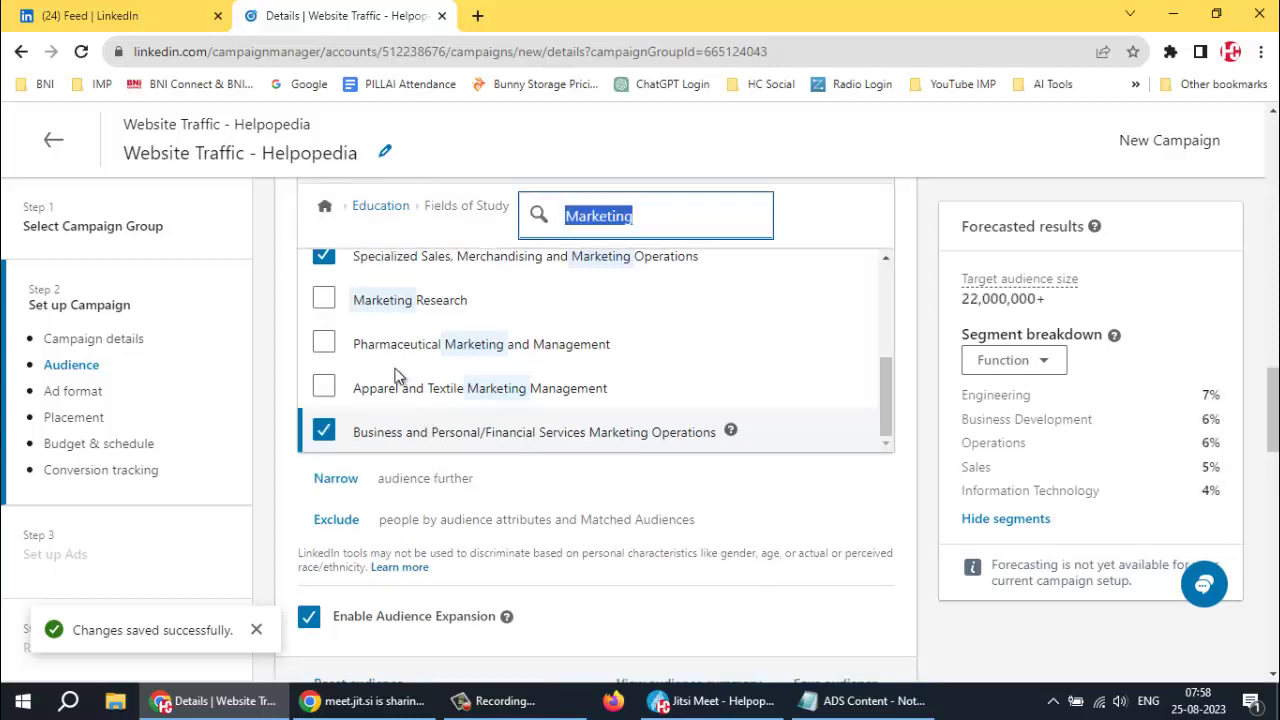
{"action": "left_click", "coordinate": [365, 212]}
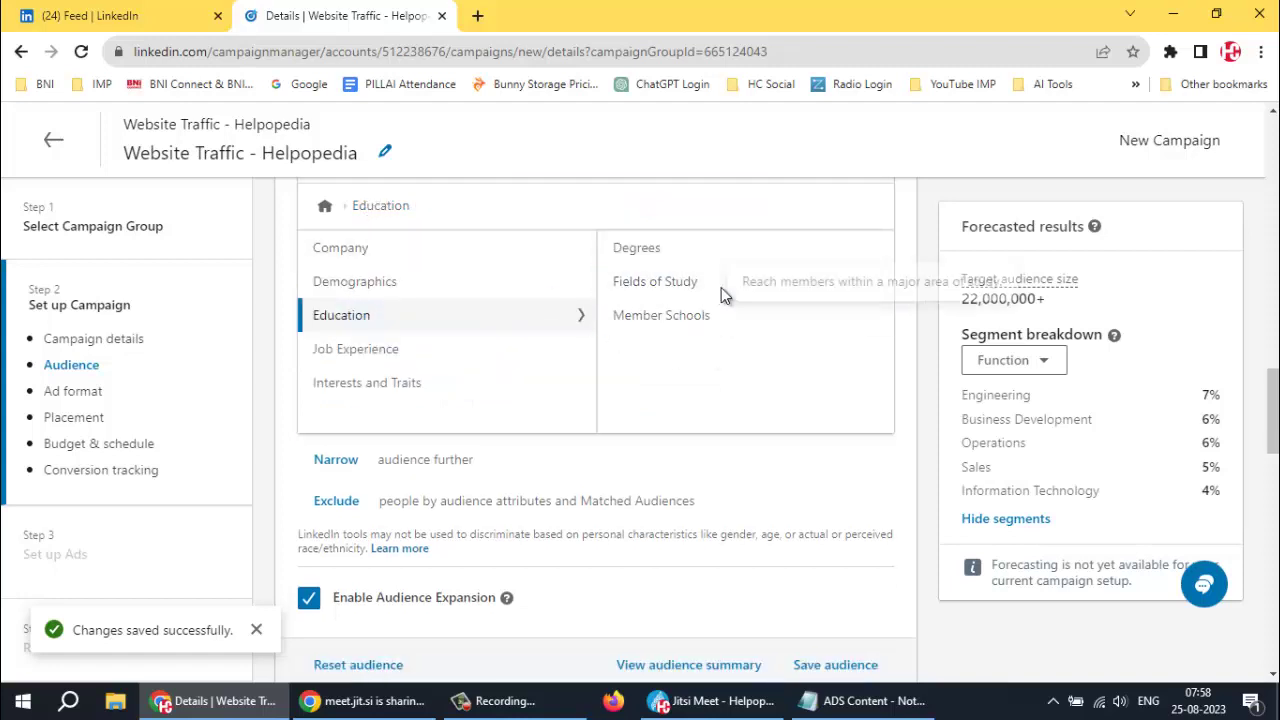
Target members interested in Business and Management from the General Interests categories
{"action": "left_click", "coordinate": [362, 382]}
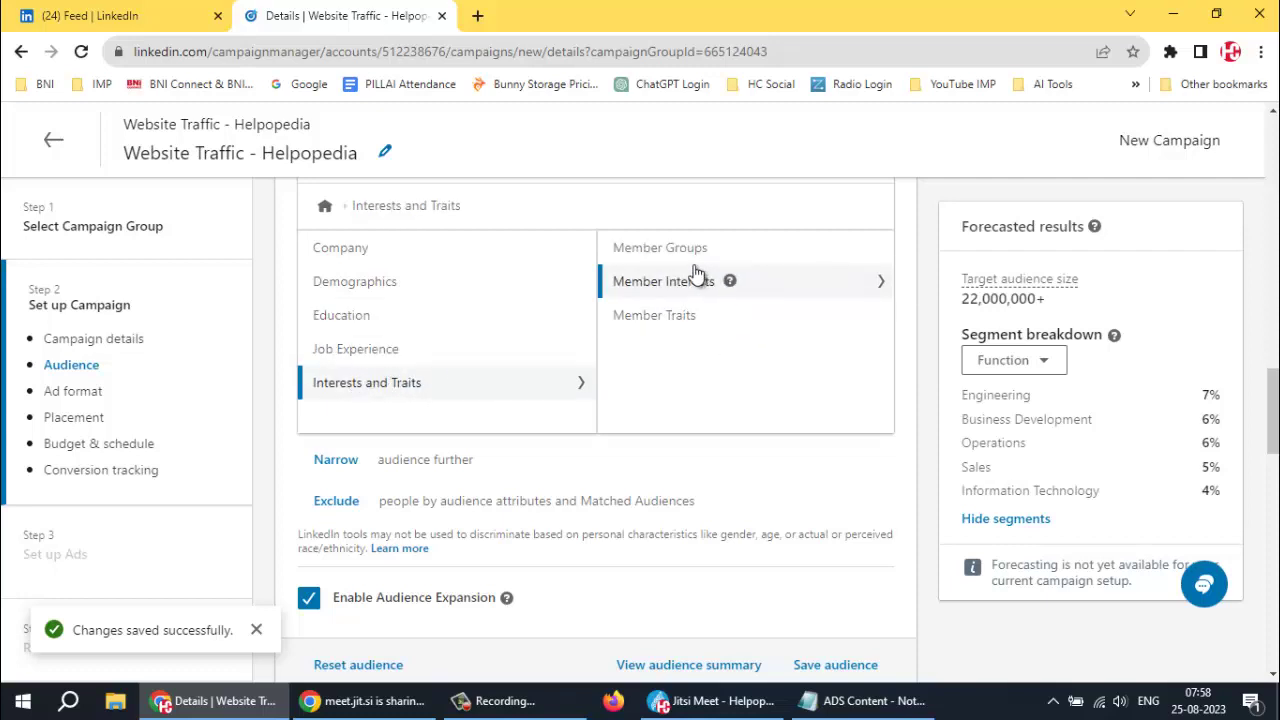
{"action": "left_click", "coordinate": [680, 289]}
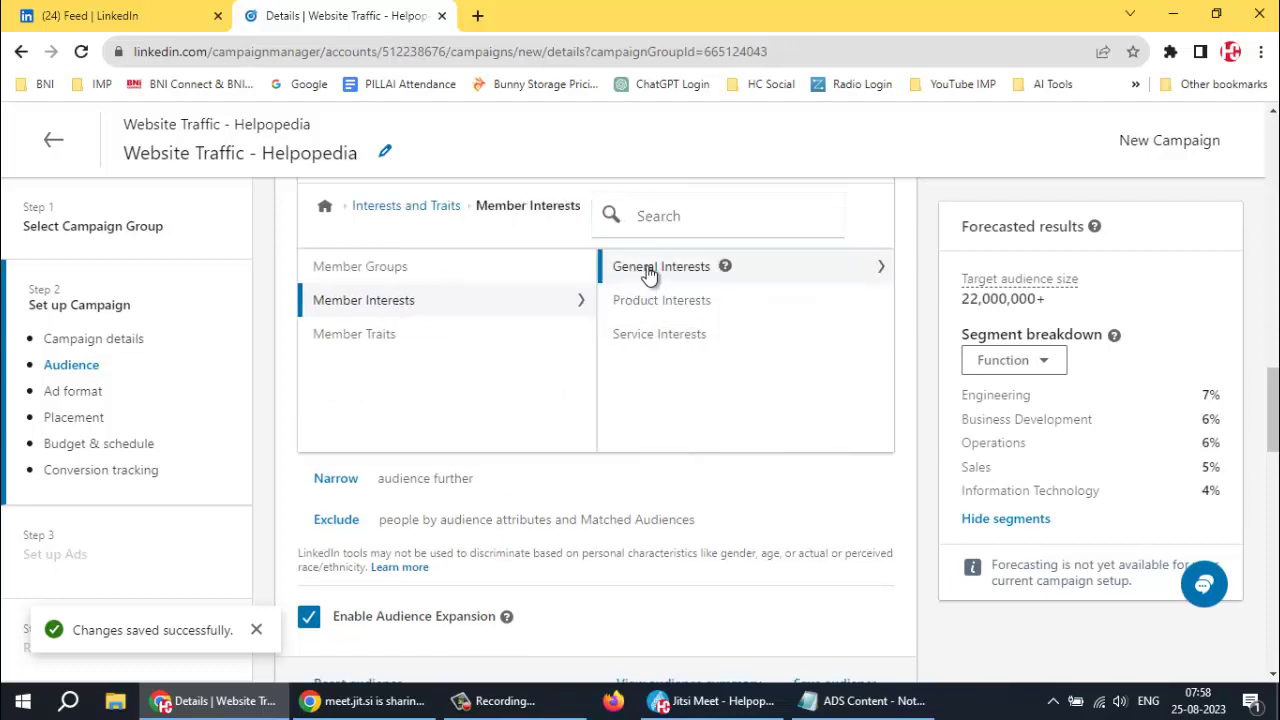
{"action": "left_click", "coordinate": [651, 270]}
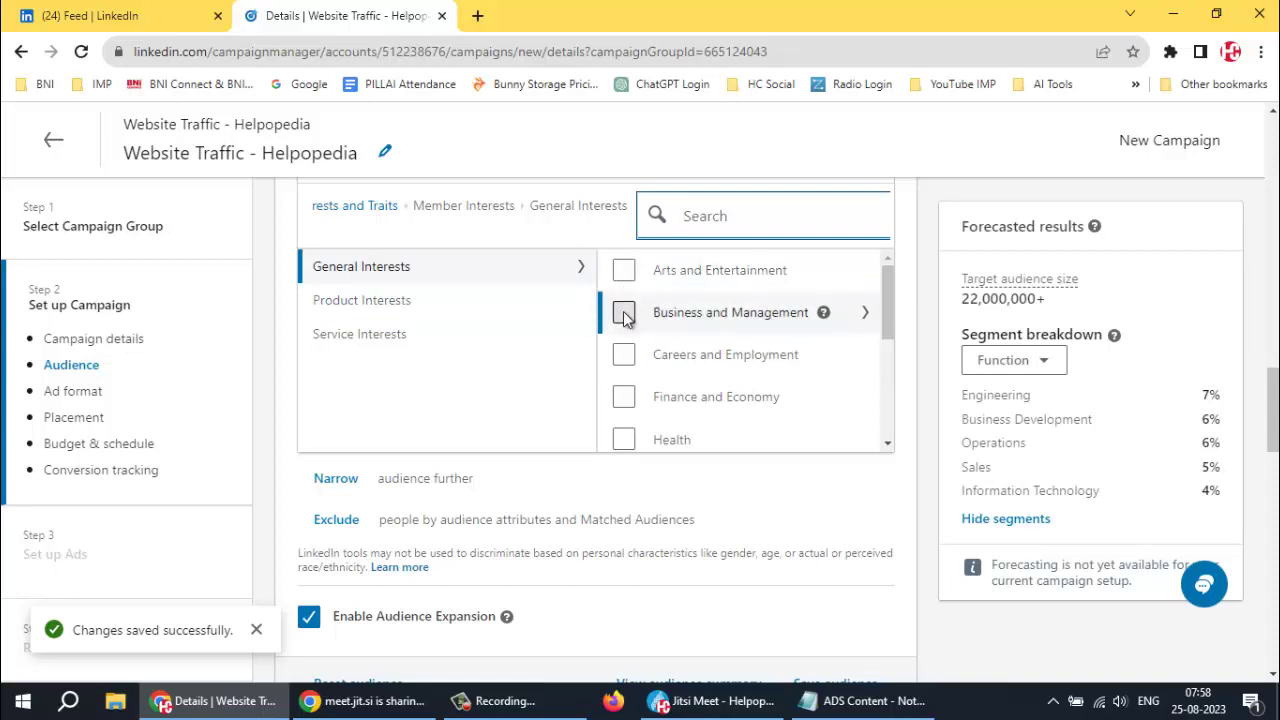
{"action": "left_click", "coordinate": [624, 314]}
{"action": "left_click", "coordinate": [624, 316]}
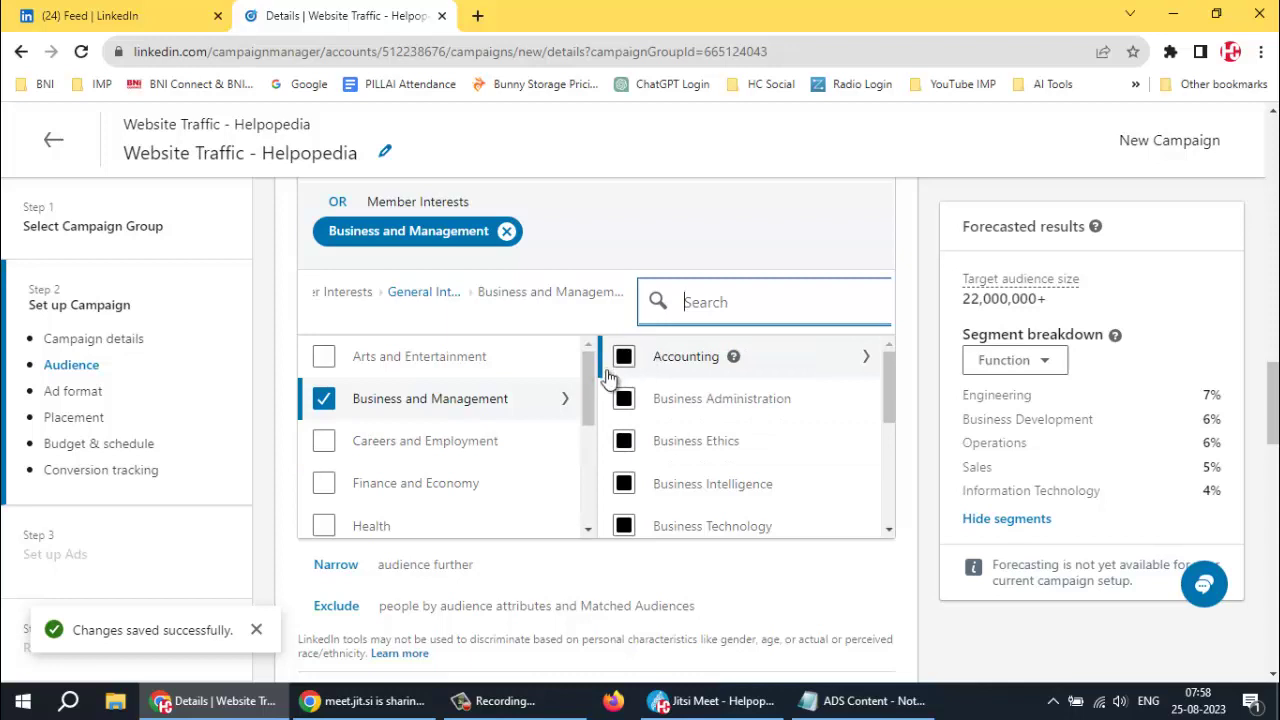
Add the Careers and Employment, Marketing and Advertising, Sales and Retail, and Technology interests
{"action": "scroll", "coordinate": [620, 388], "scroll_direction": "down", "scroll_amount": 1}
{"action": "scroll", "coordinate": [620, 388], "scroll_direction": "down", "scroll_amount": 3}
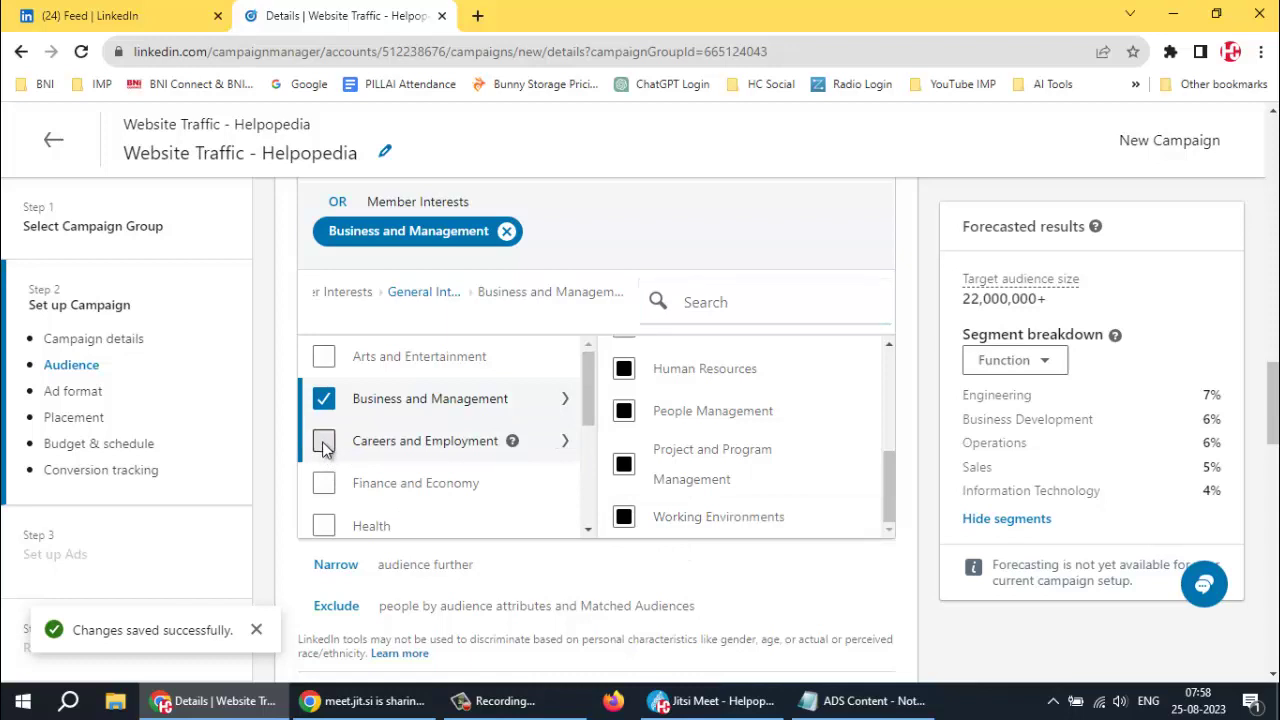
{"action": "left_click", "coordinate": [323, 446]}
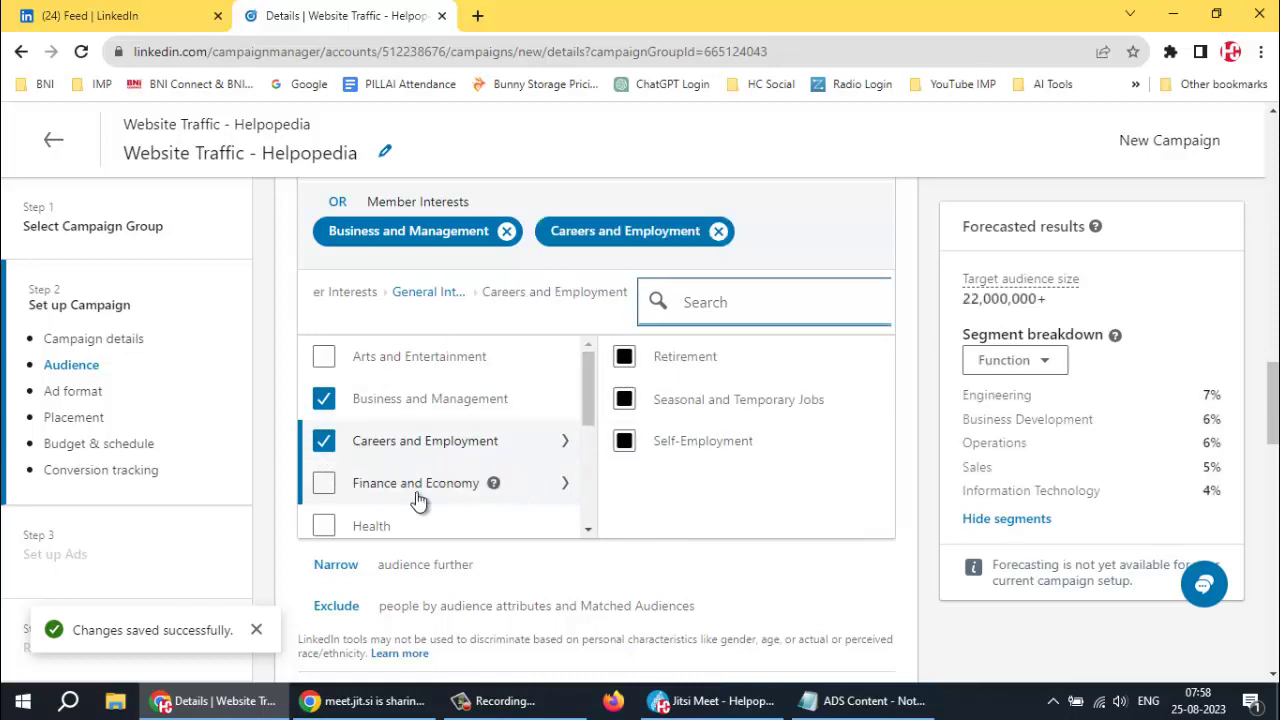
{"action": "scroll", "coordinate": [357, 466], "scroll_direction": "down", "scroll_amount": 1}
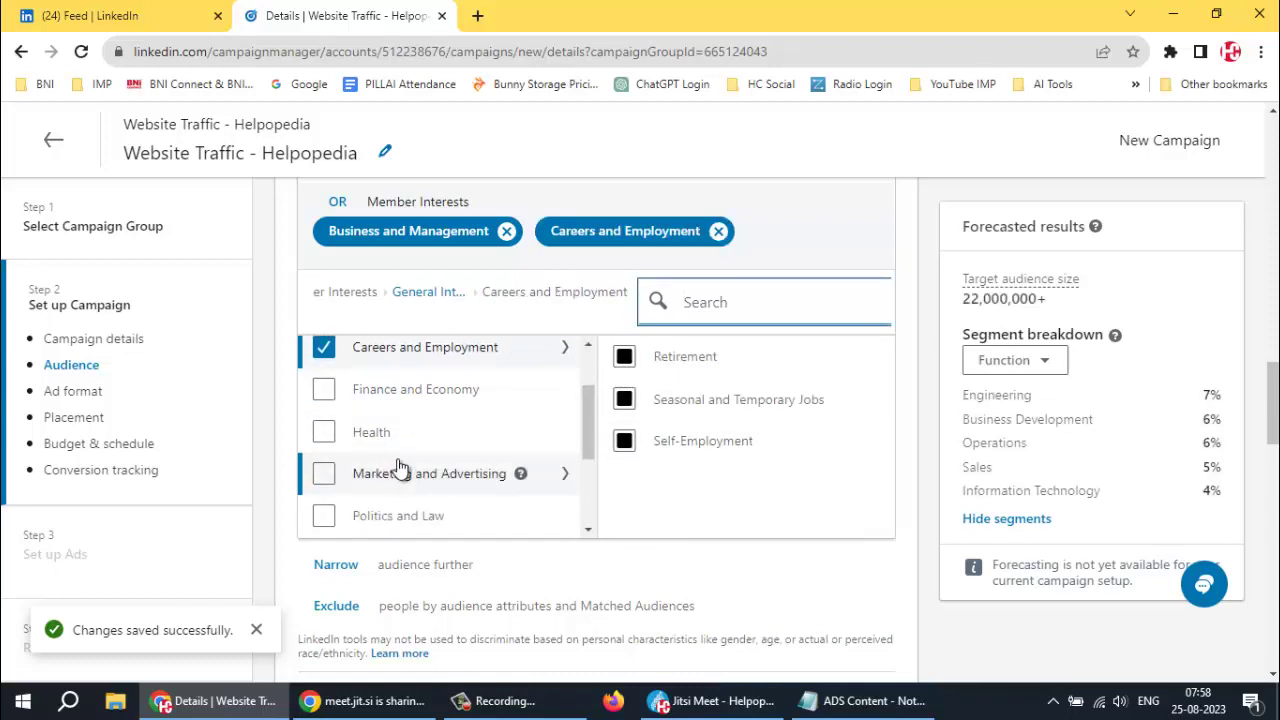
{"action": "left_click", "coordinate": [323, 474]}
{"action": "scroll", "coordinate": [491, 474], "scroll_direction": "down", "scroll_amount": 2}
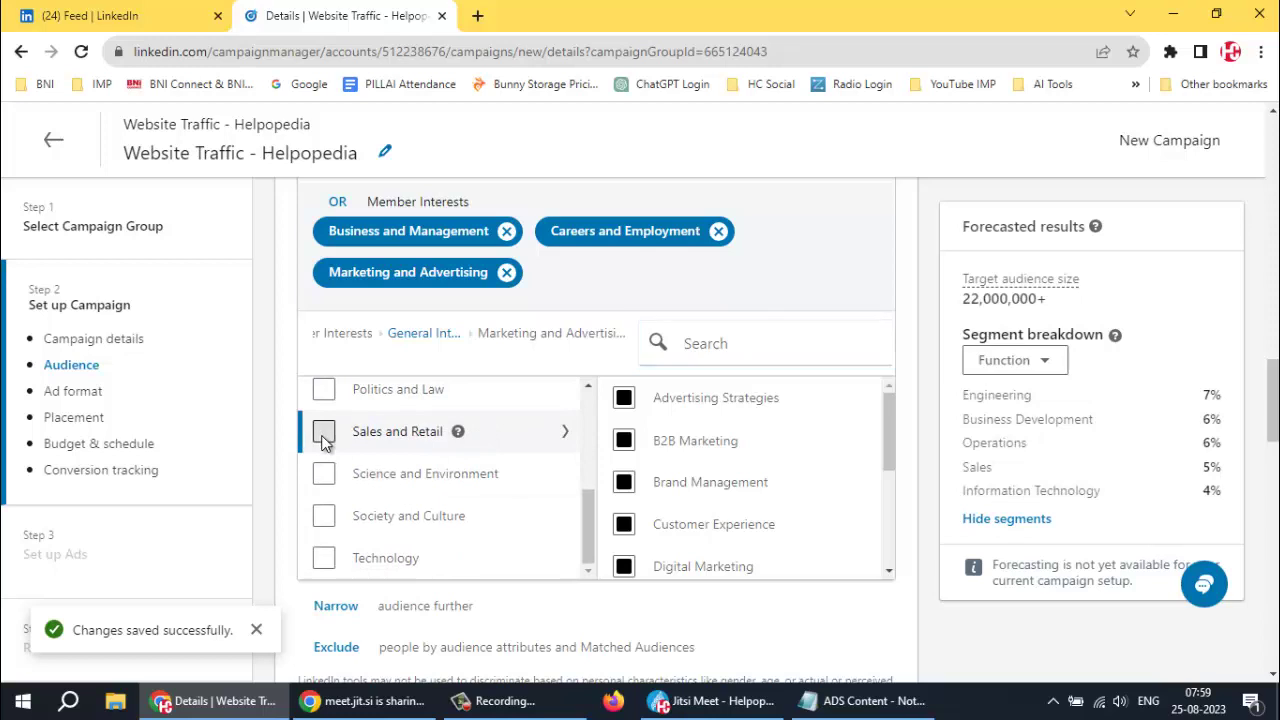
{"action": "left_click", "coordinate": [452, 476]}
{"action": "scroll", "coordinate": [455, 480], "scroll_direction": "down", "scroll_amount": 2}
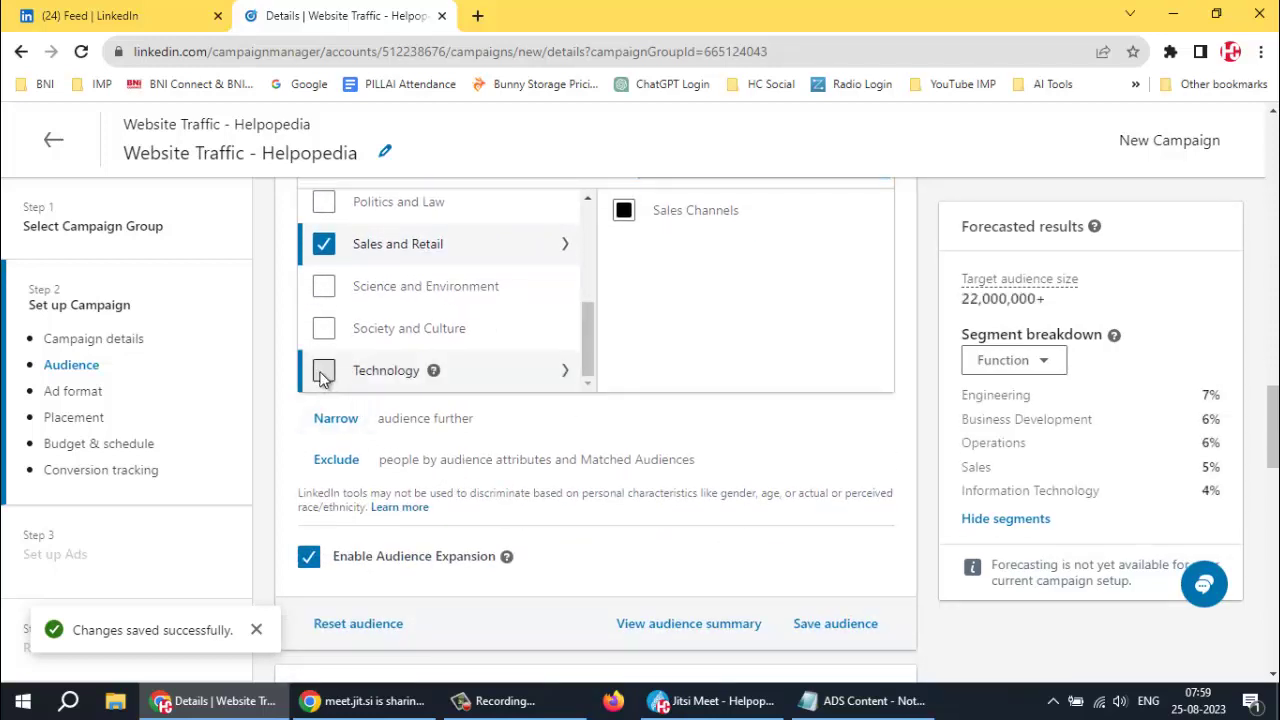
{"action": "left_click", "coordinate": [322, 372]}
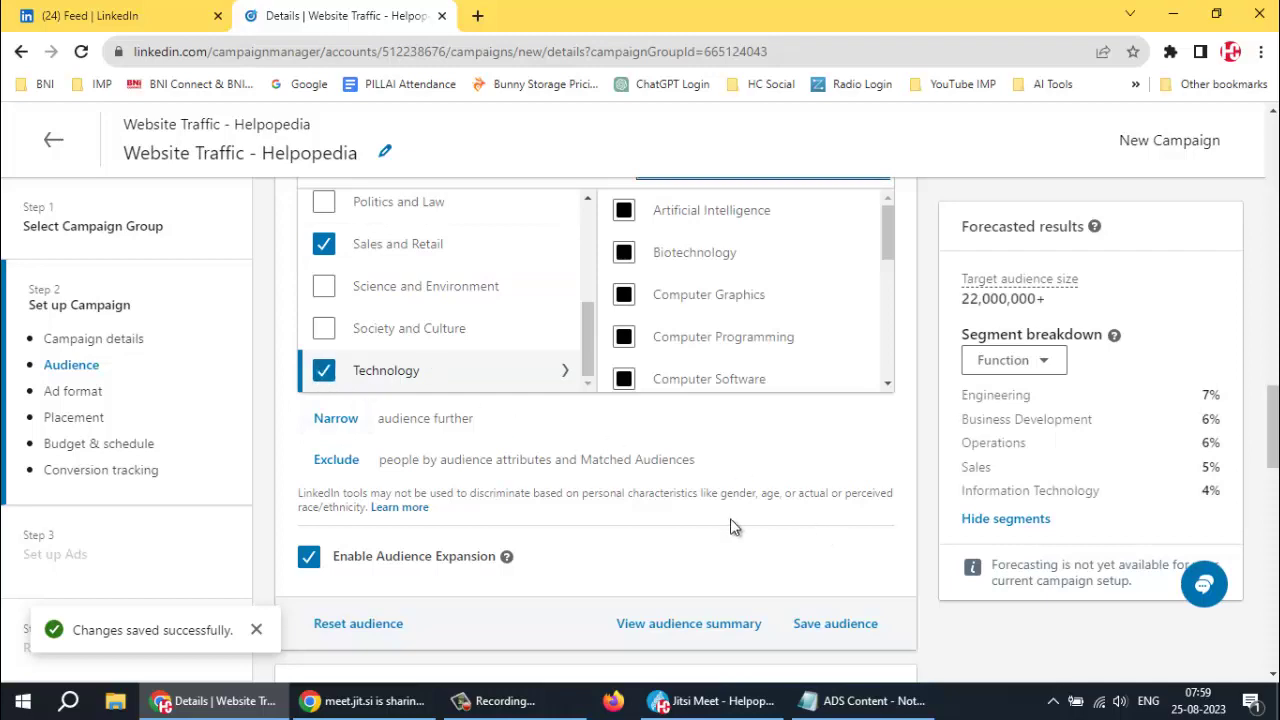
{"action": "left_click", "coordinate": [825, 623]}
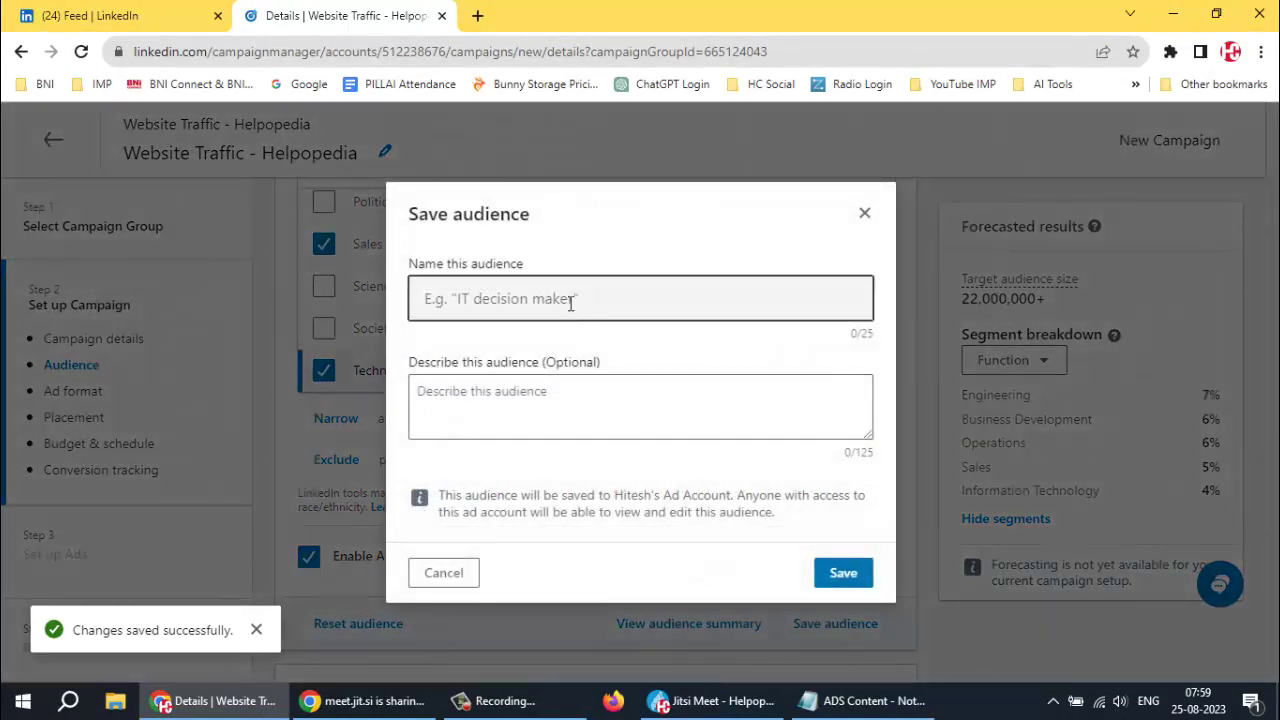
Save the targeting as an audience named 'Digital Marketing' with an empty description
{"action": "left_click", "coordinate": [496, 298]}
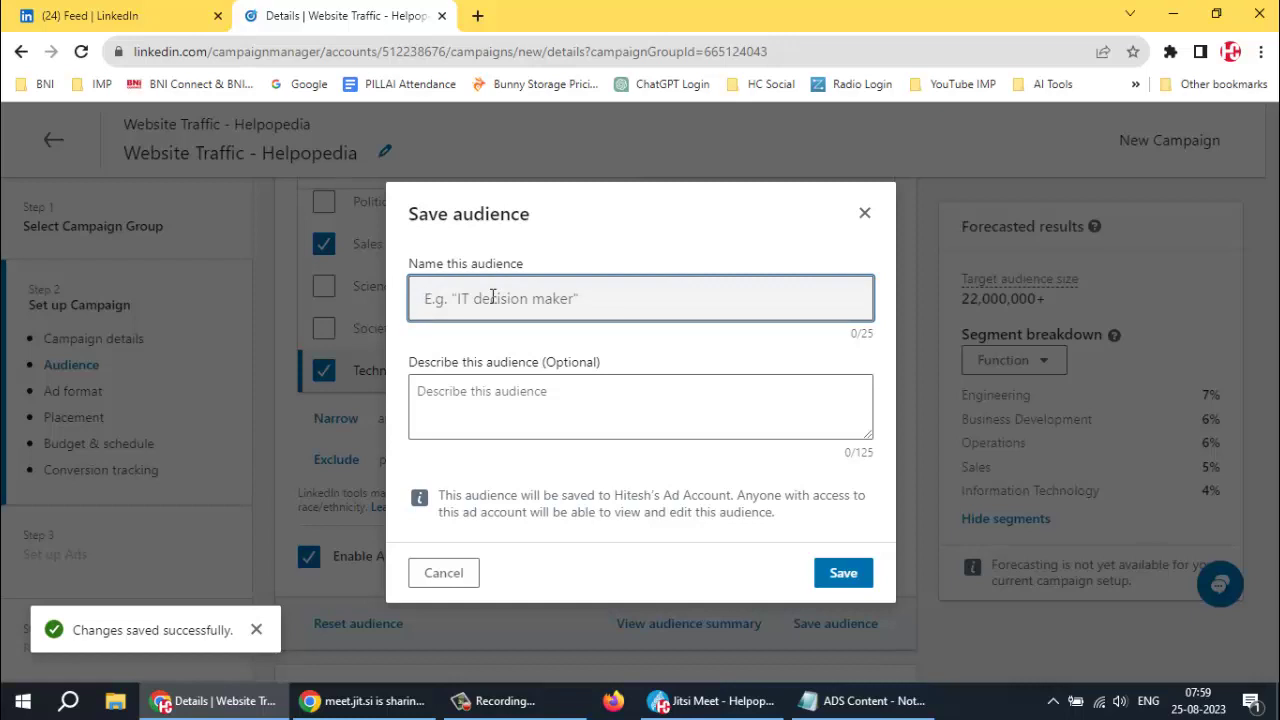
{"action": "type", "text": "Digital Marketing"}
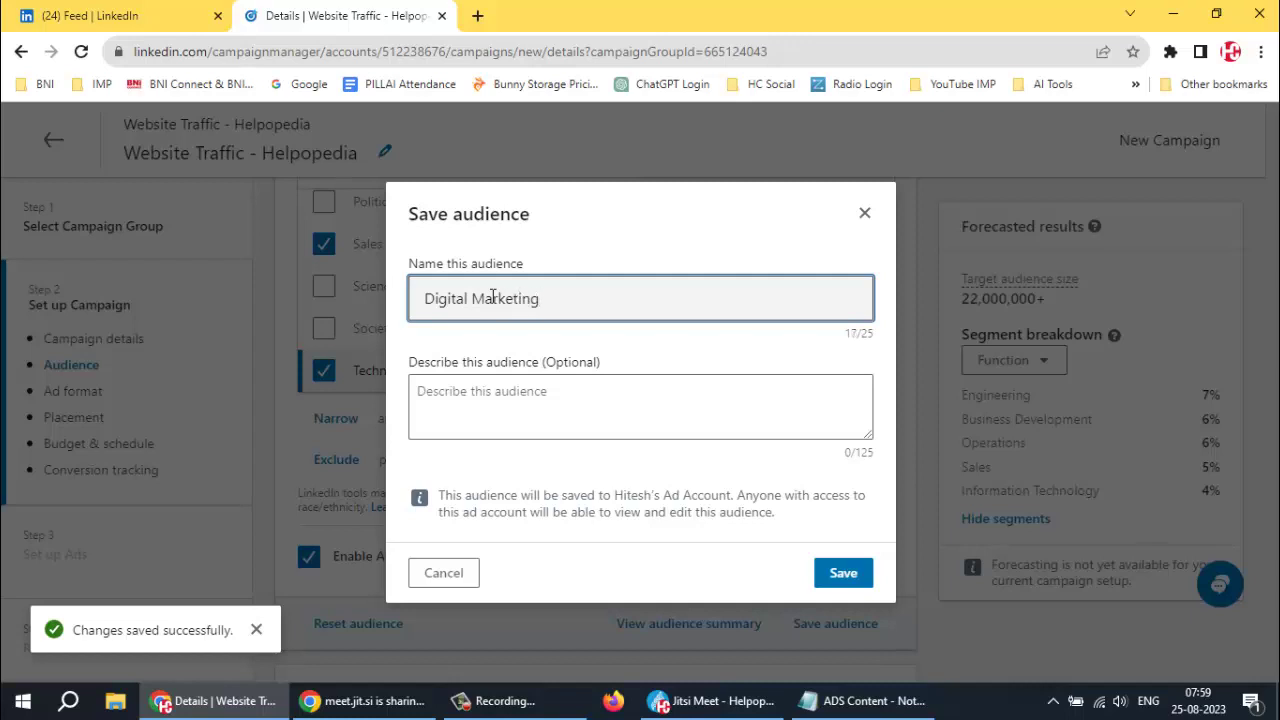
{"action": "left_click", "coordinate": [629, 384]}
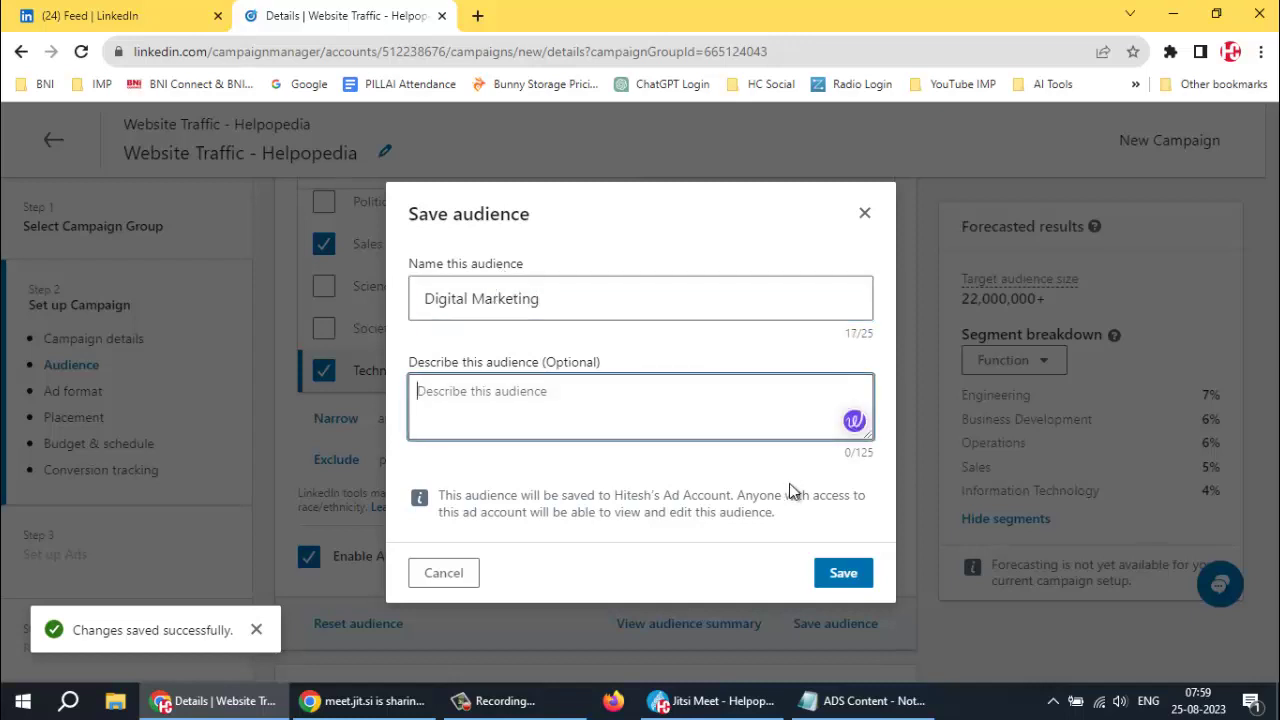
{"action": "left_click", "coordinate": [843, 573]}
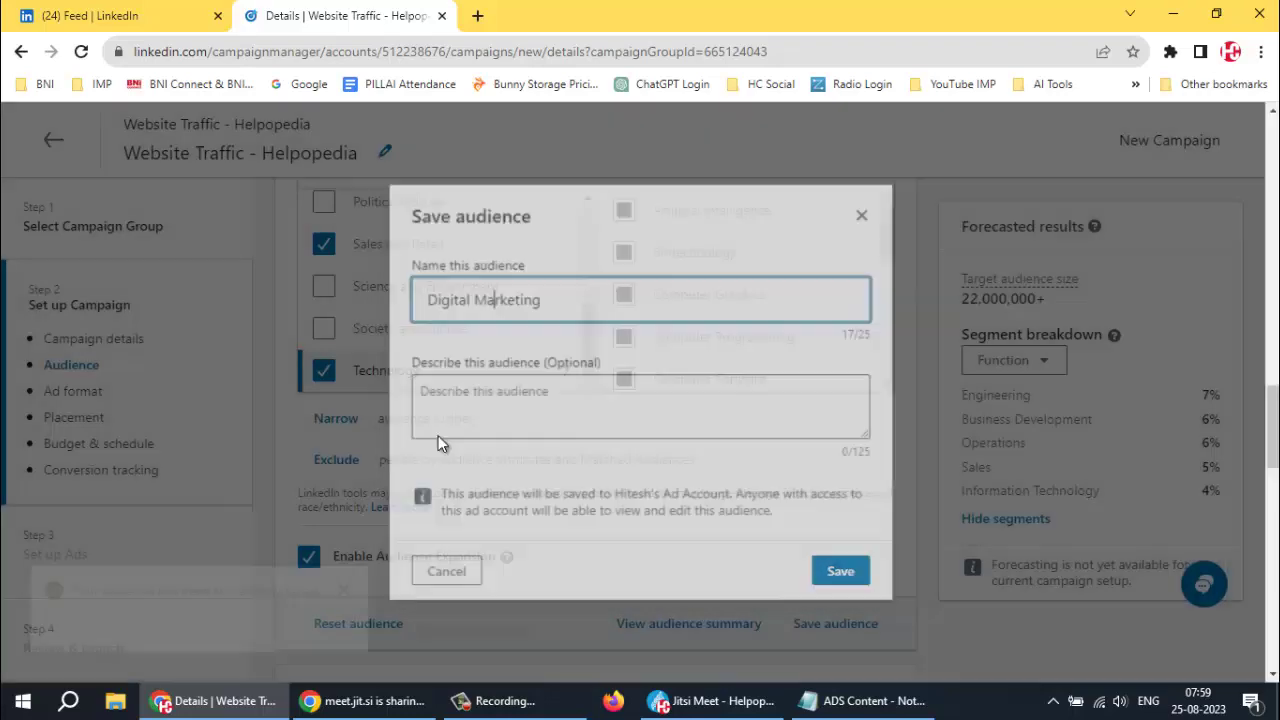
{"action": "scroll", "coordinate": [360, 585], "scroll_direction": "down", "scroll_amount": 3}
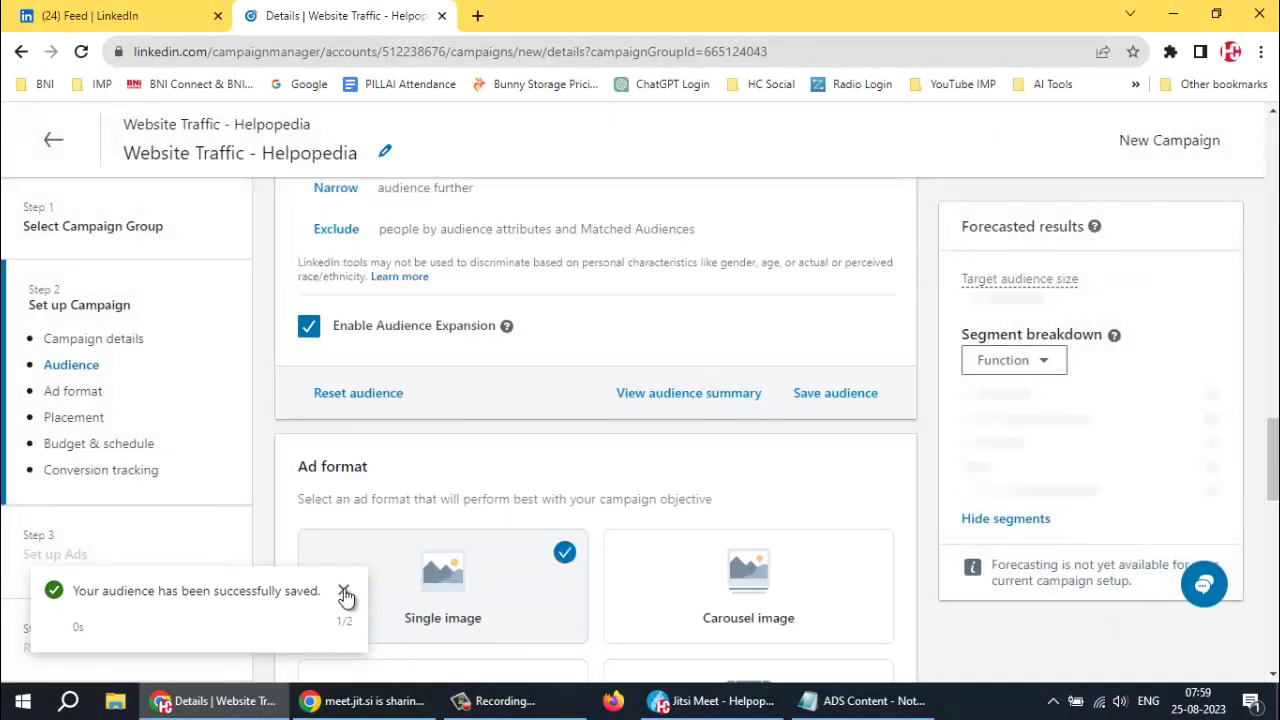
{"action": "left_click", "coordinate": [343, 591]}
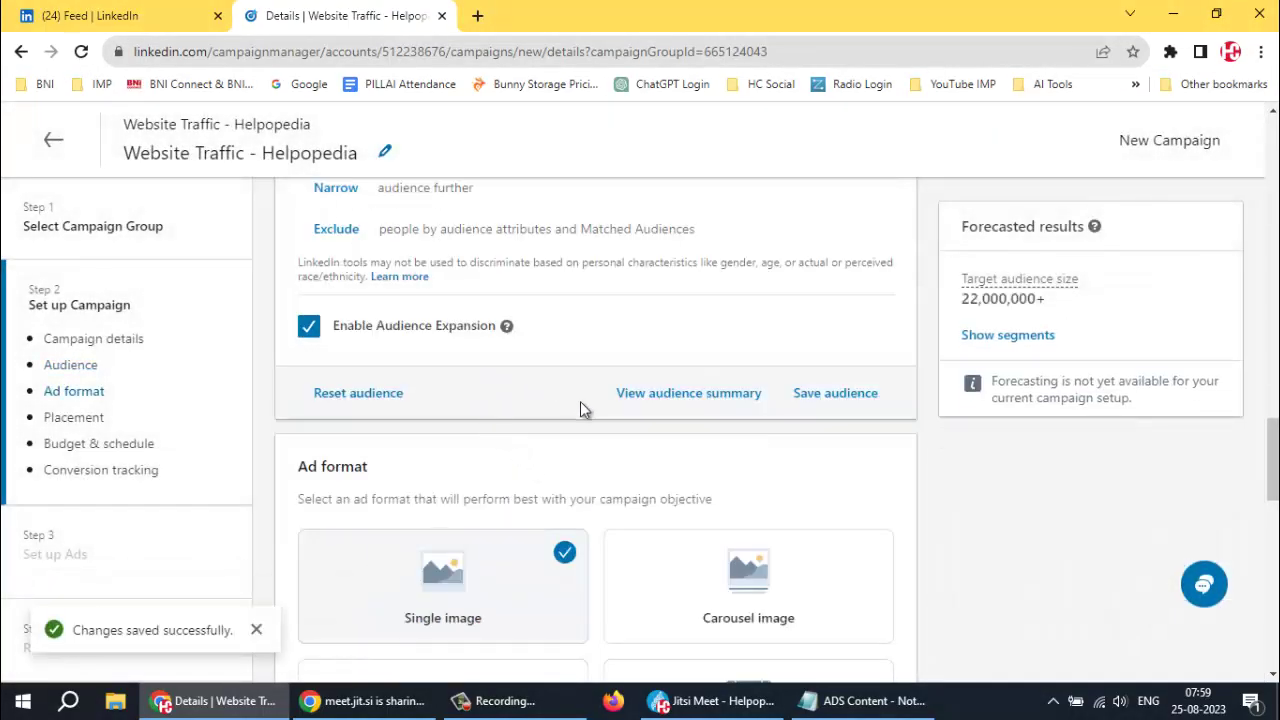
{"action": "scroll", "coordinate": [528, 368], "scroll_direction": "up", "scroll_amount": 1}
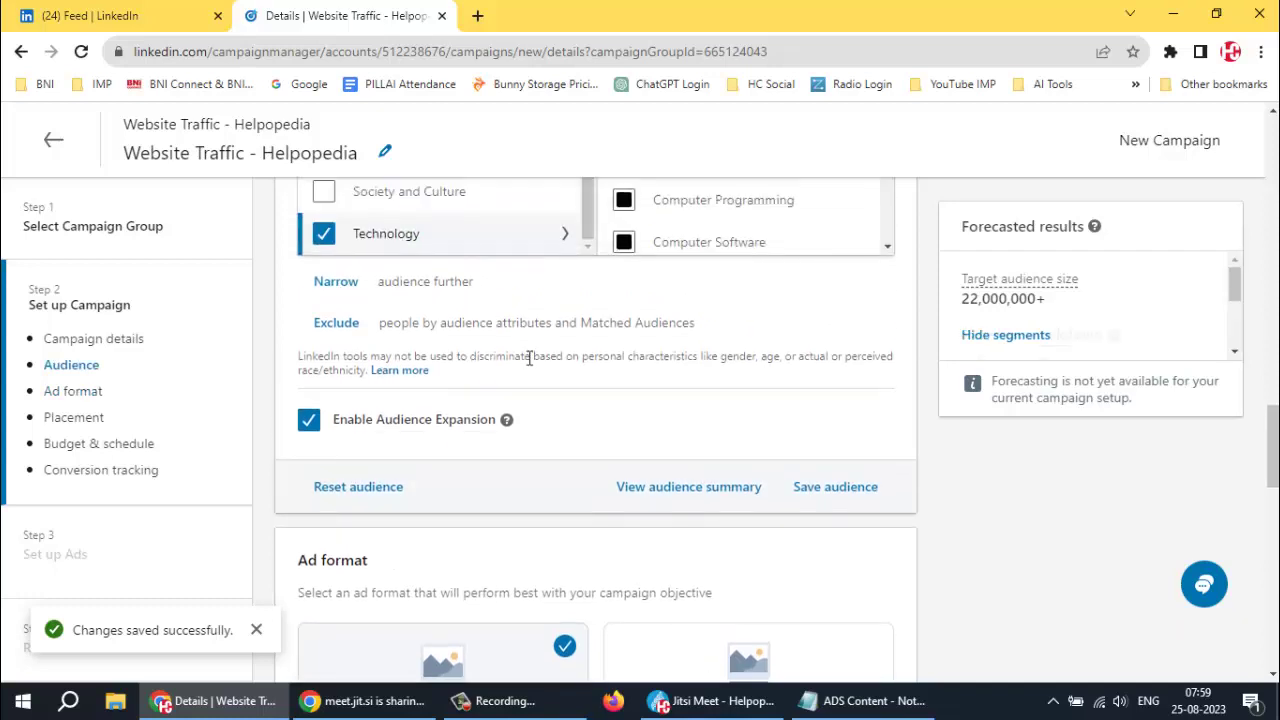
{"action": "scroll", "coordinate": [549, 370], "scroll_direction": "up", "scroll_amount": 4}
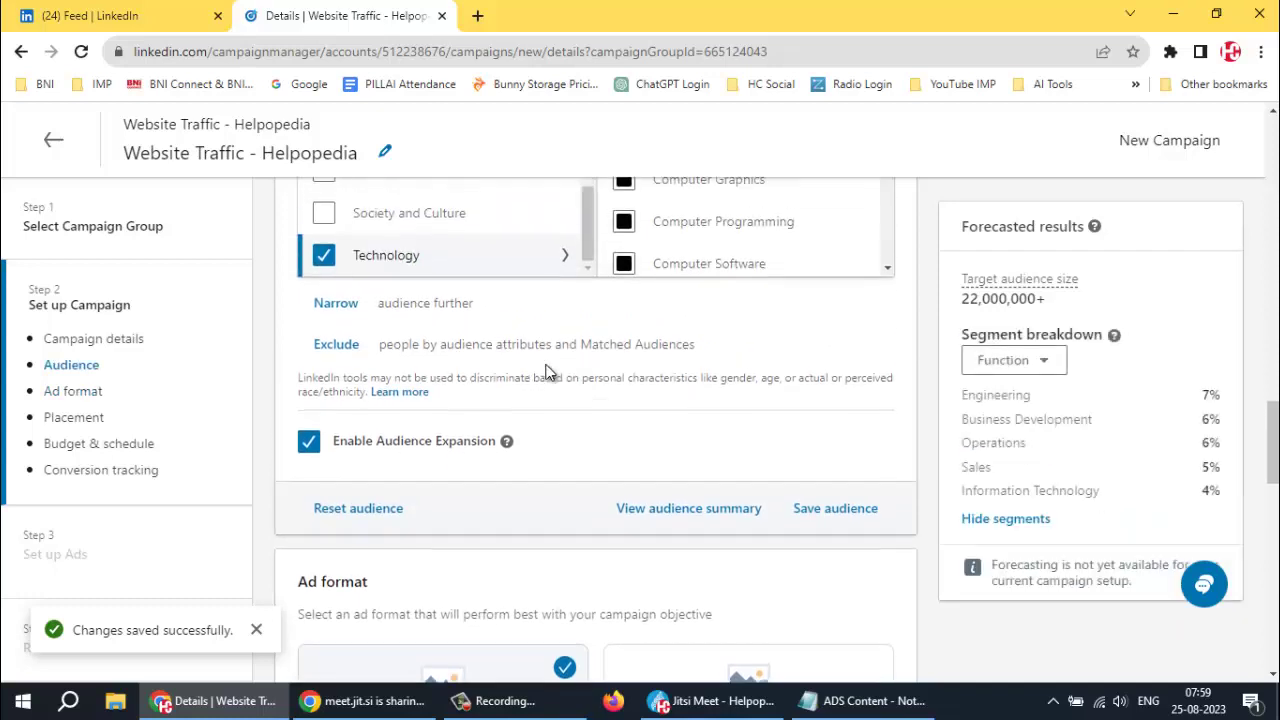
{"action": "scroll", "coordinate": [534, 354], "scroll_direction": "up", "scroll_amount": 8}
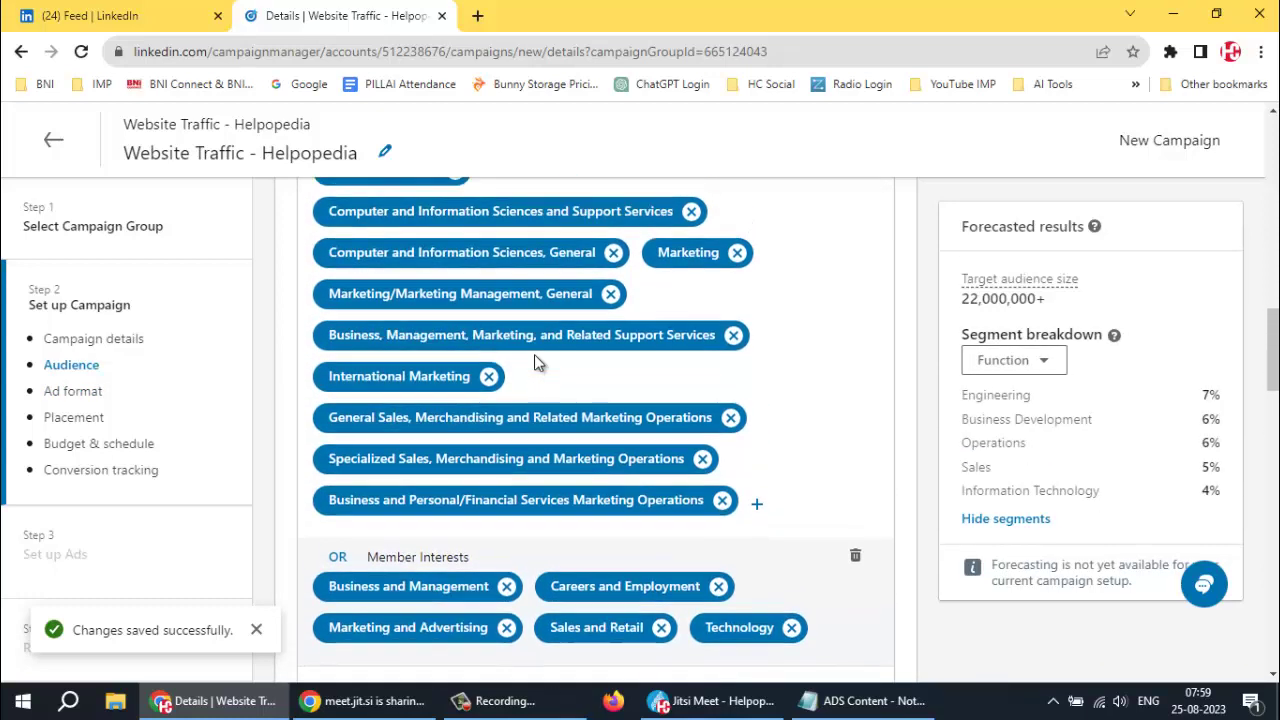
{"action": "scroll", "coordinate": [528, 344], "scroll_direction": "up", "scroll_amount": 9}
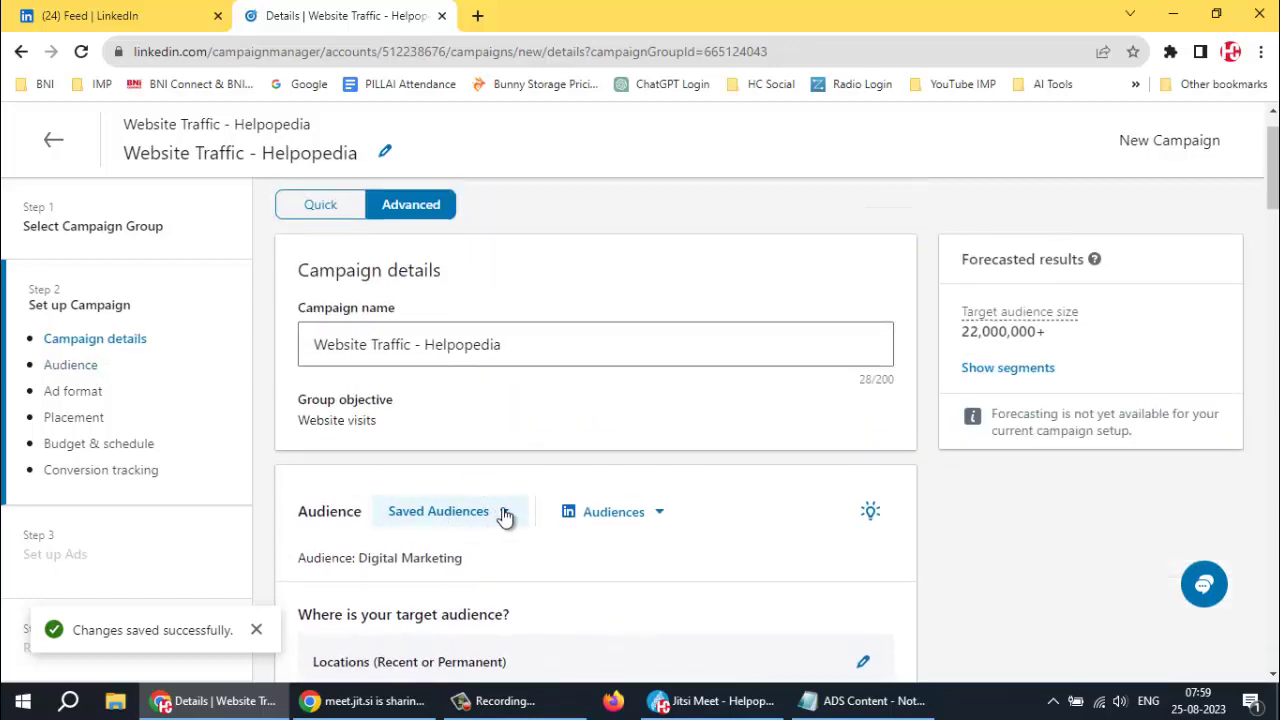
{"action": "left_click", "coordinate": [502, 513]}
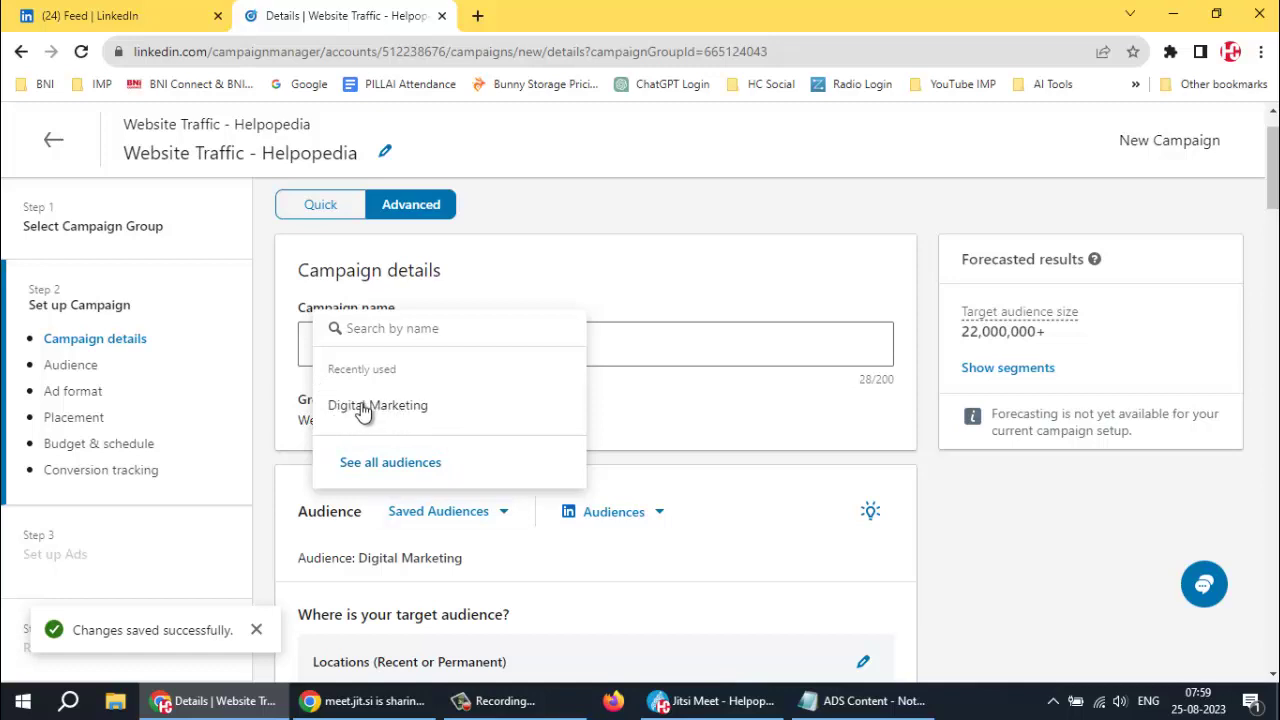
{"action": "left_click", "coordinate": [689, 451]}
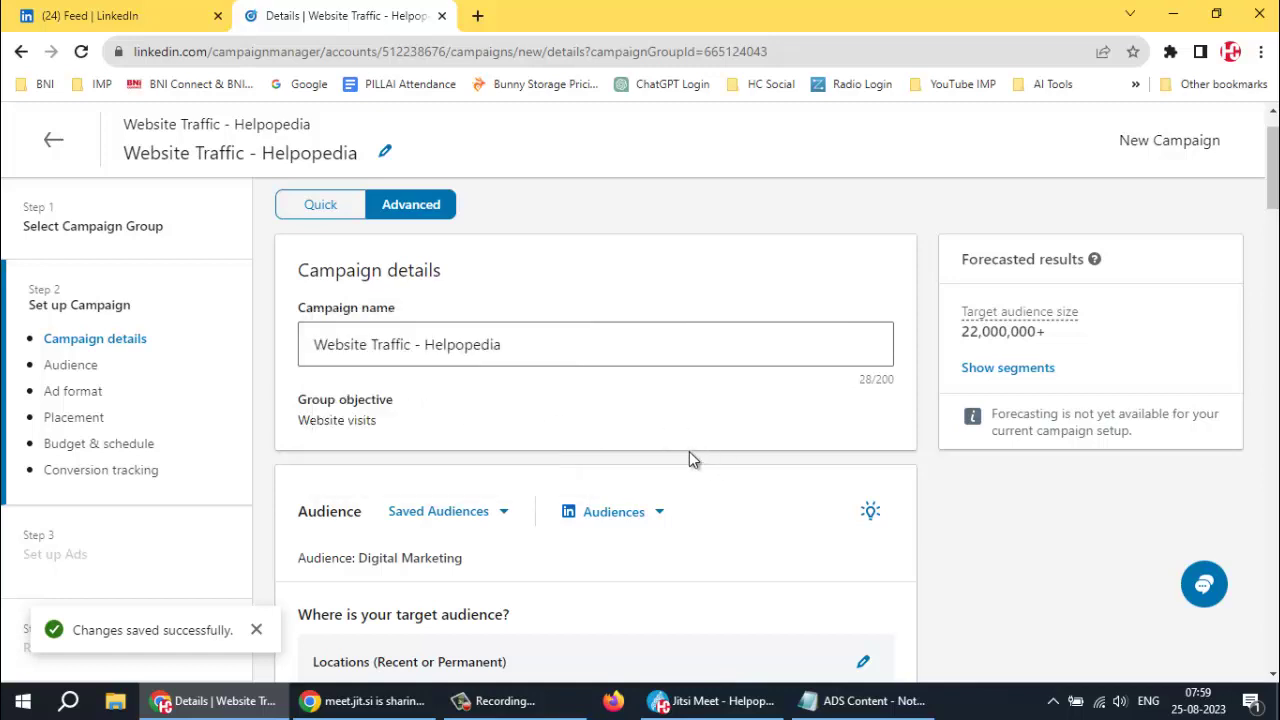
{"action": "scroll", "coordinate": [687, 451], "scroll_direction": "down", "scroll_amount": 4}
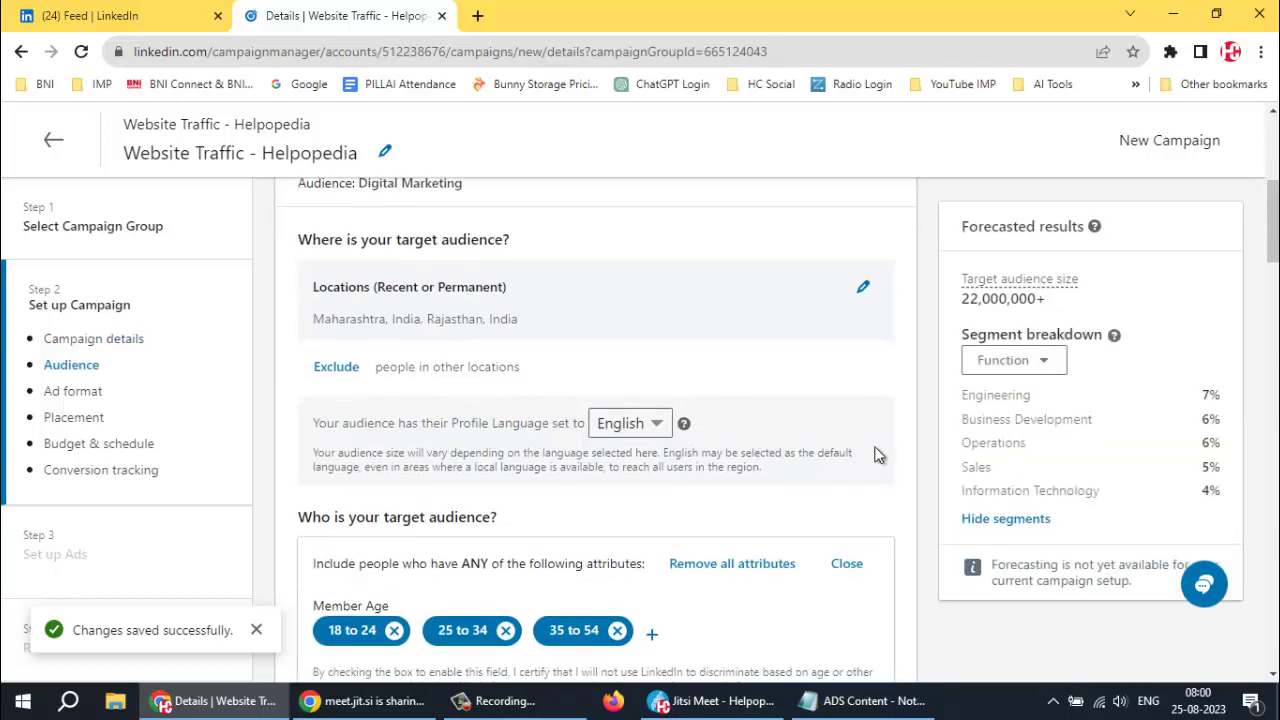
{"action": "scroll", "coordinate": [908, 430], "scroll_direction": "down", "scroll_amount": 4}
{"action": "scroll", "coordinate": [898, 571], "scroll_direction": "down", "scroll_amount": 10}
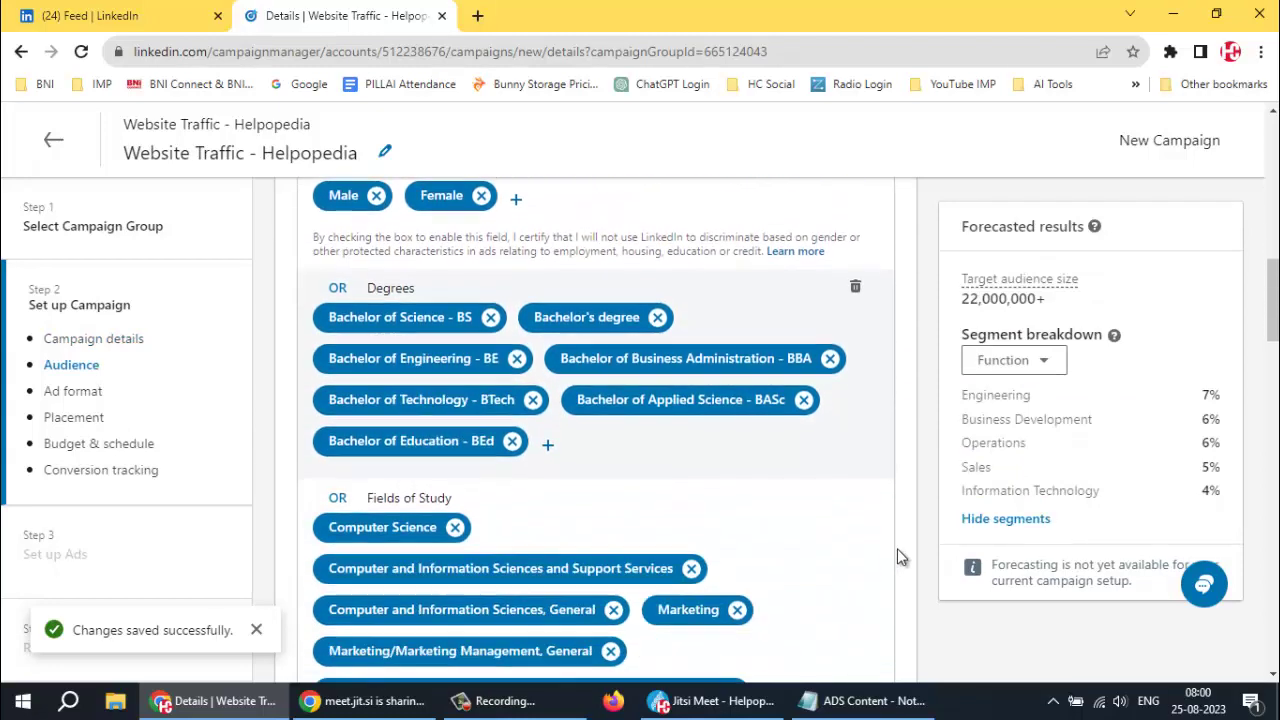
{"action": "scroll", "coordinate": [880, 543], "scroll_direction": "down", "scroll_amount": 8}
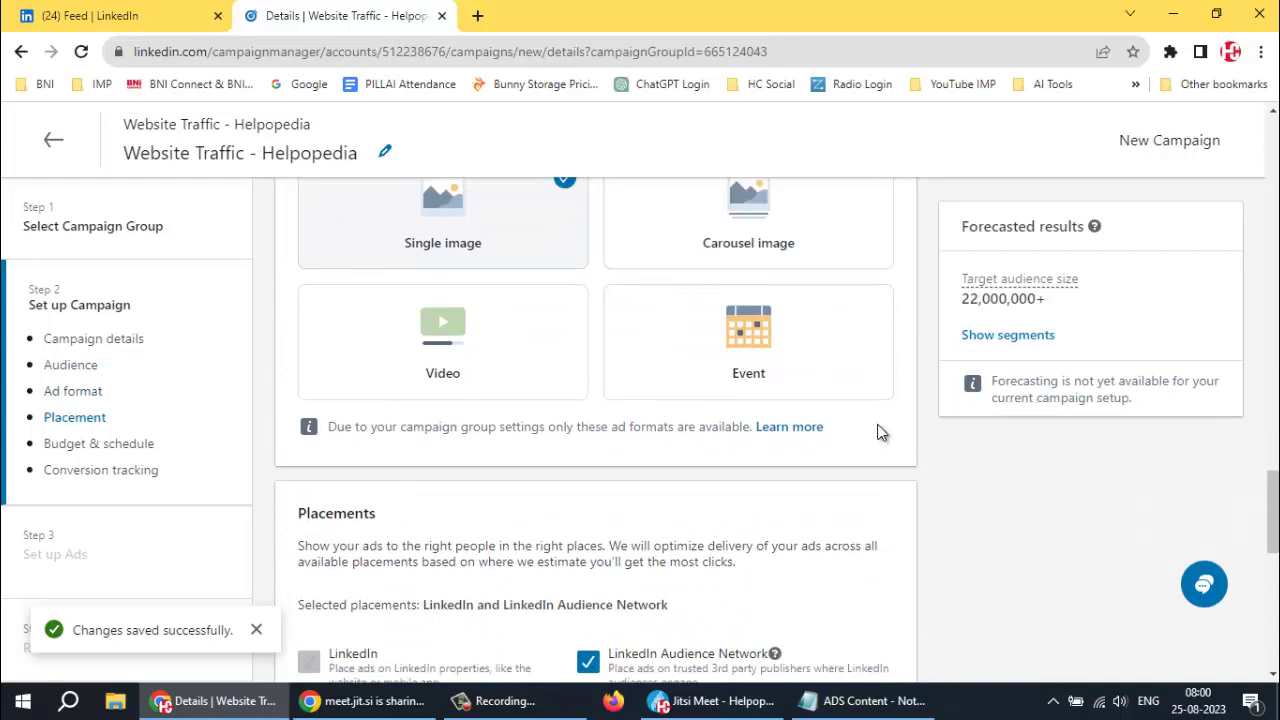
{"action": "scroll", "coordinate": [880, 434], "scroll_direction": "up", "scroll_amount": 2}
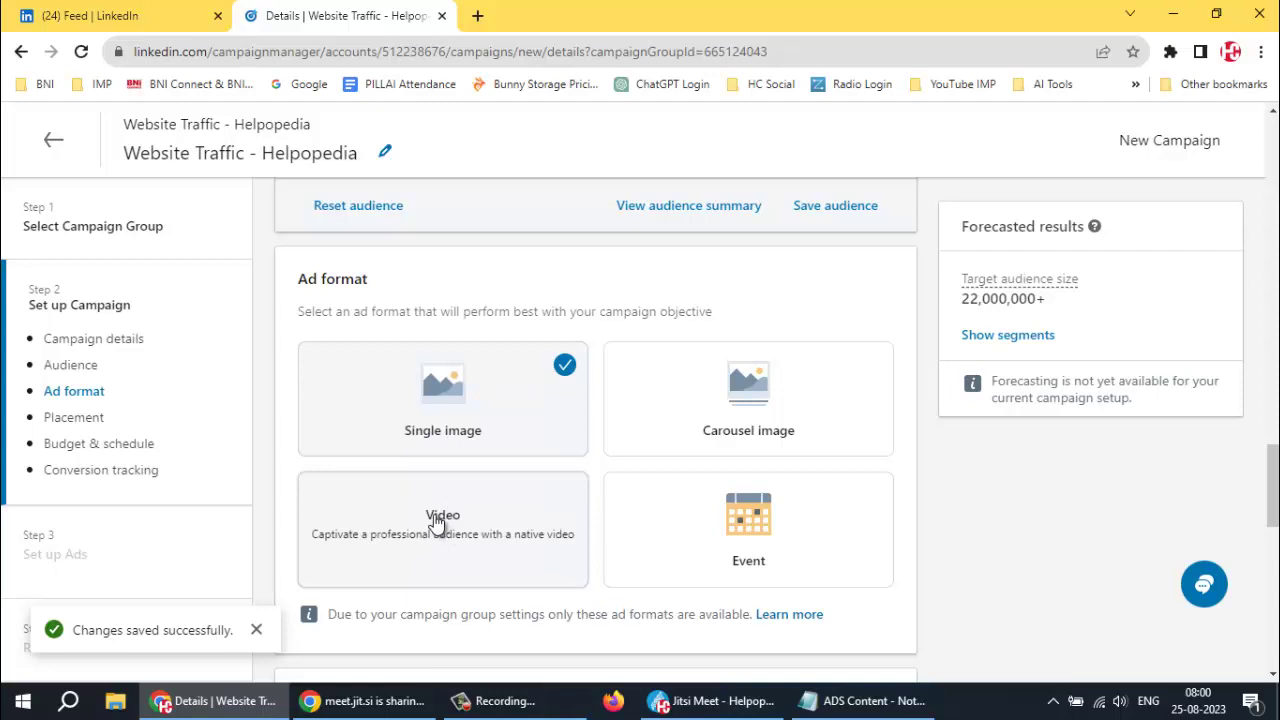
Choose the Video ad format and continue to the Set up Ads step
{"action": "left_click", "coordinate": [436, 521]}
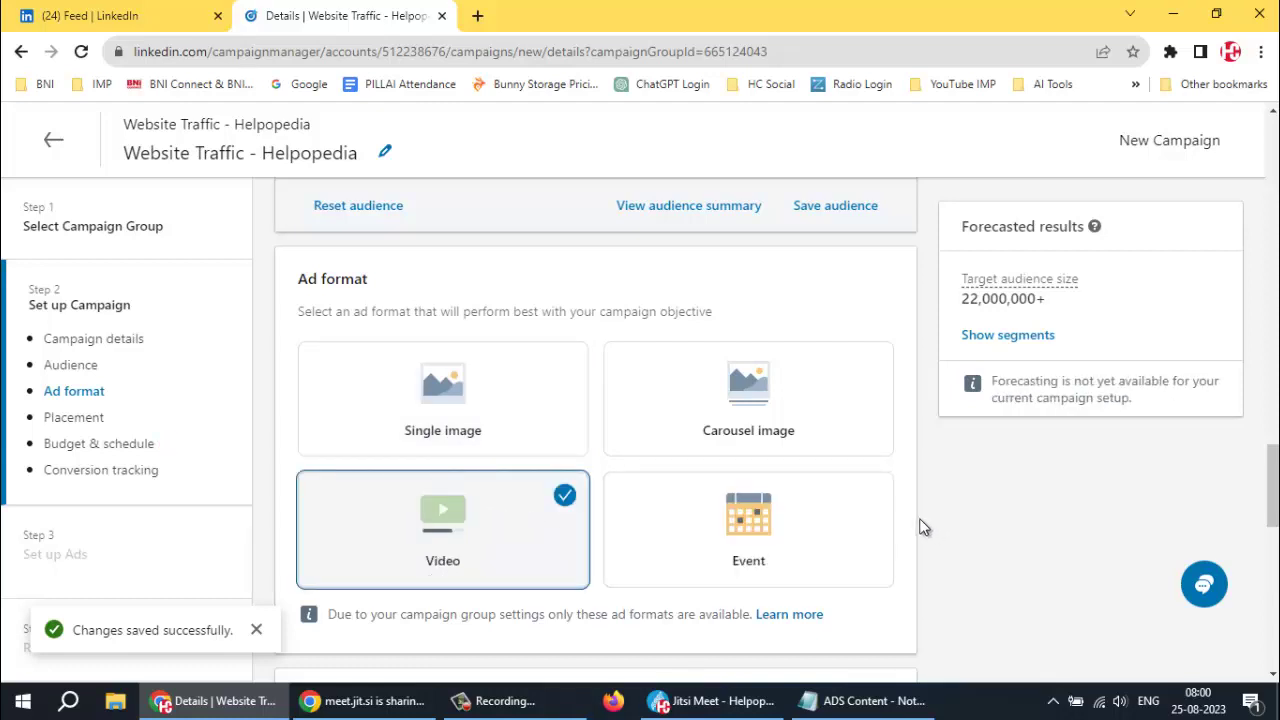
{"action": "scroll", "coordinate": [920, 528], "scroll_direction": "down", "scroll_amount": 2}
{"action": "scroll", "coordinate": [920, 525], "scroll_direction": "down", "scroll_amount": 4}
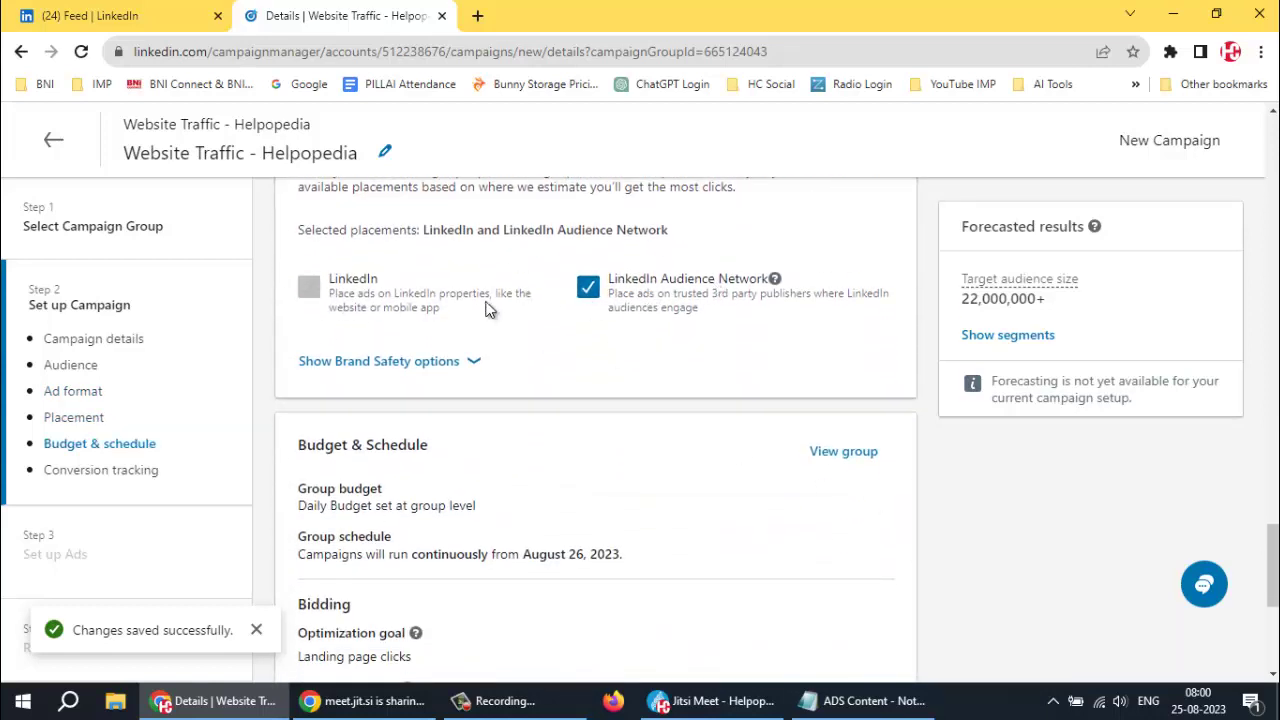
{"action": "scroll", "coordinate": [646, 370], "scroll_direction": "down", "scroll_amount": 1}
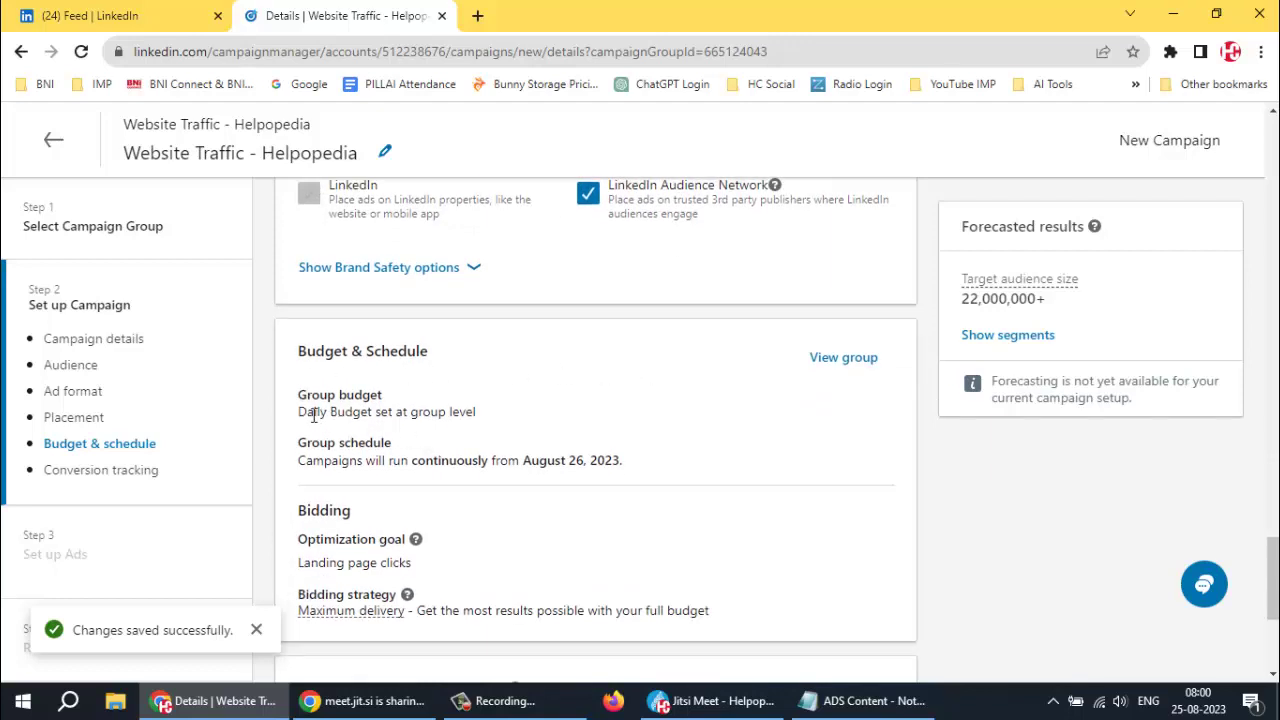
{"action": "scroll", "coordinate": [588, 428], "scroll_direction": "down", "scroll_amount": 2}
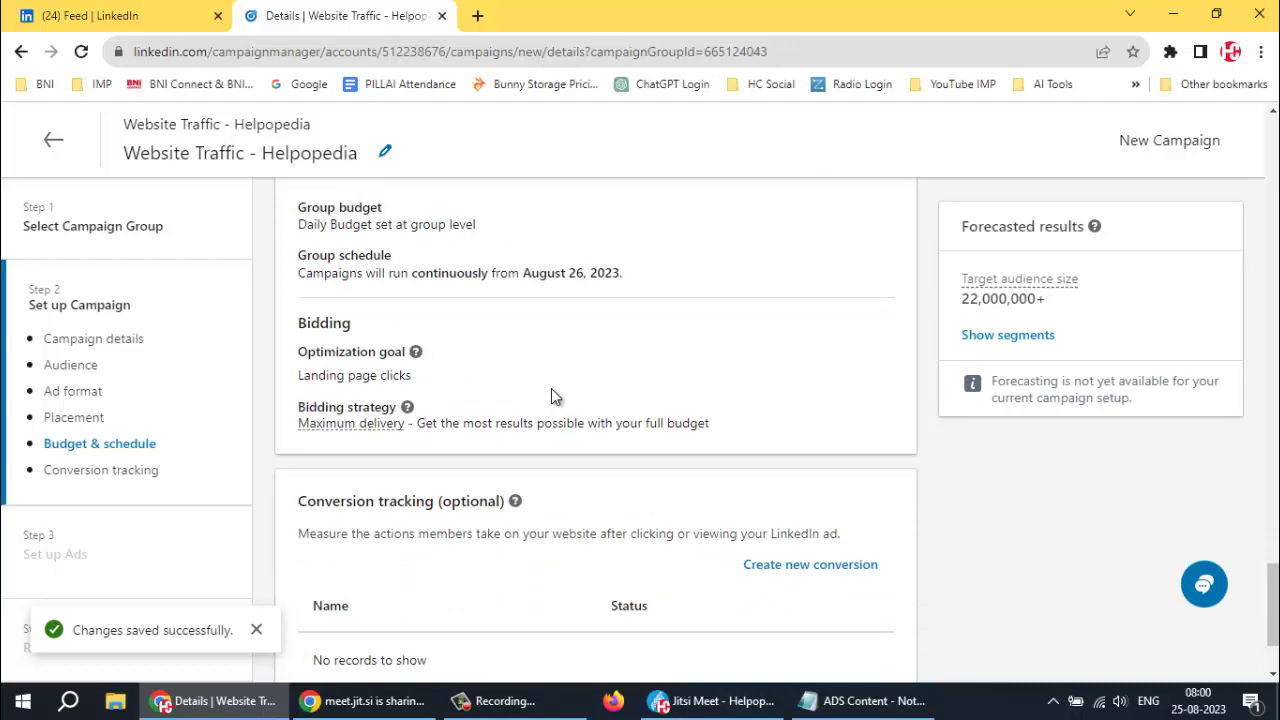
{"action": "scroll", "coordinate": [567, 371], "scroll_direction": "down", "scroll_amount": 2}
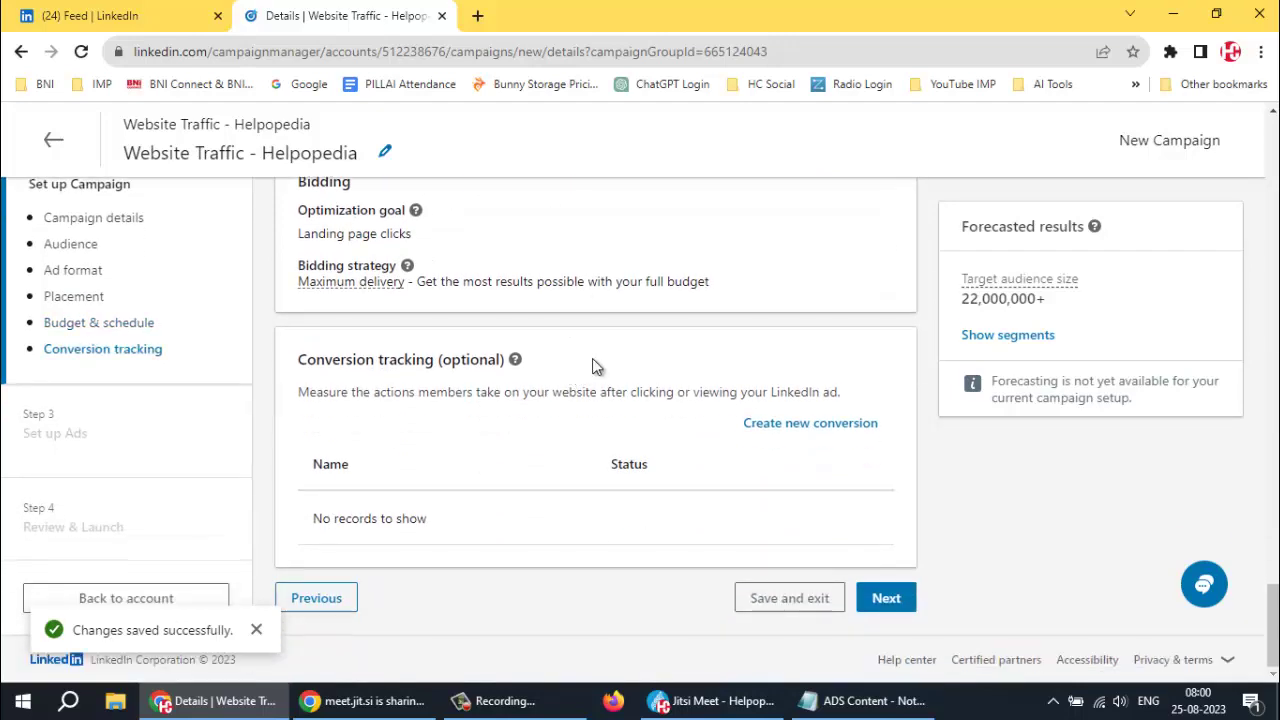
{"action": "left_click", "coordinate": [893, 600]}
Confirm saving the campaign and create a new ad named 'Website Traffic - Helpopedia'
{"action": "left_click", "coordinate": [990, 549]}
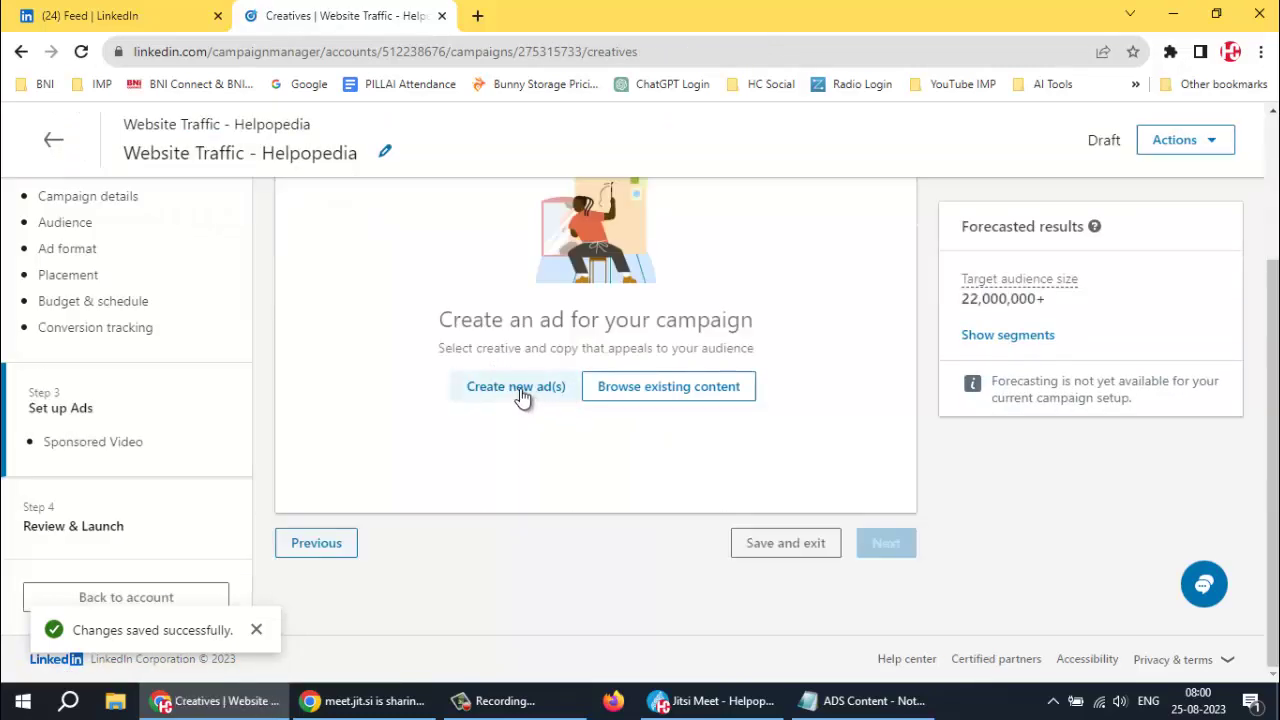
{"action": "left_click", "coordinate": [520, 392]}
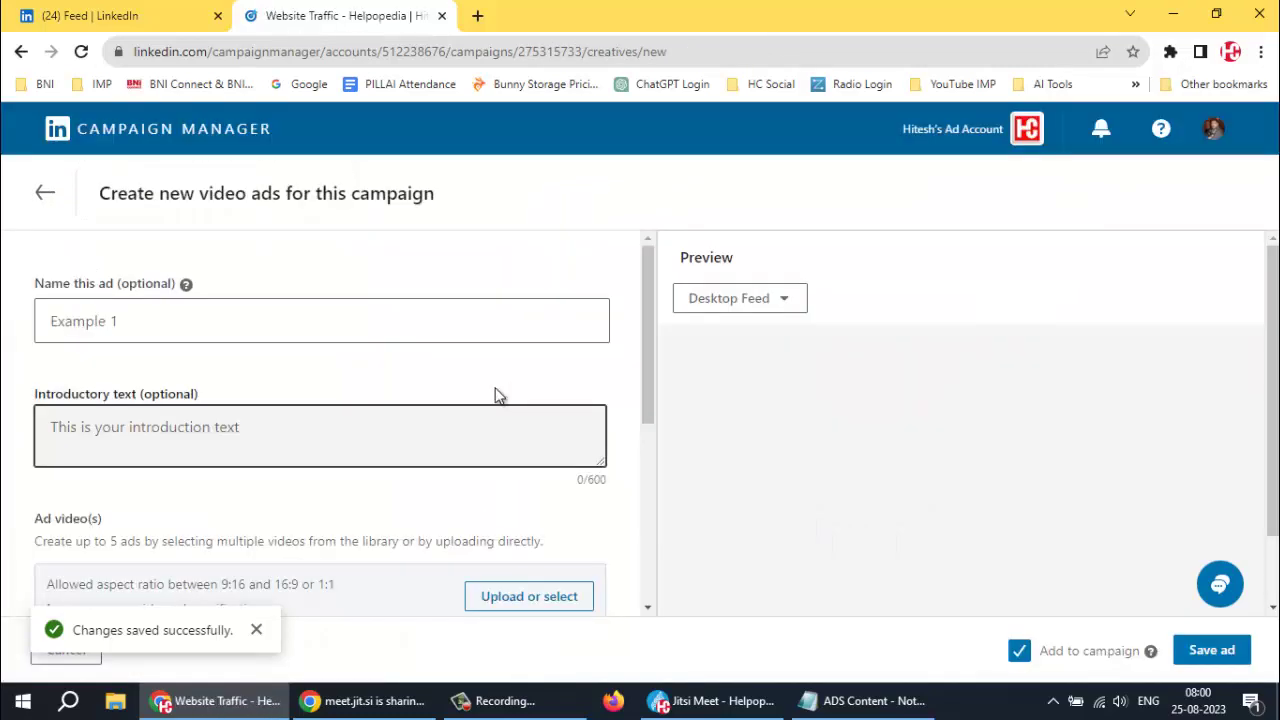
{"action": "left_click", "coordinate": [139, 318]}
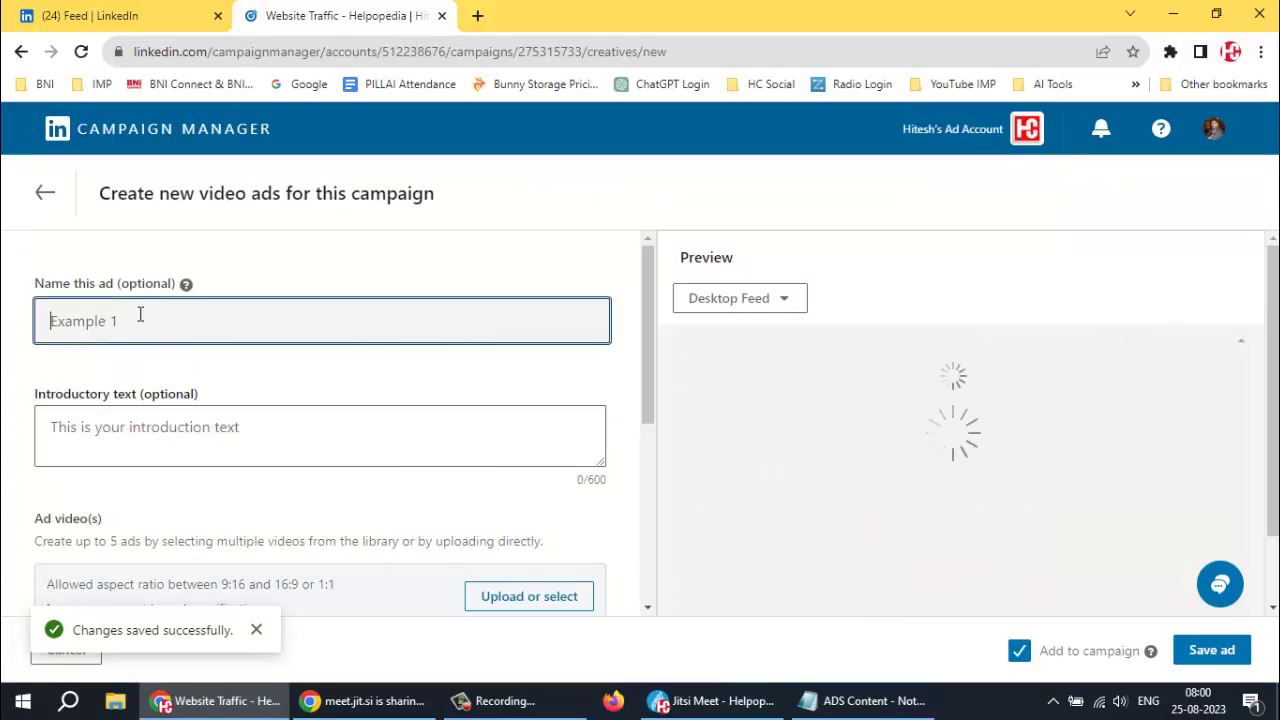
{"action": "type", "text": "Website Traffic - He"}
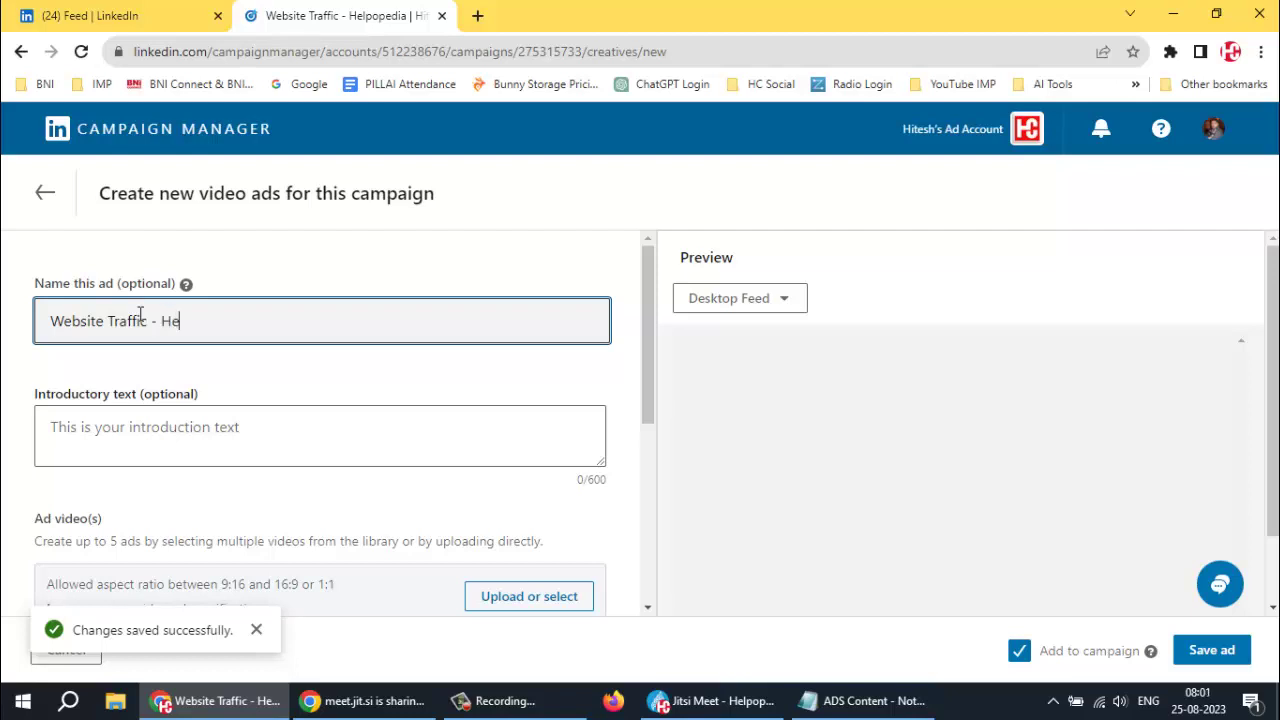
{"action": "type", "text": "lpopedia"}
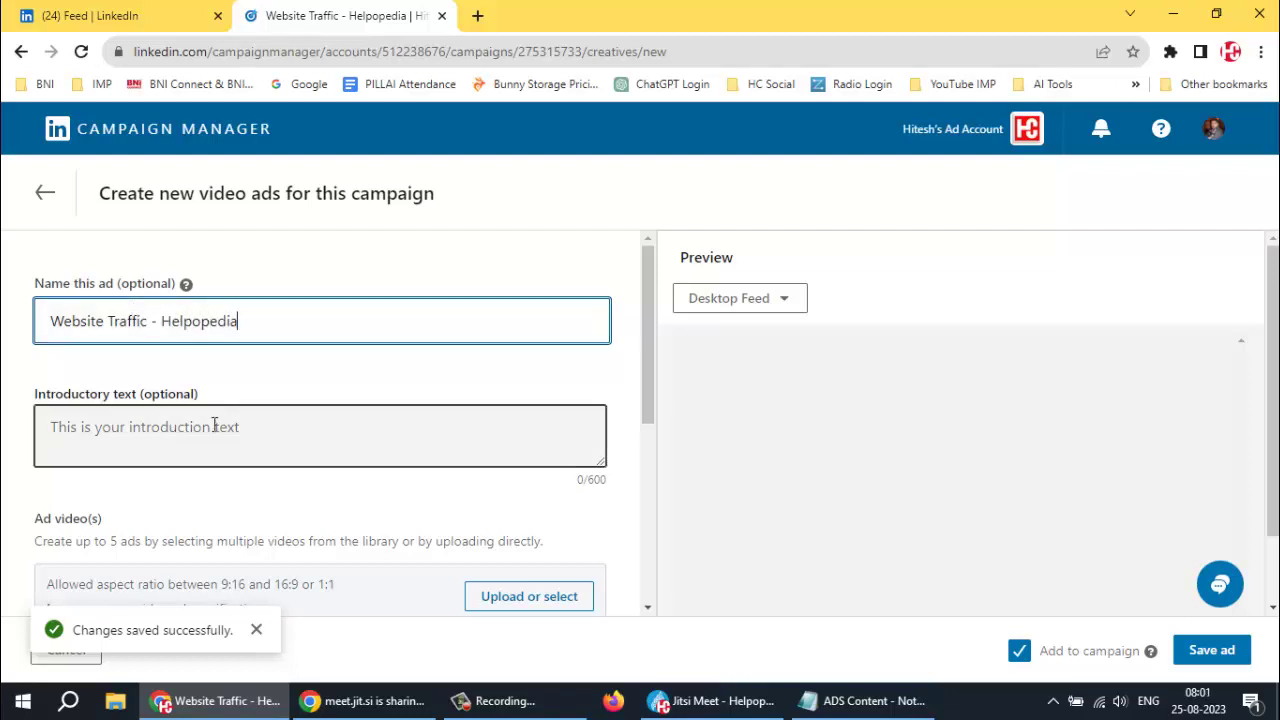
{"action": "left_click", "coordinate": [150, 436]}
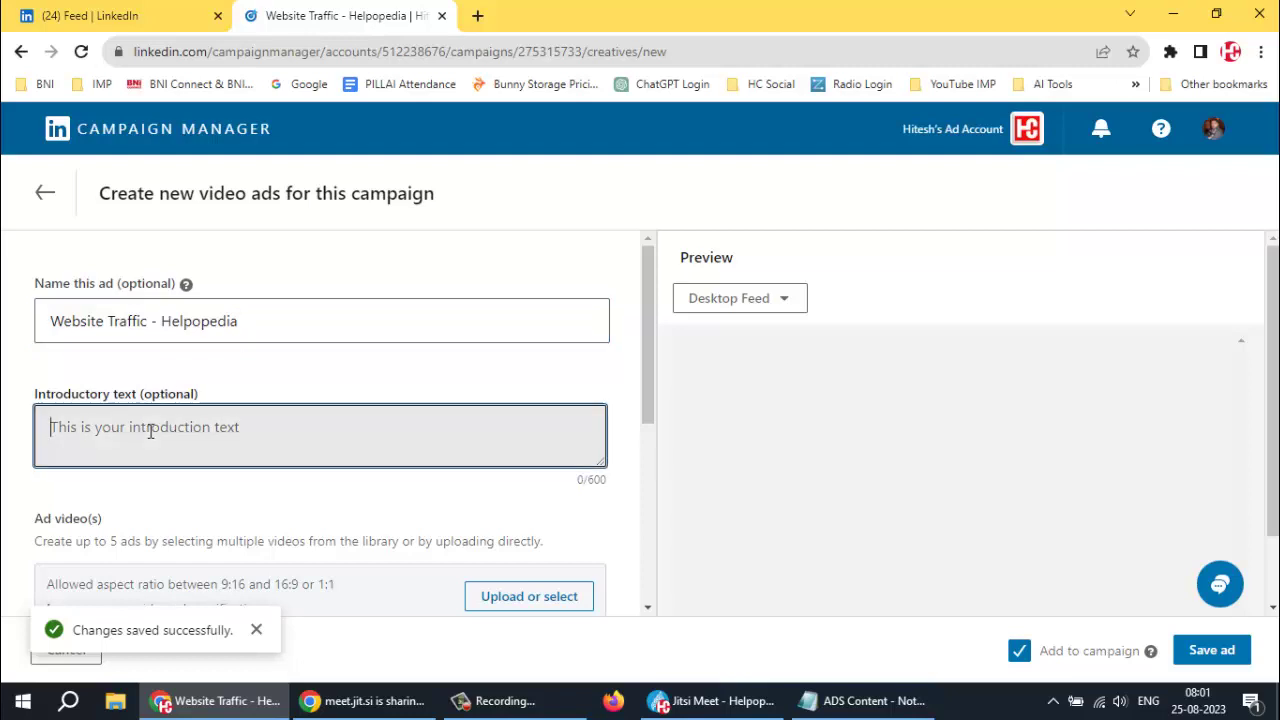
Paste the 'Excellent Opportunity to Kick-Start your Career in Digital Marketing.' line into the introductory text
{"action": "left_click", "coordinate": [860, 700]}
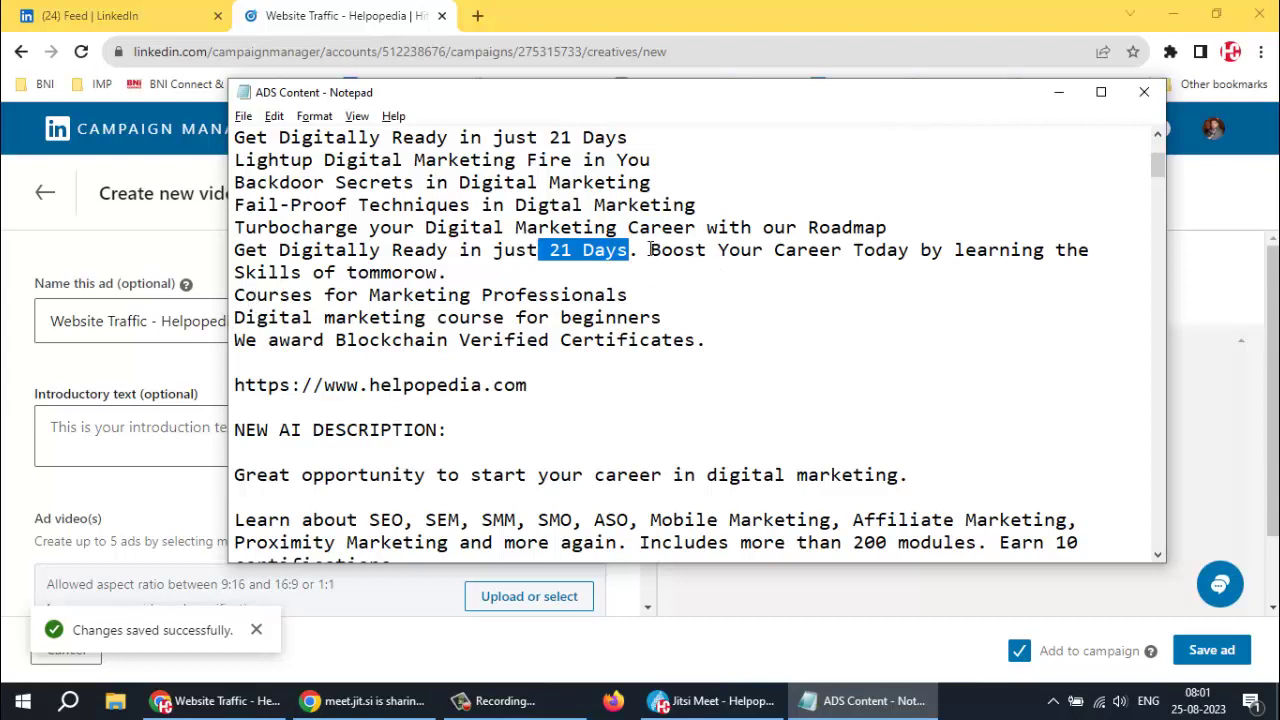
{"action": "scroll", "coordinate": [672, 249], "scroll_direction": "down", "scroll_amount": 1}
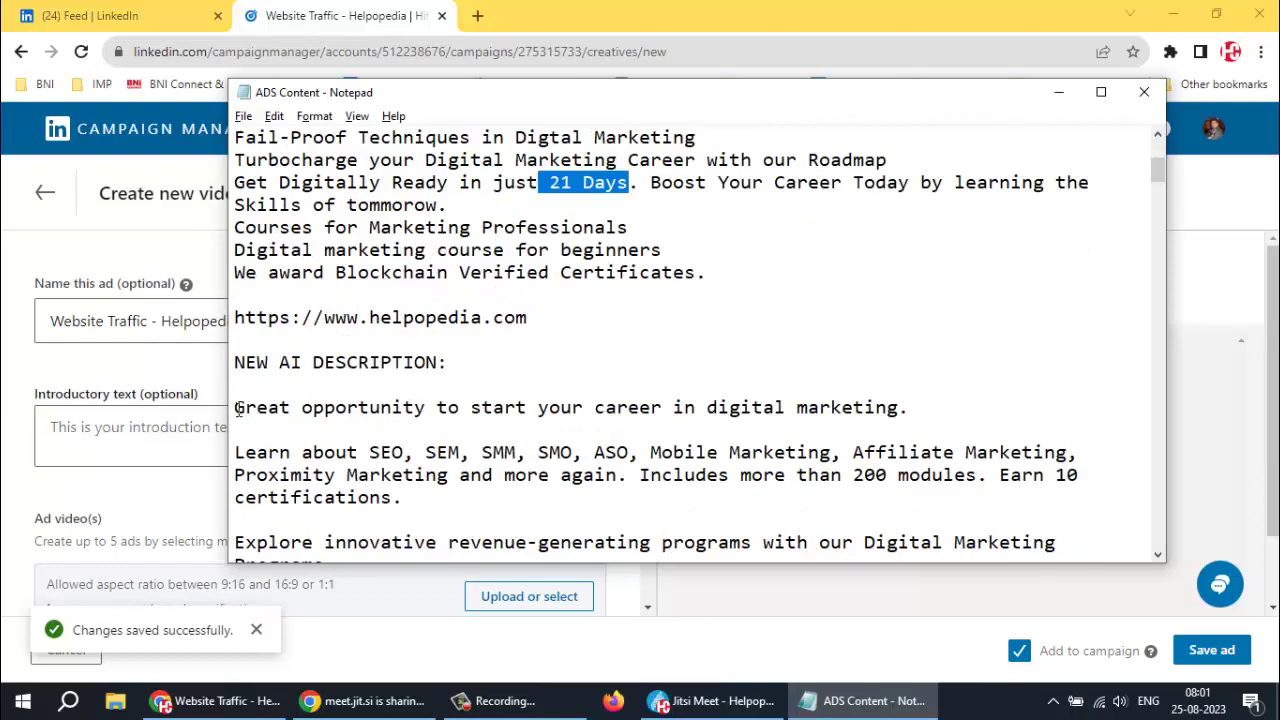
{"action": "scroll", "coordinate": [268, 414], "scroll_direction": "down", "scroll_amount": 12}
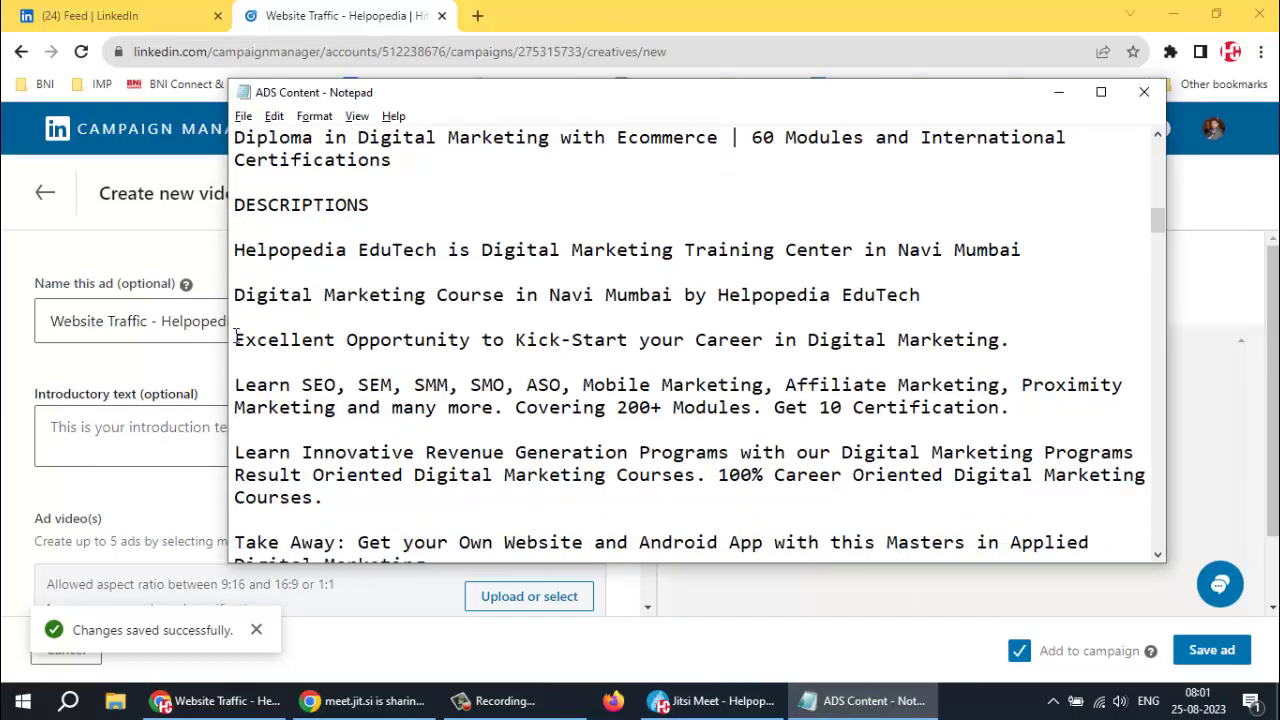
{"action": "left_click_drag", "start_coordinate": [270, 333], "coordinate": [1003, 340]}
{"action": "key", "text": "ctrl+c"}
{"action": "left_click", "coordinate": [108, 320]}
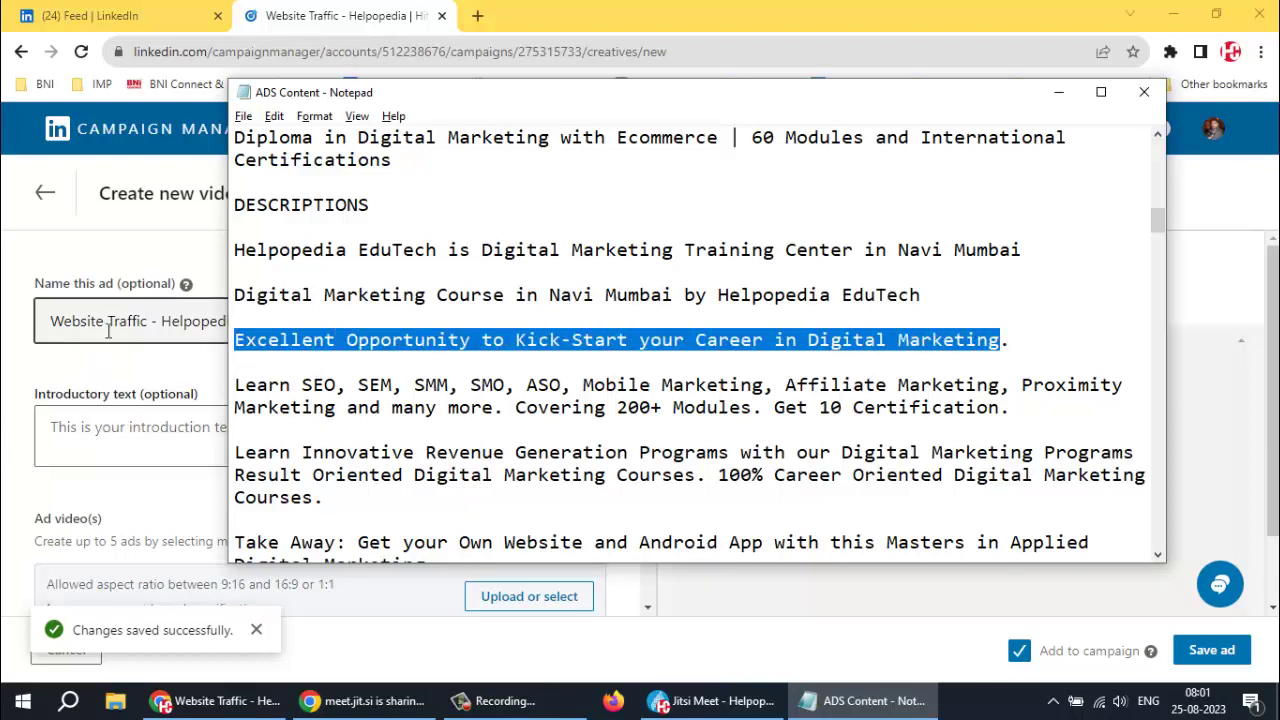
{"action": "left_click", "coordinate": [120, 430]}
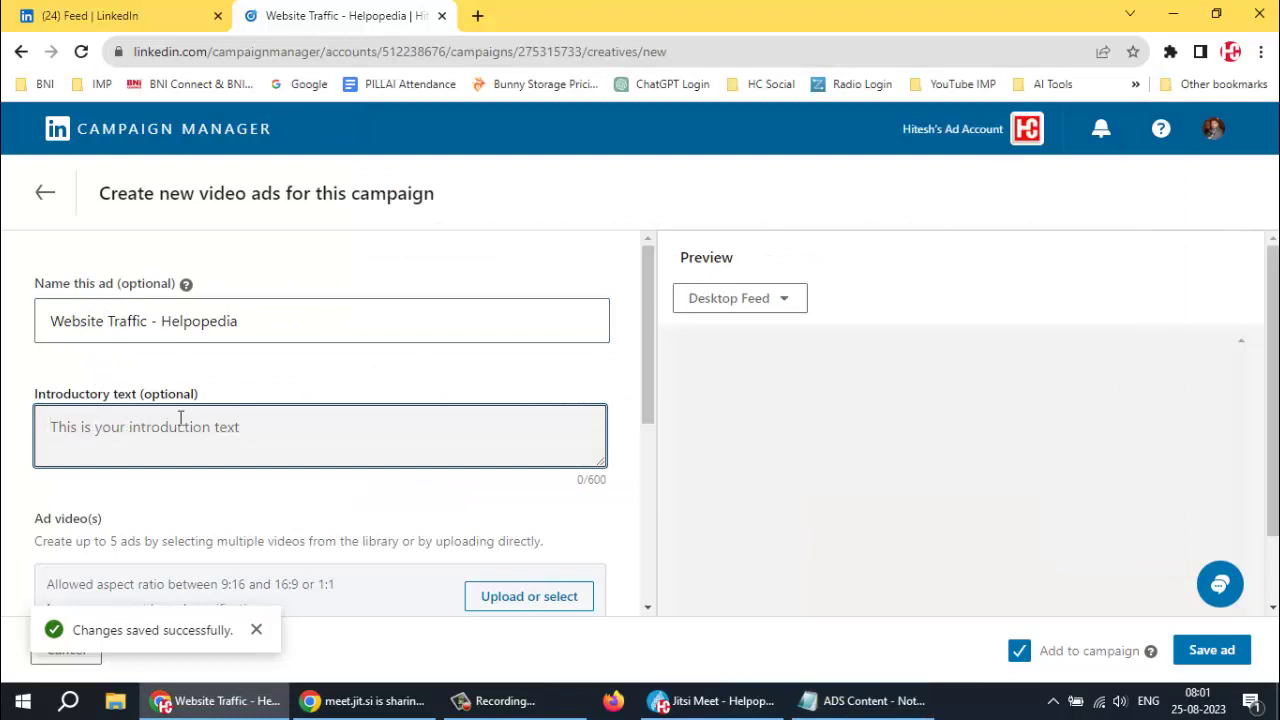
{"action": "key", "text": "ctrl+v"}
Append the revenue-generation programs paragraph from the ADS Content notes to the introductory text
{"action": "key", "text": "alt+Tab"}
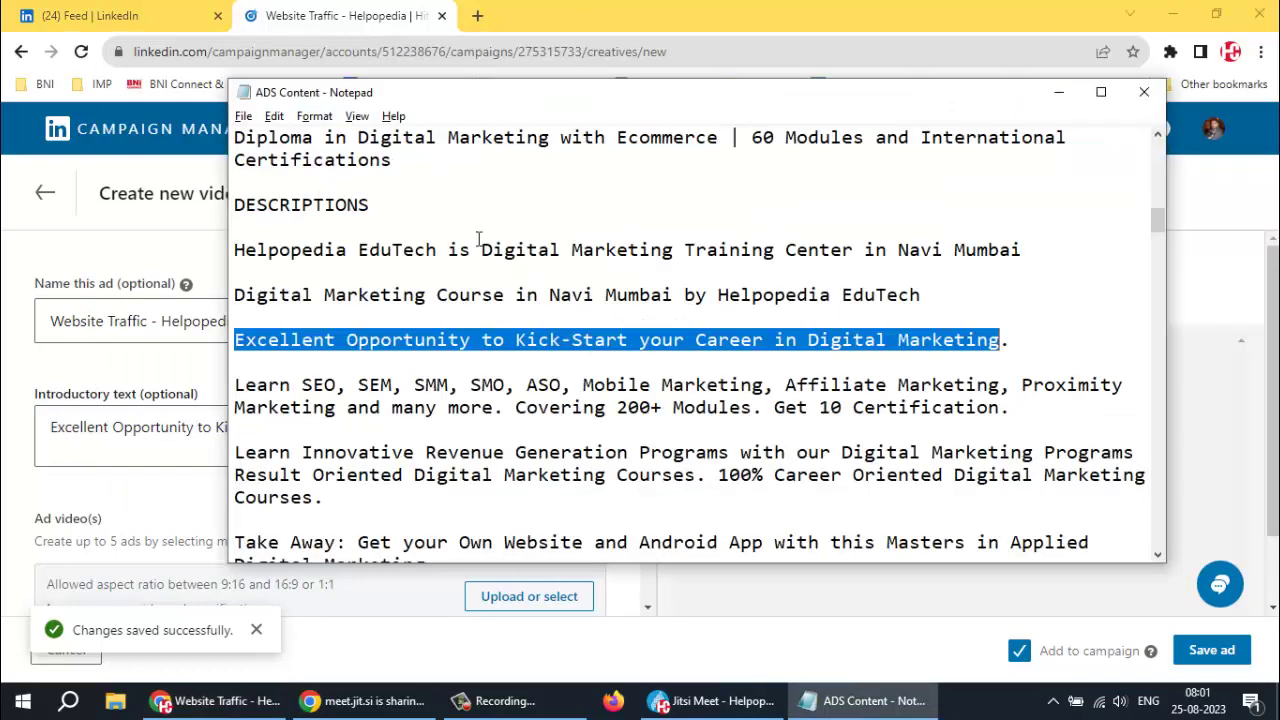
{"action": "scroll", "coordinate": [345, 372], "scroll_direction": "down", "scroll_amount": 3}
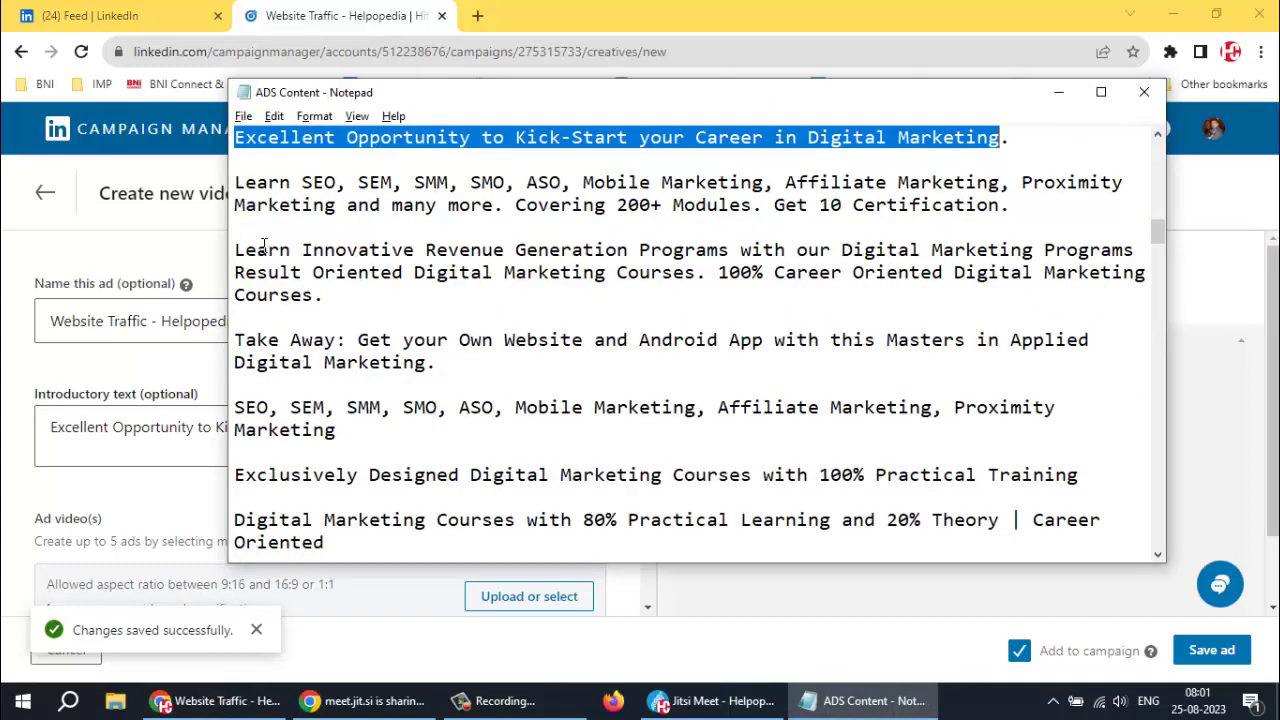
{"action": "left_click_drag", "start_coordinate": [234, 250], "coordinate": [322, 294]}
{"action": "key", "text": "alt+Tab"}
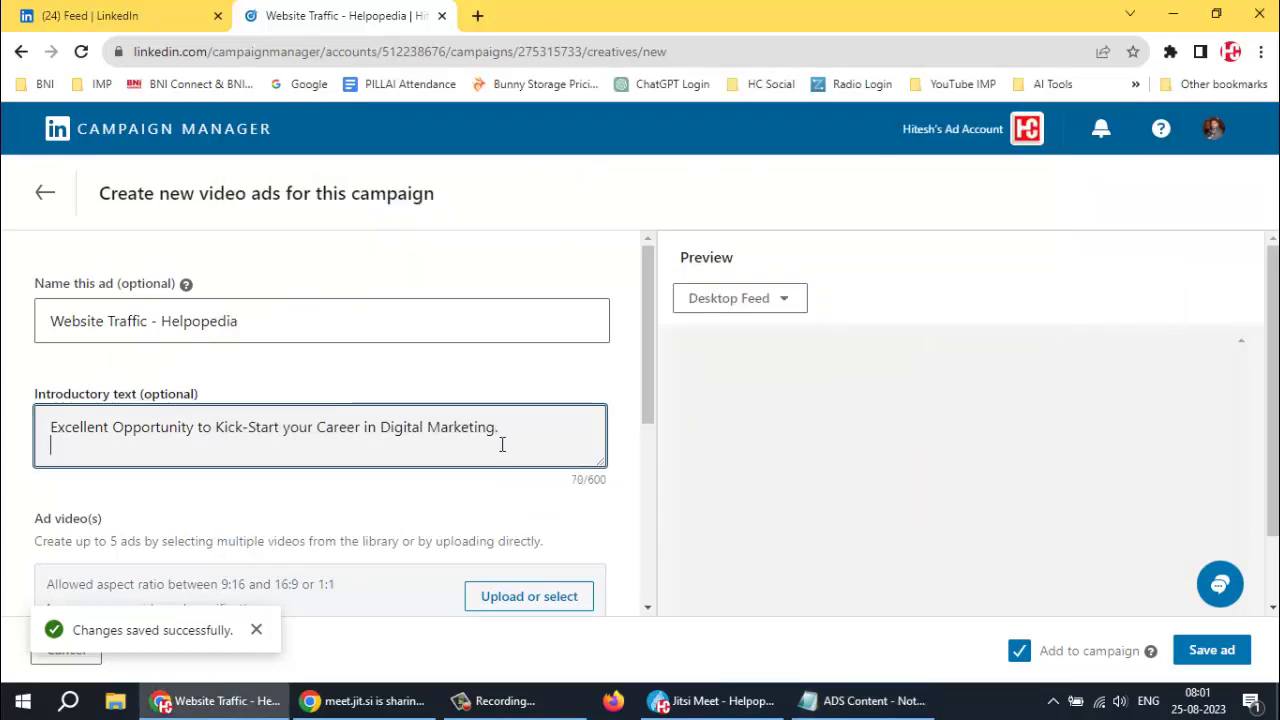
{"action": "key", "text": "ctrl+v"}
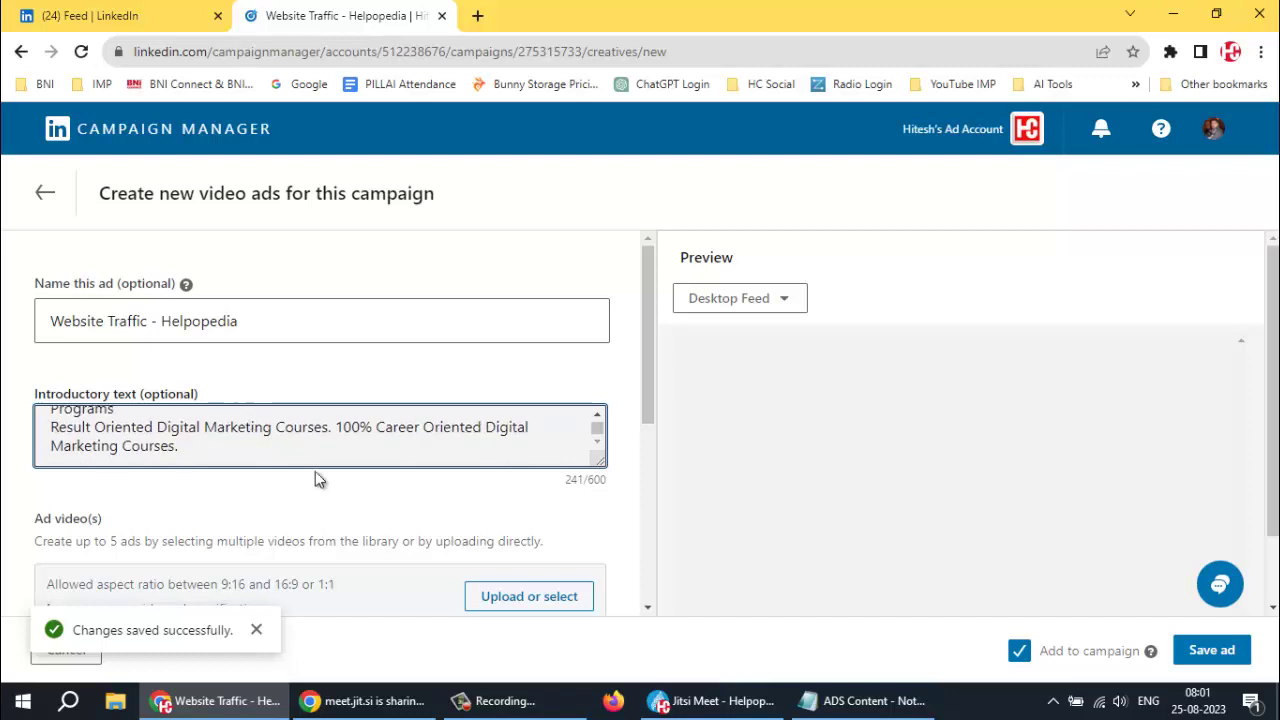
Start a new video upload from the ad's Video Library
{"action": "scroll", "coordinate": [315, 477], "scroll_direction": "down", "scroll_amount": 3}
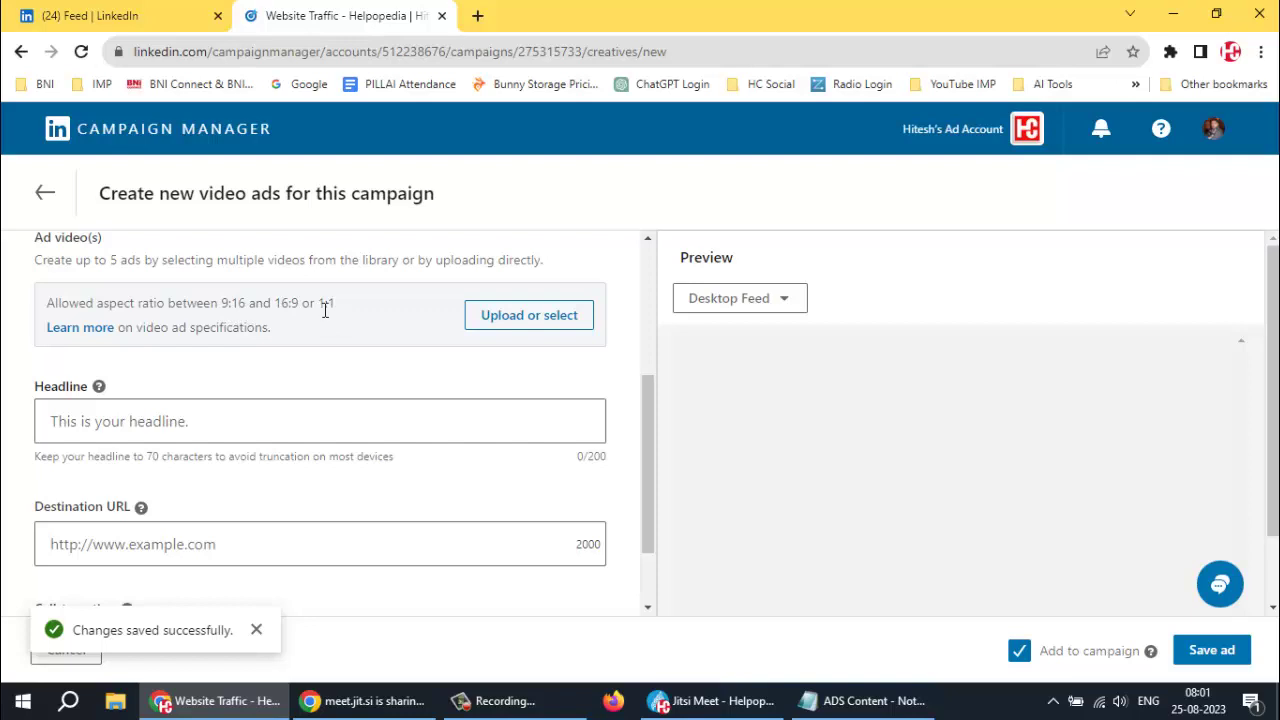
{"action": "left_click", "coordinate": [504, 314]}
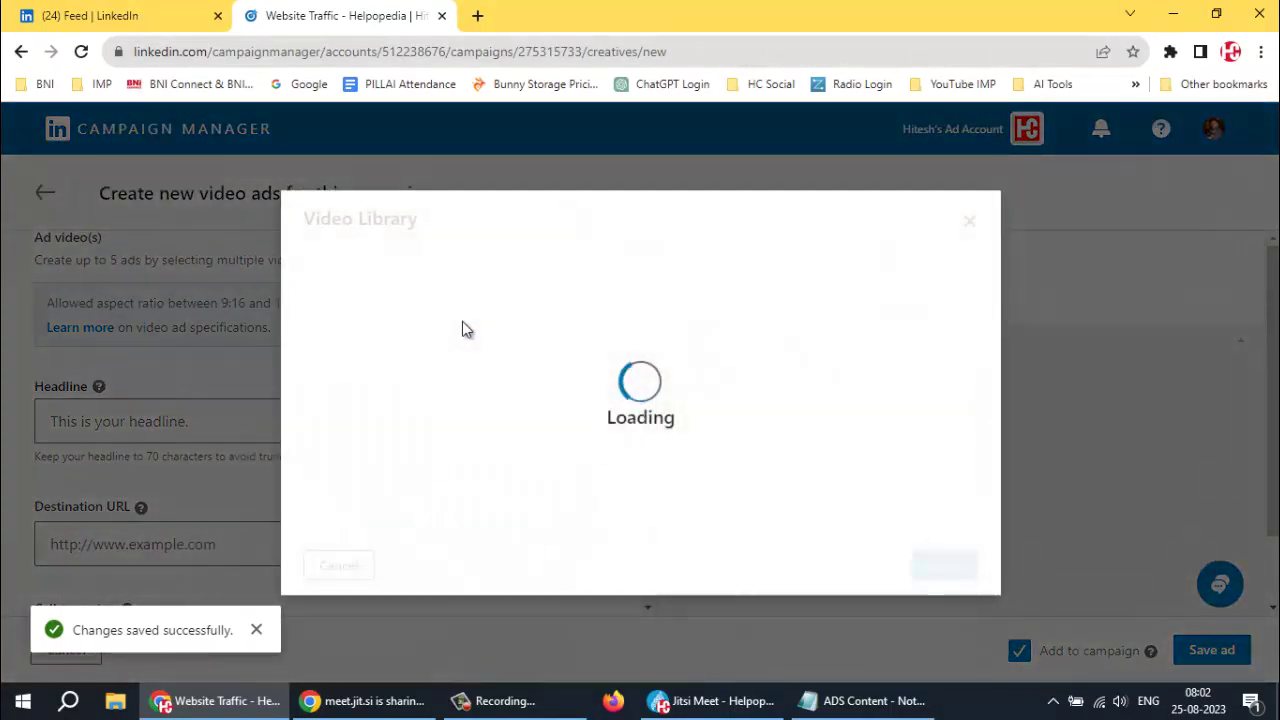
{"action": "left_click", "coordinate": [571, 256]}
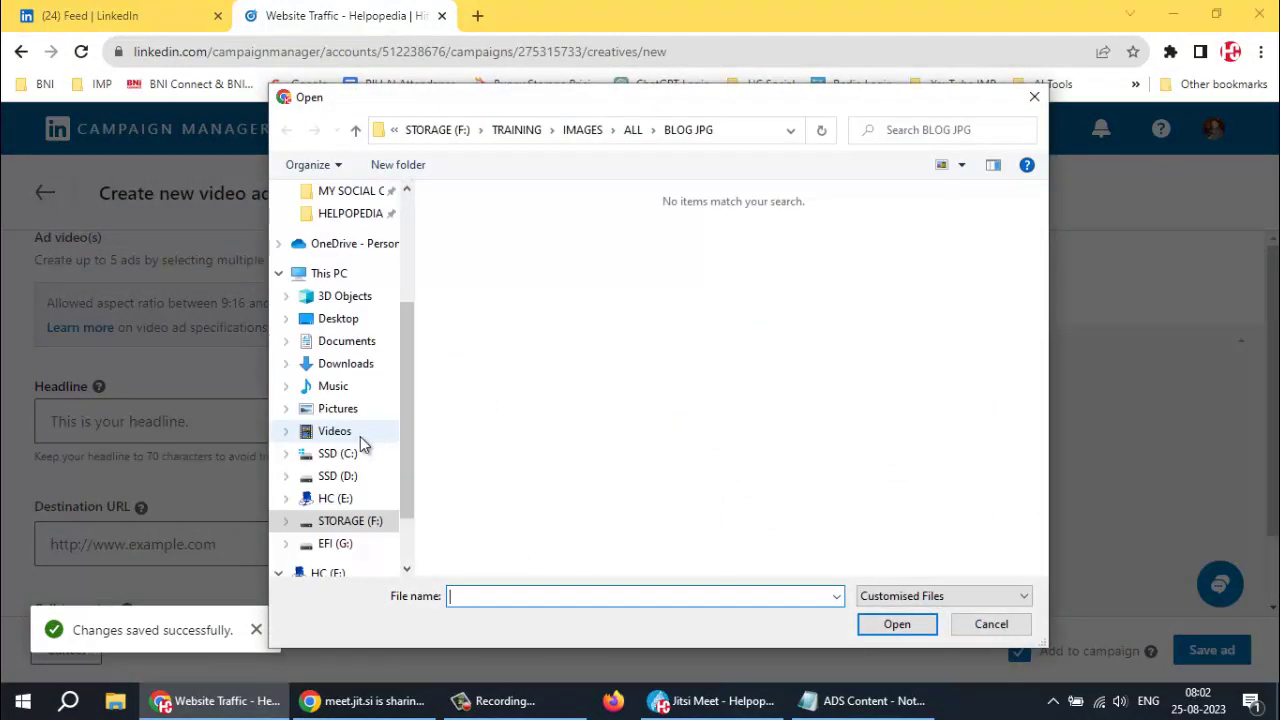
Select Helpopedia 1 in the Videos folder on the STORAGE (F:) drive
{"action": "left_click", "coordinate": [318, 431]}
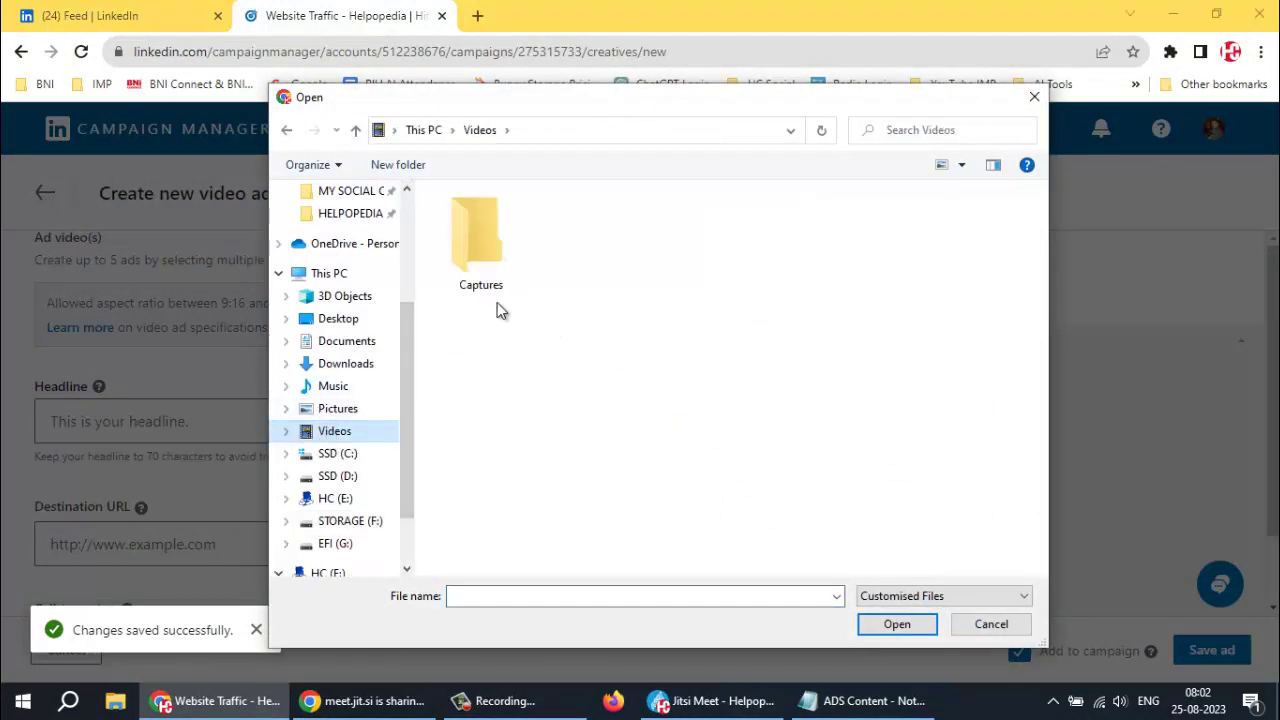
{"action": "left_click", "coordinate": [348, 524]}
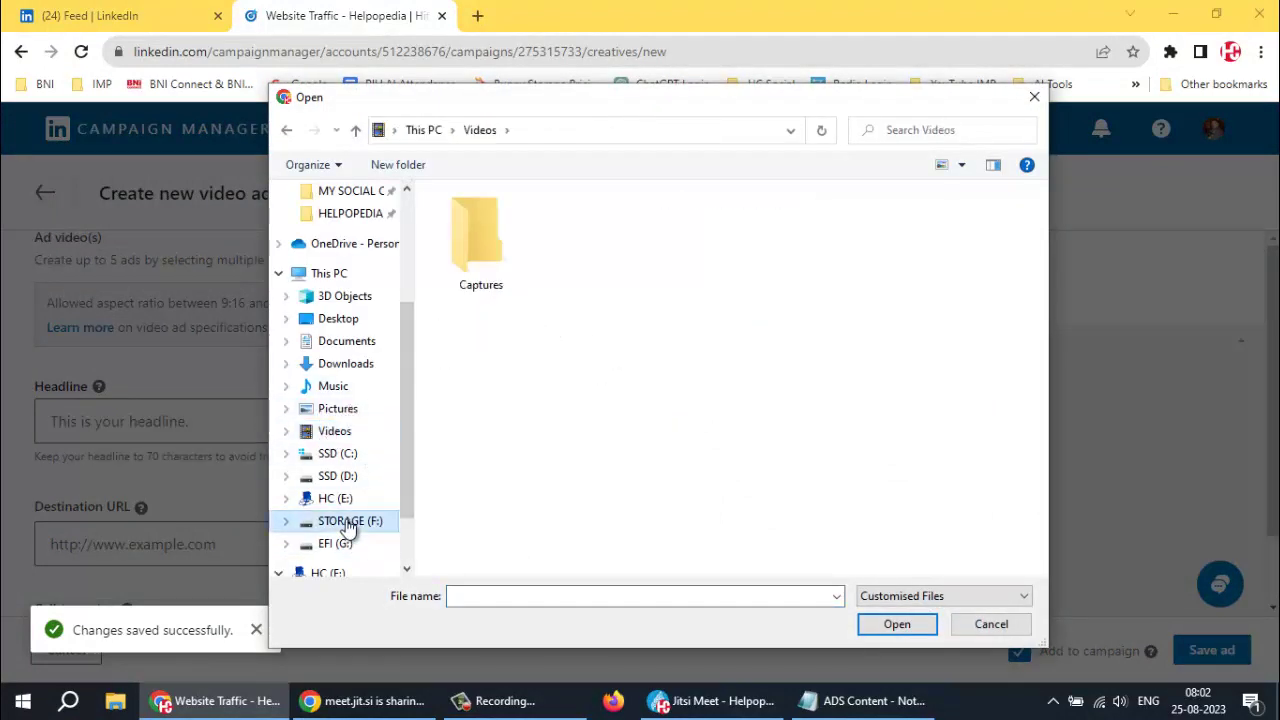
{"action": "scroll", "coordinate": [552, 292], "scroll_direction": "down", "scroll_amount": 1}
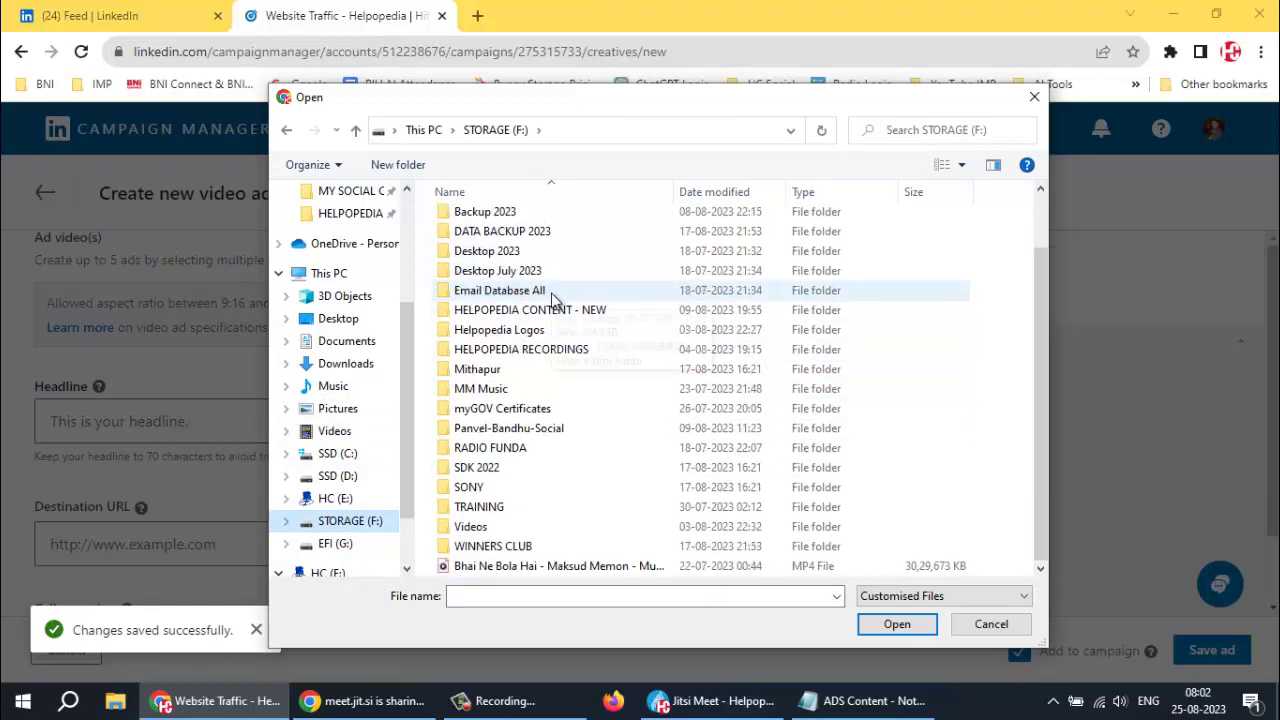
{"action": "double_click", "coordinate": [470, 526]}
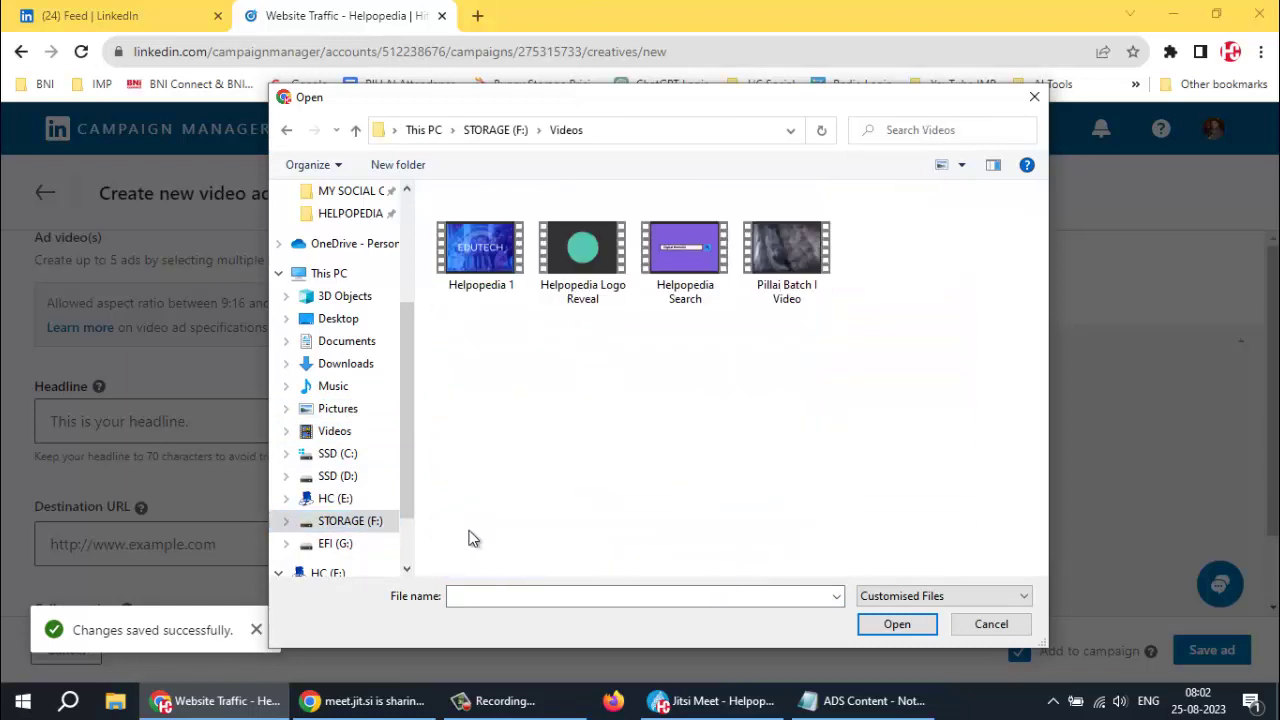
{"action": "left_click", "coordinate": [492, 277]}
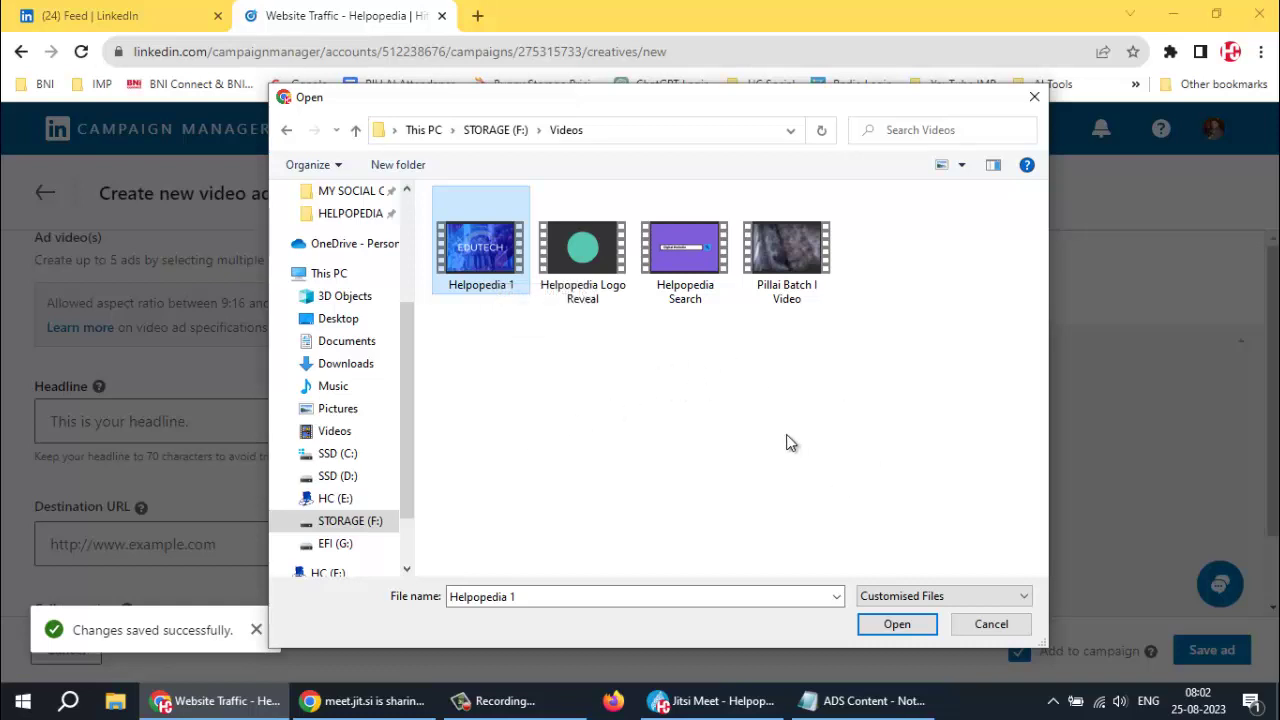
Upload Helpopedia 1.mp4 to the Video Library and begin a custom thumbnail upload
{"action": "left_click", "coordinate": [911, 626]}
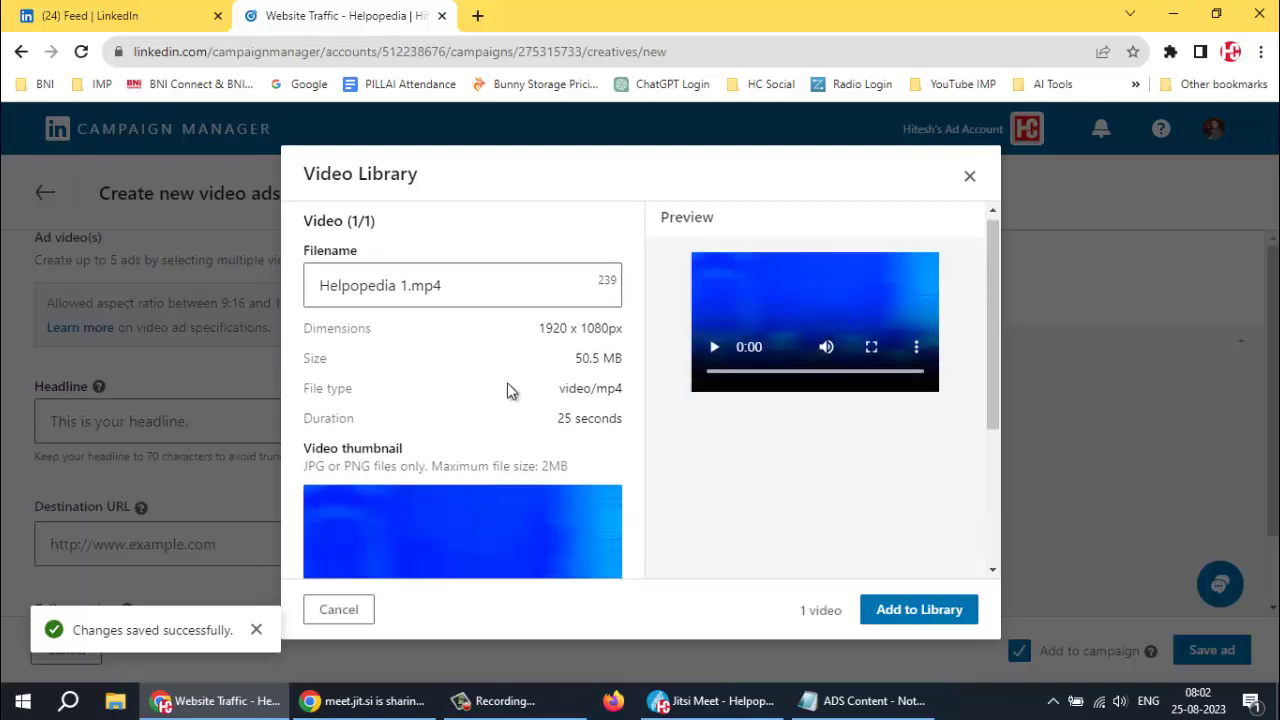
{"action": "scroll", "coordinate": [507, 390], "scroll_direction": "down", "scroll_amount": 1}
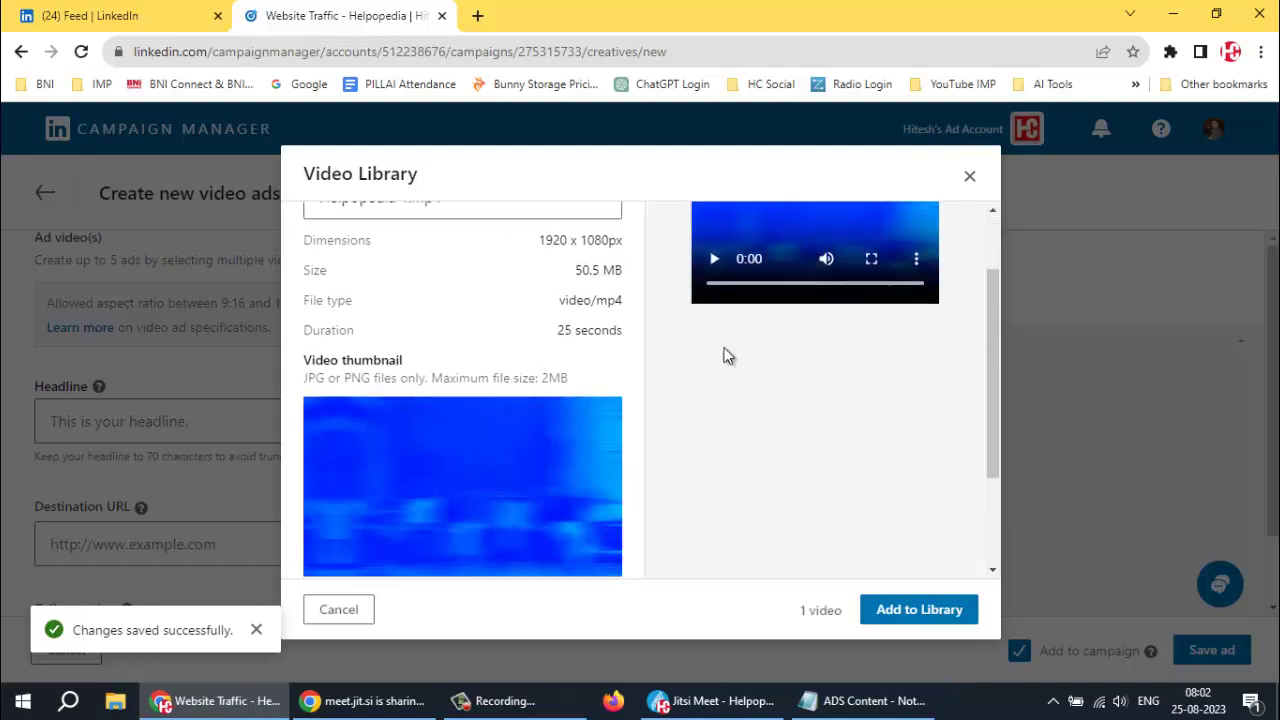
{"action": "scroll", "coordinate": [487, 305], "scroll_direction": "down", "scroll_amount": 1}
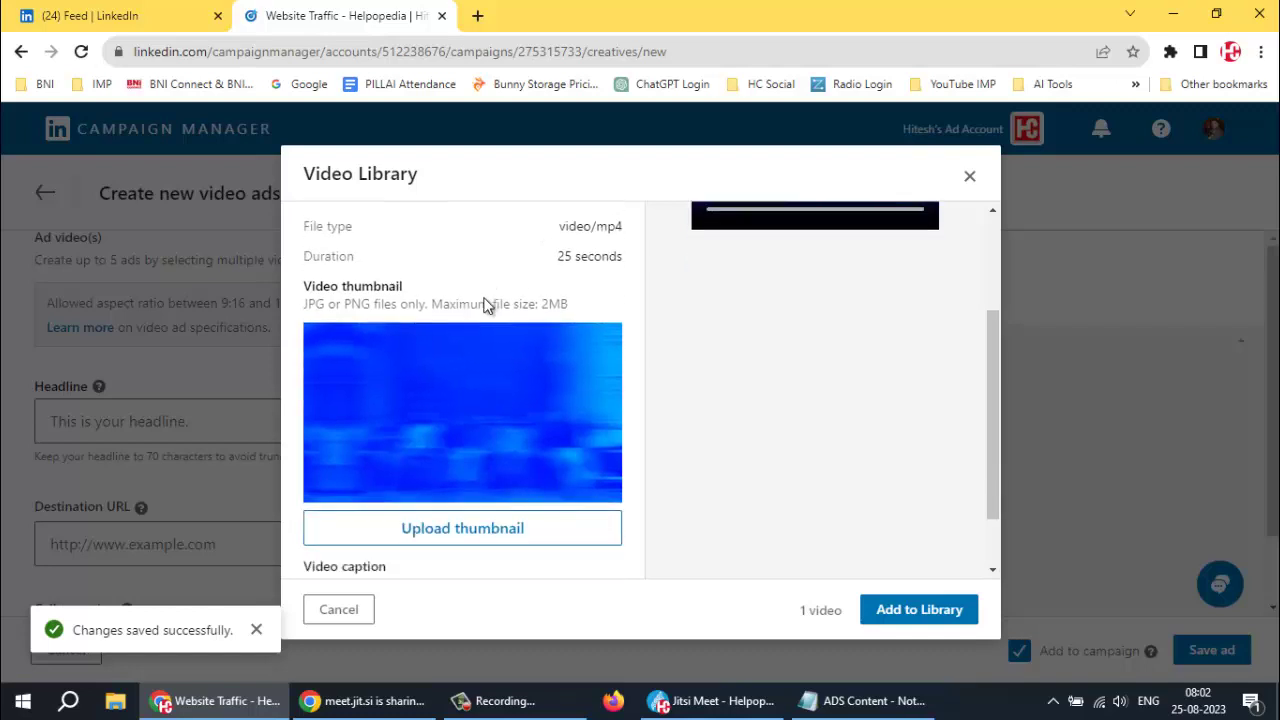
{"action": "scroll", "coordinate": [485, 308], "scroll_direction": "down", "scroll_amount": 1}
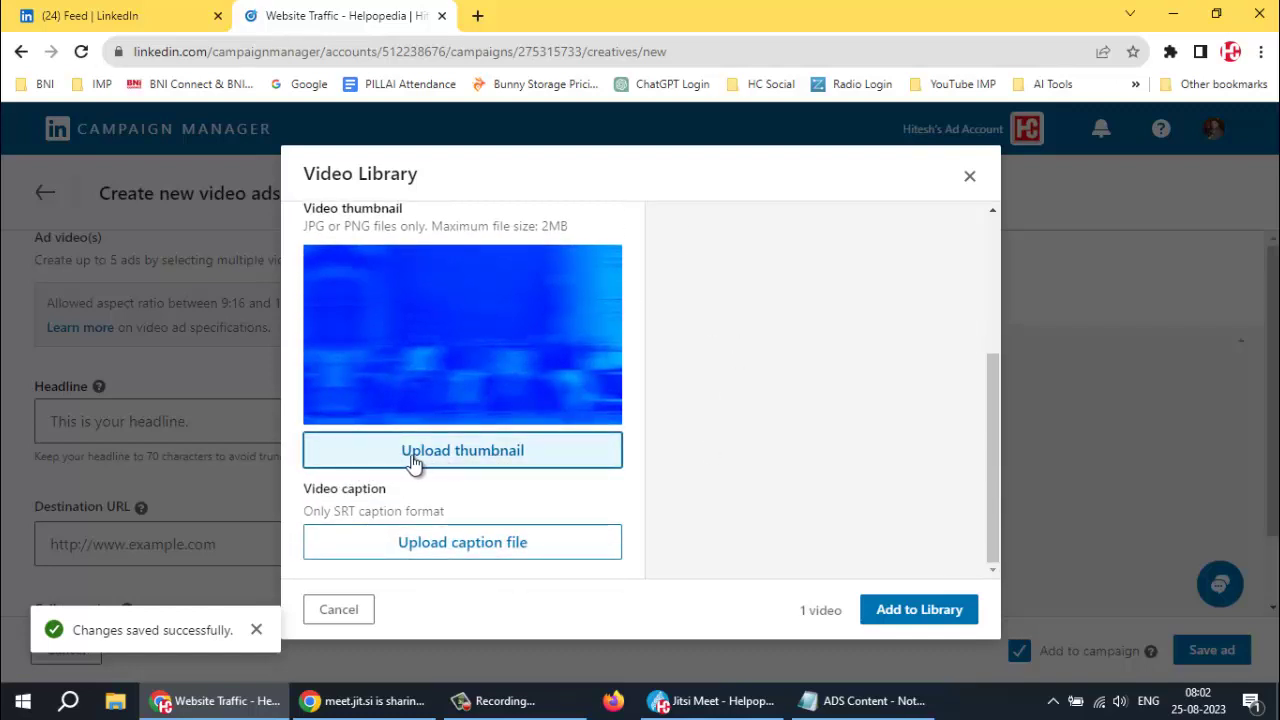
{"action": "left_click", "coordinate": [500, 464]}
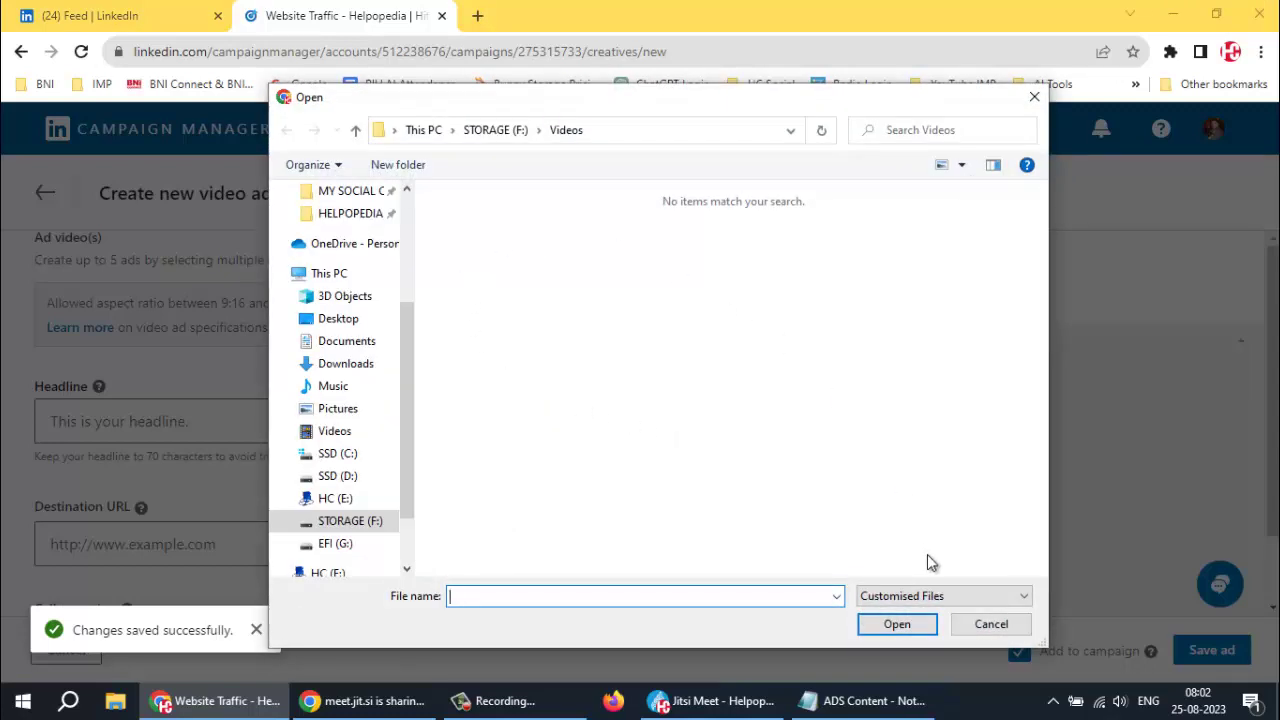
Reopen the thumbnail file picker and browse the TRAINING folder as medium icons
{"action": "left_click", "coordinate": [986, 626]}
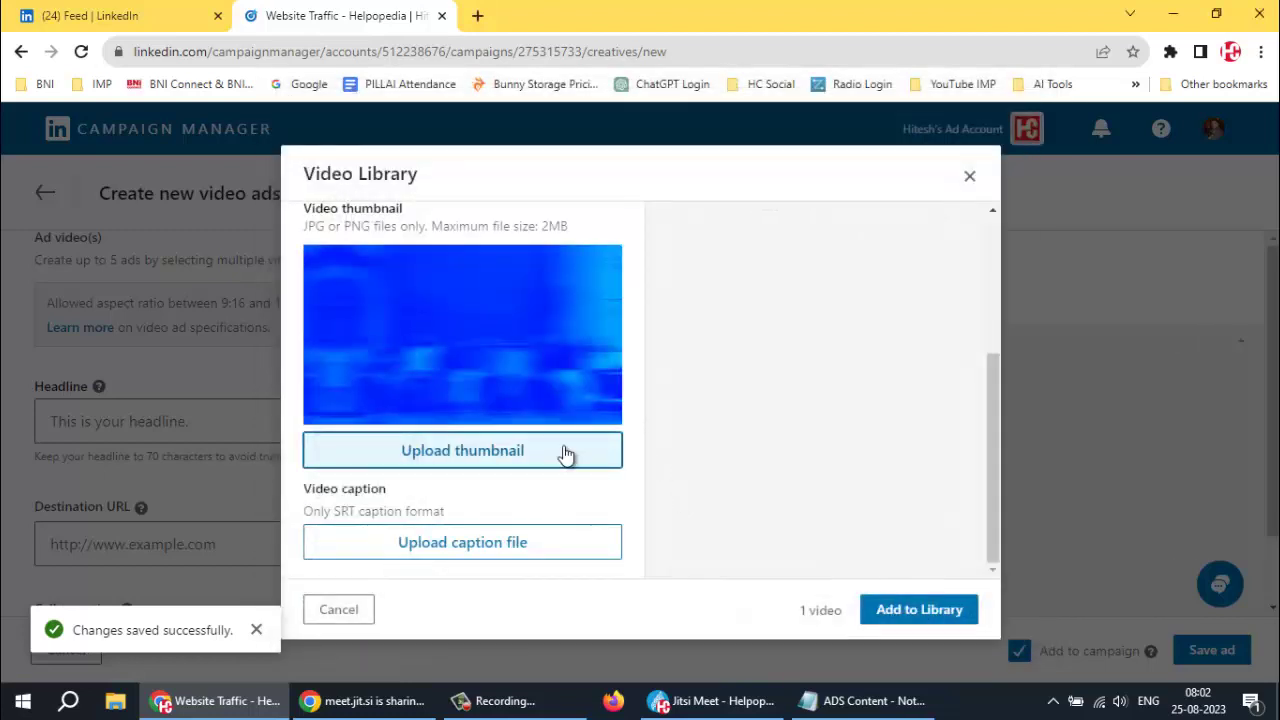
{"action": "left_click", "coordinate": [460, 458]}
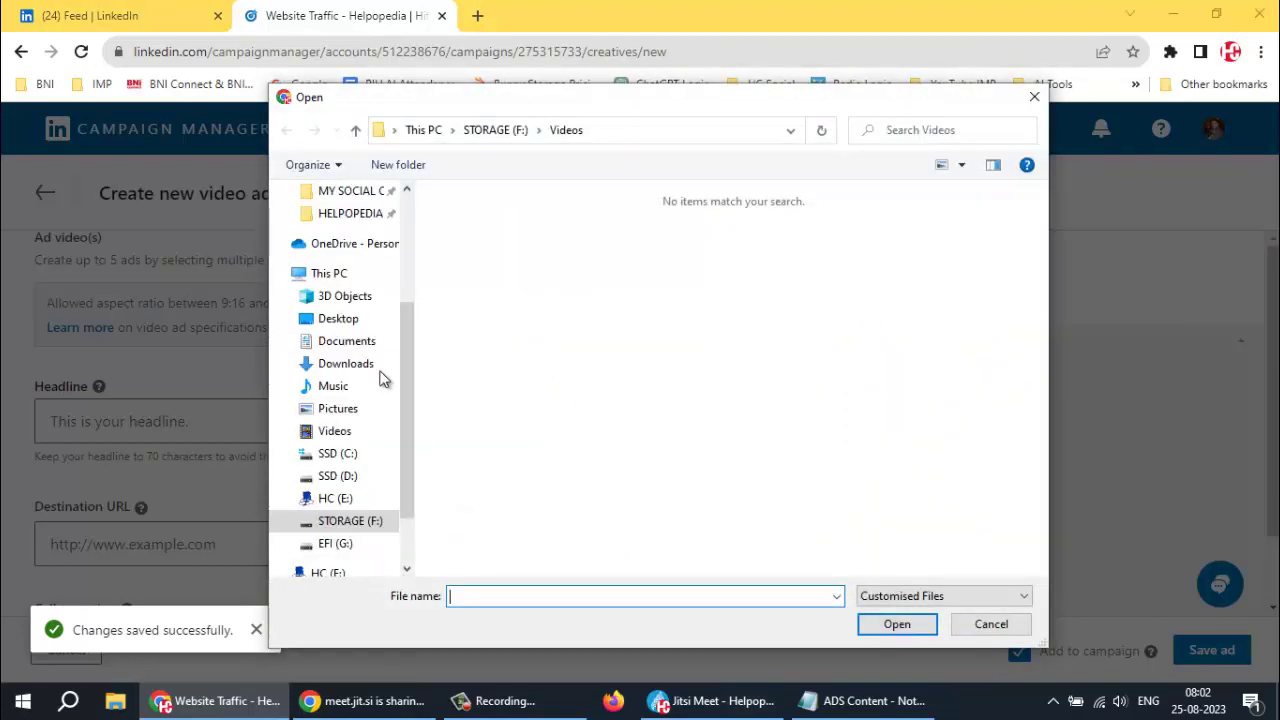
{"action": "scroll", "coordinate": [355, 410], "scroll_direction": "up", "scroll_amount": 1}
{"action": "scroll", "coordinate": [342, 480], "scroll_direction": "up", "scroll_amount": 1}
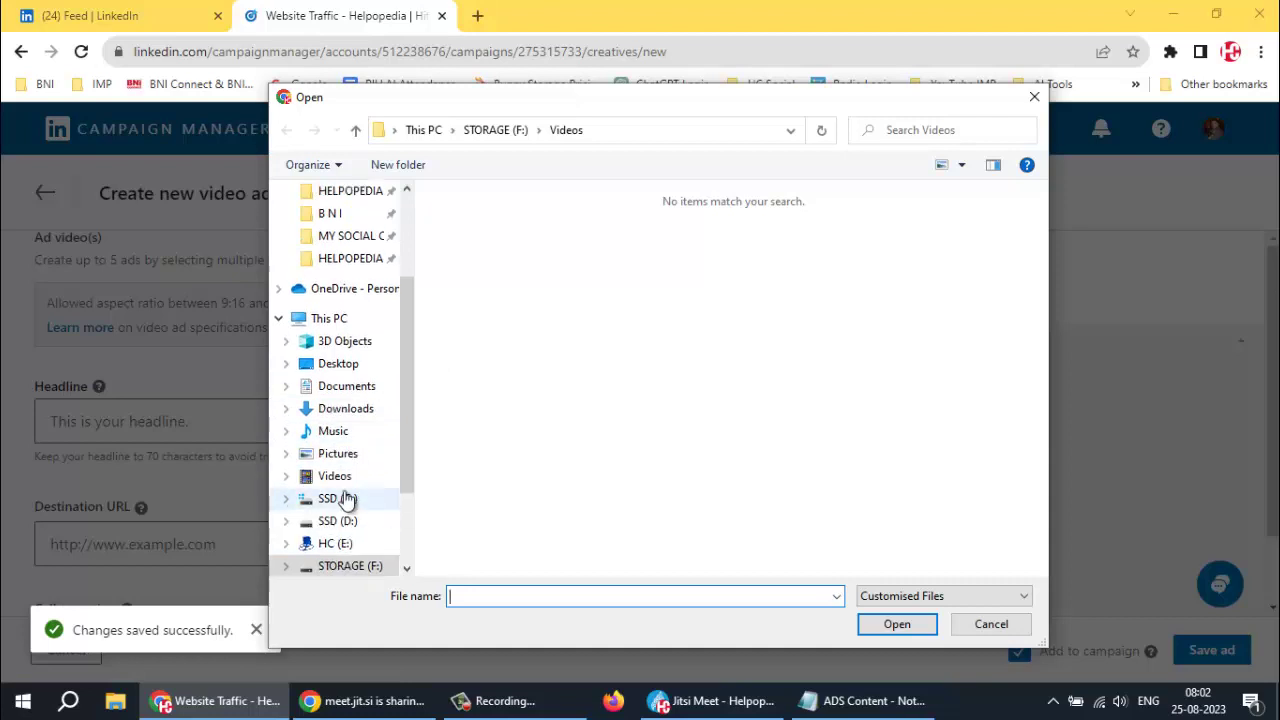
{"action": "scroll", "coordinate": [345, 490], "scroll_direction": "up", "scroll_amount": 3}
{"action": "left_click", "coordinate": [357, 318]}
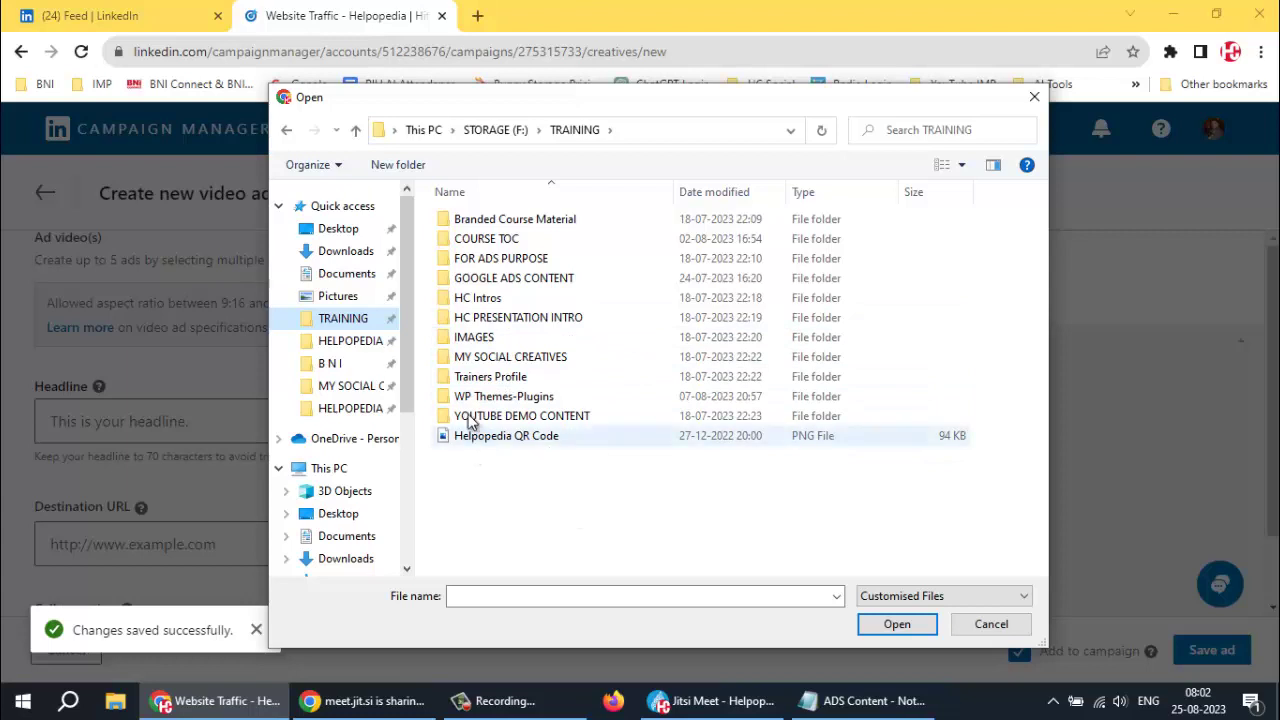
{"action": "left_click", "coordinate": [960, 166]}
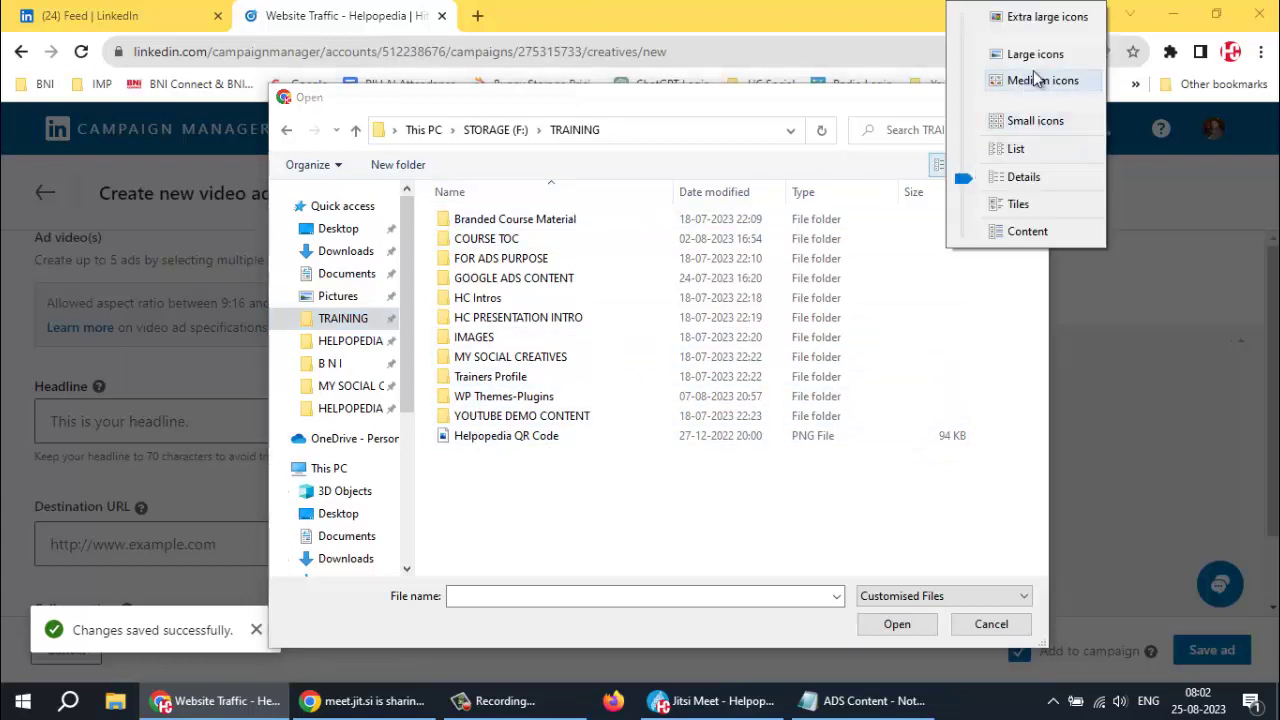
{"action": "left_click", "coordinate": [1036, 82]}
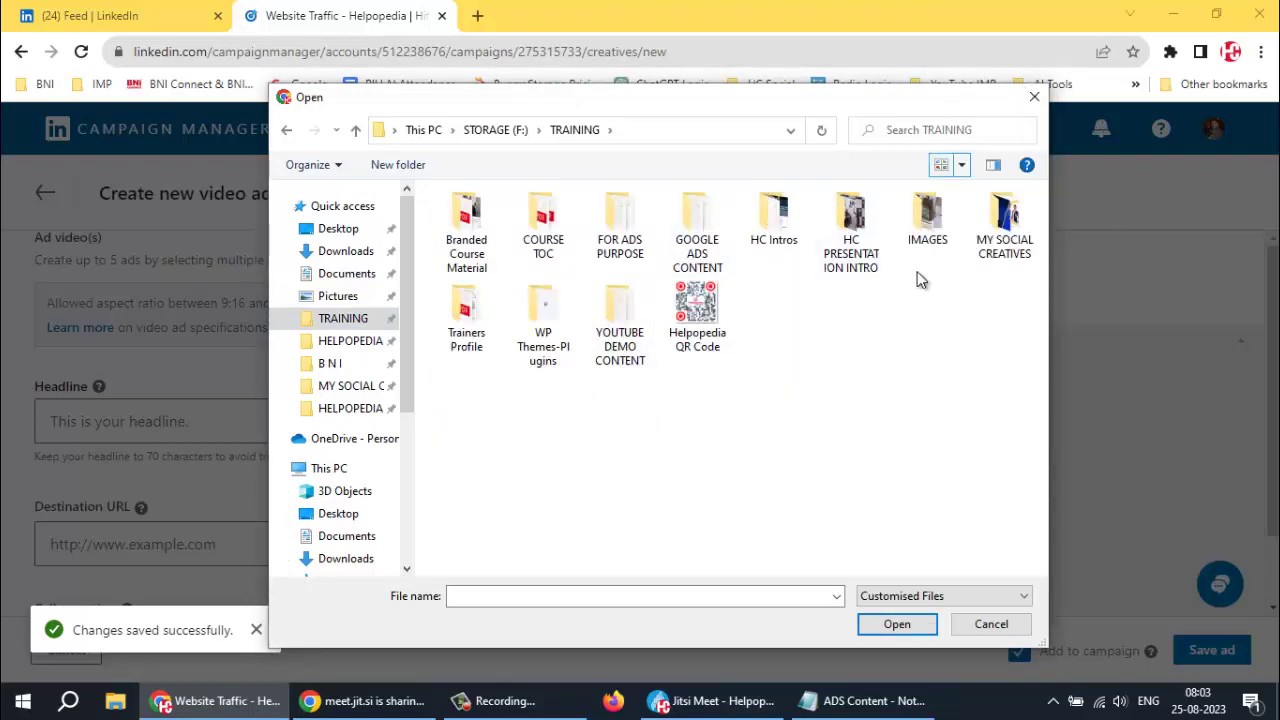
Preview the HC PRESENTATION INTRO folder's images as large thumbnails, then return to TRAINING
{"action": "double_click", "coordinate": [853, 218]}
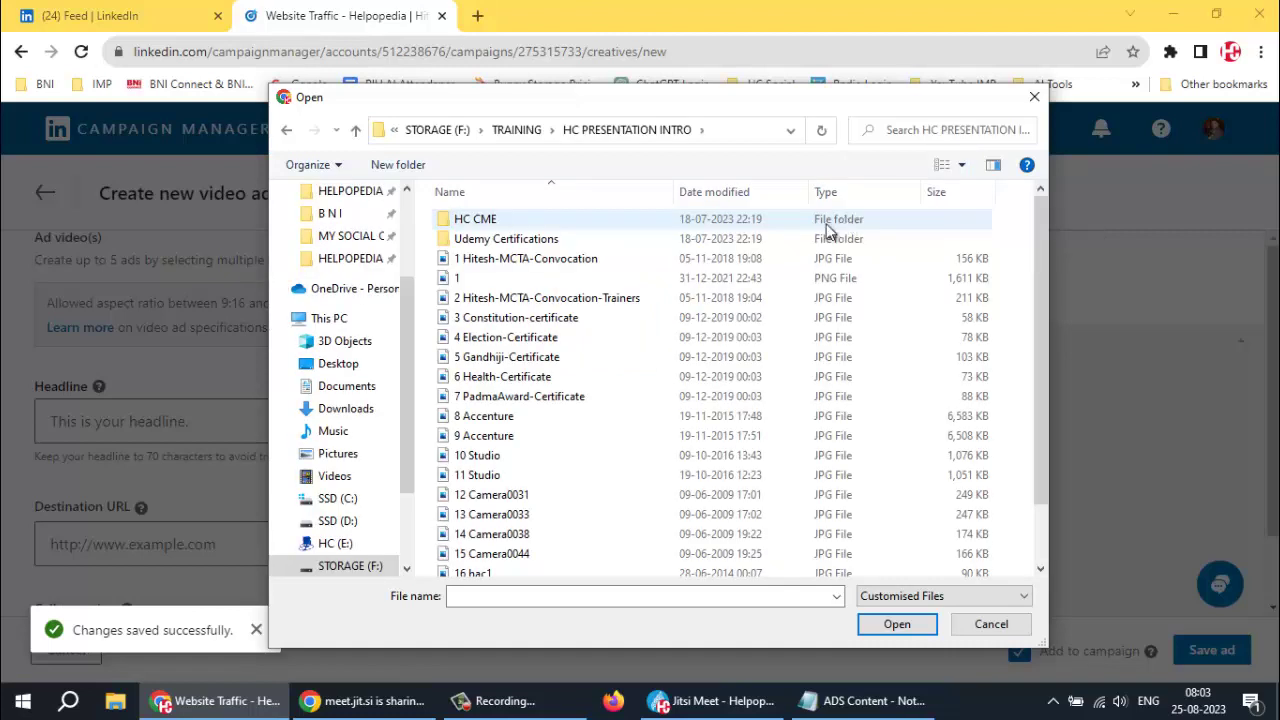
{"action": "left_click", "coordinate": [958, 165]}
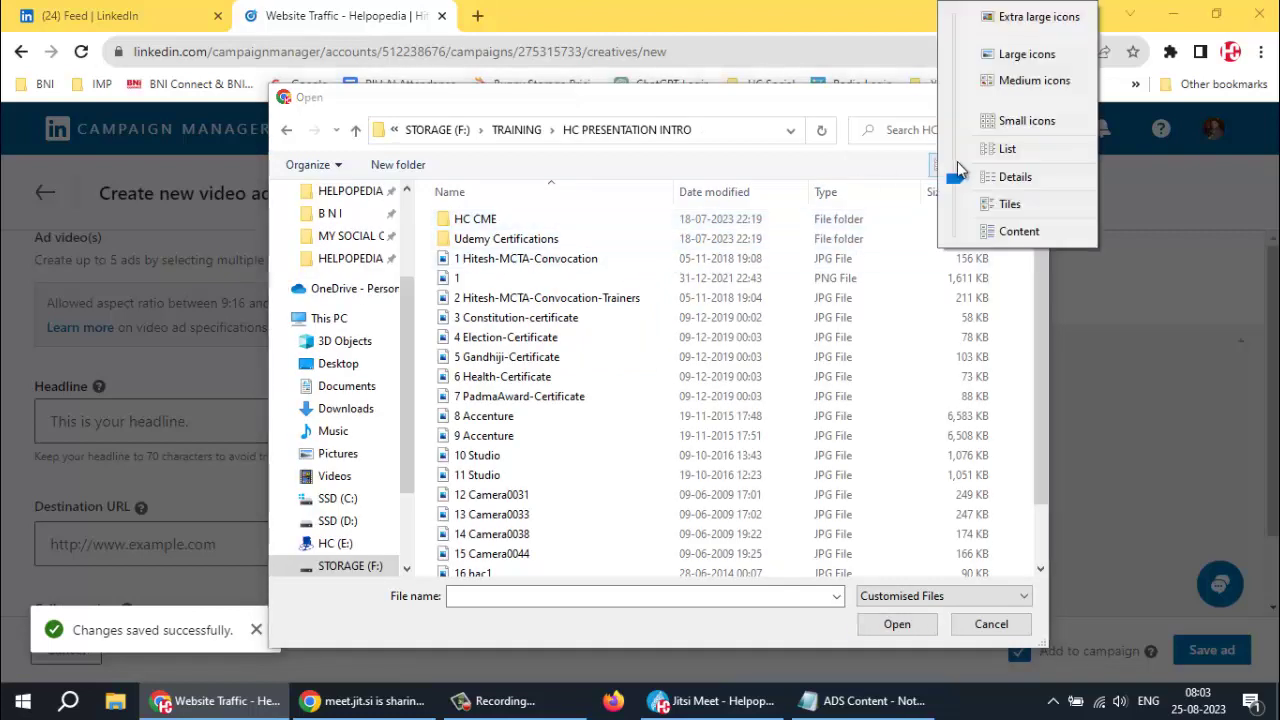
{"action": "left_click", "coordinate": [1015, 80]}
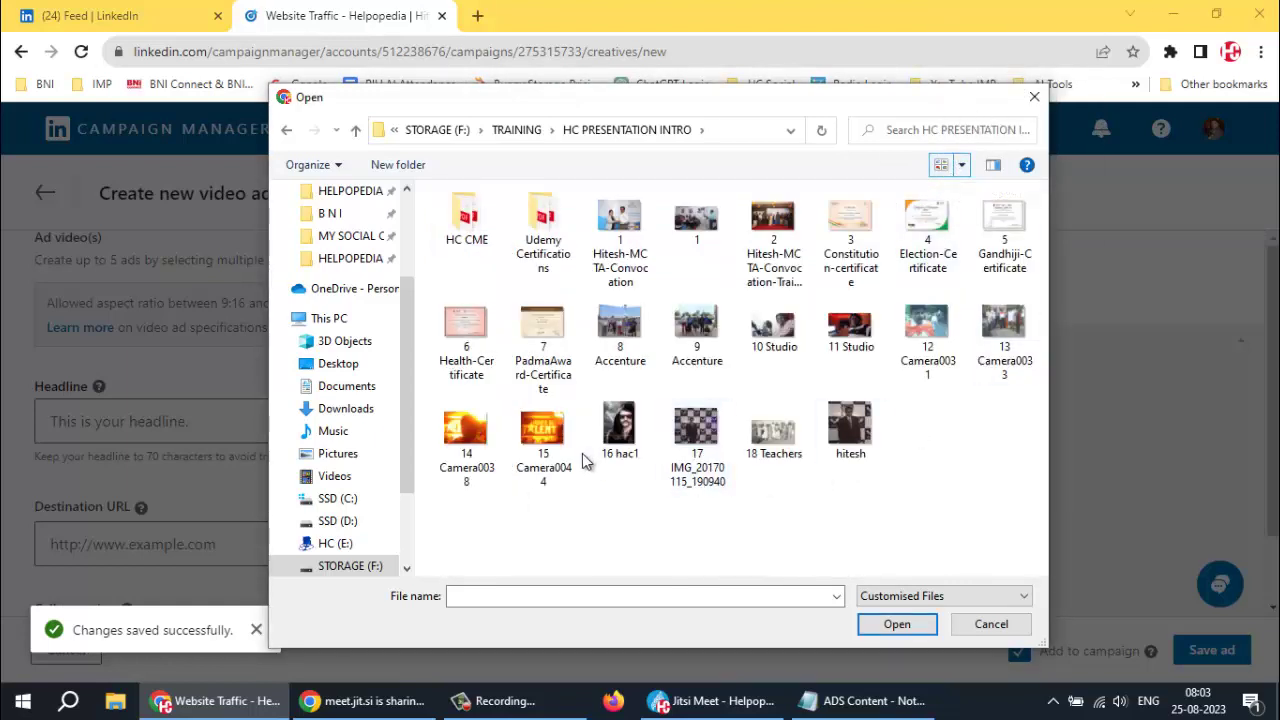
{"action": "left_click", "coordinate": [961, 165]}
{"action": "left_click", "coordinate": [1015, 141]}
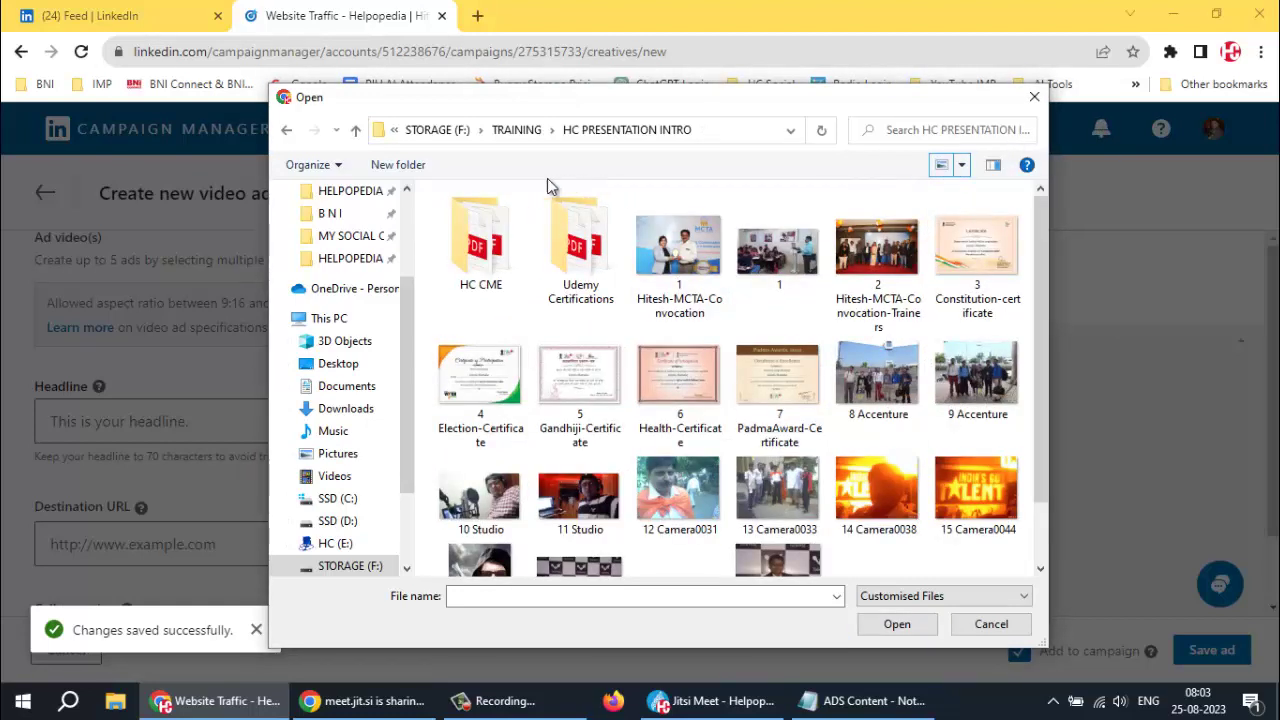
{"action": "left_click", "coordinate": [517, 131]}
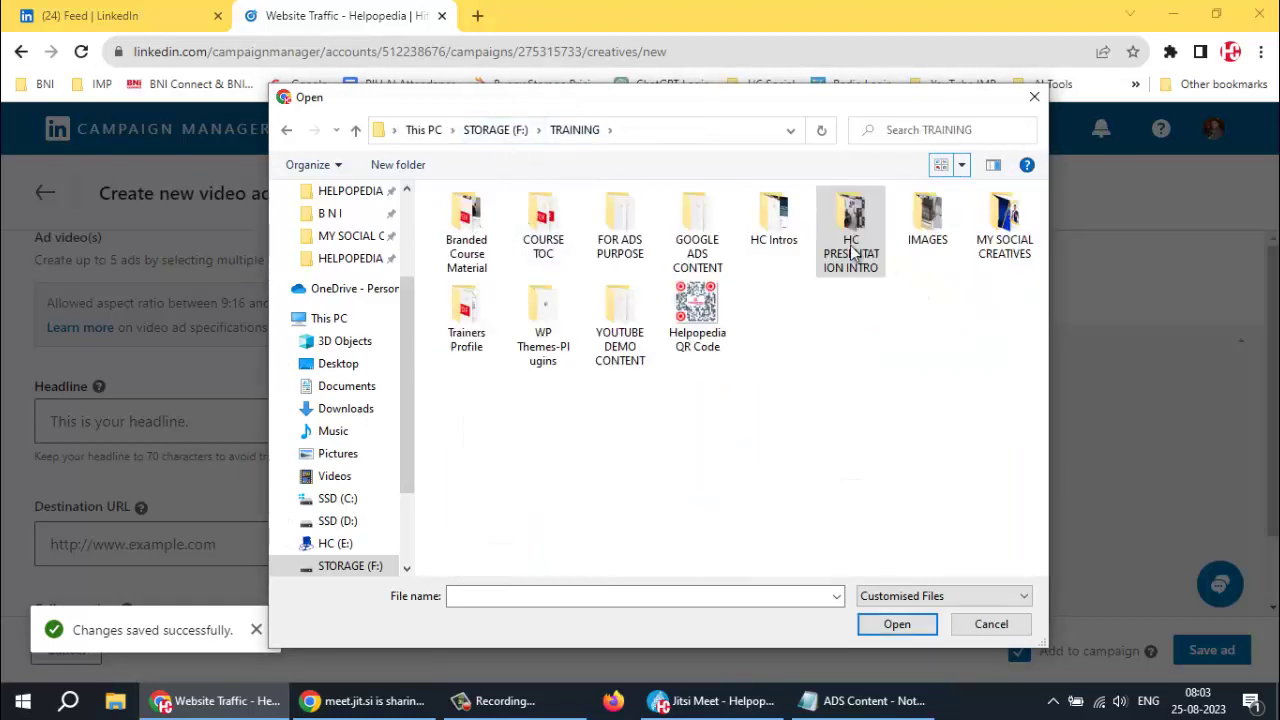
Set New Facebook Cover from the HC Intros folder as the video's thumbnail
{"action": "double_click", "coordinate": [775, 225]}
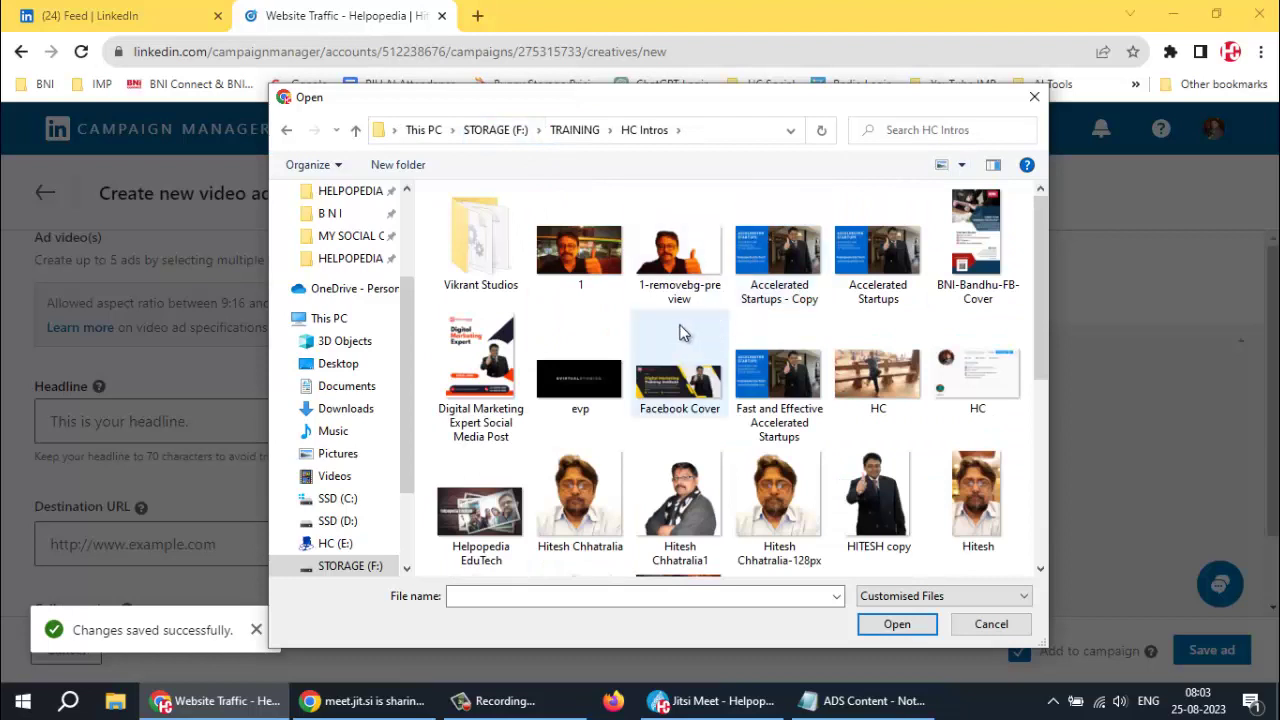
{"action": "scroll", "coordinate": [690, 362], "scroll_direction": "down", "scroll_amount": 4}
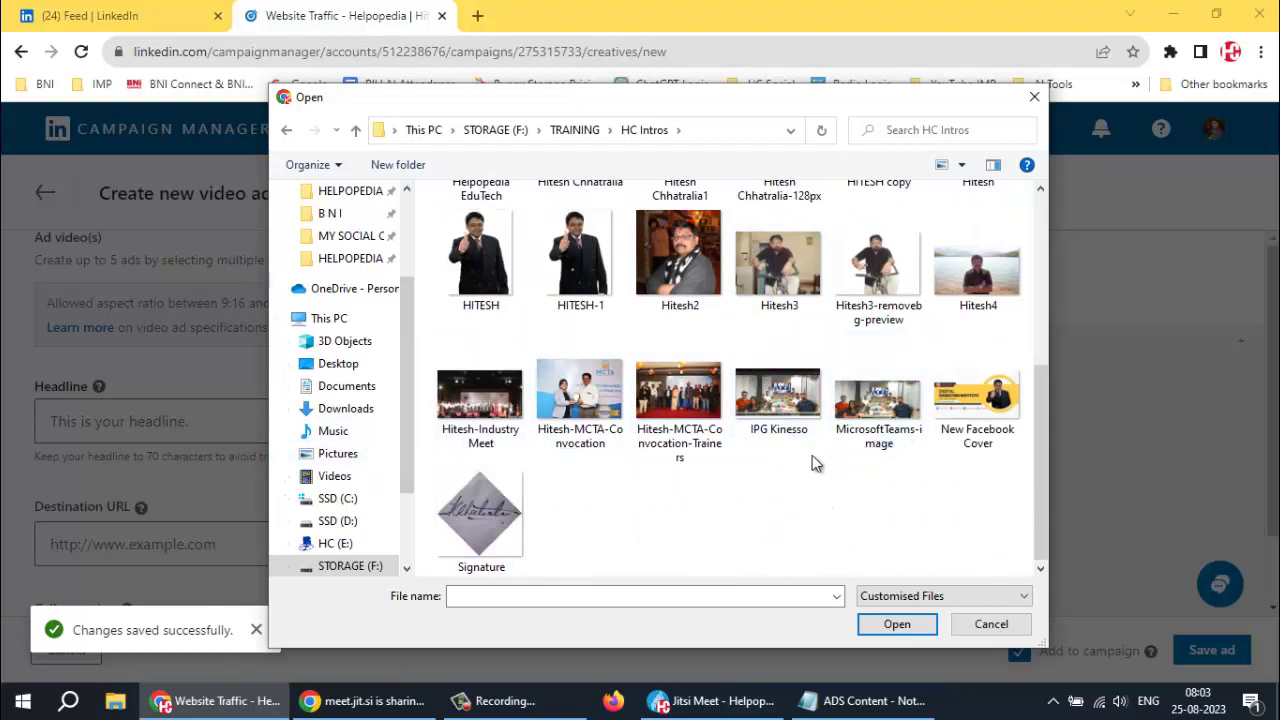
{"action": "left_click", "coordinate": [978, 405]}
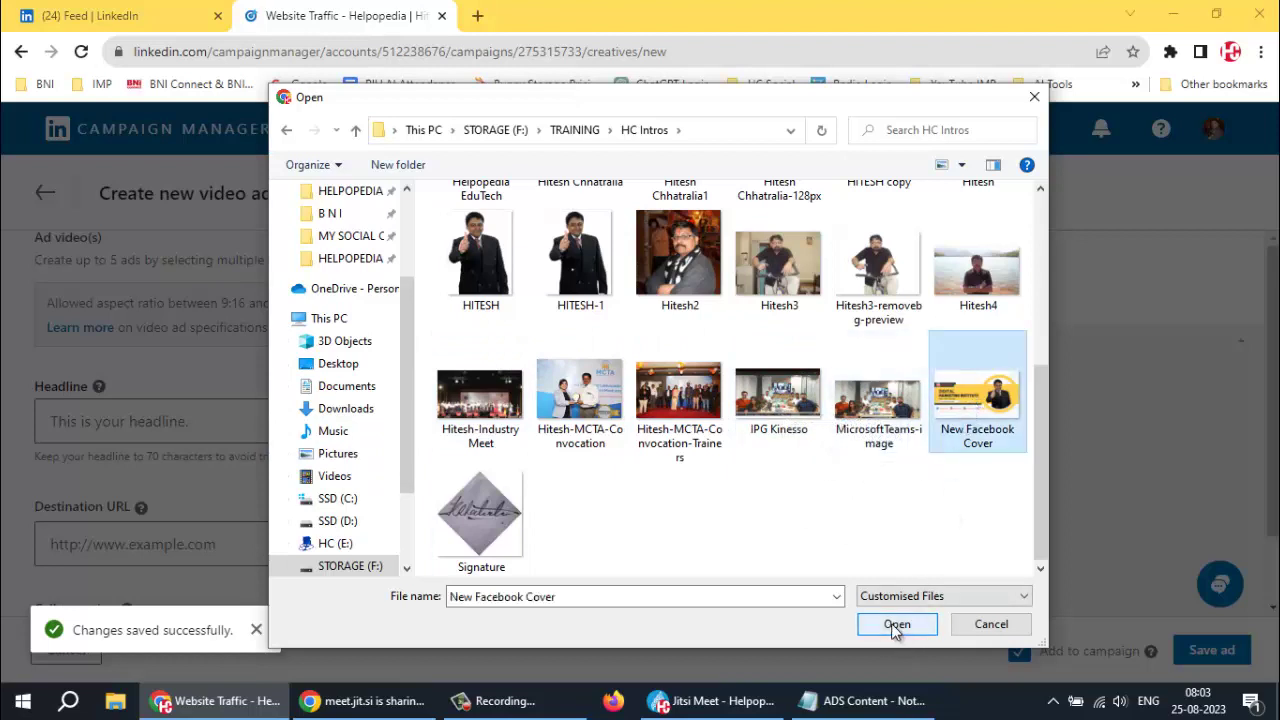
{"action": "left_click", "coordinate": [896, 625]}
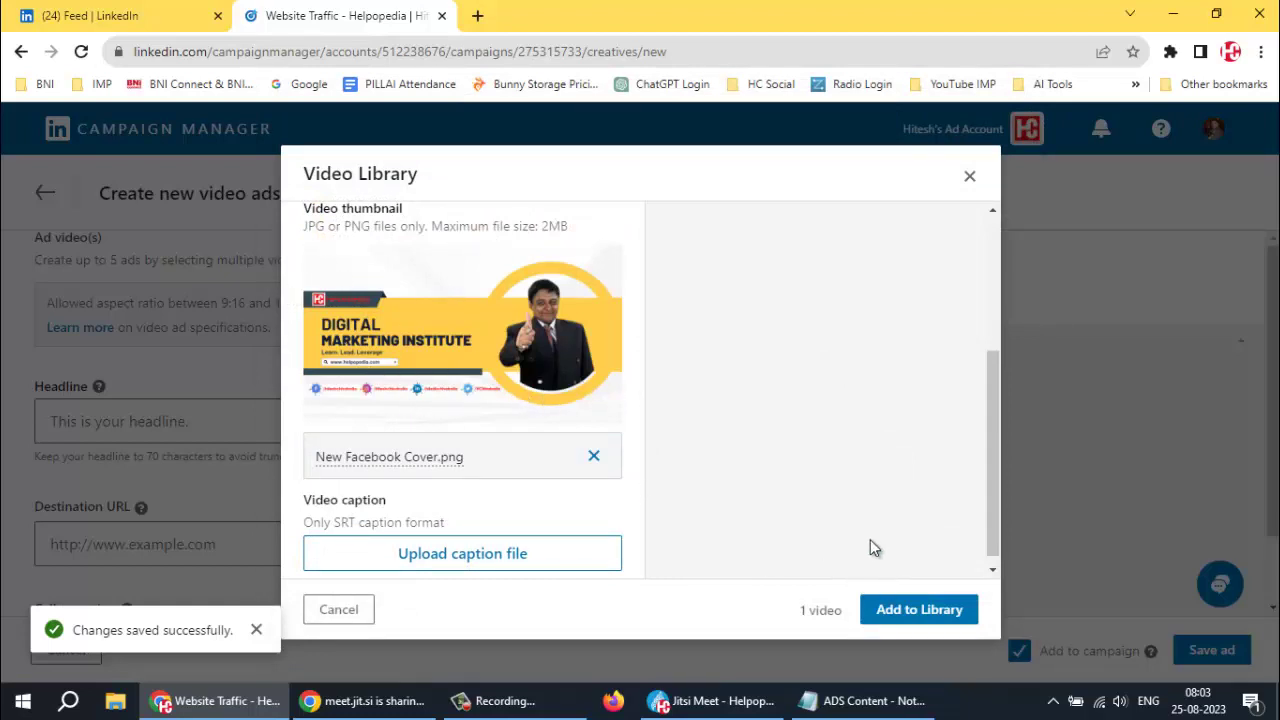
{"action": "scroll", "coordinate": [865, 536], "scroll_direction": "down", "scroll_amount": 1}
Add the Helpopedia 1 video with its new thumbnail to the library, dismiss the saved notice, and switch to File Explorer
{"action": "left_click", "coordinate": [921, 612]}
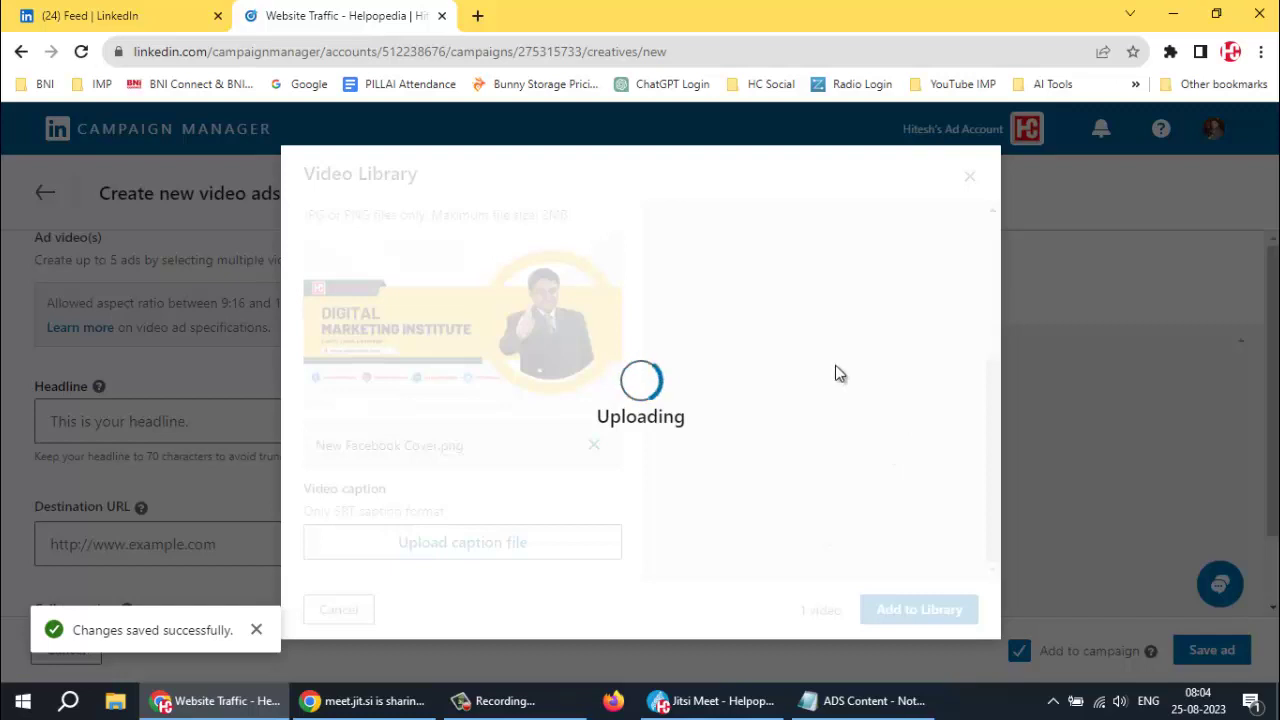
{"action": "left_click", "coordinate": [257, 631]}
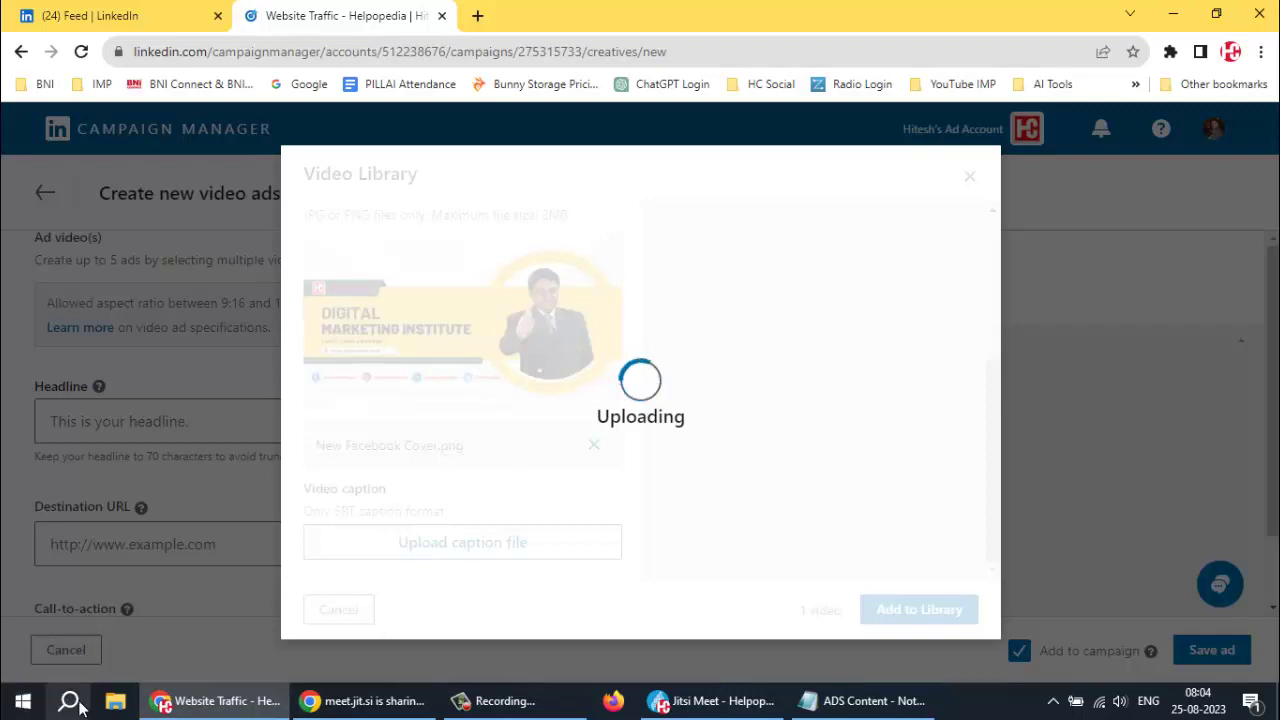
{"action": "left_click", "coordinate": [118, 707]}
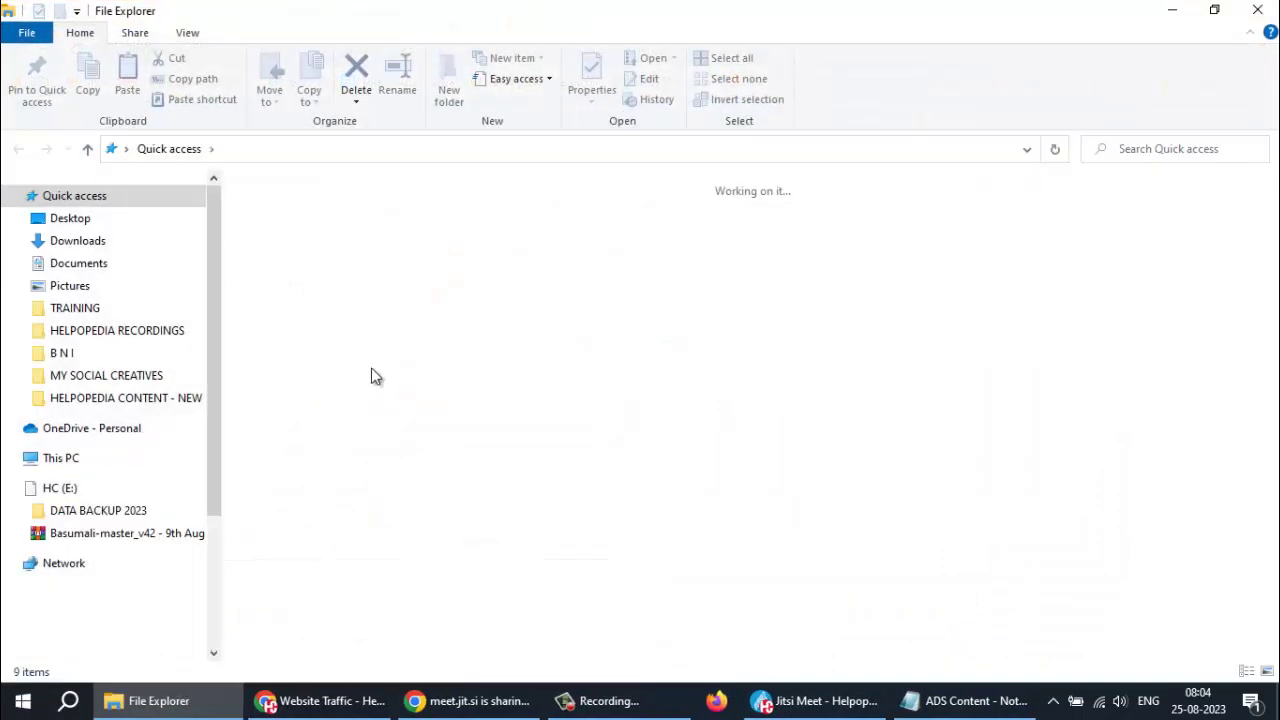
In STORAGE (F:) > Videos, check Helpopedia 1, Pillai Batch I Video and Helpopedia Search, then close Explorer
{"action": "left_click", "coordinate": [75, 310]}
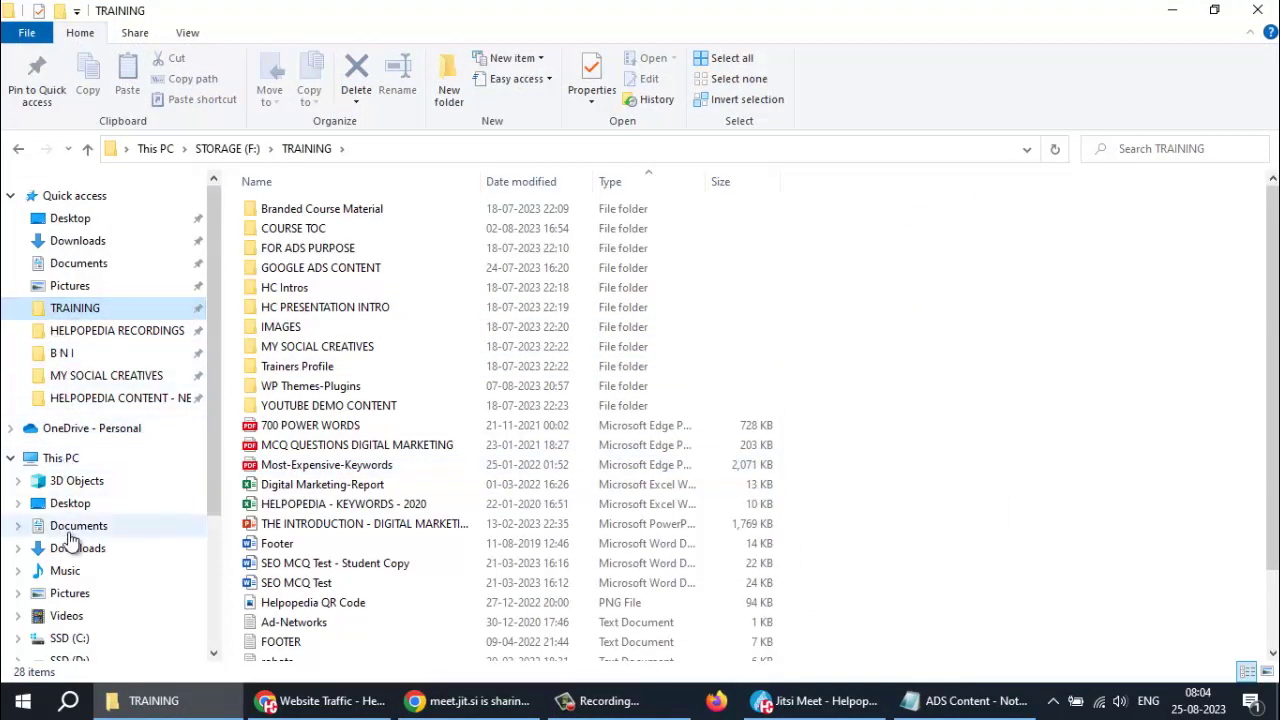
{"action": "scroll", "coordinate": [70, 540], "scroll_direction": "down", "scroll_amount": 2}
{"action": "left_click", "coordinate": [75, 604]}
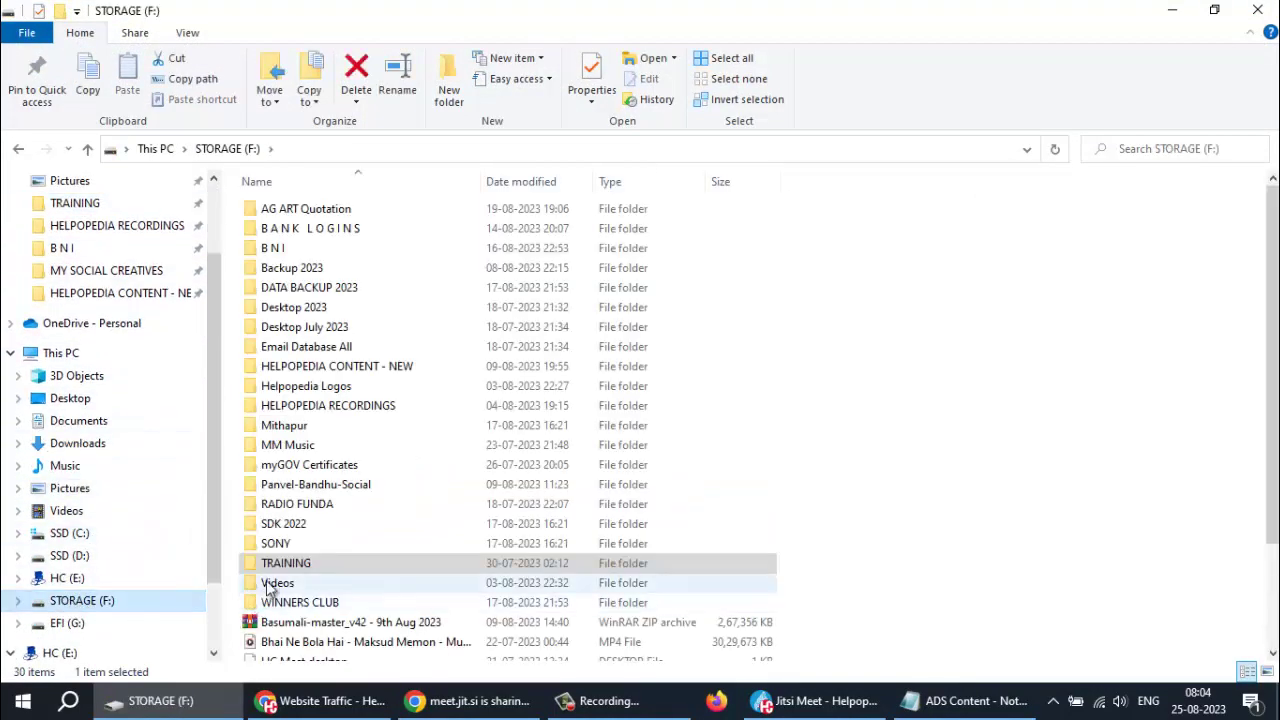
{"action": "double_click", "coordinate": [272, 584]}
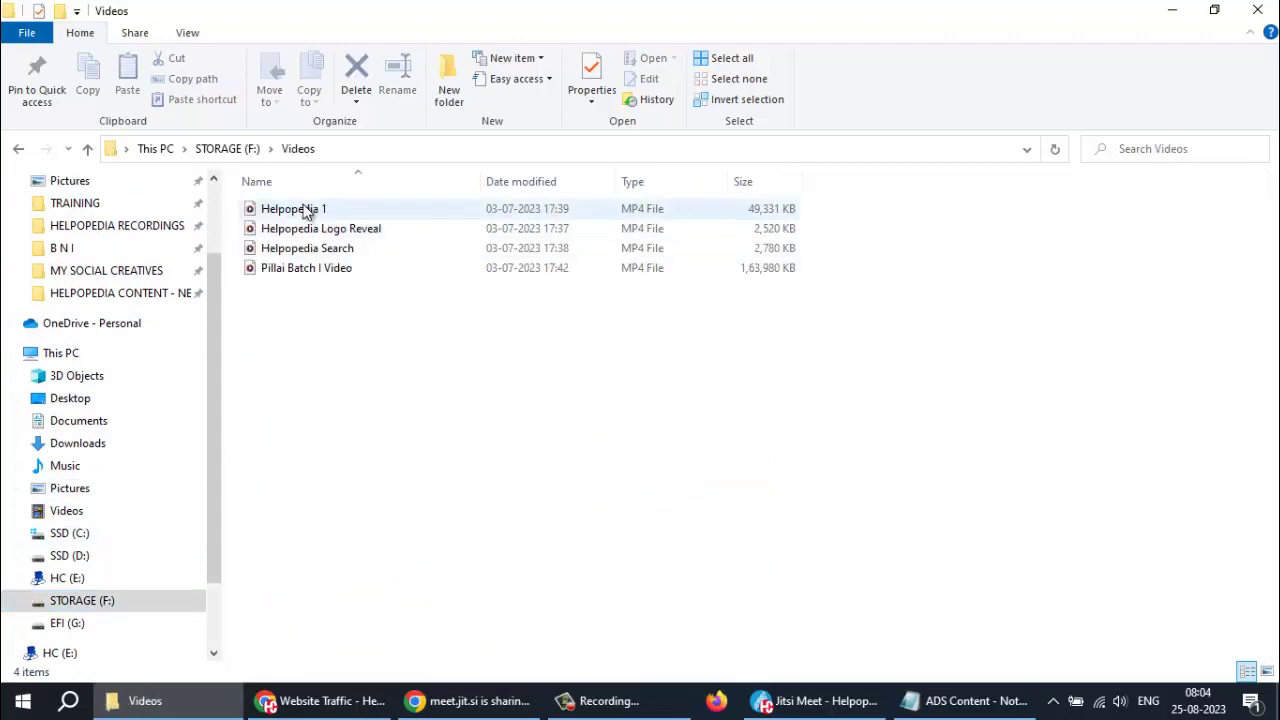
{"action": "left_click", "coordinate": [302, 213]}
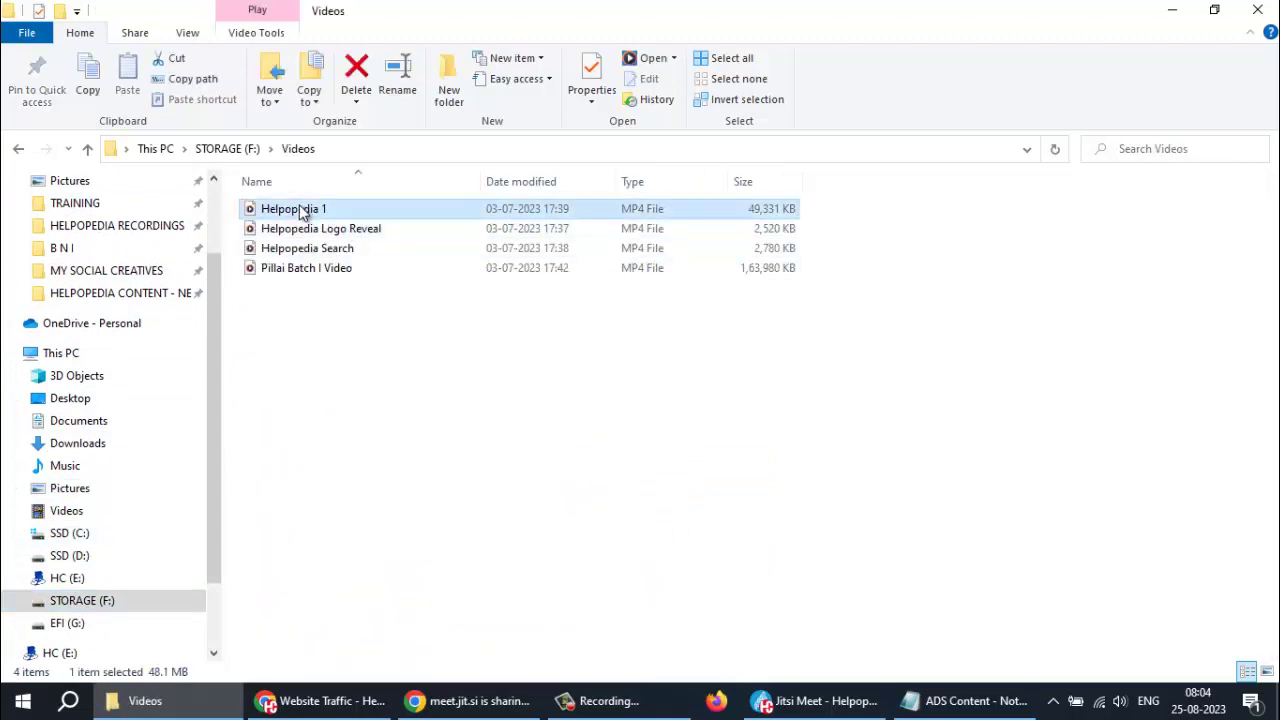
{"action": "left_click", "coordinate": [289, 267]}
{"action": "left_click", "coordinate": [293, 252]}
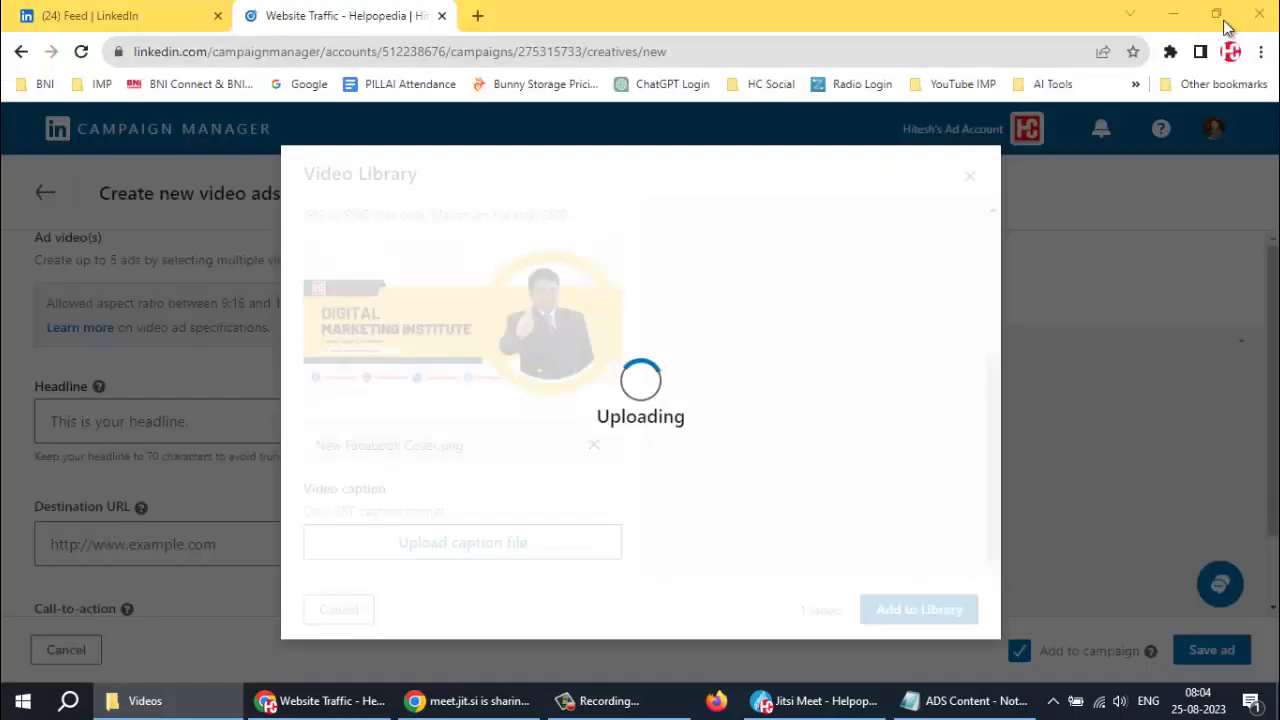
{"action": "left_click", "coordinate": [1257, 10]}
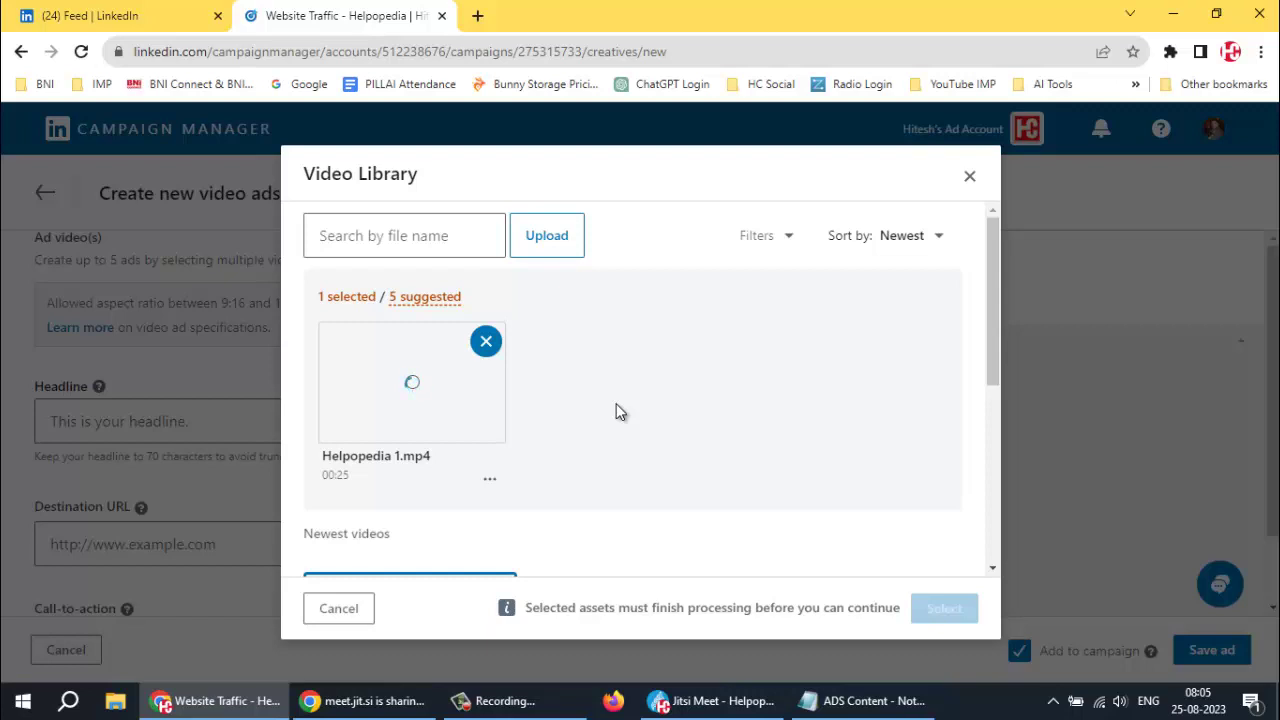
Start a new video upload and select the Build-Your-Brand video in the file picker
{"action": "left_click", "coordinate": [546, 240]}
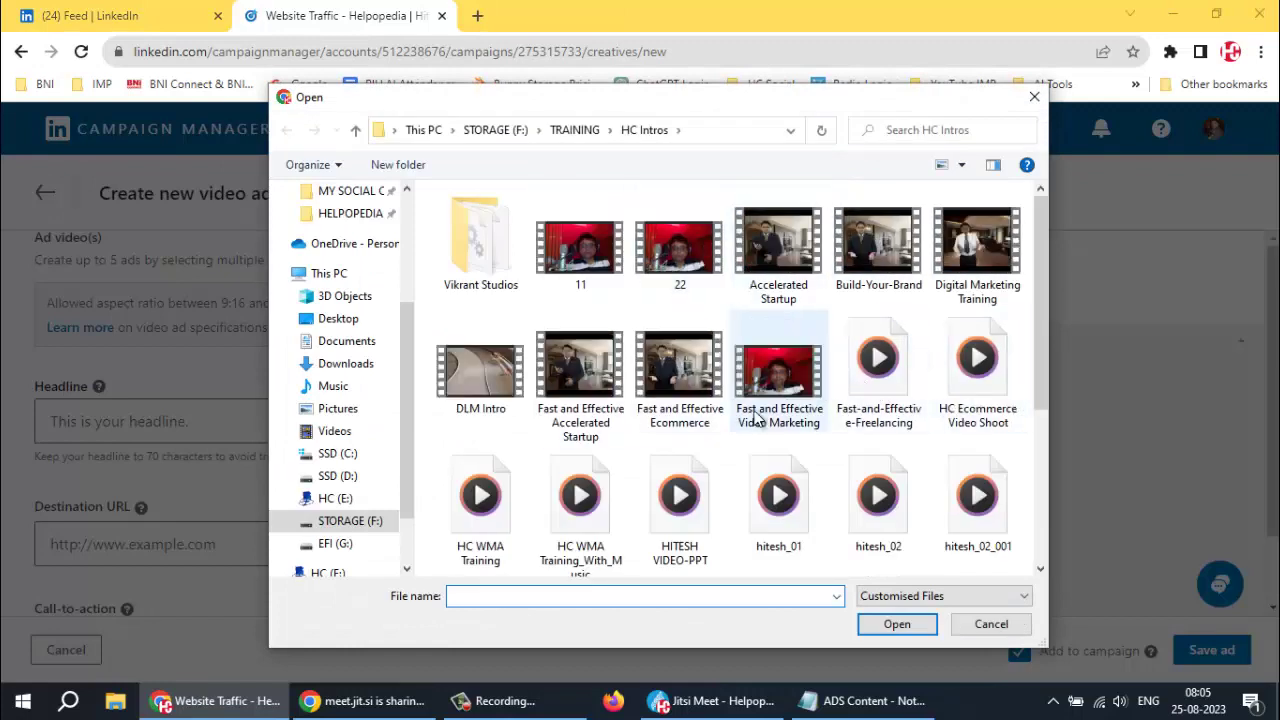
{"action": "scroll", "coordinate": [713, 400], "scroll_direction": "down", "scroll_amount": 3}
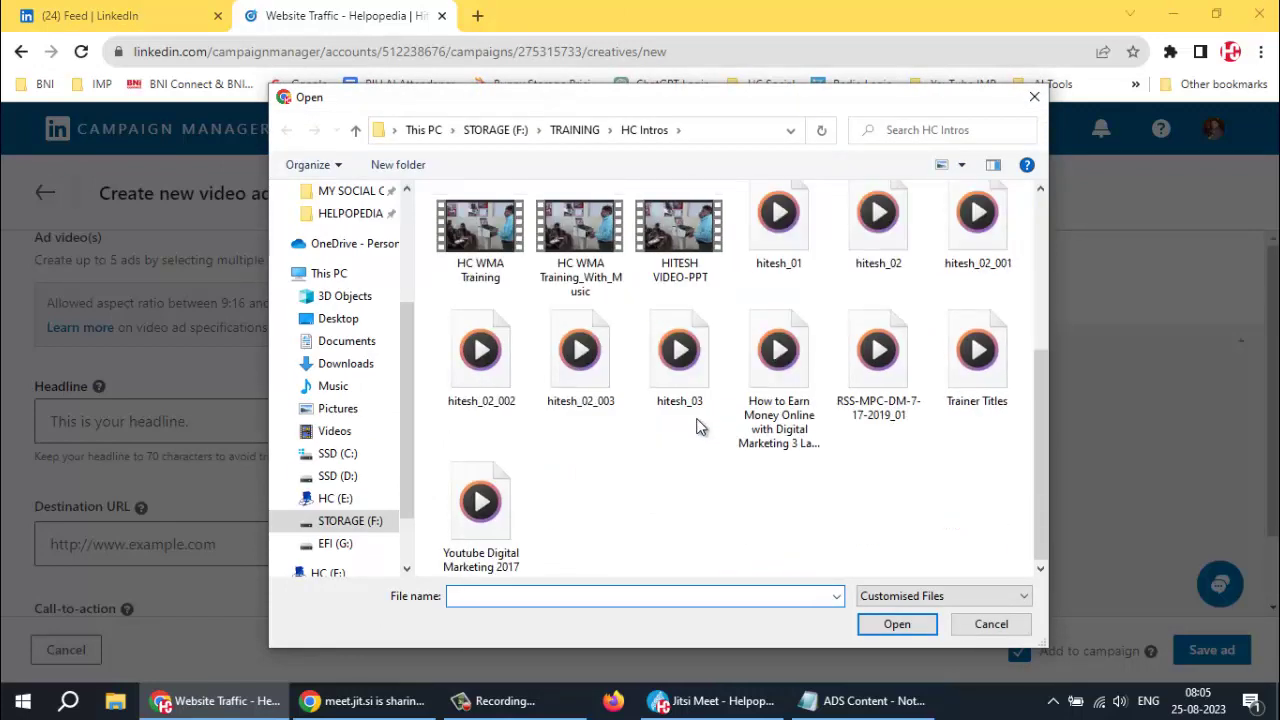
{"action": "scroll", "coordinate": [644, 462], "scroll_direction": "up", "scroll_amount": 3}
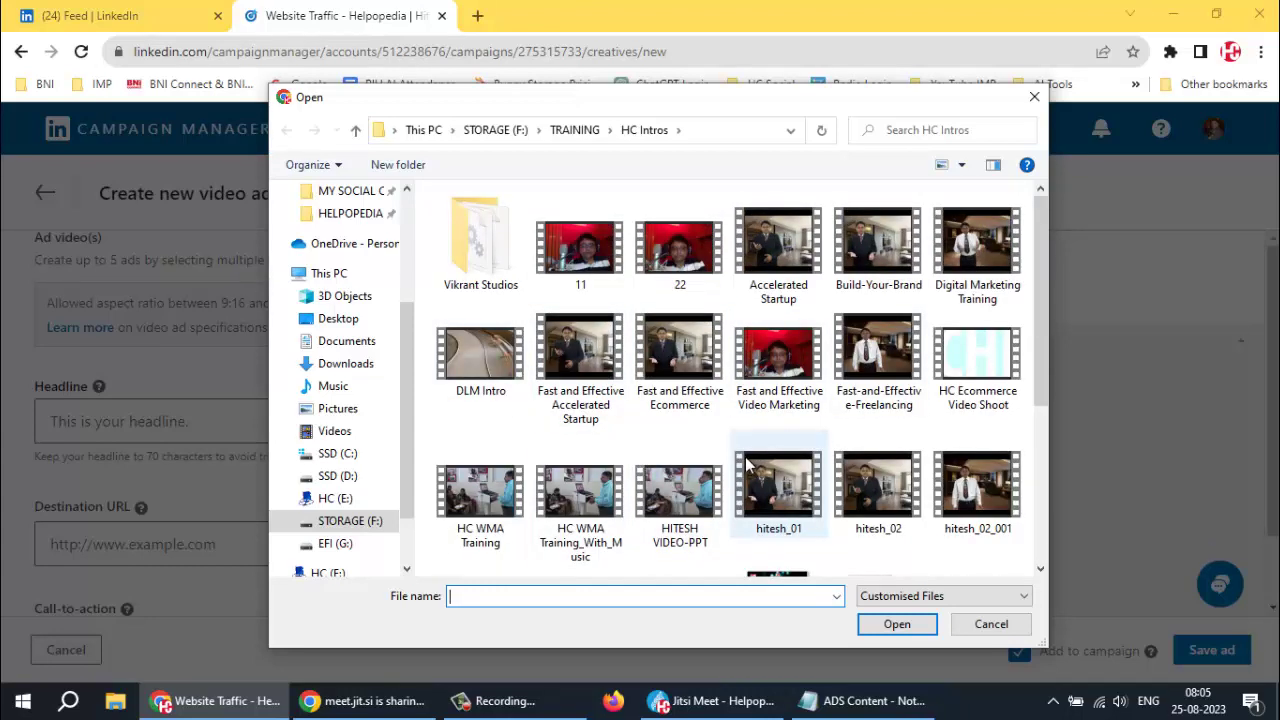
{"action": "left_click", "coordinate": [884, 262]}
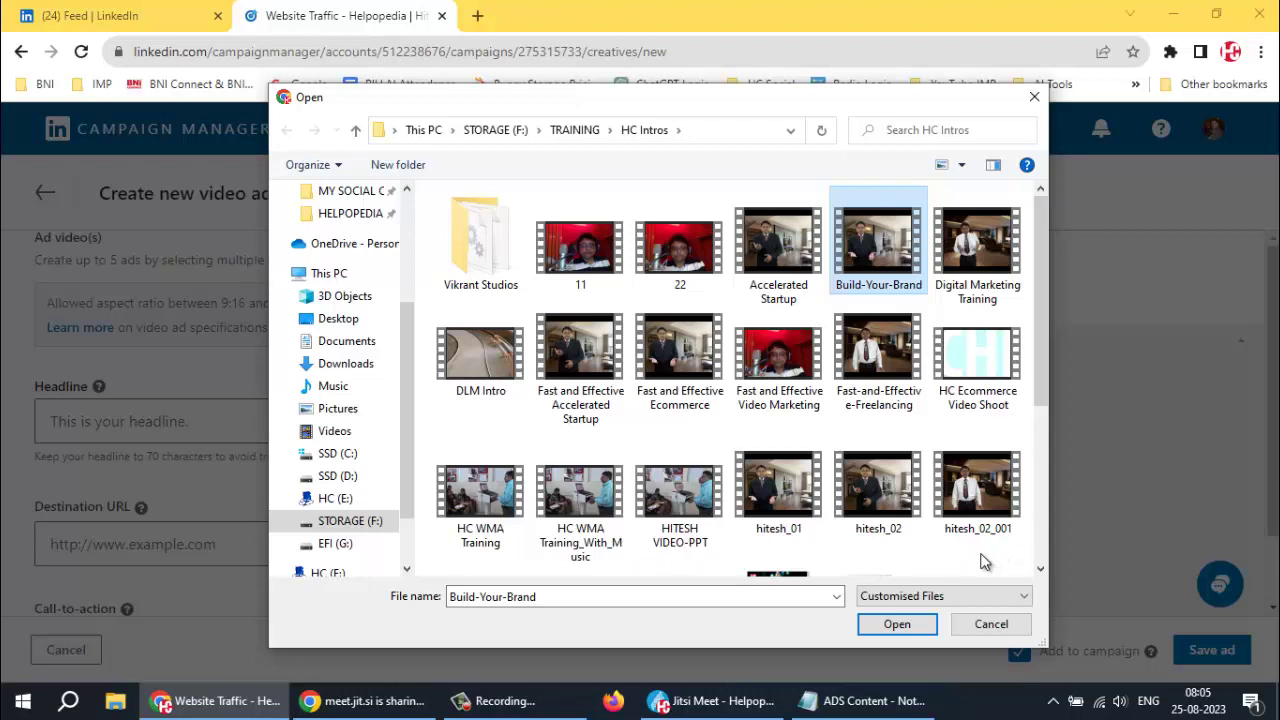
Go to STORAGE (F:) > Videos and select both Helpopedia Search and Pillai Batch I Video
{"action": "left_click", "coordinate": [575, 136]}
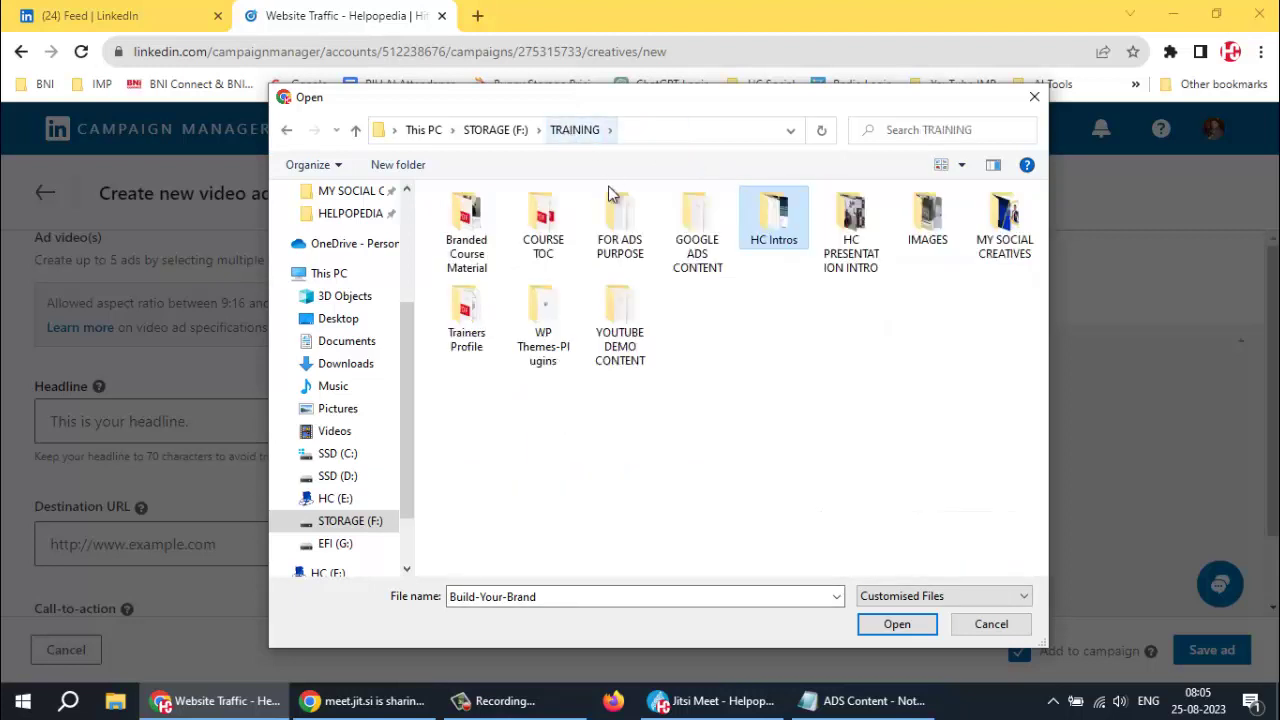
{"action": "left_click", "coordinate": [335, 523]}
{"action": "scroll", "coordinate": [485, 560], "scroll_direction": "down", "scroll_amount": 1}
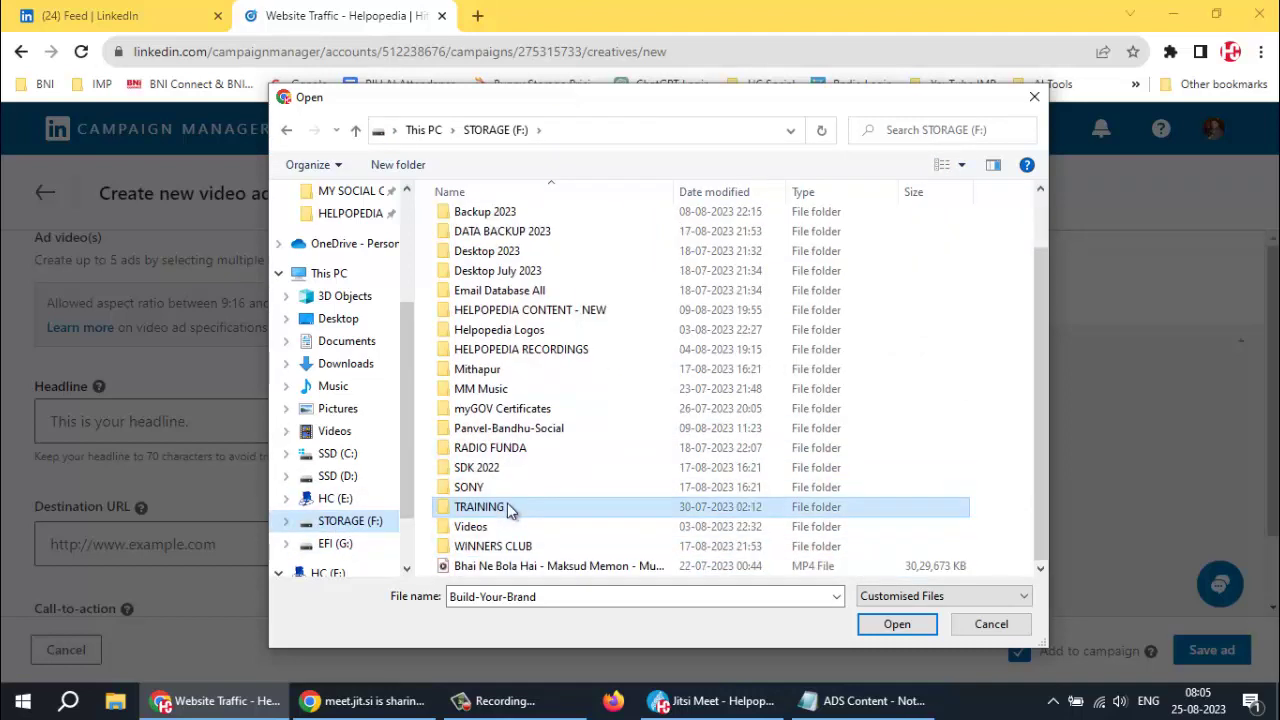
{"action": "left_click", "coordinate": [470, 530]}
{"action": "double_click", "coordinate": [470, 530]}
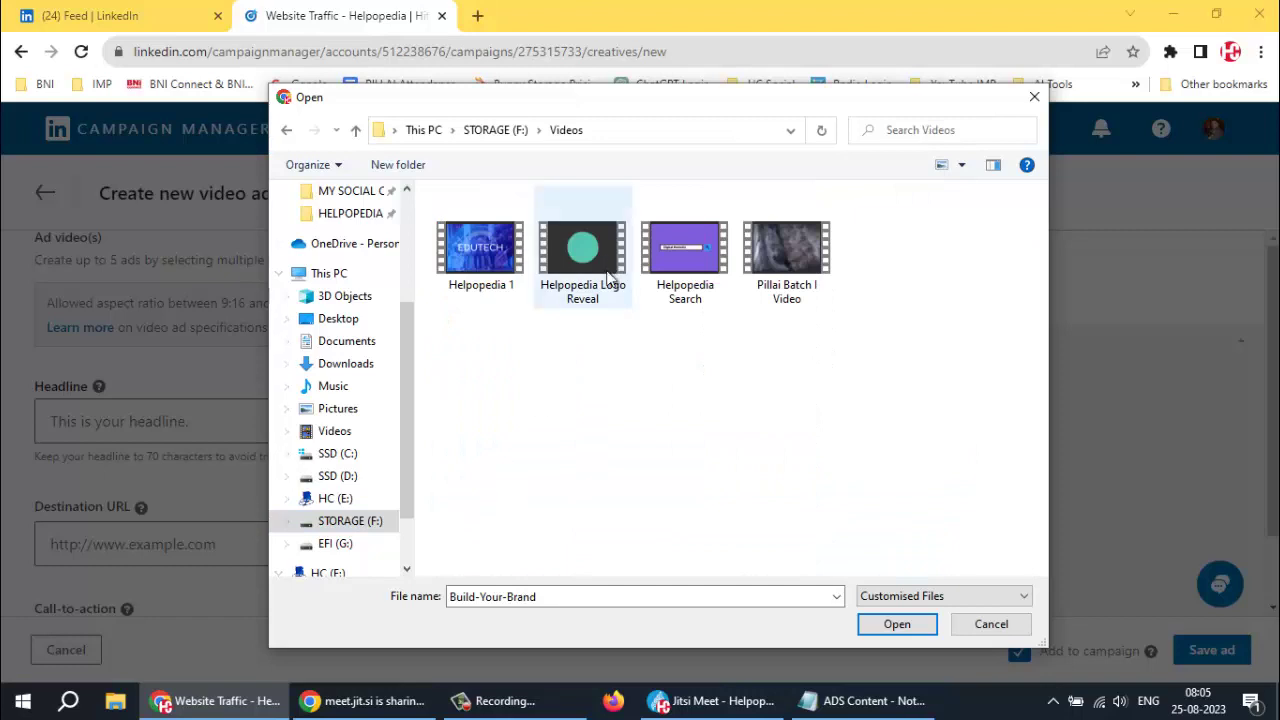
{"action": "left_click", "coordinate": [691, 260]}
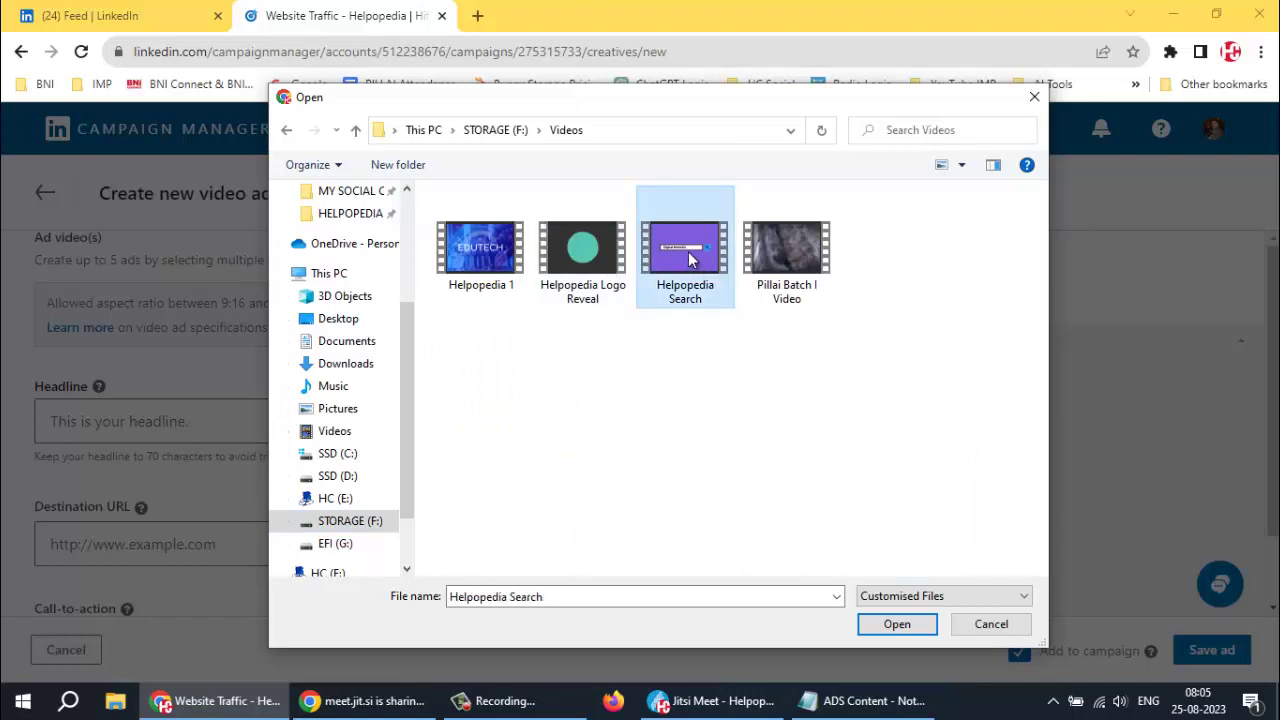
{"action": "left_click", "coordinate": [773, 270], "text": "ctrl"}
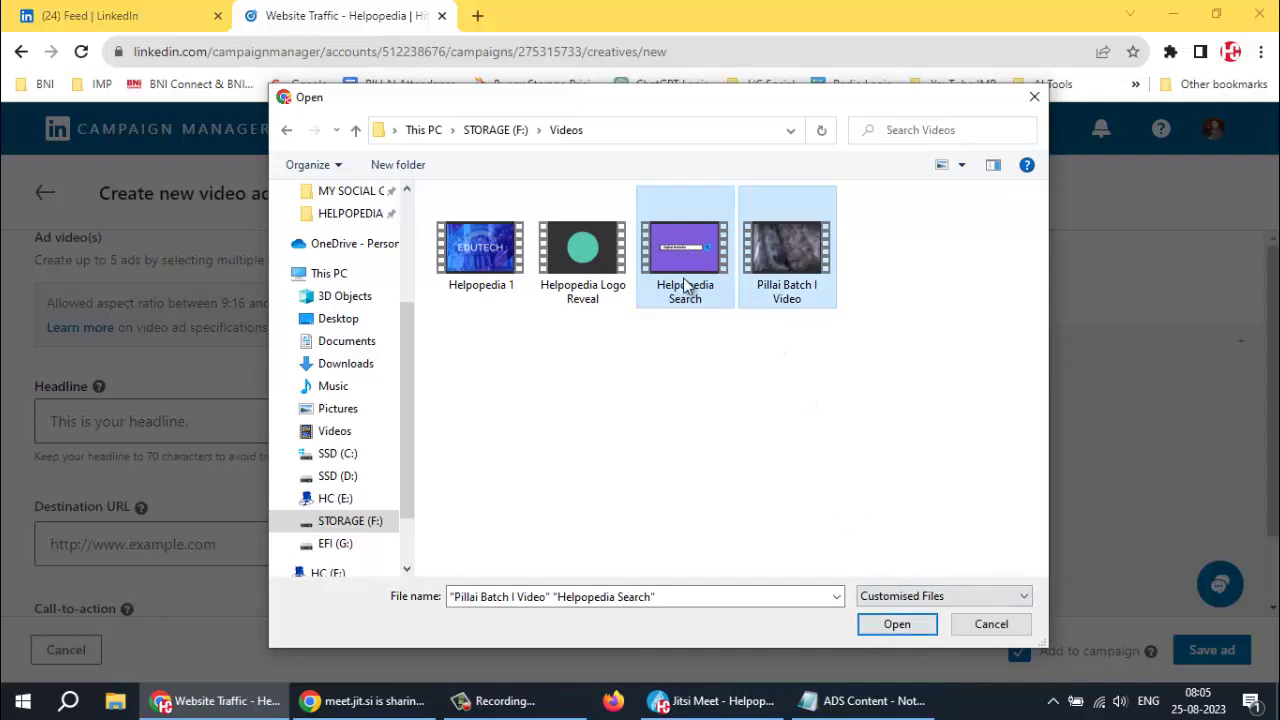
{"action": "mouse_move", "coordinate": [686, 287]}
{"action": "mouse_move", "coordinate": [781, 276]}
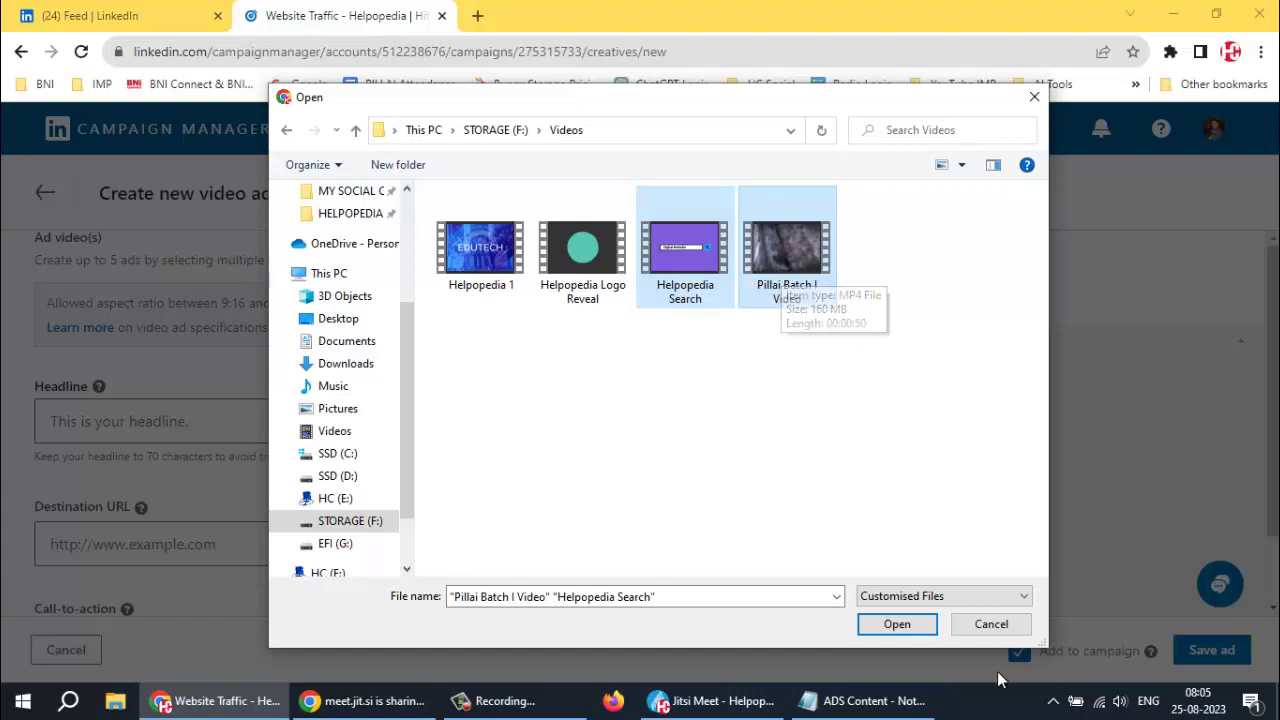
Open both videos into the Video Library and review Helpopedia Search.mp4's details and thumbnail section
{"action": "left_click", "coordinate": [882, 626]}
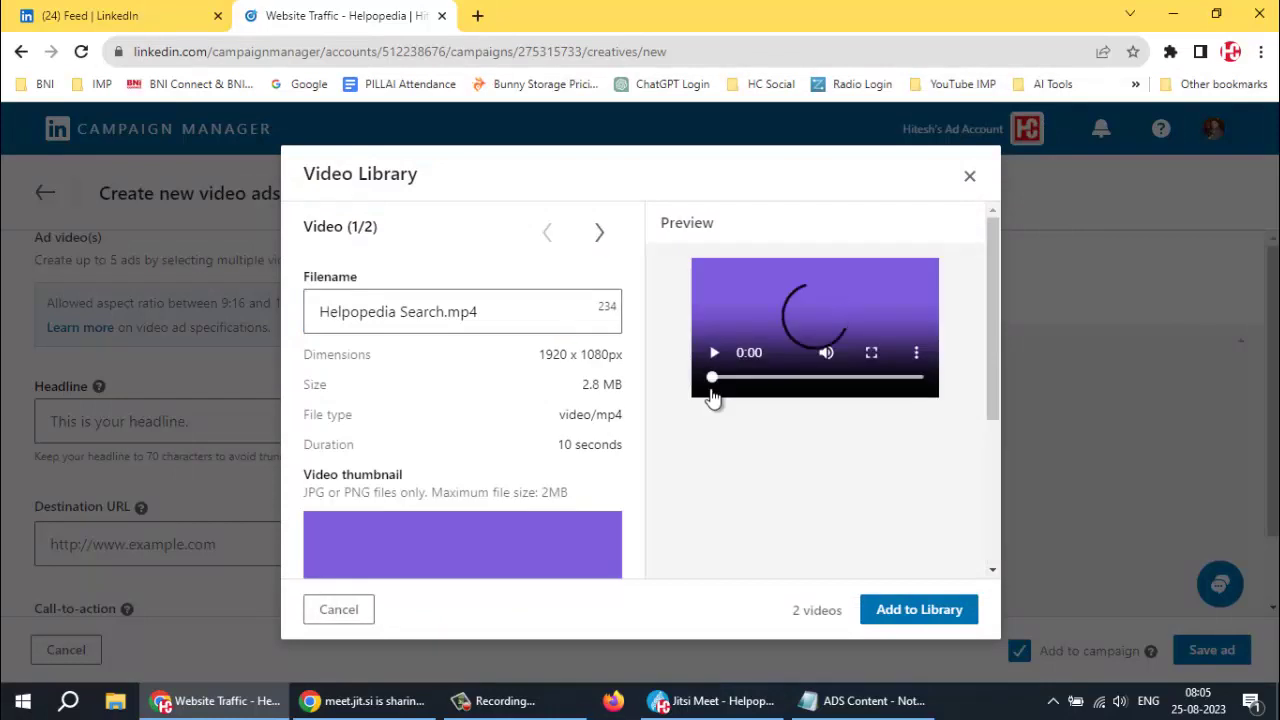
{"action": "scroll", "coordinate": [626, 414], "scroll_direction": "down", "scroll_amount": 3}
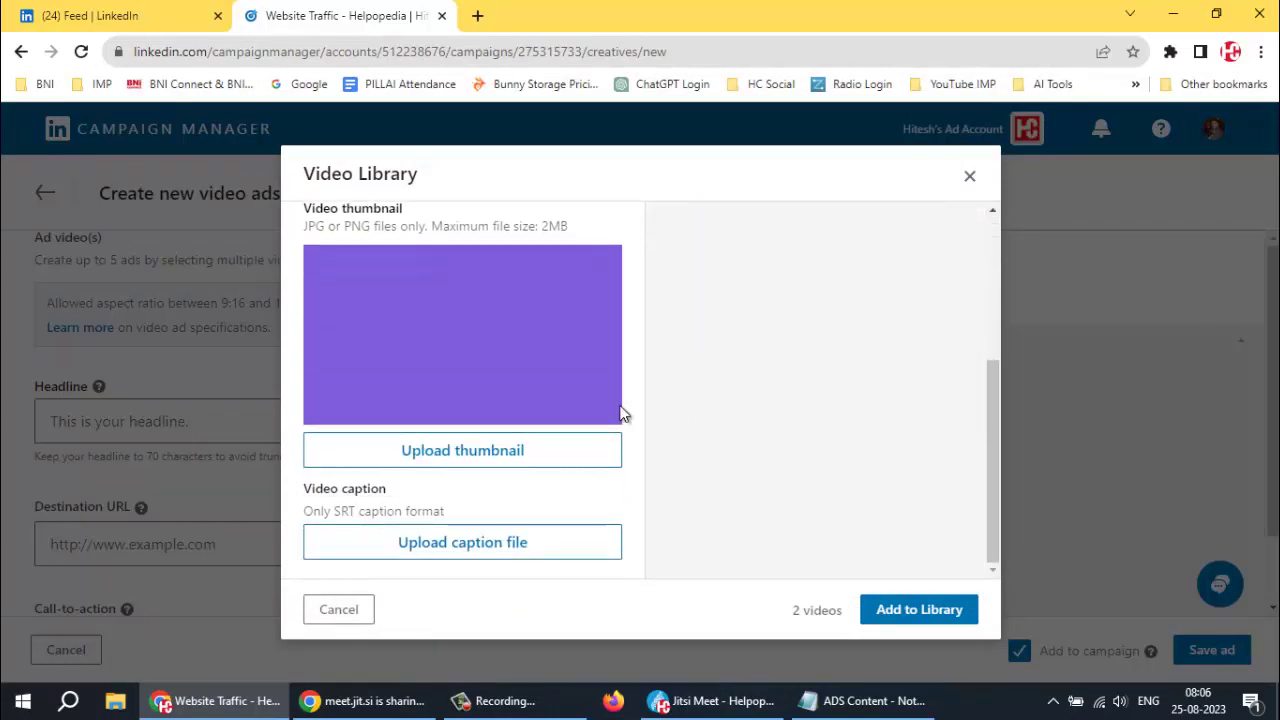
{"action": "scroll", "coordinate": [525, 409], "scroll_direction": "up", "scroll_amount": 4}
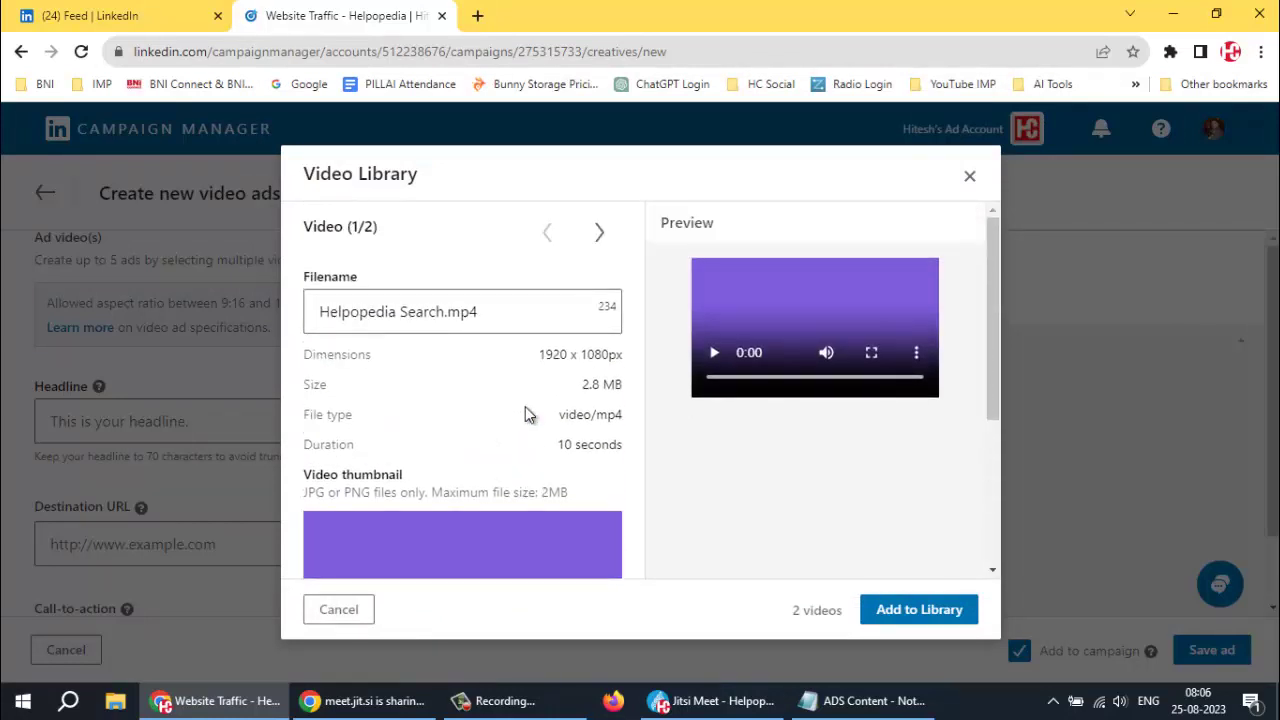
{"action": "scroll", "coordinate": [527, 412], "scroll_direction": "down", "scroll_amount": 4}
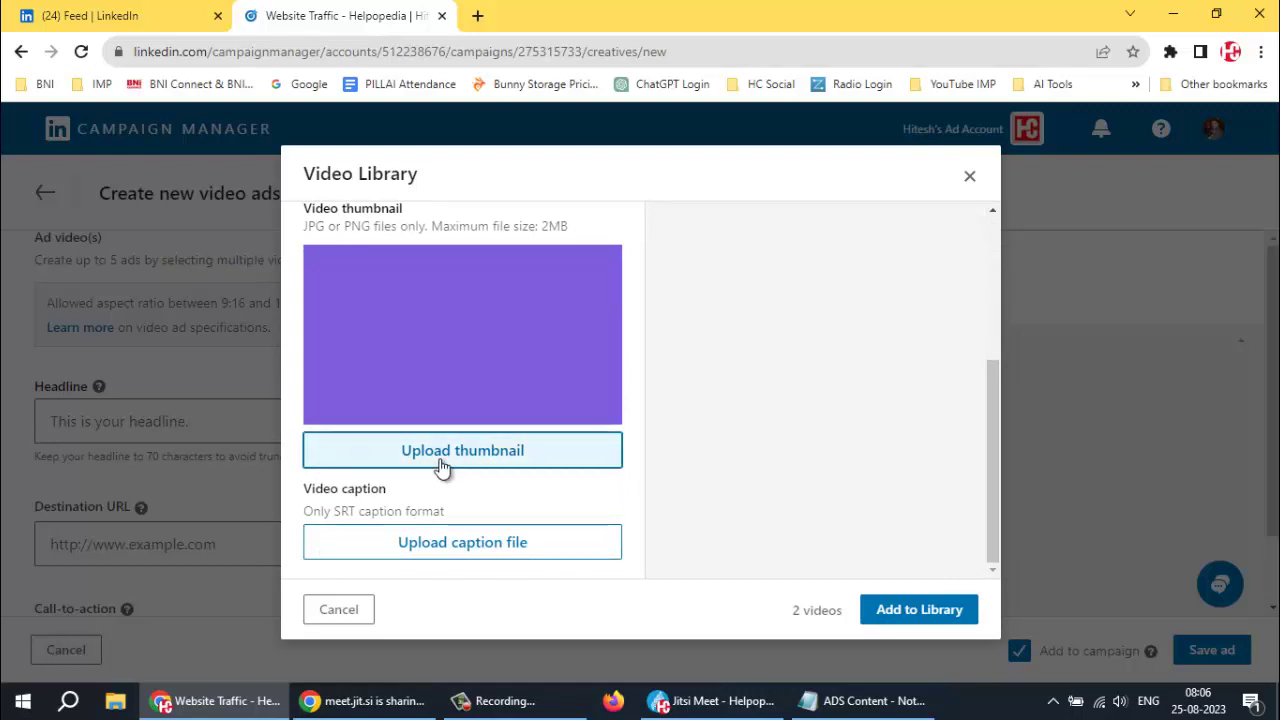
{"action": "scroll", "coordinate": [686, 458], "scroll_direction": "up", "scroll_amount": 4}
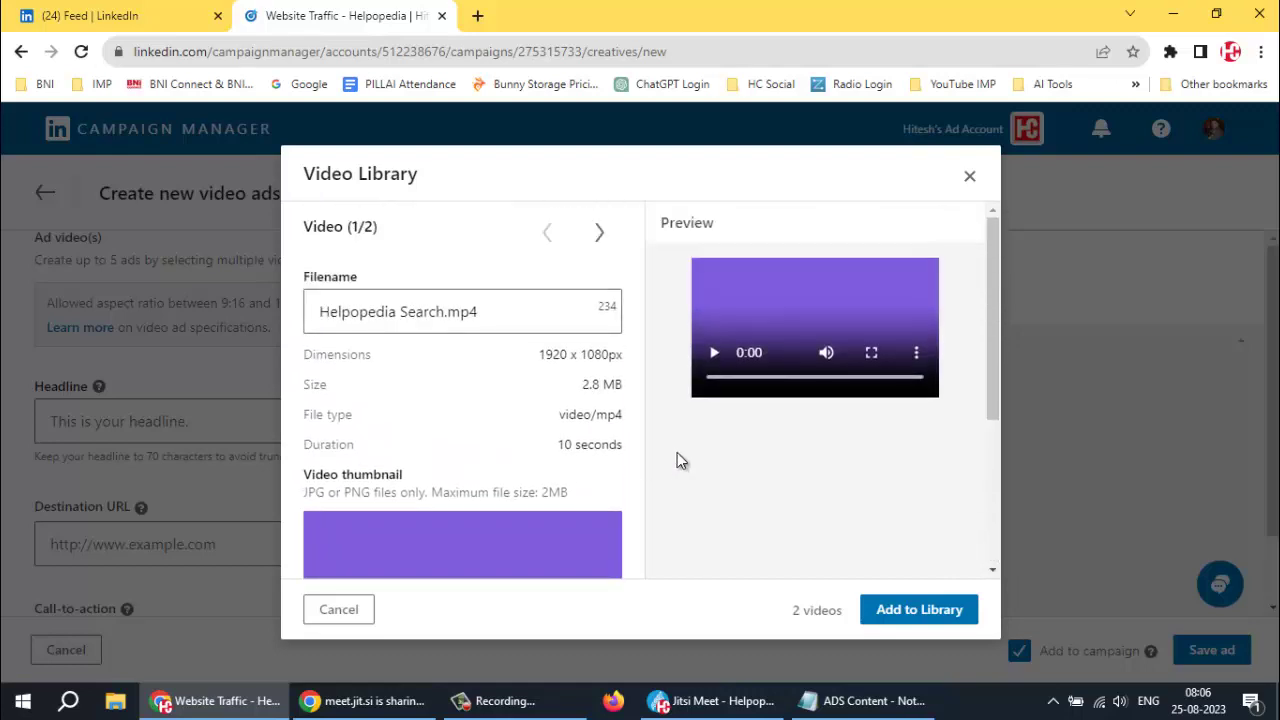
{"action": "scroll", "coordinate": [660, 462], "scroll_direction": "down", "scroll_amount": 4}
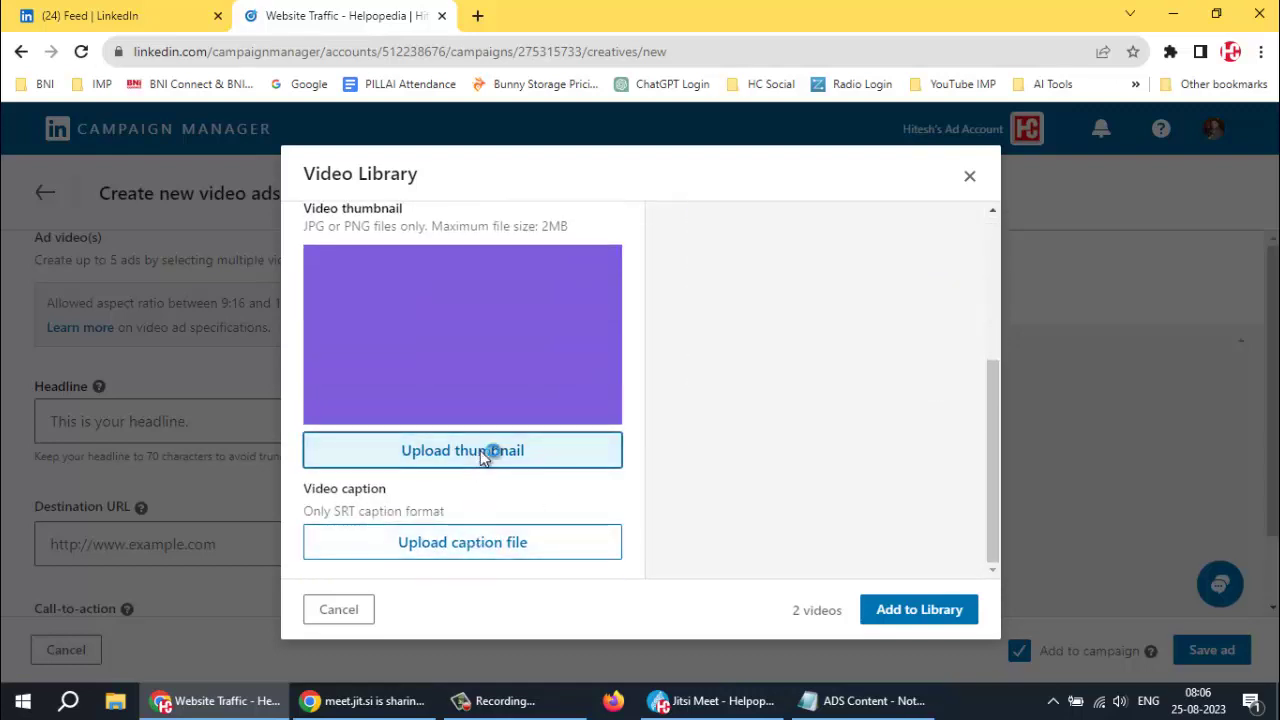
Browse for a custom thumbnail in STORAGE (F:) > TRAINING > IMAGES > ALL, using Large icons view
{"action": "left_click", "coordinate": [491, 451]}
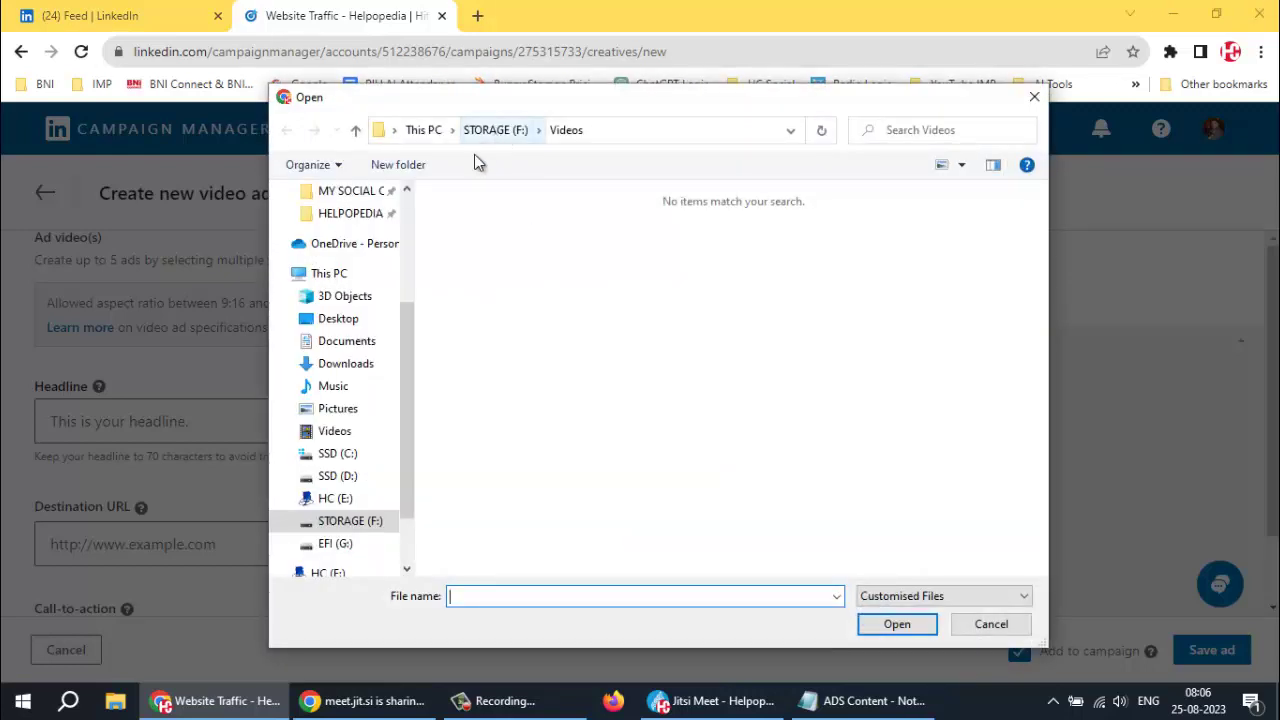
{"action": "scroll", "coordinate": [343, 410], "scroll_direction": "up", "scroll_amount": 2}
{"action": "scroll", "coordinate": [343, 409], "scroll_direction": "down", "scroll_amount": 3}
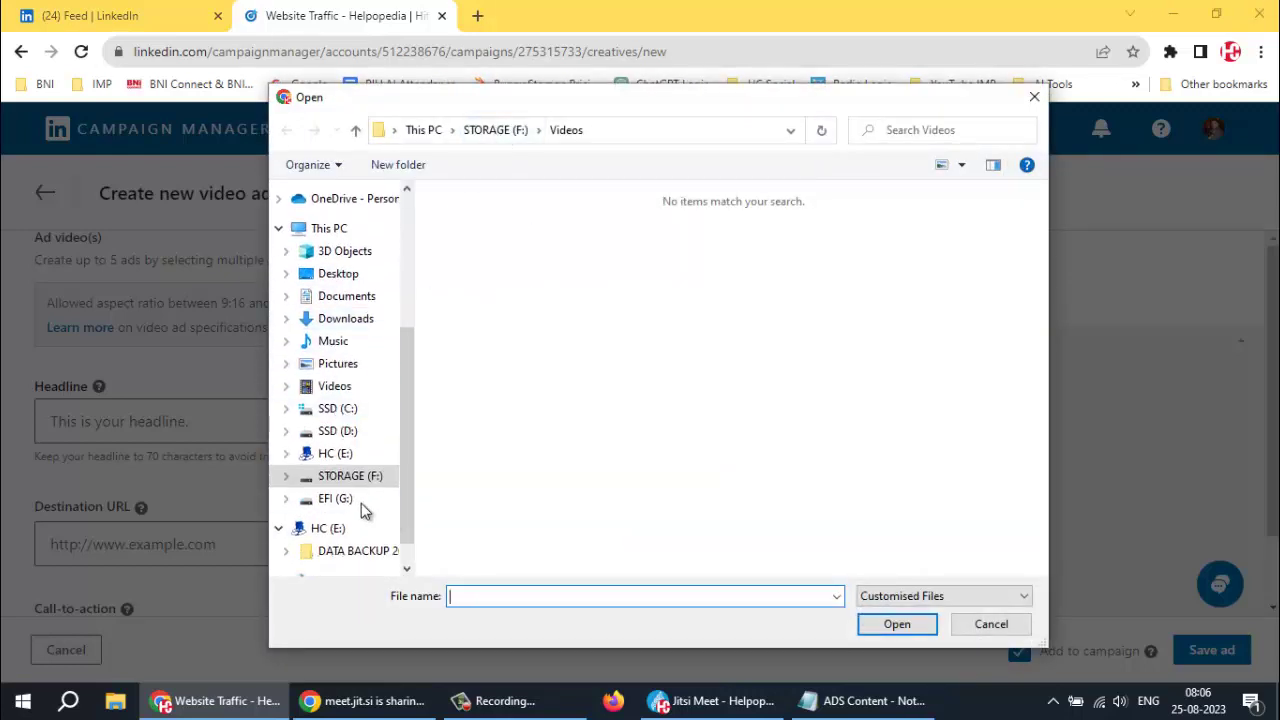
{"action": "left_click", "coordinate": [347, 478]}
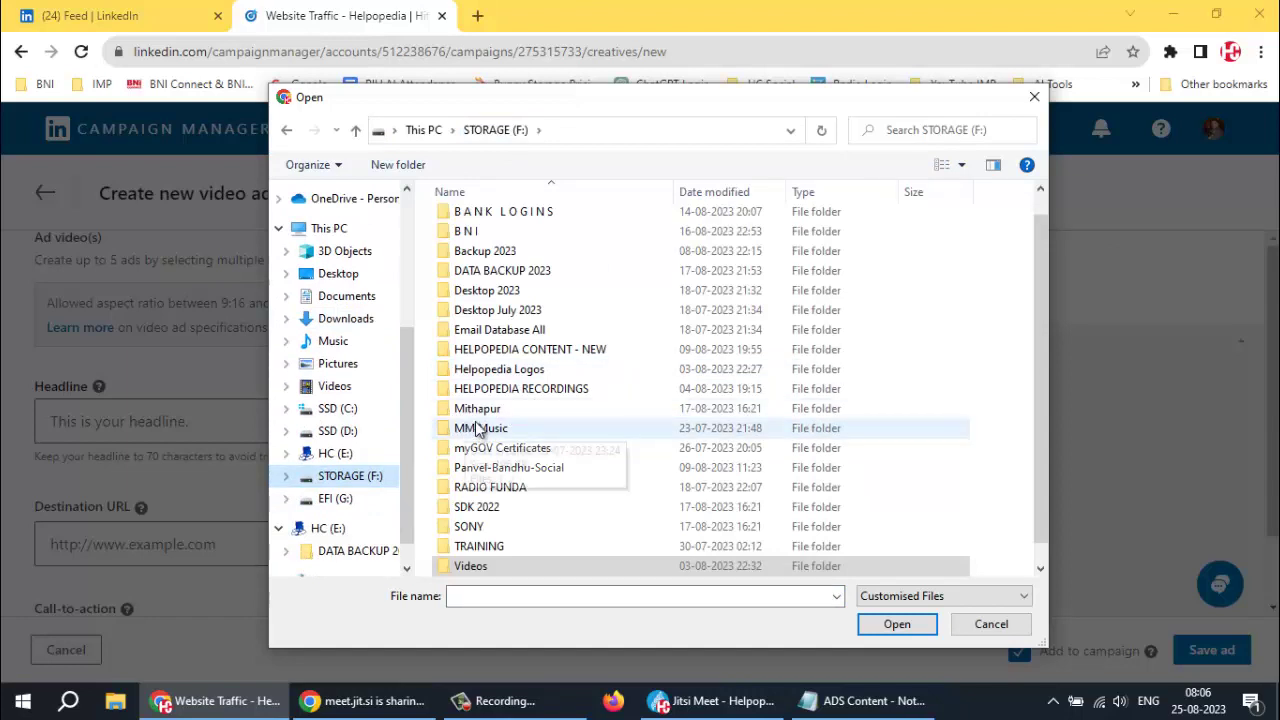
{"action": "scroll", "coordinate": [520, 460], "scroll_direction": "up", "scroll_amount": 1}
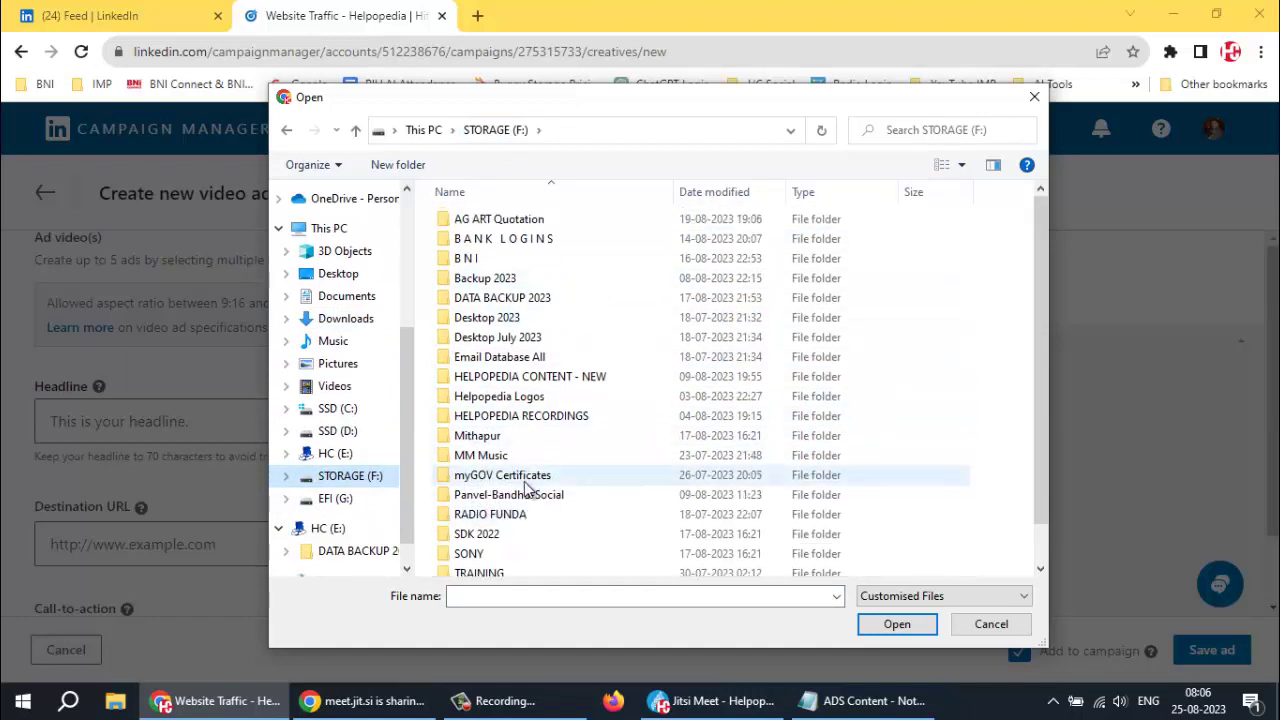
{"action": "scroll", "coordinate": [571, 308], "scroll_direction": "down", "scroll_amount": 1}
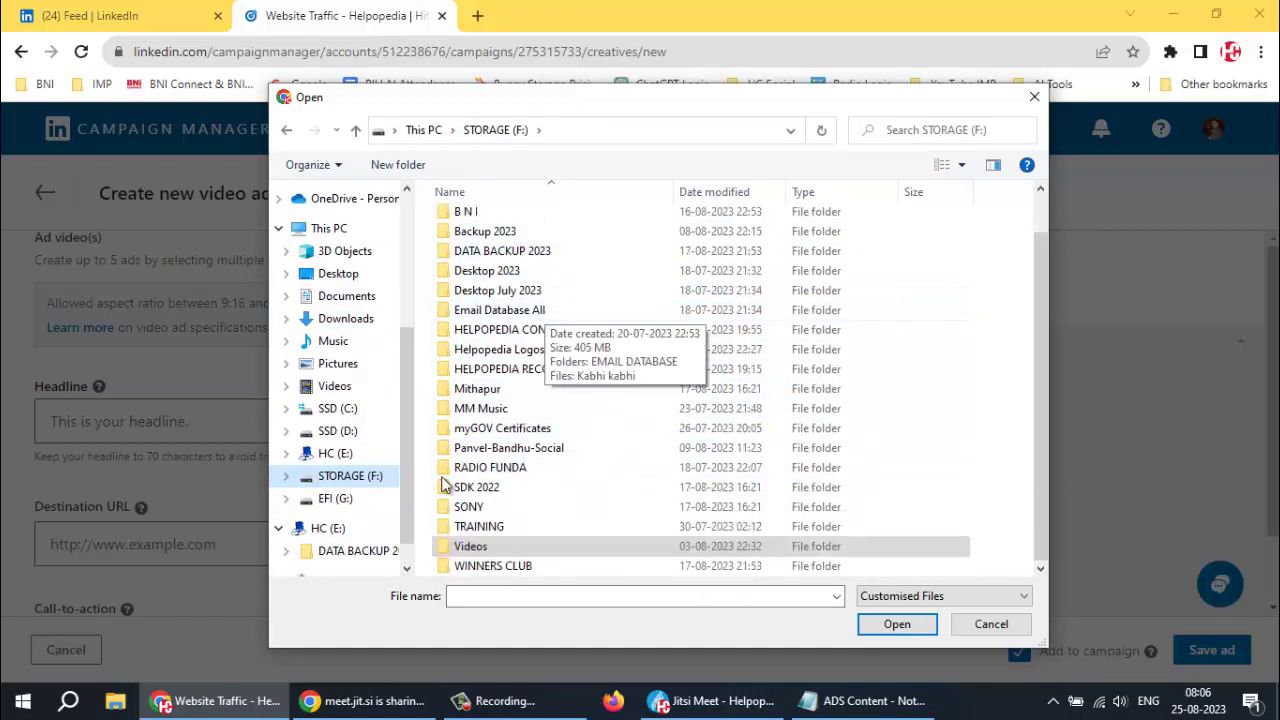
{"action": "double_click", "coordinate": [462, 527]}
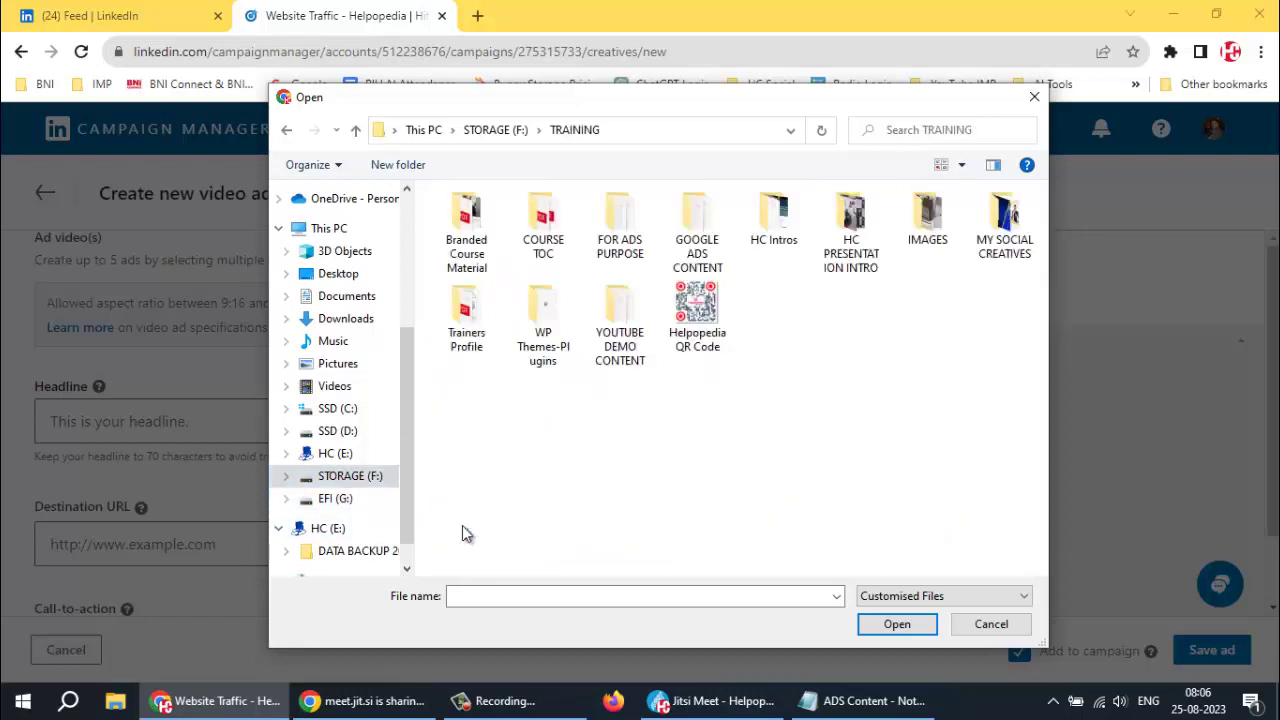
{"action": "double_click", "coordinate": [926, 232]}
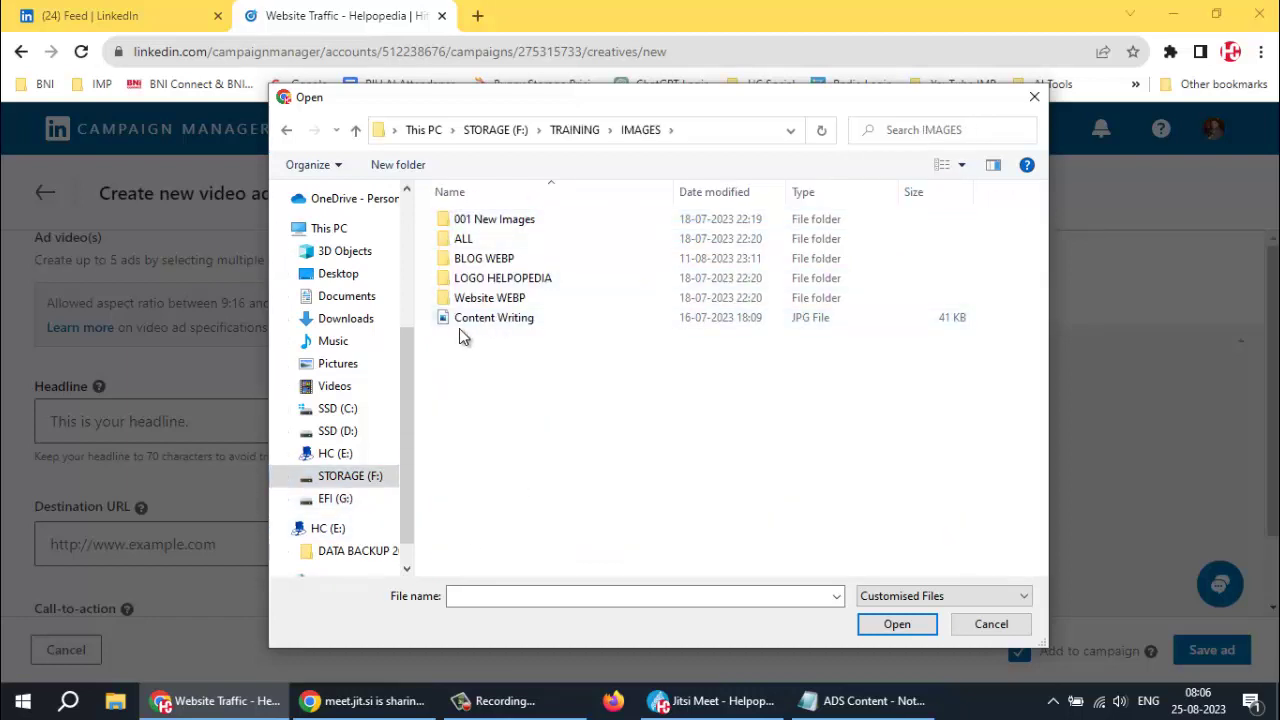
{"action": "left_click", "coordinate": [942, 165]}
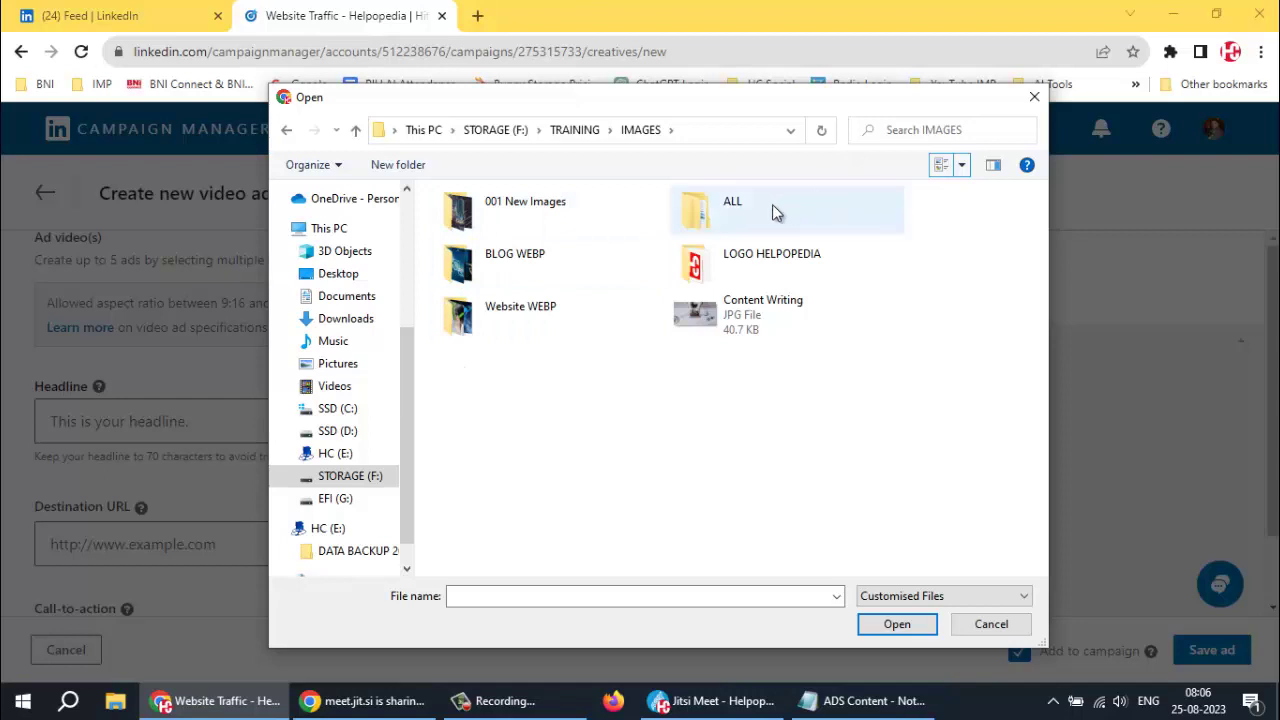
{"action": "double_click", "coordinate": [690, 214]}
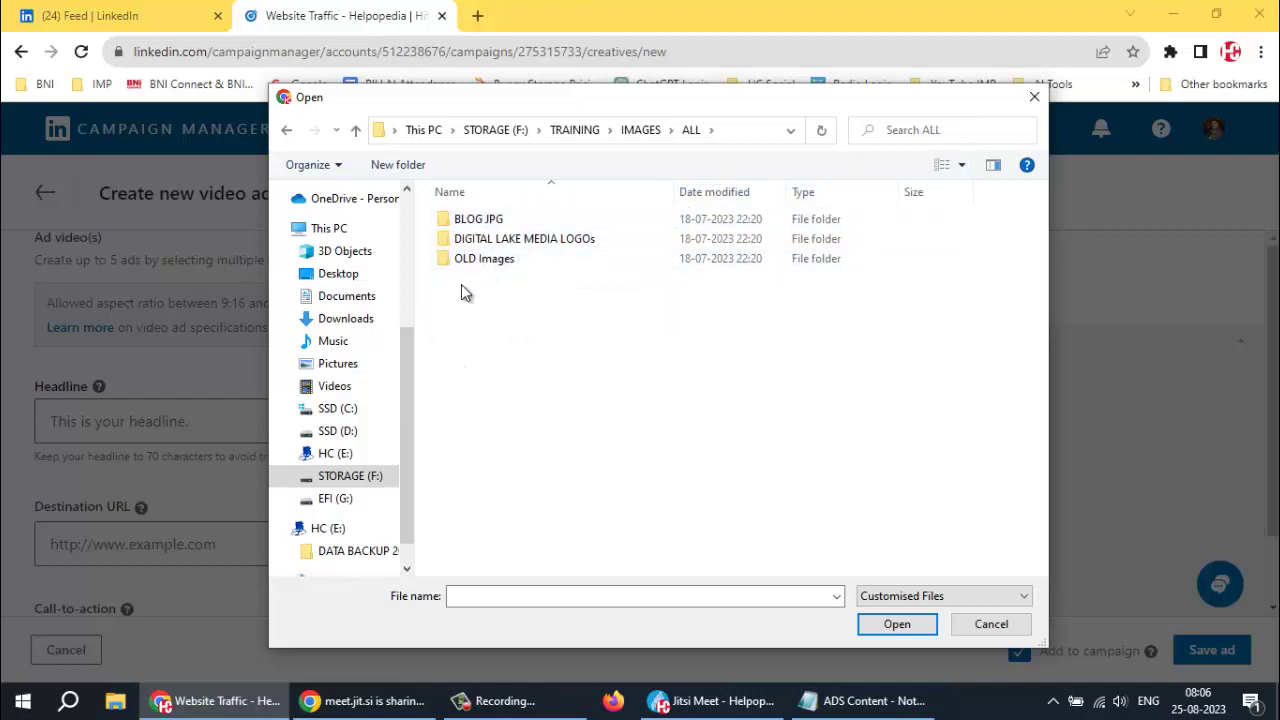
Open the BLOG JPG folder and browse its thumbnails, selecting the SEO-Tips image
{"action": "double_click", "coordinate": [478, 218]}
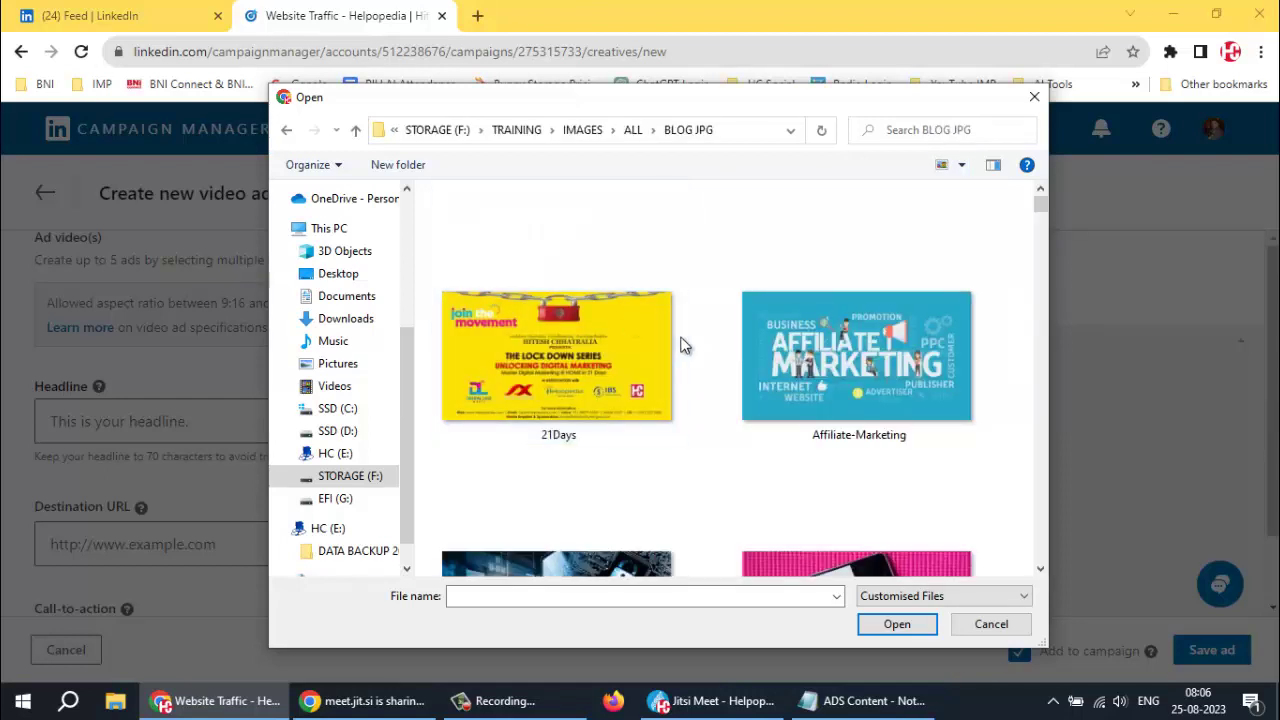
{"action": "scroll", "coordinate": [672, 343], "scroll_direction": "down", "scroll_amount": 3}
{"action": "scroll", "coordinate": [669, 343], "scroll_direction": "down", "scroll_amount": 5}
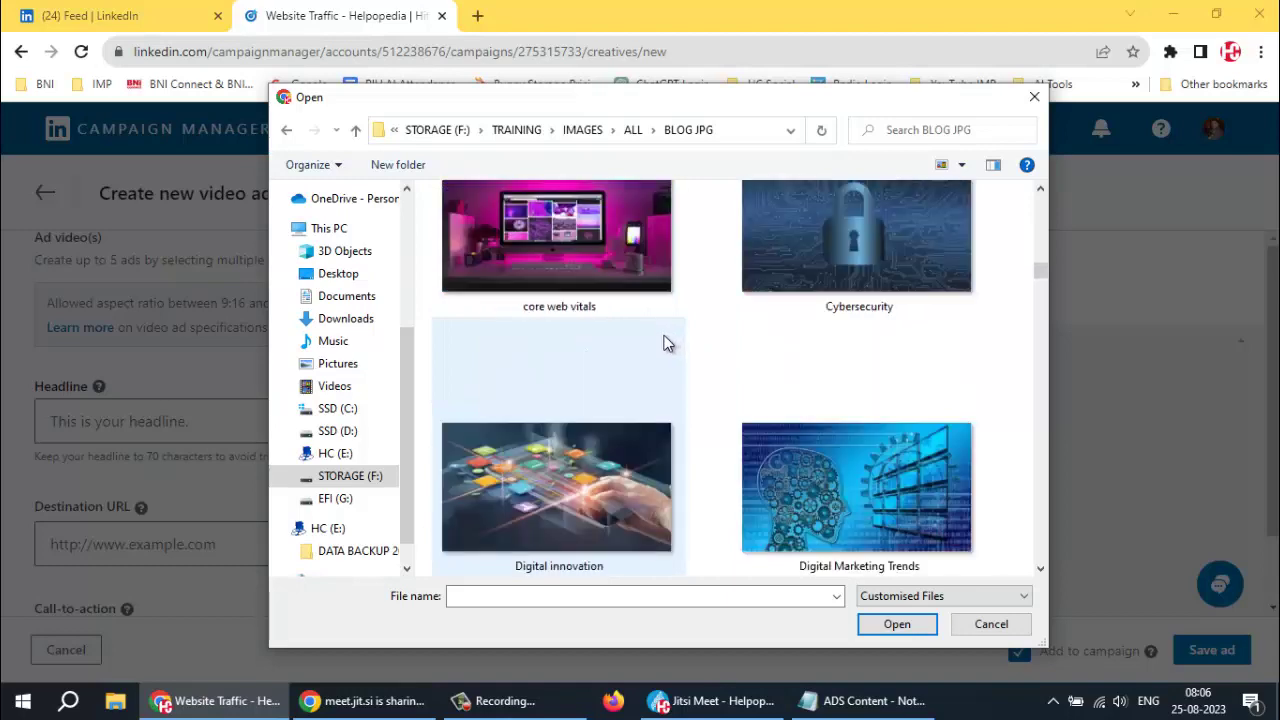
{"action": "scroll", "coordinate": [668, 343], "scroll_direction": "down", "scroll_amount": 5}
{"action": "scroll", "coordinate": [662, 331], "scroll_direction": "down", "scroll_amount": 10}
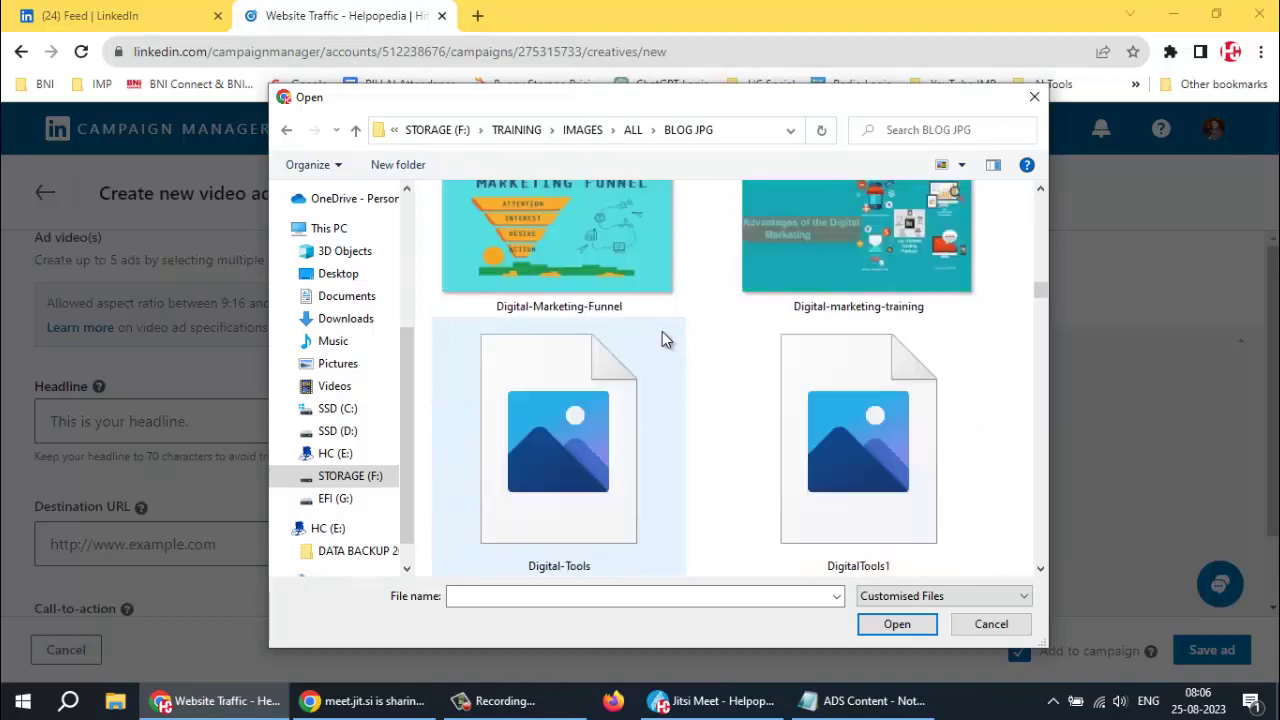
{"action": "scroll", "coordinate": [662, 333], "scroll_direction": "down", "scroll_amount": 8}
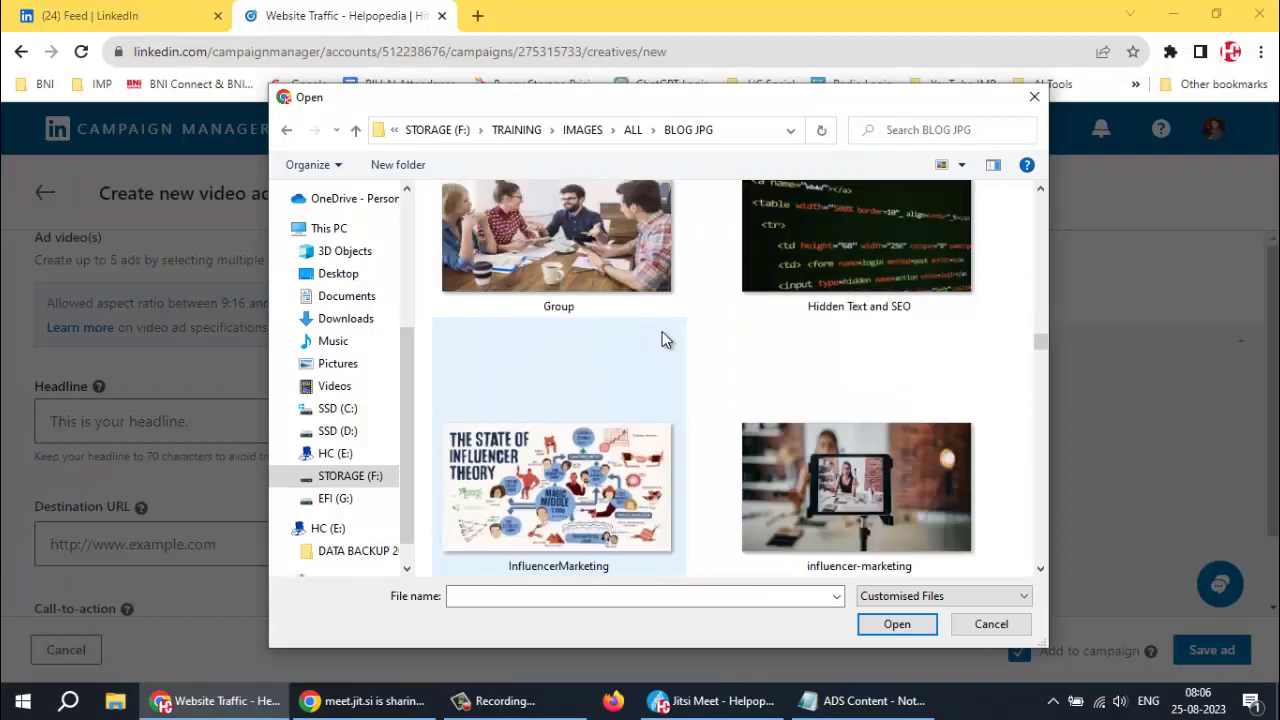
{"action": "scroll", "coordinate": [662, 333], "scroll_direction": "down", "scroll_amount": 3}
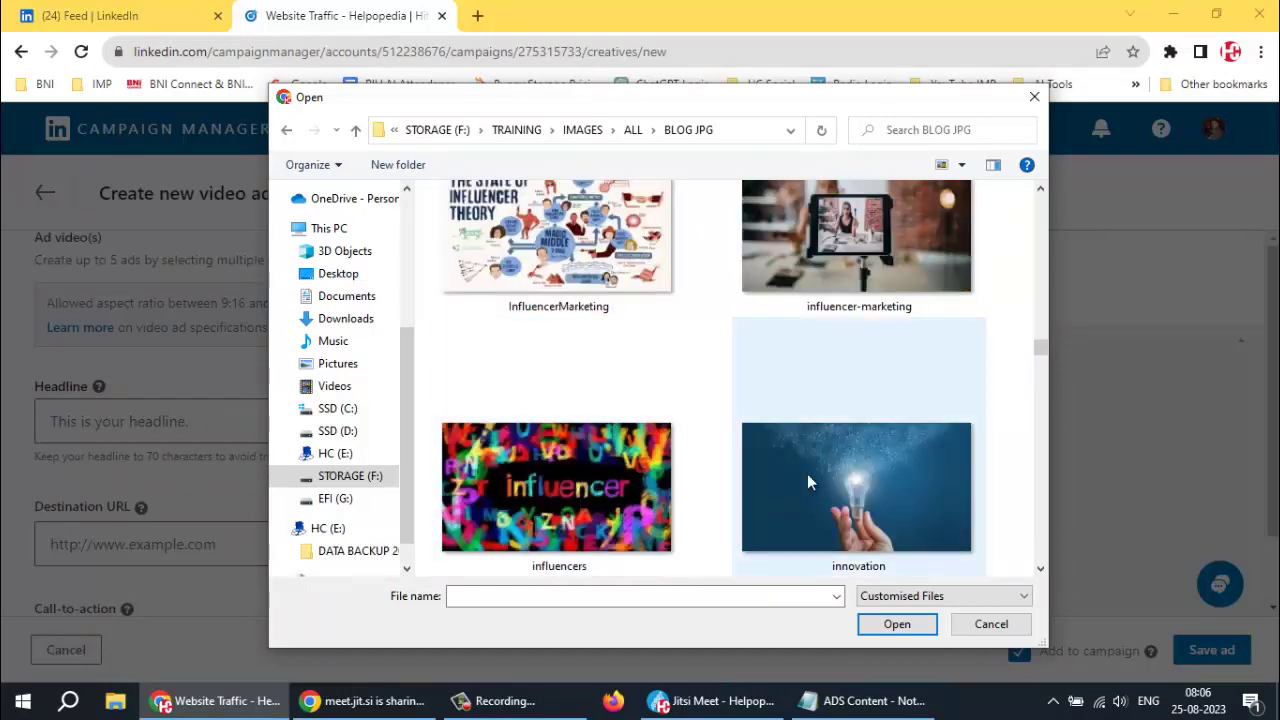
{"action": "scroll", "coordinate": [751, 396], "scroll_direction": "up", "scroll_amount": 1}
{"action": "scroll", "coordinate": [751, 396], "scroll_direction": "down", "scroll_amount": 4}
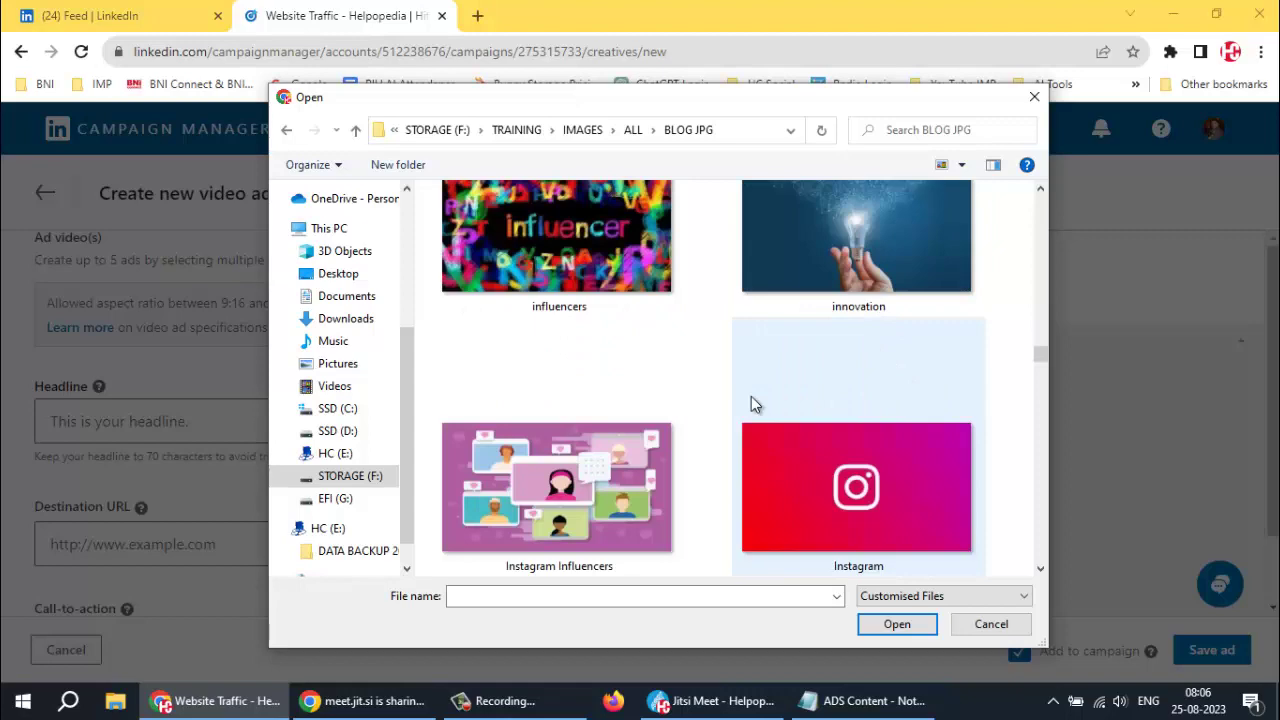
{"action": "scroll", "coordinate": [751, 396], "scroll_direction": "down", "scroll_amount": 5}
{"action": "scroll", "coordinate": [751, 396], "scroll_direction": "down", "scroll_amount": 3}
{"action": "scroll", "coordinate": [751, 396], "scroll_direction": "down", "scroll_amount": 10}
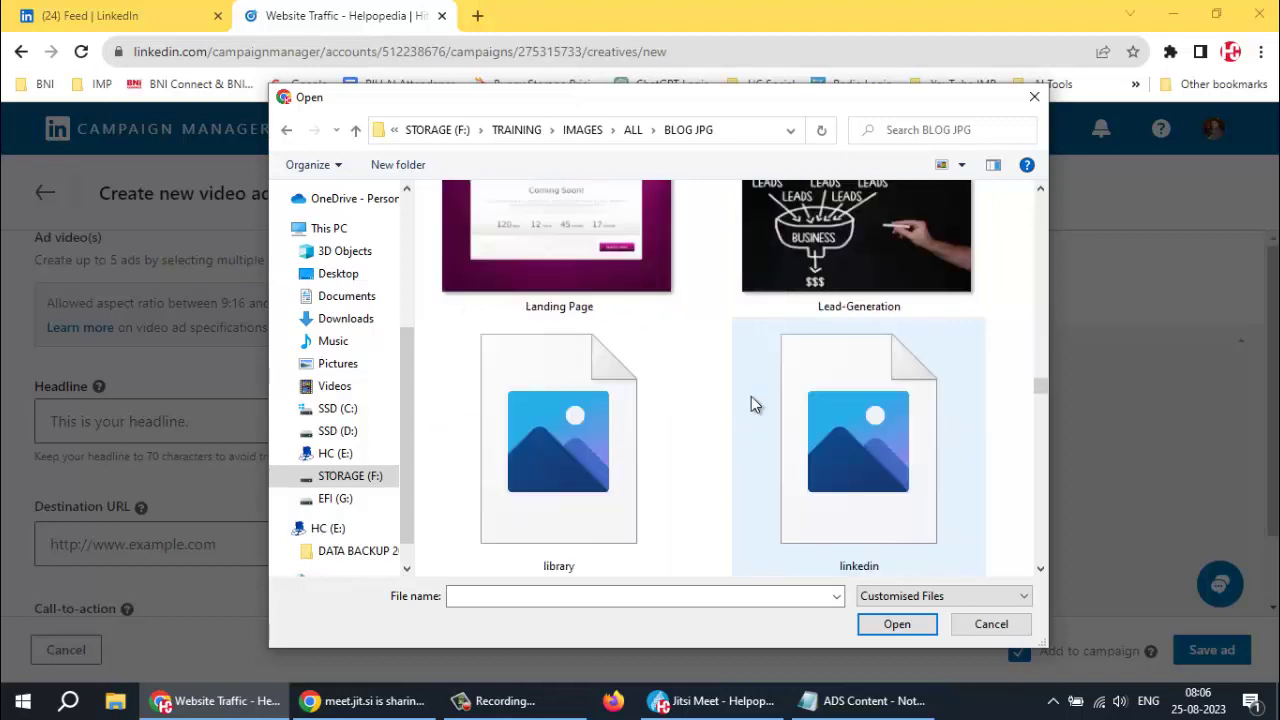
{"action": "scroll", "coordinate": [751, 396], "scroll_direction": "down", "scroll_amount": 10}
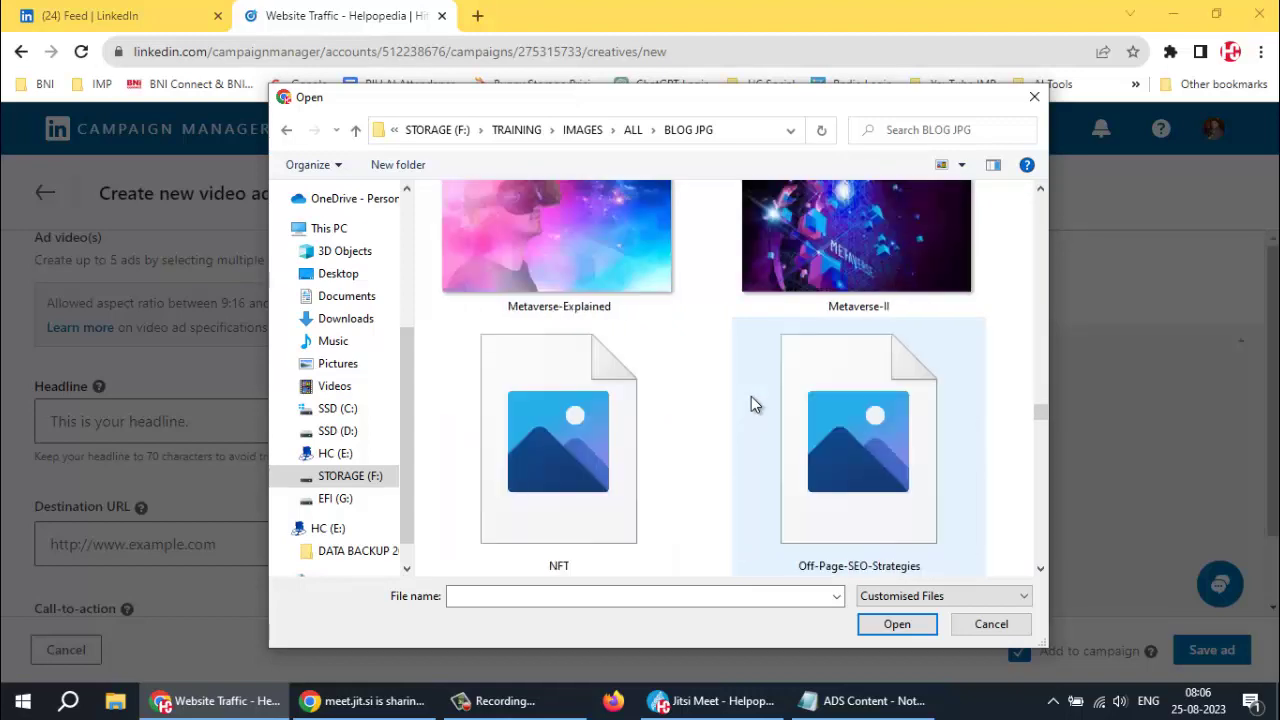
{"action": "scroll", "coordinate": [751, 396], "scroll_direction": "down", "scroll_amount": 10}
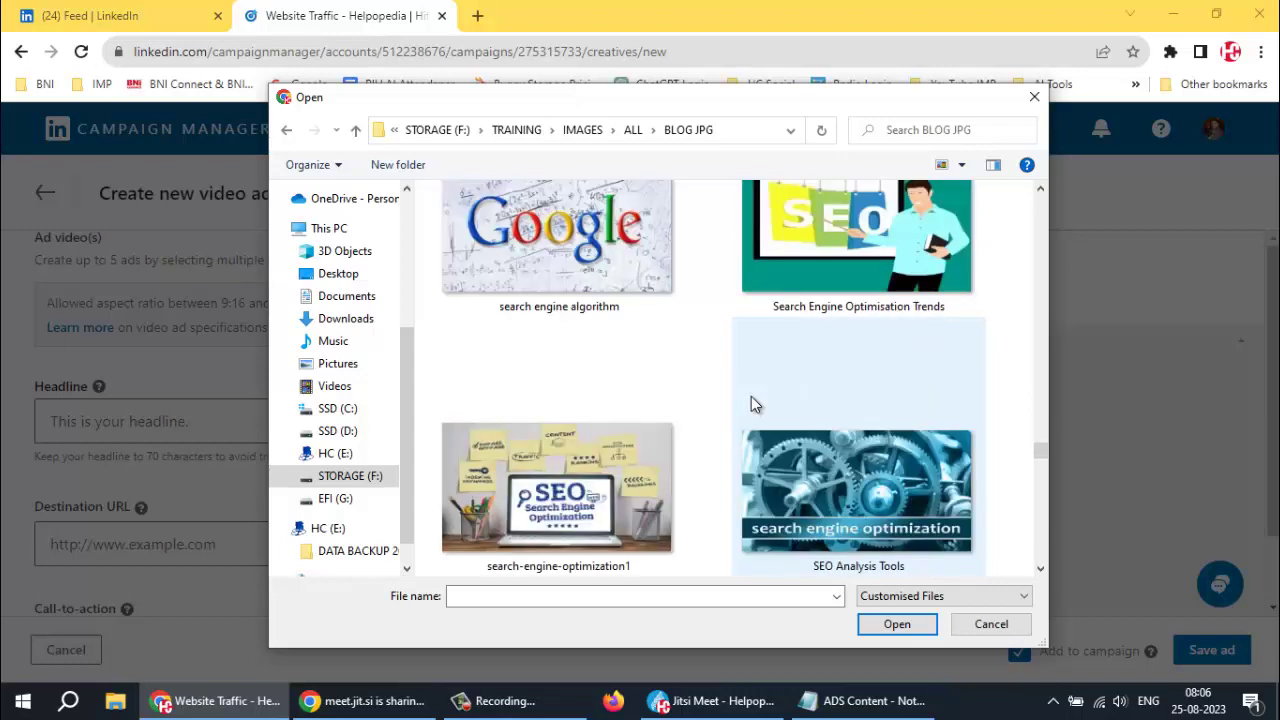
{"action": "scroll", "coordinate": [751, 396], "scroll_direction": "down", "scroll_amount": 2}
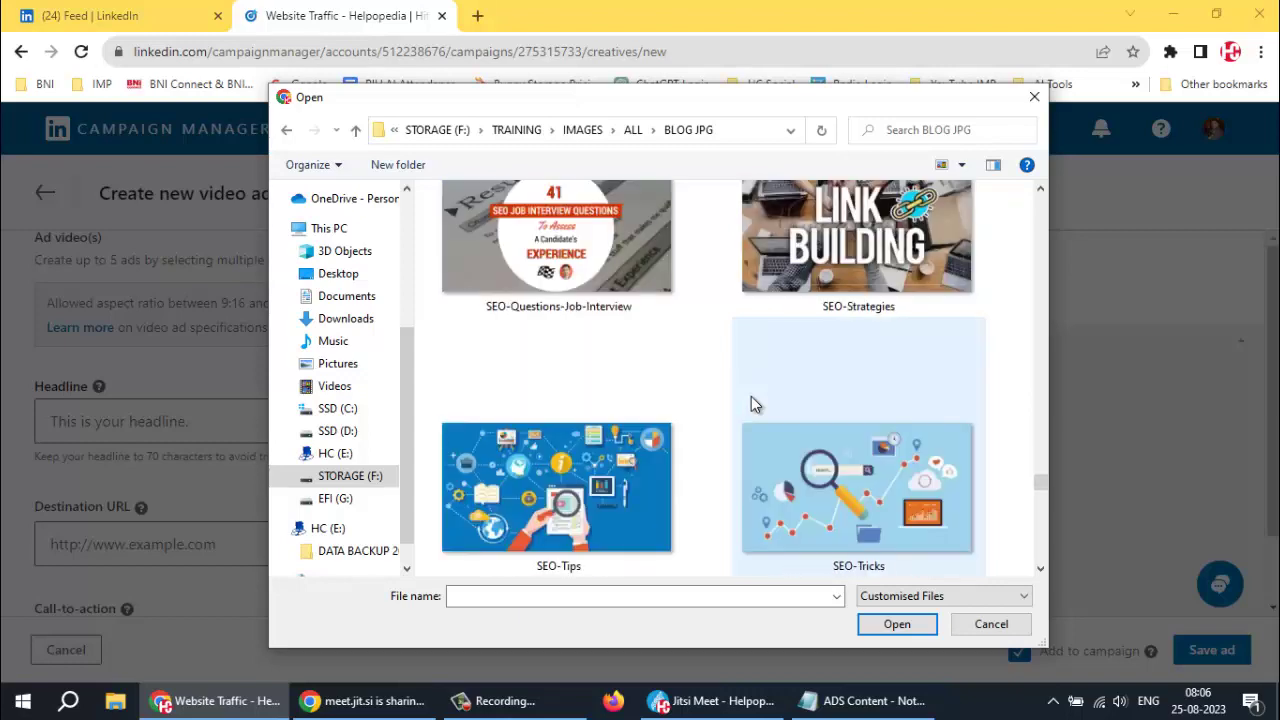
{"action": "left_click", "coordinate": [588, 492]}
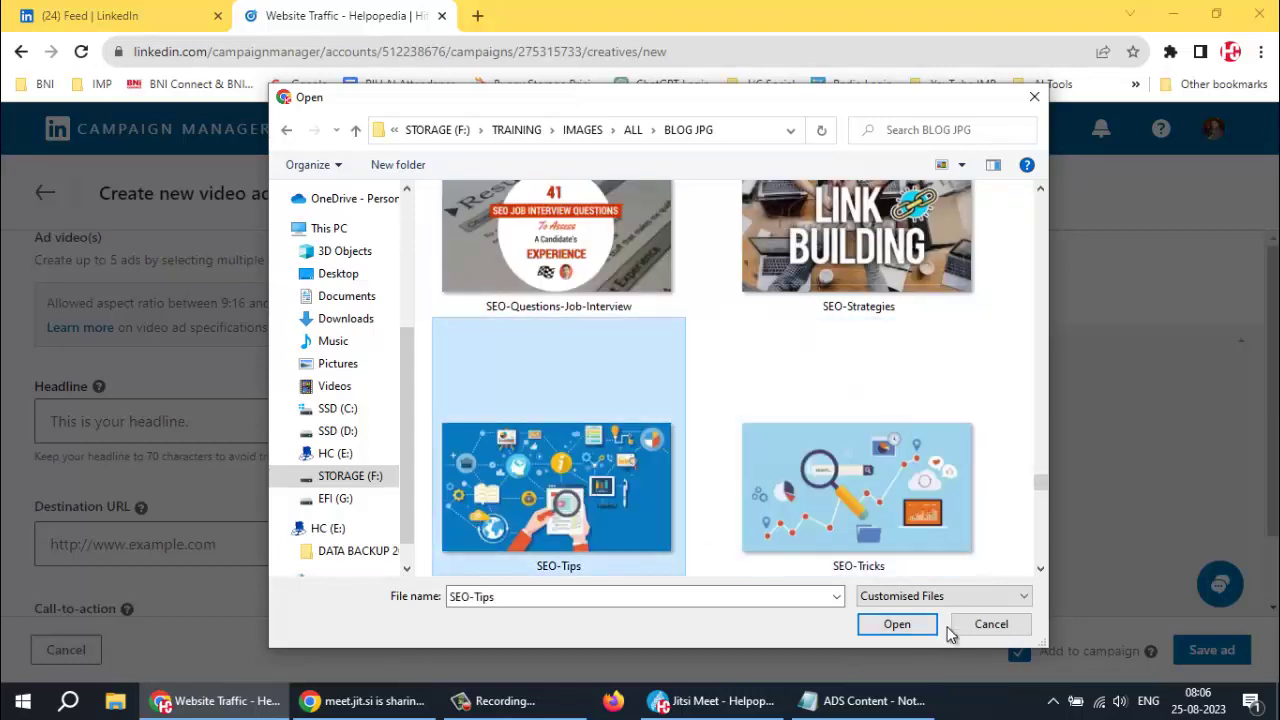
Choose Training.jpg instead and attach it as the video thumbnail
{"action": "scroll", "coordinate": [851, 489], "scroll_direction": "down", "scroll_amount": 5}
{"action": "scroll", "coordinate": [851, 489], "scroll_direction": "down", "scroll_amount": 5}
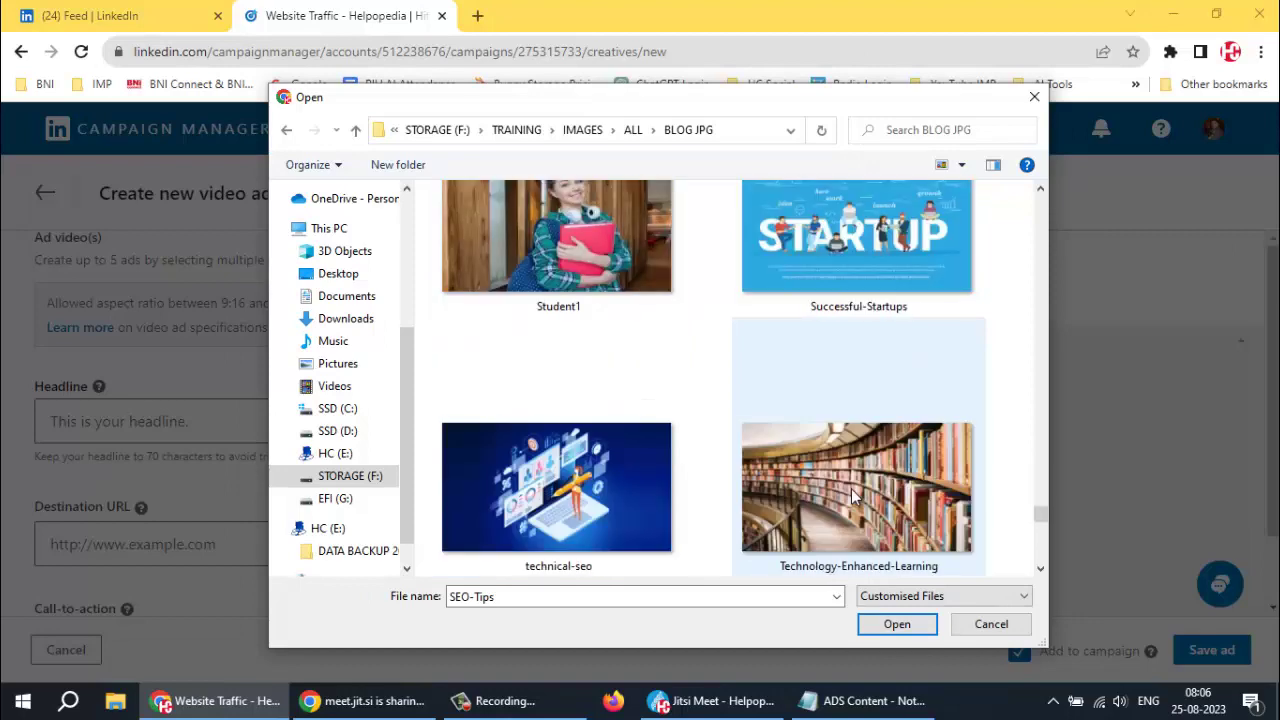
{"action": "scroll", "coordinate": [851, 497], "scroll_direction": "down", "scroll_amount": 4}
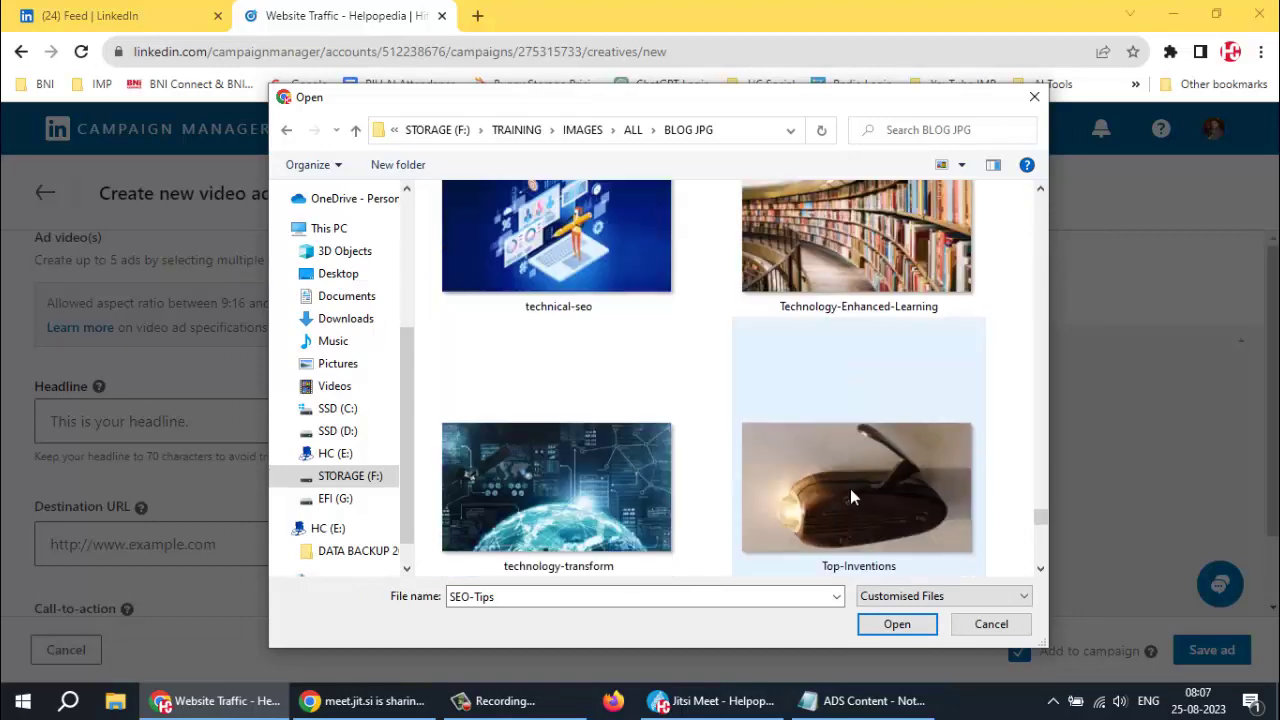
{"action": "scroll", "coordinate": [850, 495], "scroll_direction": "down", "scroll_amount": 3}
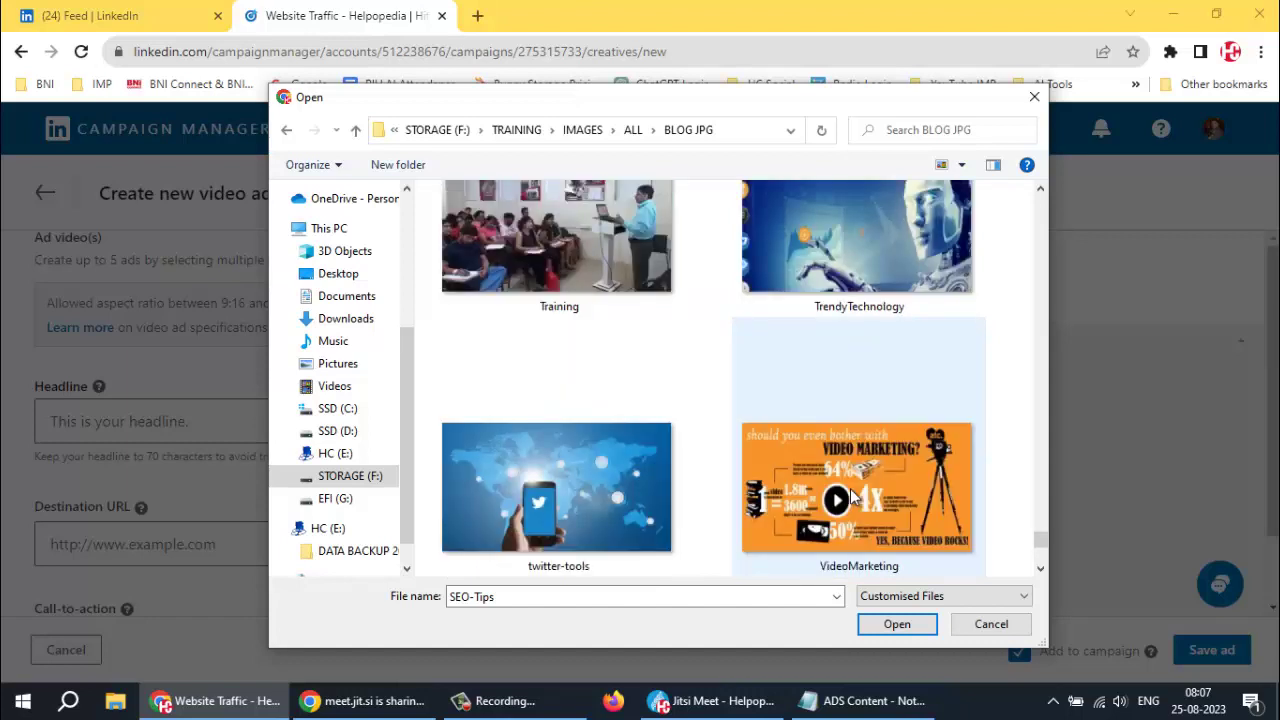
{"action": "left_click", "coordinate": [605, 253]}
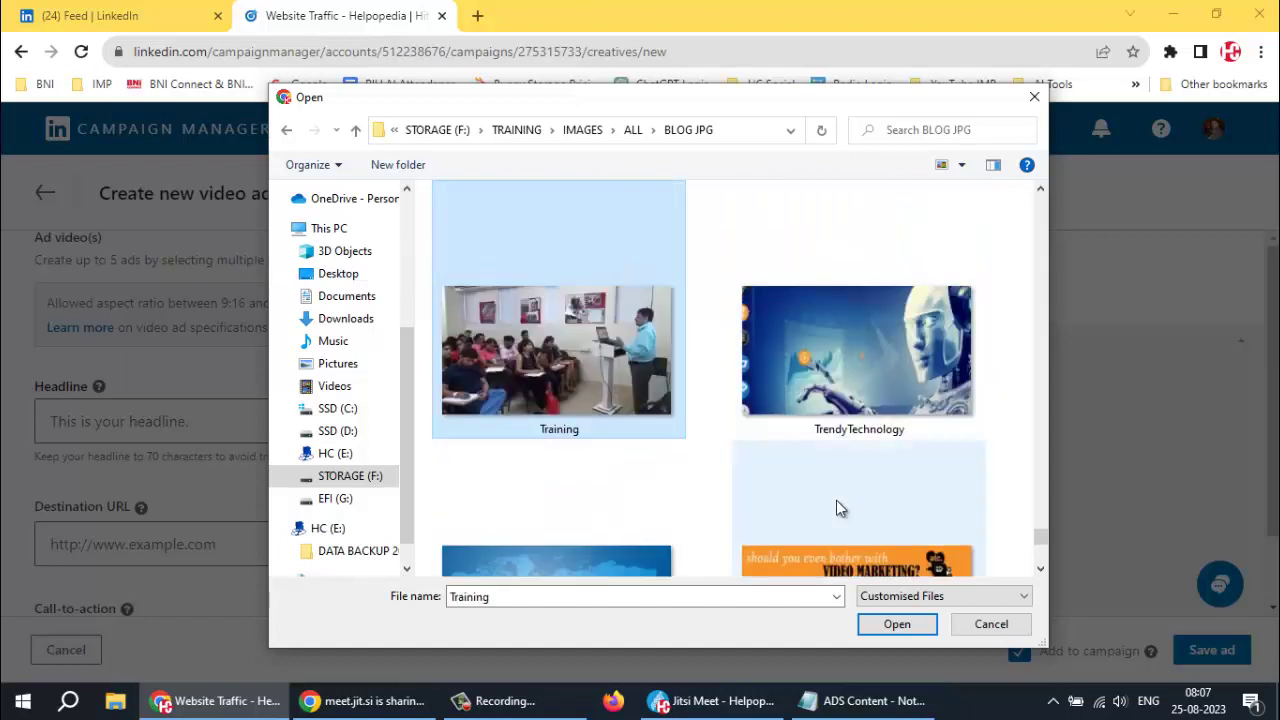
{"action": "left_click", "coordinate": [895, 623]}
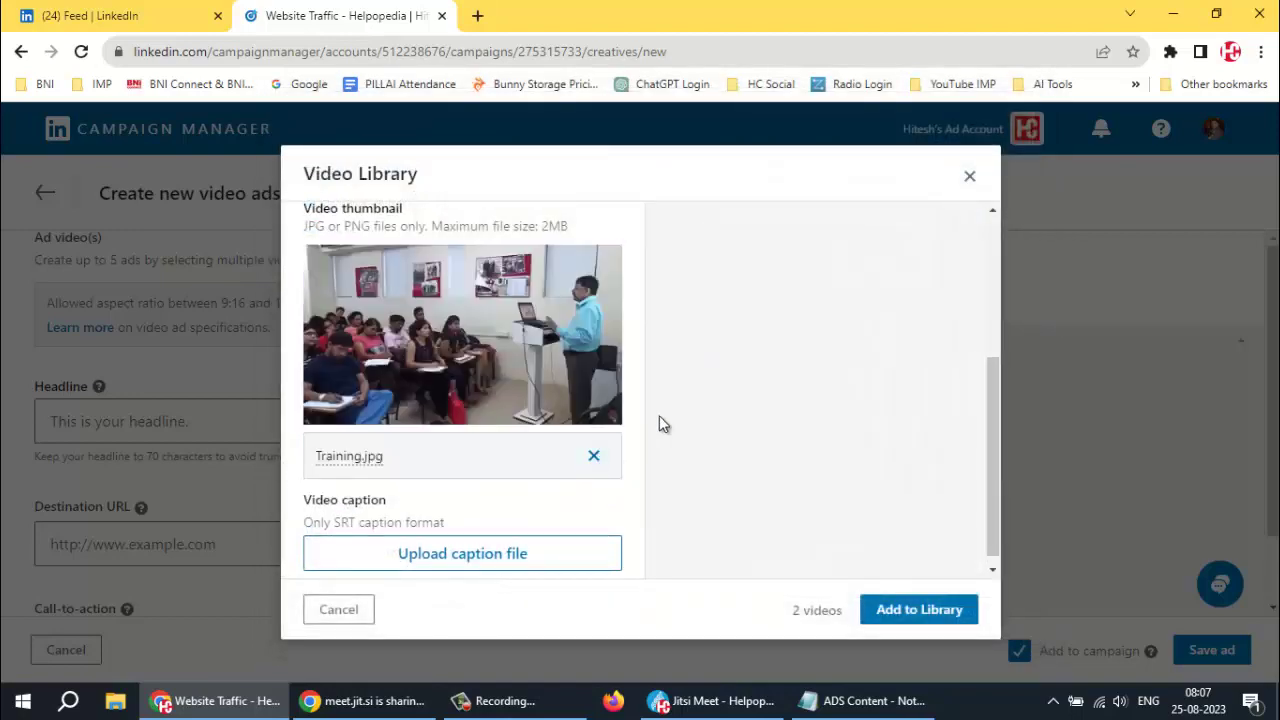
Add both videos, with Training.jpg as thumbnail, to the Video Library for upload
{"action": "scroll", "coordinate": [645, 407], "scroll_direction": "down", "scroll_amount": 1}
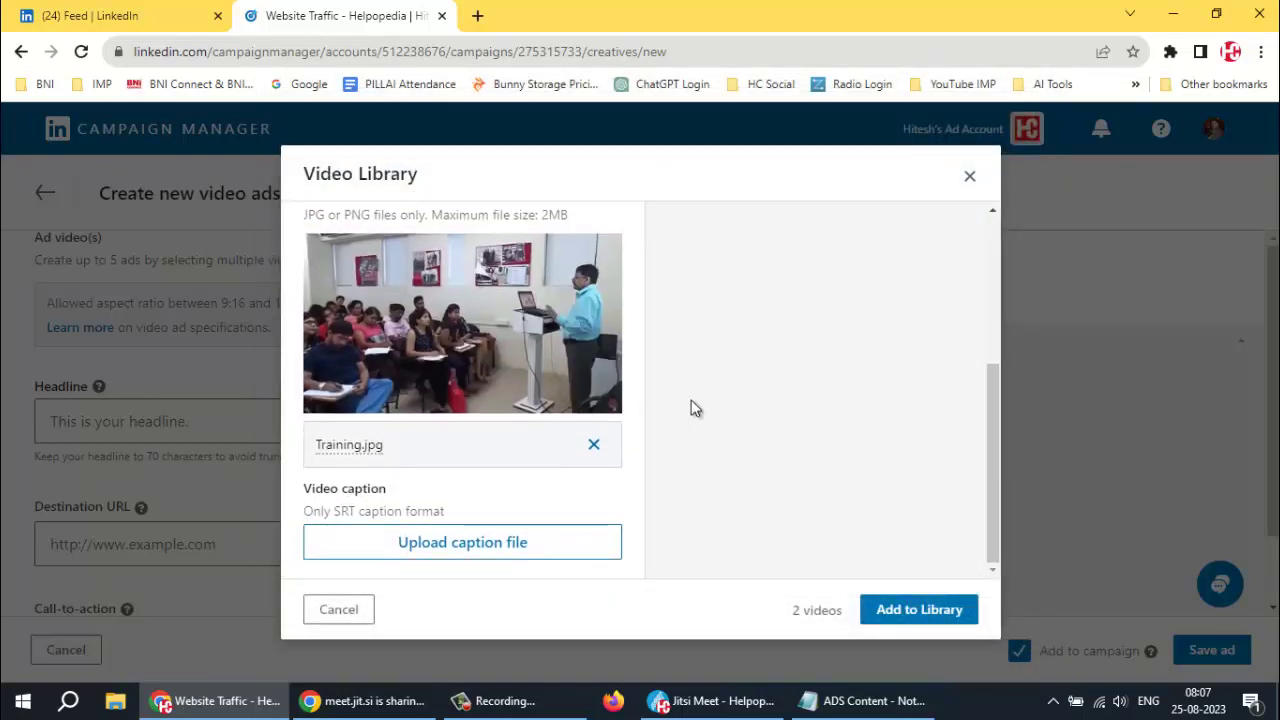
{"action": "left_click", "coordinate": [928, 612]}
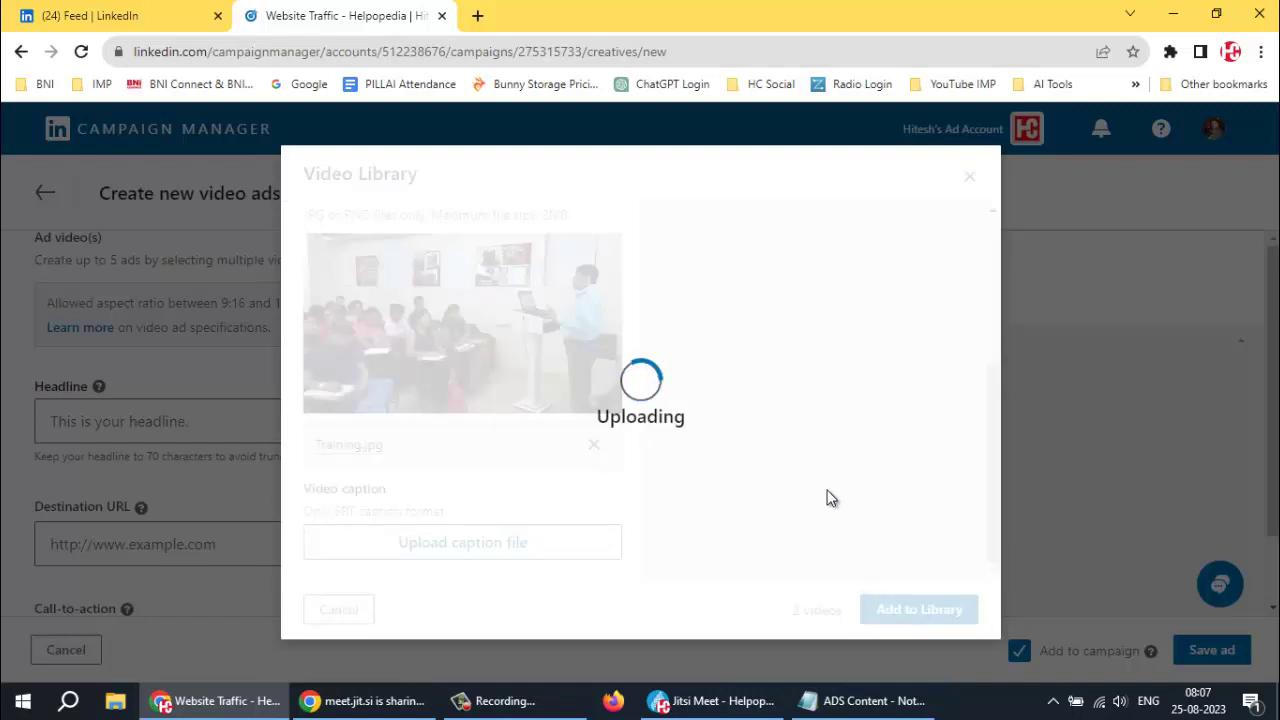
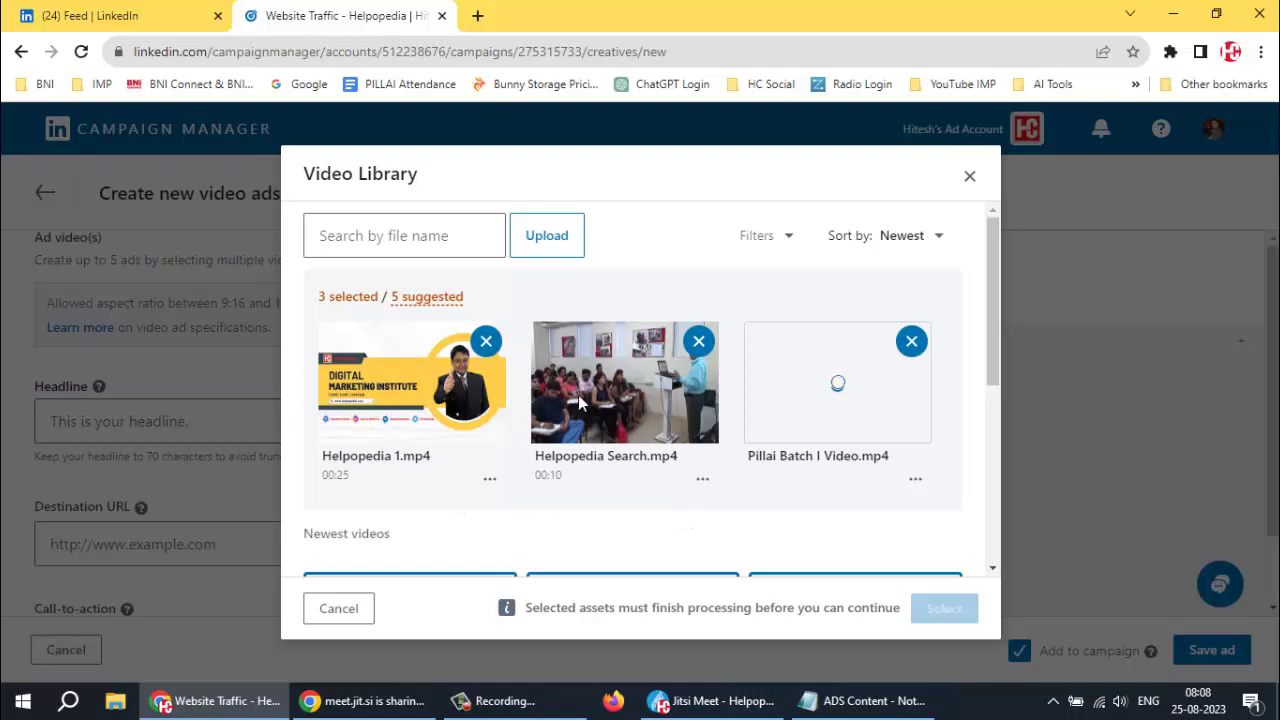
Confirm the three checked videos: Helpopedia 1.mp4, Helpopedia Search.mp4 and Pillai Batch I Video.mp4
{"action": "scroll", "coordinate": [825, 413], "scroll_direction": "down", "scroll_amount": 2}
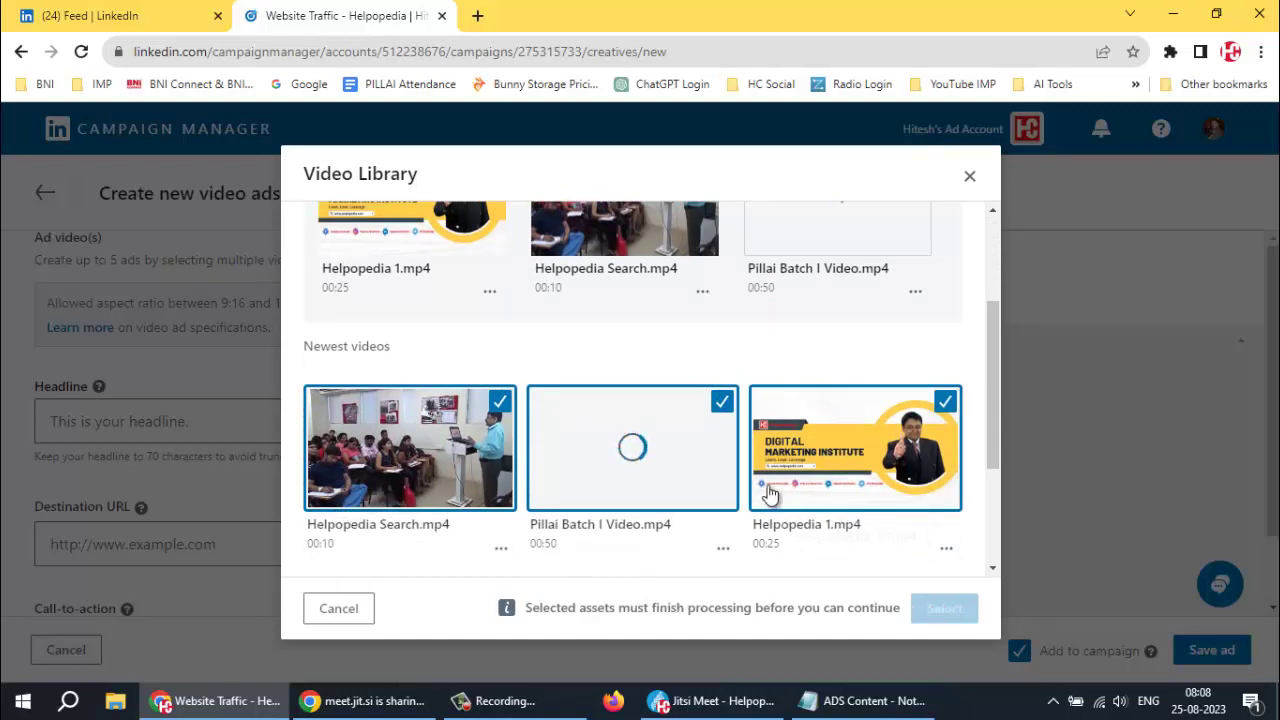
{"action": "scroll", "coordinate": [663, 505], "scroll_direction": "up", "scroll_amount": 1}
{"action": "scroll", "coordinate": [663, 505], "scroll_direction": "up", "scroll_amount": 2}
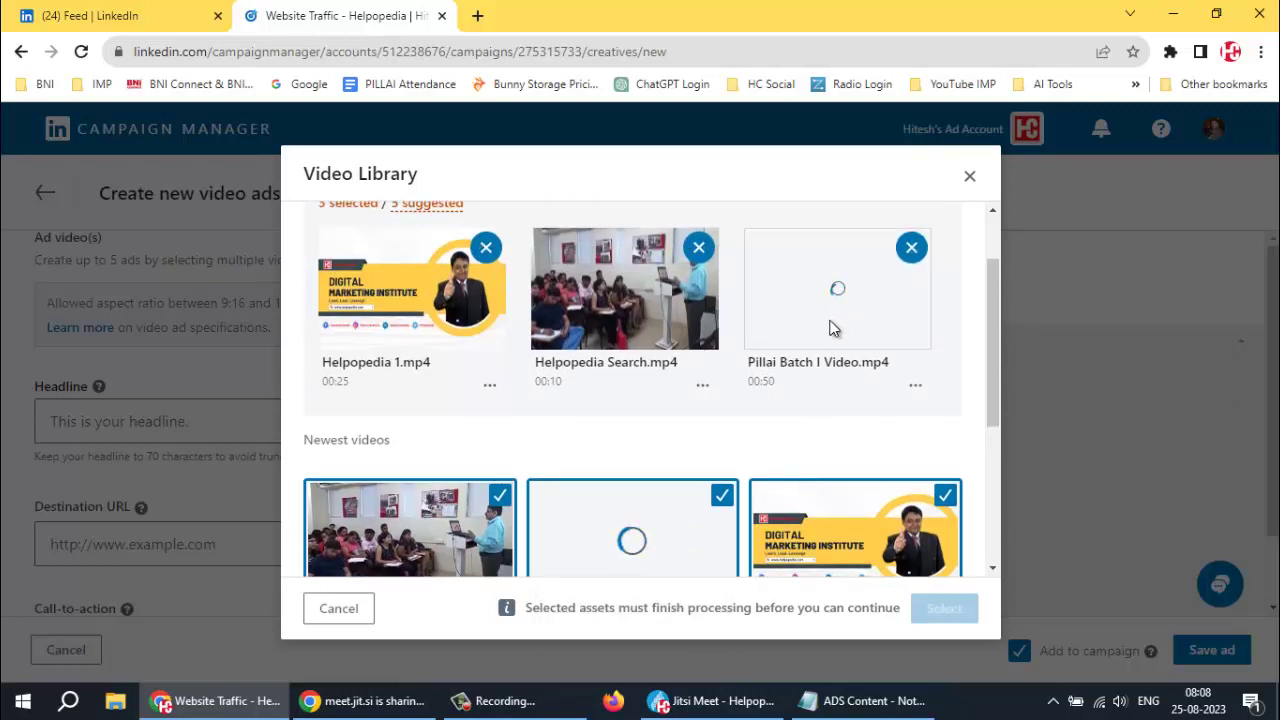
{"action": "scroll", "coordinate": [835, 328], "scroll_direction": "down", "scroll_amount": 1}
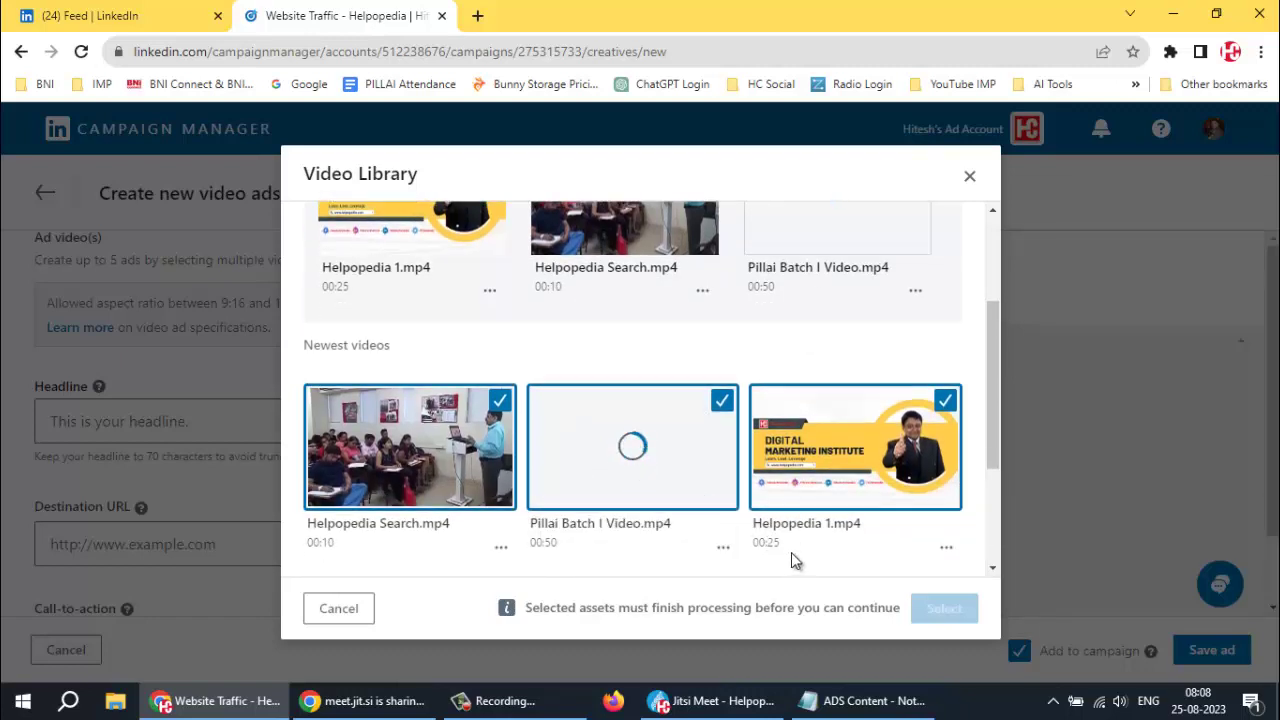
{"action": "scroll", "coordinate": [791, 558], "scroll_direction": "down", "scroll_amount": 2}
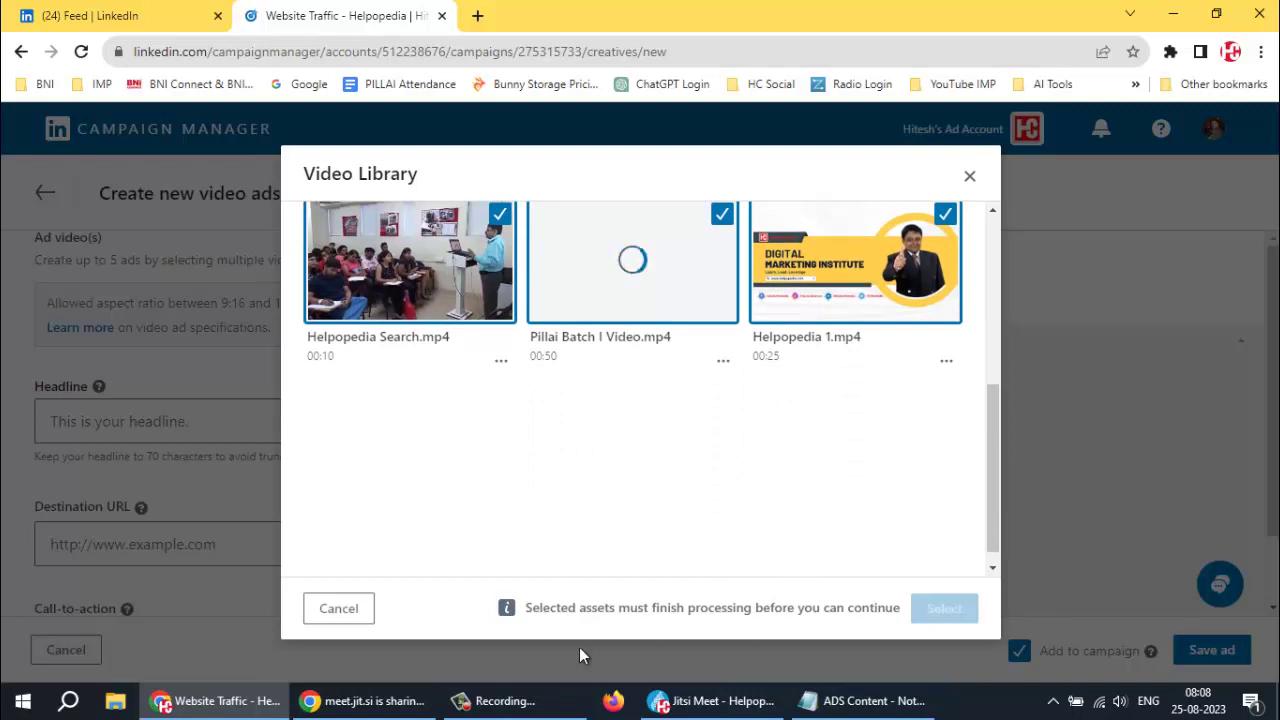
{"action": "left_click_drag", "start_coordinate": [524, 608], "coordinate": [899, 600]}
{"action": "scroll", "coordinate": [800, 515], "scroll_direction": "up", "scroll_amount": 3}
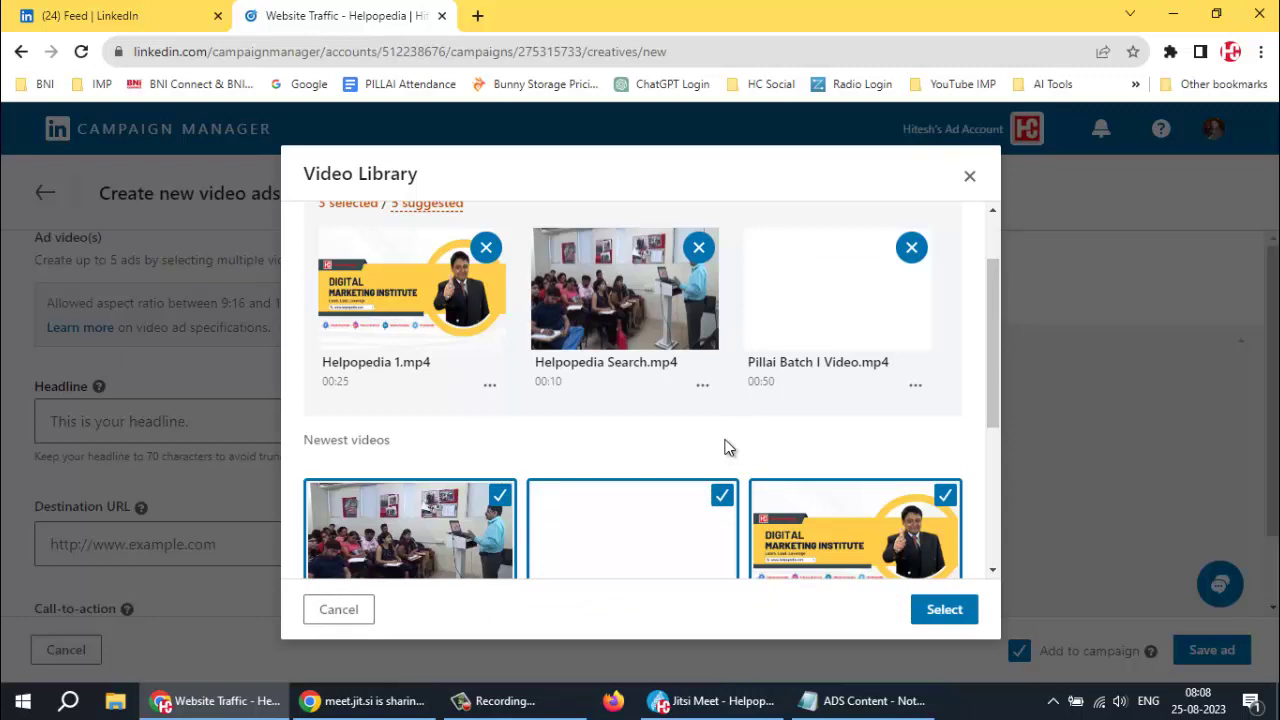
{"action": "scroll", "coordinate": [727, 448], "scroll_direction": "down", "scroll_amount": 2}
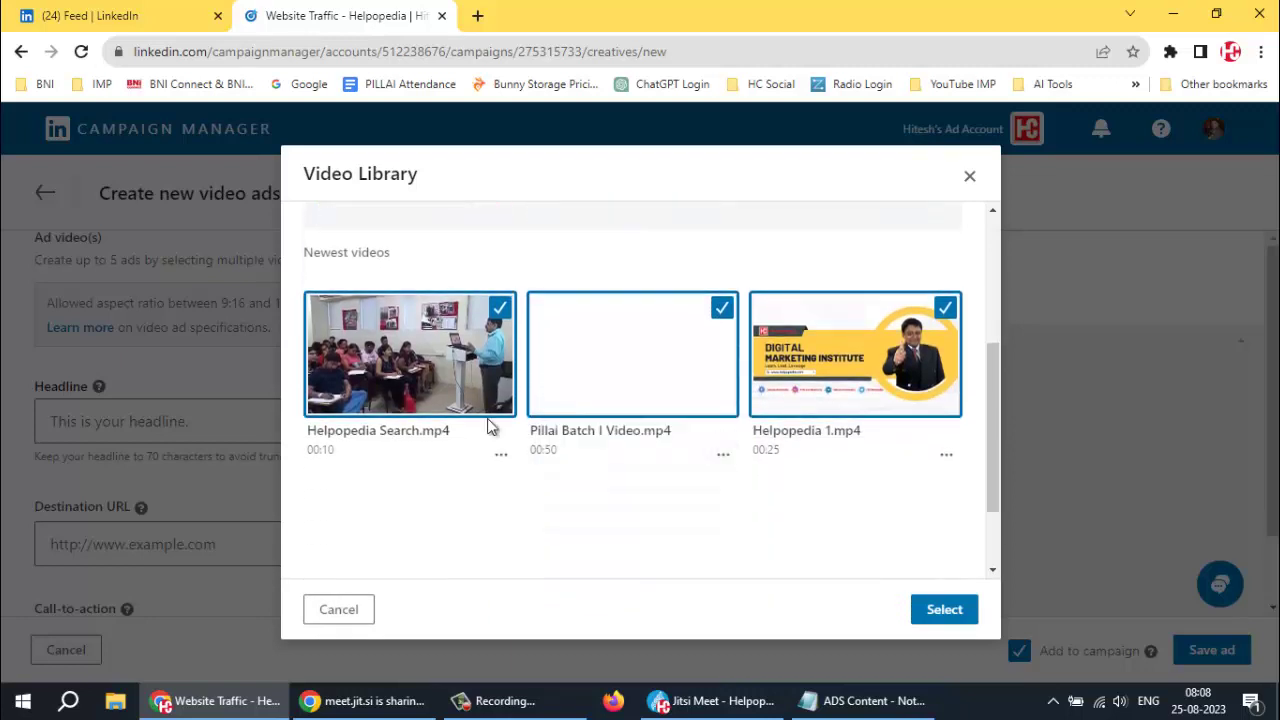
{"action": "left_click", "coordinate": [941, 610]}
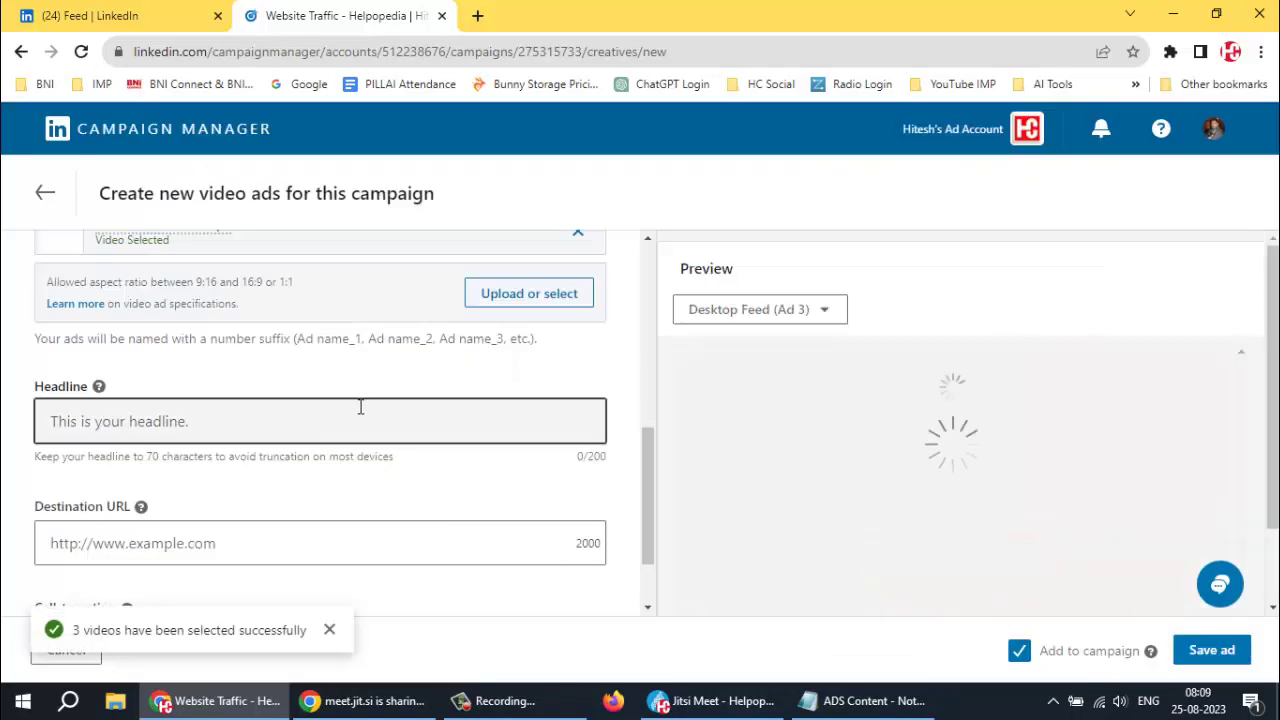
Paste 'Get Digitally Ready in just 21 Days' from the notes into the ad headline
{"action": "scroll", "coordinate": [314, 388], "scroll_direction": "up", "scroll_amount": 3}
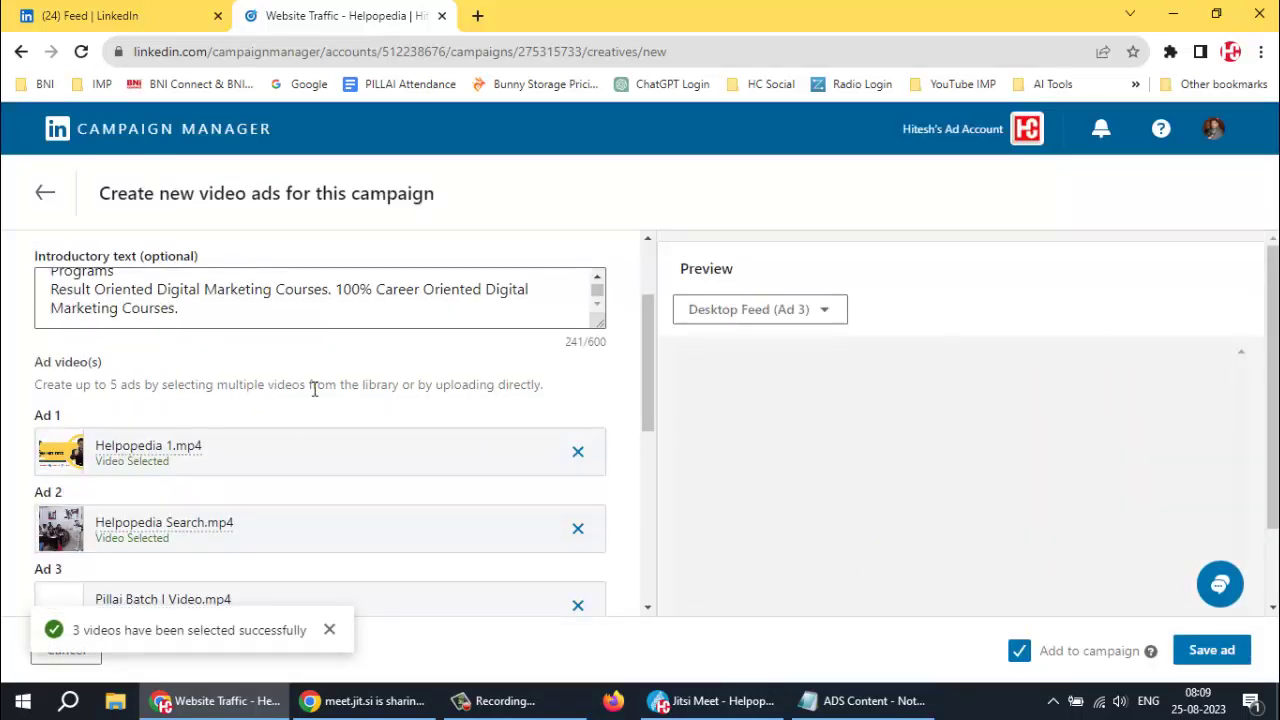
{"action": "scroll", "coordinate": [314, 388], "scroll_direction": "down", "scroll_amount": 3}
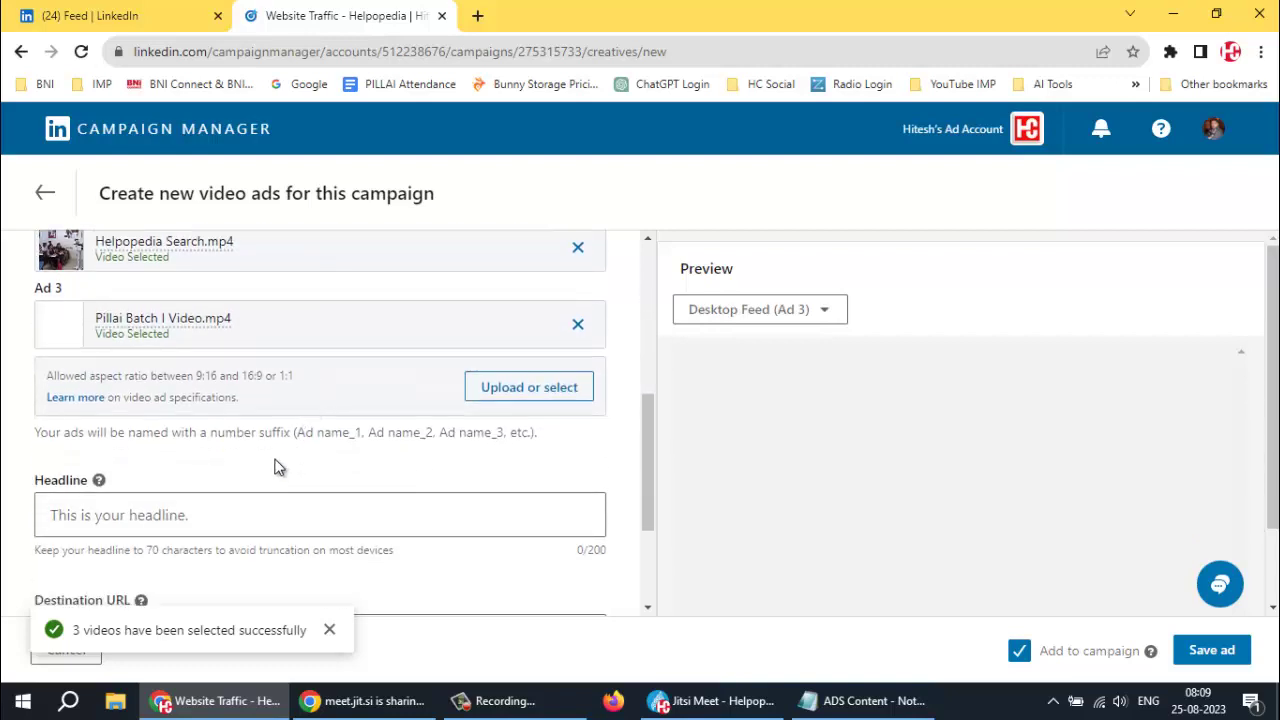
{"action": "scroll", "coordinate": [274, 466], "scroll_direction": "down", "scroll_amount": 2}
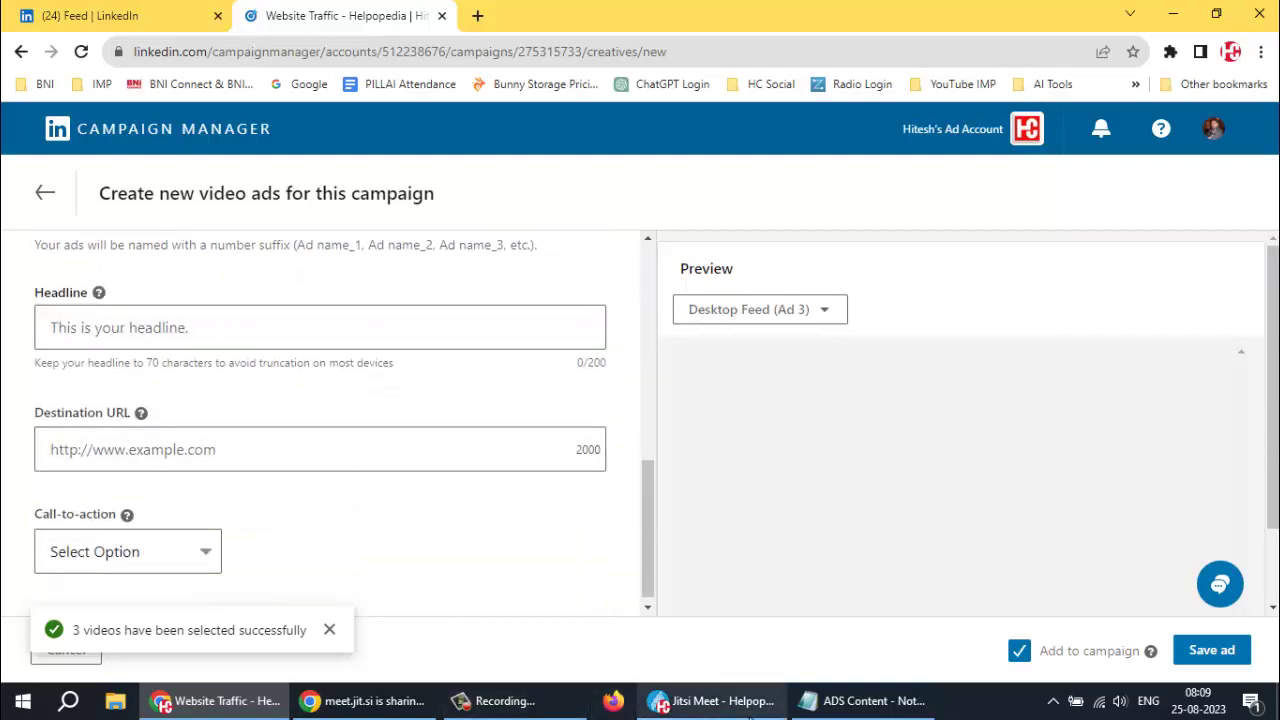
{"action": "left_click", "coordinate": [865, 700]}
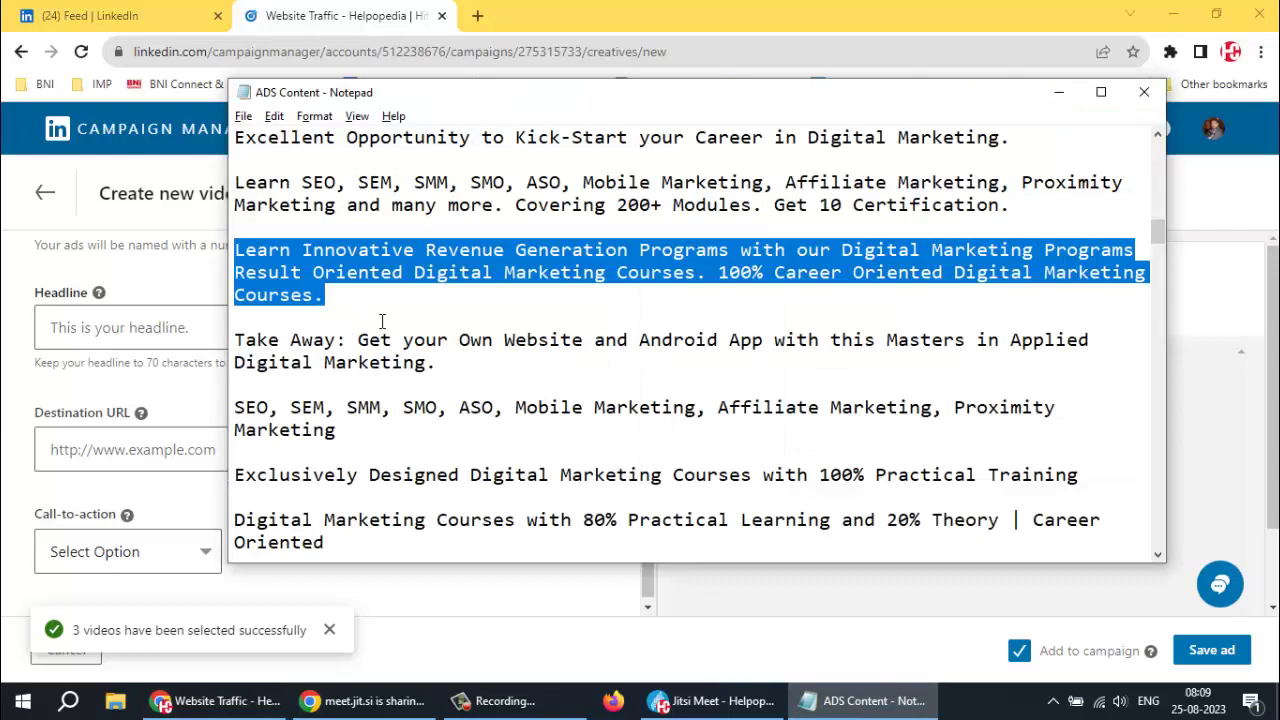
{"action": "scroll", "coordinate": [381, 320], "scroll_direction": "up", "scroll_amount": 10}
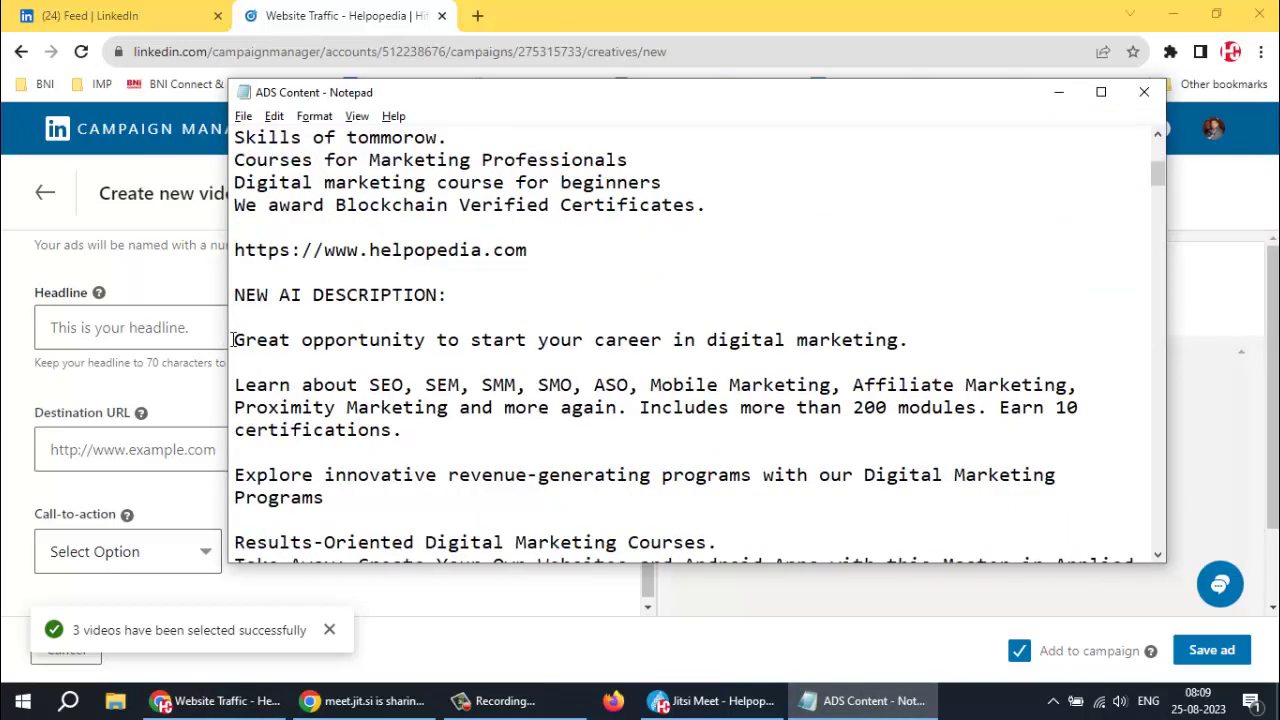
{"action": "scroll", "coordinate": [240, 335], "scroll_direction": "up", "scroll_amount": 2}
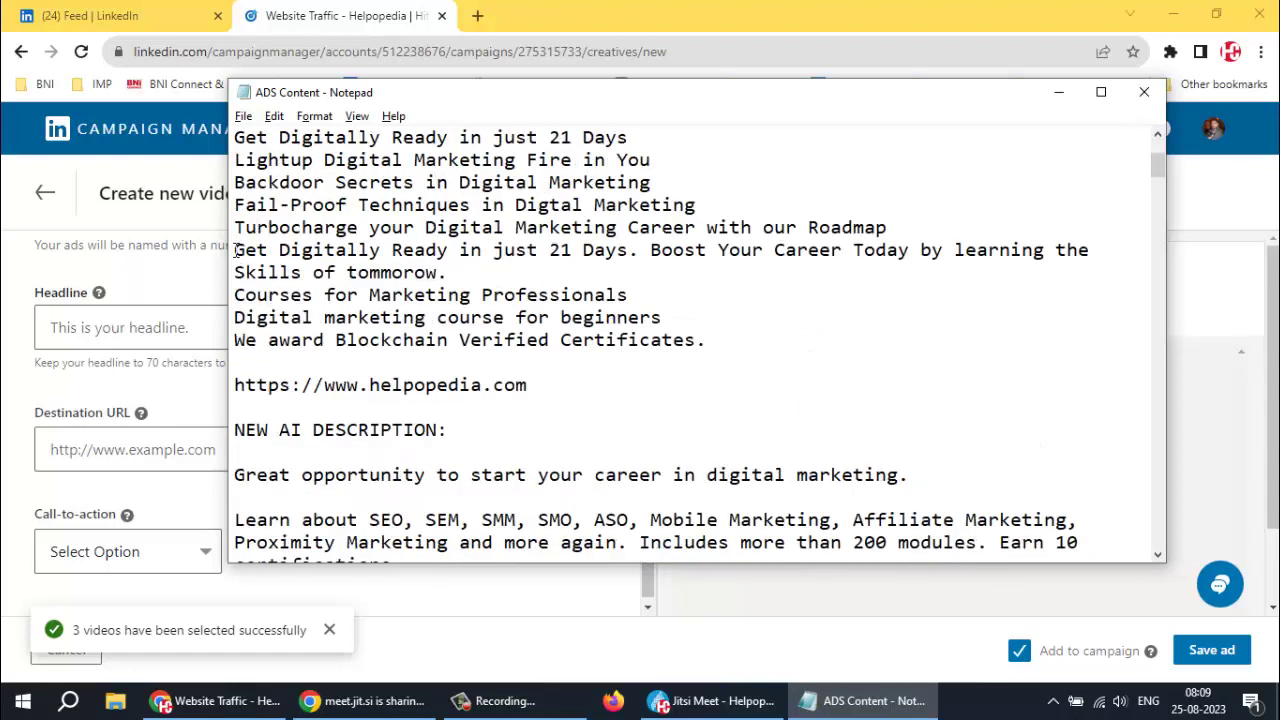
{"action": "left_click_drag", "start_coordinate": [272, 249], "coordinate": [652, 251]}
{"action": "key", "text": "ctrl+c"}
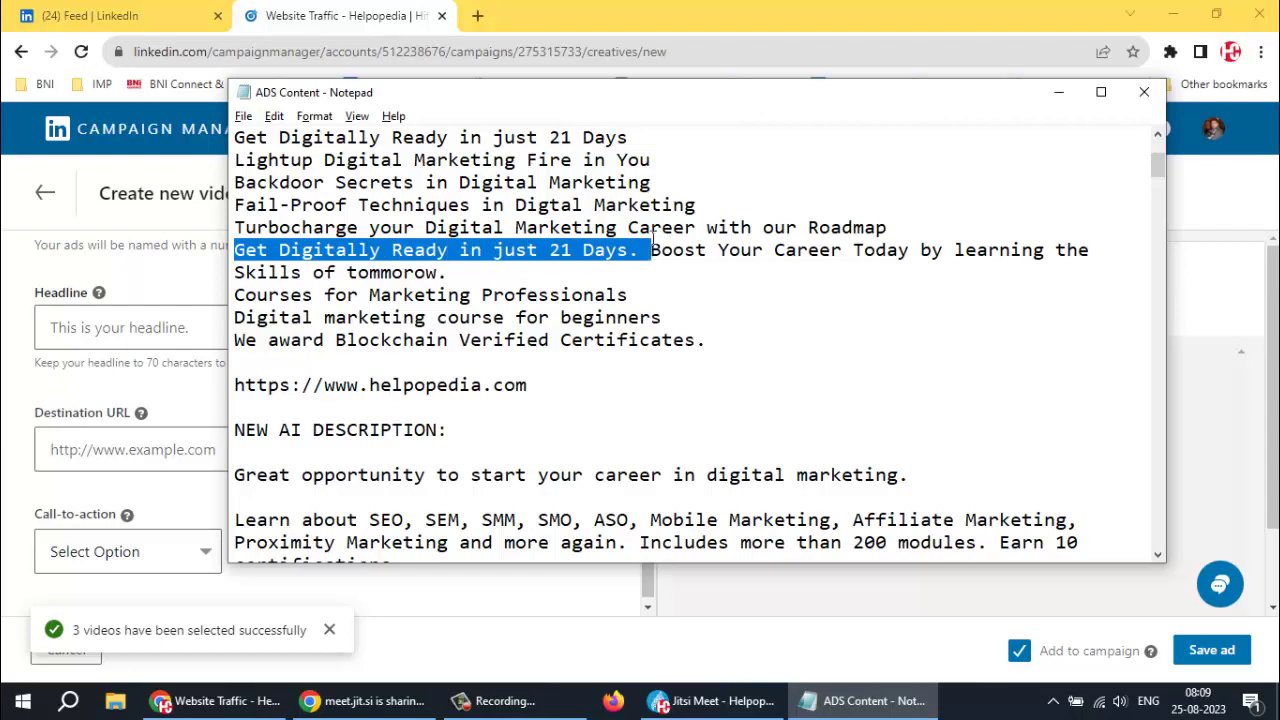
{"action": "left_click_drag", "start_coordinate": [648, 228], "coordinate": [550, 250]}
{"action": "left_click", "coordinate": [116, 328]}
{"action": "key", "text": "ctrl+v"}
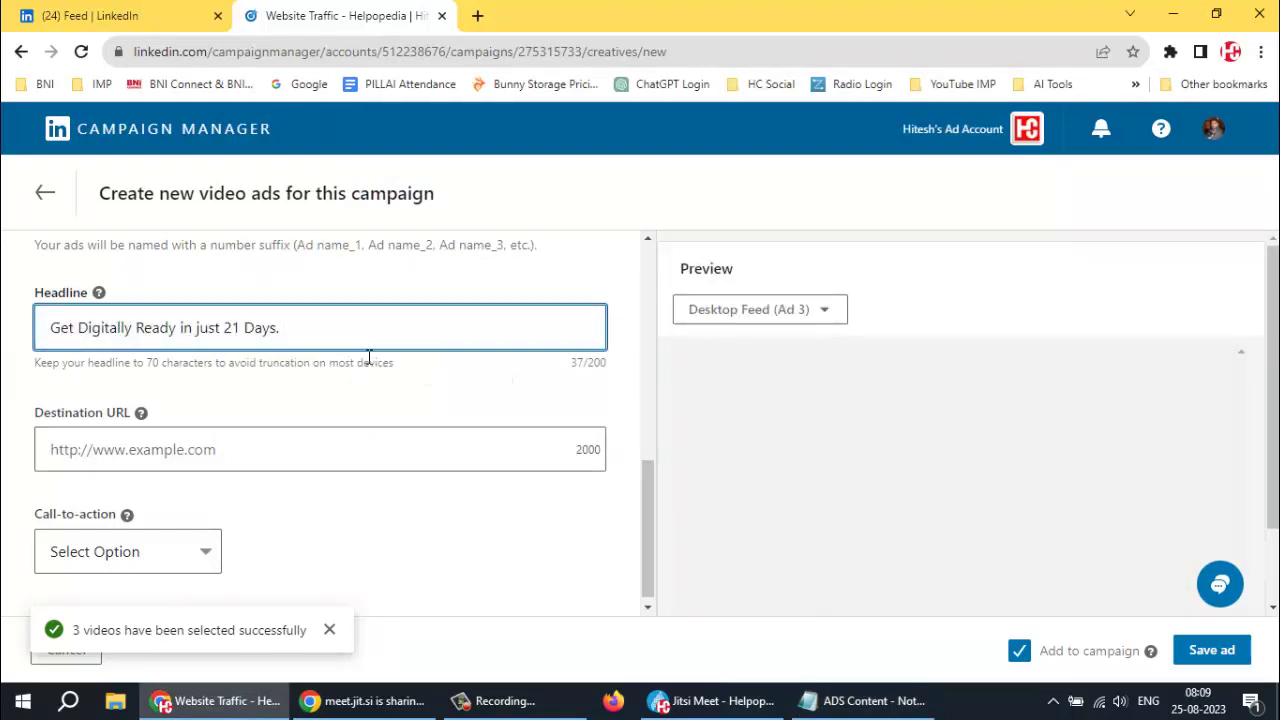
Replace the headline with the longer headline copy from the notes
{"action": "left_click", "coordinate": [866, 700]}
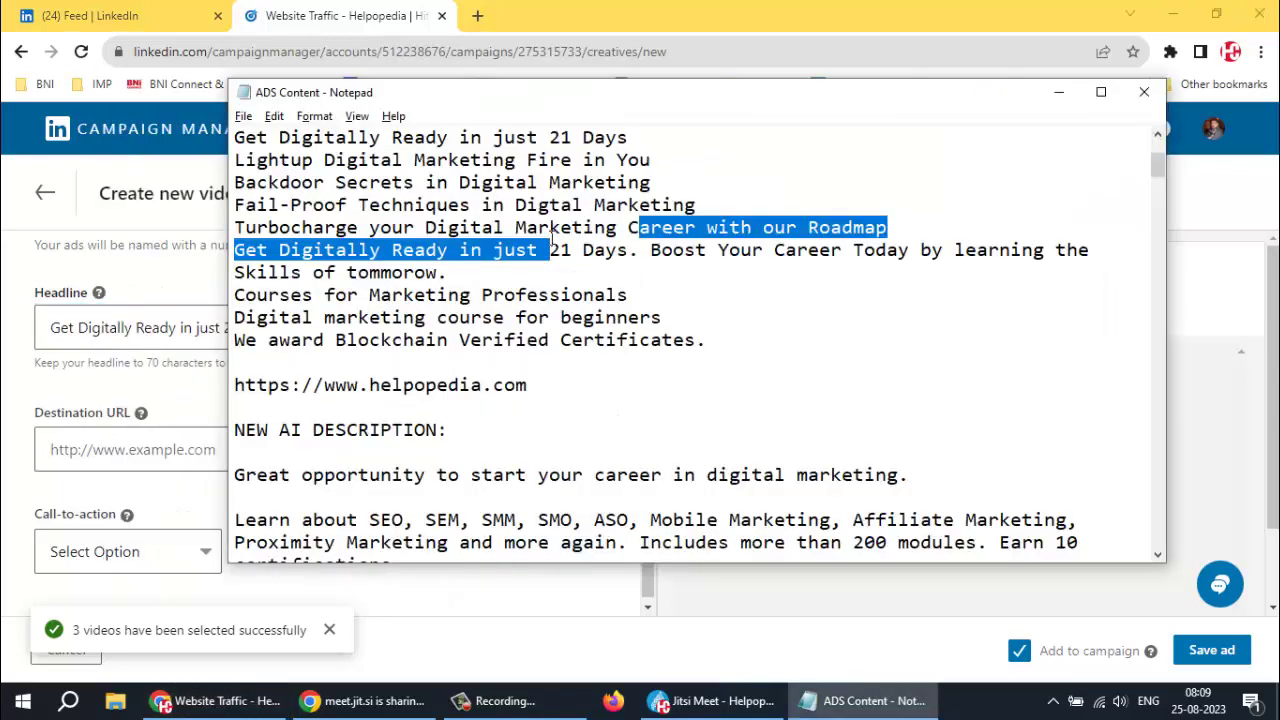
{"action": "left_click", "coordinate": [629, 229]}
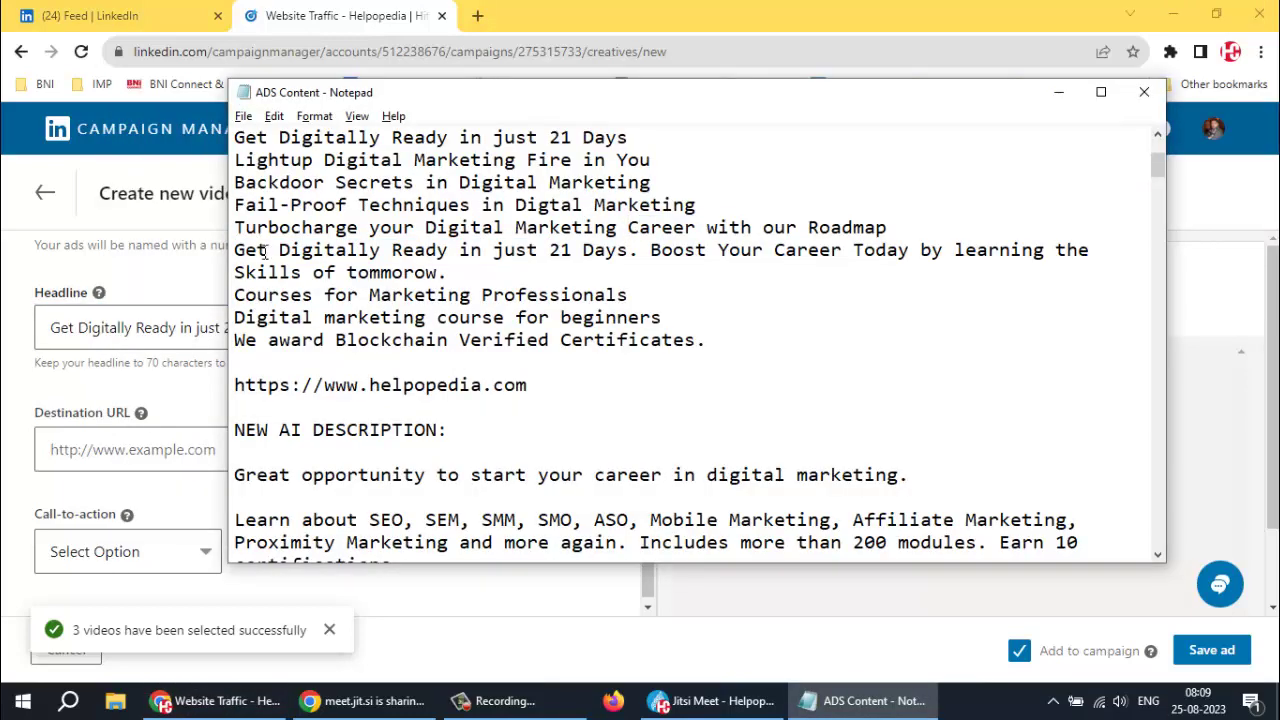
{"action": "left_click_drag", "start_coordinate": [236, 250], "coordinate": [644, 294]}
{"action": "key", "text": "ctrl+c"}
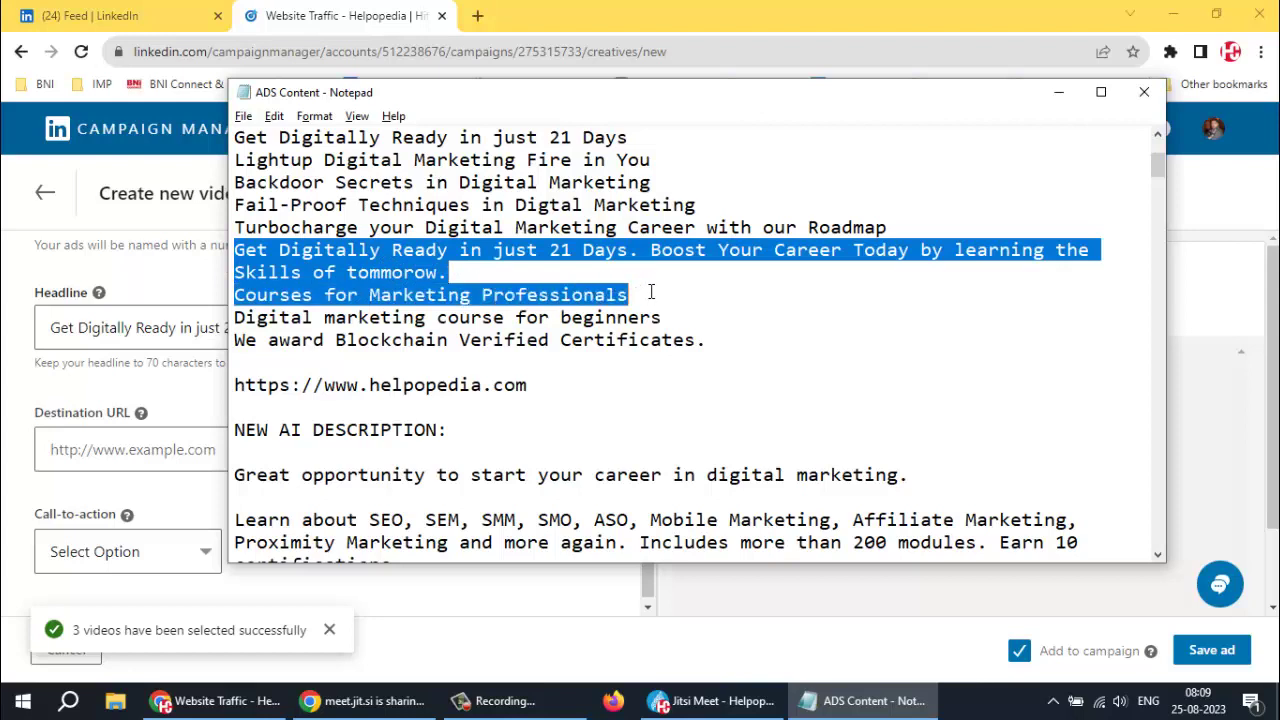
{"action": "key", "text": "alt+Tab"}
{"action": "key", "text": "ctrl+a"}
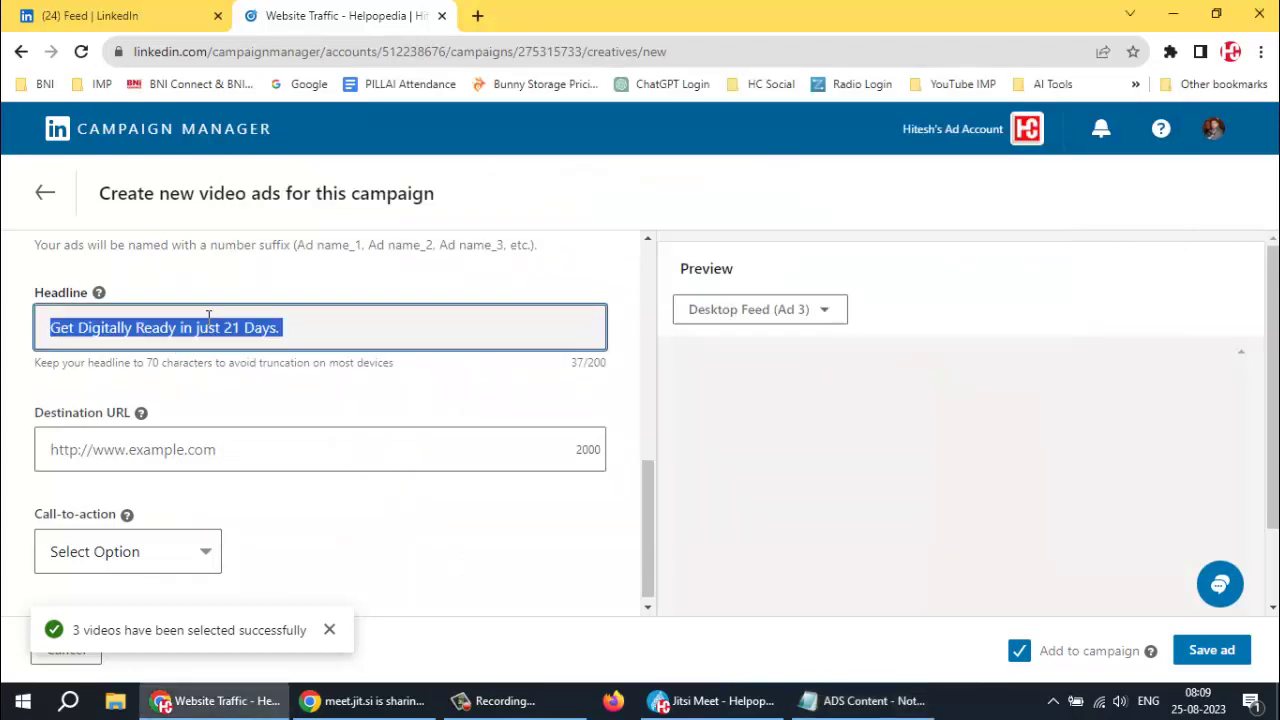
{"action": "key", "text": "ctrl+v"}
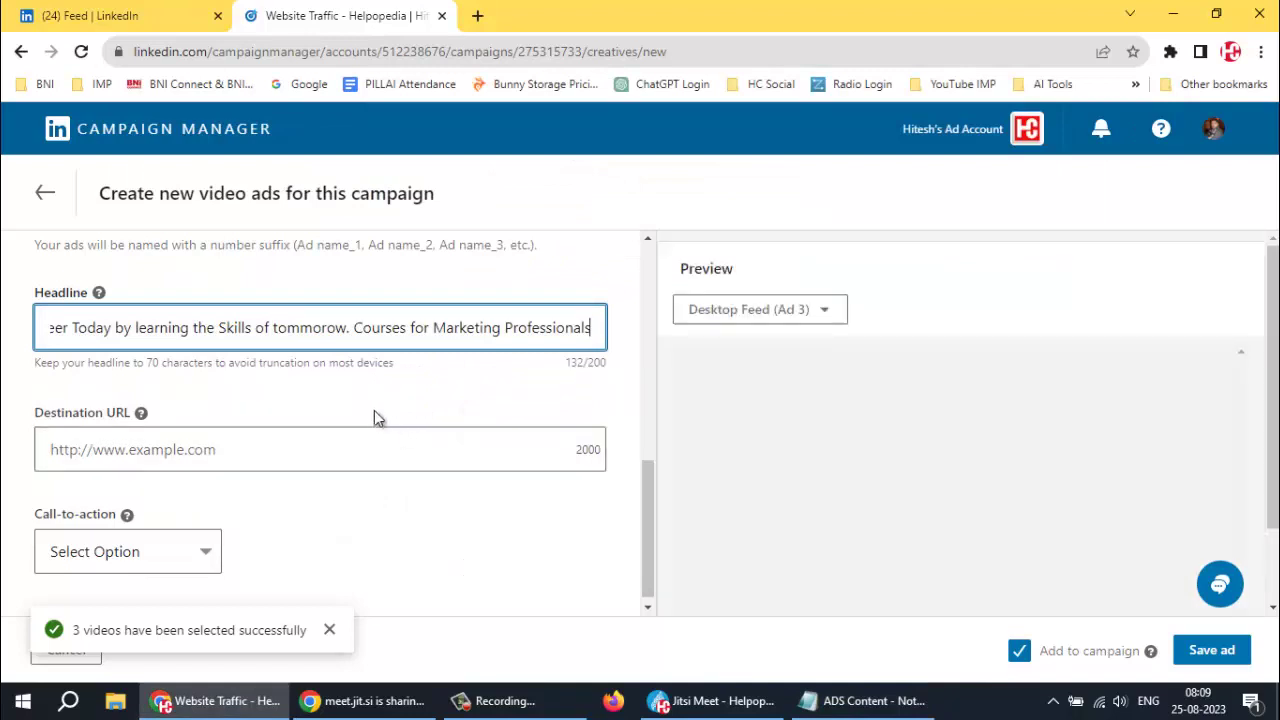
{"action": "left_click", "coordinate": [262, 444]}
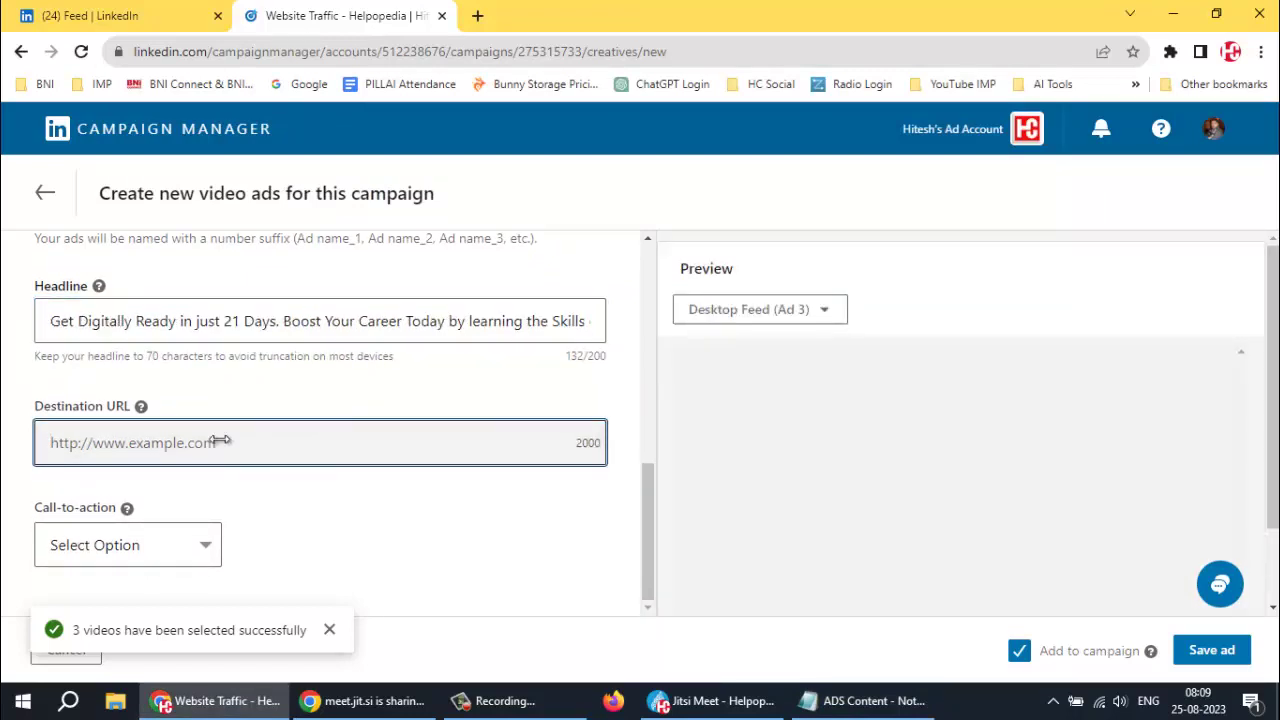
{"action": "key", "text": "alt+Tab"}
{"action": "left_click_drag", "start_coordinate": [537, 390], "coordinate": [225, 392]}
{"action": "key", "text": "ctrl+c"}
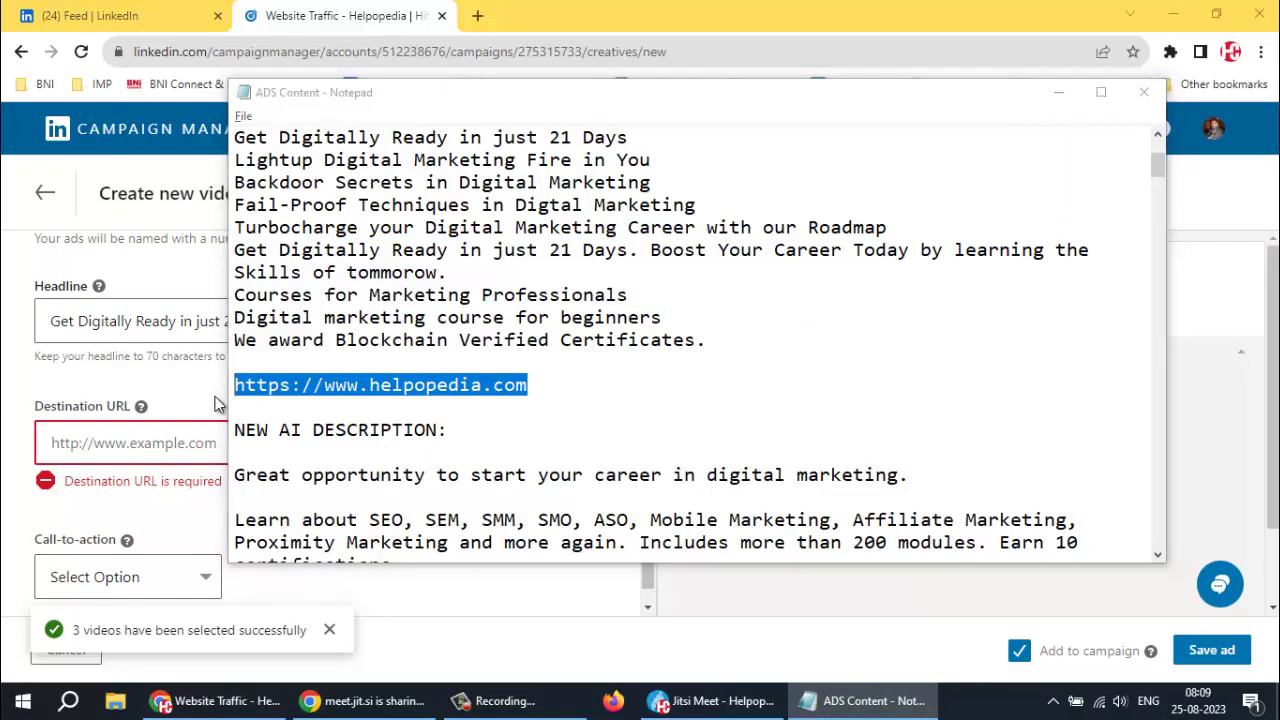
{"action": "left_click", "coordinate": [124, 444]}
{"action": "key", "text": "ctrl+v"}
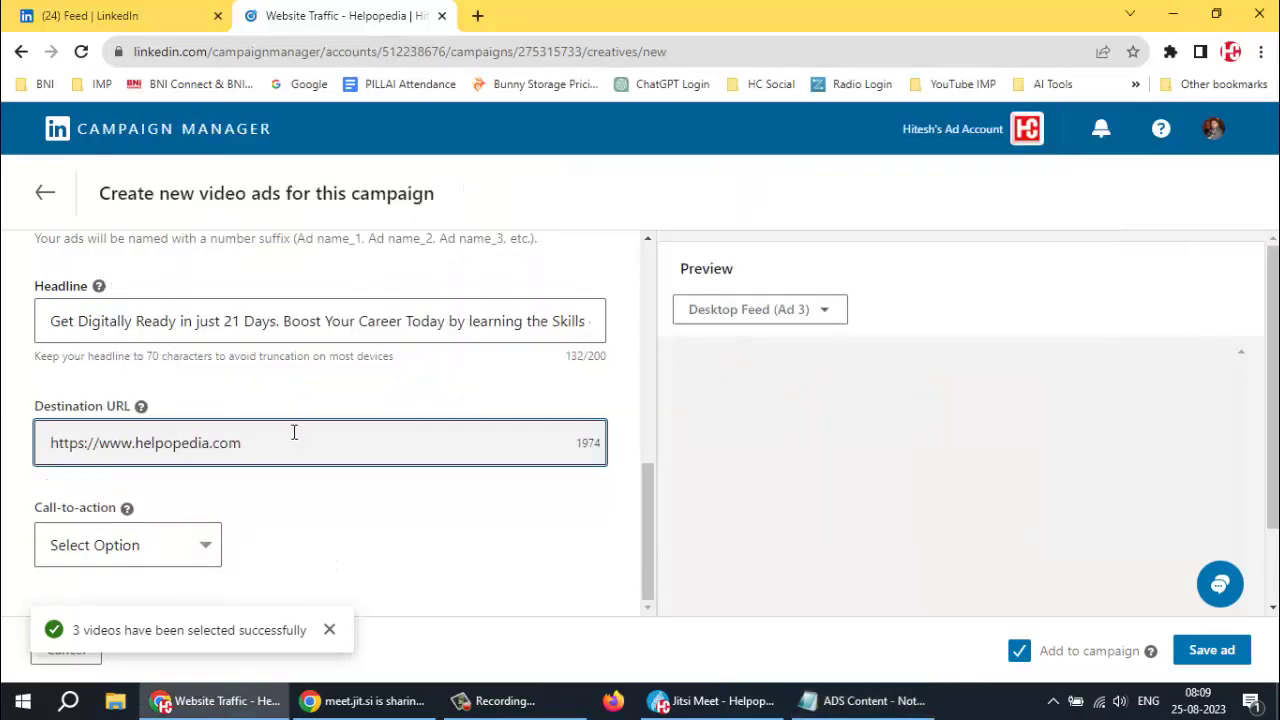
{"action": "left_click", "coordinate": [198, 550]}
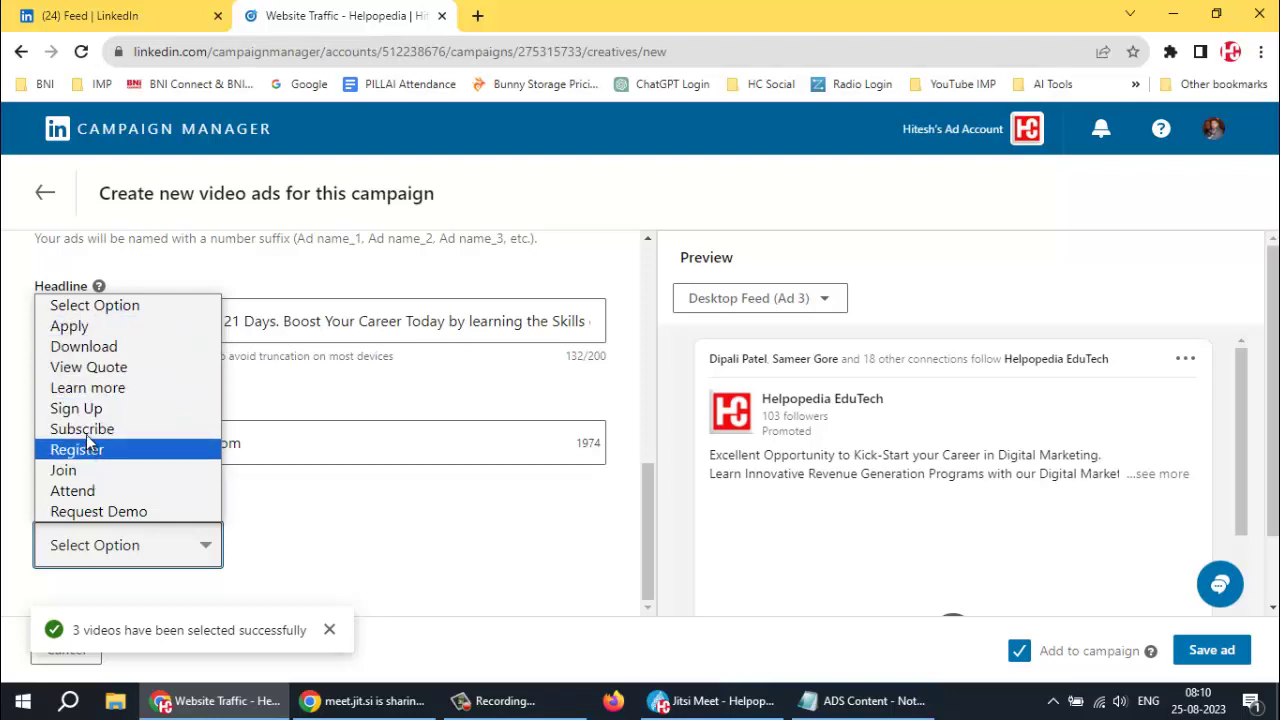
Set the call-to-action to Learn more instead of Sign Up
{"action": "left_click", "coordinate": [84, 409]}
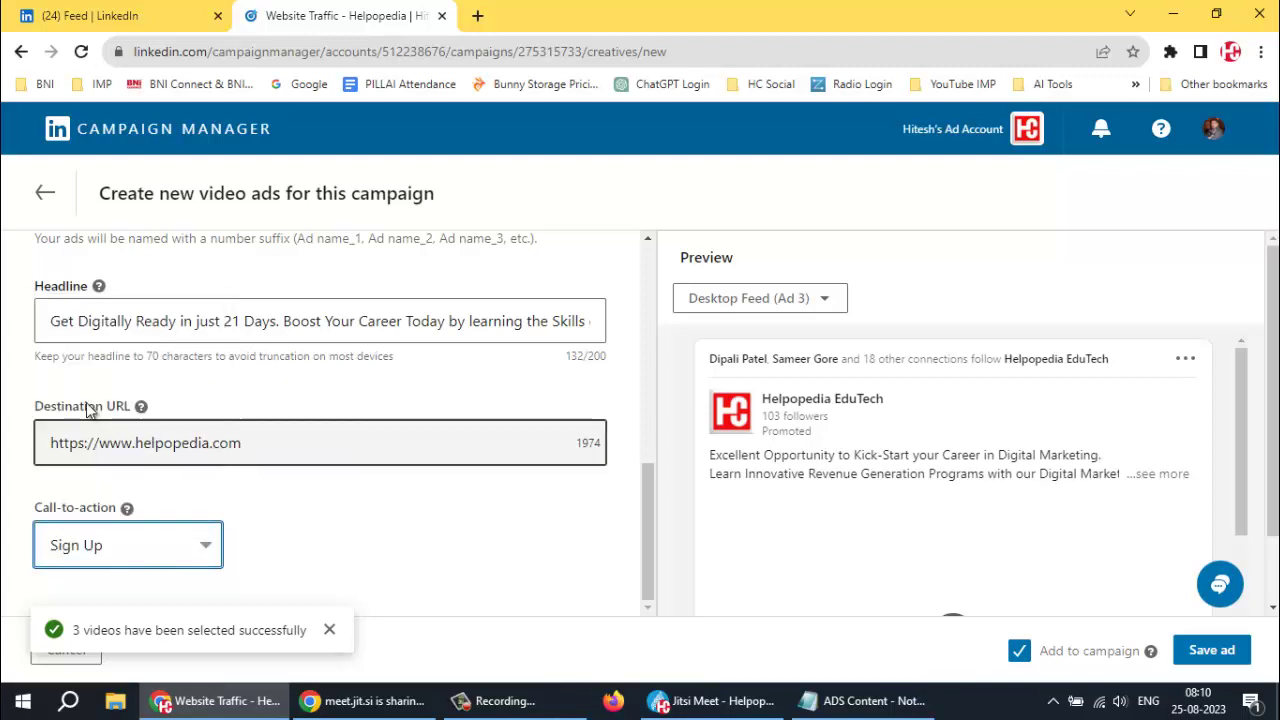
{"action": "left_click", "coordinate": [145, 548]}
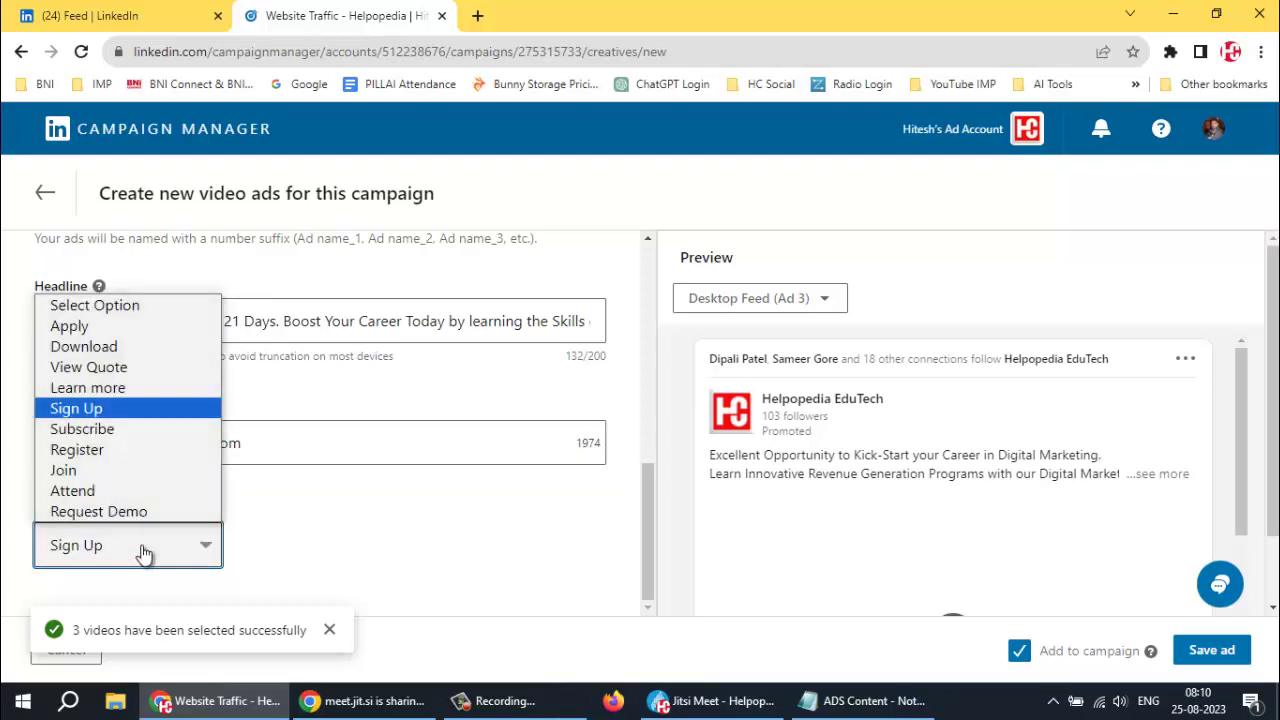
{"action": "left_click", "coordinate": [105, 390]}
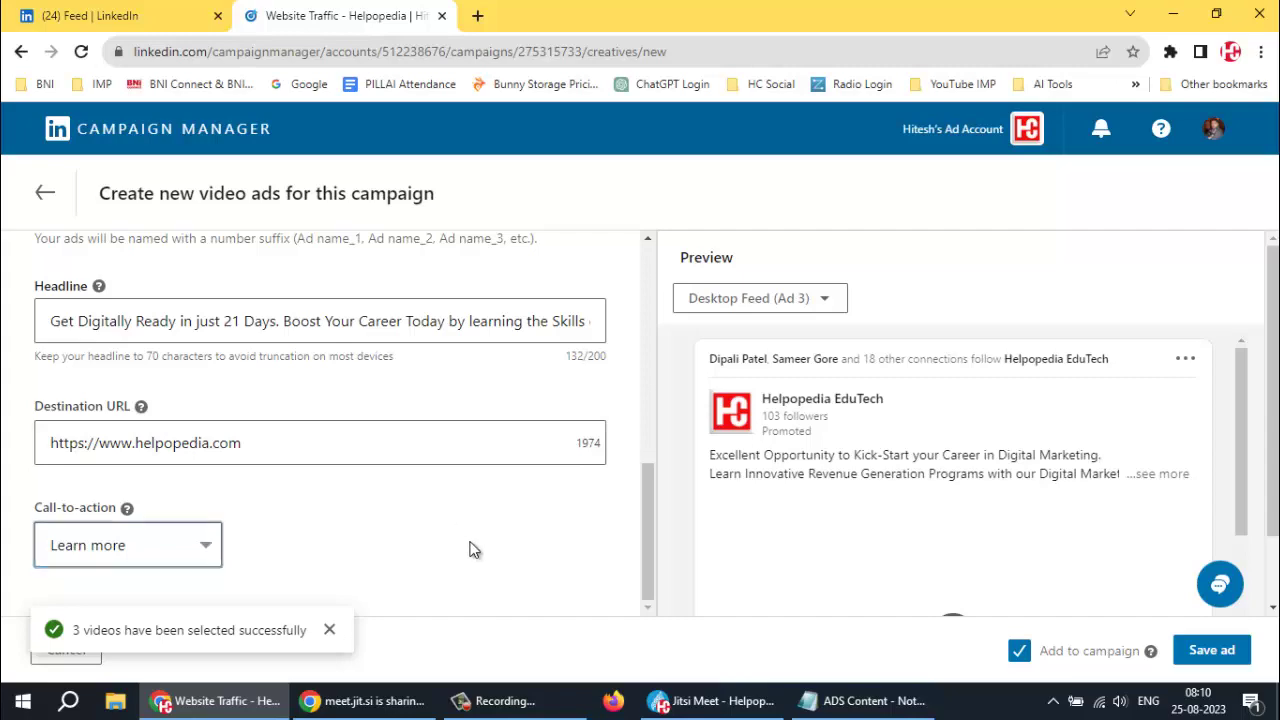
{"action": "scroll", "coordinate": [886, 466], "scroll_direction": "down", "scroll_amount": 2}
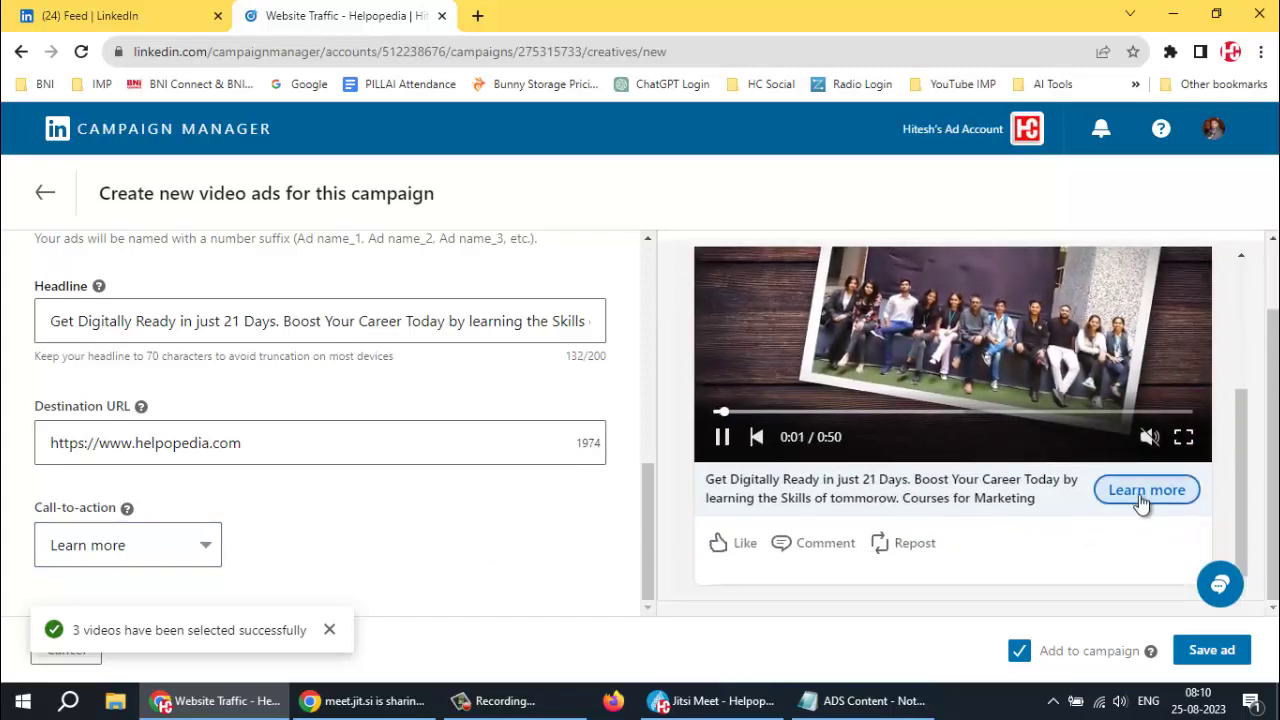
{"action": "scroll", "coordinate": [971, 554], "scroll_direction": "up", "scroll_amount": 1}
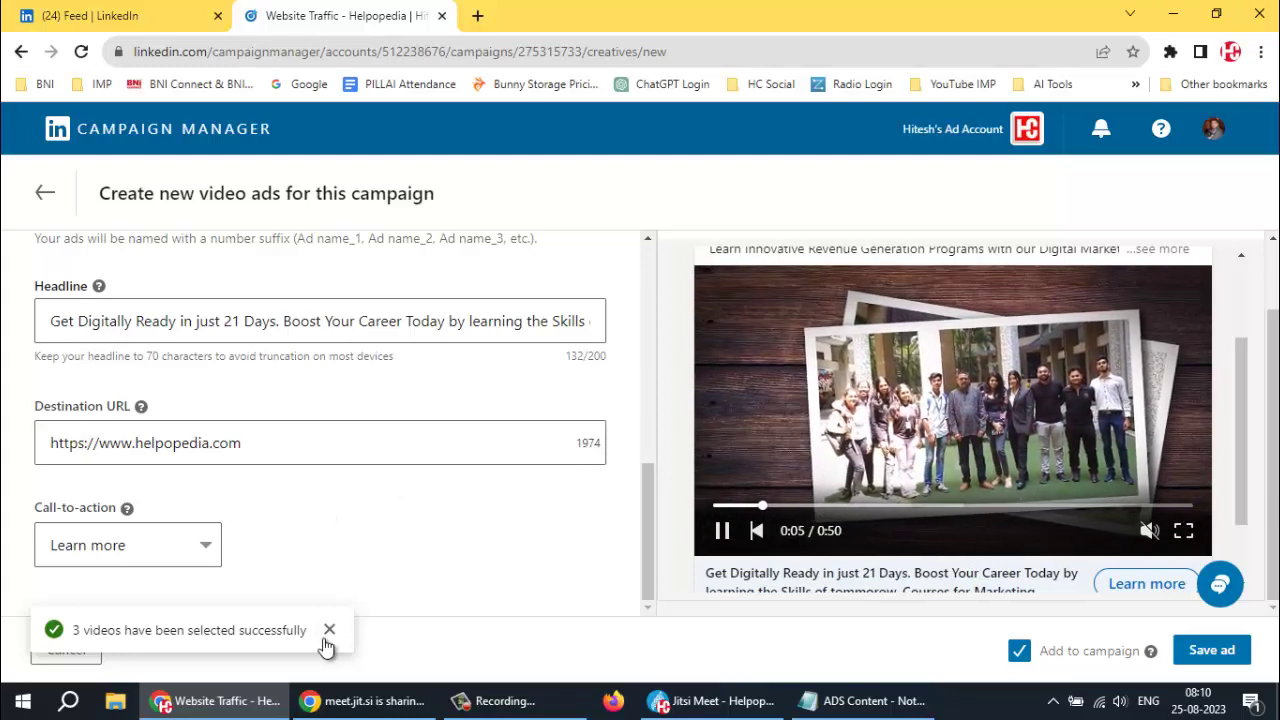
Dismiss the videos-selected notification and check the ad preview
{"action": "left_click", "coordinate": [330, 632]}
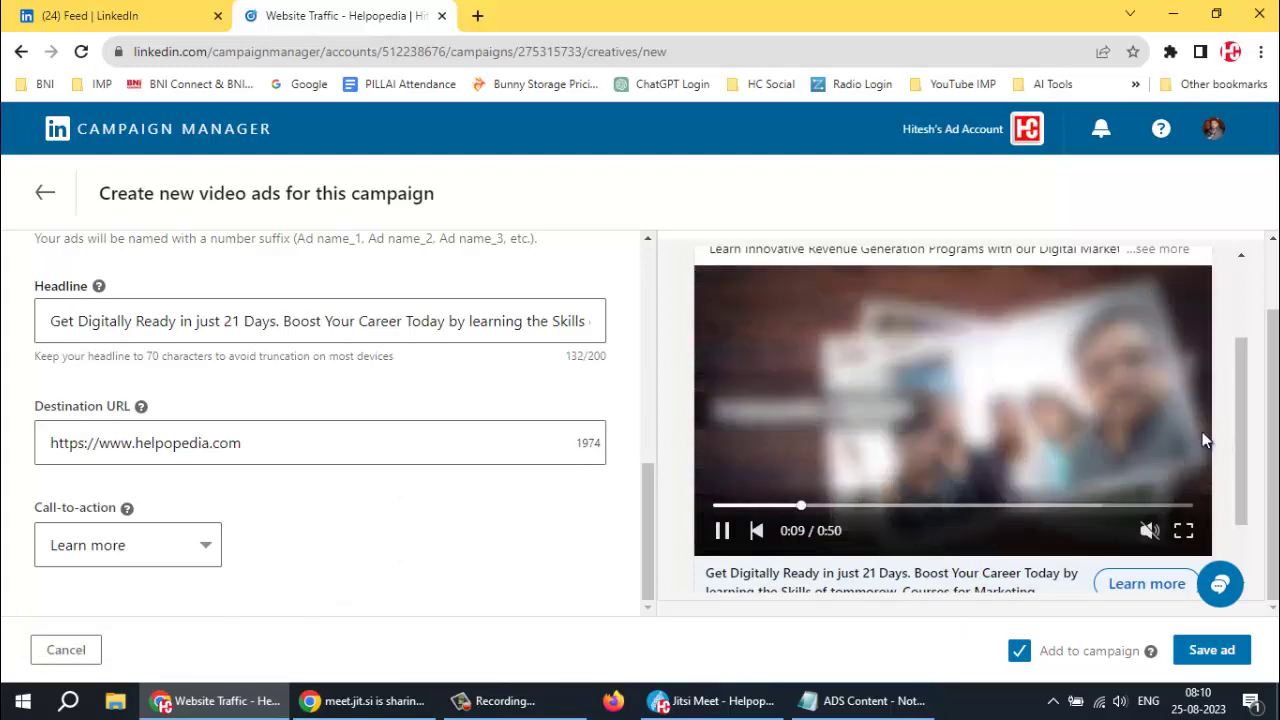
{"action": "scroll", "coordinate": [1086, 440], "scroll_direction": "up", "scroll_amount": 2}
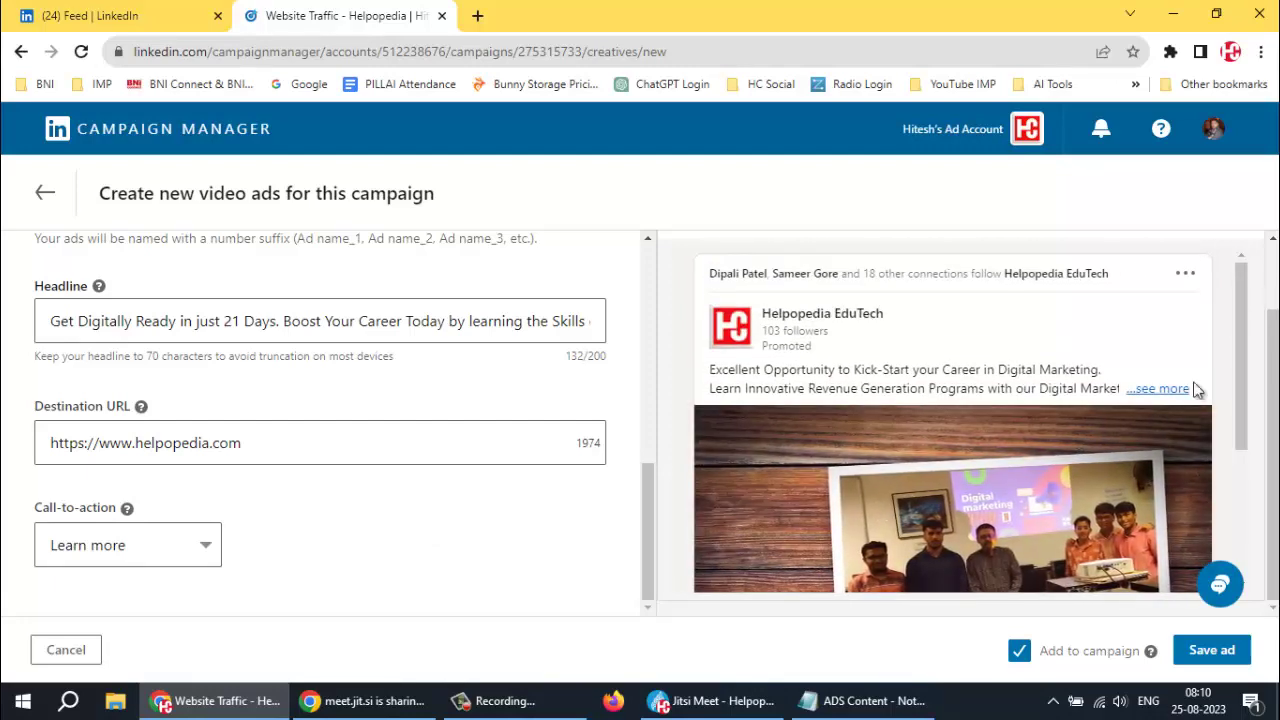
{"action": "scroll", "coordinate": [1233, 383], "scroll_direction": "down", "scroll_amount": 2}
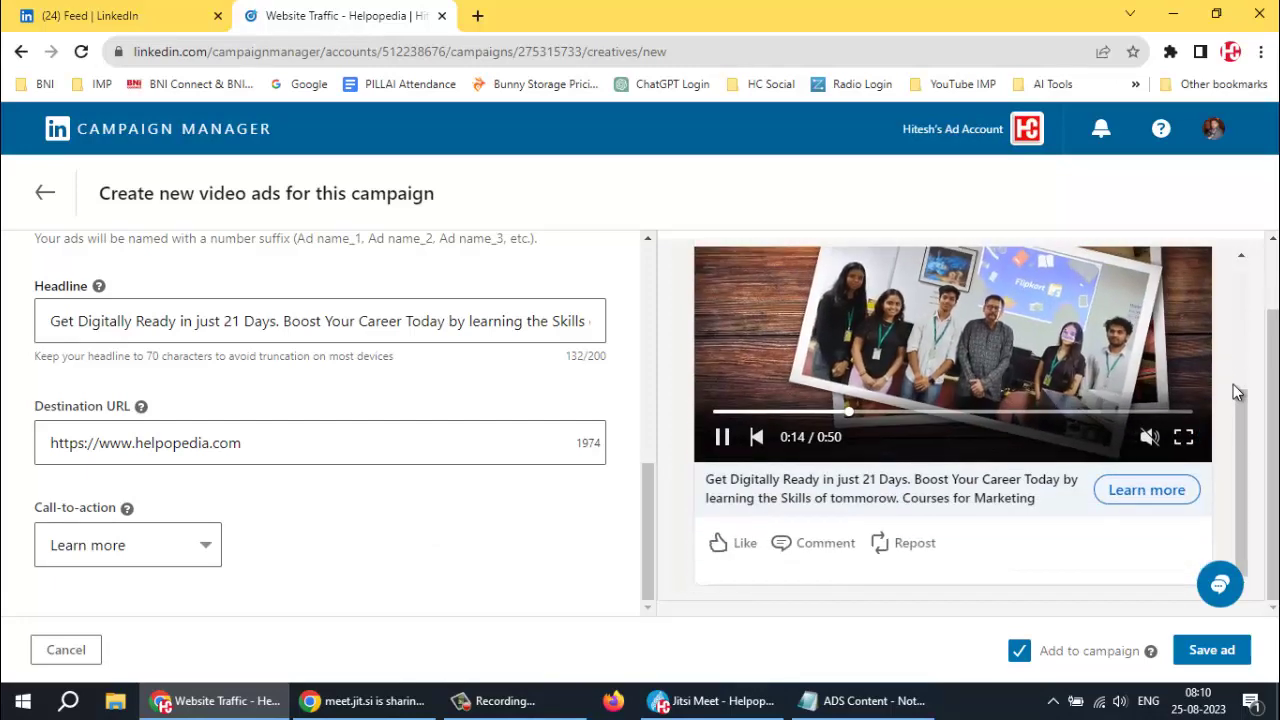
Save the video ads and check Website Traffic - Helpopedia_1 to _3 in the ads list
{"action": "left_click", "coordinate": [1214, 655]}
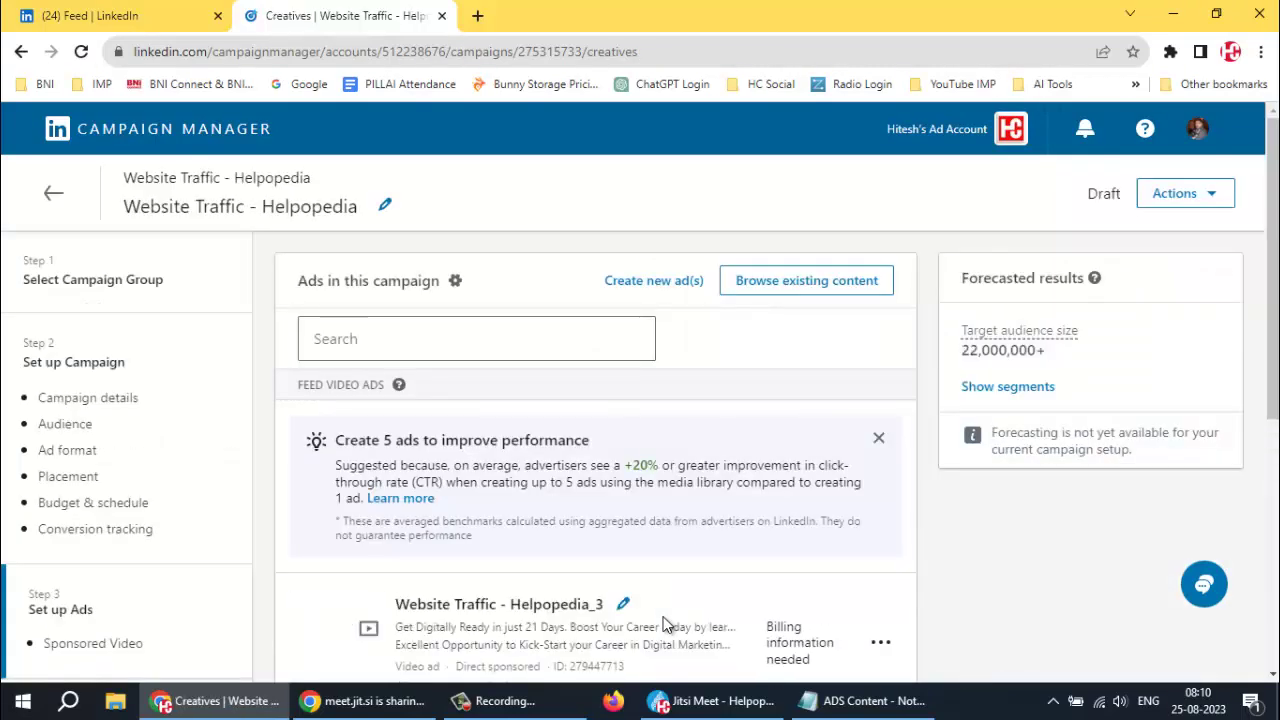
{"action": "scroll", "coordinate": [738, 503], "scroll_direction": "down", "scroll_amount": 5}
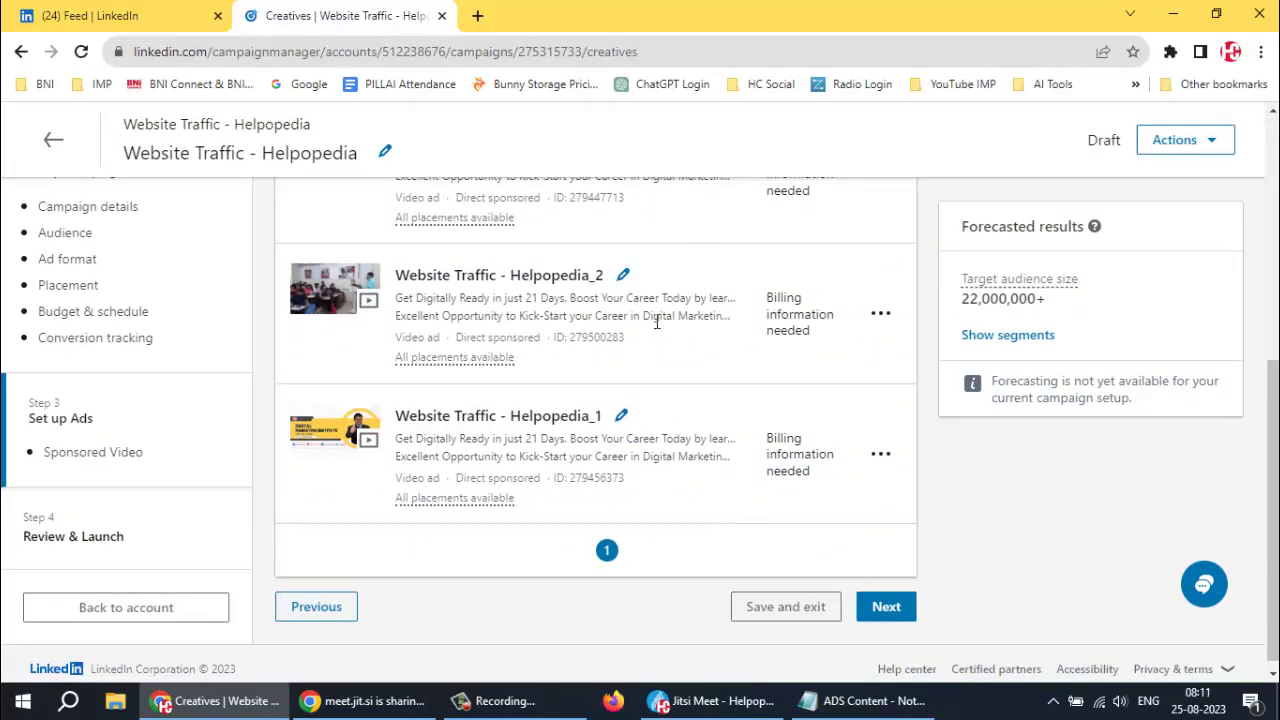
{"action": "scroll", "coordinate": [653, 332], "scroll_direction": "down", "scroll_amount": 1}
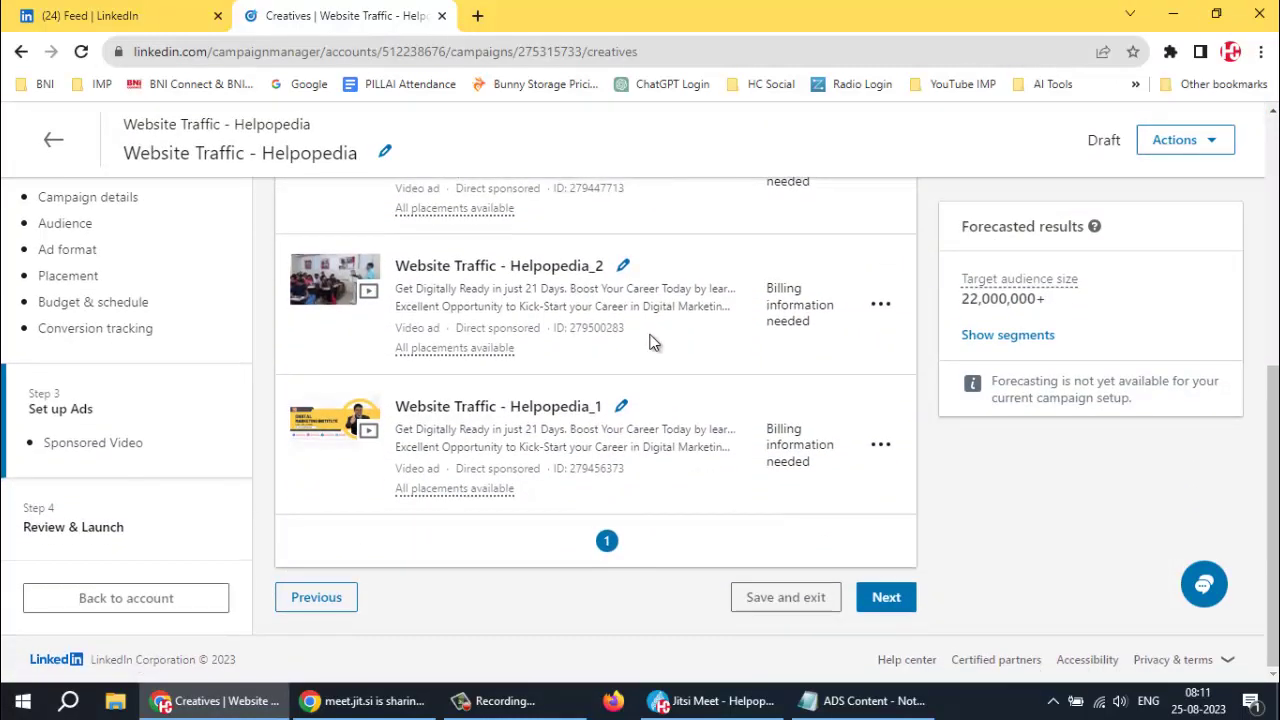
Go through the Review & Launch summary and save the campaign as a draft
{"action": "left_click", "coordinate": [883, 598]}
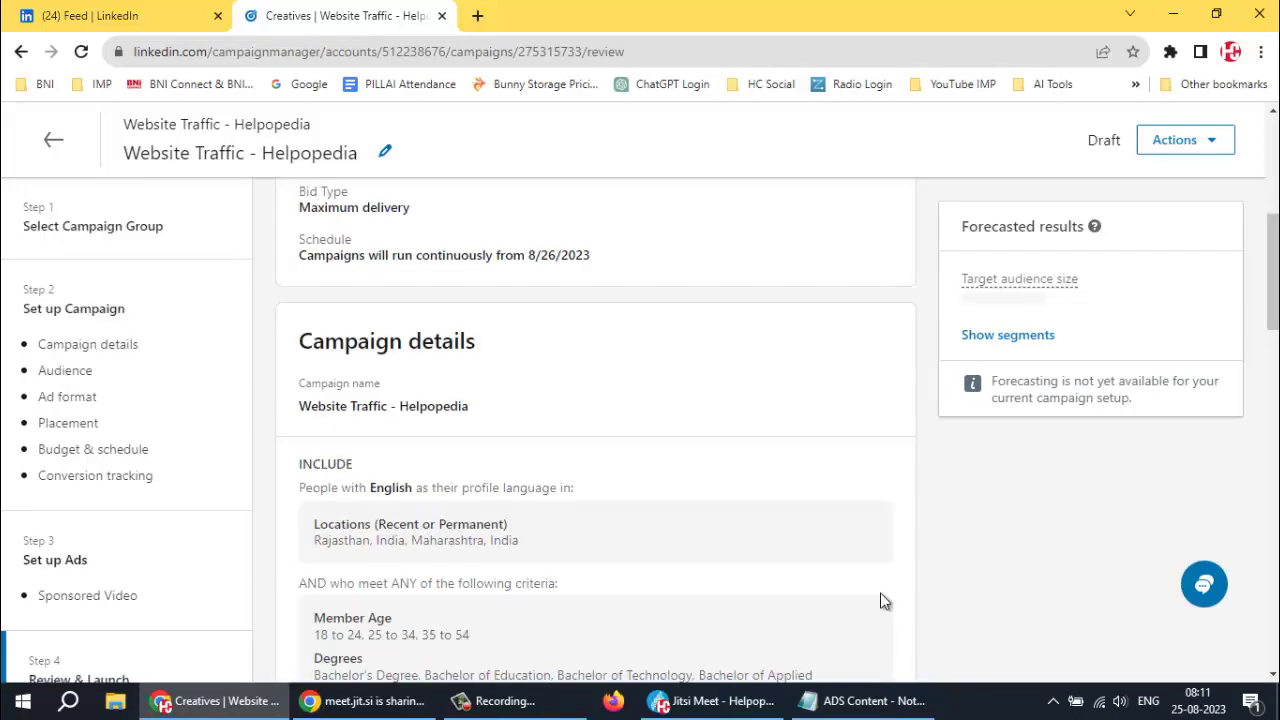
{"action": "scroll", "coordinate": [719, 451], "scroll_direction": "down", "scroll_amount": 7}
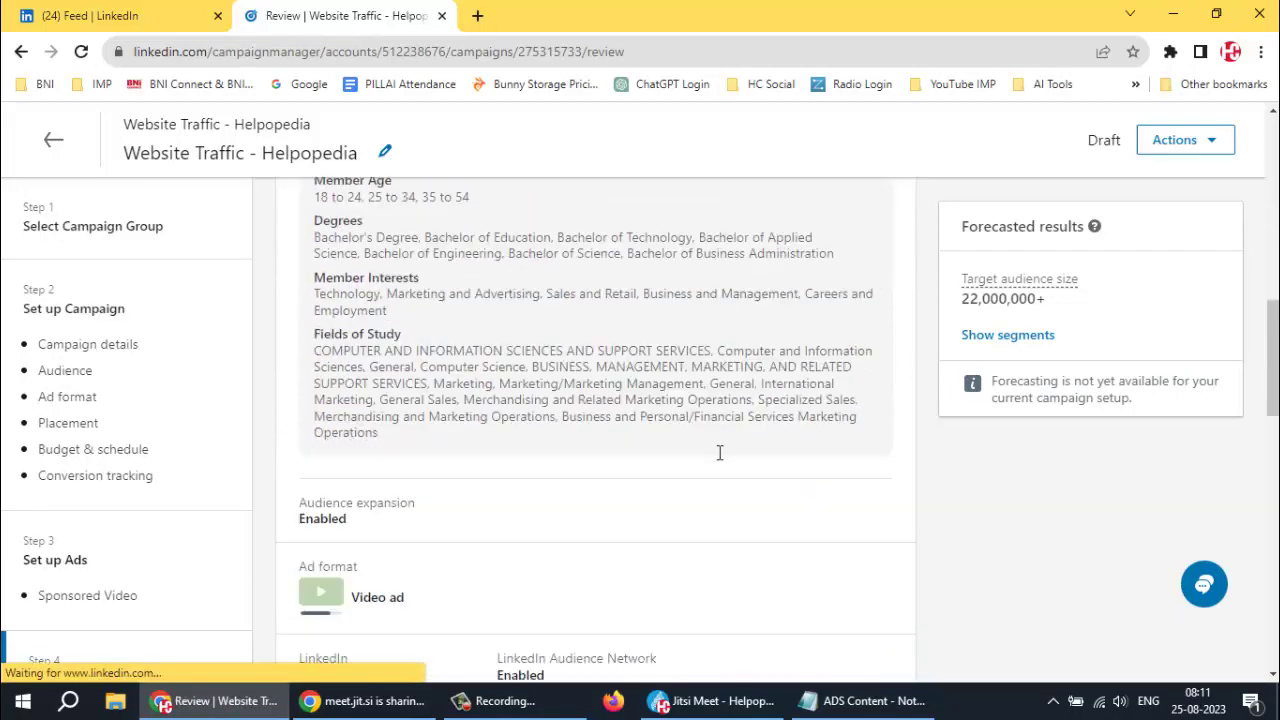
{"action": "scroll", "coordinate": [718, 452], "scroll_direction": "down", "scroll_amount": 1}
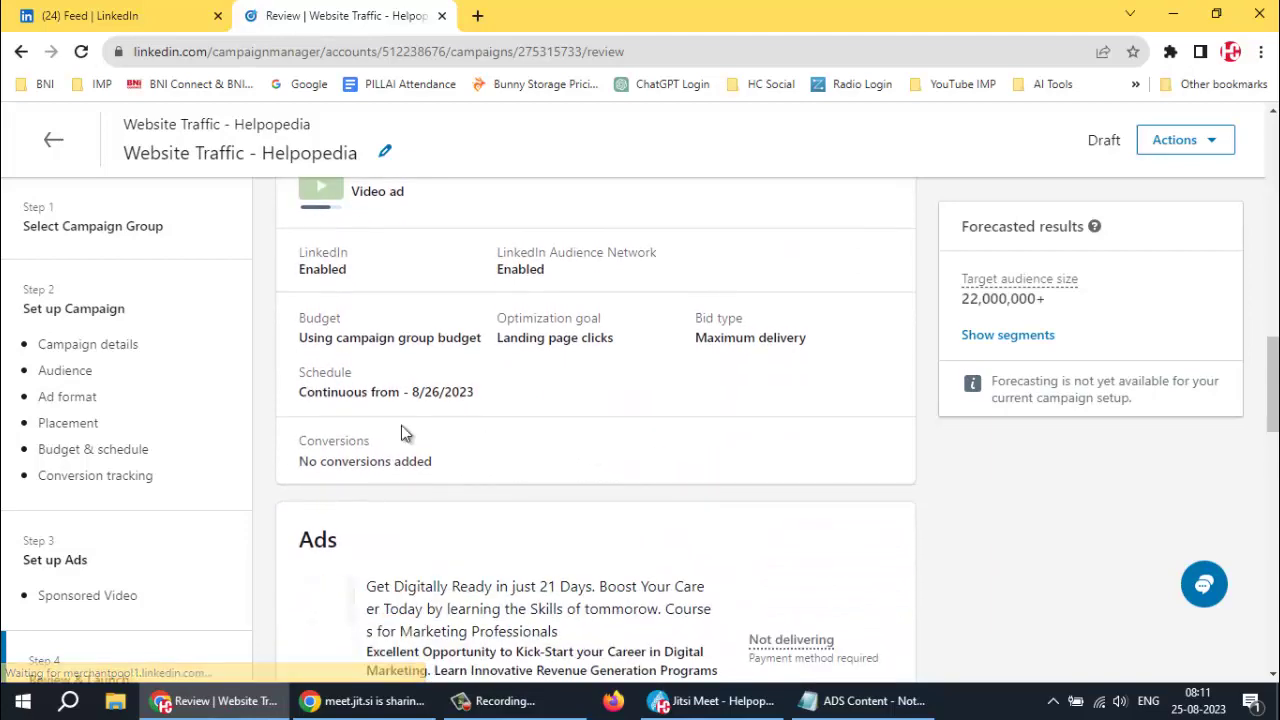
{"action": "scroll", "coordinate": [700, 425], "scroll_direction": "down", "scroll_amount": 3}
{"action": "scroll", "coordinate": [699, 423], "scroll_direction": "down", "scroll_amount": 4}
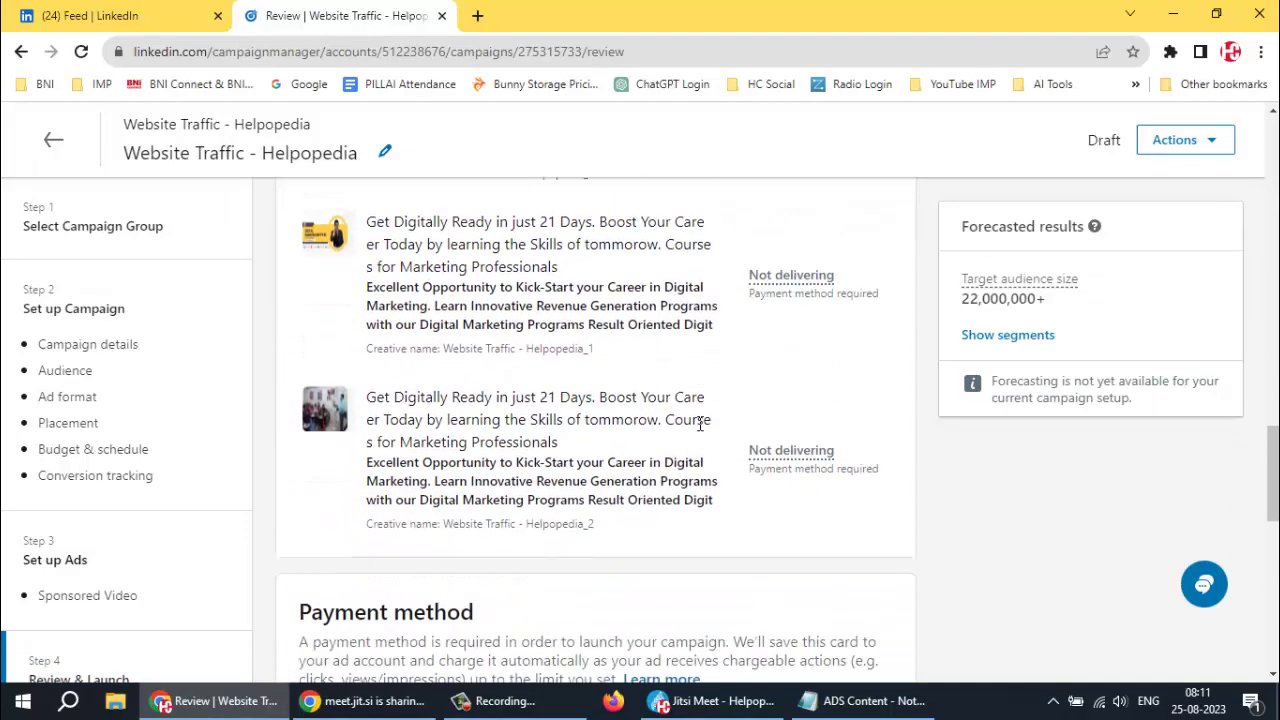
{"action": "scroll", "coordinate": [683, 429], "scroll_direction": "down", "scroll_amount": 5}
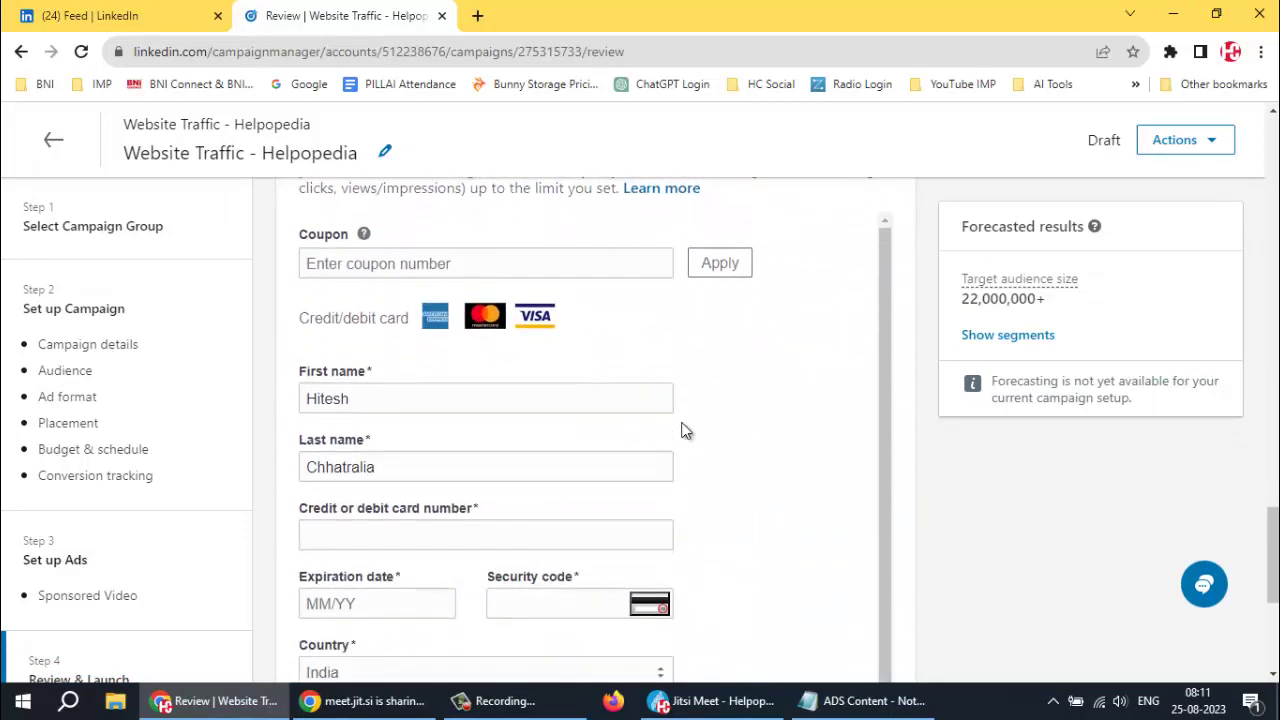
{"action": "scroll", "coordinate": [557, 363], "scroll_direction": "down", "scroll_amount": 5}
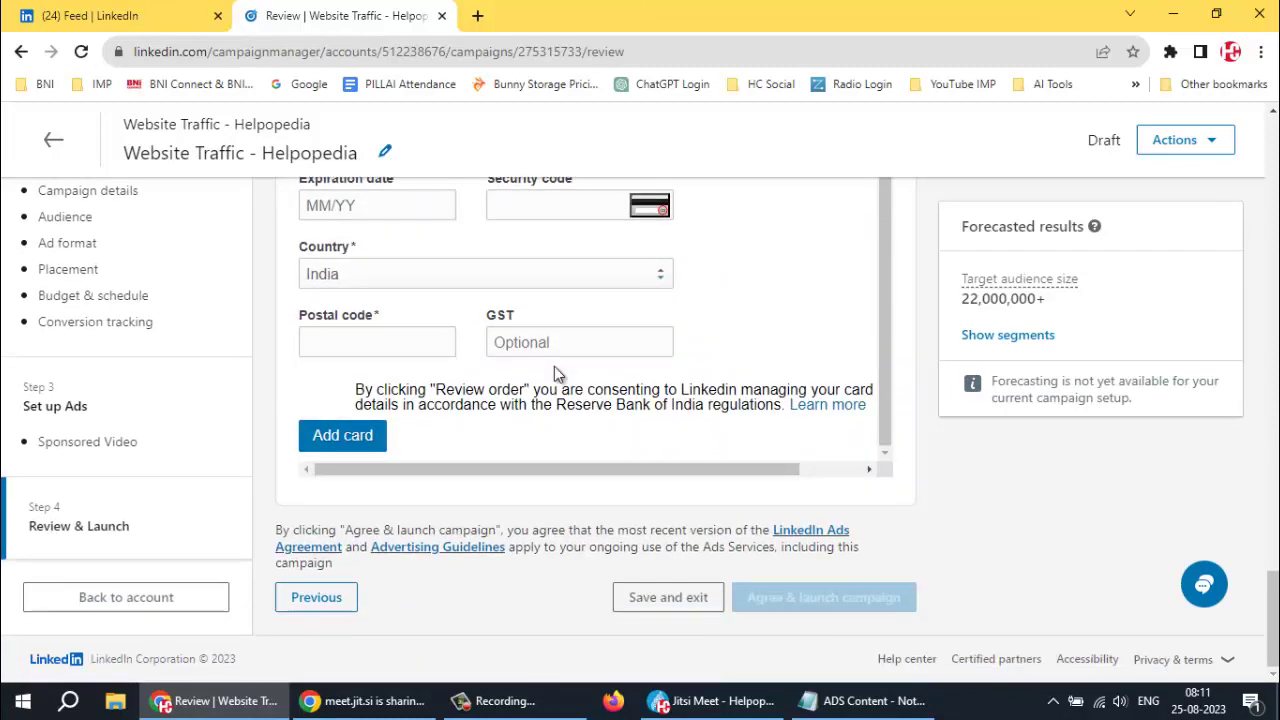
{"action": "left_click", "coordinate": [664, 597]}
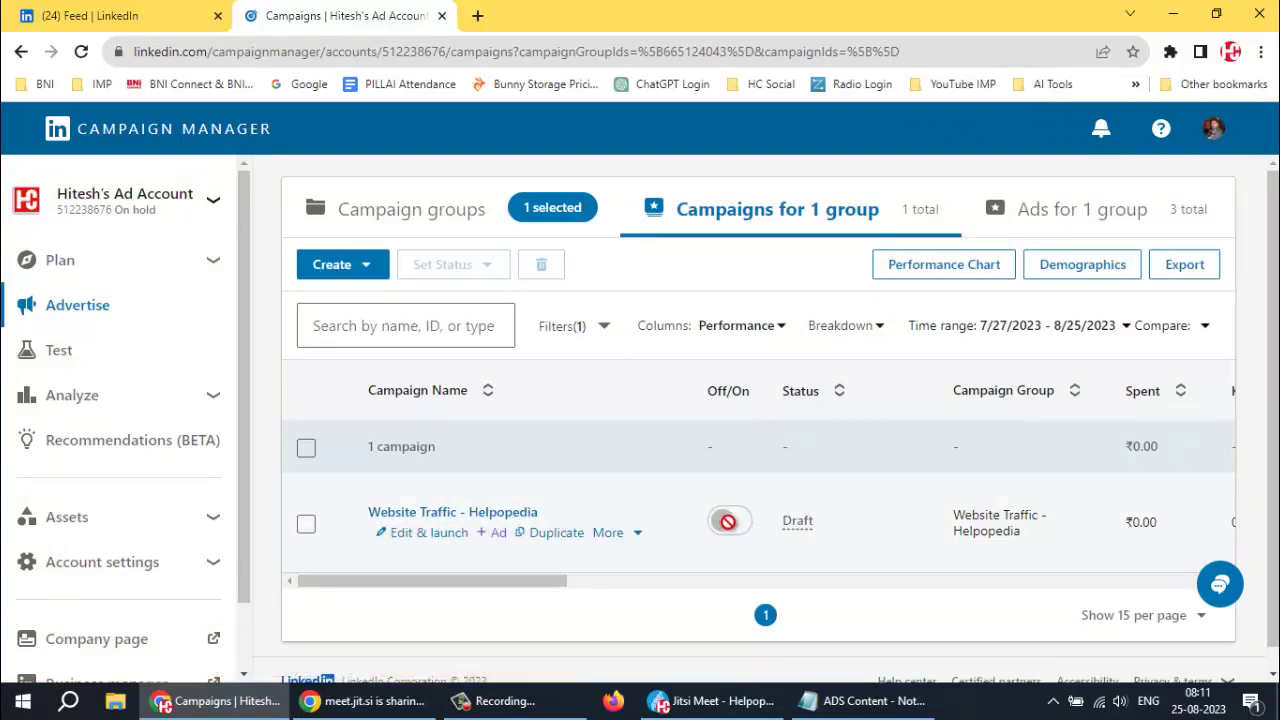
Select the Website Traffic - Helpopedia campaign, try the trash icon, deselect it, and show Campaign groups
{"action": "left_click", "coordinate": [306, 526]}
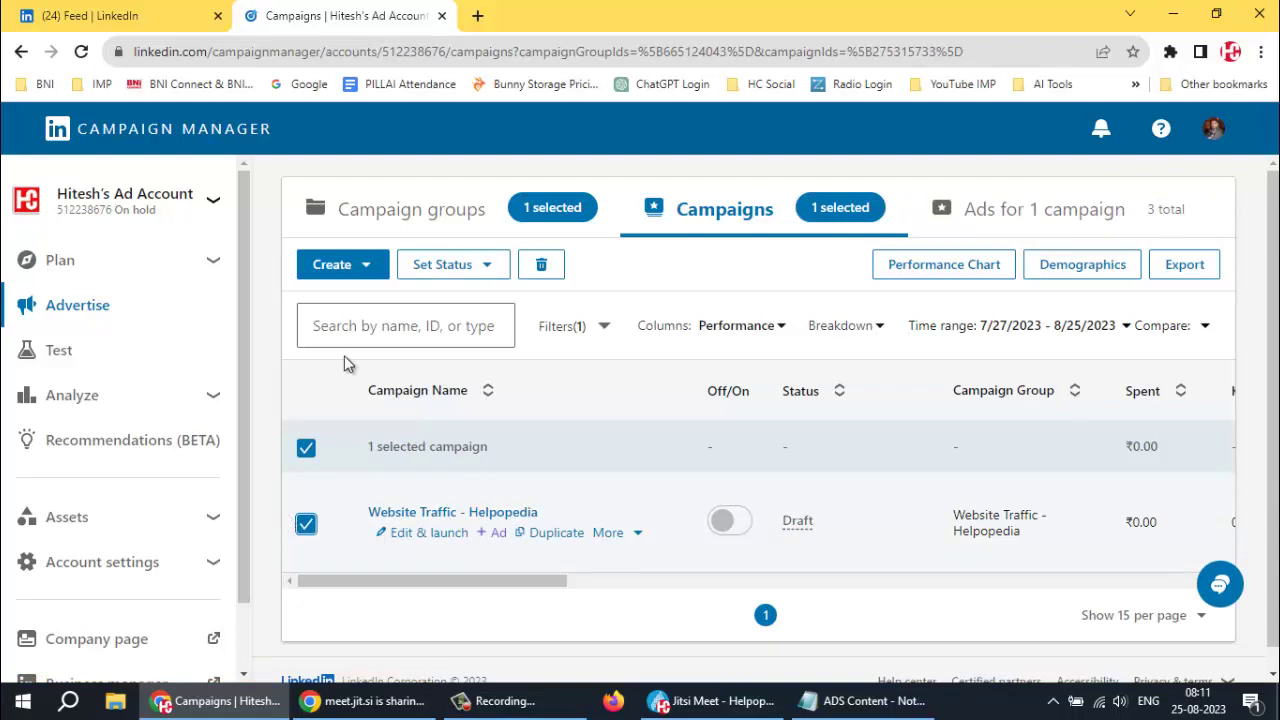
{"action": "left_click", "coordinate": [541, 268]}
{"action": "left_click", "coordinate": [305, 450]}
{"action": "left_click", "coordinate": [405, 211]}
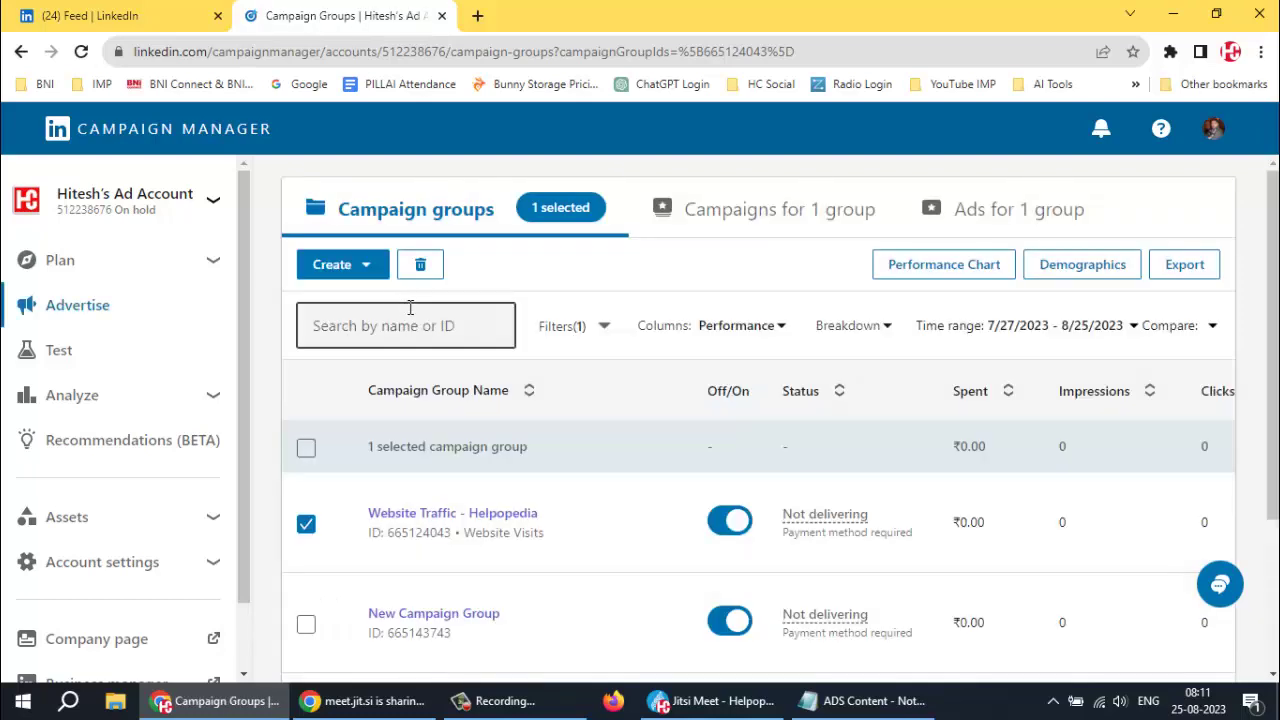
Deselect Website Traffic - Helpopedia, open the empty New Campaign Group, and show the Create options
{"action": "left_click", "coordinate": [306, 525]}
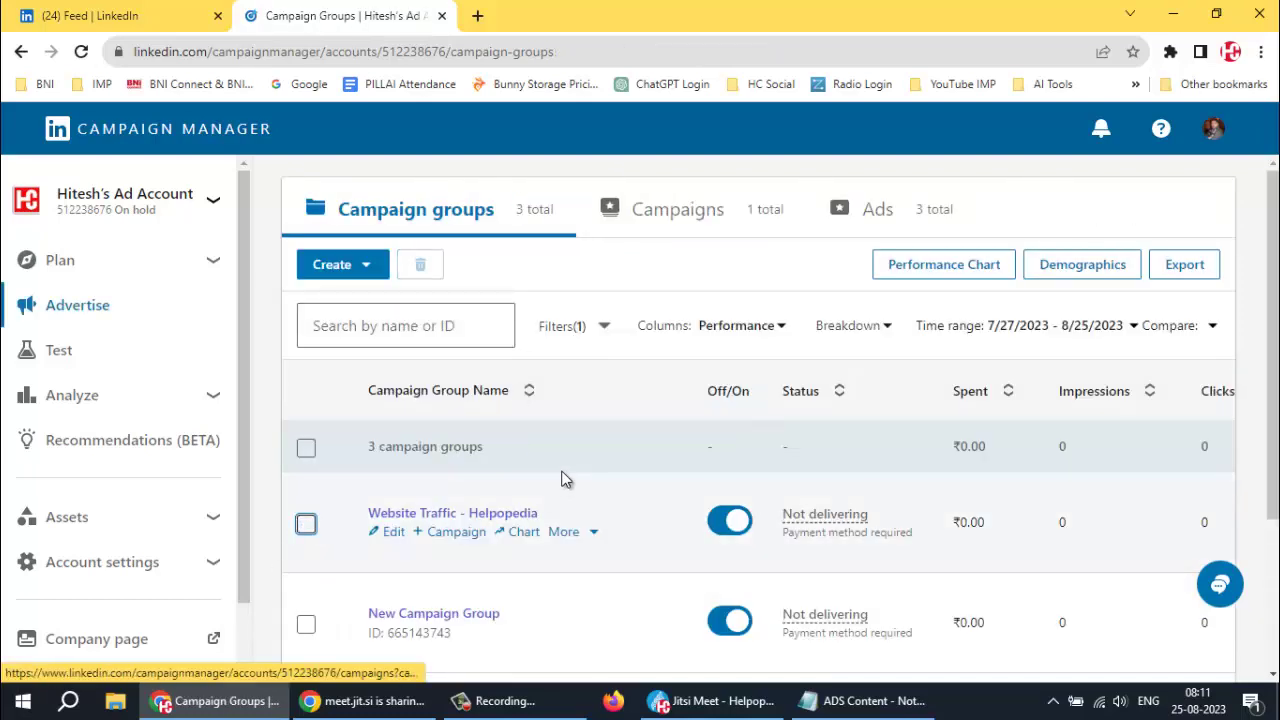
{"action": "scroll", "coordinate": [563, 477], "scroll_direction": "down", "scroll_amount": 3}
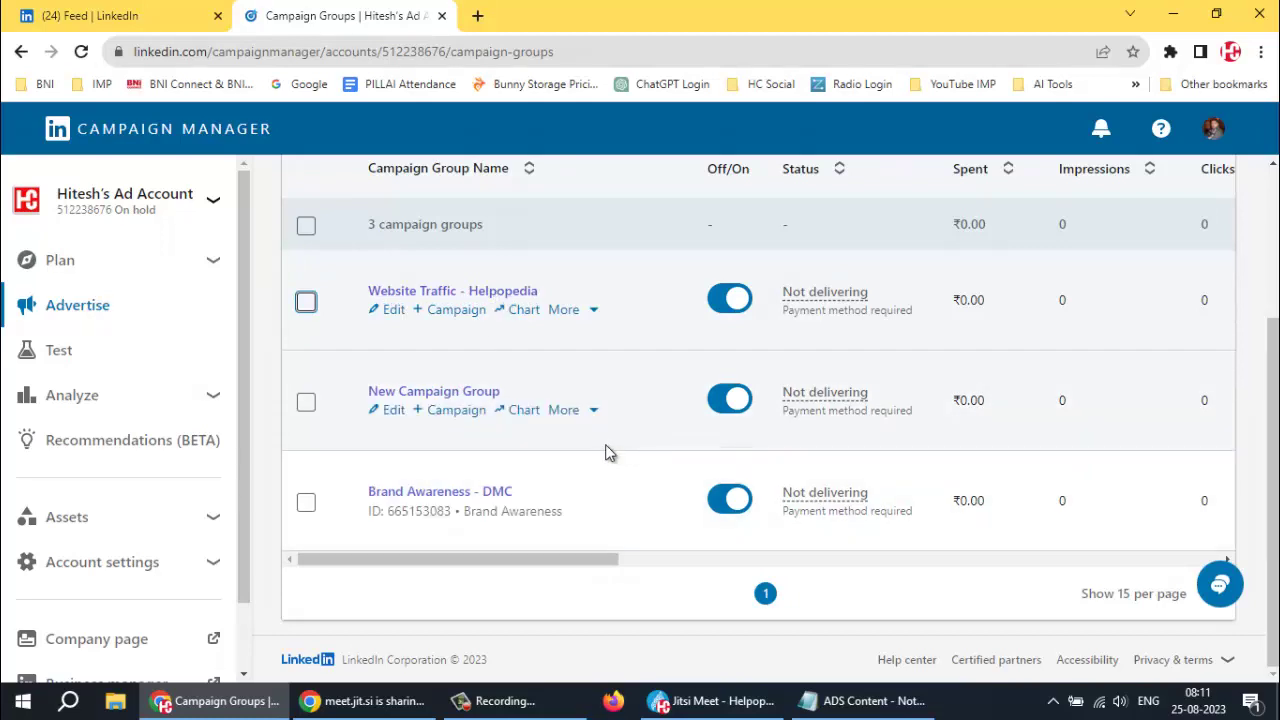
{"action": "scroll", "coordinate": [595, 444], "scroll_direction": "up", "scroll_amount": 3}
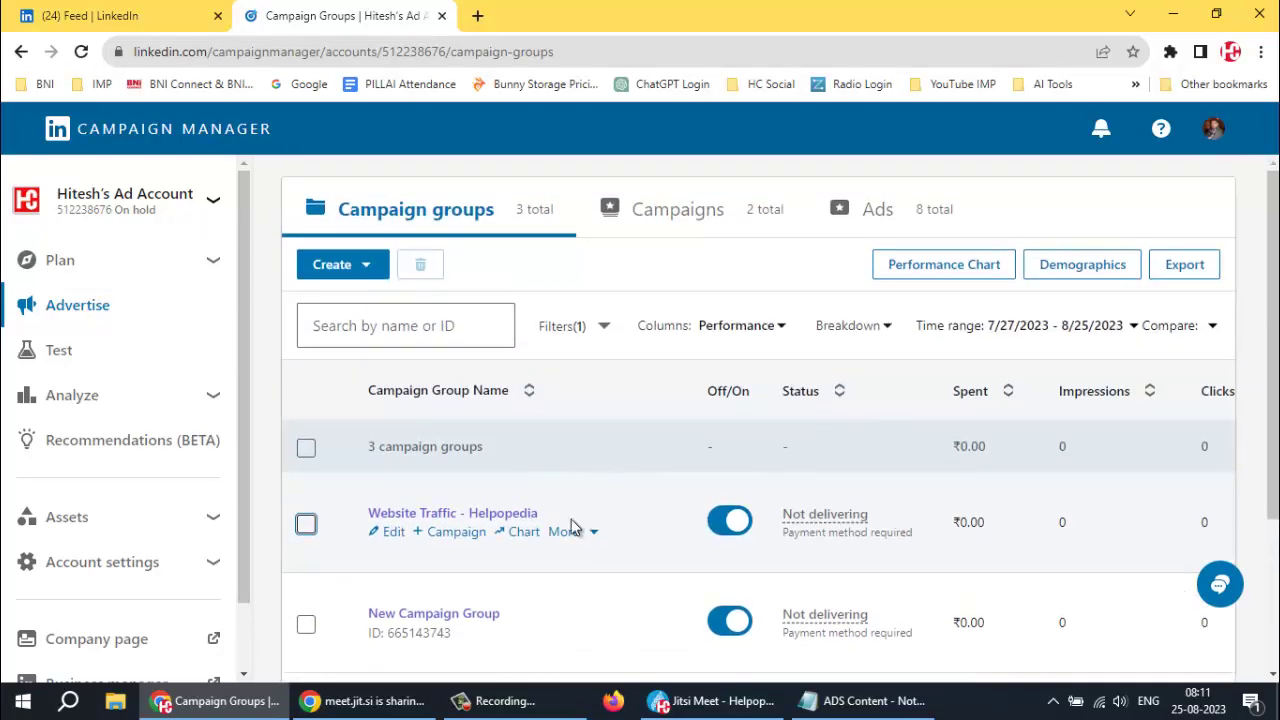
{"action": "scroll", "coordinate": [560, 543], "scroll_direction": "down", "scroll_amount": 2}
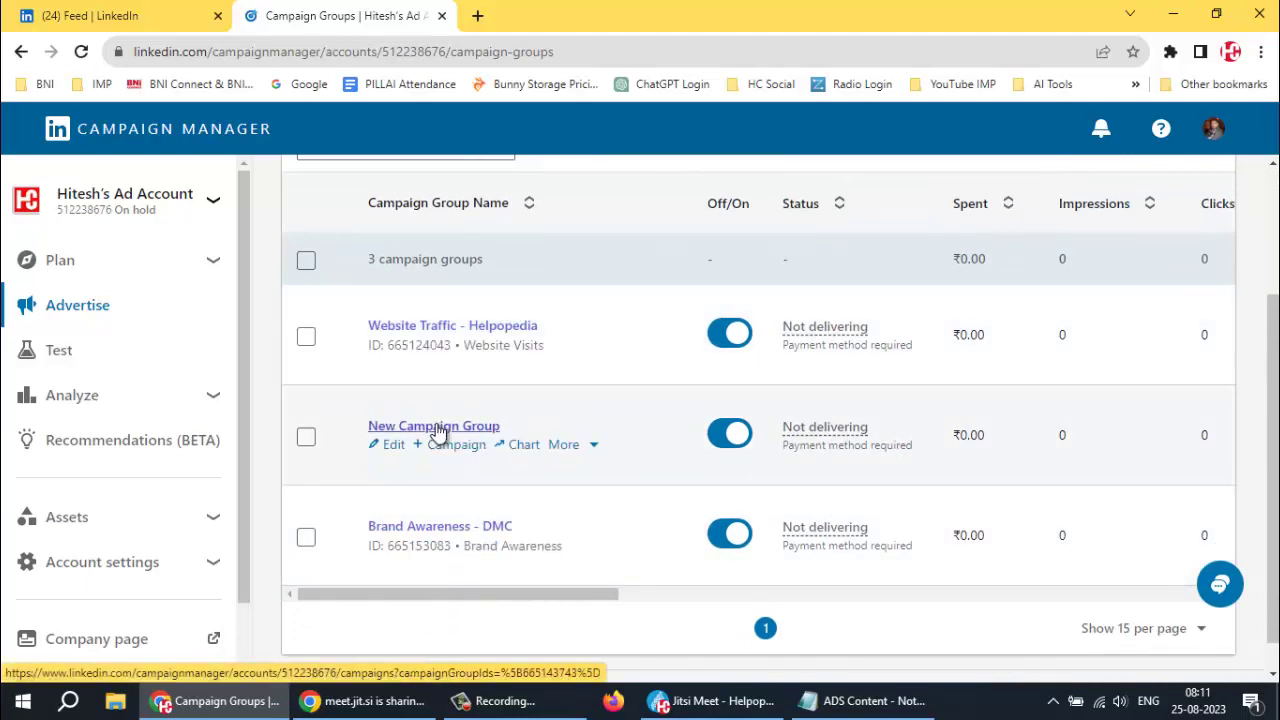
{"action": "left_click", "coordinate": [438, 427]}
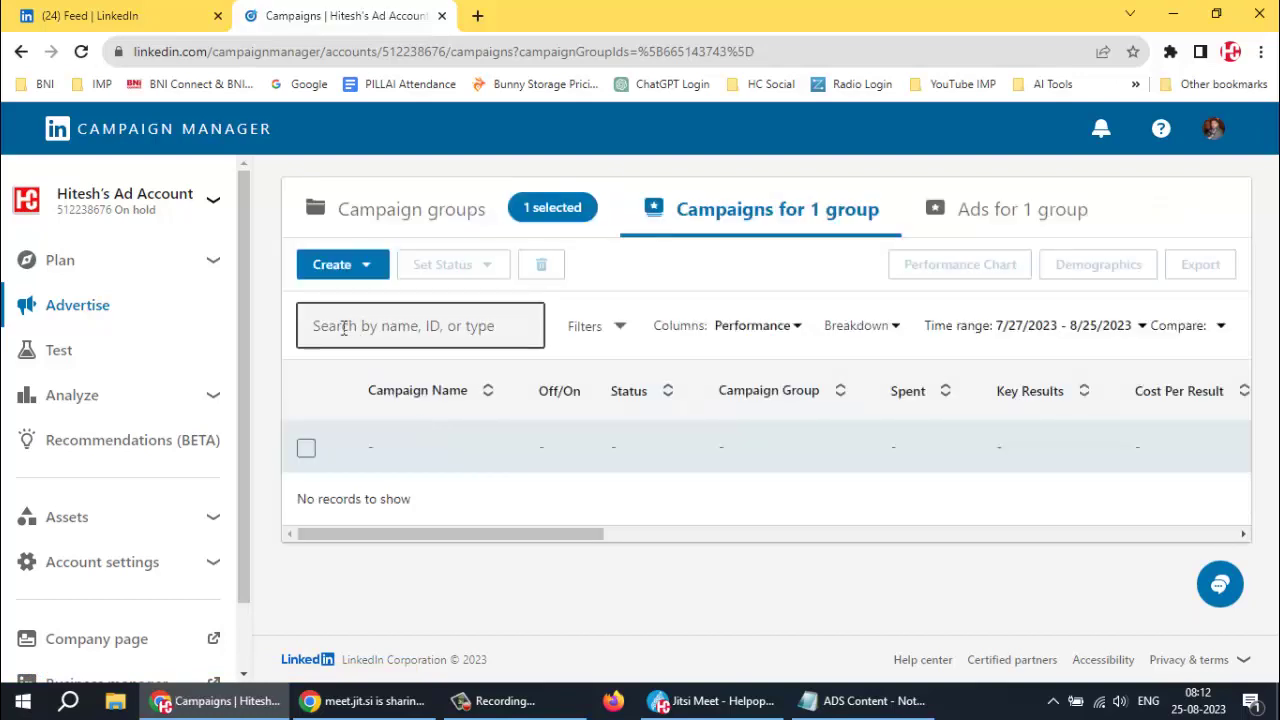
{"action": "left_click", "coordinate": [360, 267]}
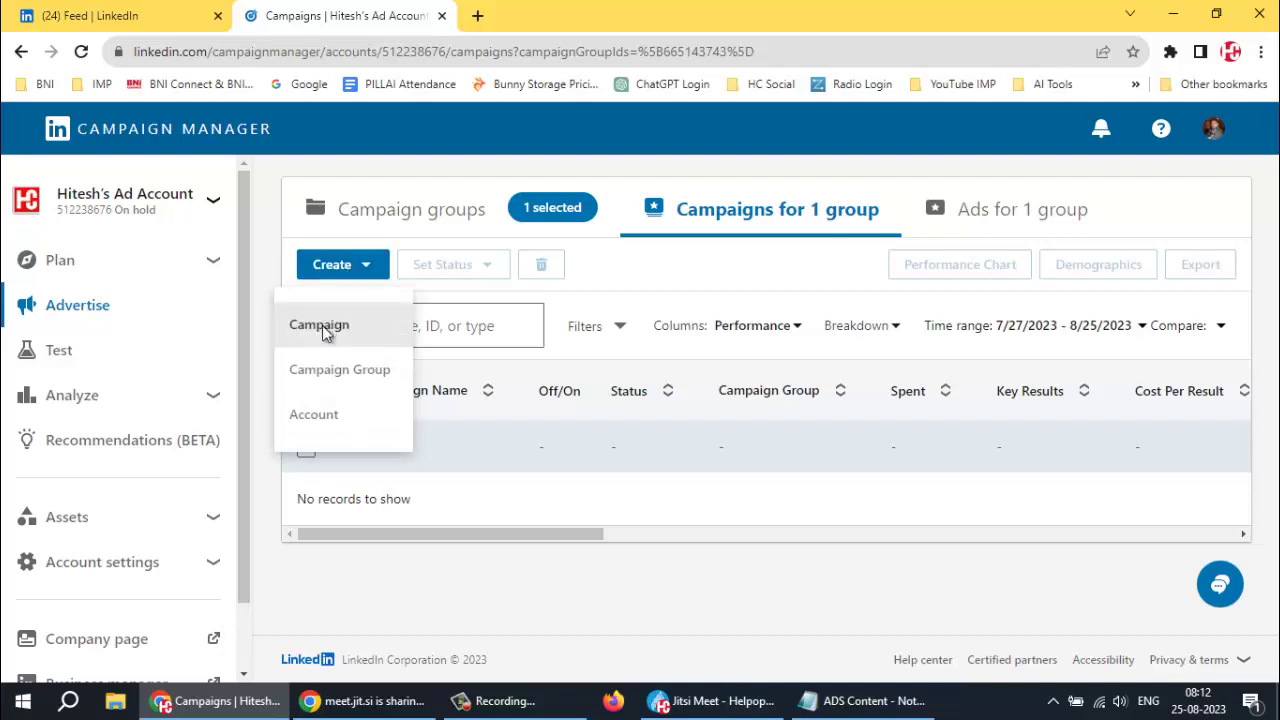
{"action": "left_click", "coordinate": [322, 327]}
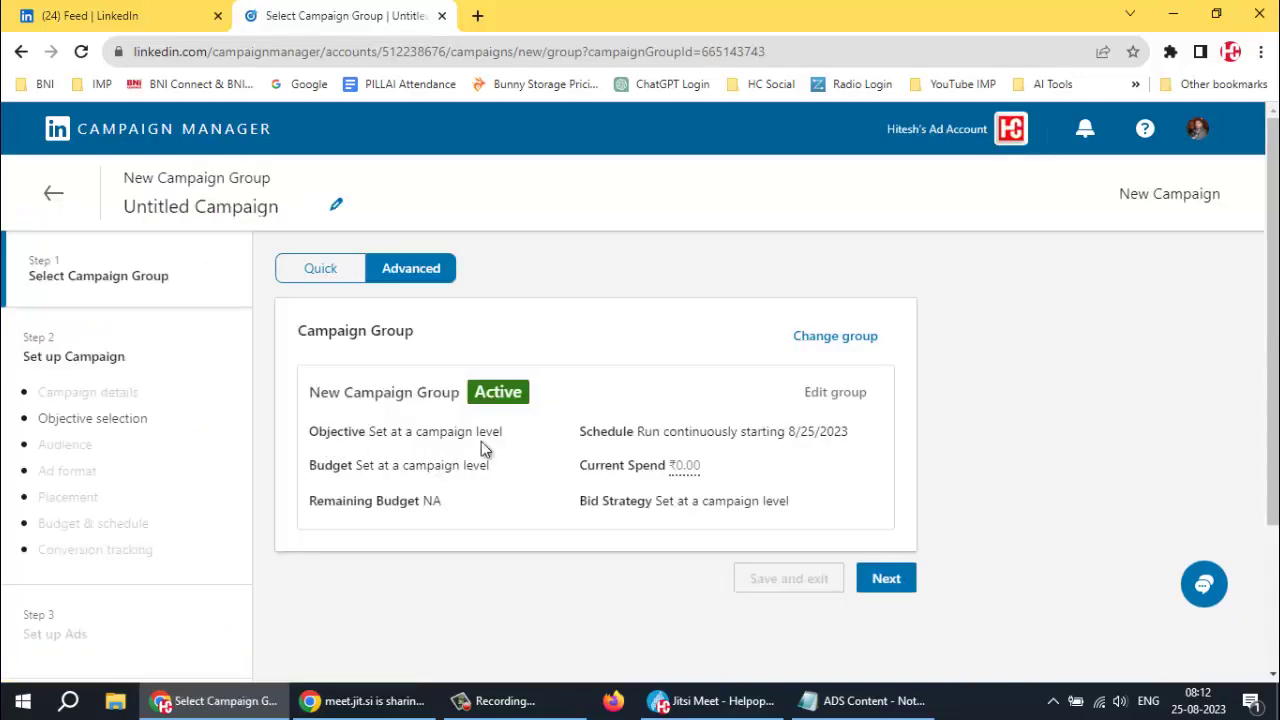
{"action": "left_click", "coordinate": [885, 579]}
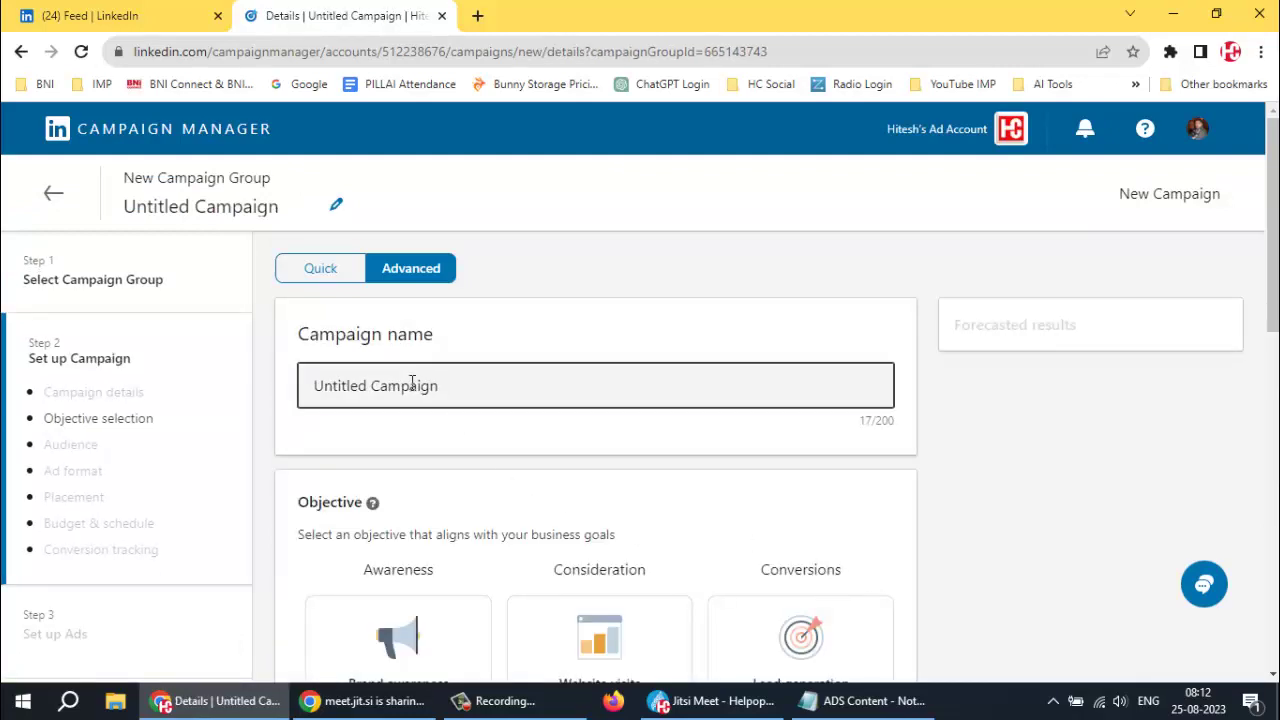
{"action": "left_click", "coordinate": [470, 385]}
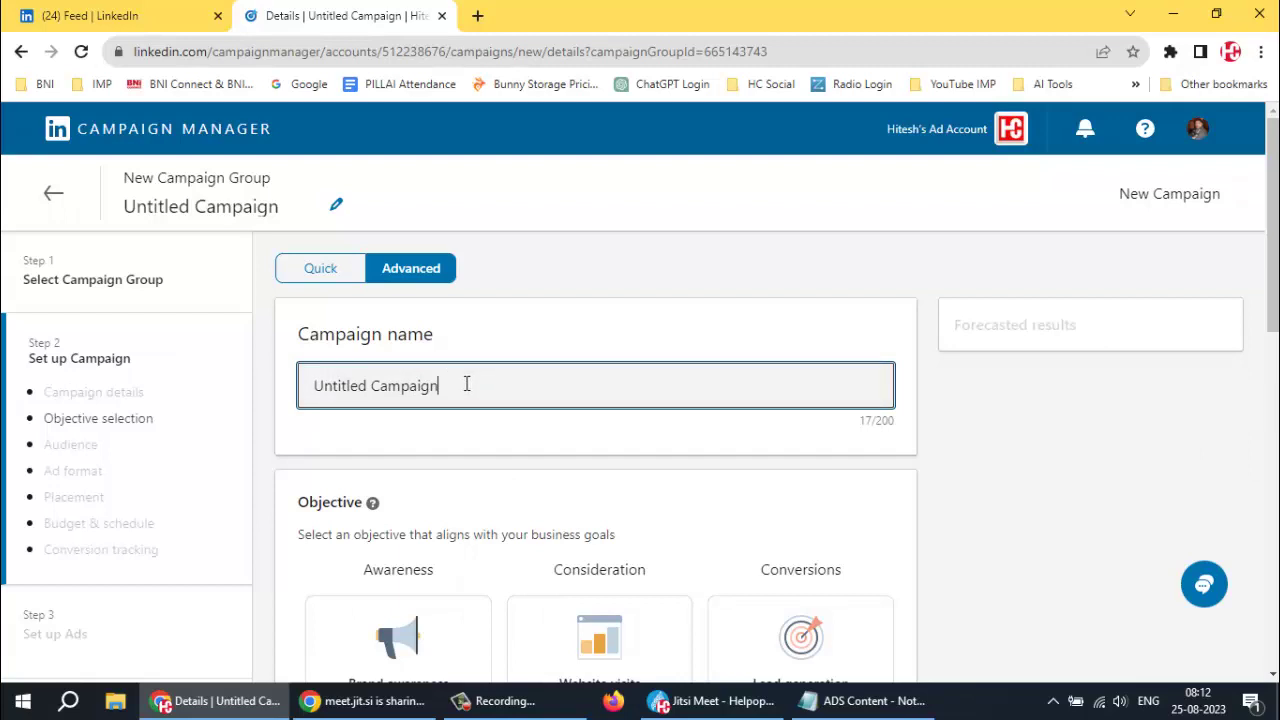
{"action": "key", "text": "ctrl+a"}
{"action": "key", "text": "BackSpace"}
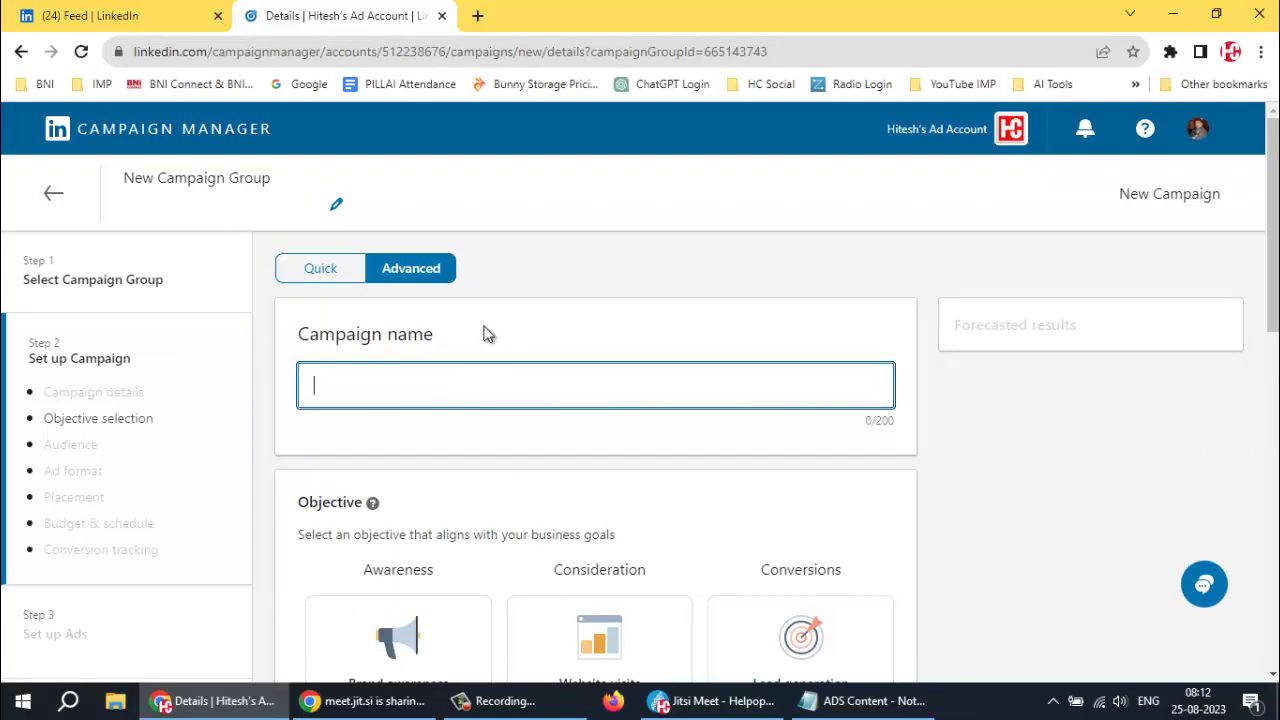
{"action": "left_click", "coordinate": [56, 196]}
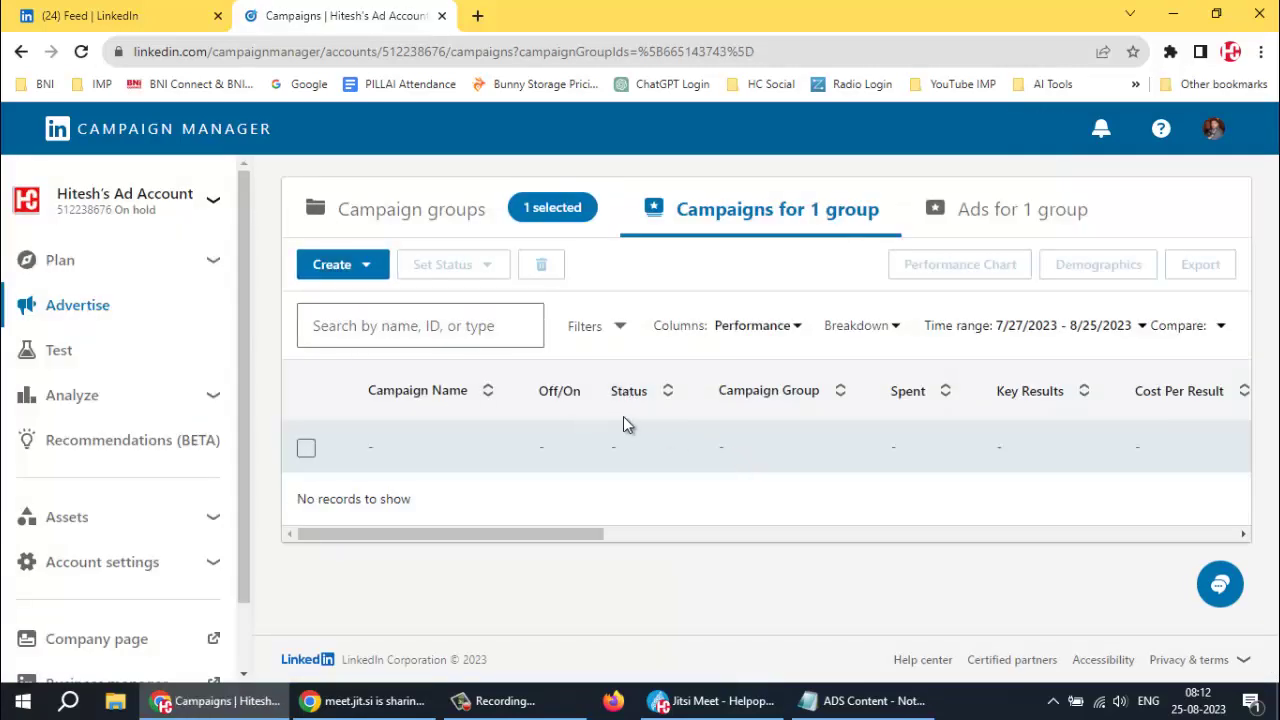
Open a blank Create Campaign Group form and review its Name field and Group Objective options
{"action": "left_click", "coordinate": [374, 274]}
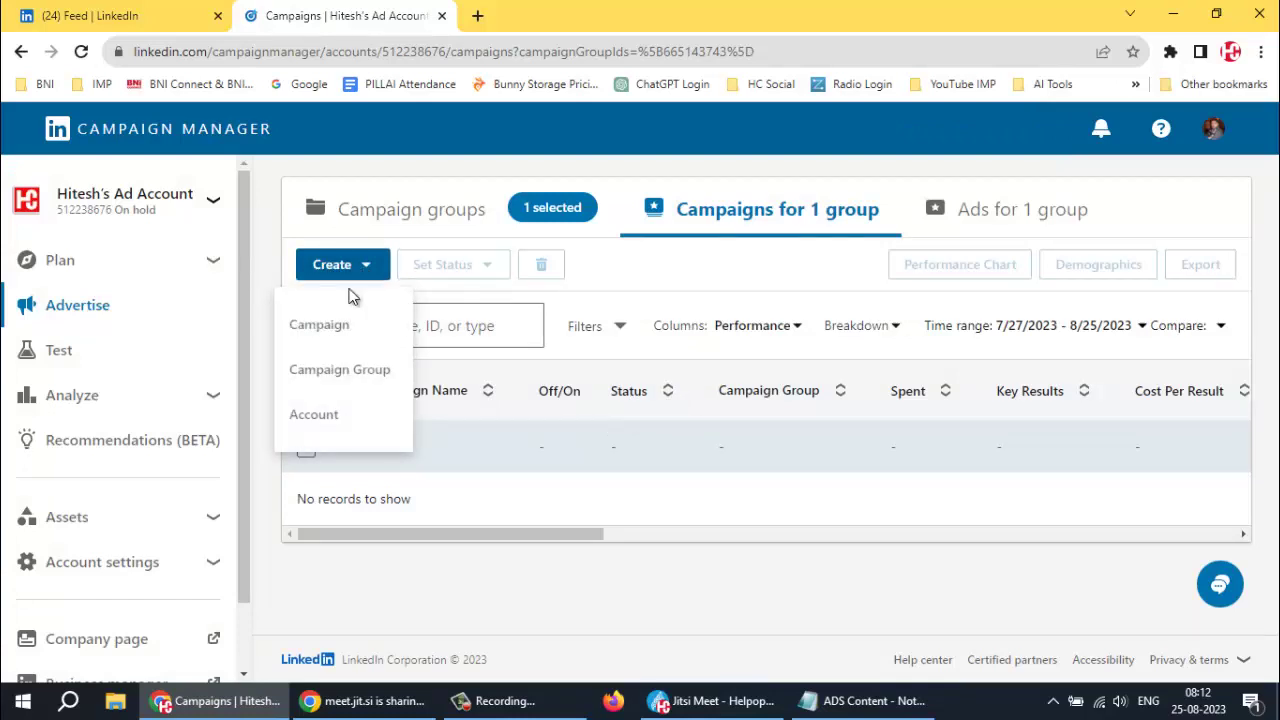
{"action": "left_click", "coordinate": [349, 372]}
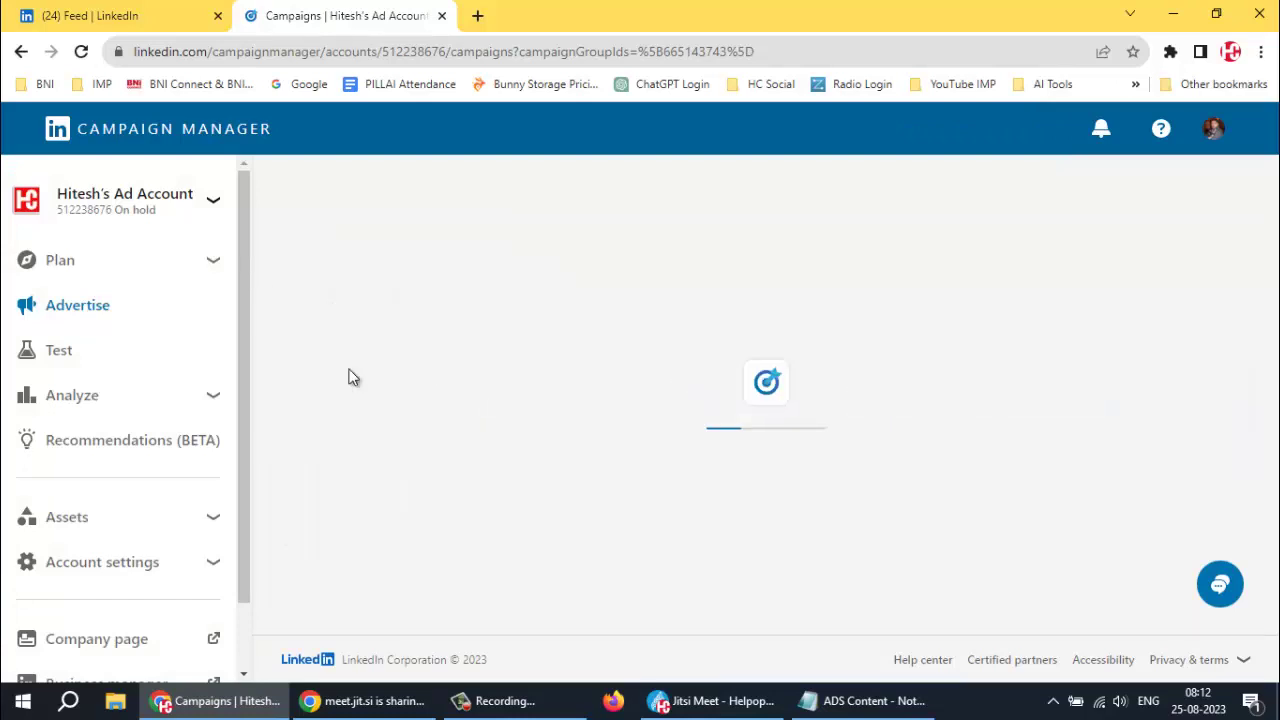
{"action": "scroll", "coordinate": [506, 358], "scroll_direction": "down", "scroll_amount": 4}
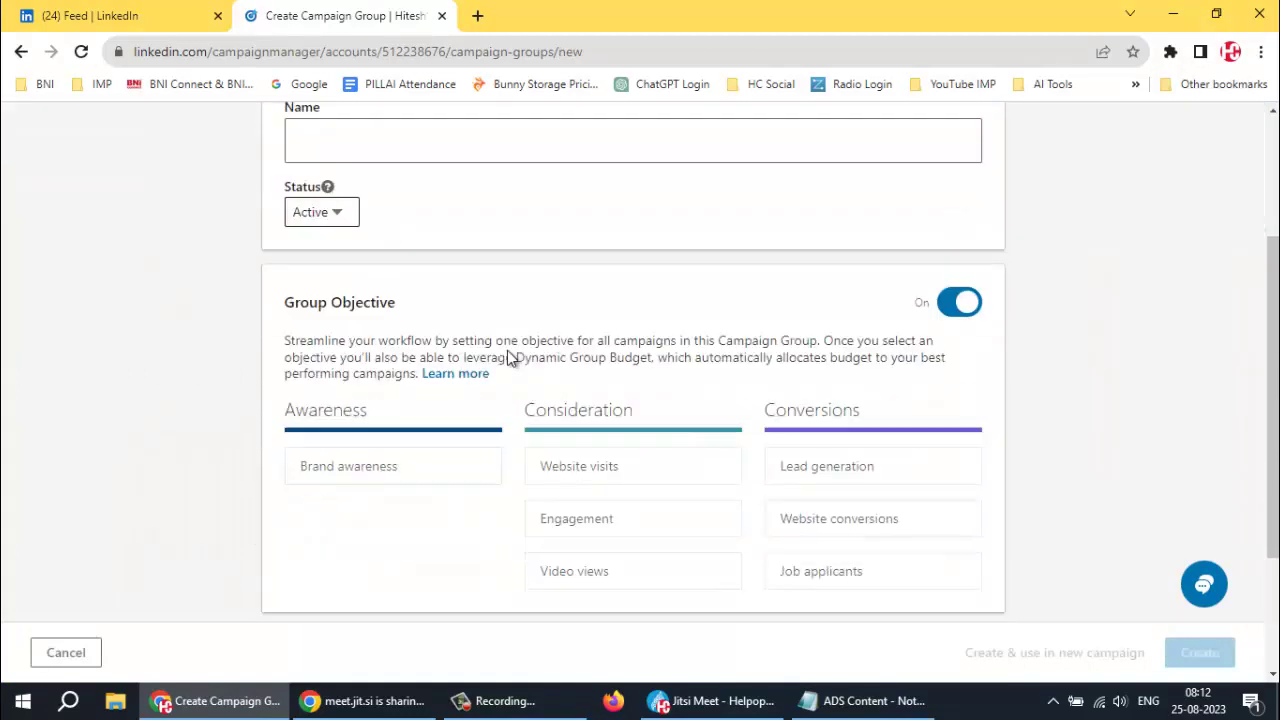
{"action": "scroll", "coordinate": [445, 352], "scroll_direction": "up", "scroll_amount": 3}
{"action": "left_click", "coordinate": [391, 256]}
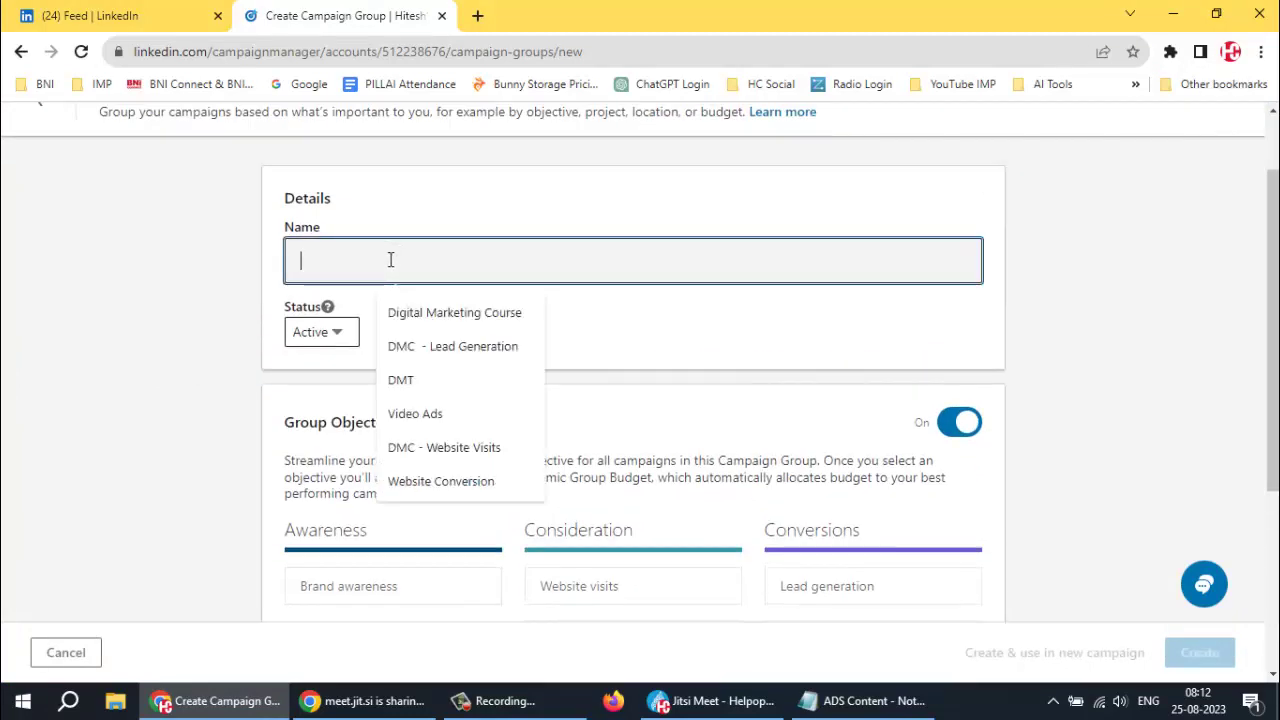
{"action": "scroll", "coordinate": [674, 389], "scroll_direction": "down", "scroll_amount": 2}
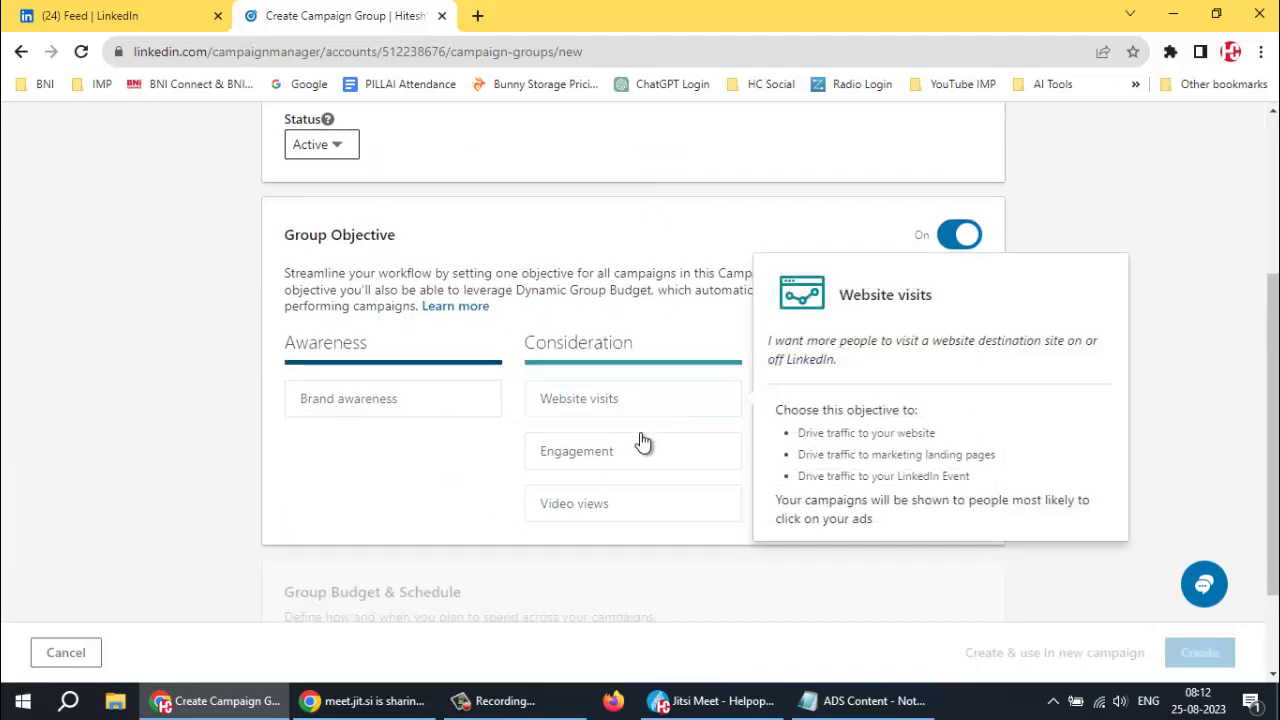
{"action": "mouse_move", "coordinate": [552, 449]}
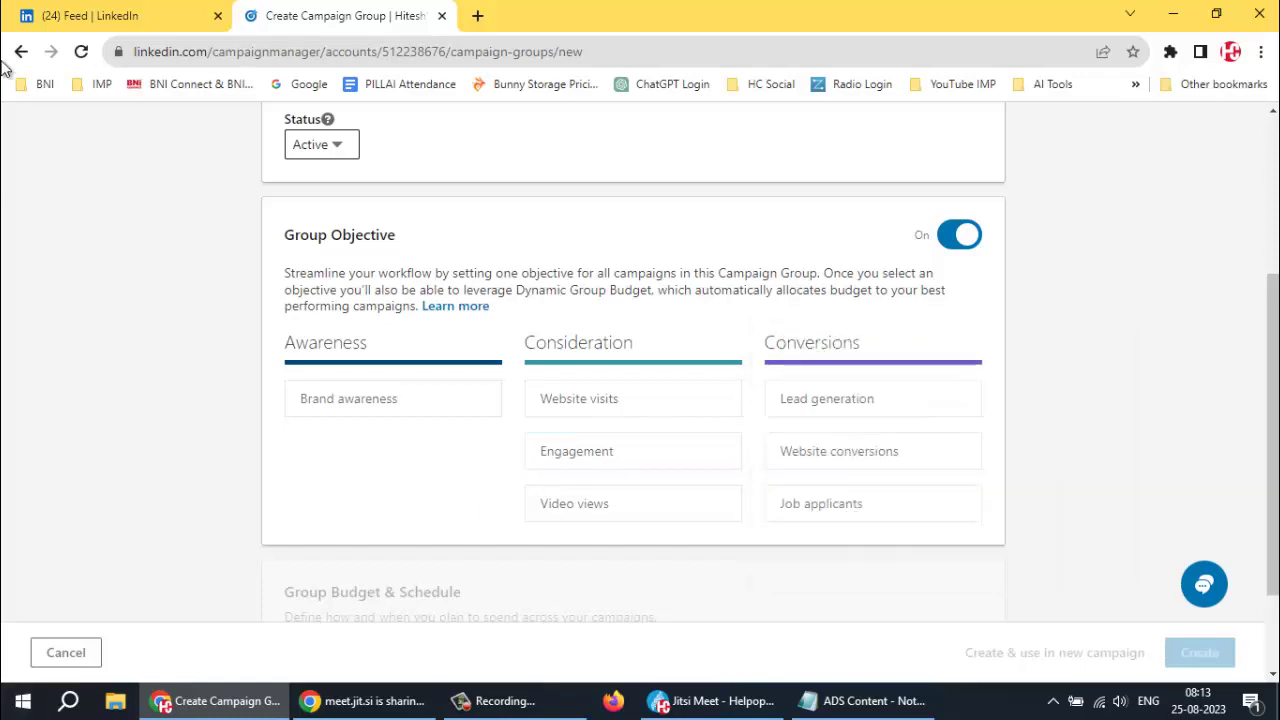
Open your own profile from the LinkedIn feed and scroll through its sections
{"action": "left_click", "coordinate": [155, 17]}
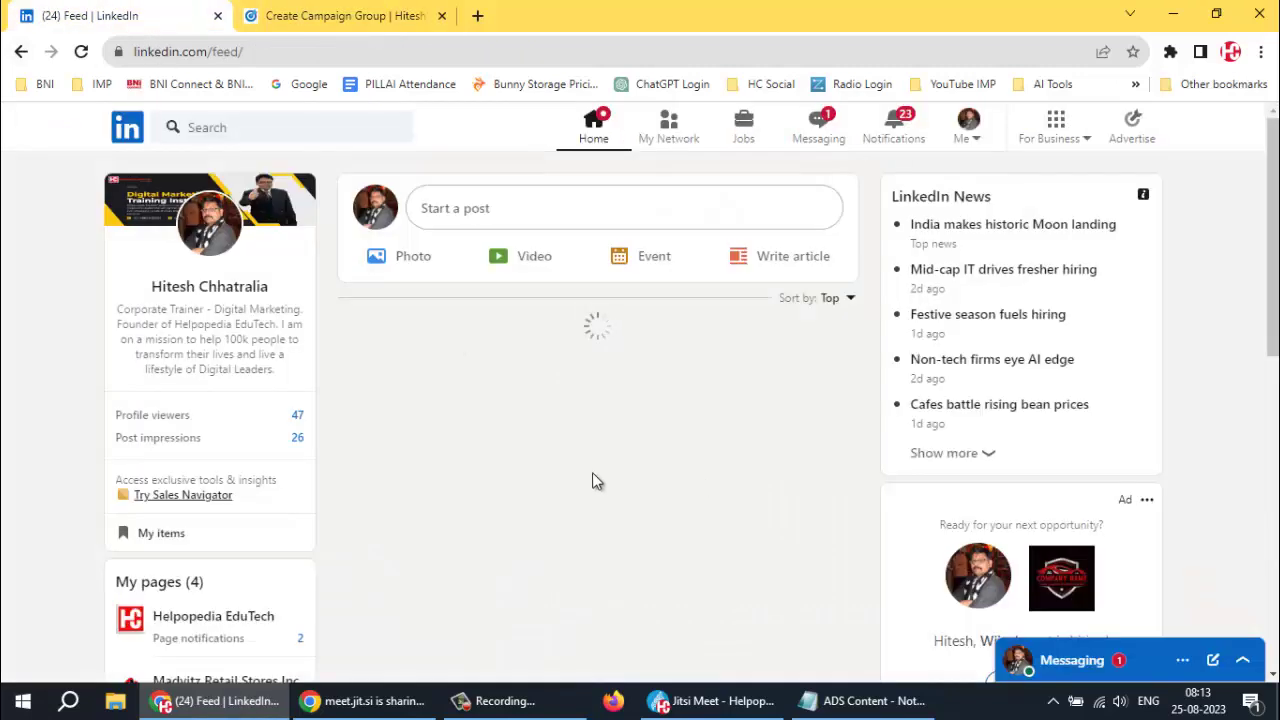
{"action": "left_click", "coordinate": [243, 288]}
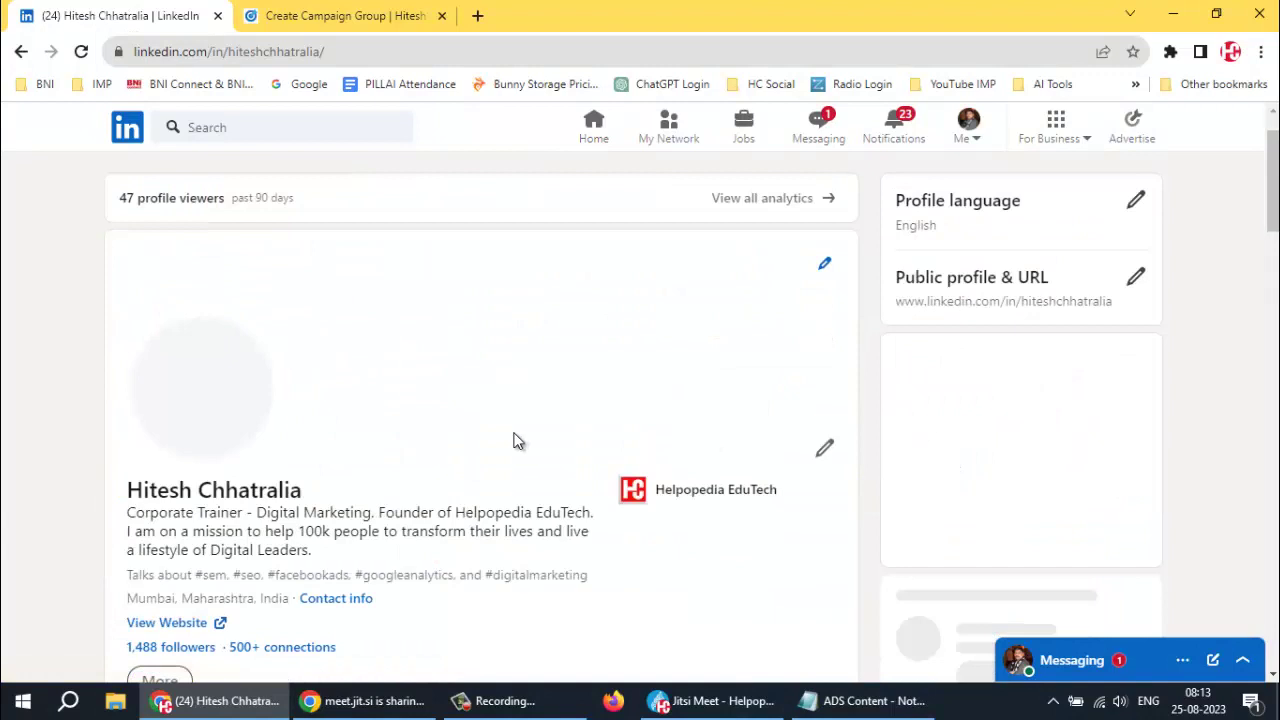
{"action": "scroll", "coordinate": [415, 512], "scroll_direction": "down", "scroll_amount": 10}
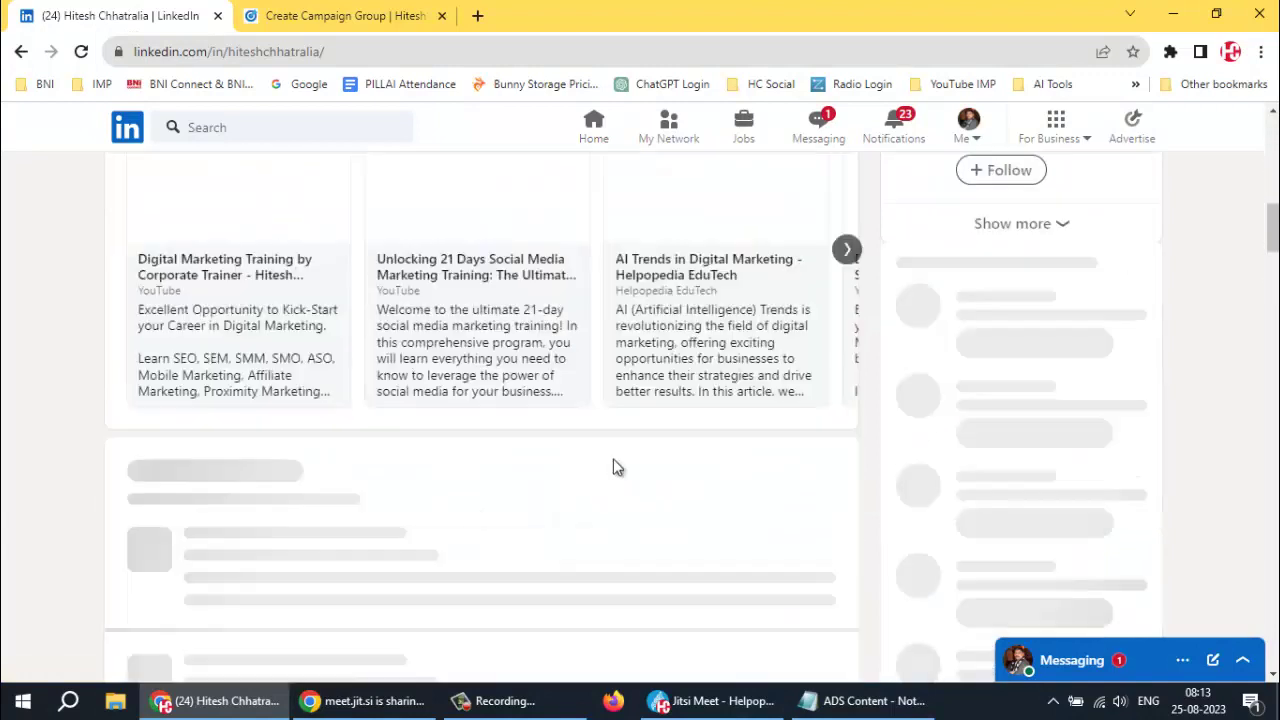
{"action": "scroll", "coordinate": [414, 450], "scroll_direction": "up", "scroll_amount": 5}
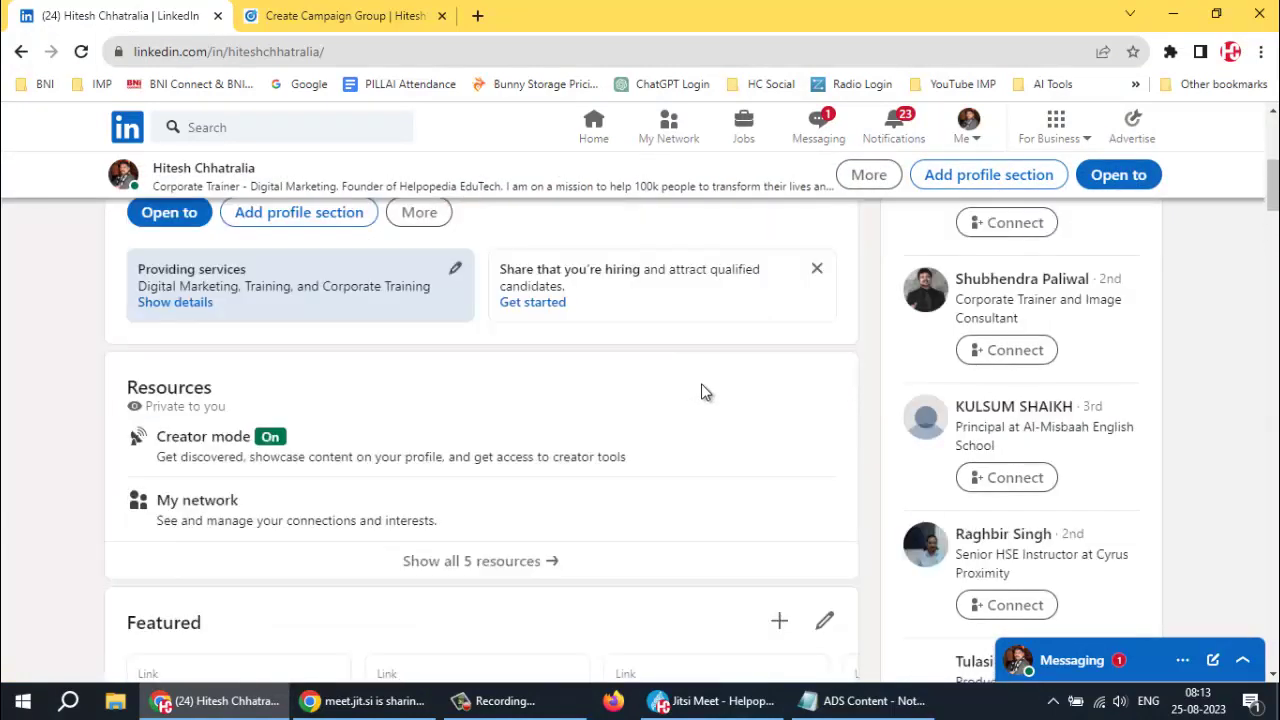
{"action": "scroll", "coordinate": [450, 445], "scroll_direction": "up", "scroll_amount": 2}
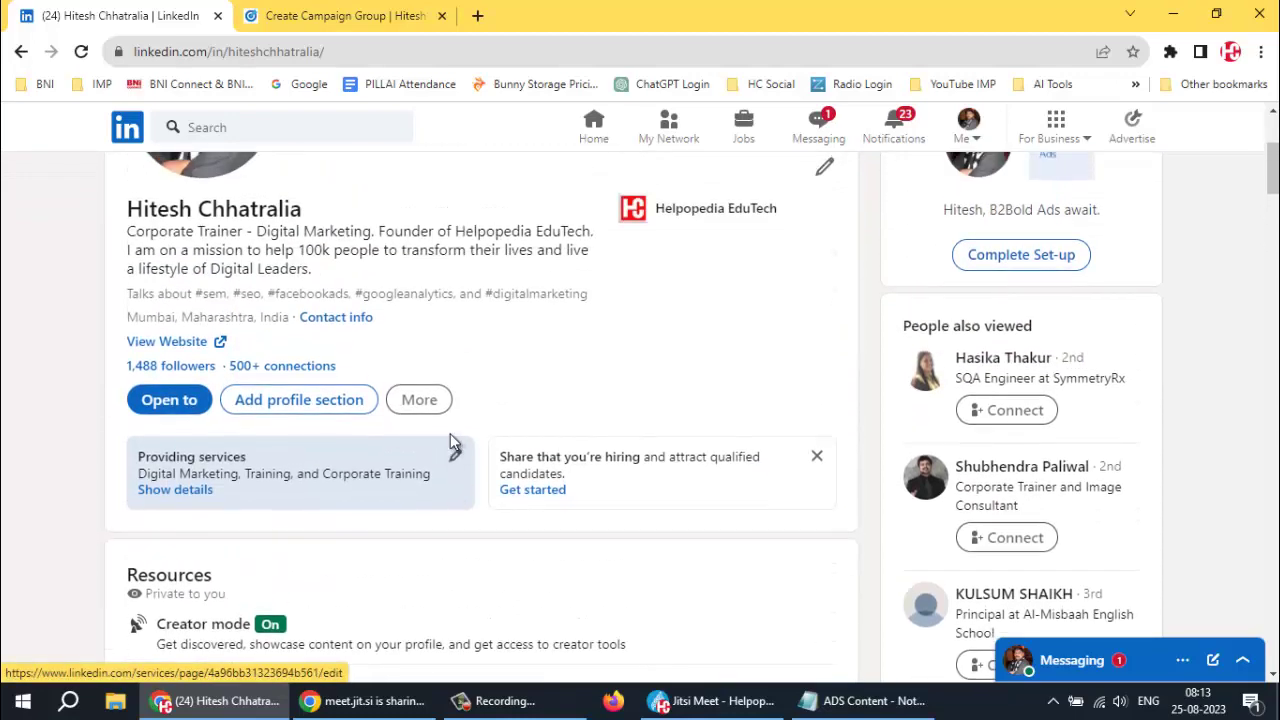
{"action": "scroll", "coordinate": [450, 440], "scroll_direction": "down", "scroll_amount": 6}
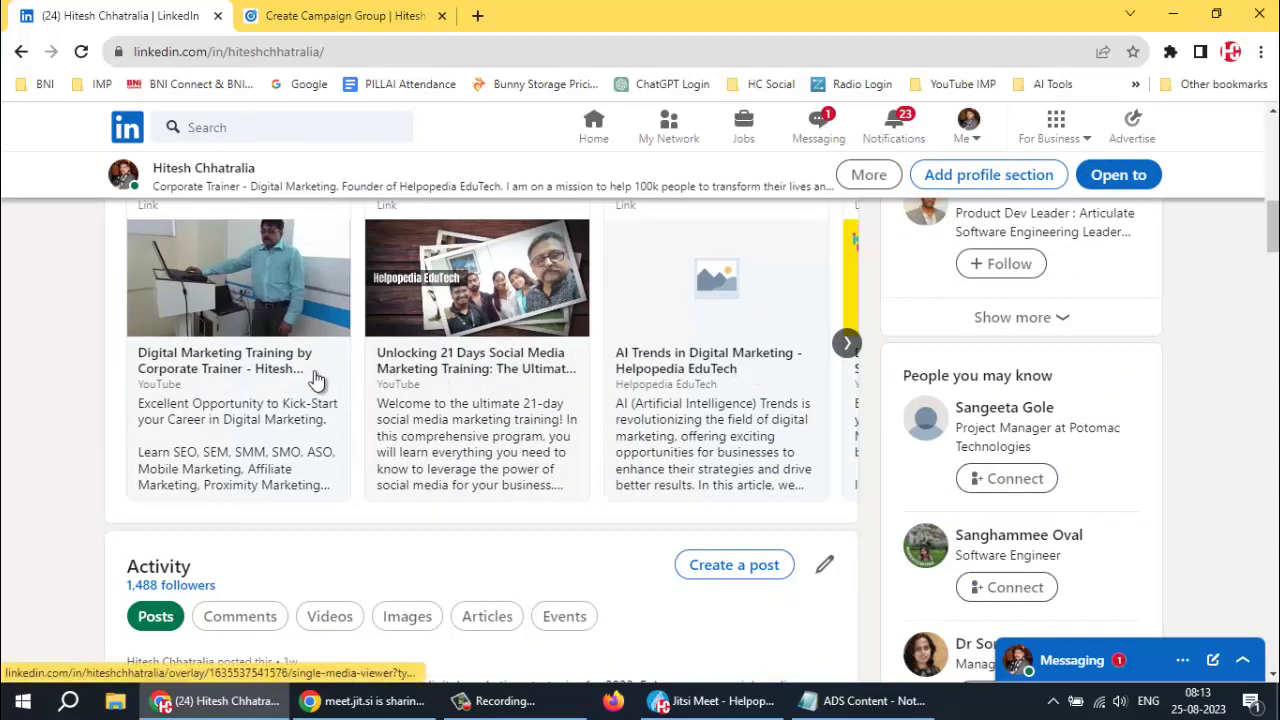
Name the campaign group Engagement - Followers and choose the Engagement objective
{"action": "left_click", "coordinate": [365, 18]}
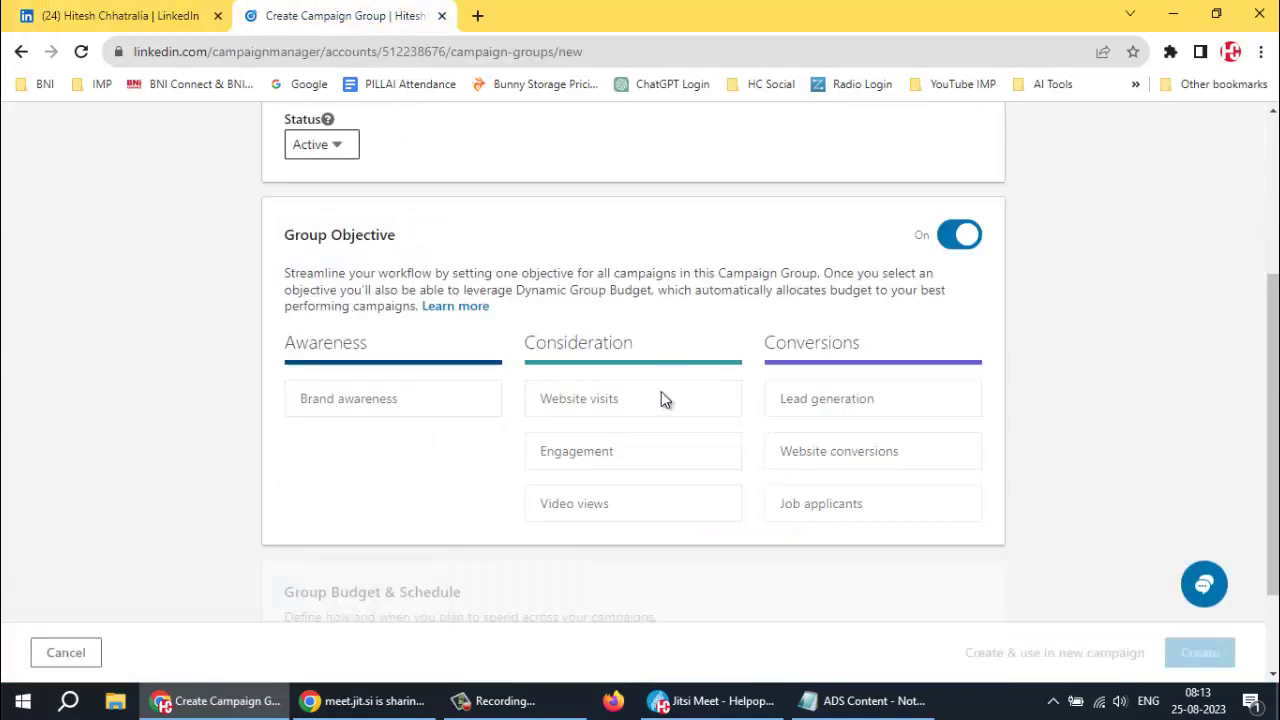
{"action": "scroll", "coordinate": [490, 320], "scroll_direction": "up", "scroll_amount": 2}
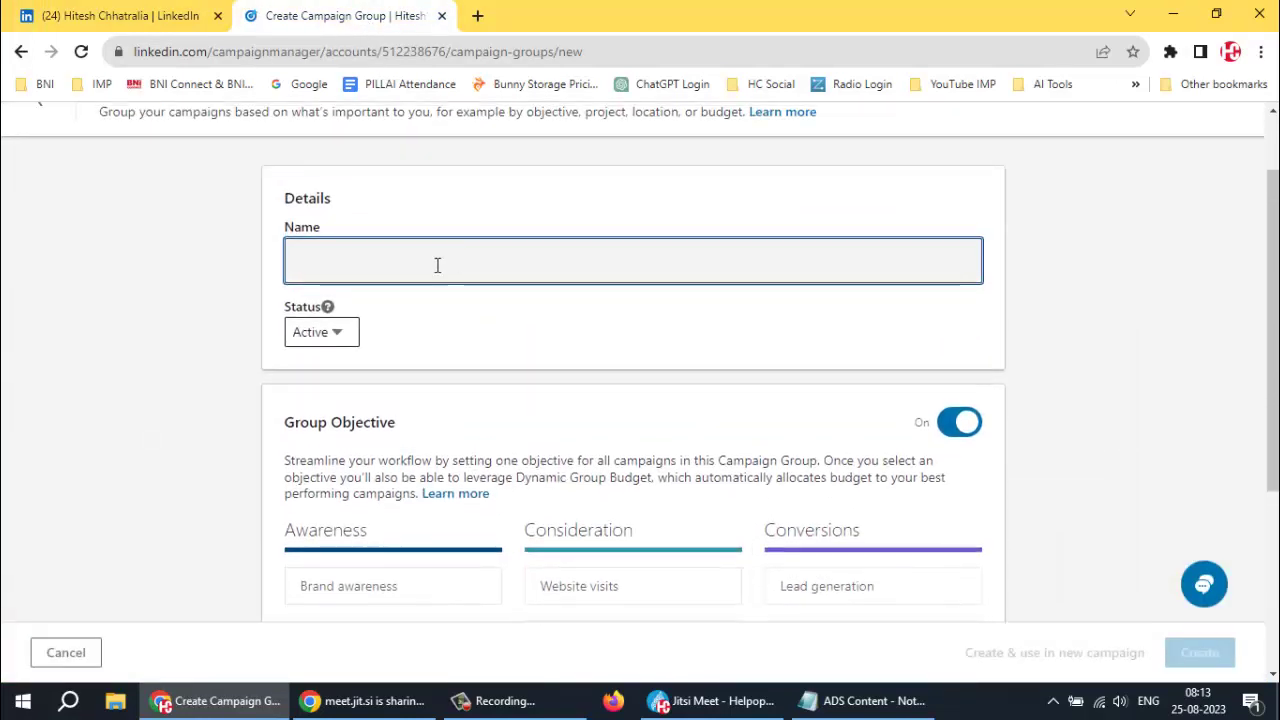
{"action": "left_click", "coordinate": [420, 262]}
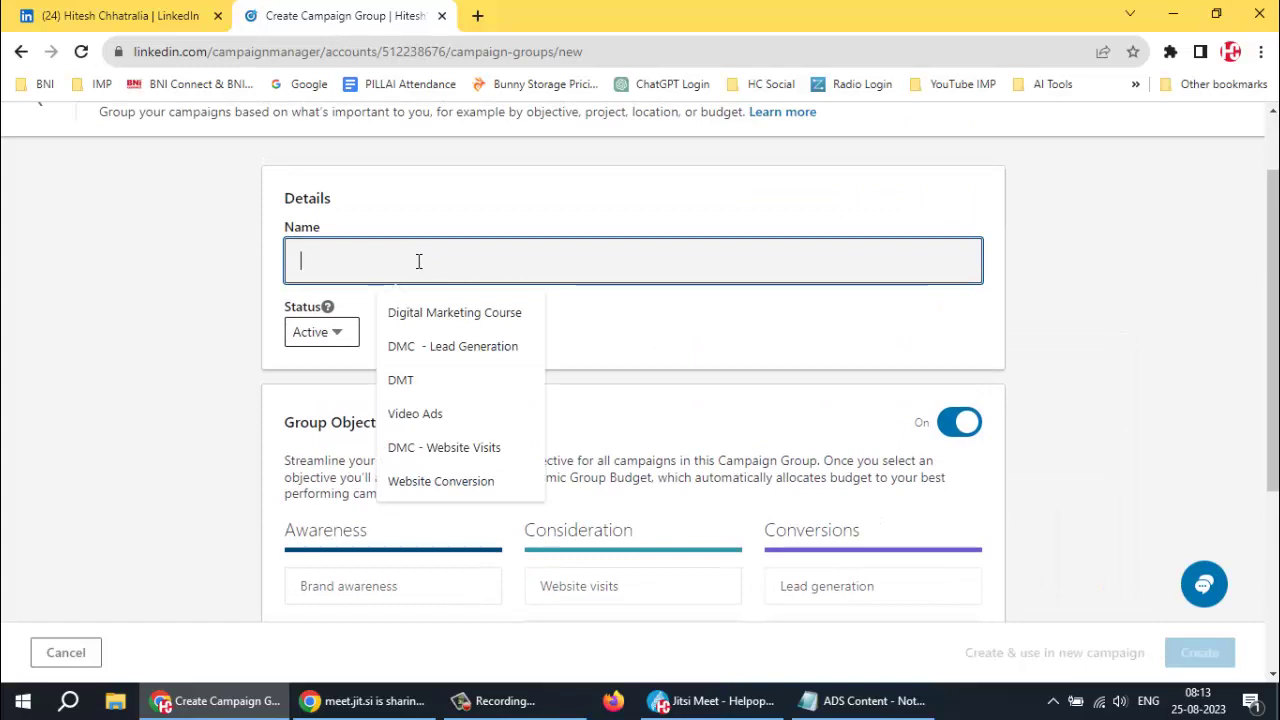
{"action": "type", "text": "Engagement - Followers"}
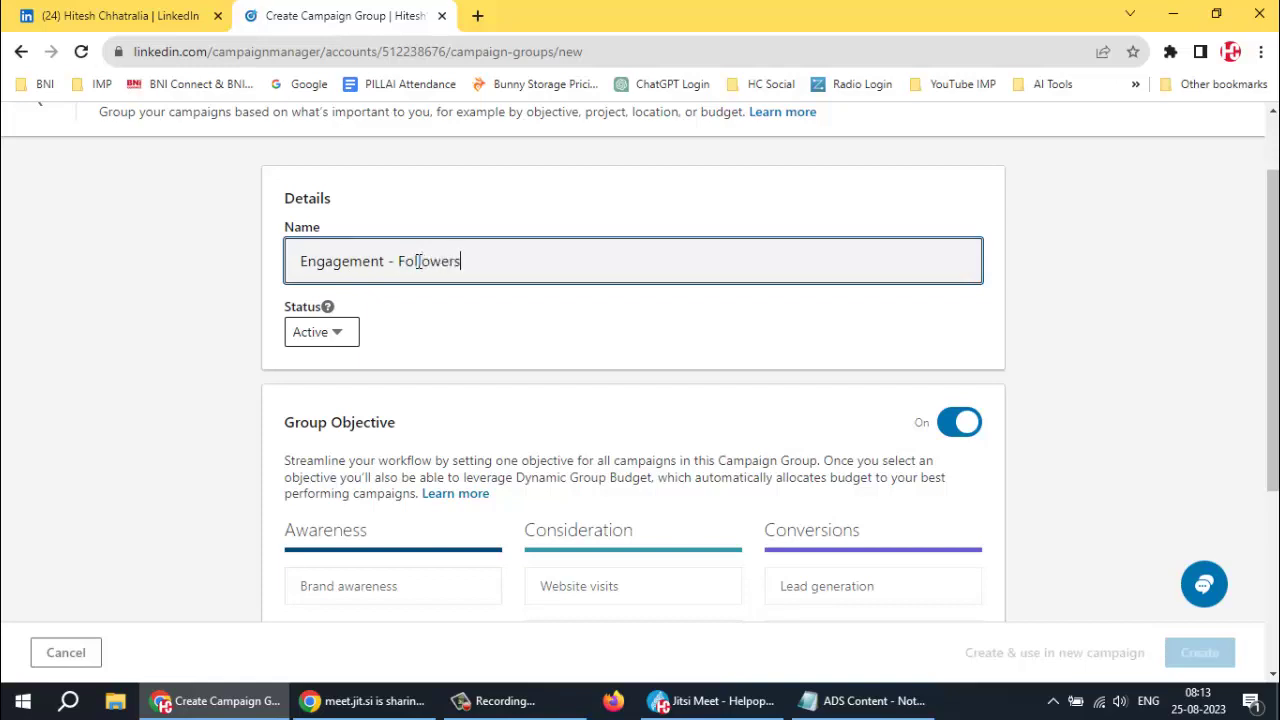
{"action": "key", "text": "ctrl+a"}
{"action": "key", "text": "ctrl+c"}
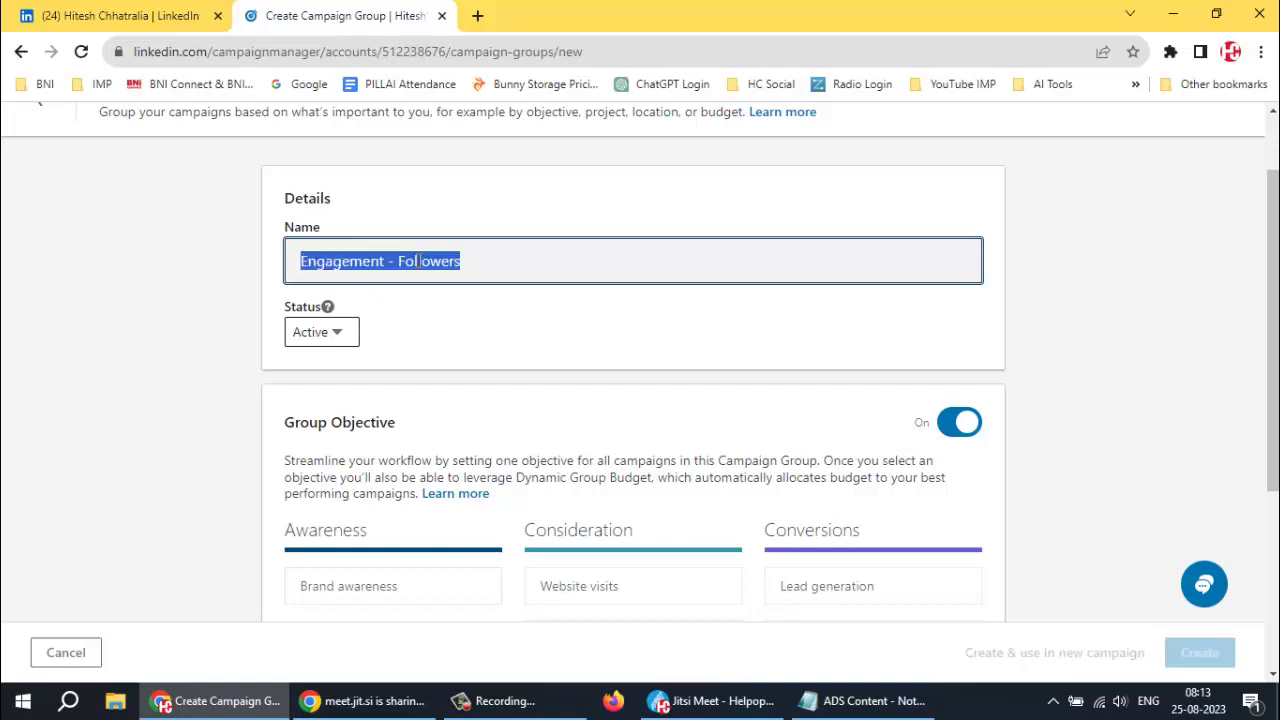
{"action": "scroll", "coordinate": [580, 300], "scroll_direction": "down", "scroll_amount": 2}
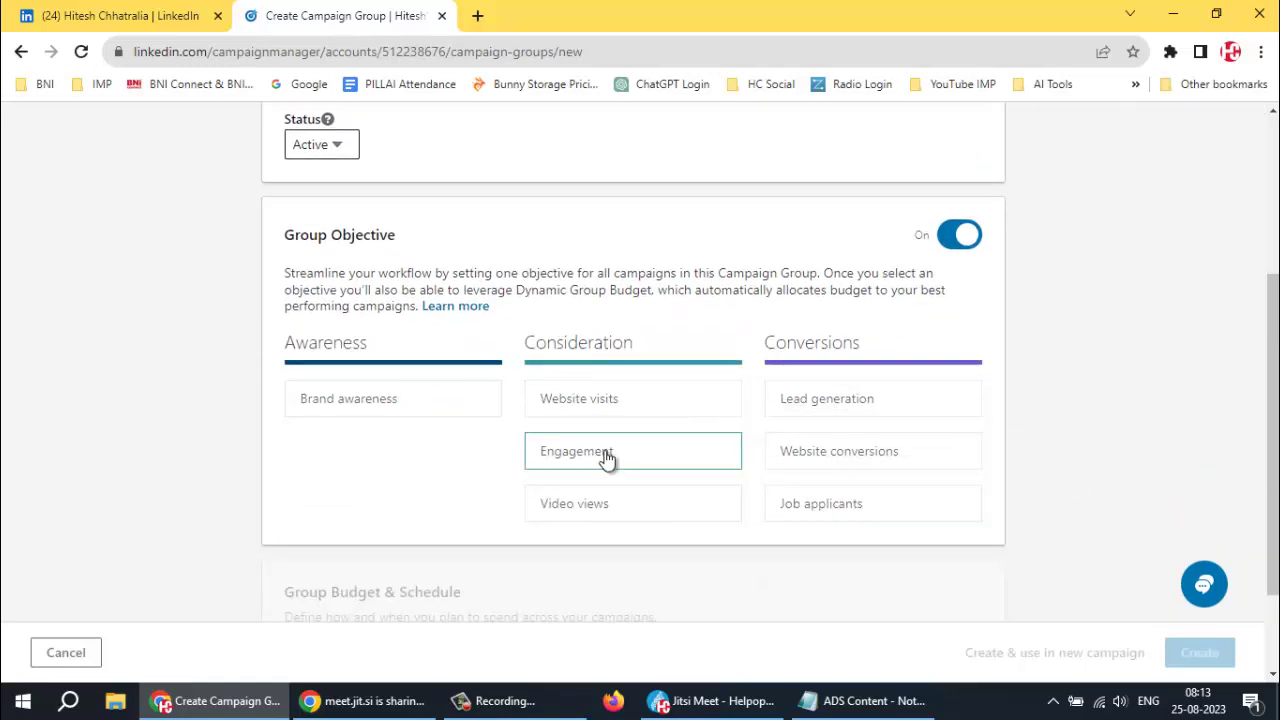
{"action": "left_click", "coordinate": [577, 453]}
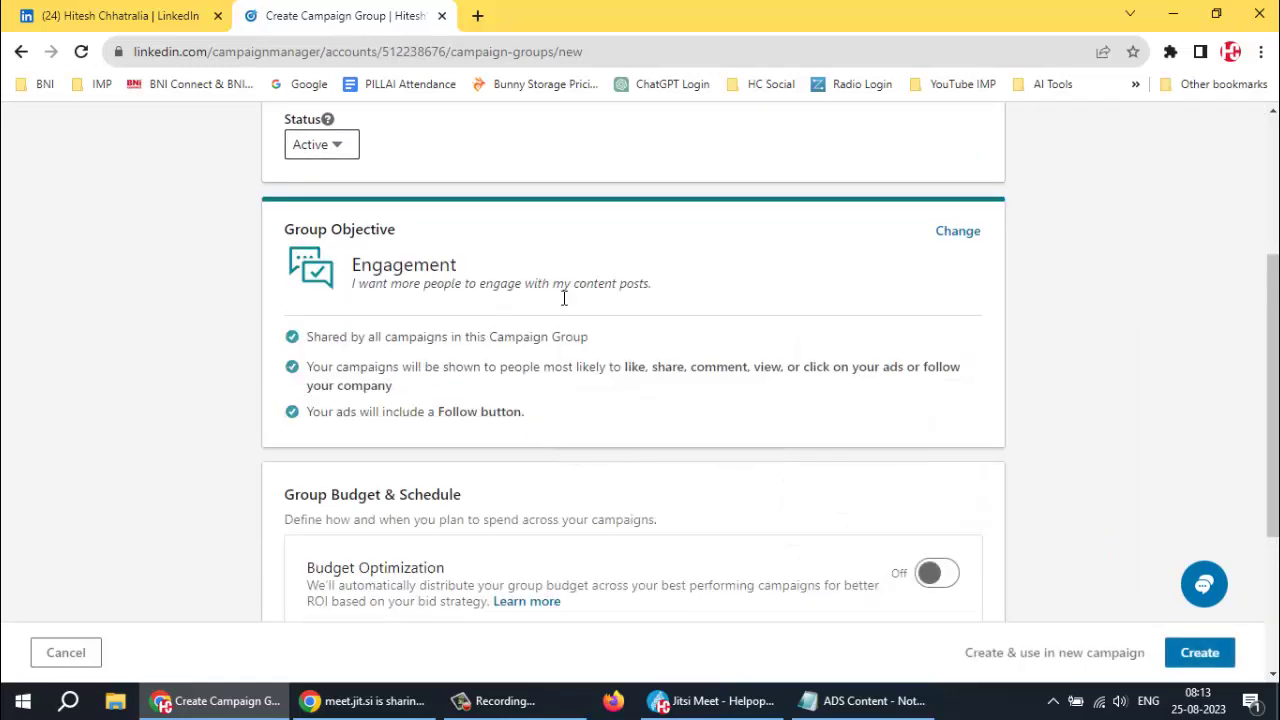
{"action": "scroll", "coordinate": [734, 303], "scroll_direction": "down", "scroll_amount": 3}
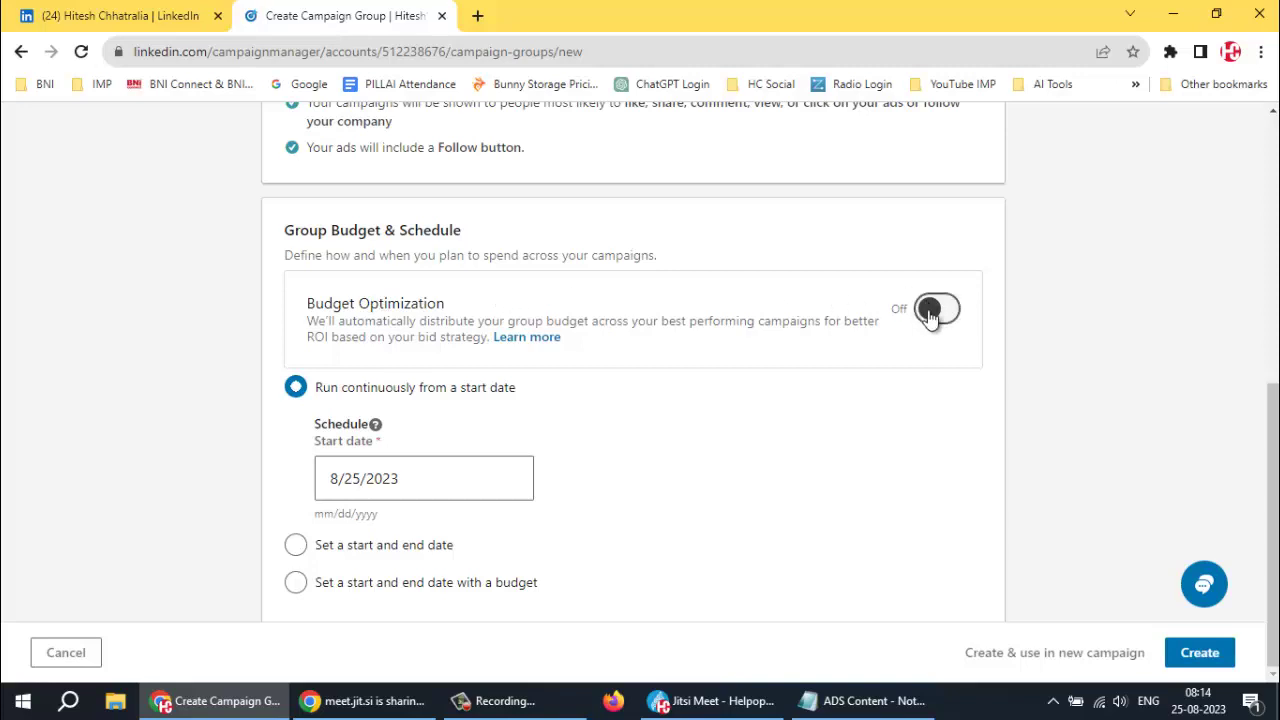
Set the group's start date to 8/26/2023 and create the group
{"action": "left_click", "coordinate": [380, 471]}
{"action": "scroll", "coordinate": [606, 537], "scroll_direction": "down", "scroll_amount": 2}
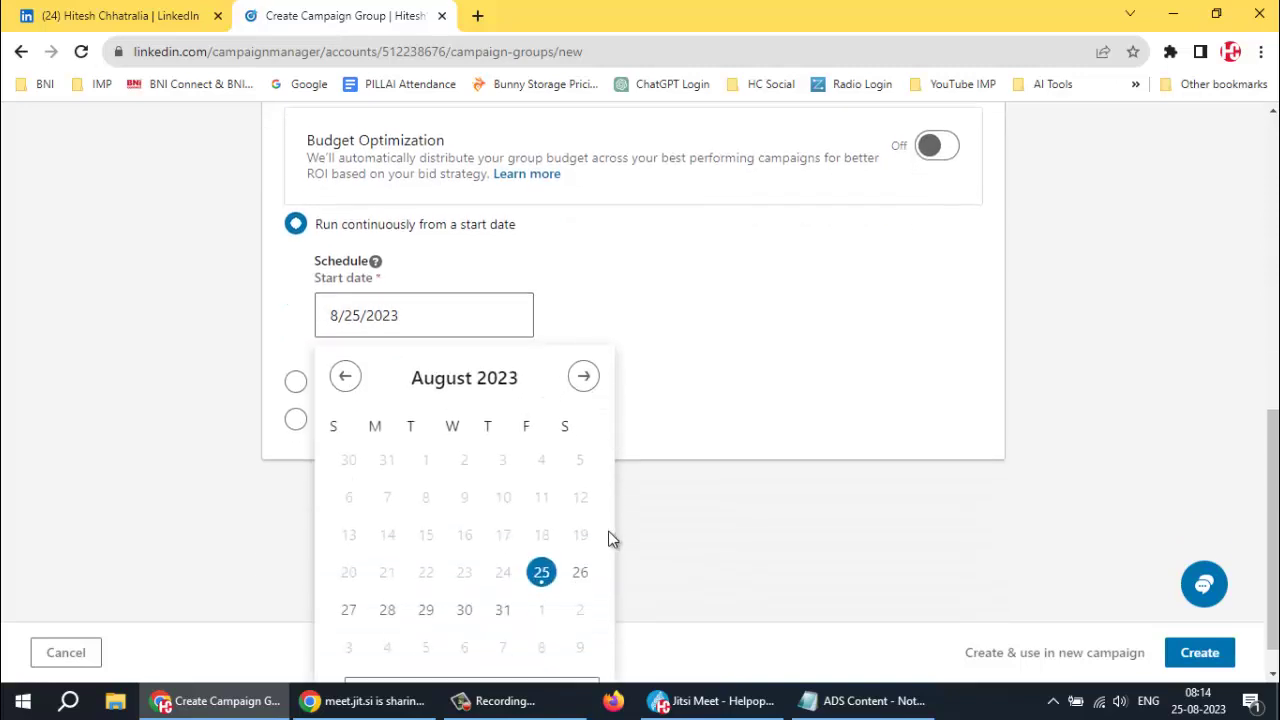
{"action": "left_click", "coordinate": [587, 537]}
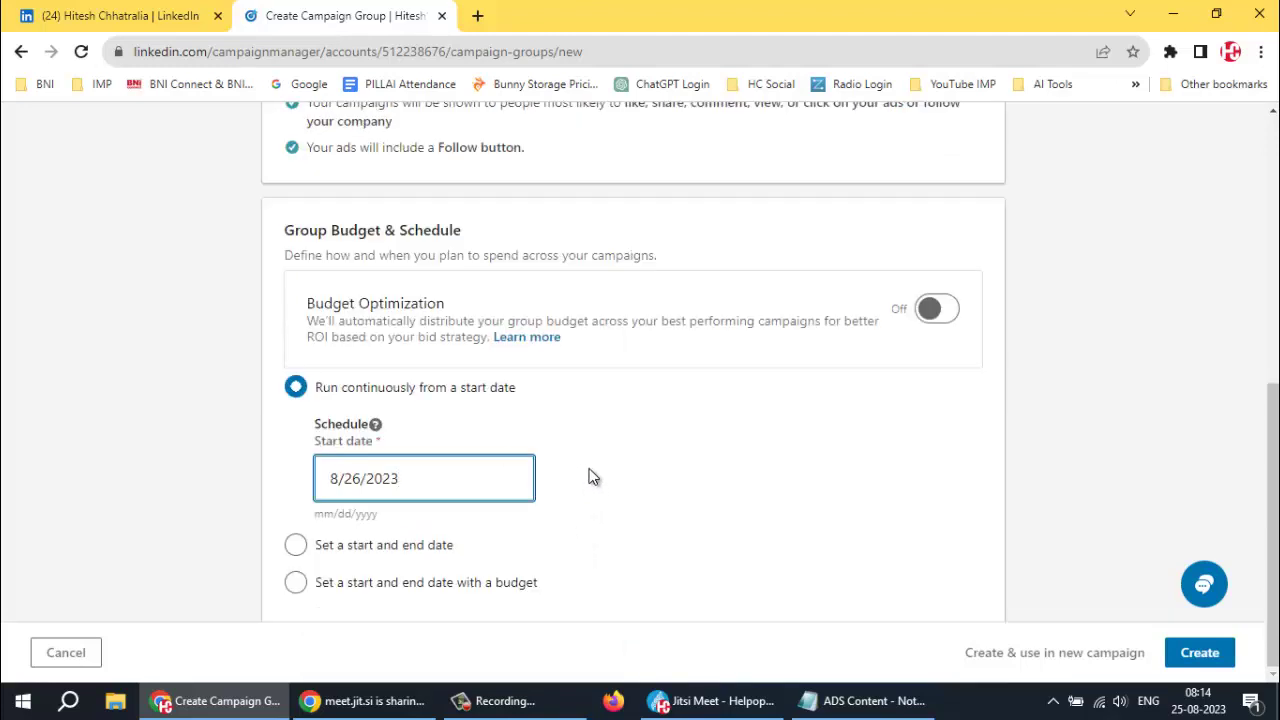
{"action": "left_click", "coordinate": [1196, 654]}
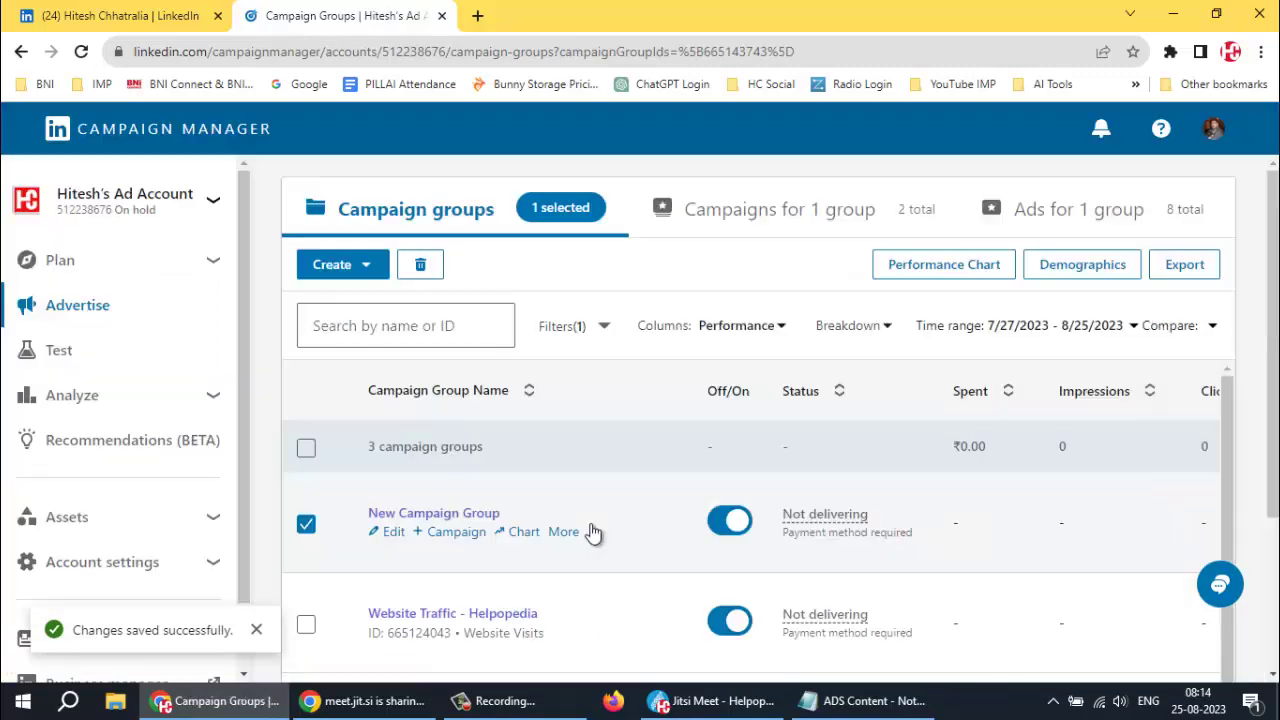
Start a new campaign inside the Engagement - Followers campaign group
{"action": "scroll", "coordinate": [622, 488], "scroll_direction": "down", "scroll_amount": 1}
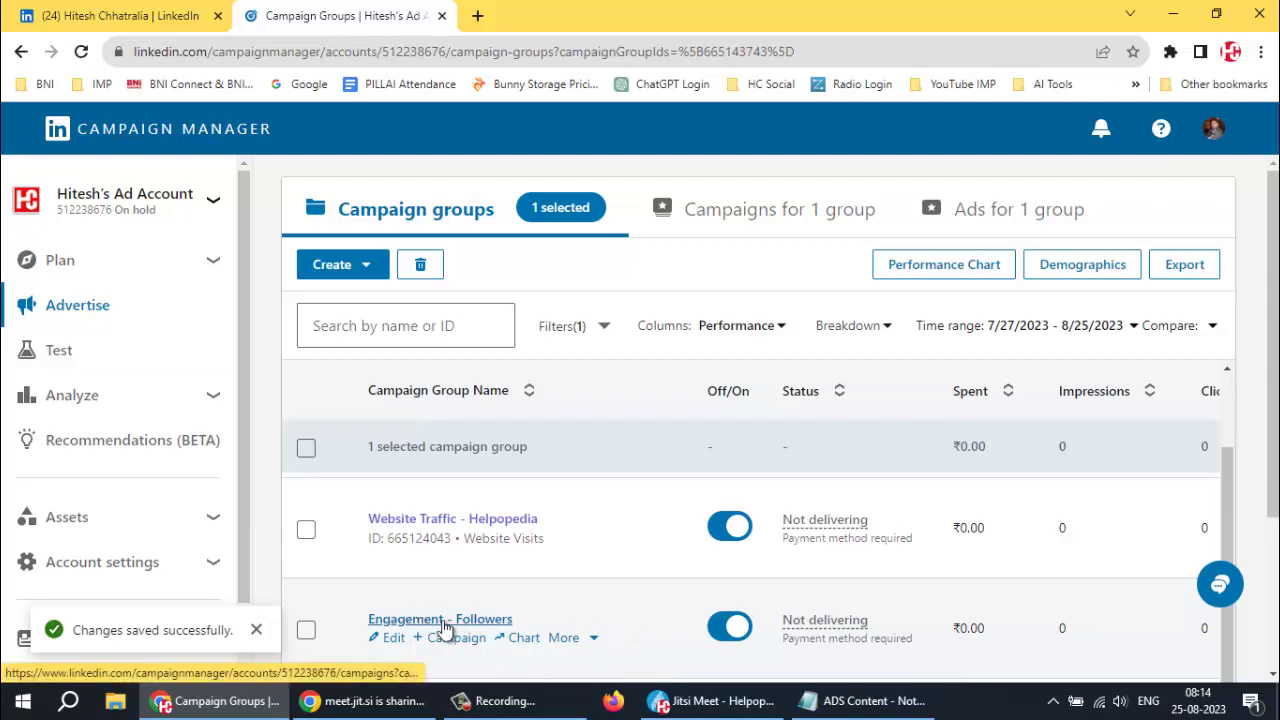
{"action": "left_click", "coordinate": [437, 619]}
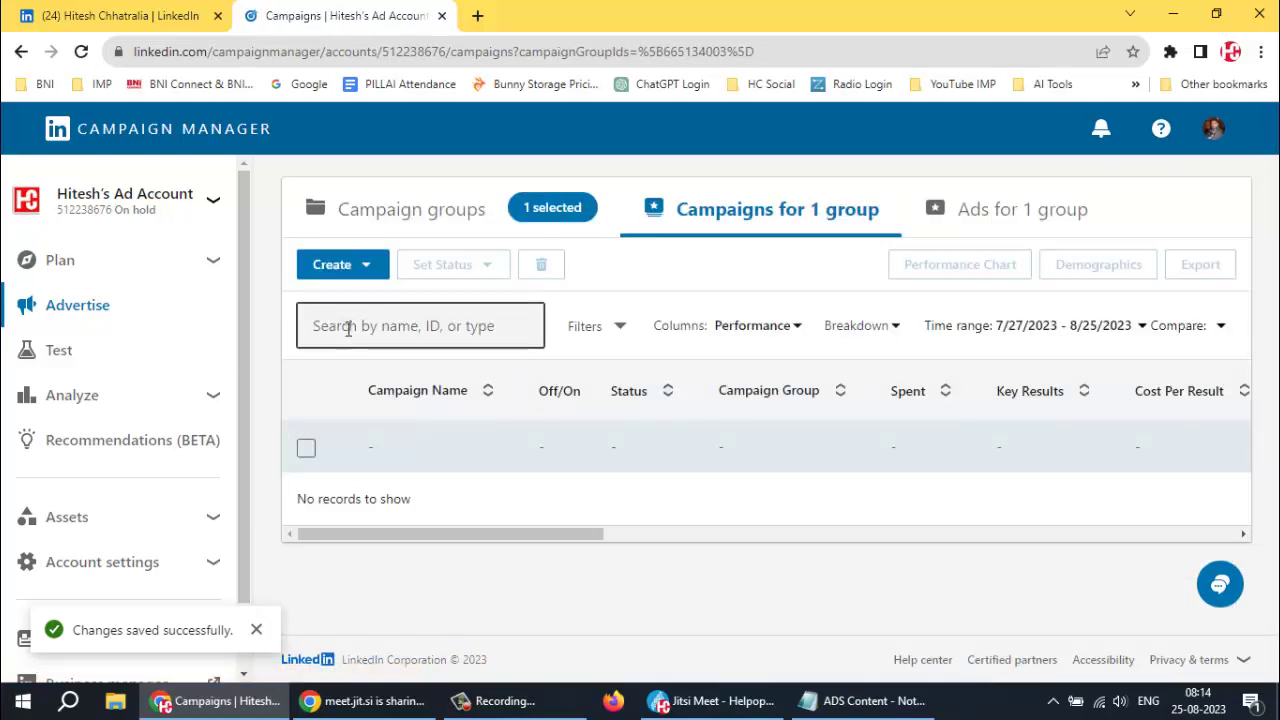
{"action": "left_click", "coordinate": [357, 270]}
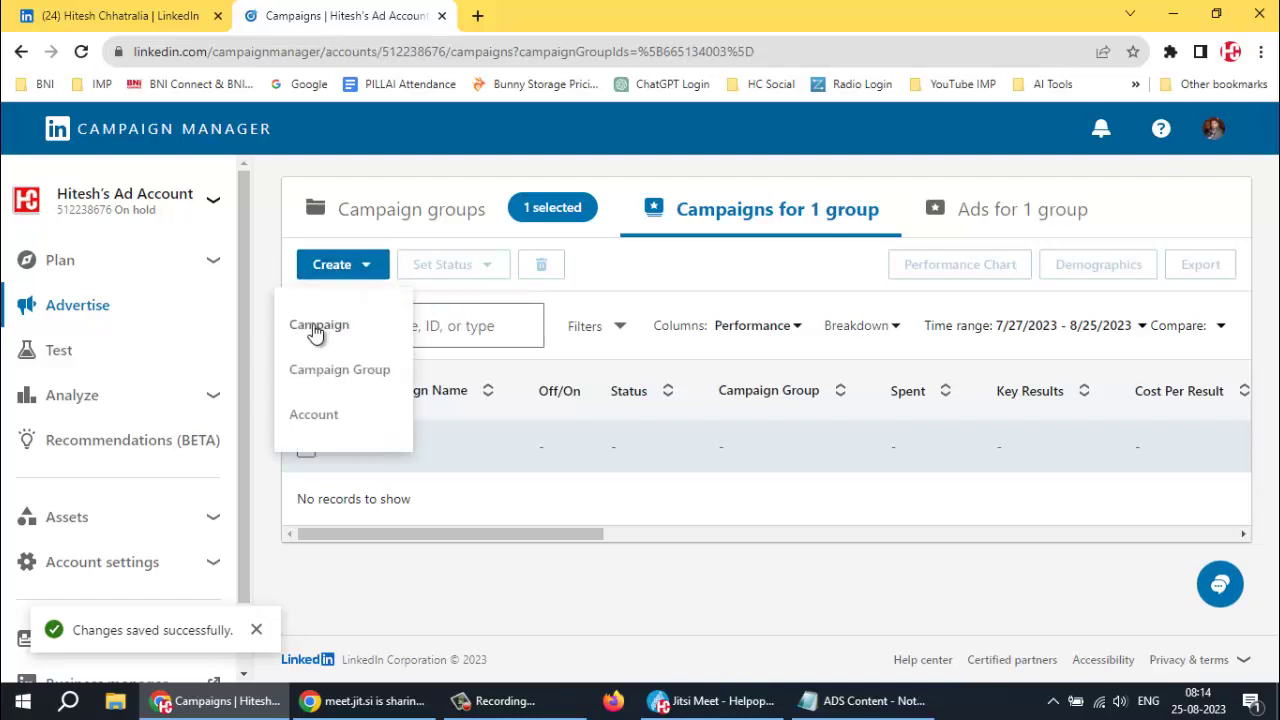
{"action": "left_click", "coordinate": [316, 326]}
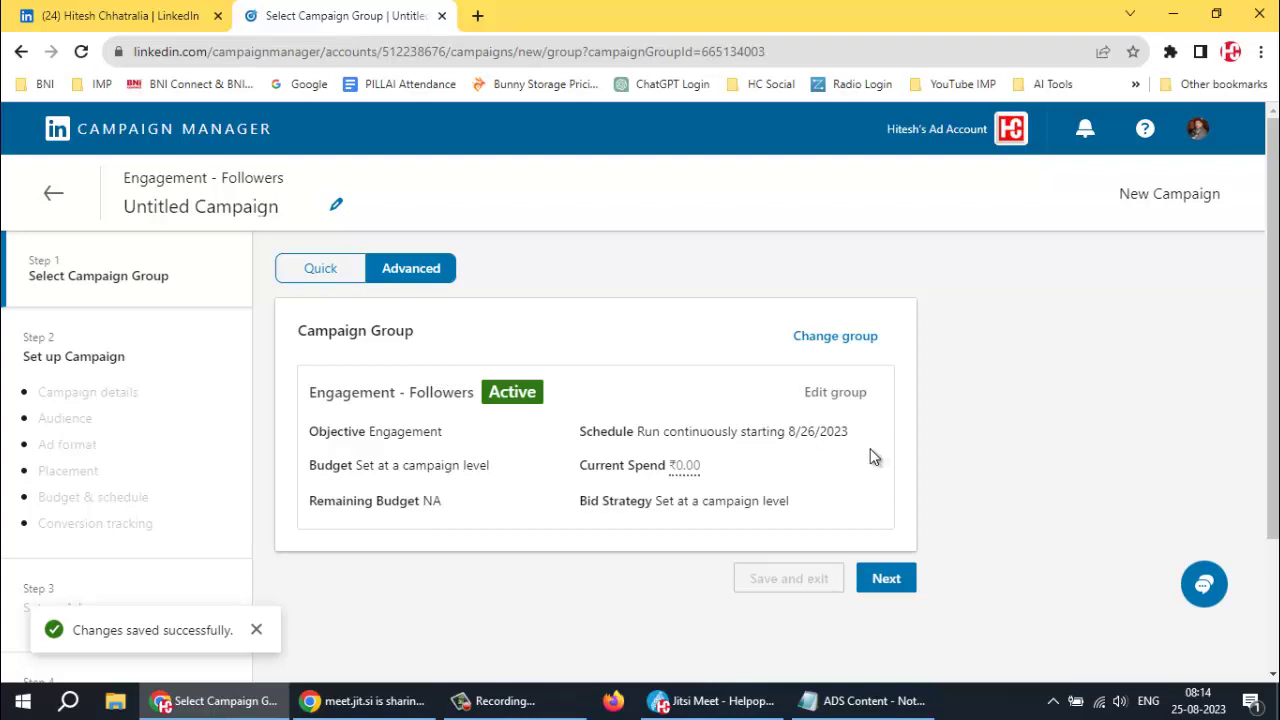
{"action": "left_click", "coordinate": [886, 585]}
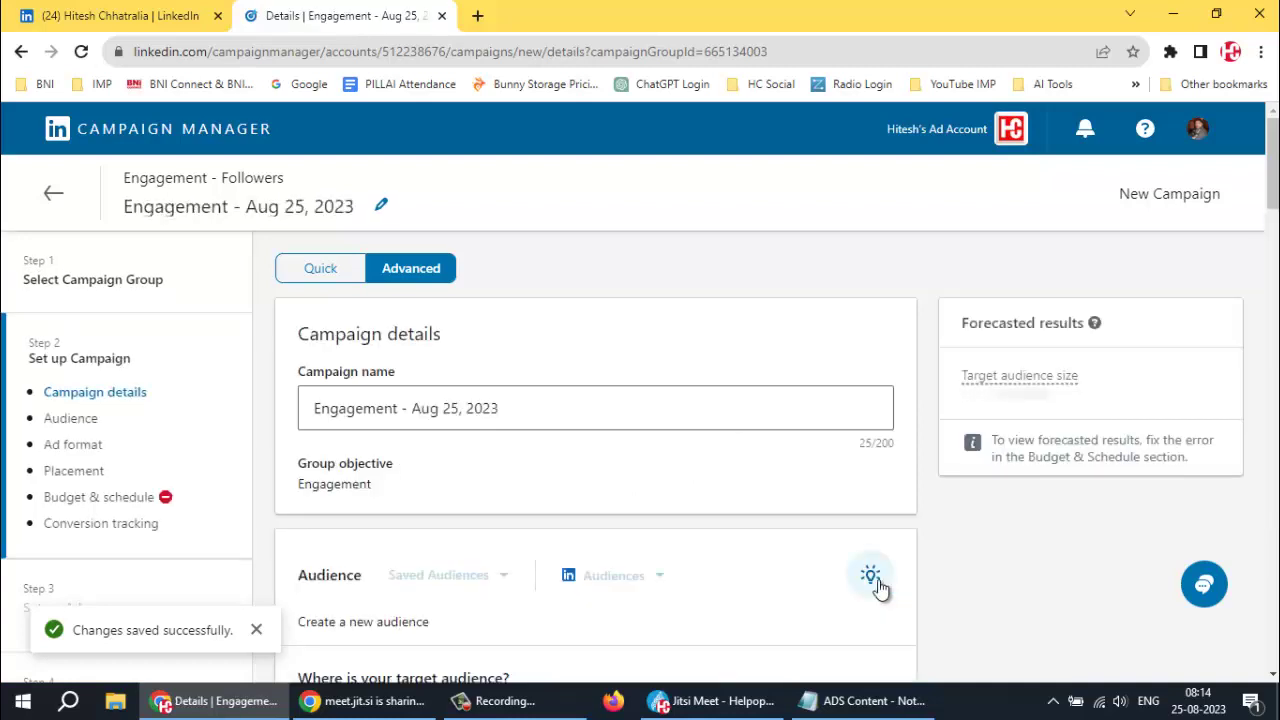
Replace the campaign name 'Engagement - Aug 25, 2023' with 'Engagement - Followers'
{"action": "scroll", "coordinate": [403, 491], "scroll_direction": "down", "scroll_amount": 2}
{"action": "scroll", "coordinate": [527, 331], "scroll_direction": "up", "scroll_amount": 1}
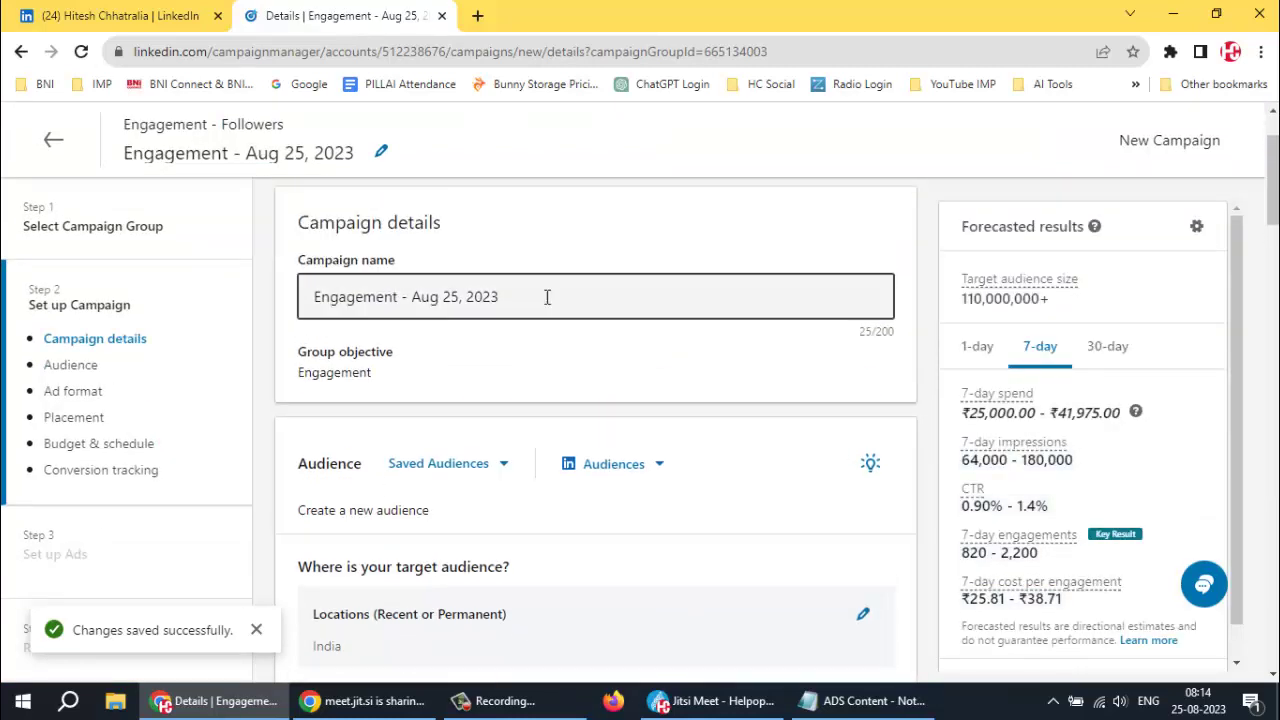
{"action": "left_click", "coordinate": [546, 292]}
{"action": "key", "text": "ctrl+a"}
{"action": "key", "text": "ctrl+v"}
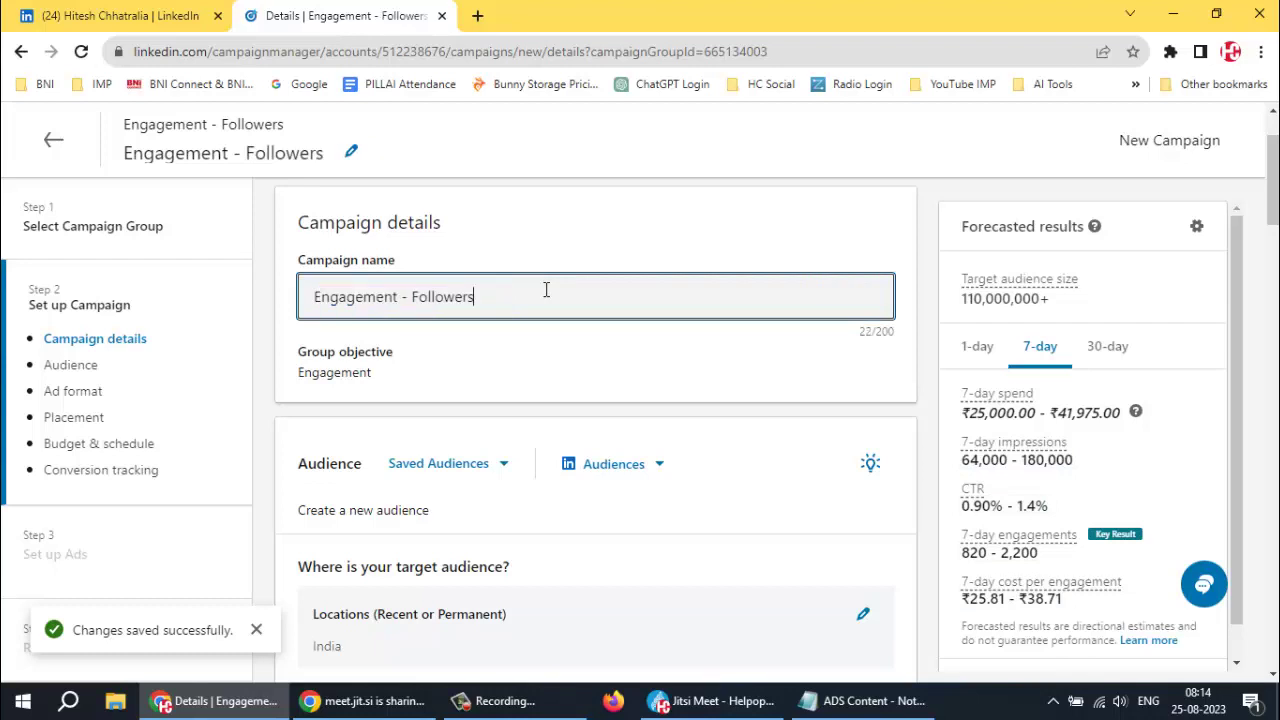
{"action": "scroll", "coordinate": [440, 392], "scroll_direction": "down", "scroll_amount": 2}
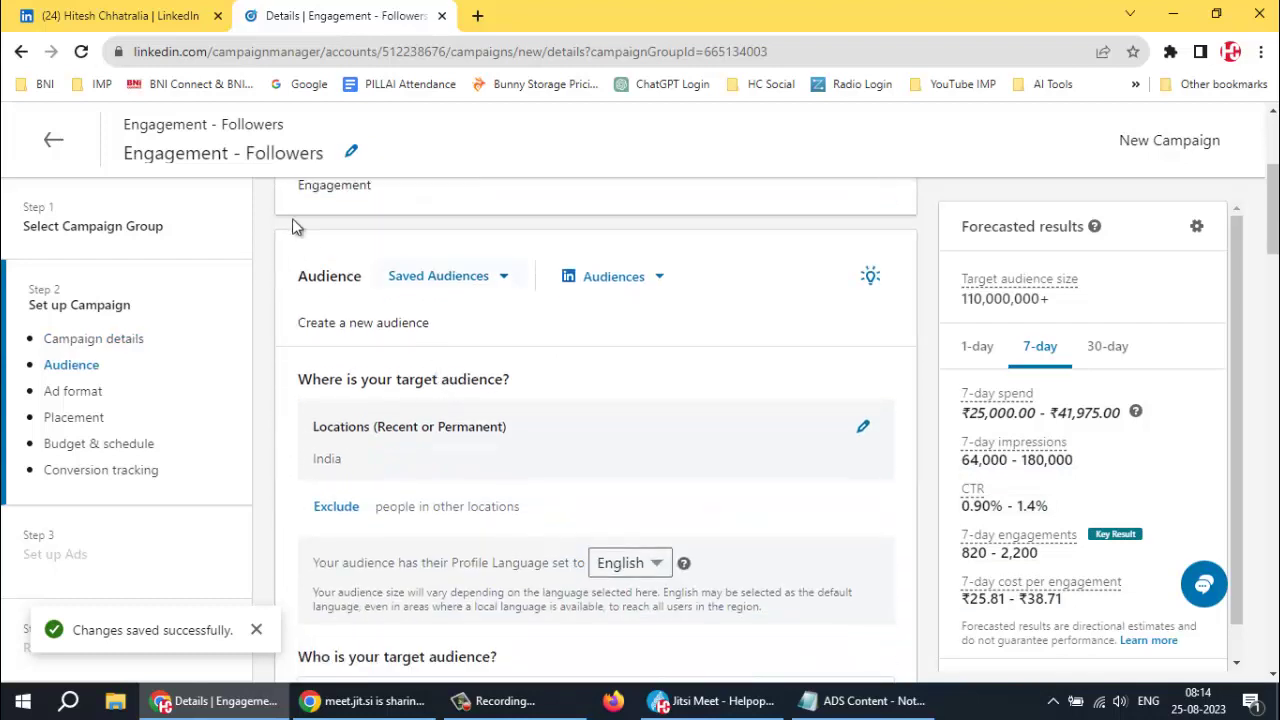
Pick the Digital Marketing saved audience, then back out of the replace-targeting warning
{"action": "left_click", "coordinate": [502, 280]}
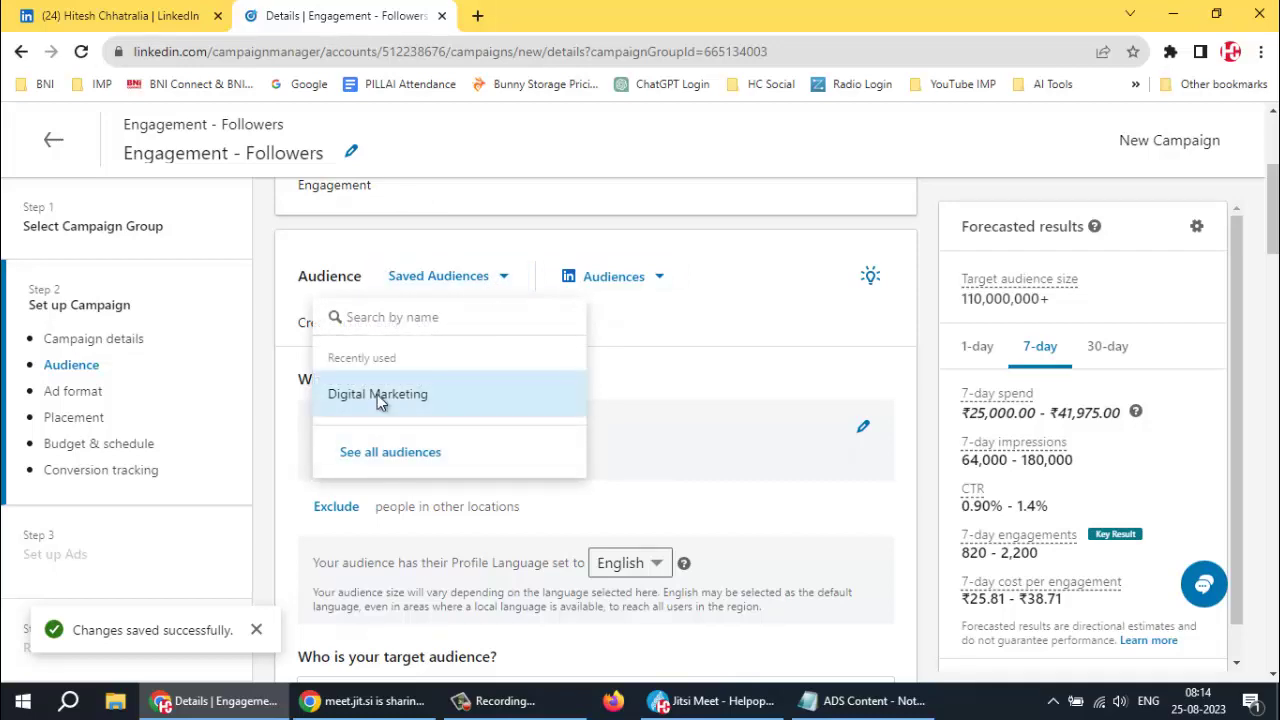
{"action": "left_click", "coordinate": [377, 394]}
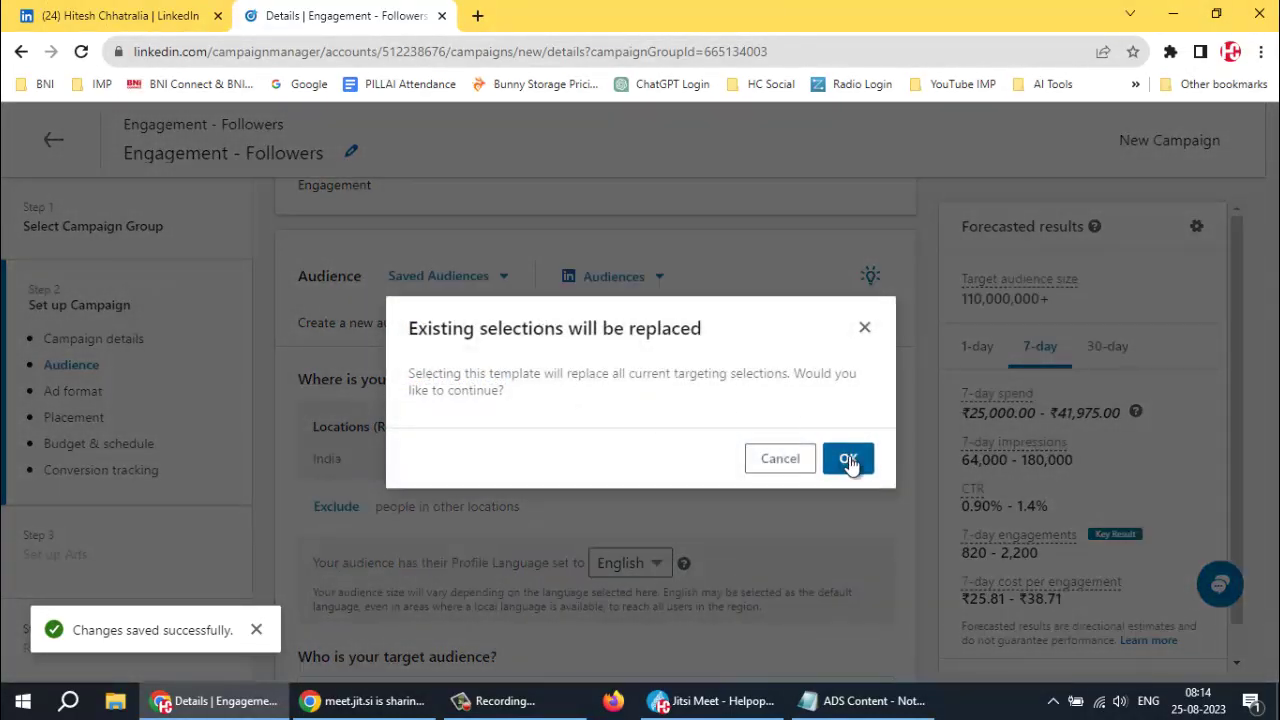
{"action": "left_click", "coordinate": [865, 328]}
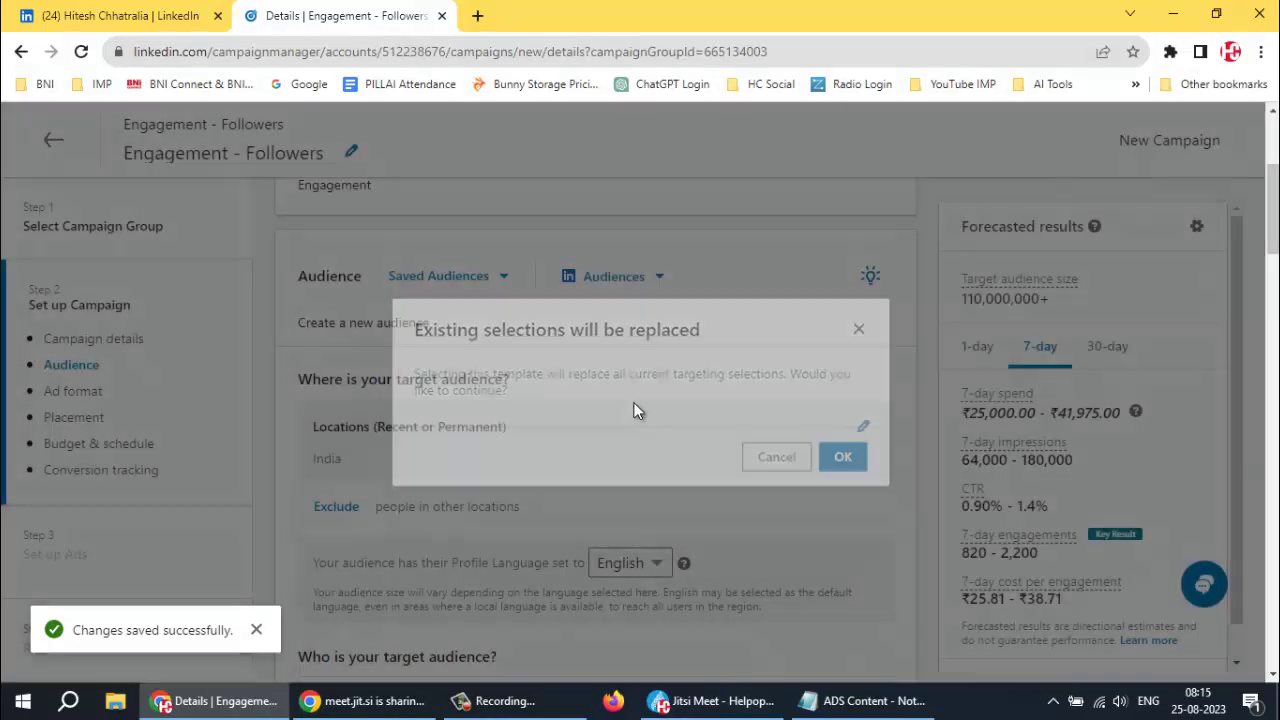
{"action": "scroll", "coordinate": [565, 406], "scroll_direction": "down", "scroll_amount": 4}
{"action": "scroll", "coordinate": [580, 408], "scroll_direction": "down", "scroll_amount": 1}
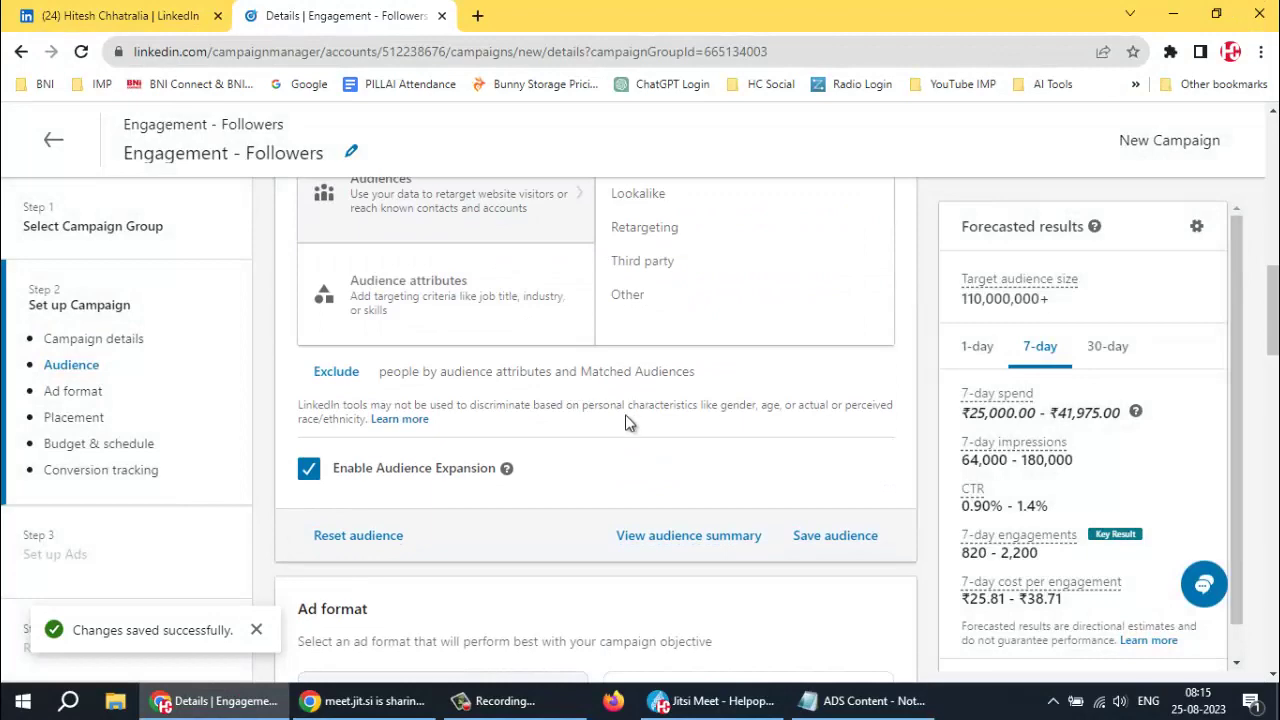
{"action": "scroll", "coordinate": [615, 420], "scroll_direction": "down", "scroll_amount": 5}
{"action": "scroll", "coordinate": [608, 425], "scroll_direction": "up", "scroll_amount": 8}
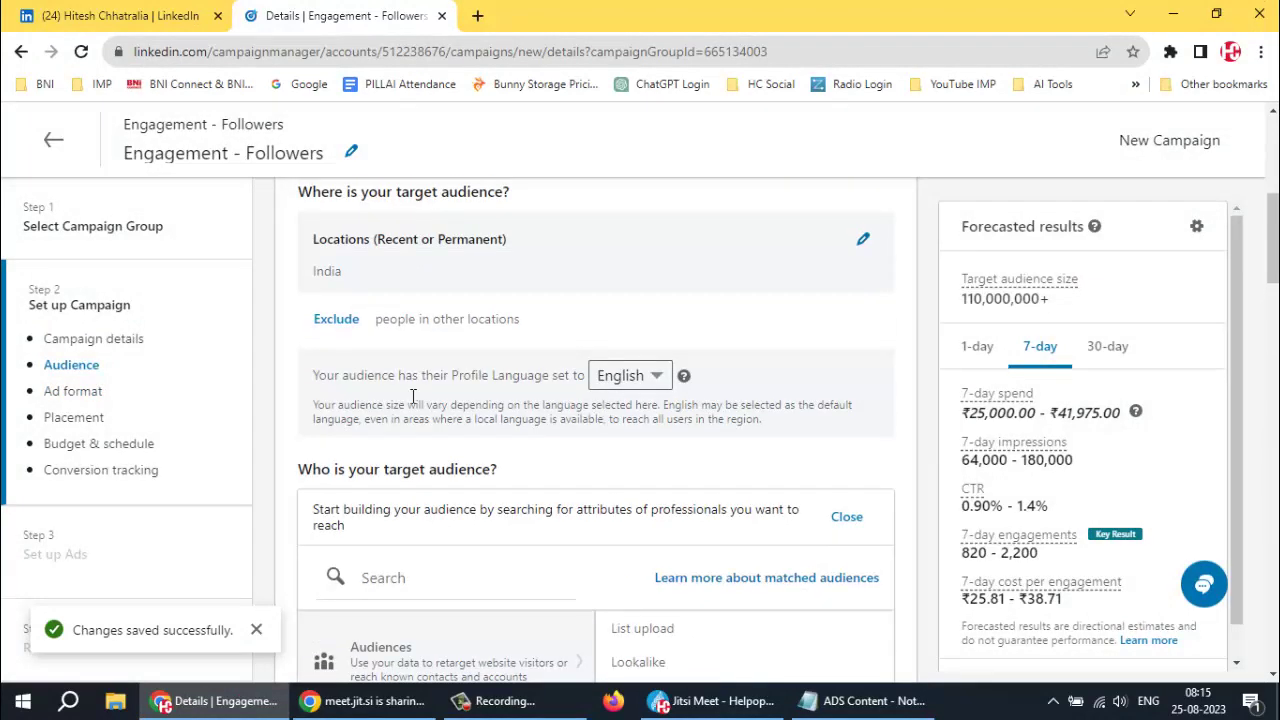
{"action": "scroll", "coordinate": [505, 378], "scroll_direction": "up", "scroll_amount": 2}
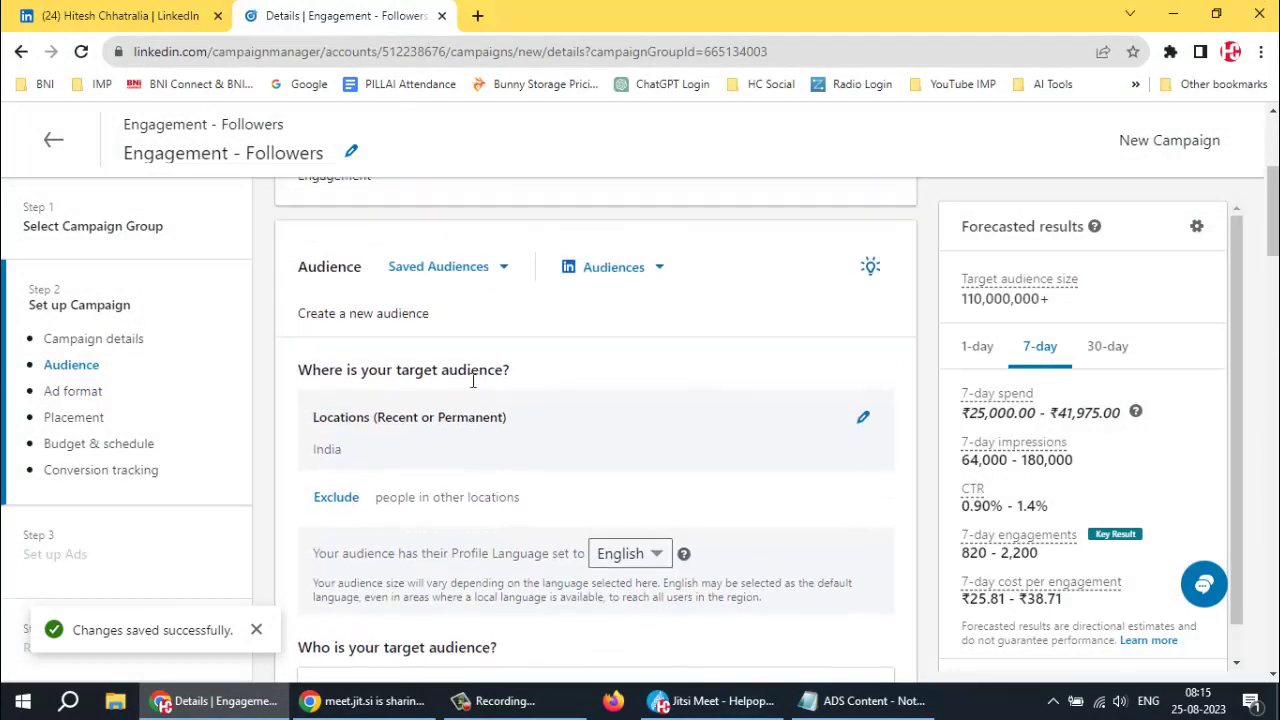
Reapply the Digital Marketing saved audience, confirming it replaces the India-only targeting
{"action": "left_click", "coordinate": [505, 372]}
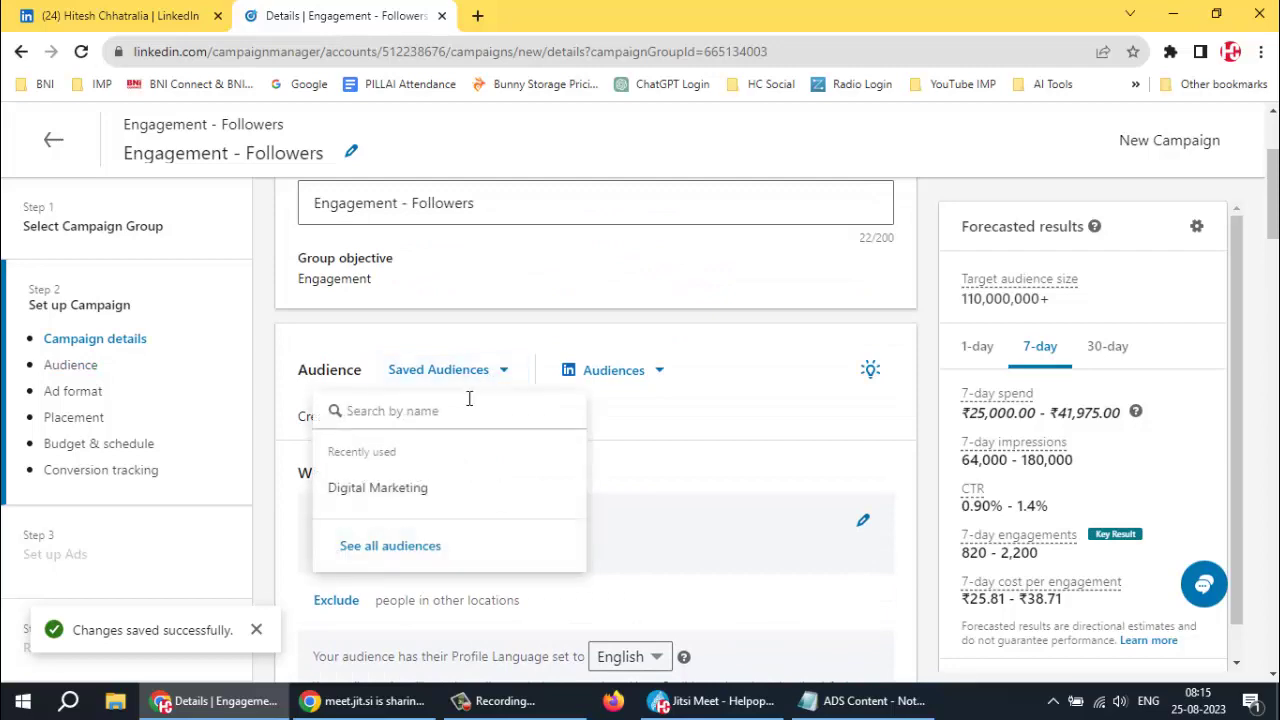
{"action": "left_click", "coordinate": [372, 493]}
{"action": "left_click", "coordinate": [840, 458]}
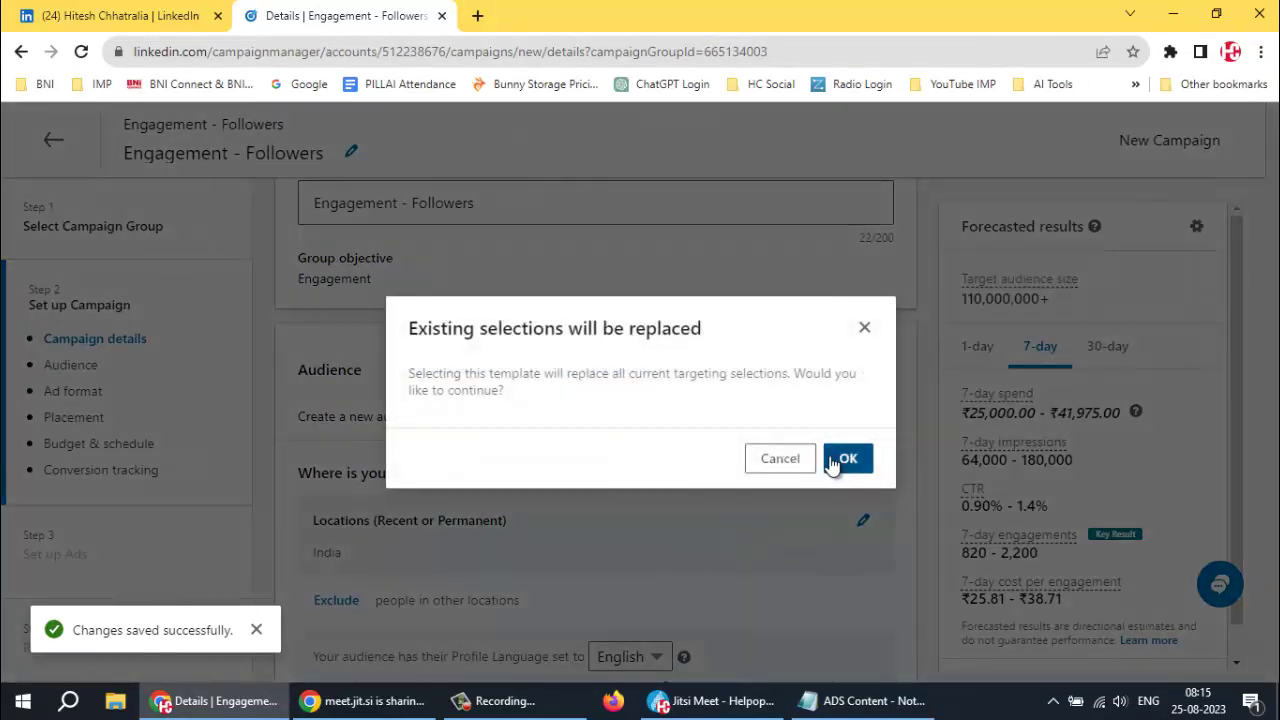
{"action": "scroll", "coordinate": [570, 447], "scroll_direction": "down", "scroll_amount": 1}
{"action": "scroll", "coordinate": [590, 452], "scroll_direction": "down", "scroll_amount": 1}
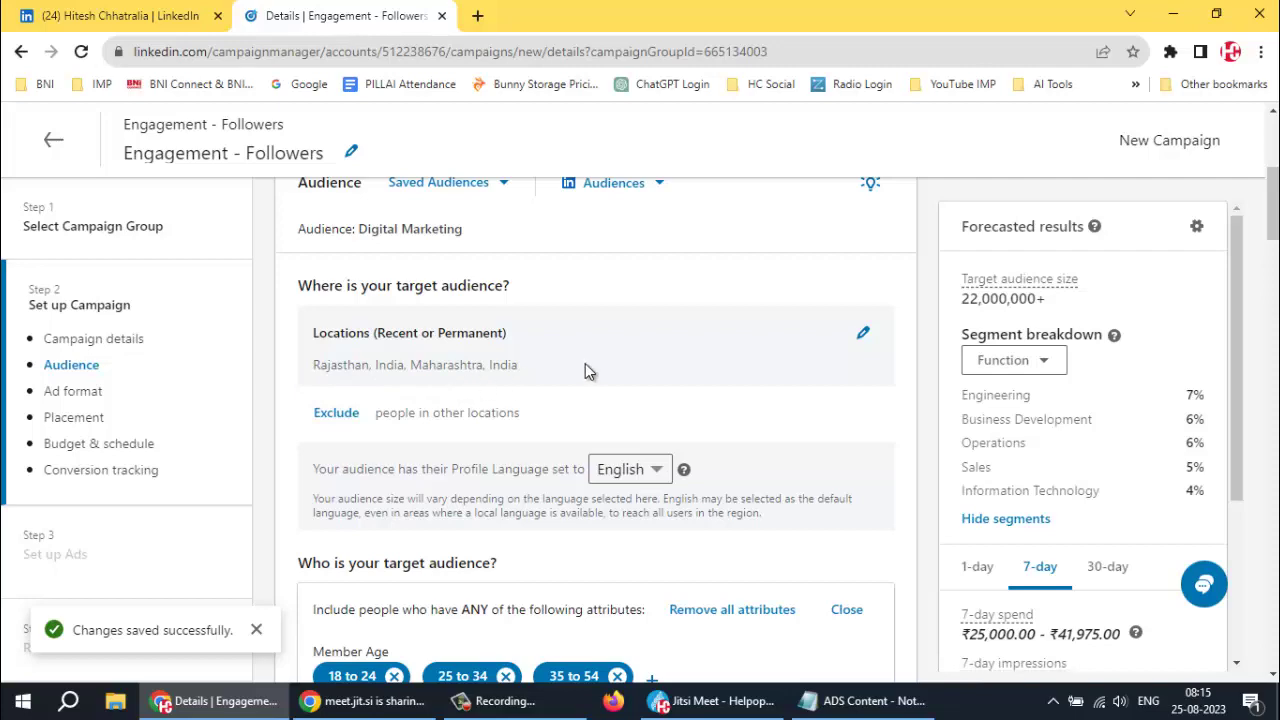
{"action": "scroll", "coordinate": [585, 370], "scroll_direction": "down", "scroll_amount": 3}
{"action": "scroll", "coordinate": [587, 371], "scroll_direction": "down", "scroll_amount": 10}
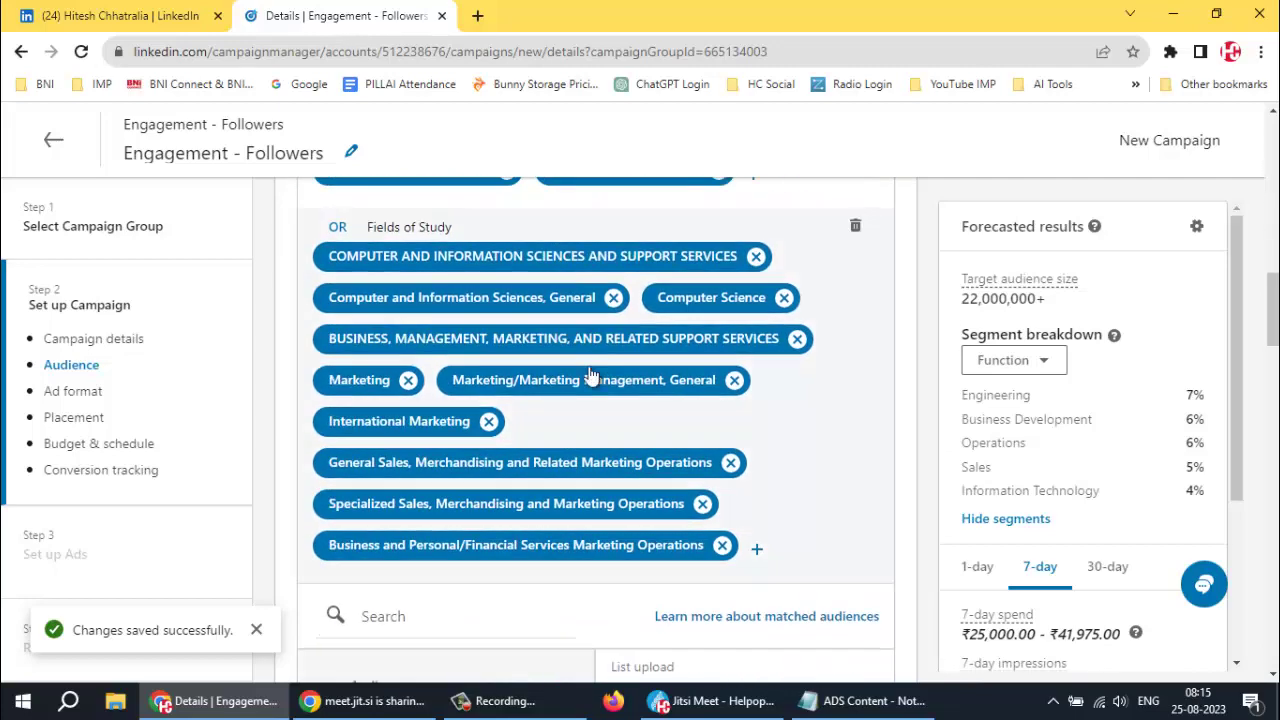
{"action": "scroll", "coordinate": [590, 375], "scroll_direction": "down", "scroll_amount": 3}
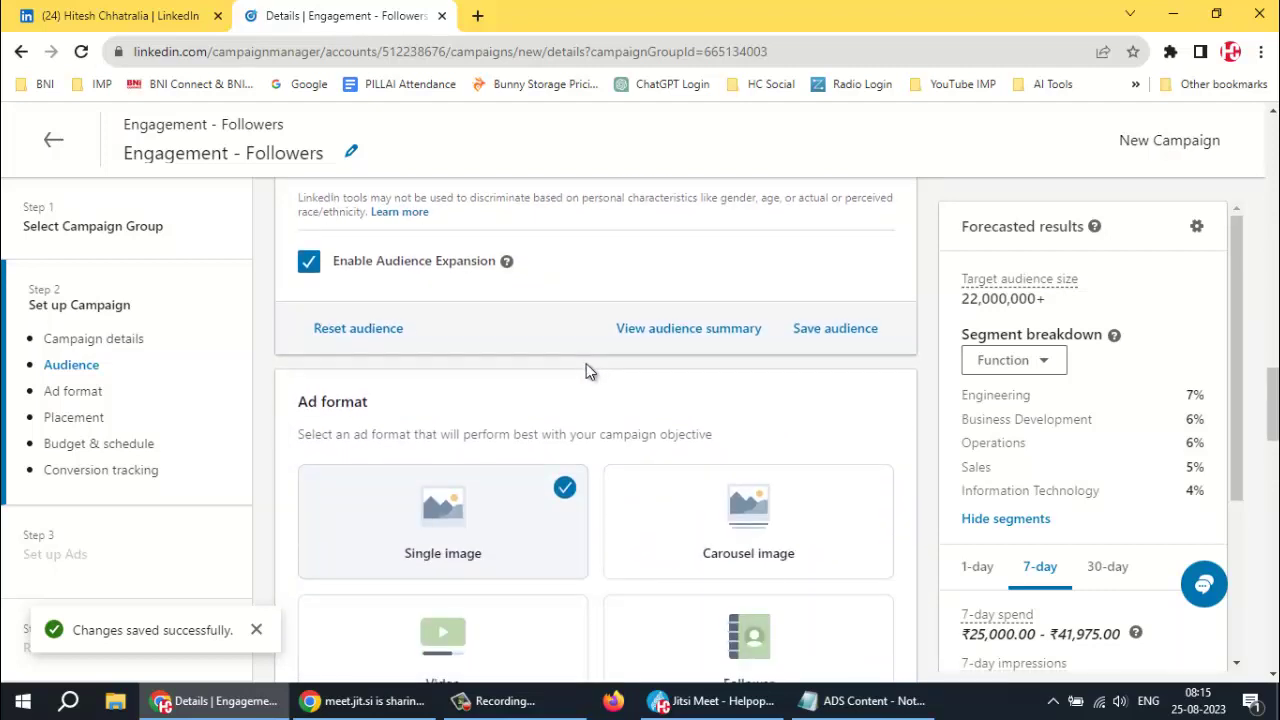
Choose the Follower ad format in place of Single image
{"action": "scroll", "coordinate": [590, 376], "scroll_direction": "down", "scroll_amount": 3}
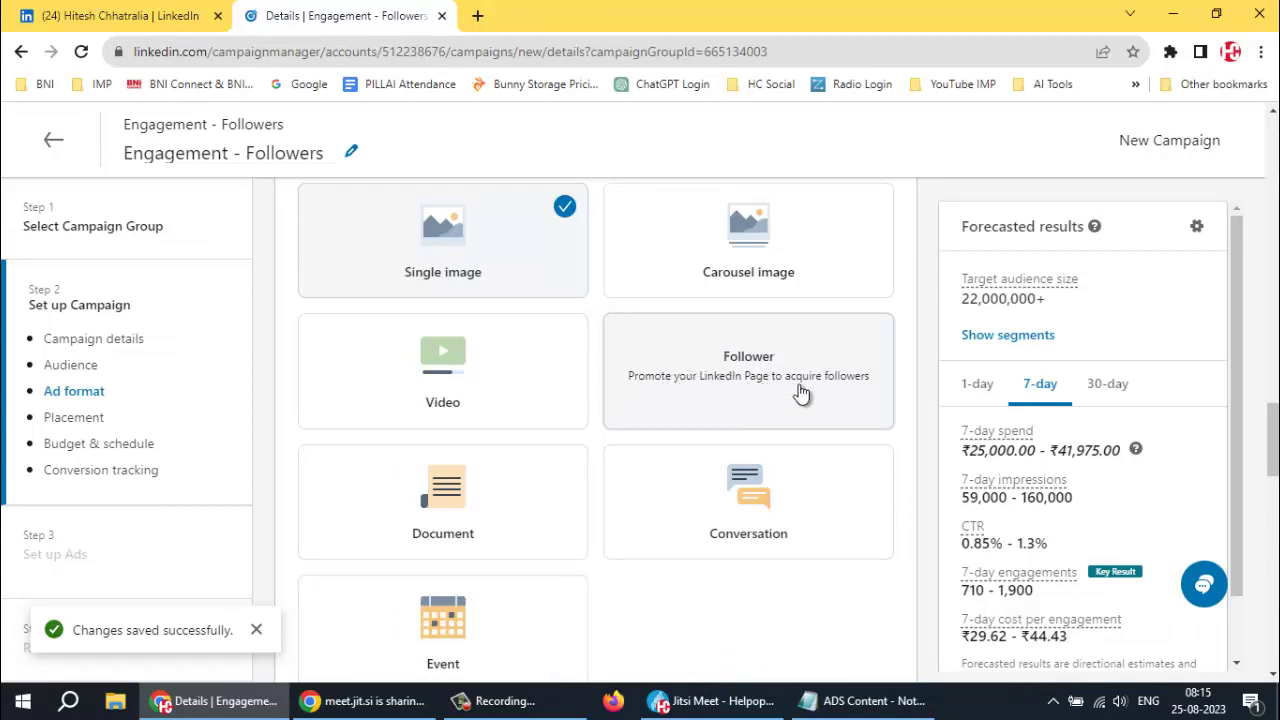
{"action": "left_click", "coordinate": [748, 368]}
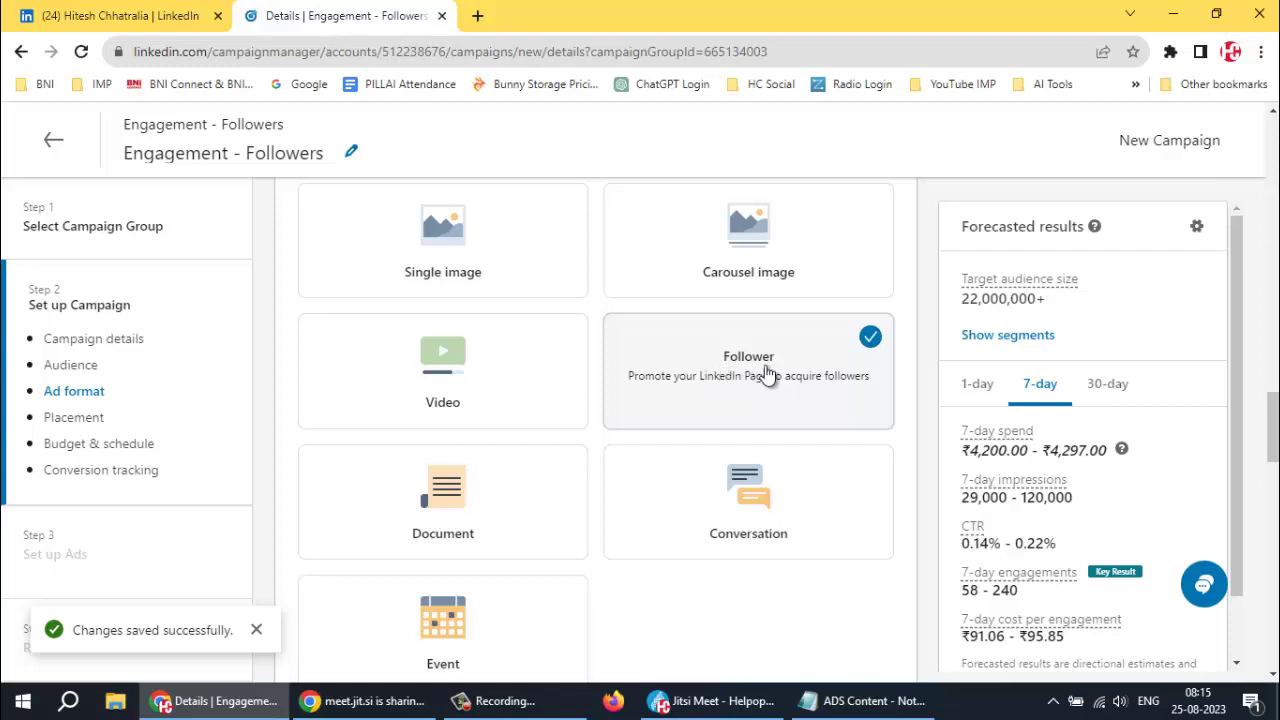
{"action": "scroll", "coordinate": [762, 372], "scroll_direction": "down", "scroll_amount": 2}
{"action": "scroll", "coordinate": [762, 372], "scroll_direction": "down", "scroll_amount": 3}
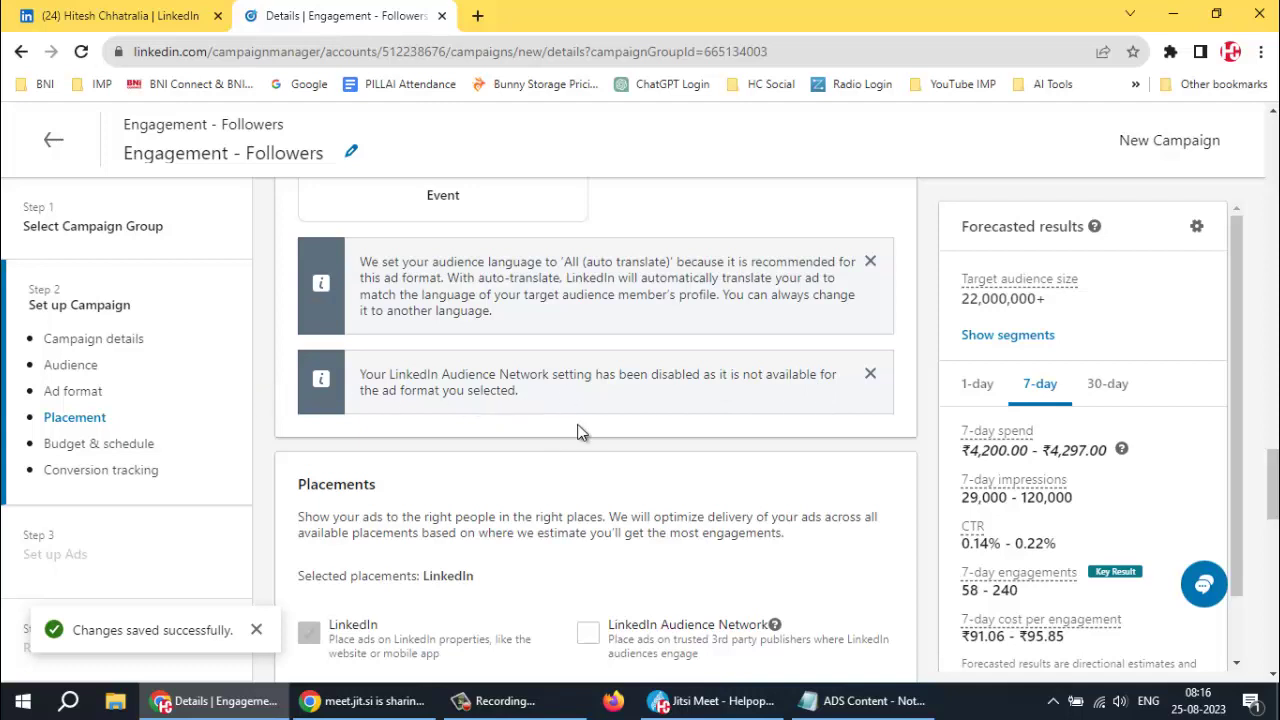
Change the daily budget amount from 6000 to 1000 rupees
{"action": "scroll", "coordinate": [584, 420], "scroll_direction": "down", "scroll_amount": 3}
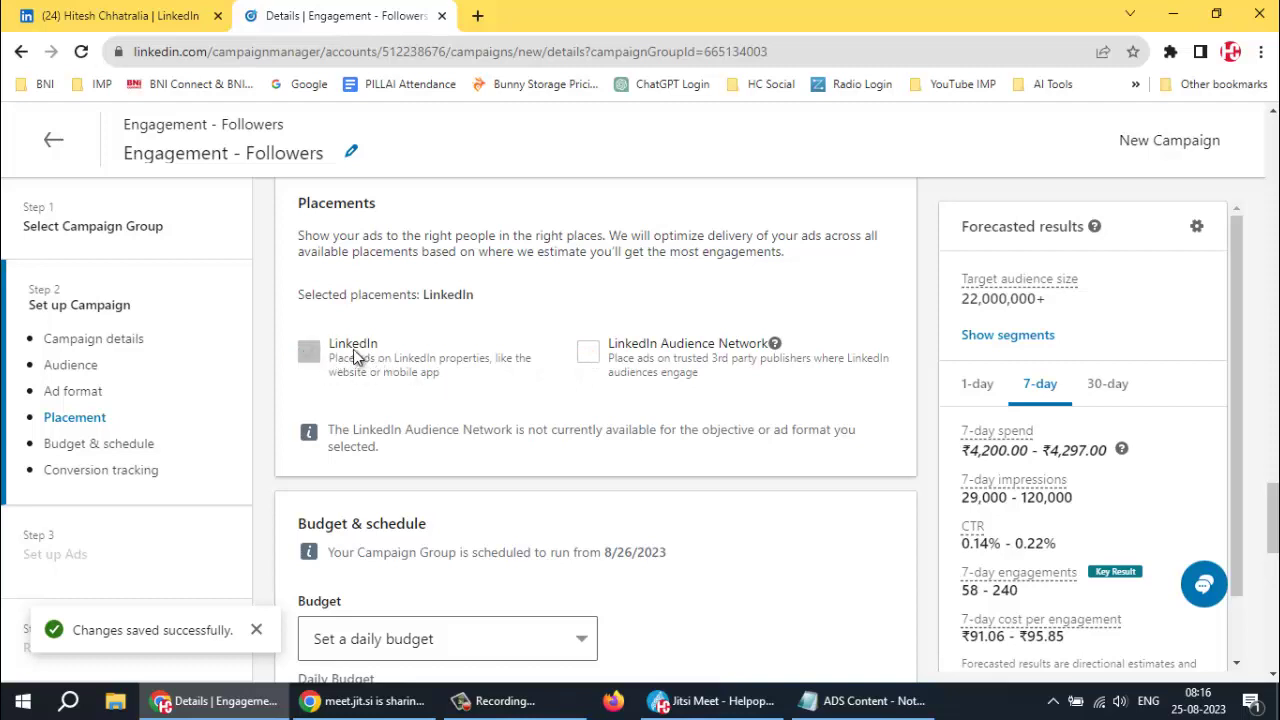
{"action": "scroll", "coordinate": [476, 363], "scroll_direction": "down", "scroll_amount": 2}
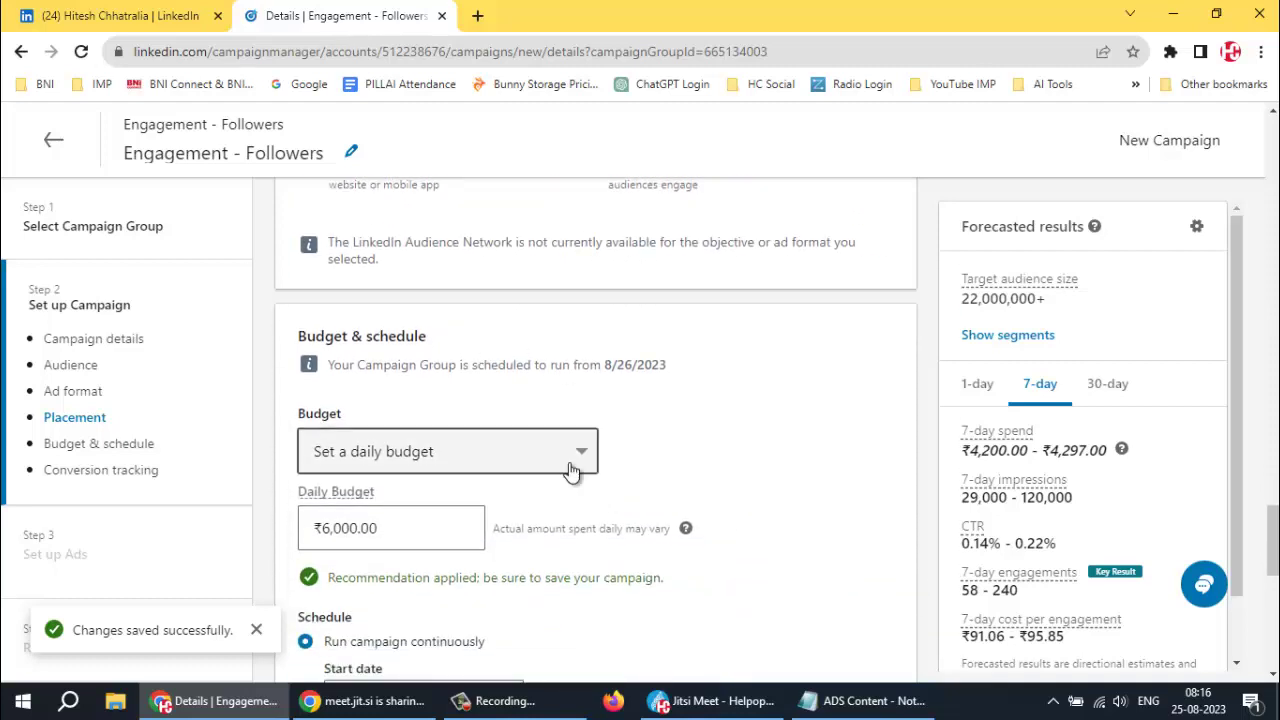
{"action": "scroll", "coordinate": [410, 452], "scroll_direction": "down", "scroll_amount": 1}
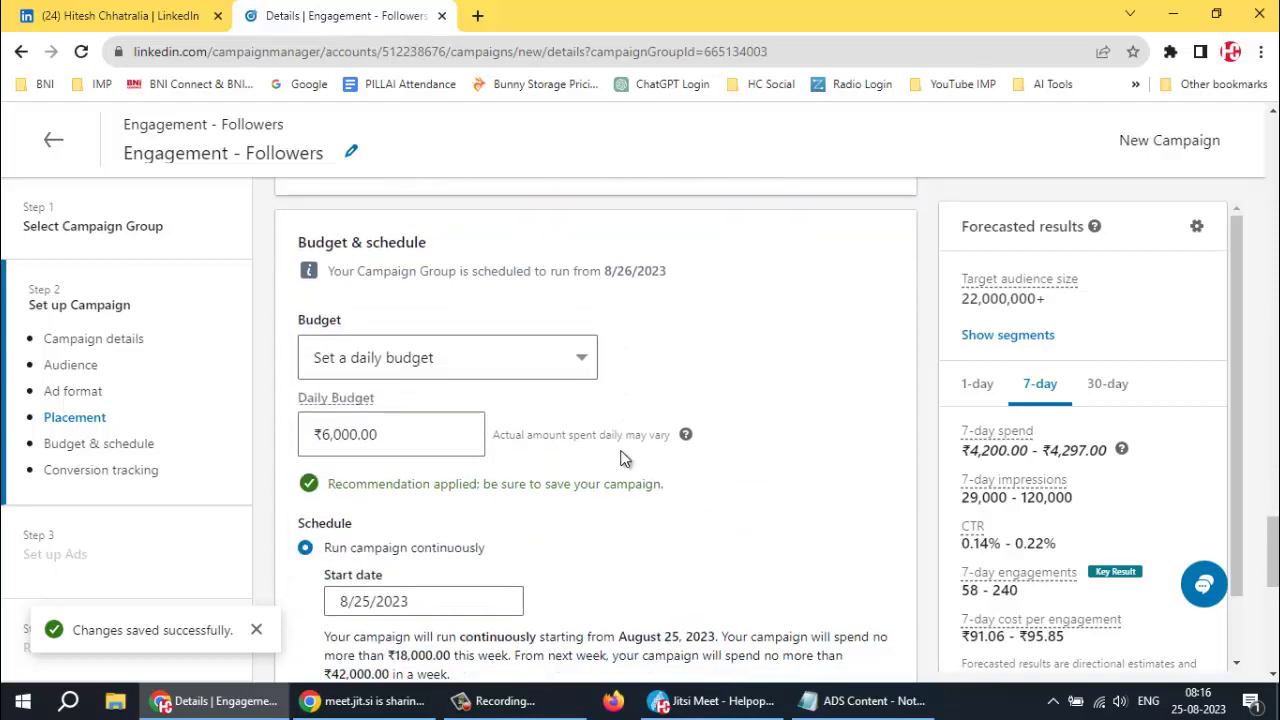
{"action": "left_click", "coordinate": [415, 442]}
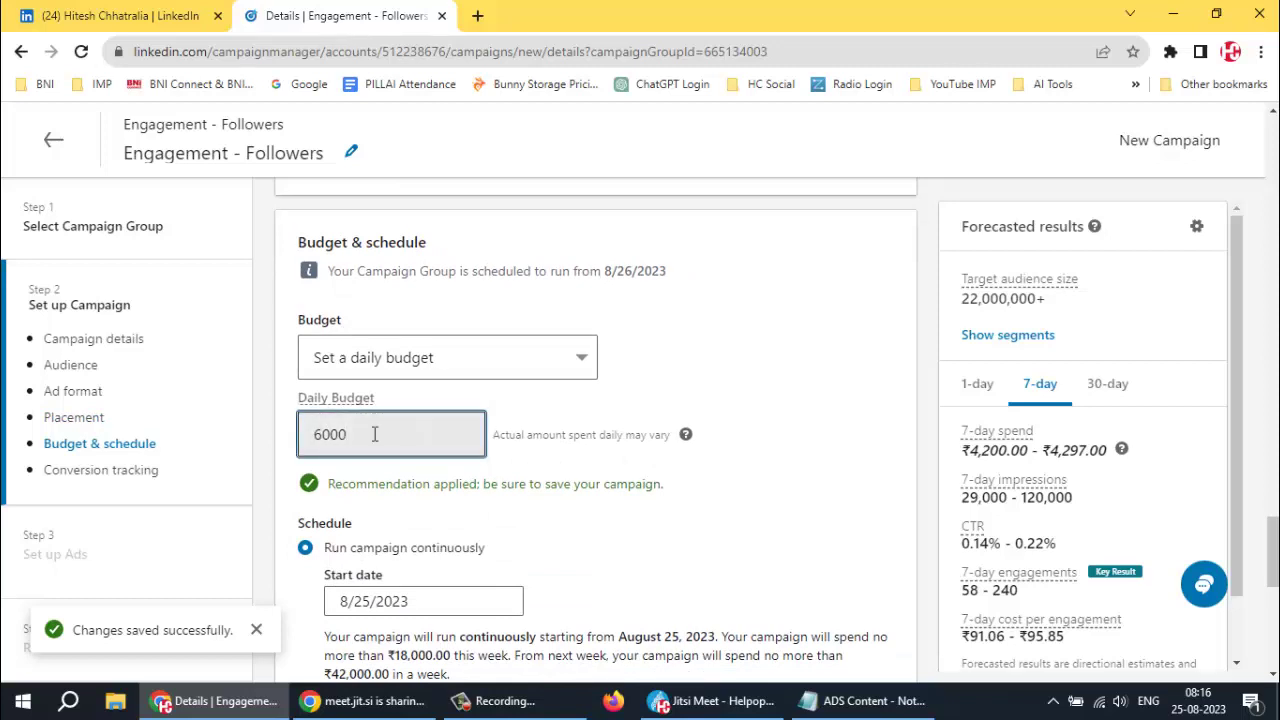
{"action": "left_click_drag", "start_coordinate": [415, 440], "coordinate": [190, 430]}
{"action": "type", "text": "1"}
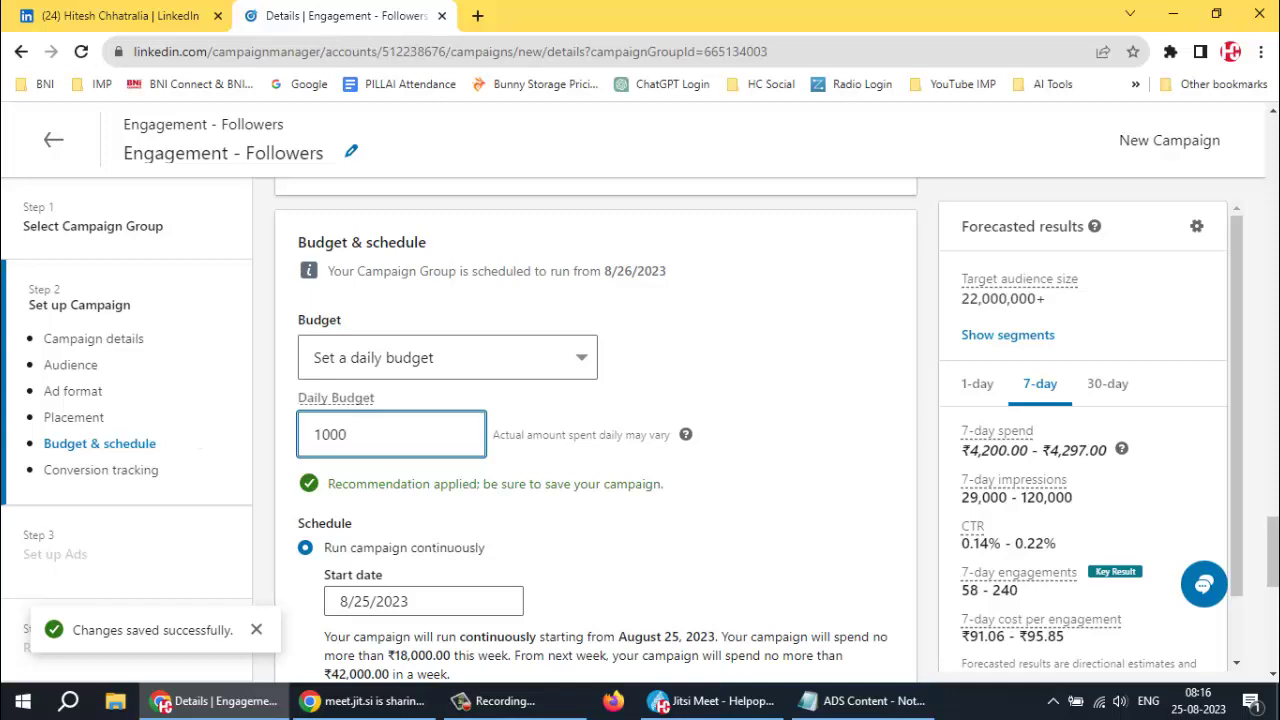
{"action": "left_click", "coordinate": [774, 432]}
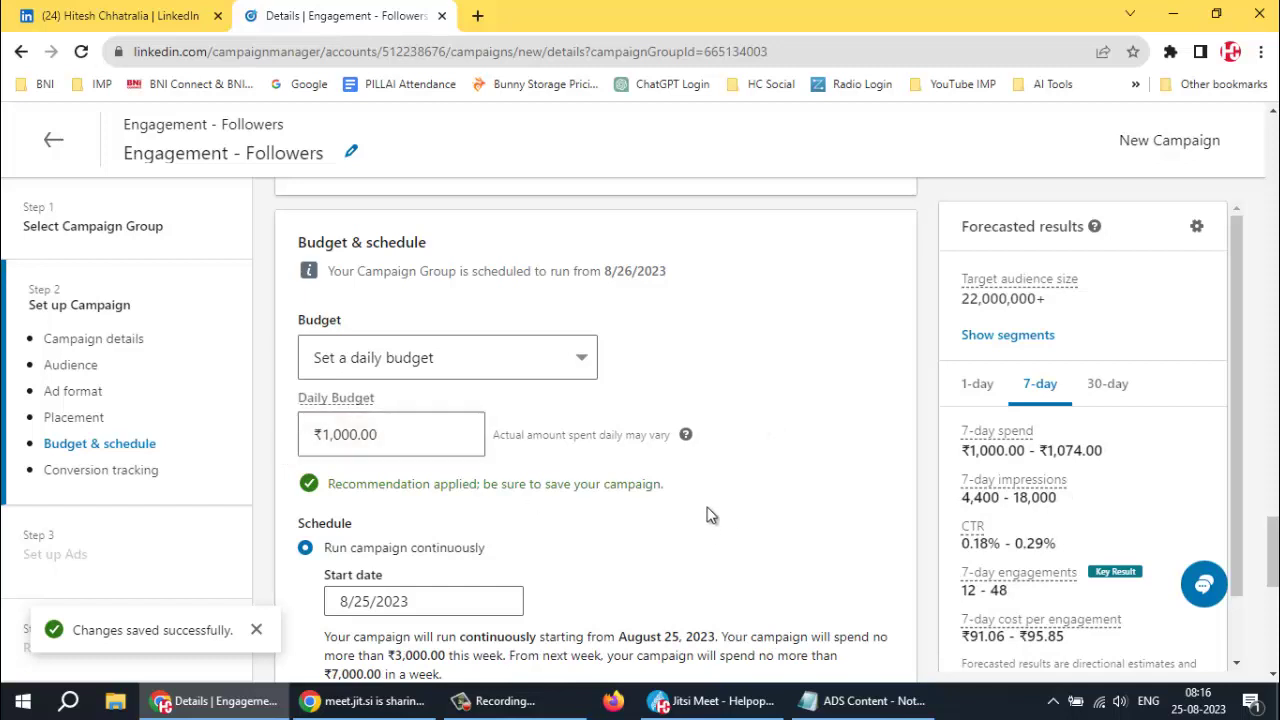
{"action": "scroll", "coordinate": [690, 510], "scroll_direction": "down", "scroll_amount": 1}
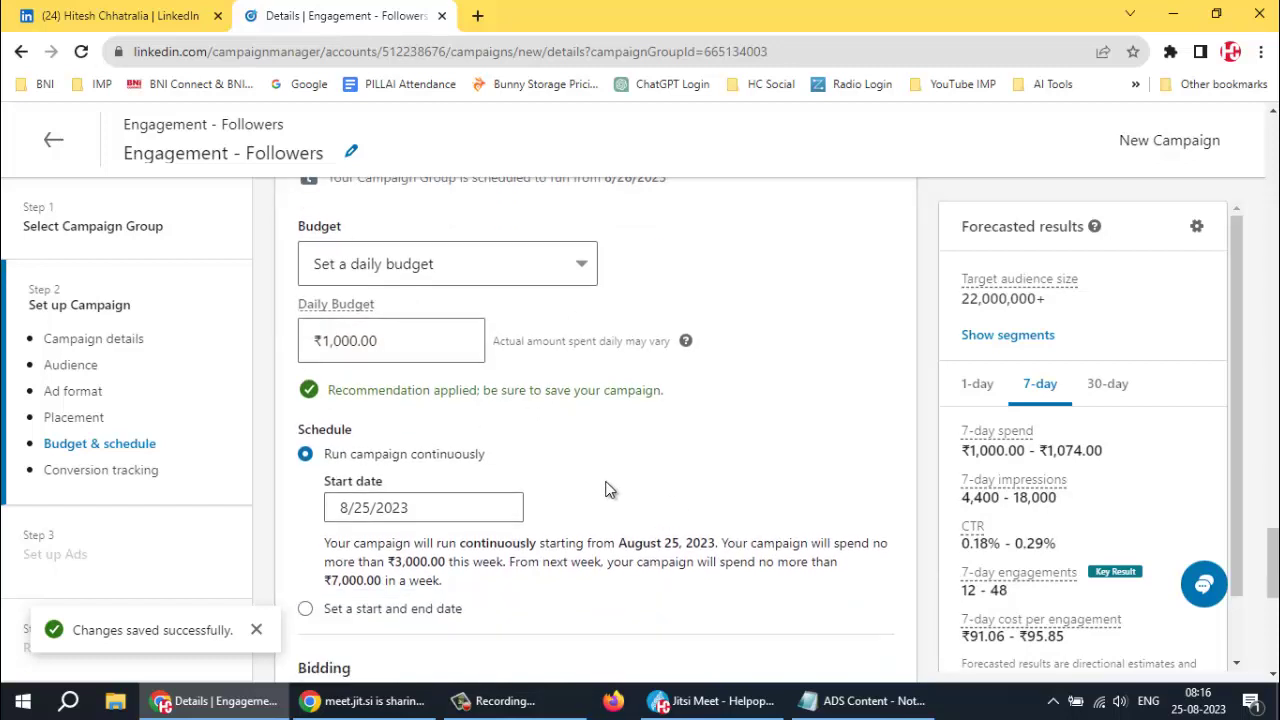
{"action": "scroll", "coordinate": [677, 503], "scroll_direction": "down", "scroll_amount": 1}
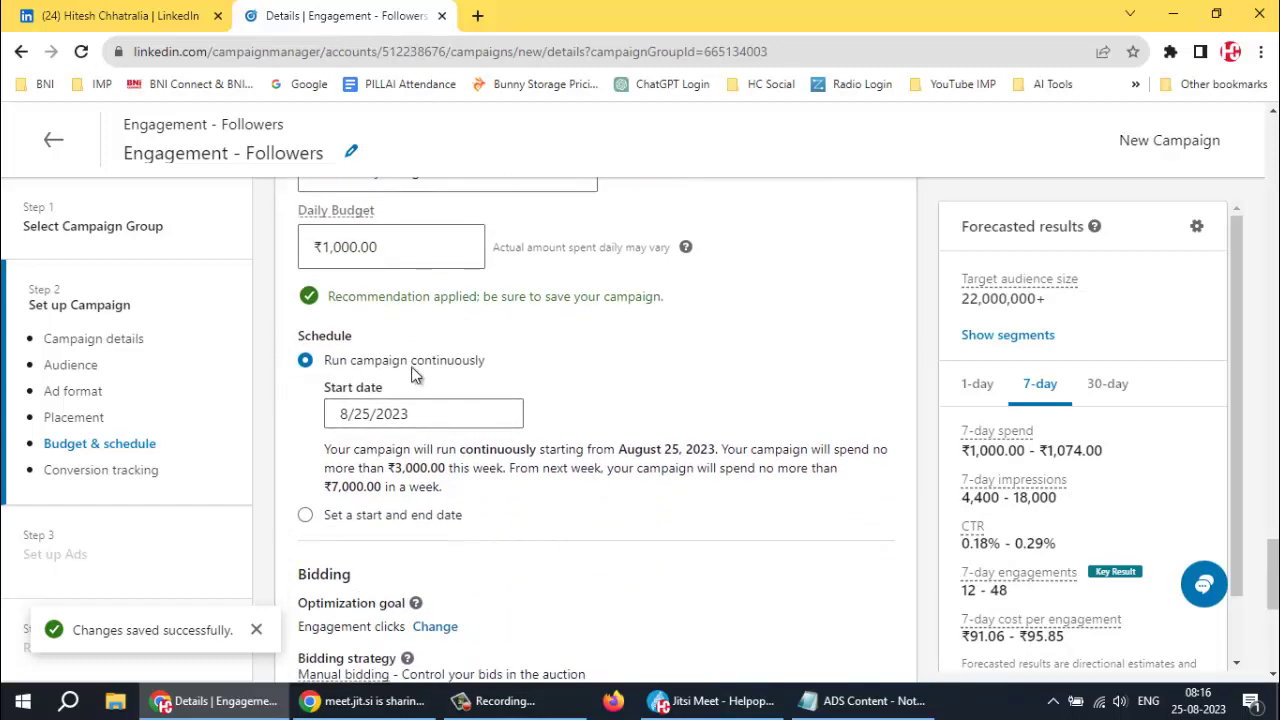
Schedule the campaign with start date August 26 and end date September 15, 2023
{"action": "left_click", "coordinate": [305, 516]}
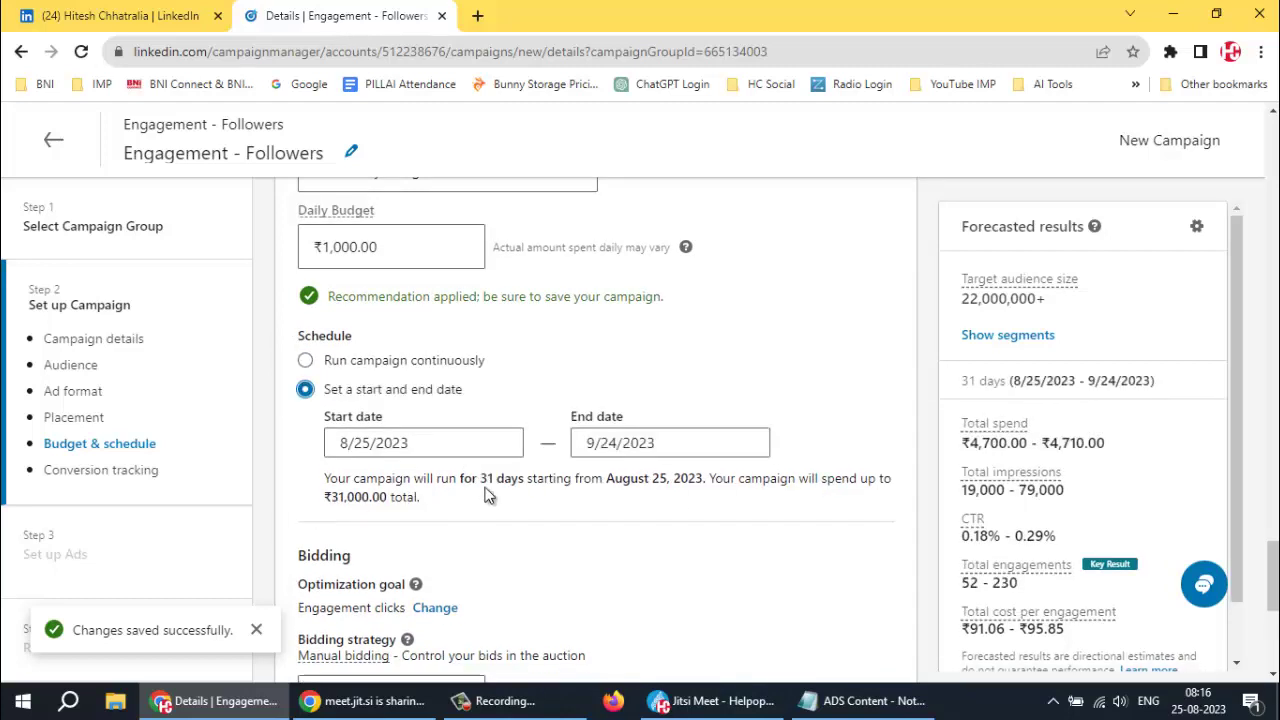
{"action": "left_click", "coordinate": [463, 450]}
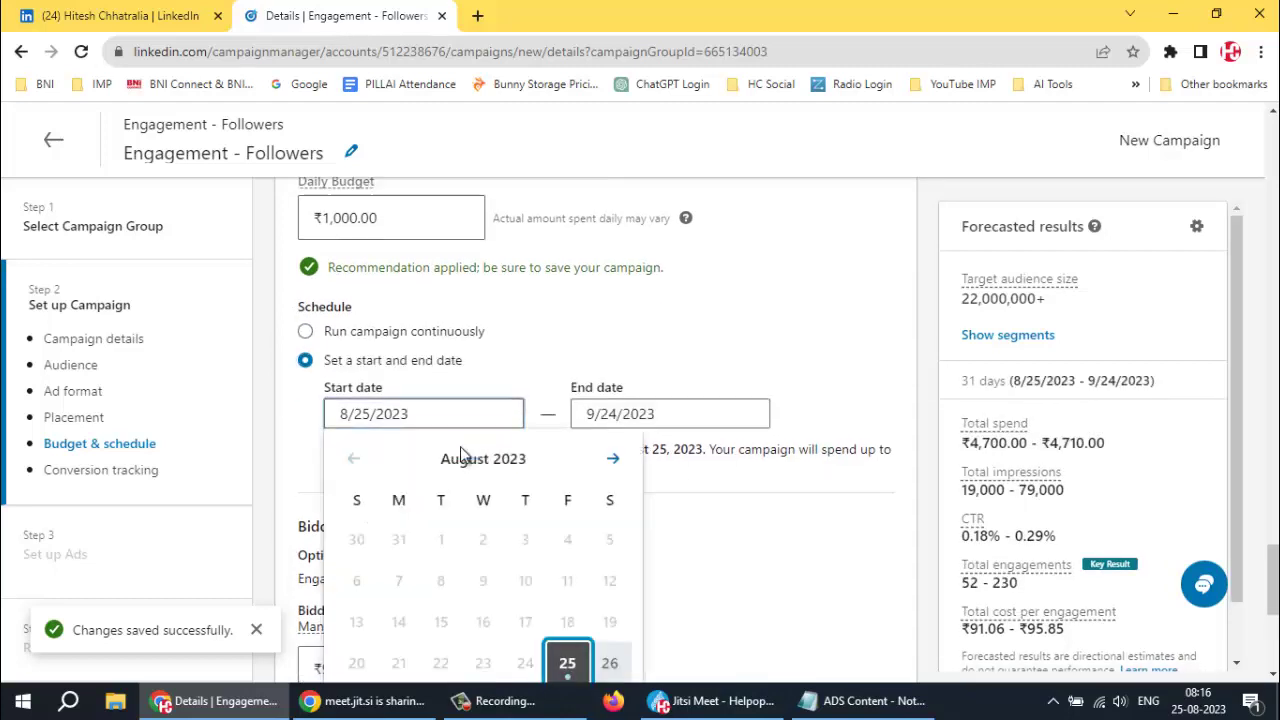
{"action": "left_click", "coordinate": [610, 665]}
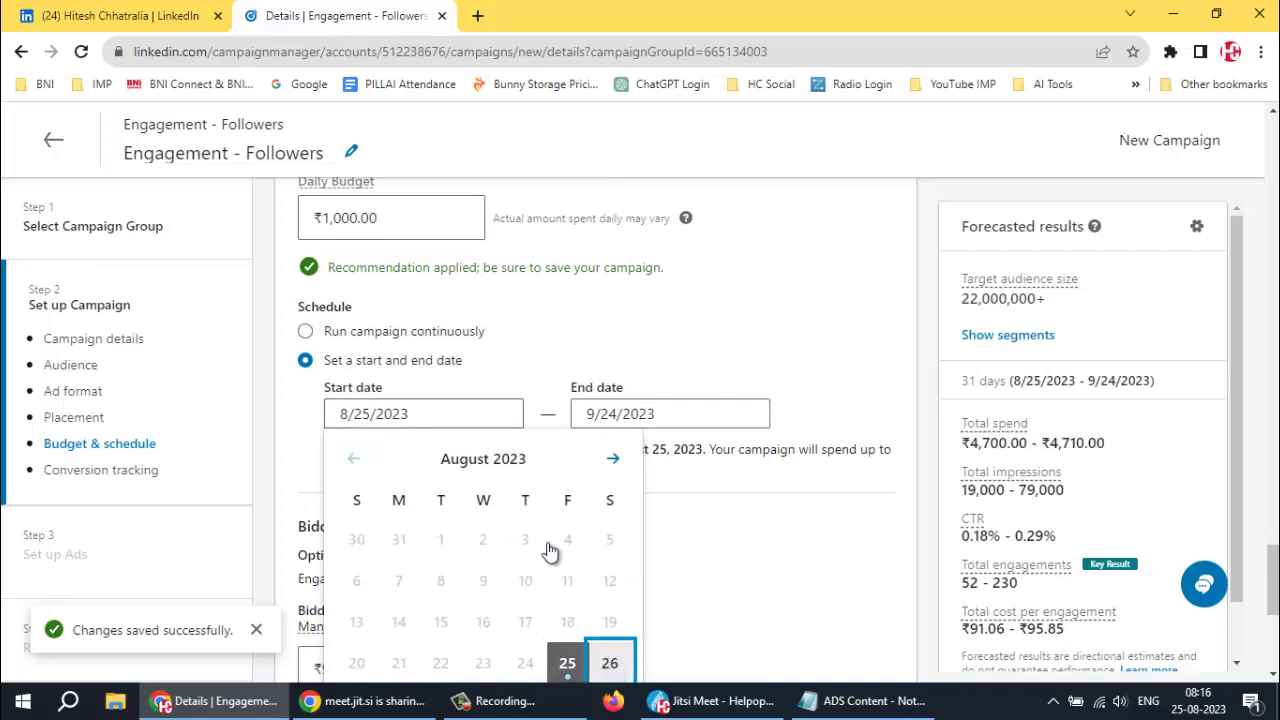
{"action": "left_click", "coordinate": [620, 412]}
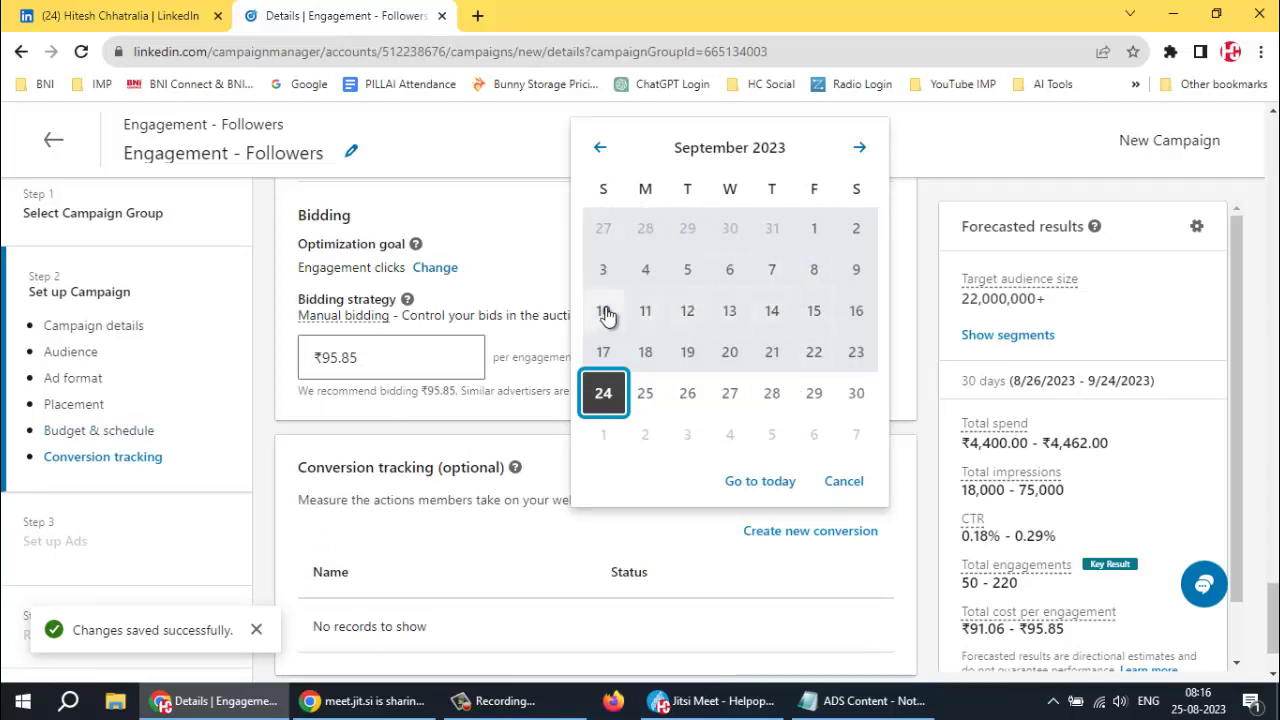
{"action": "left_click", "coordinate": [814, 310]}
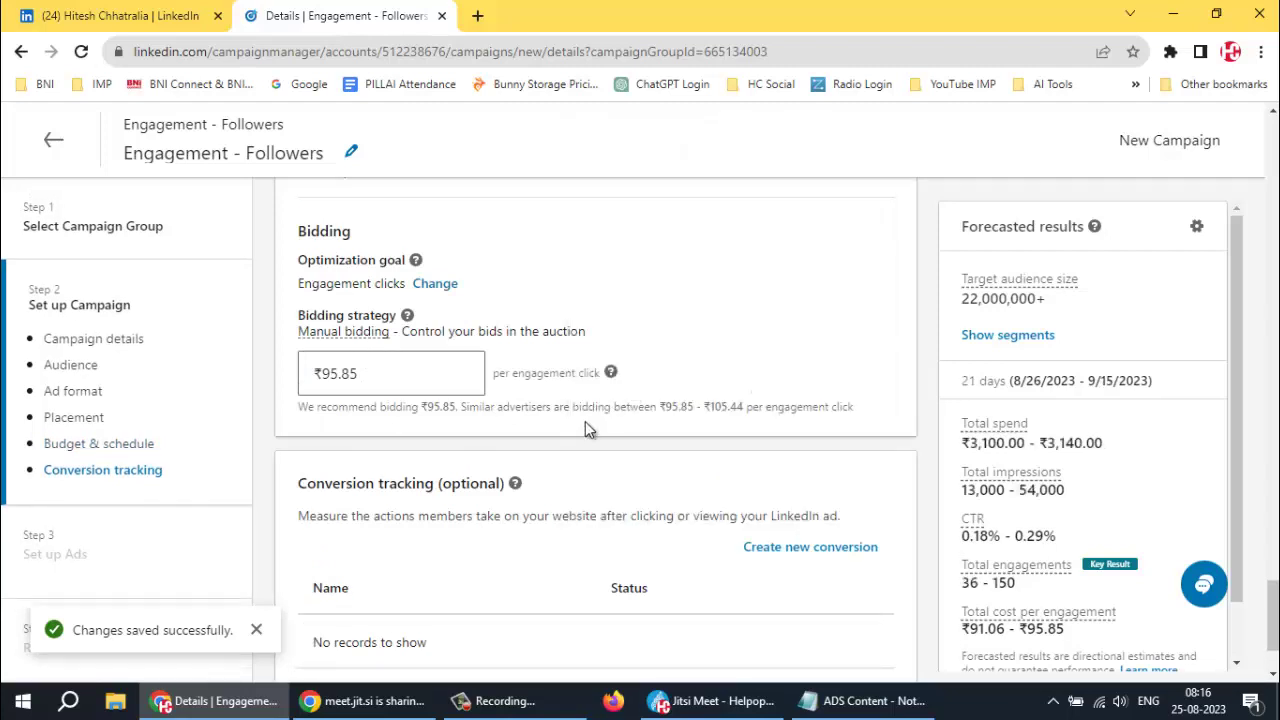
{"action": "scroll", "coordinate": [585, 422], "scroll_direction": "down", "scroll_amount": 2}
{"action": "scroll", "coordinate": [576, 414], "scroll_direction": "up", "scroll_amount": 5}
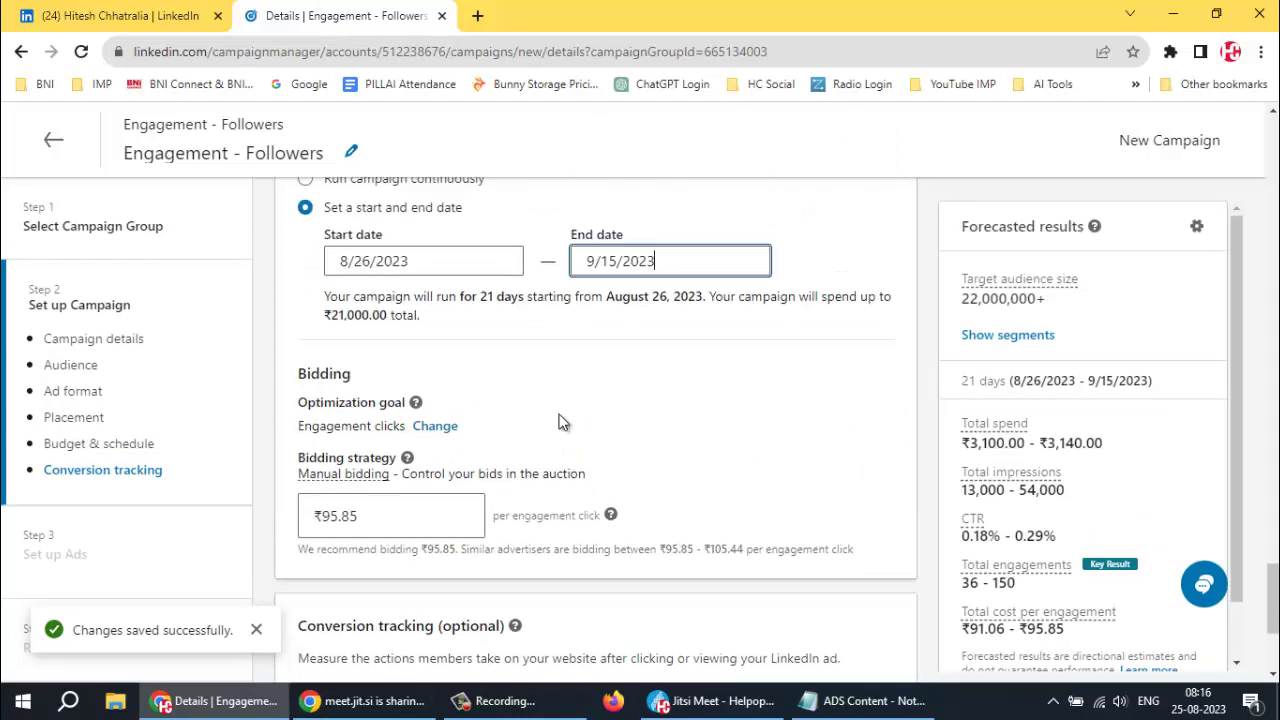
{"action": "scroll", "coordinate": [593, 394], "scroll_direction": "down", "scroll_amount": 3}
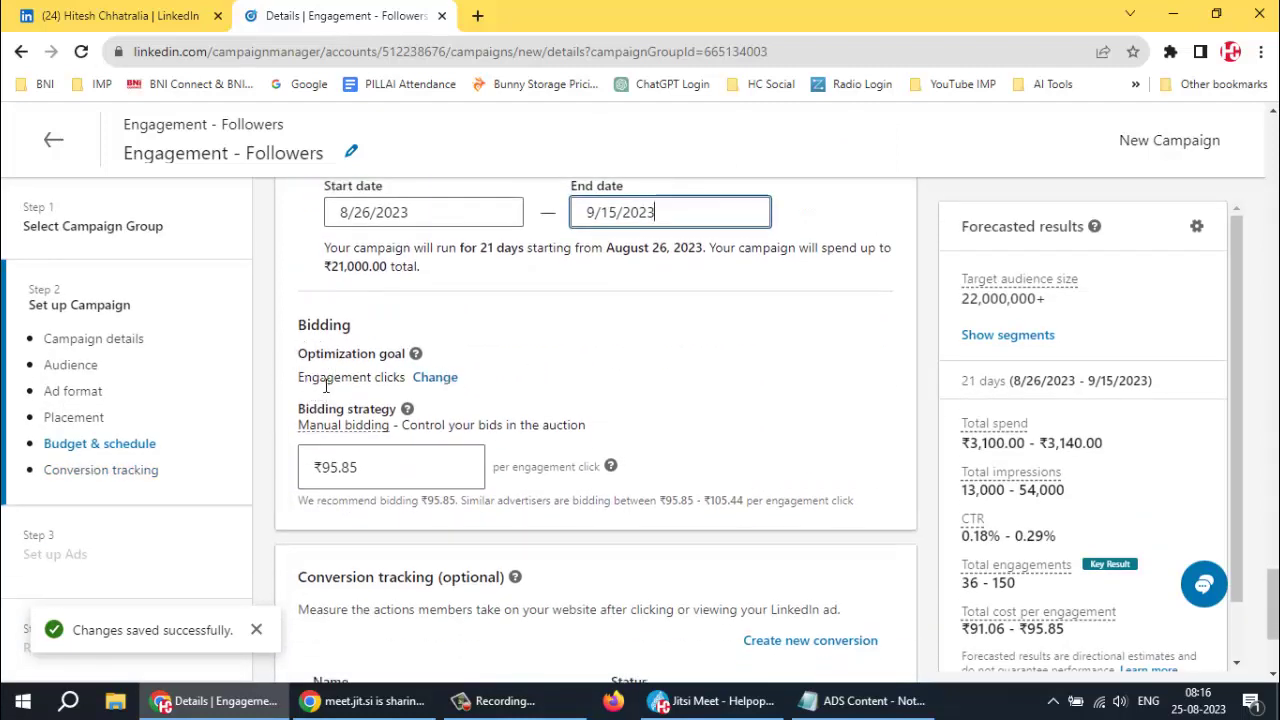
Select Engagement clicks (recommended) from the optimization goal dropdown
{"action": "left_click", "coordinate": [440, 378]}
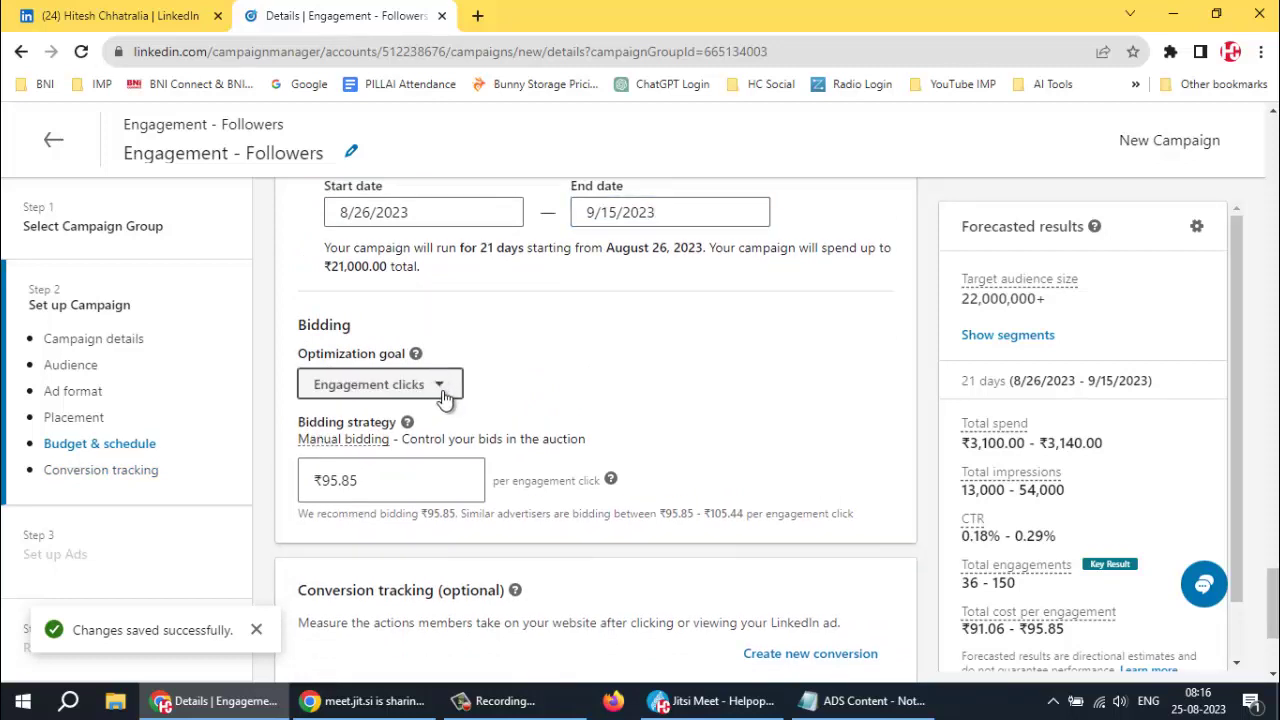
{"action": "left_click", "coordinate": [440, 386]}
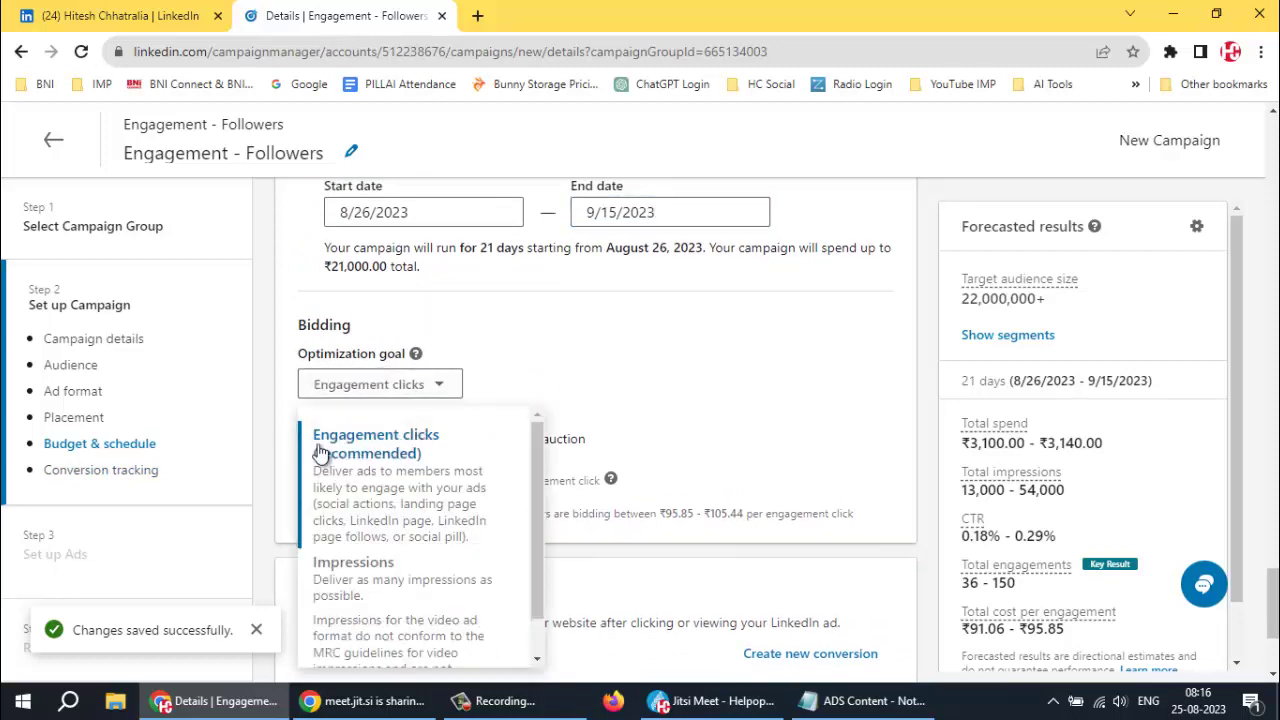
{"action": "scroll", "coordinate": [370, 455], "scroll_direction": "down", "scroll_amount": 1}
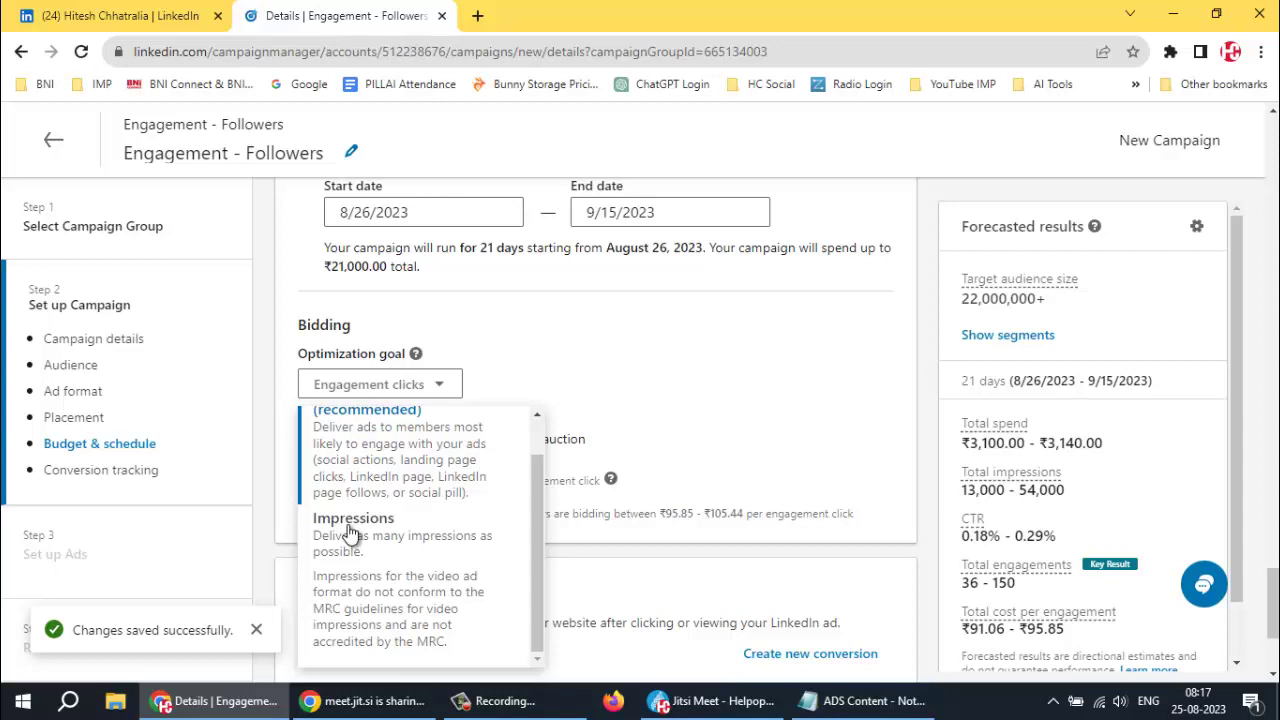
{"action": "scroll", "coordinate": [400, 495], "scroll_direction": "up", "scroll_amount": 1}
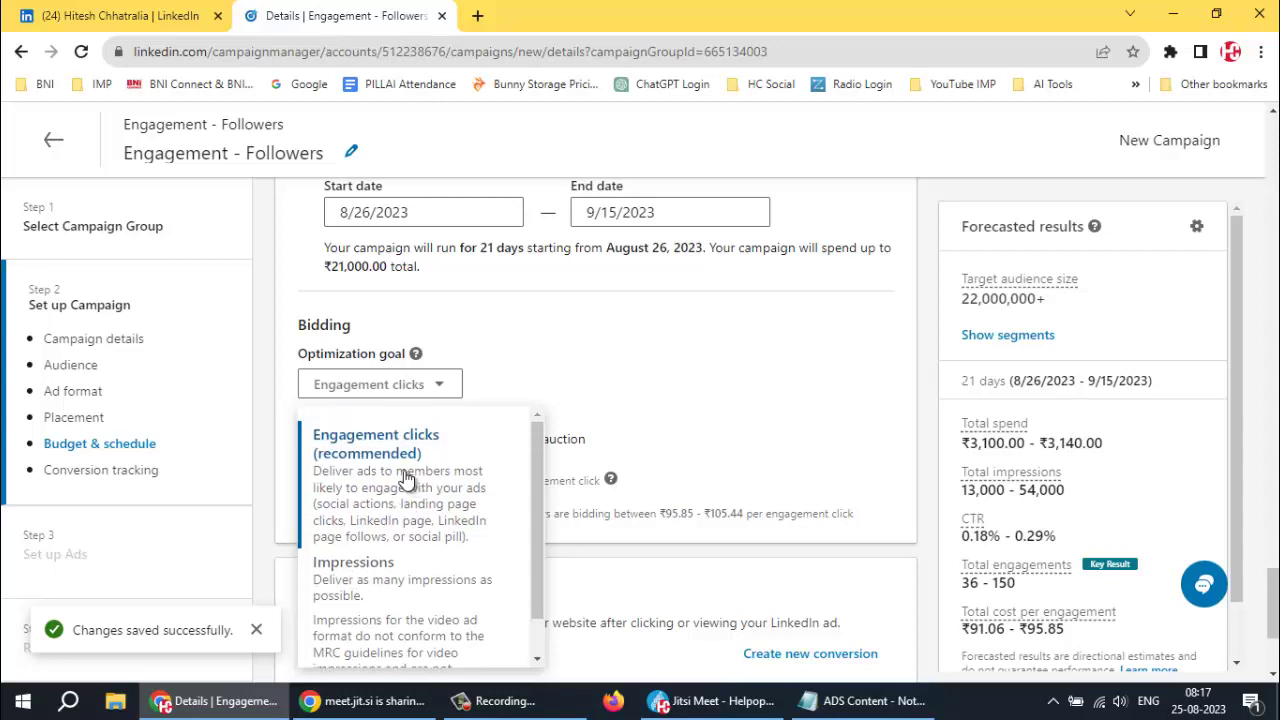
{"action": "left_click", "coordinate": [386, 442]}
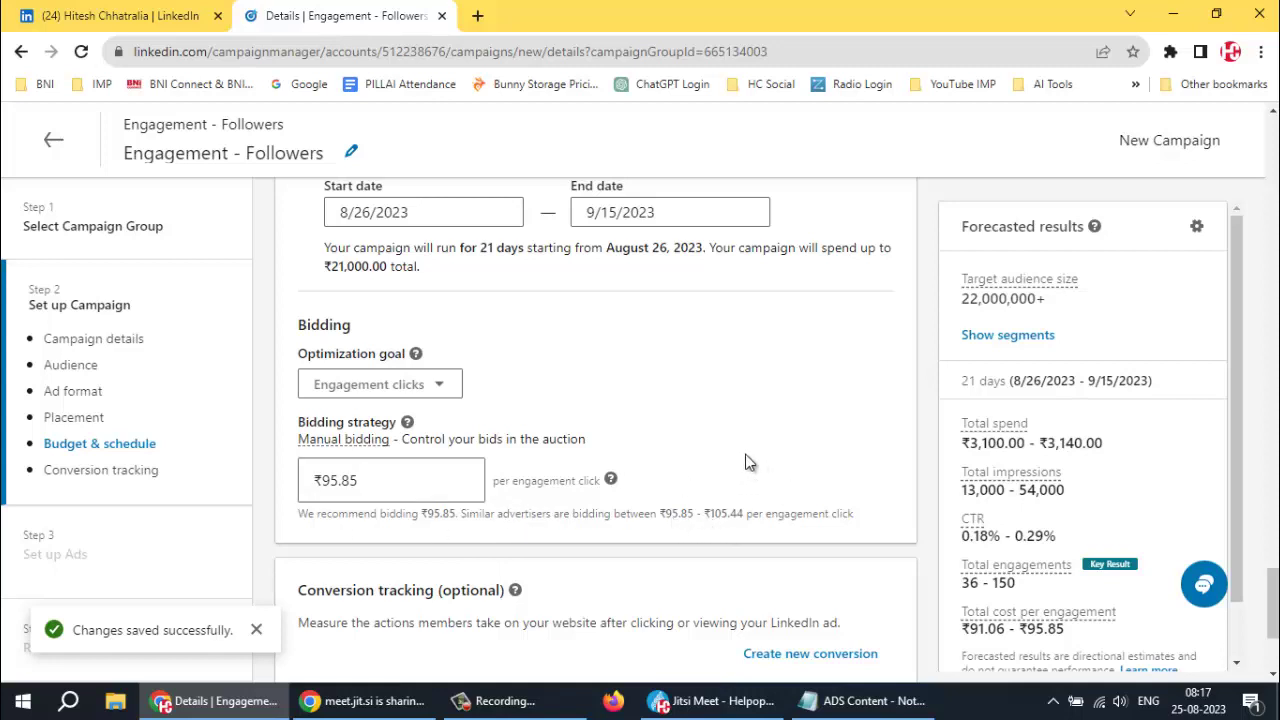
{"action": "scroll", "coordinate": [746, 458], "scroll_direction": "down", "scroll_amount": 2}
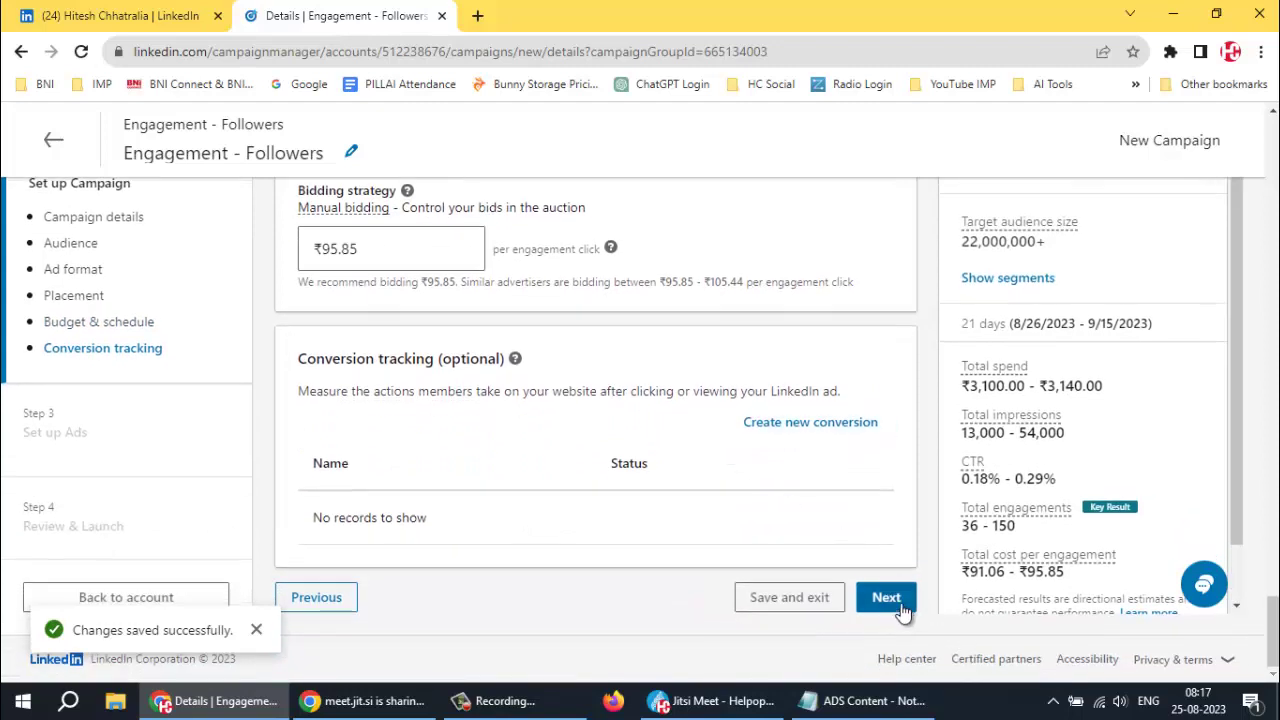
Move past campaign setup and confirm saving the campaign
{"action": "left_click", "coordinate": [888, 598]}
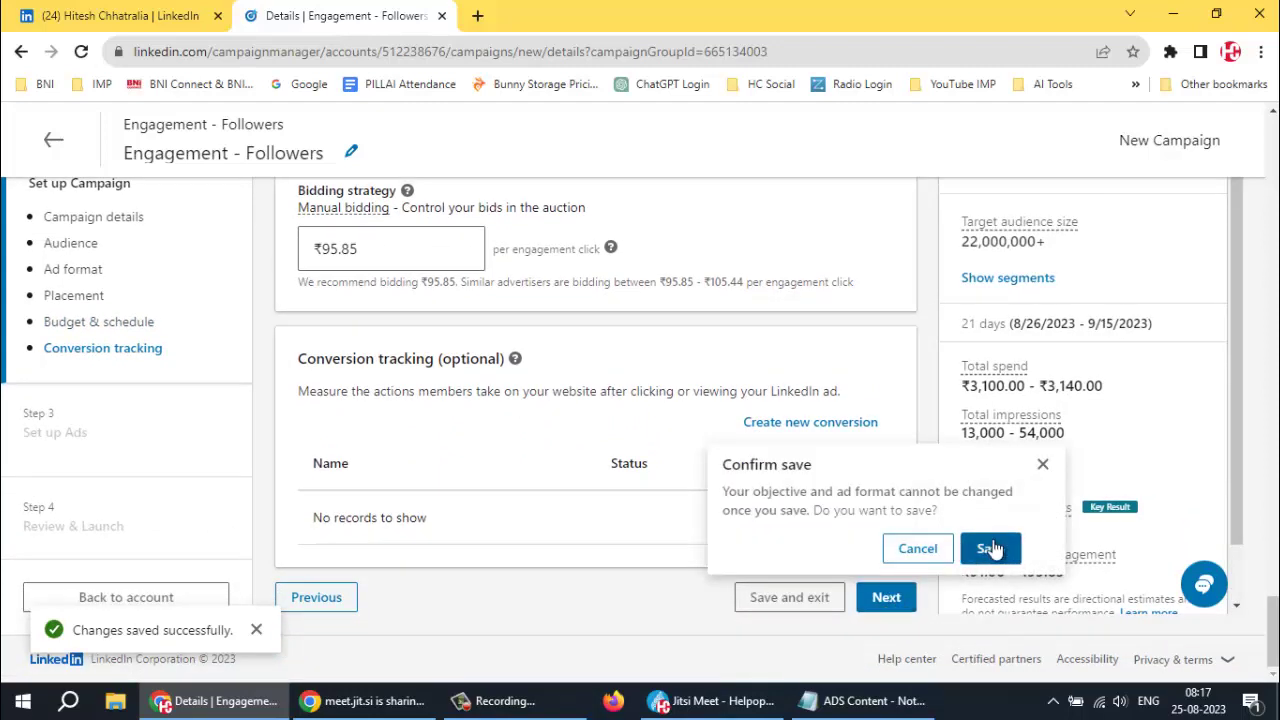
{"action": "left_click", "coordinate": [987, 546]}
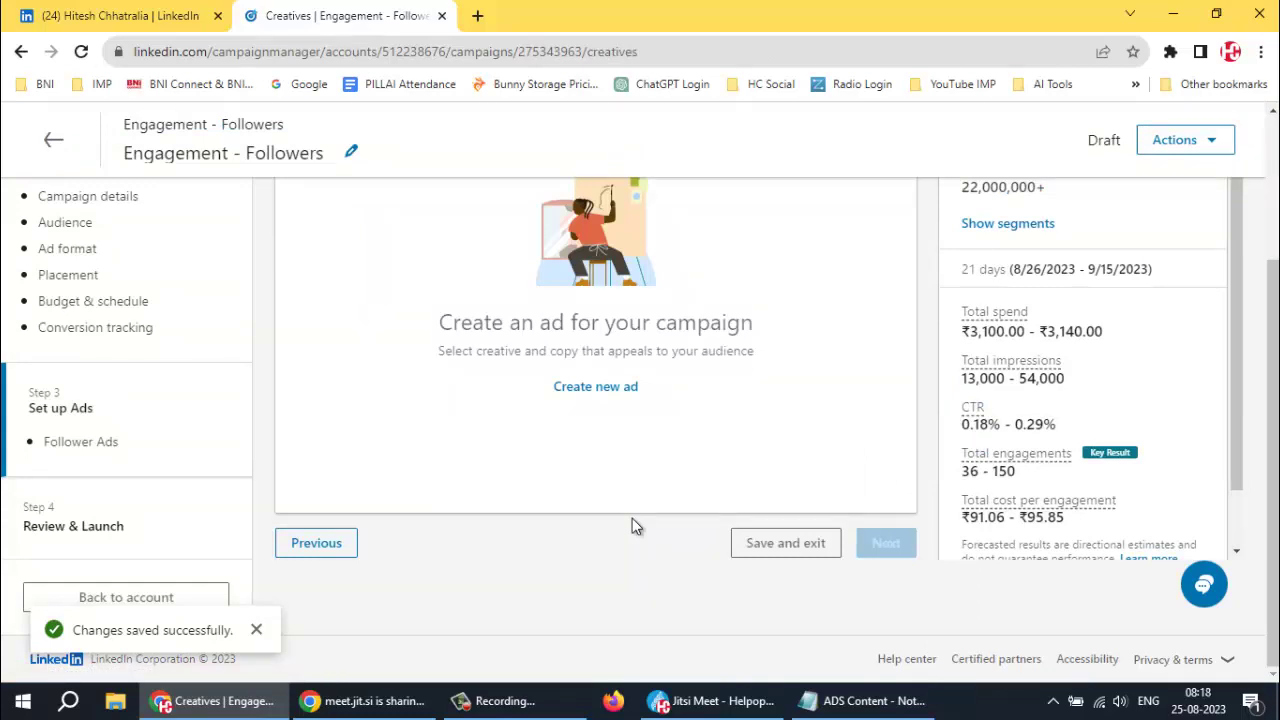
Create a new ad and review its Helpopedia EduTech company name, image and description
{"action": "left_click", "coordinate": [589, 388]}
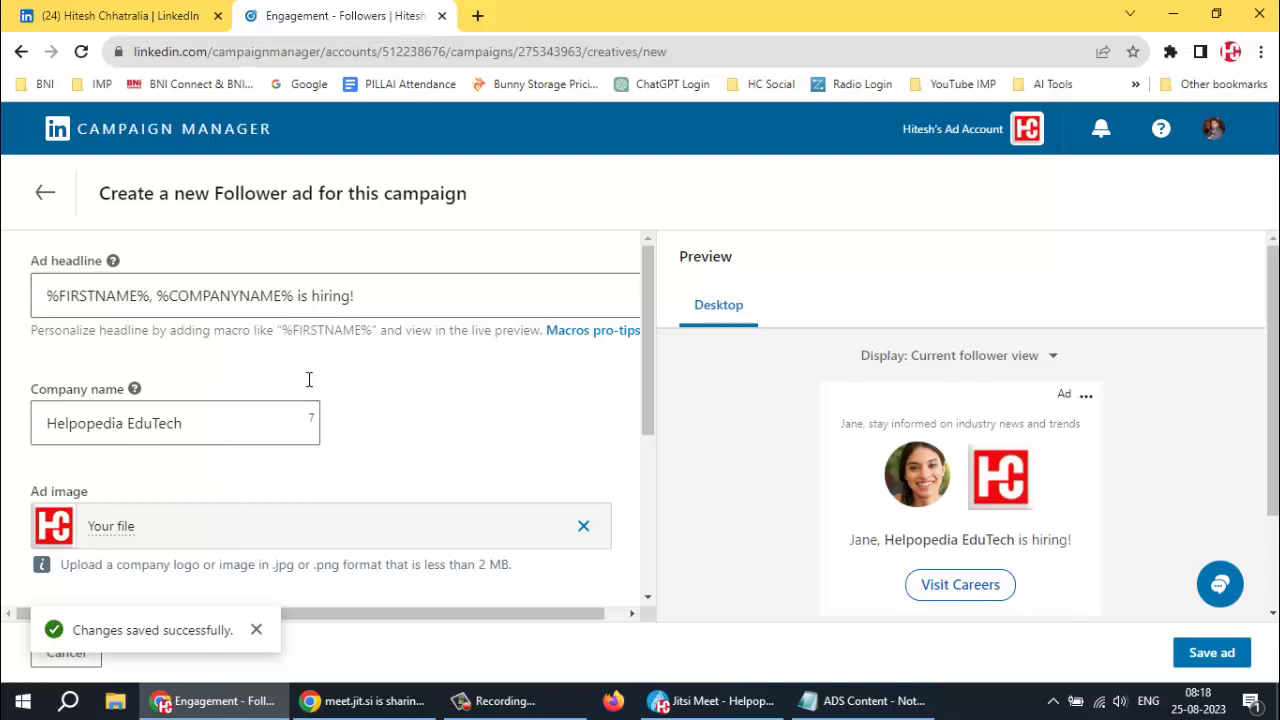
{"action": "scroll", "coordinate": [306, 372], "scroll_direction": "down", "scroll_amount": 2}
{"action": "scroll", "coordinate": [300, 352], "scroll_direction": "up", "scroll_amount": 1}
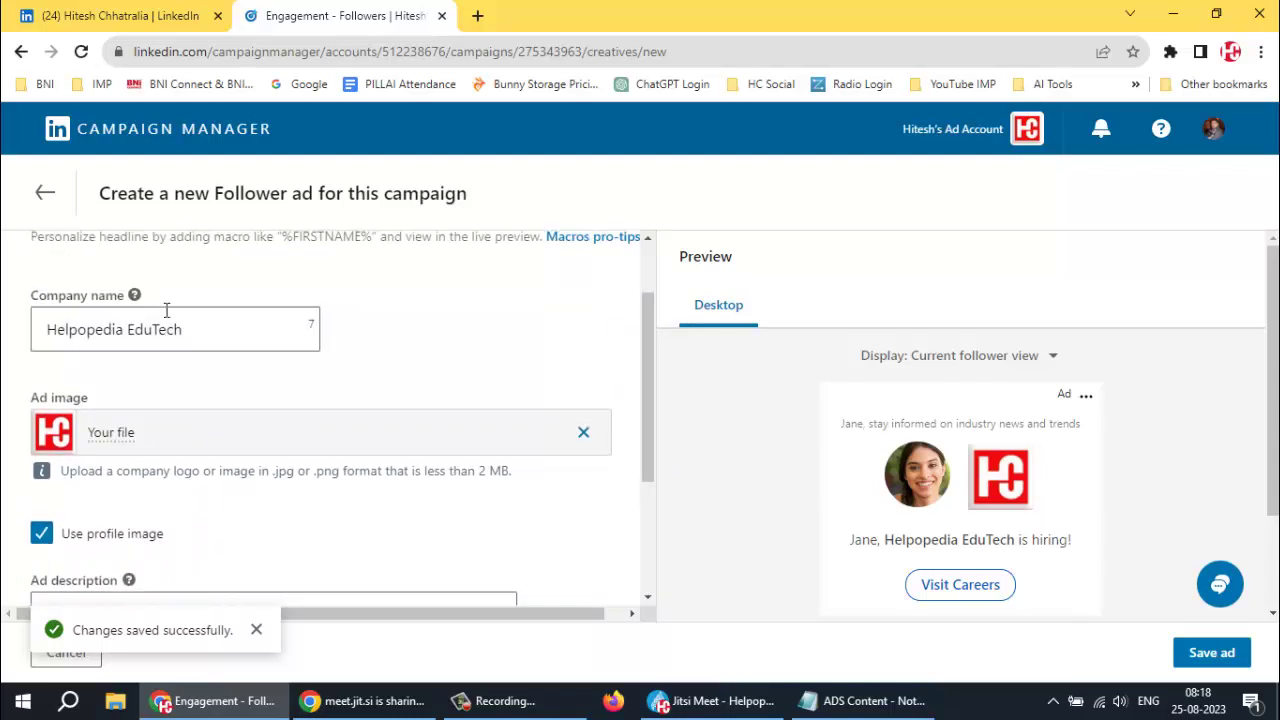
{"action": "left_click", "coordinate": [242, 331]}
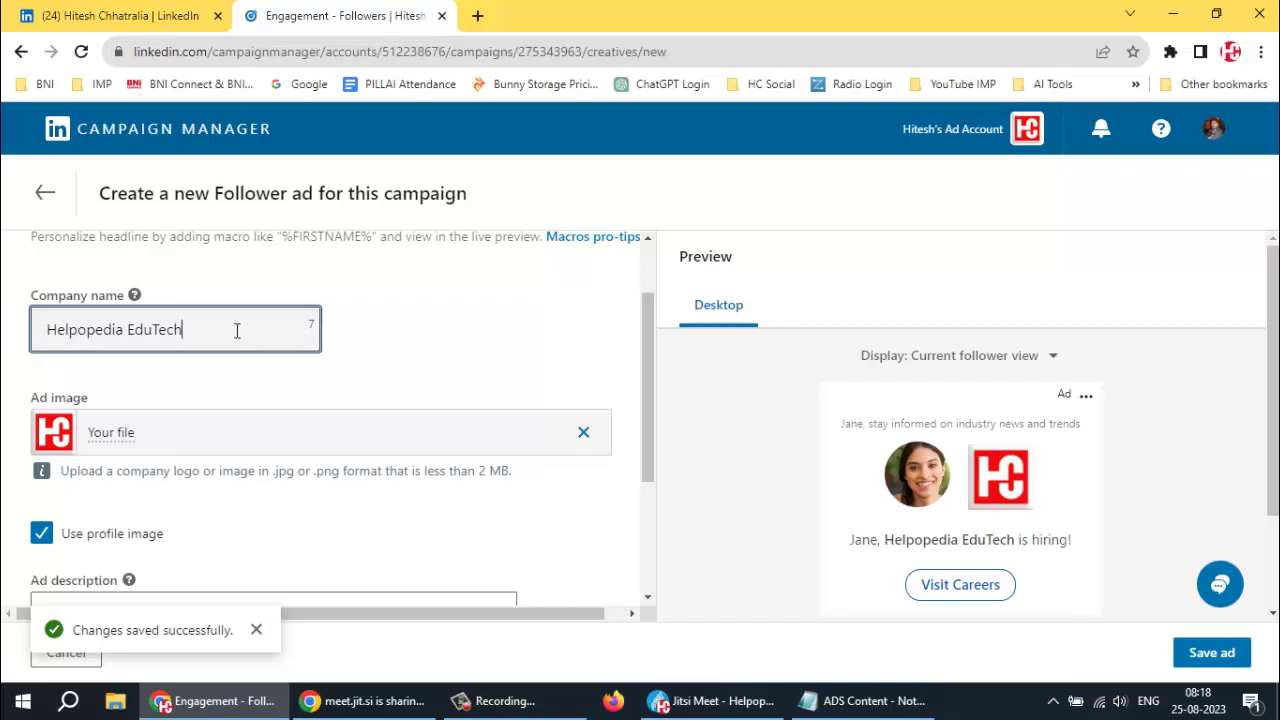
{"action": "scroll", "coordinate": [403, 366], "scroll_direction": "down", "scroll_amount": 1}
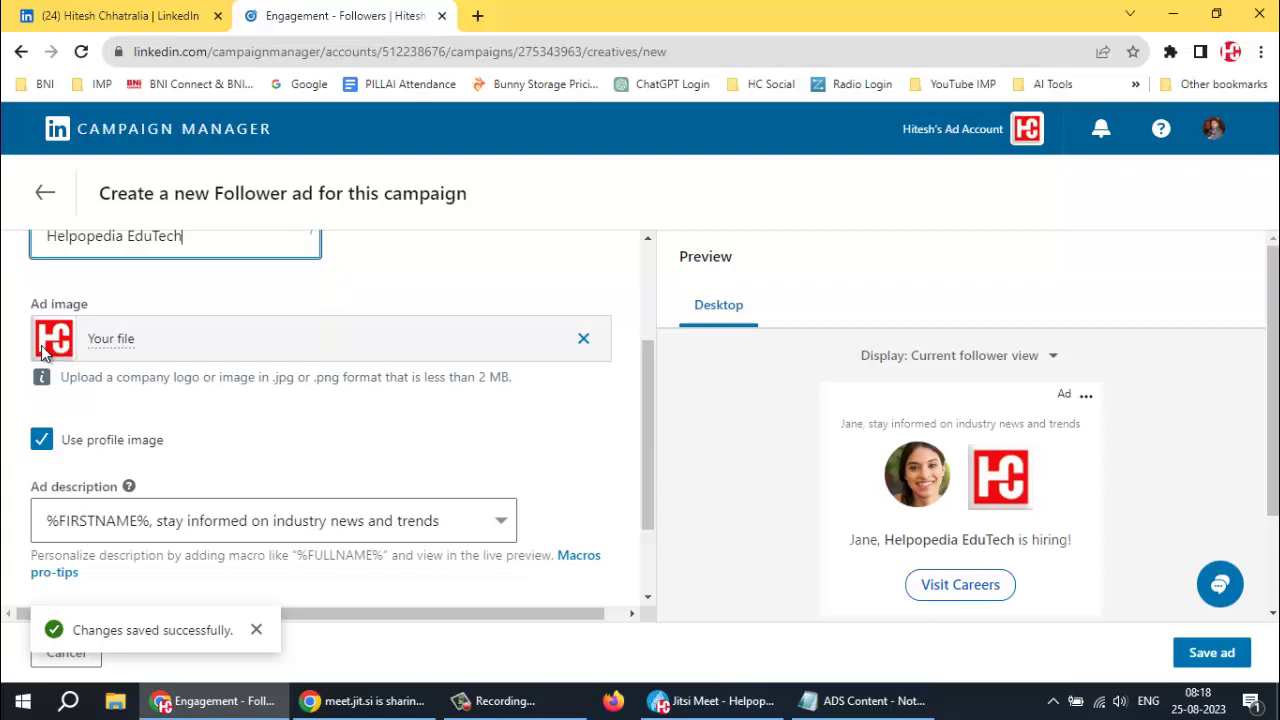
{"action": "scroll", "coordinate": [122, 341], "scroll_direction": "down", "scroll_amount": 1}
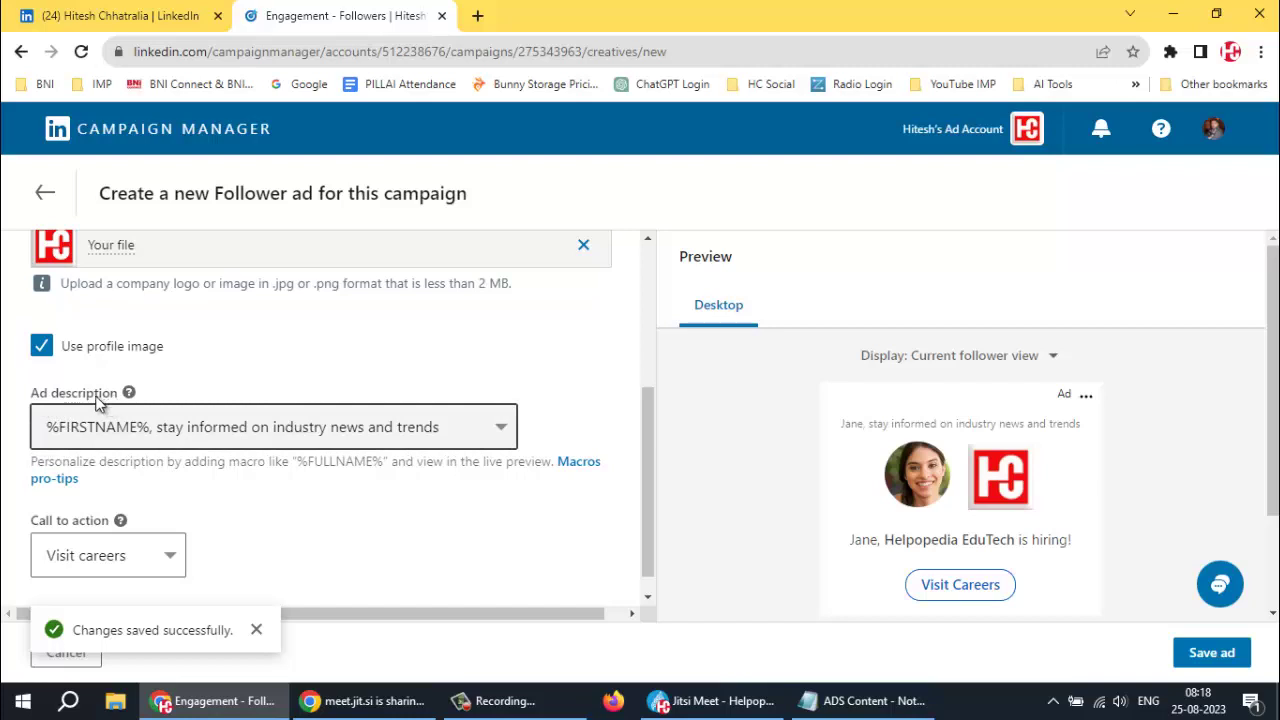
Switch to Custom ad description and paste the notes line, then delete it as too long
{"action": "left_click", "coordinate": [872, 704]}
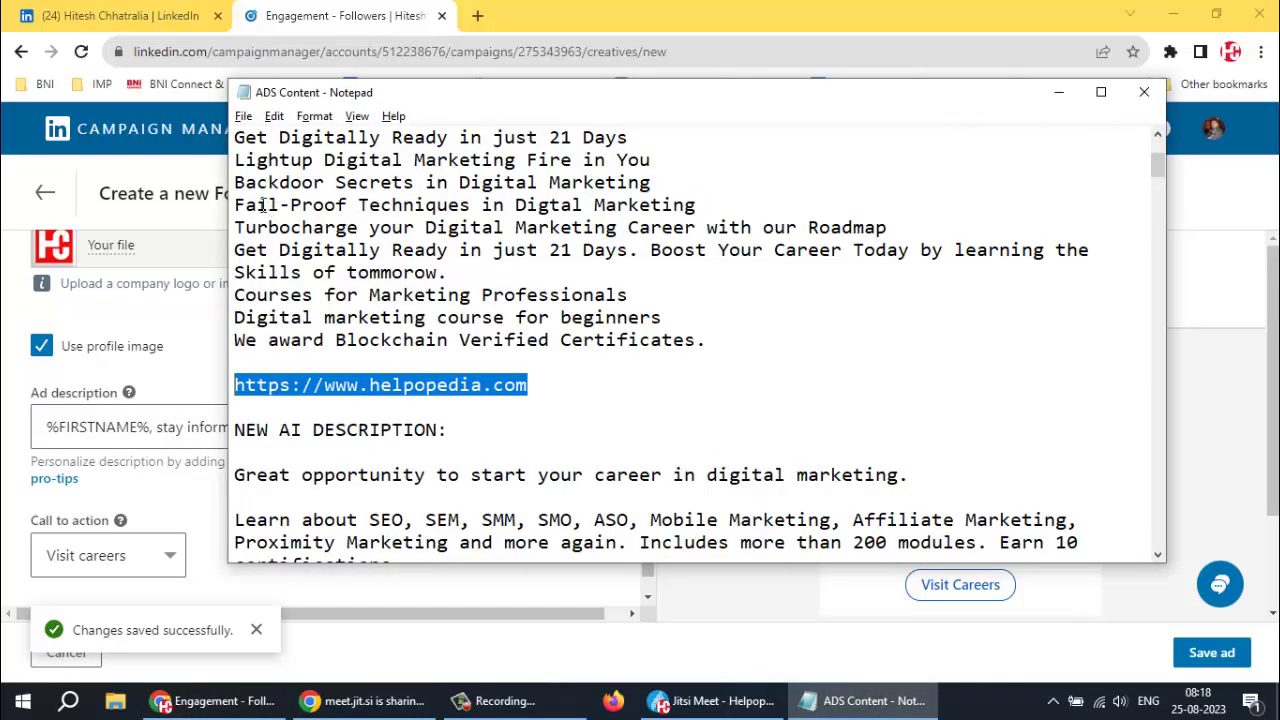
{"action": "left_click_drag", "start_coordinate": [234, 251], "coordinate": [479, 273]}
{"action": "key", "text": "ctrl+c"}
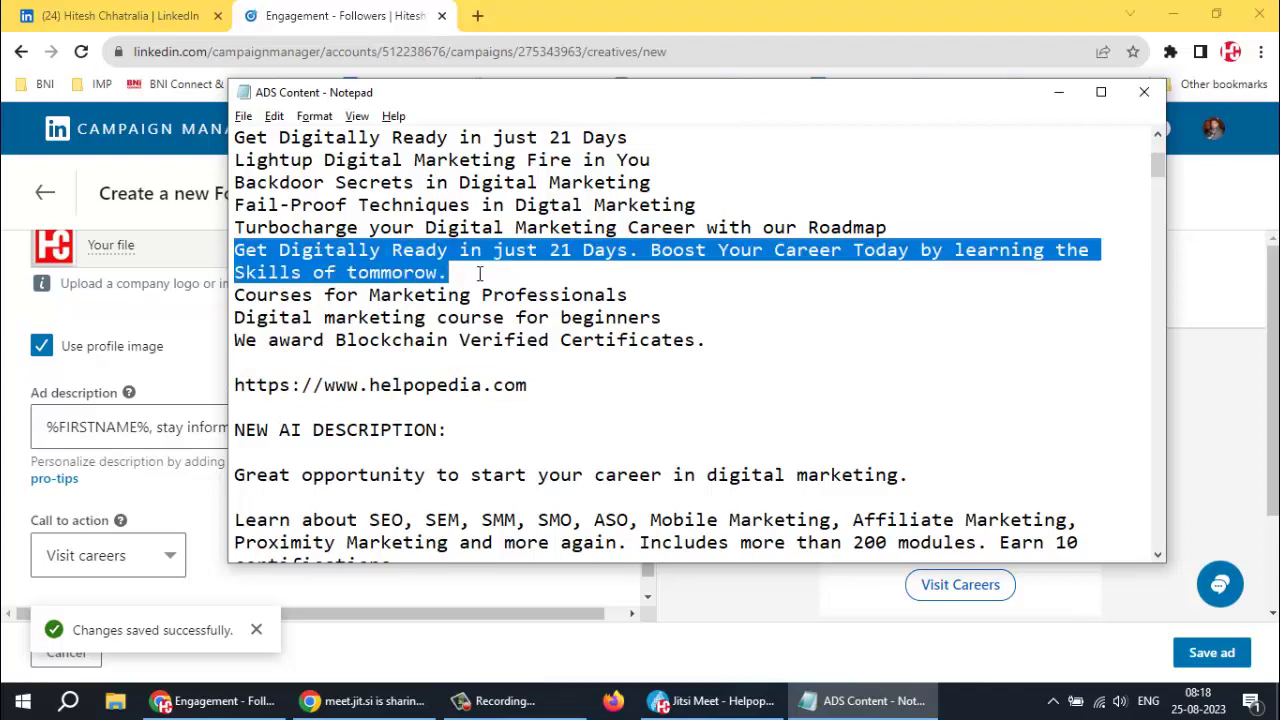
{"action": "key", "text": "alt+Tab"}
{"action": "left_click", "coordinate": [355, 430]}
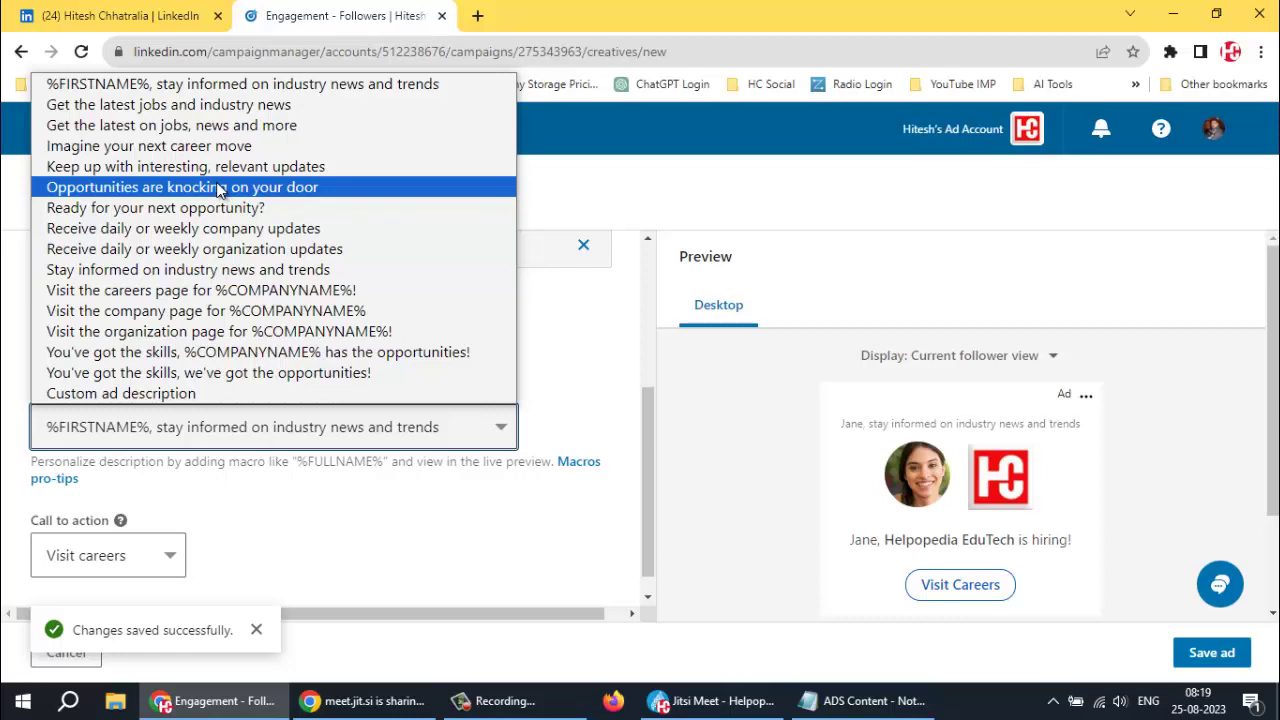
{"action": "left_click", "coordinate": [163, 394]}
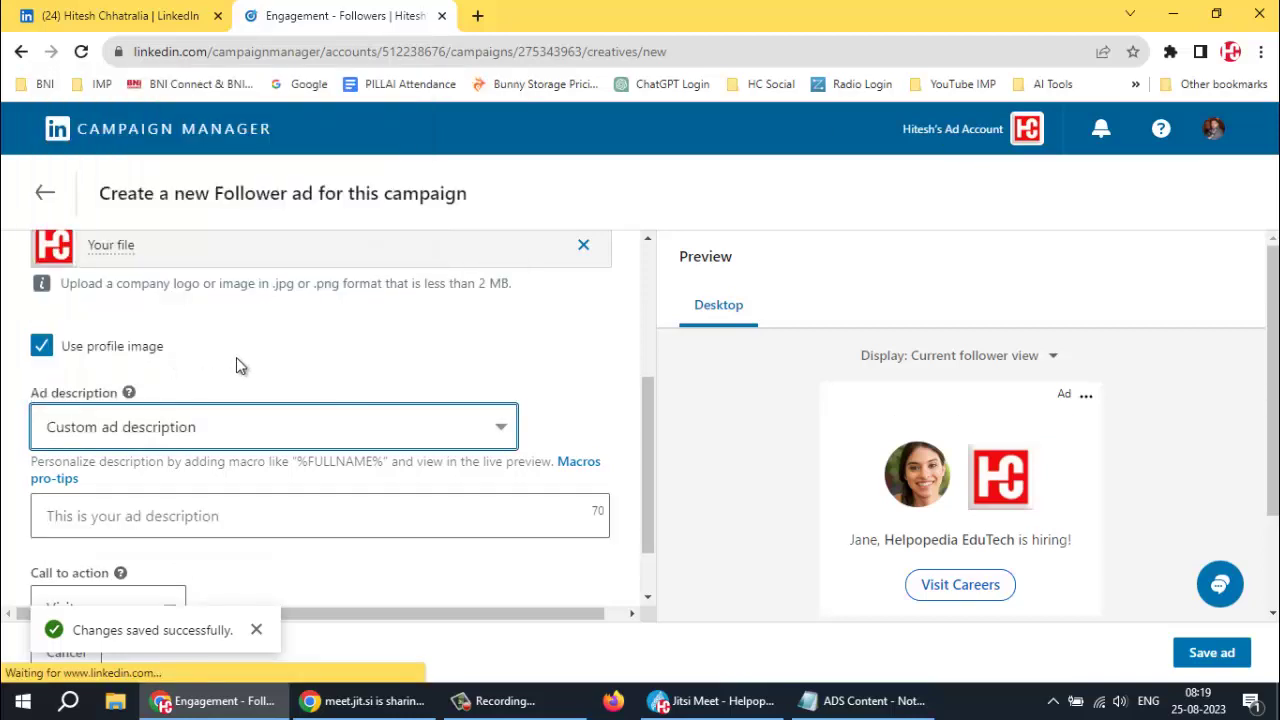
{"action": "scroll", "coordinate": [236, 357], "scroll_direction": "down", "scroll_amount": 1}
{"action": "left_click", "coordinate": [162, 436]}
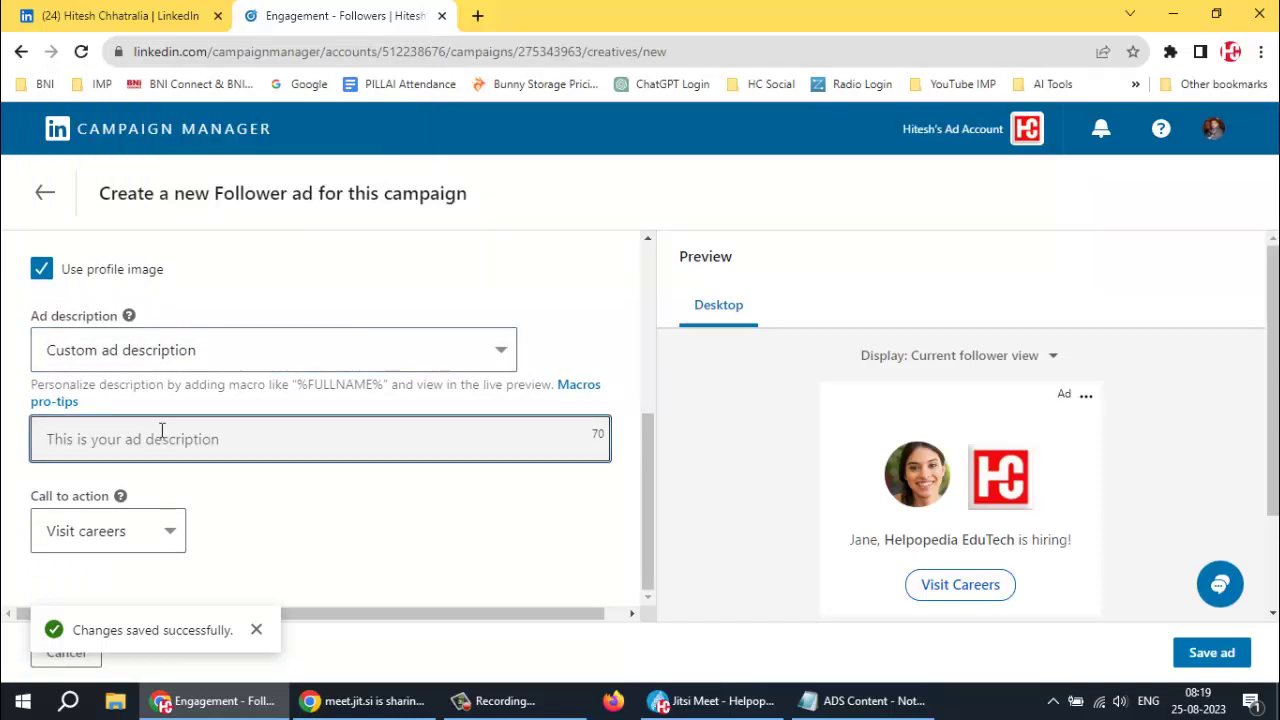
{"action": "key", "text": "ctrl+v"}
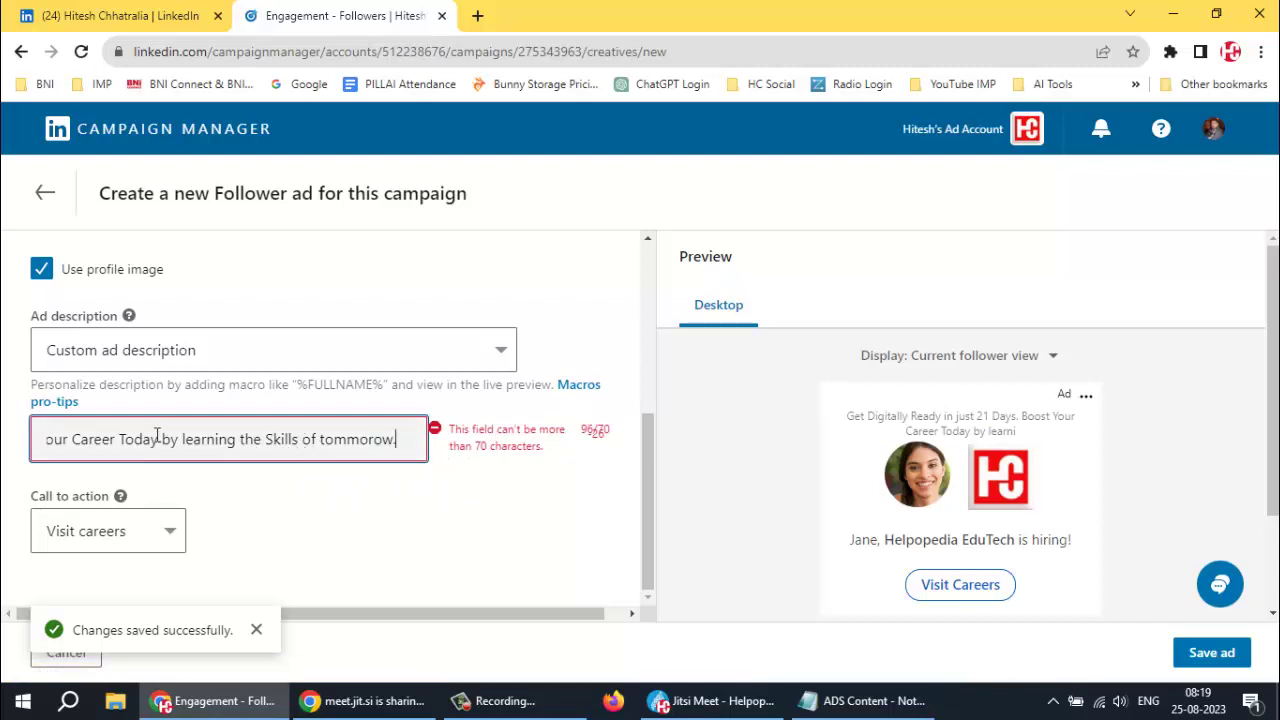
{"action": "triple_click", "coordinate": [368, 437]}
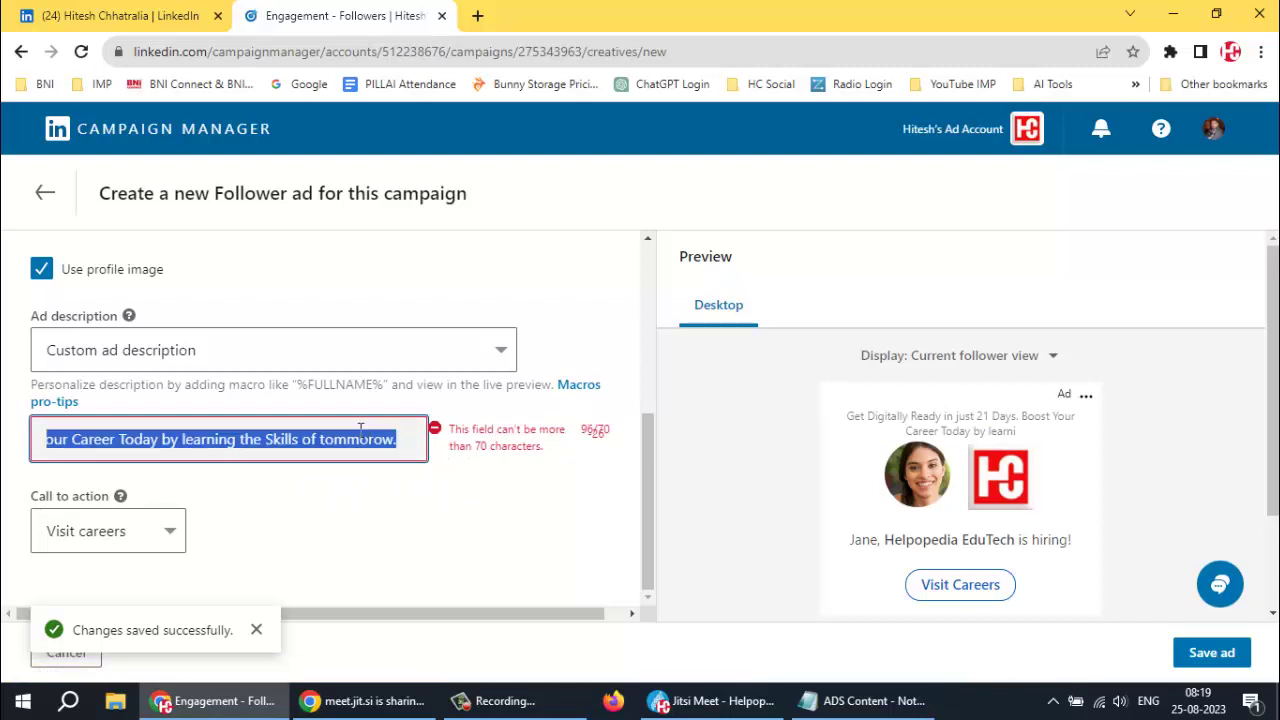
{"action": "key", "text": "BackSpace"}
Copy just 'Get Digitally Ready in just 21 Days.' from the notes into the description
{"action": "left_click", "coordinate": [865, 700]}
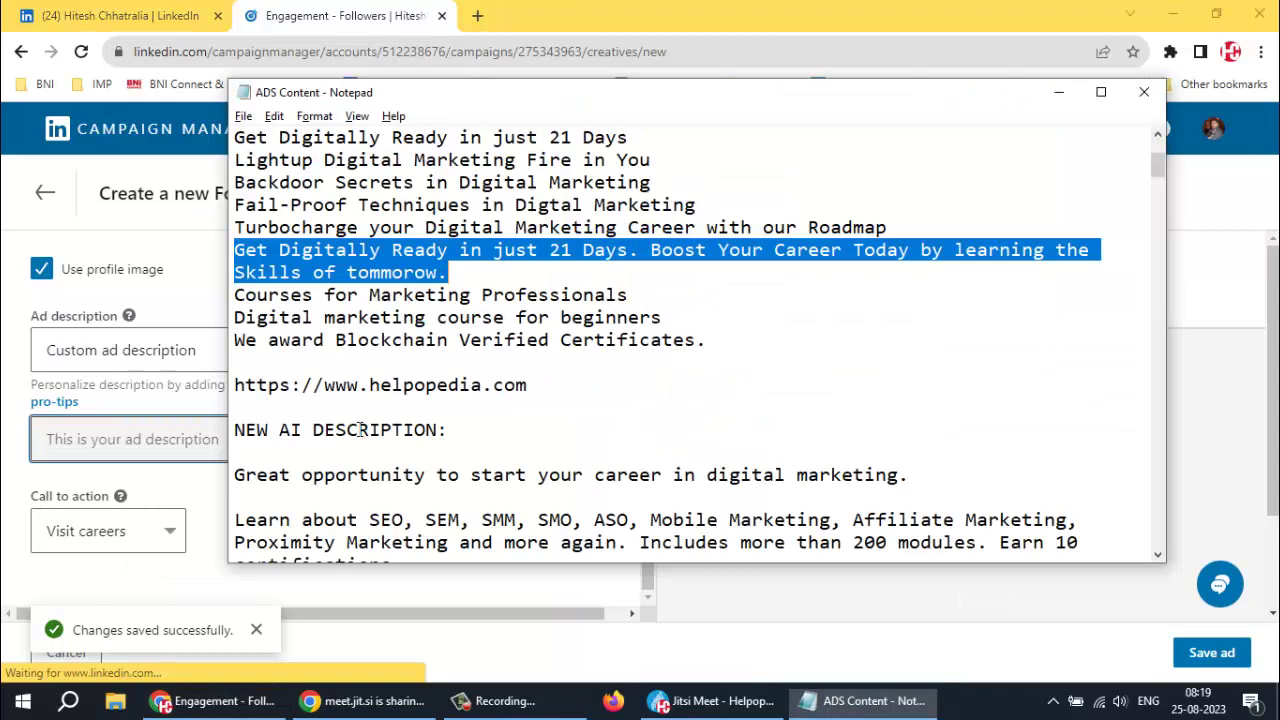
{"action": "left_click", "coordinate": [540, 295]}
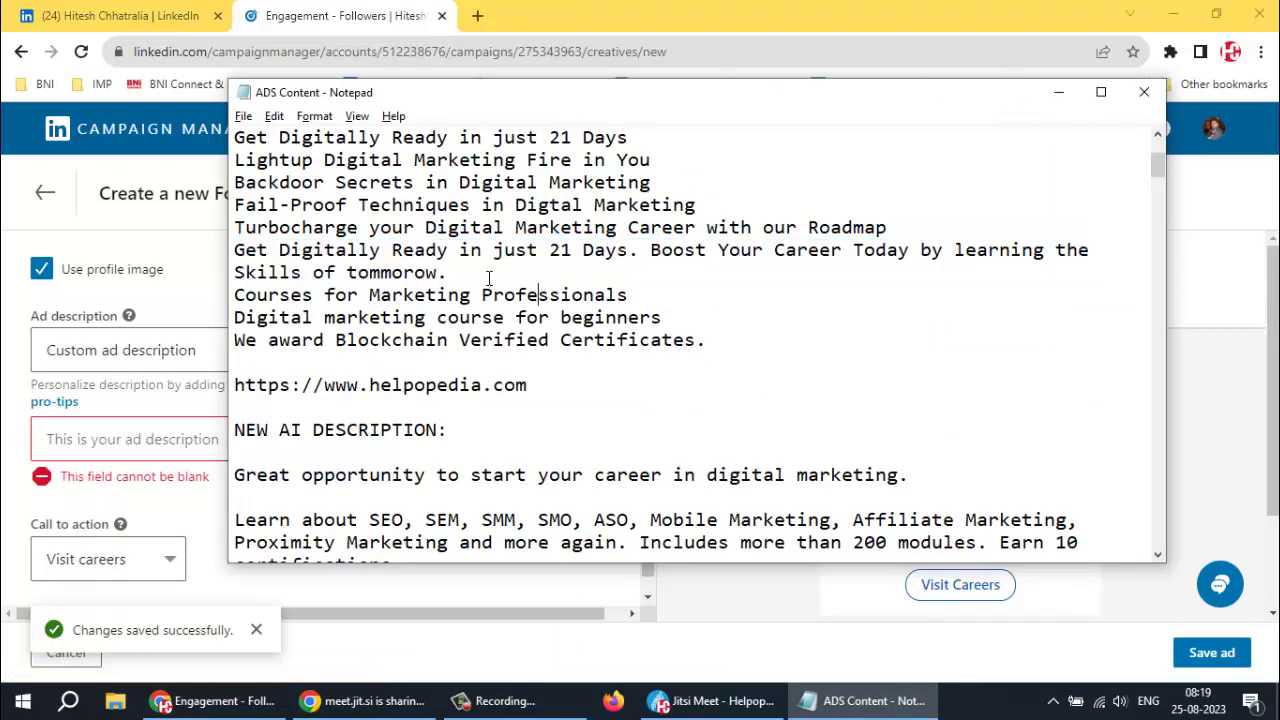
{"action": "left_click", "coordinate": [238, 250]}
{"action": "left_click_drag", "start_coordinate": [250, 252], "coordinate": [641, 255]}
{"action": "key", "text": "ctrl+c"}
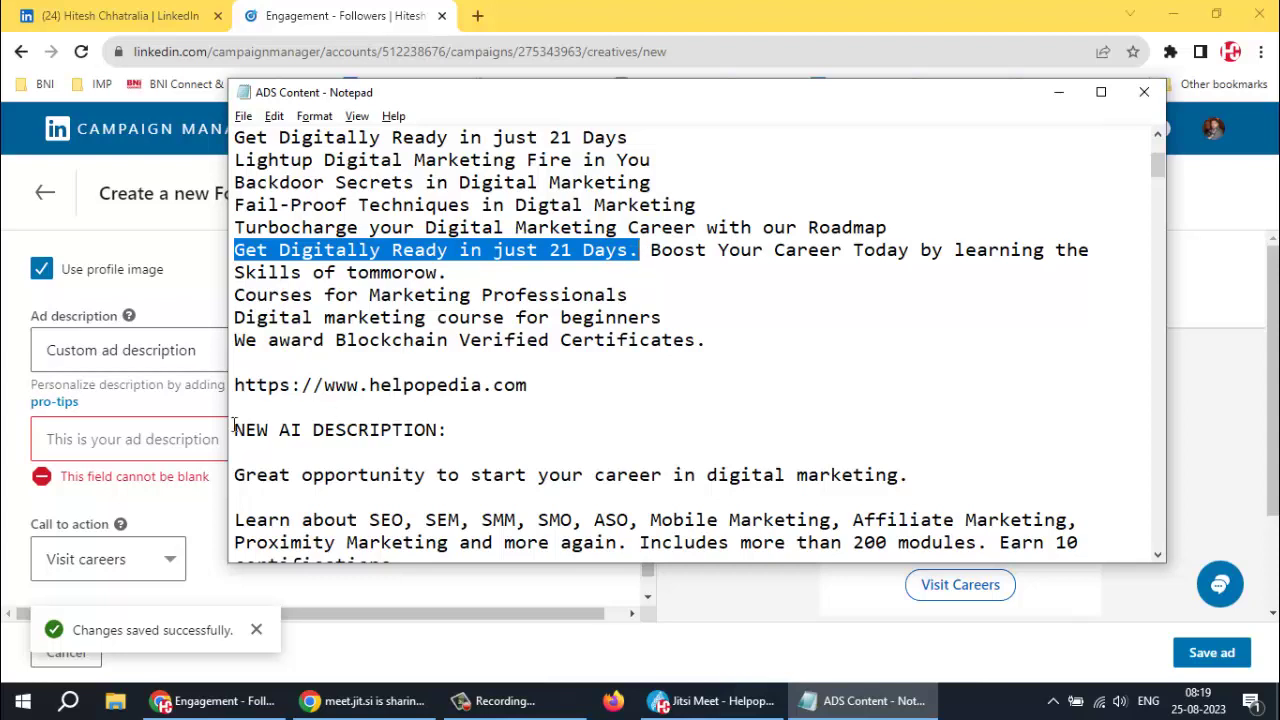
{"action": "left_click", "coordinate": [74, 455]}
{"action": "key", "text": "ctrl+v"}
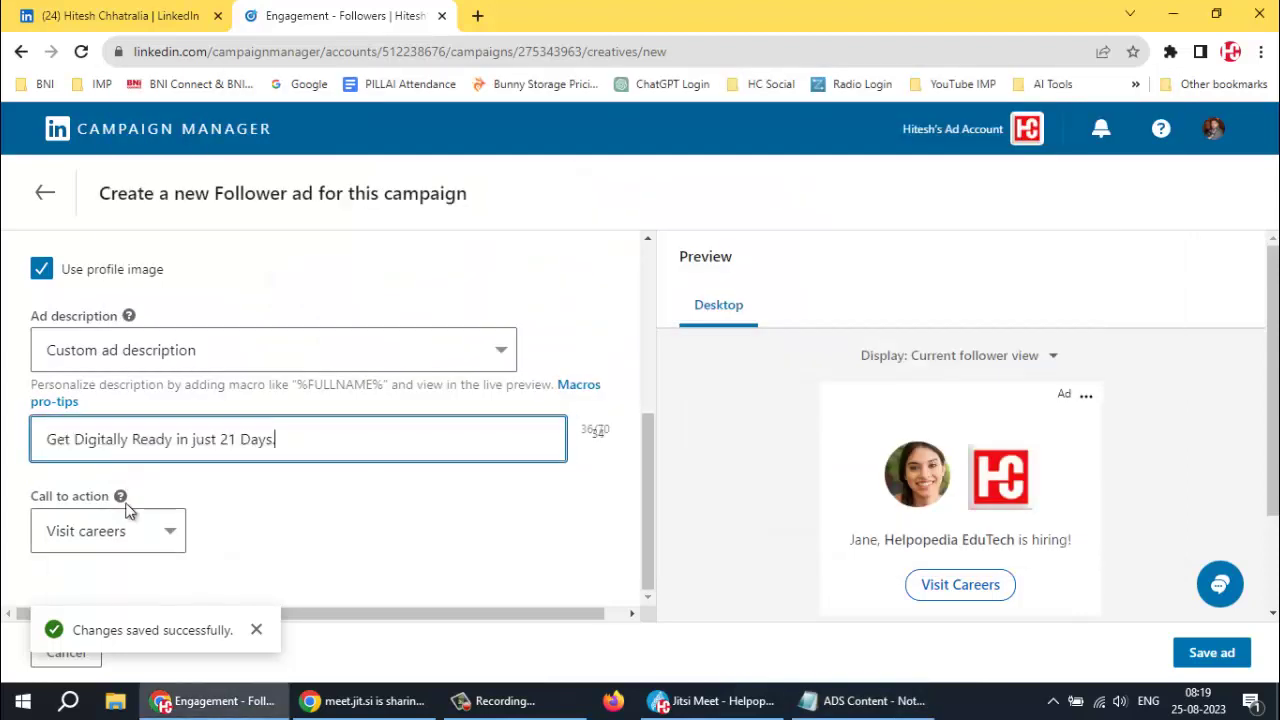
{"action": "mouse_move", "coordinate": [130, 500]}
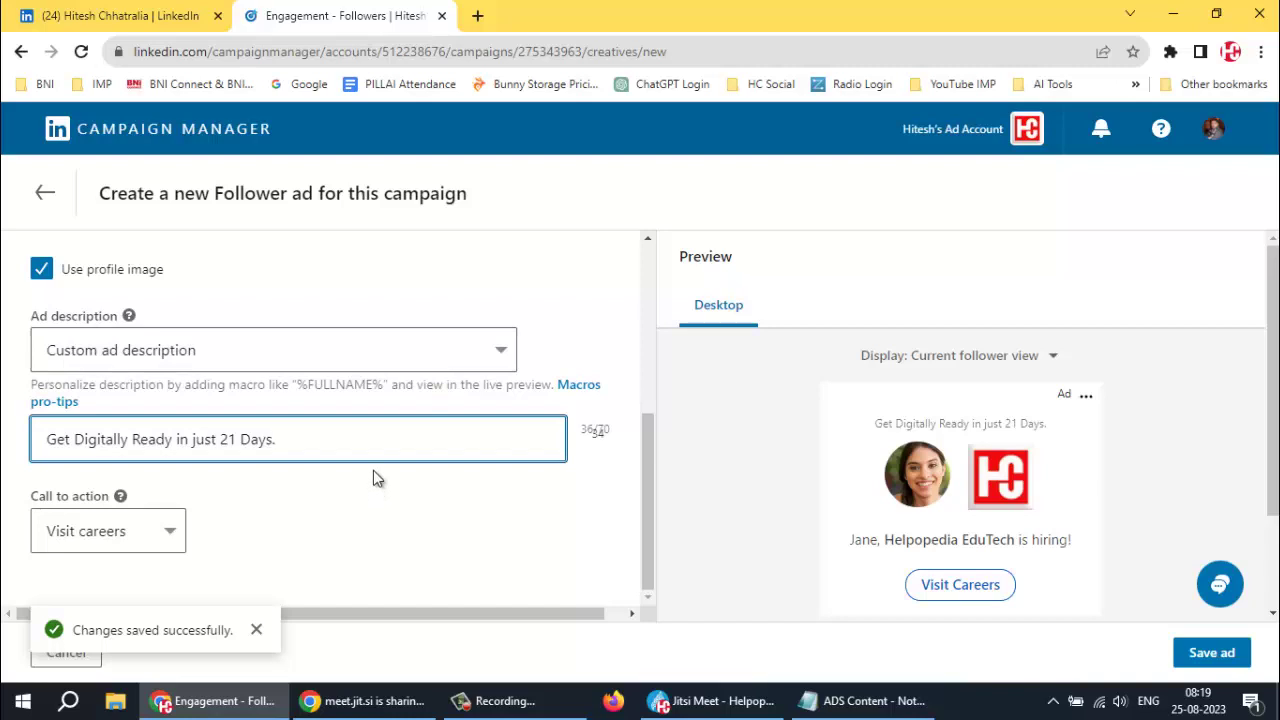
Change the call to action from Visit careers to Visit company and dismiss the saved notice
{"action": "left_click", "coordinate": [165, 538]}
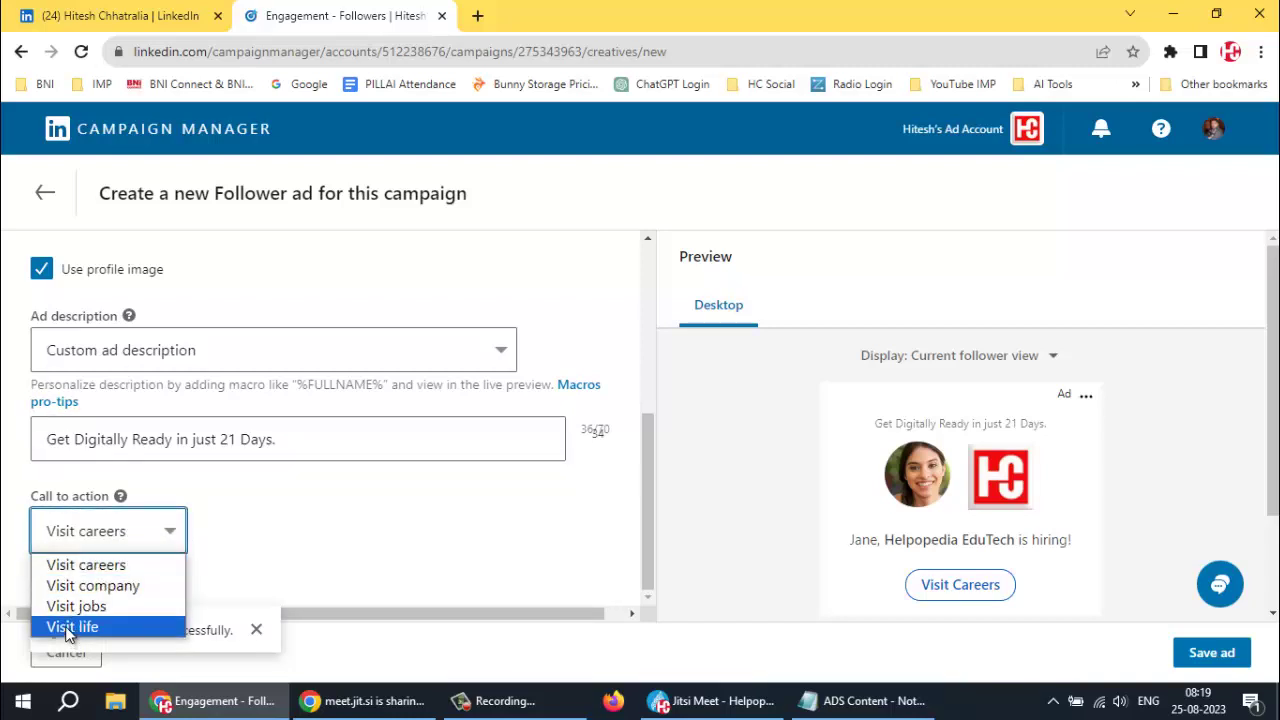
{"action": "left_click", "coordinate": [80, 585]}
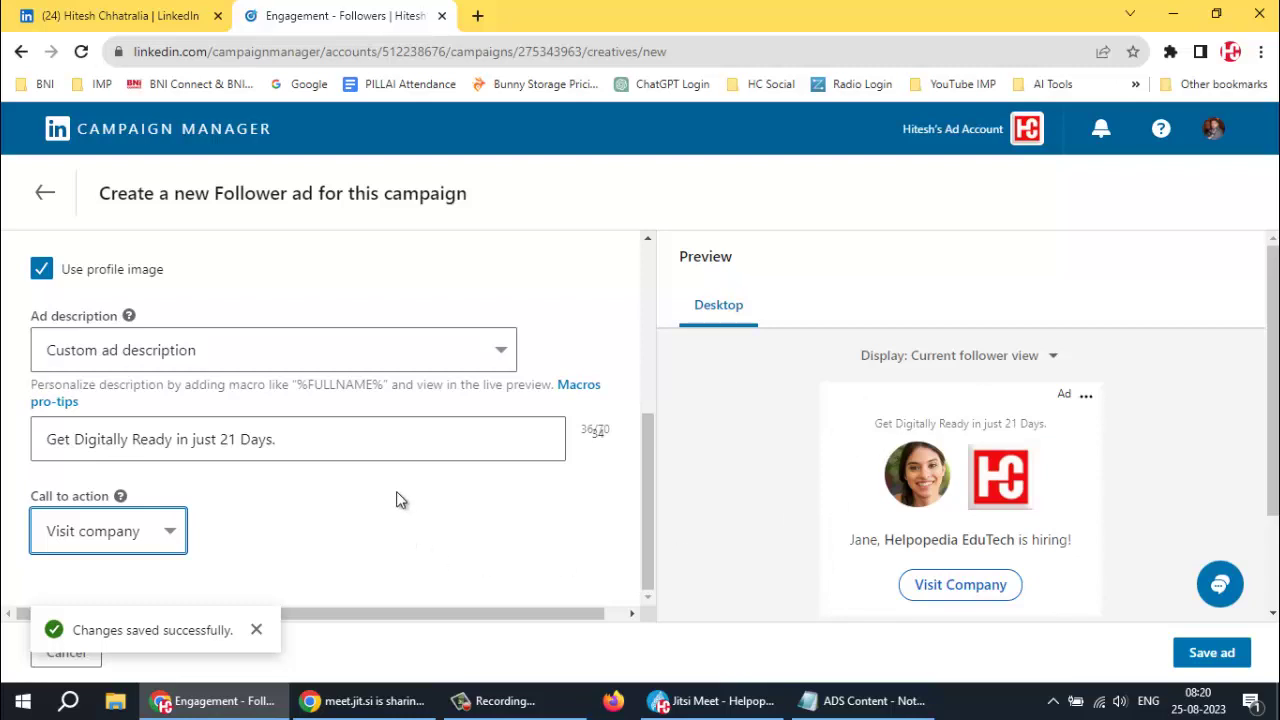
{"action": "left_click", "coordinate": [256, 629]}
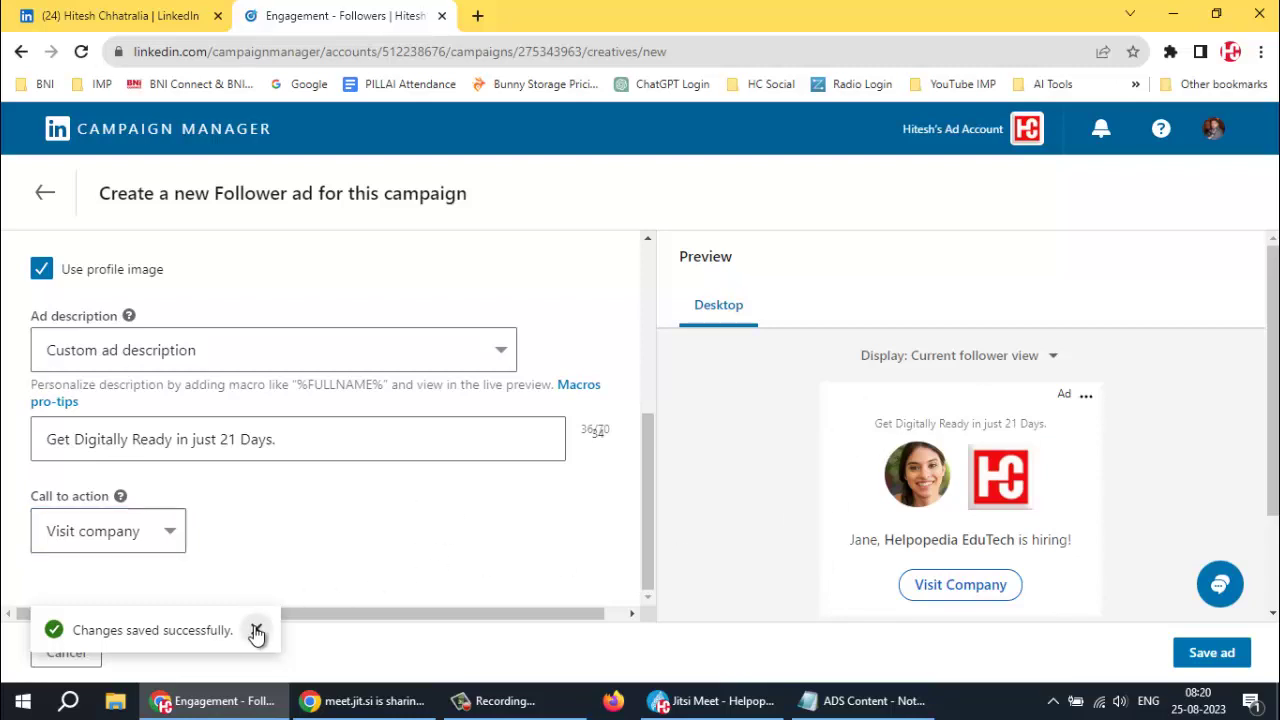
{"action": "scroll", "coordinate": [428, 538], "scroll_direction": "up", "scroll_amount": 1}
{"action": "scroll", "coordinate": [428, 538], "scroll_direction": "up", "scroll_amount": 3}
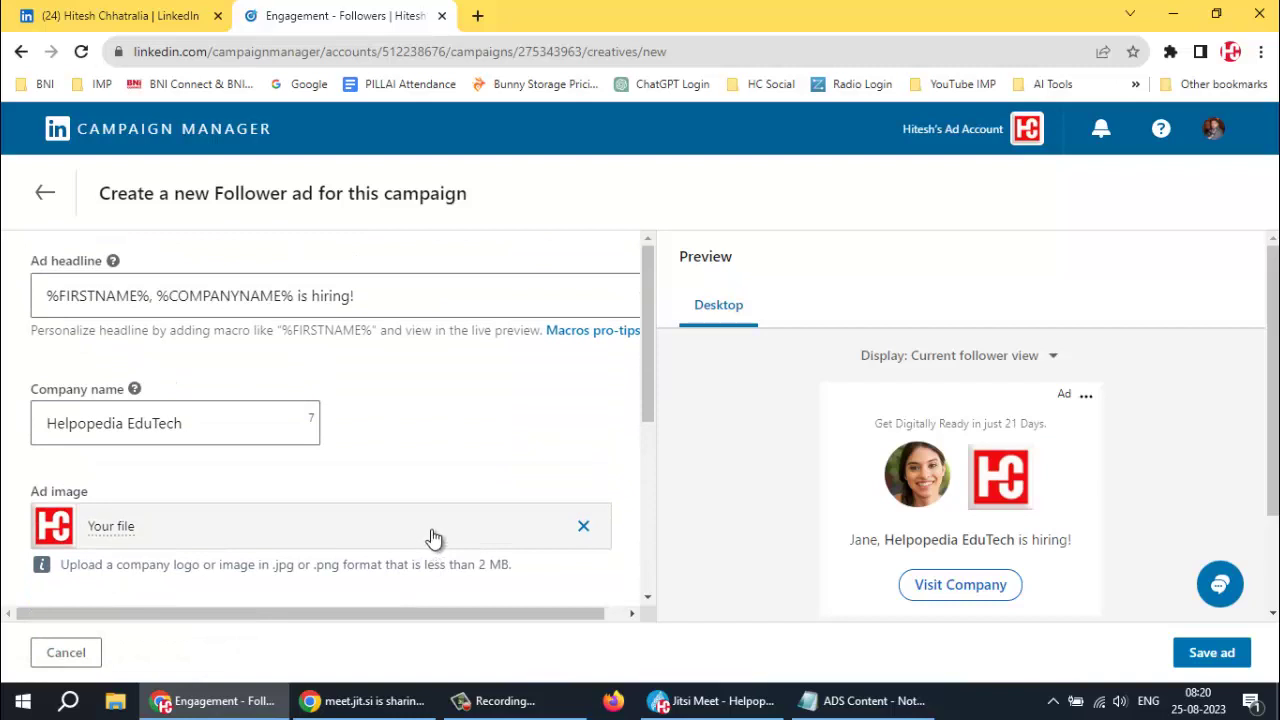
{"action": "scroll", "coordinate": [479, 426], "scroll_direction": "down", "scroll_amount": 4}
{"action": "scroll", "coordinate": [479, 426], "scroll_direction": "up", "scroll_amount": 3}
{"action": "scroll", "coordinate": [1105, 423], "scroll_direction": "down", "scroll_amount": 1}
{"action": "scroll", "coordinate": [1105, 423], "scroll_direction": "down", "scroll_amount": 3}
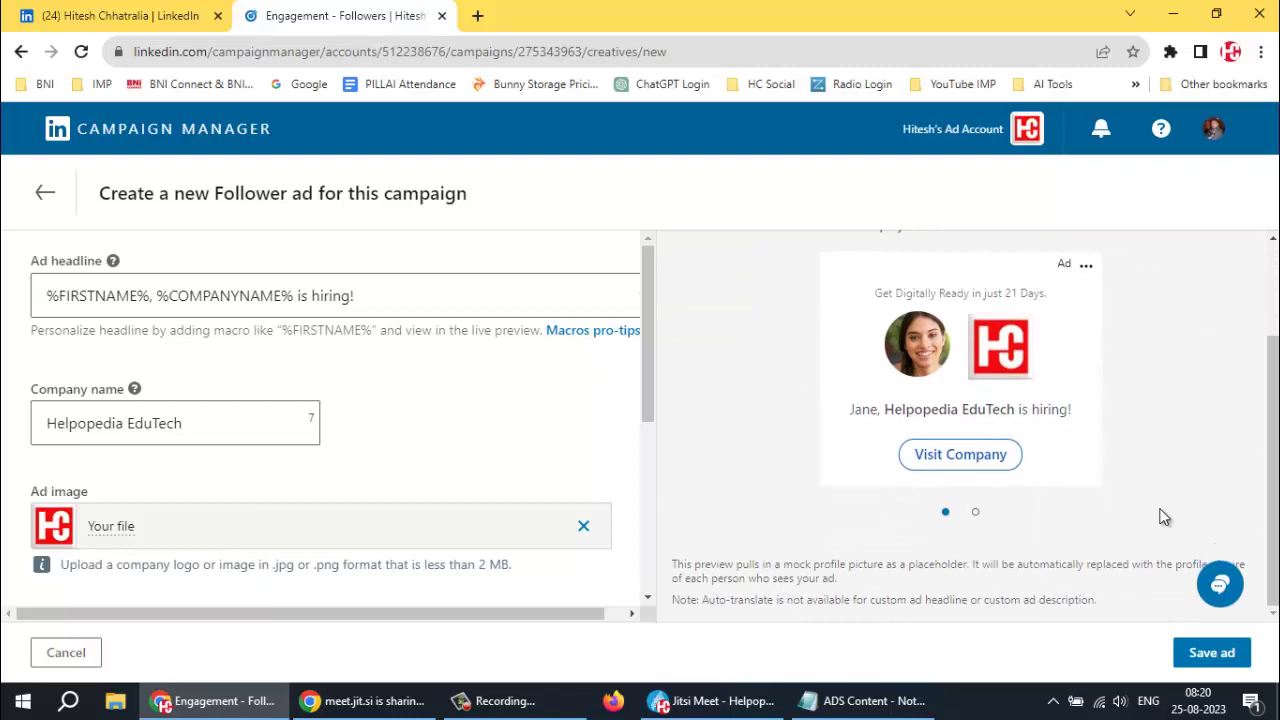
Save the Follower ad, then continue to the campaign's Review and launch page and scroll through it
{"action": "left_click", "coordinate": [1212, 653]}
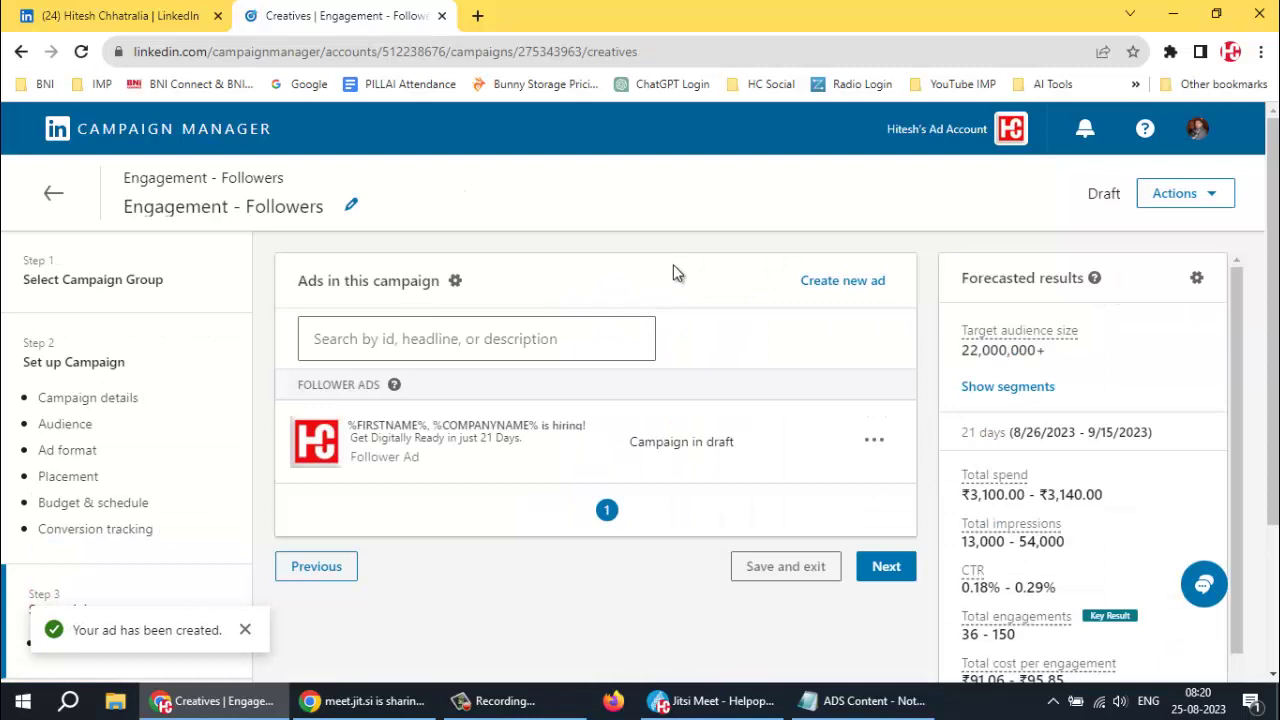
{"action": "left_click", "coordinate": [883, 568]}
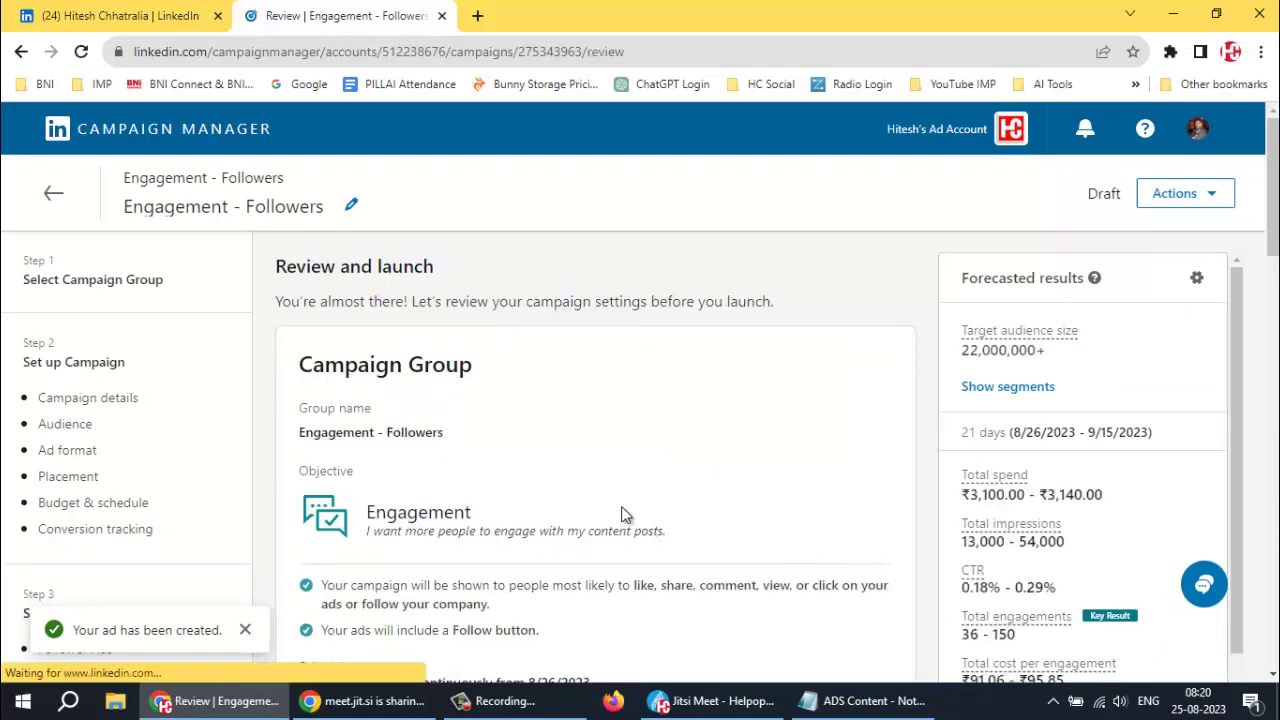
{"action": "scroll", "coordinate": [621, 514], "scroll_direction": "down", "scroll_amount": 10}
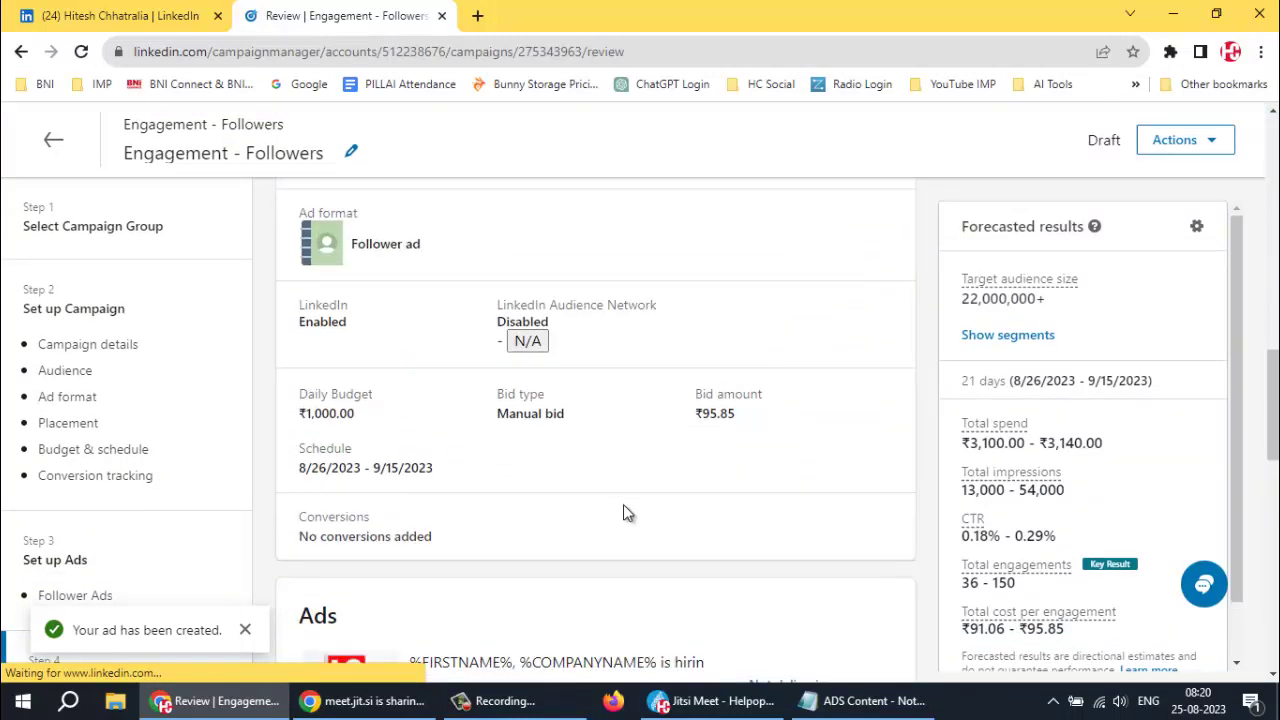
{"action": "scroll", "coordinate": [623, 513], "scroll_direction": "down", "scroll_amount": 5}
{"action": "scroll", "coordinate": [837, 491], "scroll_direction": "down", "scroll_amount": 1}
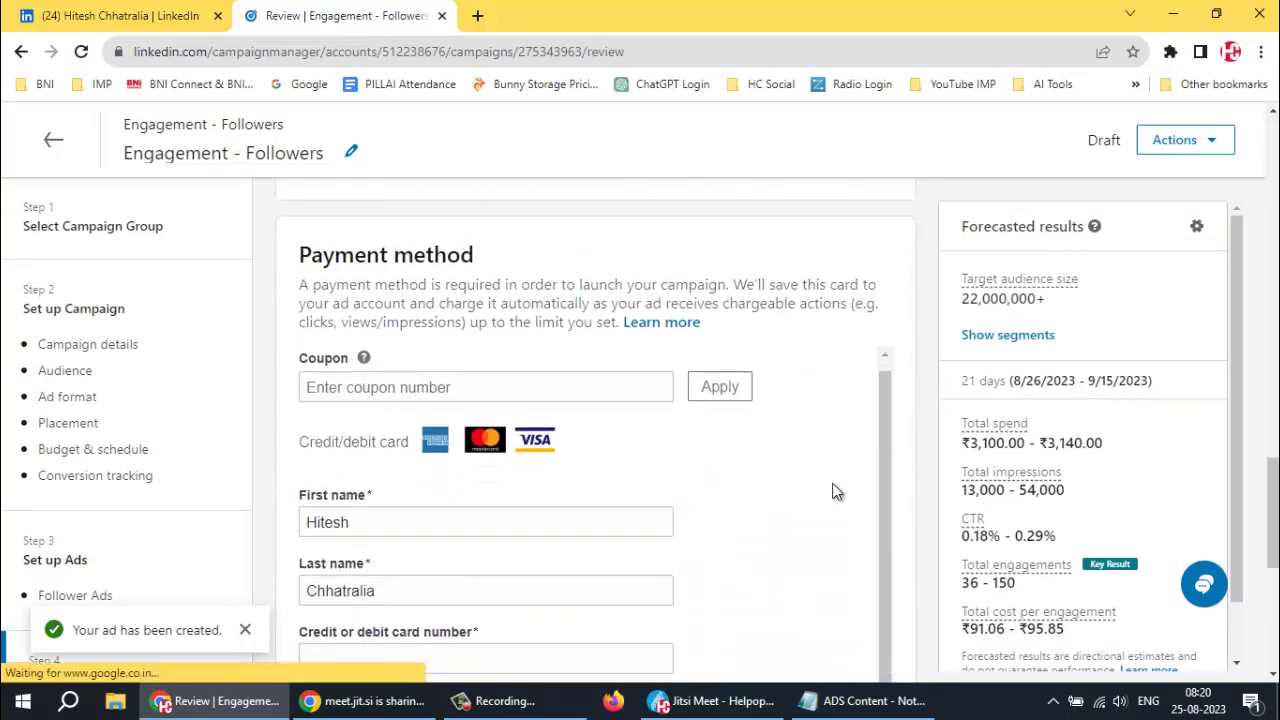
{"action": "scroll", "coordinate": [835, 490], "scroll_direction": "down", "scroll_amount": 5}
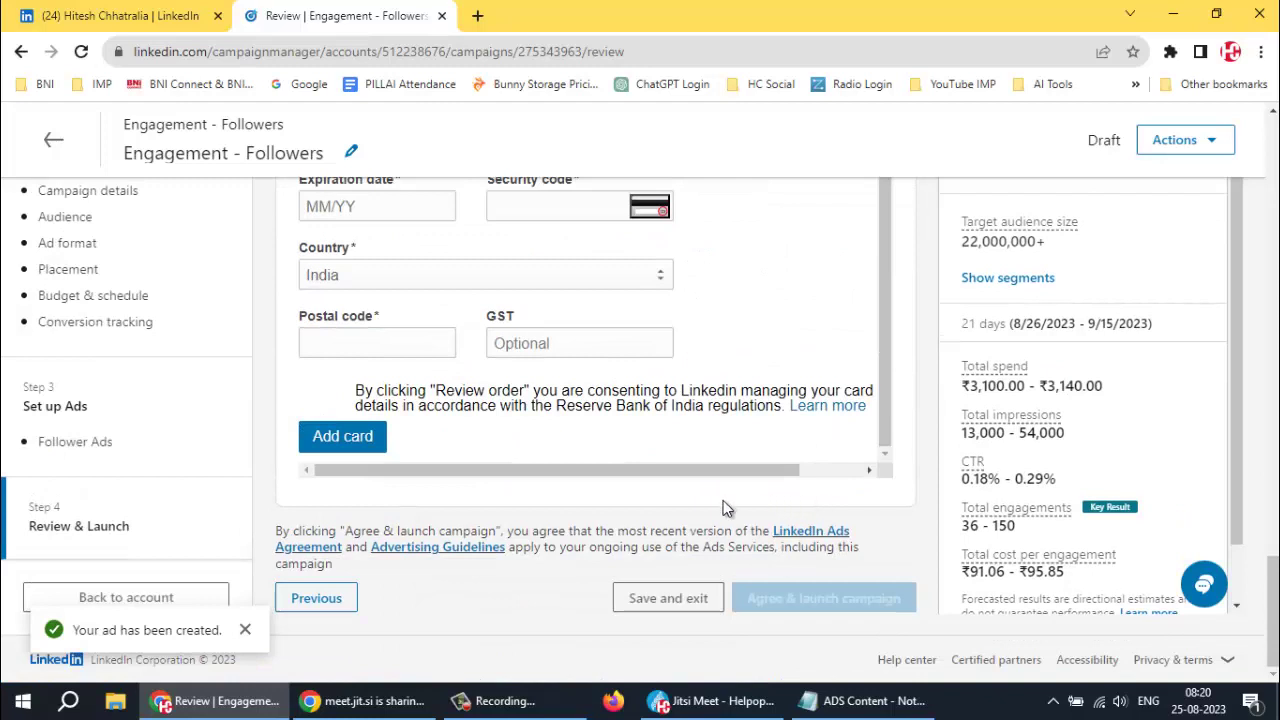
Save and exit the Engagement - Followers campaign as a draft, dismissing the ad-created notification
{"action": "left_click", "coordinate": [655, 600]}
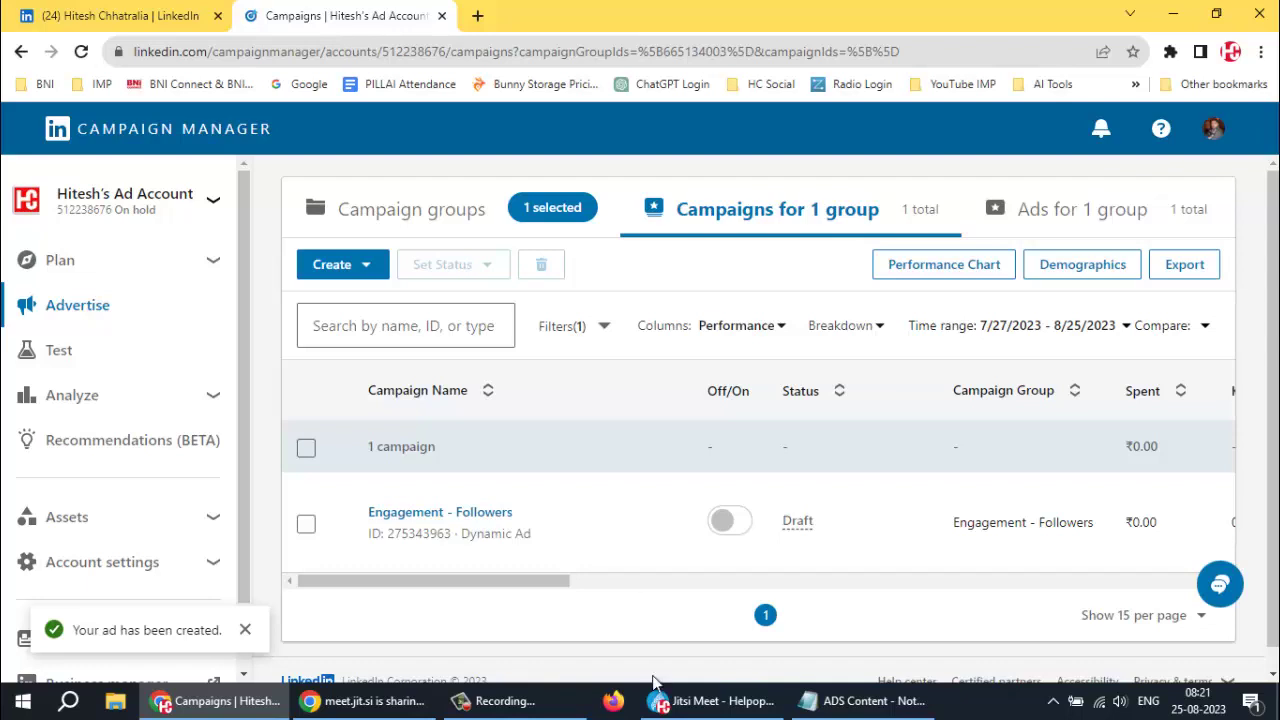
{"action": "left_click", "coordinate": [244, 632]}
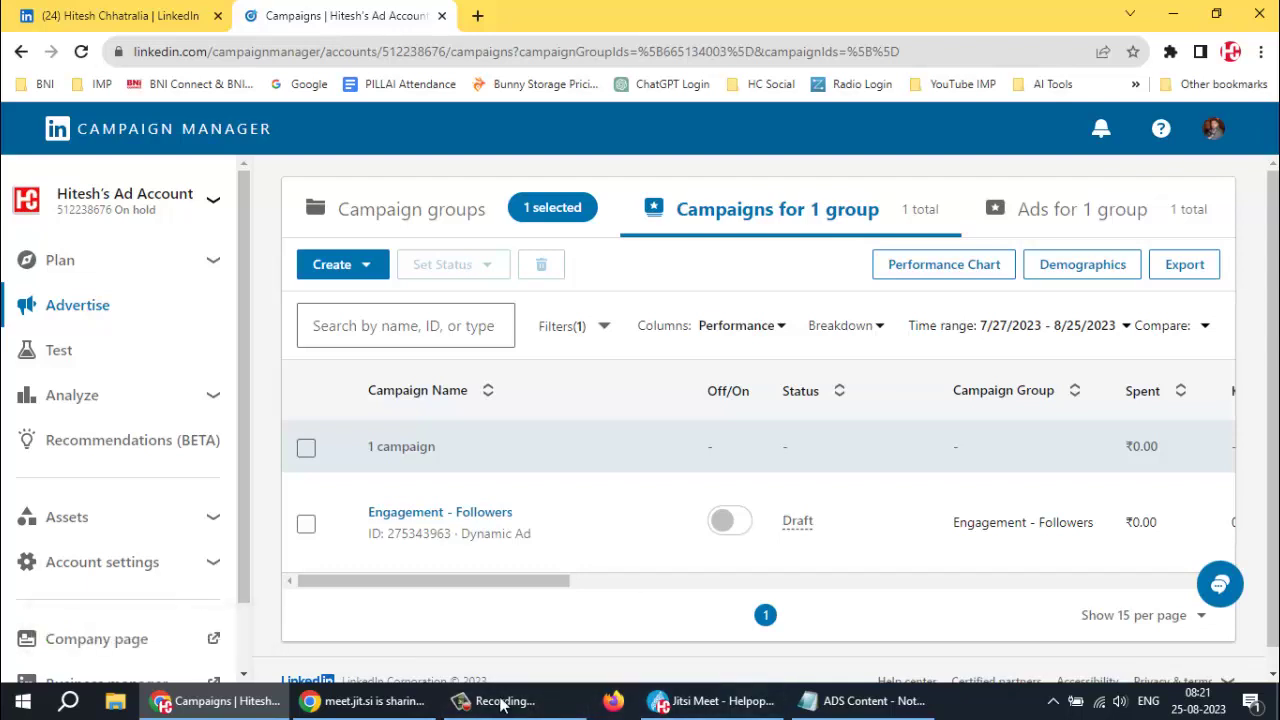
Return to the Helpopedia Jitsi meeting, clear the notification and recorder, and open the chat
{"action": "left_click", "coordinate": [702, 705]}
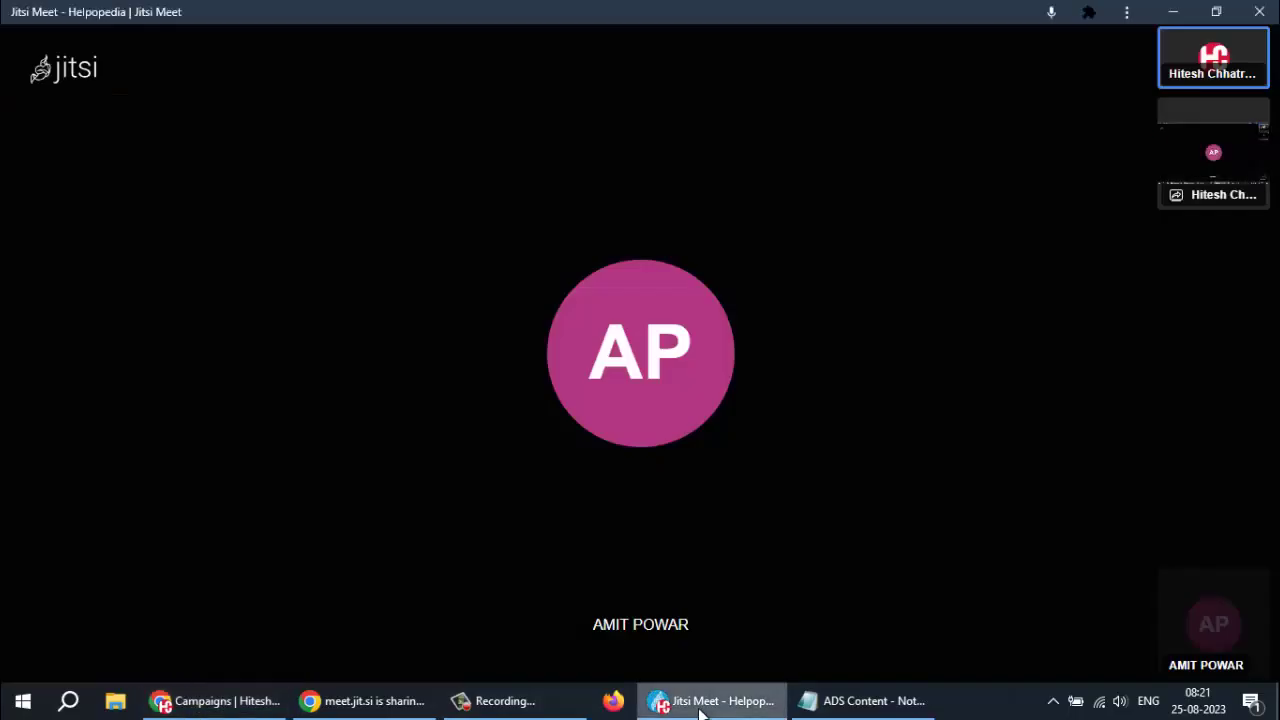
{"action": "mouse_move", "coordinate": [915, 526]}
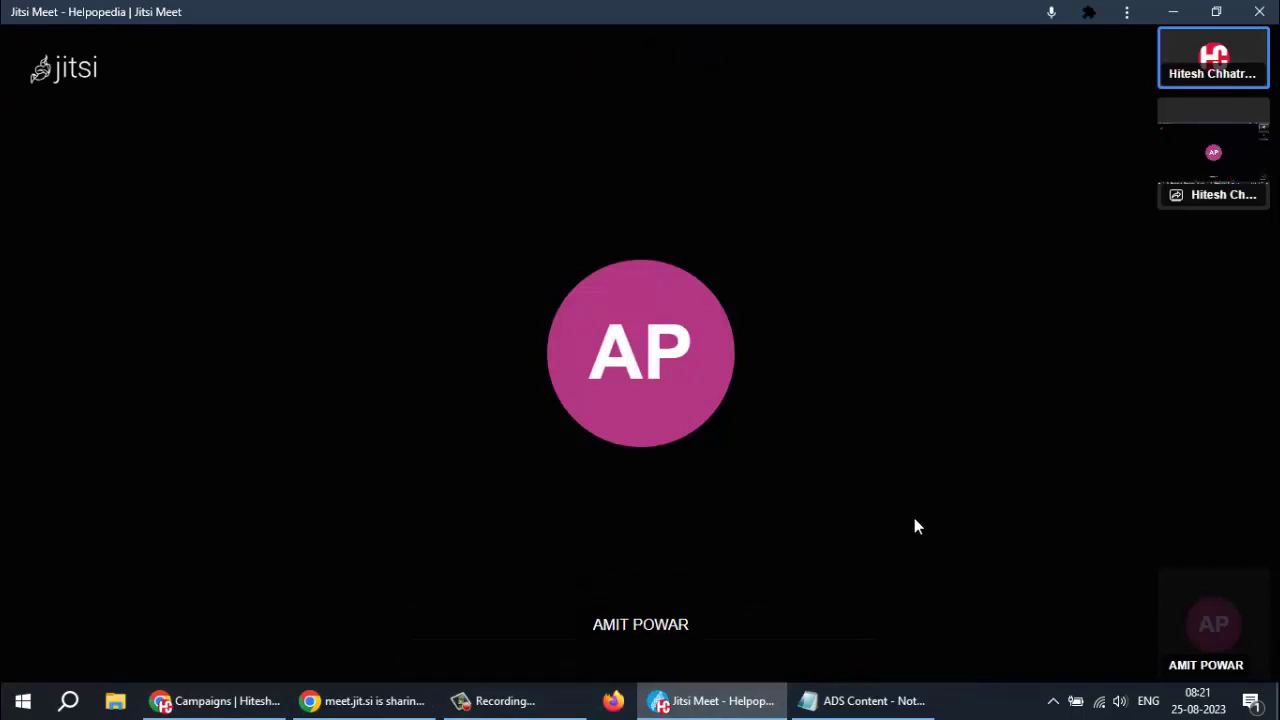
{"action": "mouse_move", "coordinate": [910, 523]}
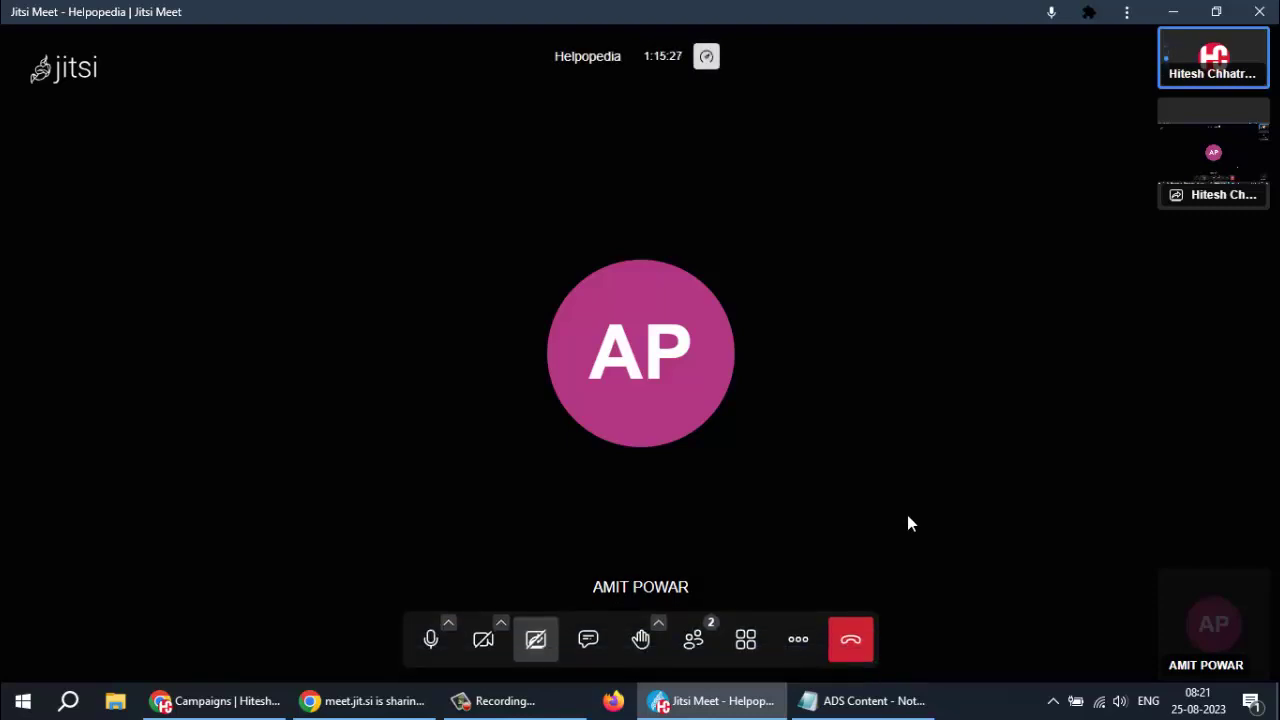
{"action": "left_click", "coordinate": [503, 703]}
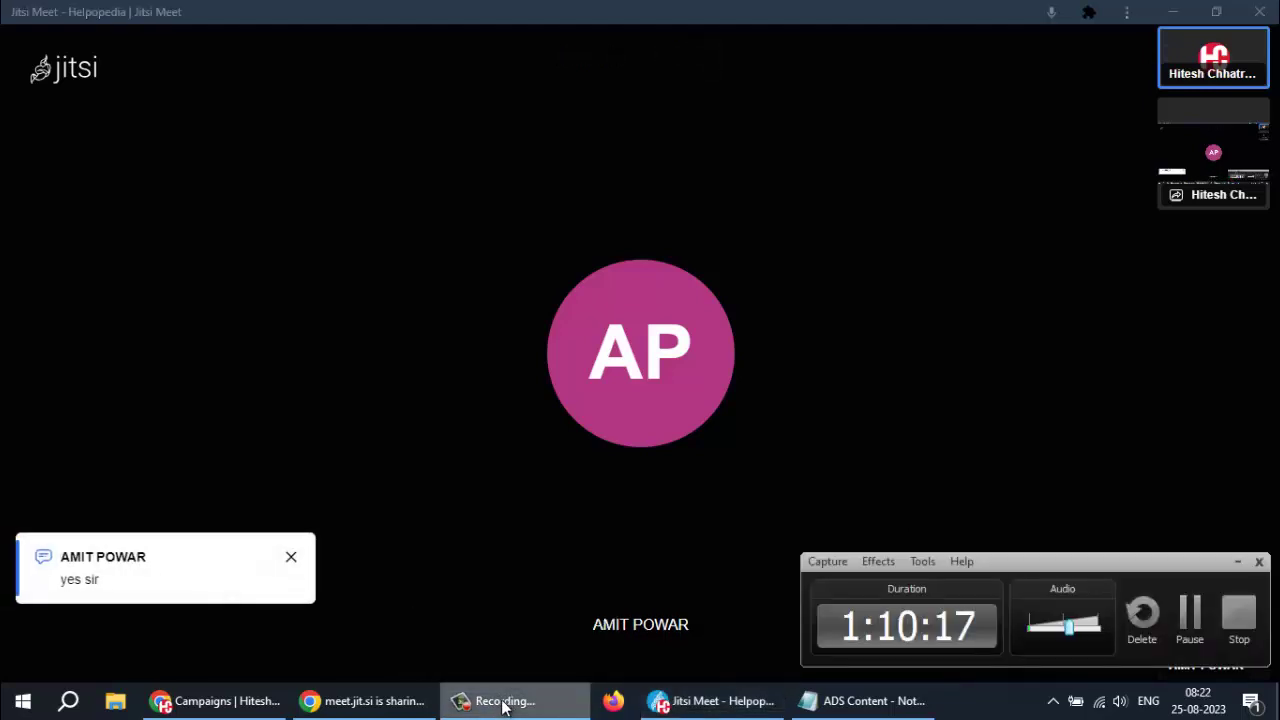
{"action": "left_click", "coordinate": [290, 560]}
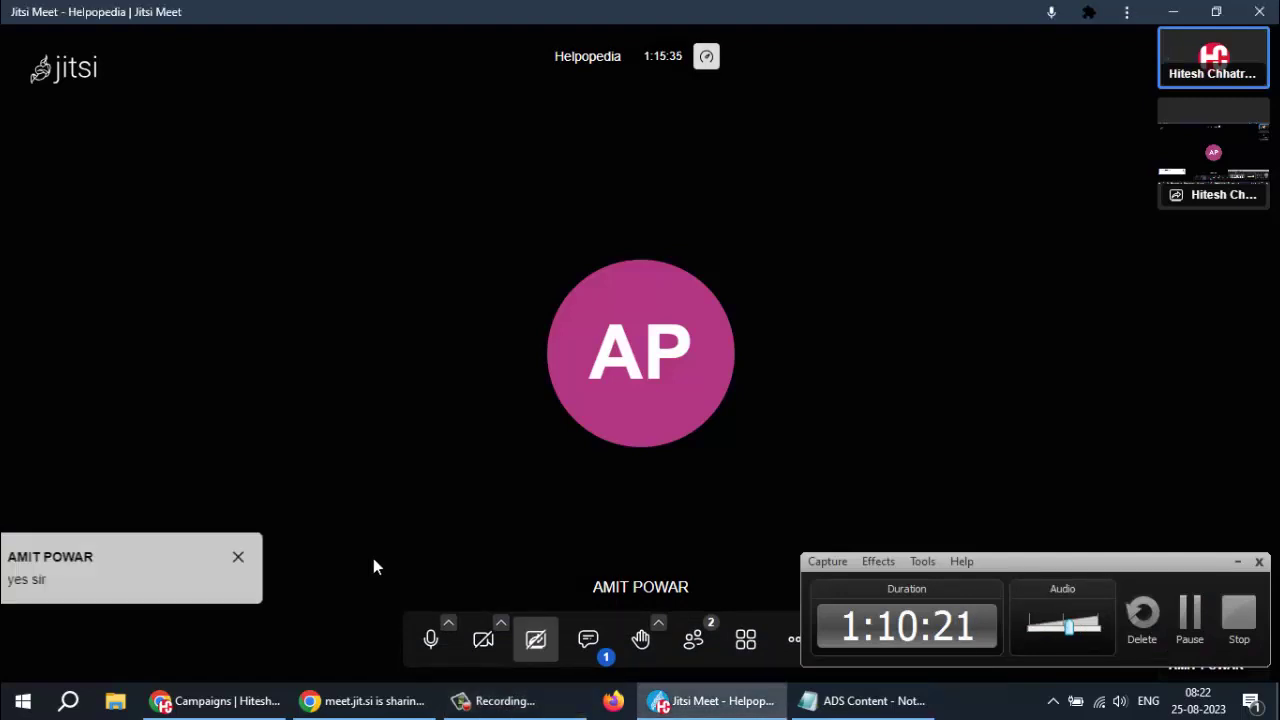
{"action": "left_click", "coordinate": [1236, 564]}
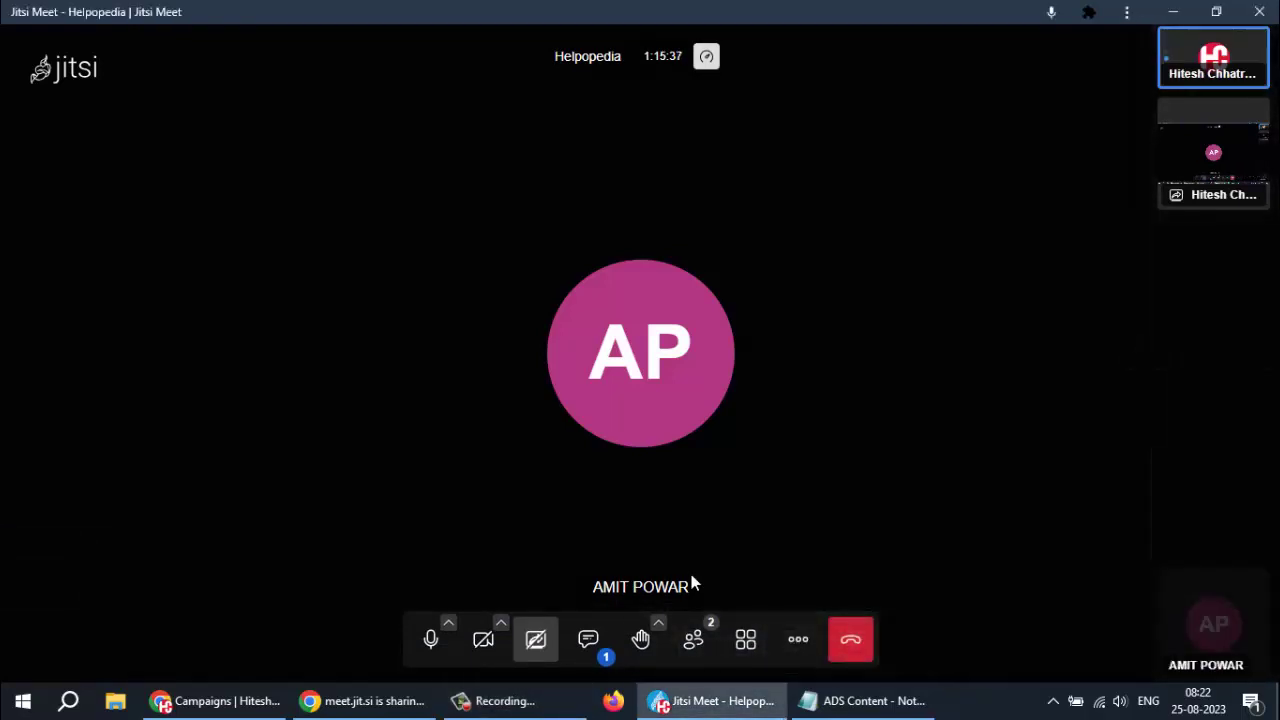
{"action": "left_click", "coordinate": [588, 640]}
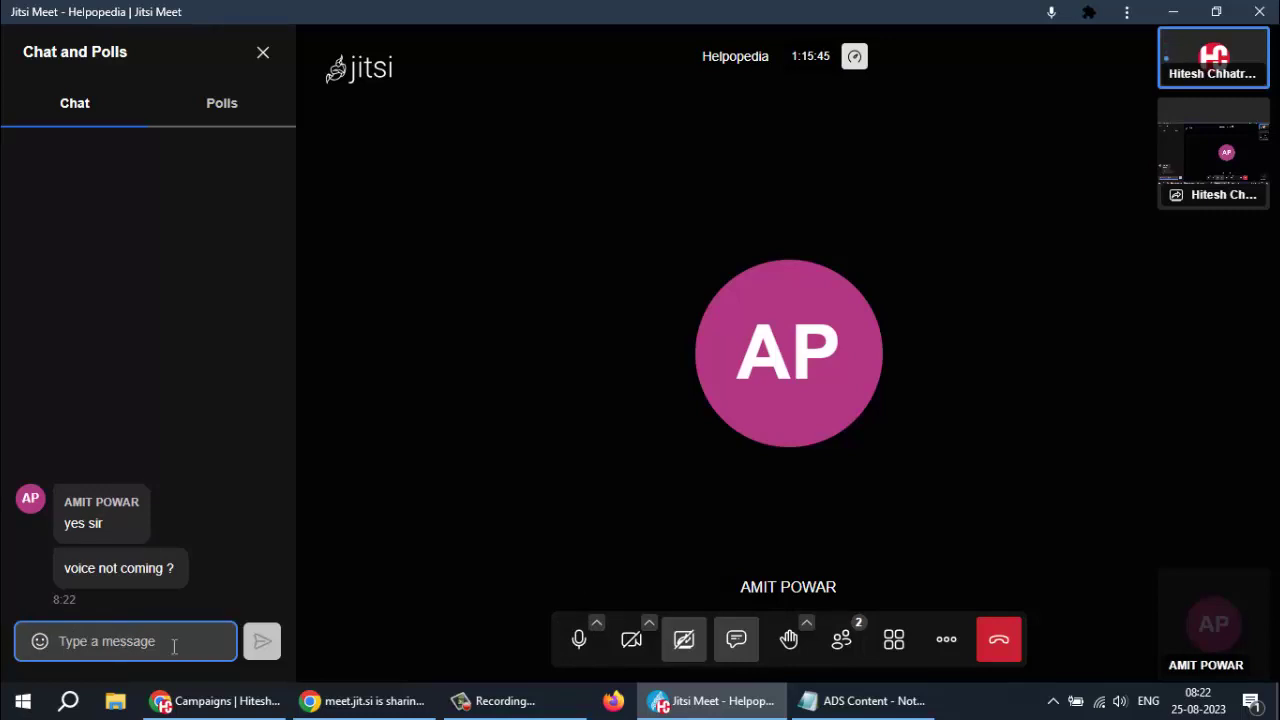
Discard the half-typed 'My' chat message and leave the Helpopedia meeting
{"action": "mouse_move", "coordinate": [1228, 655]}
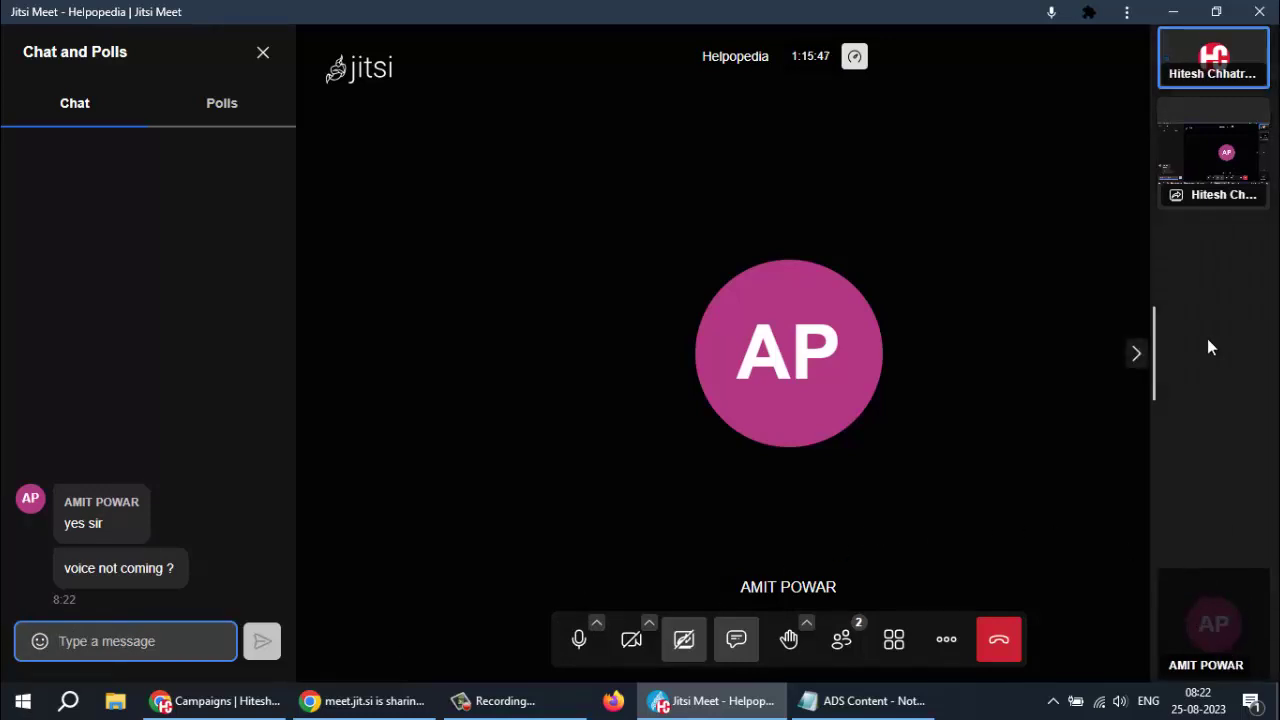
{"action": "left_click", "coordinate": [1255, 584]}
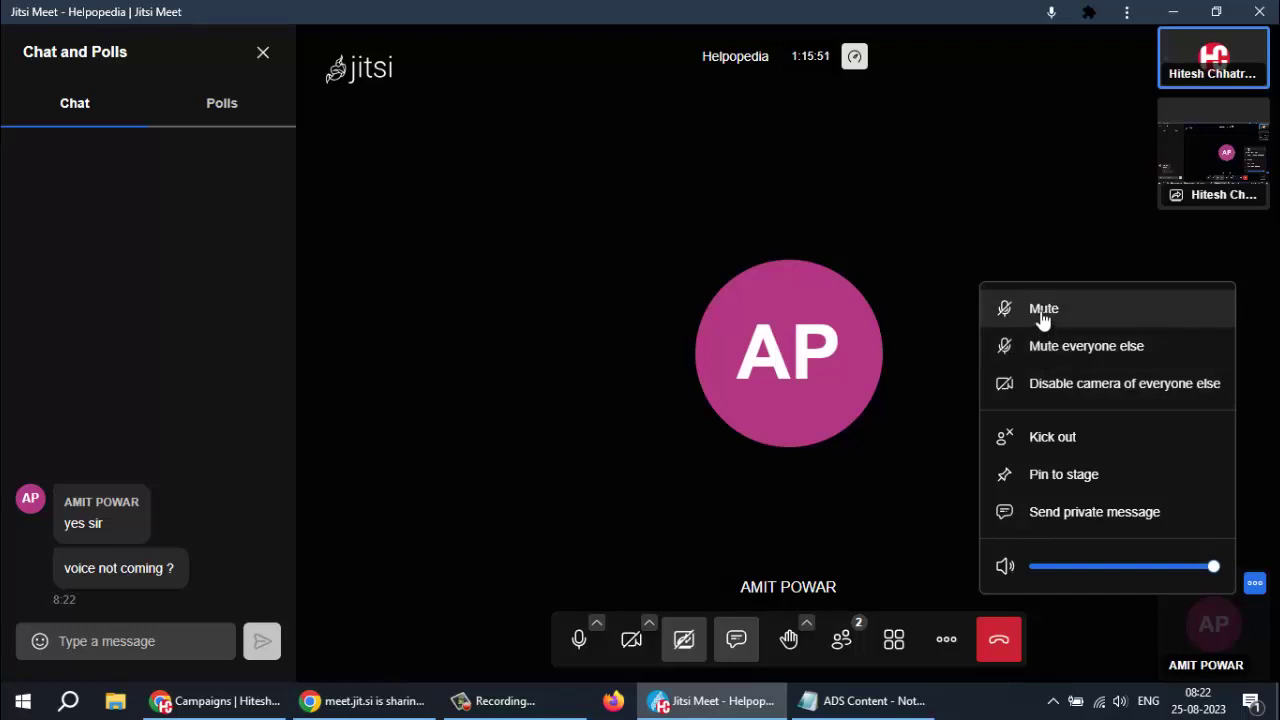
{"action": "left_click", "coordinate": [132, 640]}
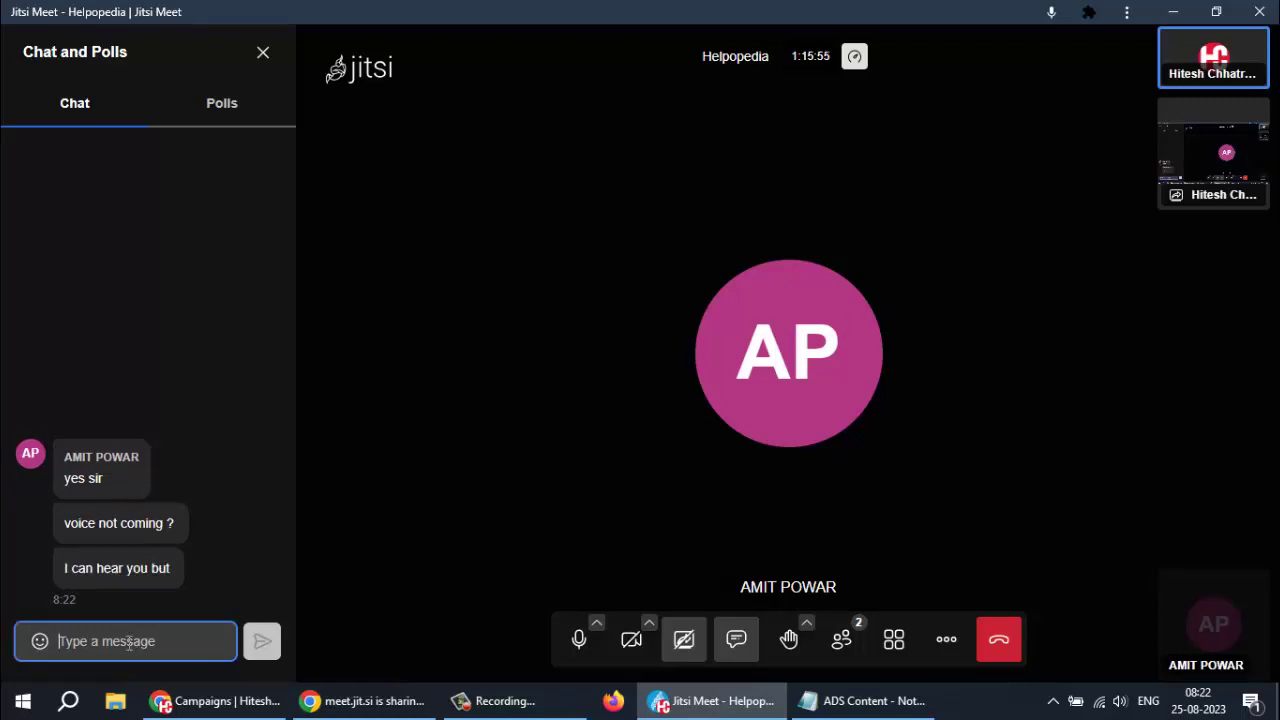
{"action": "type", "text": "My"}
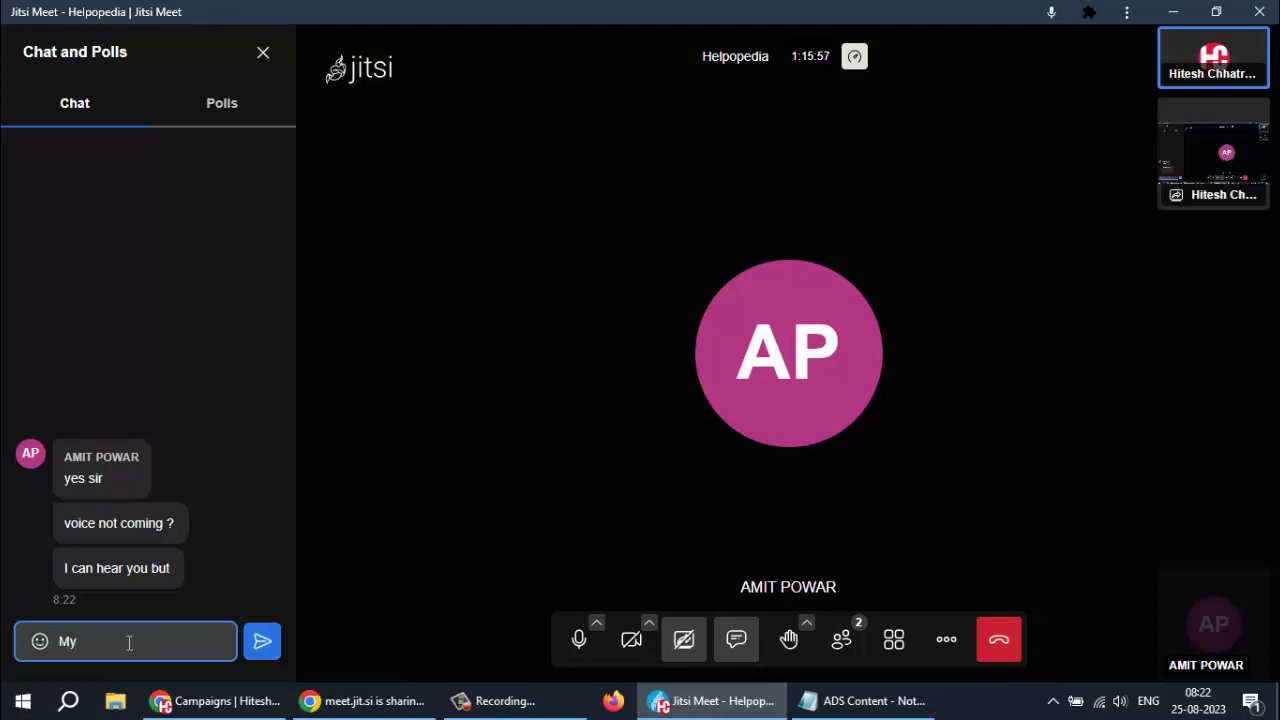
{"action": "key", "text": "BackSpace"}
{"action": "key", "text": "BackSpace"}
{"action": "key", "text": "BackSpace"}
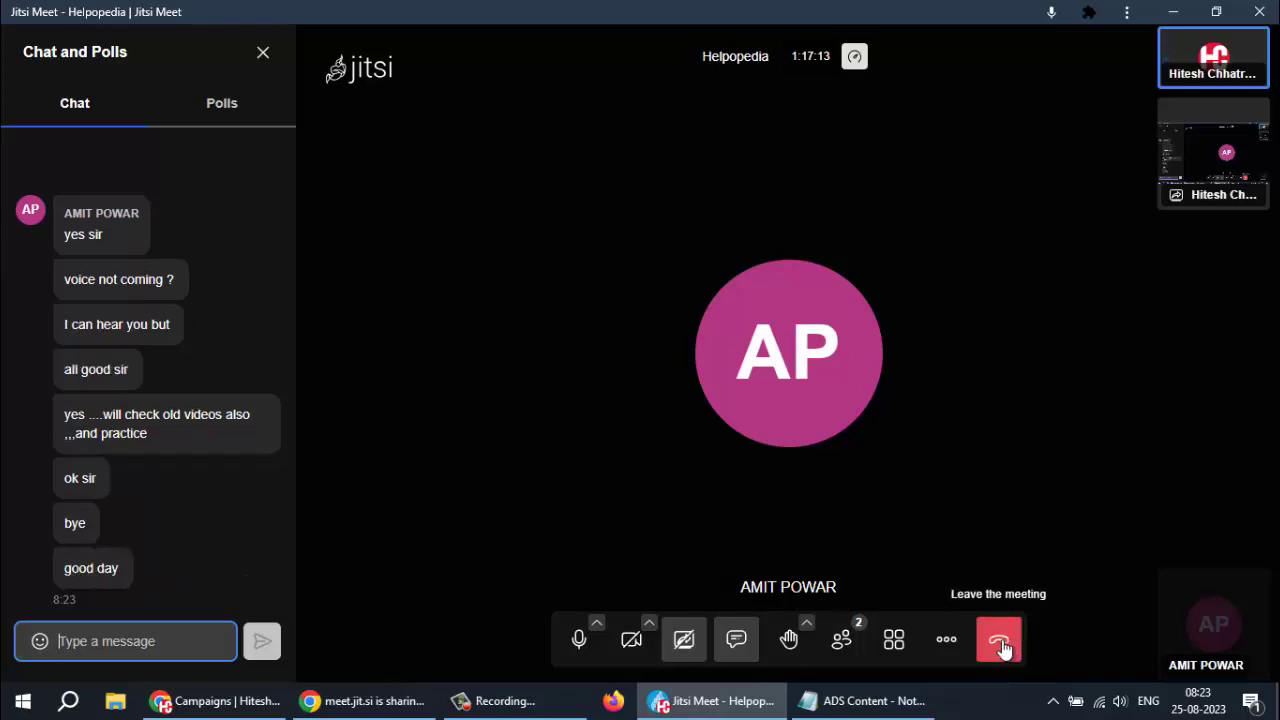
{"action": "left_click", "coordinate": [1000, 645]}
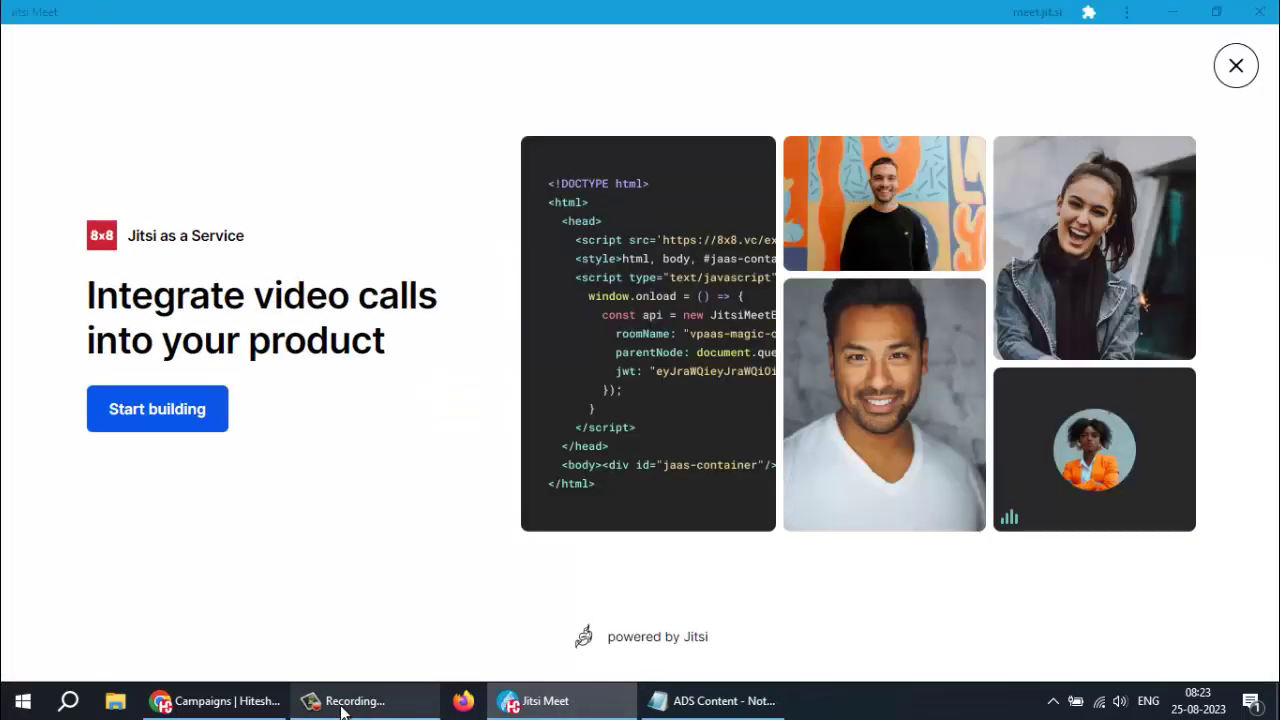
{"action": "left_click", "coordinate": [343, 703]}
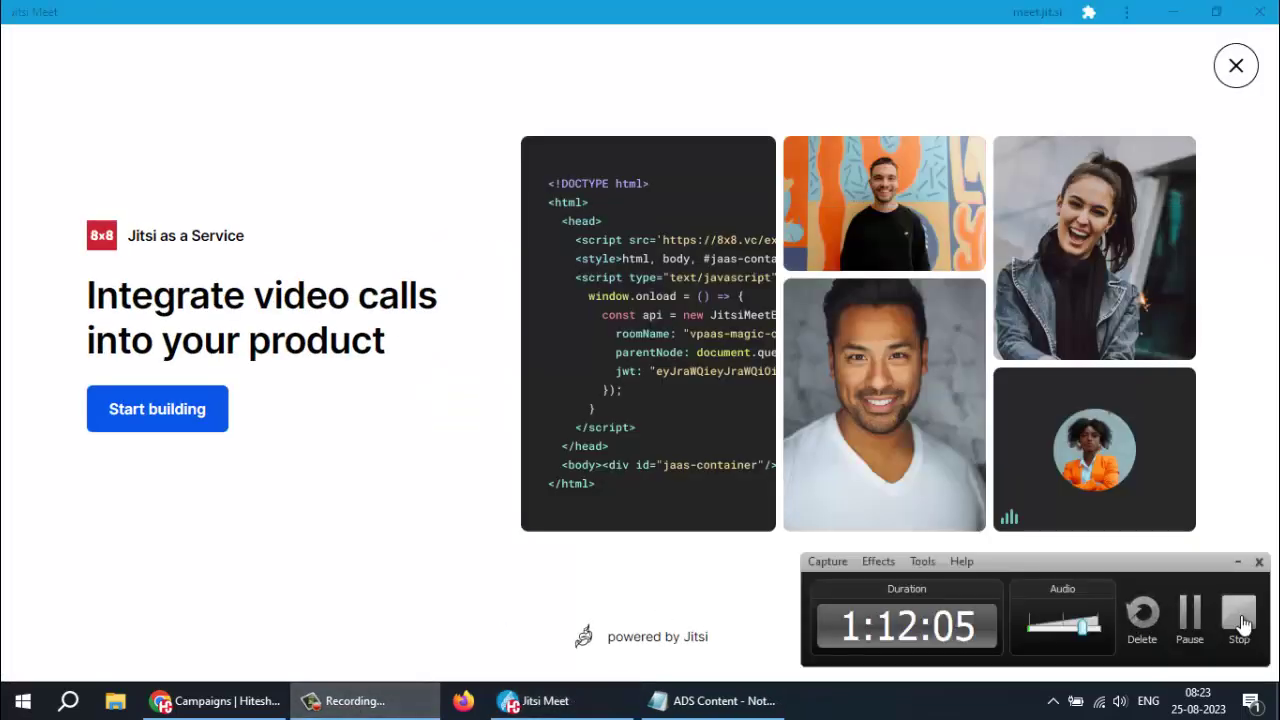